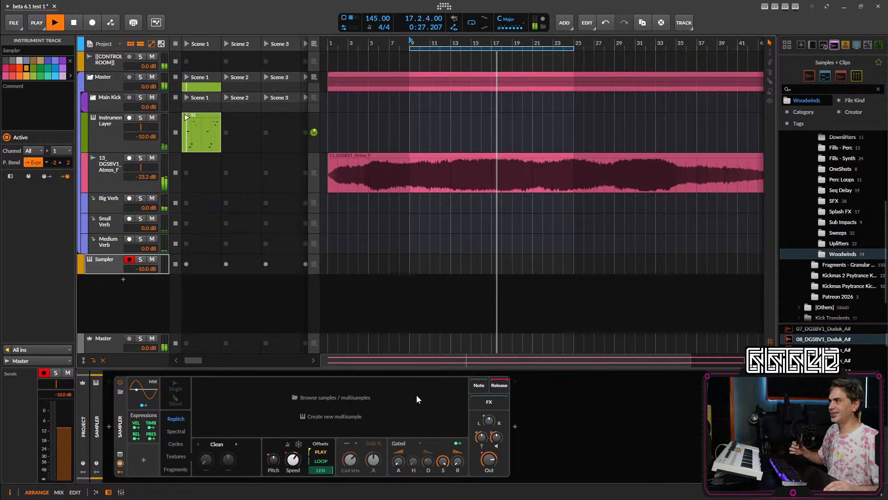
- Stop the playback and expand the Zero-G Jungle Warfare folder under [Others] in the sample browser
left_click(647, 446)
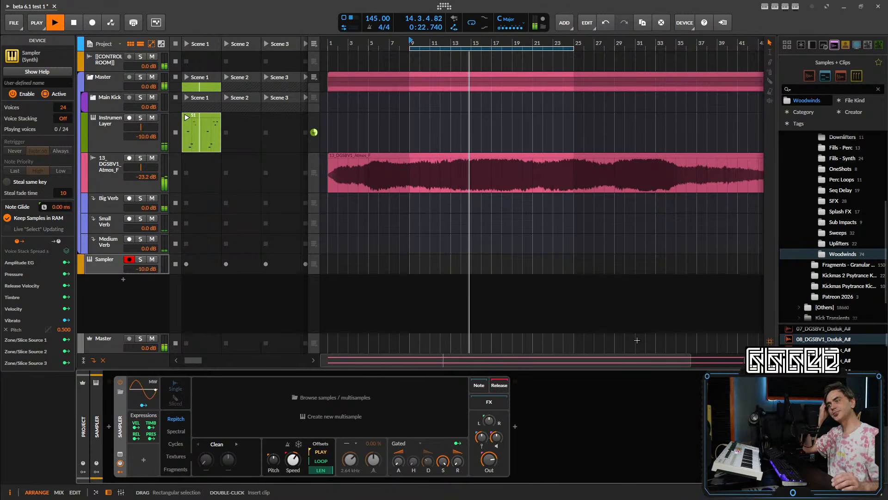
key("space")
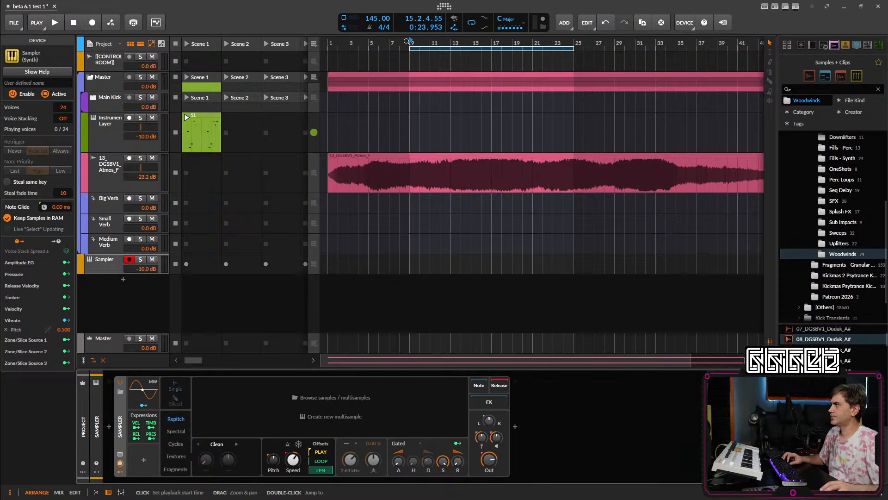
scroll(853, 241, "down", 3)
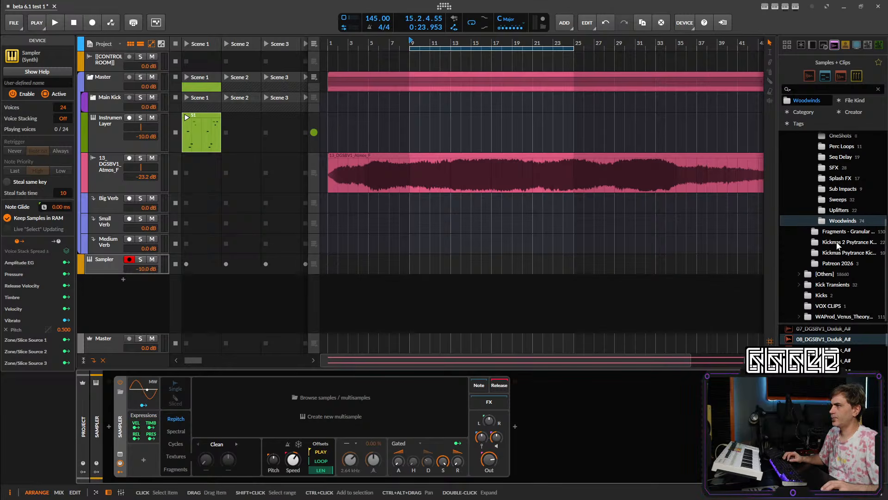
left_click(800, 274)
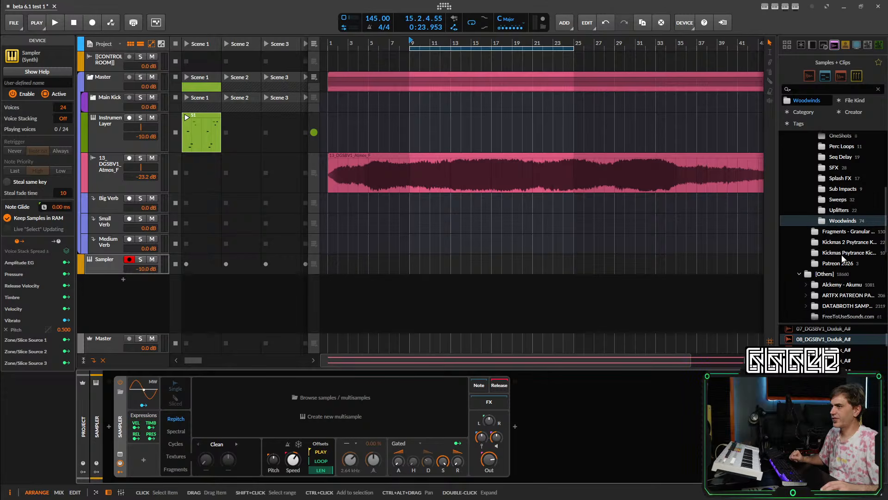
scroll(842, 255, "down", 3)
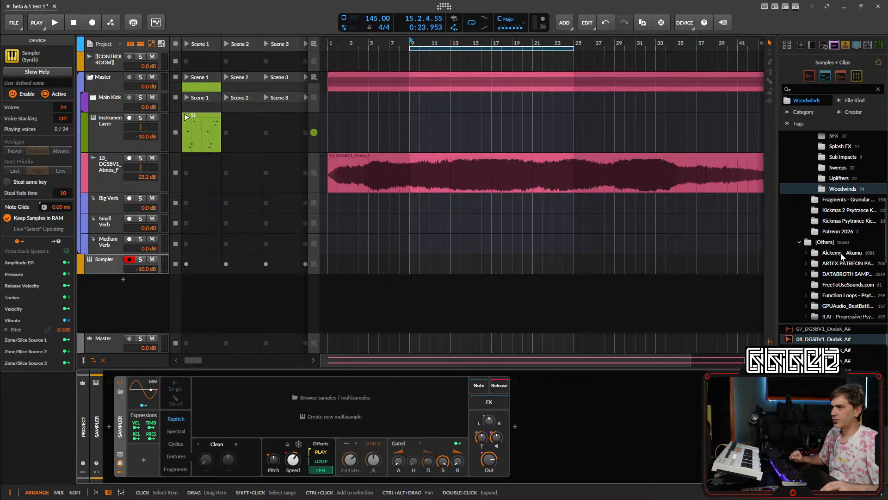
scroll(841, 255, "down", 9)
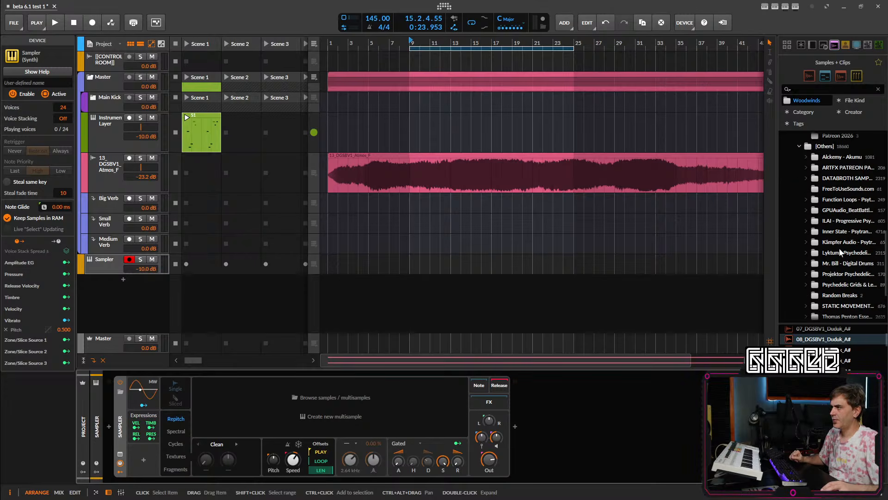
scroll(839, 248, "down", 3)
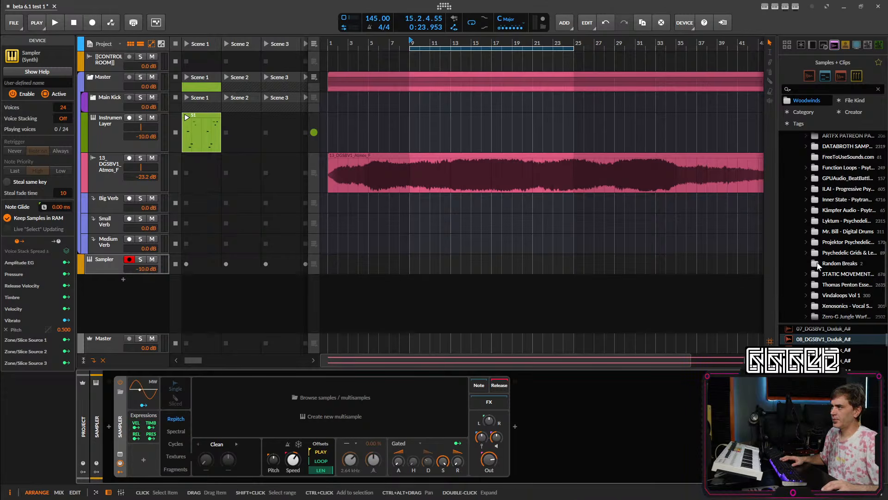
scroll(818, 291, "down", 1)
left_click(807, 285)
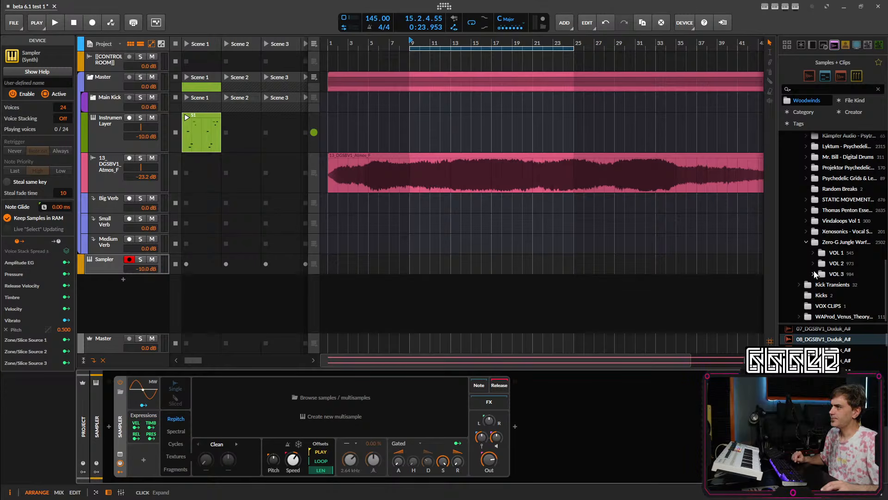
- Look into VOL 3's Drum Loops, and list the samples of VOL 1's Straight Loops folder
left_click(815, 274)
scroll(813, 271, "down", 2)
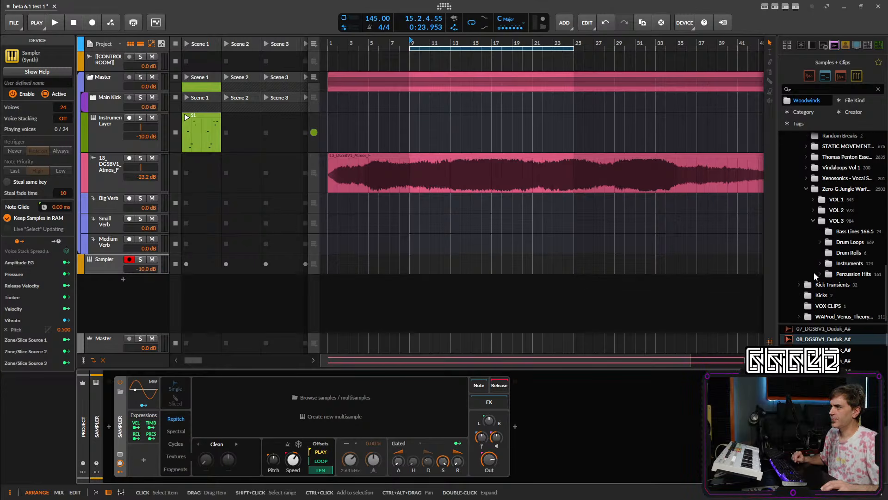
left_click(844, 242)
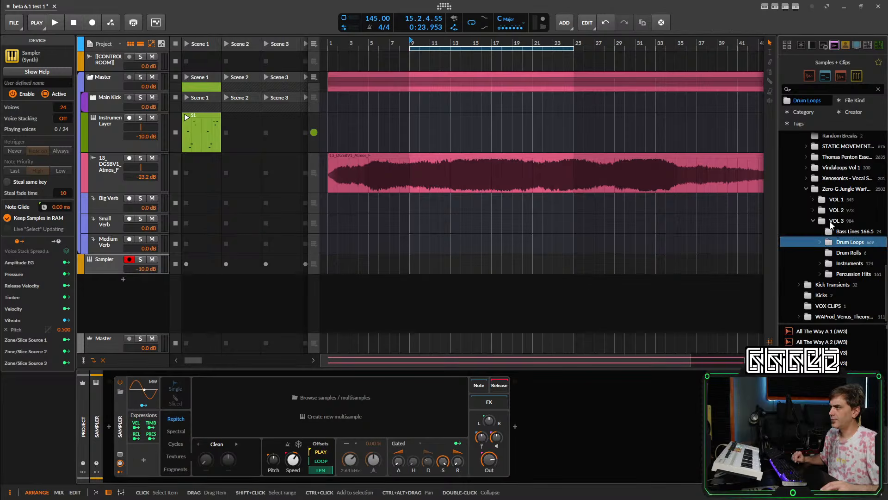
left_click(814, 199)
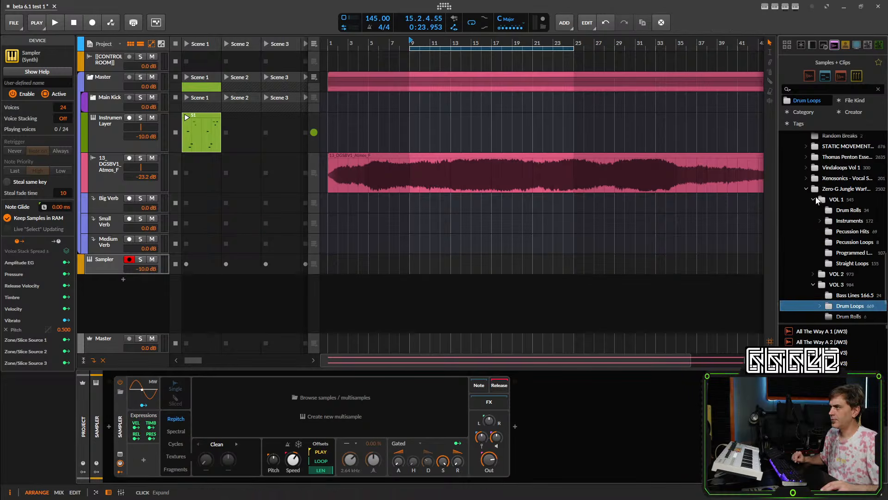
left_click(825, 263)
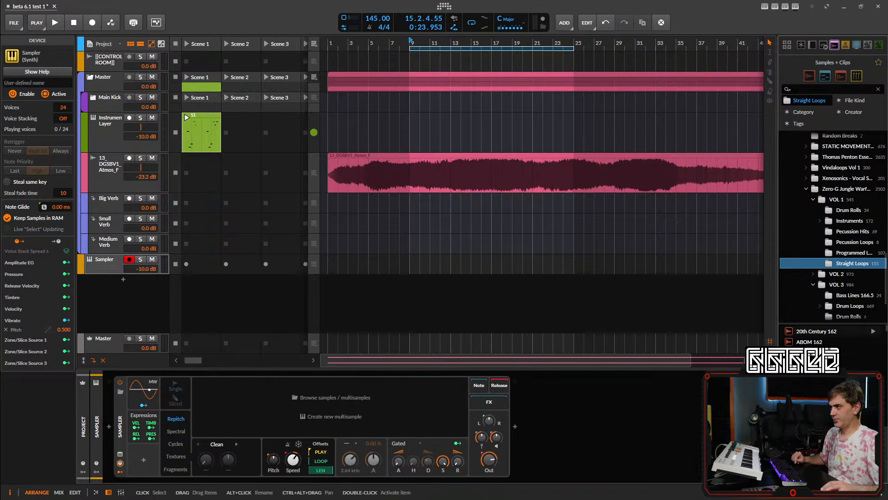
- Audition the drum loops in the Straight Loops folder one after another, from around Paul 162 to Think 1-162
scroll(814, 337, "down", 10)
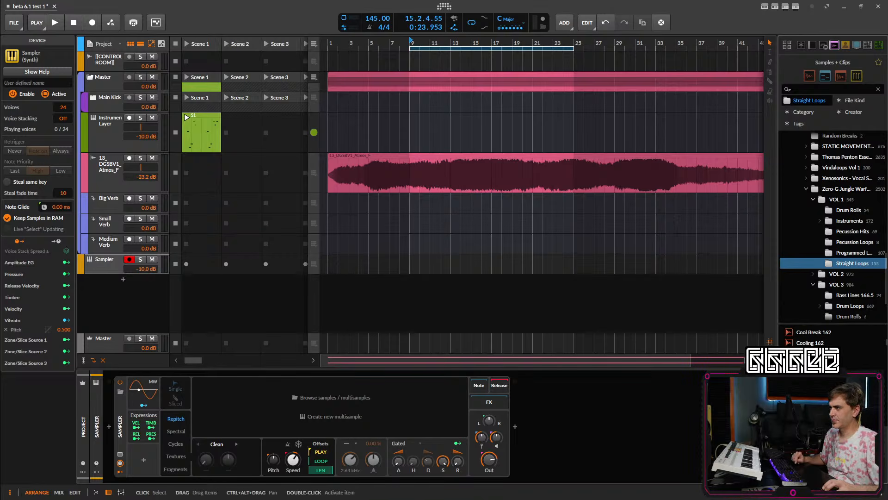
left_click(814, 386)
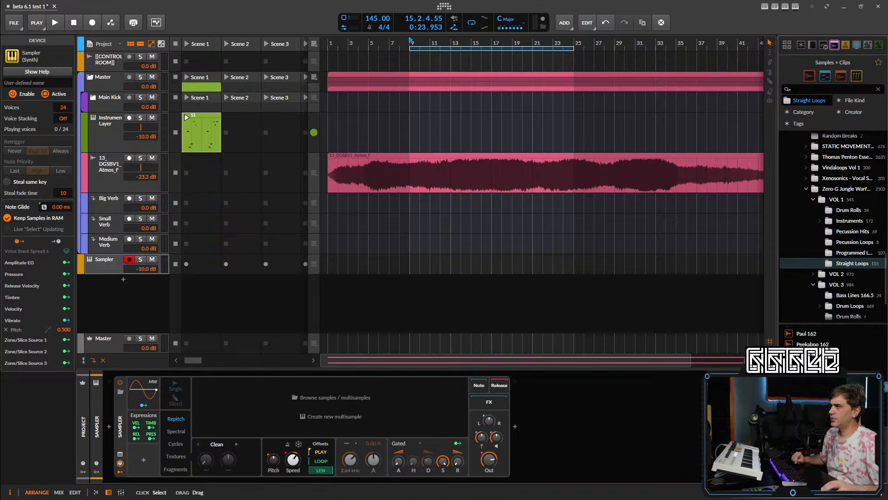
key("Down")
key("Down")
key("Down")
key("Down")
key("Down")
key("Down")
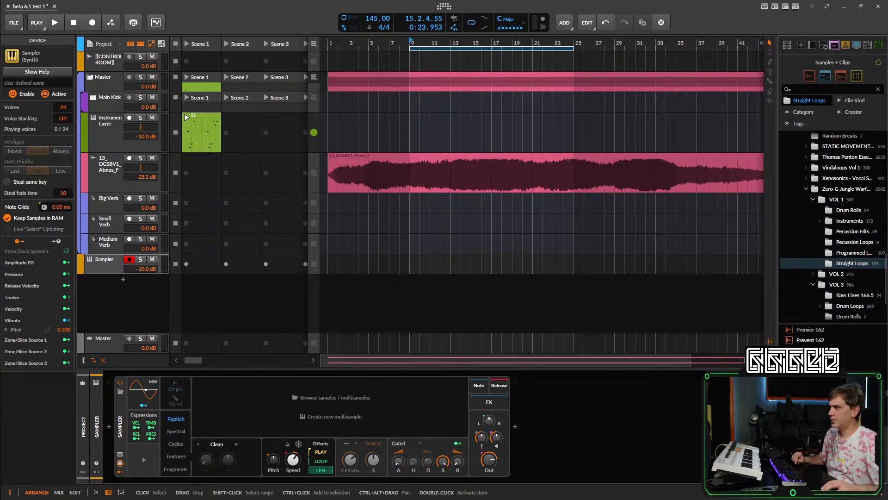
key("Down")
key("Down")
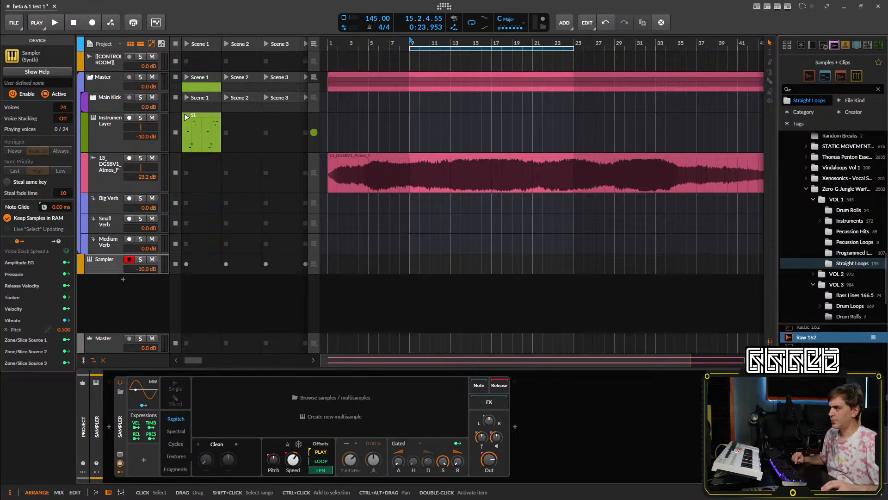
key("Down")
key("Down")
key("Down")
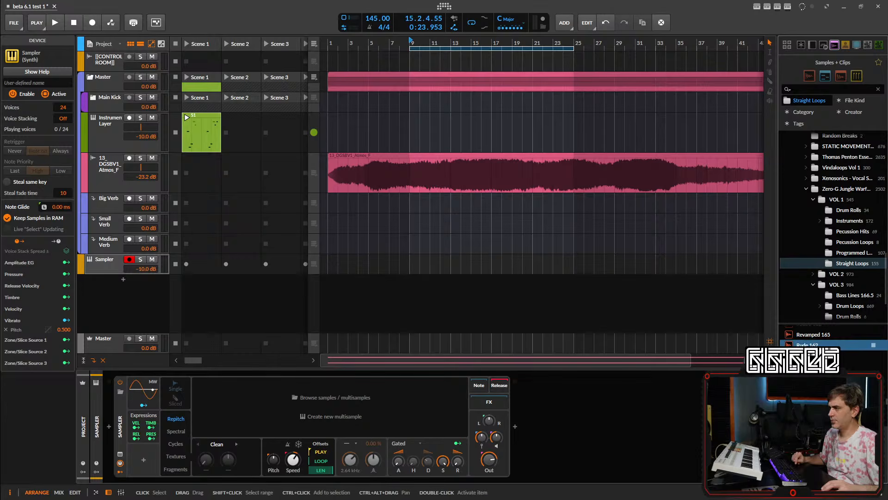
key("Down")
key("Down")
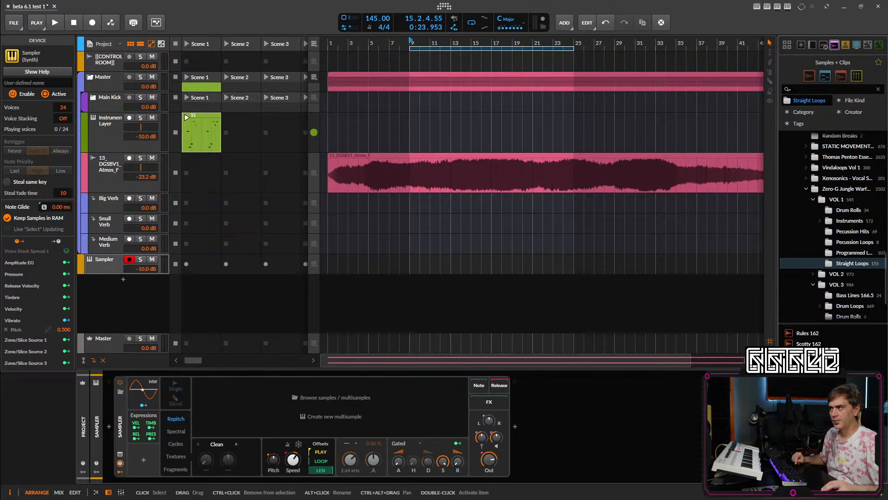
key("Down")
key("Down")
key("Down")
key("Down")
key("Down")
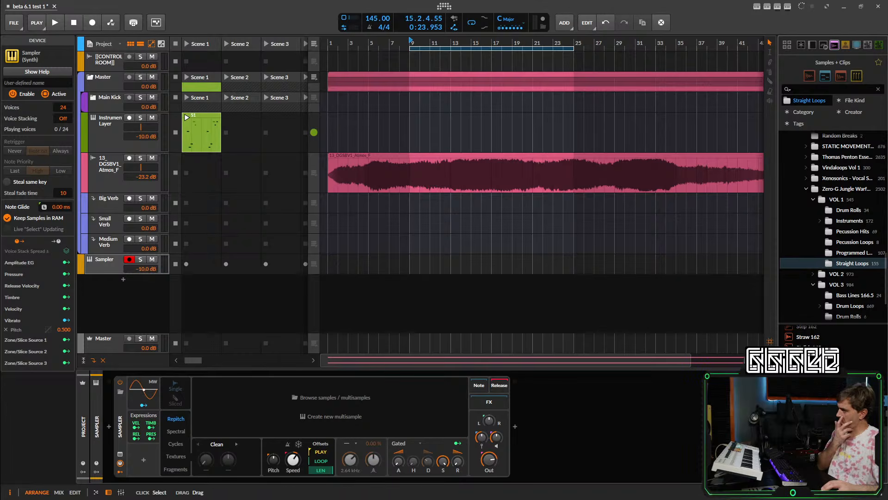
key("Down")
key("Down")
key("Down")
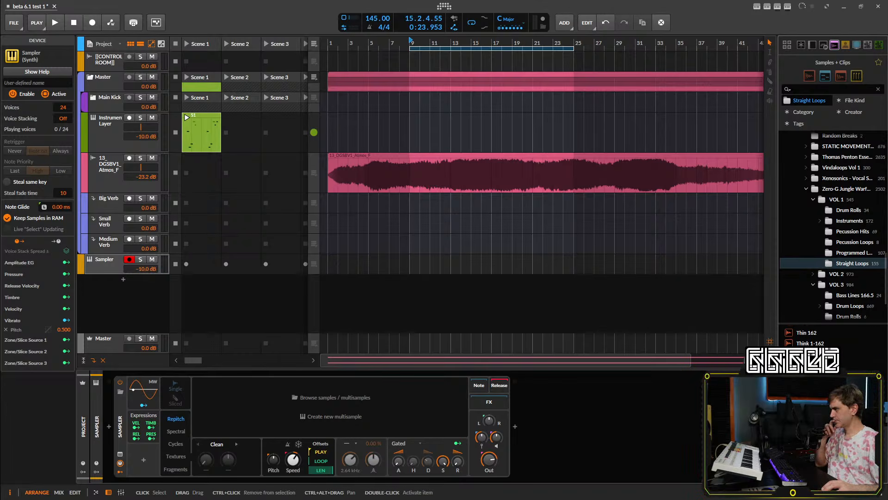
left_click(828, 375)
left_click(828, 343)
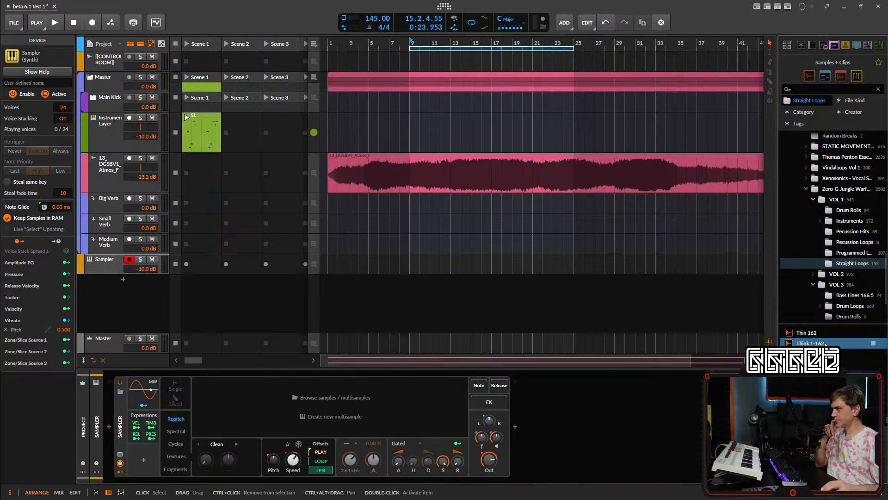
- Load the Up-Town 162 loop from the Straight Loops folder into the empty Sampler
scroll(828, 365, "down", 2)
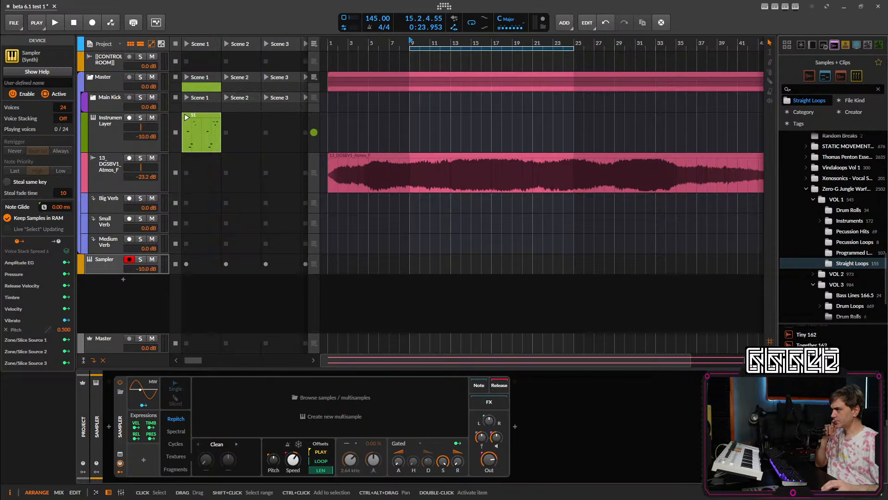
left_click(828, 388)
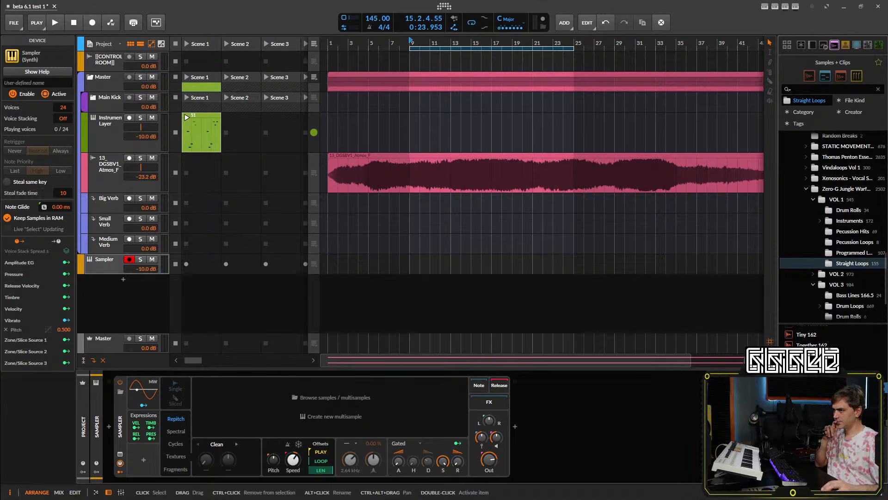
left_click_drag(828, 387, 250, 418)
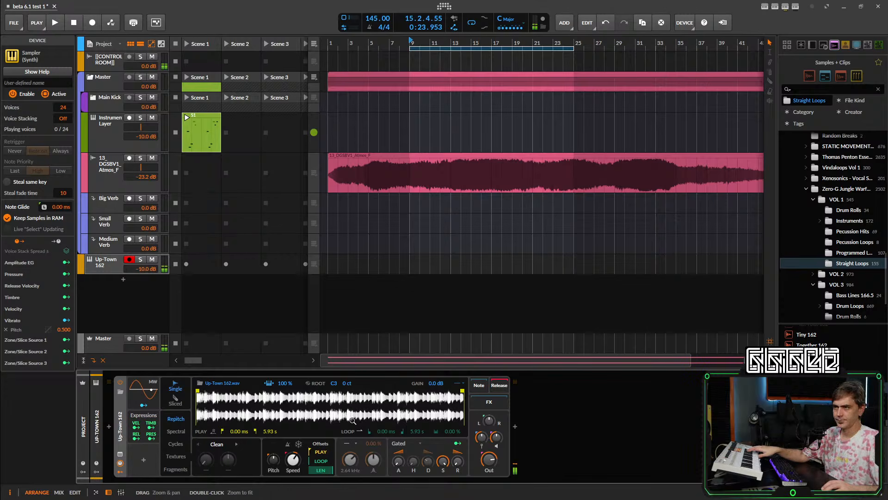
- Convert the Sampler to Sliced mode with 32 divisions and make the Up-Town 162 track taller
left_click(179, 402)
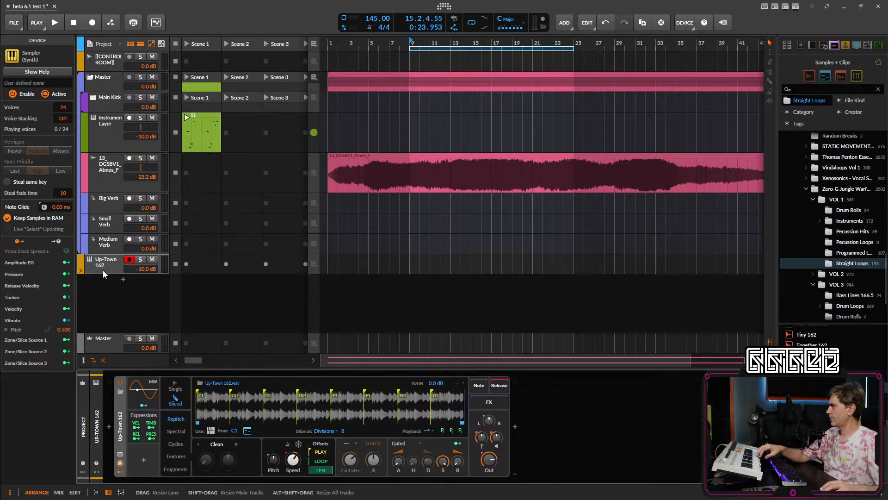
left_click_drag(106, 274, 111, 309)
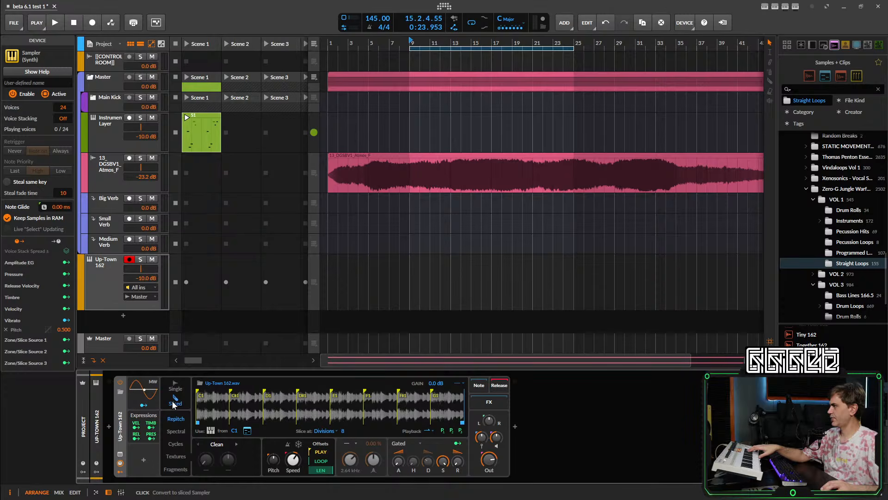
mouse_move(346, 432)
left_mouse_down()
mouse_move(346, 390)
mouse_move(346, 432)
left_mouse_up()
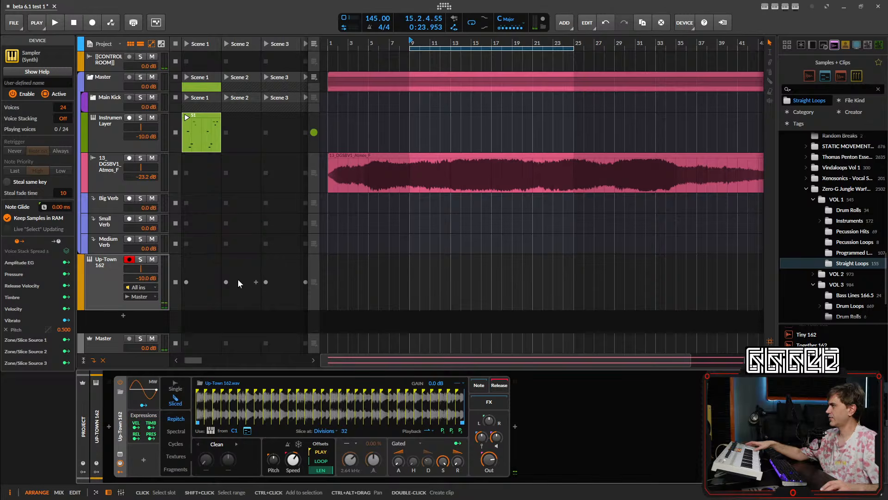
- Create an empty launcher clip in the Up-Town 162 track's first slot and audition the slice on C1
double_click(204, 273)
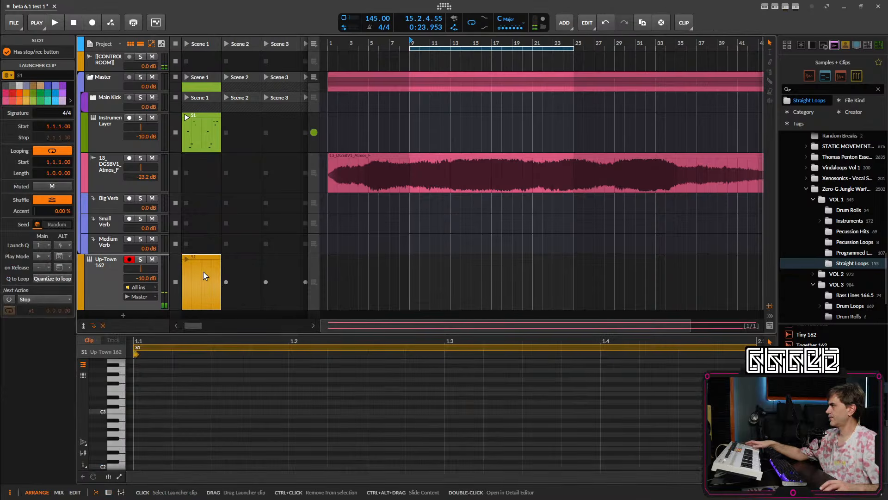
scroll(193, 394, "down", 3)
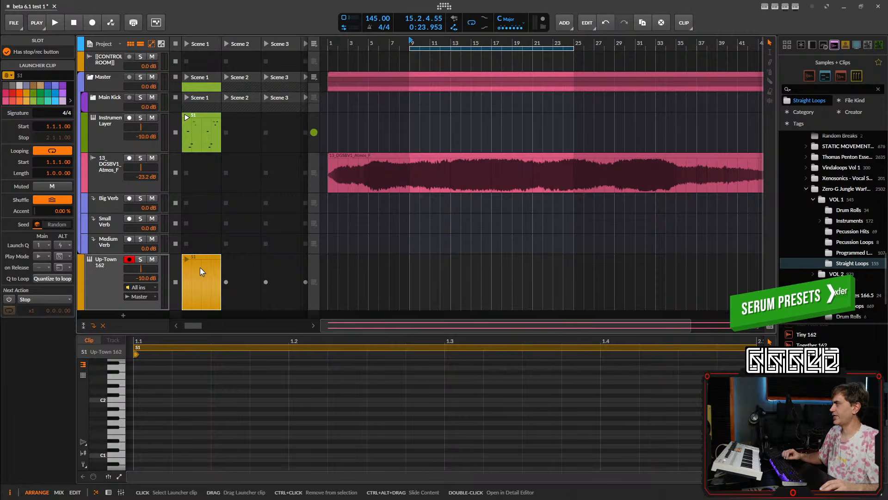
left_click(116, 457)
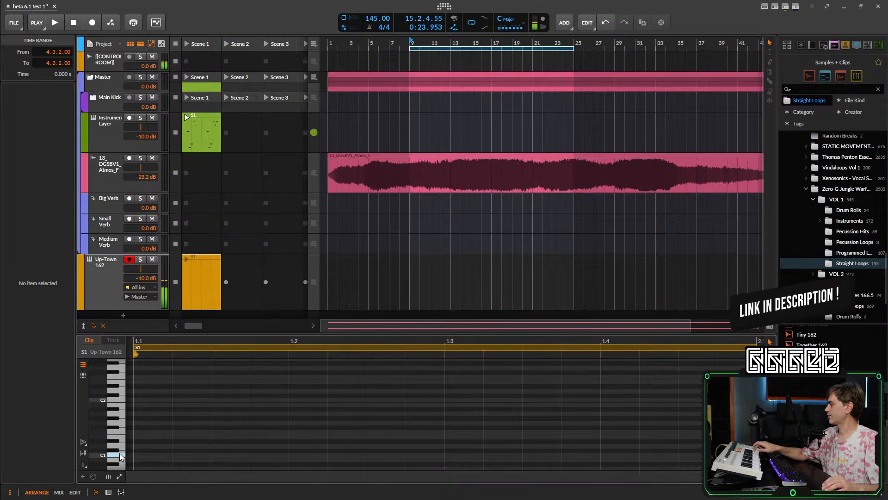
- Return to the Sampler device, switch its playback mode to Textures and freeze the playhead
left_click(108, 492)
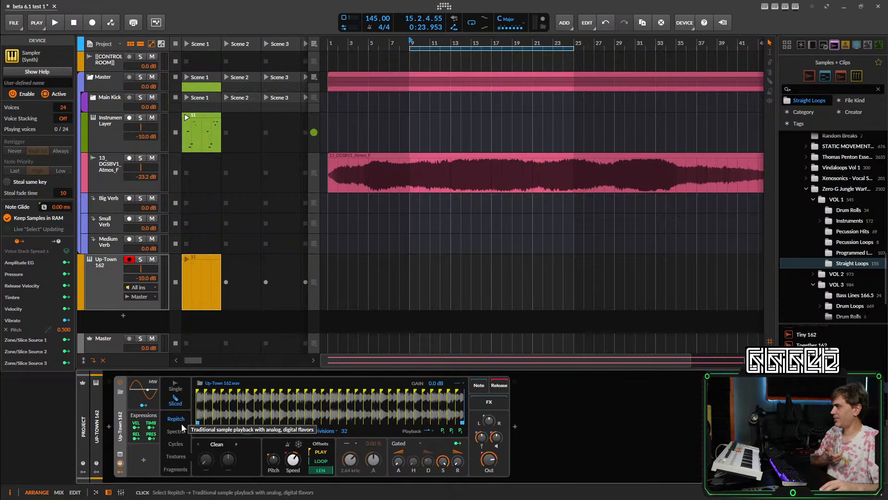
left_click(182, 456)
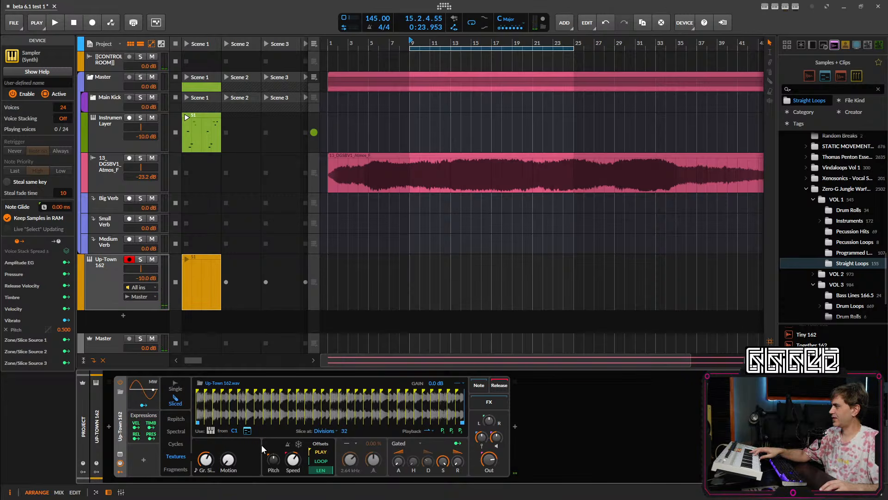
left_click(299, 443)
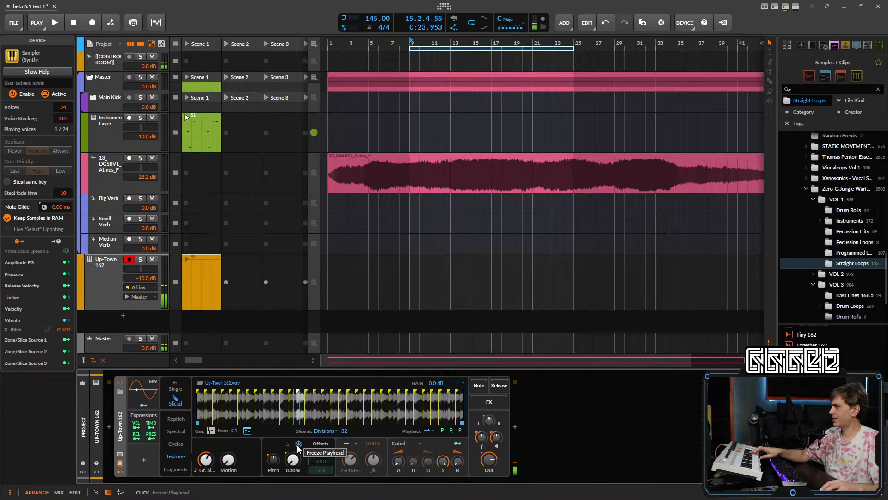
- Lower the Textures grain size to about 10 ms
mouse_move(206, 459)
left_mouse_down()
mouse_move(206, 470)
mouse_move(206, 444)
mouse_move(204, 463)
left_mouse_up()
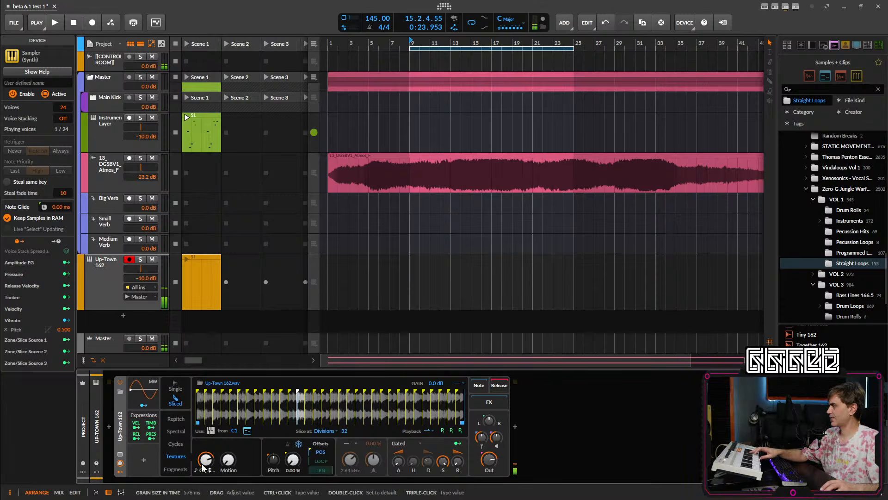
mouse_move(206, 459)
left_mouse_down()
mouse_move(206, 446)
mouse_move(206, 465)
left_mouse_up()
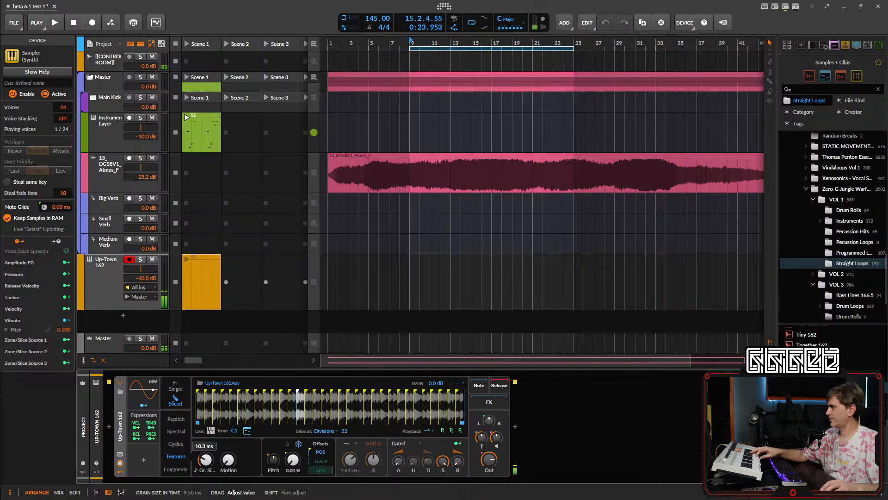
- Fine-tune the Textures grain size and try mapping the slices to White keys before restoring All keys
mouse_move(205, 465)
left_mouse_down()
mouse_move(208, 452)
mouse_move(210, 463)
left_mouse_up()
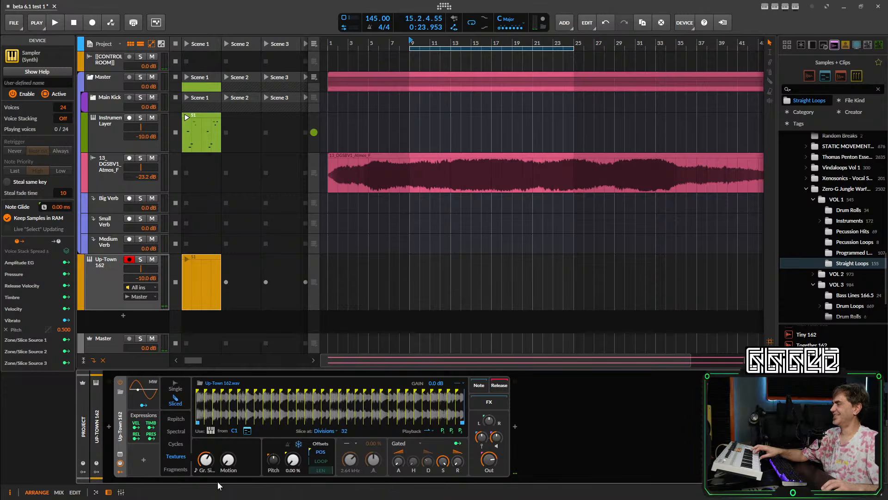
left_click(195, 279)
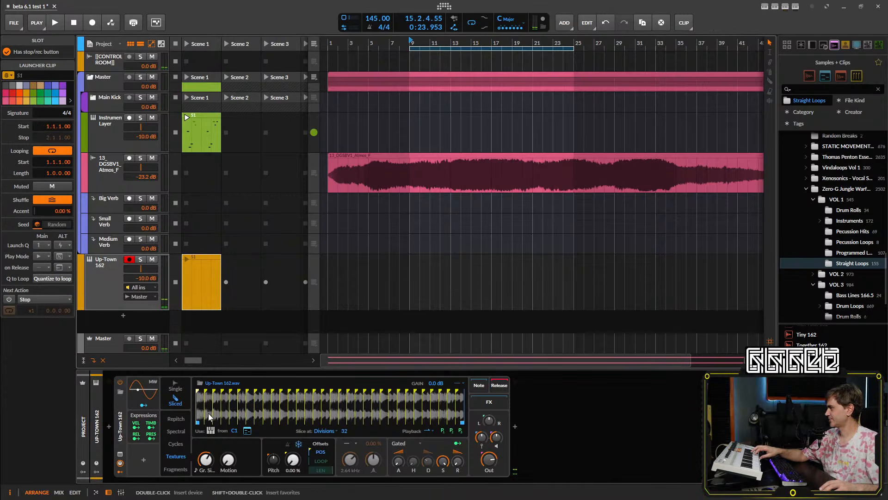
left_click(211, 430)
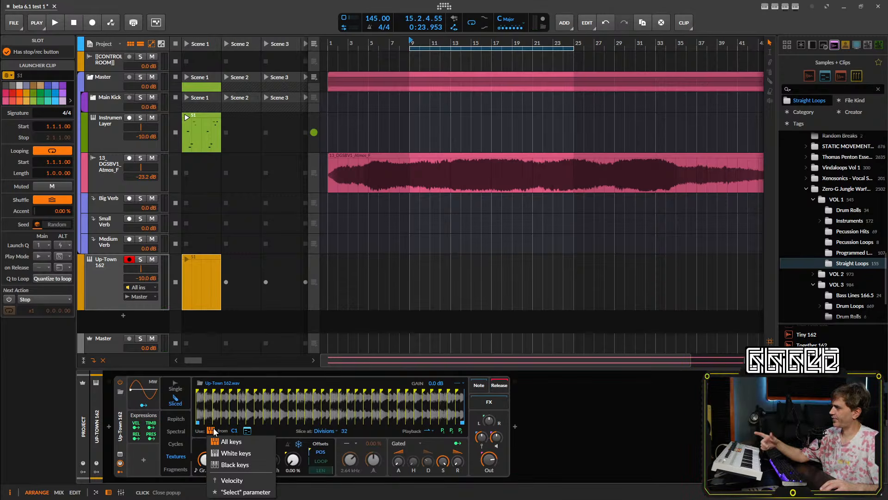
left_click(225, 453)
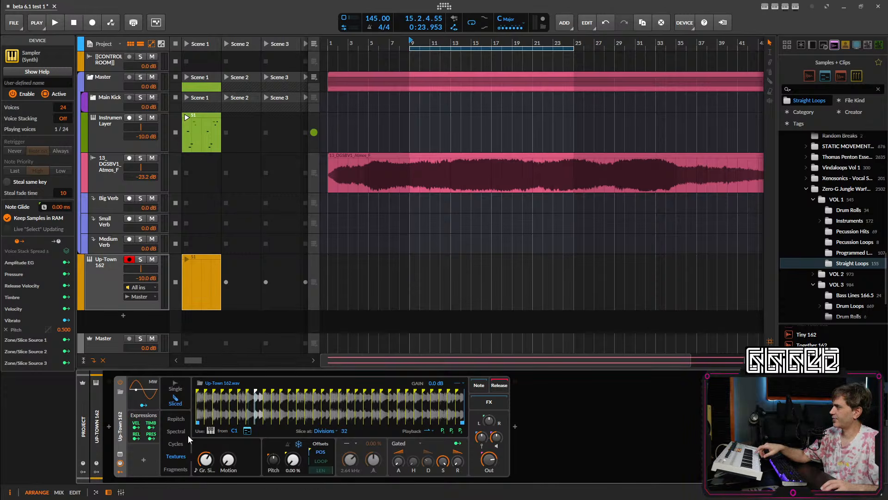
left_click(212, 431)
left_click(222, 443)
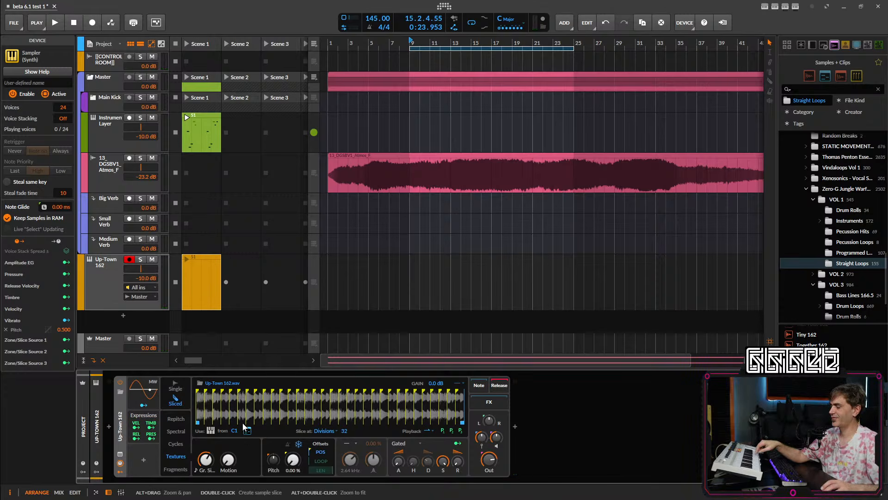
- View the Up-Town 162 clip's slice lanes in the note editor and return to the Sampler device
double_click(211, 301)
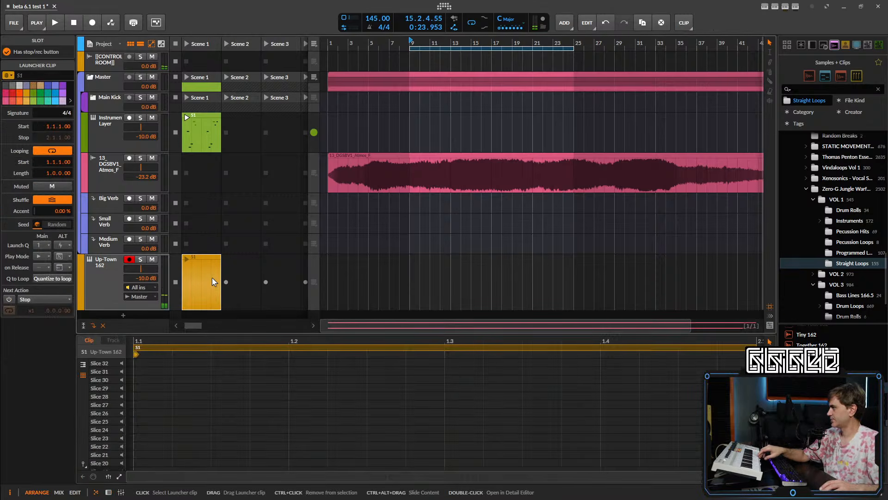
left_click(109, 491)
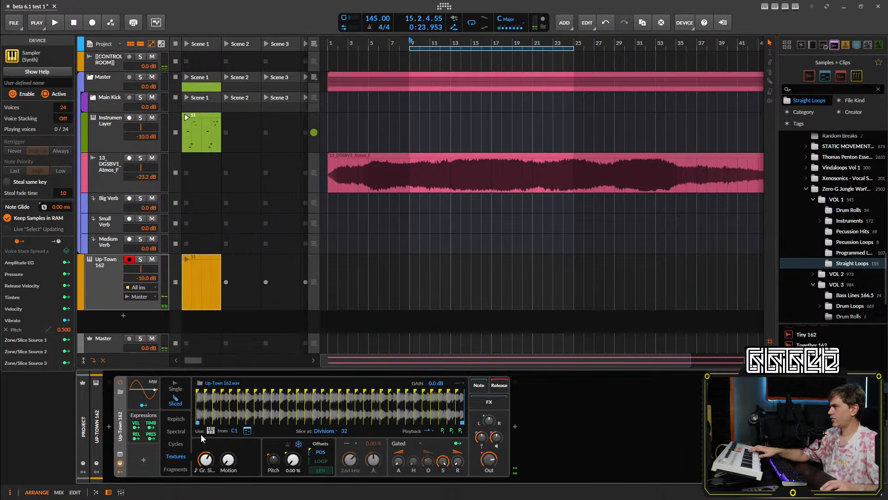
- Unfreeze the Sampler's playhead, compare Repitch with Textures and leave the playback mode on Repitch
left_click(177, 418)
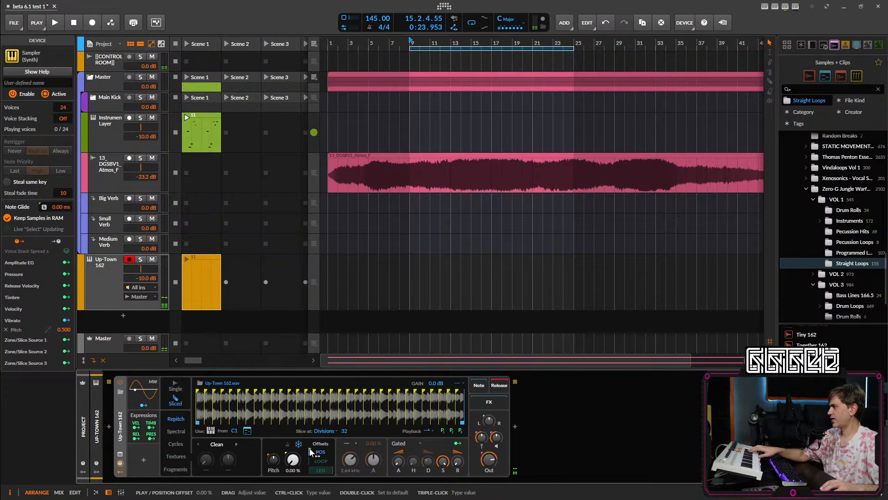
left_click(178, 456)
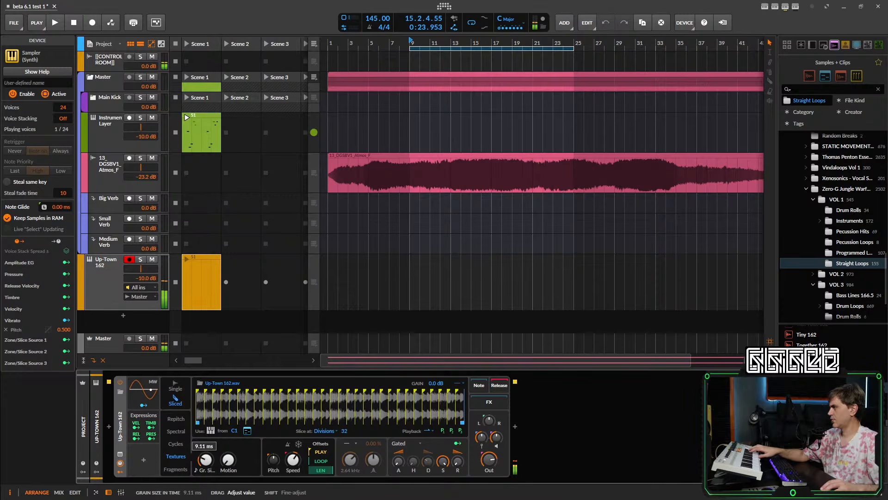
left_click(169, 418)
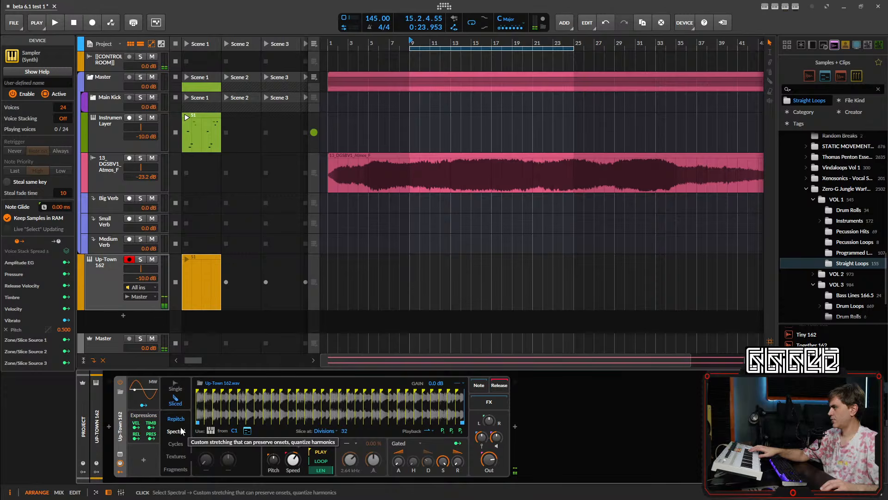
- Lower the gated envelope's sustain level to 0 % and map Zone/Slice Source 1 to it with an amount of 1.000
left_click(442, 429)
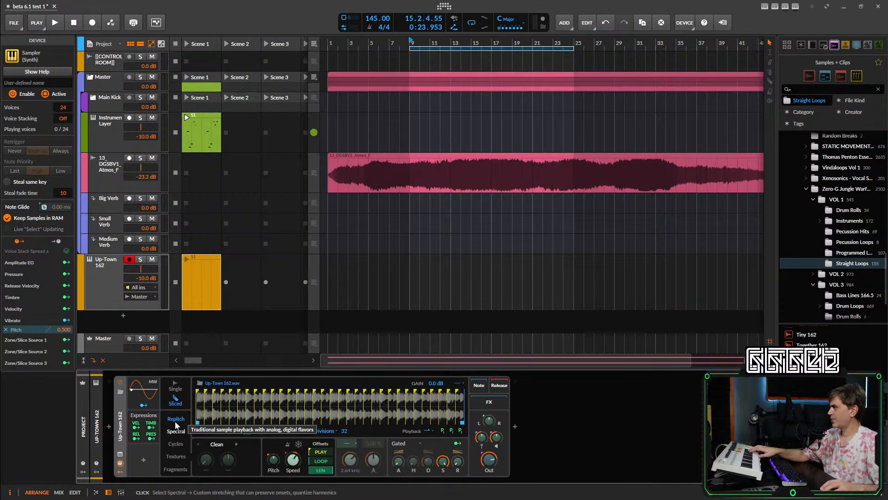
left_click(443, 430)
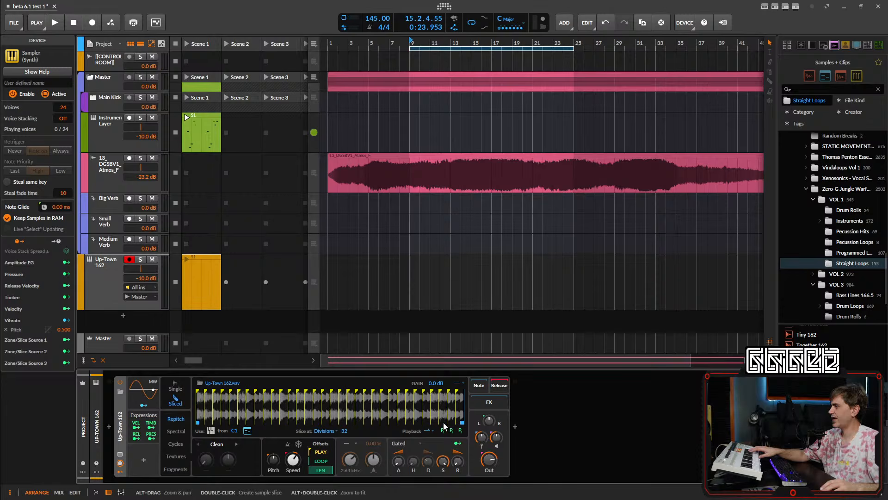
left_click(445, 431)
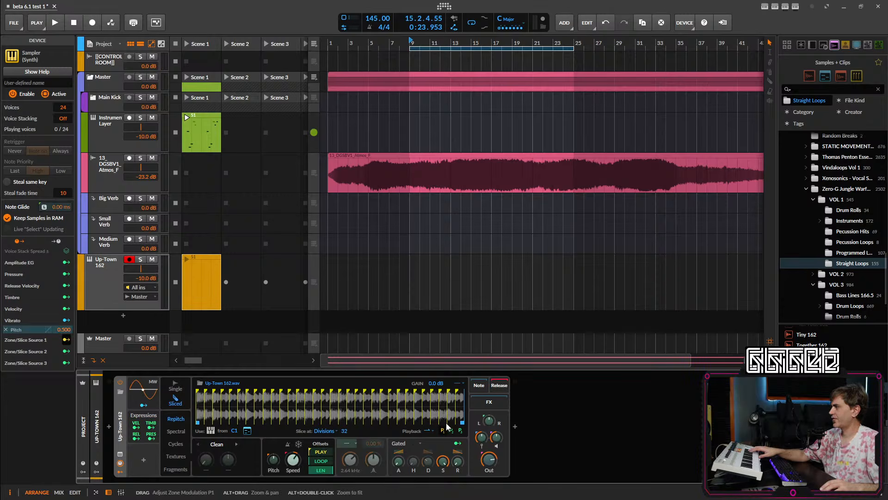
left_click(444, 432)
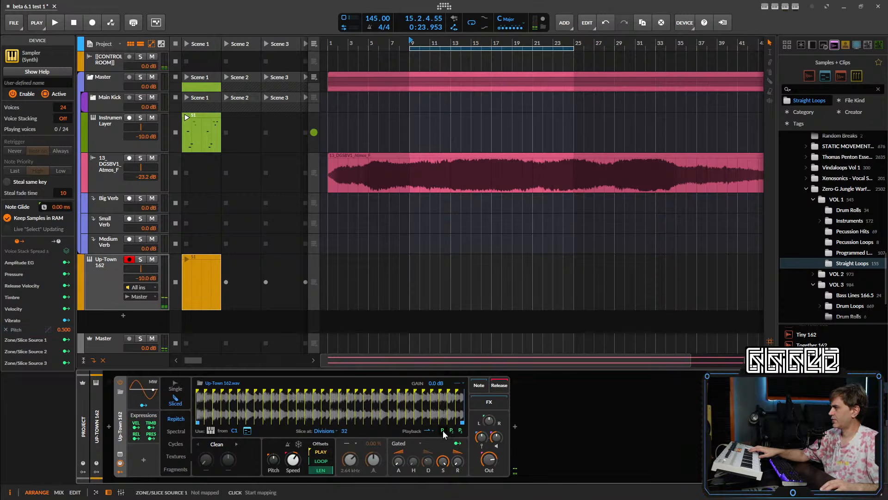
left_click(444, 432)
left_click(443, 431)
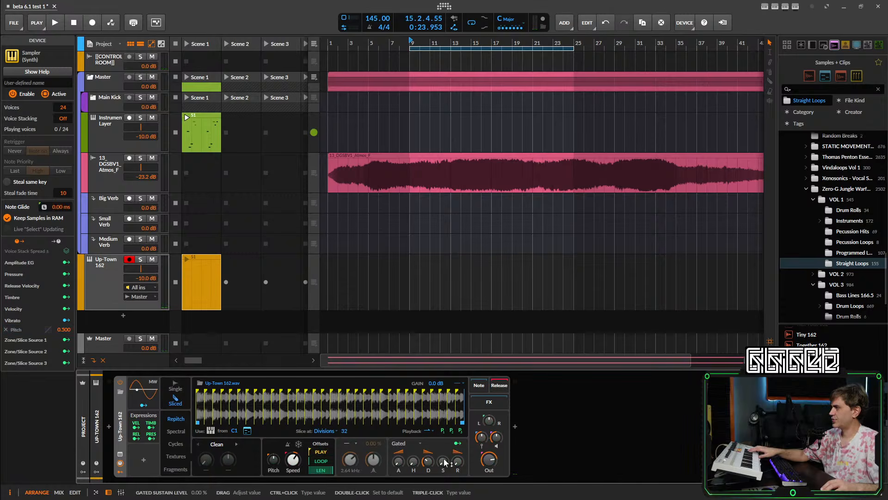
left_click(443, 432)
left_click_drag(442, 457, 442, 407)
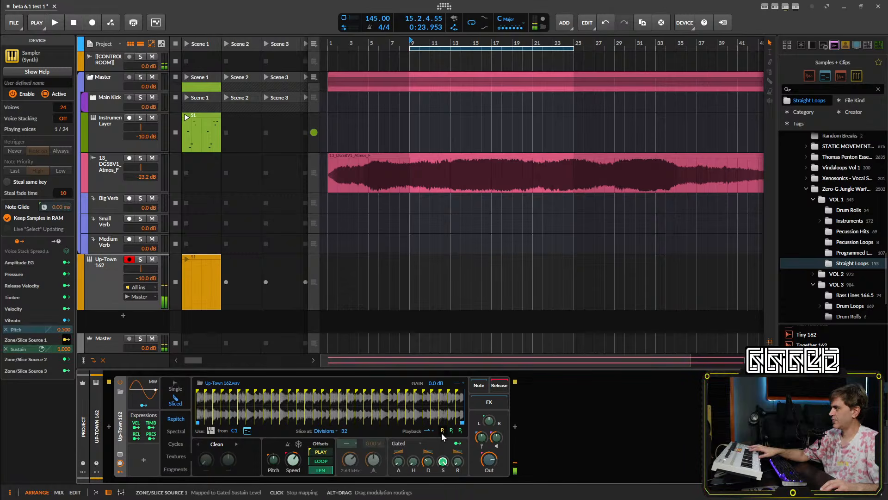
left_click(443, 431)
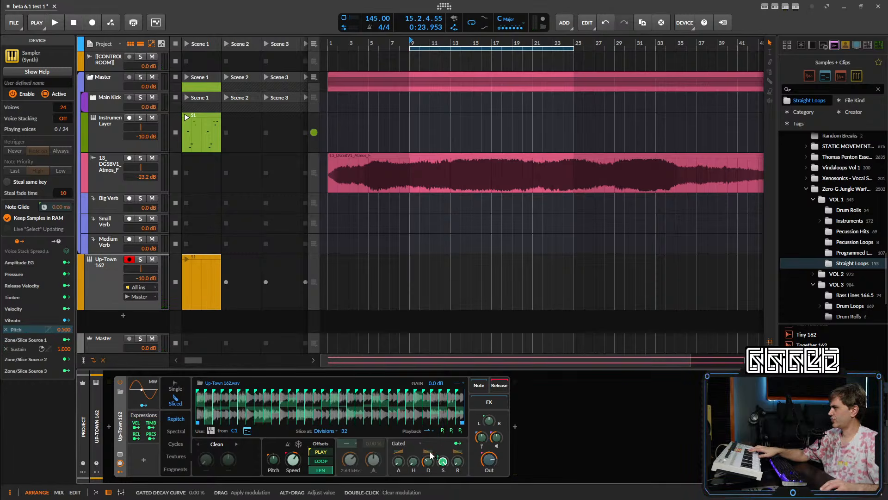
- Adjust the gated sustain level and shape the Zone/Slice Source 1 modulation values on the waveform, raising the first slice's value
left_click(443, 431)
left_click_drag(443, 462, 442, 445)
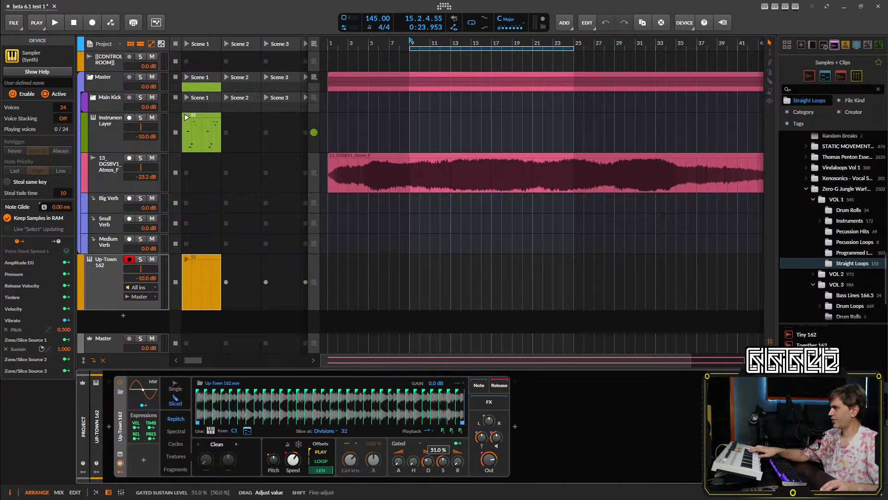
left_click_drag(443, 461, 441, 465)
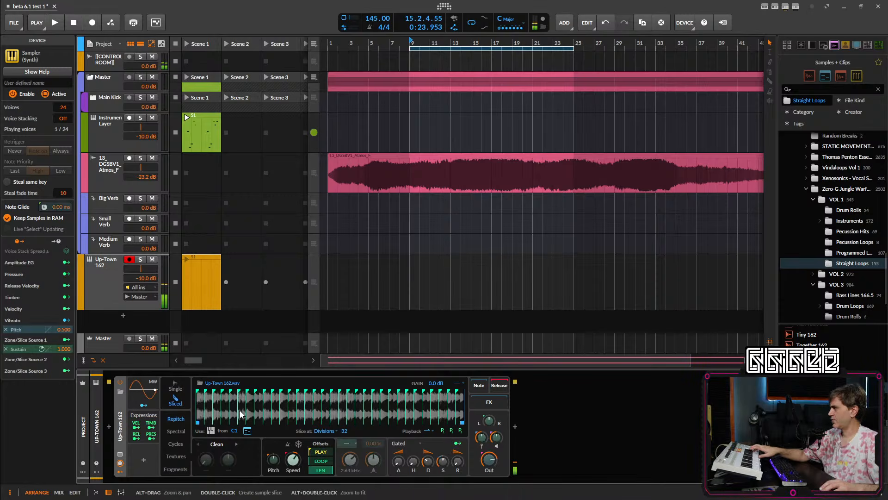
left_click(457, 443)
left_click(441, 431)
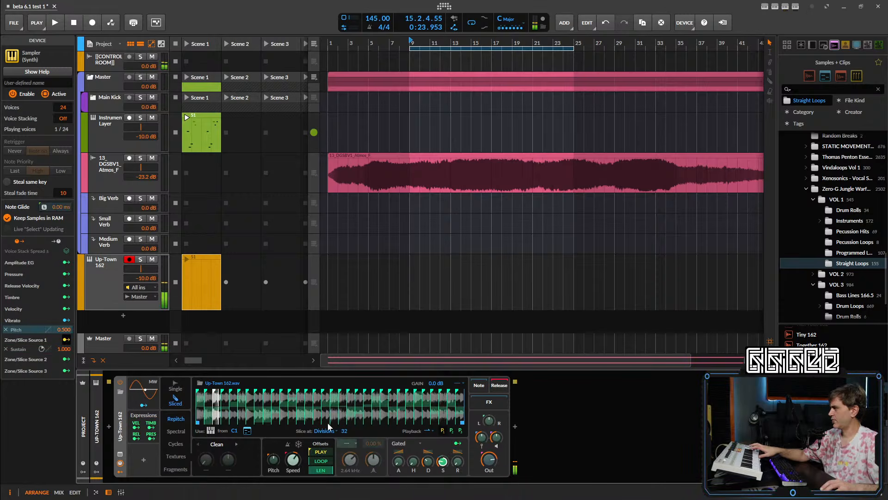
left_click_drag(200, 400, 201, 383)
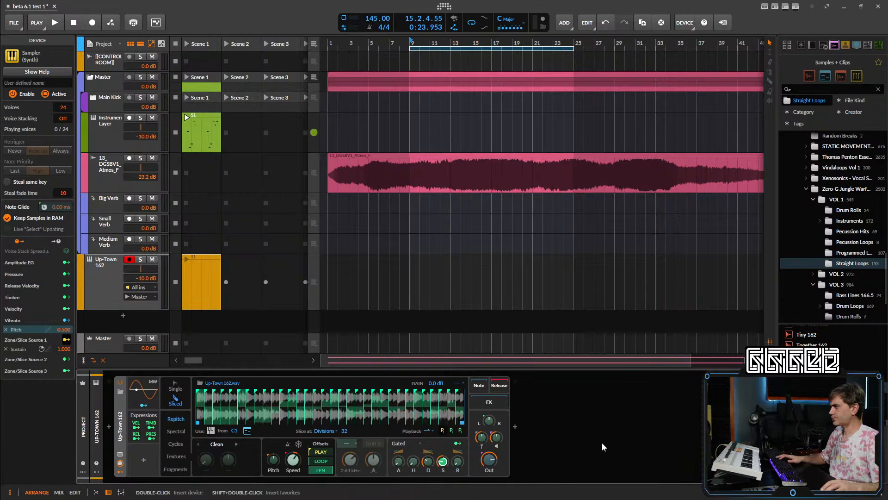
- Start playback and set the Sampler's gated sustain level to 77.5 %
key("space")
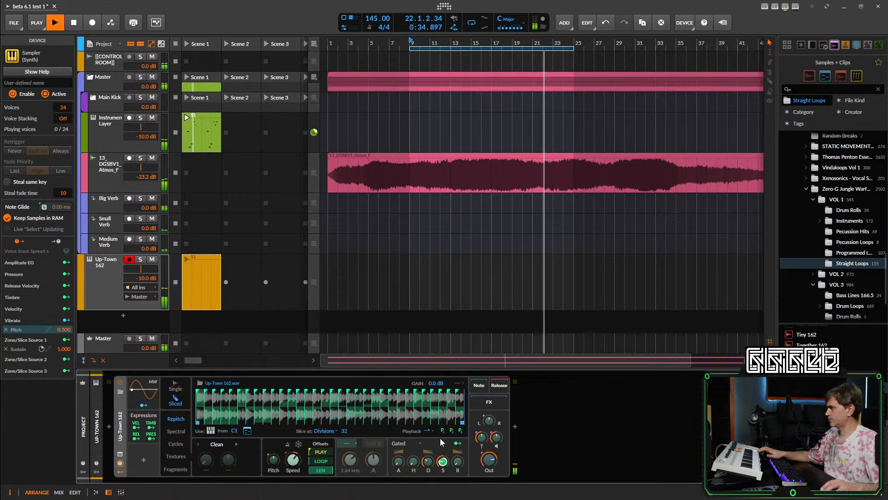
mouse_move(442, 460)
left_mouse_down()
mouse_move(442, 453)
mouse_move(446, 471)
left_mouse_up()
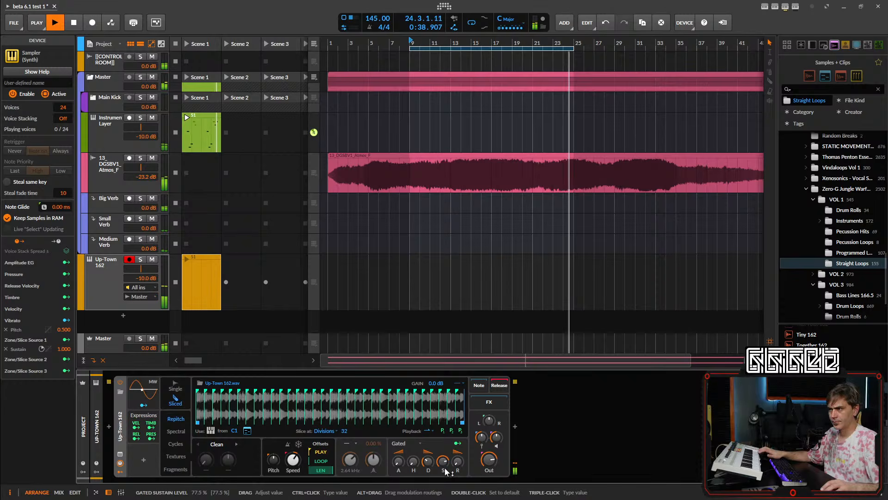
- Add consecutive sixteenth notes on Slices 3, 4 and 5 from 1.1.2 in the Up-Town 162 clip and launch it
double_click(196, 294)
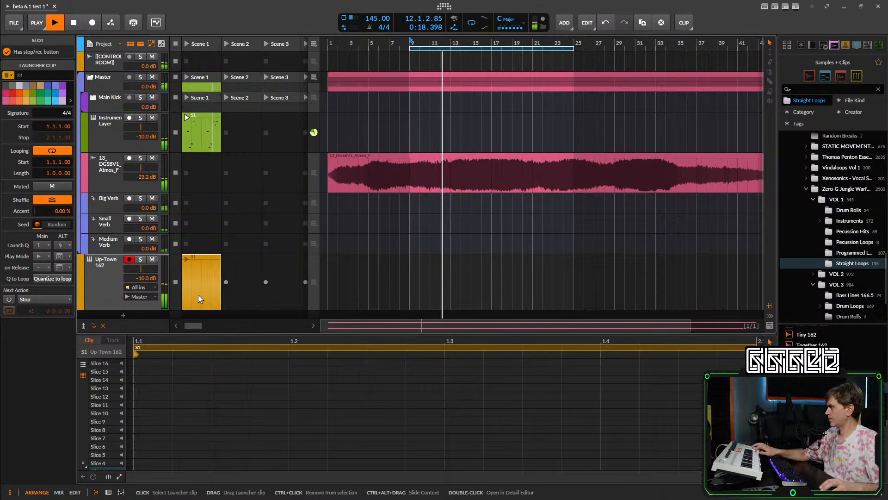
scroll(186, 436, "up", 4)
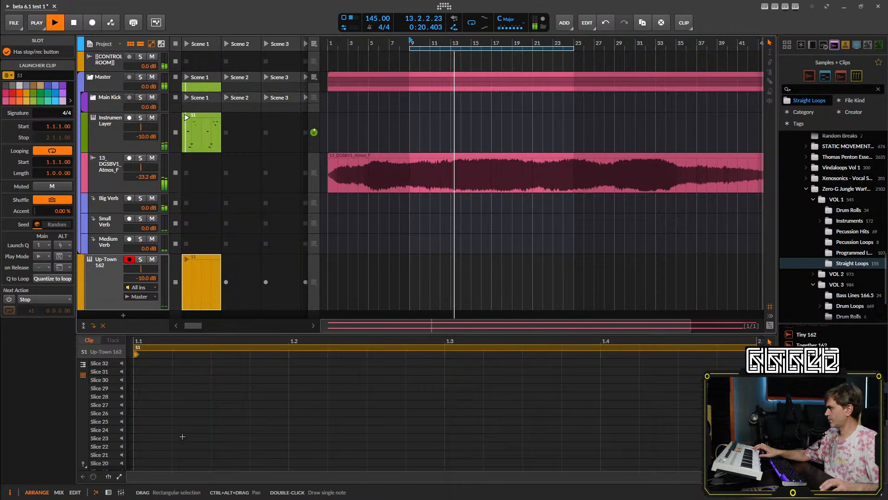
scroll(176, 437, "down", 5)
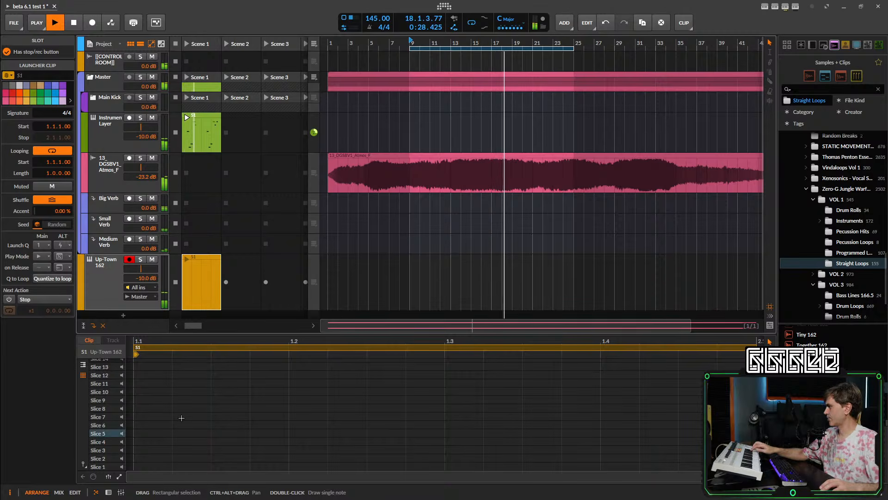
left_click(189, 451)
double_click(189, 451)
double_click(231, 441)
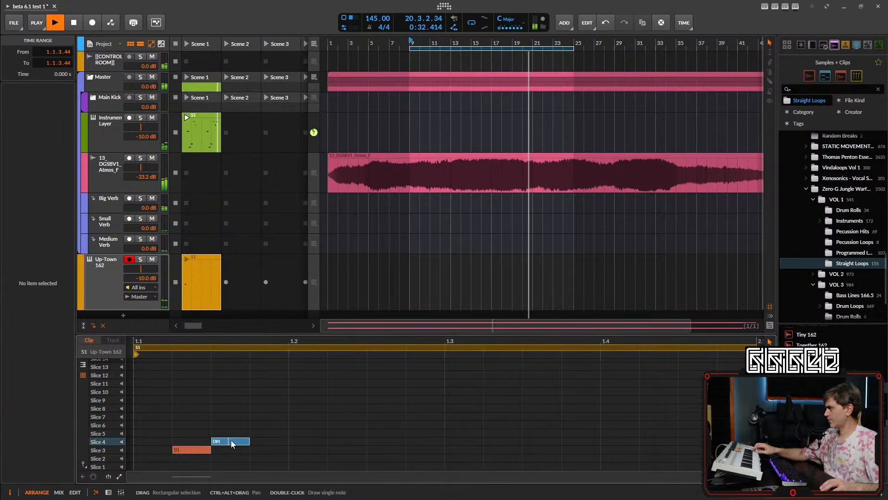
double_click(263, 433)
left_click(187, 260)
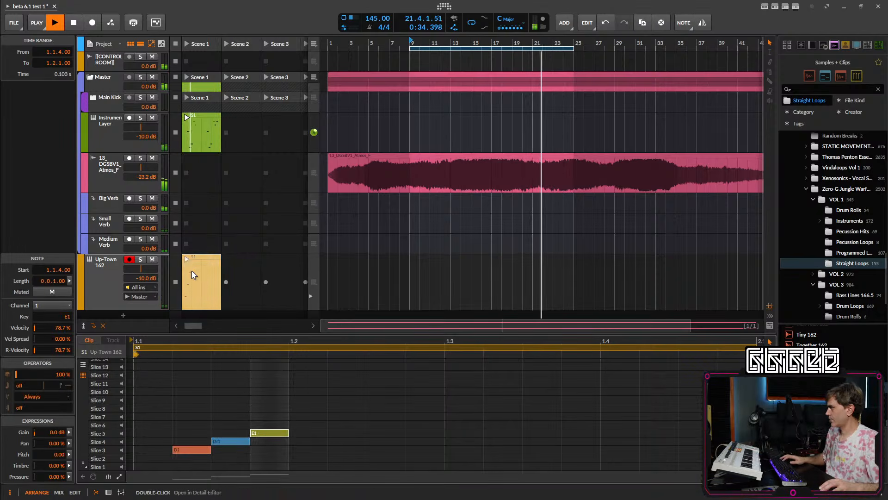
- Duplicate the three notes and move the copies one sixteenth earlier to start at 1.2.1
left_click_drag(287, 416, 157, 454)
key("ctrl+d")
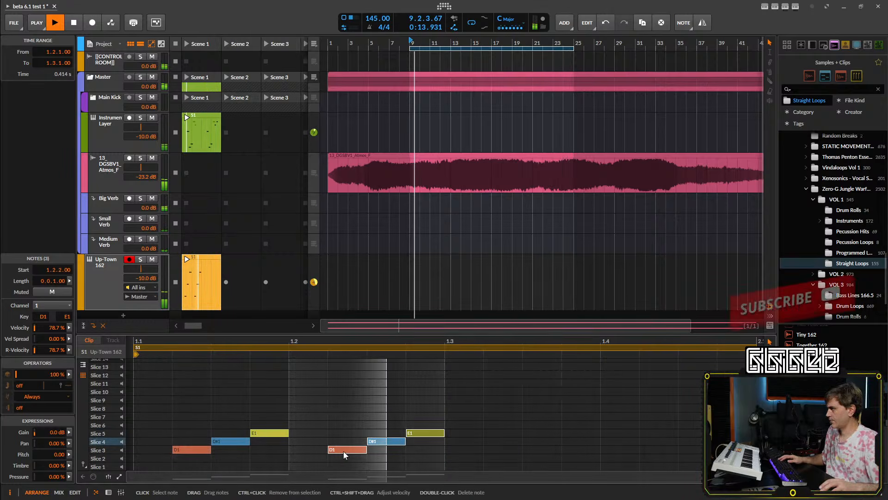
key("Left")
left_click_drag(396, 408, 300, 457)
- Continue the rising run with consecutive sixteenth notes on Slices 6, 7, 8, 9 and 10 starting at 1.2.4
double_click(419, 425)
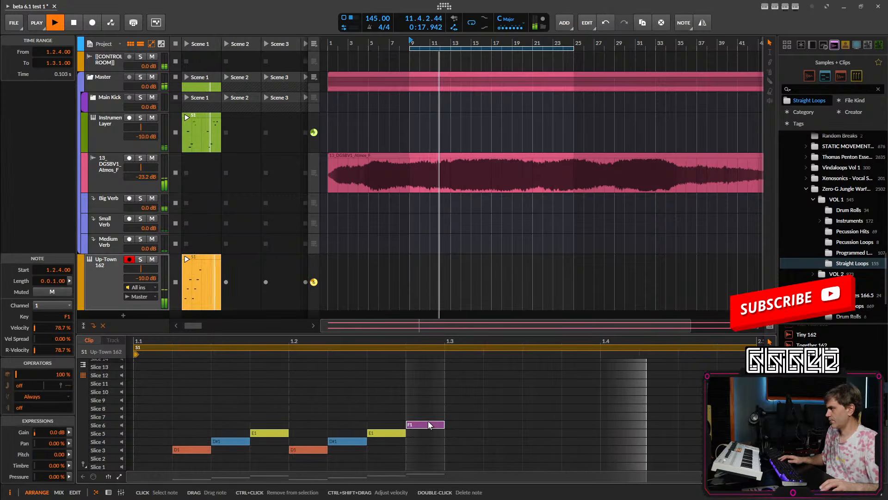
double_click(459, 416)
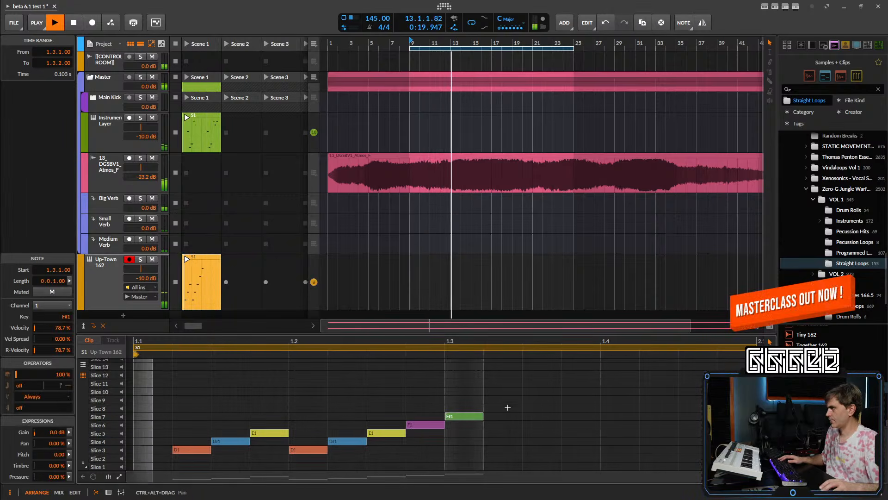
double_click(502, 407)
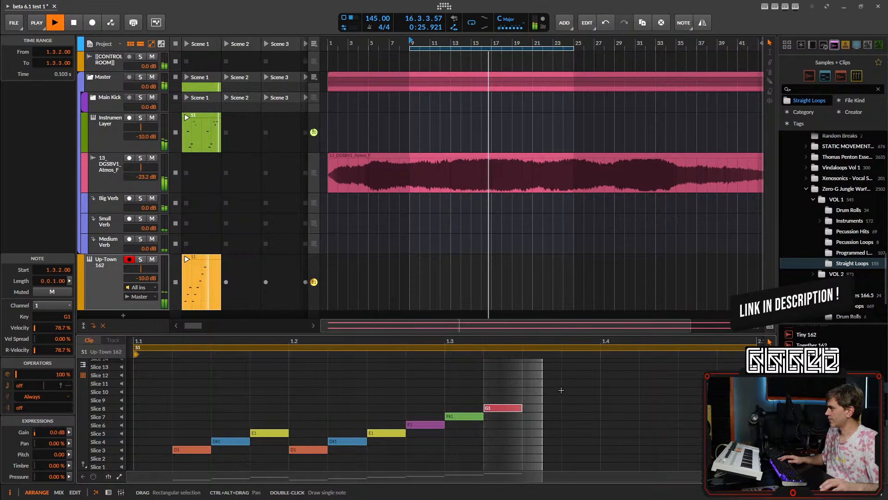
double_click(542, 399)
double_click(579, 391)
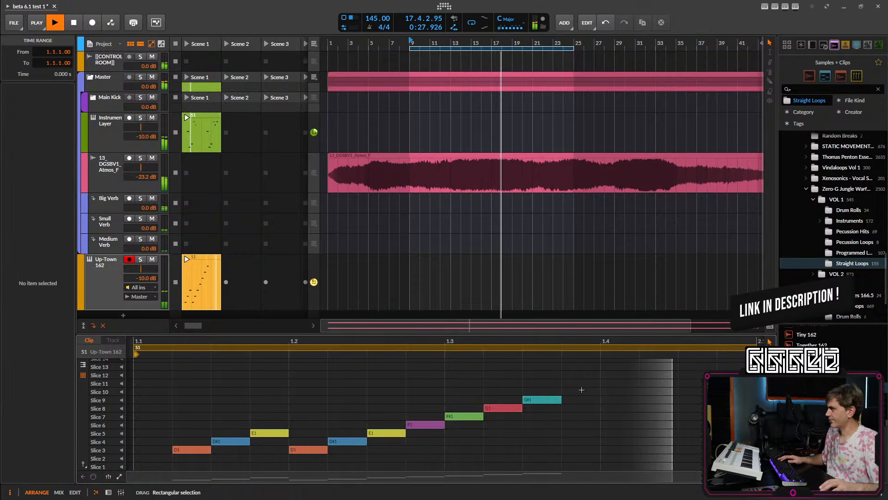
- Move the Slice 9 note at 1.3.3 down to Slice 7
left_click(552, 397)
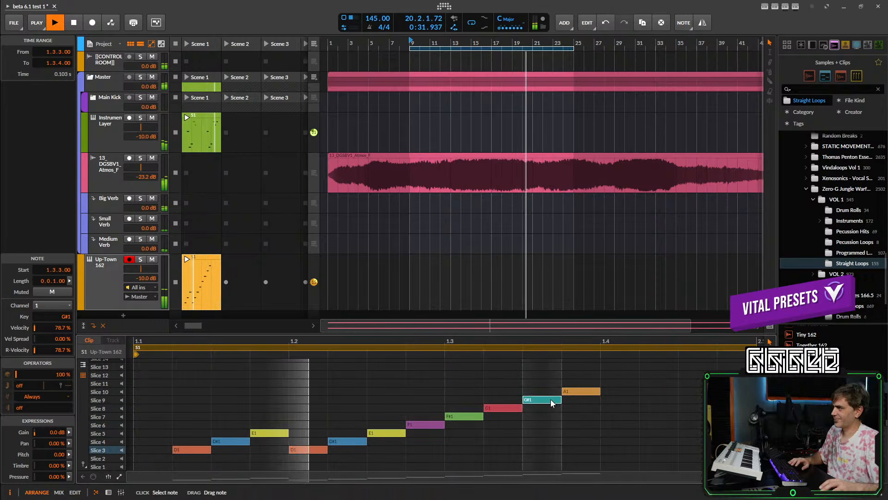
key("Down")
key("Down")
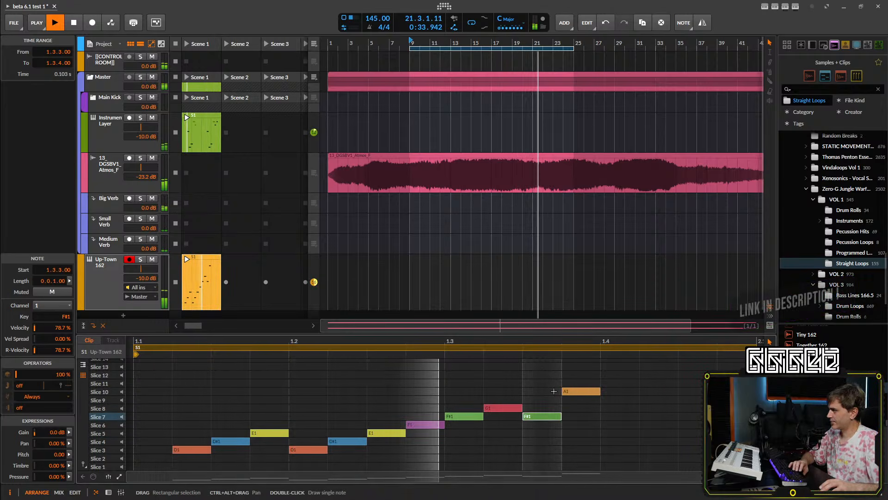
- Move the Slice 10 note at 1.3.4 down to Slice 8
left_click(591, 391)
key("Down")
key("Down")
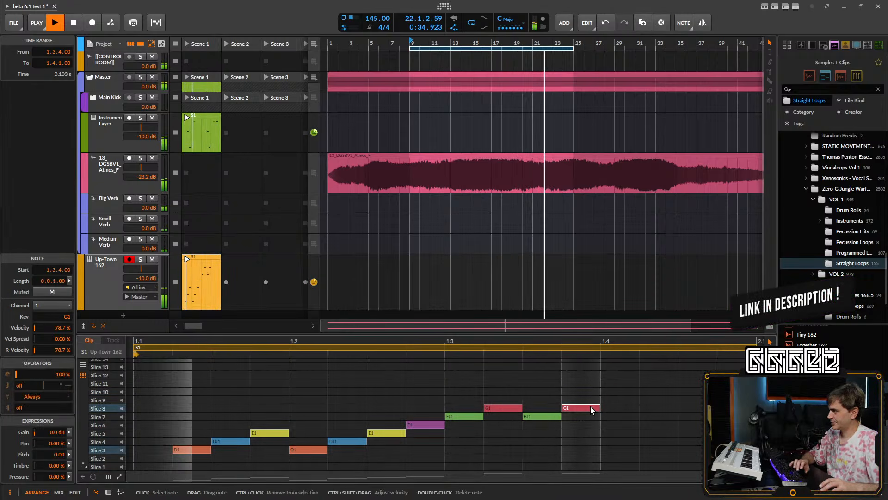
- Add sixteenth notes on Slices 9 and 10 at 1.4.1 and 1.4.2, and raise both by one slice
left_click(618, 401)
double_click(618, 401)
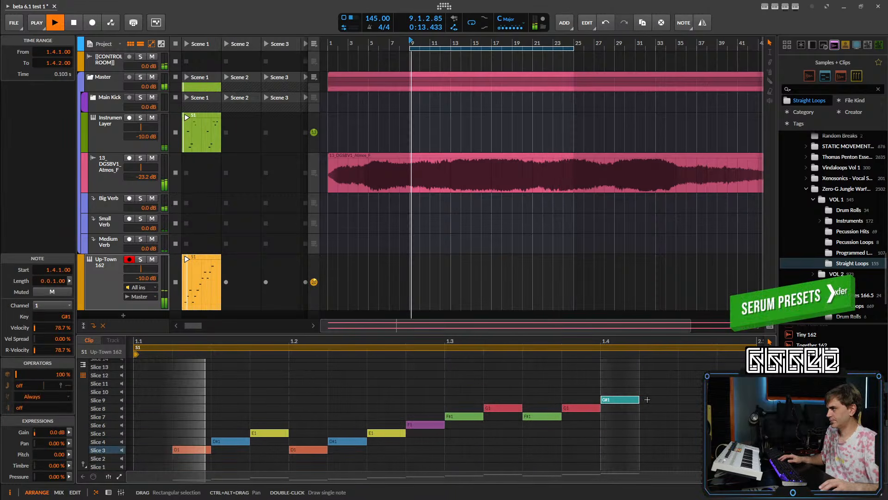
double_click(658, 391)
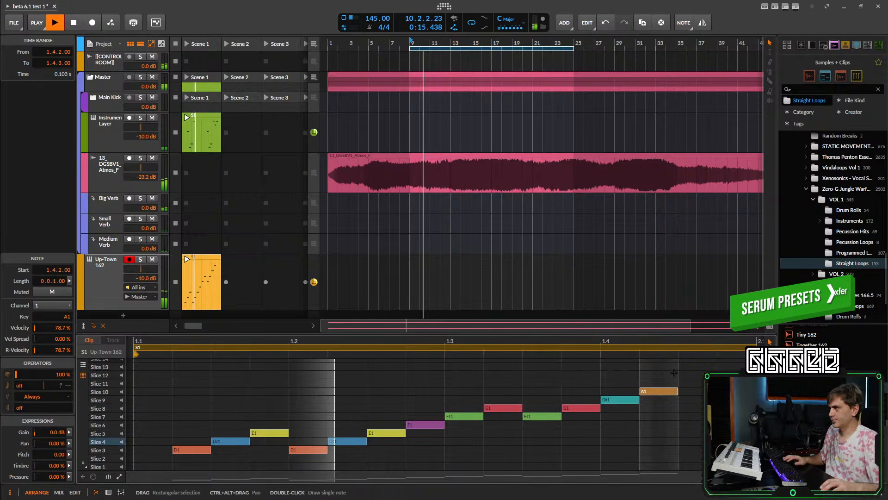
left_click_drag(598, 434, 637, 417)
key("Up")
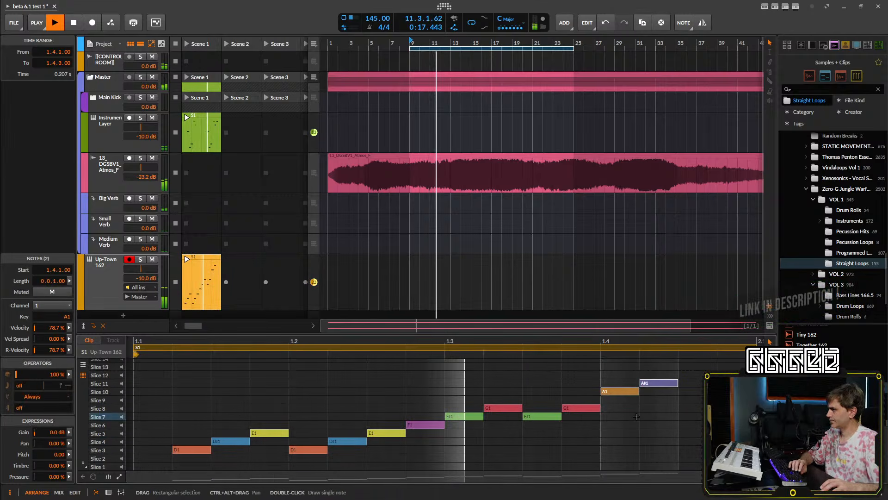
- Add sixteenth notes on Slice 12 at 1.4.3 and Slice 13 at 1.4.4
scroll(691, 384, "up", 2)
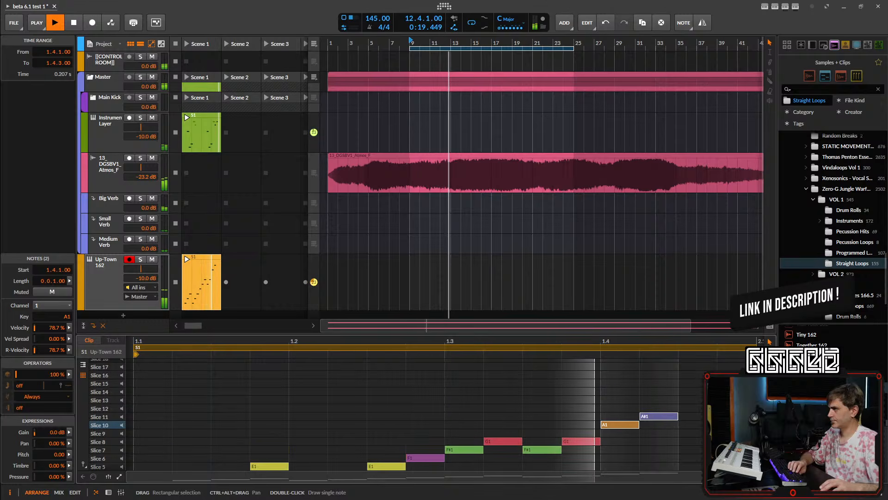
double_click(692, 409)
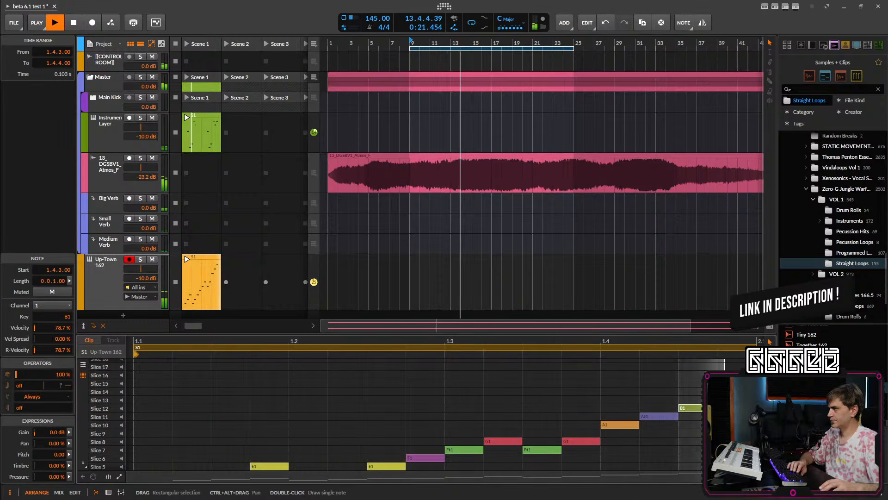
double_click(724, 400)
scroll(680, 384, "down", 2)
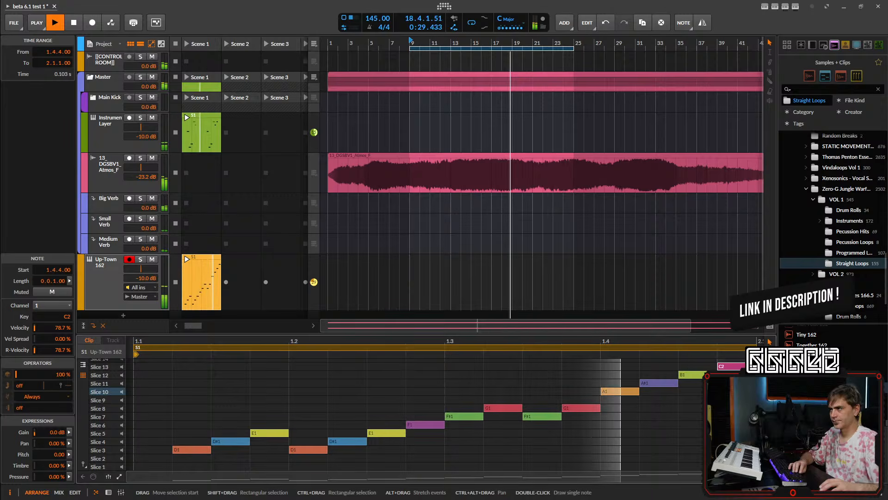
left_click(735, 399)
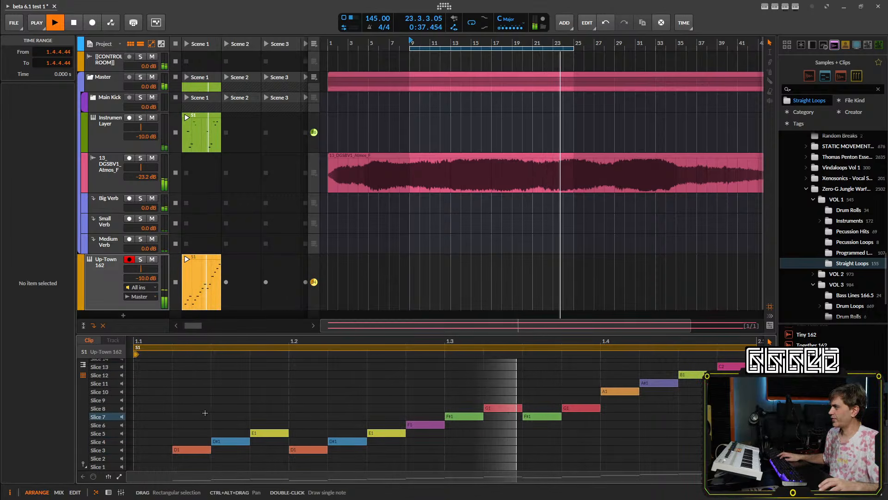
- Shift all notes in the clip one sixteenth earlier so the pattern starts at 1.1.1, and play it back
left_click(195, 449)
left_click_drag(311, 407, 184, 465)
left_click(215, 400)
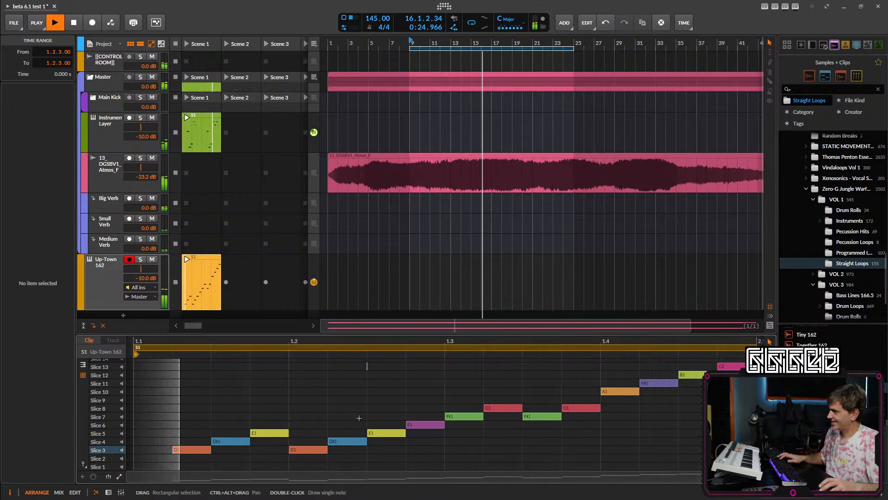
key("ctrl+a")
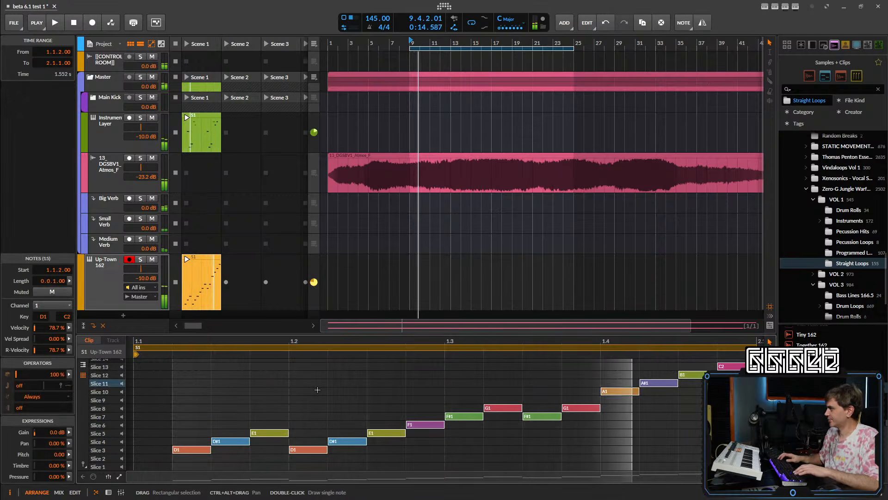
key("space")
key("Left")
key("space")
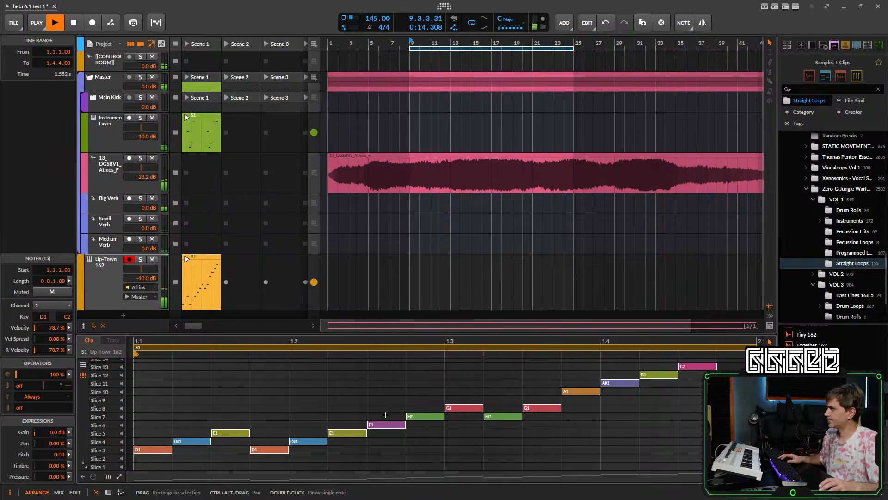
key("space")
- Move the Up-Town 162 track into the Master group below Instrument Layer and set its volume to -8.4 dB
left_click(690, 464)
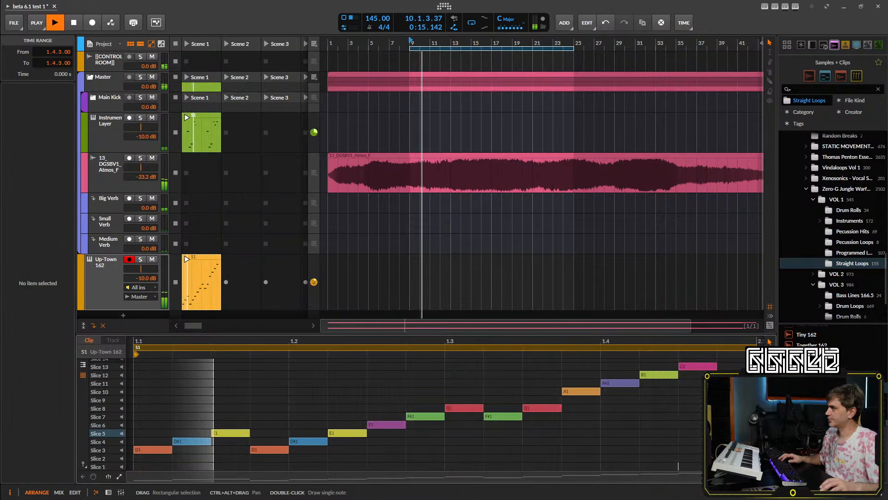
scroll(712, 430, "down", 3)
scroll(712, 430, "up", 2)
left_click_drag(734, 424, 623, 420)
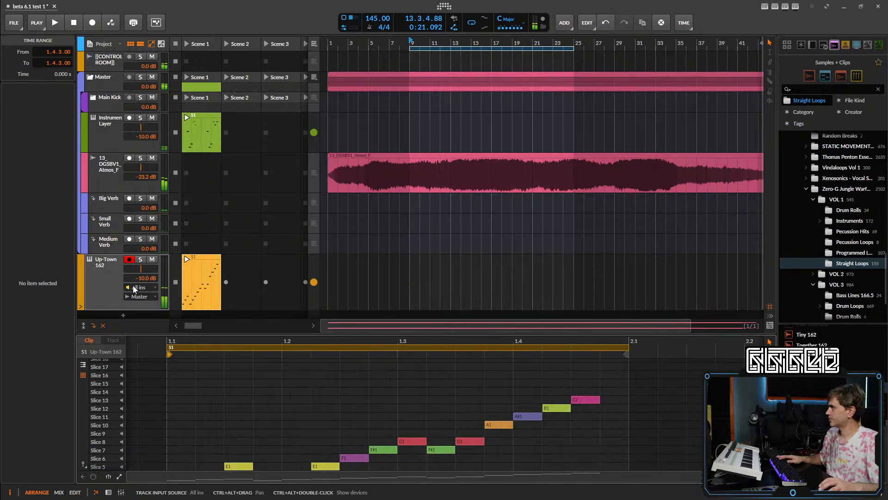
left_click_drag(107, 283, 101, 146)
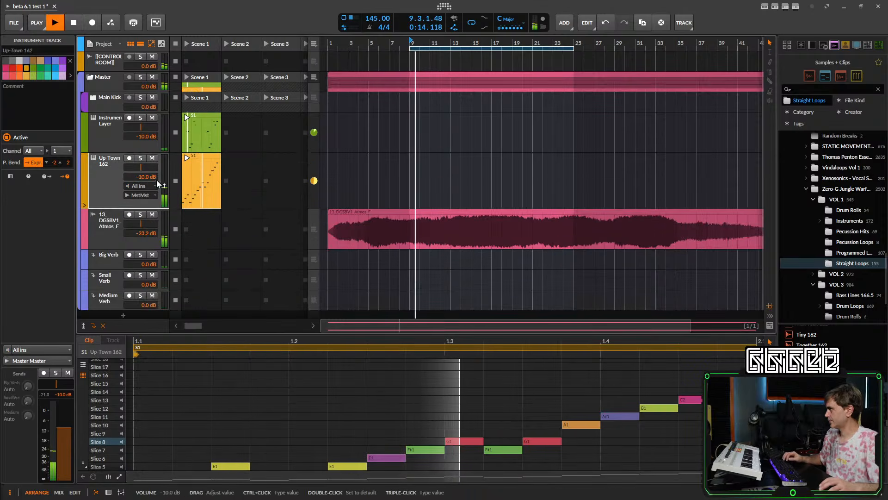
left_click_drag(147, 177, 147, 171)
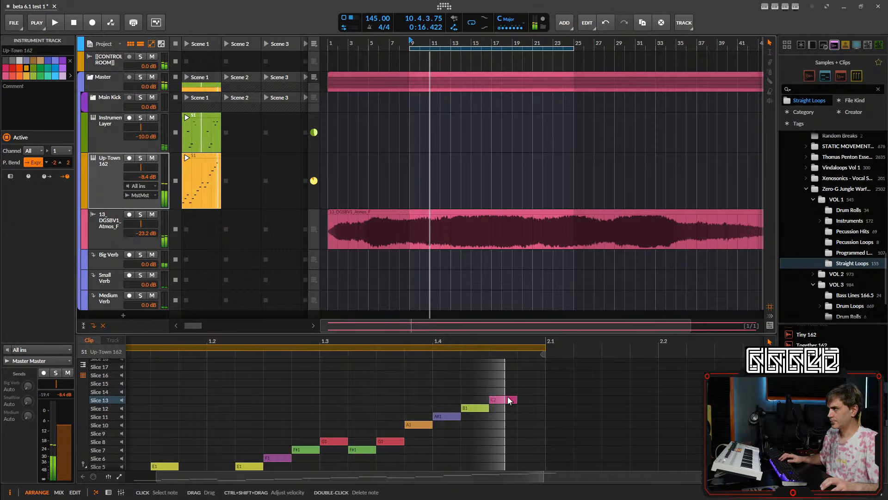
- Raise the Slice 13 note at 1.4.3 to Slice 14 and add a Slice 15 note at 1.4.4
left_click(509, 401)
key("space")
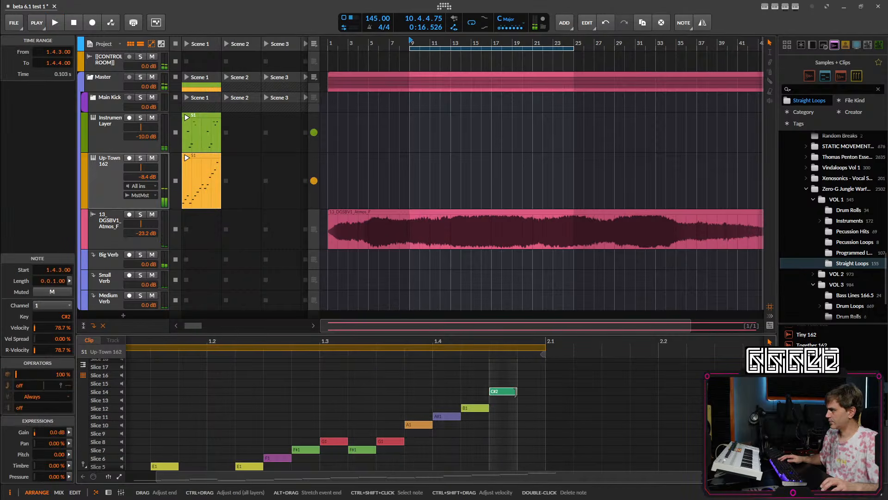
double_click(525, 382)
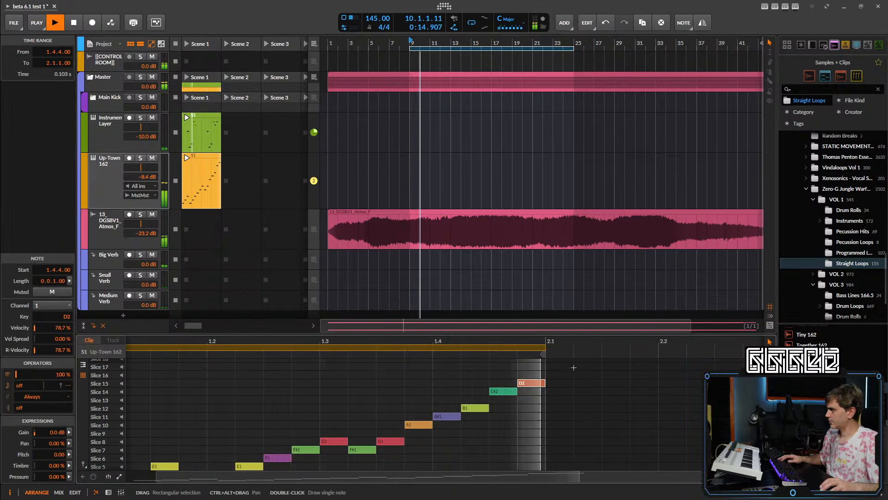
key("space")
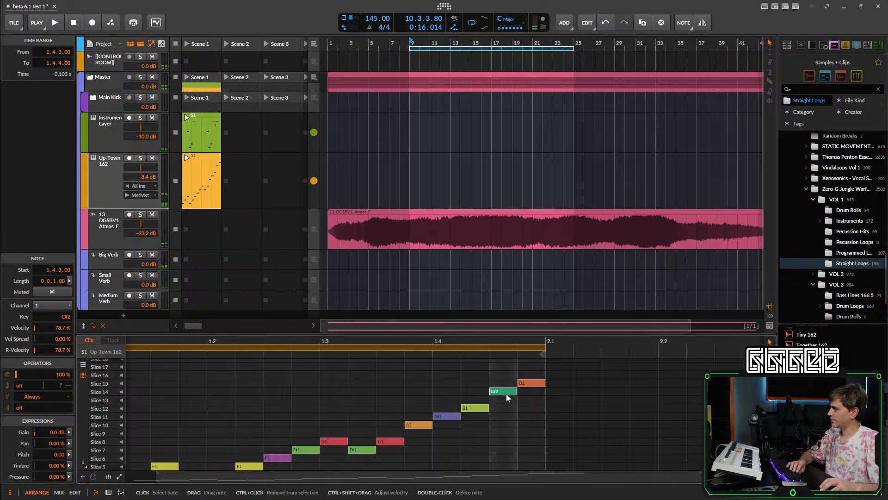
- Move the 1.4.3 note to Slice 15 and the 1.4.4 note to Slice 14, and play the pattern
scroll(508, 393, "down", 2)
scroll(543, 395, "up", 1)
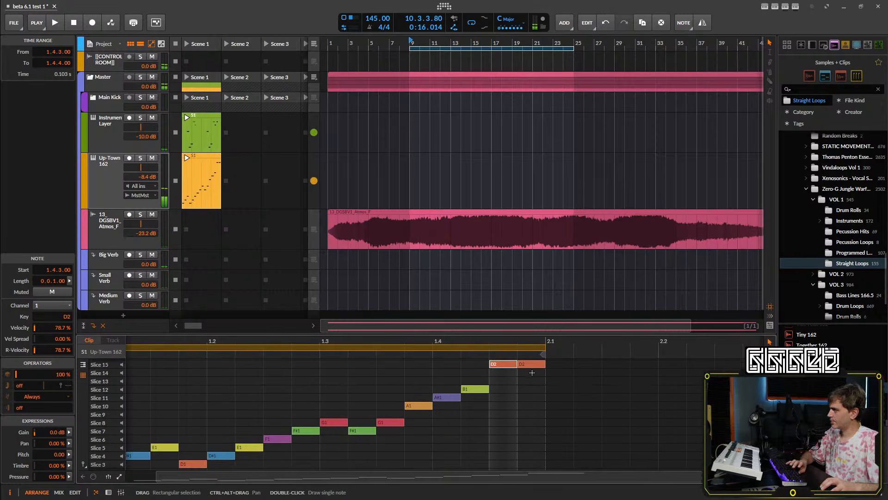
key("space")
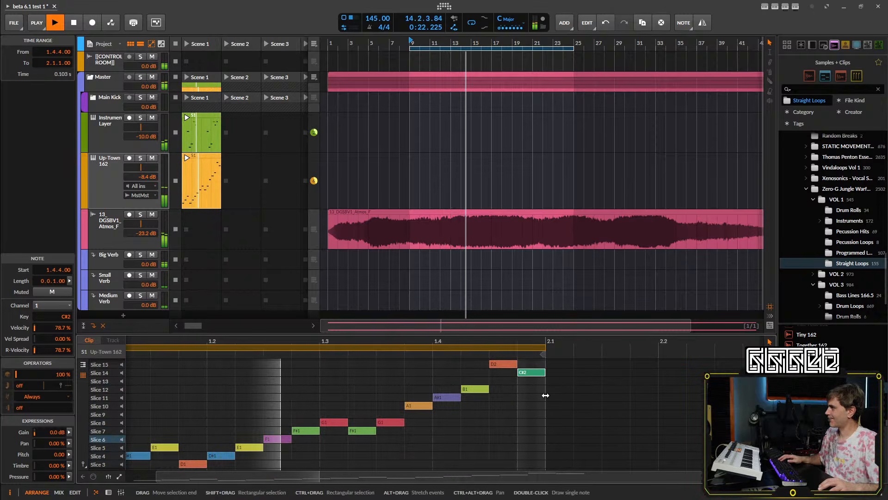
- Raise the Slice 15 note at 1.4.3 to Slice 16
scroll(532, 389, "up", 2)
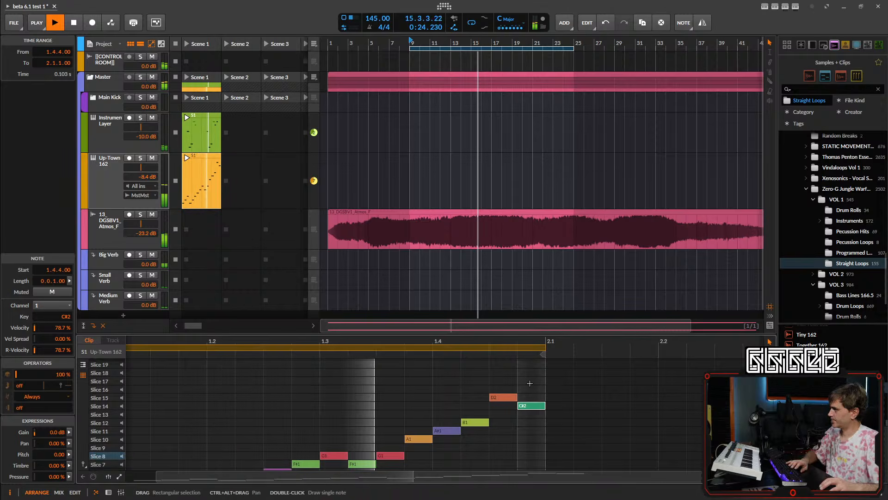
left_click(529, 383)
left_click_drag(504, 397, 504, 388)
scroll(503, 437, "down", 1)
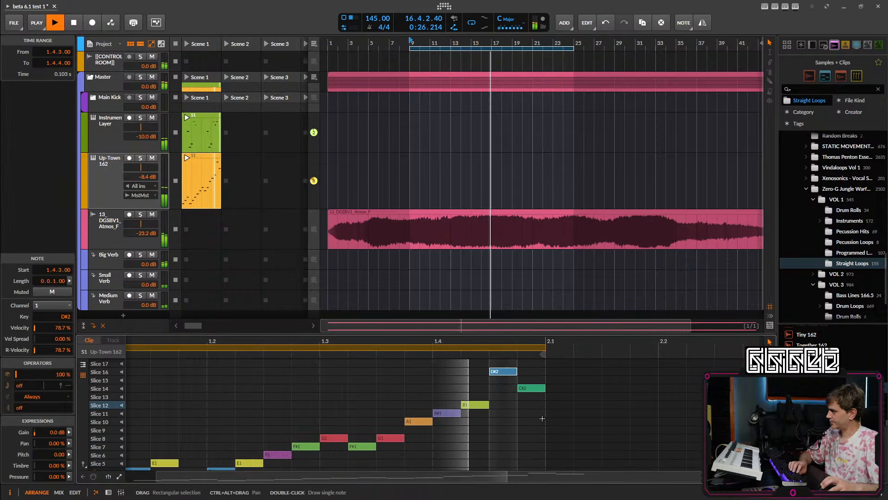
- Replace the notes at 1.4.3 and 1.4.4 with a single sixteenth note on Slice 16 at 1.4.3
scroll(530, 424, "down", 1)
left_click_drag(531, 388, 496, 424)
scroll(550, 395, "up", 1)
scroll(550, 394, "up", 2)
key("Delete")
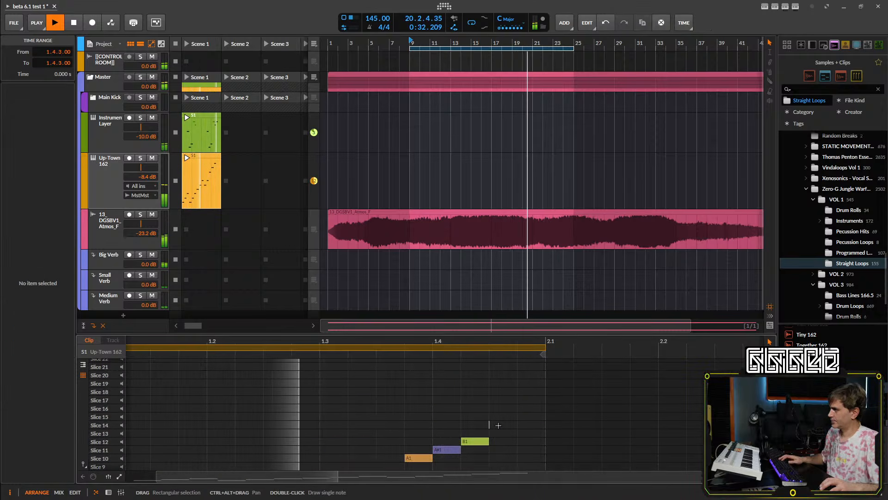
double_click(501, 416)
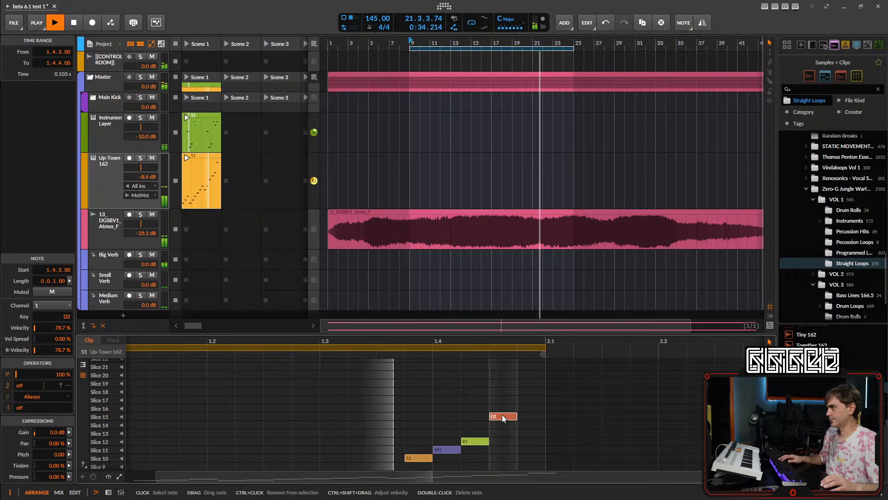
key("Up")
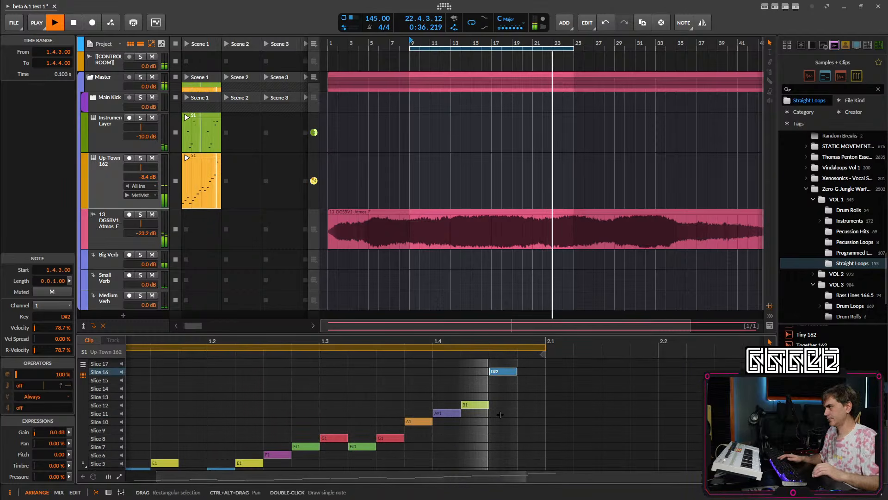
scroll(527, 419, "down", 2)
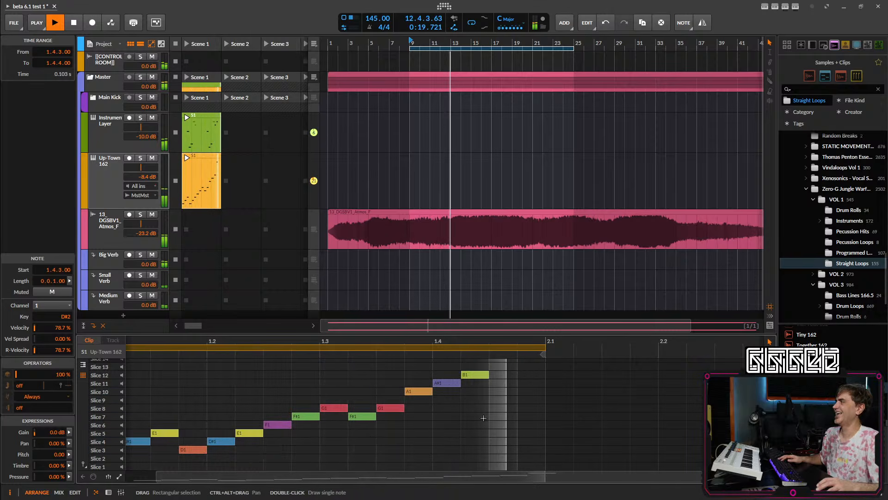
scroll(335, 439, "down", 3)
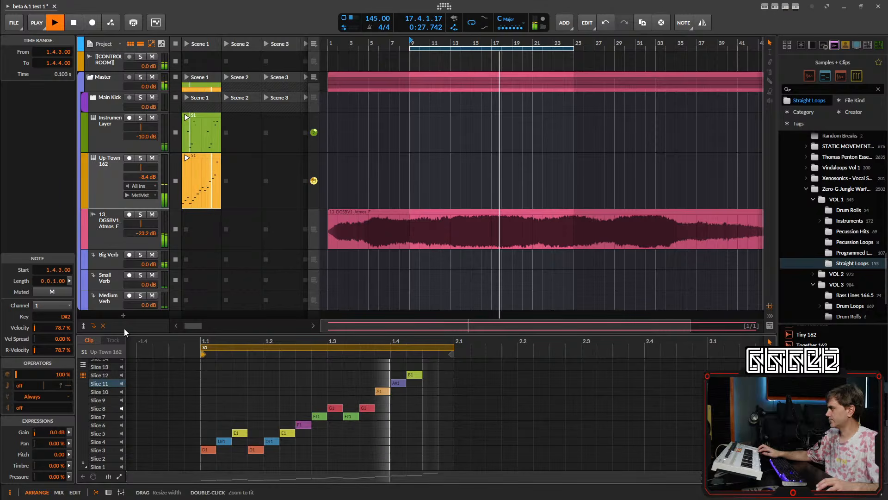
- Arm the Up-Town 162 track for recording and show its Sampler device
left_click(103, 188)
left_click(129, 157)
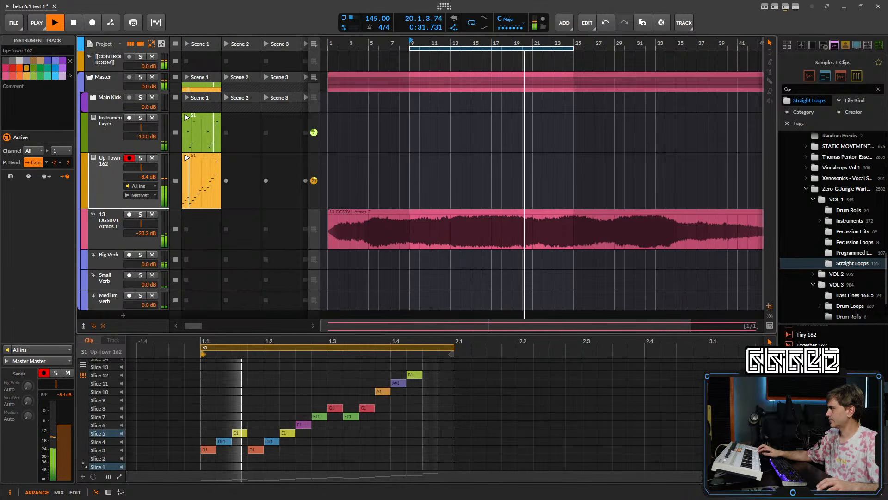
left_click(108, 492)
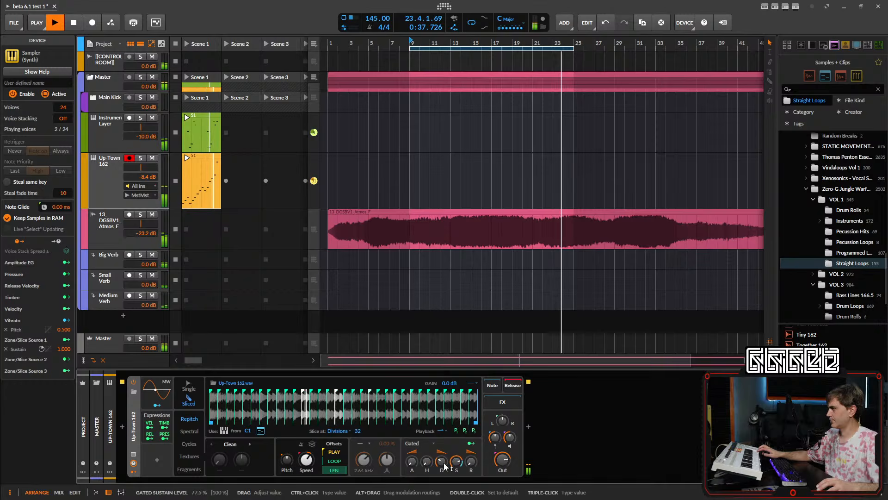
- Modulate the gated decay time with Zone/Slice Source 1 at ×1.365 and Speed with Zone/Slice Source 2 at 1.280
left_click(458, 433)
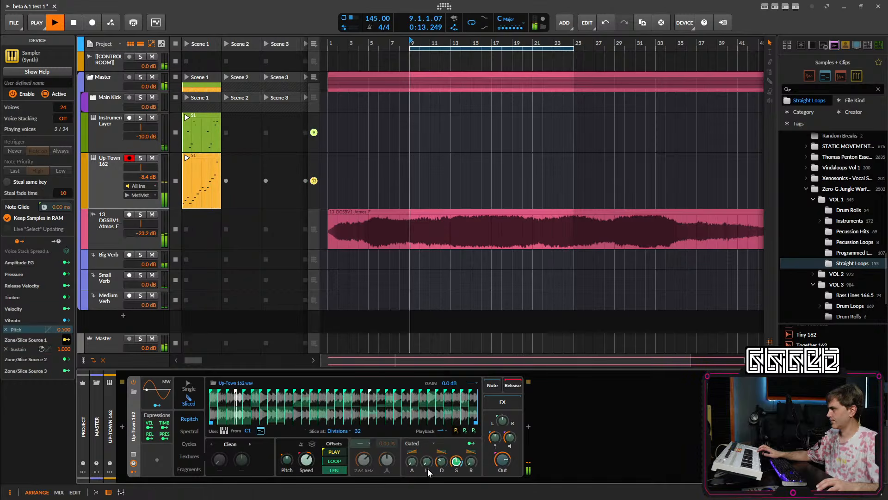
left_click_drag(442, 462, 441, 453)
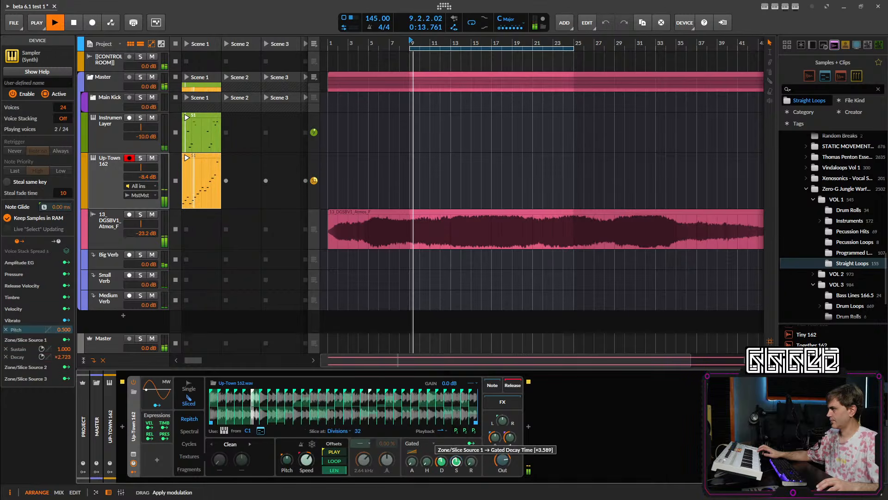
left_click(455, 432)
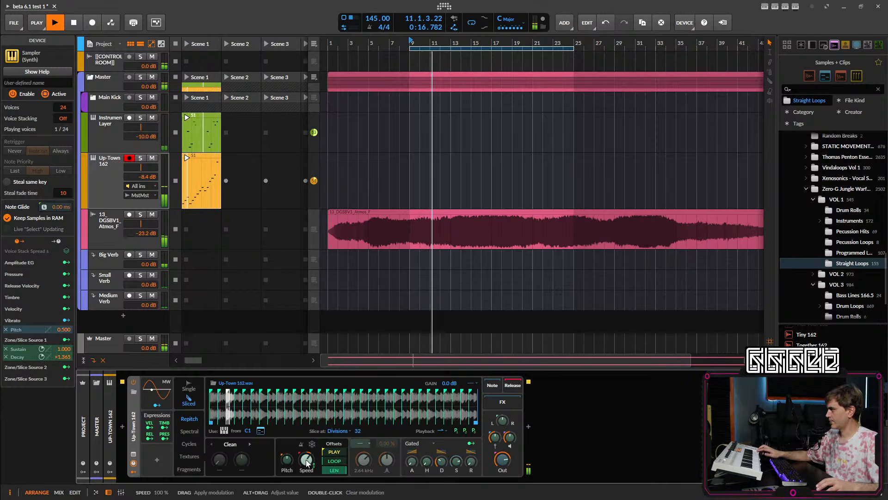
left_click(465, 433)
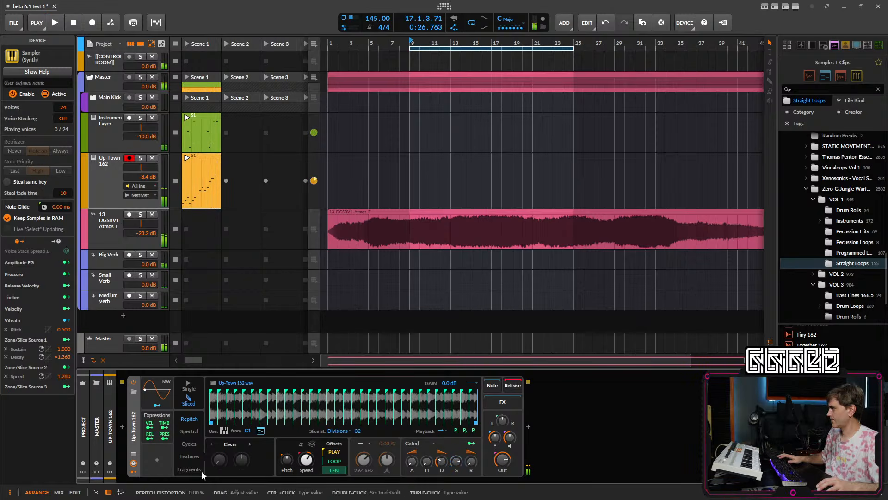
- Open the Sampler's expanded waveform view of the sliced loop and start playback
left_click(134, 455)
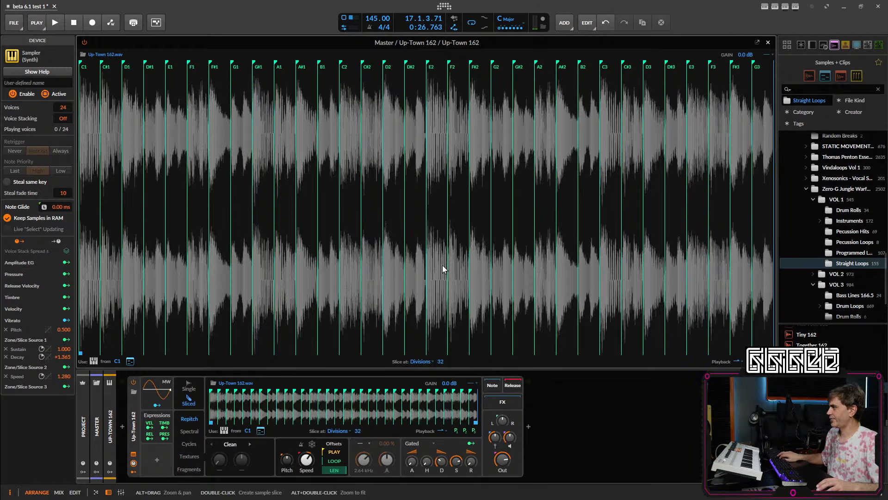
key("space")
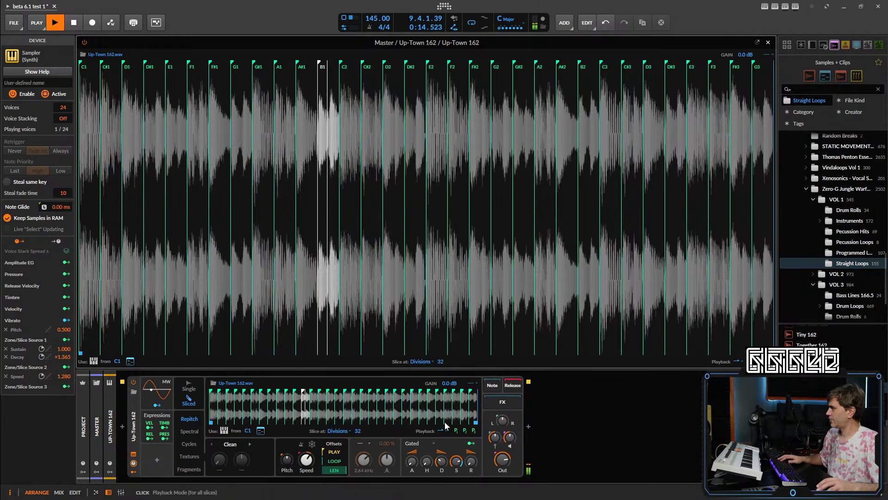
- Show the Zone/Slice Source 2 modulation lane and draw positive amounts on slices A#1, B1, C2, D#2 and E2
left_click(465, 431)
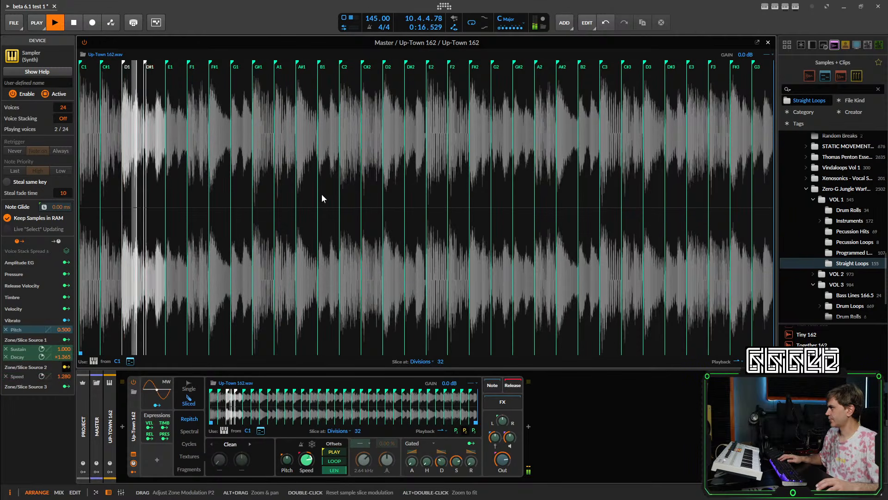
left_click_drag(320, 214, 302, 157)
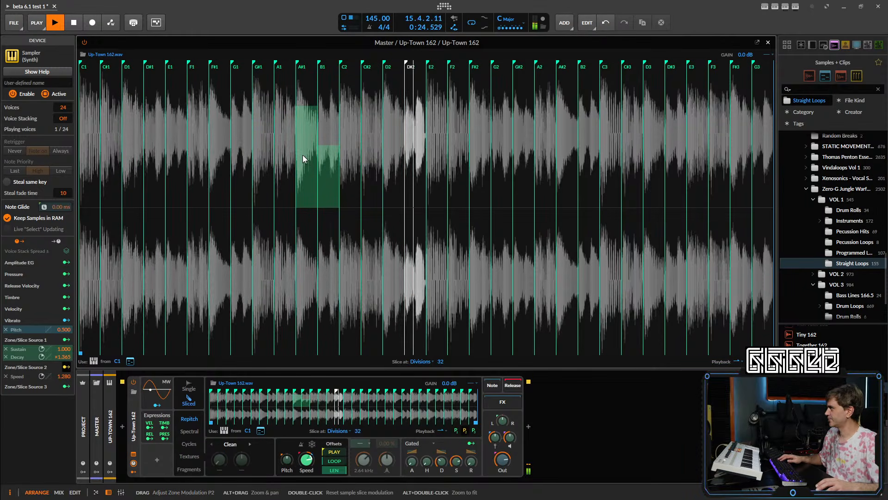
left_click_drag(346, 174, 349, 162)
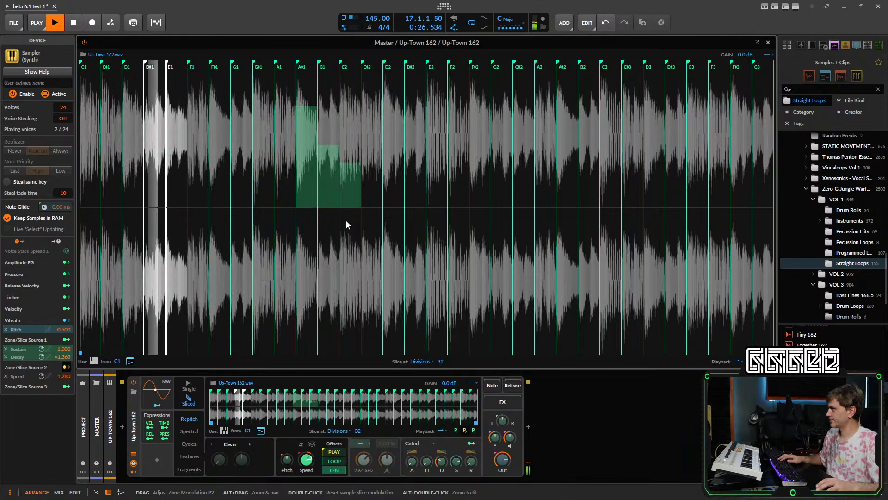
left_click_drag(409, 168, 436, 183)
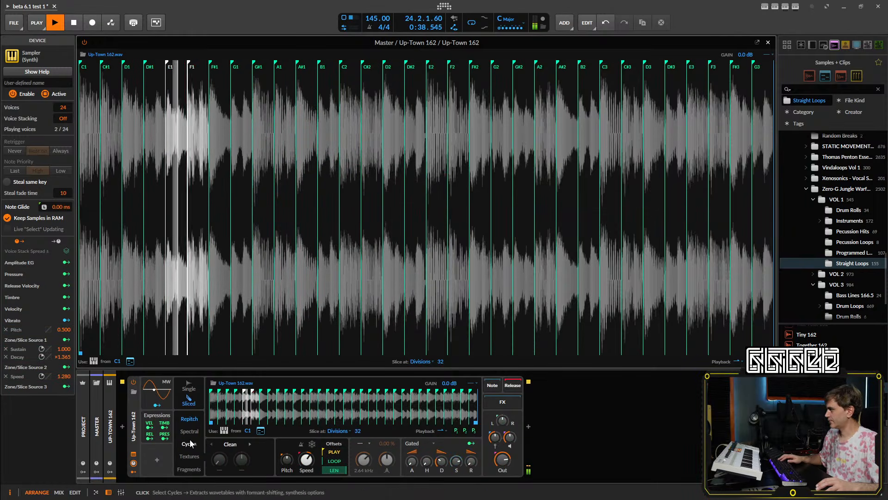
- Switch the Sampler to Fragments mode and adjust the grain density, grain envelope and grain size
left_click(188, 470)
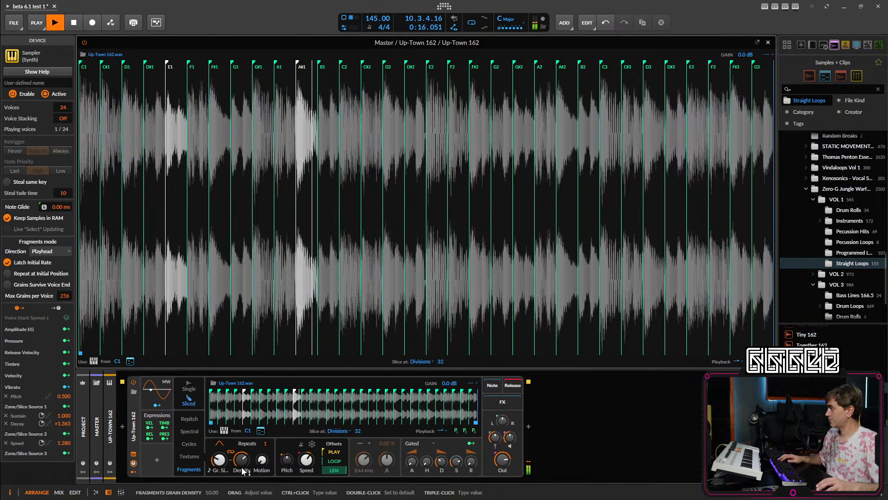
left_click_drag(243, 464, 243, 495)
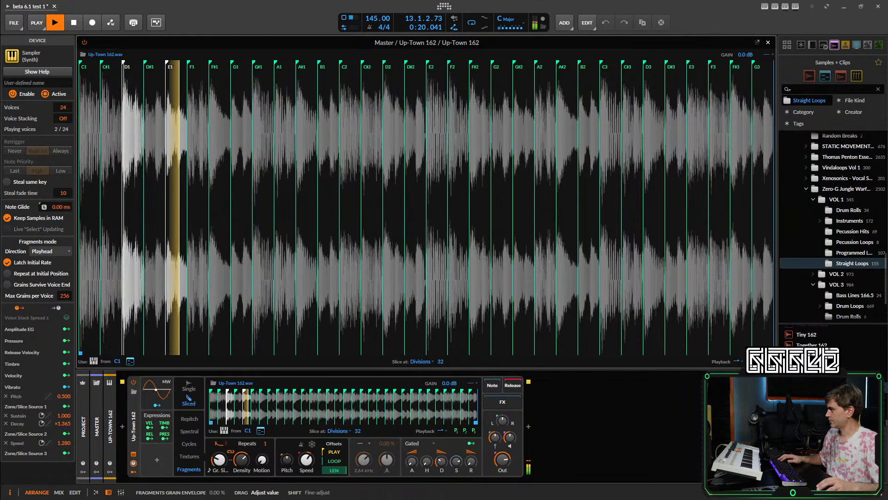
left_click_drag(225, 443, 225, 452)
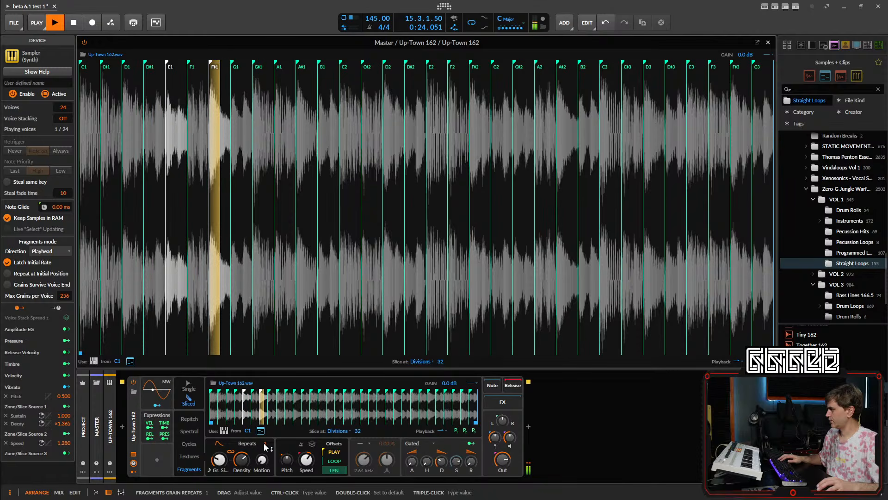
left_click_drag(219, 459, 219, 448)
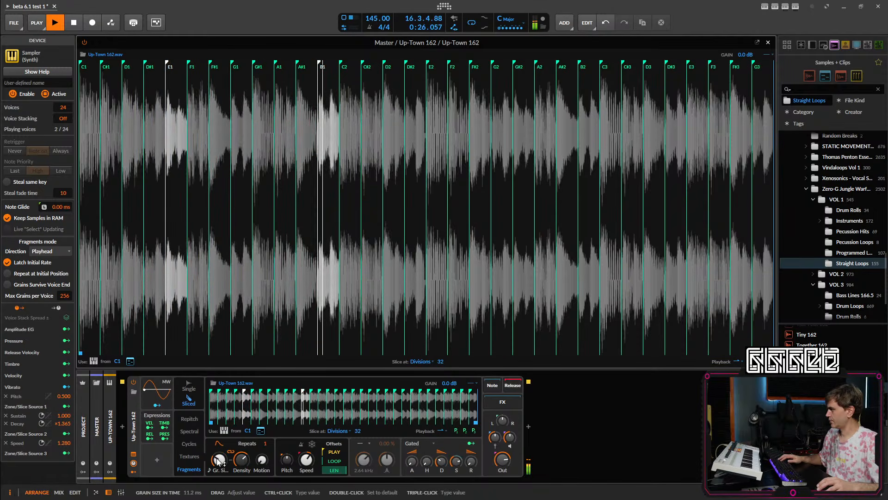
- Switch the grain density control to Rate and sync the grain size and rate to note values
left_click(232, 452)
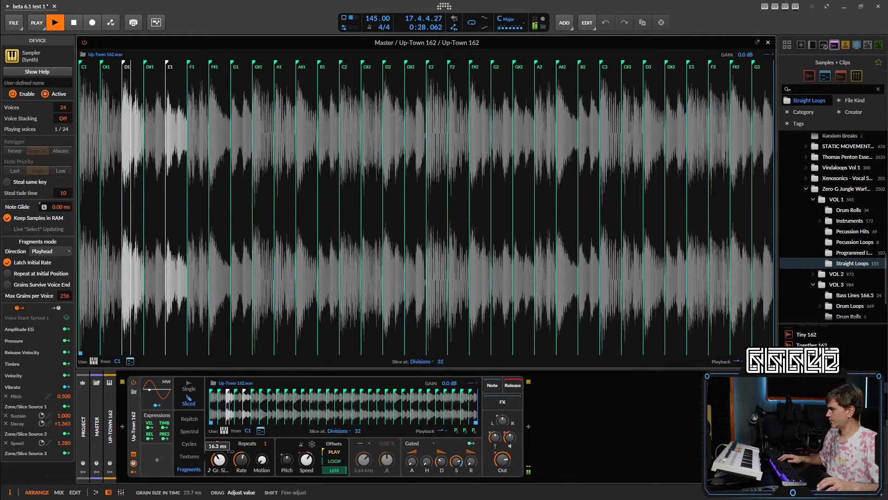
right_click(212, 461)
left_click(209, 471)
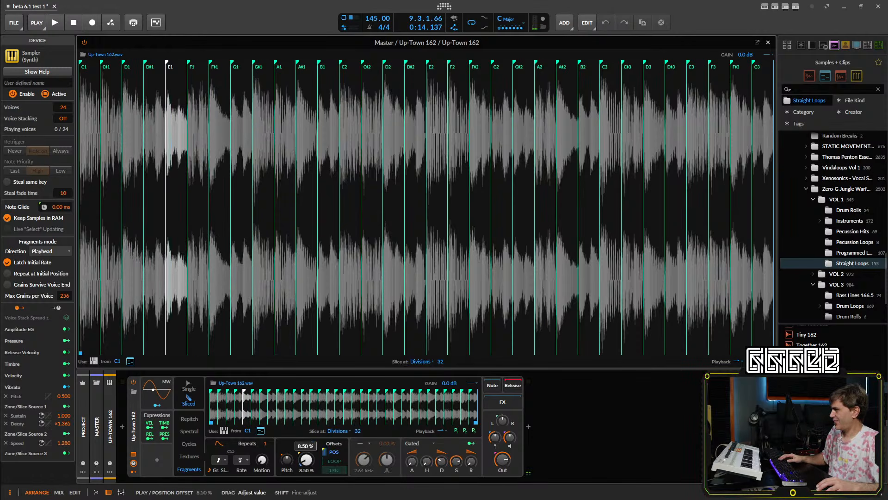
- Sweep the frozen play position during playback, reset it to 0.00 % and turn off the playback freeze
key("space")
left_click_drag(306, 461, 306, 451)
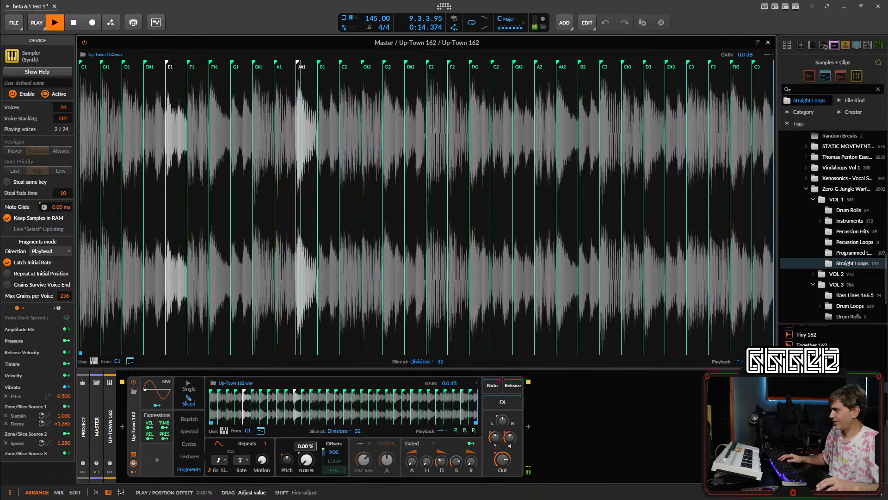
double_click(307, 461)
left_click(312, 444)
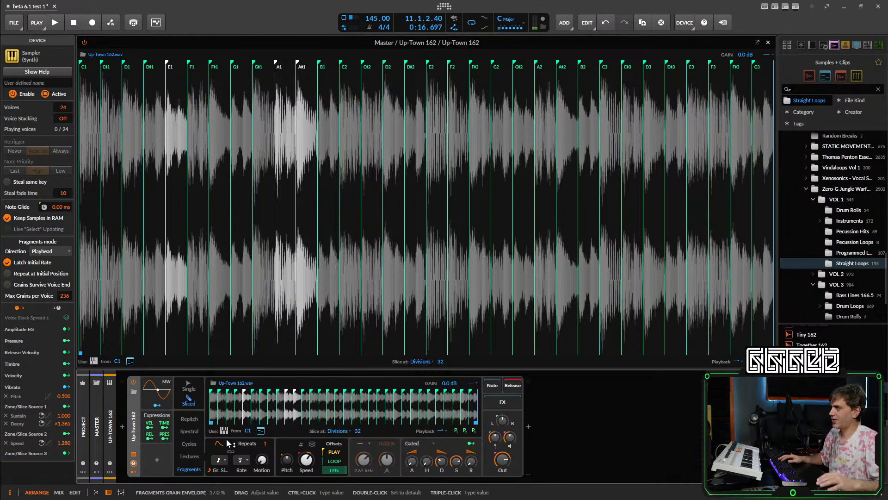
- Check the note-value options for grain size and rate, and audition grain sizes of an 8th note and a triplet 32nd note
key("space")
key("space")
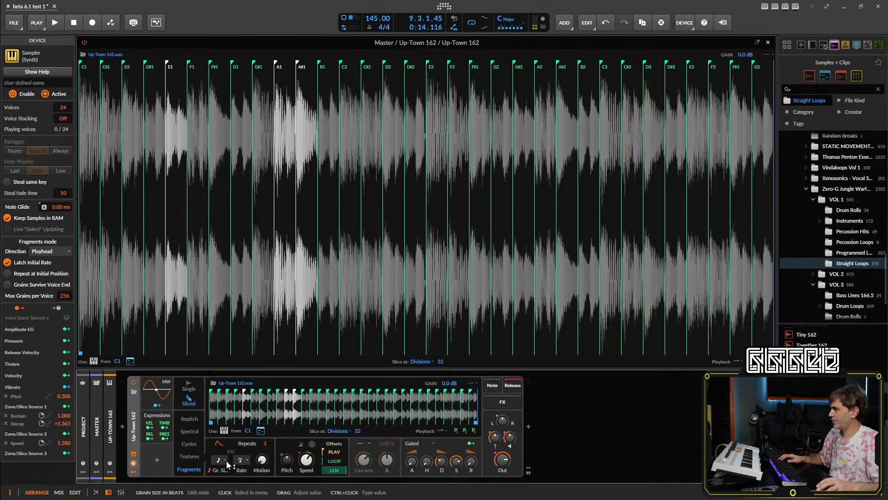
left_click(221, 459)
left_click(219, 460)
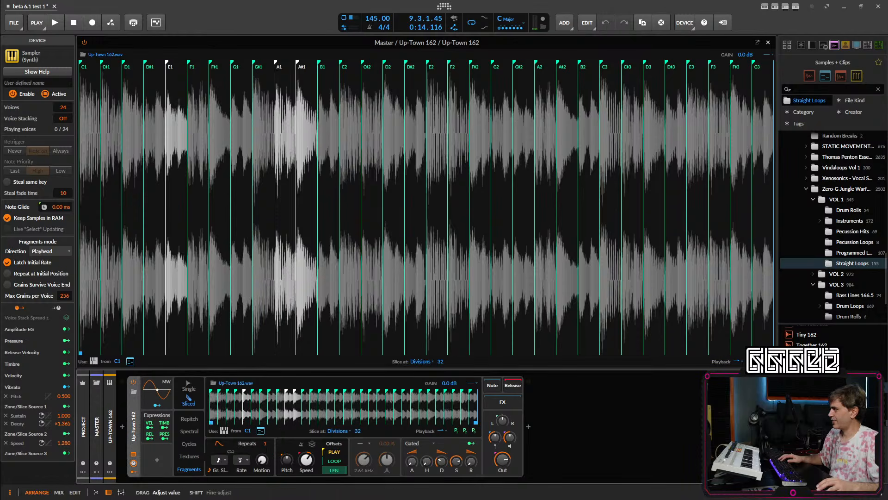
mouse_move(268, 447)
left_mouse_down()
mouse_move(267, 419)
mouse_move(267, 447)
left_mouse_up()
key("space")
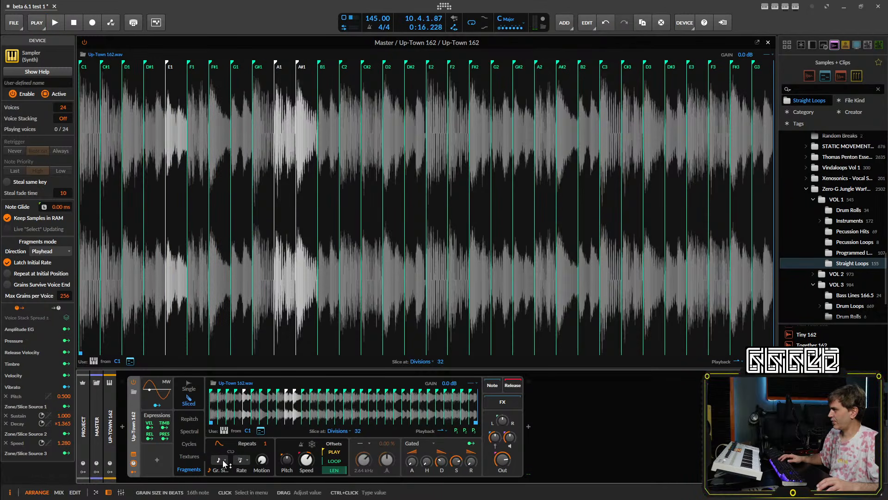
left_click(240, 460)
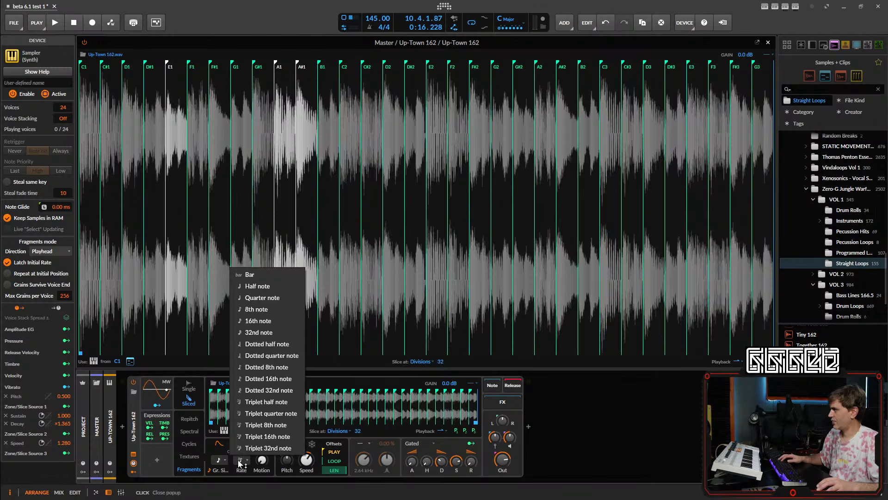
left_click(239, 461)
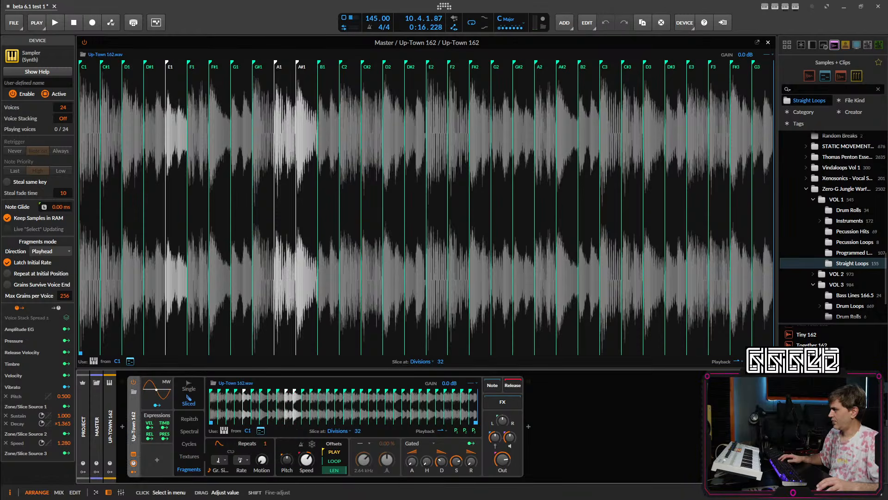
key("space")
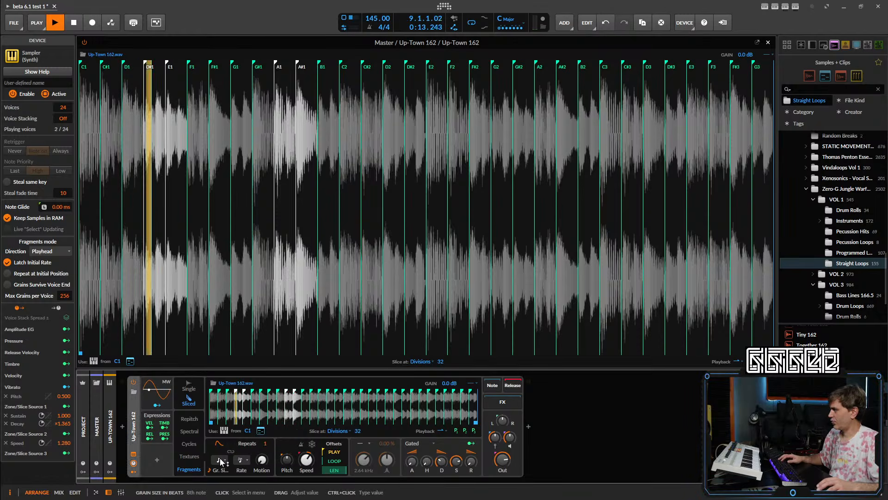
mouse_move(219, 460)
left_mouse_down()
mouse_move(219, 476)
mouse_move(219, 445)
left_mouse_up()
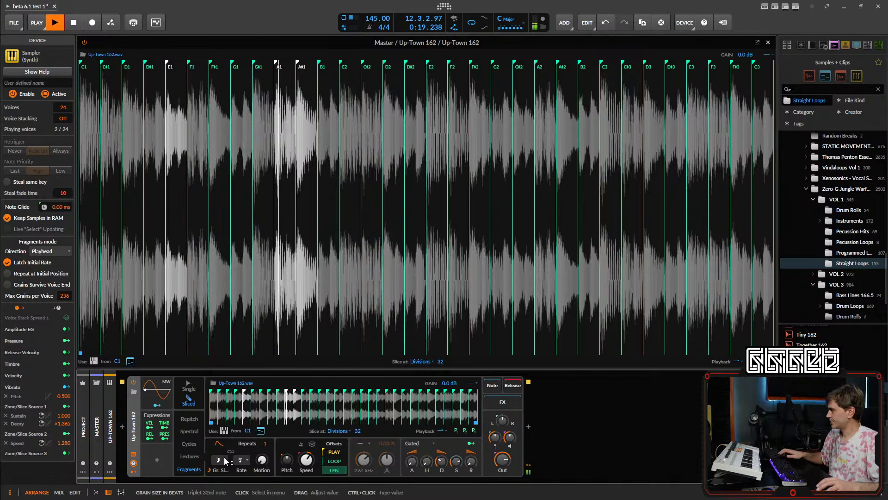
- Set the grain repeats to 6 and the grain rate to one bar, comparing it briefly with the density mode
left_click_drag(267, 440, 267, 421)
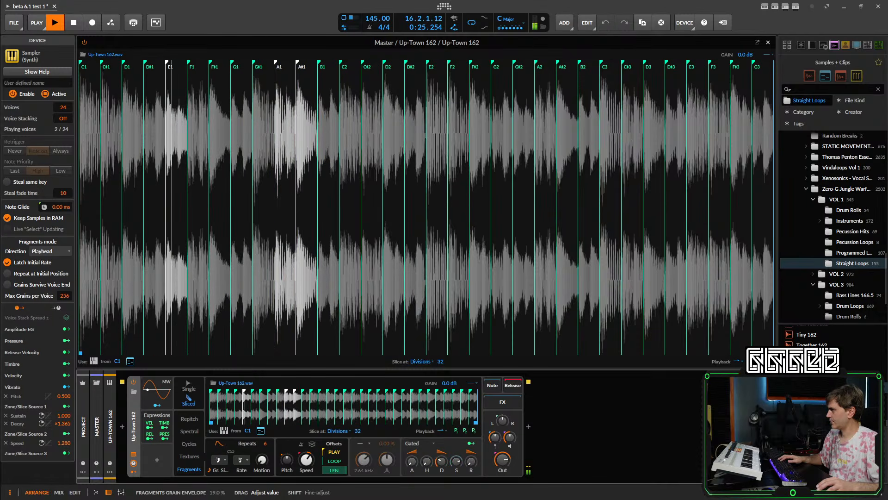
left_click_drag(243, 463, 242, 430)
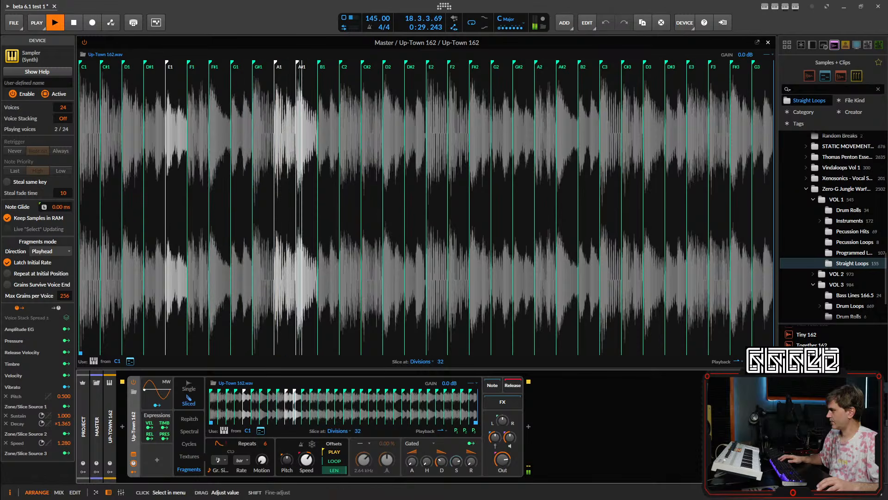
left_click(231, 453)
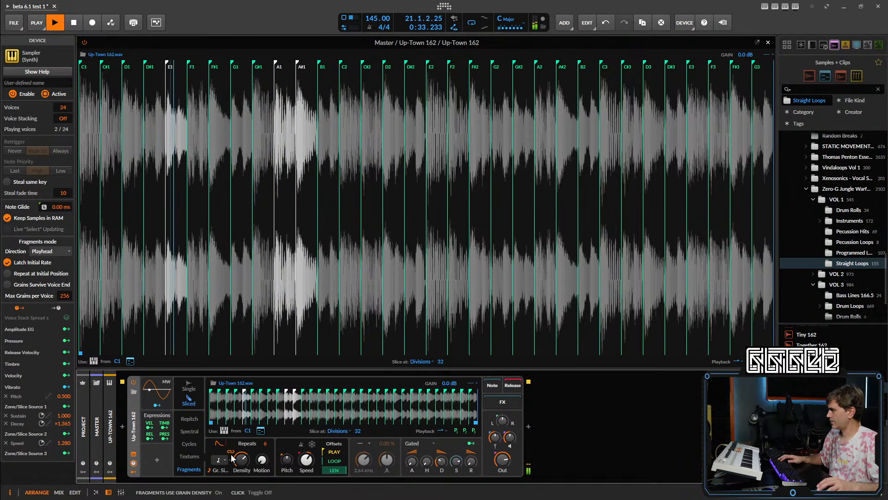
left_click(230, 452)
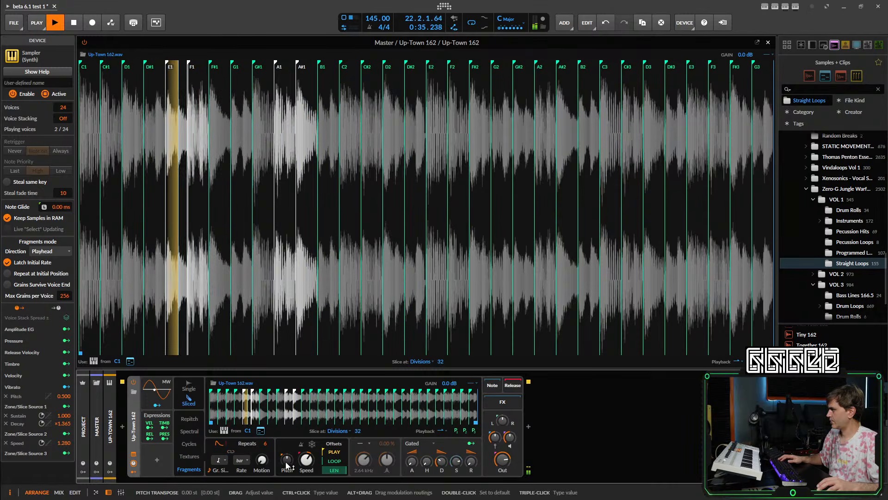
- Freeze playback at position 0.00 %, raise the grain repeats to 16 and set the grain size to a triplet 32nd note
left_click_drag(306, 459, 306, 479)
left_click(313, 444)
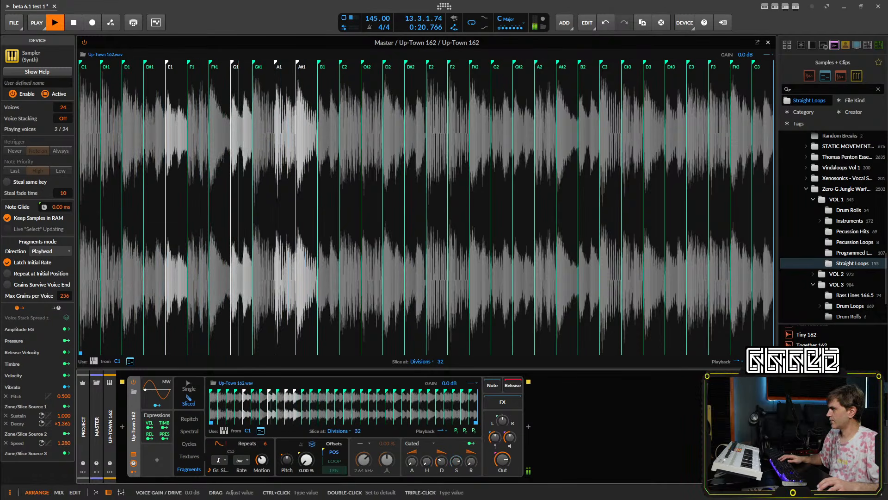
left_click_drag(509, 435, 509, 436)
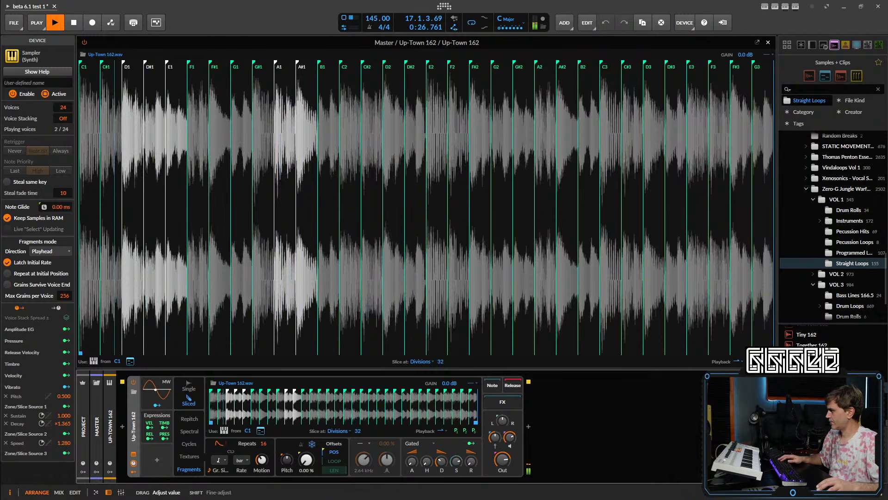
left_click_drag(264, 444, 219, 461)
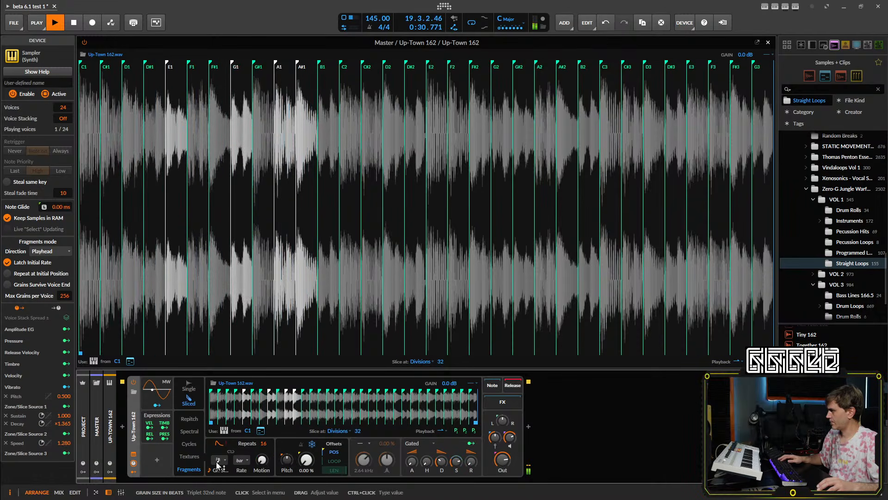
- Switch the grain size from note values to milliseconds, increase it and reset the grain repeats to 1
left_click(208, 470)
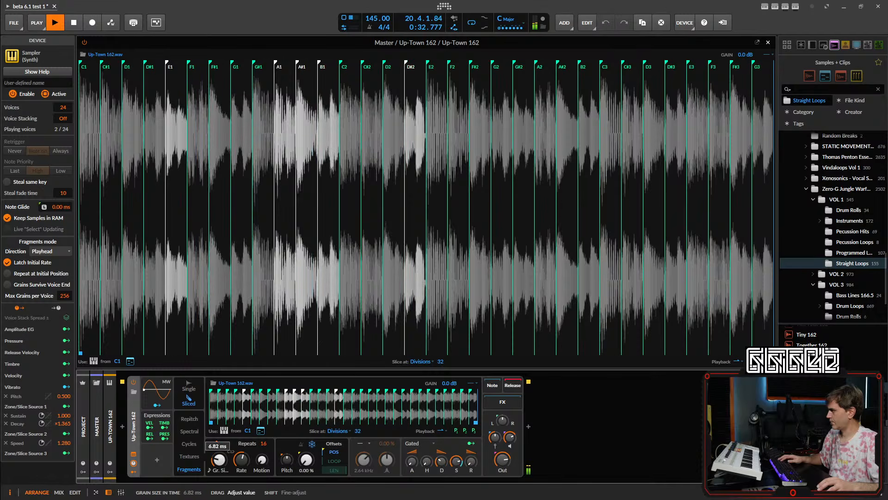
left_click_drag(213, 465, 213, 441)
double_click(266, 445)
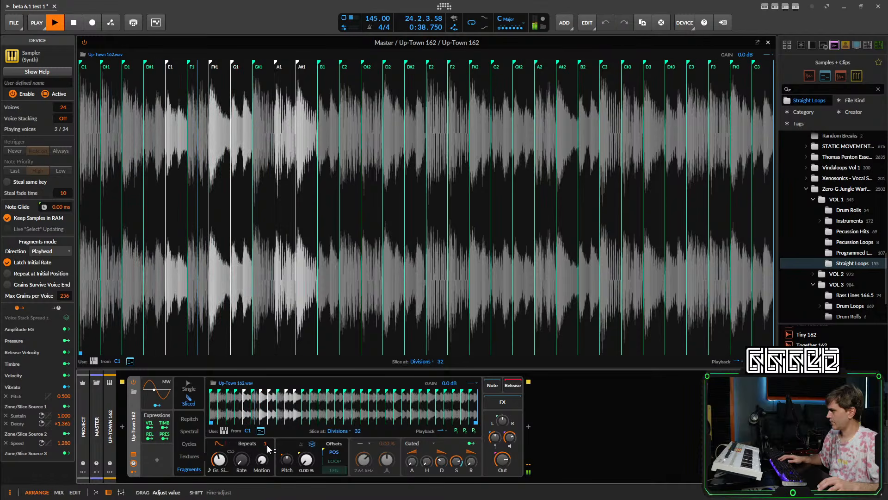
- Turn off the playback freeze and tune the grain size to 40.6 ms
mouse_move(220, 459)
left_mouse_down()
mouse_move(219, 474)
mouse_move(220, 455)
left_mouse_up()
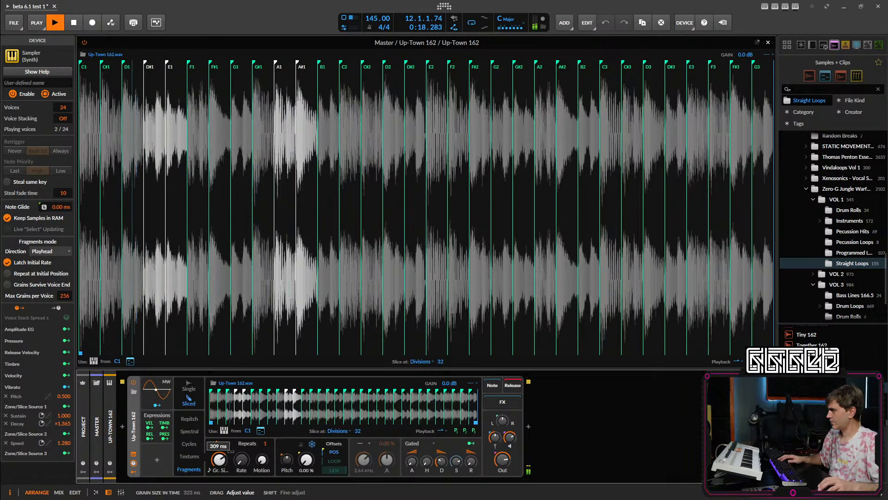
left_click(317, 445)
left_click_drag(220, 465, 219, 468)
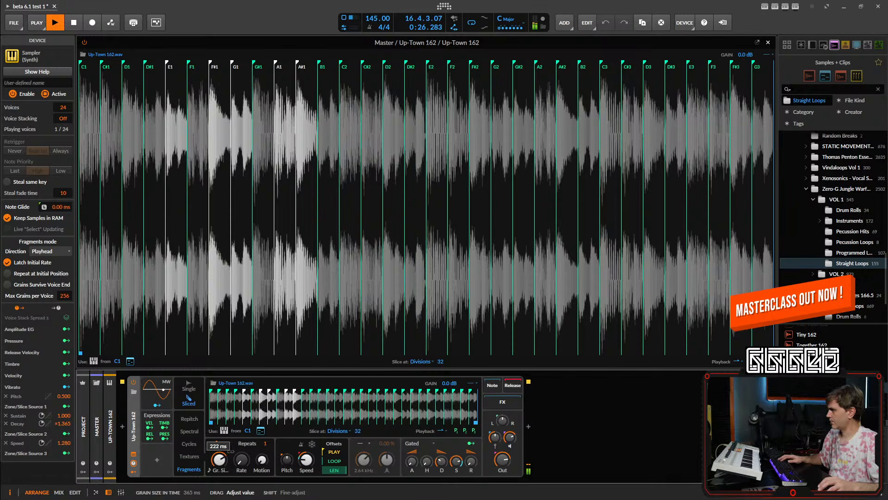
left_click_drag(219, 460, 219, 464)
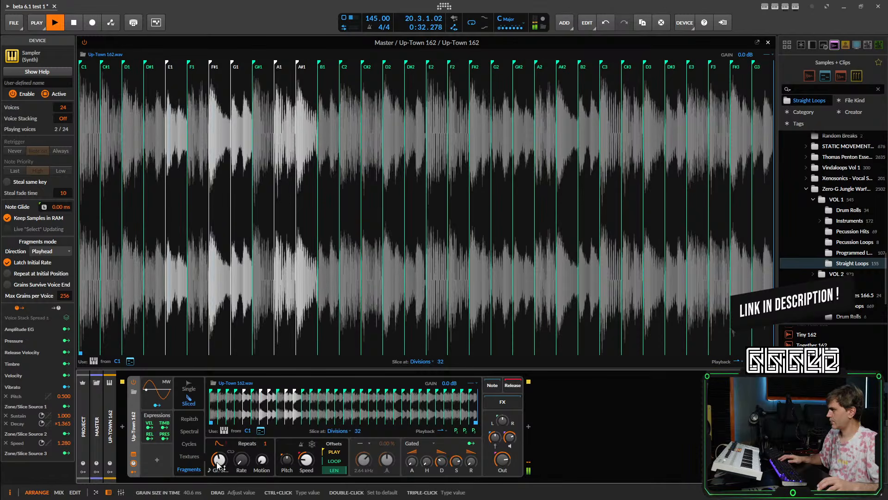
- Modulate the grain size with Zone/Slice Source 1 at ×2.389
left_click(455, 430)
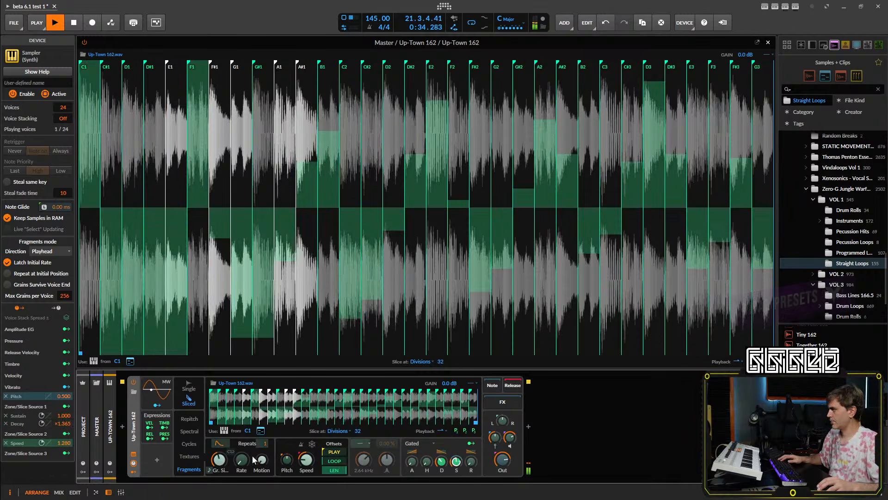
mouse_move(220, 460)
left_mouse_down()
mouse_move(219, 442)
mouse_move(219, 458)
left_mouse_up()
left_click(457, 431)
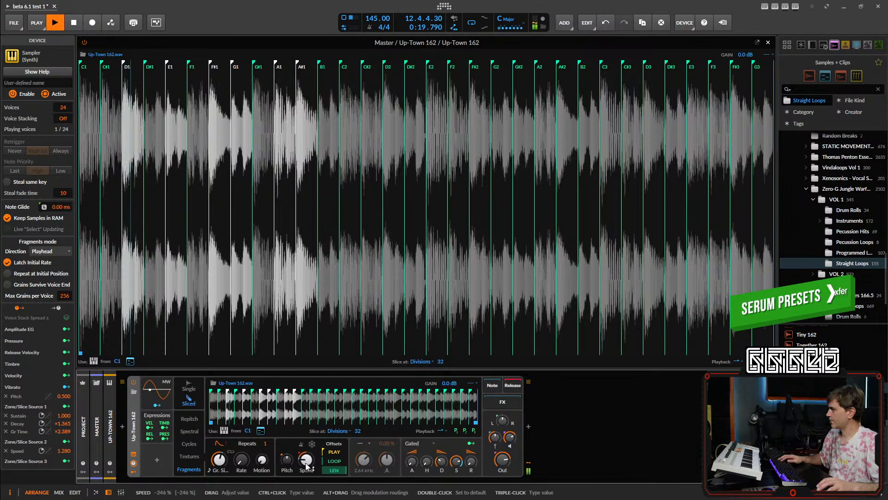
- Modulate the pitch by 22.00, the grain rate by ×1000 and the fragment repeats by 14.35 with Zone/Slice Source 2
mouse_move(287, 463)
left_mouse_down()
mouse_move(288, 446)
mouse_move(287, 464)
left_mouse_up()
double_click(287, 463)
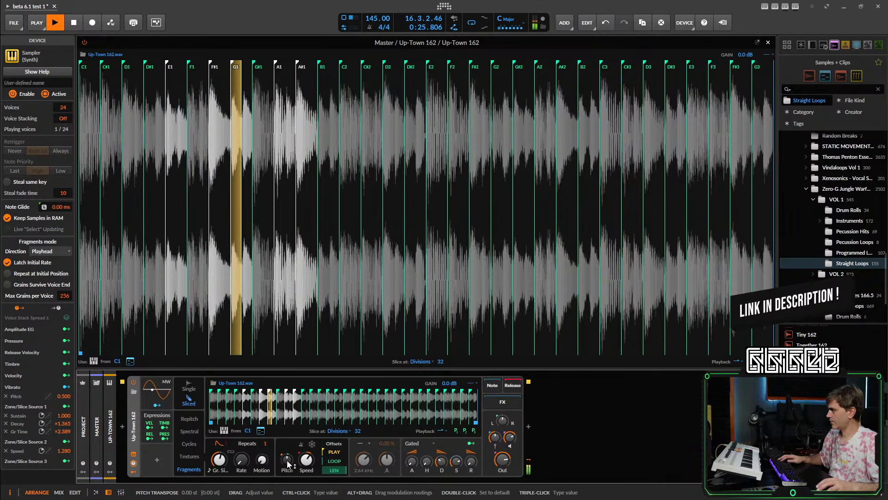
left_click(456, 431)
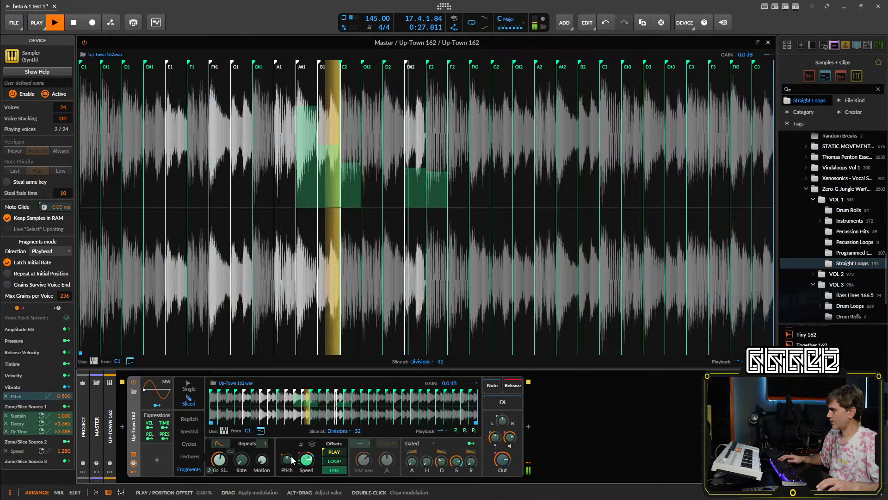
left_click_drag(292, 460, 262, 422)
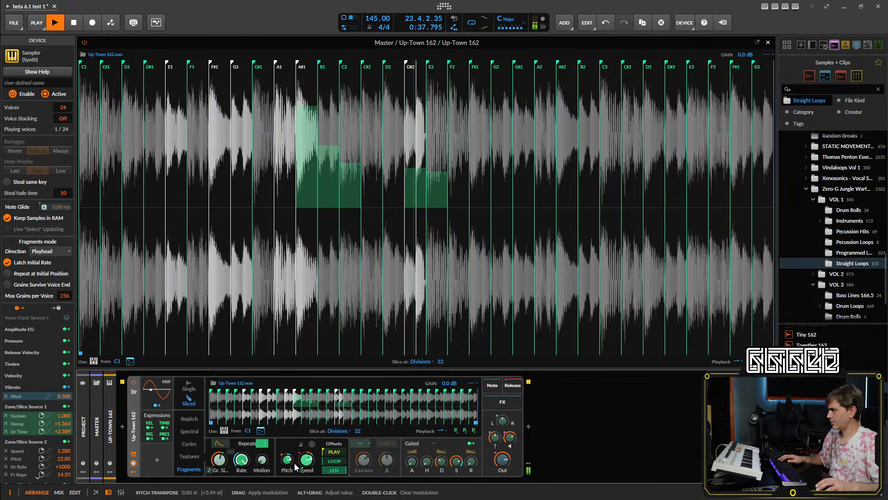
left_click(465, 430)
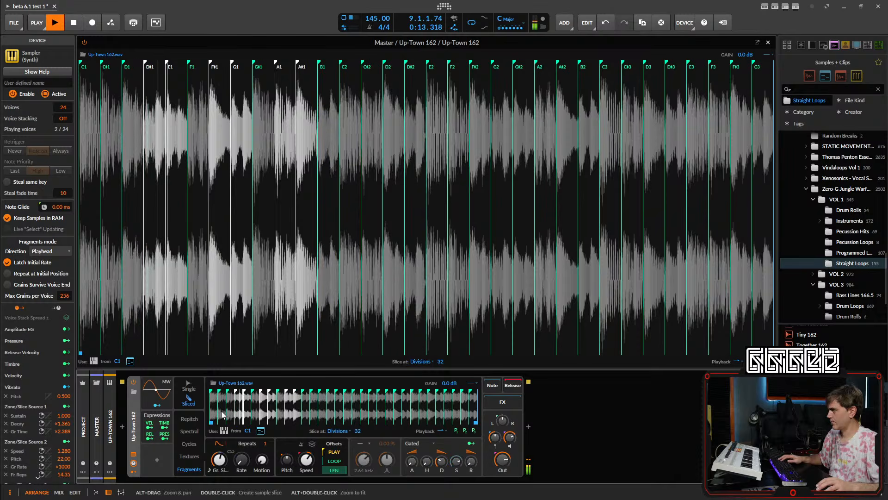
- Switch the Sampler's playback mode from Fragments to Repitch and audition the break
left_click(188, 418)
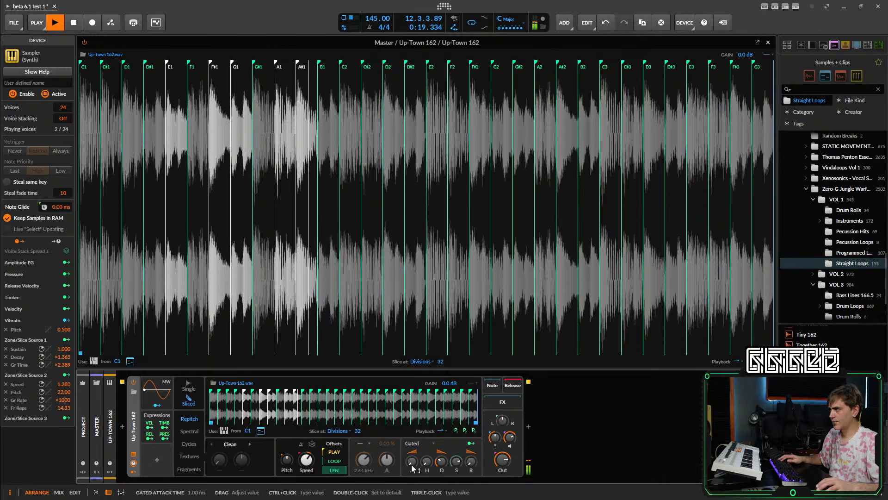
key("space")
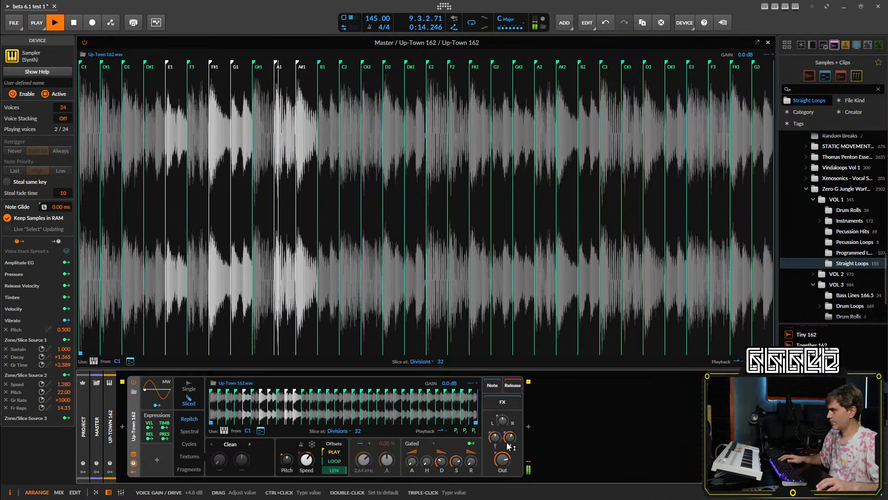
key("space")
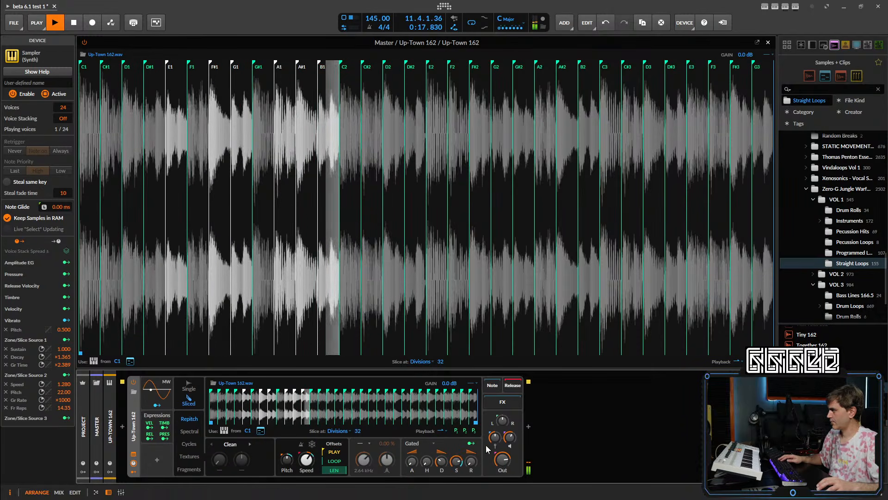
key("space")
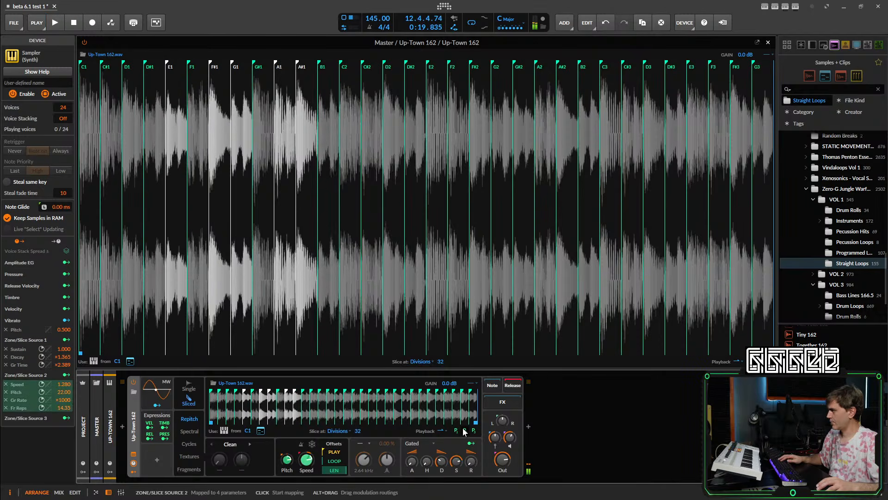
- Lower the Zone/Slice Source 2 modulation on slices A#1 and B1 and reduce it to zero on C2, D#2 and E2
key("space")
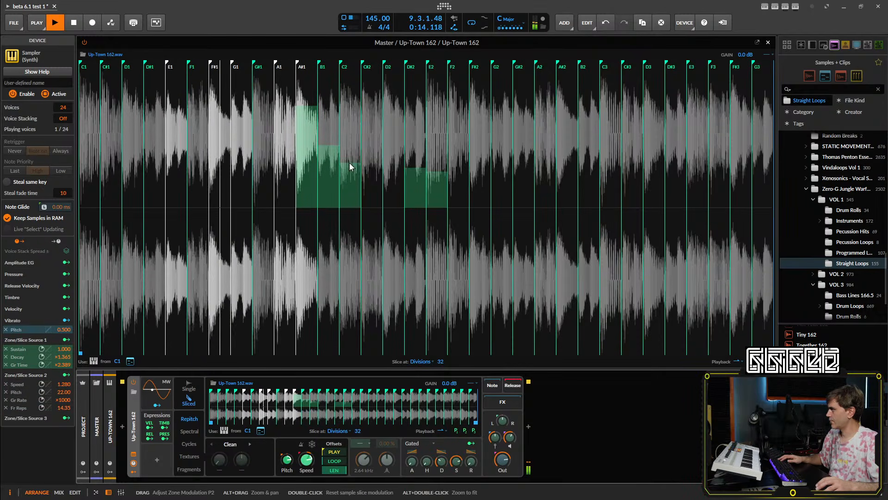
key("space")
key("space")
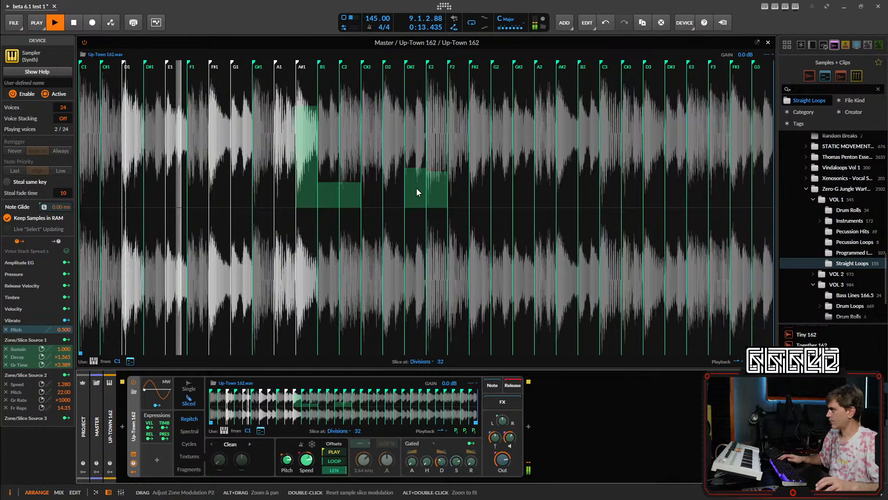
left_click_drag(416, 191, 446, 196)
left_click_drag(312, 185, 313, 204)
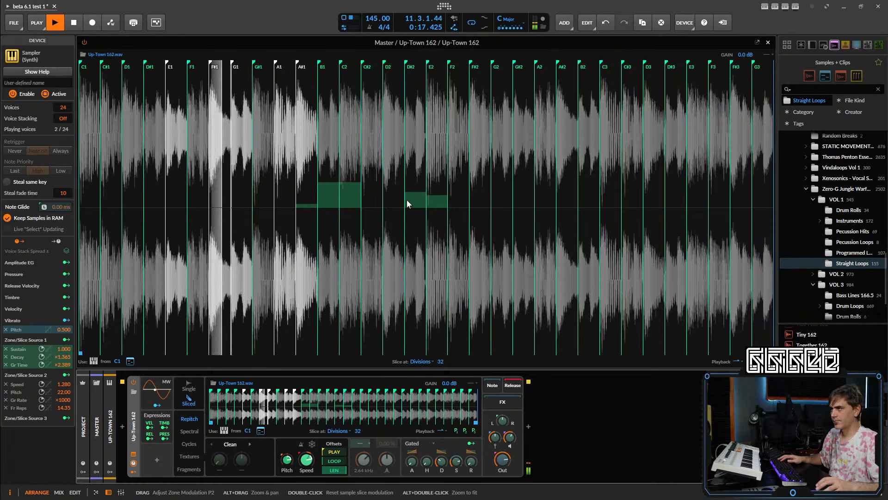
left_click_drag(422, 193, 440, 204)
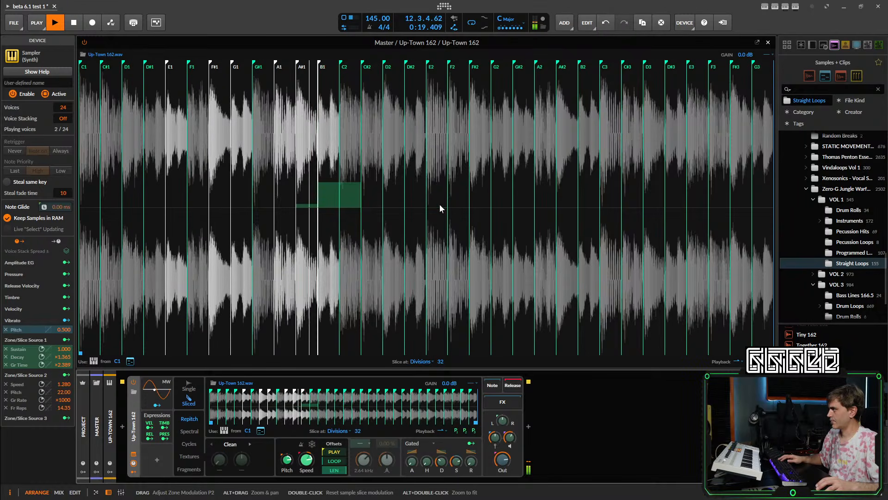
left_click_drag(356, 202, 351, 204)
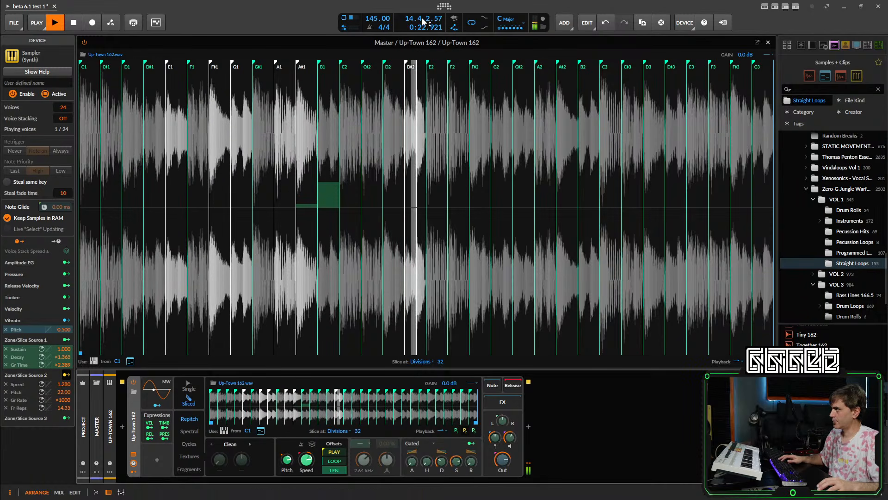
- Close the enlarged sample editor and reduce the height of the Up-Town 162 track
key("space")
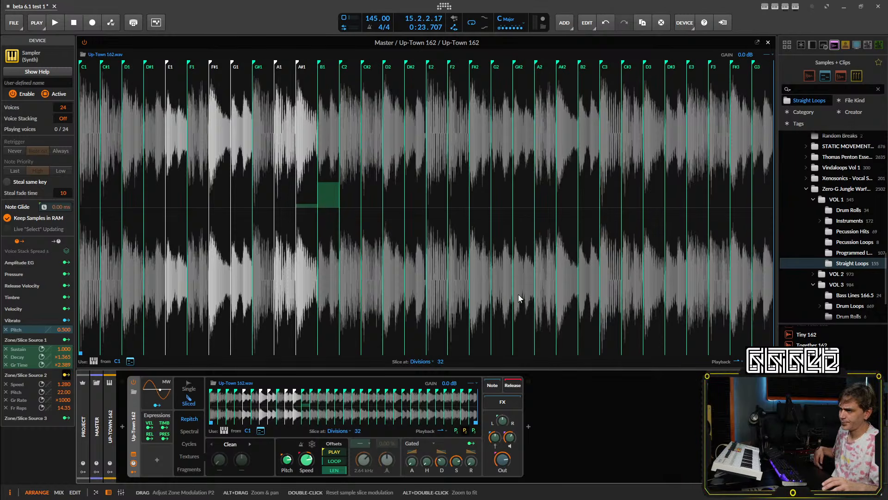
key("space")
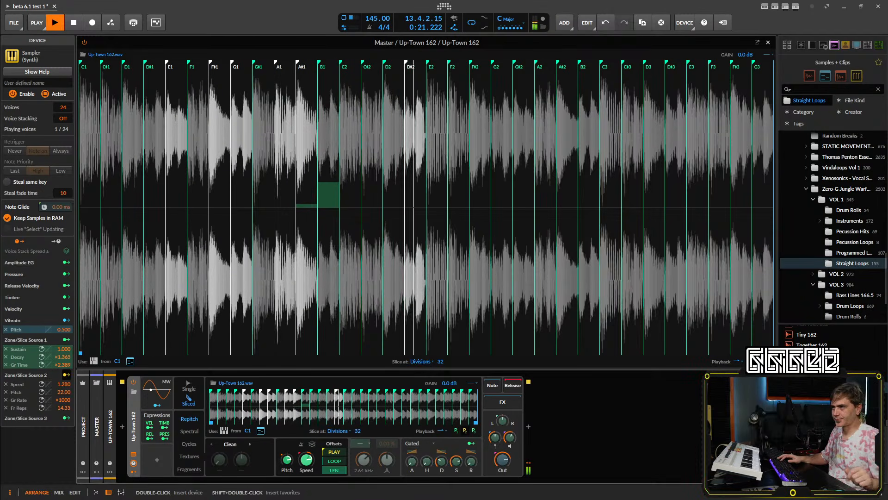
left_click(768, 42)
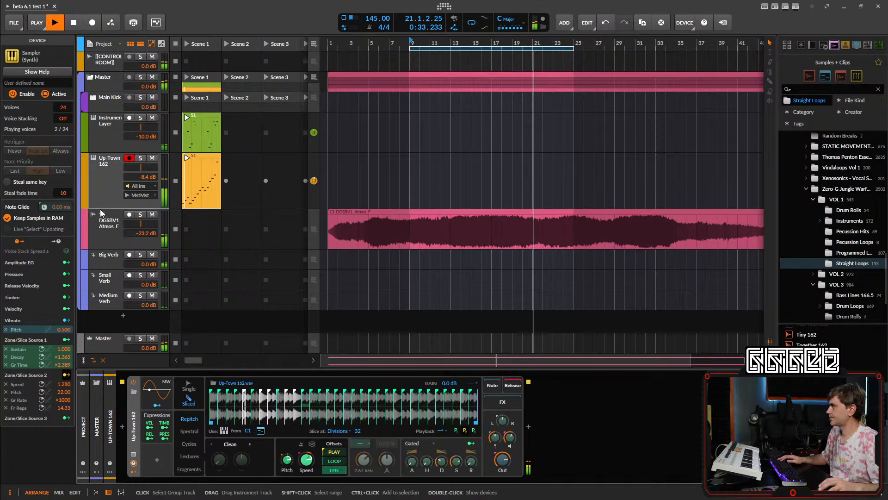
left_click_drag(103, 207, 115, 171)
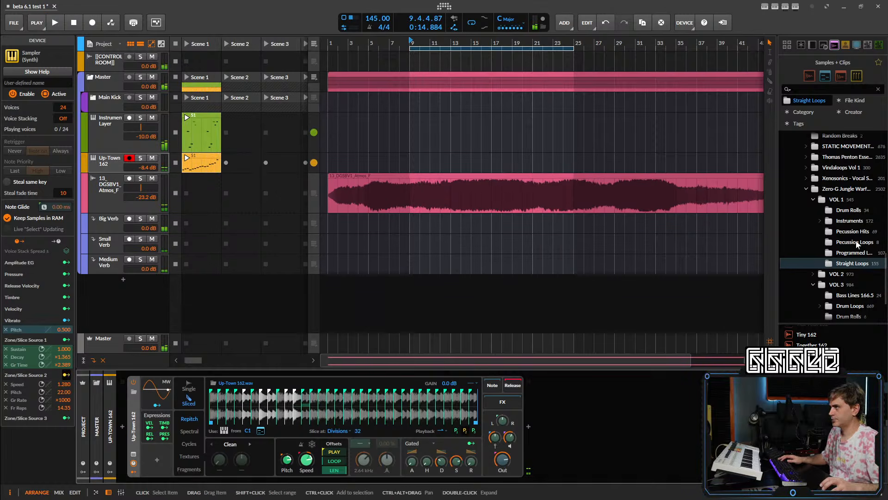
- Find DGSDV1-KICK- MASSIVE-6 in the Dash Glitch KICKS folder and add it as a new Sampler track in the Main Kick group
scroll(855, 240, "up", 5)
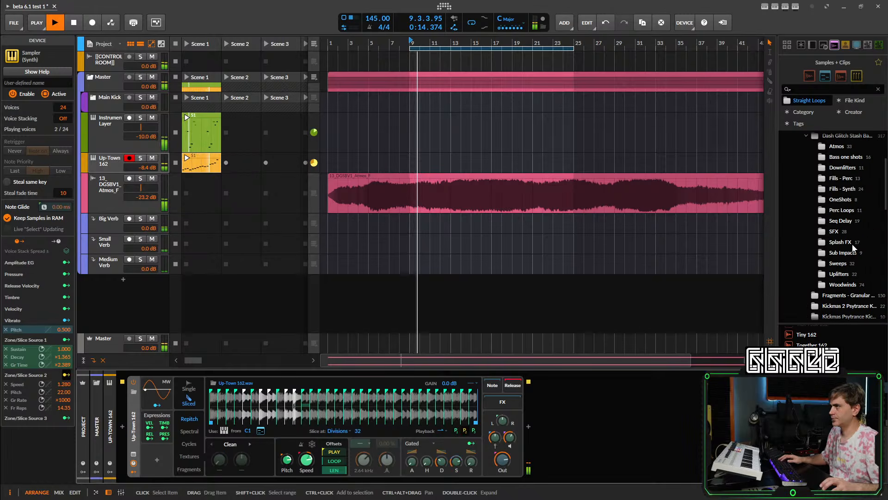
key("space")
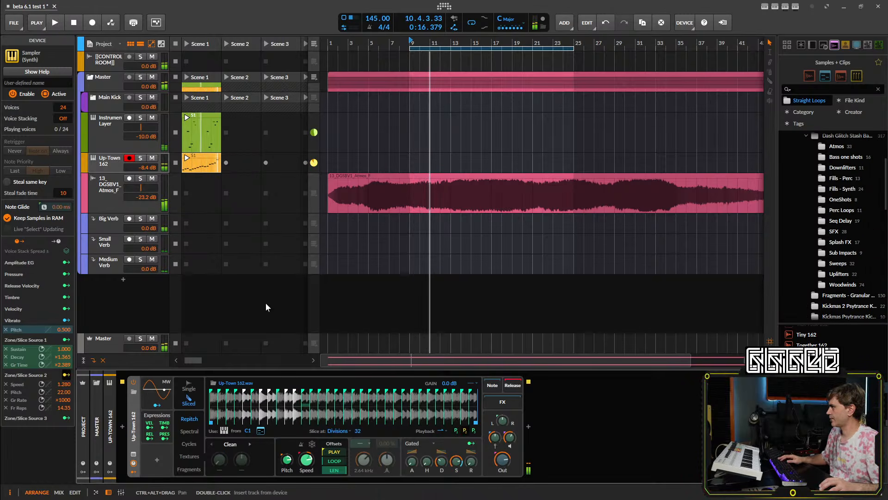
left_click(266, 303)
key("space")
scroll(808, 234, "up", 3)
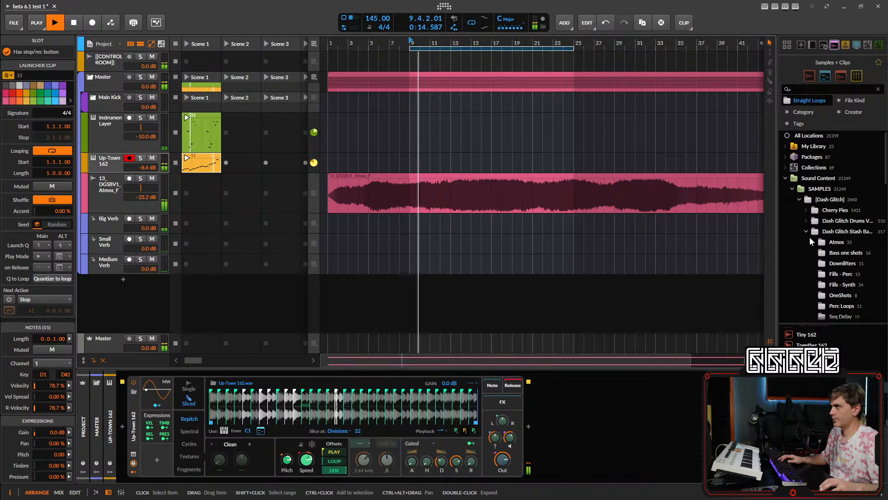
left_click(807, 221)
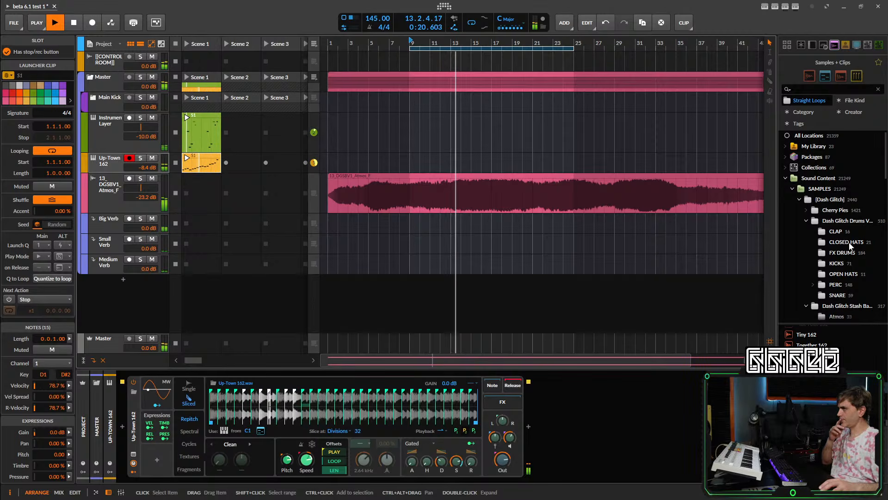
left_click(836, 263)
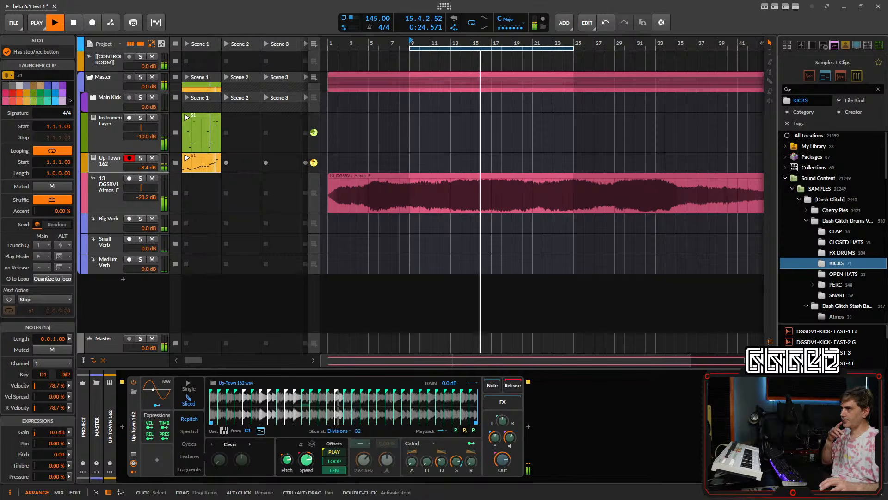
scroll(828, 347, "down", 5)
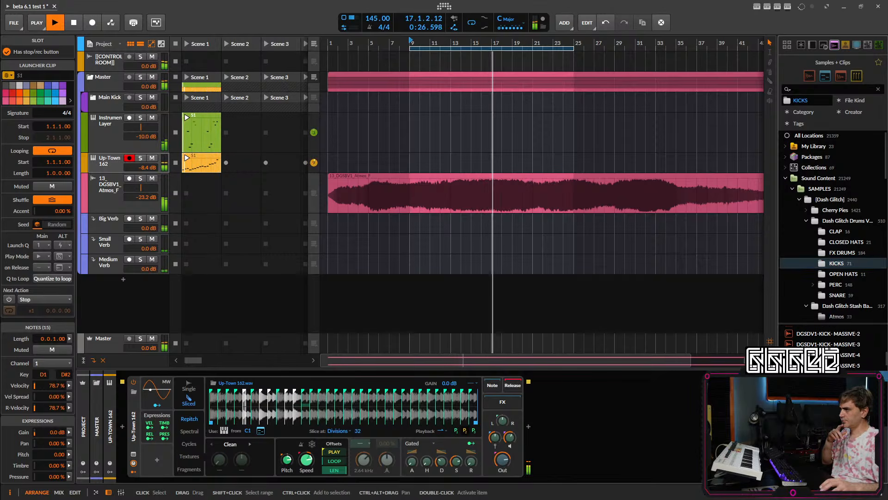
left_click_drag(828, 375, 94, 108)
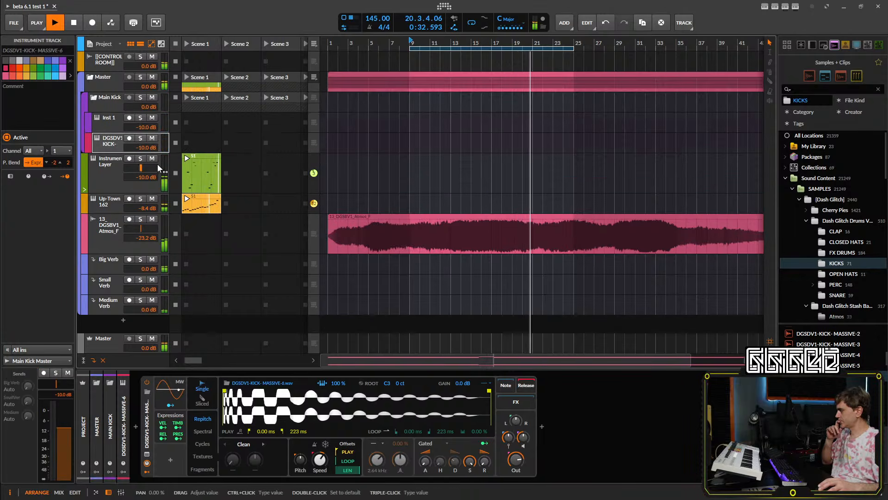
- Lower the new kick track's volume to -18.5 dB, then create and launch an empty clip for it in Scene 1
left_click_drag(128, 147, 128, 159)
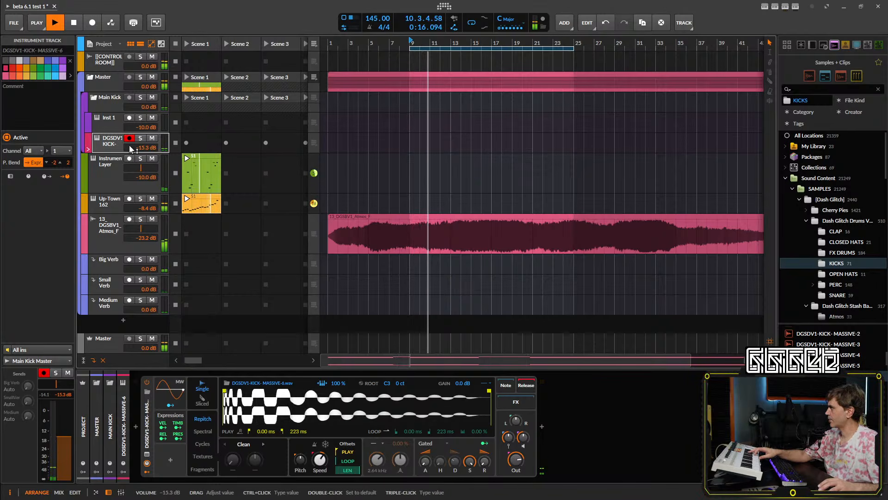
left_click_drag(140, 151, 140, 150)
left_click(196, 141)
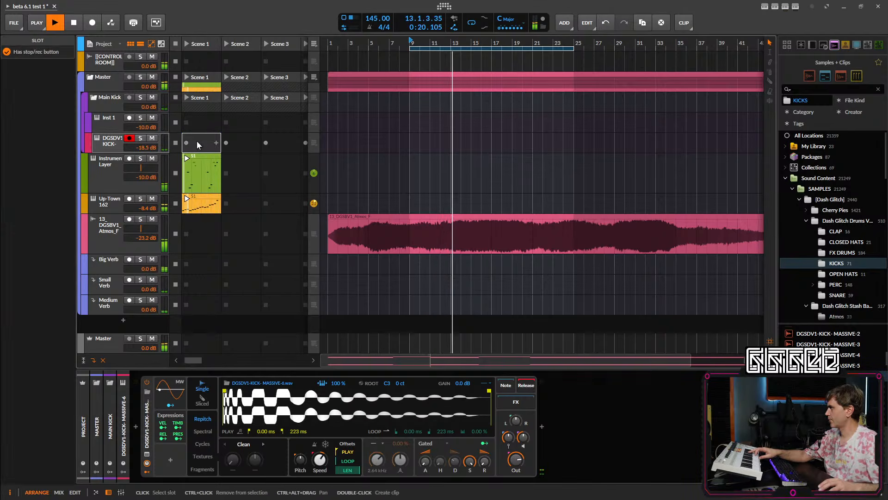
double_click(197, 141)
left_click(188, 138)
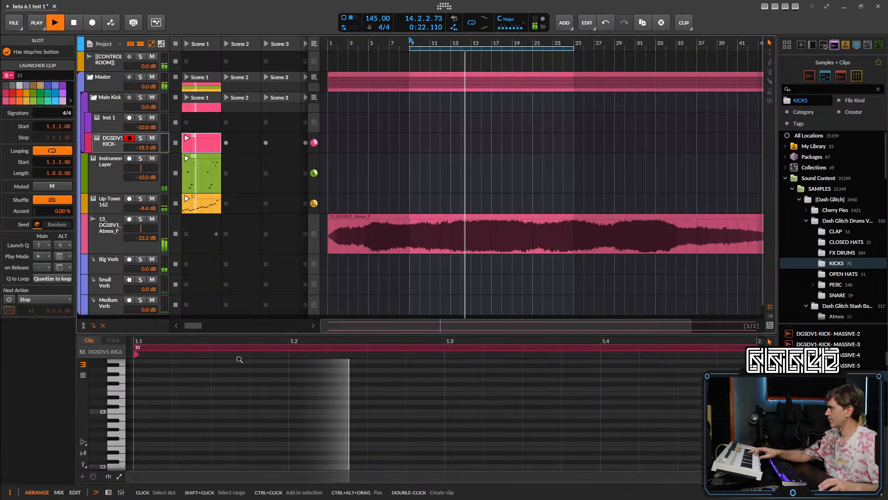
- Draw a C3 note at the start of the kick clip with a length of 0.0.2.00 and audition it
double_click(152, 412)
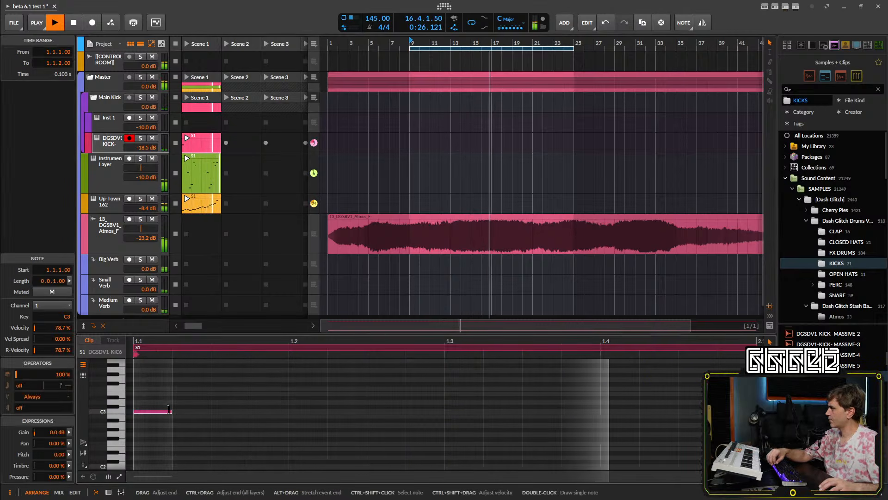
left_click_drag(170, 411, 210, 413)
key("space")
key("space")
key("space")
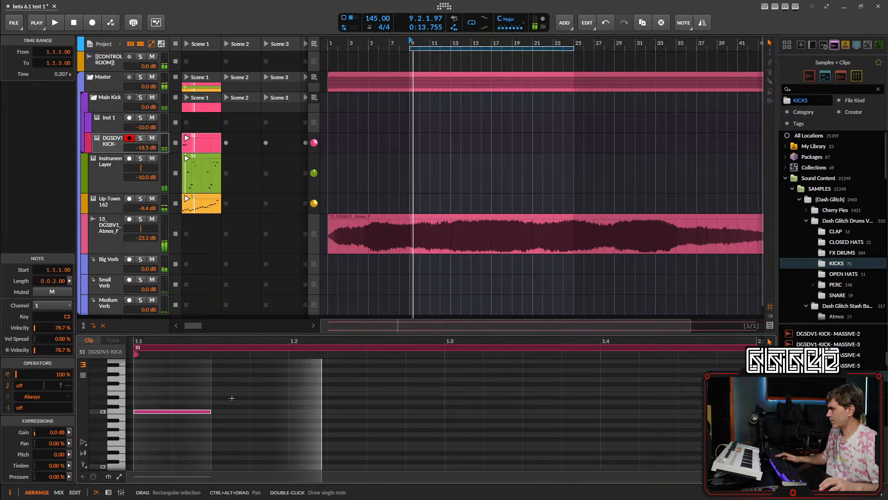
key("space")
- Open the Up-Town 162 clip of Scene 1 for note editing and enlarge the note editor
left_click(210, 209)
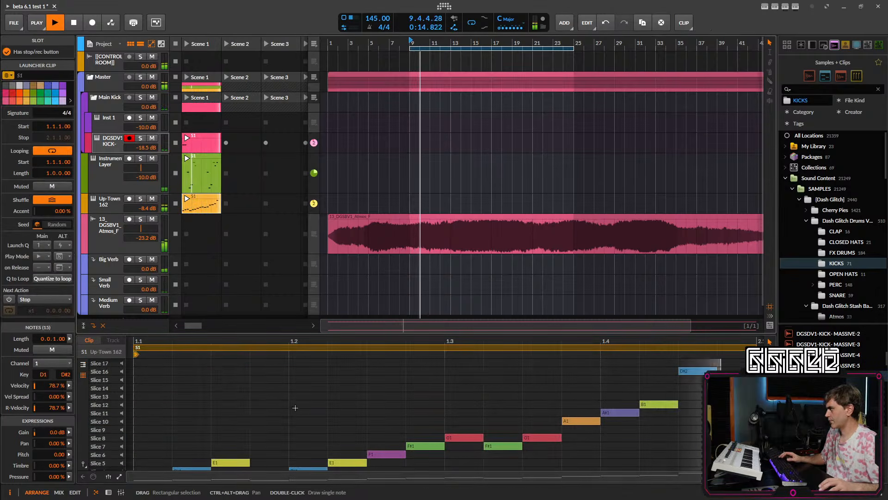
left_click_drag(275, 331, 268, 276)
key("space")
key("space")
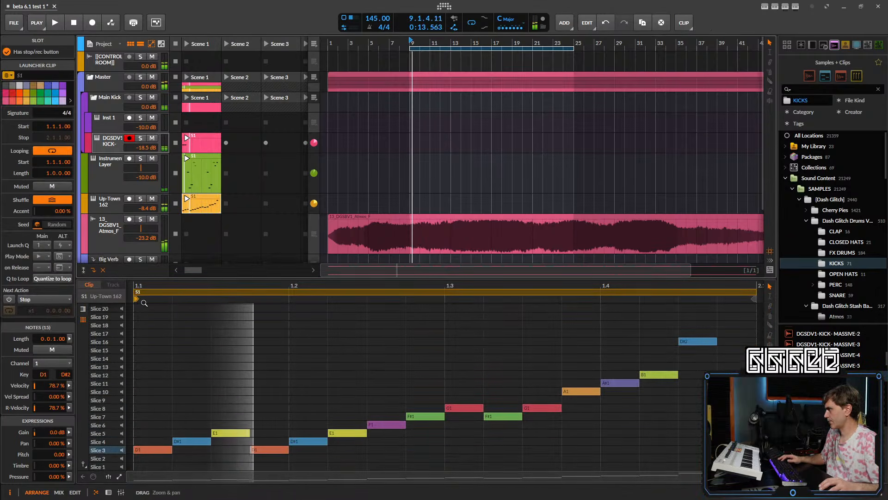
- Try the Up-Town 162 clip with its play start at 1.2.2.00 and audition it
key("space")
mouse_move(138, 300)
left_mouse_down()
mouse_move(229, 308)
mouse_move(329, 299)
left_mouse_up()
key("space")
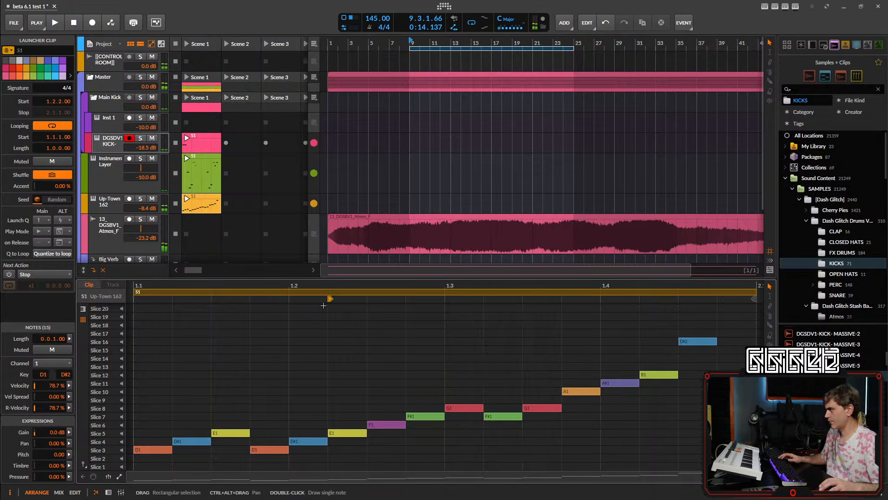
key("space")
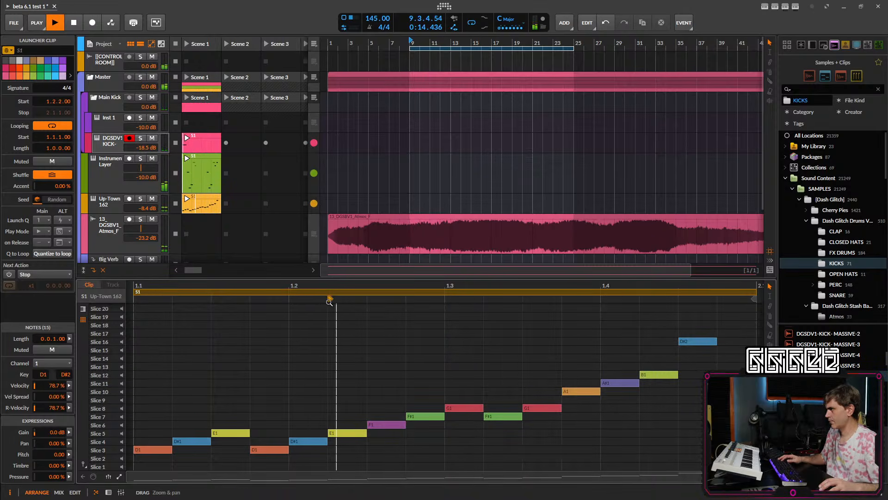
- Set the Up-Town 162 clip's play start to 1.4.1.00 and audition it with the kick
left_click_drag(329, 299, 603, 299)
key("space")
key("space")
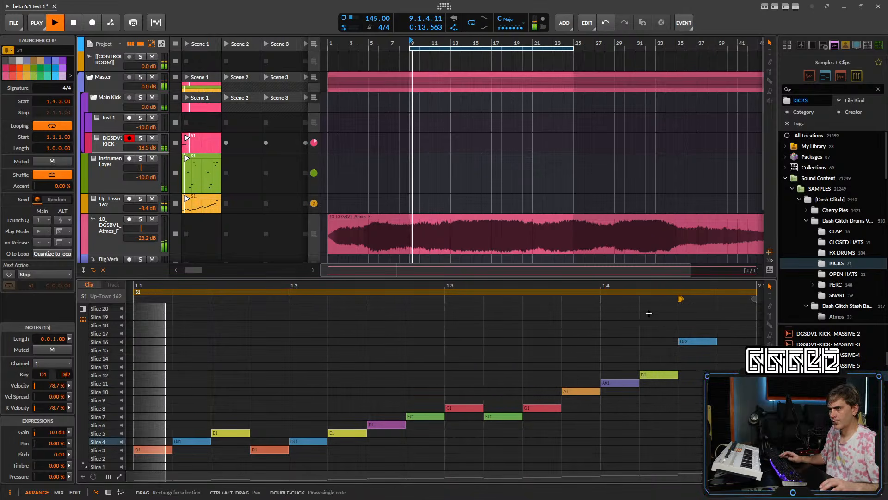
key("space")
key("space")
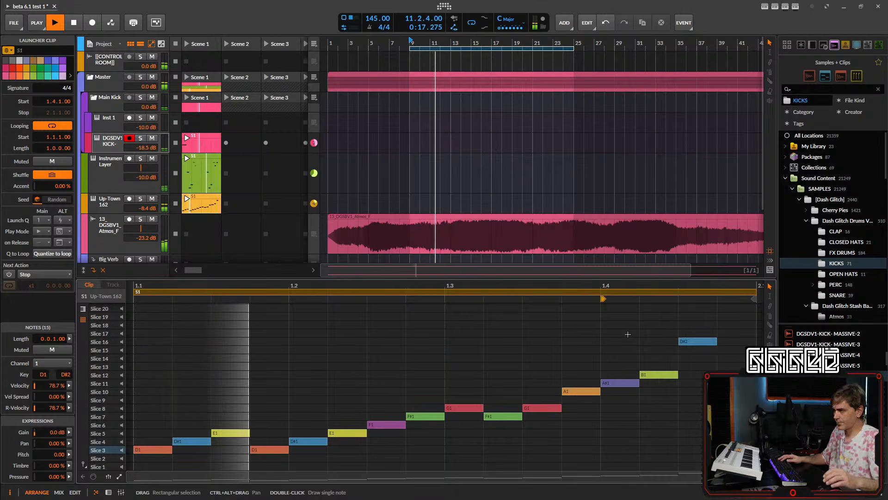
- Set the Up-Town 162 clip's play start to 1.1.1.00 and stop playback
scroll(652, 323, "down", 2)
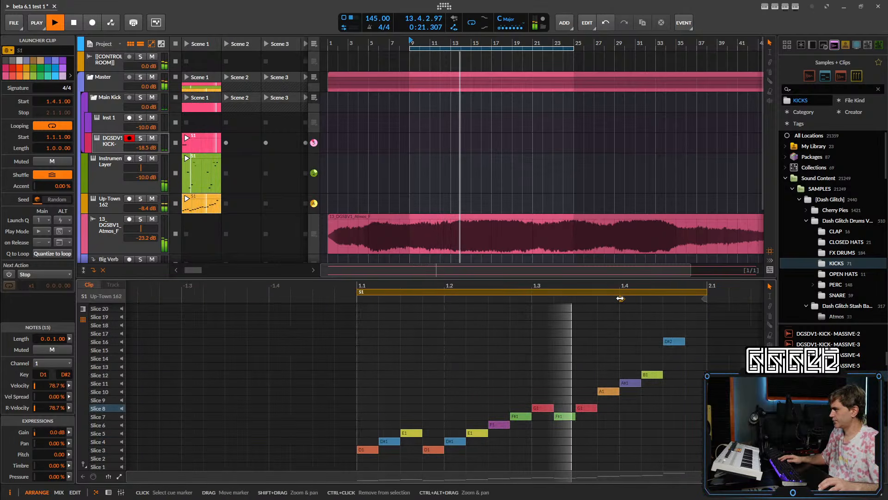
left_click_drag(620, 299, 360, 302)
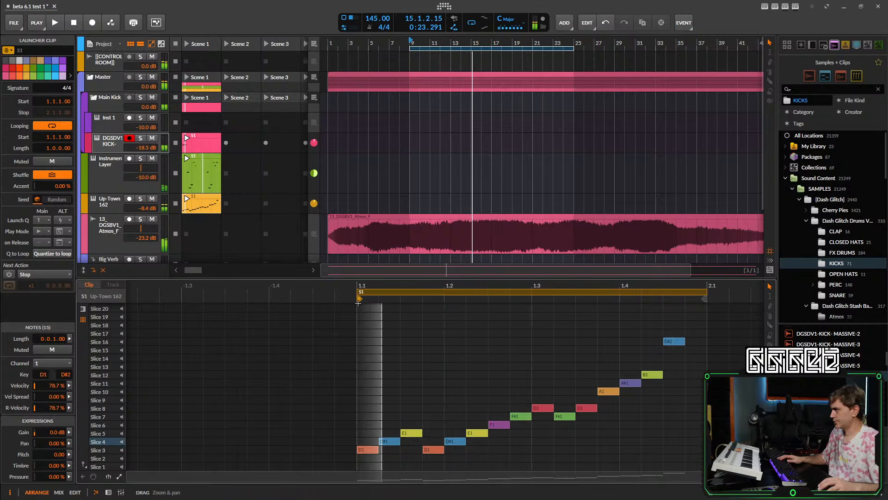
key("space")
- Shift all notes of the Up-Town 162 clip so that the pattern begins at 1.2.1.00, and audition it with the kick
key("ctrl+a")
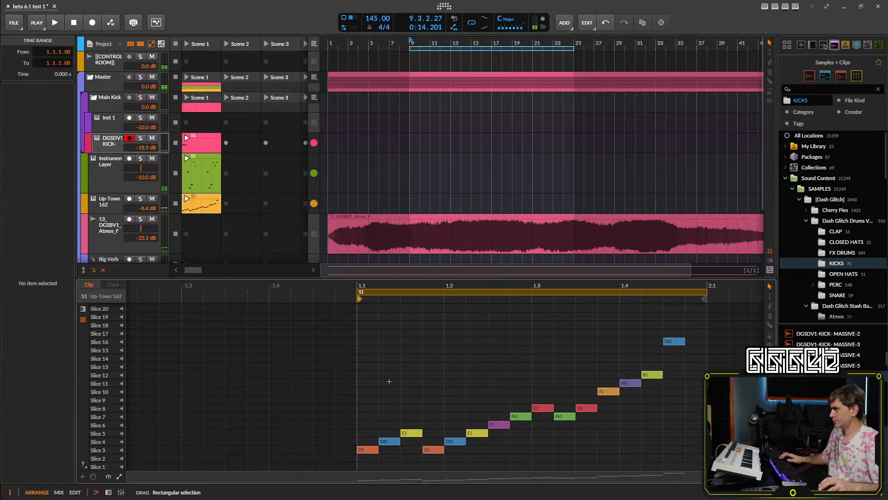
key("Right")
key("Right")
key("Right")
key("Right")
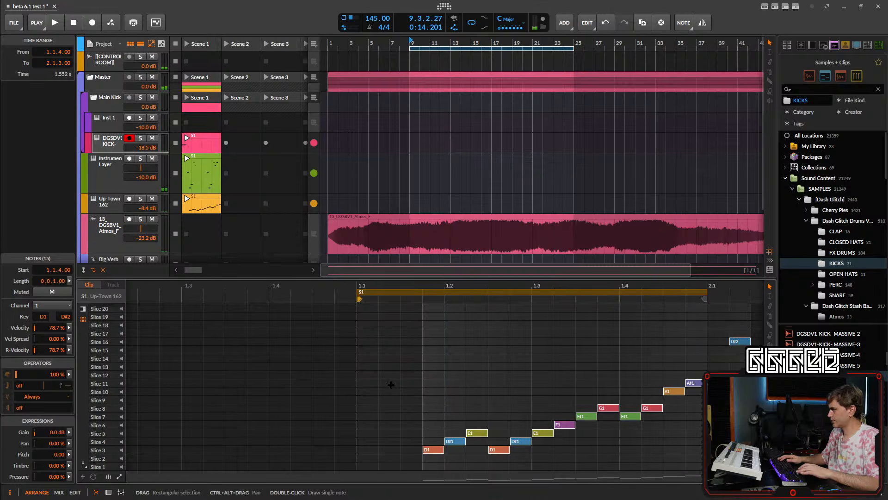
key("space")
scroll(515, 360, "down", 2)
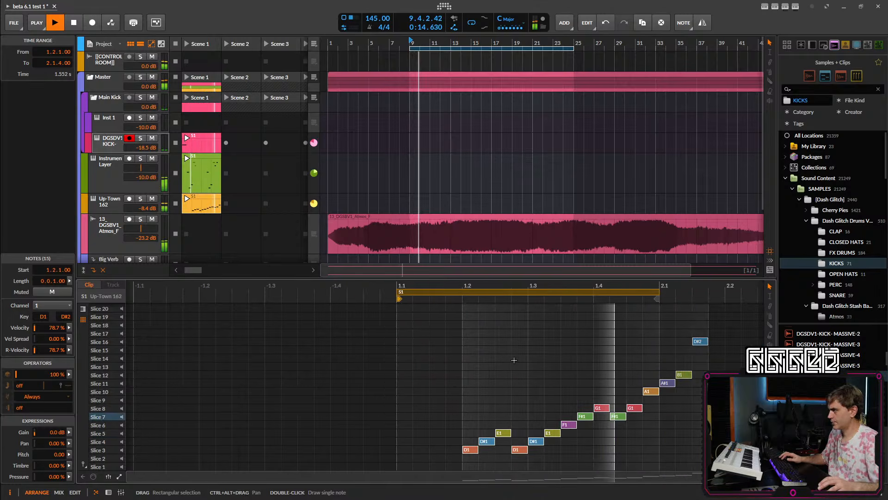
scroll(489, 376, "up", 1)
left_click_drag(486, 376, 411, 380)
left_click(382, 383)
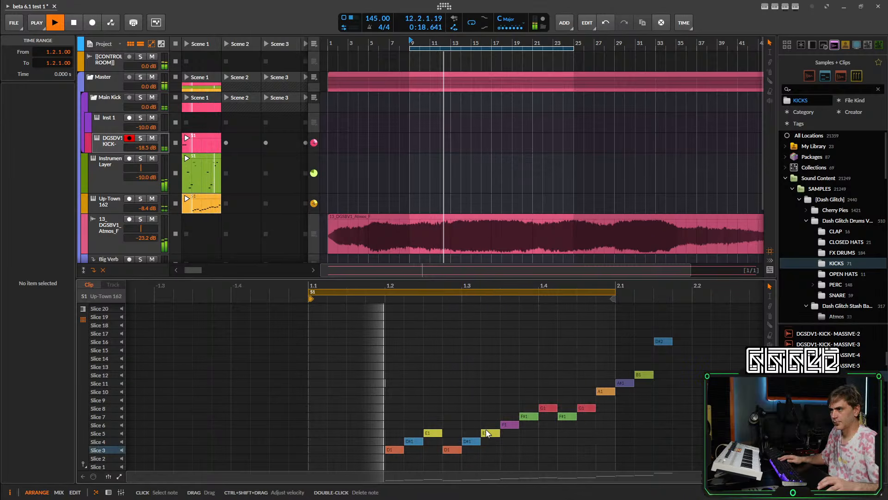
key("space")
key("space")
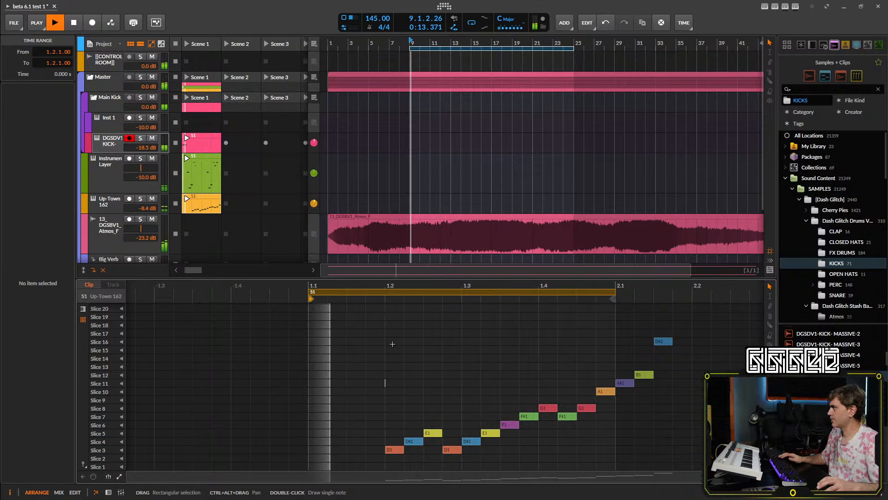
key("space")
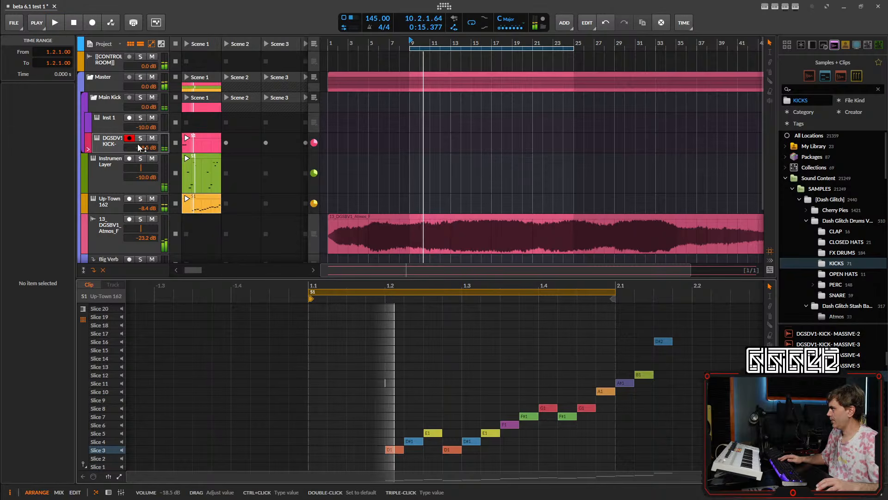
- Set the kick track's volume to -12.0 dB and the Up-Town 162 track's volume to -7.7 dB while auditioning the groove
key("space")
key("space")
left_click_drag(145, 149, 145, 119)
key("space")
key("space")
key("space")
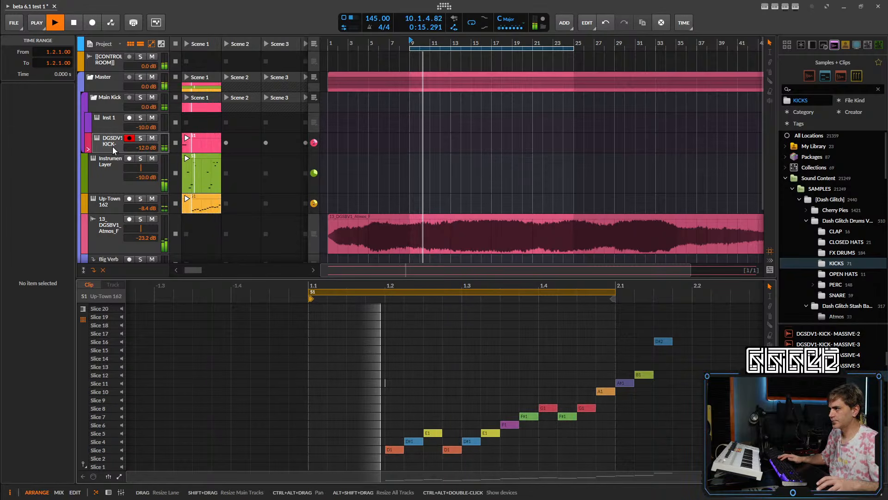
left_click_drag(130, 204, 130, 201)
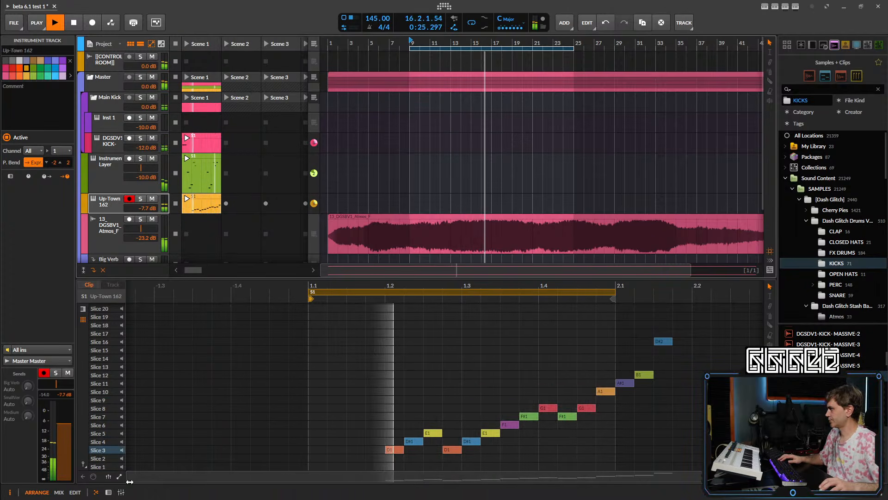
- Show the Up-Town 162 track's devices and fine-tune the Sampler's envelope decay and output level
key("d")
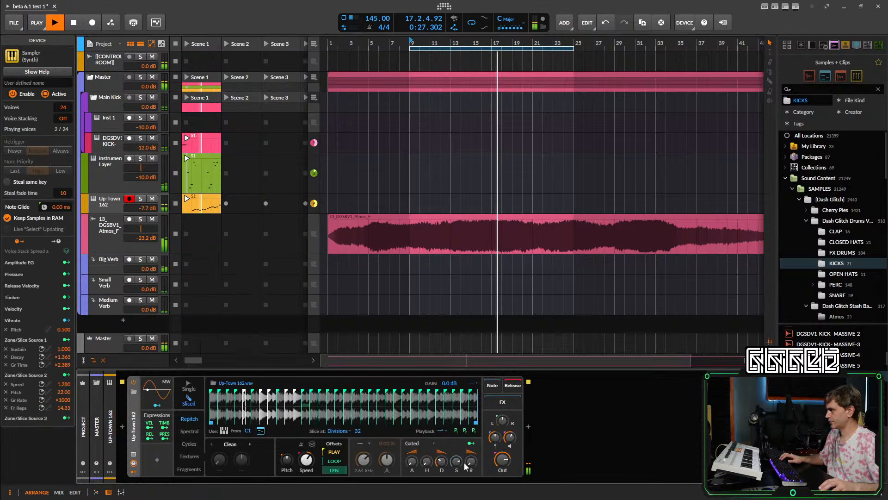
left_click_drag(440, 465, 442, 460)
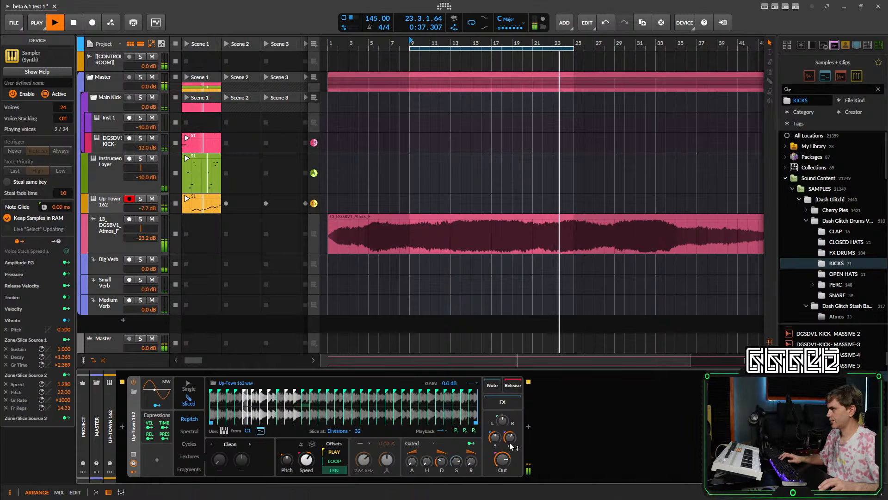
left_click_drag(510, 438, 511, 444)
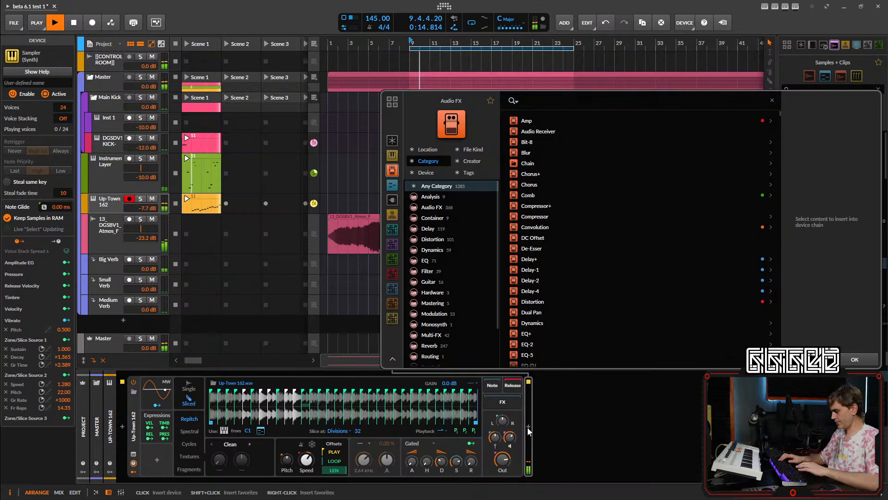
- Insert a Peak Limiter after the Sampler on the Up-Town 162 track
type("peak")
key("Down")
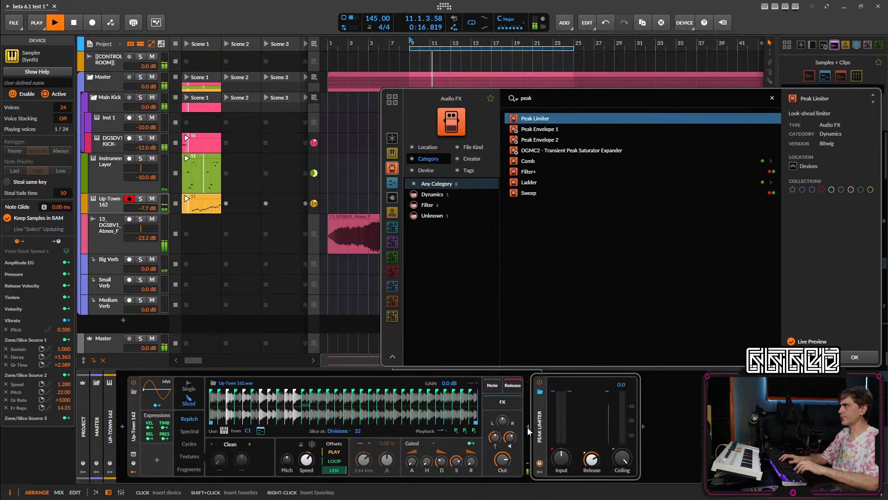
key("Return")
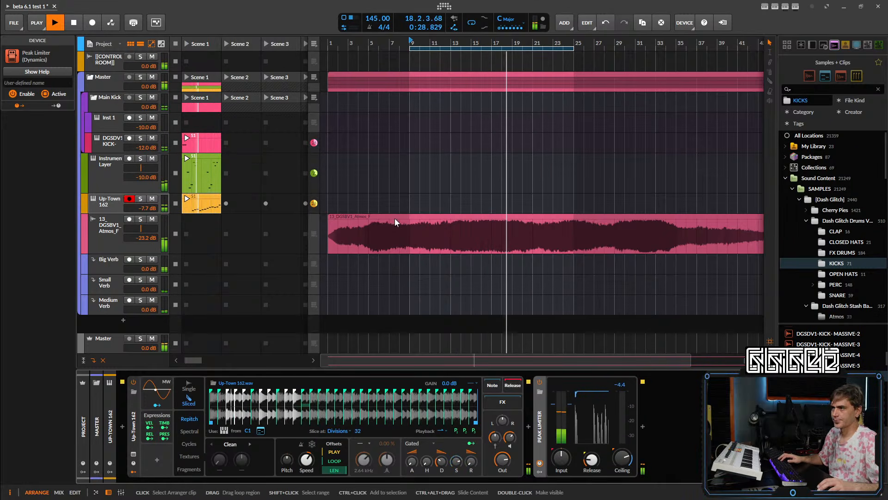
- Add the DGSDV1-CLAP-3 sample as a new instrument track in the Main Kick group and delete the empty Inst 1 track
left_click(833, 231)
left_click_drag(814, 352, 110, 123)
left_click(110, 123)
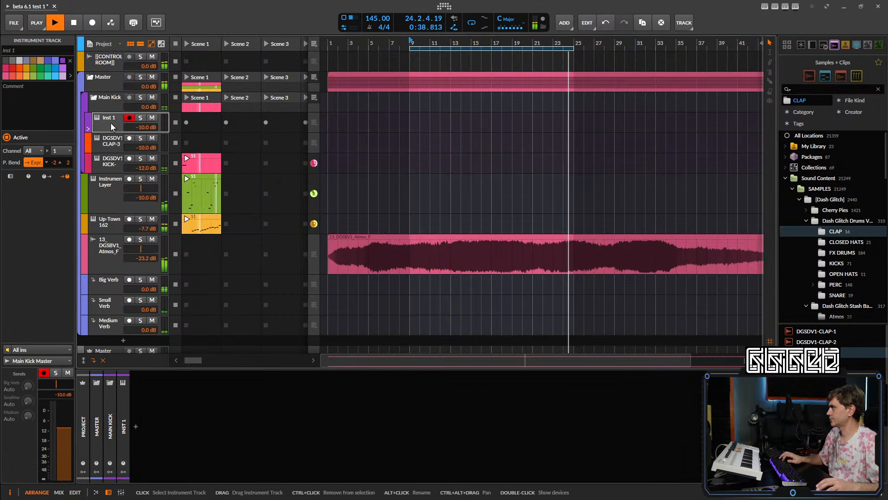
key("Delete")
- Create a Scene 1 clip on the clap track, place a C3 note at 1.2.1.00 with length 0.0.1.00, and audition it
key("space")
double_click(202, 121)
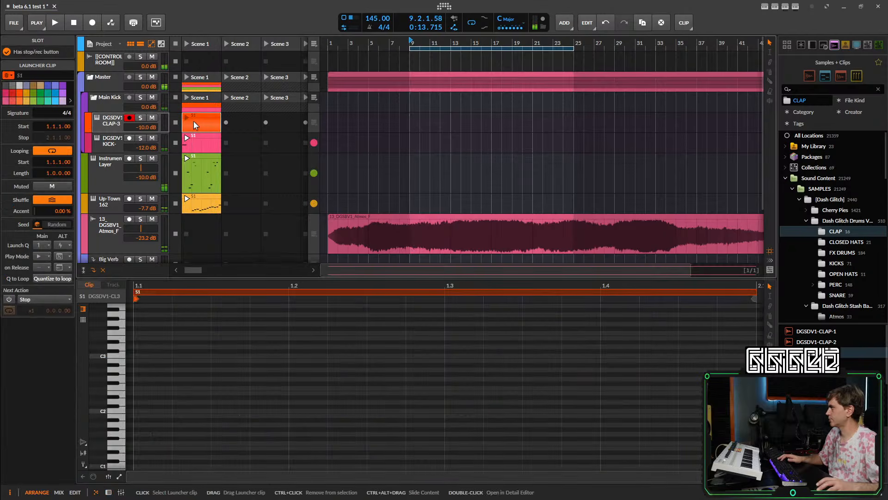
key("space")
key("space")
double_click(316, 359)
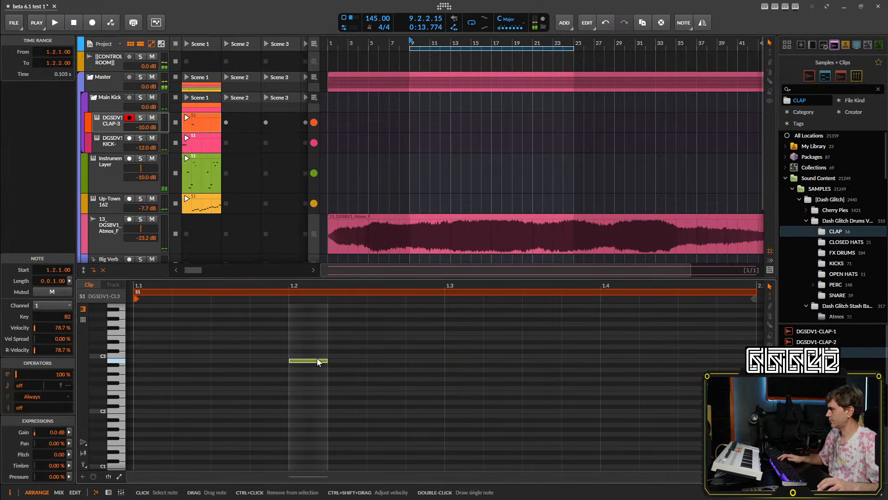
key("space")
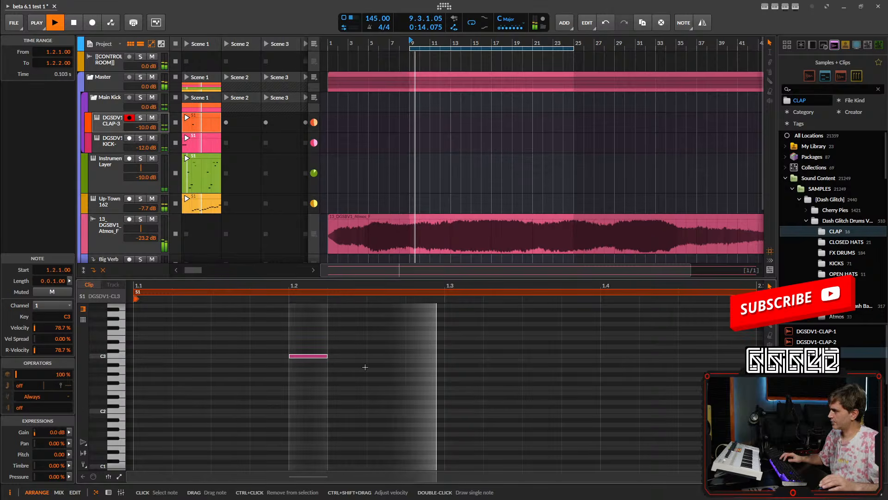
scroll(559, 367, "down", 5)
scroll(454, 382, "up", 3)
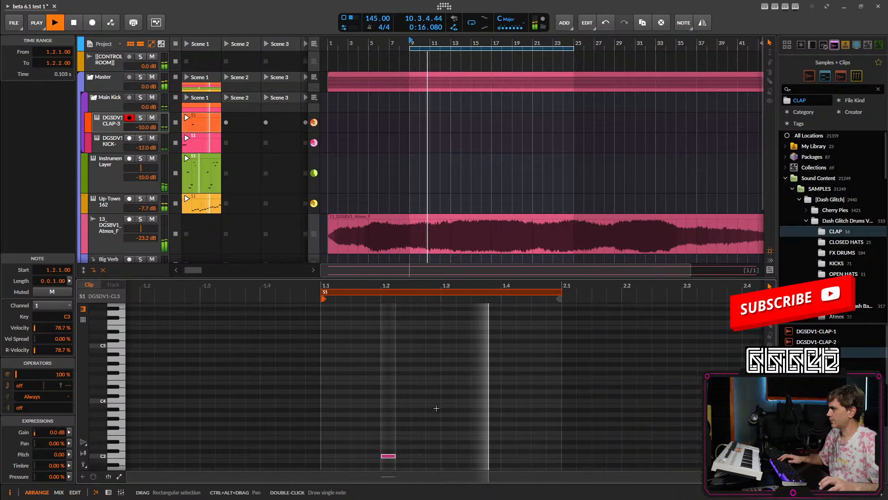
scroll(434, 391, "down", 2)
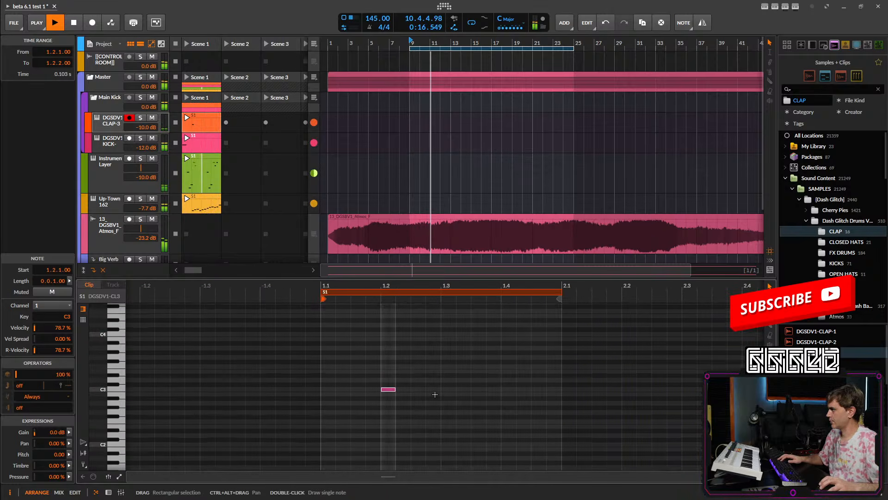
- Show the clap track's Sampler and raise its output level while auditioning the groove
left_click(109, 122)
key("space")
left_click(108, 494)
key("space")
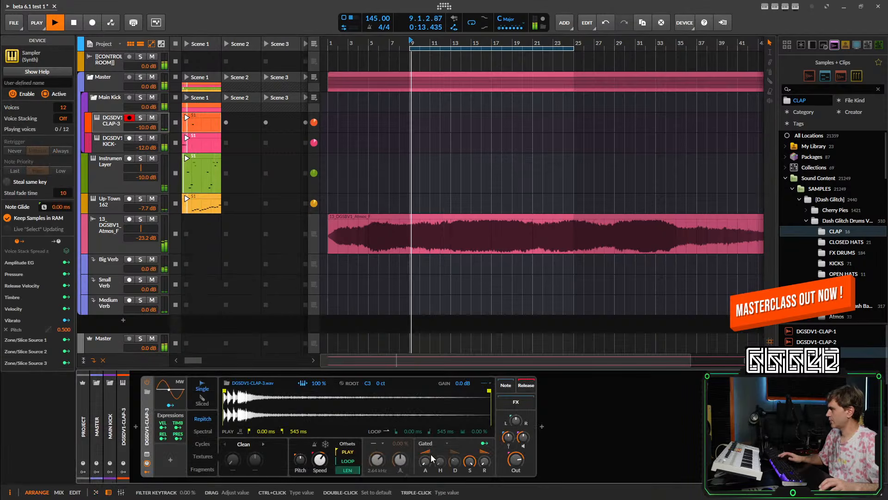
key("space")
key("space")
left_click_drag(523, 437, 523, 431)
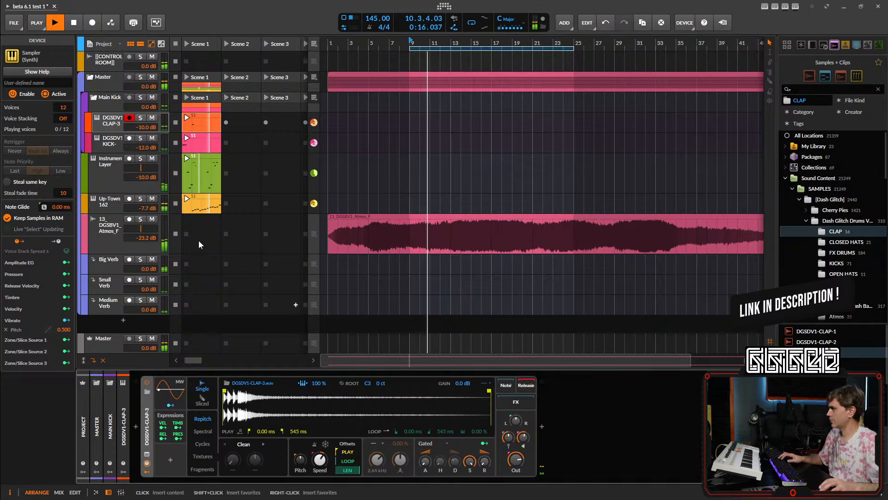
- Send the clap track to the Big Verb return and fine-tune the clap Sampler's output level during playback
left_click(100, 121)
key("space")
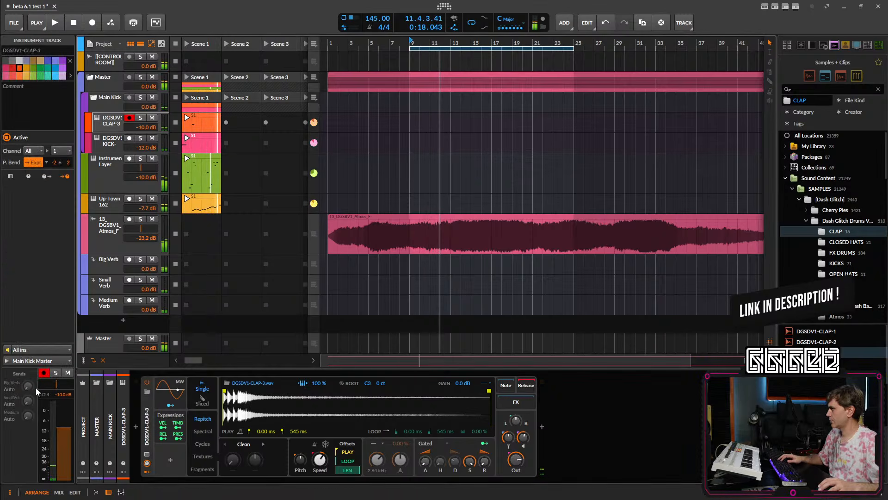
key("space")
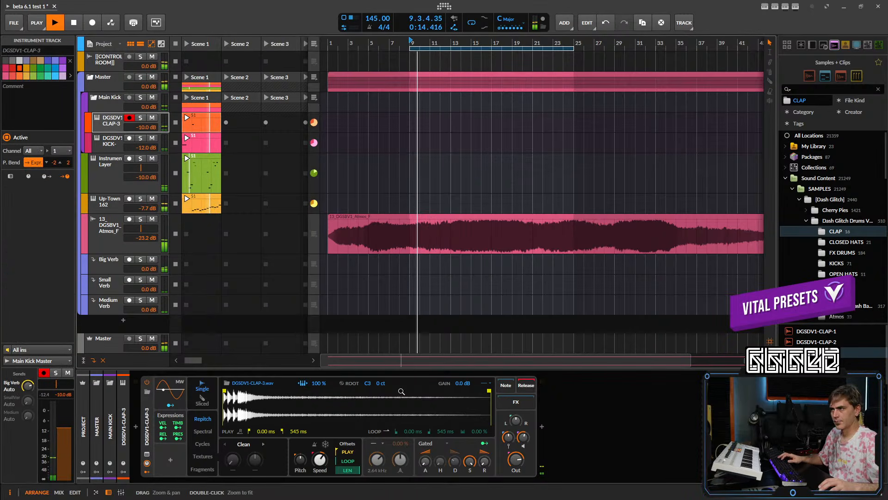
left_click_drag(523, 438, 523, 435)
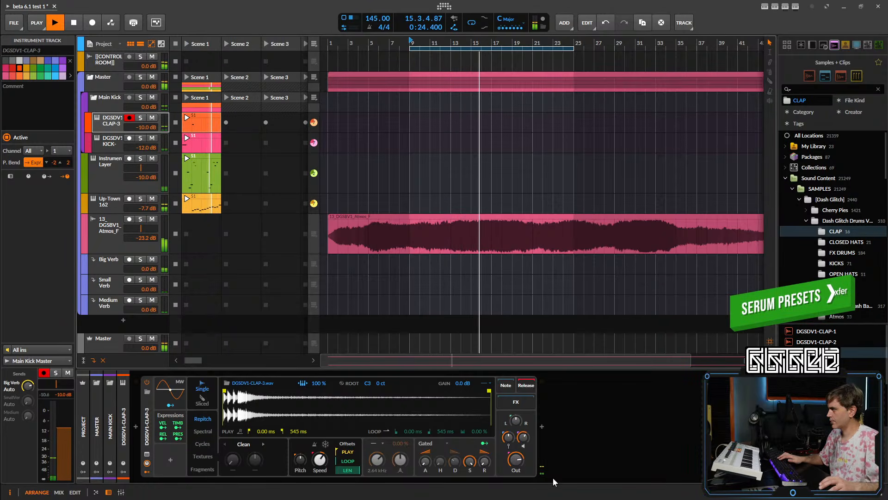
- Collapse the Main Kick group and place the Up-Town 162 clip in the arranger at 9.1.1.00, looped to a length of 16.0.0.00
scroll(452, 211, "down", 2)
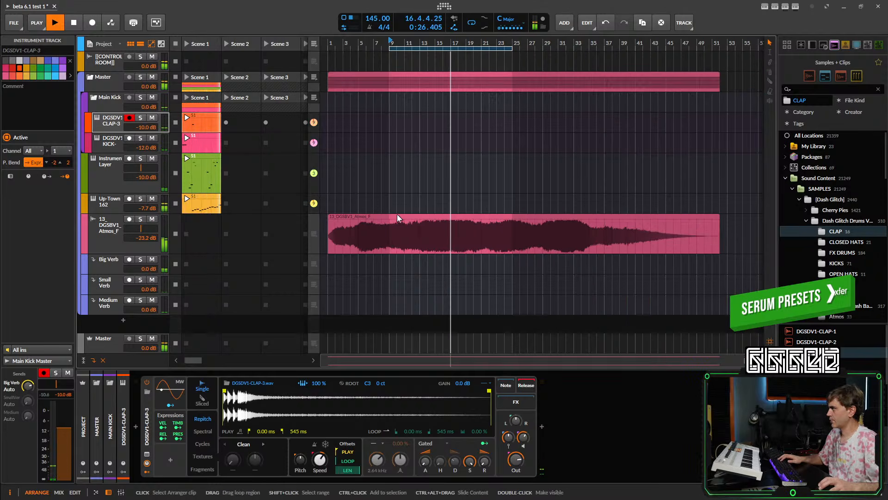
left_click(91, 99)
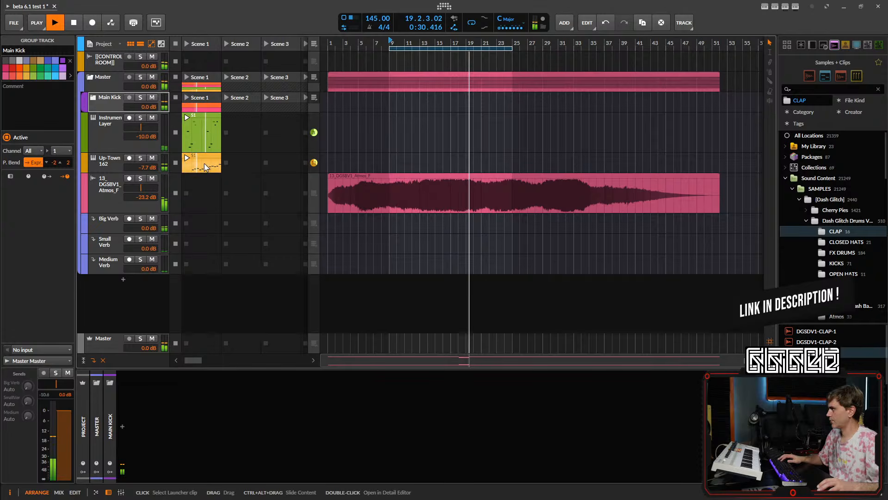
left_click_drag(202, 164, 737, 164)
scroll(407, 166, "up", 5)
scroll(488, 155, "down", 4)
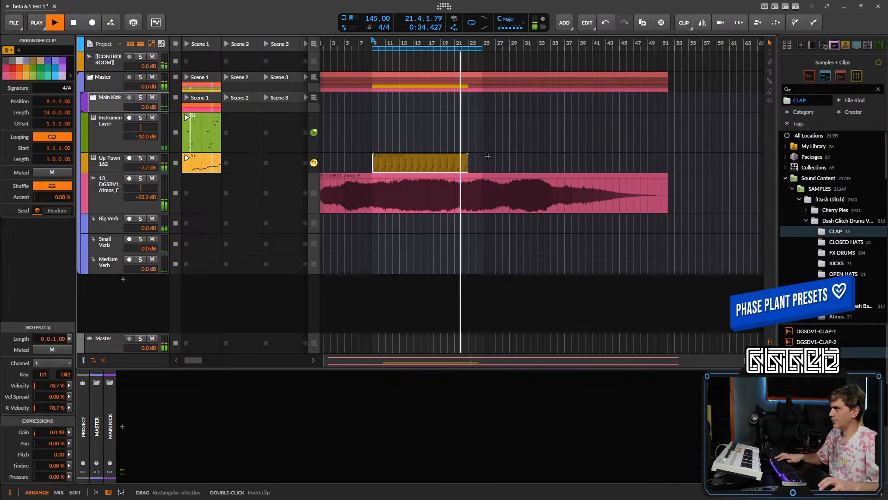
left_click_drag(465, 162, 481, 162)
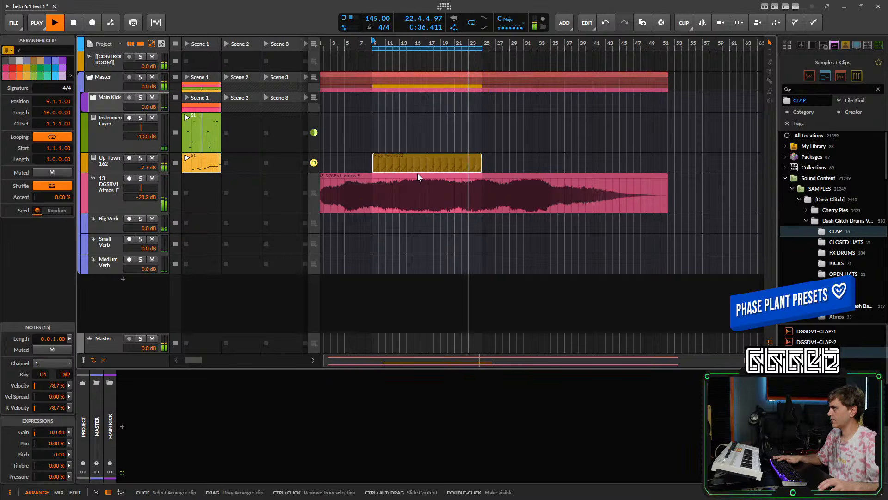
- Return the Up-Town 162 track to arranger playback and audition the arrangement from bar 9
left_click(311, 163)
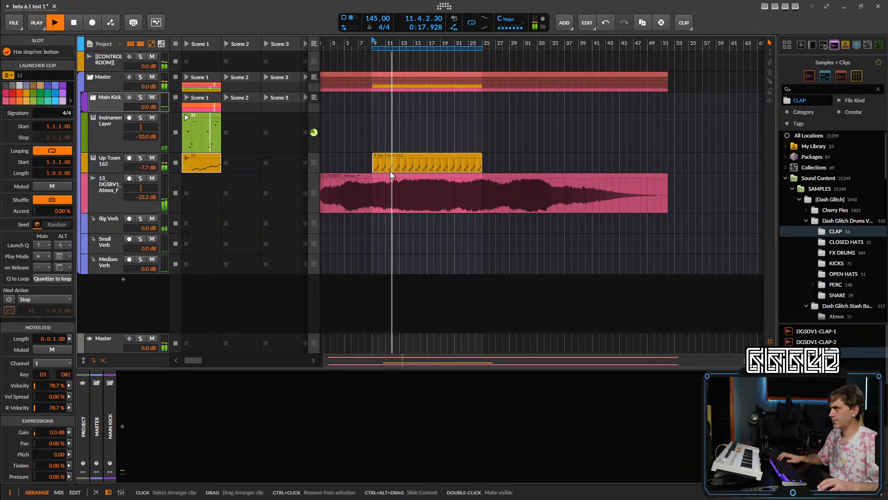
key("space")
scroll(402, 183, "up", 3)
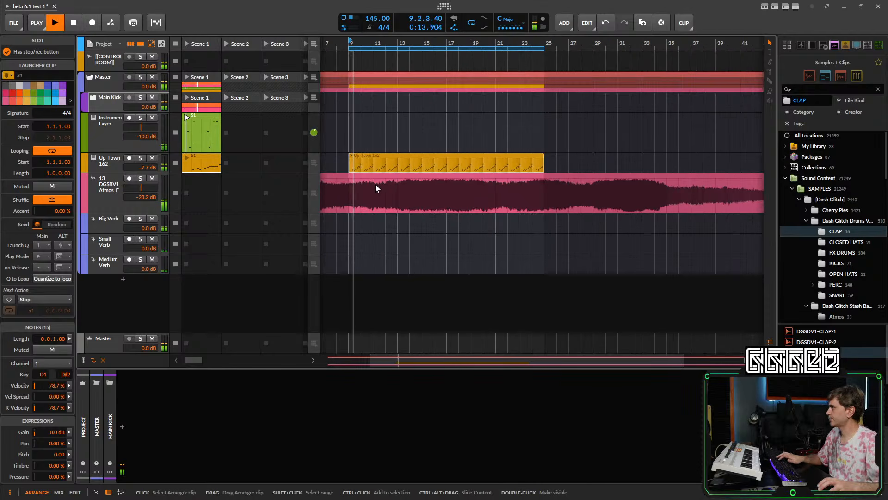
scroll(356, 169, "up", 3)
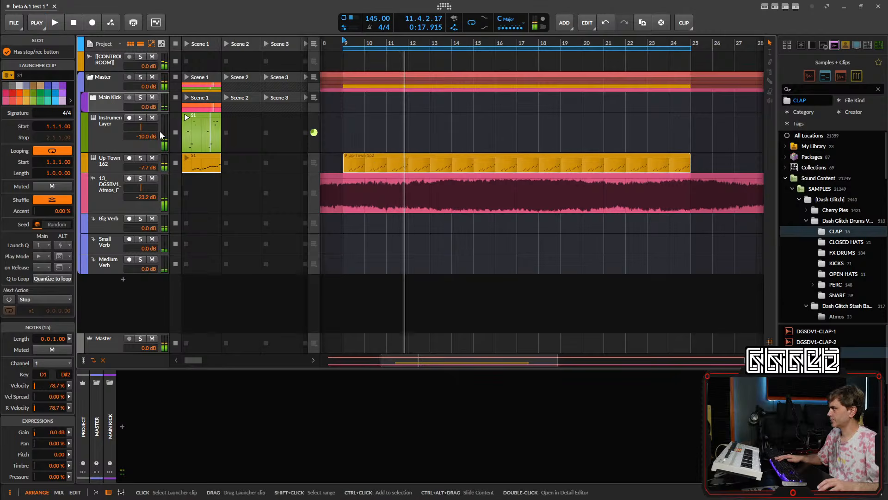
key("space")
- Expand the Main Kick group and place its clap and kick launcher clips in the arranger at 9.1.1.00
left_click(92, 97)
left_click_drag(229, 111, 357, 101)
left_click_drag(265, 126, 584, 152)
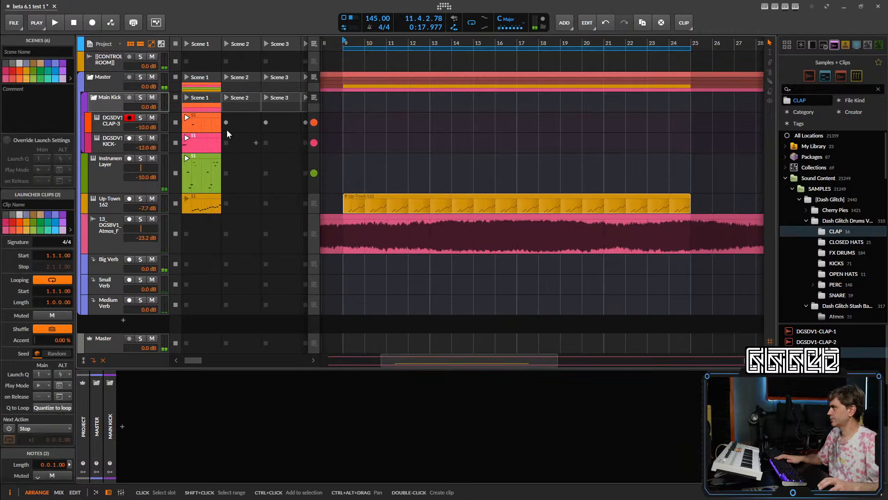
left_click(206, 125)
left_click_drag(202, 133, 347, 118)
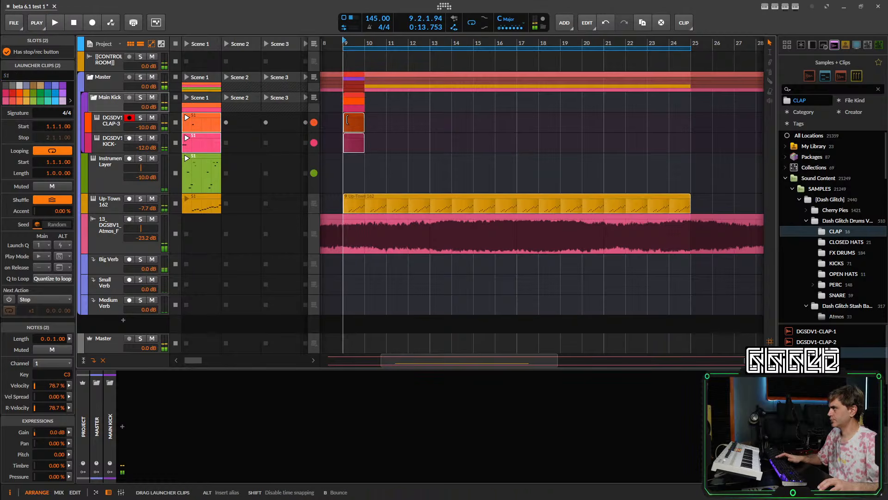
- Return the clap and kick tracks to arranger playback and loop their arranger clips out to a length of 16.0.0.00
left_click(313, 99)
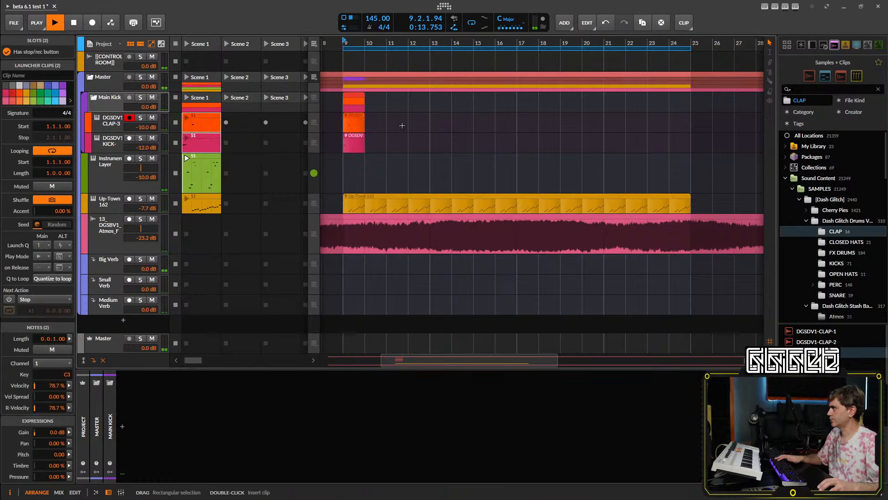
left_click_drag(402, 125, 581, 151)
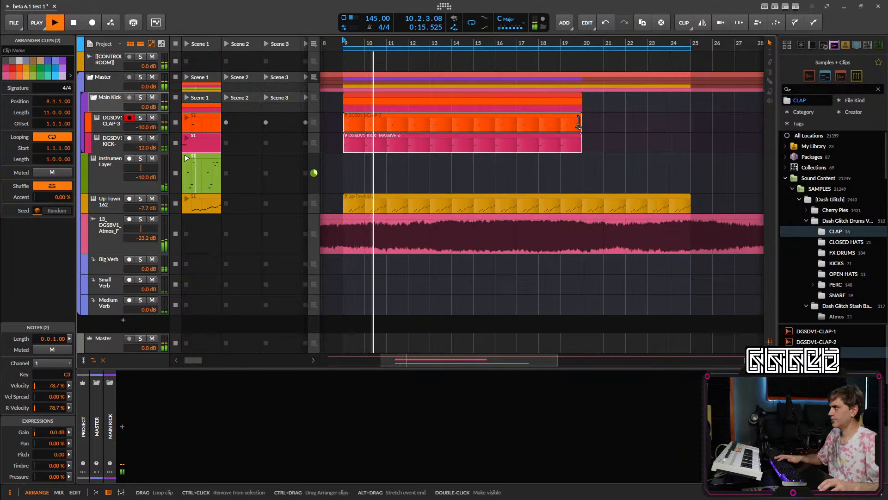
left_click_drag(578, 122, 690, 122)
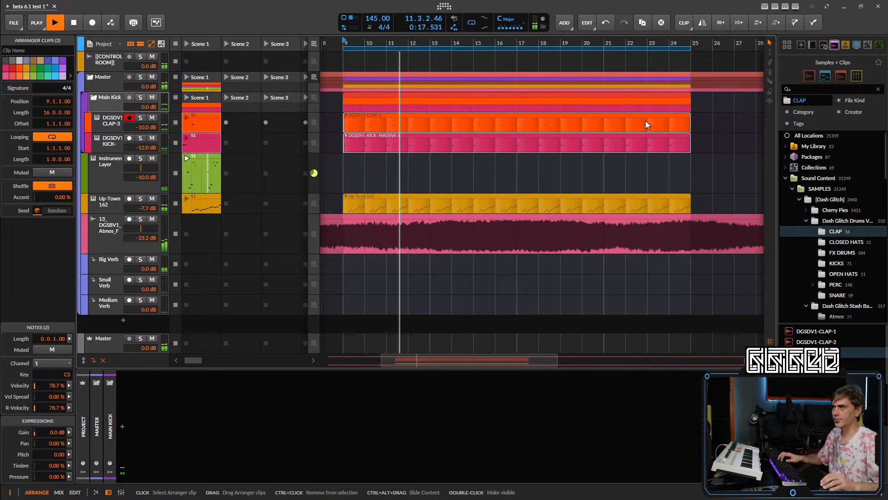
- Double the content of the Up-Town 162 arranger clip to a 2.0.0.00 loop length and open it in the detail editor
right_click(420, 204)
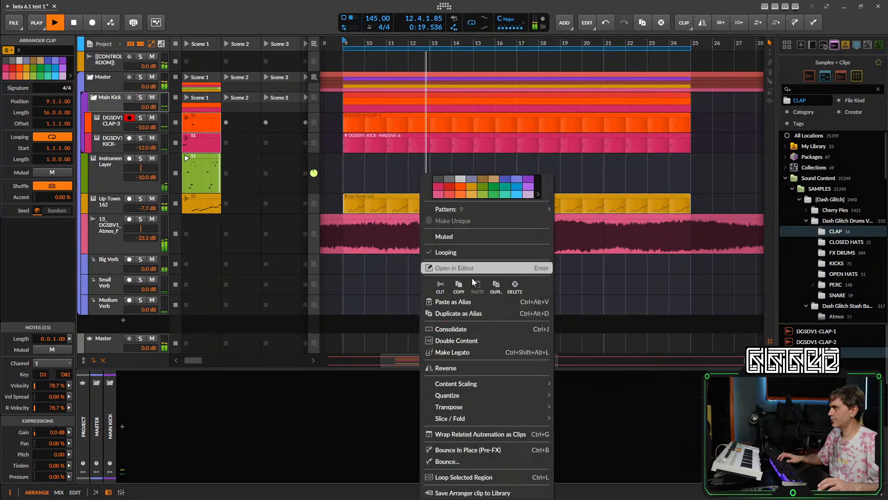
left_click(375, 199)
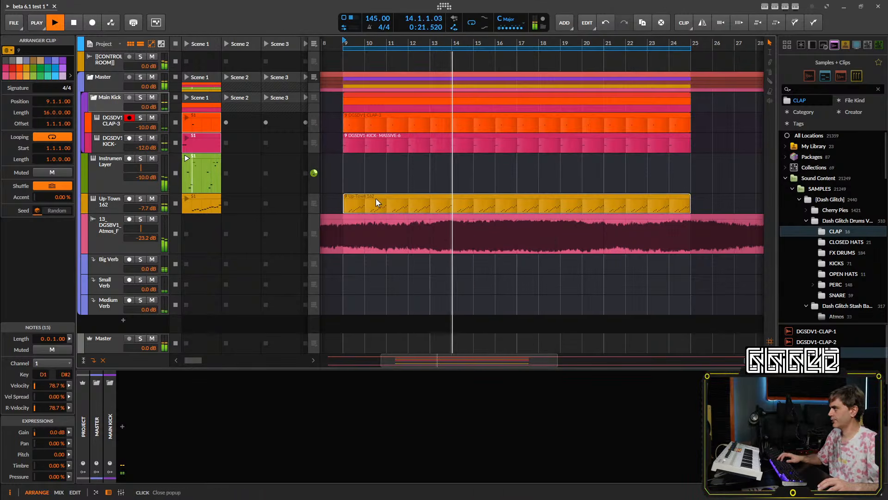
key("space")
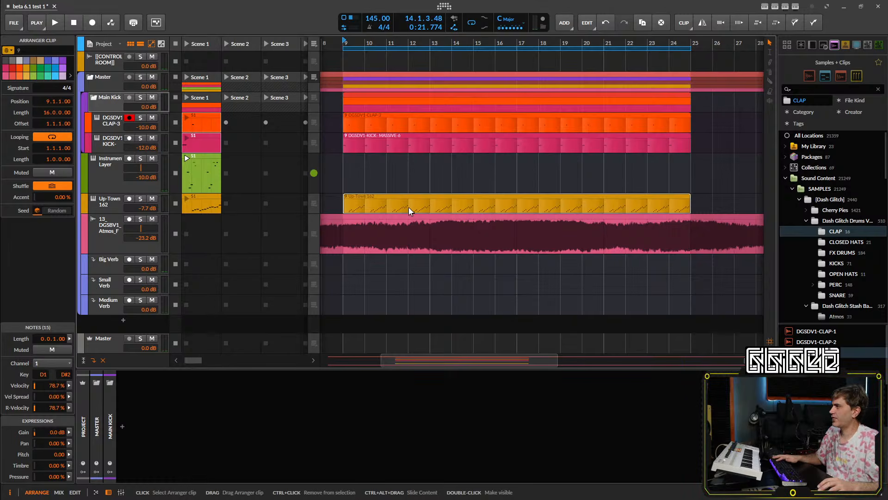
right_click(392, 205)
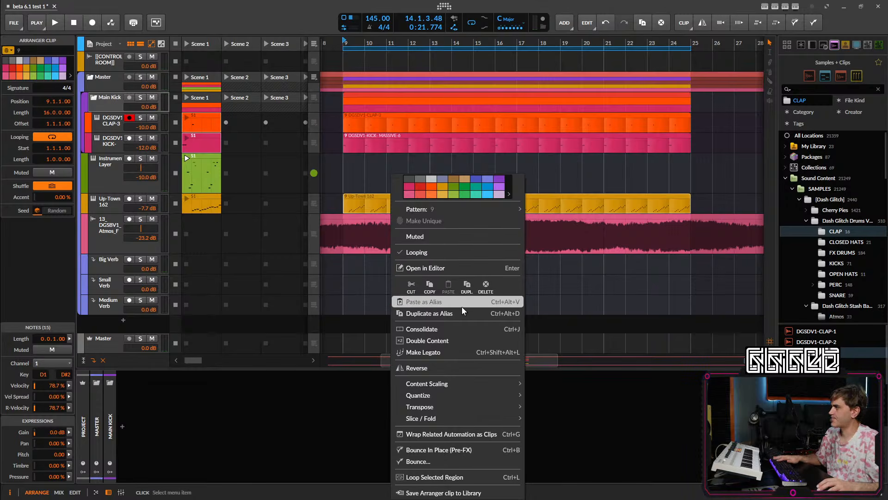
left_click(453, 341)
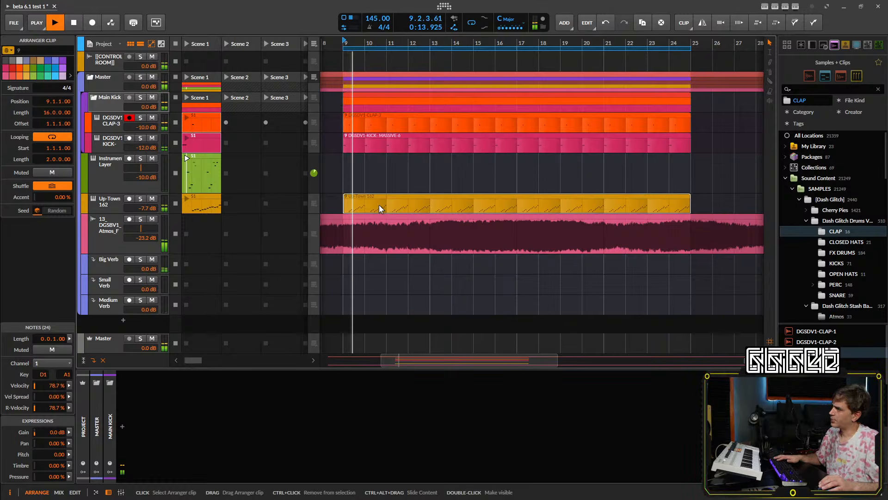
double_click(379, 209)
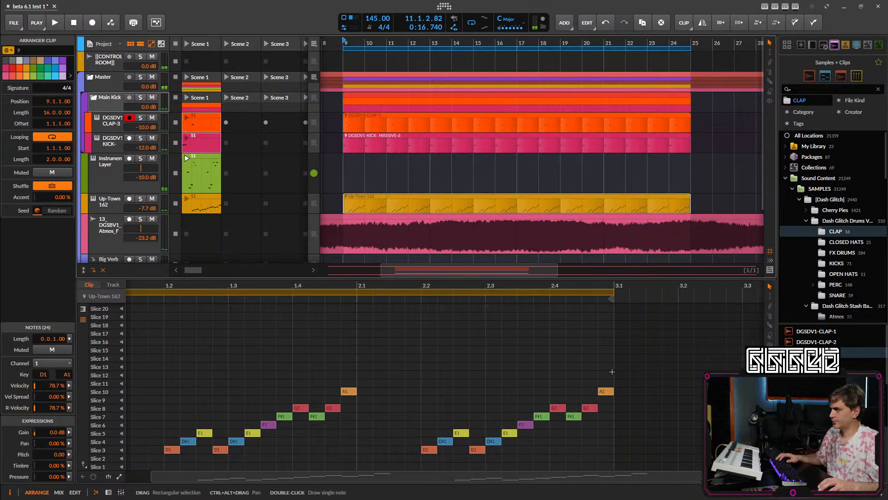
- Try reversing the four slice notes from 2.4.1.00 to 3.1.1.00 and audition the pattern
left_click_drag(612, 372, 551, 443)
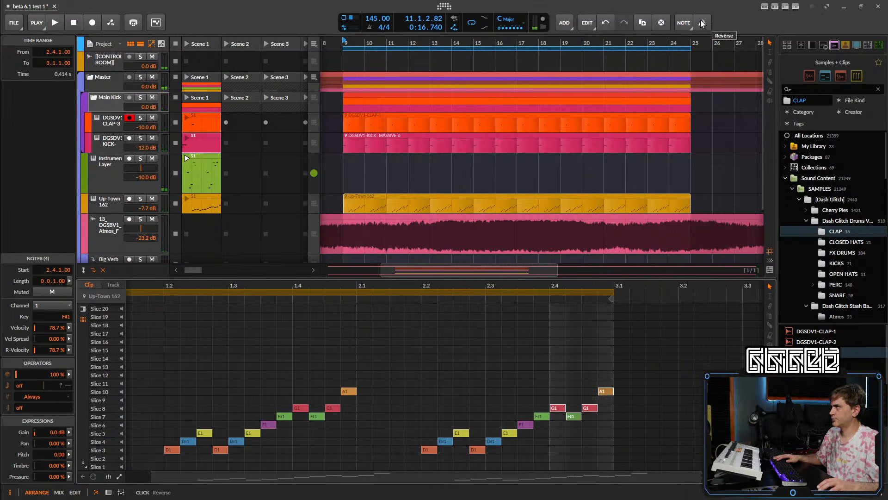
key("space")
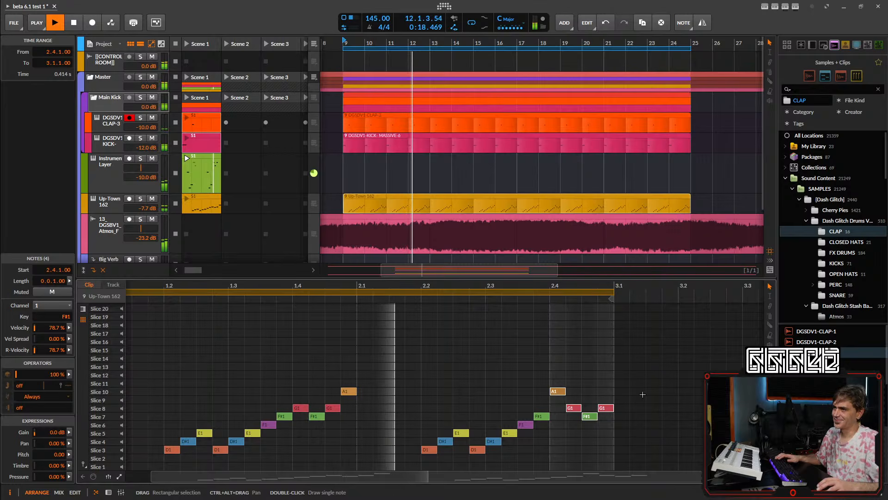
key("space")
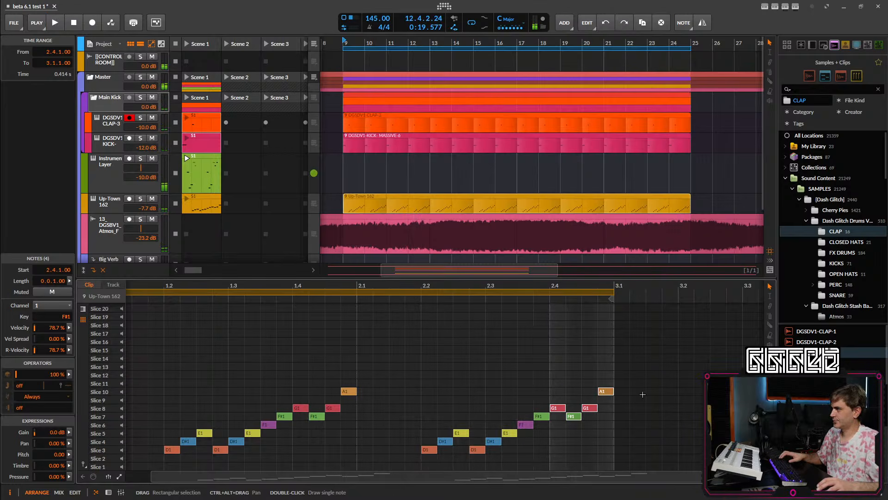
key("space")
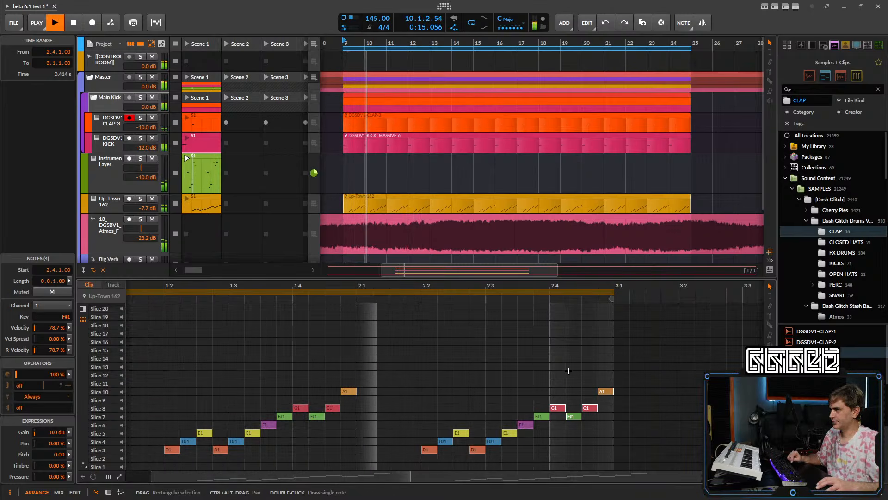
key("space")
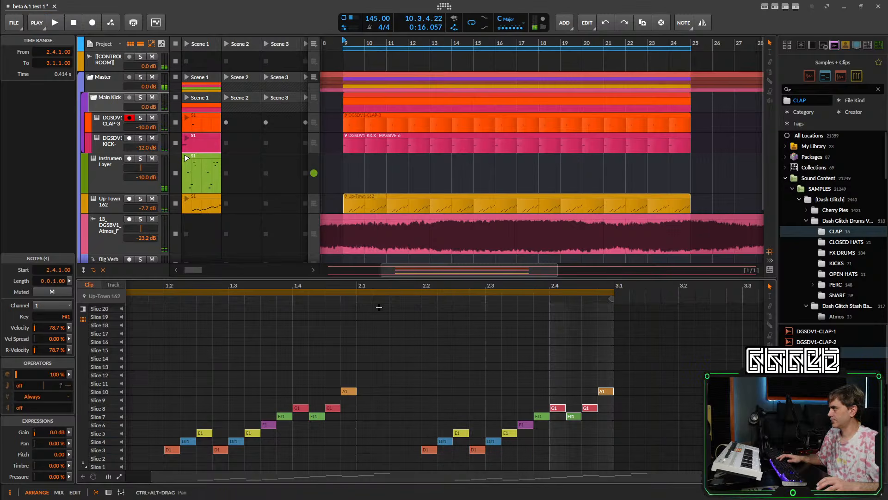
- Double the content of the Up-Town 162 arranger clip again to a loop length of 4.0.0.00
right_click(365, 199)
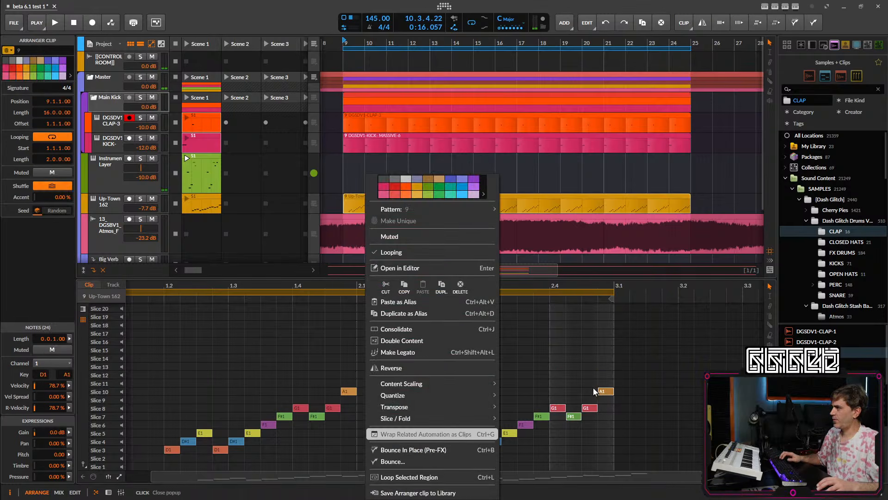
mouse_move(434, 397)
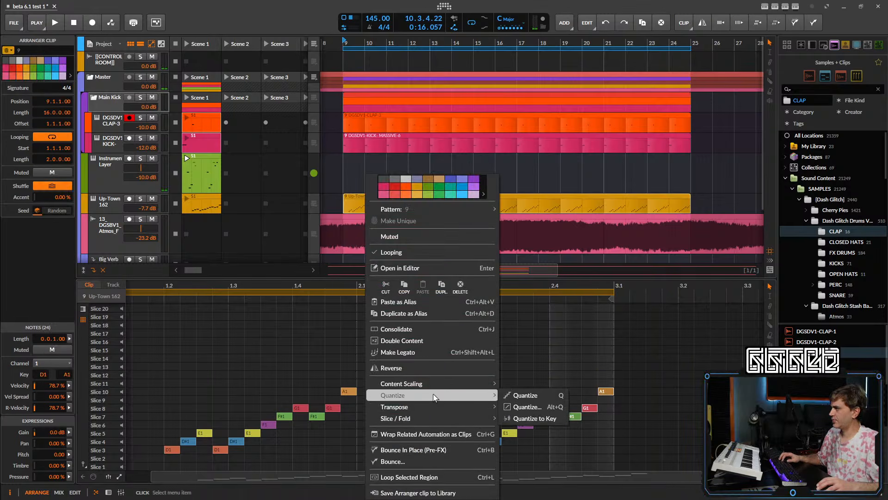
mouse_move(407, 409)
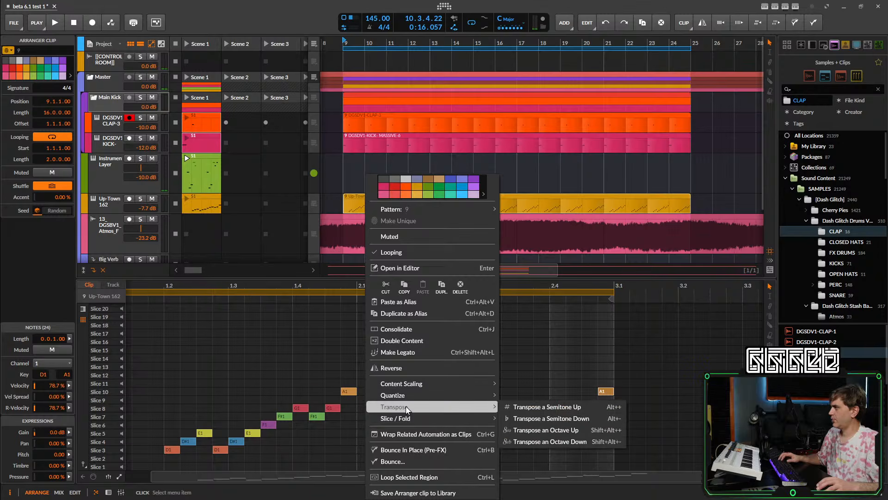
left_click(424, 341)
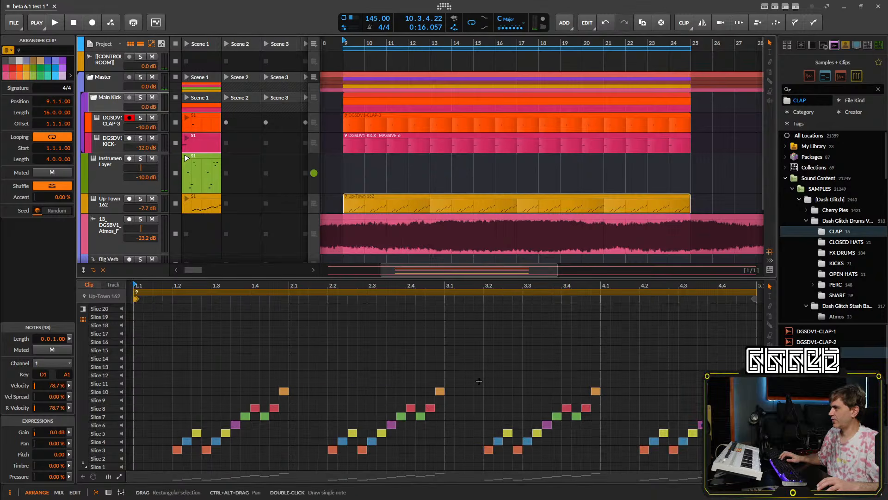
- Replace the bar 2 notes from 2.3.4.00 onward with a duplicate of the preceding D#1, E1 and F1 notes, and audition it
left_click_drag(423, 370, 418, 400)
scroll(400, 398, "up", 2)
left_click_drag(479, 355, 360, 445)
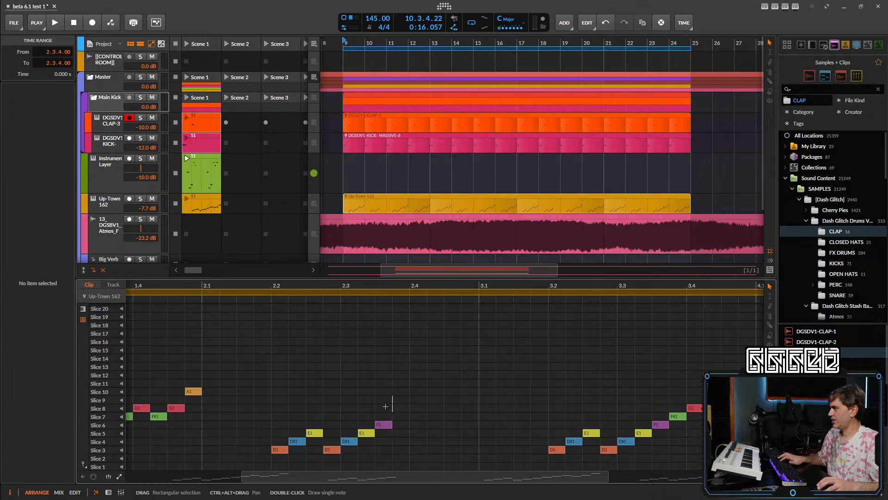
key("ctrl+d")
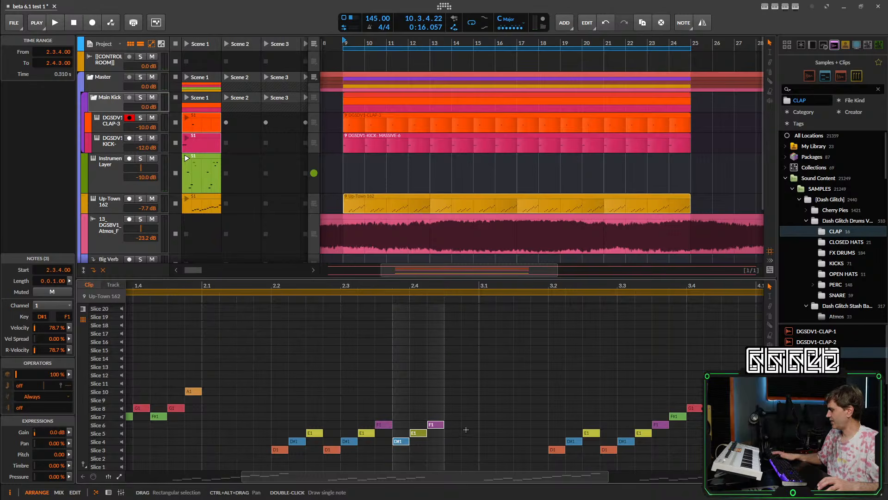
scroll(504, 357, "down", 2)
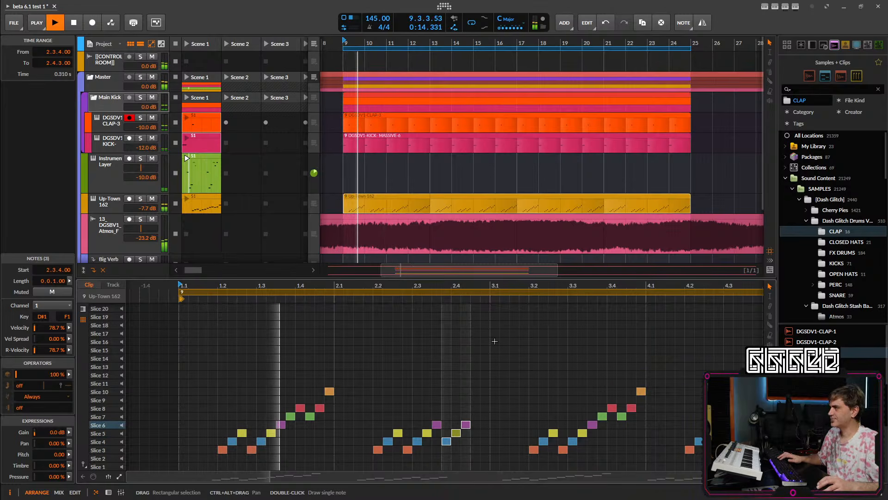
scroll(527, 366, "up", 1)
scroll(529, 369, "down", 2)
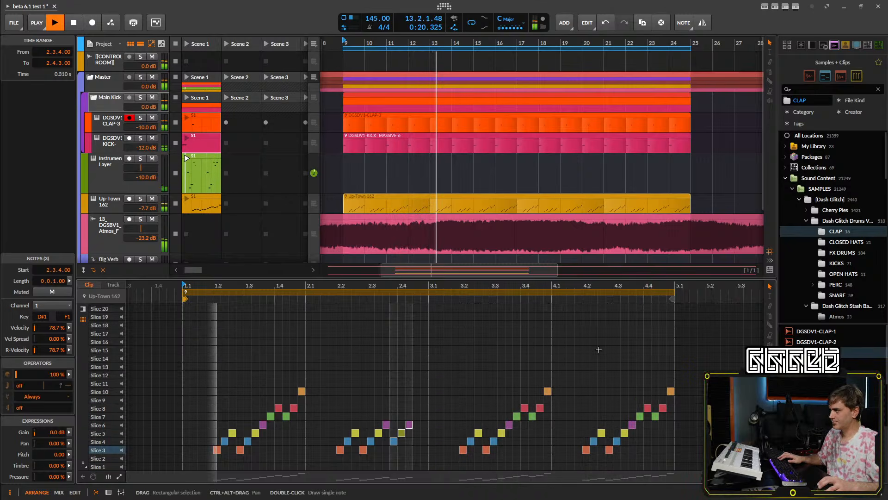
- Move the F#1 note at 4.3.4.00 down to D1 (Slice 3) and audition the four-bar pattern
scroll(642, 407, "up", 2)
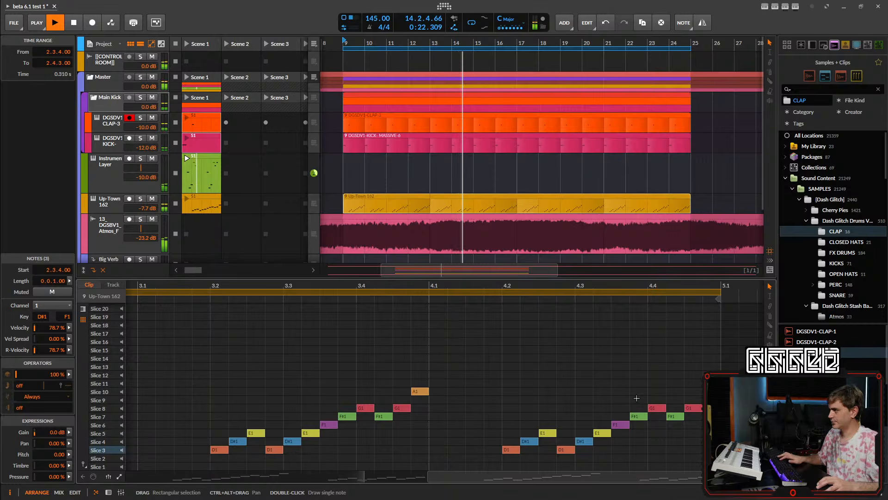
scroll(623, 372, "down", 2)
scroll(648, 441, "up", 3)
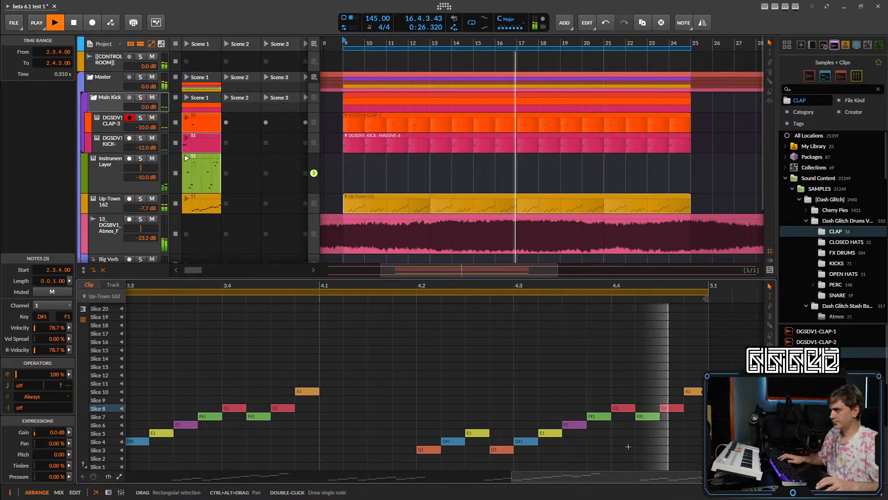
key("space")
left_click_drag(601, 416, 602, 458)
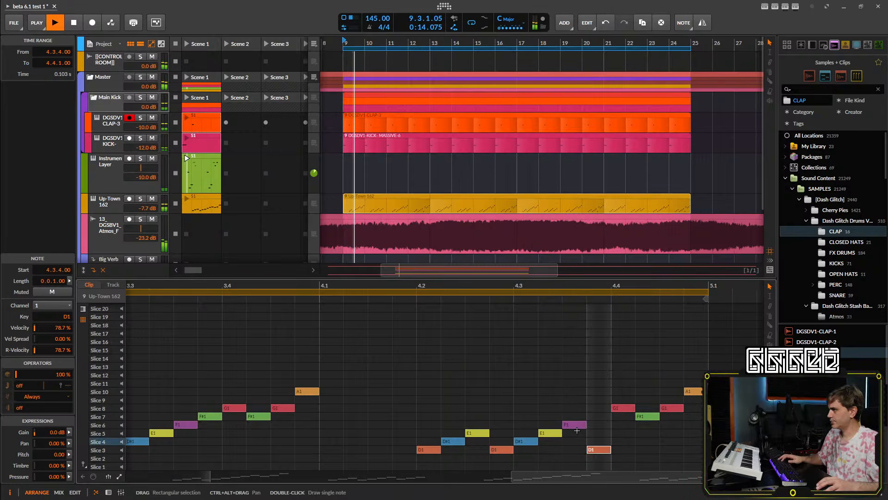
scroll(578, 417, "down", 2)
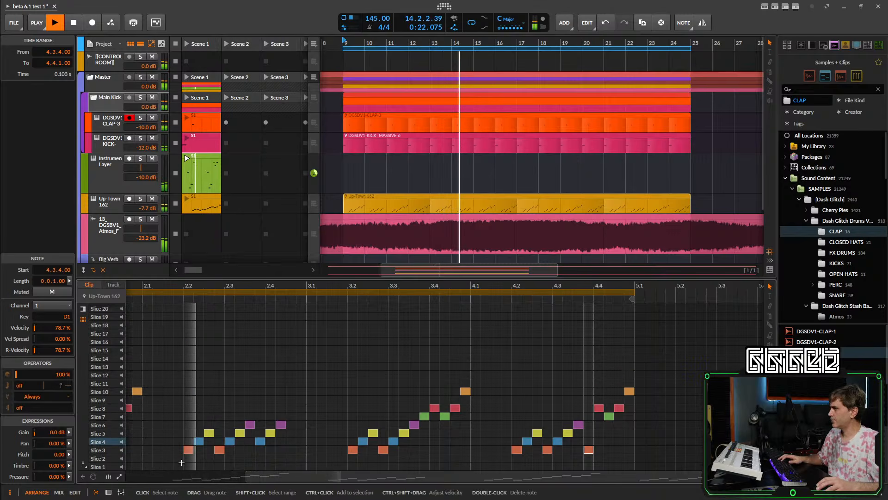
- Add a Peak Limiter to the Main Kick group's device chain and raise the kick track's volume to -9.4 dB
left_click(109, 492)
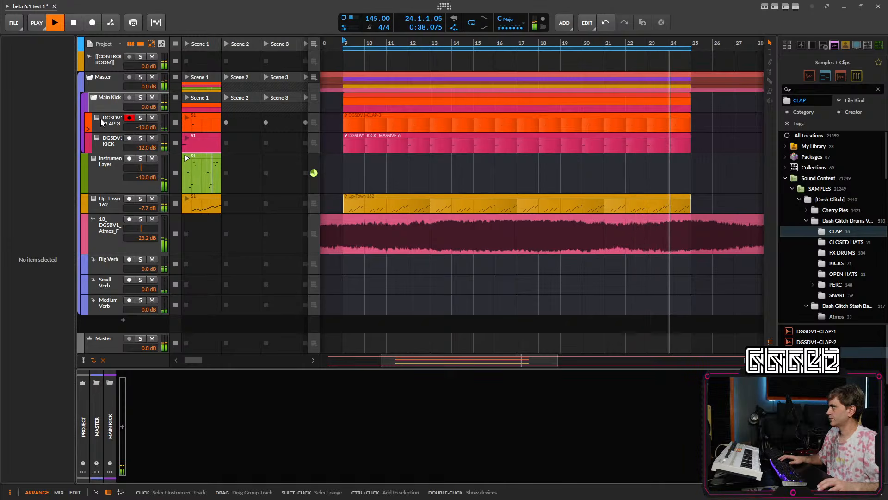
left_click(123, 426)
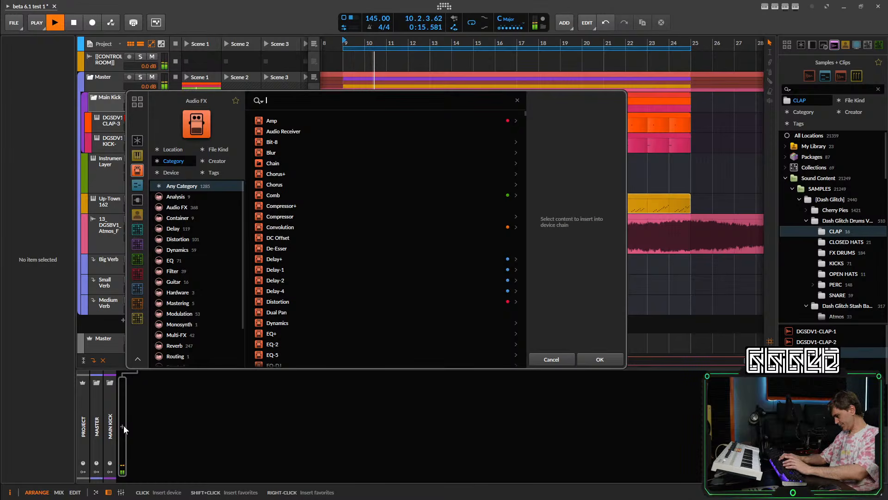
type("peak")
key("Return")
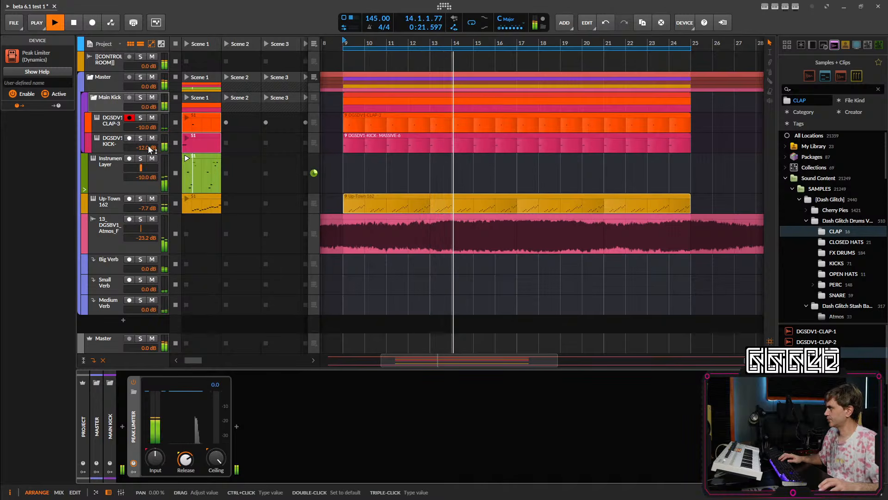
left_click_drag(147, 147, 147, 140)
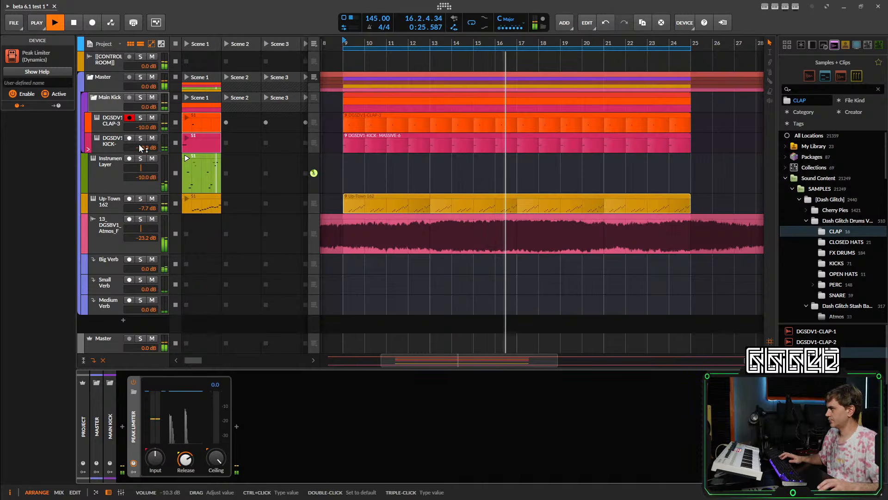
left_click_drag(140, 148, 141, 146)
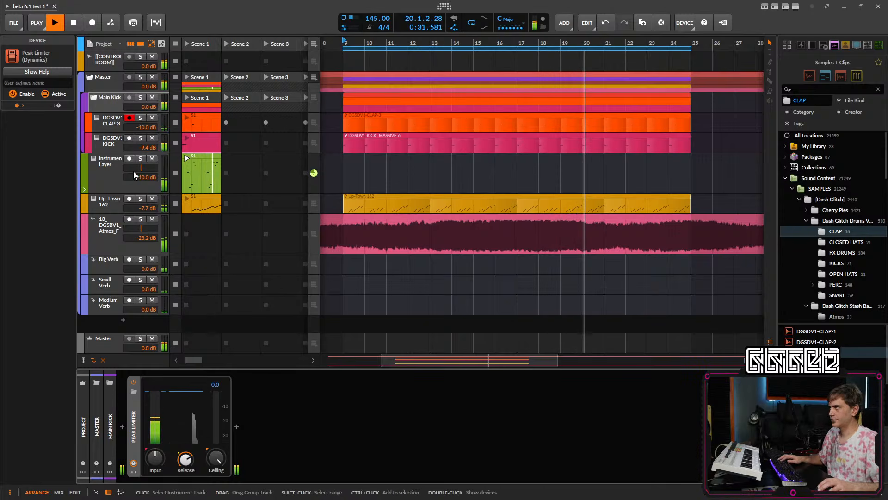
- Show the Instrument Layer track's devices and collapse the Main Kick group
left_click(104, 175)
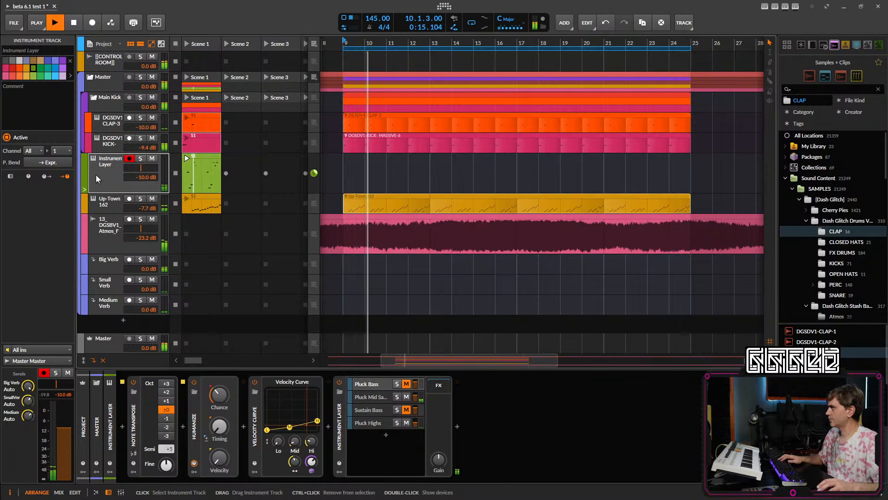
left_click(94, 98)
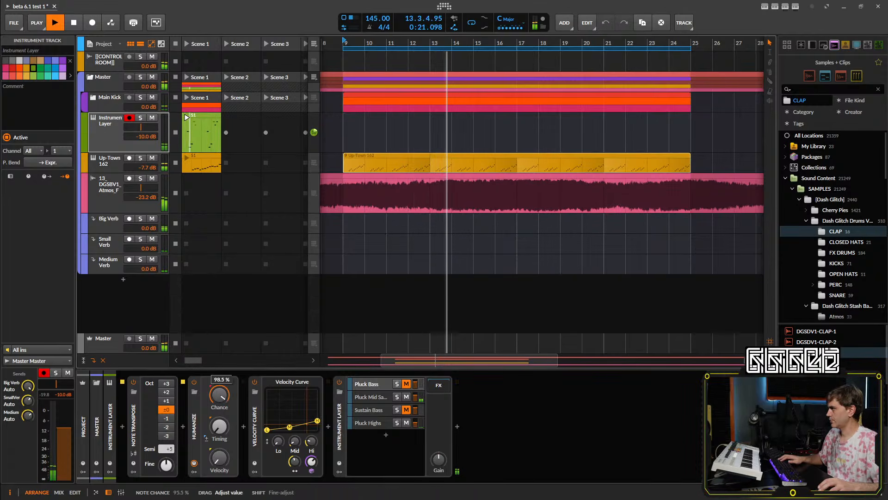
- Unmute the Pluck Bass layer and lower the Humanize Chance to 37.5%
double_click(225, 398)
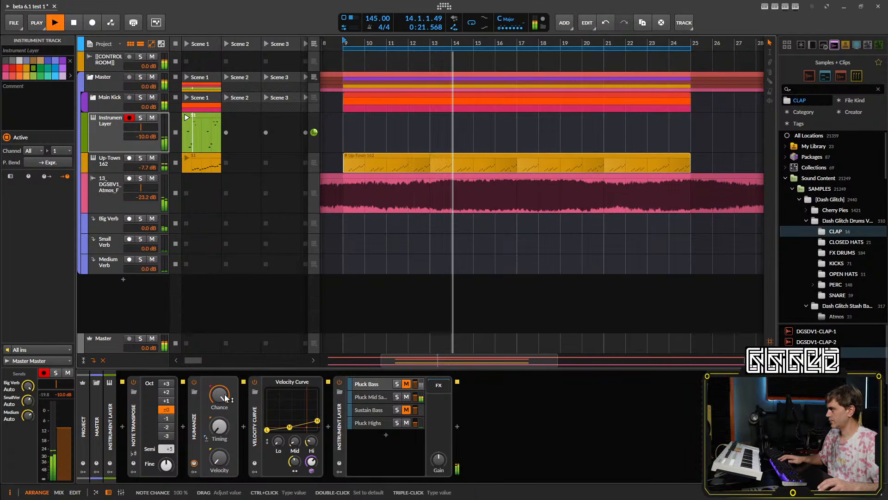
left_click(407, 384)
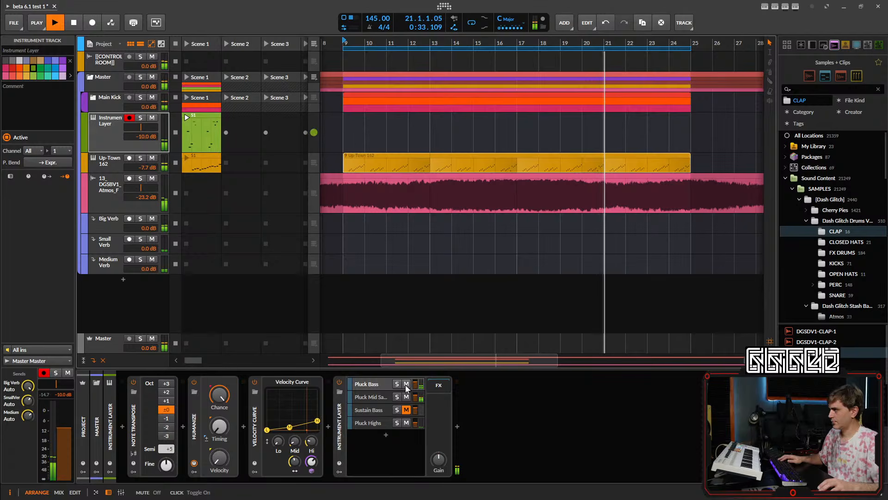
left_click(406, 385)
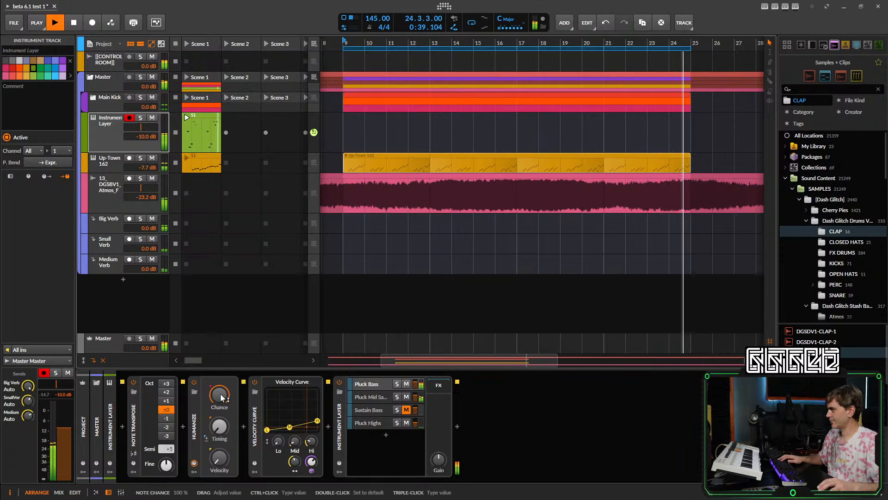
left_click_drag(228, 391, 221, 399)
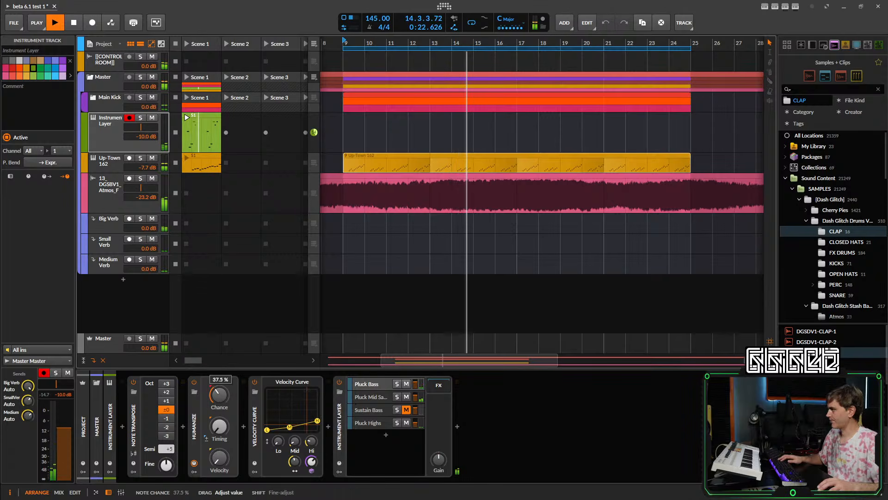
- Open the Vital synths of the Pluck Mid Saw Lead and Pluck Bass layers to examine their envelopes, closing the Pluck Bass one
left_click(367, 396)
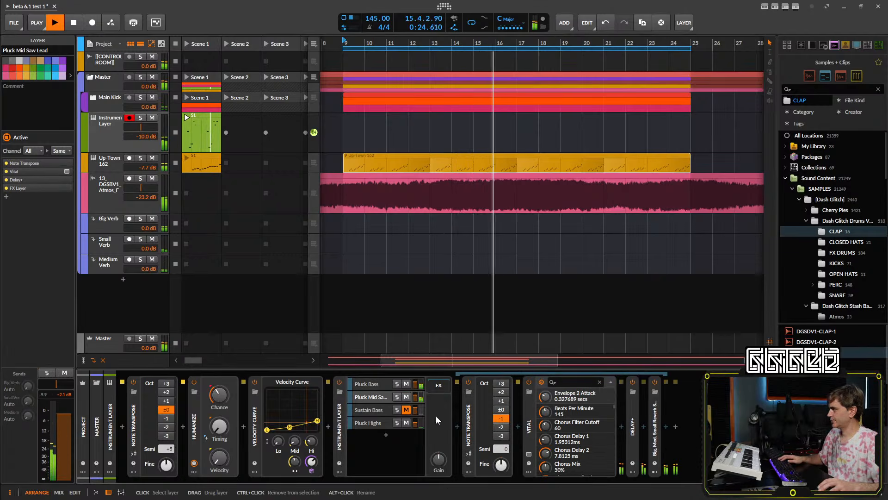
left_click(529, 455)
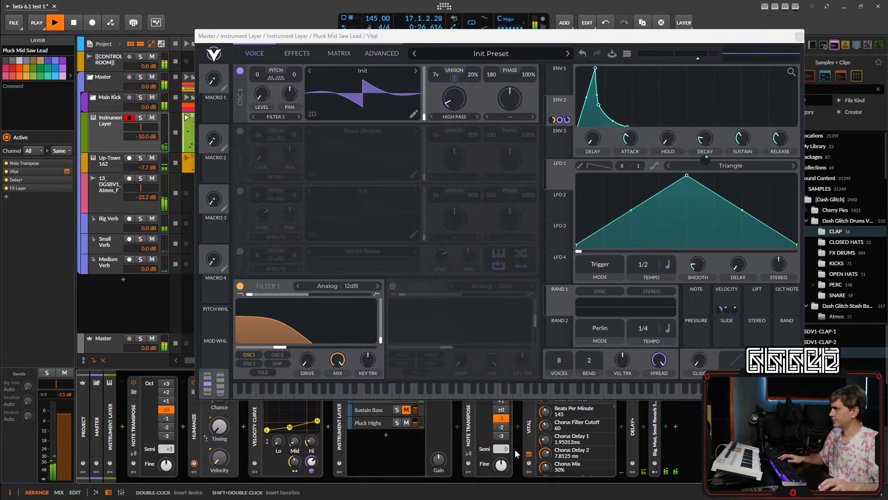
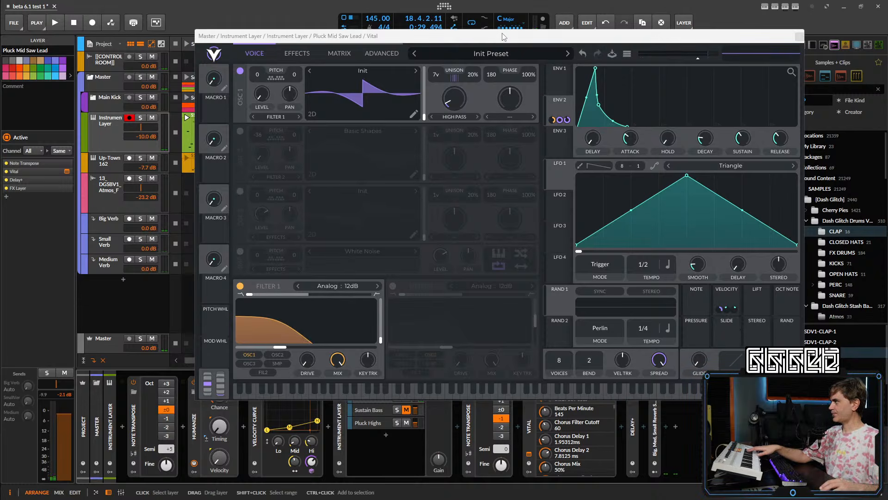
left_click_drag(503, 40, 379, 10)
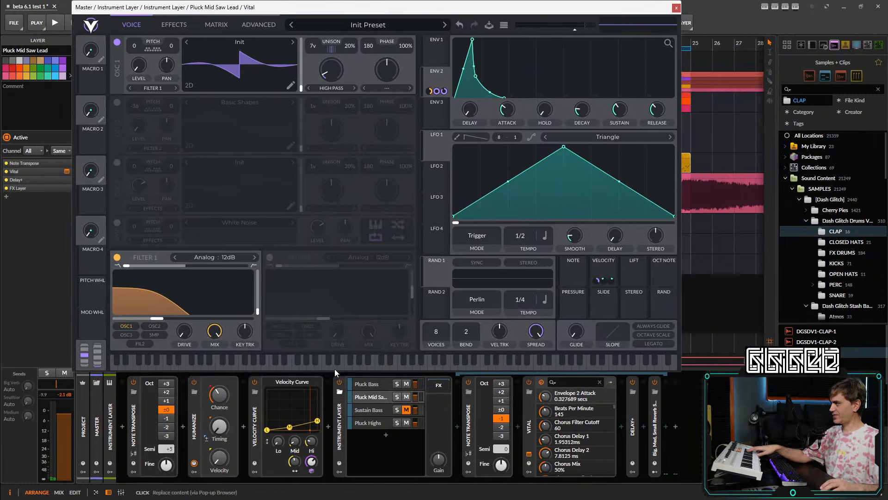
left_click(367, 384)
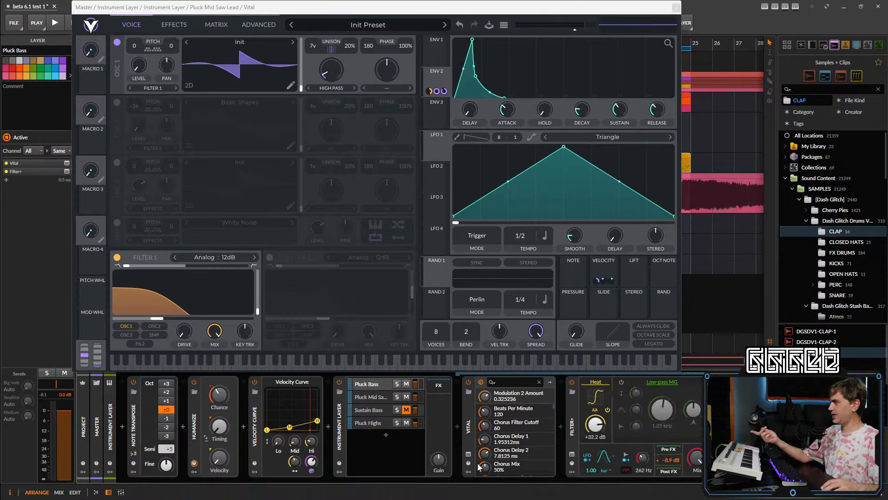
left_click(469, 454)
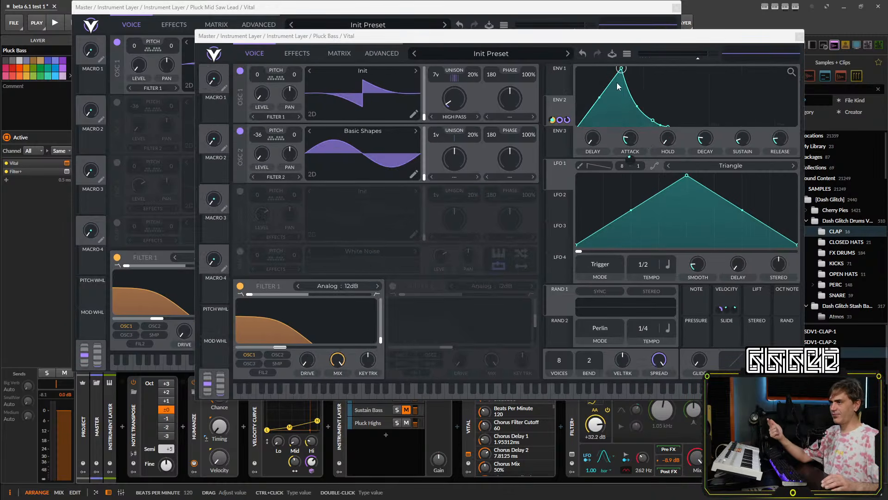
left_click(799, 37)
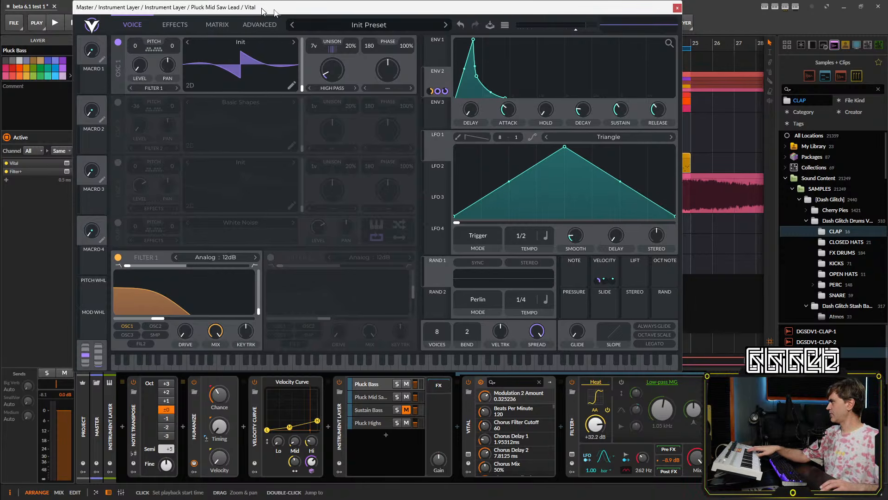
- Select the Instrument Layer track and turn off its Humanize and Velocity Curve devices
left_click_drag(259, 10, 463, 26)
left_click(107, 131)
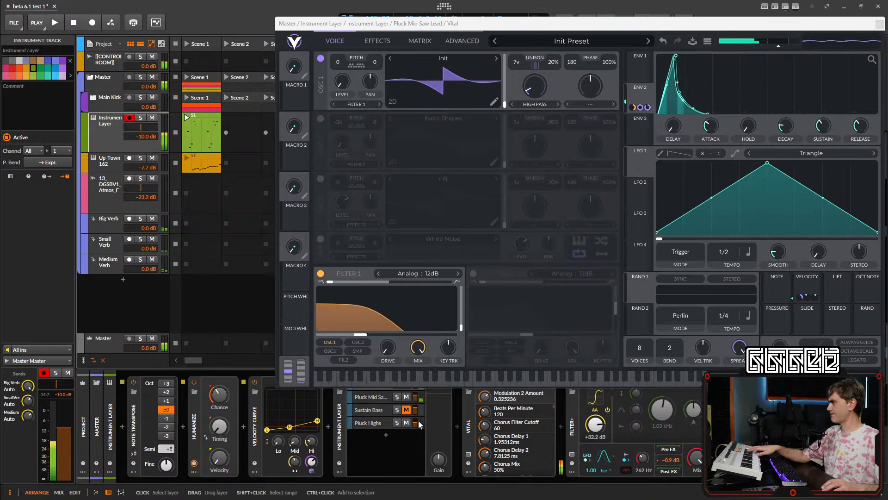
left_click_drag(531, 25, 319, 9)
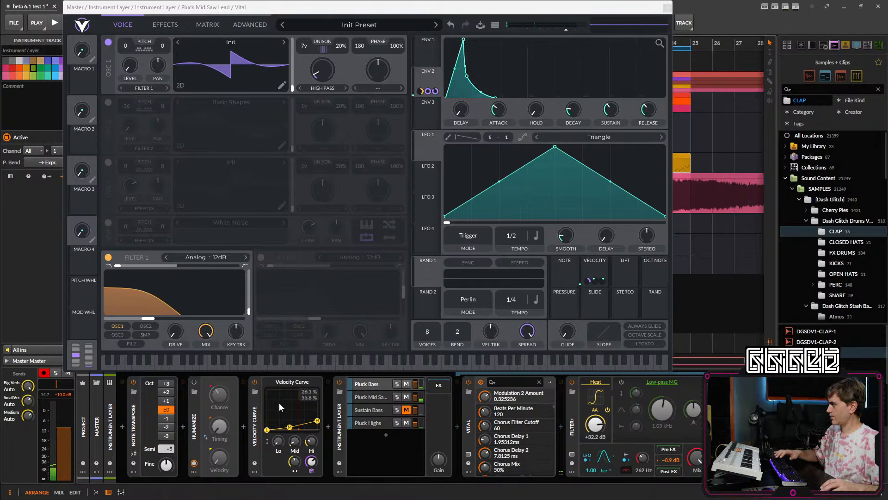
left_click(254, 382)
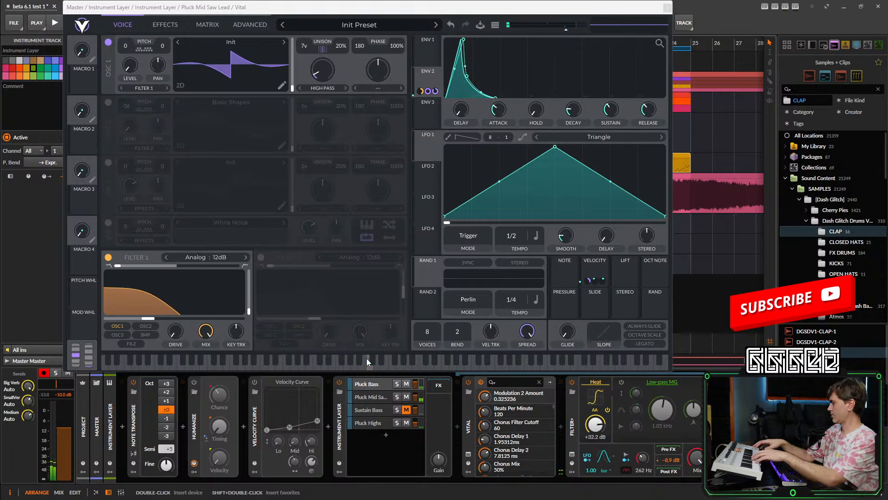
- Look through the Pluck Highs and Pluck Bass layers' device chains and close the Pluck Mid Saw Lead's Vital window
left_click(365, 423)
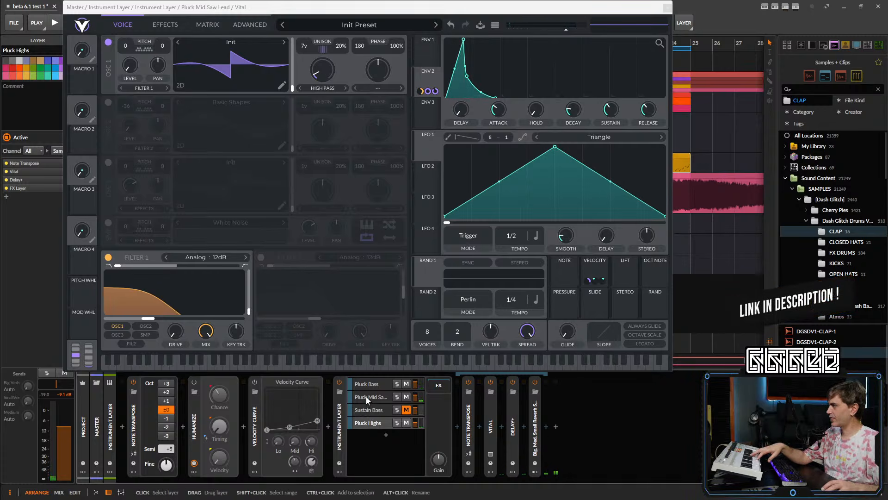
left_click(373, 384)
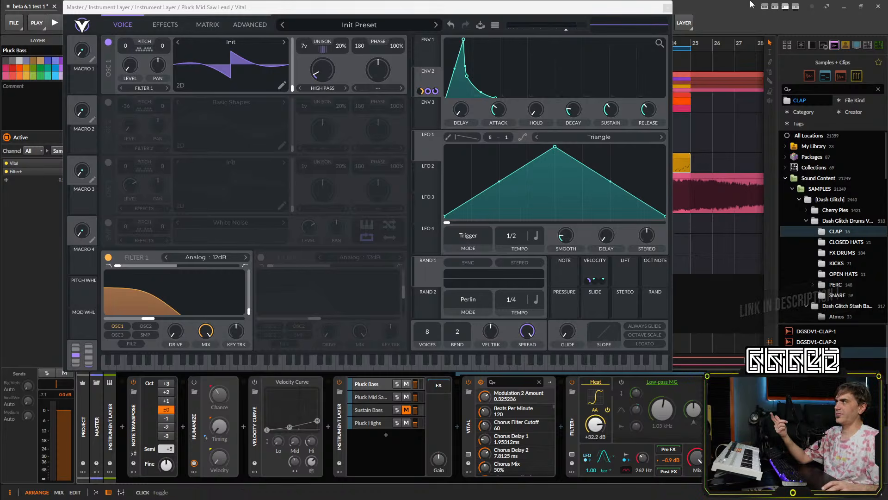
left_click(668, 8)
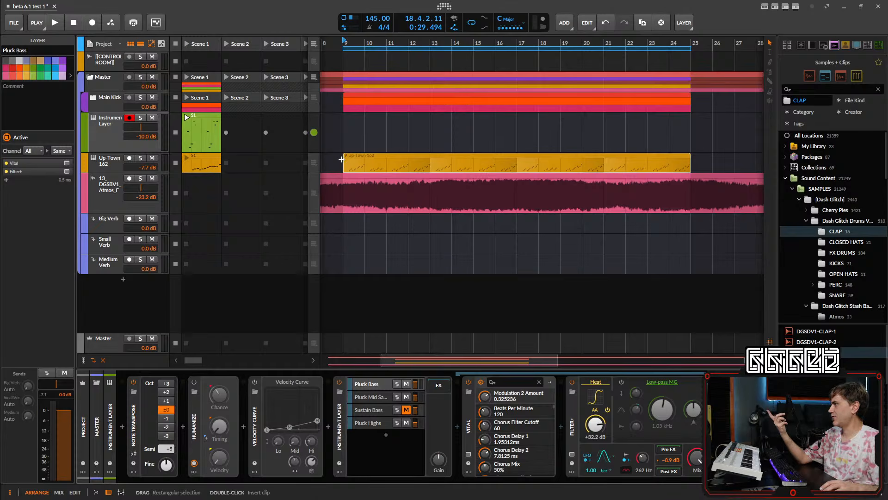
- View the S1 clip's notes, return to the device chain, and re-enable Humanize and Velocity Curve
double_click(198, 128)
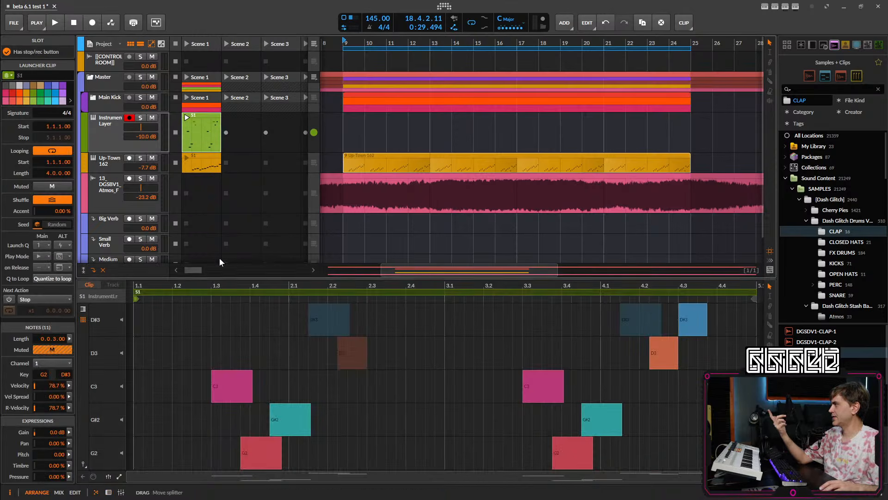
left_click(108, 492)
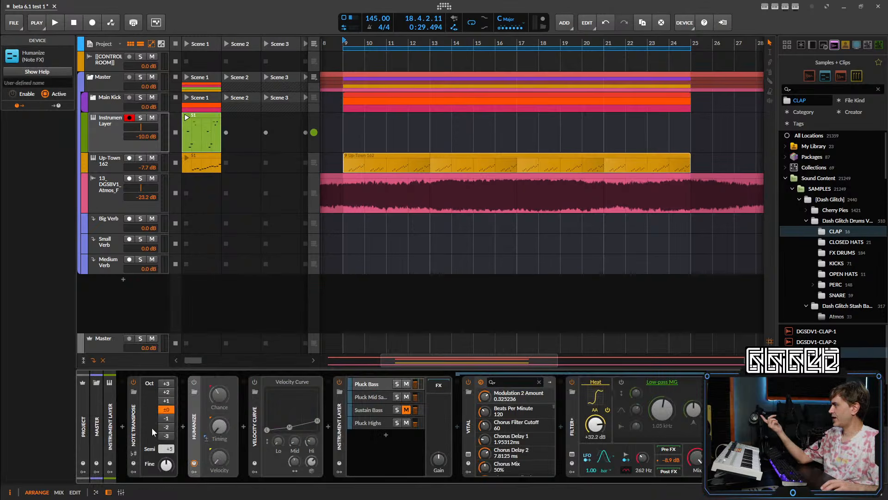
left_click_drag(212, 385, 225, 400)
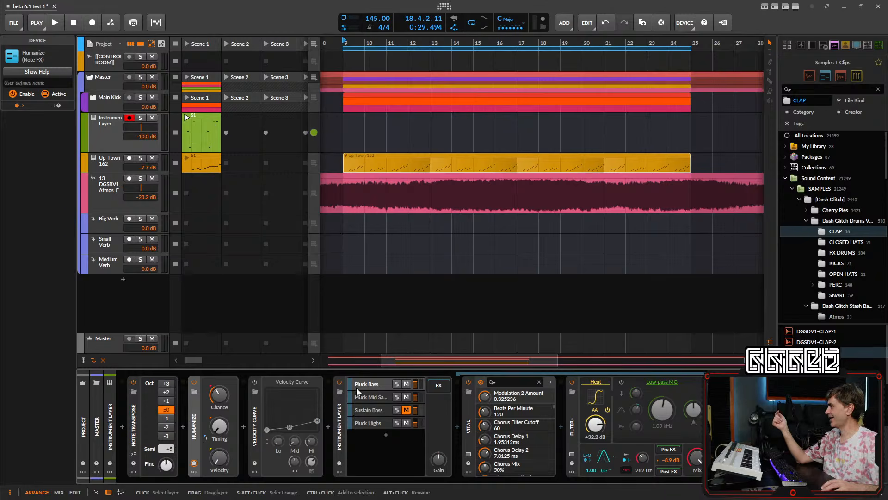
left_click(254, 411)
left_click(254, 382)
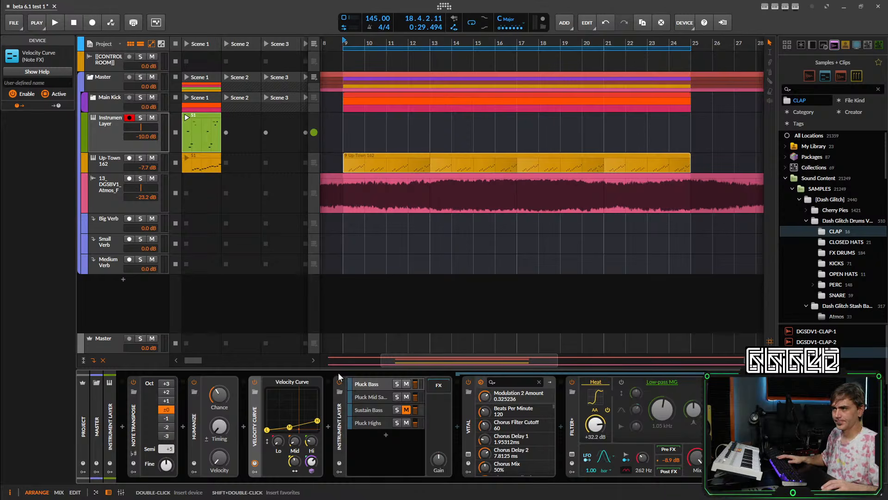
- Play the arrangement with the Instrument Layer's S1 clip running, briefly soloing the track to hear it alone
key("space")
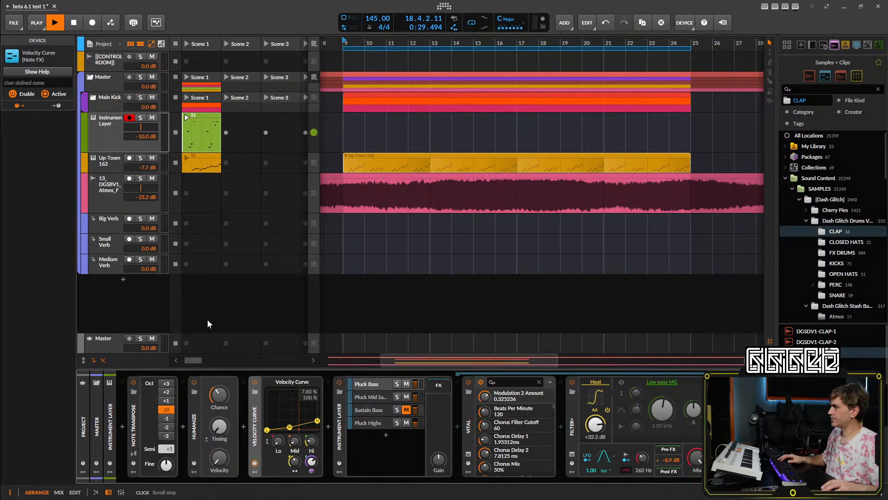
left_click(186, 119)
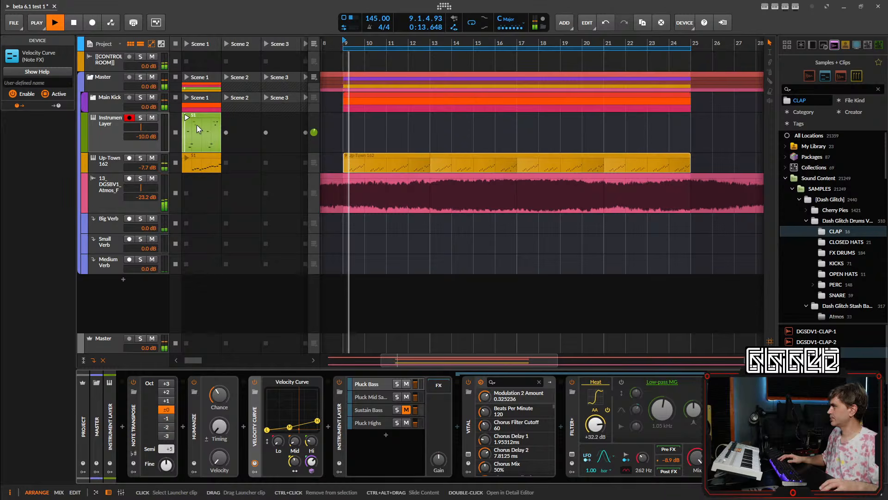
left_click(140, 117)
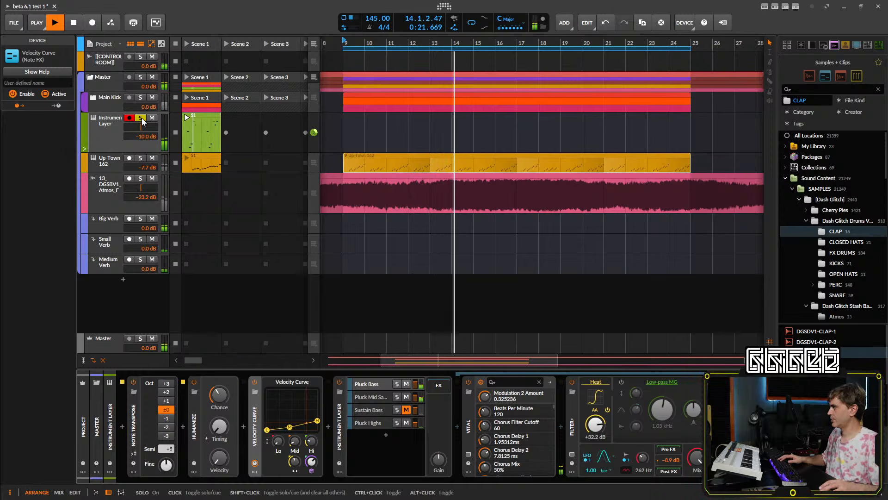
left_click(141, 117)
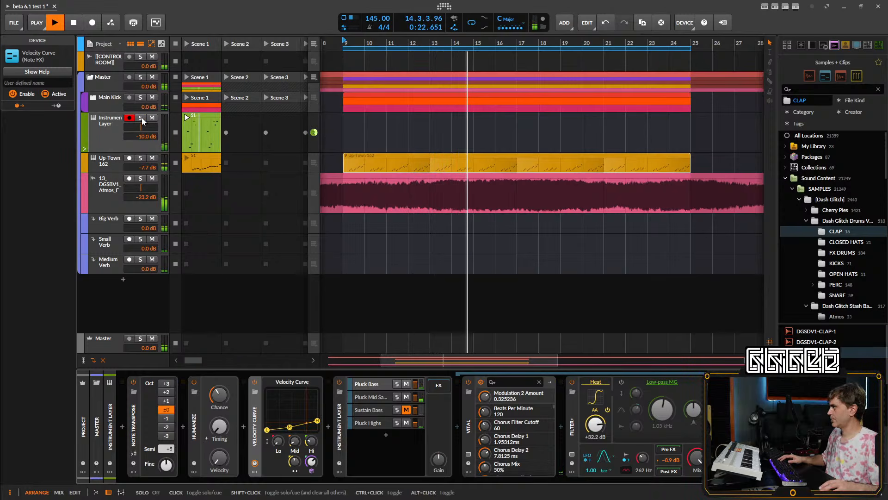
- Lower the Pluck Bass layer's volume to -1.7 dB, select the S1 clip and stop playback
left_click(366, 384)
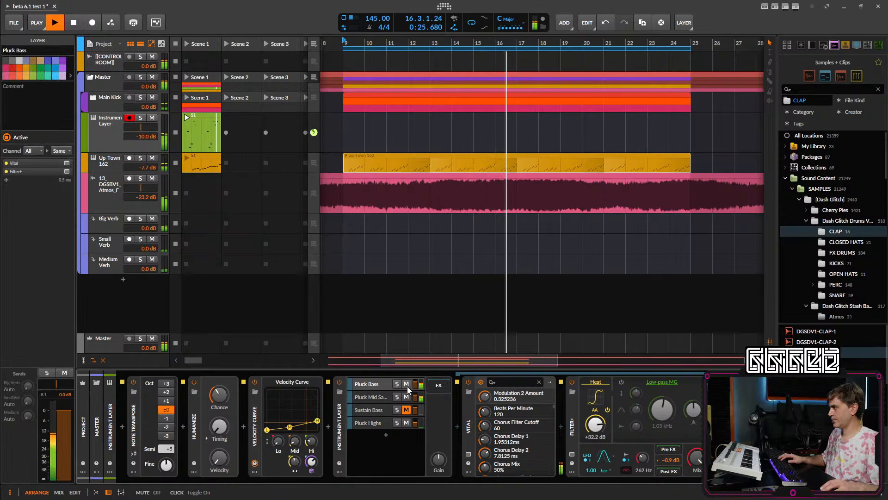
left_click_drag(56, 422, 56, 426)
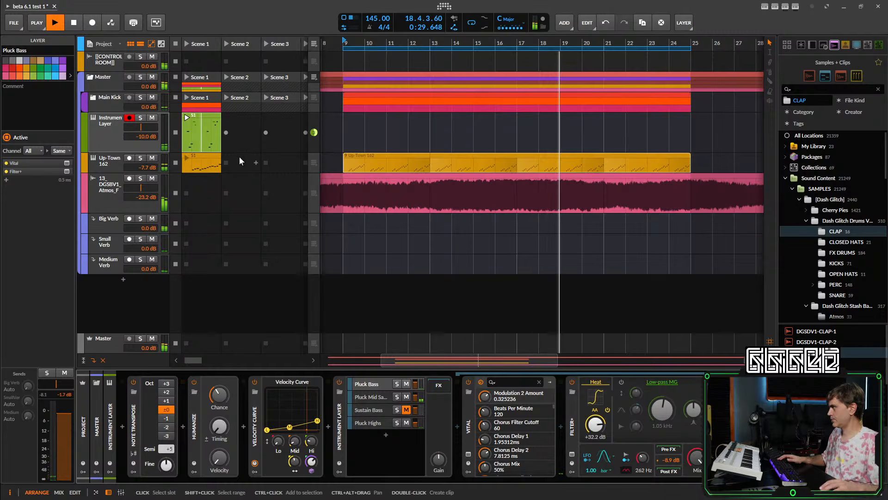
left_click(203, 135)
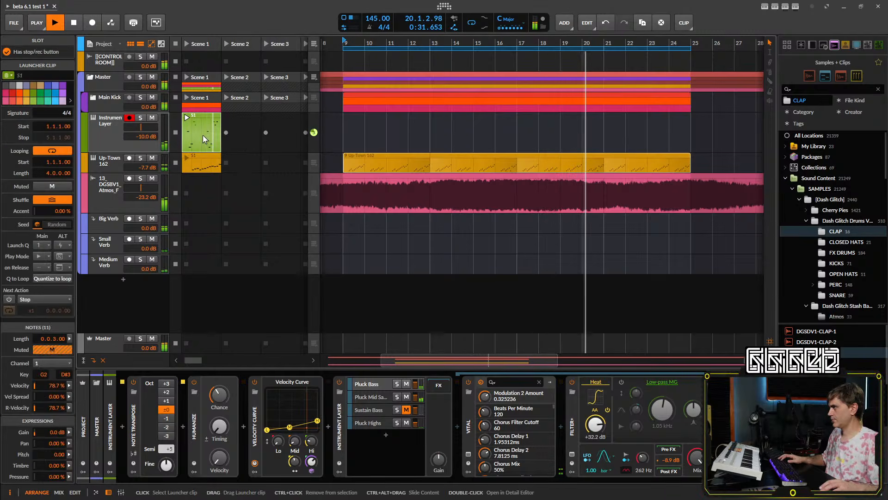
key("space")
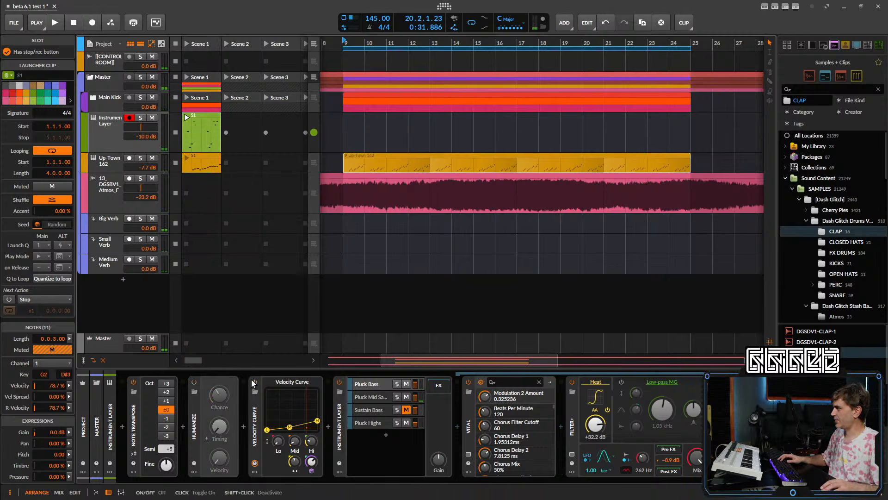
- Open the S1 clip in an enlarged note editor and unfold it to show the full piano keyboard across all four bars
double_click(197, 142)
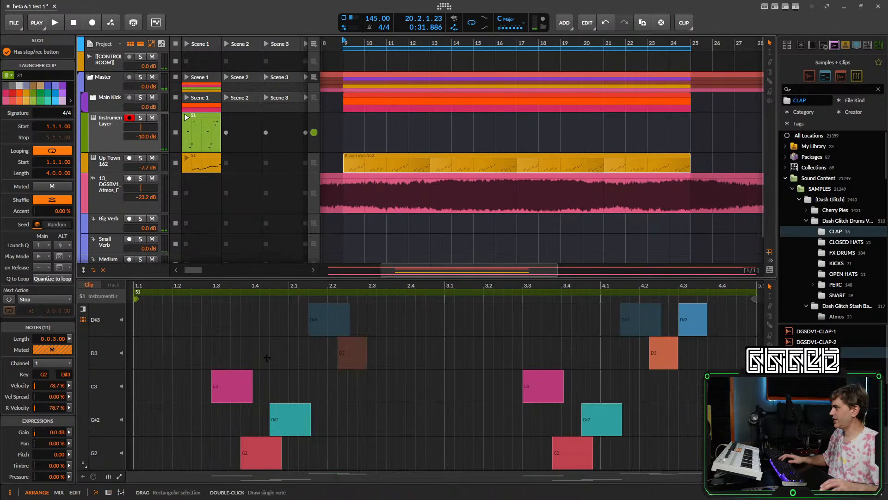
left_click_drag(361, 278, 363, 180)
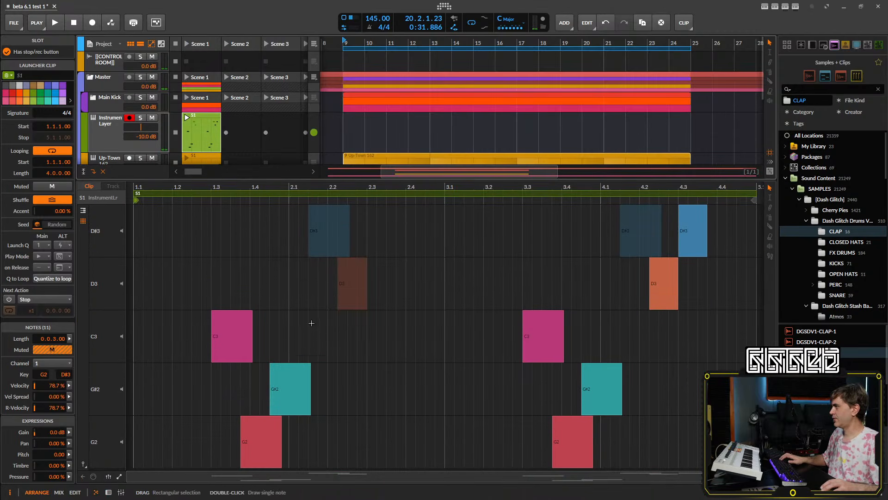
left_click(83, 210)
left_click(291, 345)
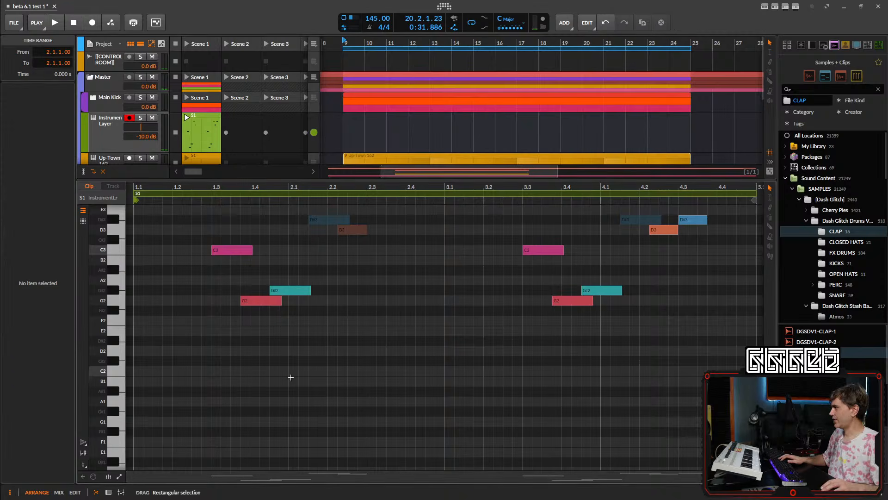
scroll(342, 380, "up", 3)
left_click(350, 387)
scroll(387, 386, "up", 1)
scroll(387, 386, "down", 3)
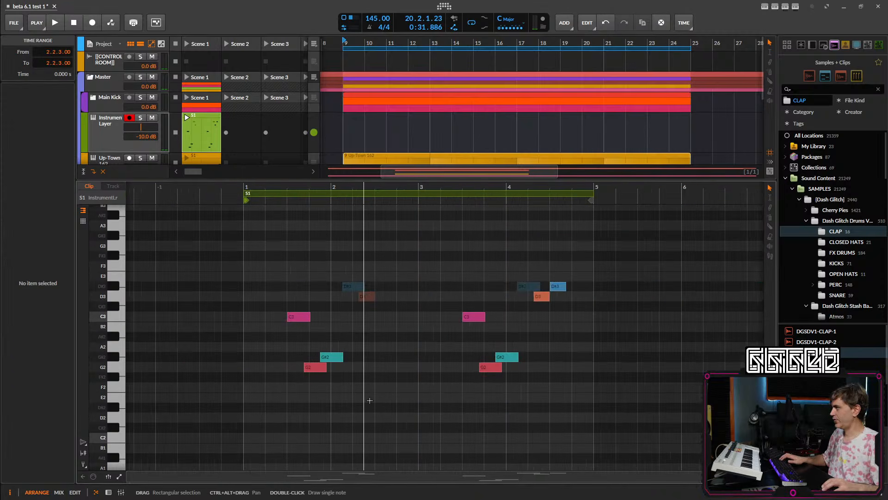
scroll(358, 407, "up", 1)
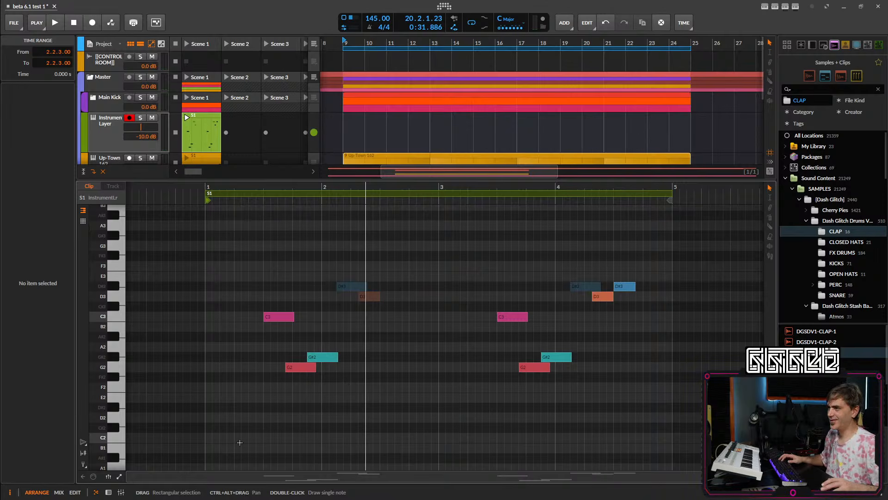
left_click(298, 405)
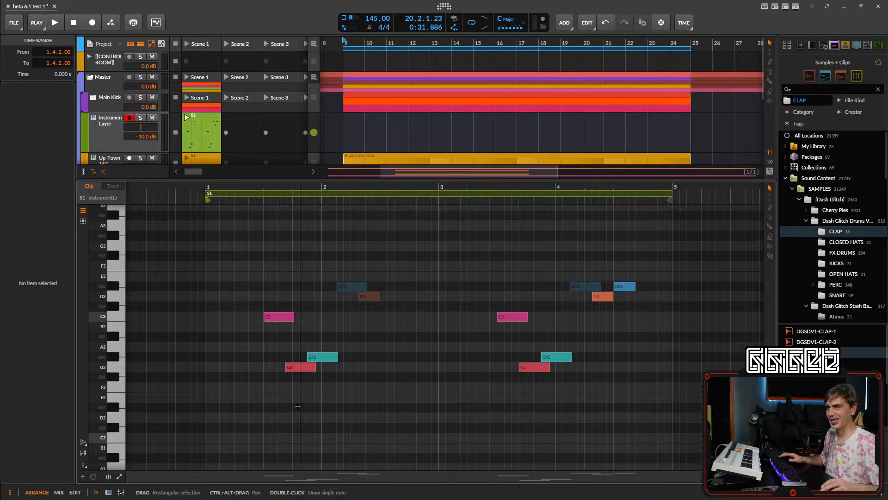
- Place the S1 clip's edit cursor at 2.1.4.00 and briefly play the arrangement to hear its notes
left_click(344, 375)
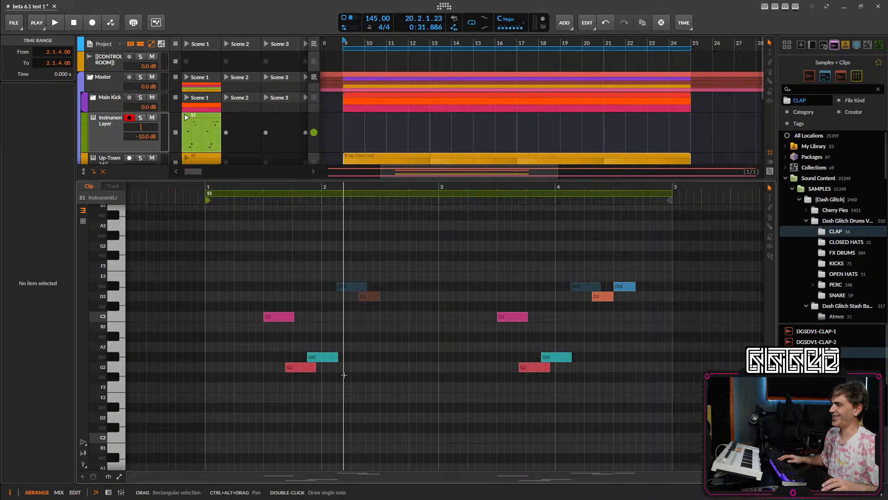
key("space")
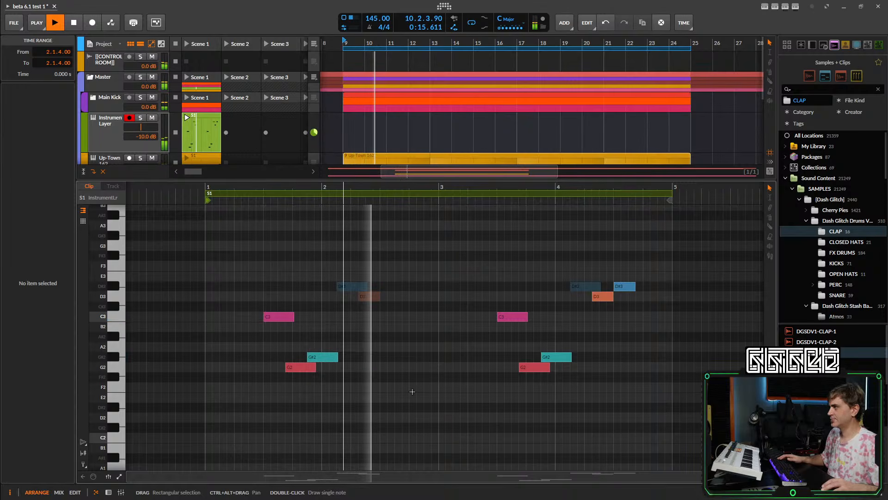
key("space")
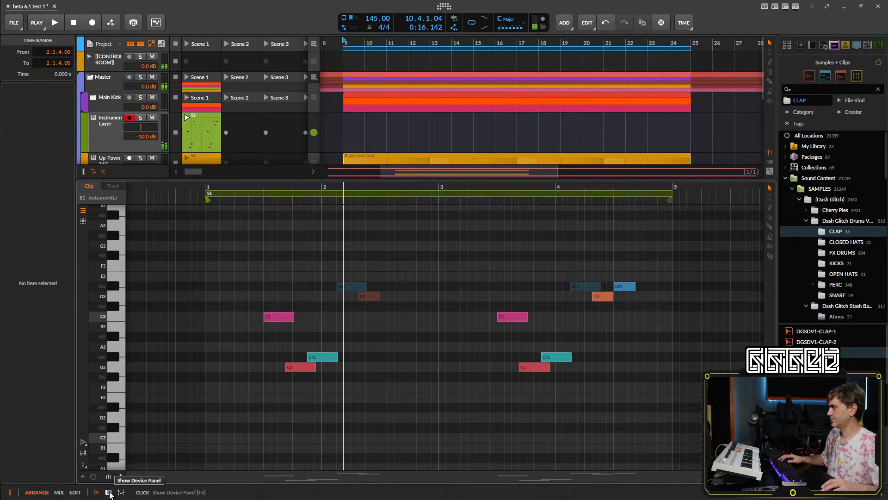
- Return to the device chain and mute the Pluck Highs and Pluck Mid layers during playback
left_click(109, 493)
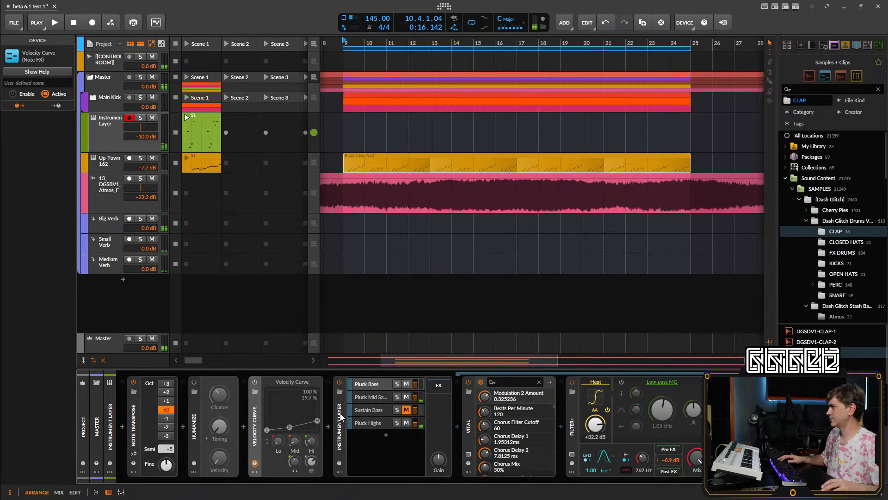
left_click(405, 424)
key("space")
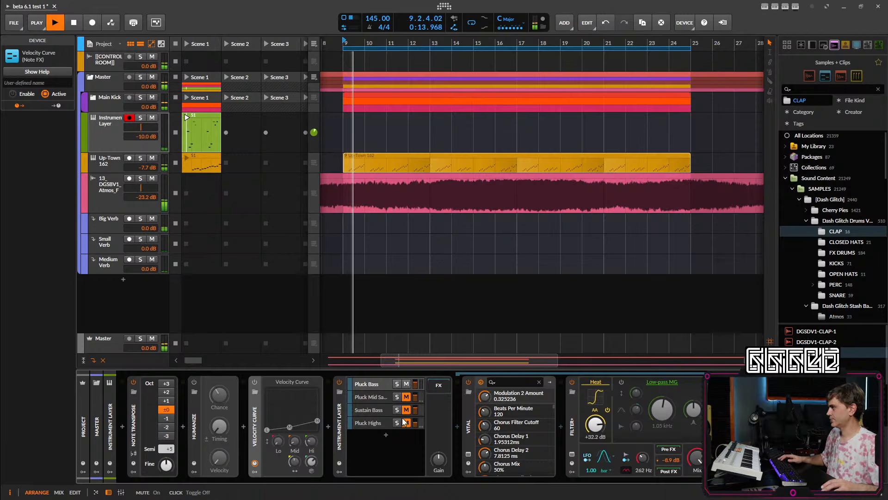
left_click(406, 396)
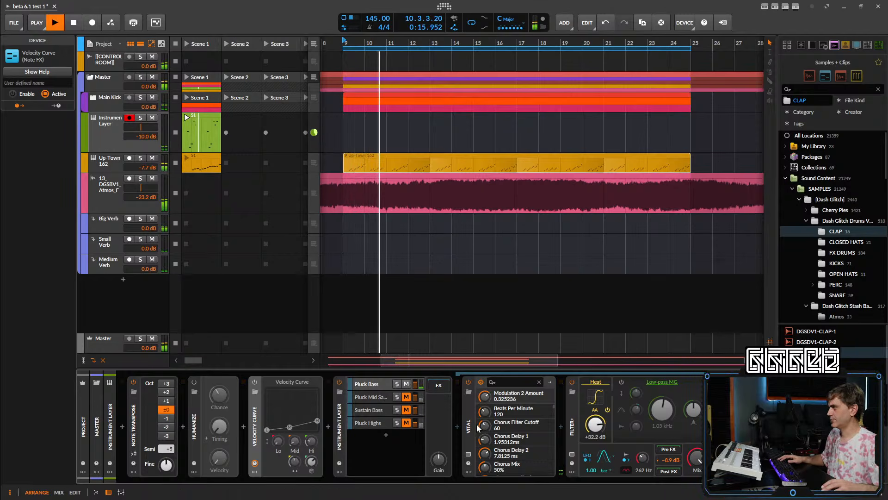
- Check the Instrument Layer track's sends and the Pluck Bass layer's settings, and restart playback to hear the bass
left_click(104, 134)
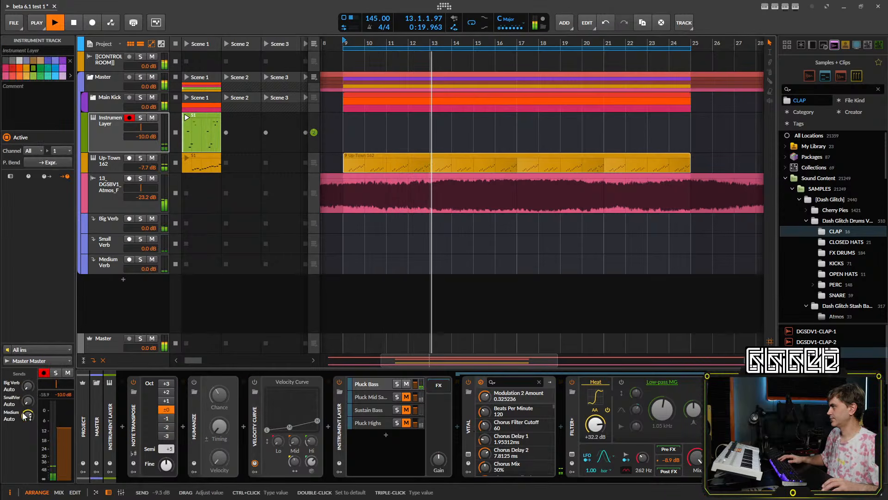
left_click(369, 384)
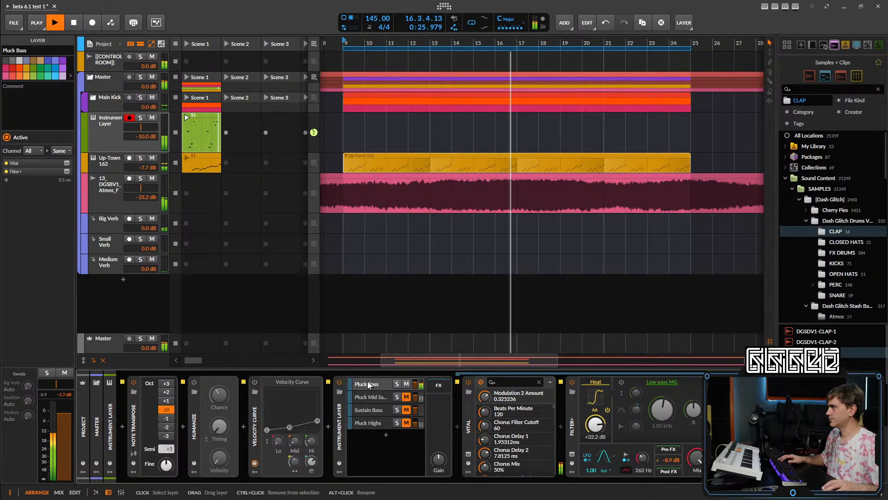
key("space")
key("space")
- In the S1 clip, stop playback and shift the last three D#3 and D3 notes later, starting at 4.1.4.00
double_click(201, 140)
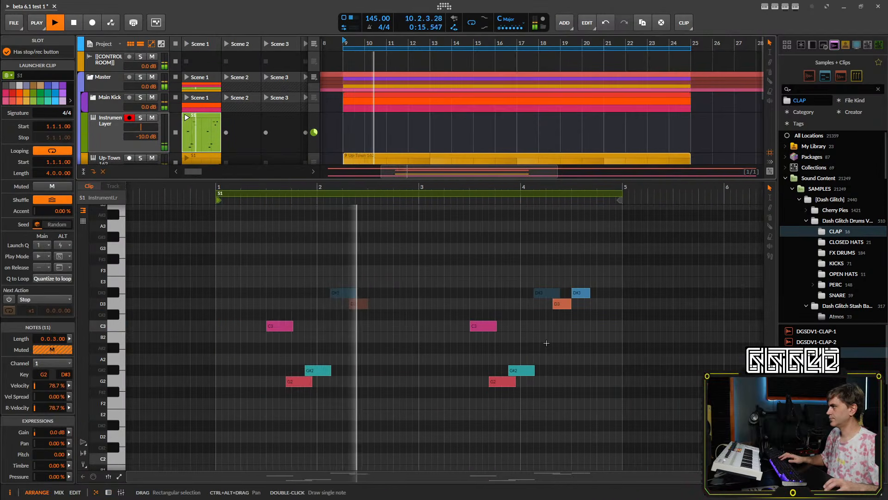
scroll(577, 365, "up", 3)
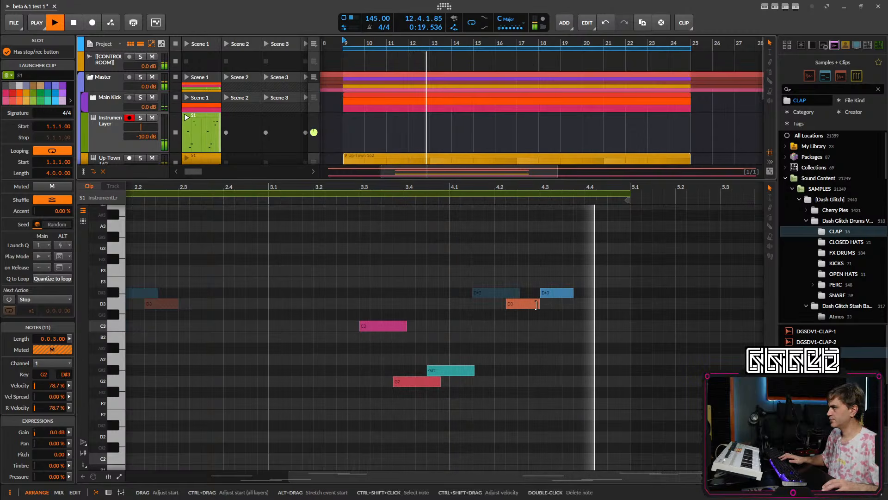
key("space")
left_click_drag(581, 254, 464, 328)
key("Right")
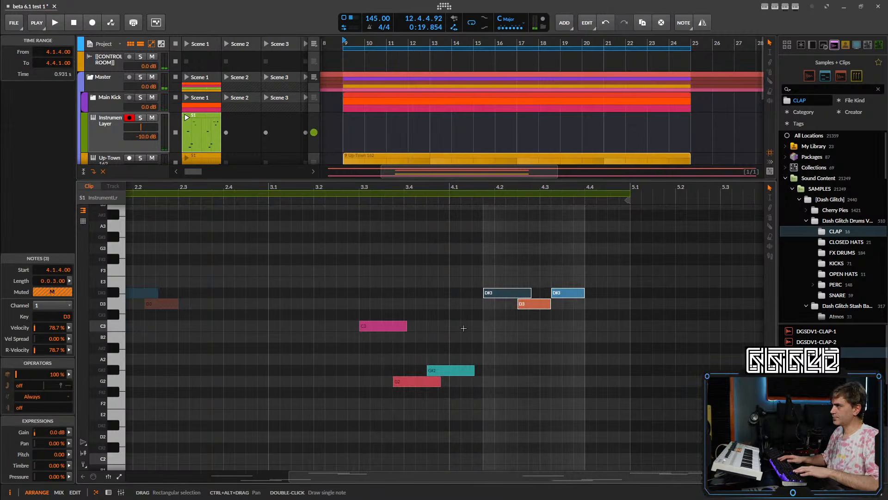
- Play the arrangement with the S1 clip open to judge the shifted ending notes, setting the edit cursor at 4.3.3.00
key("space")
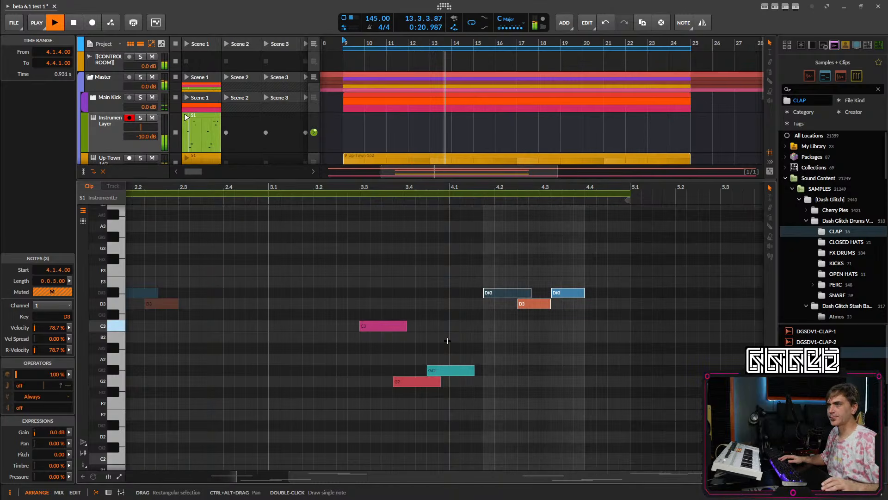
scroll(469, 306, "down", 2)
left_click(451, 280)
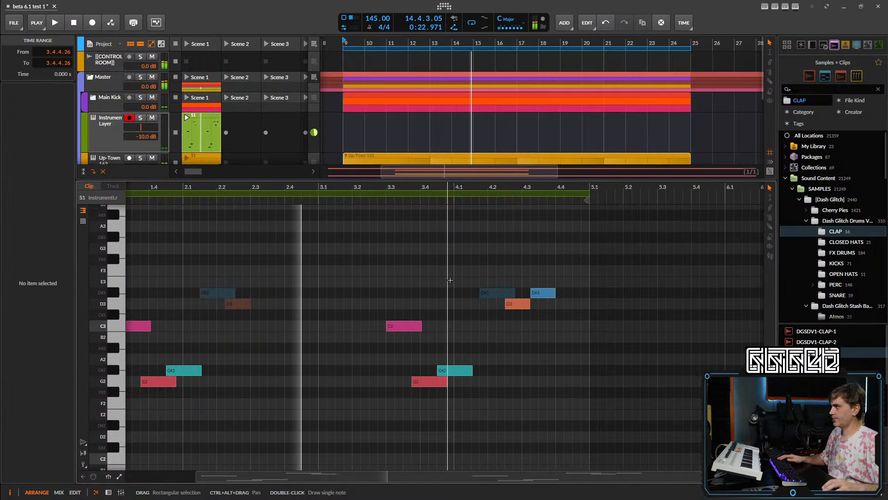
key("space")
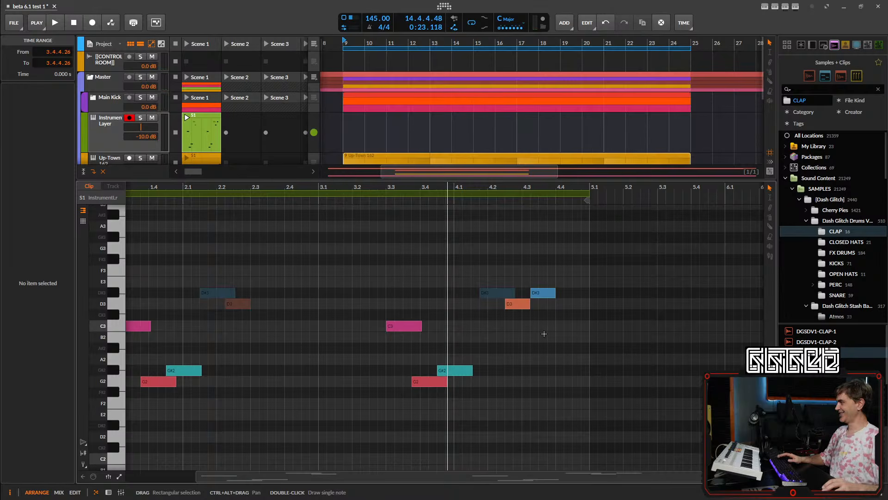
left_click(544, 334)
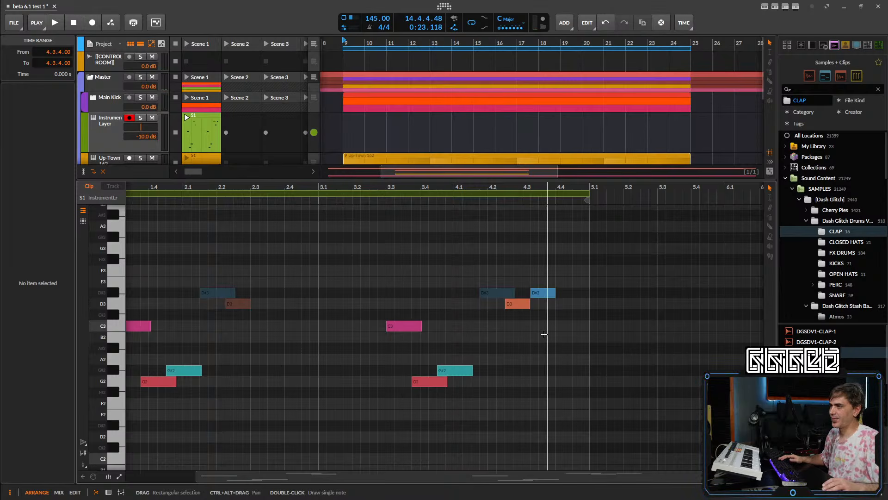
left_click(539, 331)
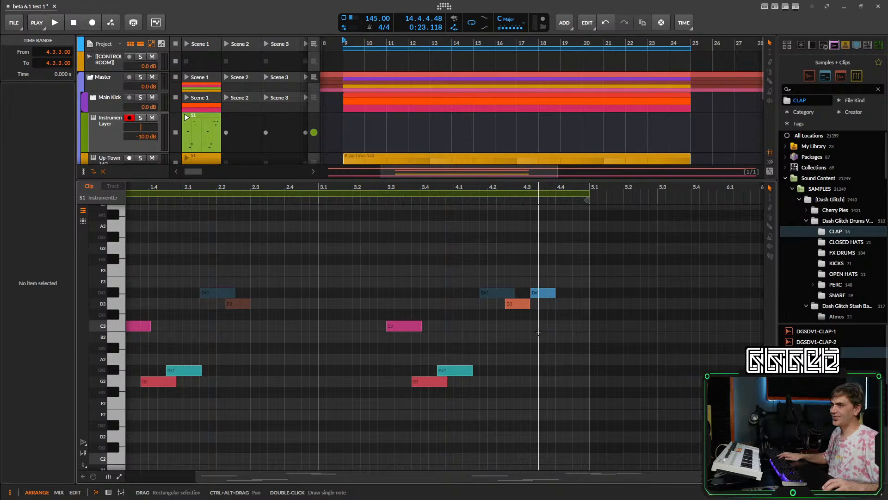
key("space")
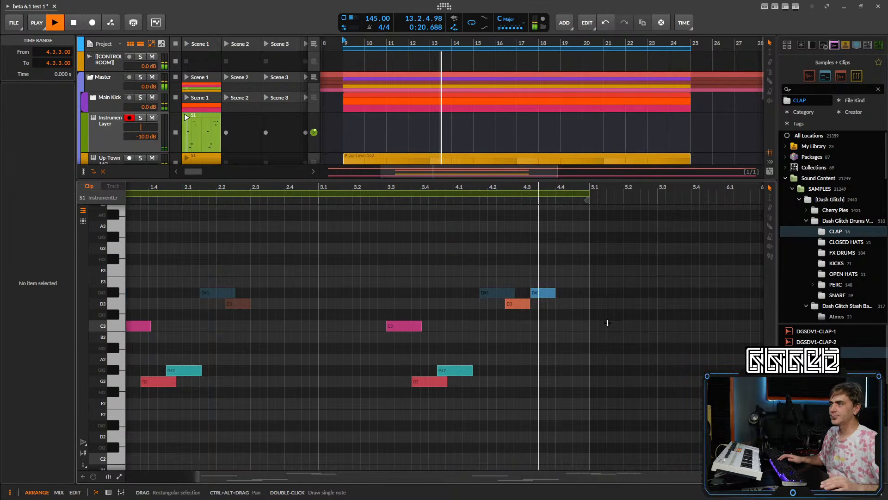
scroll(518, 347, "down", 3)
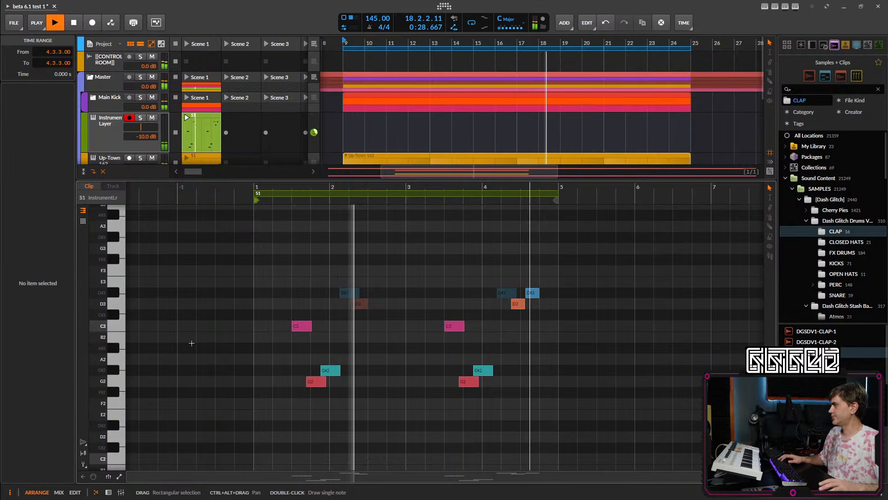
- Select the Pluck Mid layer in the device chain, and reopen the S1 clip with its note velocities displayed
left_click(107, 492)
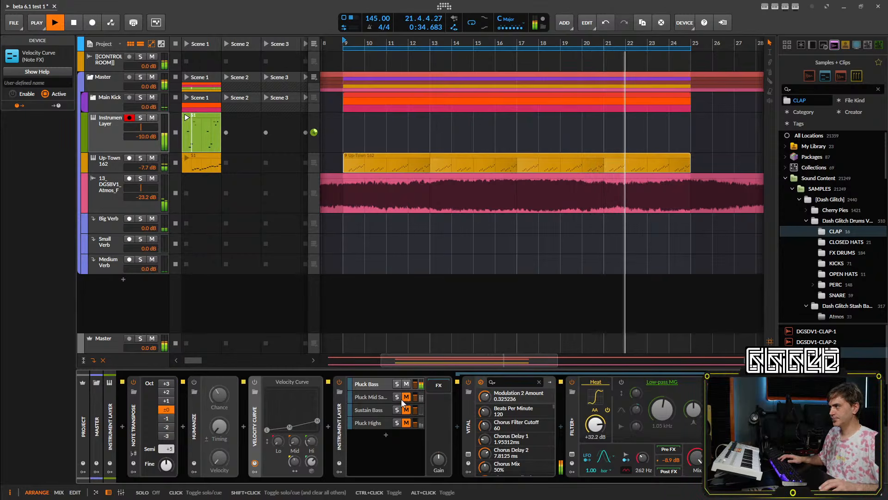
left_click(368, 394)
double_click(204, 148)
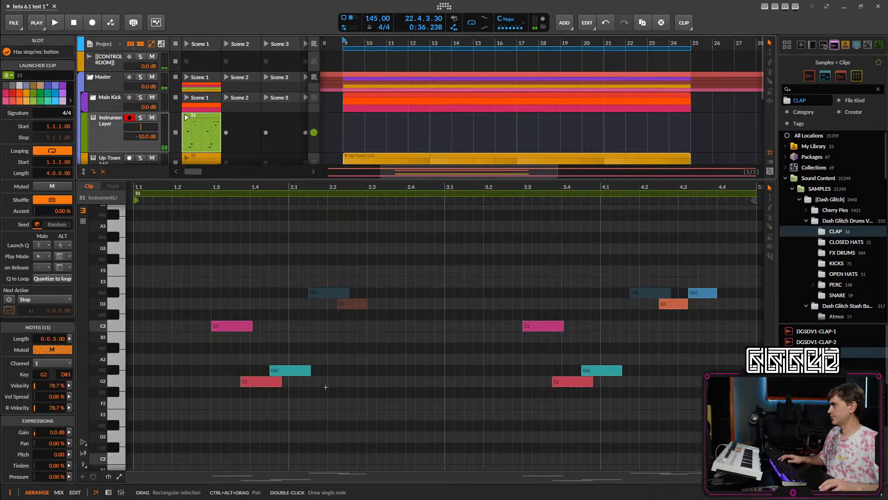
left_click(108, 477)
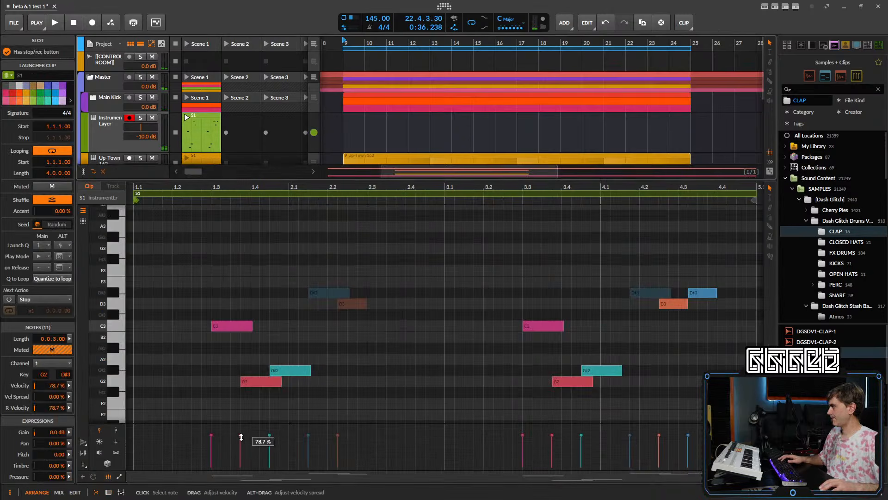
- Lower the first phrase's G2 note velocity, set G#2 to 12.8% and C3 to 60.1%, and audition the changes
left_click_drag(241, 437, 273, 464)
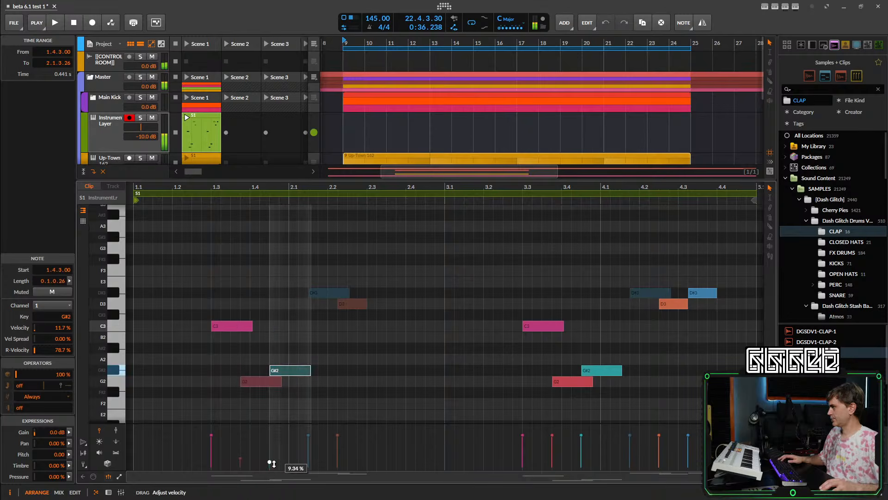
key("space")
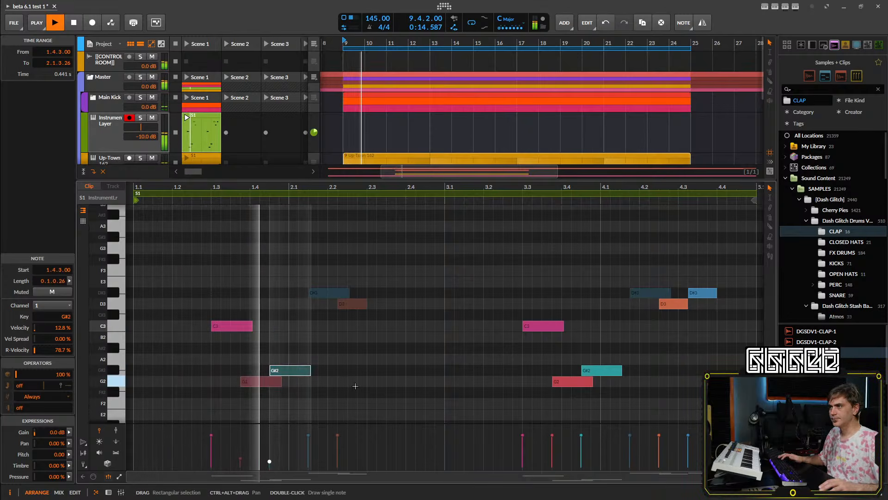
key("space")
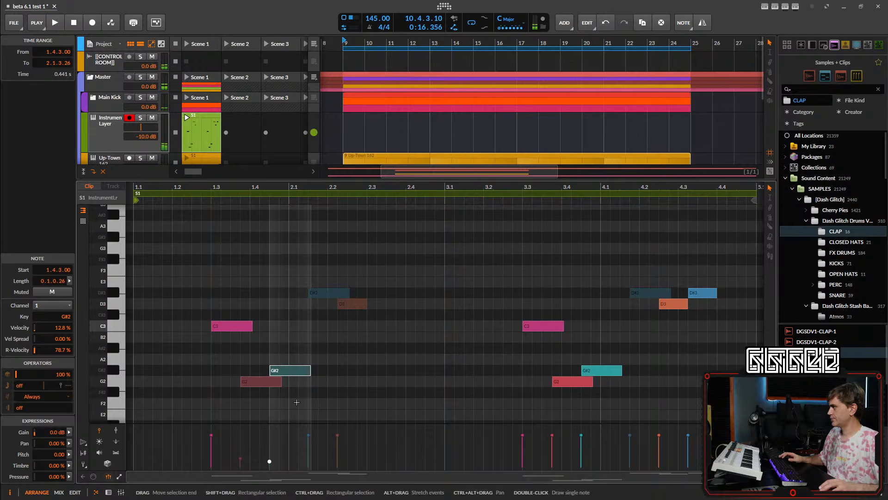
left_click_drag(210, 436, 210, 443)
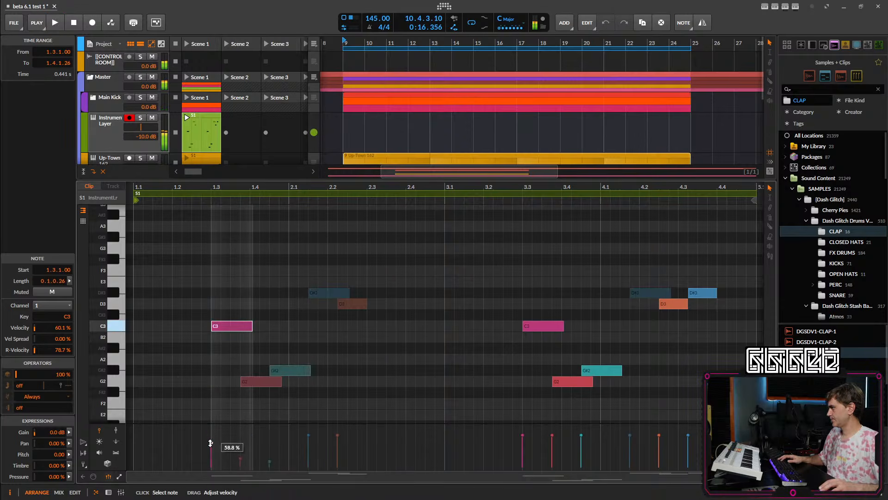
key("space")
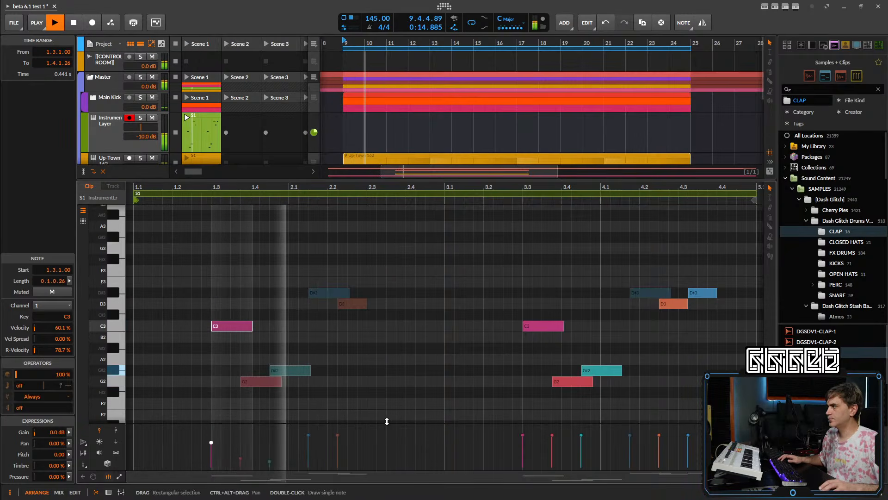
key("space")
- Set the first phrase's G#2 velocity to 94.1% and its C3 velocity to 0%, and audition the result
left_click_drag(269, 462, 270, 428)
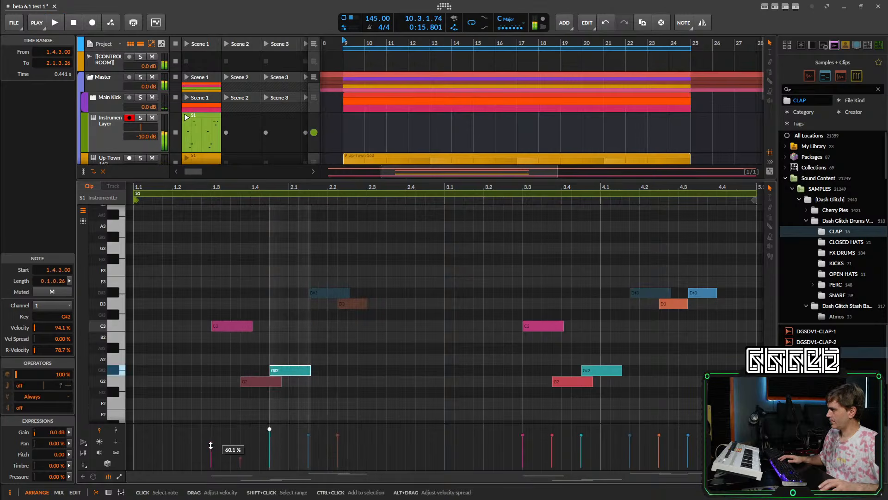
left_click_drag(210, 445, 207, 467)
key("space")
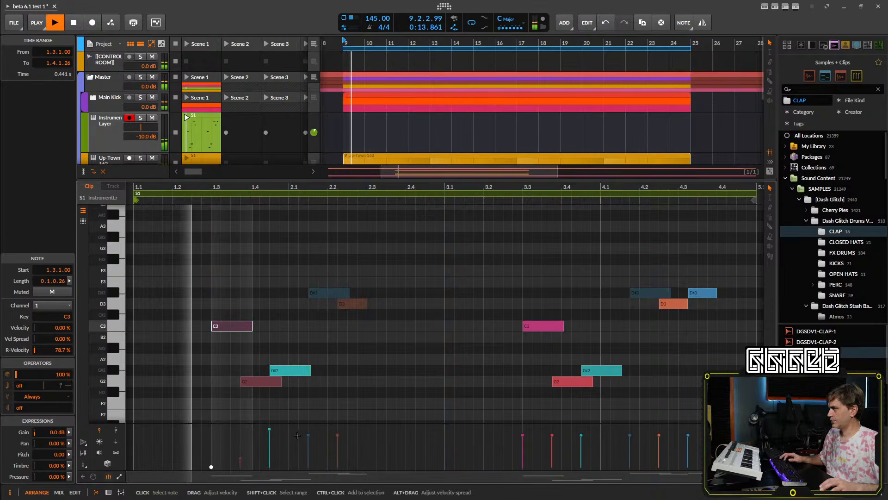
key("space")
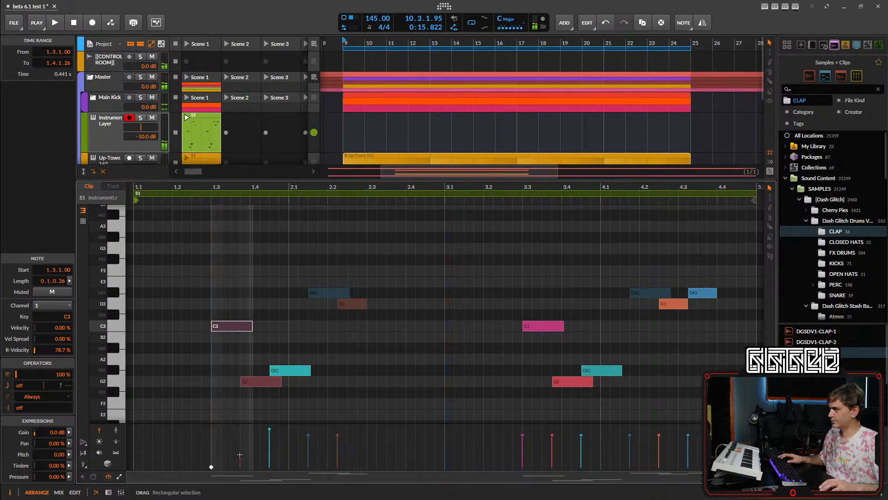
- Raise the first phrase's G2 velocity and drop its G#2 velocity to 0%, playing it back to compare the accents
left_click_drag(240, 459, 269, 467)
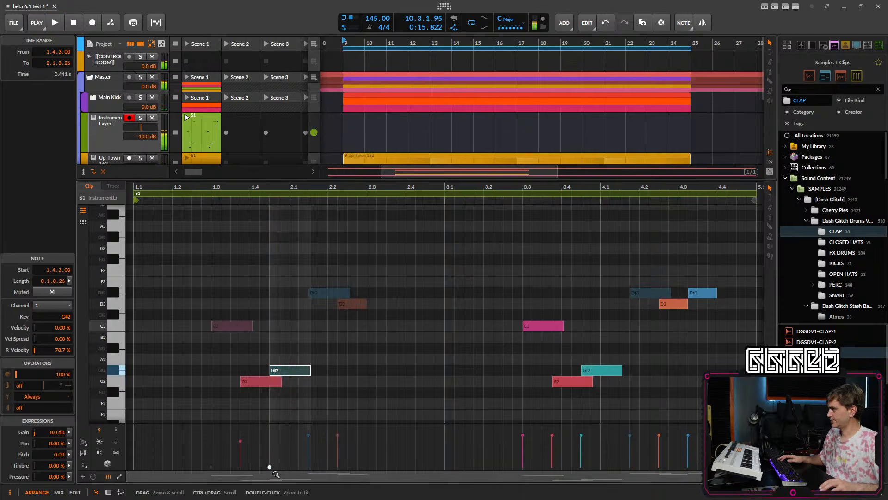
key("space")
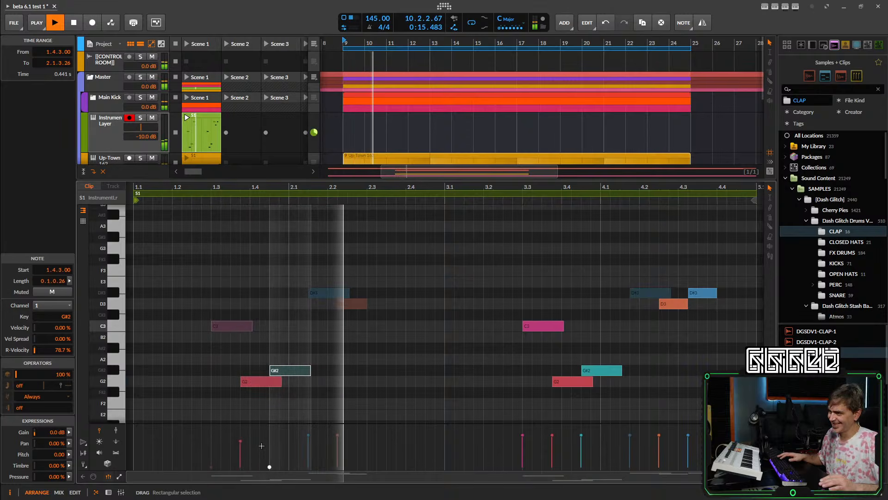
key("space")
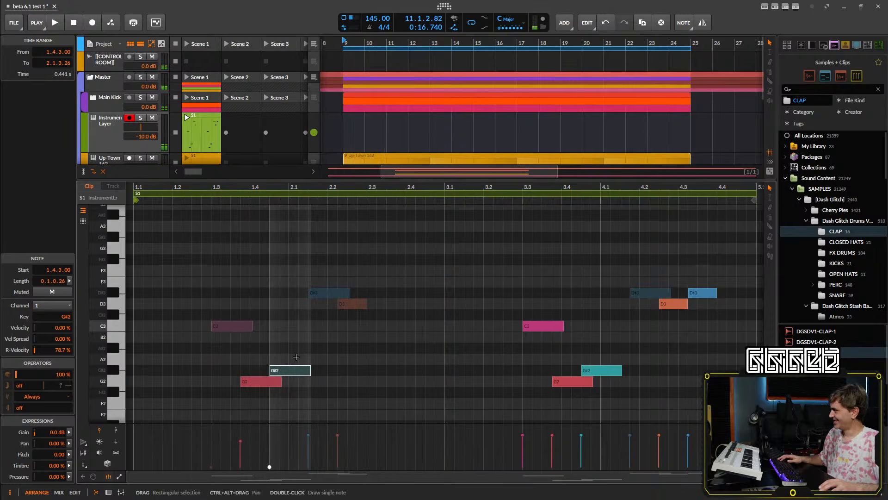
key("space")
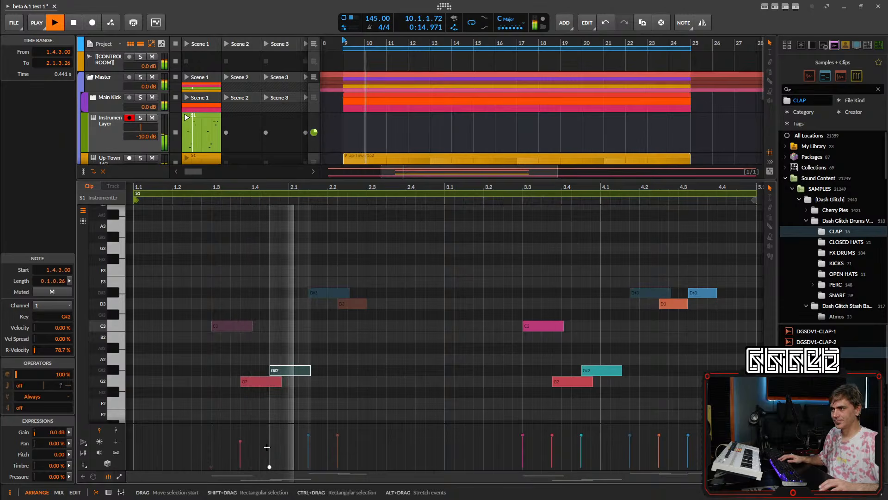
key("space")
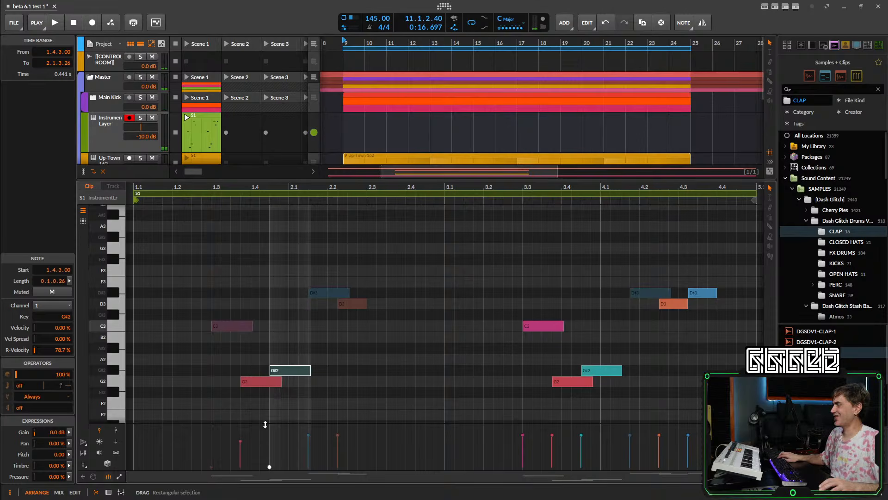
- Select the first phrase's C3, G2 and G#2 notes and raise their velocities together
left_click_drag(194, 435, 267, 446)
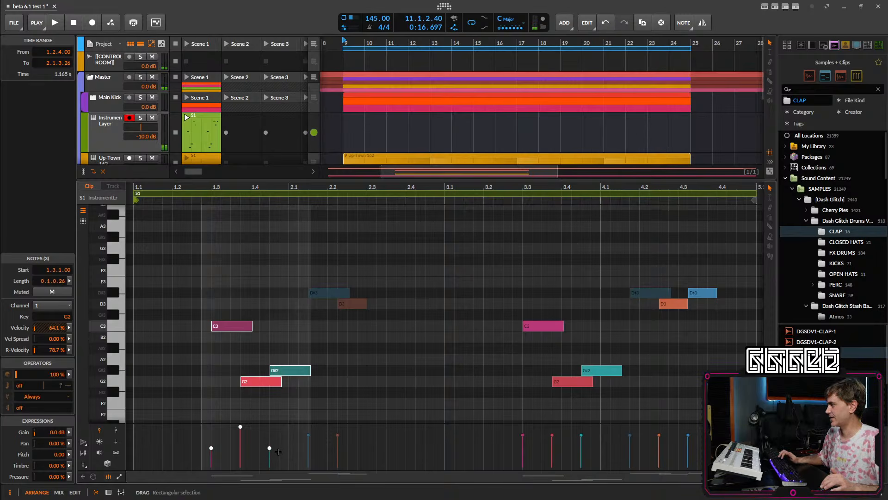
- Lower the first phrase's G2 velocity slightly in the Instrument Layer clip and audition the result
left_click_drag(245, 432, 237, 436)
left_click(269, 437)
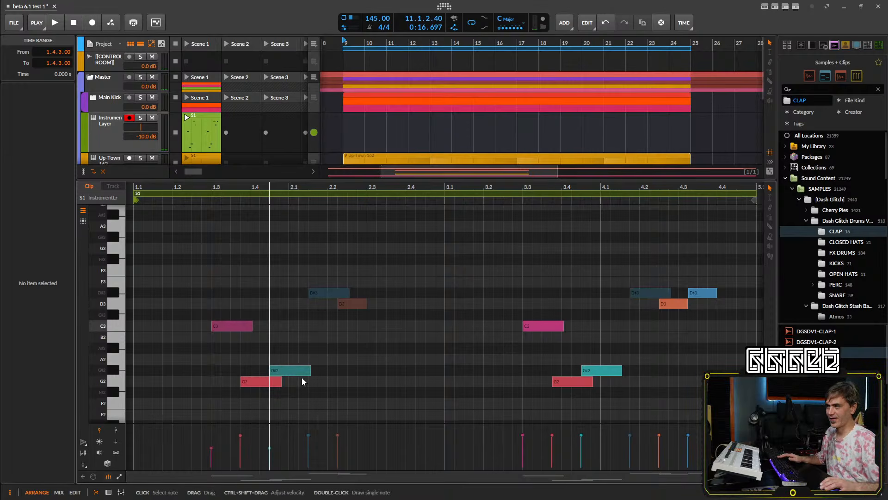
left_click_drag(303, 310, 219, 389)
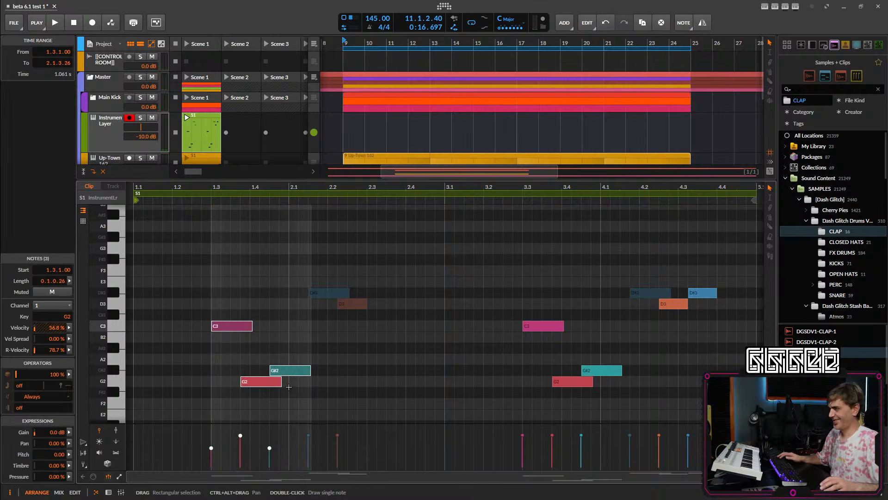
left_click(290, 418)
key("space")
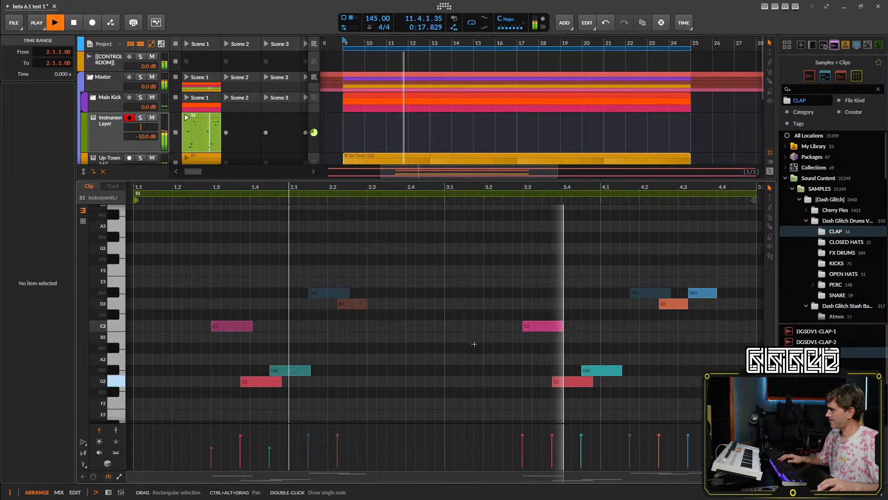
key("space")
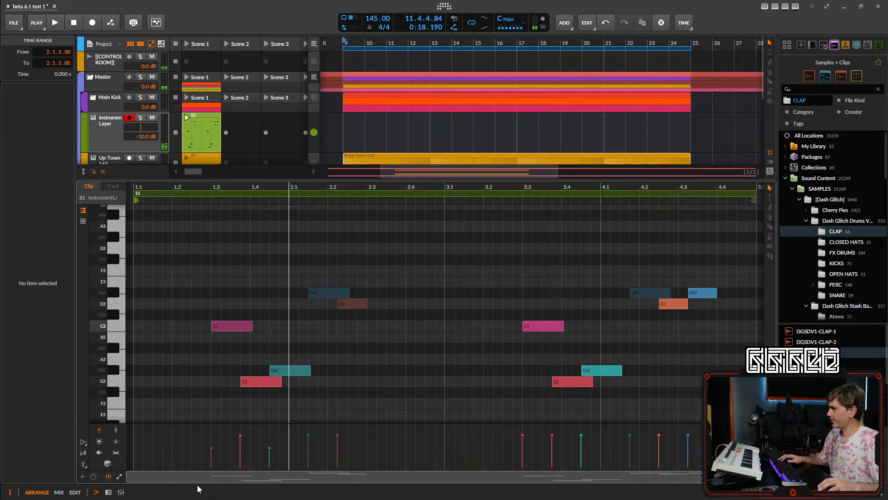
- Move the Pluck Bass layer out of the Instrument Layer device onto its own new track below Medium Verb
left_click(108, 492)
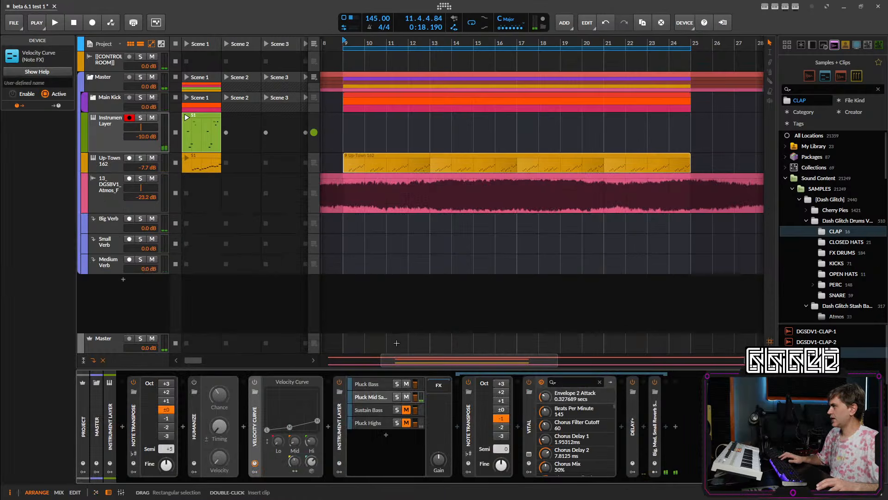
left_click(373, 384)
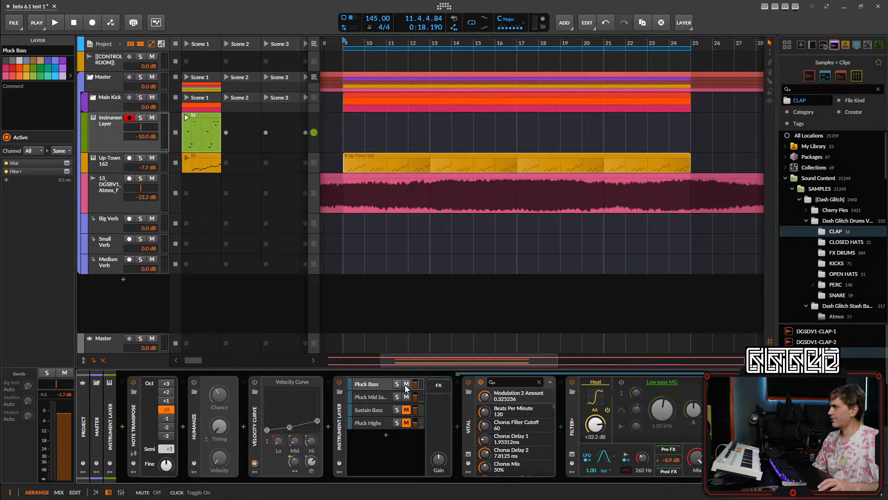
left_click_drag(373, 385, 107, 290)
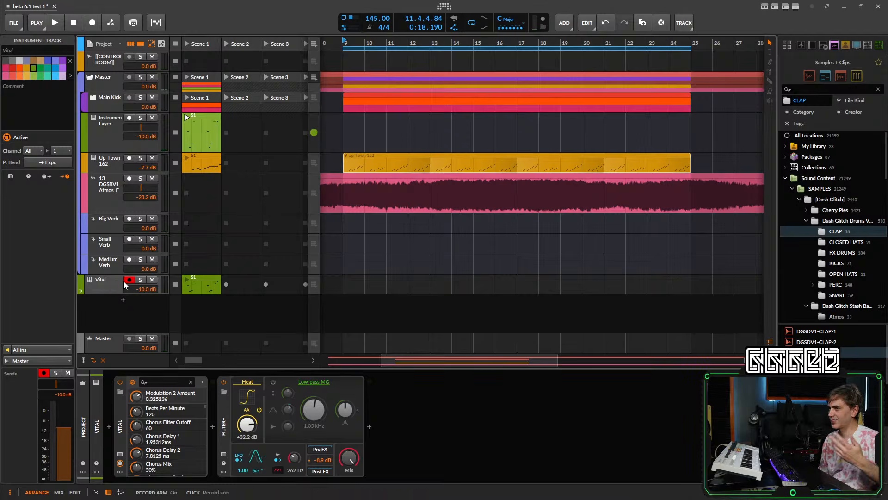
- Copy the Note Transpose device from the Instrument Layer track to the new Vital track, ahead of the Vital synth
left_click(101, 146)
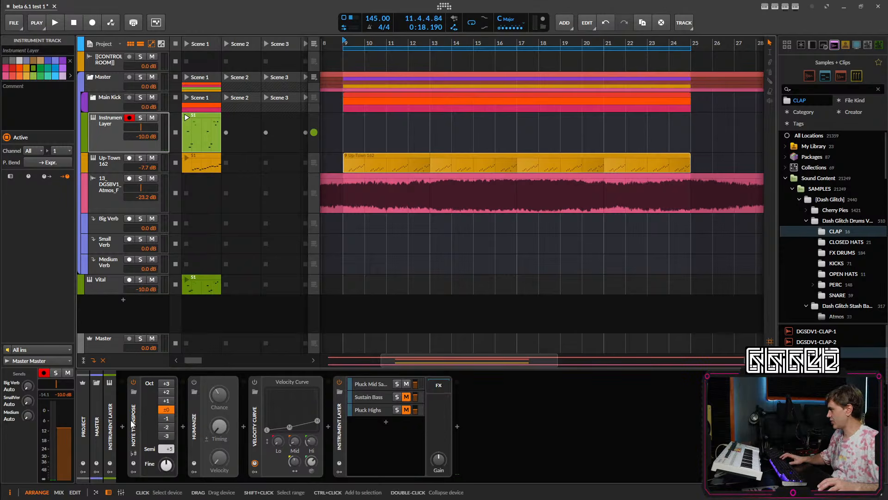
left_click(134, 441)
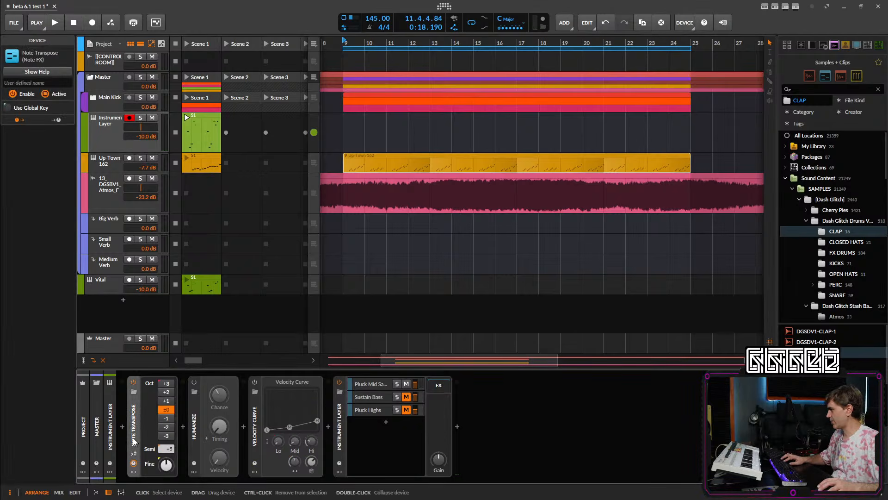
left_click(109, 136)
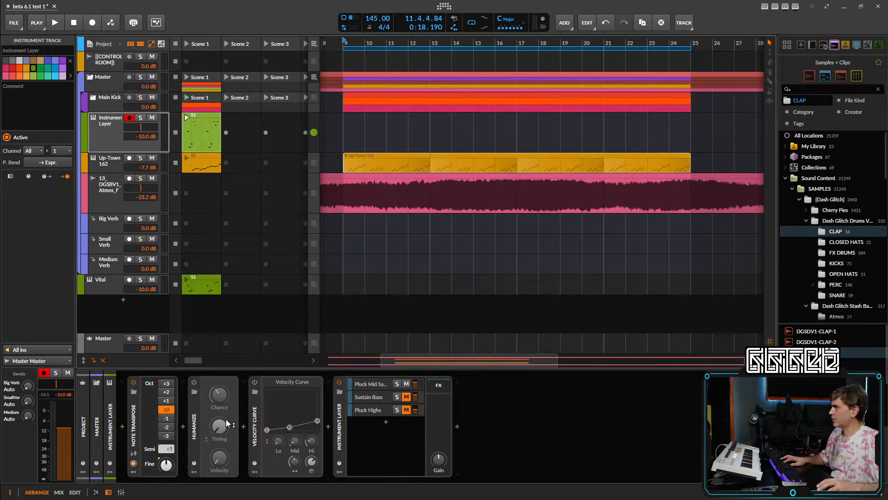
left_click(105, 285)
key("ctrl+v")
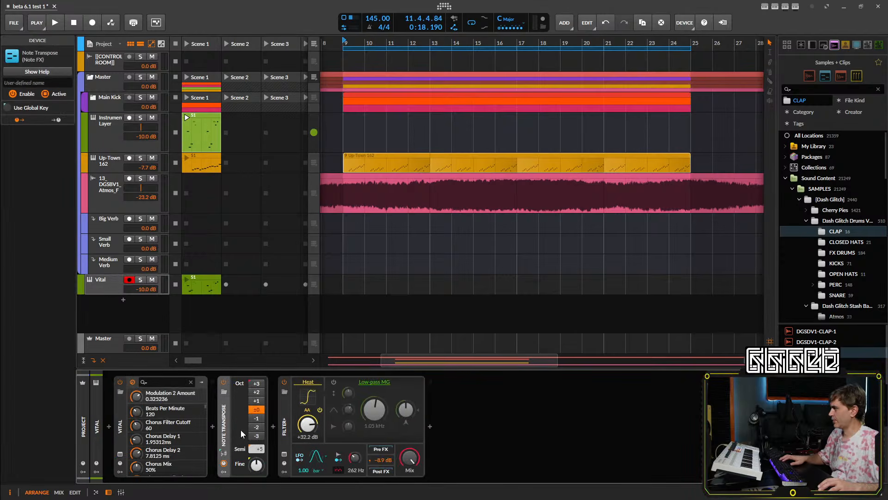
- Place the Vital track directly below Instrument Layer, then mute Instrument Layer and play back the separated bass
left_click_drag(99, 285, 128, 185)
left_click(209, 163)
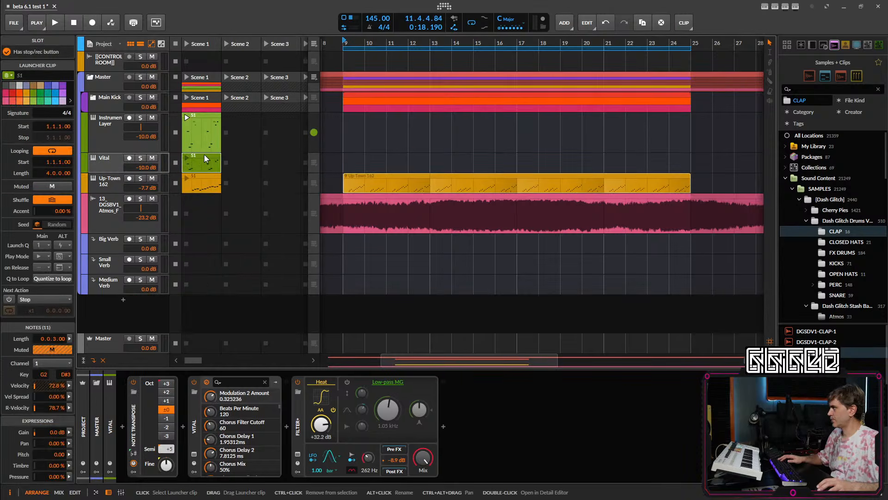
left_click(156, 118)
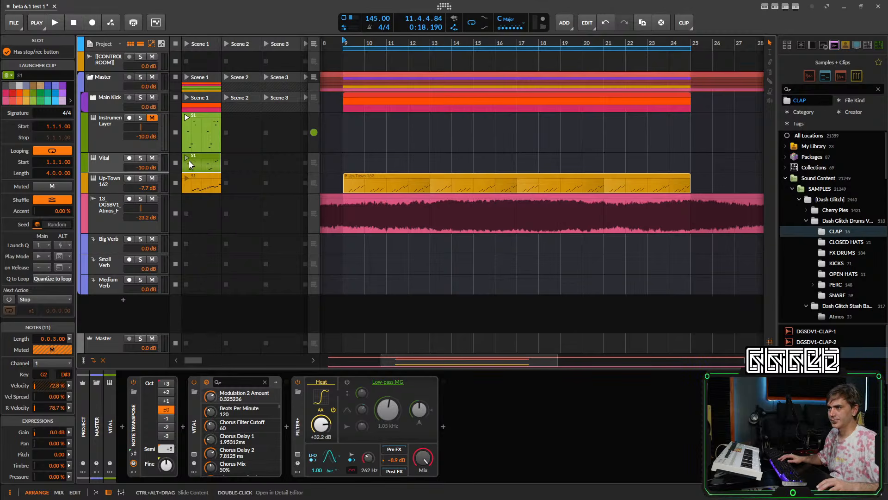
key("space")
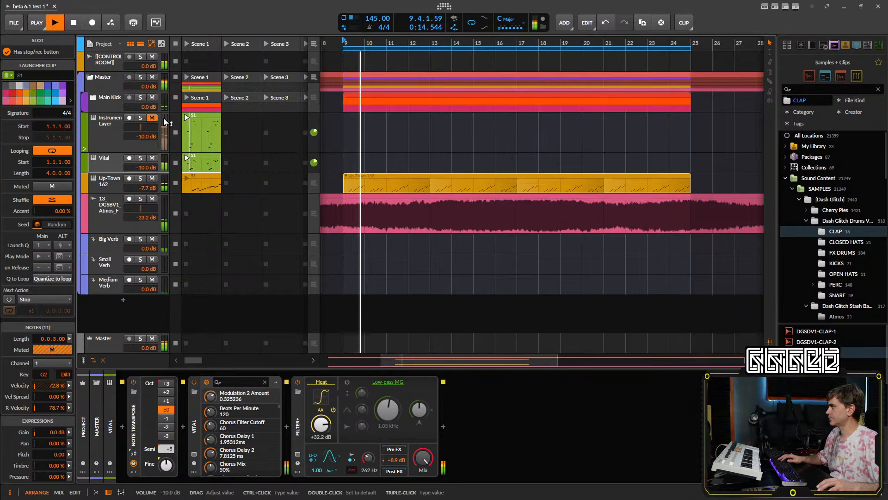
- Open the Vital track's S1 clip with a taller velocity lane, set the first phrase's G2 velocity to 16.1%, and audition it
double_click(200, 159)
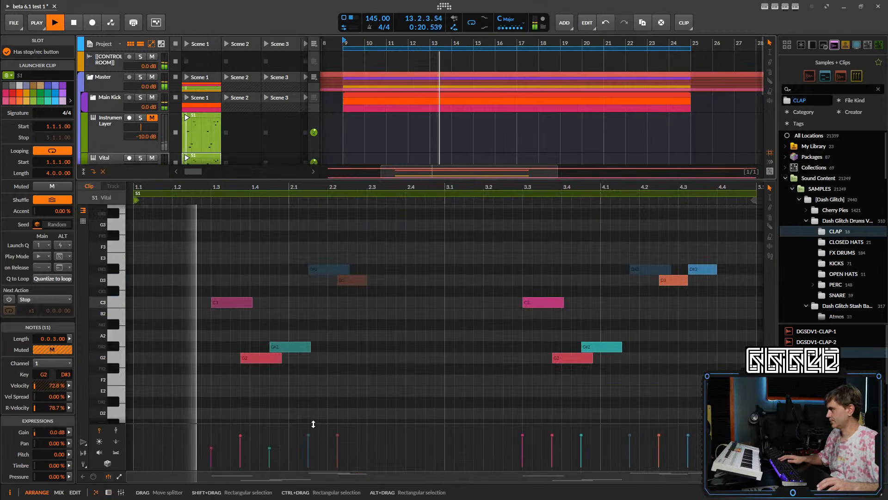
left_click_drag(313, 424, 313, 369)
key("space")
left_click_drag(240, 392, 240, 452)
key("space")
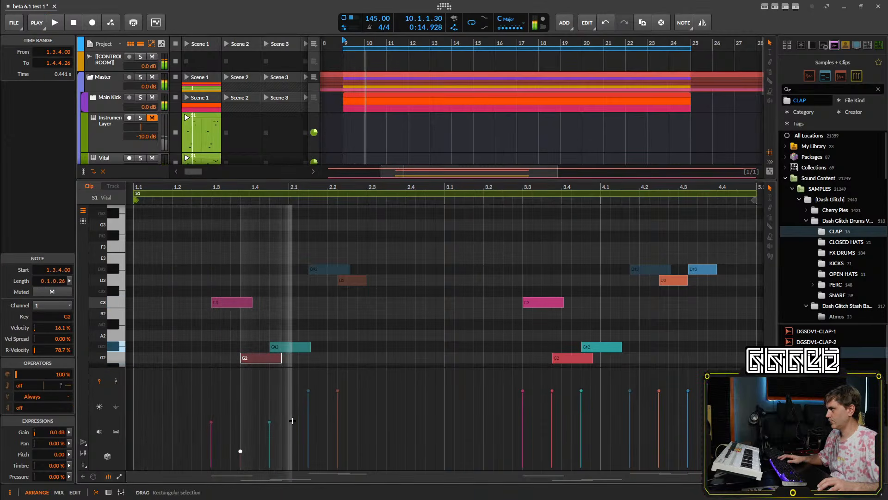
key("space")
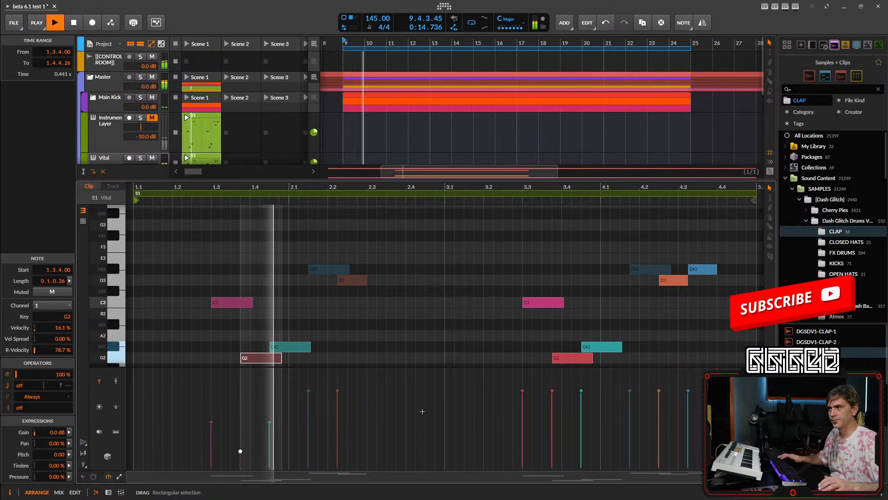
- Set the first phrase's velocities to 60.7% for C3, 18.5% for G#2 and 3.84% for G2, and audition them
key("space")
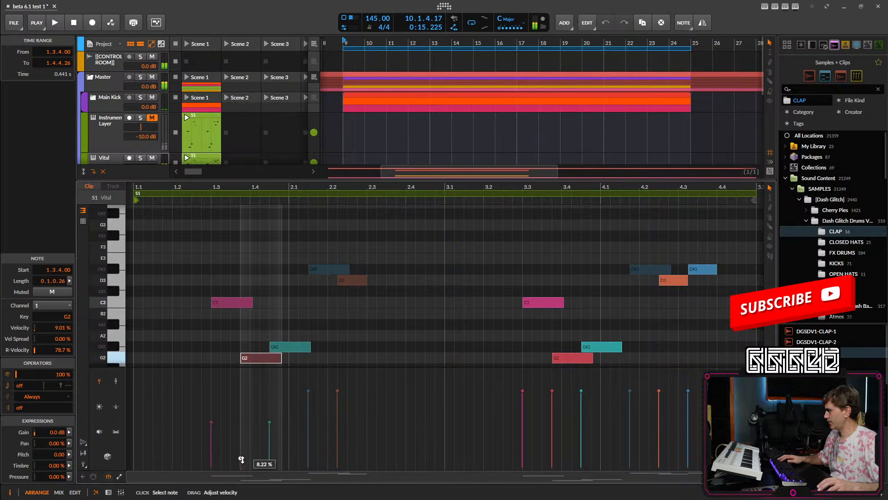
left_click_drag(212, 422, 209, 409)
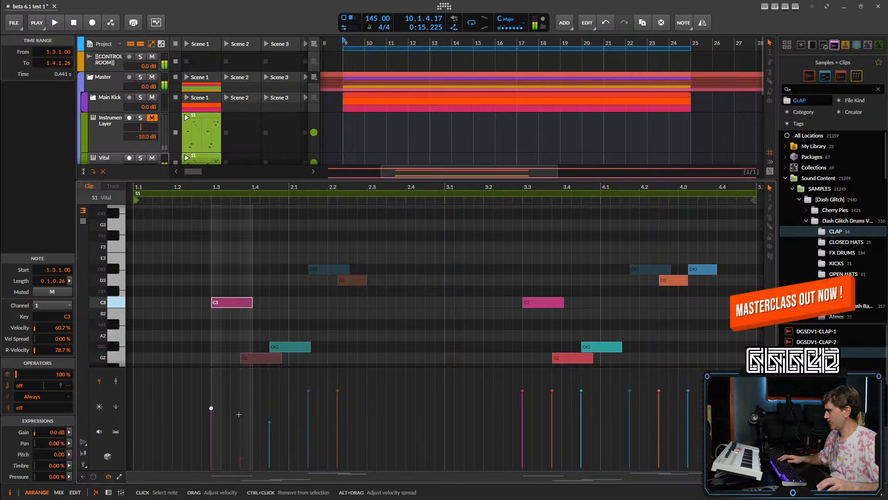
left_click(269, 422)
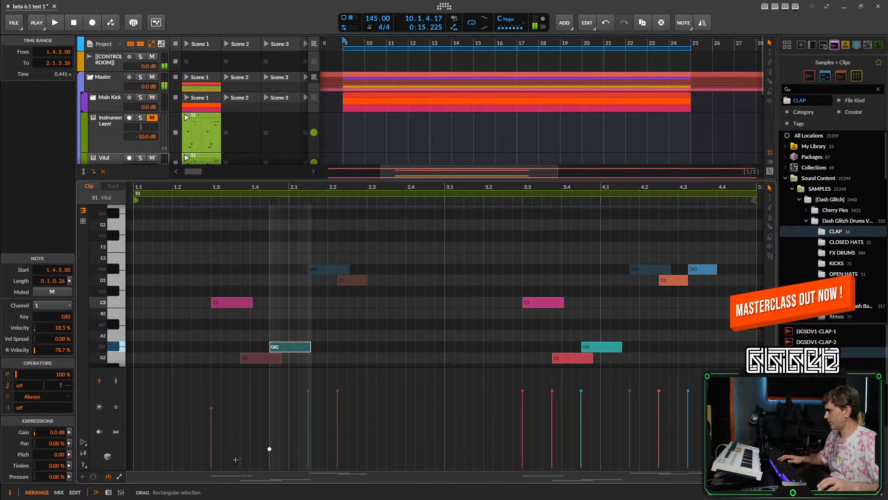
left_click_drag(238, 458, 239, 464)
key("space")
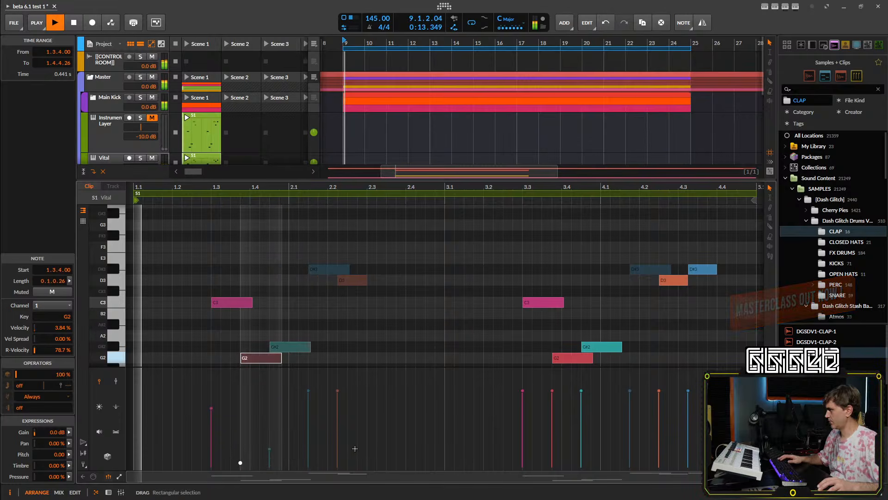
left_click(357, 416)
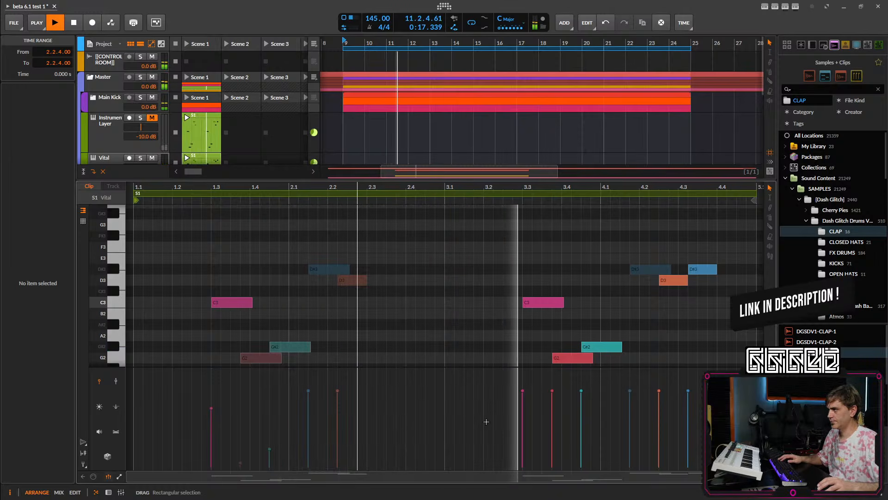
key("space")
- In the second phrase, lower G2's velocity to about 45%, G#2's to 7.85% and D3's to near zero, and raise the last D#3's to 97.1%
left_click_drag(550, 391, 553, 424)
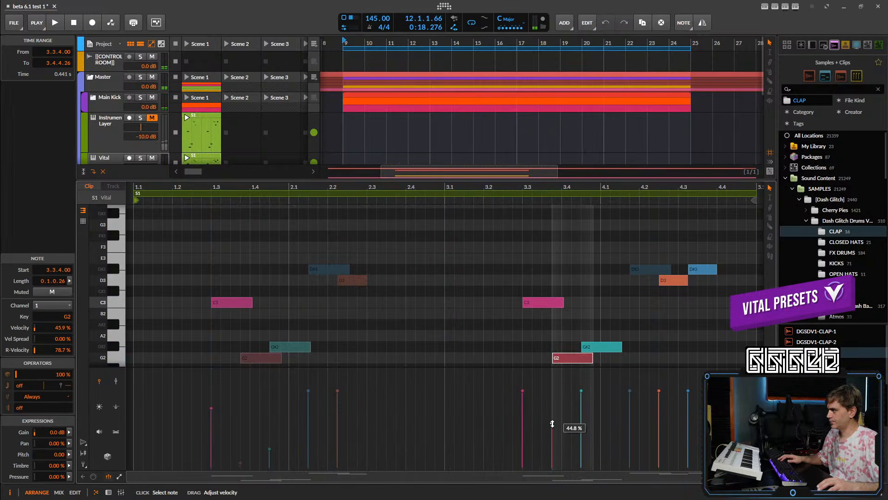
left_click_drag(581, 392, 585, 434)
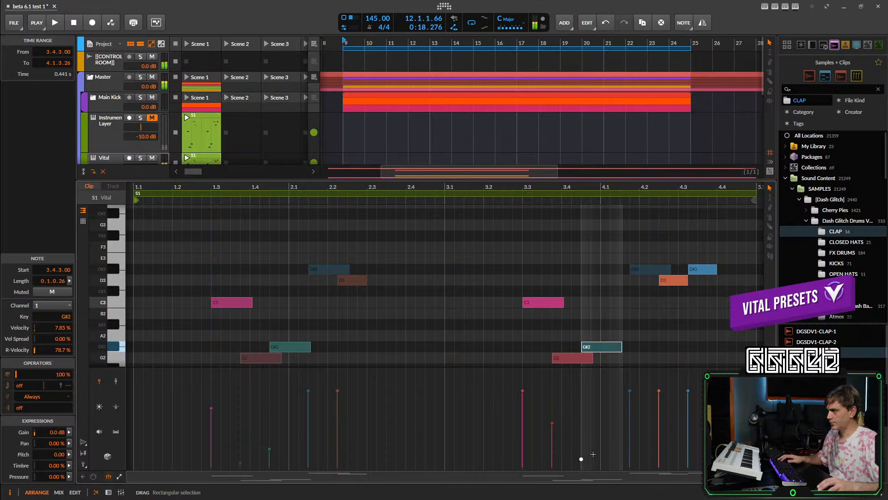
left_click(652, 393)
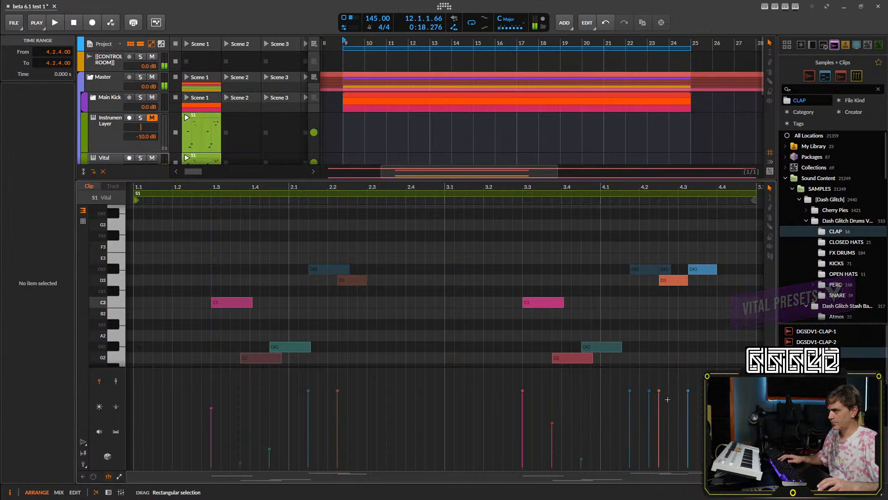
left_click_drag(658, 393, 658, 447)
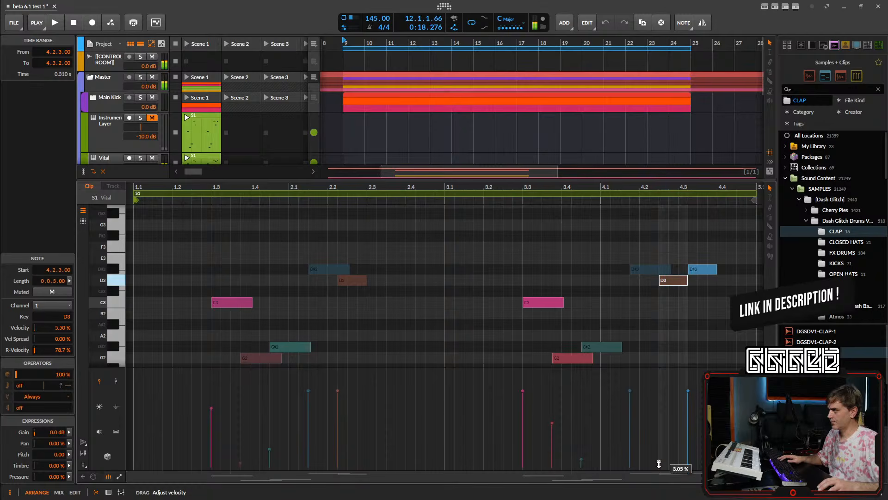
left_click(688, 389)
key("space")
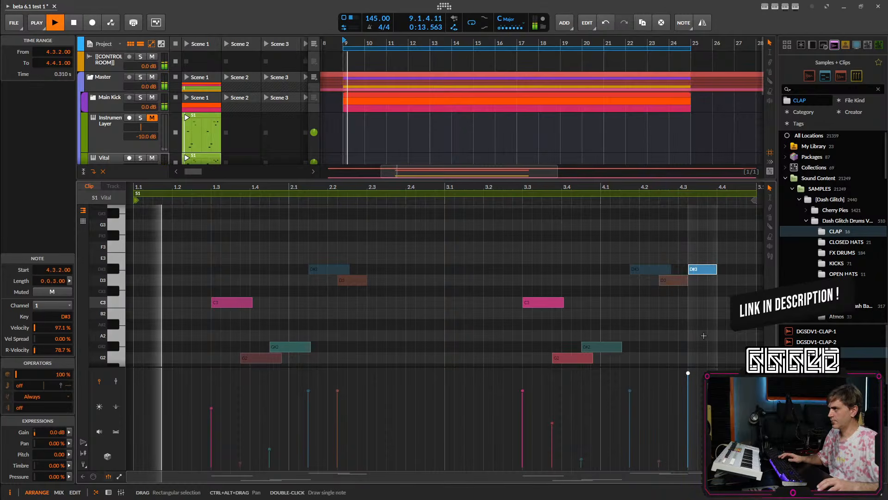
- Audition the full clip and set the final D#3 note's velocity to 52.9%
scroll(448, 333, "down", 5)
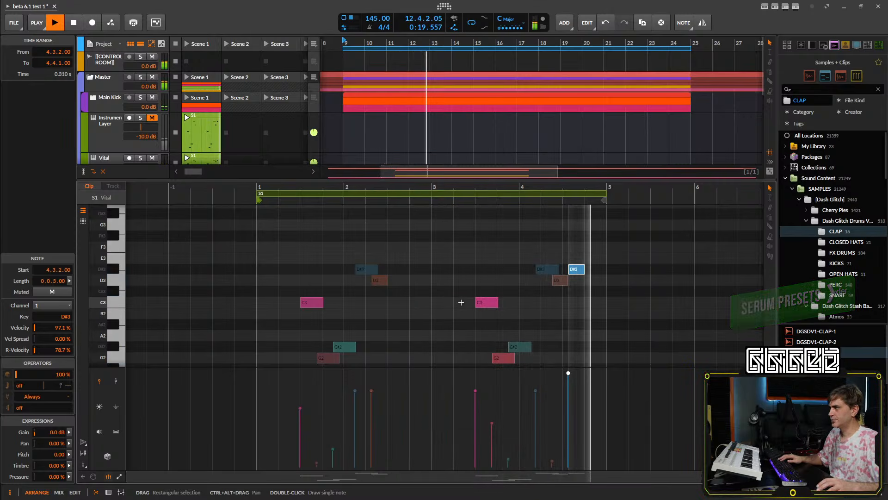
scroll(546, 377, "up", 3)
key("space")
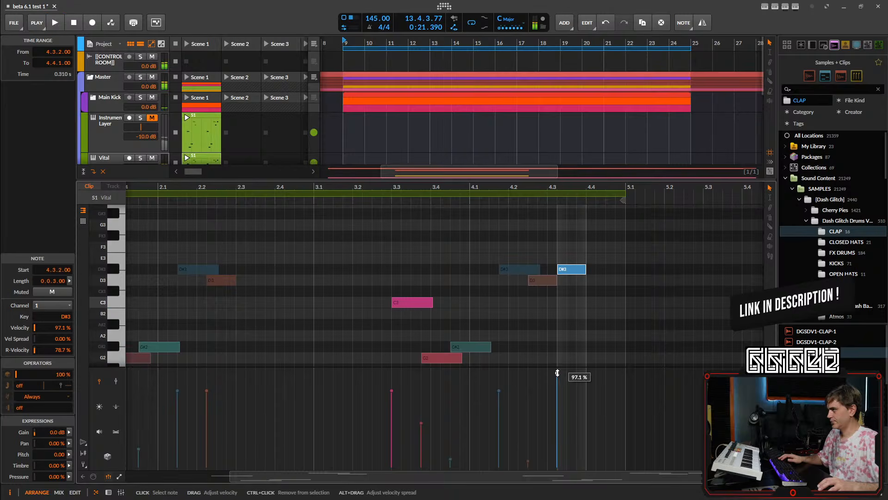
key("space")
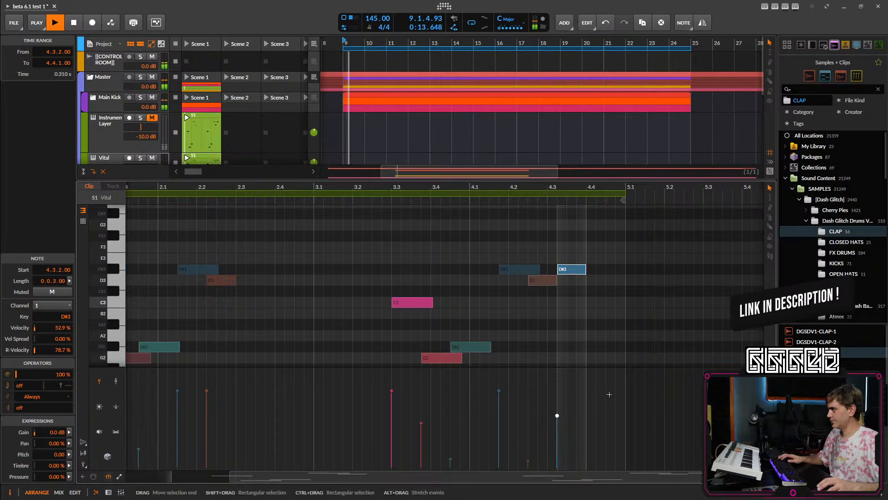
- Select the second phrase's notes, lower their velocities together slightly, and play back the clip
left_click_drag(618, 376, 421, 430)
key("space")
key("space")
left_click(280, 436)
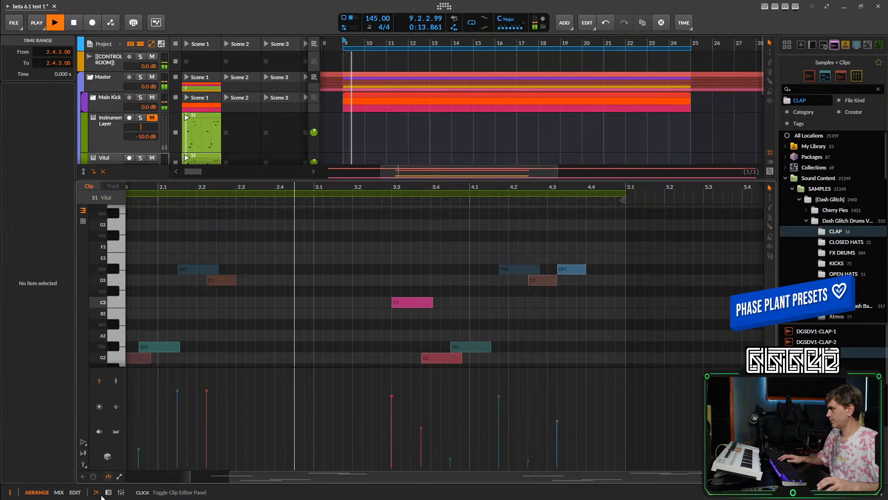
- Lower the Vital track's volume to -11.2 dB and put the track into its own group
left_click(109, 493)
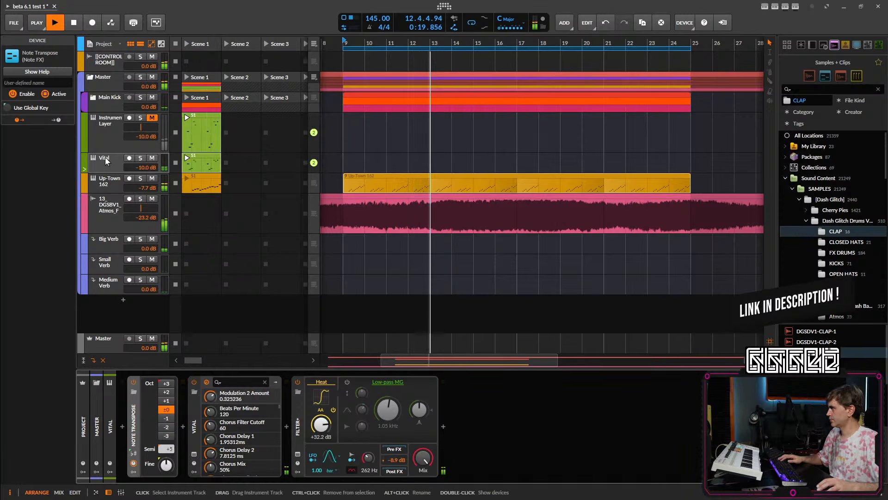
left_click(122, 167)
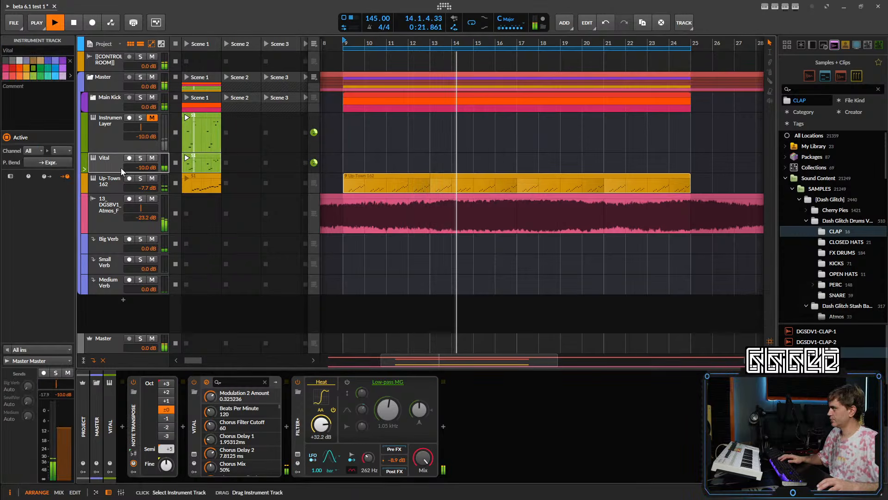
left_click_drag(164, 165, 164, 166)
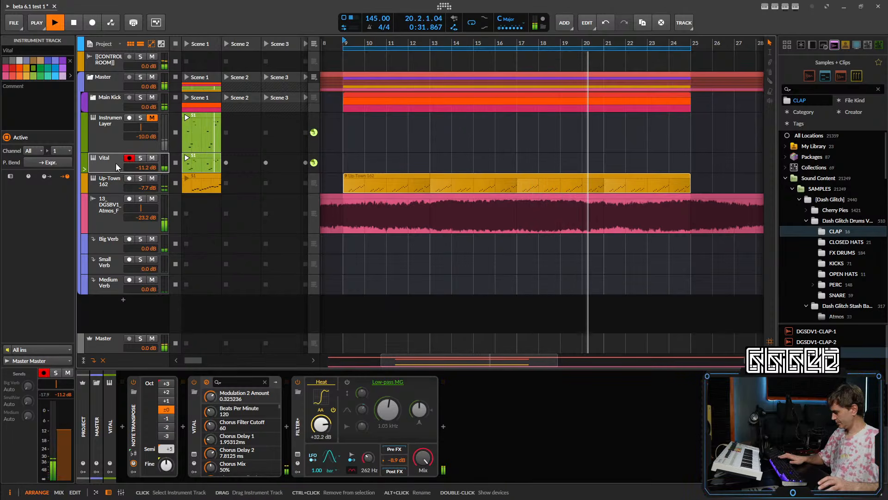
key("ctrl+g")
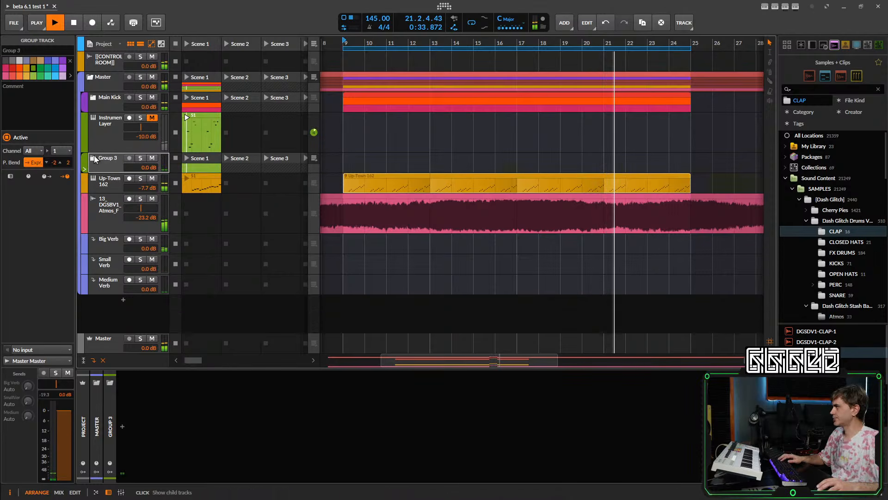
- Rename the group containing the separated Vital track as Bass
left_click(93, 157)
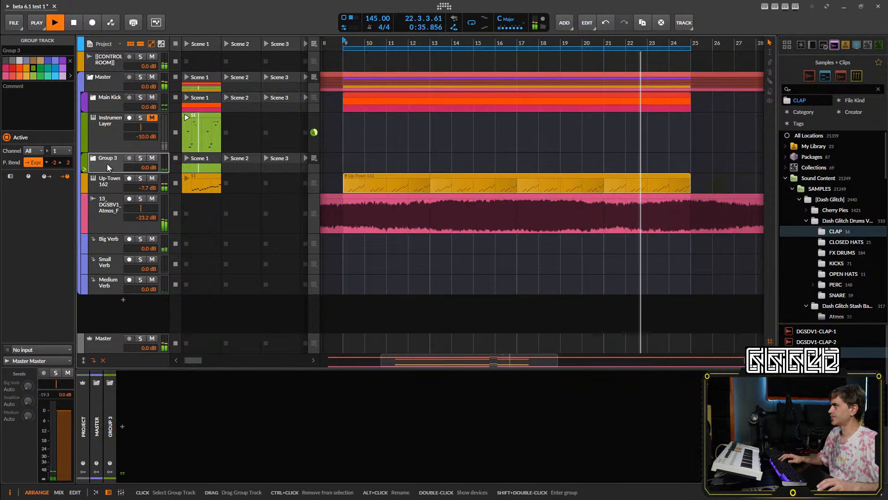
triple_click(37, 49)
type("Bass")
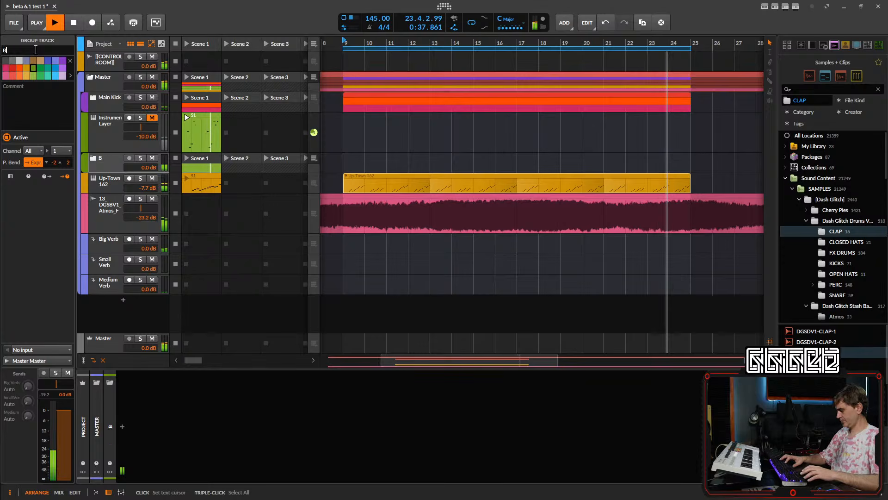
key("Return")
- Unmute the Instrument Layer track and audition its Scene 1 clip with the rest of the arrangement
left_click(121, 124)
key("space")
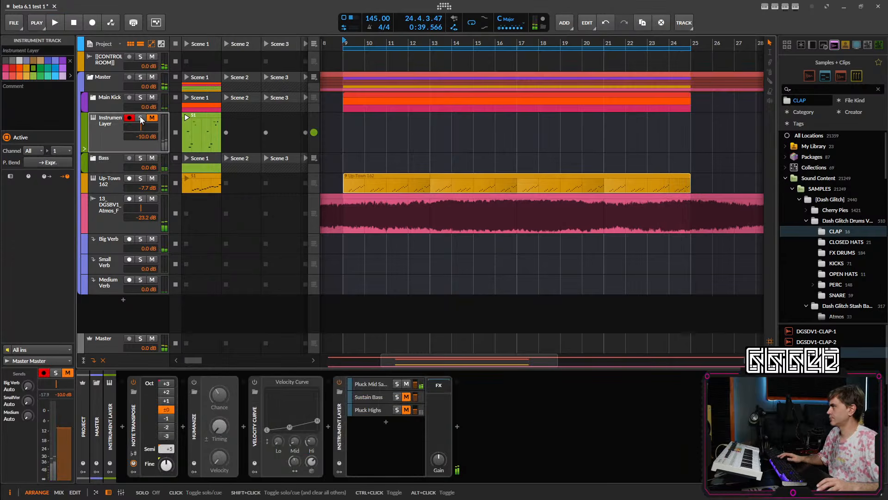
double_click(199, 140)
key("space")
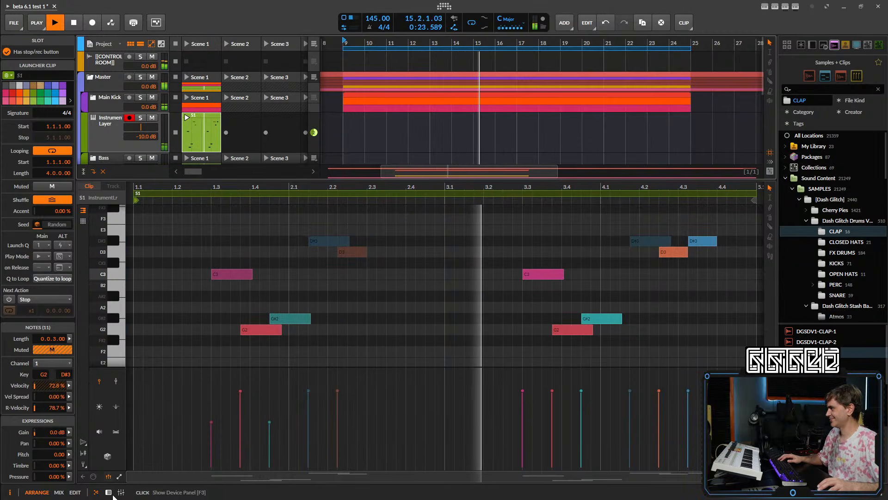
key("d")
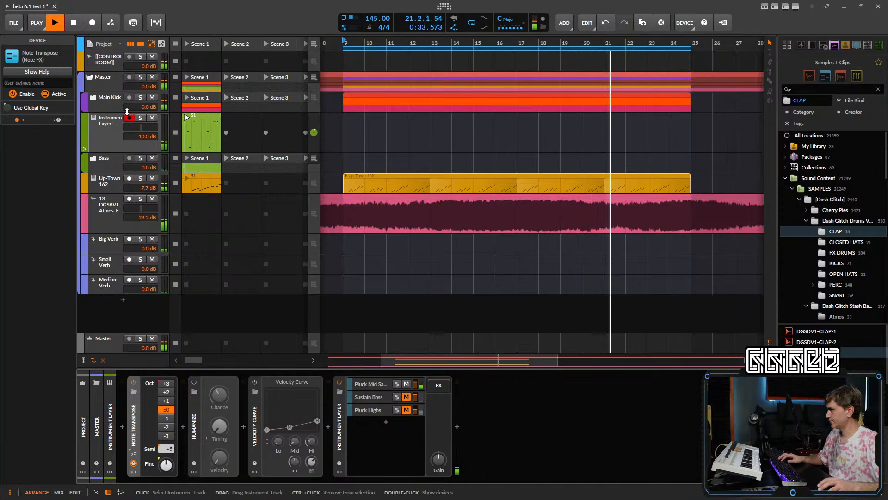
- Move the Instrument Layer track below Up-Town 162 and split its first pluck layer onto its own Vital track
left_click_drag(106, 139, 107, 195)
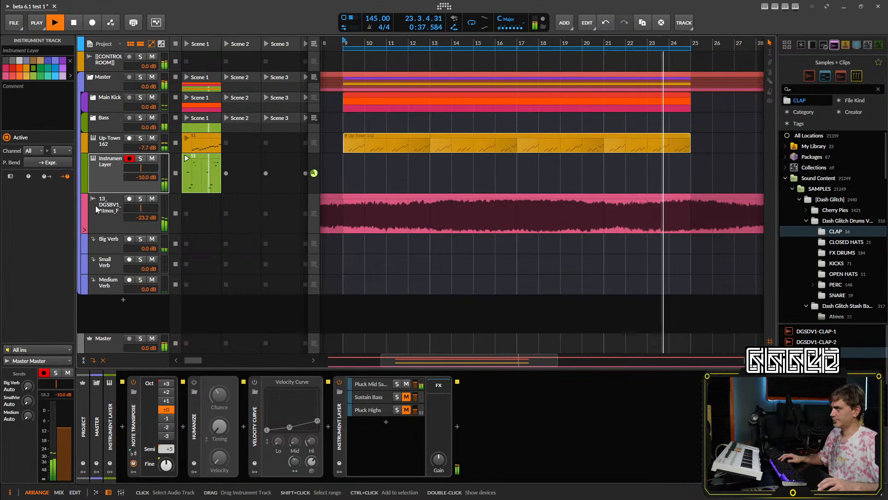
key("space")
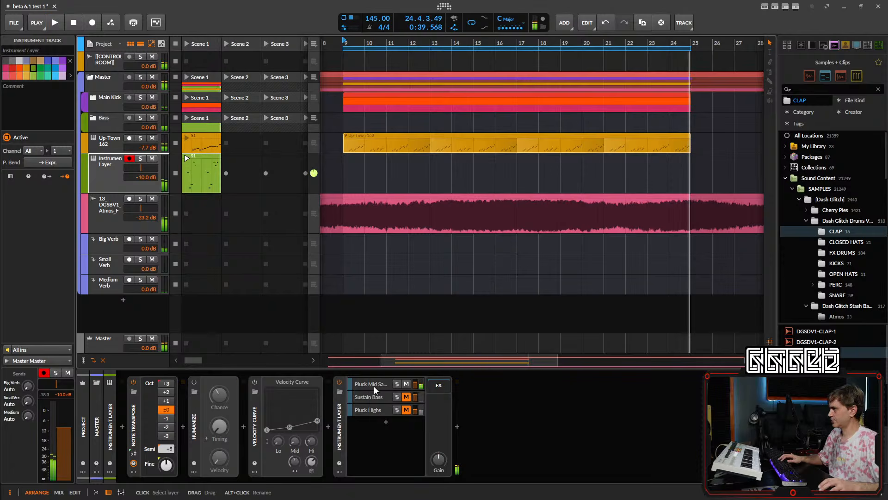
left_click(374, 386)
mouse_move(108, 167)
left_mouse_down()
mouse_move(110, 156)
mouse_move(112, 165)
left_mouse_up()
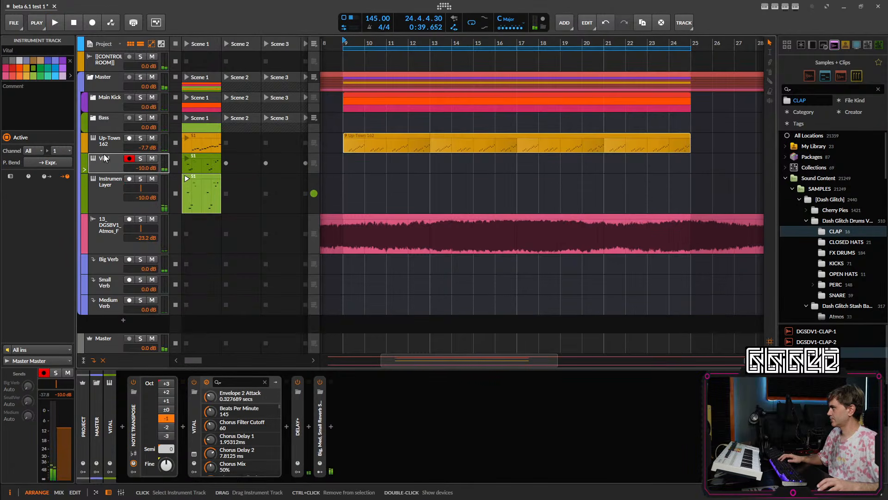
key("space")
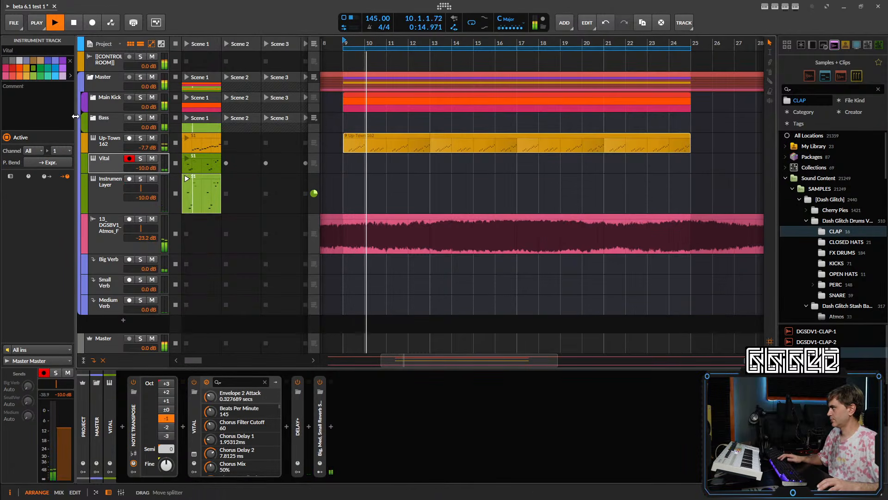
key("space")
- Place the Bass group's Vital clip in the arrangement at bar 9 and extend its loop to 17 bars
left_click(93, 119)
left_click_drag(210, 151, 345, 142)
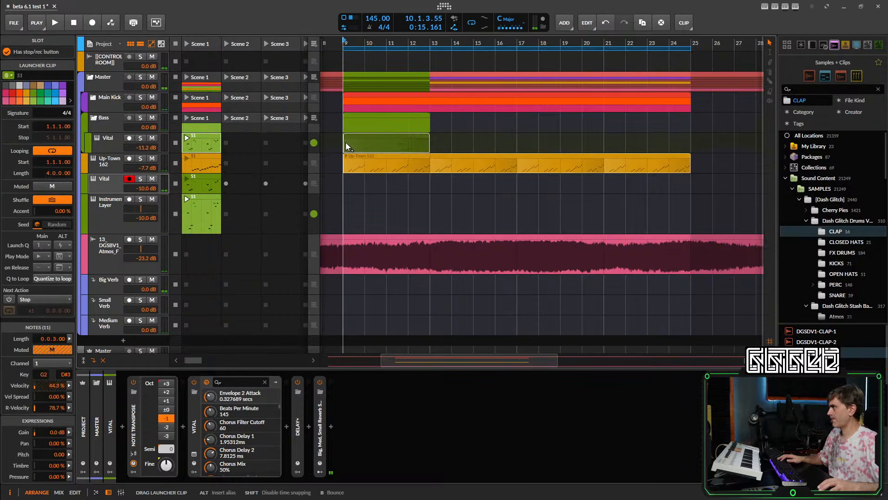
key("space")
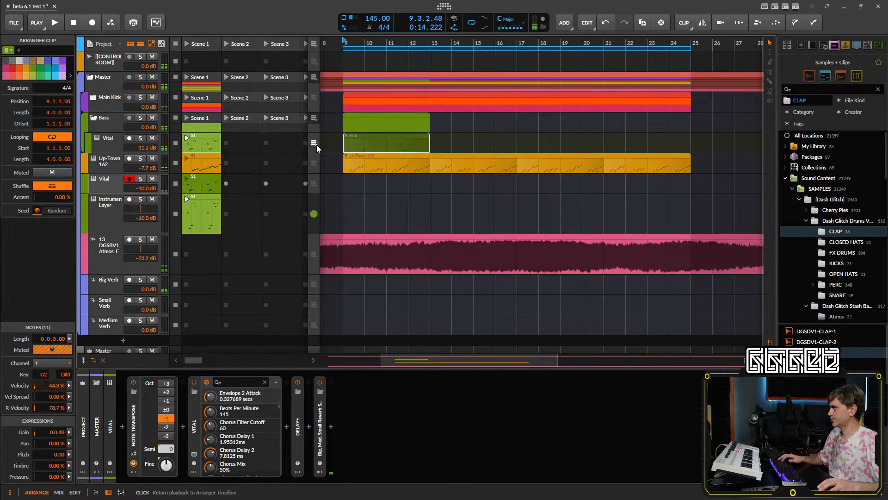
left_click(314, 143)
left_click_drag(431, 146, 712, 145)
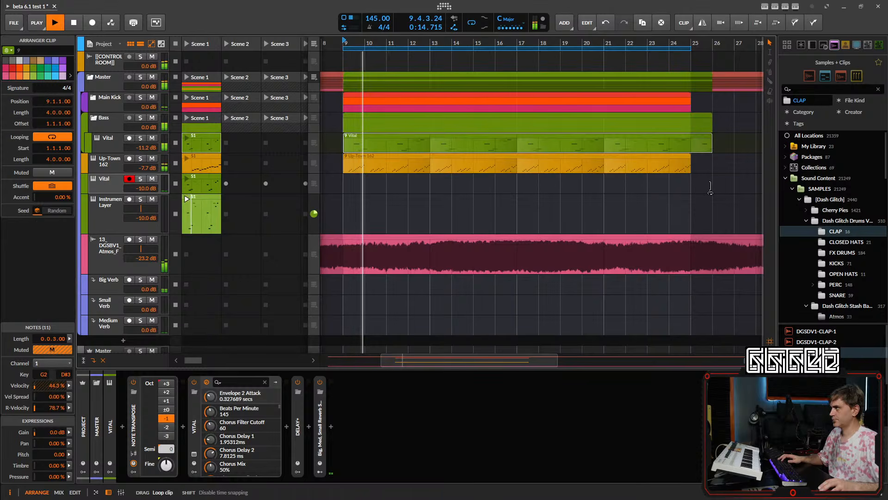
key("space")
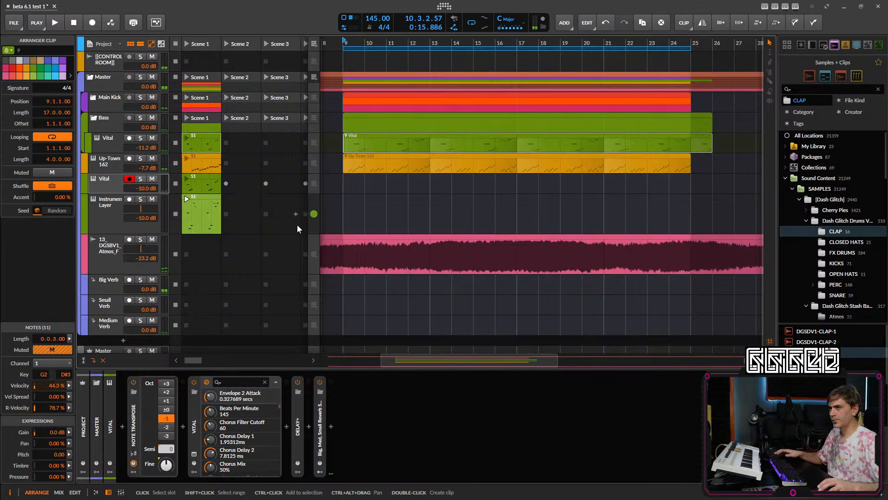
- Place the ungrouped Vital track's clip at bar 9 and extend its loop to match the bass clip's length
left_click(199, 184)
left_click_drag(322, 185, 392, 187)
key("space")
key("space")
left_click_drag(466, 190, 664, 190)
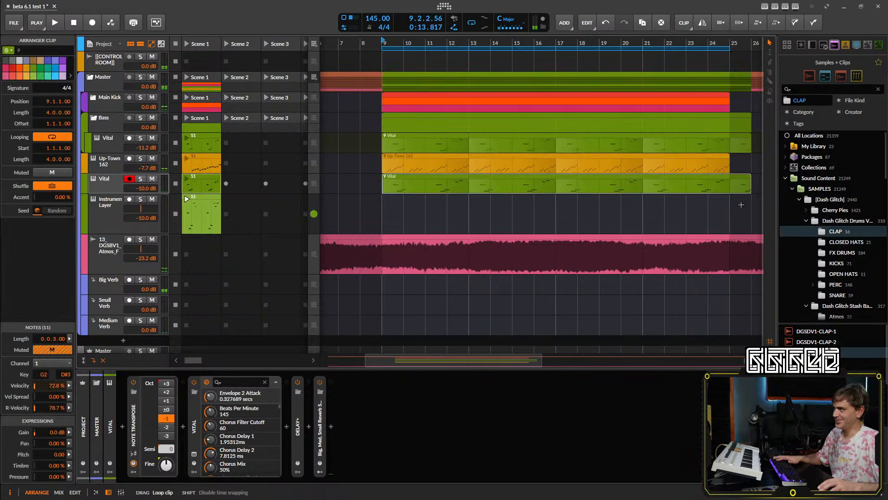
- Split both Vital arrangement clips at bar 25 and delete the parts that run past the main section
left_click_drag(742, 205, 734, 145)
key("1")
left_click(737, 120)
key("Delete")
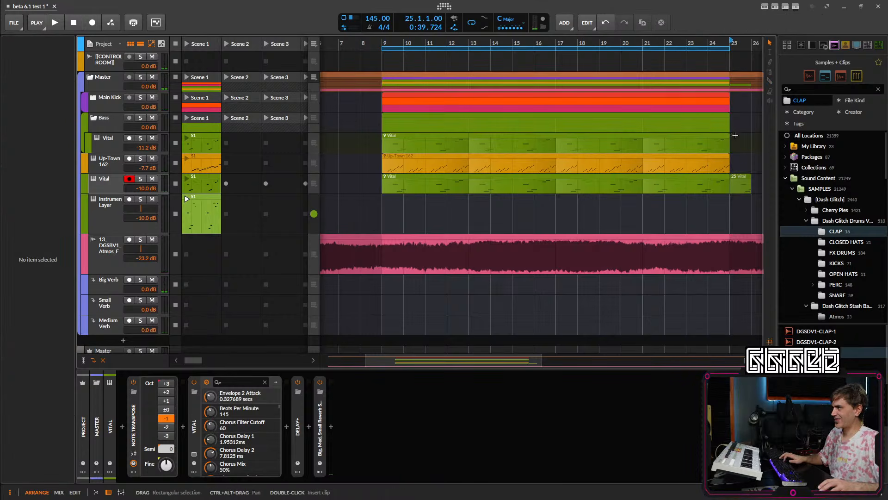
left_click(736, 187)
key("Delete")
key("z")
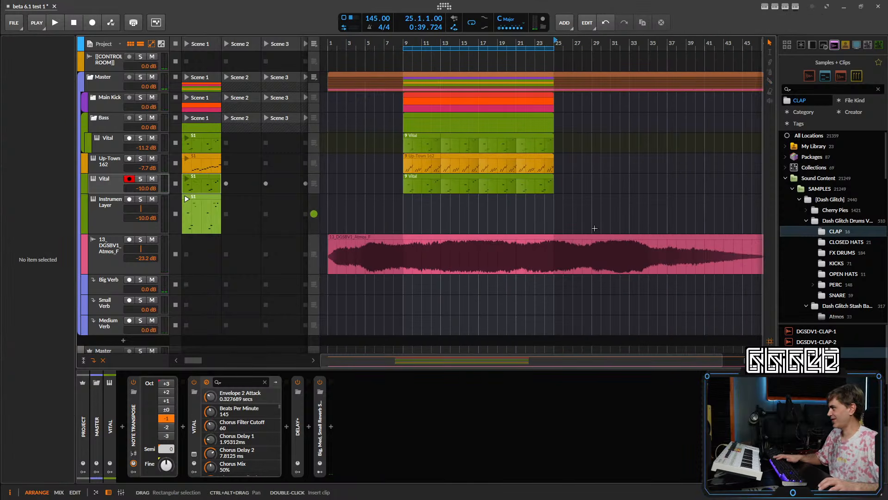
- Play the arrangement from bar 9 and compare the device chains of the two Vital tracks
left_click(584, 250)
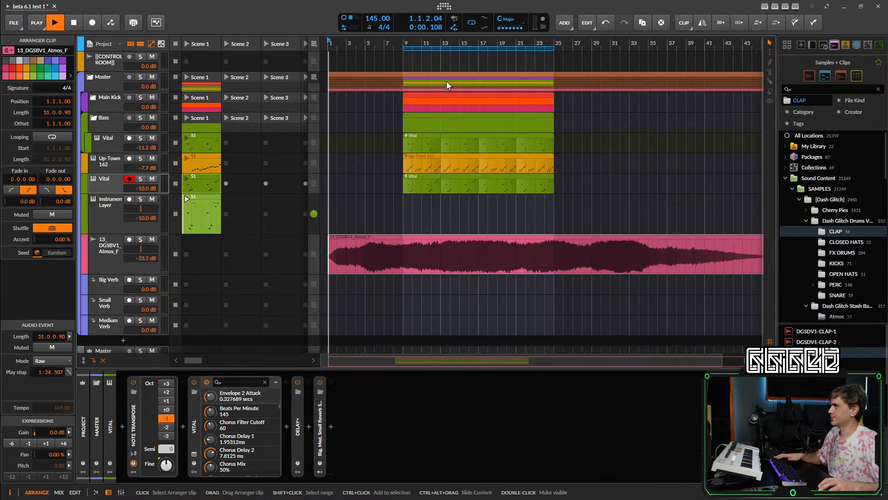
left_click(403, 42)
key("space")
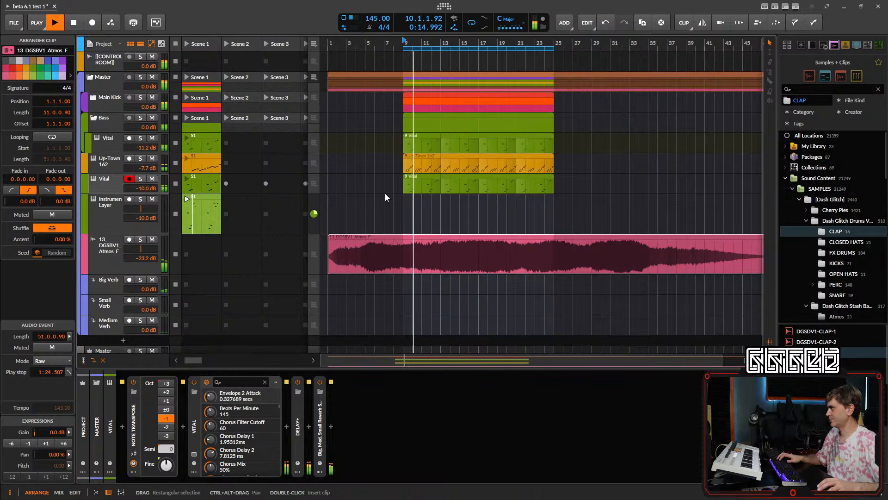
key("space")
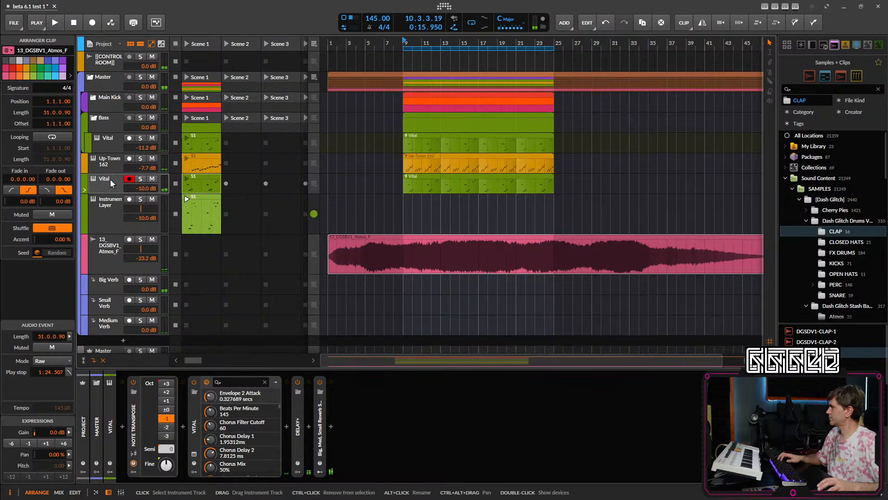
left_click(109, 184)
left_click(111, 145)
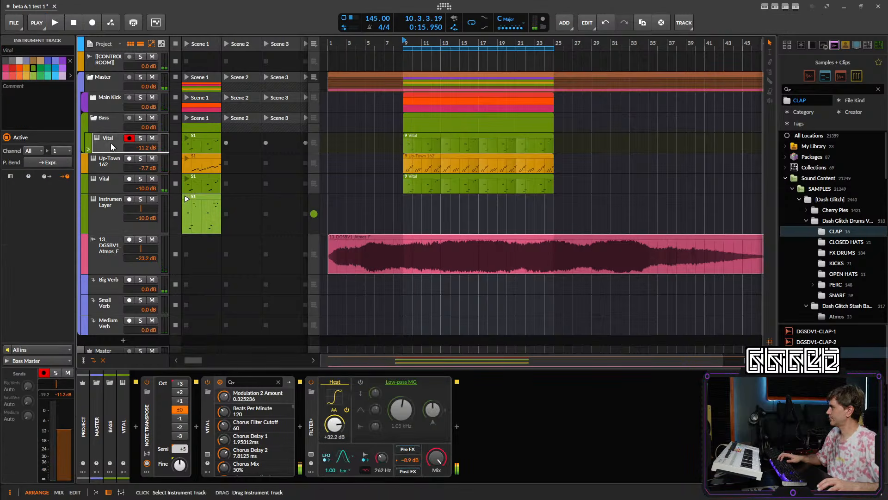
left_click(102, 192)
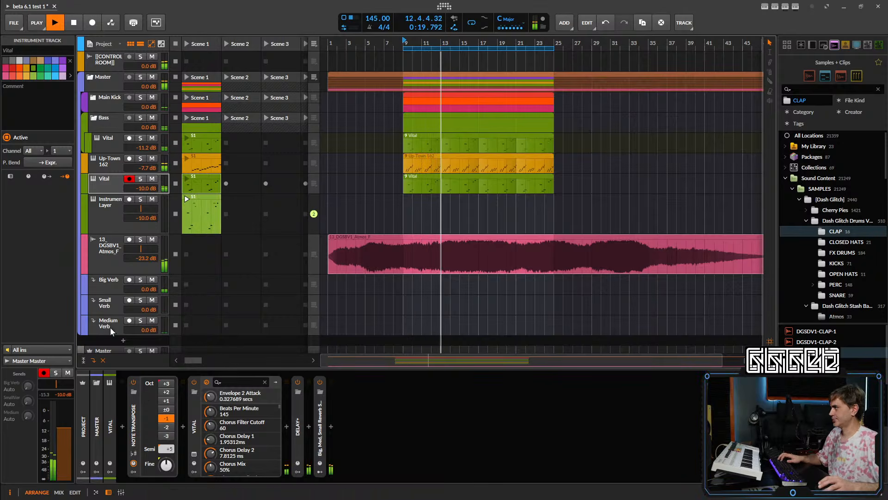
- Fold the Bass group, resize the Vital and Instrument Layer lanes, and lower the ungrouped Vital track's volume to -12.9 dB
left_click(94, 118)
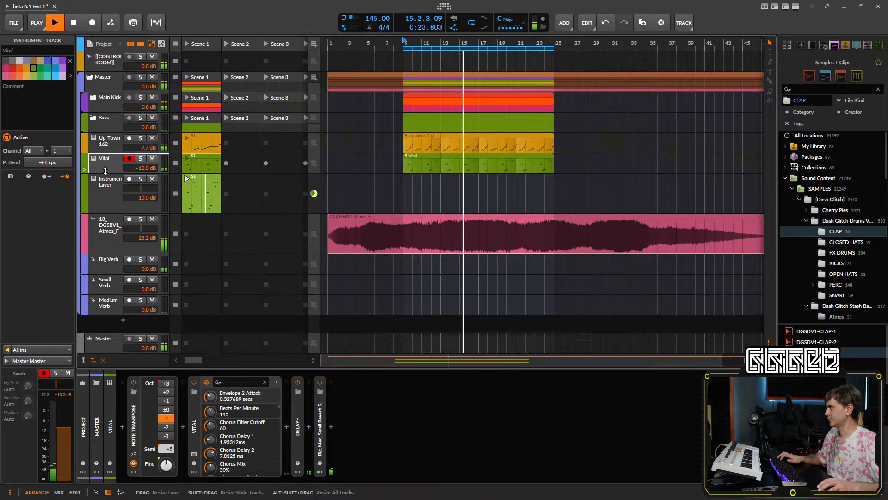
left_click_drag(106, 170, 107, 198)
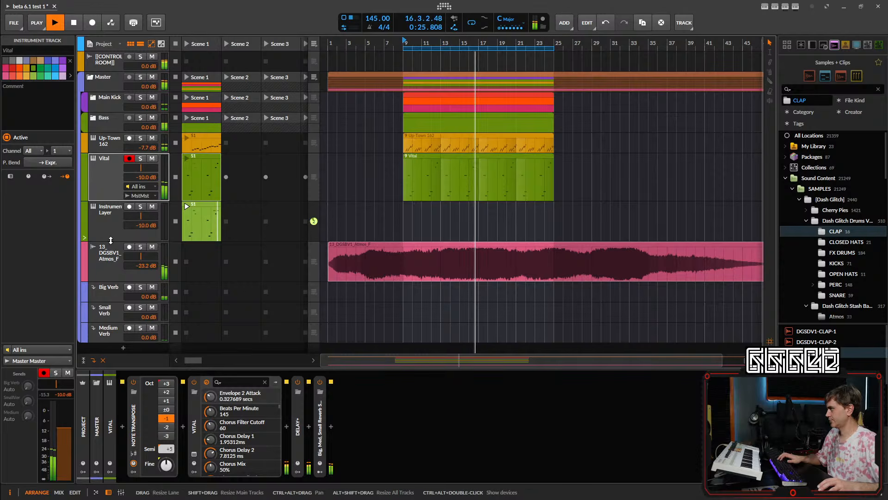
left_click_drag(110, 240, 143, 180)
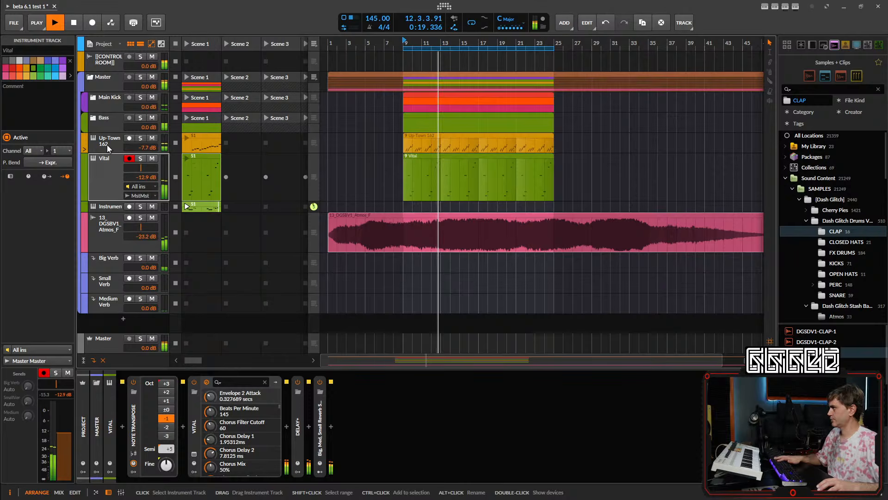
- Move the Up-Town 162 track directly below Main Kick and group the two together
left_click_drag(107, 147, 110, 104)
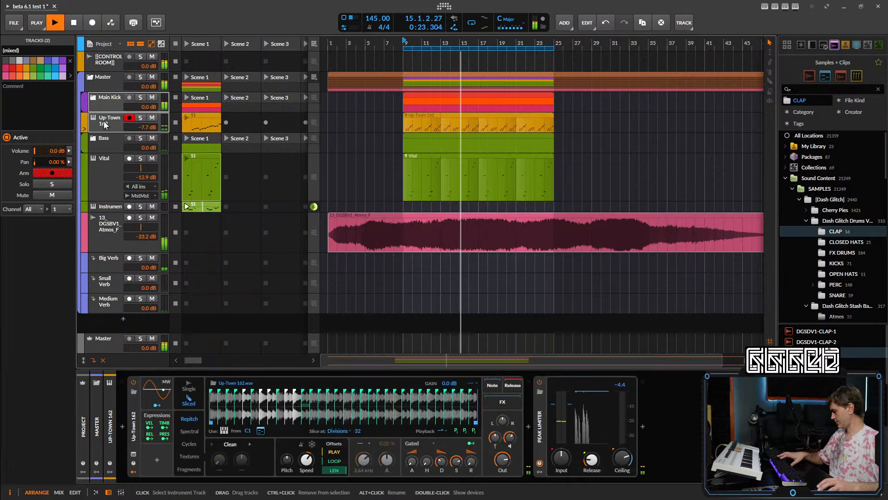
key("ctrl+g")
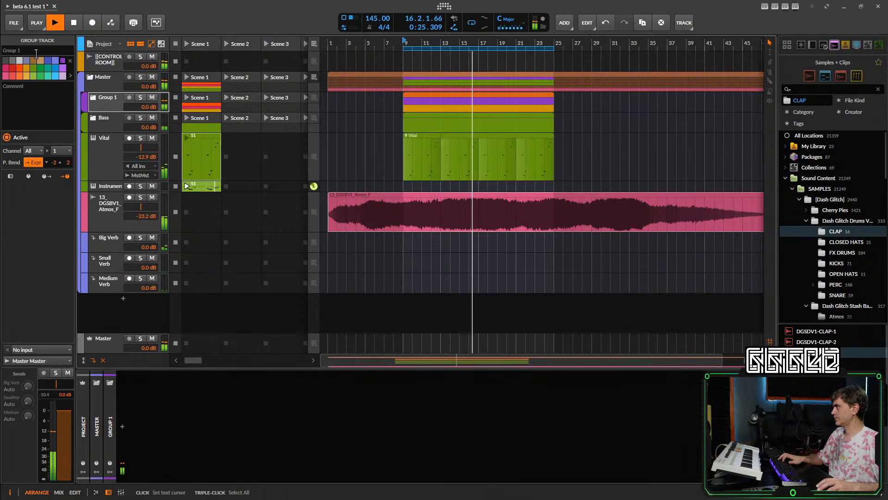
- Rename the Group 1 track to "All Drums" and restart playback from the loop start
left_click(36, 52)
type("All D")
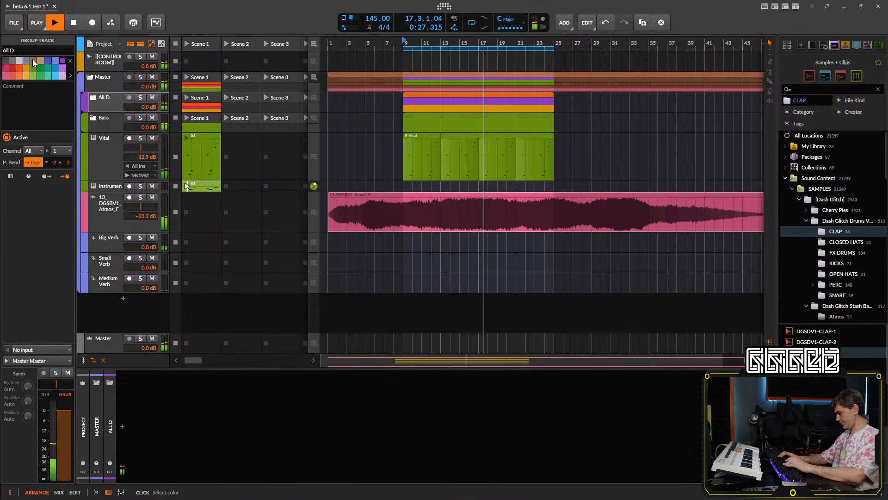
type("rums")
key("Return")
key("space")
key("space")
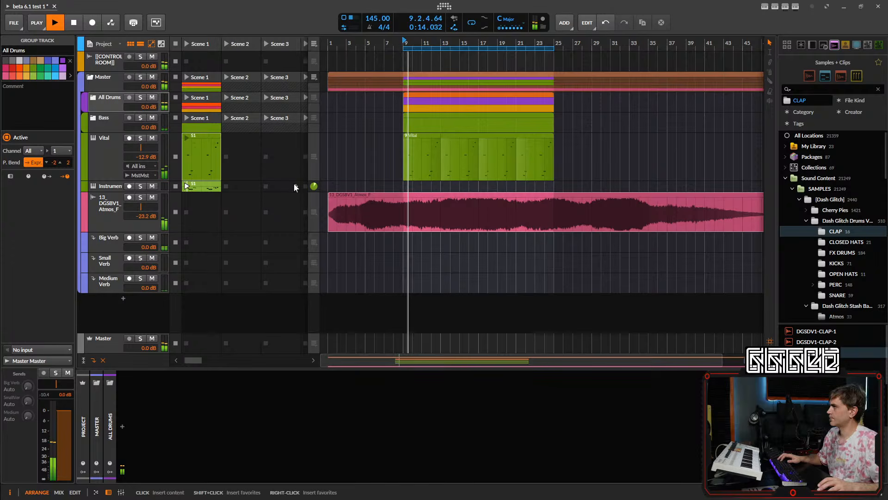
- Reduce the Vital track's height and audition the Instrument Layer track in solo, then return it to the mix
left_click_drag(113, 180, 113, 152)
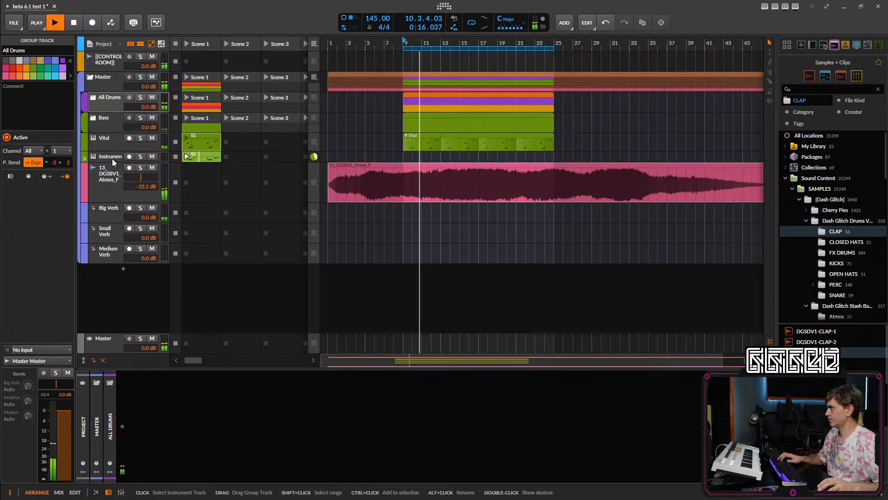
left_click(112, 158)
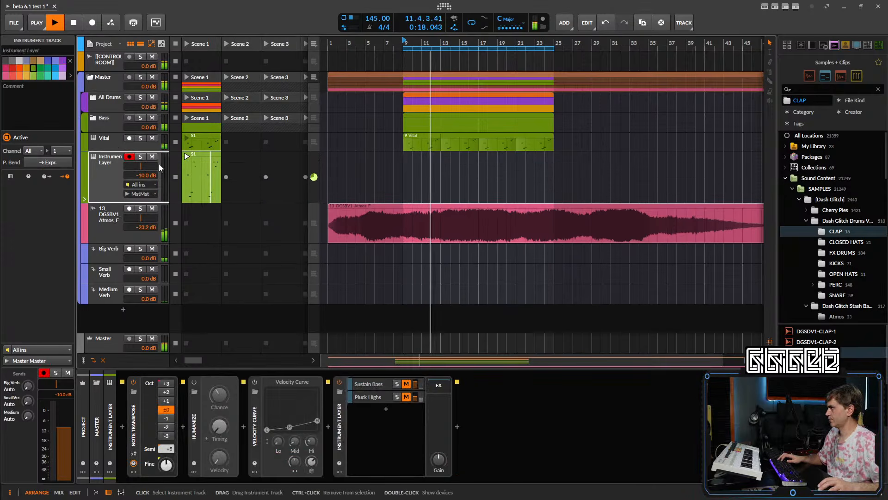
left_click(142, 158)
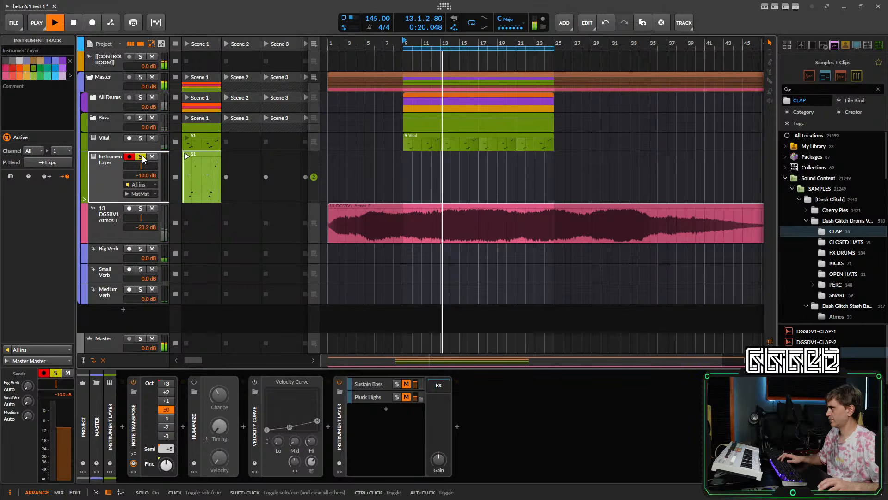
left_click(142, 158)
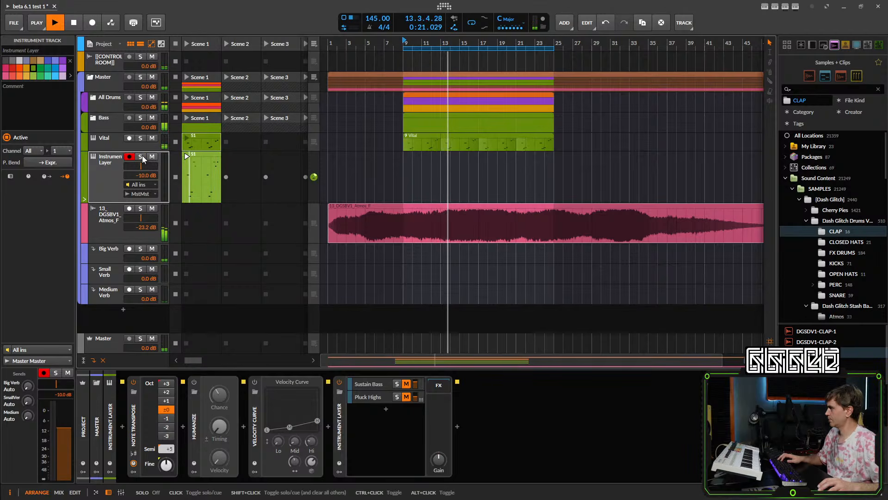
- Unmute the Pluck Highs layer, restart playback and enable the Humanize and Velocity Curve devices
key("space")
left_click(405, 397)
key("space")
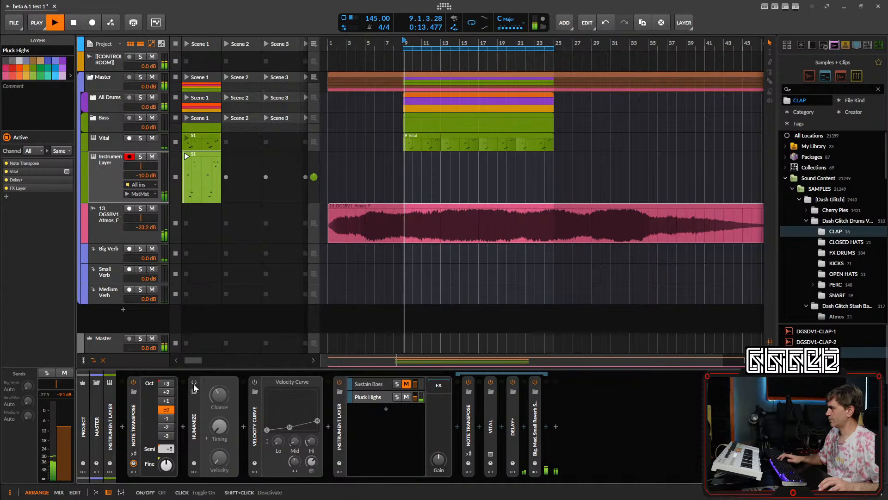
left_click(277, 387)
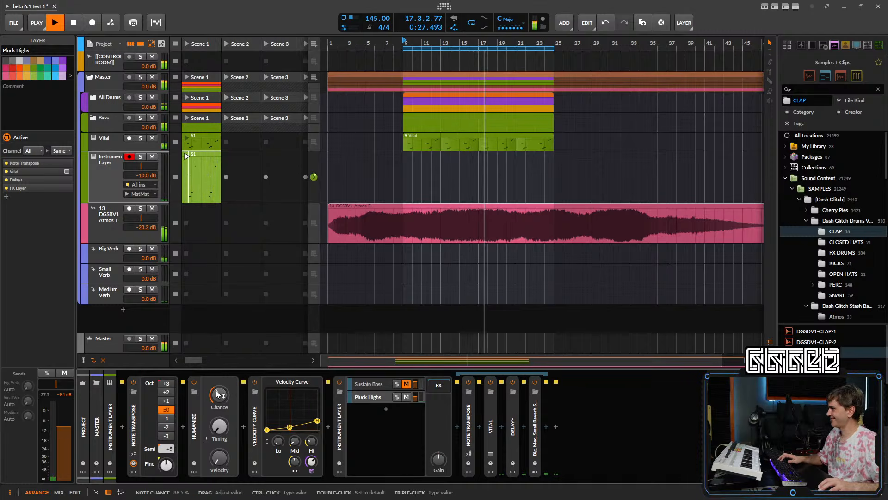
- With the Instrument Layer track soloed, adjust Humanize's Chance and reshape the Velocity Curve into a full rising diagonal
left_click(141, 157)
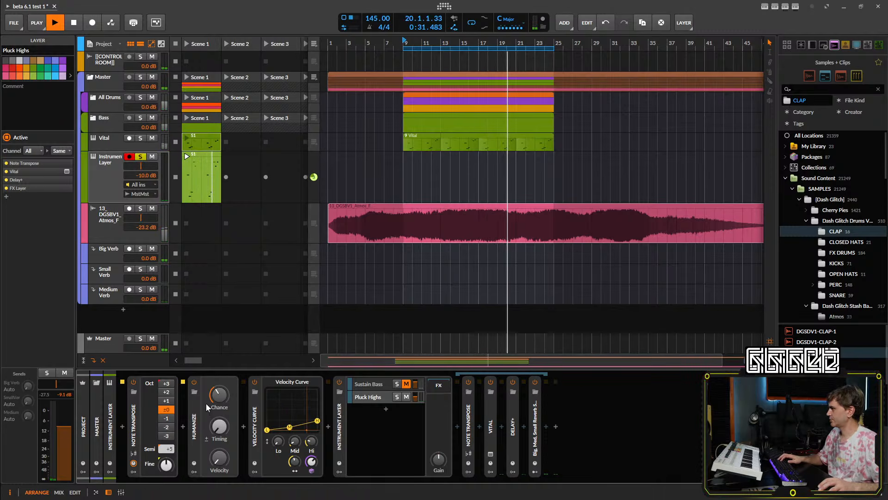
mouse_move(295, 443)
left_mouse_down()
mouse_move(295, 421)
mouse_move(311, 419)
mouse_move(311, 393)
mouse_move(295, 439)
left_mouse_up()
left_click_drag(222, 395, 222, 414)
left_click_drag(296, 442, 311, 430)
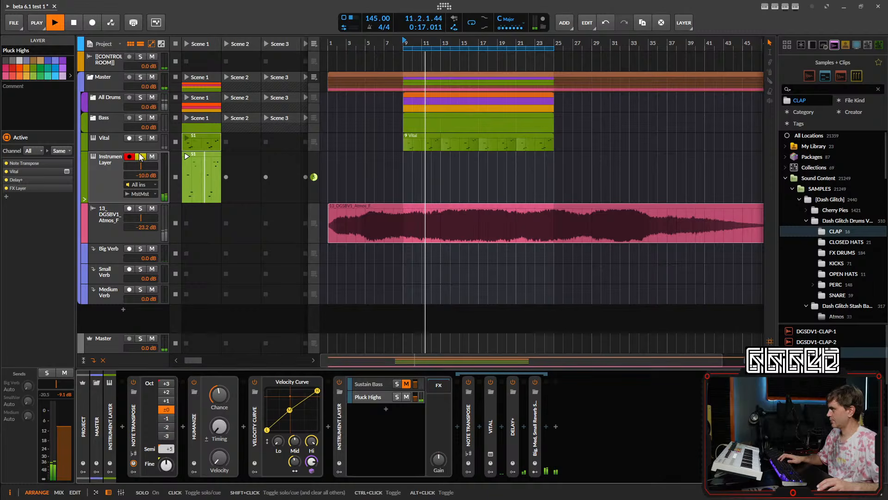
- Raise the Instrument Layer track's volume to -2.5 dB and mute the Vital track
left_click(101, 183)
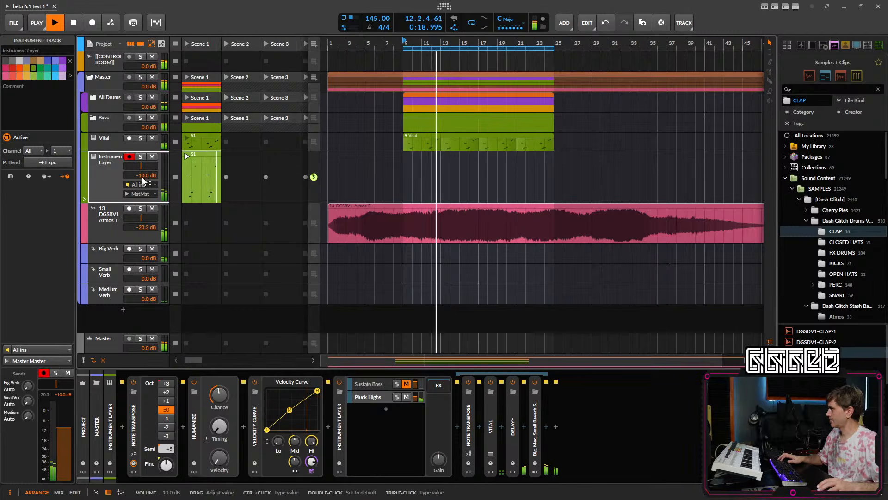
left_click_drag(143, 181, 143, 166)
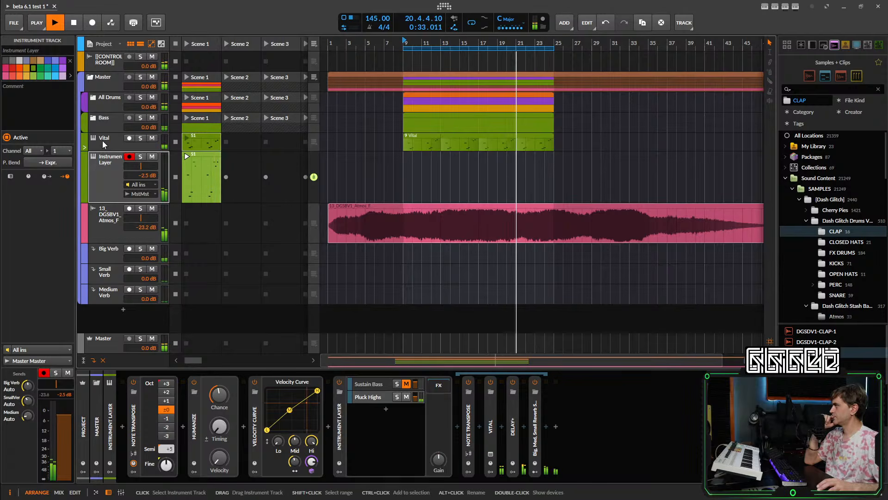
left_click(162, 144)
left_click(152, 138)
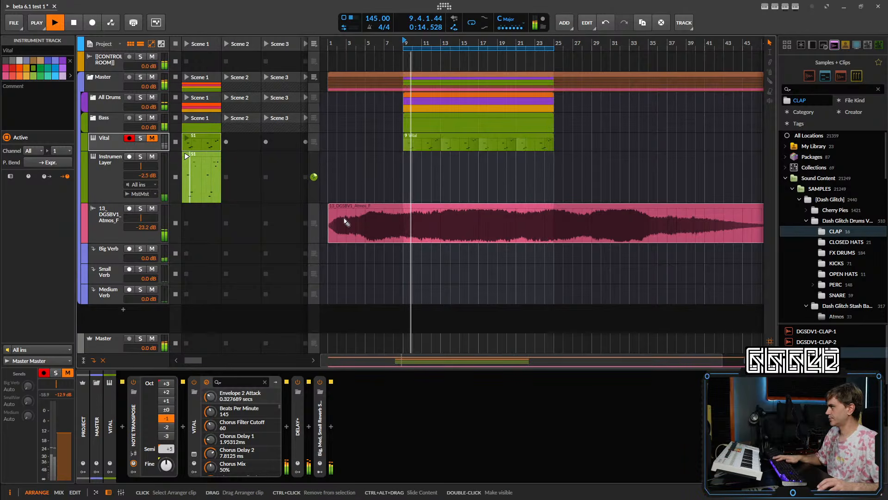
- Split the Atmos audio clip at bars 9 and 25 and delete the parts outside the loop region
left_click(404, 239)
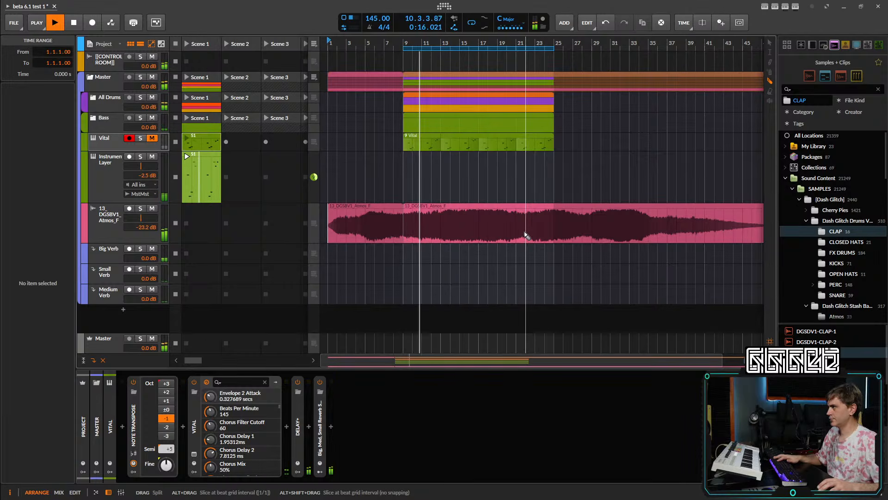
left_click(555, 234)
key("1")
left_click(586, 226)
key("Delete")
left_click(366, 230)
key("Delete")
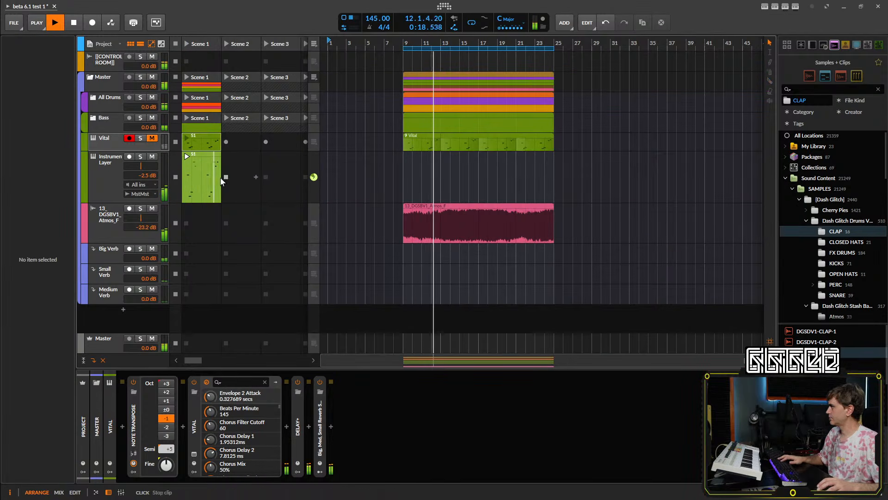
- Place the Instrument Layer launcher clip in the arrangement from bar 9 to 25 and play the track from the arranger at +1.3 dB
left_click_drag(201, 181, 553, 169)
left_click(314, 177)
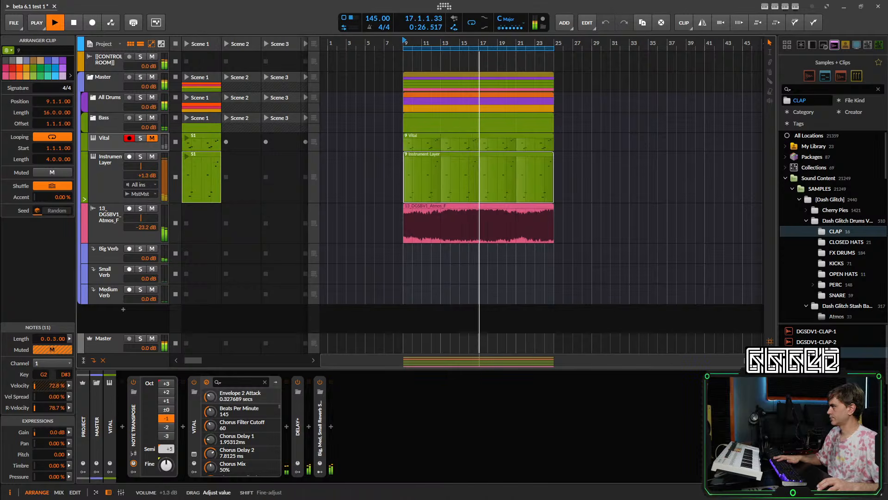
- Bounce the Instrument Layer arranger clip to a new audio track, post-fader at 32-bit floating-point
right_click(413, 166)
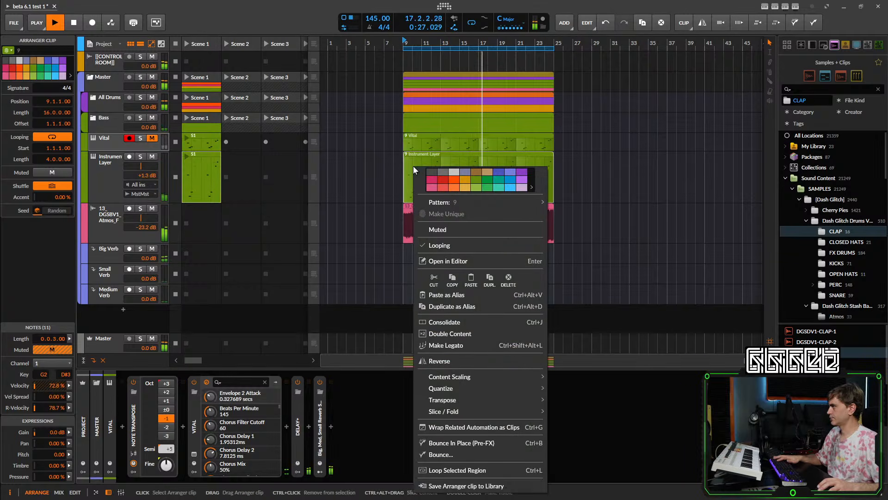
left_click(455, 455)
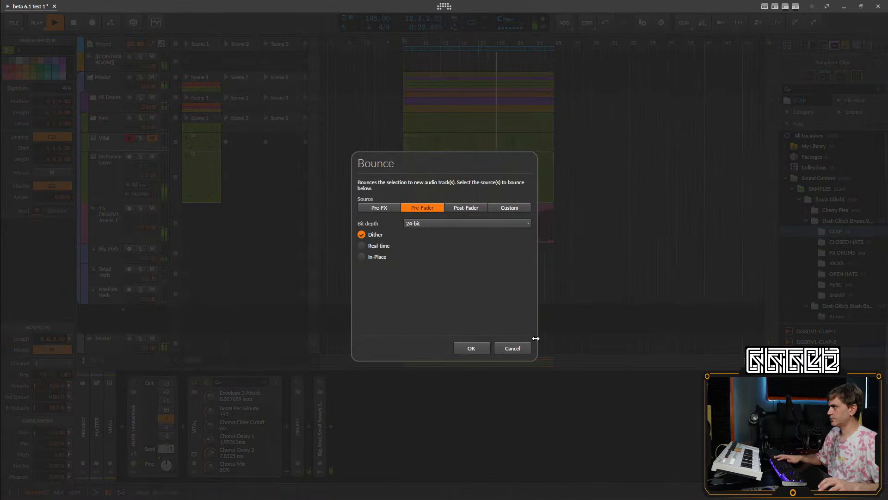
left_click(454, 224)
left_click(434, 254)
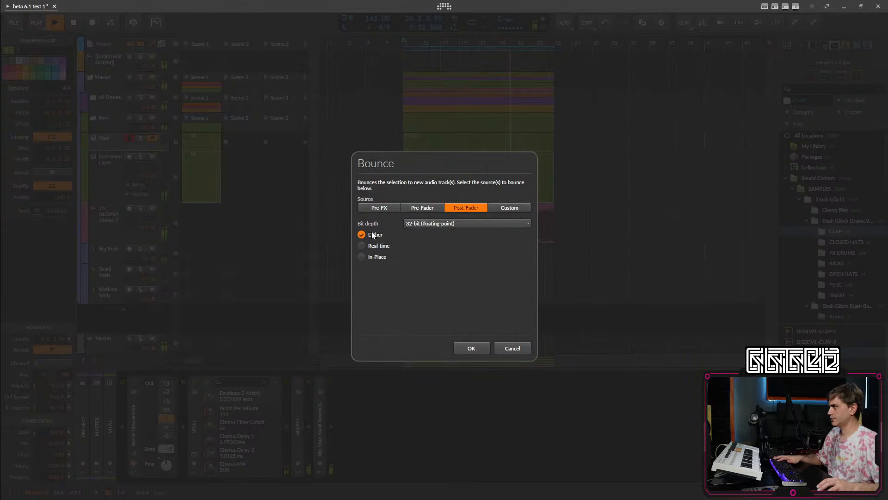
left_click(470, 346)
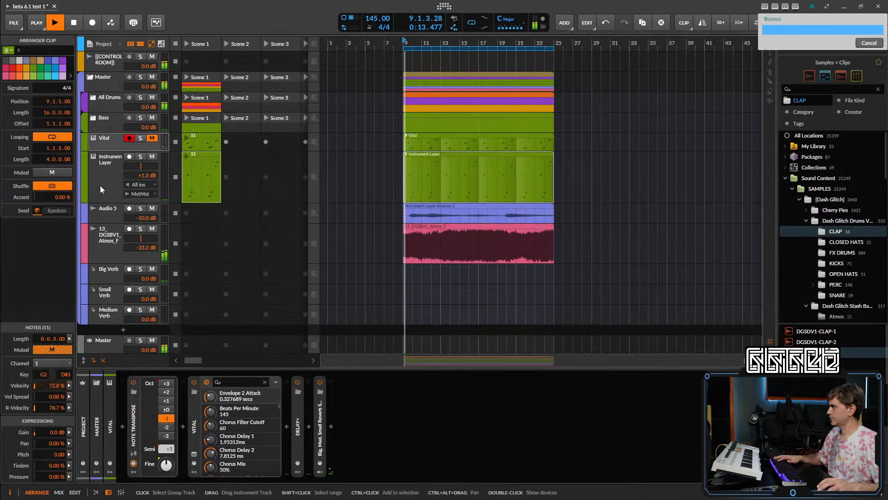
- Mute the Instrument Layer track, solo and enlarge the Audio 5 track, and normalize its bounced clip
left_click(152, 156)
left_click(116, 213)
left_click(140, 208)
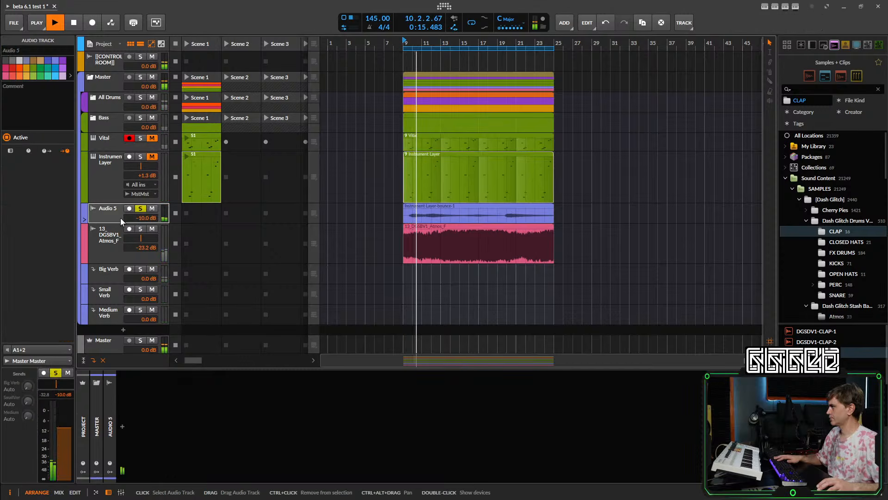
left_click_drag(120, 221, 120, 284)
right_click(448, 237)
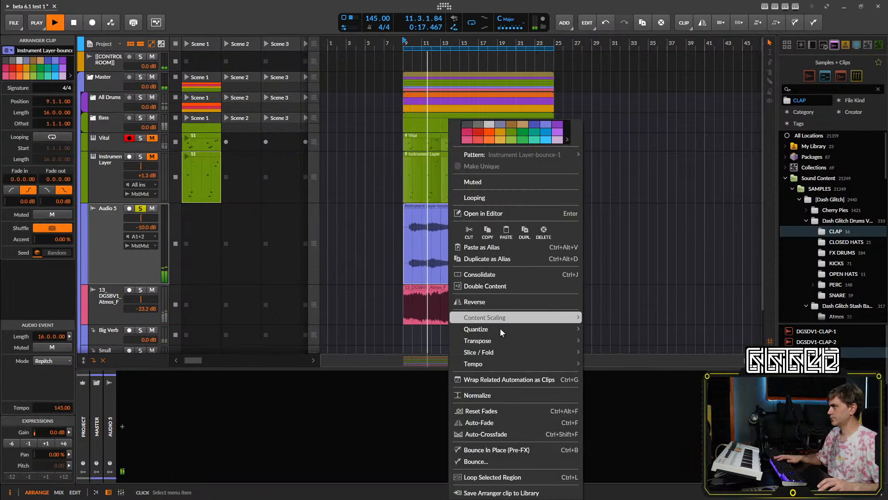
left_click(497, 394)
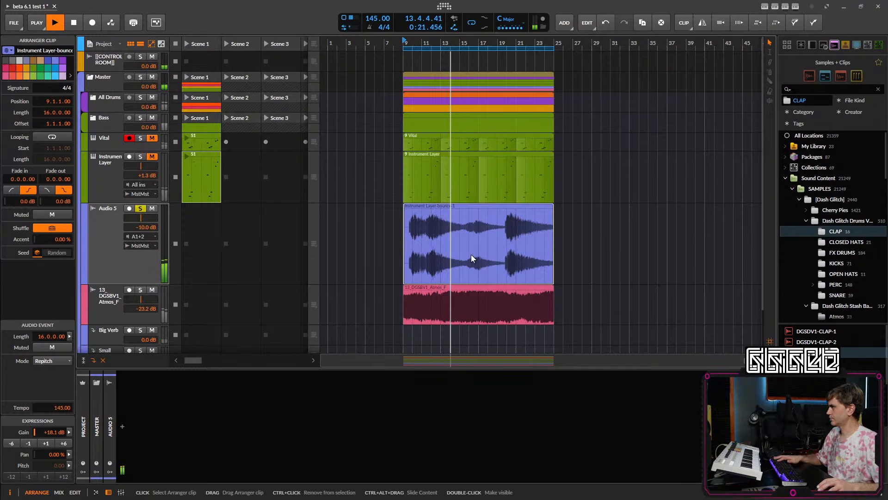
- Set the Audio 5 track's volume to -9.8 dB and take it out of solo
left_click_drag(143, 228, 143, 246)
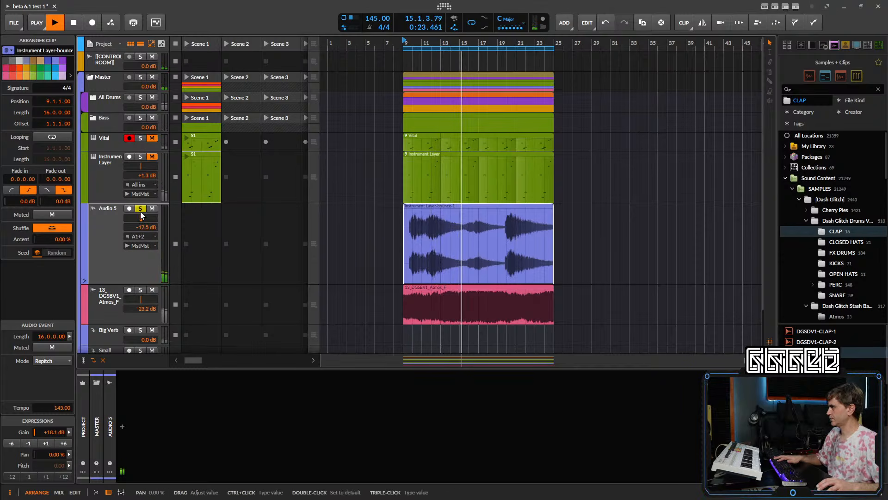
left_click(141, 209)
left_click_drag(148, 216, 148, 209)
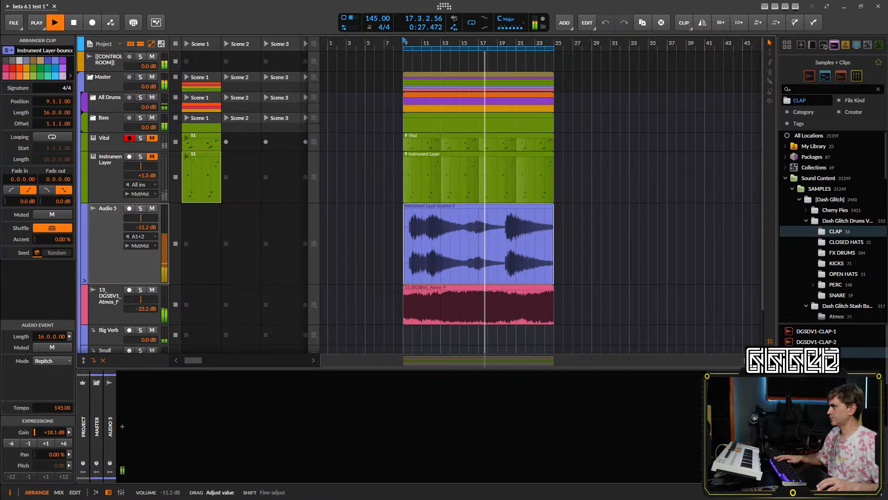
left_click_drag(142, 227, 142, 227)
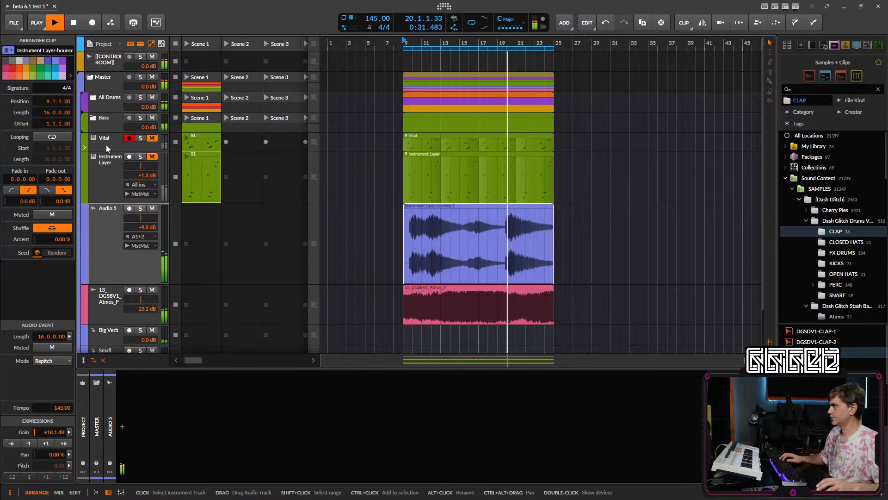
- Reduce the Instrument Layer track's height and select the Audio 5 track
left_click(111, 176)
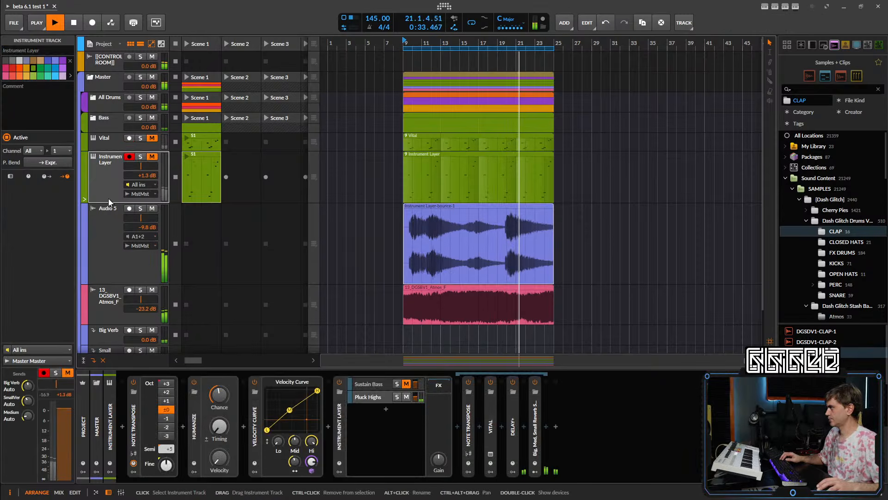
left_click_drag(113, 202, 118, 164)
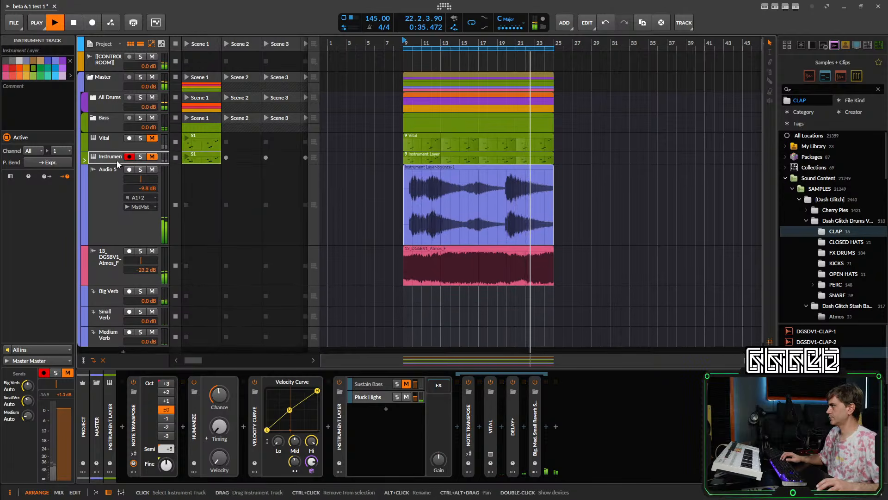
left_click(106, 221)
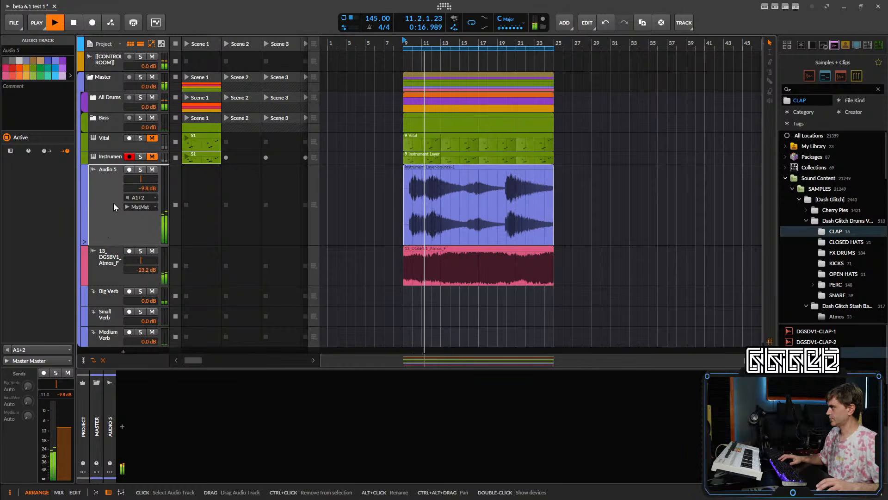
- Audition the mix with the Vital track briefly unmuted
left_click(156, 146)
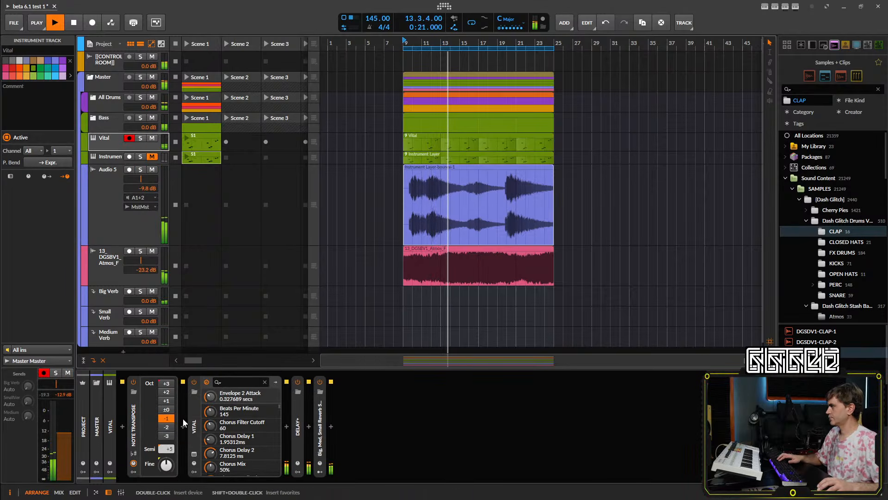
left_click(152, 139)
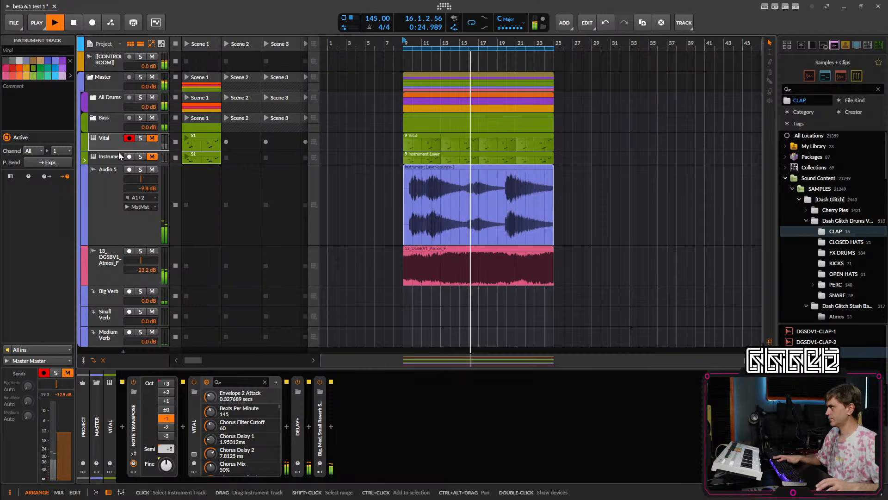
- Enlarge the Vital track, split its arranger clip at bar 11 and delete the part after the split
left_click_drag(115, 151, 118, 175)
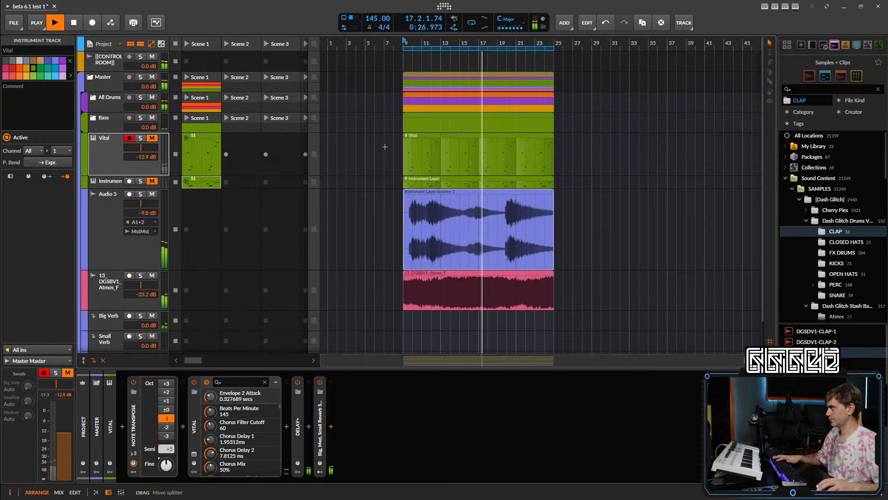
left_click_drag(436, 147, 194, 159)
left_click(419, 152)
key("5")
left_click(421, 164)
left_click(431, 149)
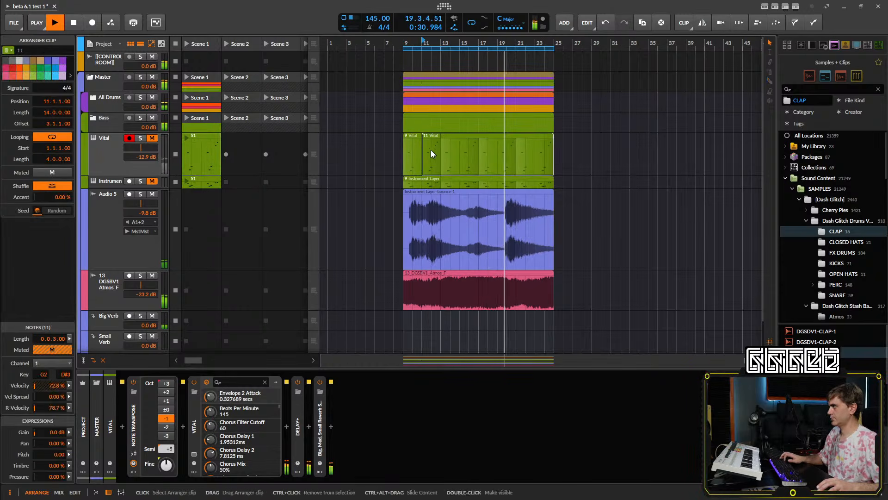
key("Delete")
- Unmute the Vital track, restart playback and copy its two-bar clip from bar 9 to bar 17
left_click(409, 149)
left_click(153, 138)
key("space")
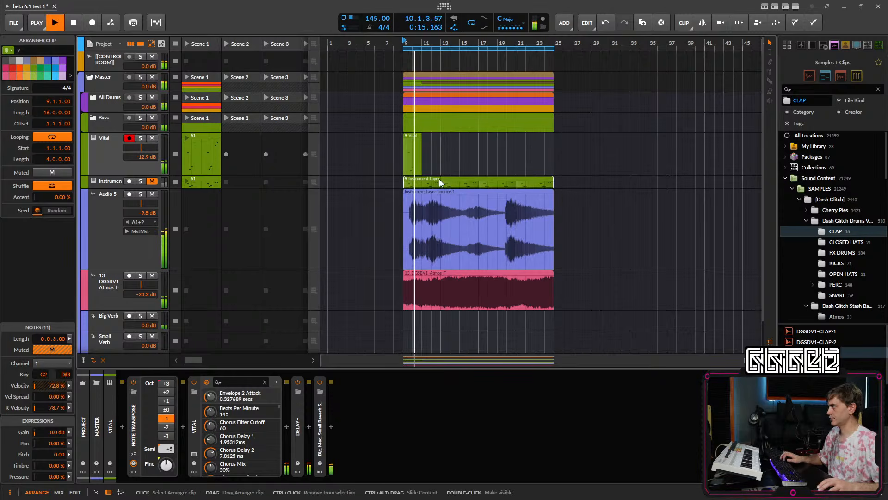
left_click_drag(411, 160, 475, 167)
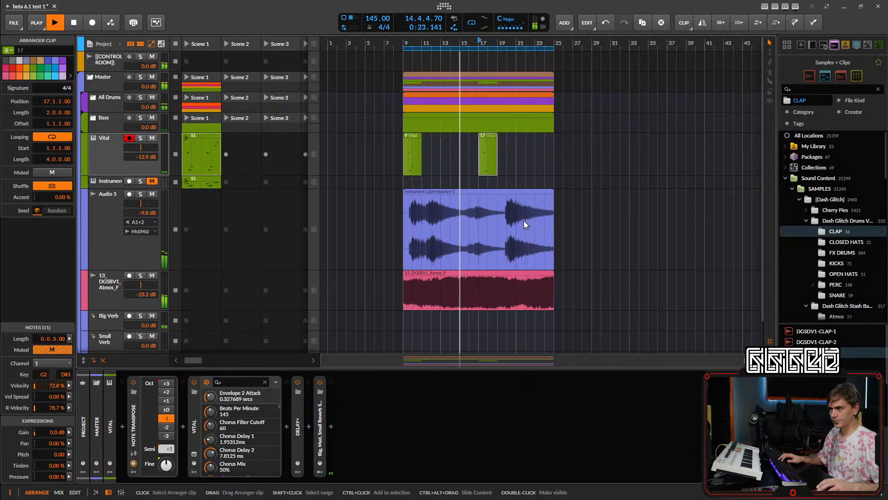
- Audition the arrangement in several playback passes and select the Audio 5 track
key("space")
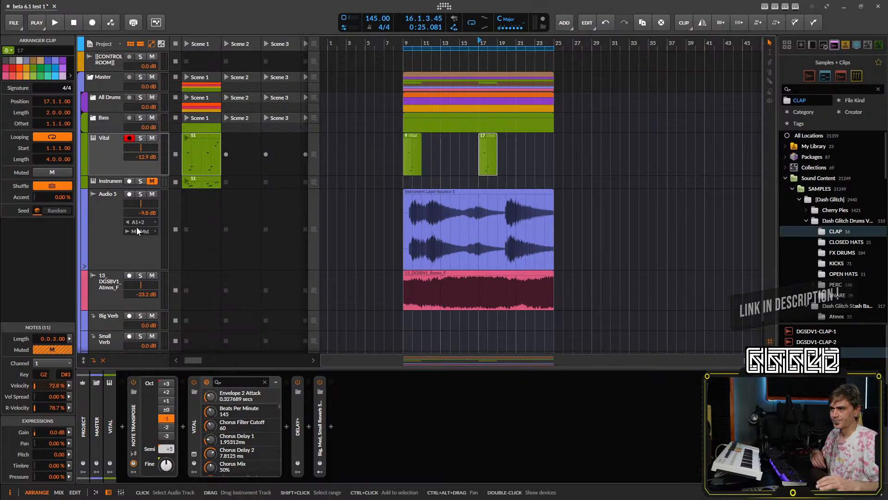
key("space")
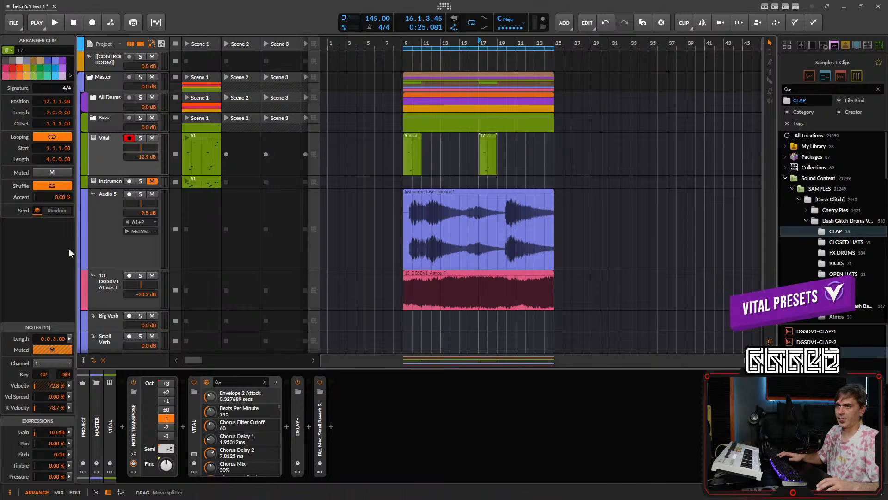
left_click(449, 422)
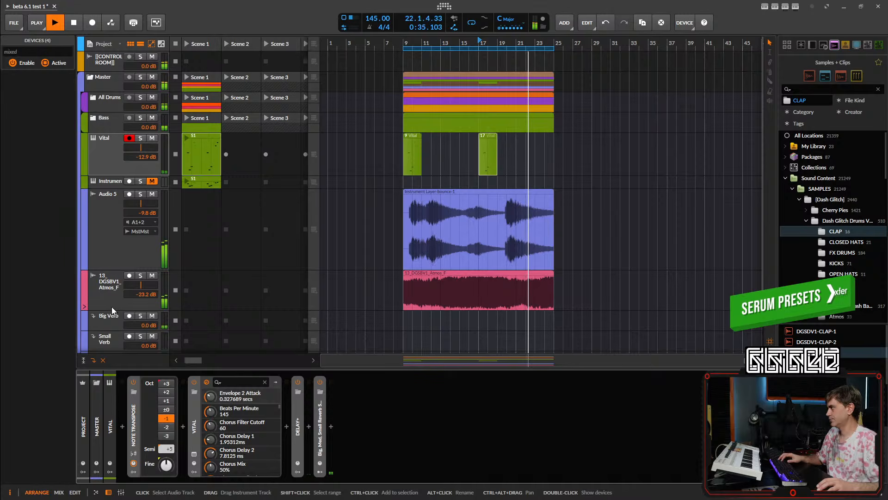
key("space")
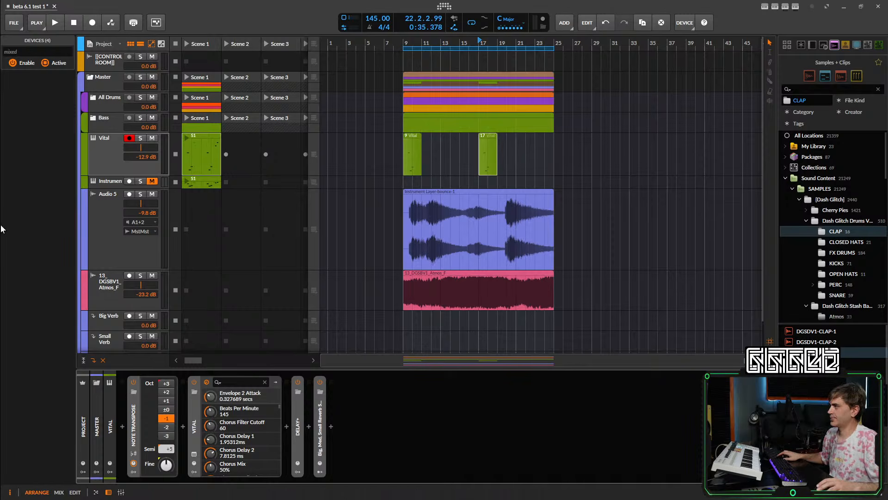
key("space")
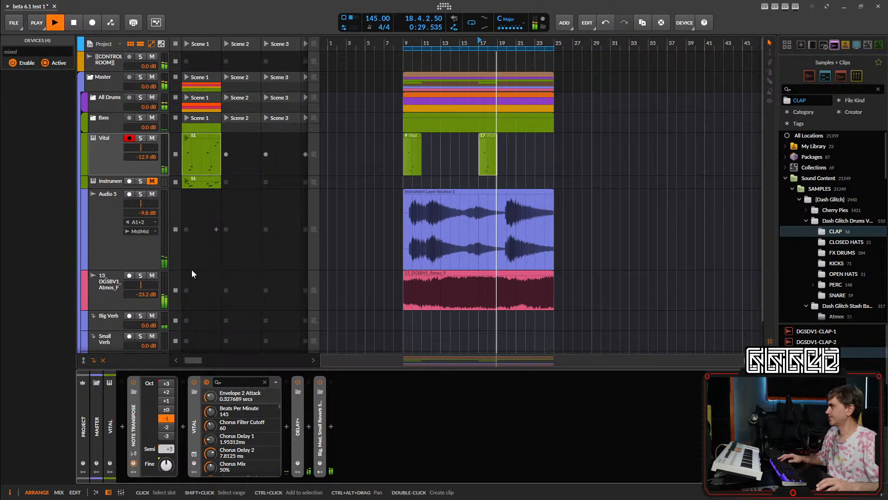
left_click(109, 256)
key("space")
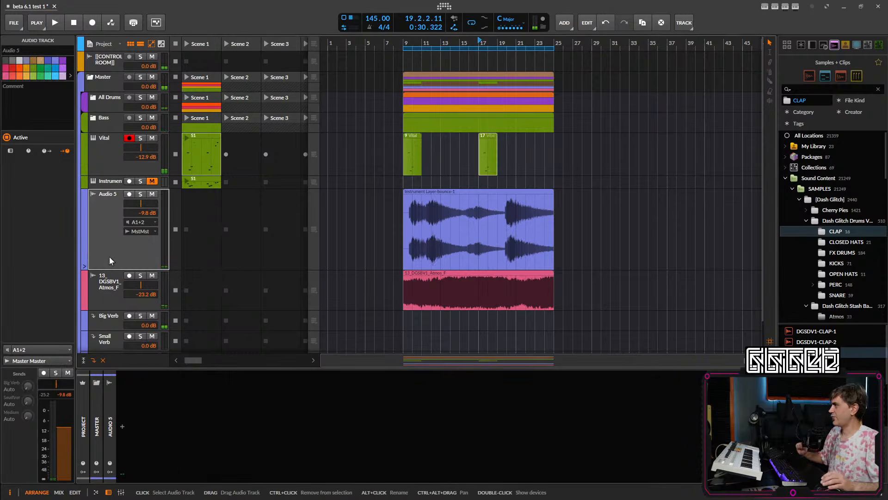
- Add an instrument track with a Sampler at the end of the track list and load the Instrument Layer bounce clip into it
scroll(417, 266, "down", 3)
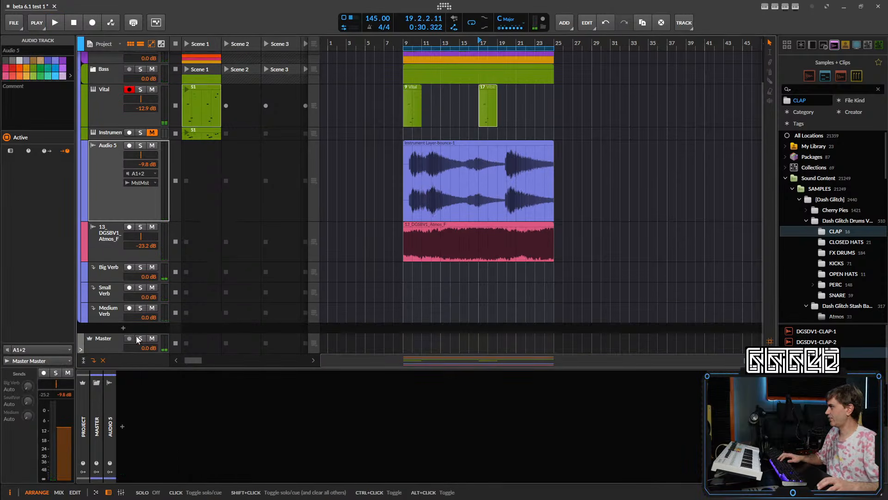
left_click(123, 328)
type("sampler")
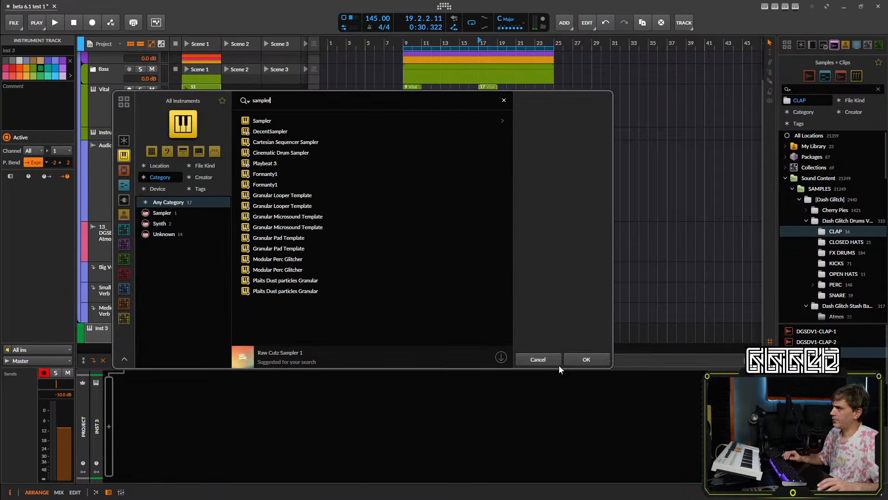
left_click(266, 121)
left_click(588, 359)
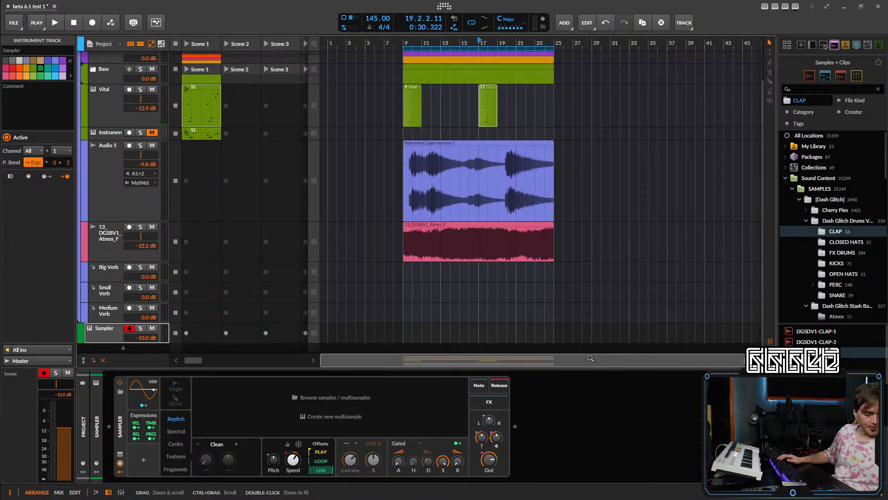
left_click_drag(429, 143, 317, 422)
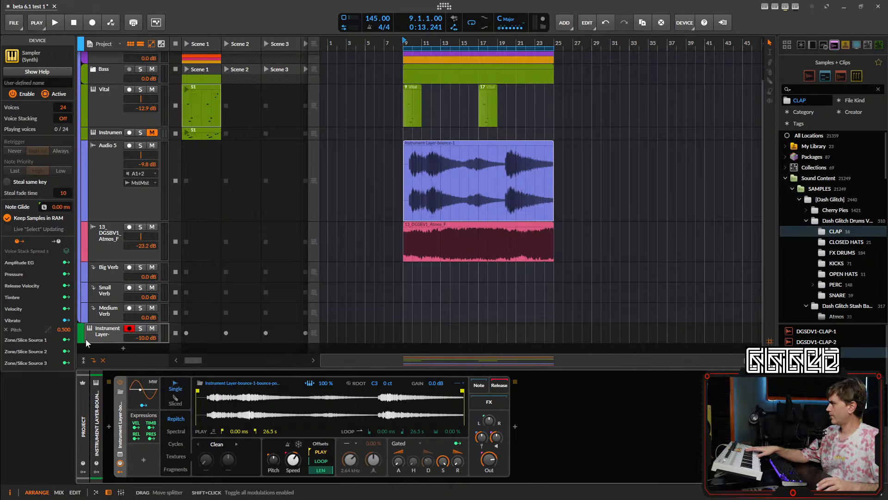
- Increase the new Sampler track's height and move it directly below Audio 5
left_click(102, 334)
left_click_drag(103, 342, 107, 376)
scroll(202, 335, "down", 3)
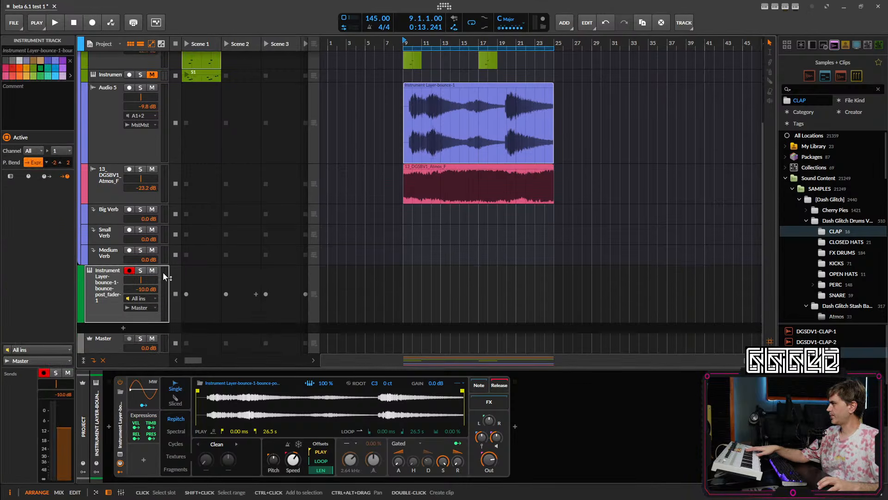
left_click_drag(162, 271, 107, 159)
scroll(112, 176, "up", 1)
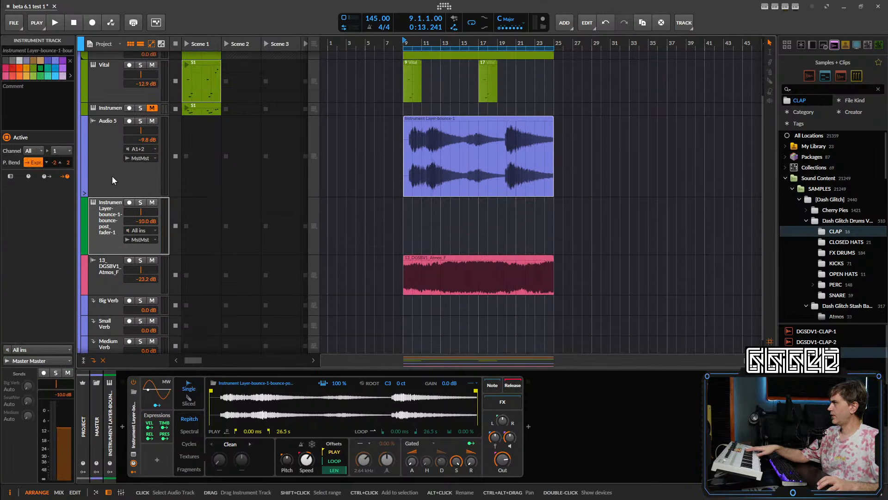
- Collapse and mute the Audio 5 track, then record-arm and enlarge the Sampler track below it
left_click_drag(110, 196, 116, 159)
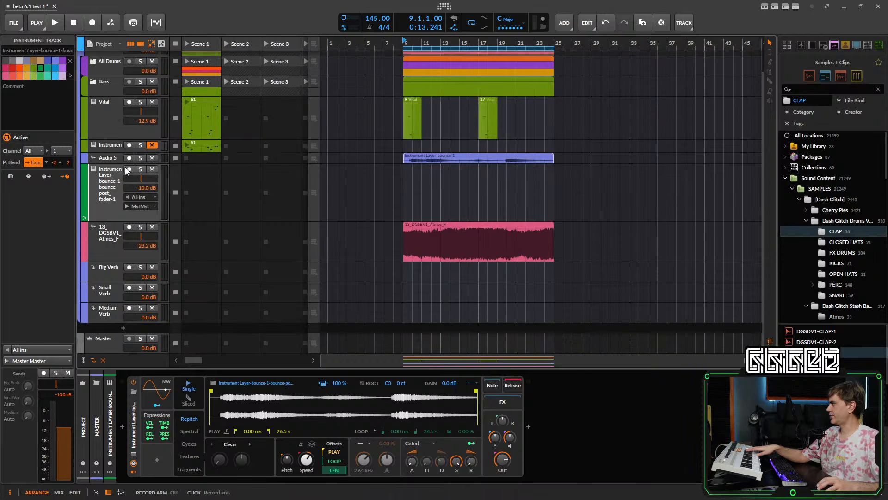
left_click(129, 169)
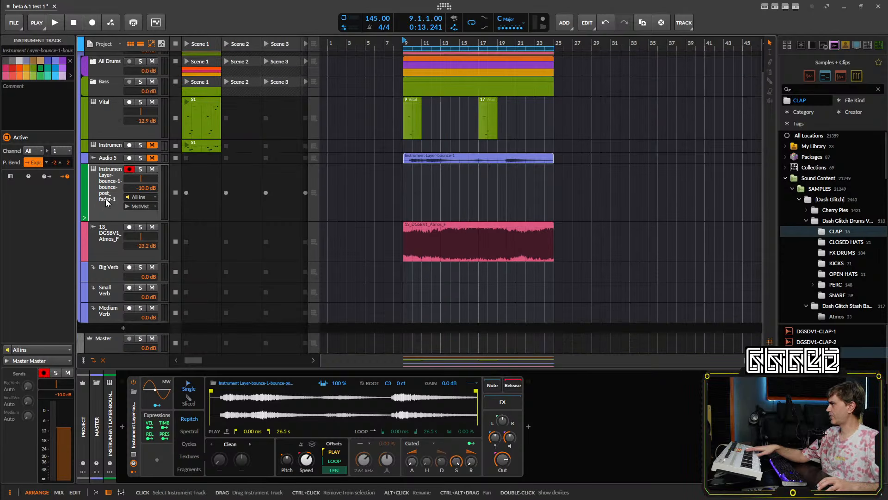
left_click_drag(113, 221, 109, 250)
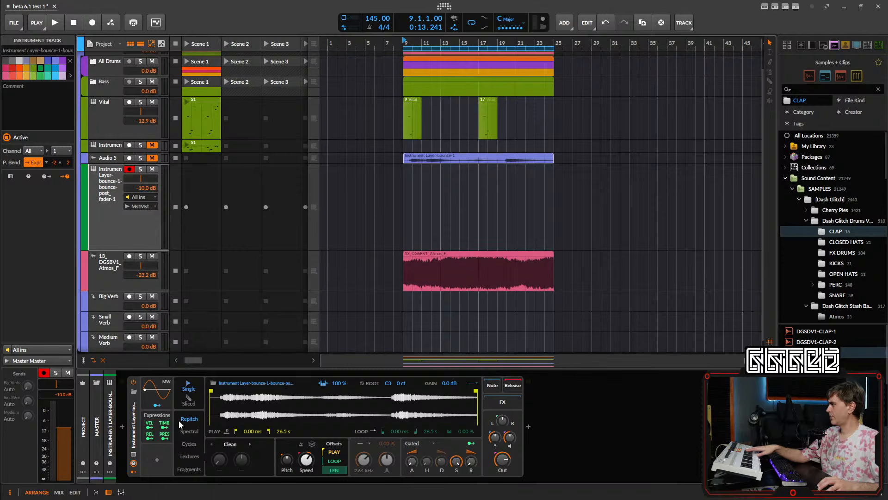
- Switch the Sampler to Fragments mode and look through the samples in the Fragments - Granular folder
left_click(190, 470)
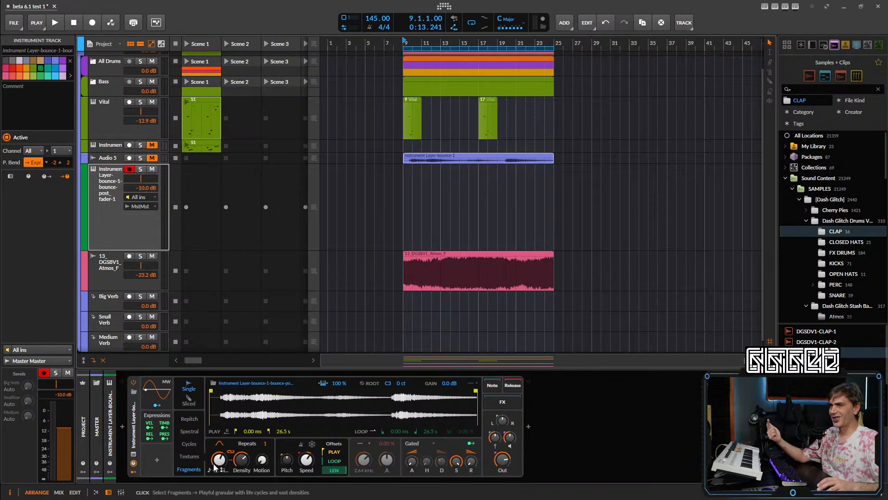
scroll(836, 249, "down", 10)
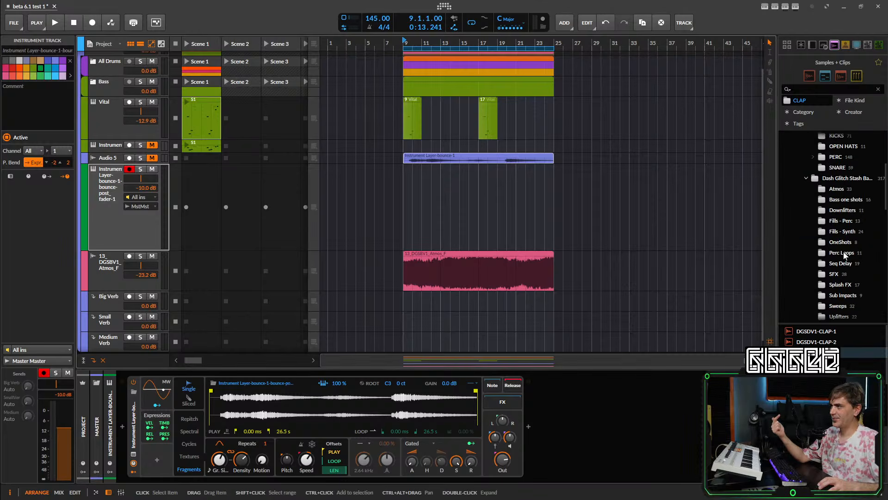
left_click(855, 210)
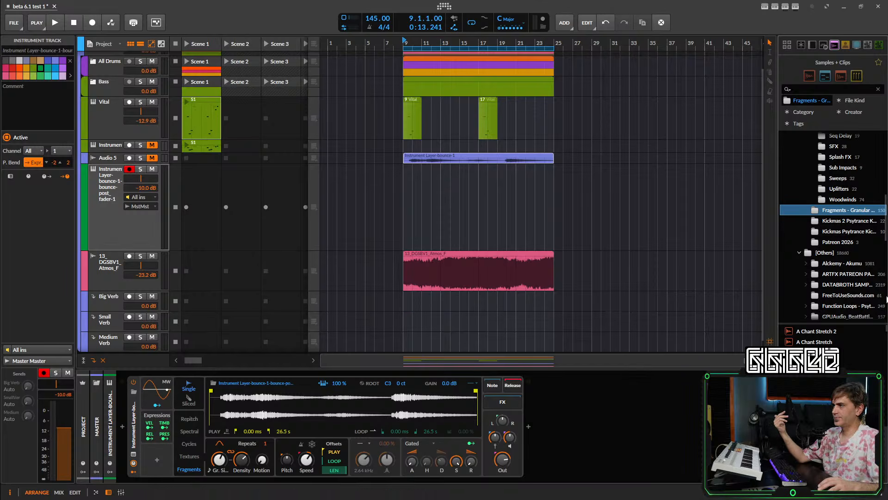
scroll(845, 349, "down", 5)
scroll(844, 348, "down", 5)
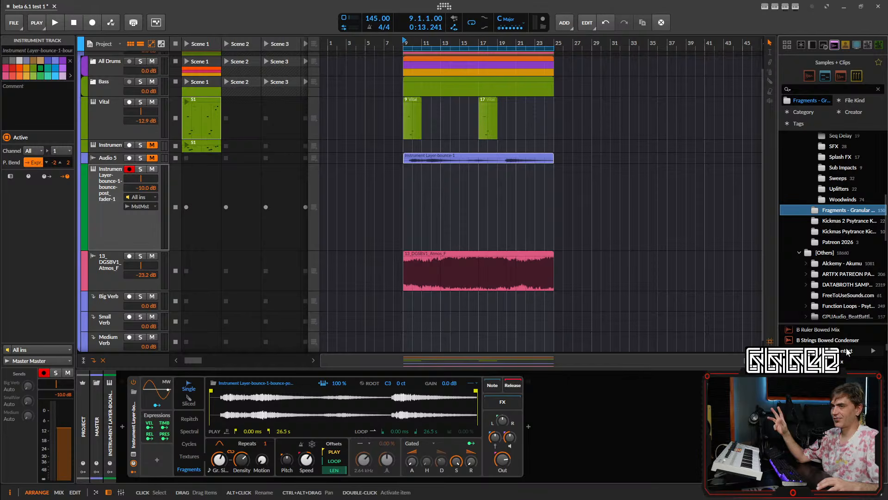
scroll(846, 350, "down", 3)
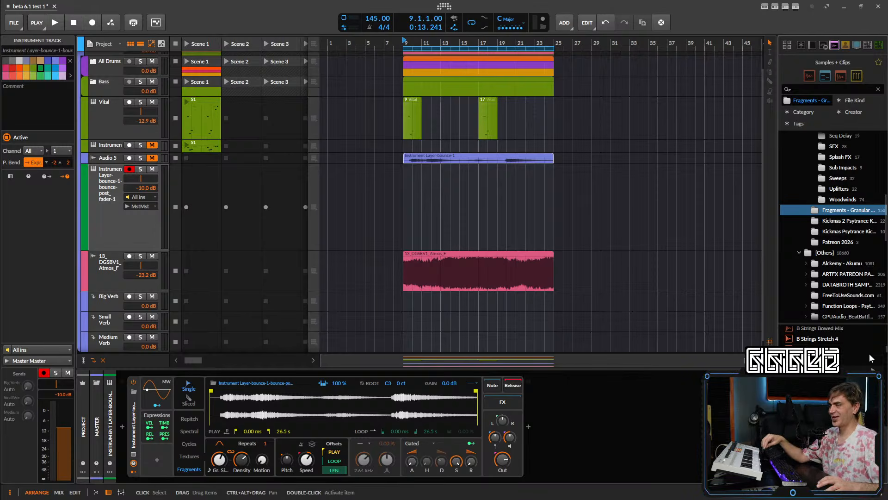
- Compare the Sampler's Textures and Fragments modes, ending on Fragments, and adjust its grain envelope shape
left_click(132, 231)
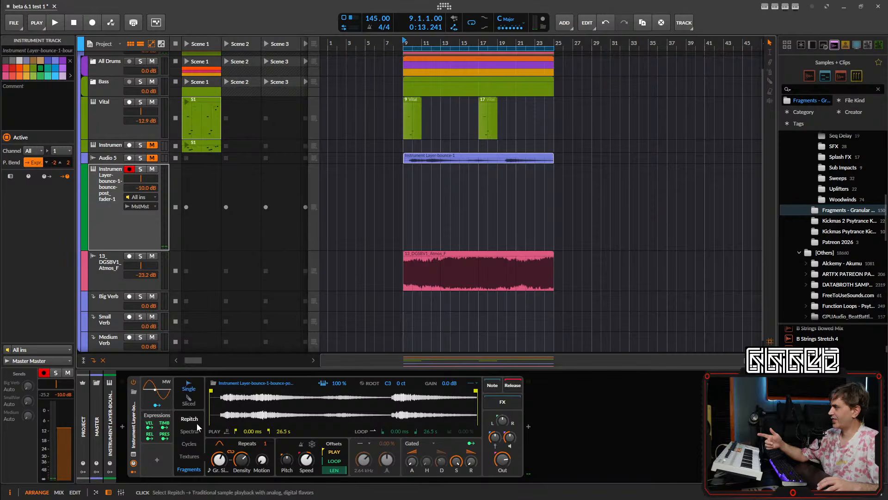
left_click(191, 459)
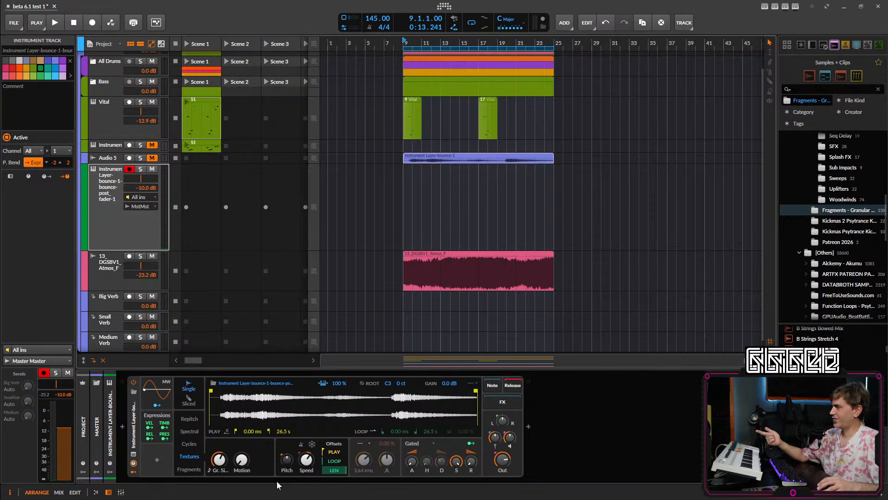
left_click(190, 469)
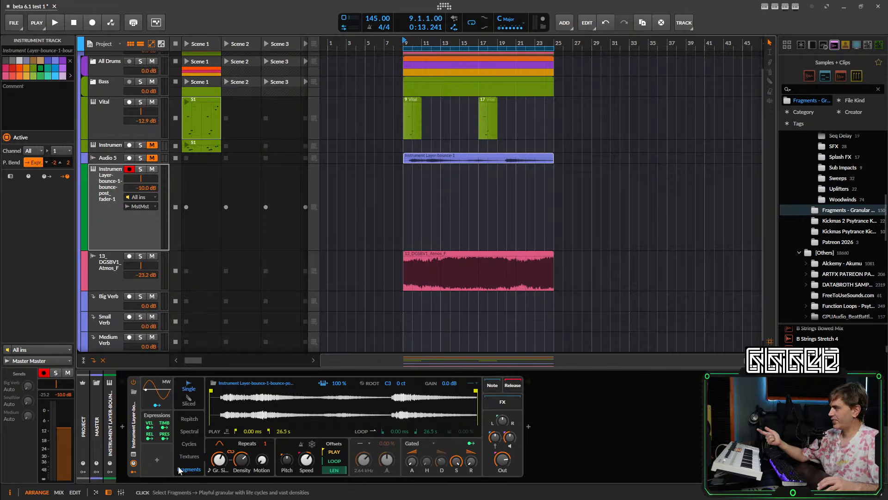
left_click(189, 456)
left_click(192, 470)
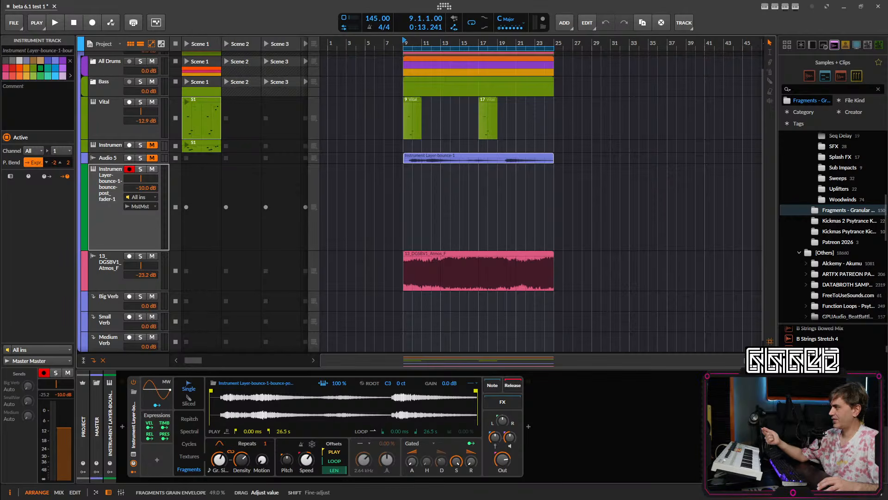
mouse_move(221, 442)
left_mouse_down()
mouse_move(223, 434)
mouse_move(227, 455)
mouse_move(218, 449)
left_mouse_up()
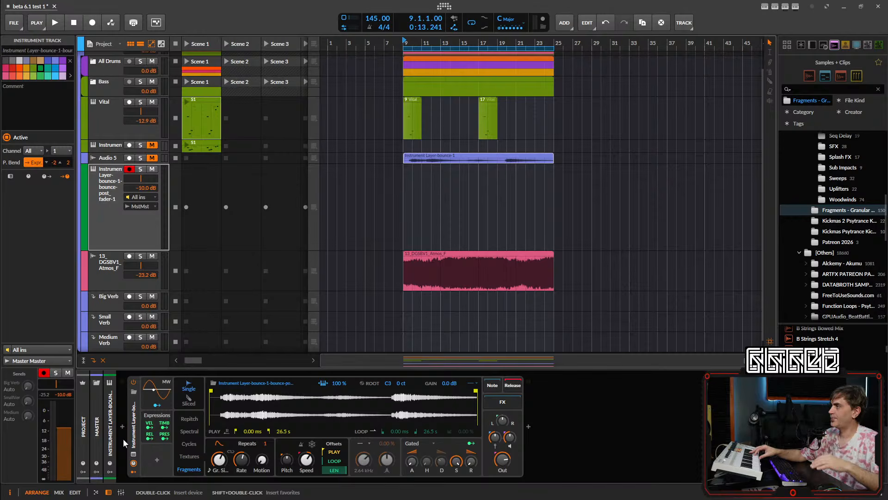
scroll(816, 398, "down", 3)
scroll(816, 335, "up", 2)
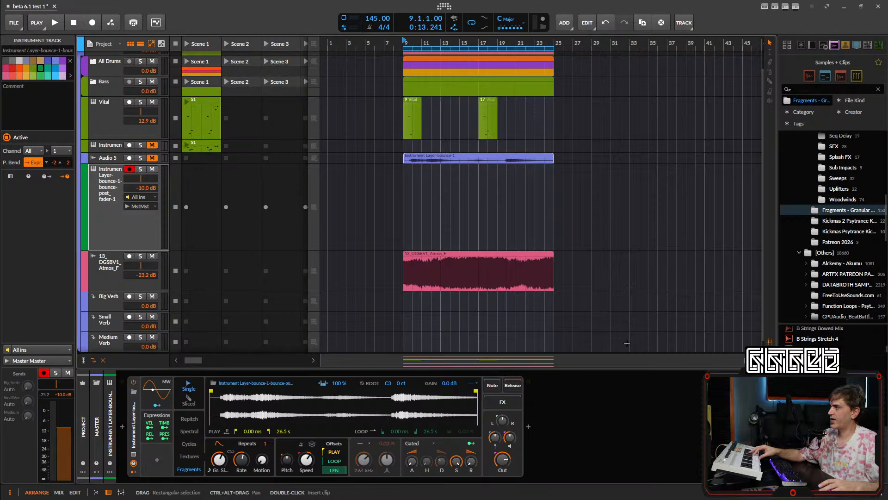
- Insert a Spectrum analyzer after the Sampler in the device chain
left_click(529, 425)
type("spectrum")
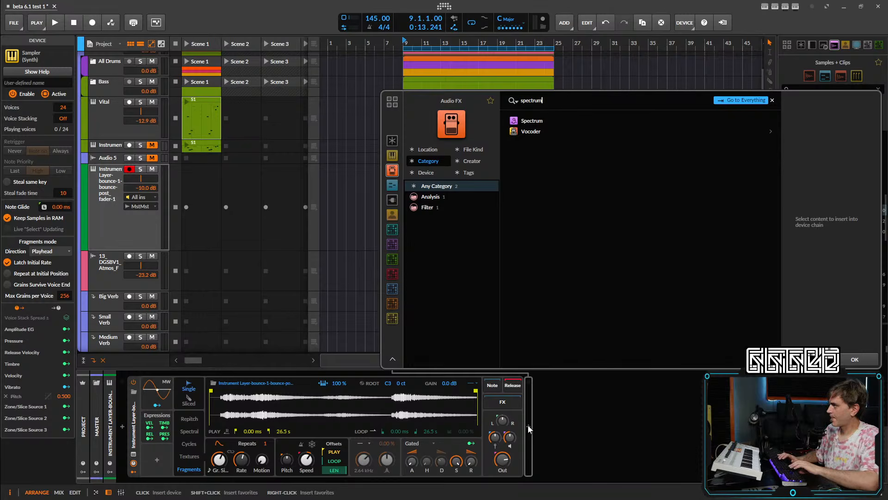
left_click(554, 120)
left_click(858, 361)
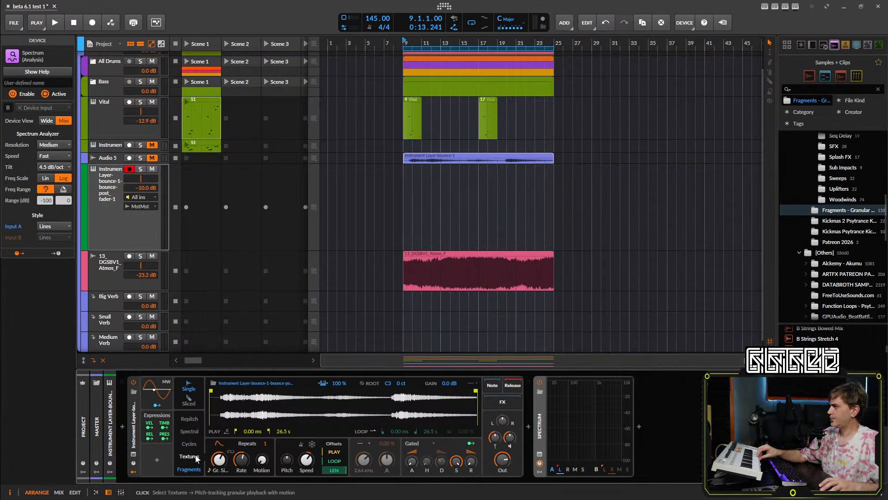
- Set the Sampler to Repitch with play start at 4.31 s, and lower its pitch while watching the expanded Spectrum view
left_click(189, 419)
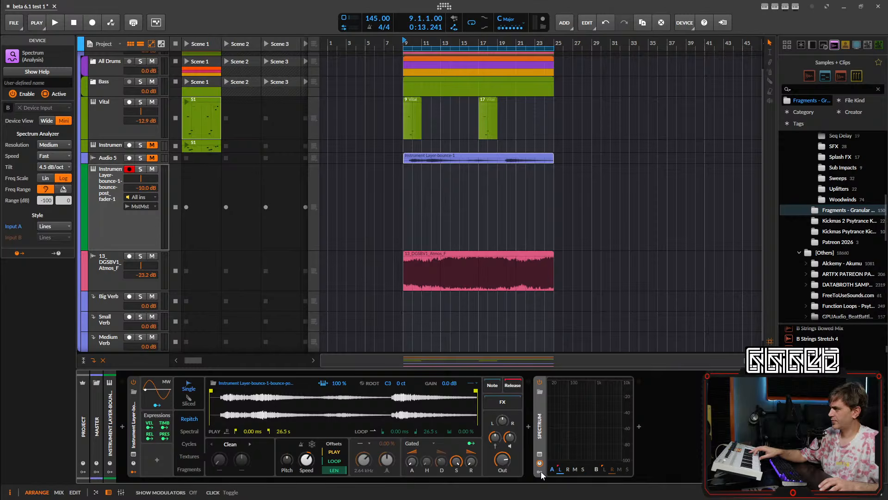
left_click(539, 454)
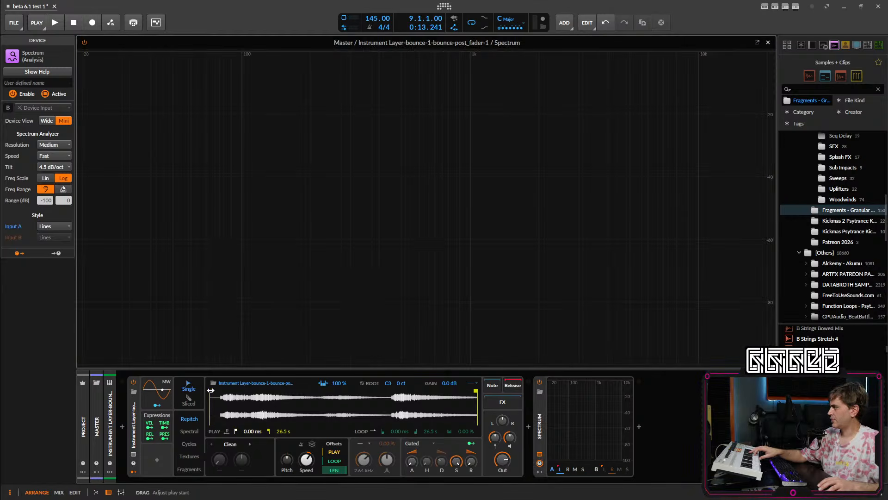
left_click_drag(211, 392, 255, 391)
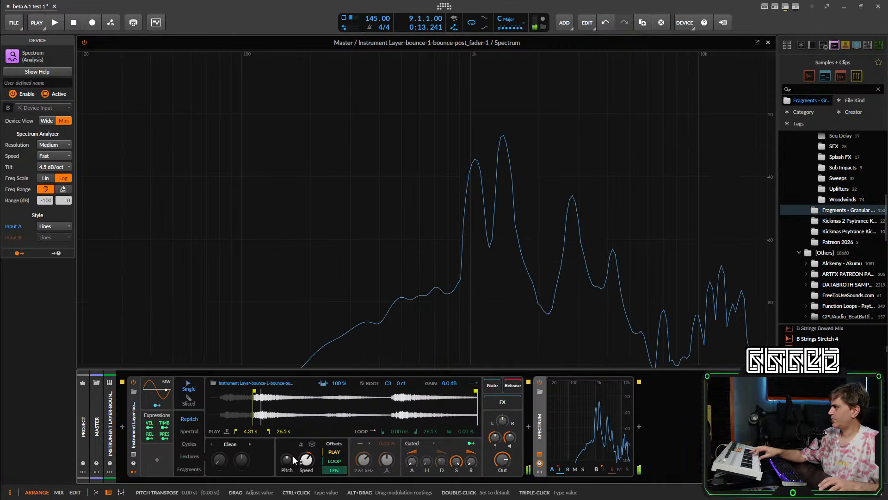
left_click_drag(287, 460, 287, 486)
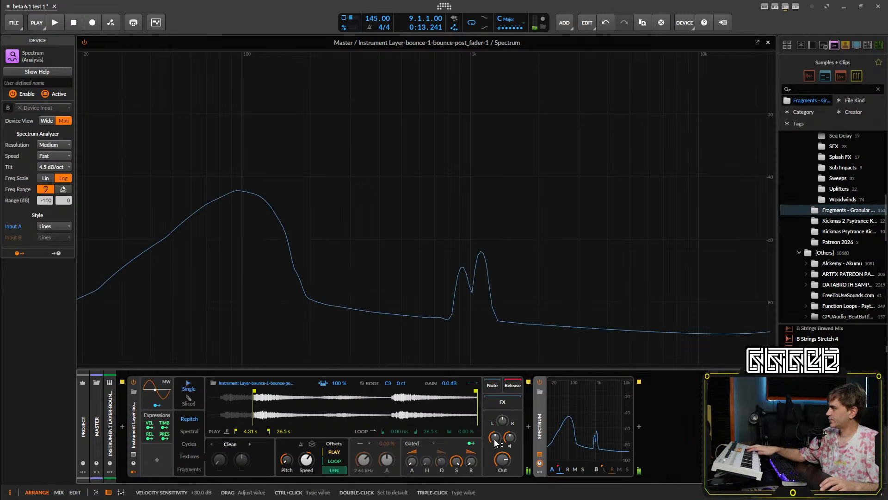
left_click_drag(286, 461, 312, 435)
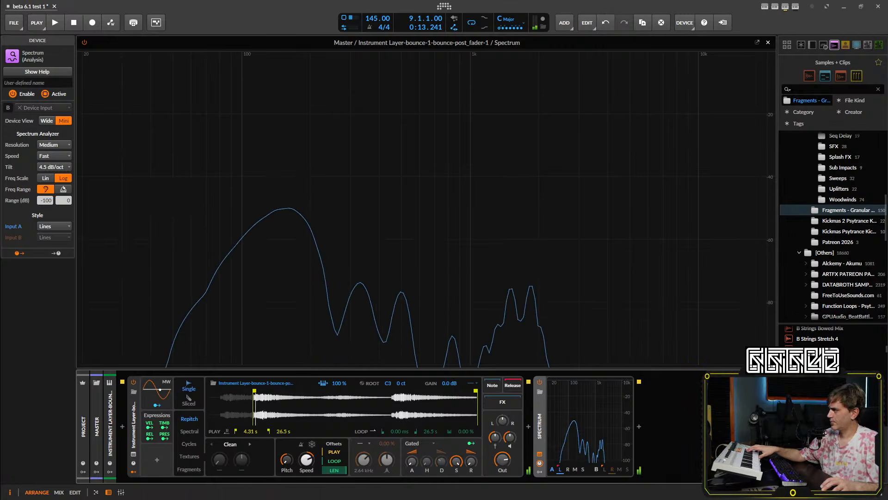
- Close the expanded Spectrum view and delete the Spectrum device from the Sampler track
left_click(768, 42)
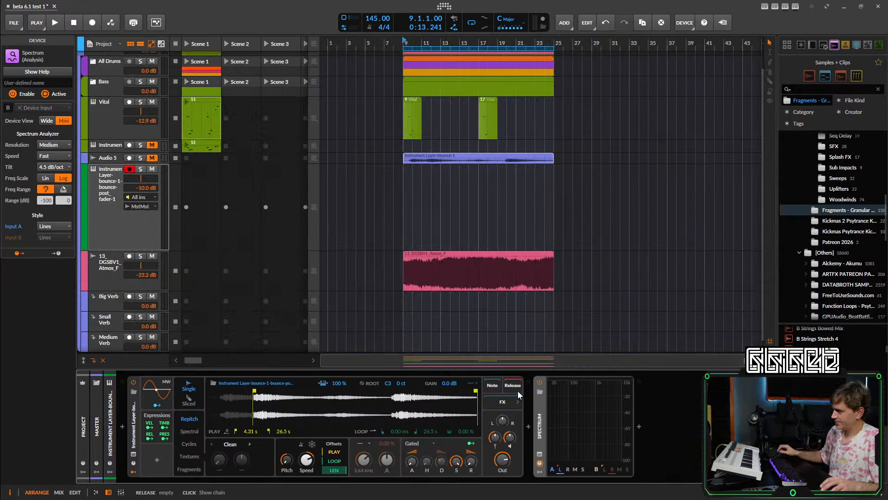
key("Delete")
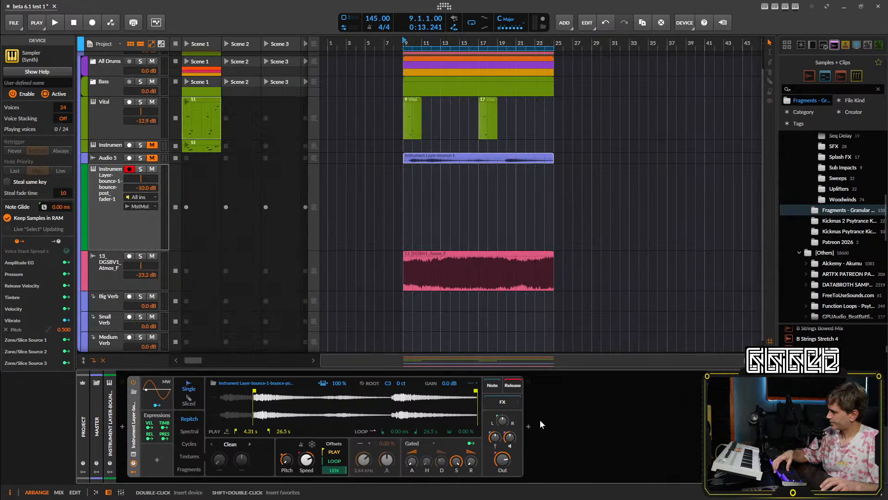
- Switch the Sampler to Fragments mode, turn off its key tracking, and adjust the grain size
left_click(189, 469)
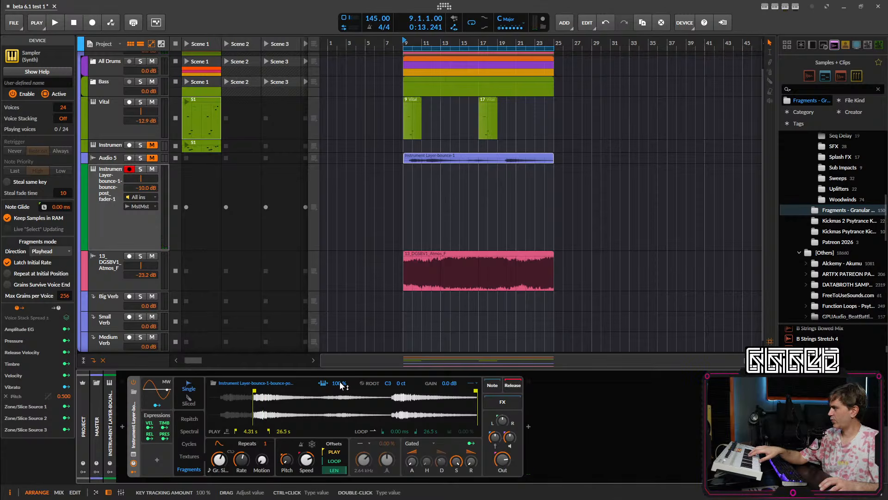
left_click(321, 382)
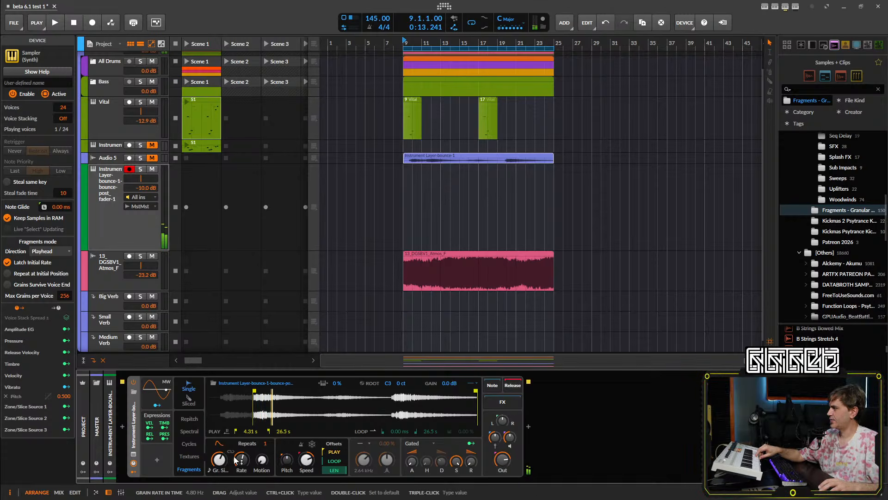
left_click_drag(219, 460, 220, 463)
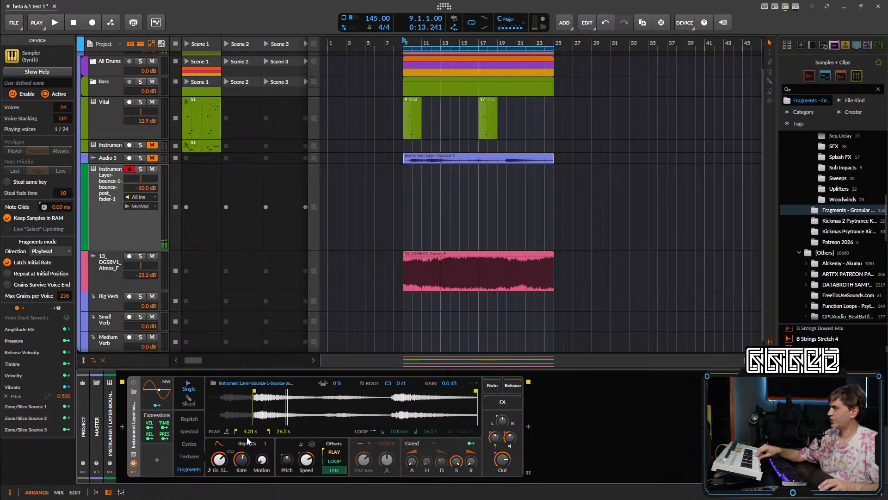
- Freeze the Sampler's playhead at a position offset of 3.50 %, and raise the grain rate and playhead motion
left_click(314, 443)
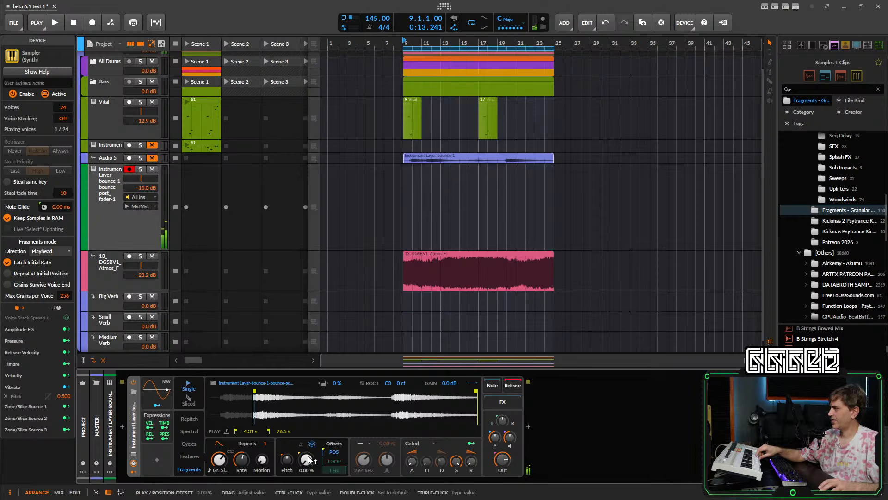
left_click_drag(307, 463, 307, 454)
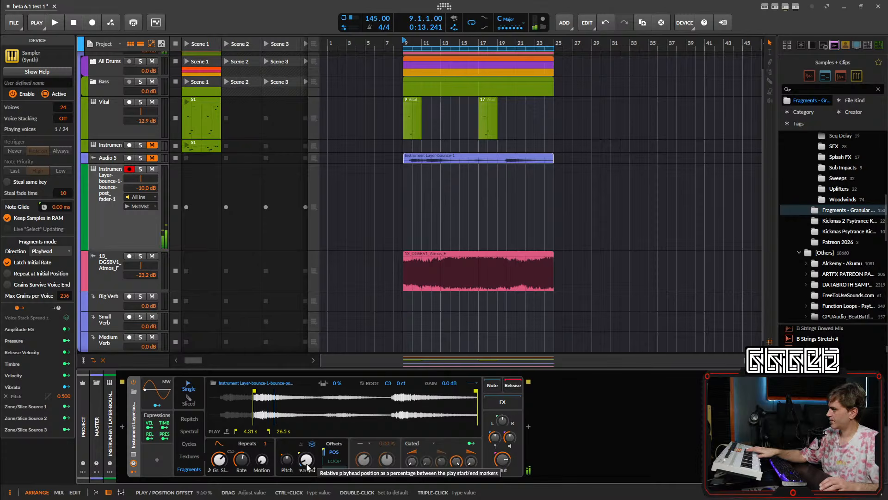
left_click_drag(308, 467, 308, 481)
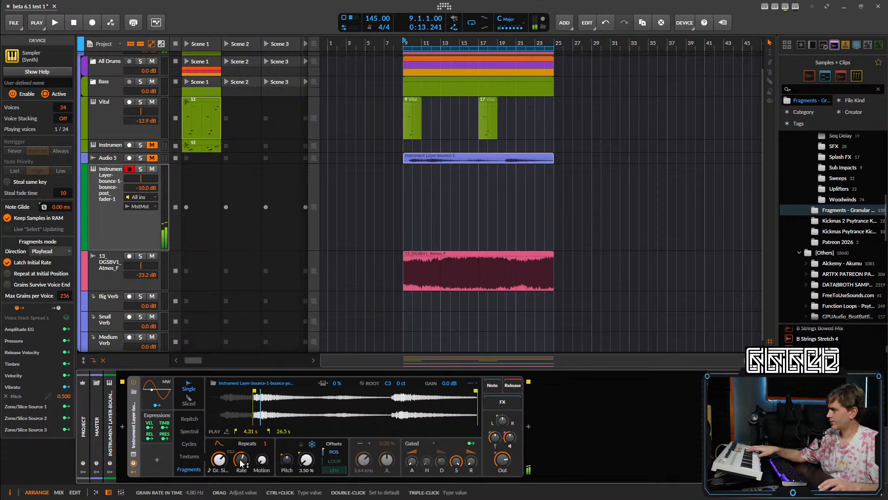
left_click_drag(241, 463, 241, 454)
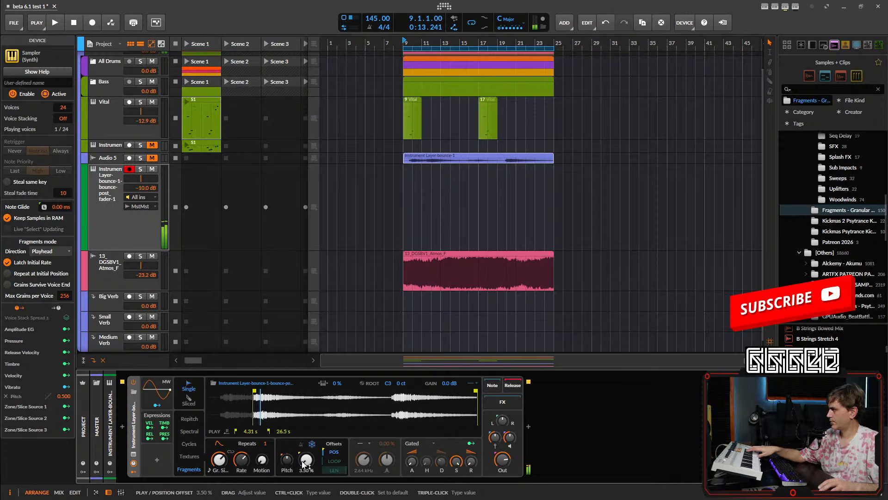
left_click_drag(262, 460, 261, 456)
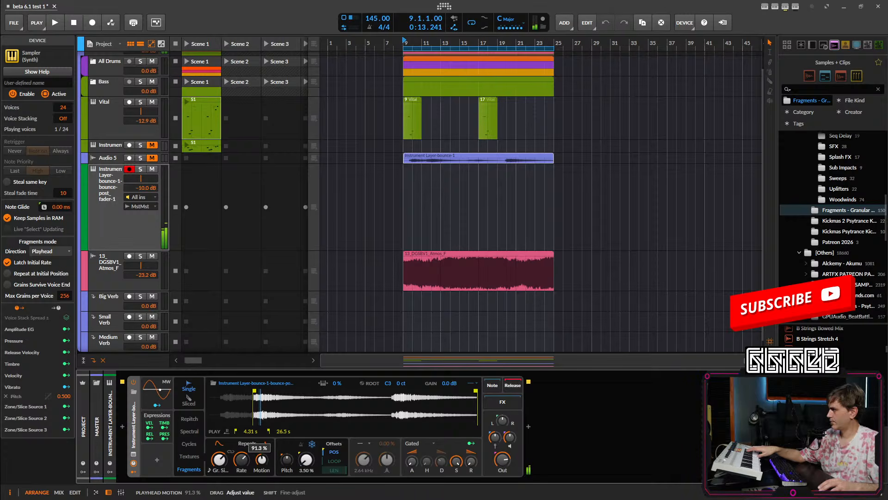
- In the Sampler's expanded waveform view, lower the playhead motion and grain rate, and set the position offset to 1.50 %
left_click(134, 456)
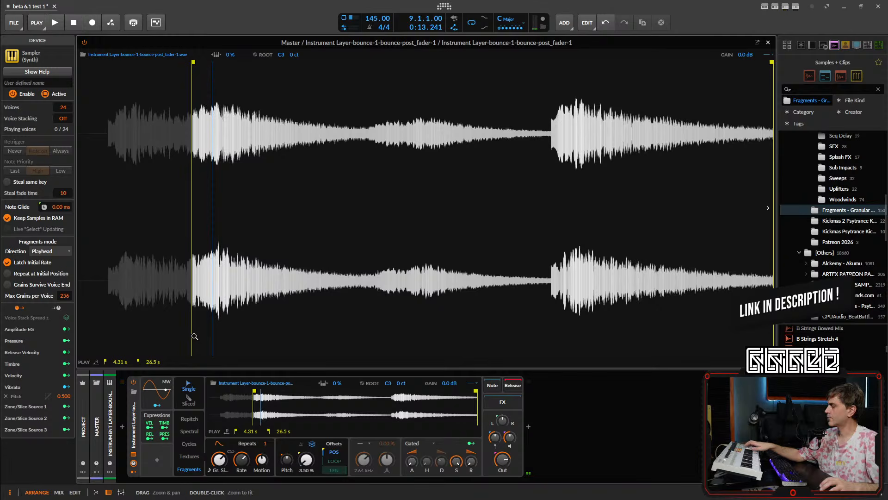
mouse_move(228, 216)
left_mouse_down()
mouse_move(228, 157)
mouse_move(358, 179)
left_mouse_up()
left_click_drag(260, 452, 260, 491)
left_click_drag(307, 460, 306, 471)
left_click_drag(250, 464, 250, 476)
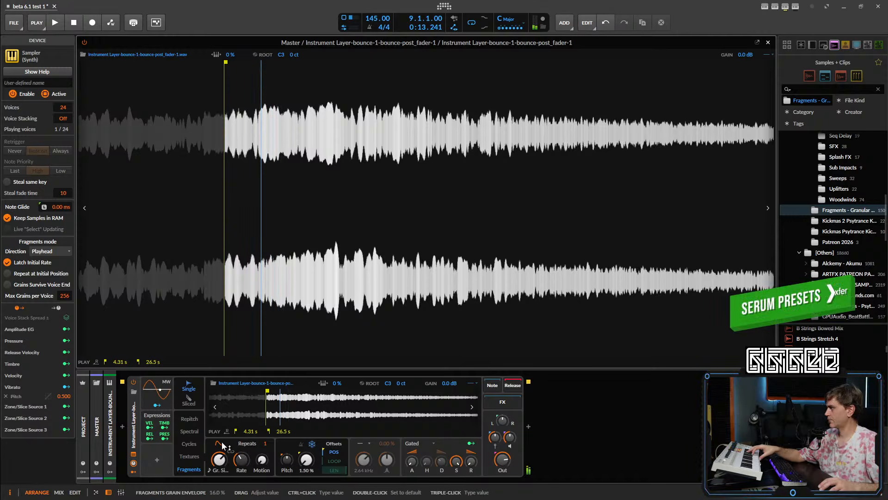
- Set the Fragments grain envelope to 58.0 % and toggle the playhead freeze off and back on
left_click_drag(222, 445, 222, 433)
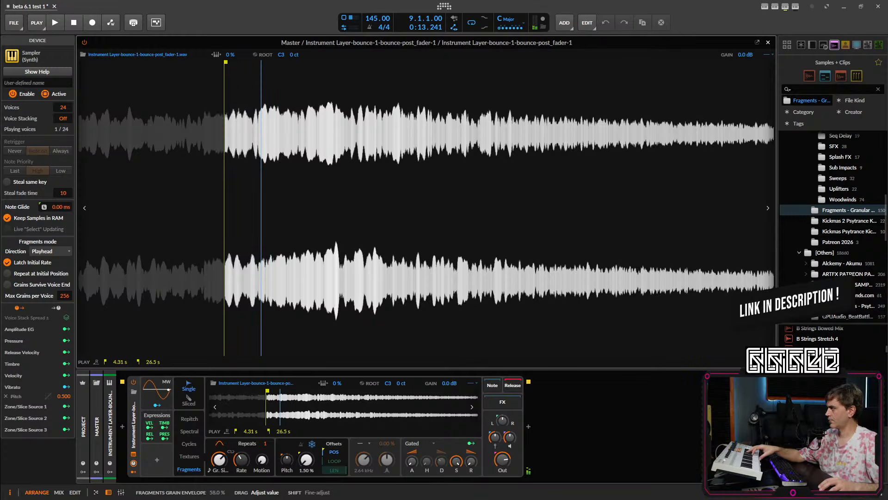
left_click(183, 459)
left_click(188, 468)
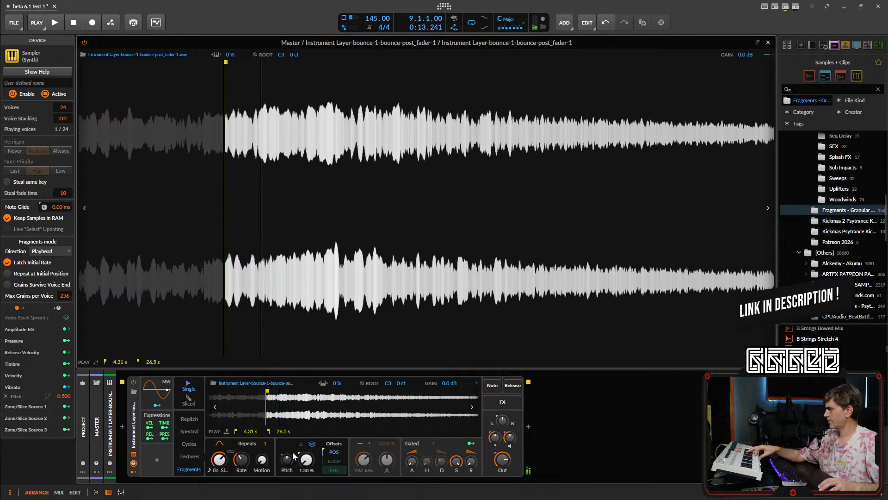
left_click(311, 445)
left_click(312, 445)
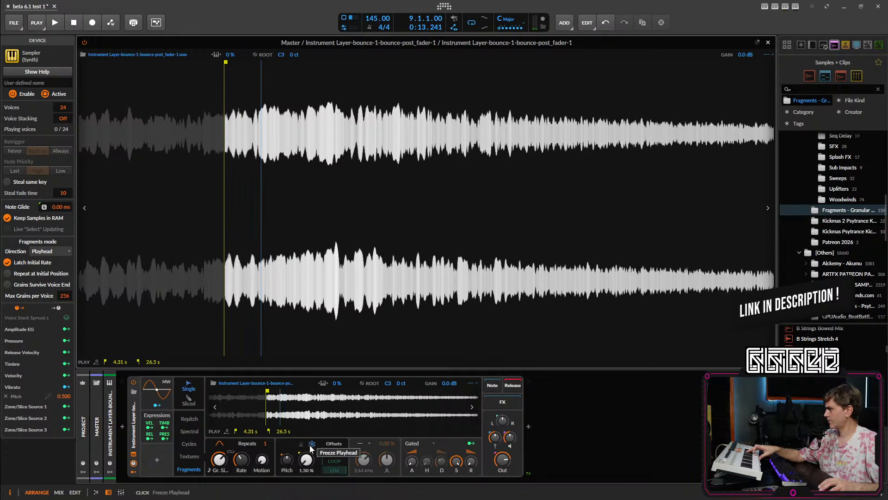
- Switch the Fragments grain rate to density, set it to 11.89, and set the playhead motion to 18.5 %
left_click_drag(265, 443, 237, 453)
left_click(231, 452)
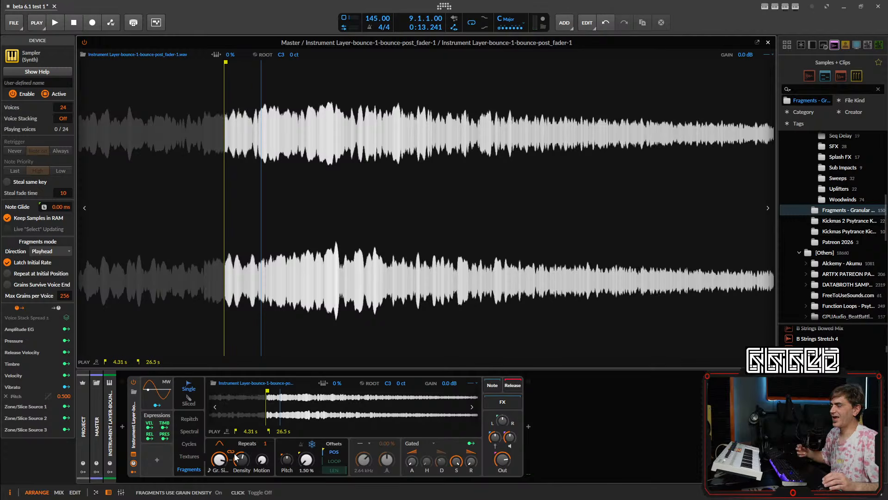
left_click(191, 457)
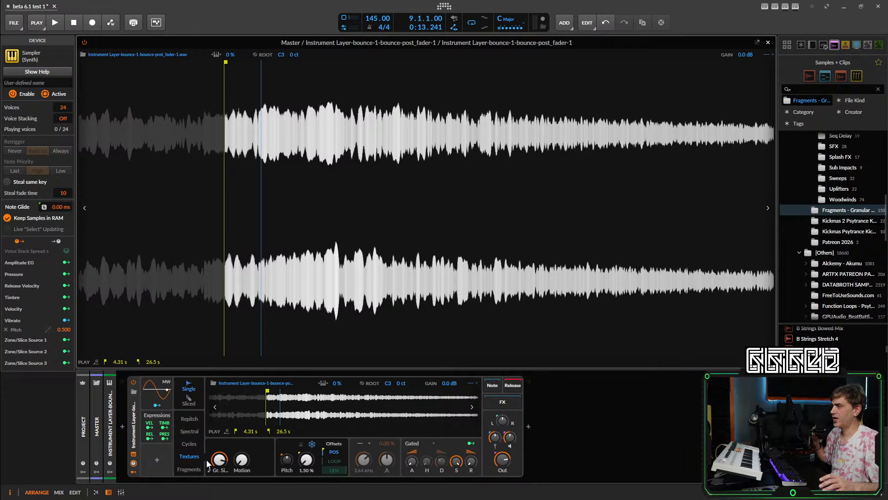
left_click(185, 468)
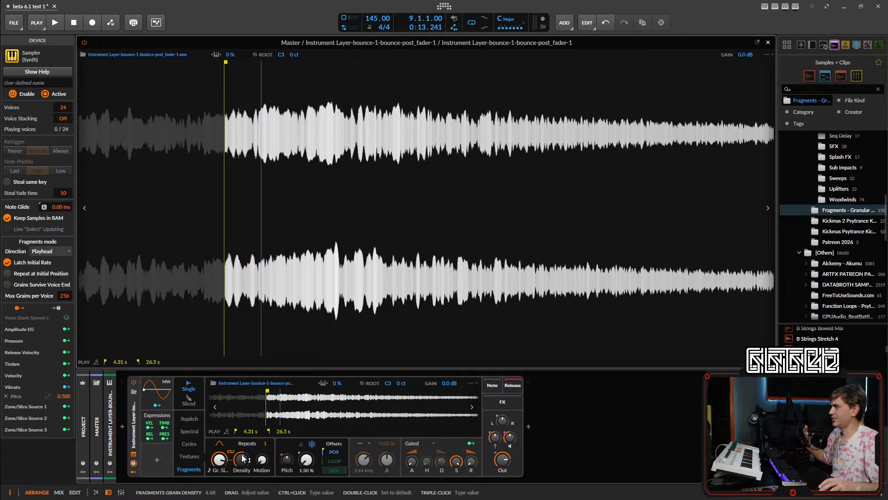
mouse_move(244, 458)
left_mouse_down()
mouse_move(244, 471)
mouse_move(241, 459)
left_mouse_up()
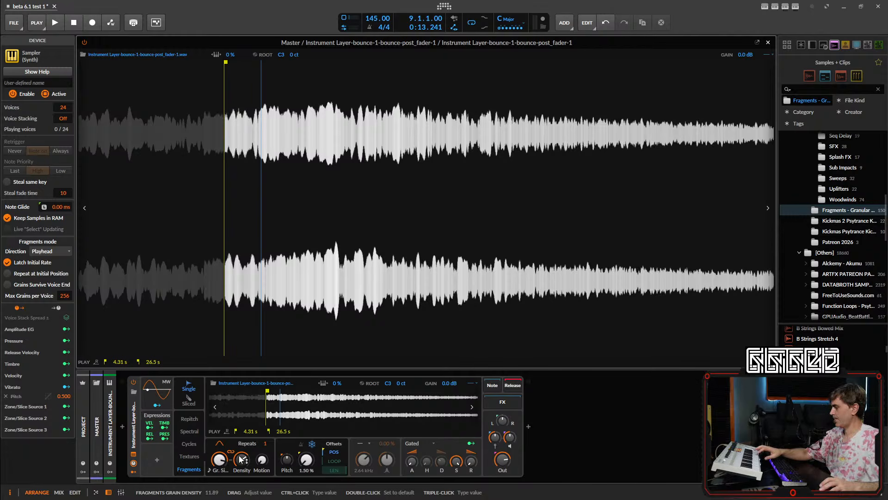
left_click_drag(260, 460, 262, 461)
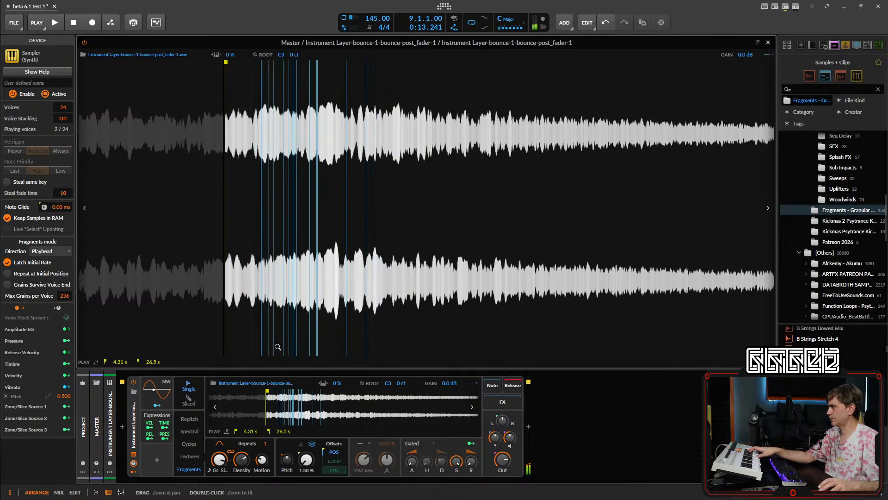
- Turn the Sampler's key tracking back on at 100 %, and fine-tune the playhead motion and grain size
left_click(323, 383)
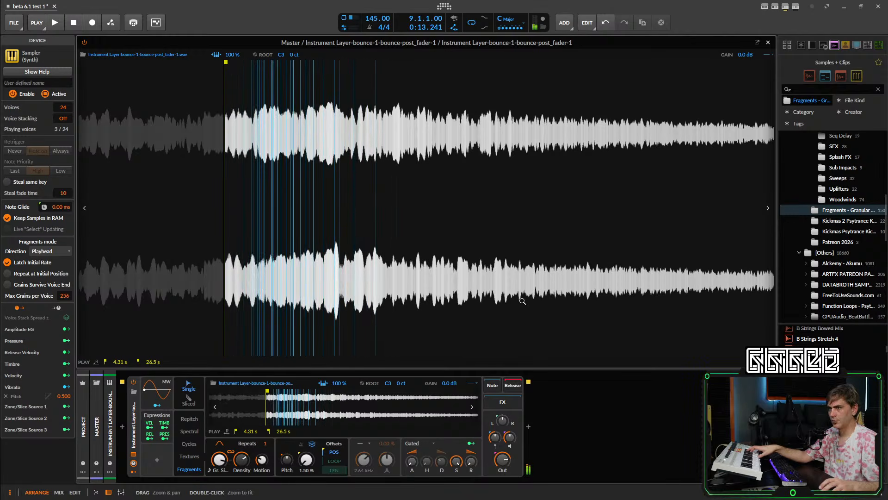
left_click_drag(502, 420, 510, 435)
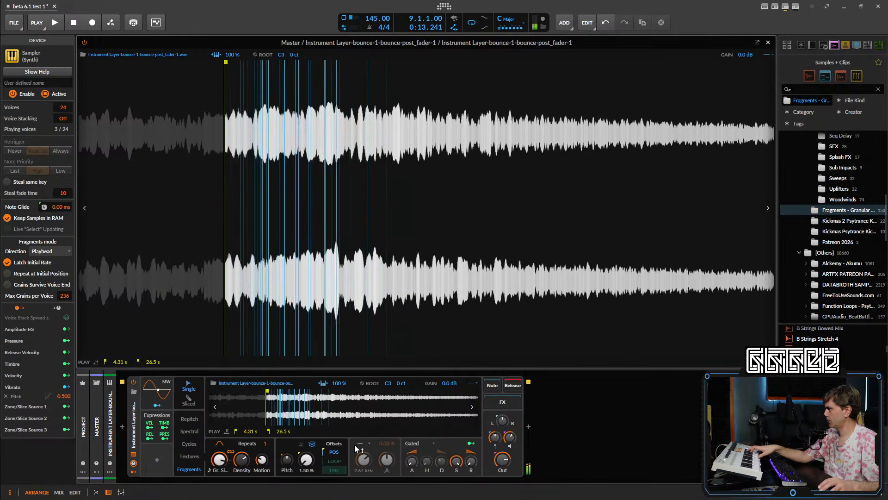
left_click(426, 443)
left_click(426, 444)
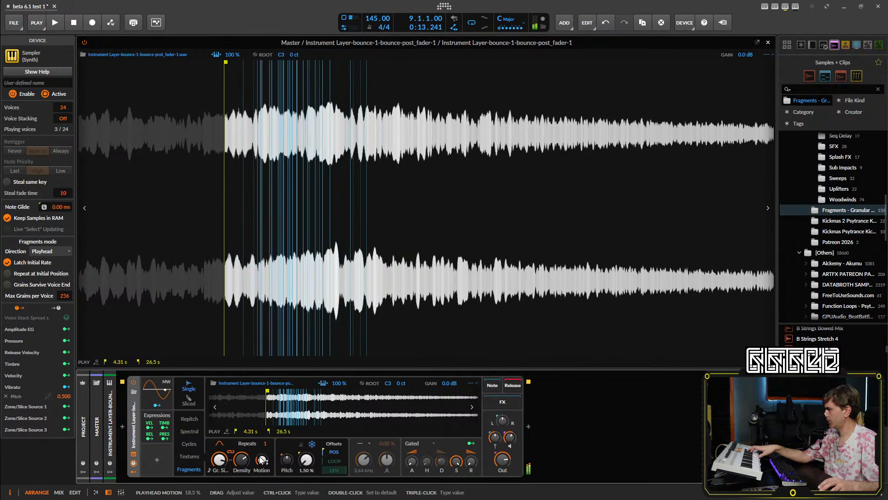
left_click_drag(262, 460, 261, 430)
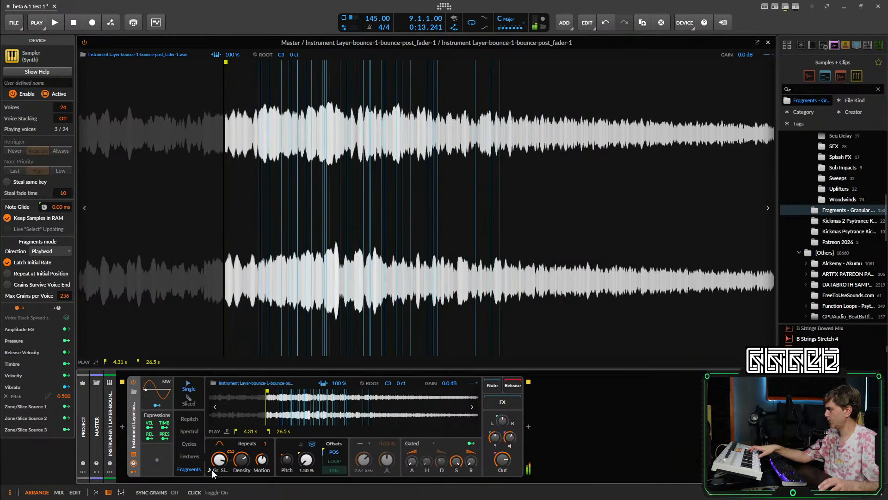
mouse_move(219, 460)
left_mouse_down()
mouse_move(219, 466)
mouse_move(219, 456)
left_mouse_up()
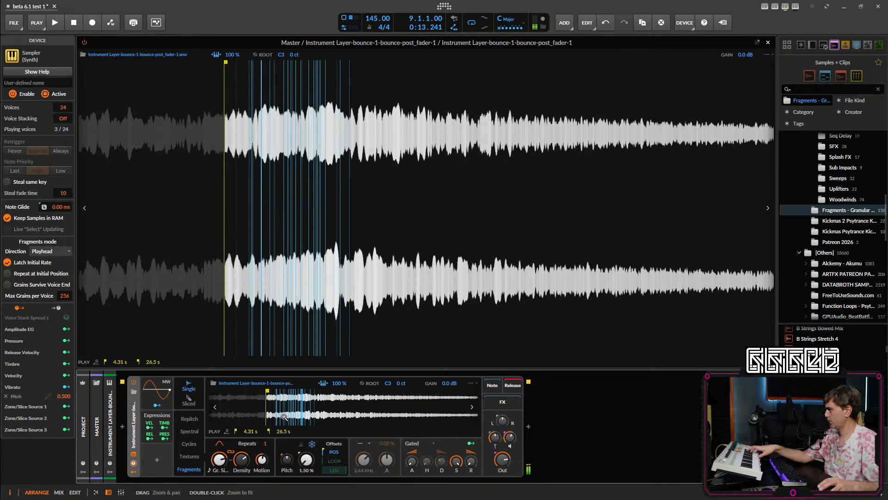
- Move the Sampler's play start to 1.35 s and set the frozen playhead's position offset to 9.50 %
scroll(284, 209, "down", 3)
scroll(273, 403, "down", 4)
mouse_move(259, 393)
left_mouse_down()
mouse_move(229, 394)
mouse_move(249, 392)
left_mouse_up()
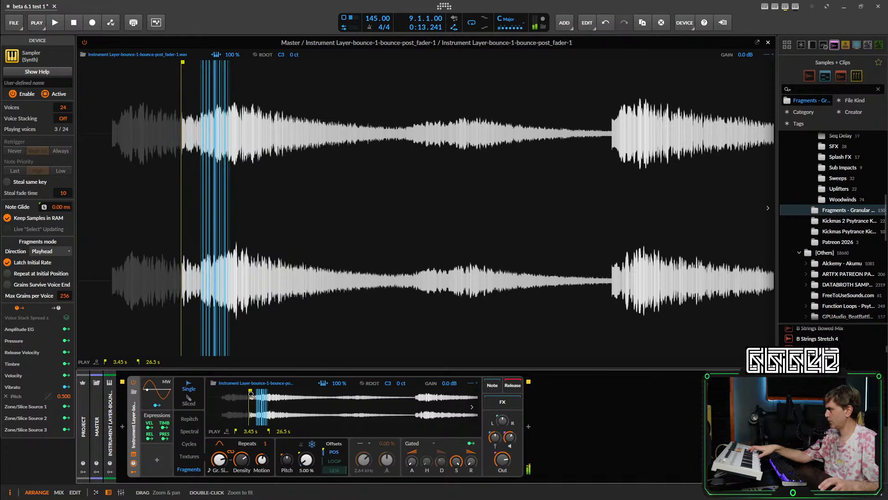
left_click_drag(248, 390, 224, 391)
left_click_drag(306, 460, 307, 448)
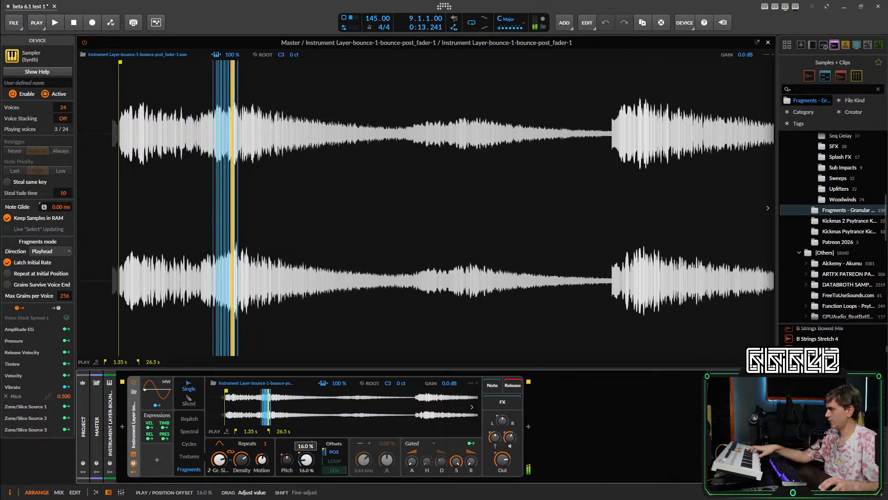
left_click_drag(307, 447, 306, 451)
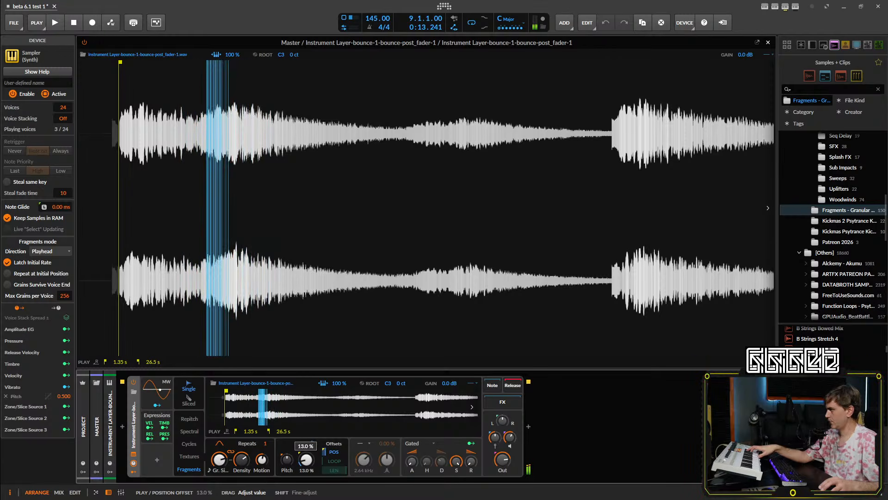
- Lower the Sampler's pitch transpose, comparing it with the default pitch
left_click_drag(287, 460, 288, 484)
double_click(288, 461)
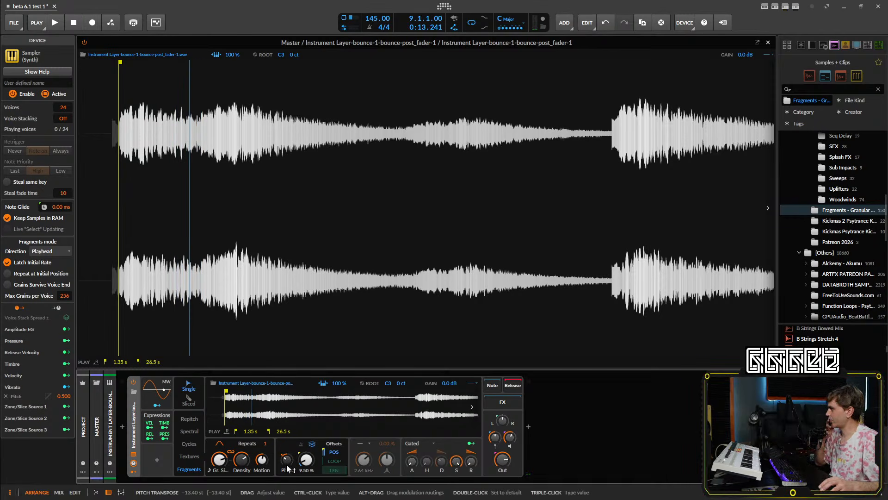
double_click(287, 467)
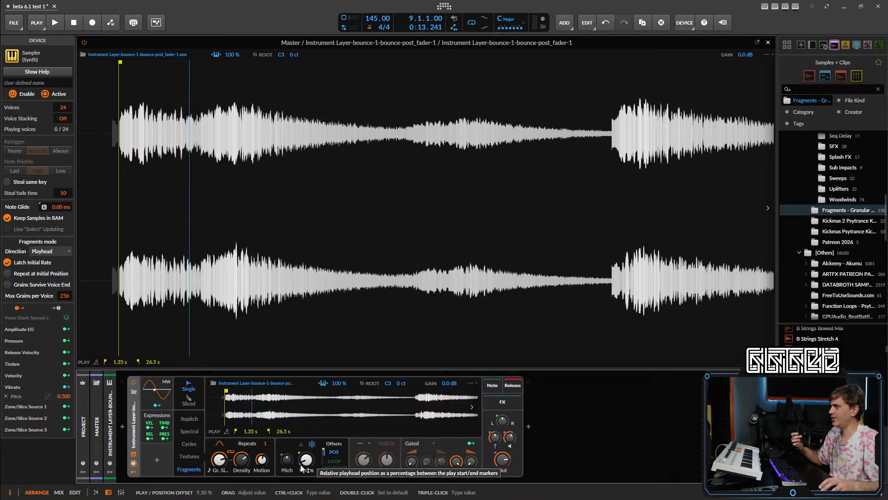
left_click_drag(287, 459, 287, 467)
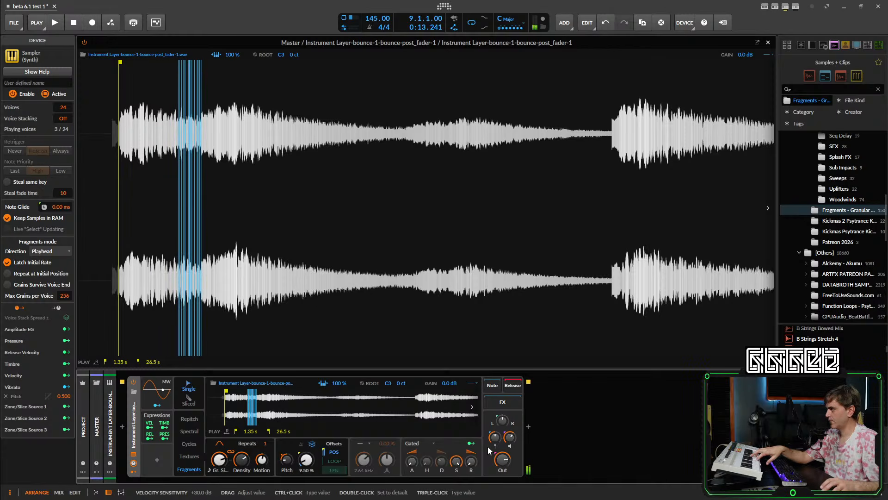
- Set the Sampler's amplitude release to 513 ms, adjust its attack, and close the expanded waveform view
left_click_drag(471, 461, 478, 467)
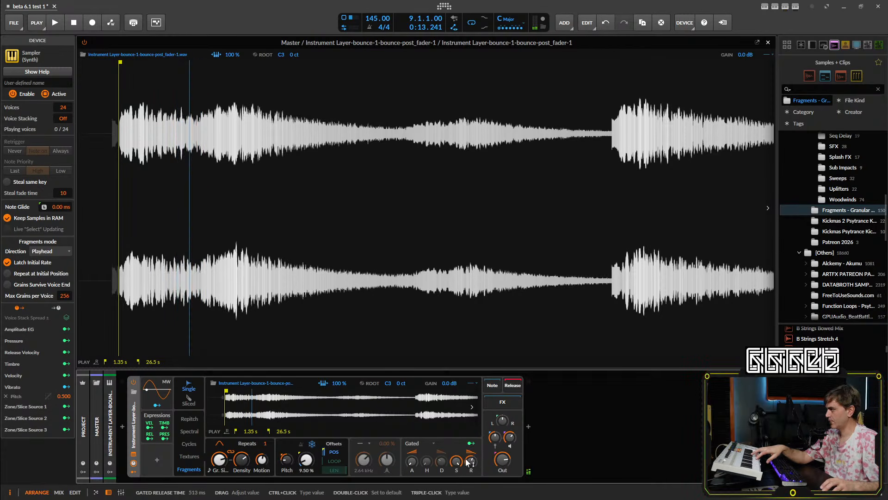
left_click_drag(411, 461, 412, 457)
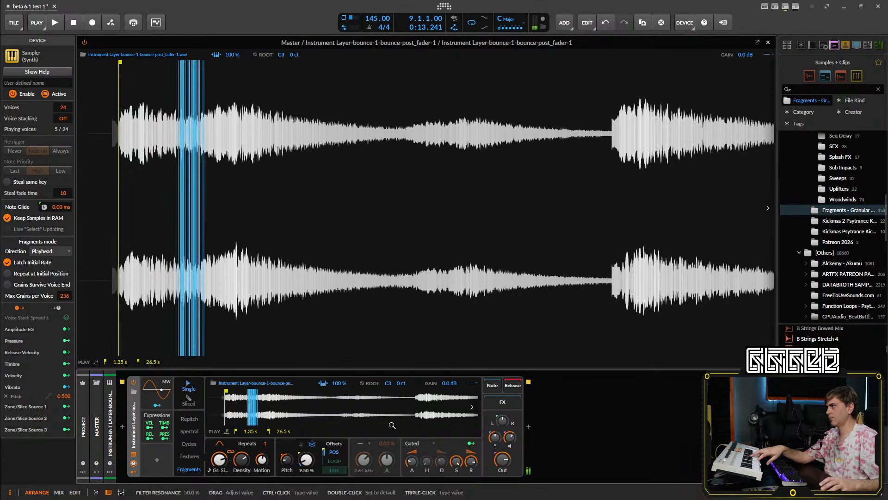
left_click(767, 43)
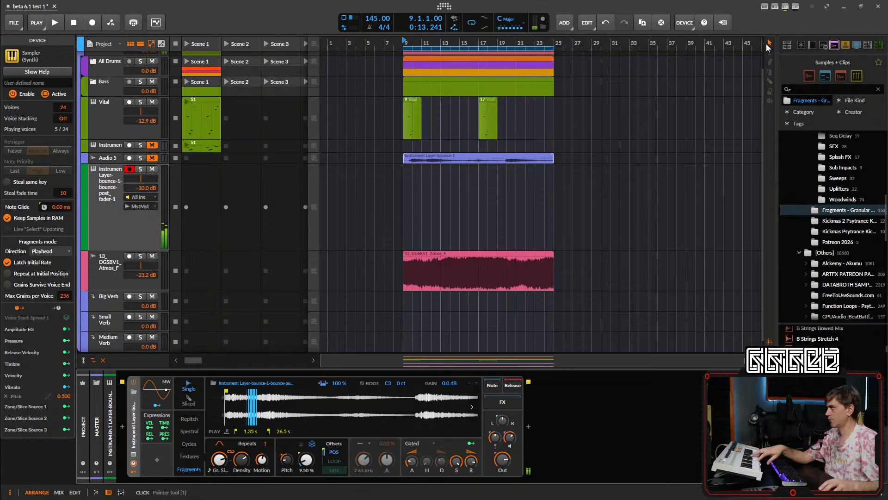
- Insert the "Big, Med, Small Reverb Send Stack" preset after the Sampler on the pad track
left_click(529, 425)
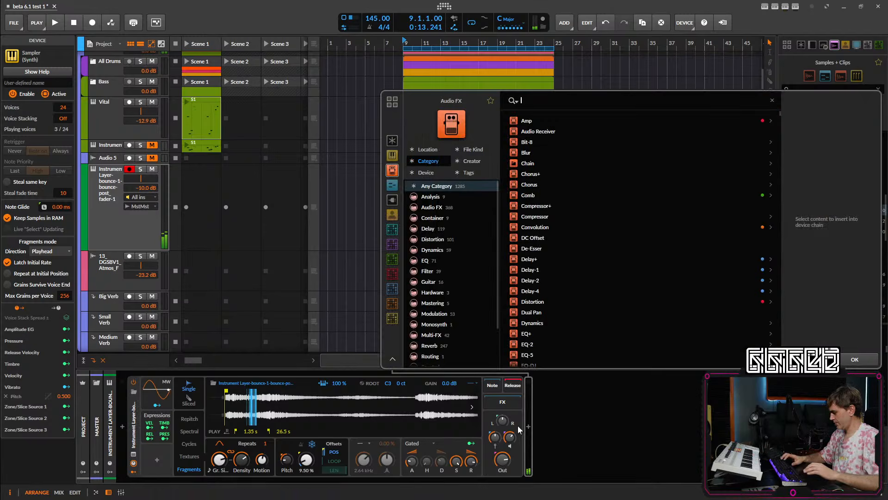
type("big")
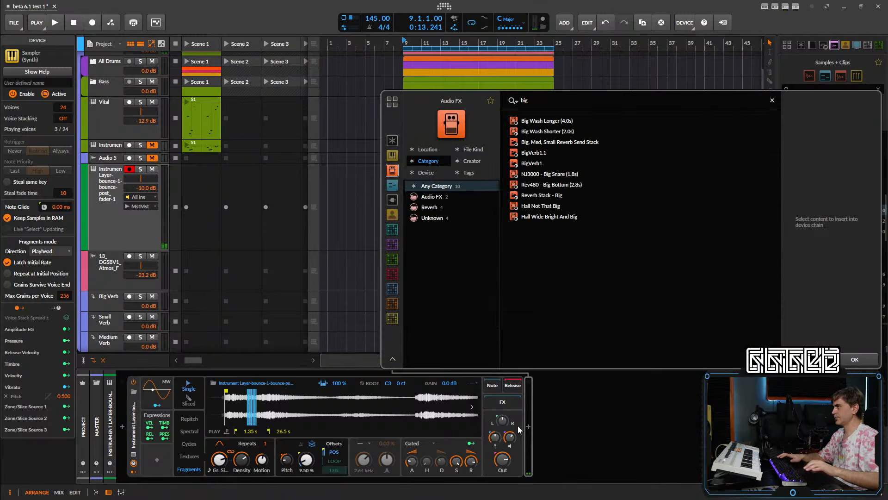
left_click(555, 141)
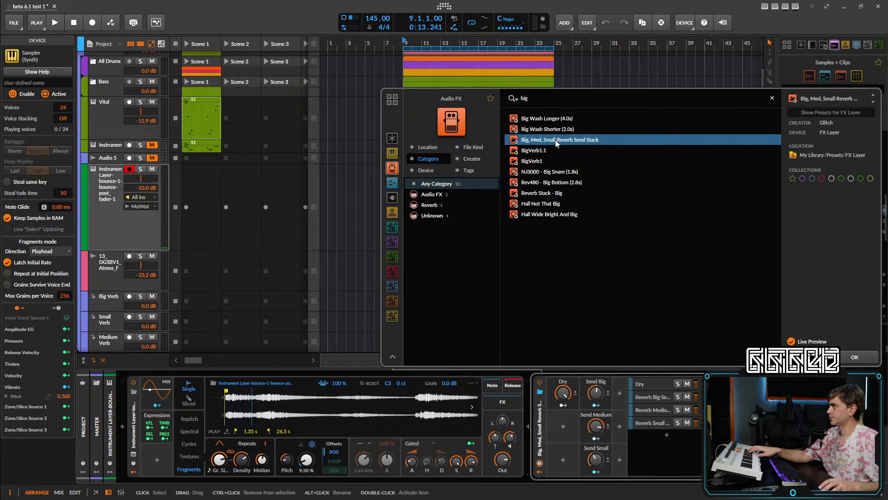
left_click(860, 357)
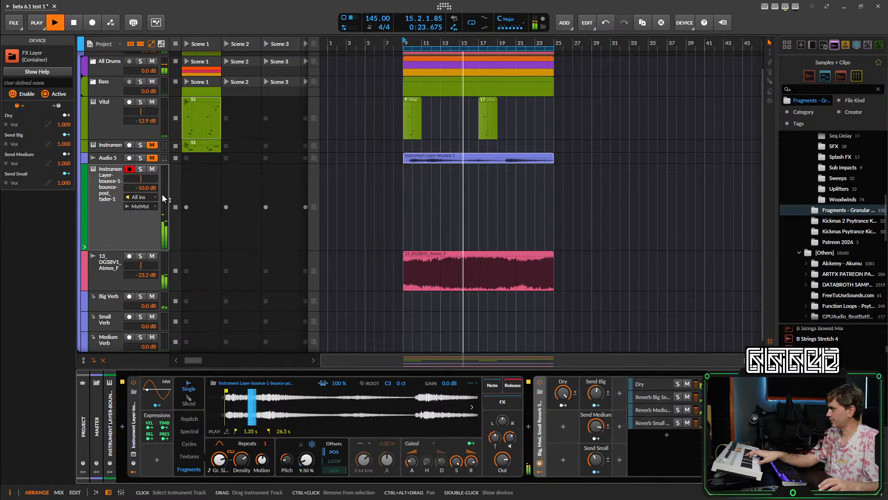
- Set the pad track's volume to -7.0 dB and the Sampler's position offset to 26.0 % during playback
left_click_drag(163, 198, 163, 195)
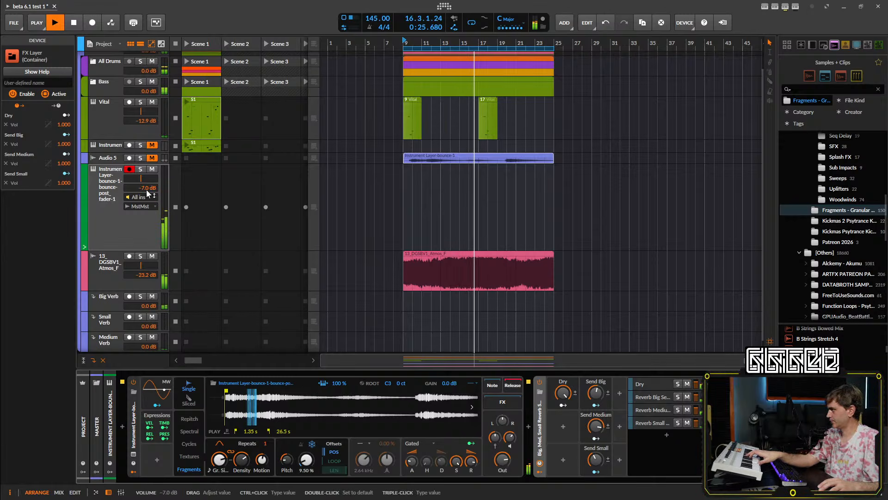
mouse_move(306, 460)
left_mouse_down()
mouse_move(305, 408)
mouse_move(306, 457)
mouse_move(306, 448)
left_mouse_up()
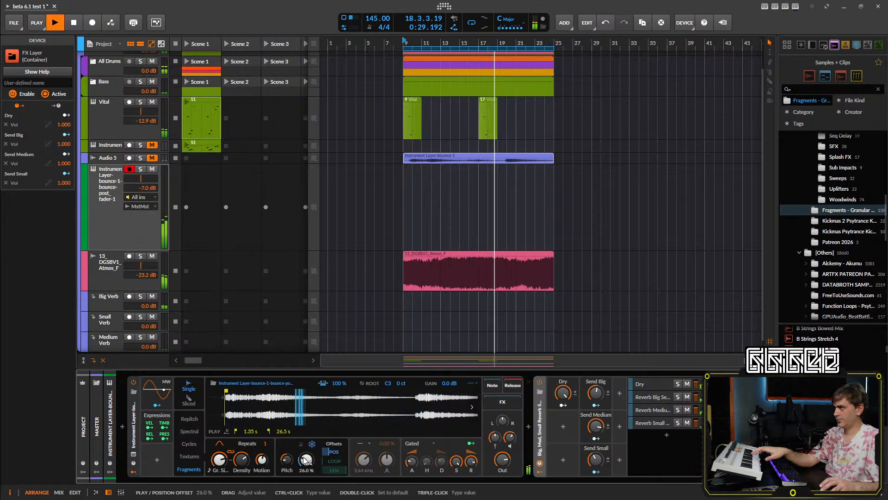
key("space")
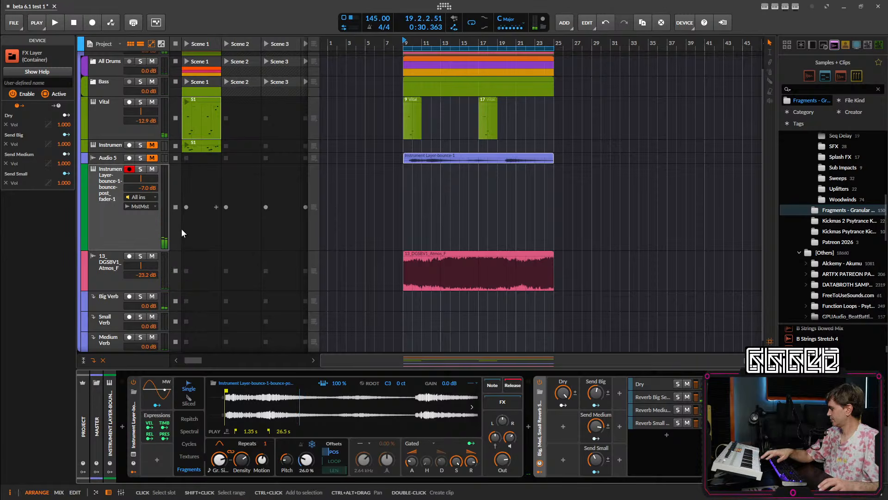
- Create a one-bar clip in the pad track's Scene 1 slot with C3 and C4 notes sustained for the full bar
double_click(213, 236)
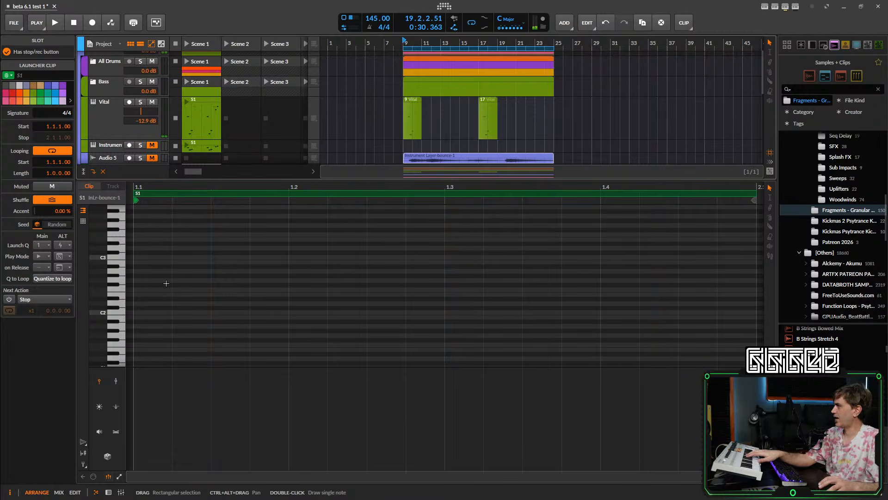
scroll(167, 279, "up", 3)
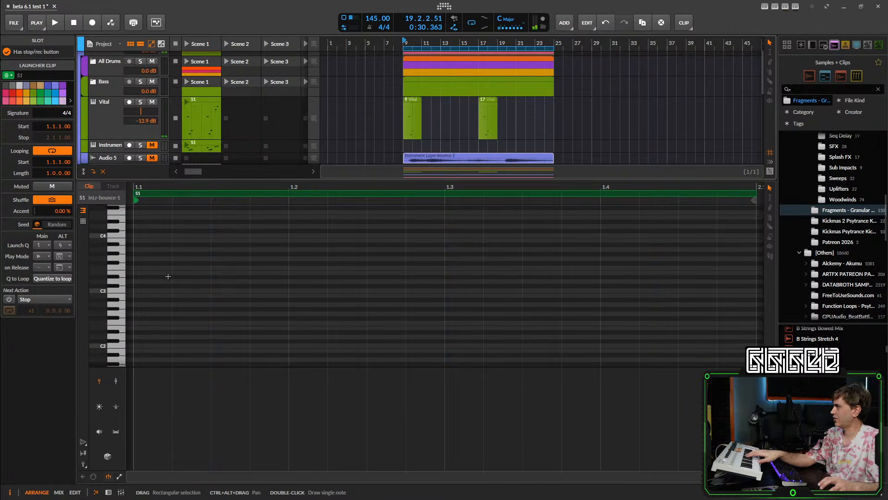
double_click(147, 289)
double_click(160, 235)
left_click_drag(164, 218, 154, 332)
left_click_drag(171, 290, 745, 326)
- Close the note editor and copy the pad's Scene 1 clip into the arrangement at bar 9
scroll(424, 132, "down", 5)
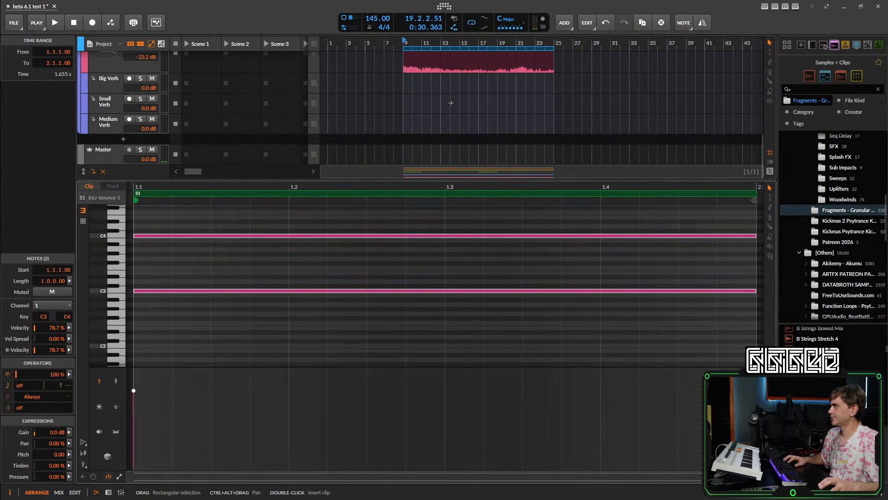
scroll(426, 112, "up", 3)
scroll(426, 112, "up", 1)
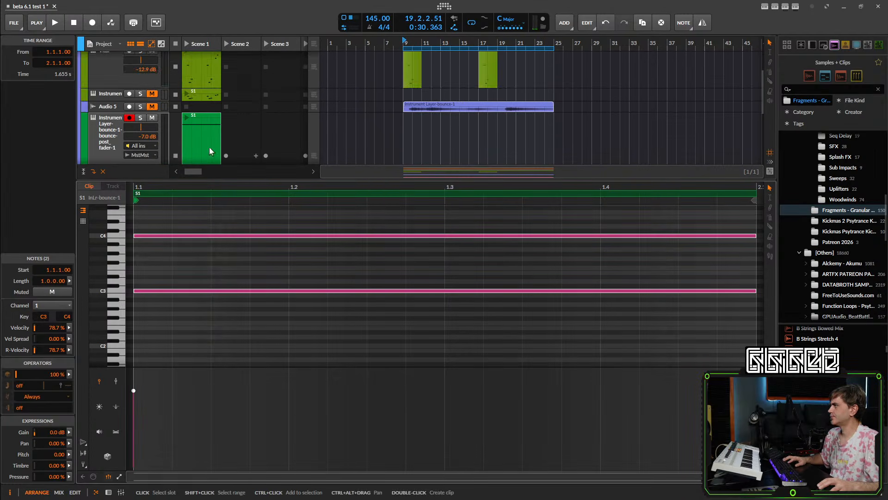
left_click(97, 490)
left_click_drag(189, 173, 404, 187)
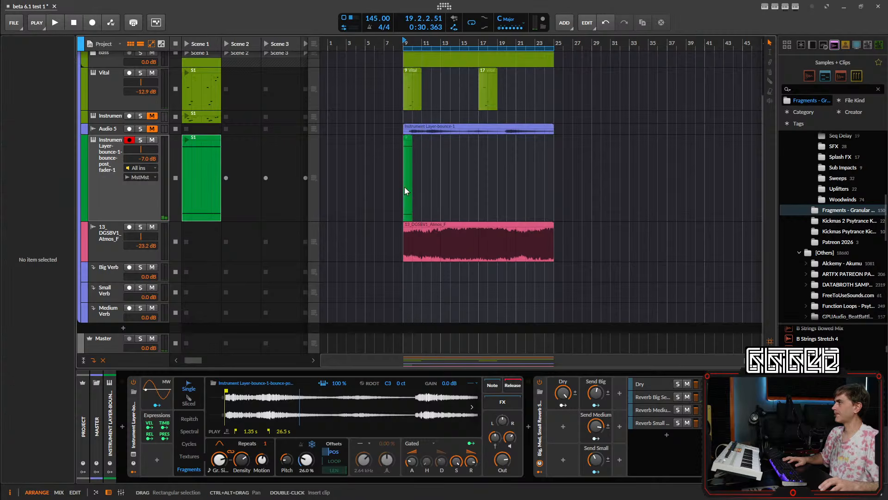
- Stretch the arranged pad clip and its notes to four bars and play it back
scroll(407, 188, "up", 5)
left_click_drag(424, 141, 546, 141)
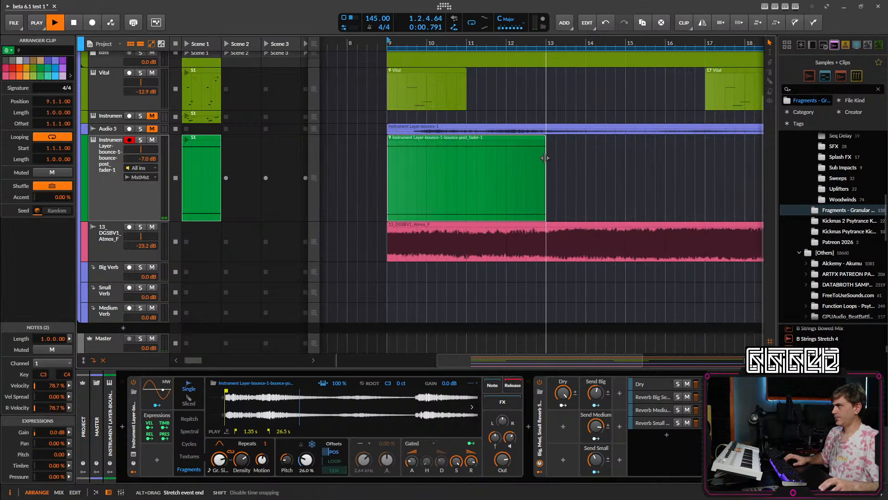
key("space")
key("space")
scroll(445, 190, "down", 3)
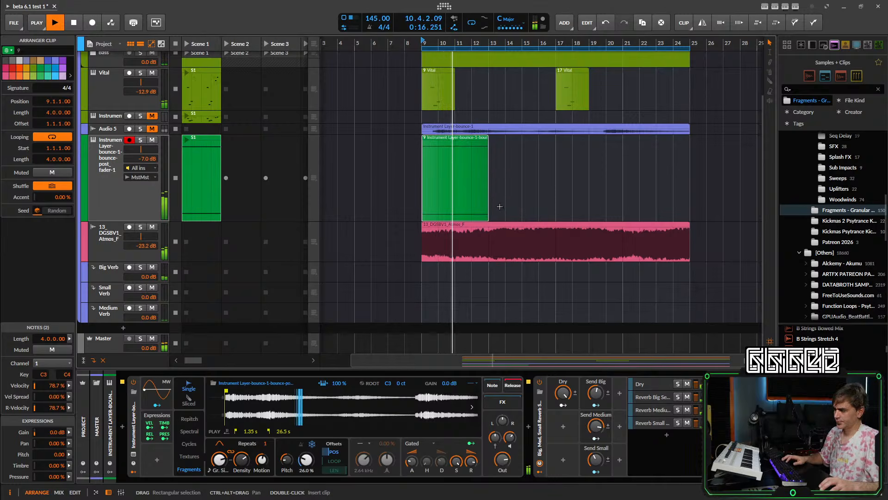
scroll(458, 185, "down", 2)
- Undo a wrong length change to the pad clip, and loop the clip out to 16 bars
left_click_drag(436, 145, 472, 144)
key("ctrl+z")
key("space")
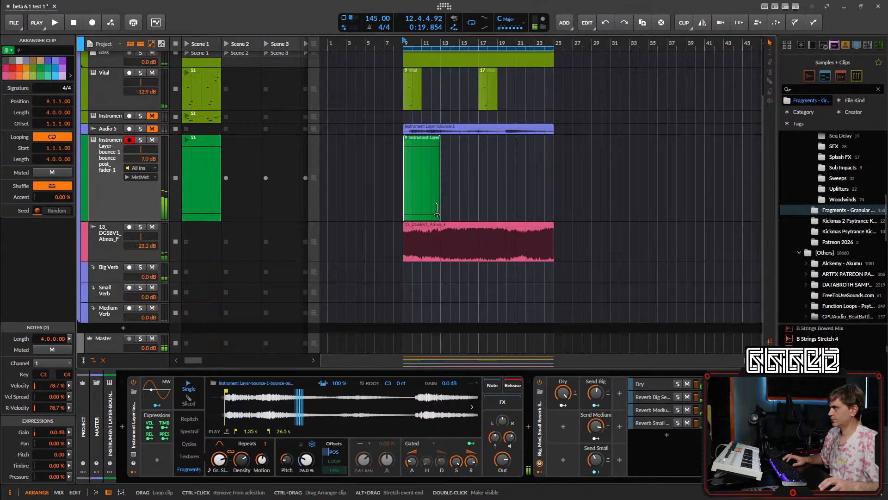
left_click_drag(434, 209, 554, 209)
key("space")
- Mute the Vital track below the Bass group and shrink its lane height
scroll(555, 209, "up", 3)
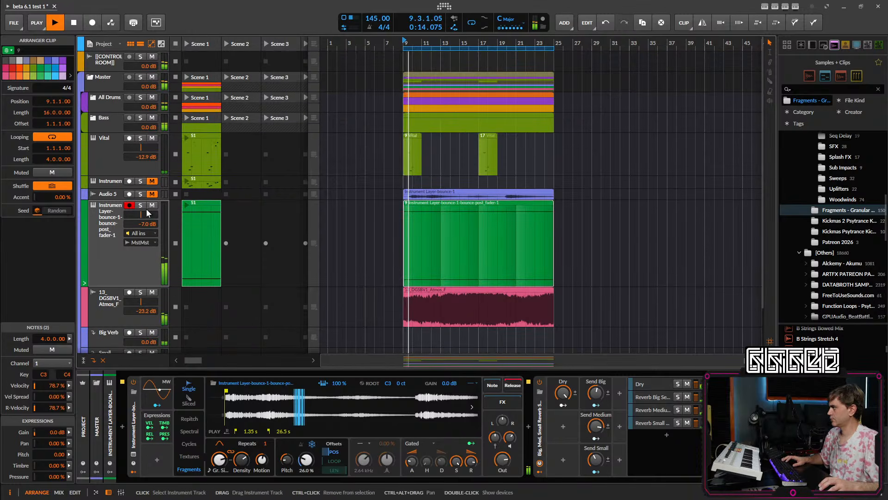
left_click(151, 138)
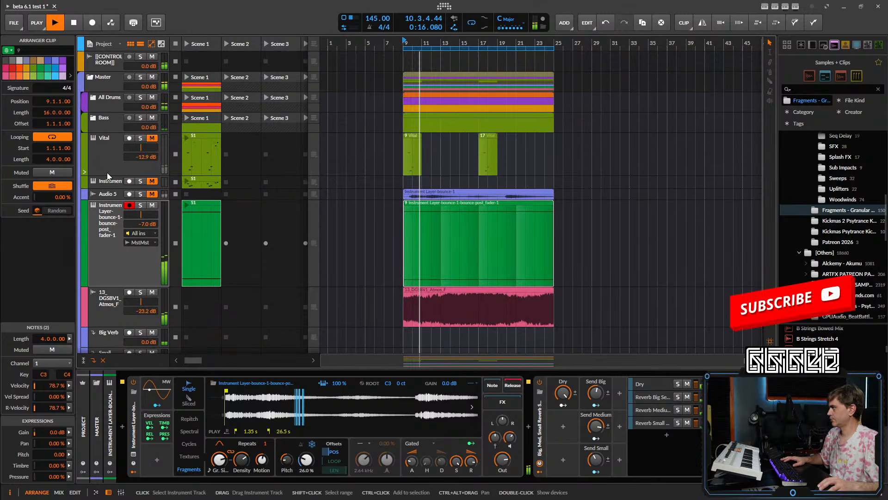
left_click_drag(106, 177, 110, 138)
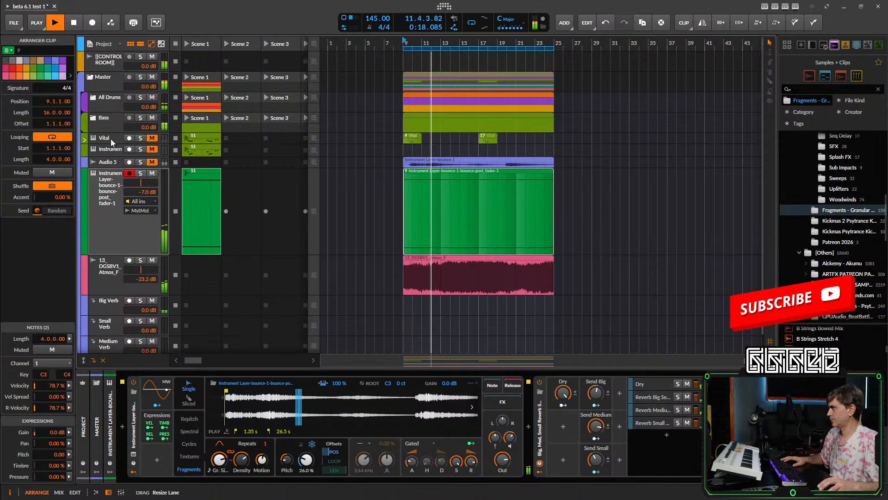
- Select the pad track and set its Sampler's position offset to 25.5 % during playback
left_click(108, 206)
mouse_move(305, 459)
left_mouse_down()
mouse_move(305, 440)
mouse_move(304, 463)
left_mouse_up()
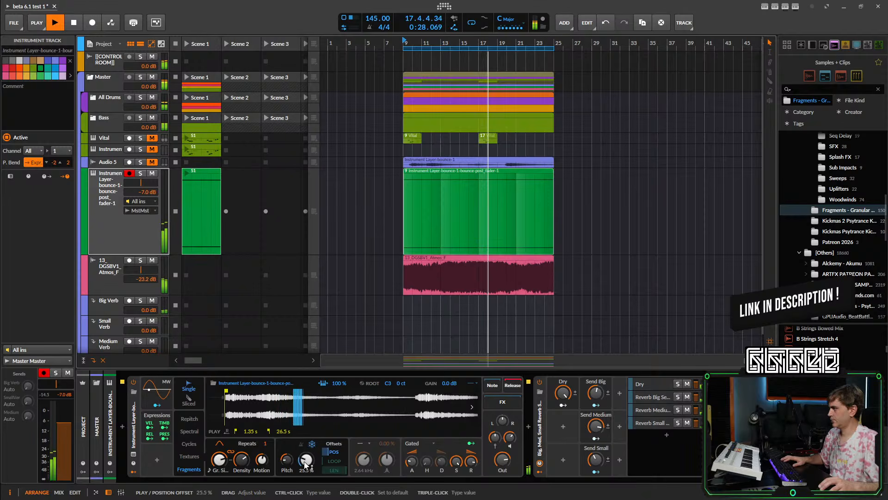
key("space")
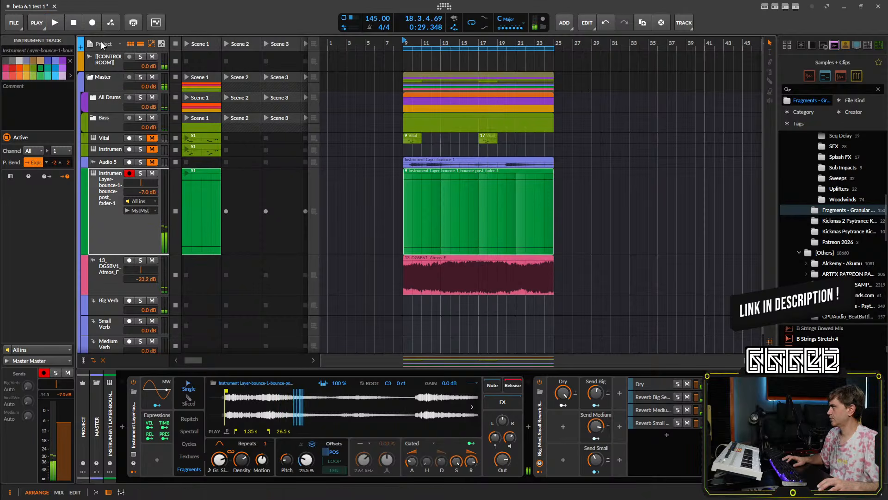
- Record automation of the Sampler's position offset over the 16-bar loop with automation writing enabled, and play it back
left_click(109, 25)
key("space")
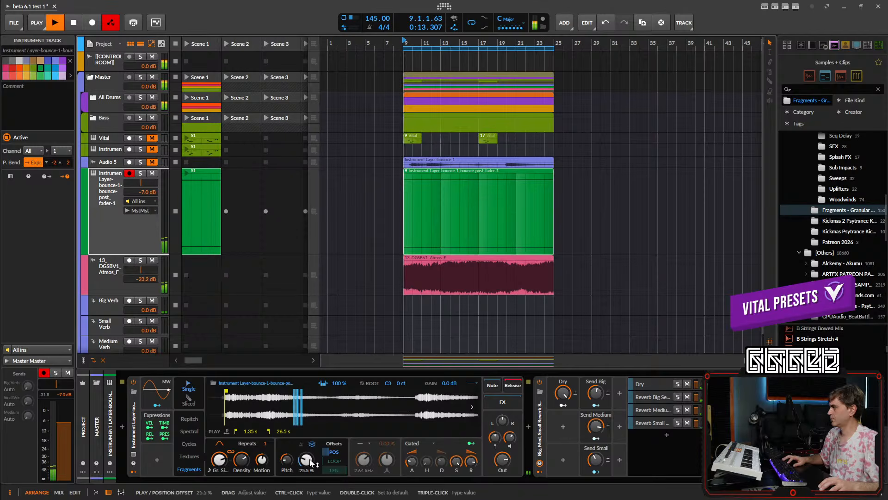
left_click(102, 25)
key("space")
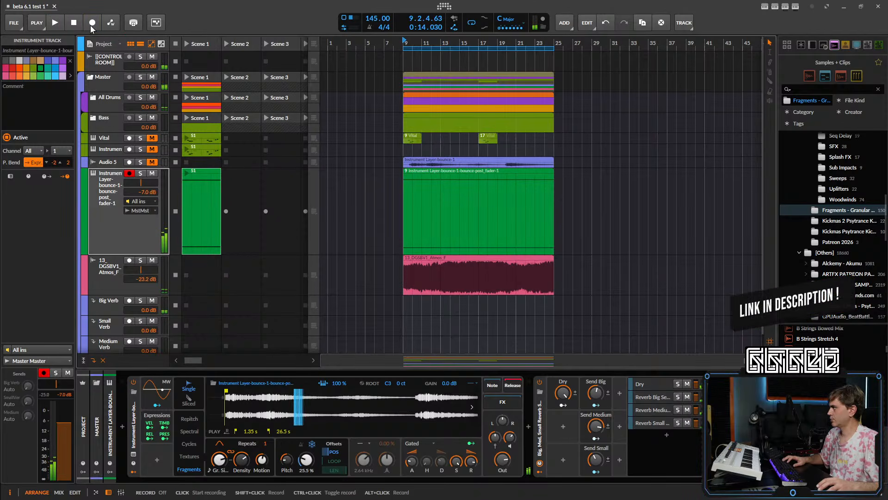
key("space")
mouse_move(306, 460)
left_mouse_down()
mouse_move(305, 358)
mouse_move(306, 466)
left_mouse_up()
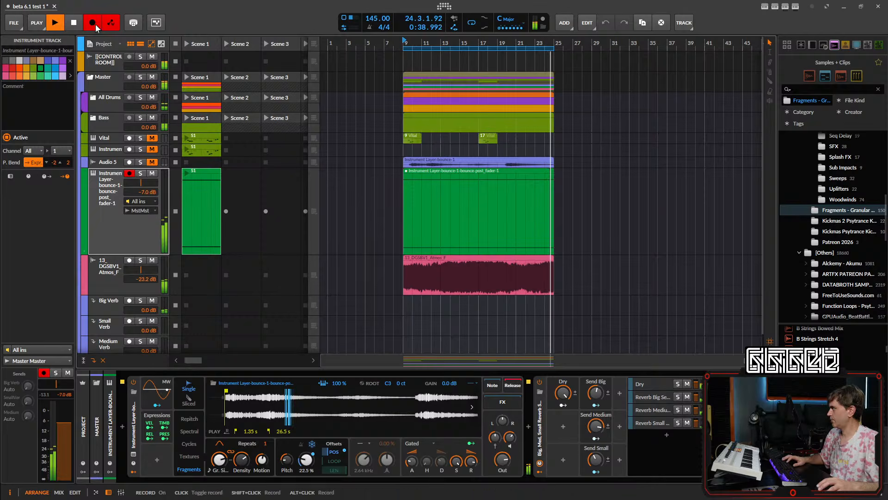
key("space")
key("space")
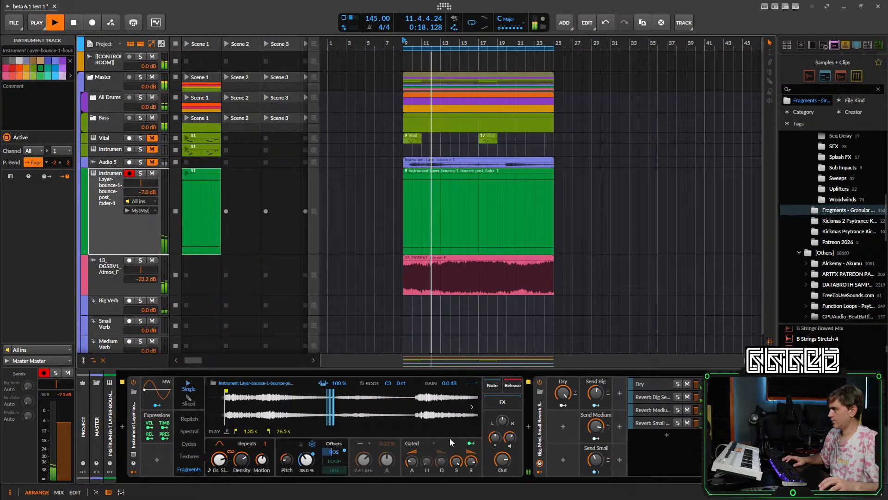
- Collapse the Sampler device and lower the Vital track inside the Bass group to -12.7 dB
double_click(133, 424)
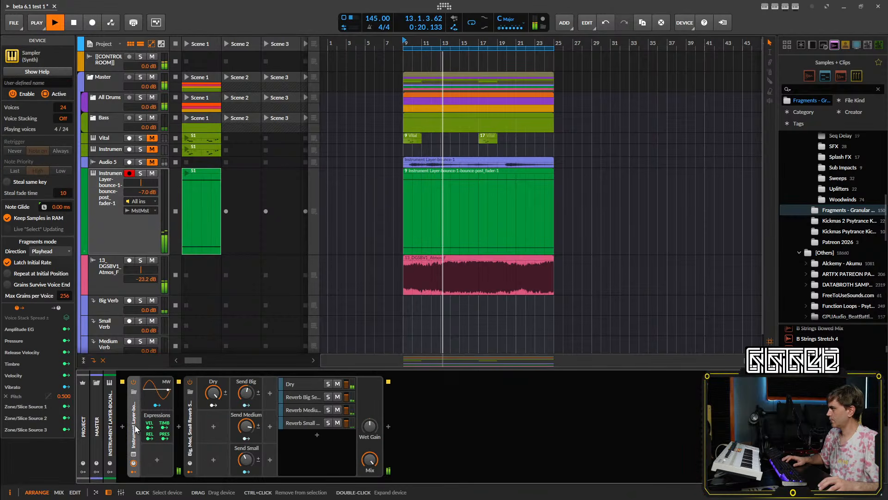
left_click(94, 118)
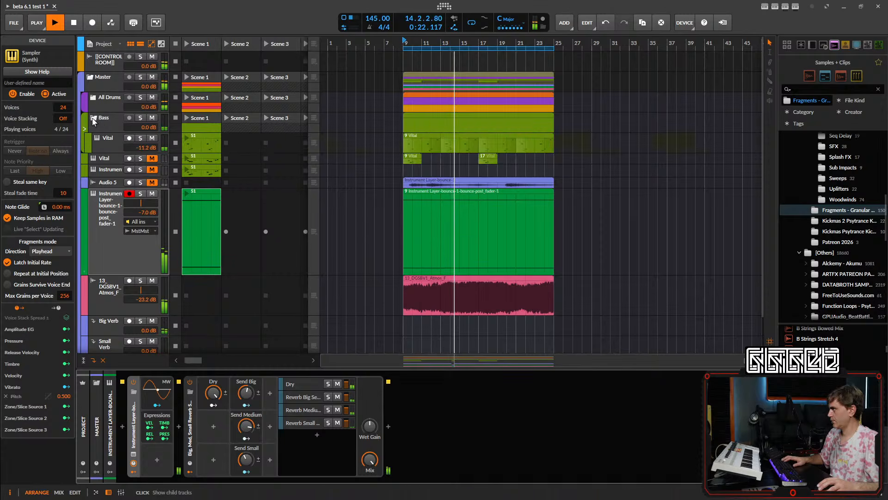
left_click(109, 146)
left_click_drag(141, 151, 141, 153)
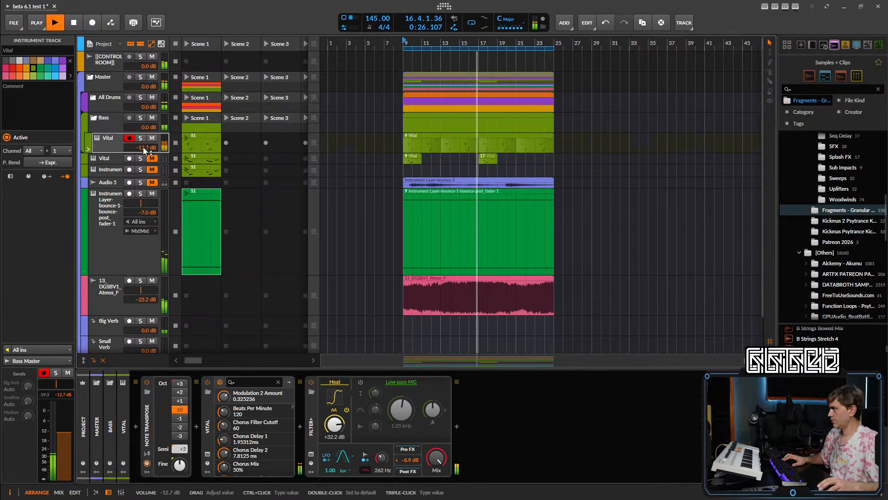
left_click(114, 130)
left_click(94, 118)
- Reselect the pad track, show the Sampler's enlarged waveform view, and expand the Sampler device again
left_click(107, 201)
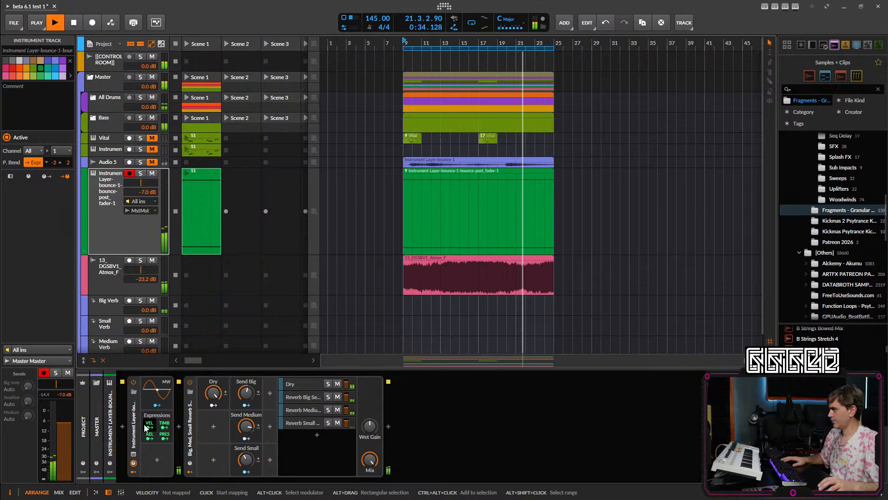
left_click(133, 457)
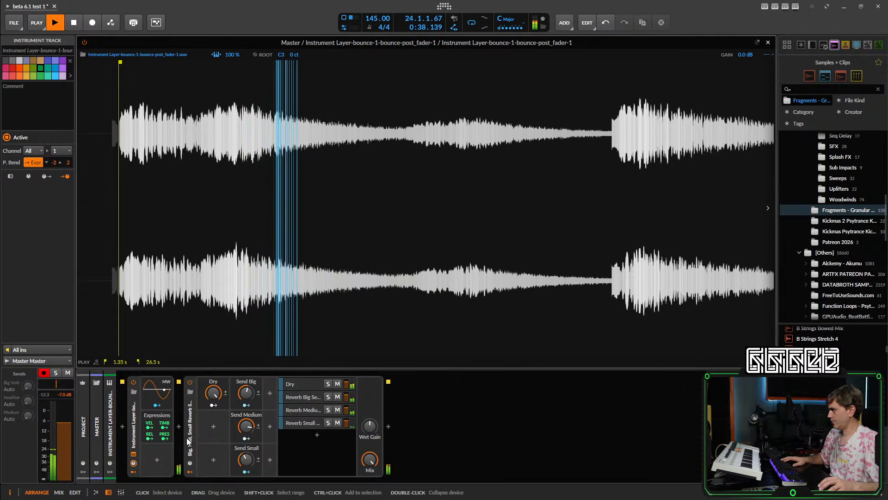
left_click(134, 471)
left_click(133, 471)
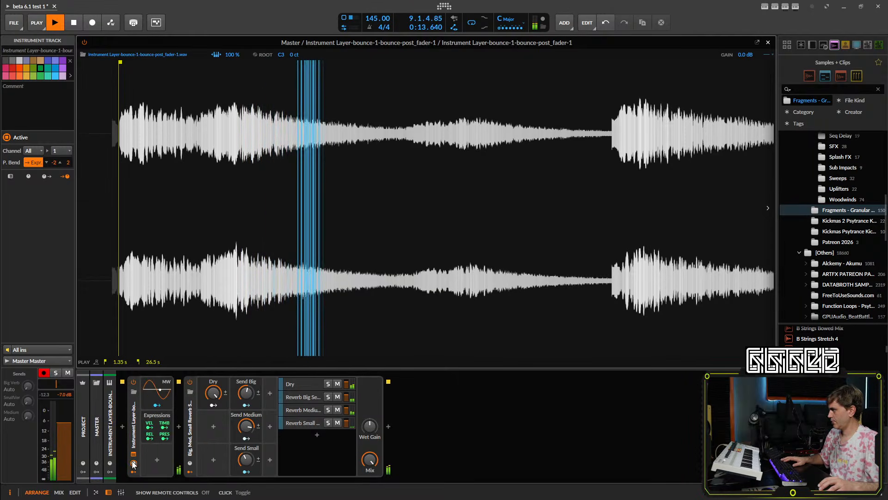
double_click(133, 430)
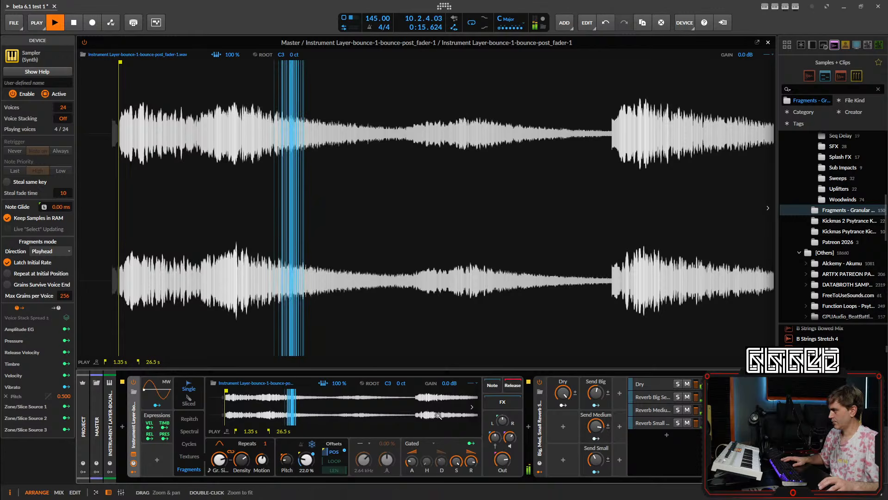
- Insert a Delay+ between the pad's Sampler and its reverb FX Layer, set Ping L mode with 93.7 % feedback, and collapse the delay
left_click(528, 426)
type("de")
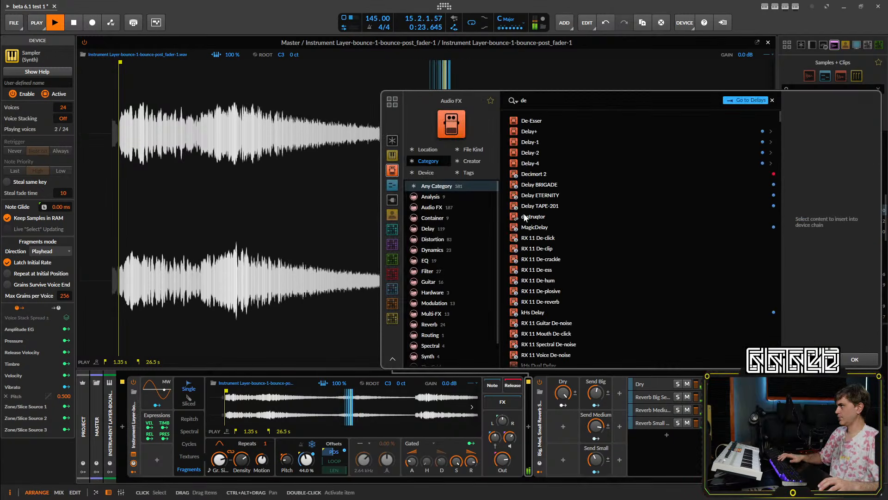
left_click(529, 131)
key("Return")
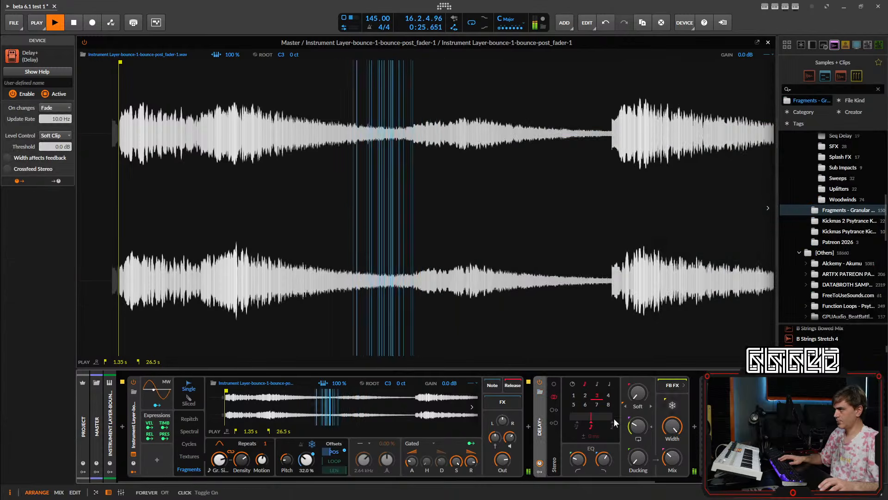
left_click(554, 414)
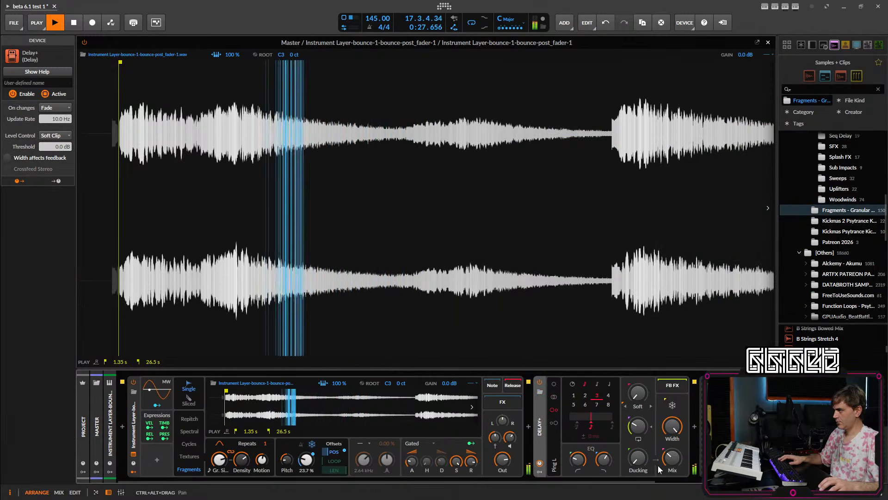
mouse_move(671, 461)
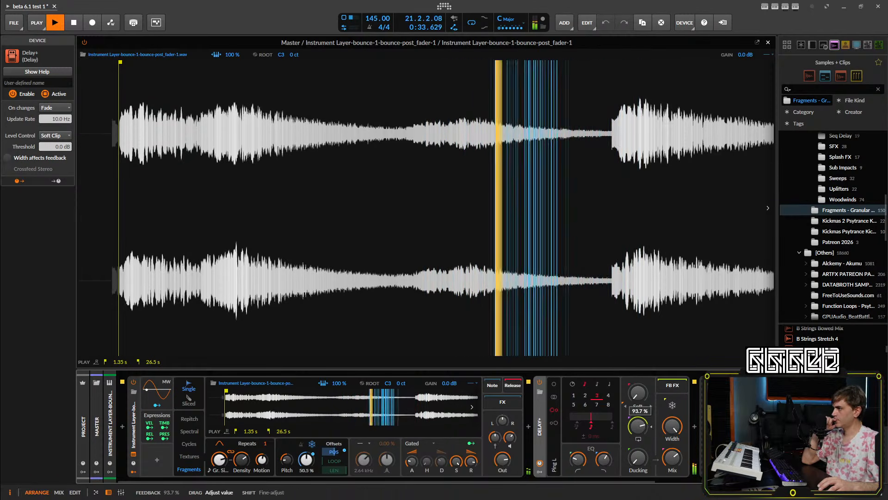
double_click(543, 434)
left_click(560, 448)
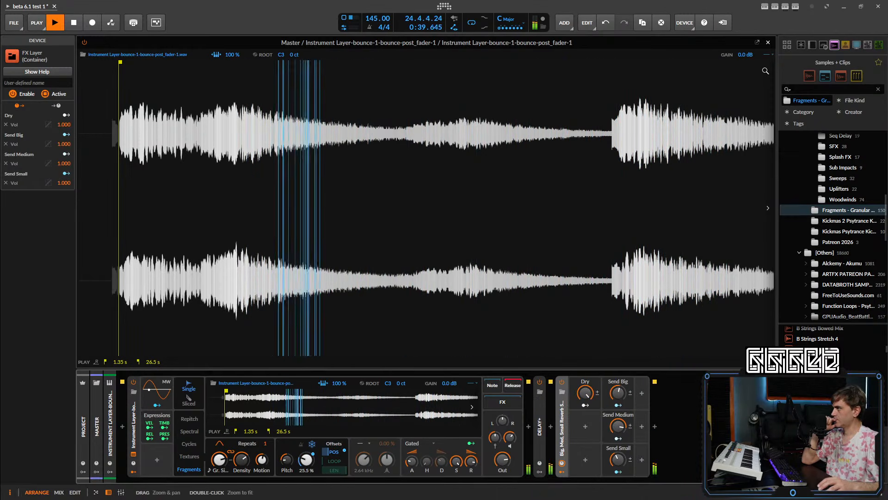
- Close the enlarged waveform view and compare the loop with the Atmos track muted and unmuted
left_click(769, 42)
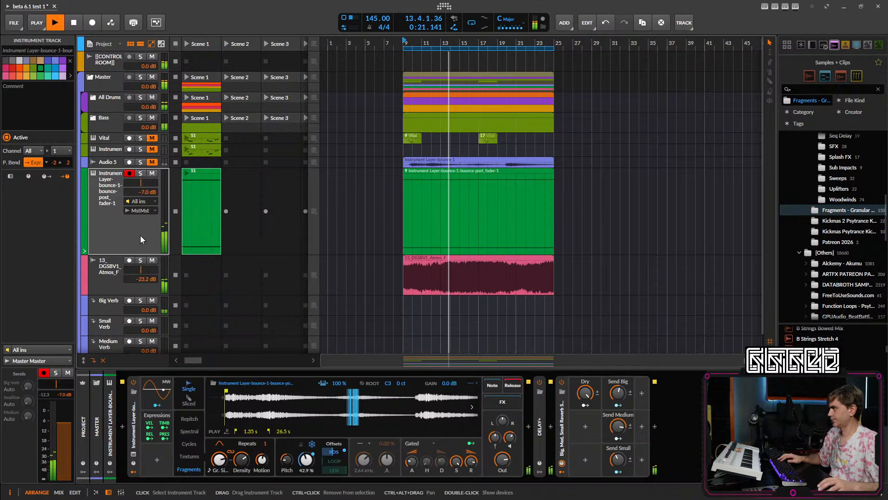
left_click(153, 261)
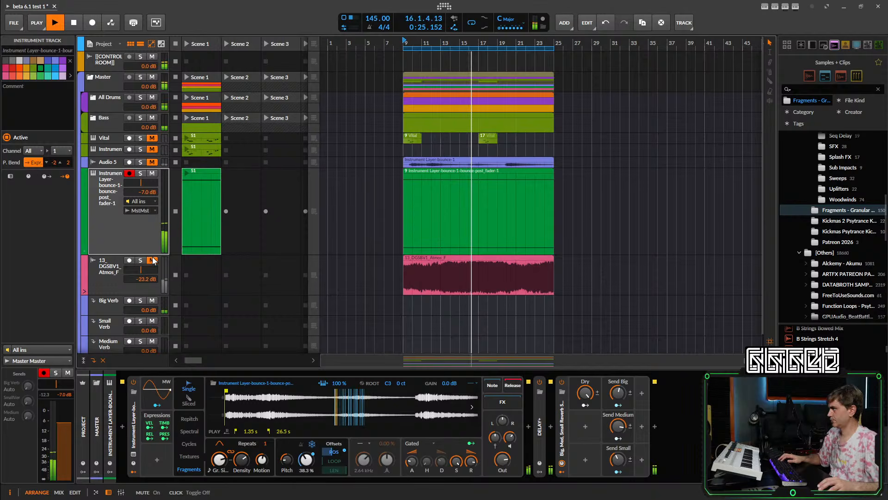
left_click(152, 261)
- Add an EQ-2 to the Atmos track with a 2-pole high-pass at 80 Hz and a 2-pole low-pass at 1.82 kHz
left_click(101, 273)
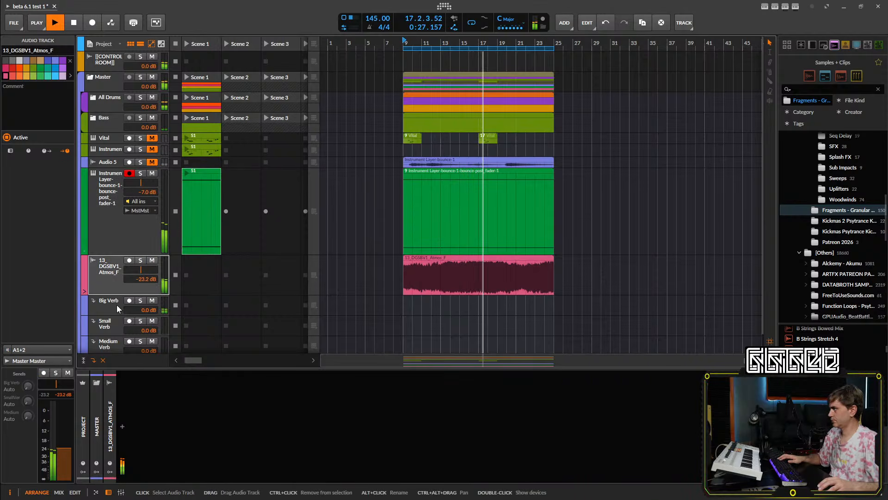
left_click(122, 426)
type("eq")
left_click(291, 133)
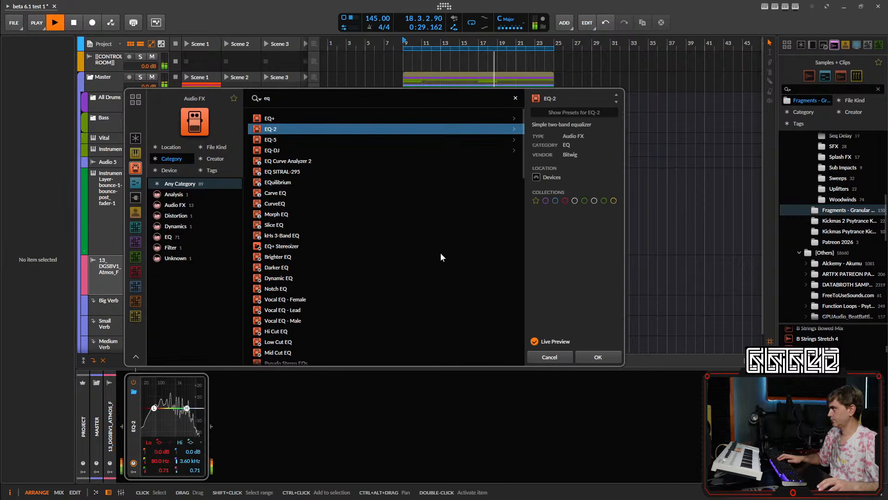
left_click(597, 357)
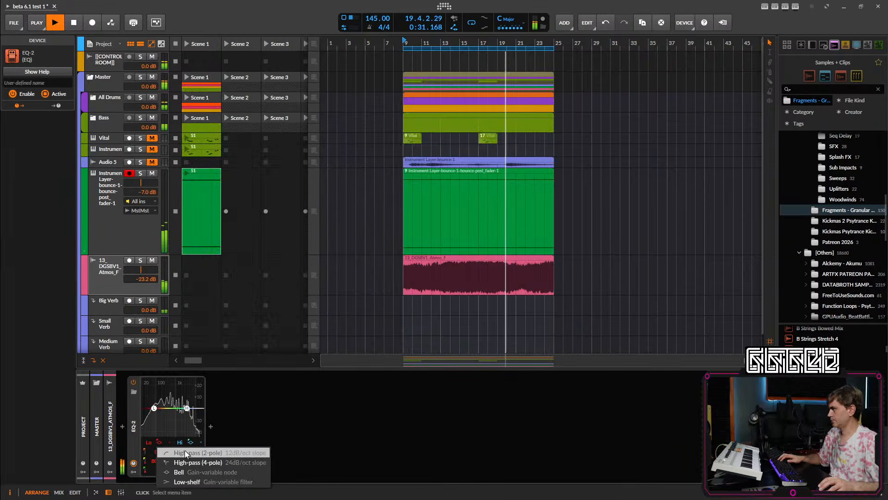
left_click(191, 442)
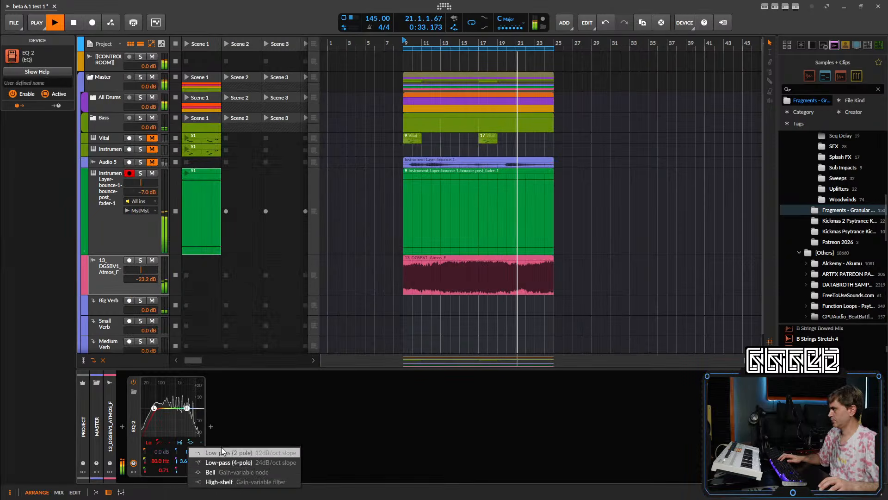
left_click(221, 446)
left_click_drag(182, 460, 183, 463)
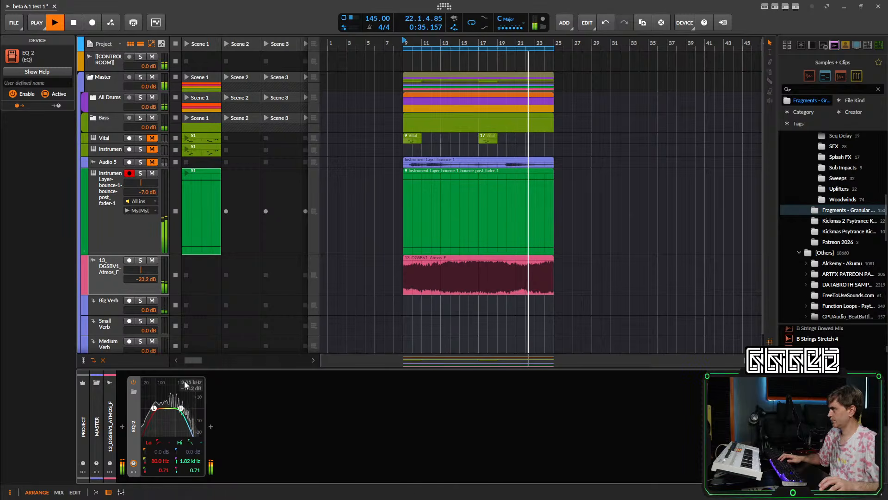
- Lower the Atmos track to -31.1 dB and the granular pad track to -8.6 dB, and unmute the Vital track
left_click_drag(148, 279, 147, 280)
left_click_drag(146, 192, 146, 194)
left_click(151, 138)
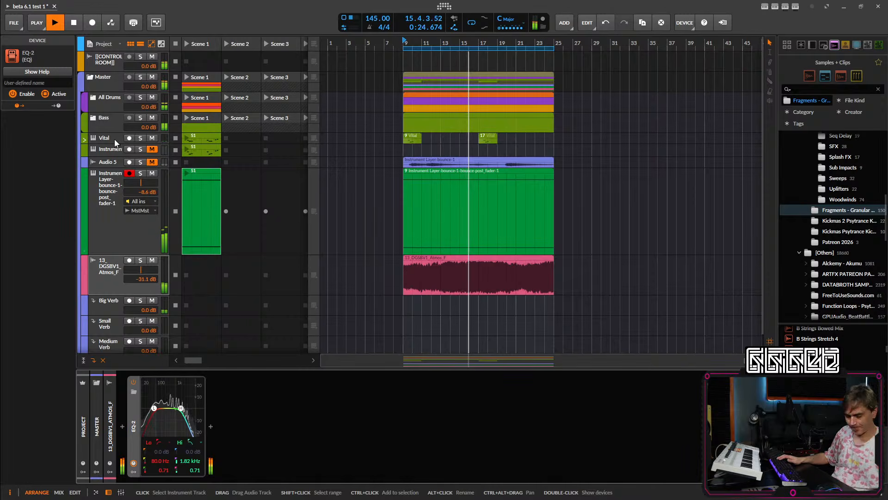
- Enlarge the lanes of the Vital, Audio 5 and Instrument Layer tracks in the arranger
key("z")
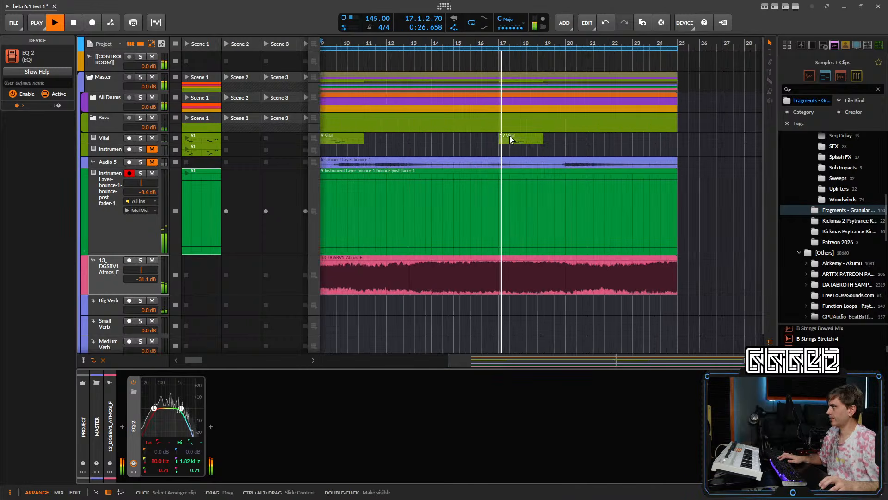
scroll(510, 131, "down", 1)
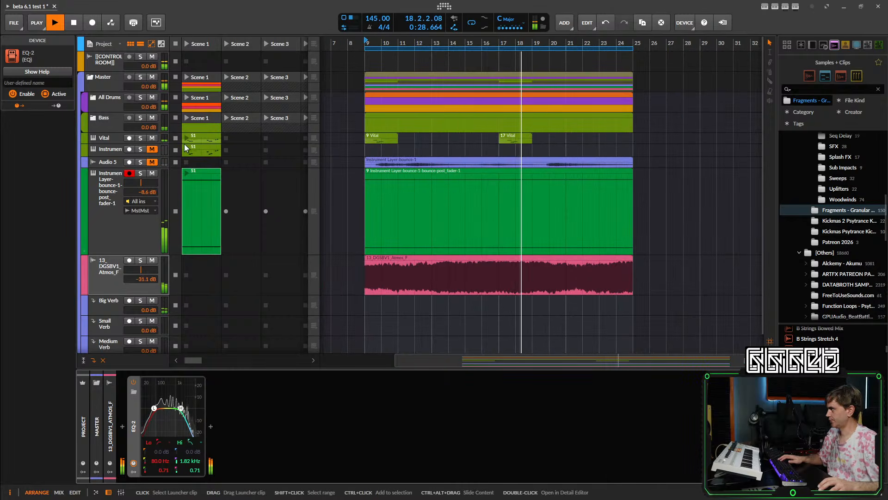
left_click_drag(124, 143, 386, 159)
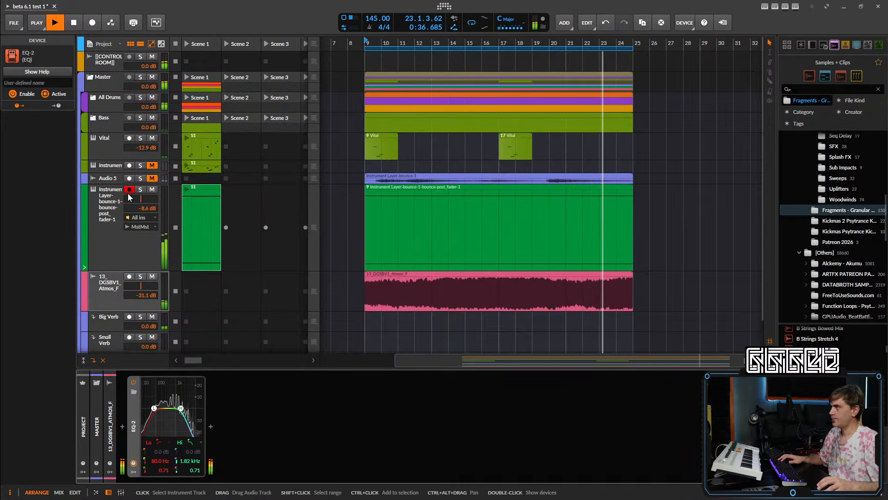
left_click_drag(111, 184, 111, 212)
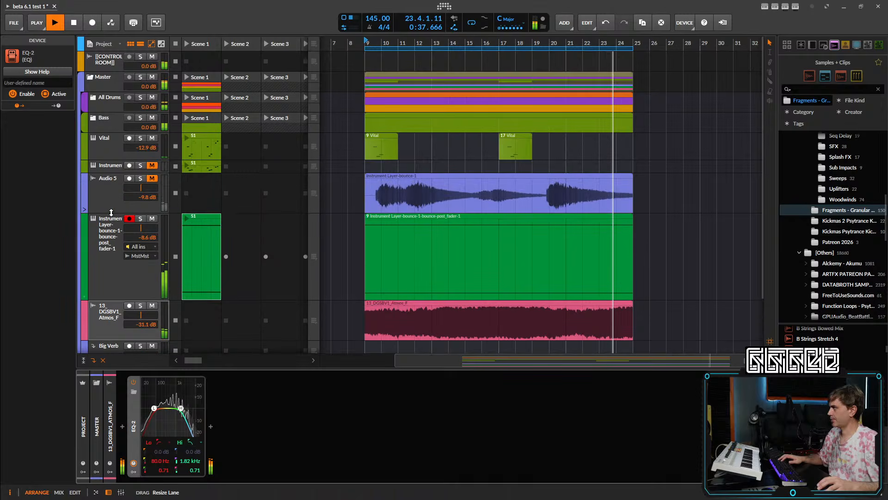
left_click(112, 167)
left_click_drag(110, 172, 109, 209)
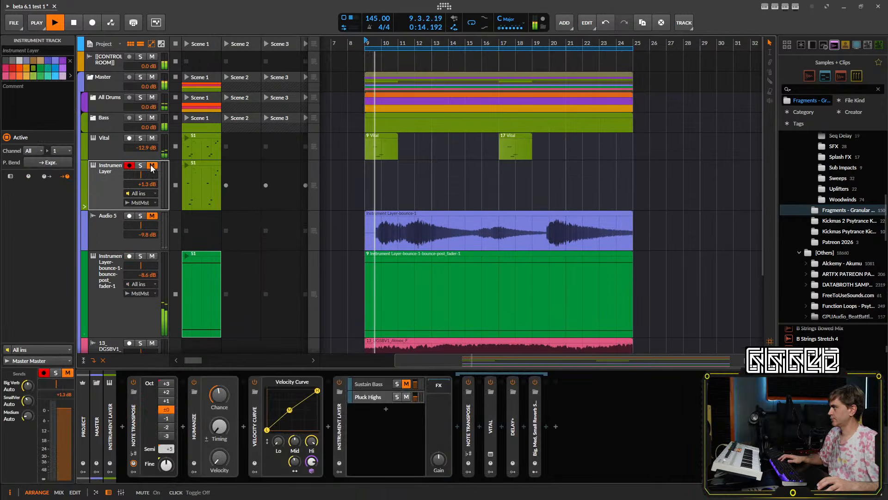
- Stop playback with the Instrument Layer track unmuted, select its Pluck Highs layer, and switch off the Velocity Curve and Humanize devices
key("space")
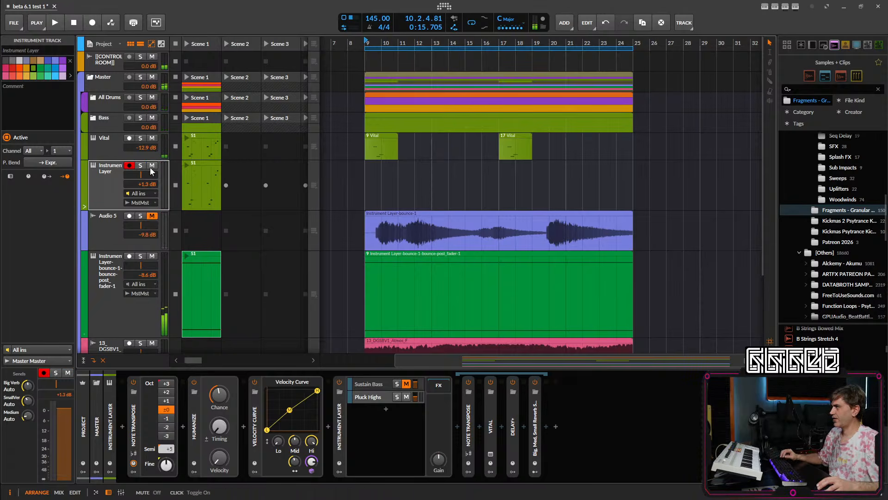
left_click(377, 397)
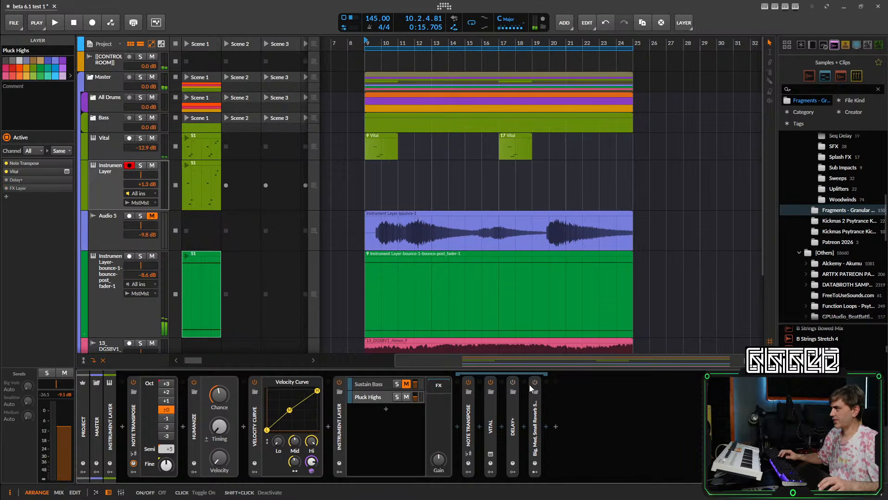
left_click(256, 382)
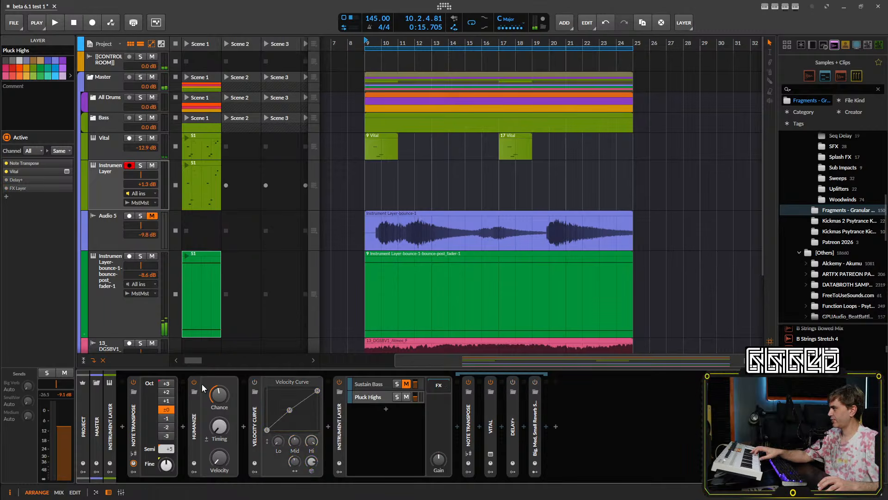
left_click(194, 382)
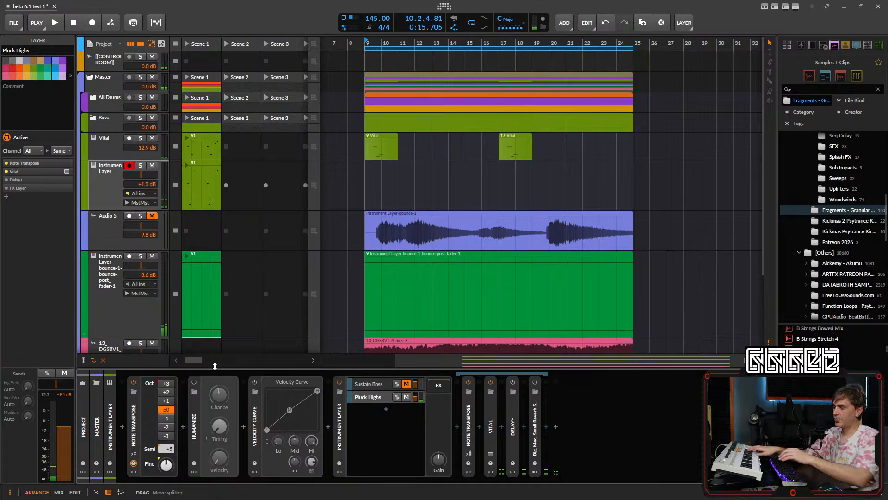
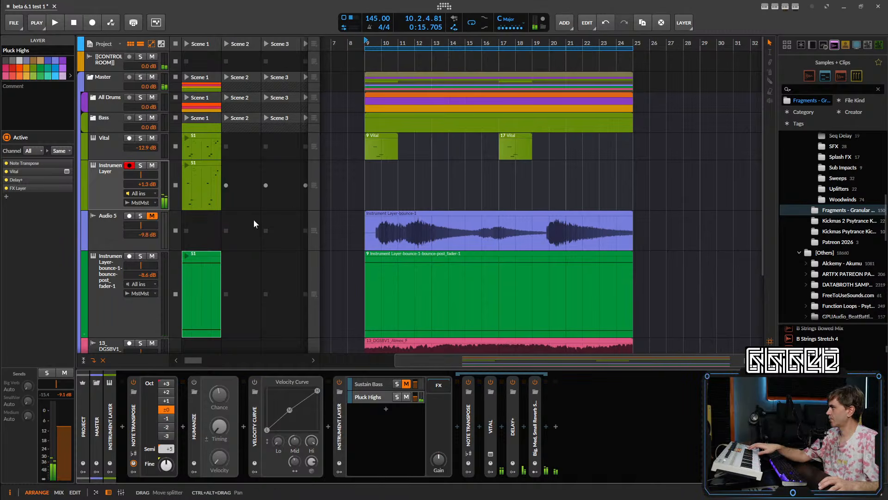
- Mute the Instrument Layer track, restart playback, shrink the Instrument Layer and Audio 5 lanes, and select both tracks together
left_click(109, 186)
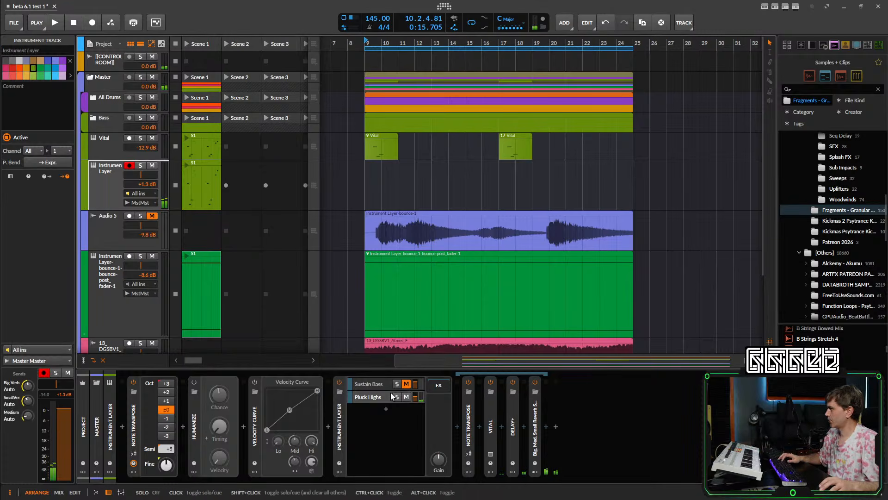
left_click_drag(106, 209, 118, 165)
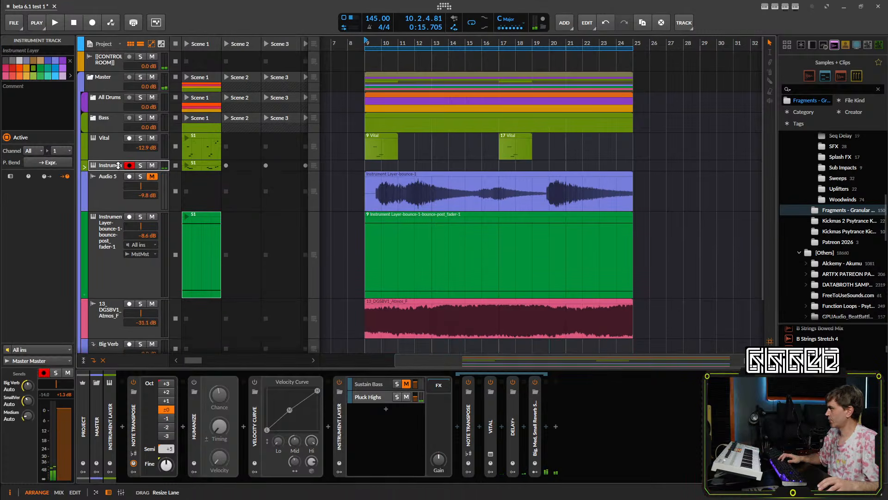
left_click(156, 166)
key("space")
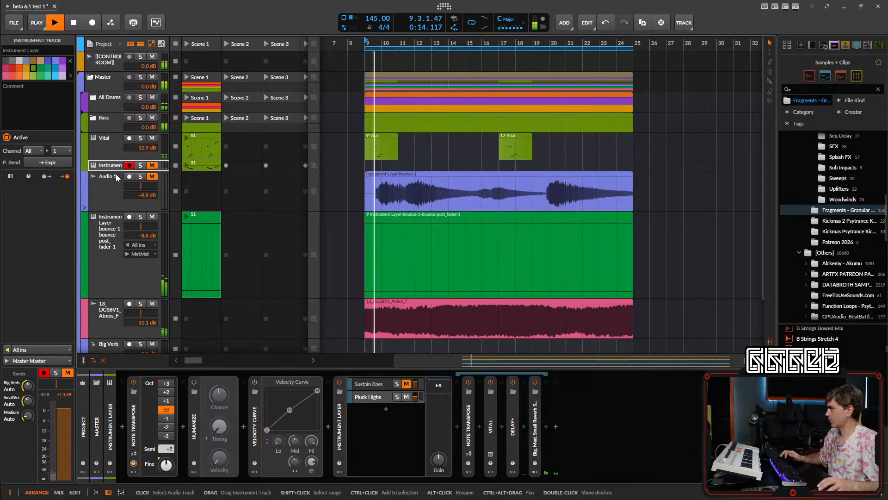
left_click_drag(112, 208, 117, 177)
left_click(115, 174)
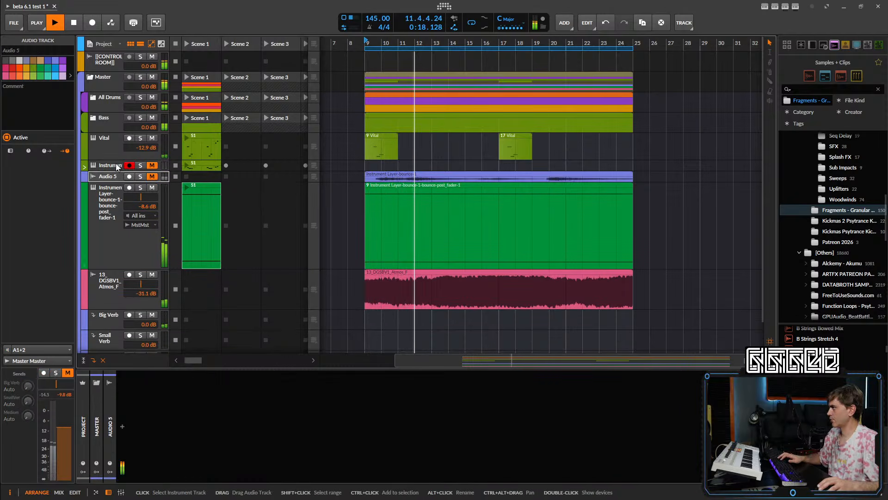
left_click(117, 167, "shift")
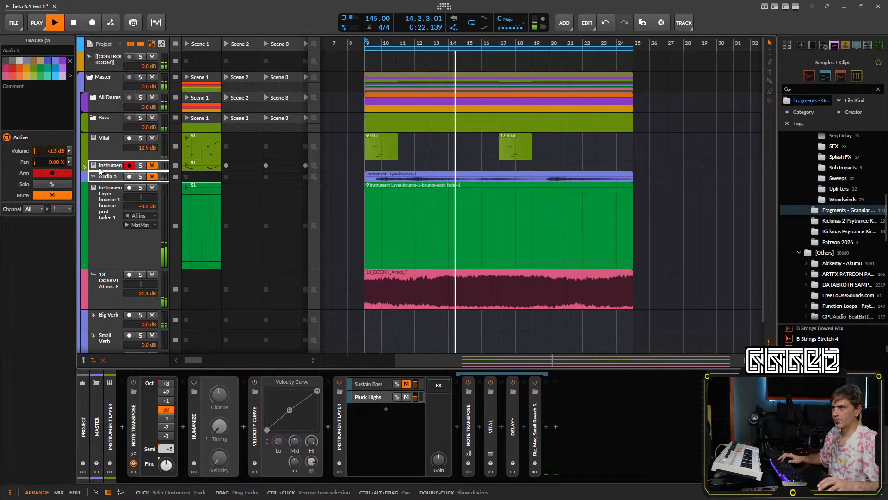
- Raise the granular pad track to -8.0 dB and append an EQ-2 after its reverb FX Layer
left_click(121, 252)
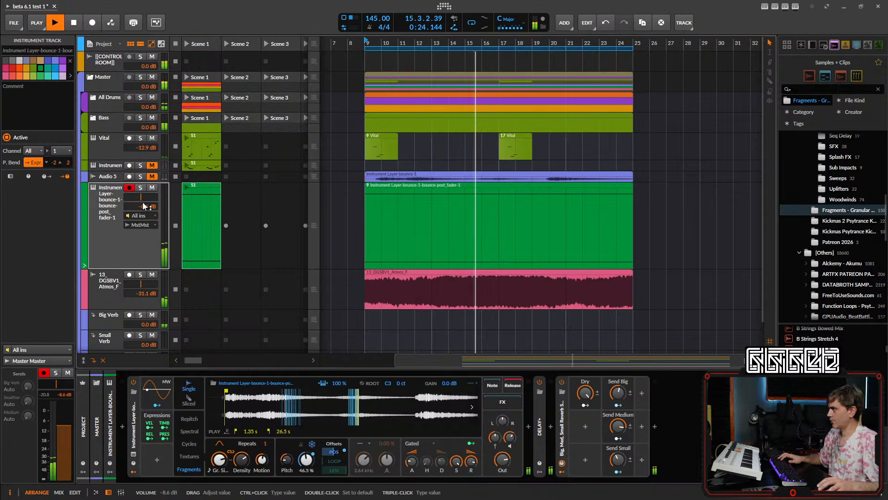
left_click_drag(144, 208, 144, 205)
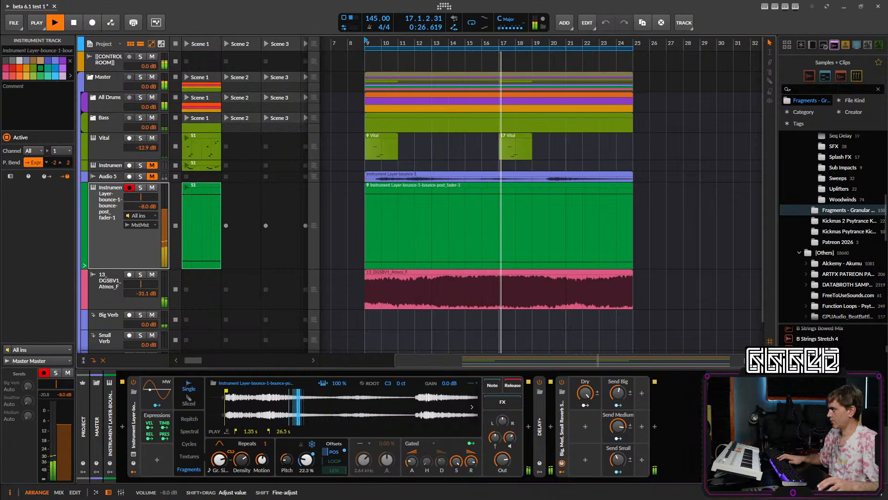
left_click(655, 426)
type("eq")
left_click(530, 132)
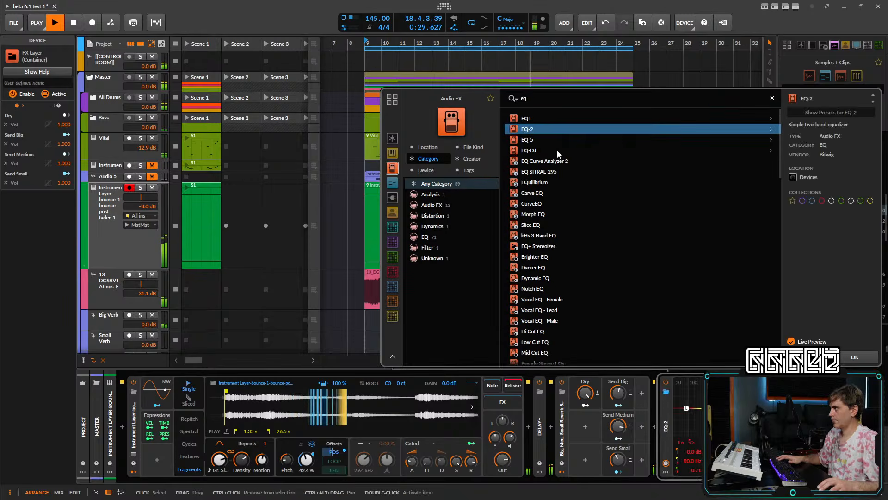
left_click(854, 361)
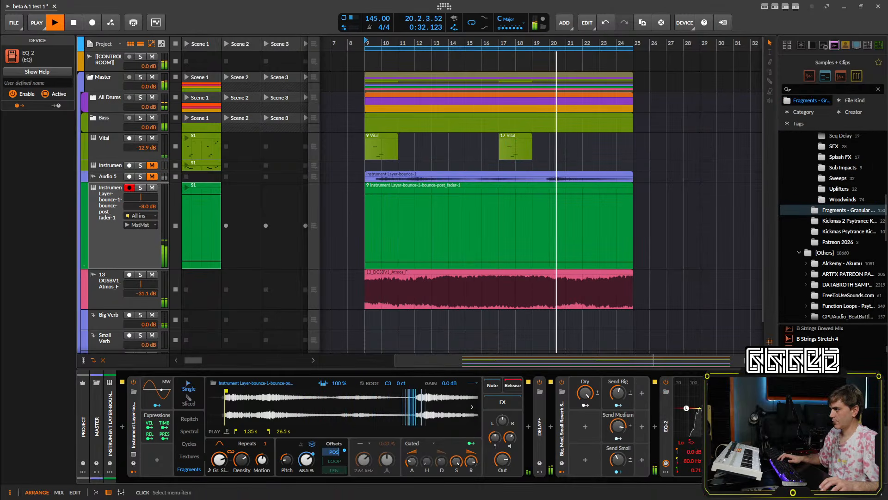
- Adjust the high band of the pad's EQ-2 and set its low band to -4.5 dB at 510 Hz during playback
left_click(733, 435)
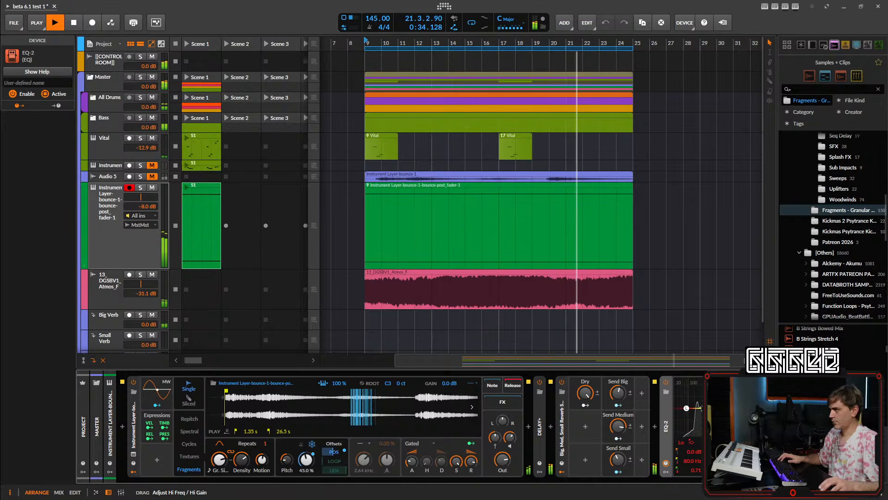
left_click_drag(734, 408, 729, 408)
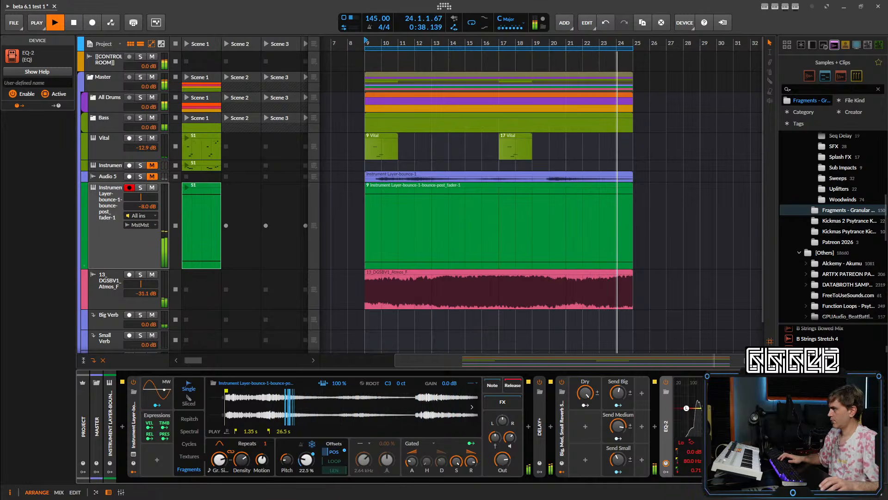
left_click_drag(686, 408, 701, 416)
key("space")
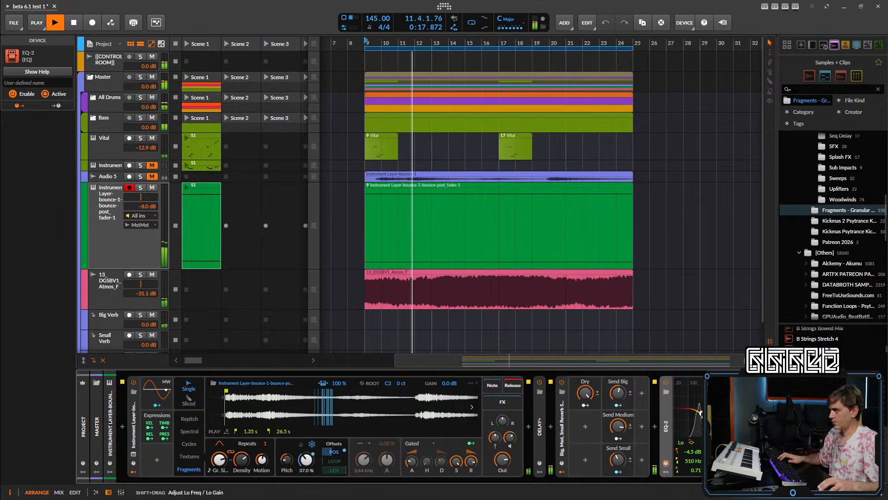
- Set the low band of the pad's EQ-2 to -3.3 dB at 460 Hz and shrink the pad track's lane
left_click_drag(702, 414, 701, 413)
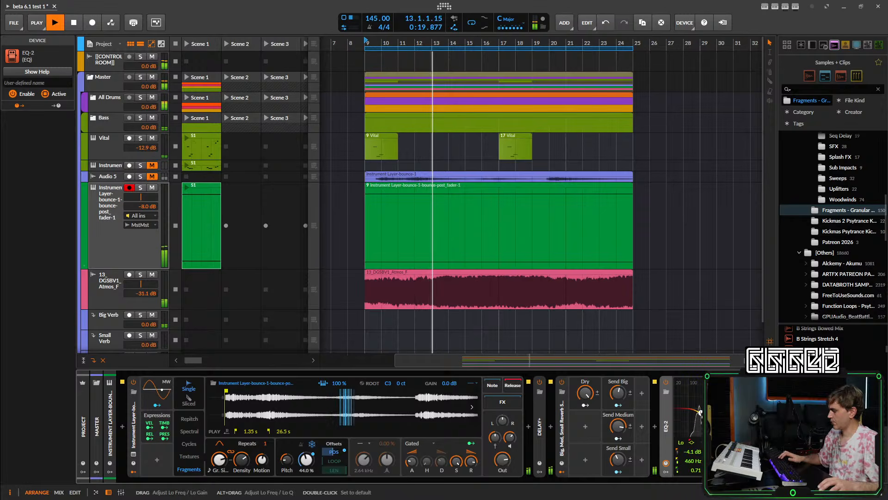
left_click_drag(700, 412, 700, 411)
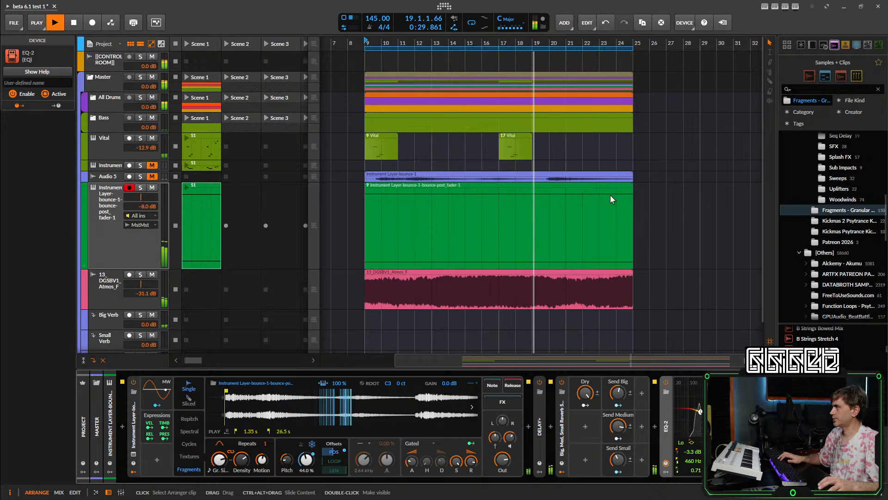
scroll(609, 198, "down", 2)
left_click_drag(116, 268, 131, 196)
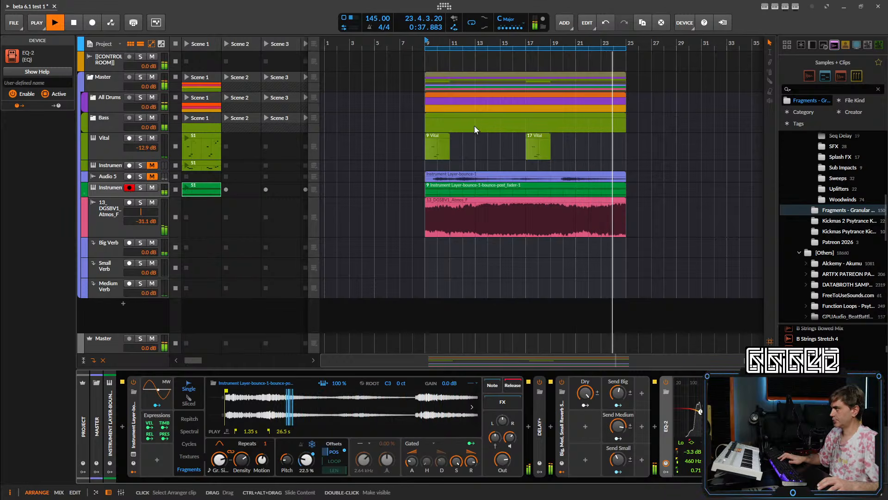
- Restart playback from bar 9 and select the Vital track outside the Bass group
scroll(484, 115, "down", 1)
key("space")
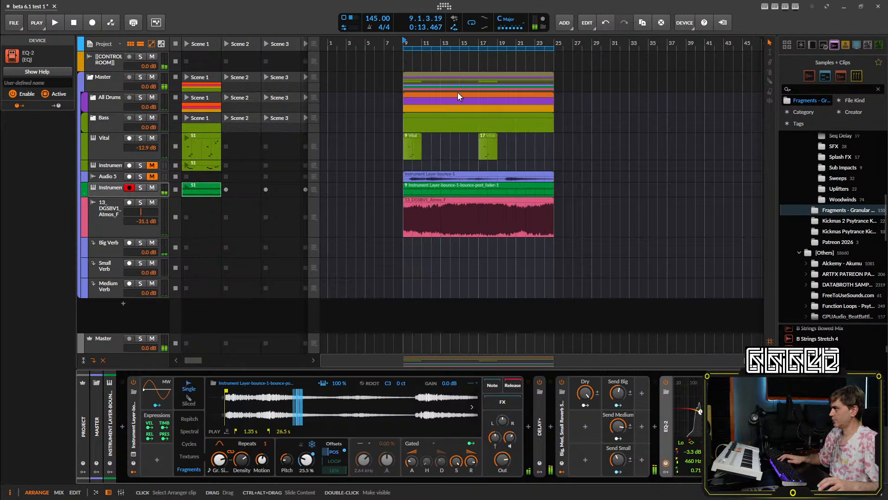
key("space")
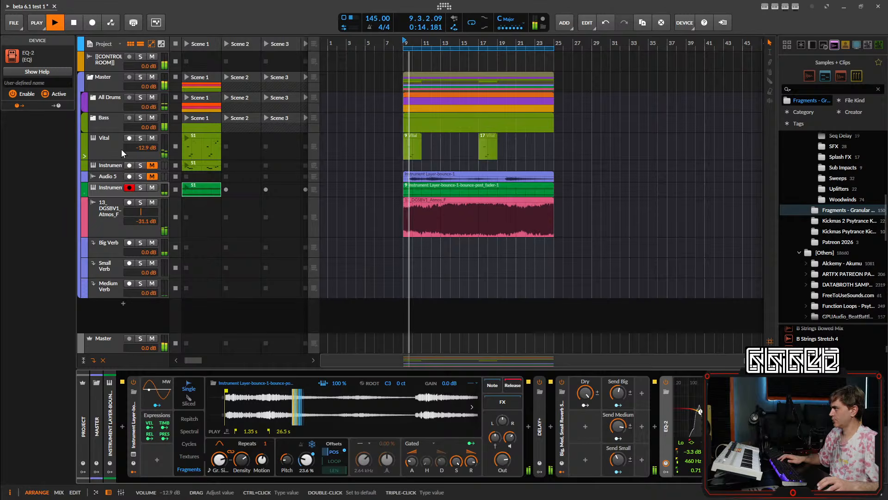
left_click(102, 143)
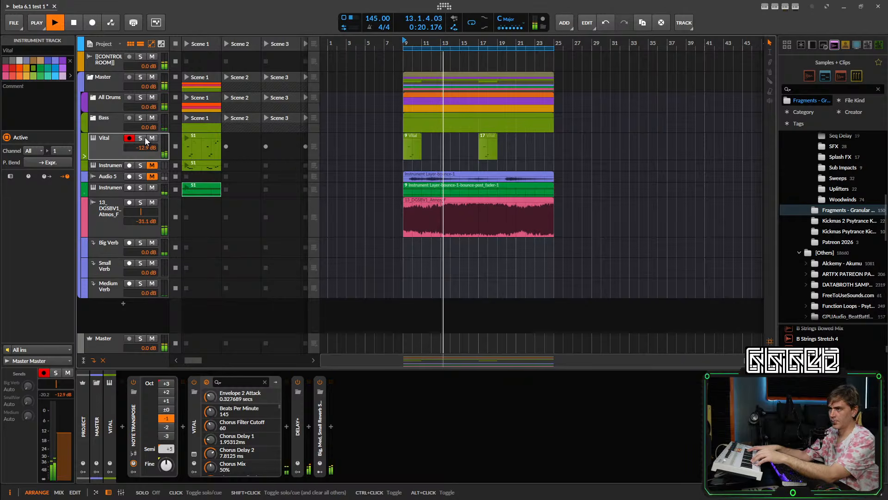
- Try extending the Vital clip at bar 9 to four bars, stop playback, and undo the extension
left_click(438, 145)
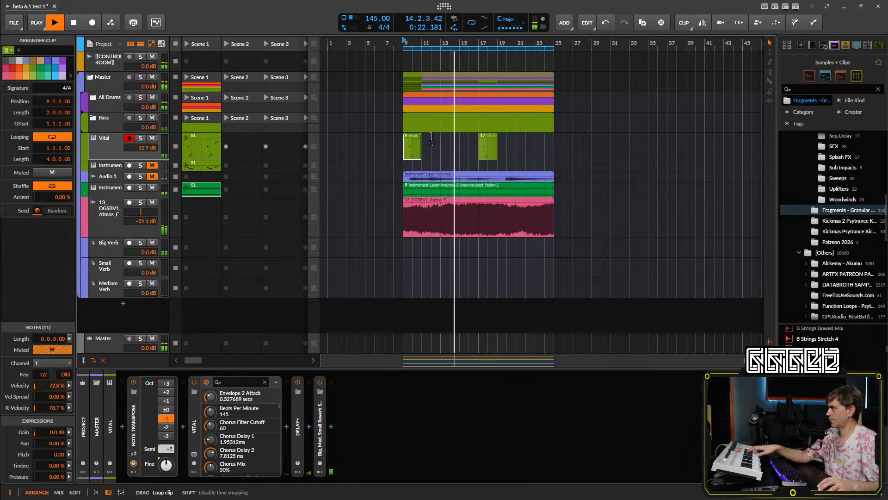
left_click_drag(439, 143, 440, 143)
key("space")
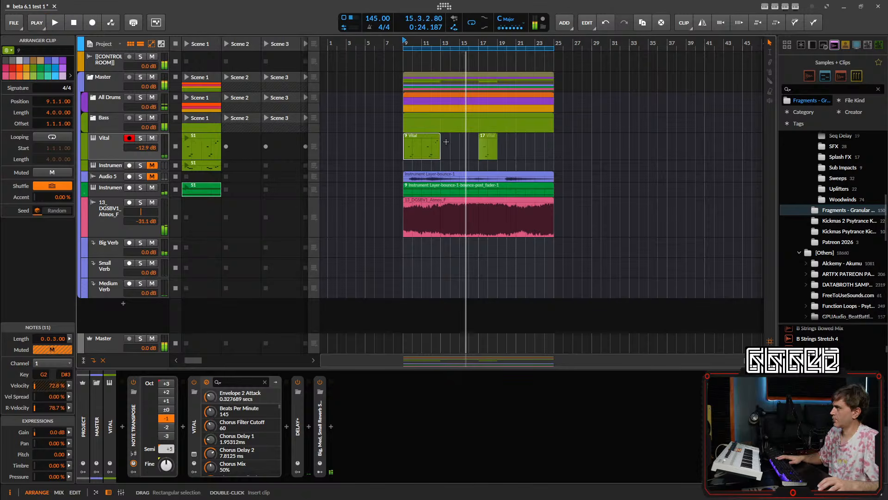
key("ctrl+z")
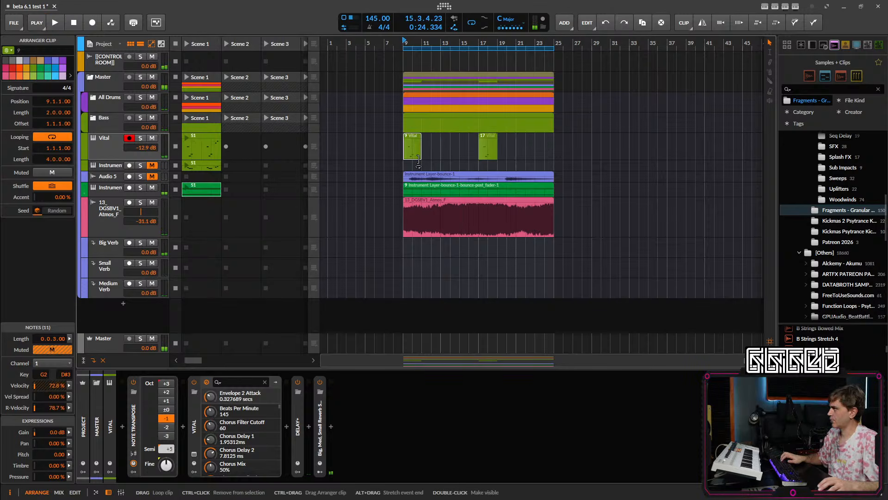
- Place four-bar Vital clips at bars 13 and 21 and play the loop from bar 9
left_click_drag(418, 159, 532, 144)
key("space")
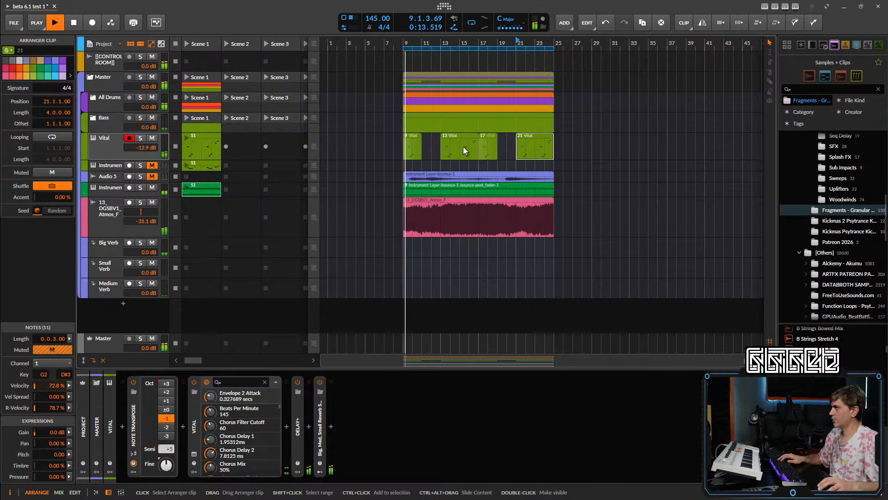
- Mute and unmute the Bass group during playback to compare the loop without it, and stop playback
left_click(150, 118)
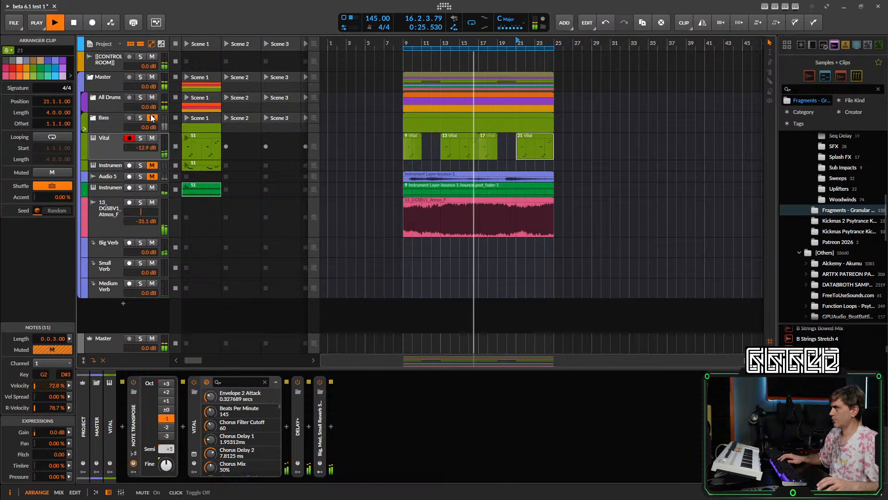
left_click(152, 117)
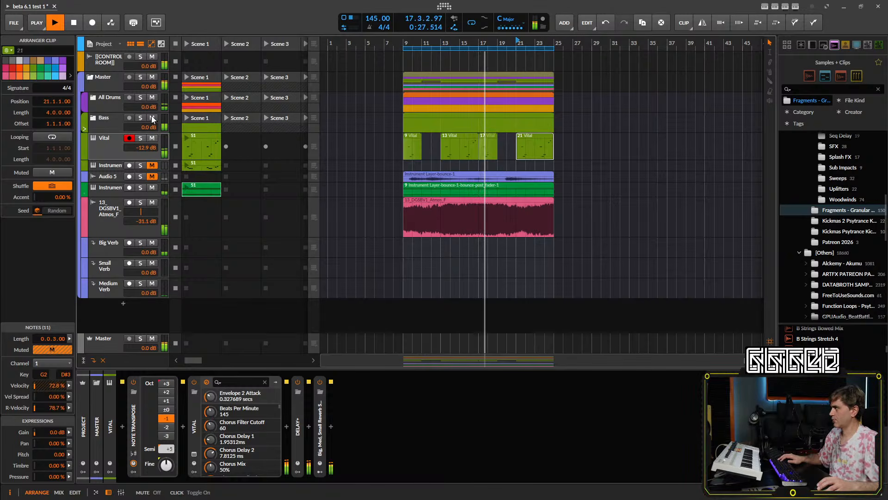
key("space")
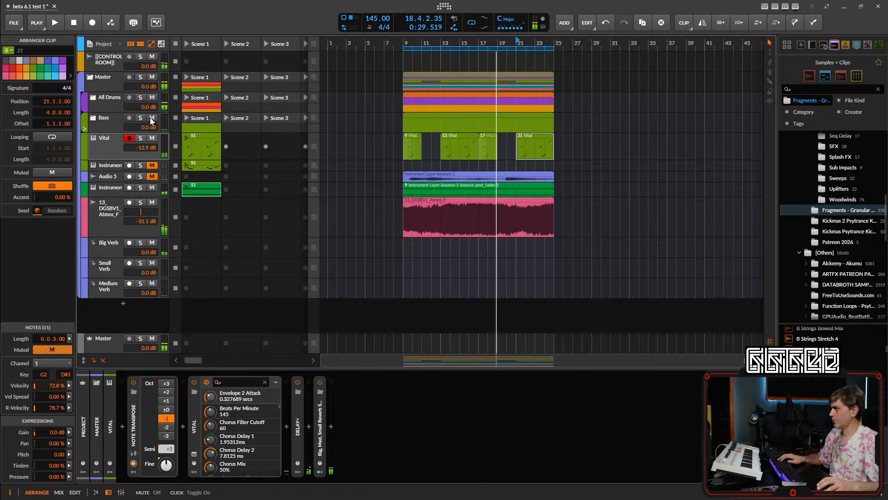
- Select the Bass group track and set the playback start to bar 9
left_click(100, 123)
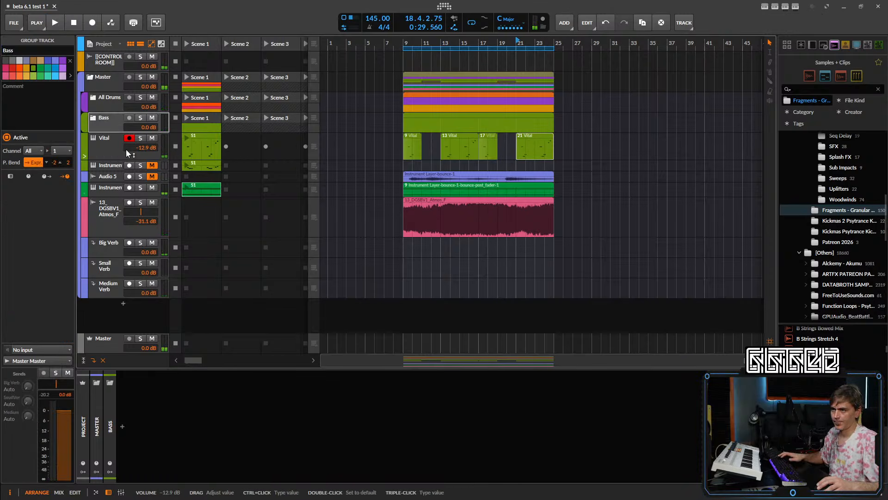
scroll(449, 178, "down", 2)
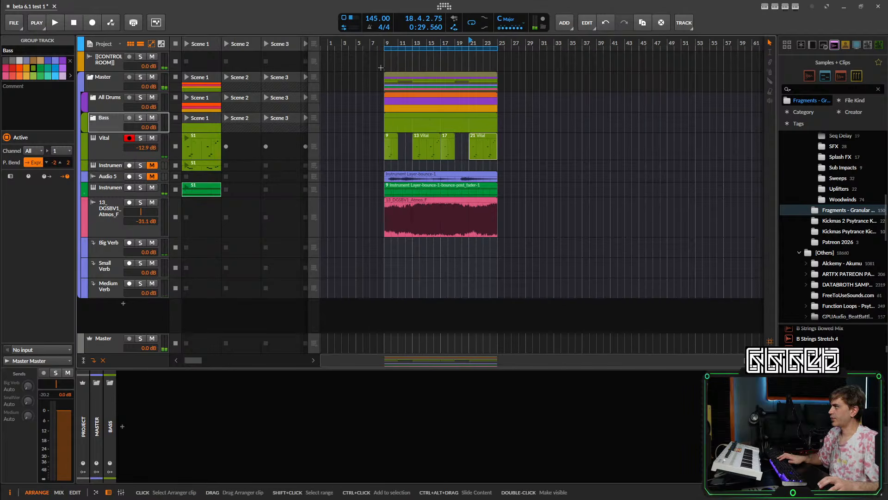
left_click(386, 44)
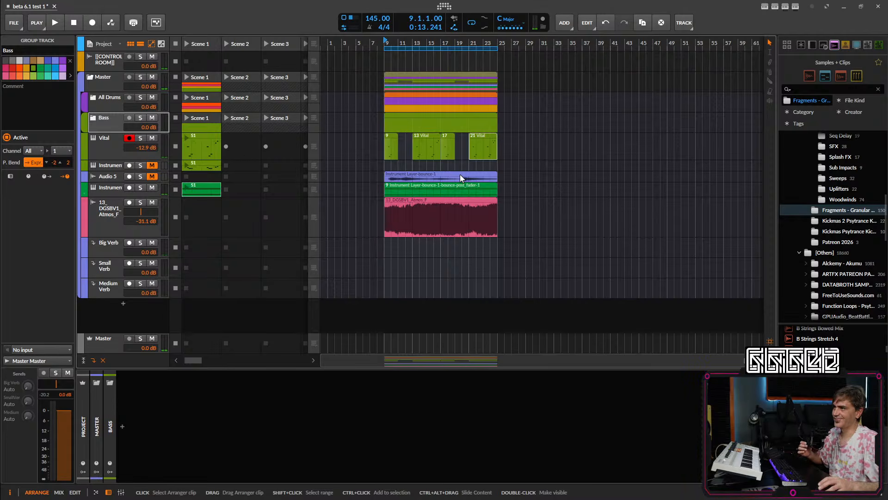
scroll(378, 120, "down", 2)
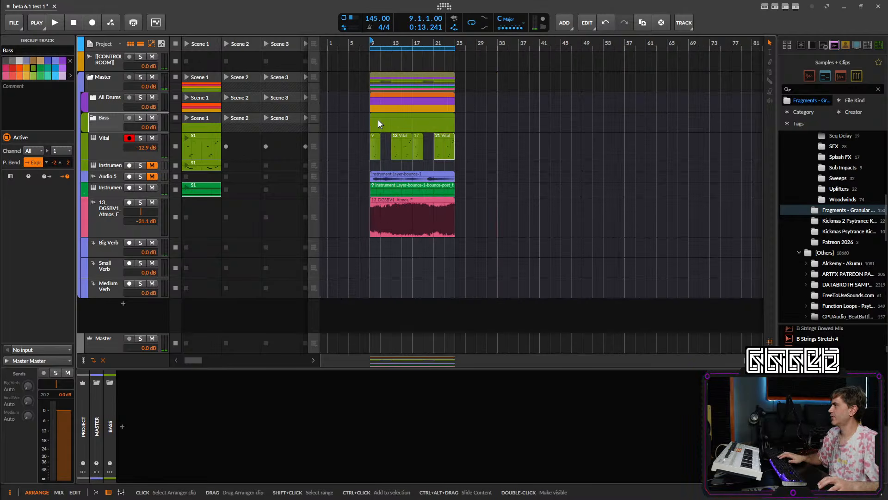
- Shift the 16-bar loop region two bars earlier and back to bar 9, briefly auditioning each position
left_click(365, 45)
key("space")
key("space")
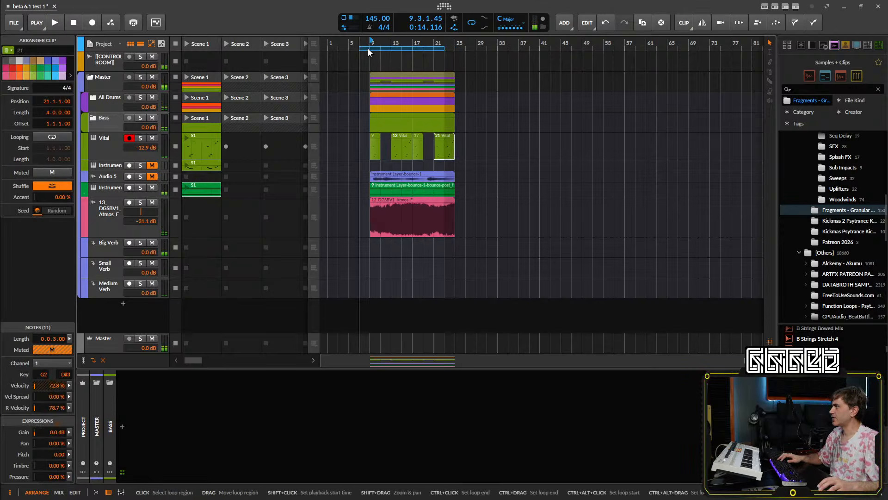
left_click_drag(369, 48, 378, 48)
key("space")
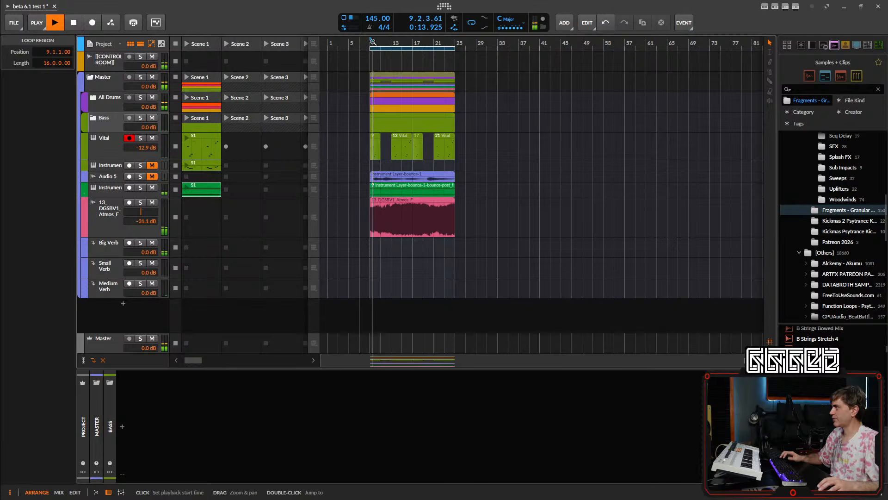
key("space")
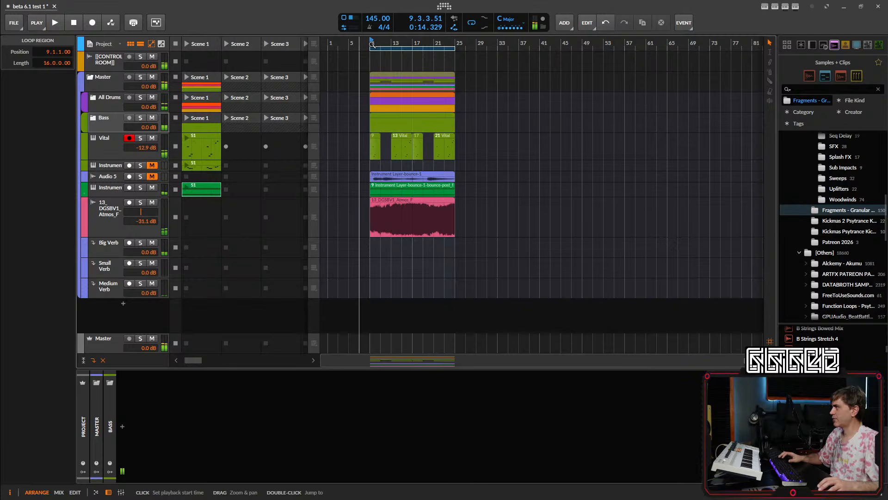
- Select the granular pad track and audition the full loop, stopping in bar 16
left_click(103, 192)
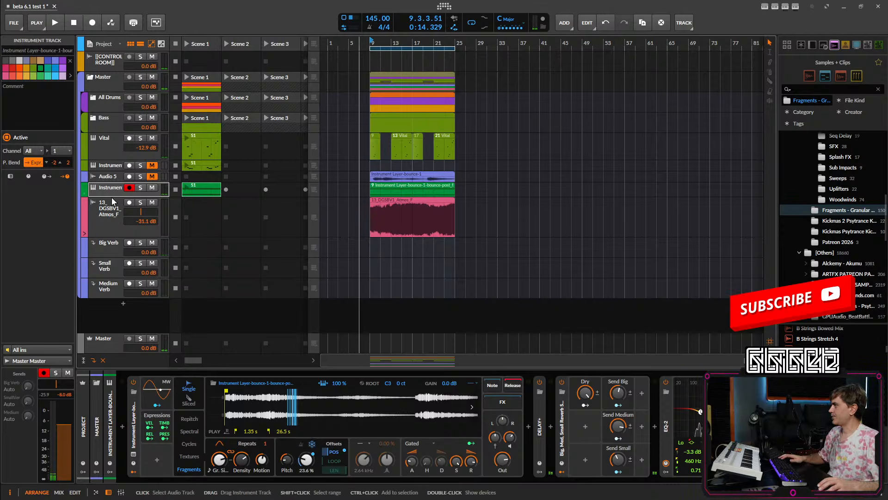
key("space")
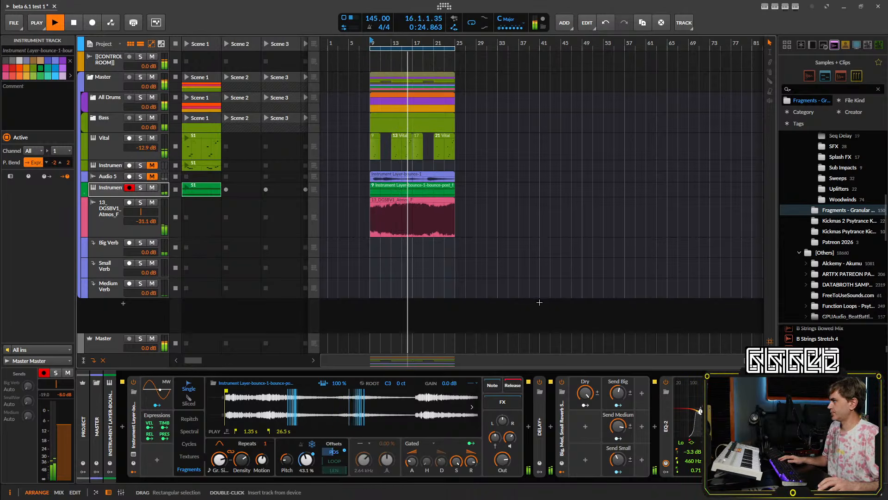
key("space")
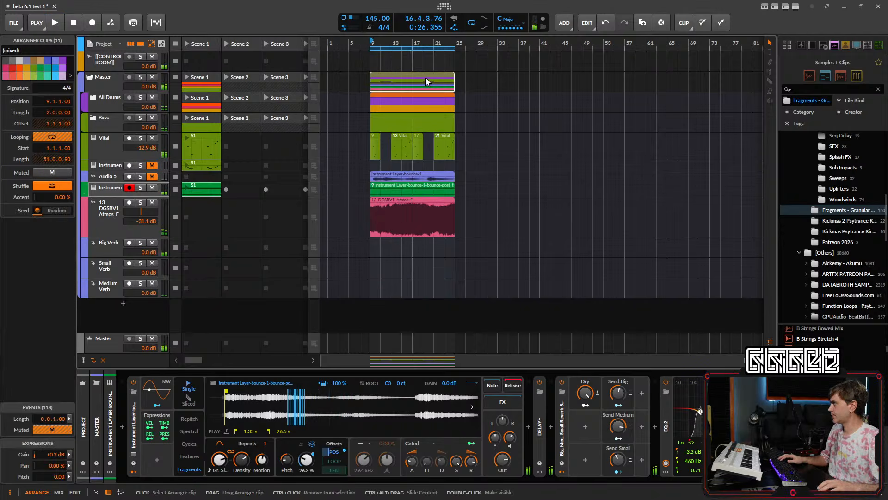
- Select the Master group's arranger clips and expand the Bass group to expose its Vital track
left_click(426, 78)
scroll(380, 95, "up", 1)
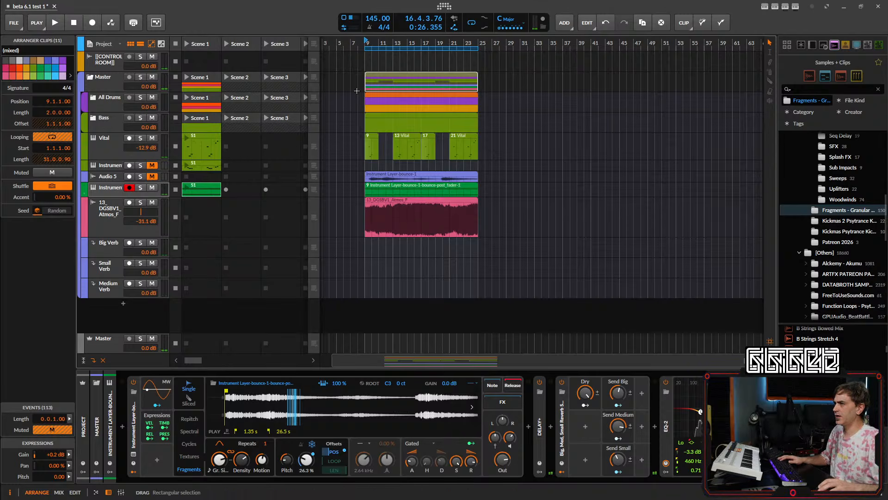
scroll(372, 106, "up", 3)
left_click(90, 120)
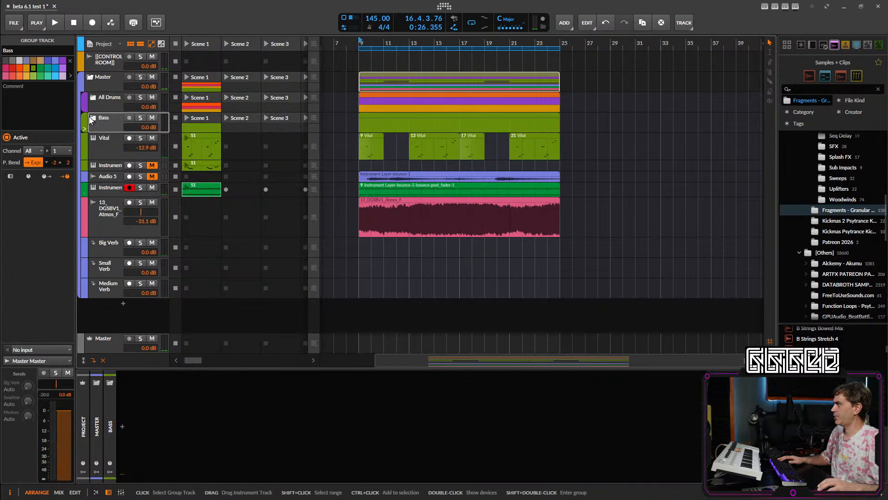
left_click(93, 118)
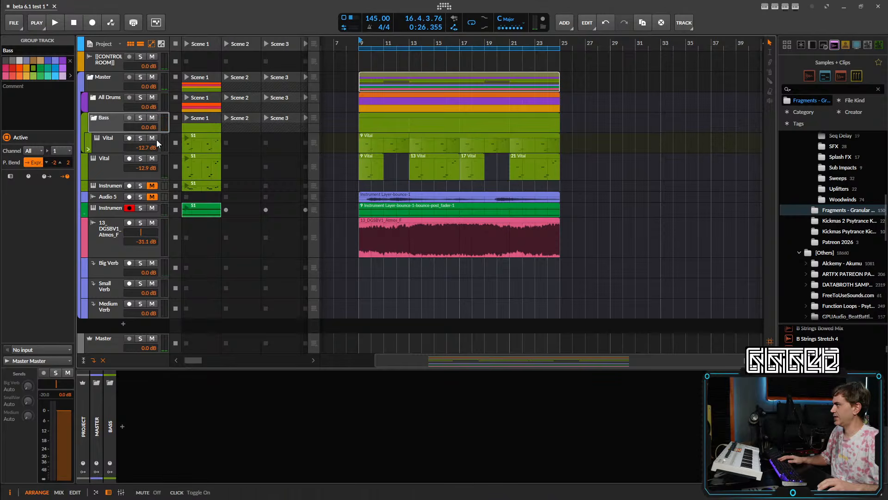
- Delete the 16-bar Vital clip from the arrangement inside the Bass group, keeping its Scene 1 launcher clip
left_click(195, 146)
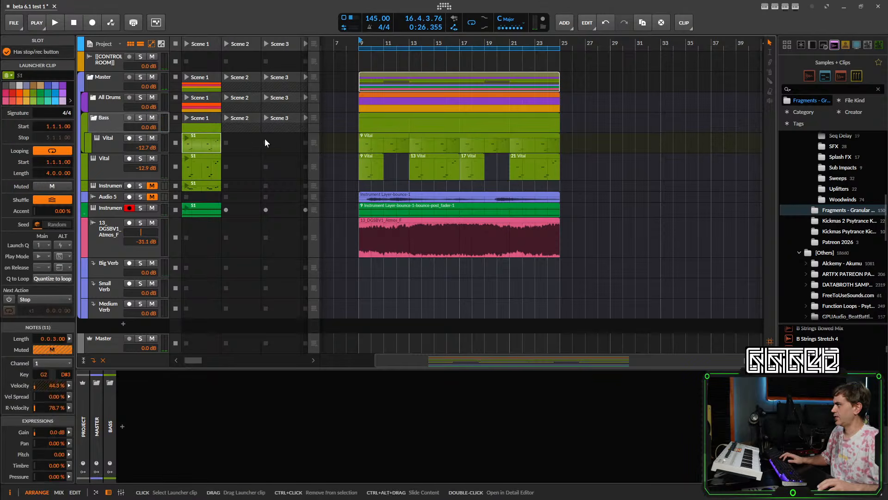
key("Delete")
left_click_drag(377, 144, 226, 146)
left_click(391, 144)
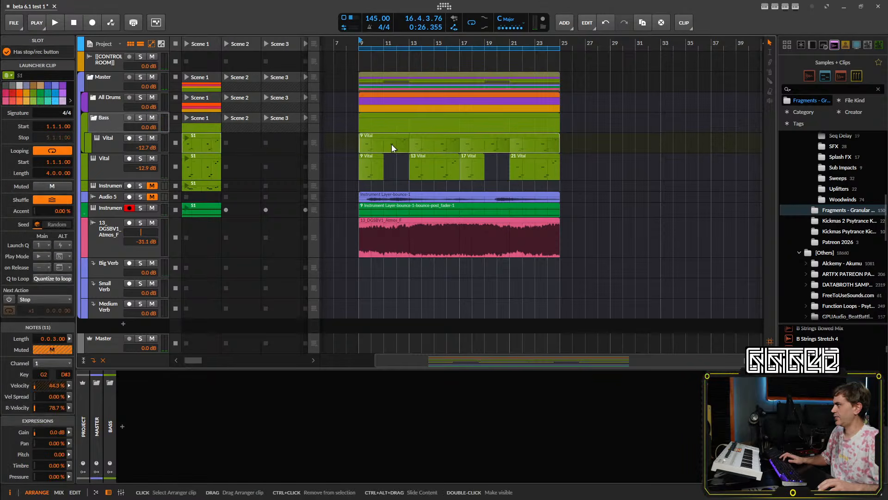
key("Delete")
- Add an instrument track below the Vital track inside the Bass group
right_click(105, 148)
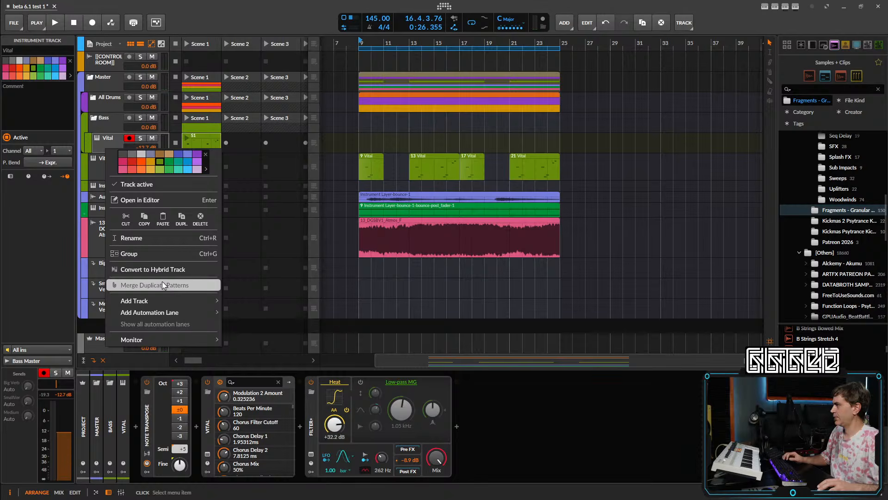
mouse_move(158, 300)
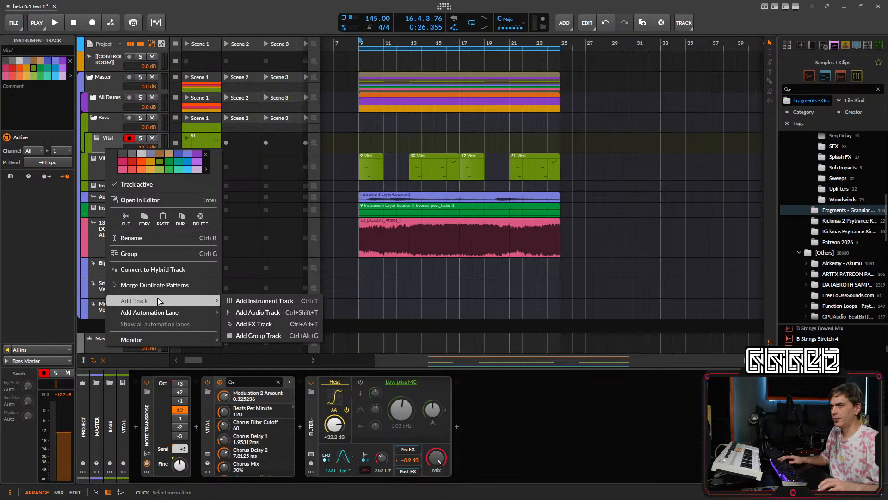
left_click(245, 299)
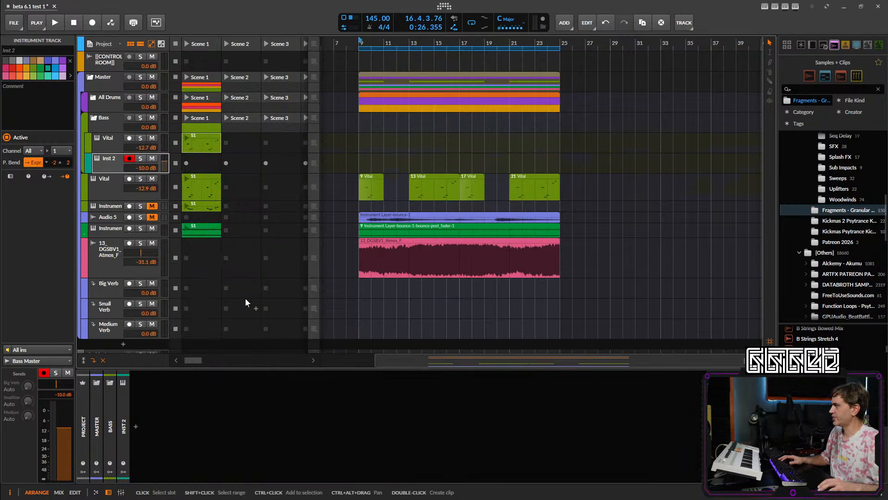
- Load the Vital synth onto the new instrument track in the Bass group
left_click(134, 426)
type("vit")
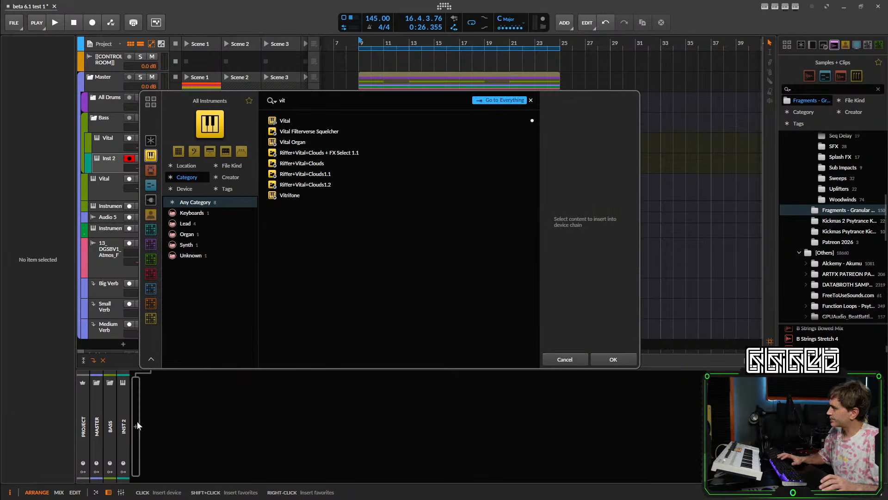
left_click(284, 121)
left_click(620, 361)
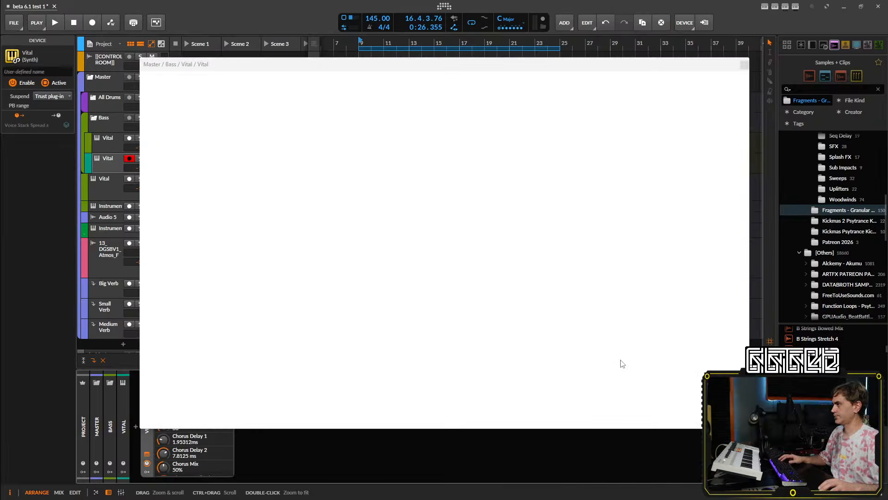
- Insert a Note Transpose device before Vital on the new bass track and set it to +5 semitones
left_click(133, 433)
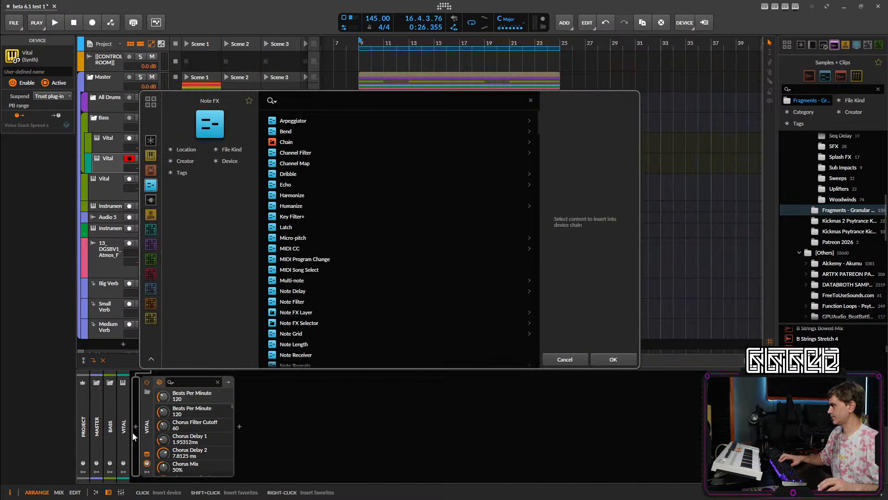
type("tran")
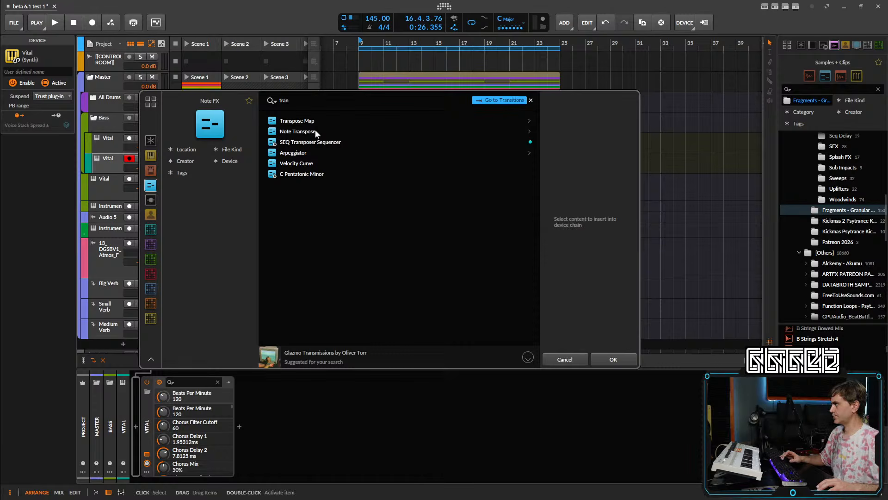
left_click(315, 130)
key("Return")
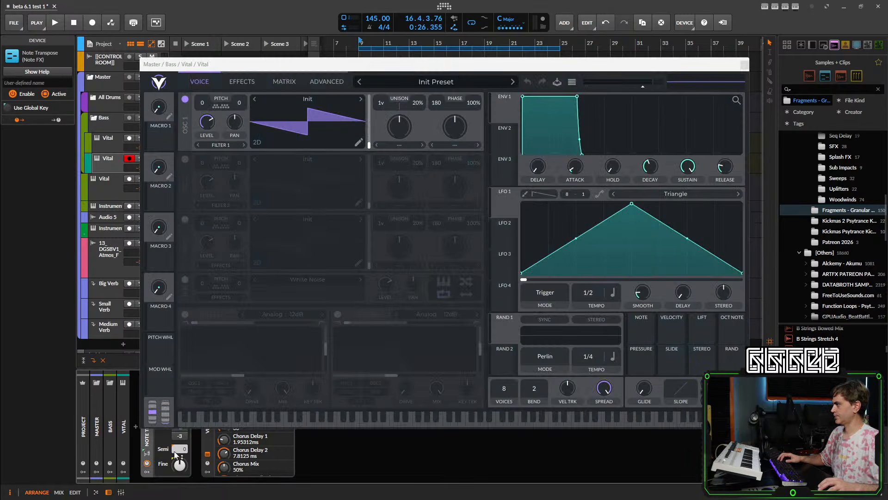
left_click_drag(175, 453, 175, 440)
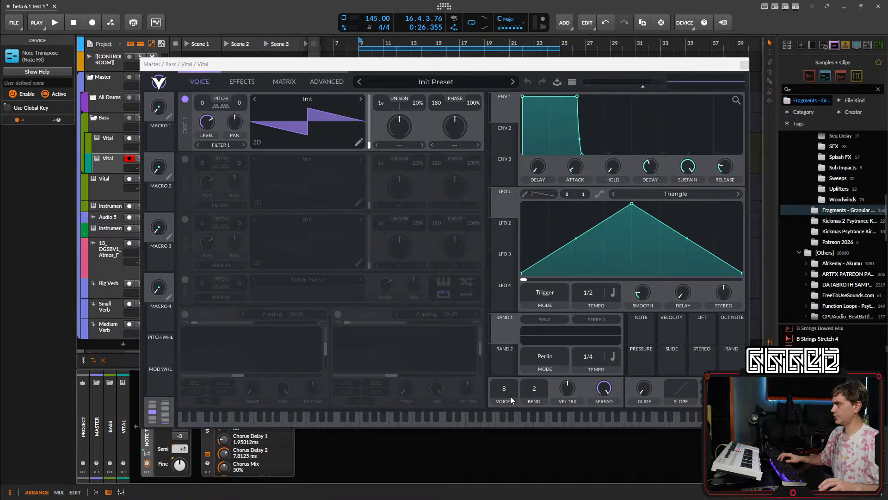
- Limit Vital to 1 voice and load the favourite Basic Shapes wavetable into oscillator 1
left_click_drag(504, 388, 488, 499)
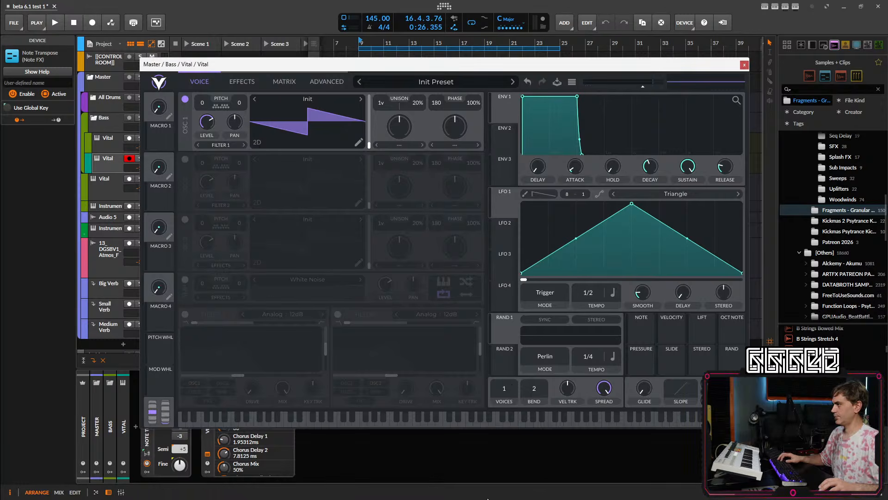
left_click(308, 102)
left_click(441, 133)
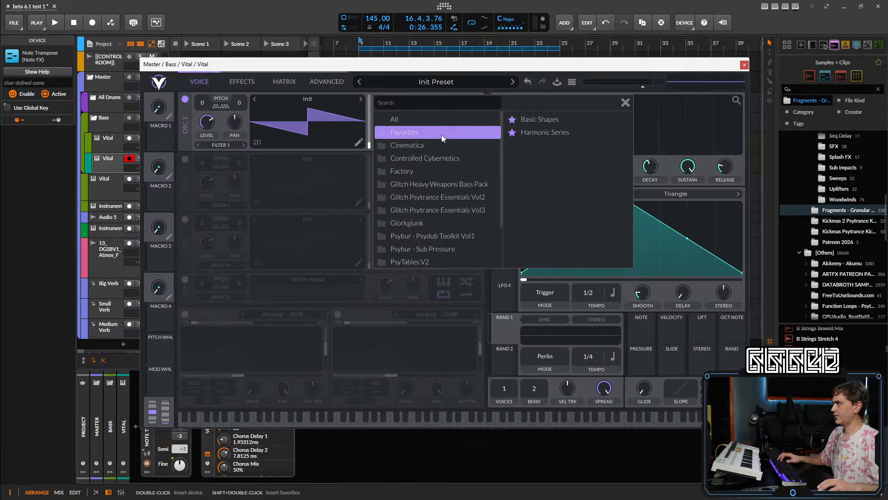
left_click(542, 120)
left_click(625, 102)
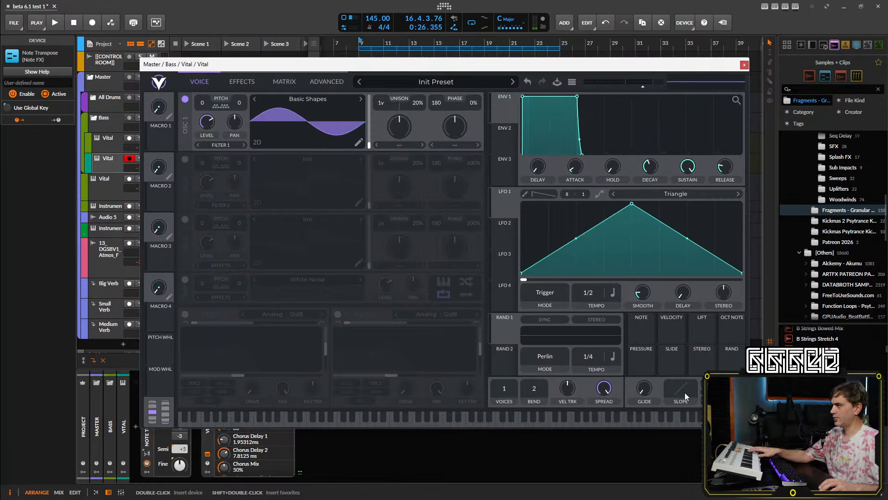
- Set Vital's glide to about 0.011 secs and audition the new bass against the loop
left_click_drag(640, 394, 640, 384)
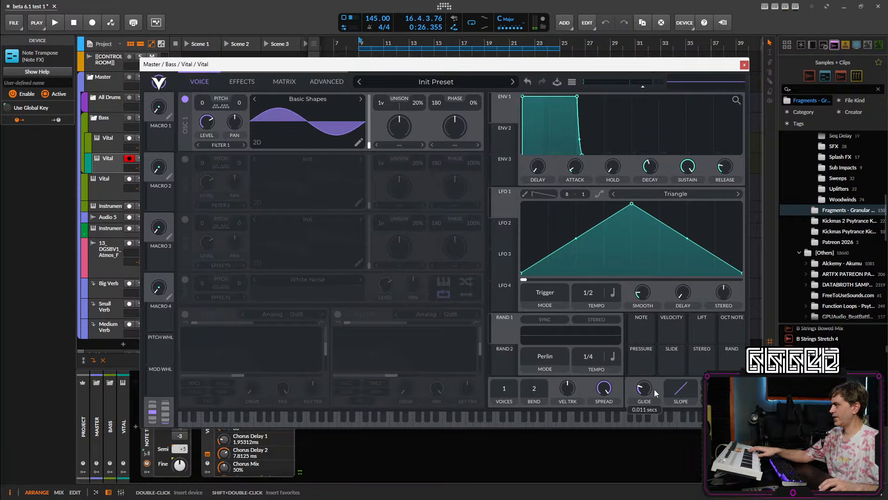
left_click(745, 65)
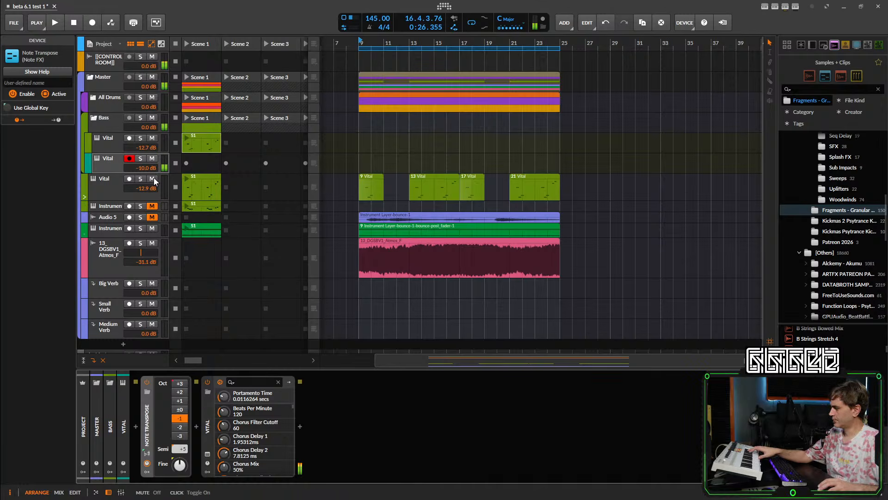
key("space")
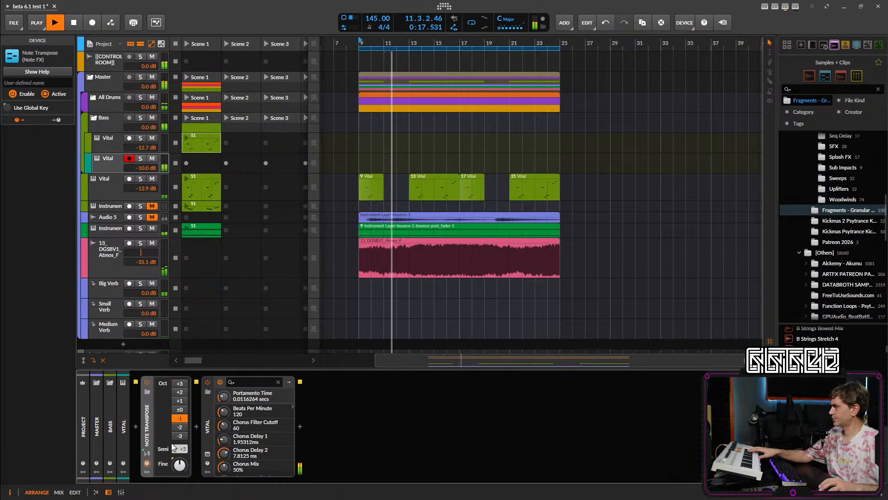
key("space")
- Solo the new Vital track in the Bass group and start playback with the synth's interface open
left_click(141, 159)
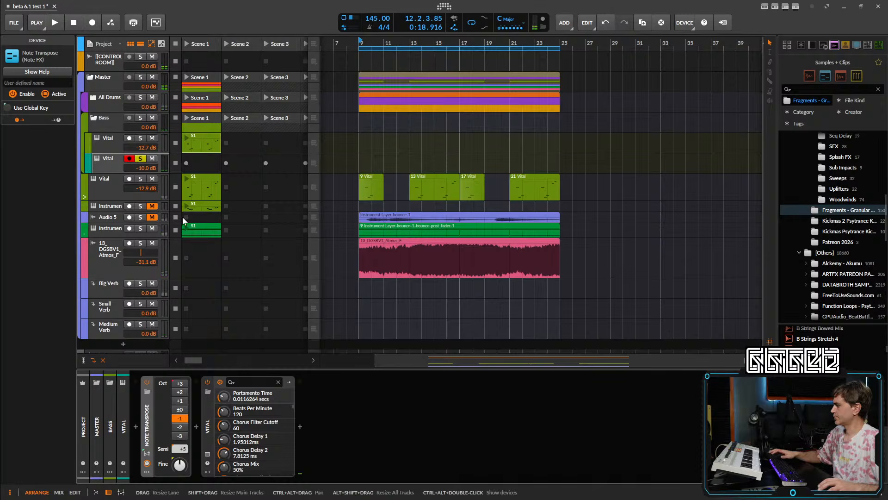
key("space")
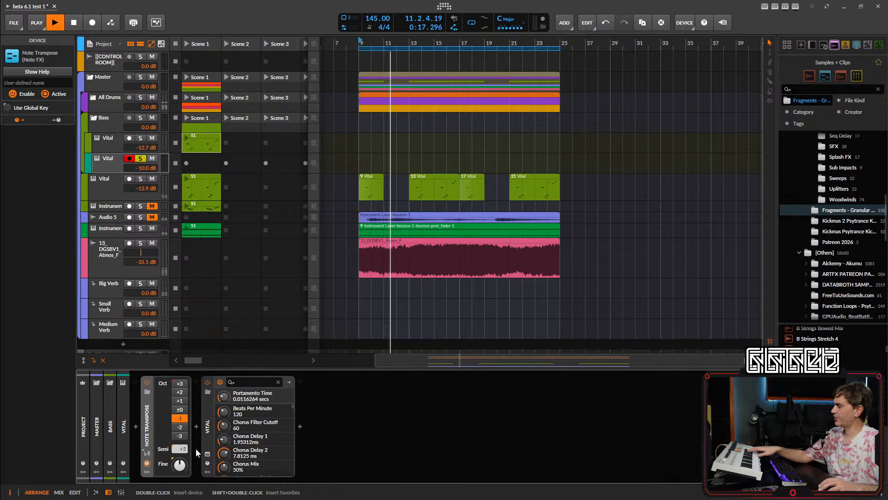
left_click(207, 452)
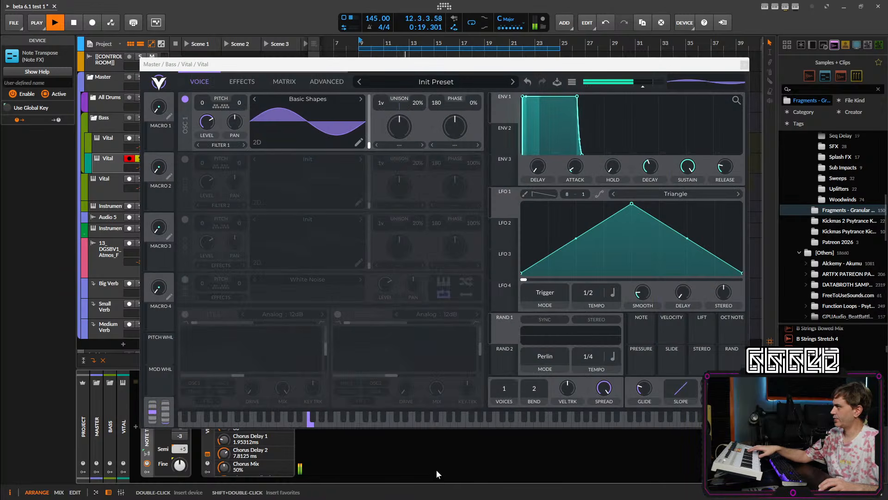
- Enable Vital's White Noise sampler and lower its level to almost nothing
left_click(186, 280)
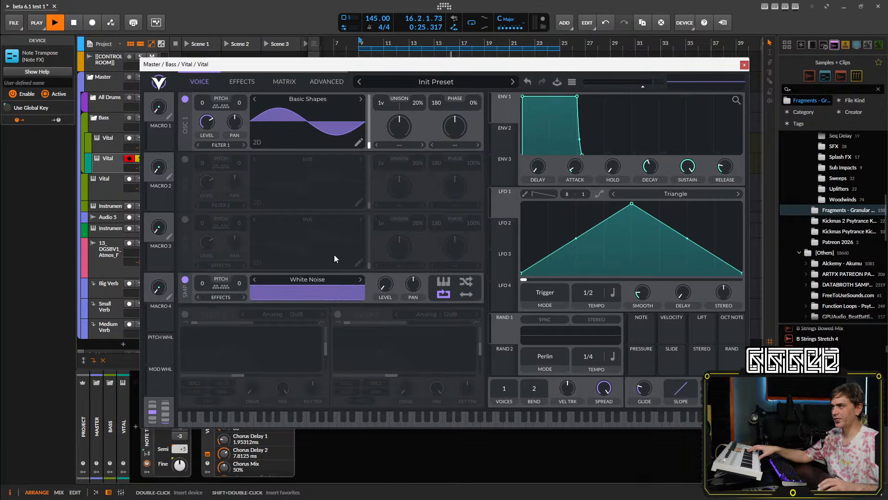
mouse_move(391, 279)
left_mouse_down()
mouse_move(399, 278)
mouse_move(391, 288)
left_mouse_up()
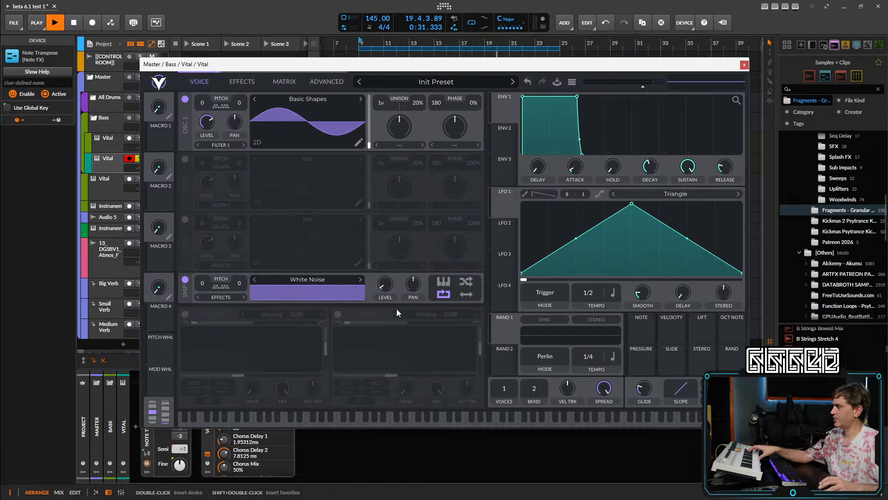
left_click_drag(446, 67, 458, 44)
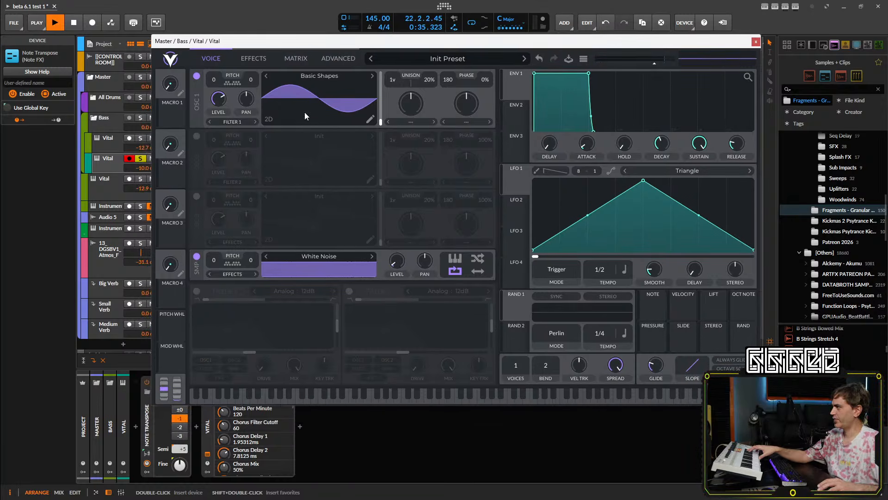
- Enable Vital's Soft Clip distortion with its filter set to Post, adjusting the drive and filter cutoff
left_click(263, 58)
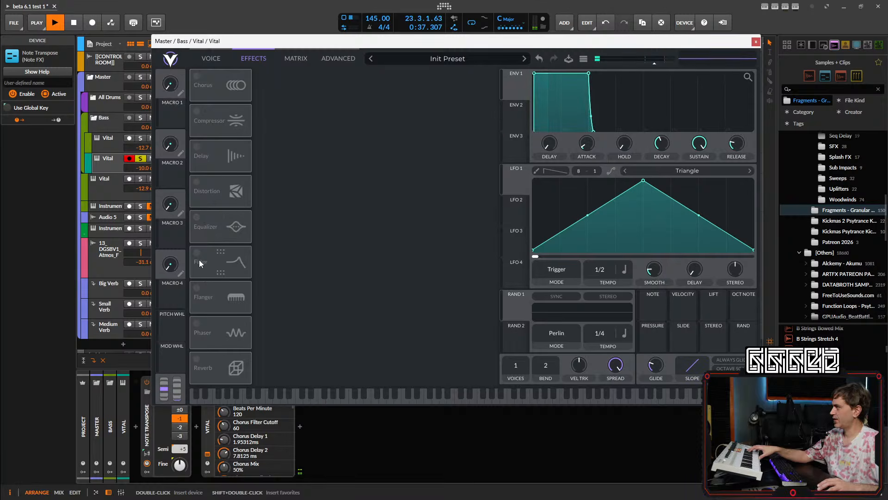
left_click(197, 186)
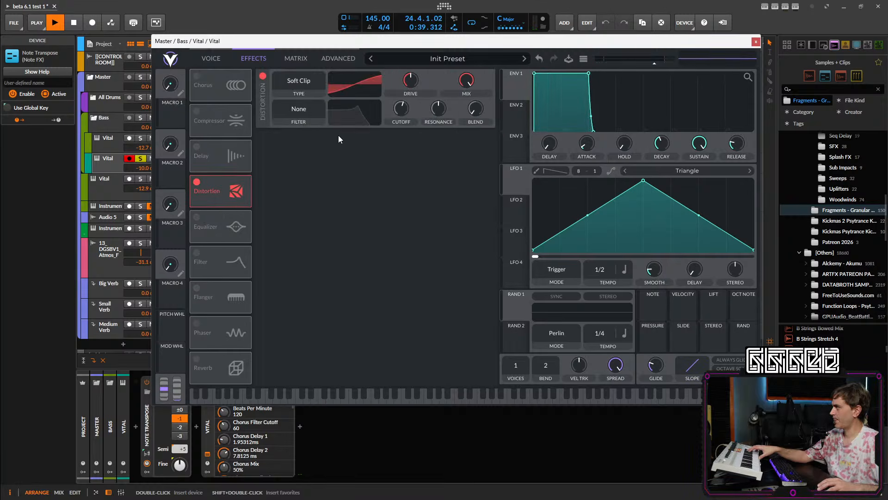
left_click_drag(412, 79, 409, 84)
left_click(287, 105)
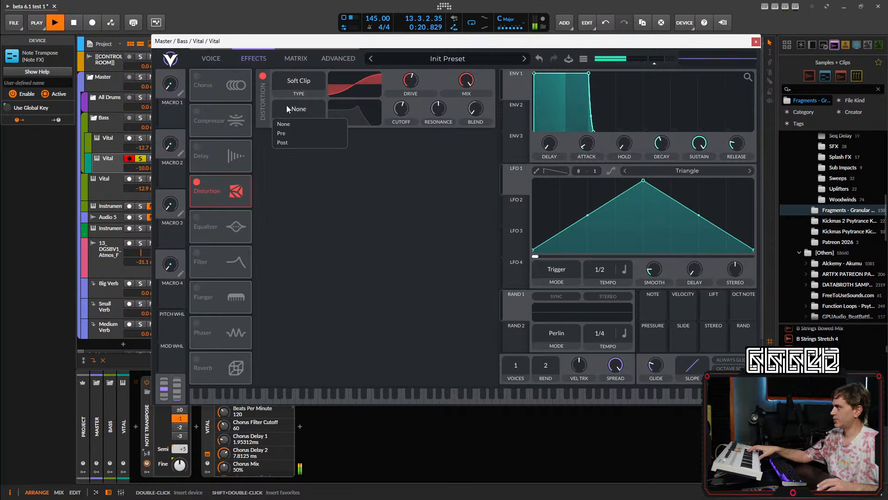
left_click(301, 141)
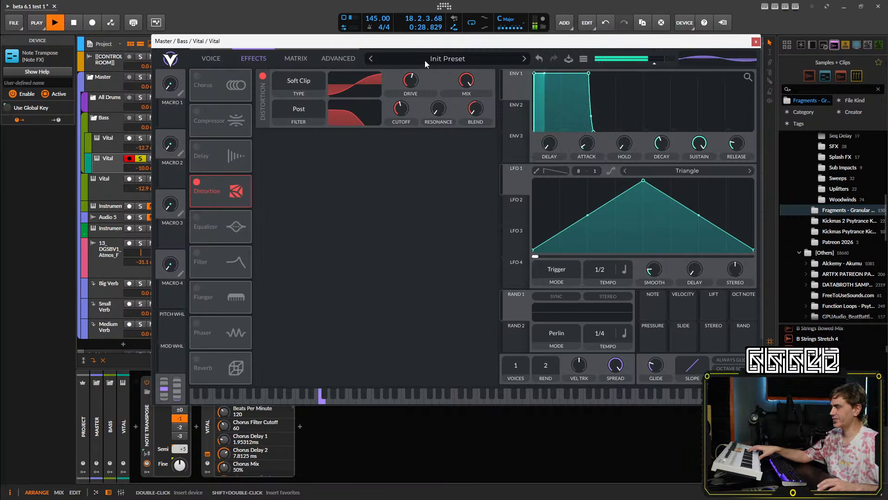
mouse_move(416, 83)
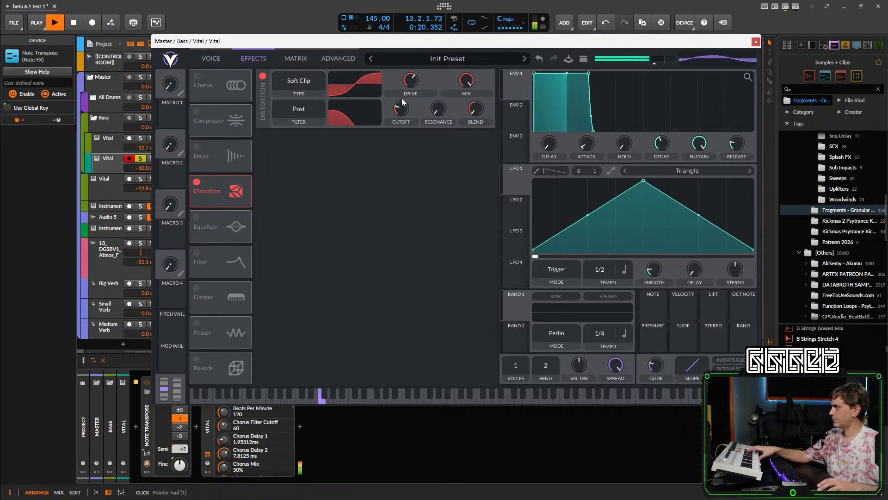
- Balance the White Noise level against the distortion, raising the distortion's drive and filter cutoff
left_click(215, 61)
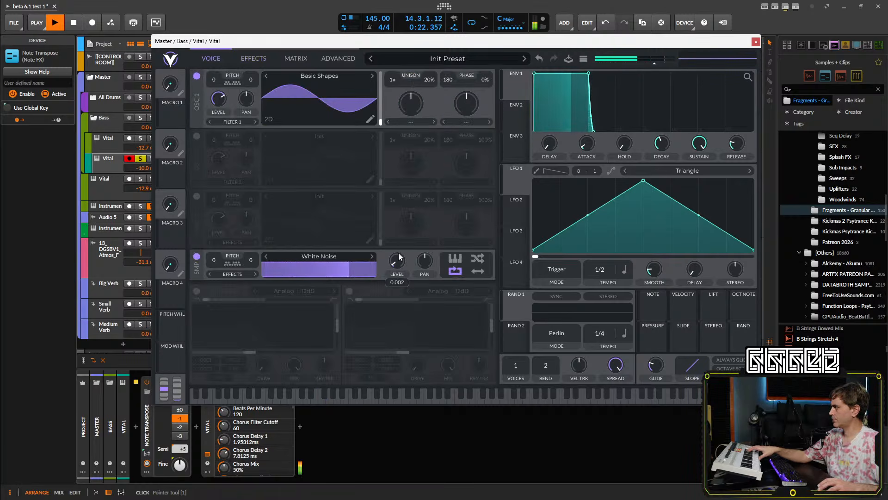
left_click(254, 59)
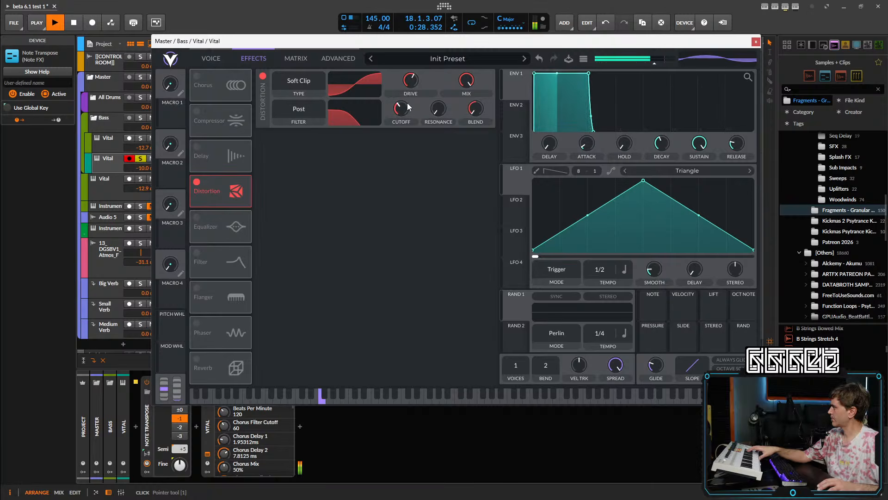
left_click_drag(412, 106, 416, 82)
left_click(211, 59)
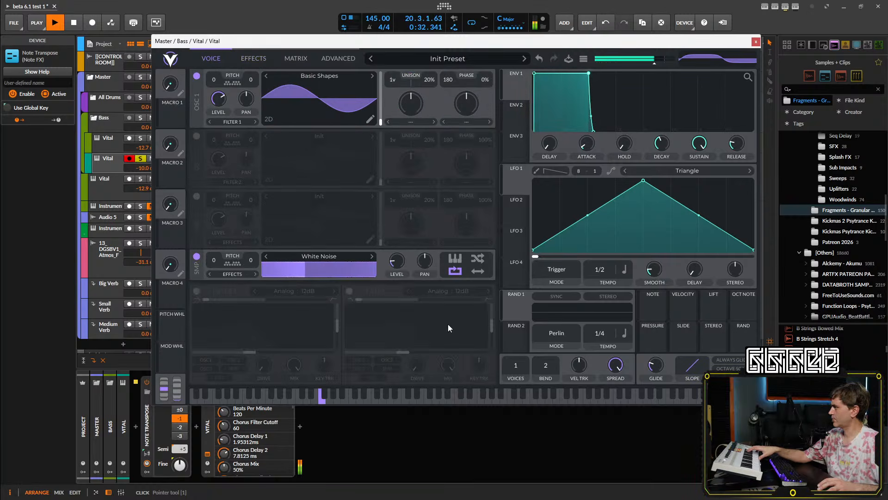
left_click_drag(400, 260, 397, 262)
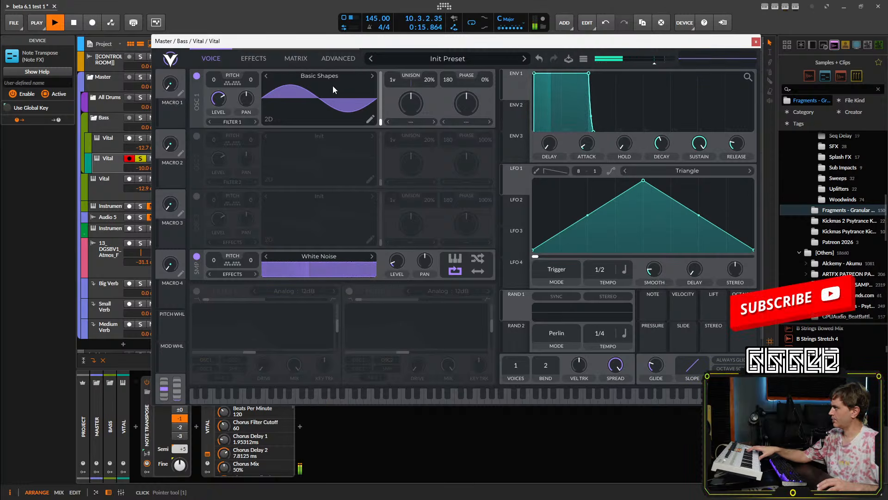
- Set oscillator 1's phase to 80 and envelope 1's attack to 0.006 secs
left_click(289, 57)
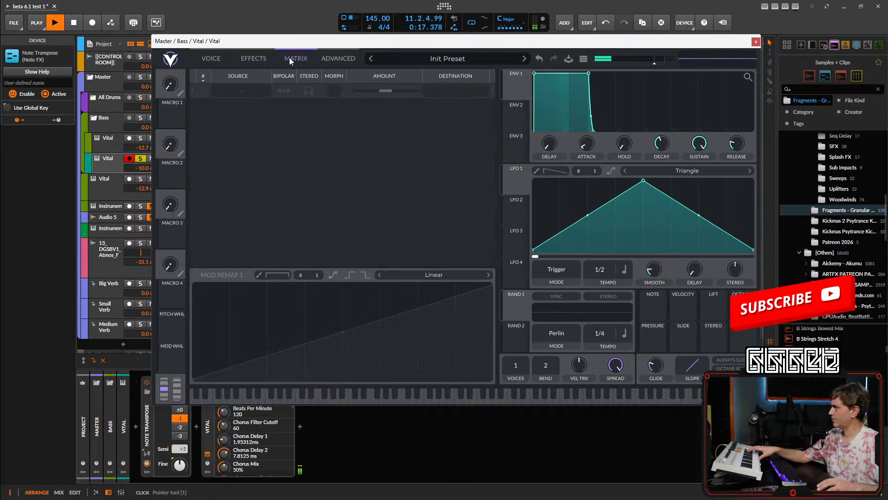
left_click(206, 58)
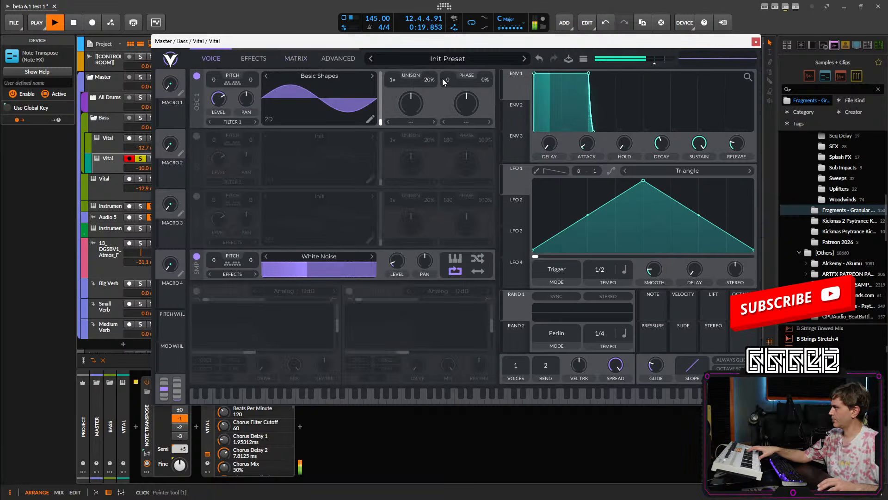
mouse_move(443, 80)
left_mouse_down()
mouse_move(445, 96)
mouse_move(446, 81)
left_mouse_up()
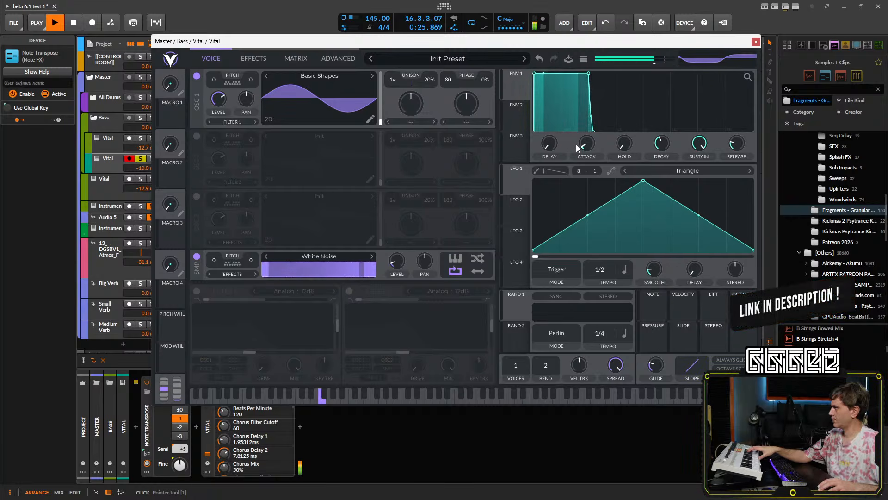
left_click_drag(575, 144, 595, 143)
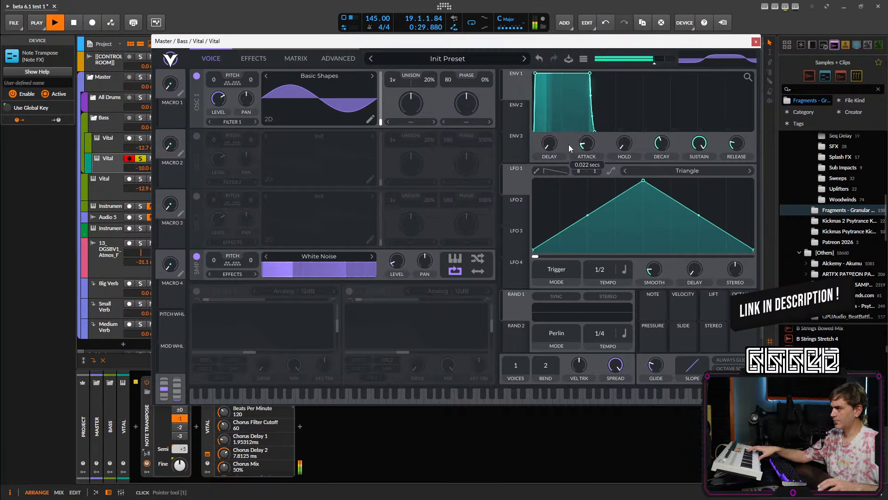
left_click_drag(585, 146, 584, 151)
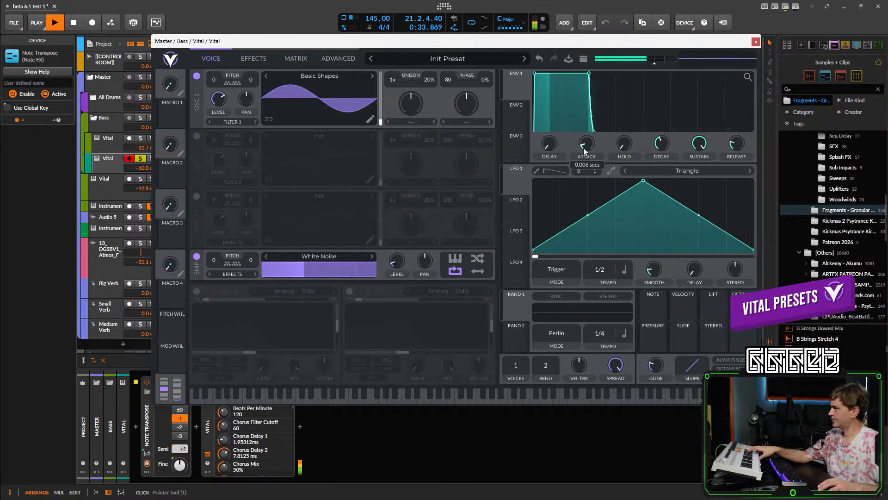
- Set the distortion drive to about 9.36 dB, close Vital's interface and stop playback
left_click(291, 58)
left_click(254, 59)
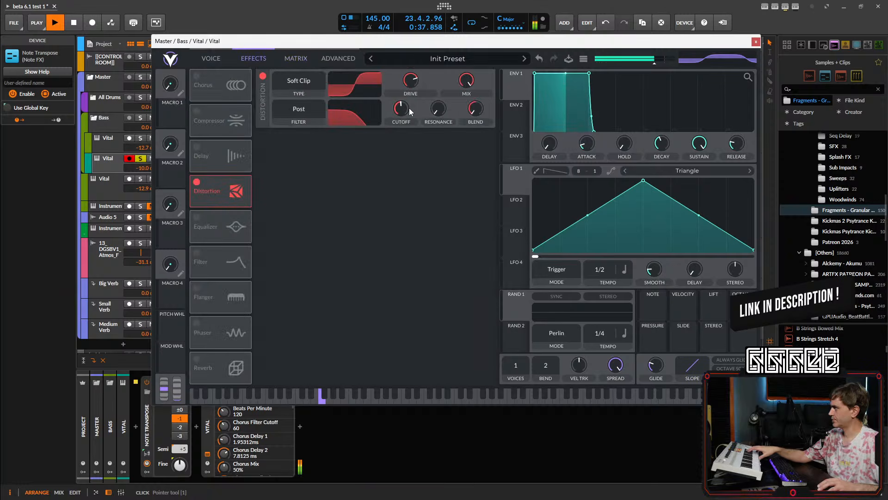
left_click_drag(412, 81, 414, 84)
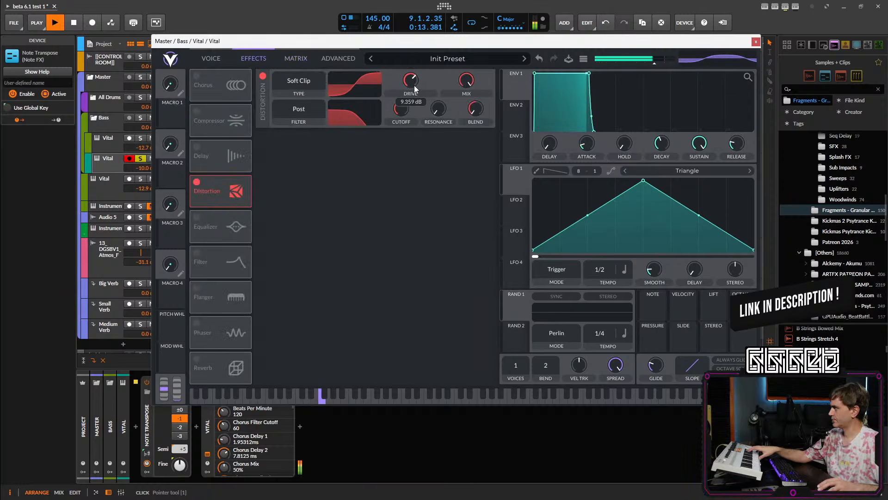
left_click(756, 41)
key("space")
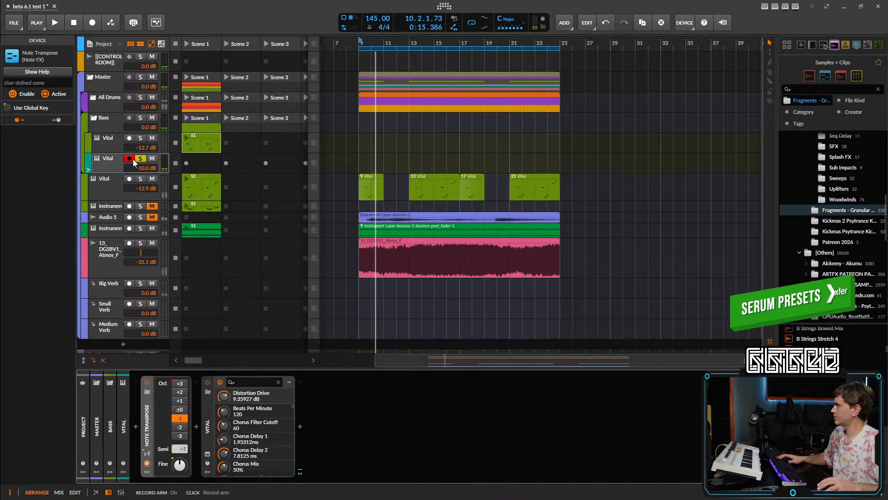
- Unsolo the new bass track, mute the Vital track below the Bass group, and audition the new bass with the loop
left_click(140, 159)
key("space")
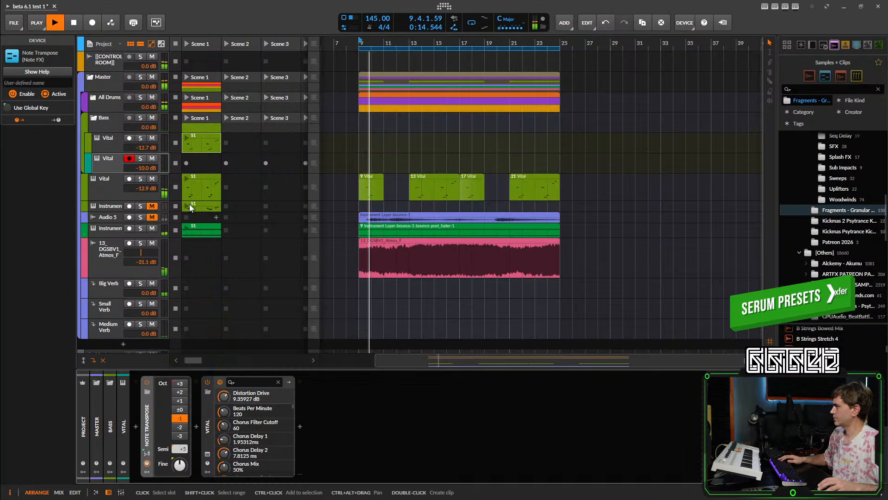
left_click(152, 178)
left_click(113, 162)
key("space")
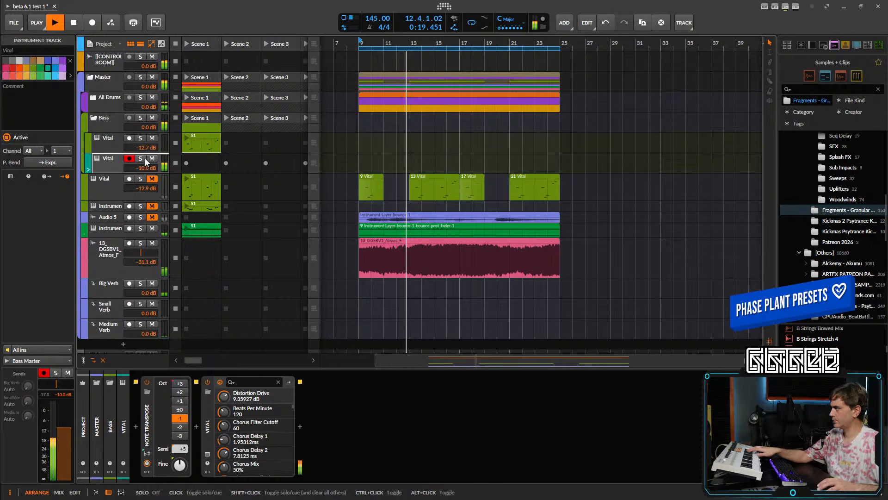
- Create a one-bar clip at bar 9 on the new bass track and draw a long C1 note in it
double_click(364, 159)
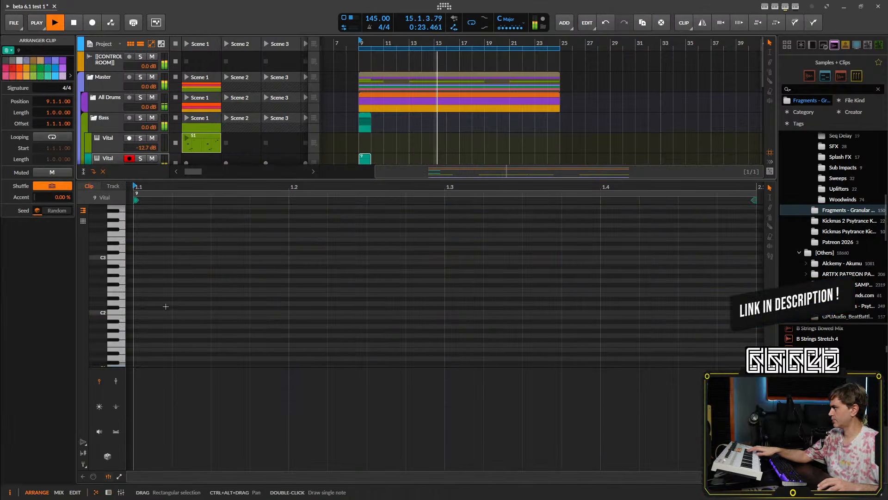
scroll(173, 275, "down", 3)
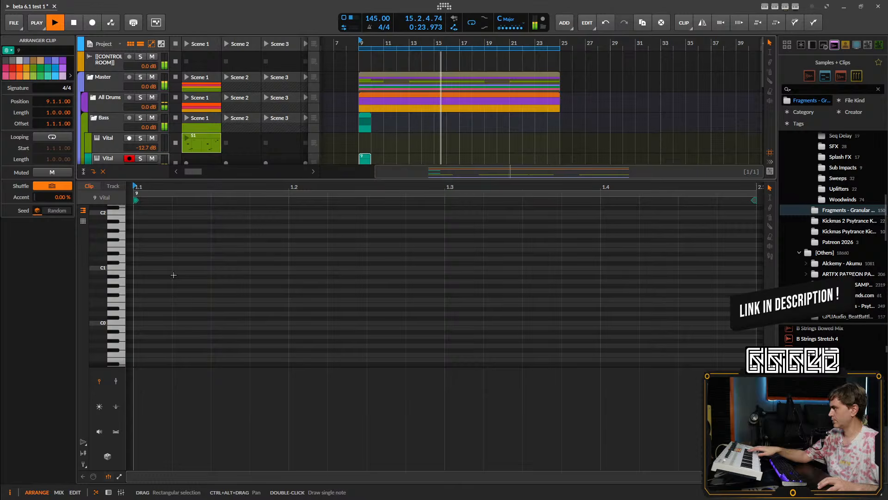
left_click(150, 266)
key("space")
key("space")
left_click_drag(171, 268, 624, 292)
- Cut the C1 note at the clip's end, delete the excess, and play the loop
key("space")
key("space")
key("space")
key("5")
left_click(752, 268)
left_click_drag(627, 253, 656, 292)
key("Delete")
key("space")
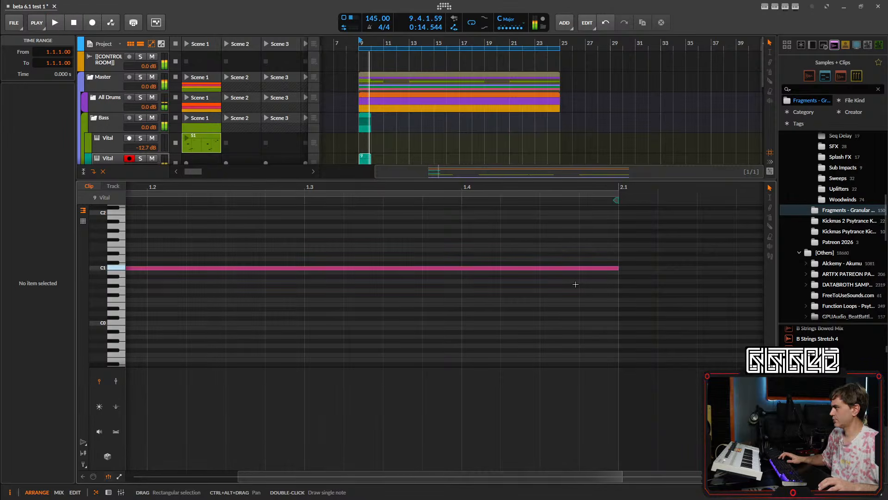
- Audition the sustained bass note with the arrangement and show the bass track's device chain
key("space")
scroll(565, 282, "down", 3)
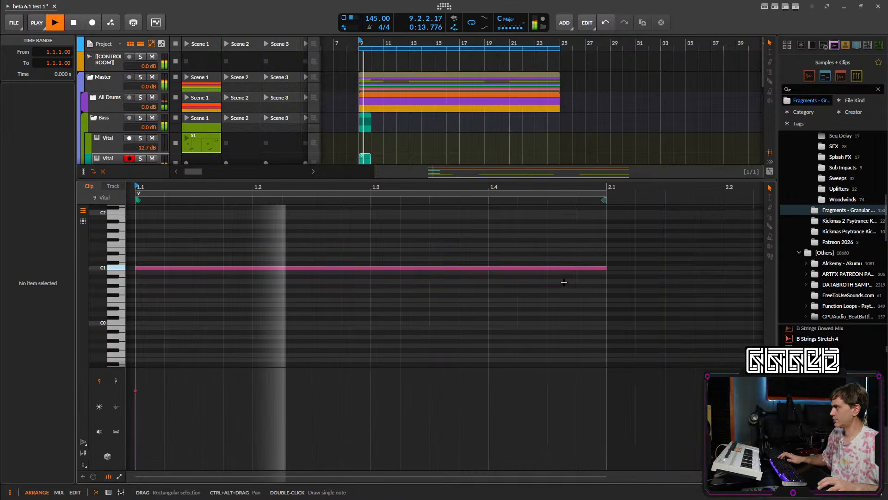
scroll(564, 282, "up", 1)
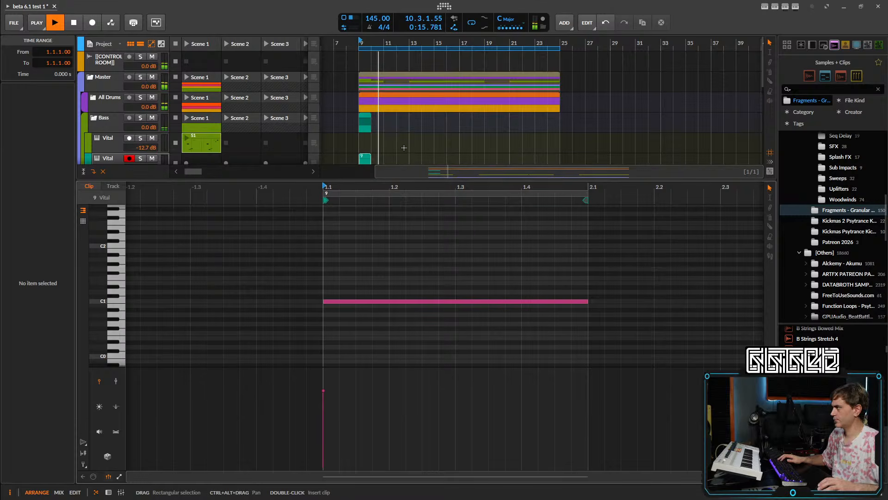
scroll(404, 148, "down", 1)
key("space")
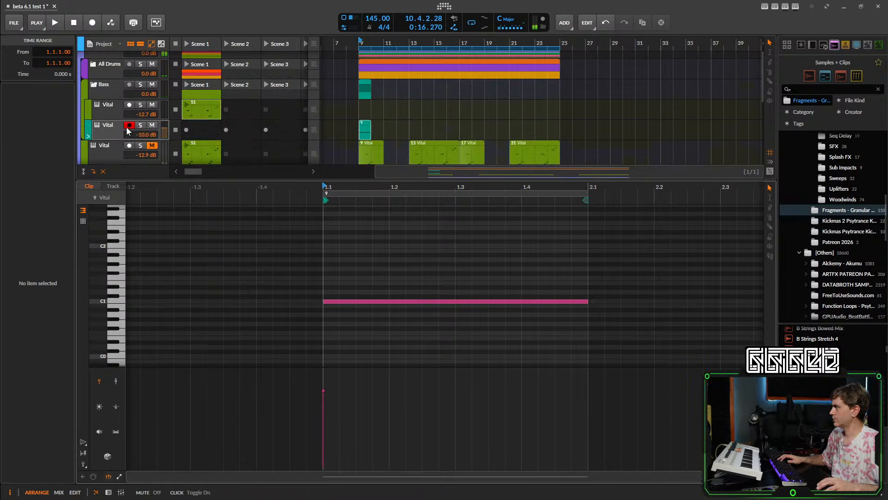
left_click(101, 132)
left_click(109, 493)
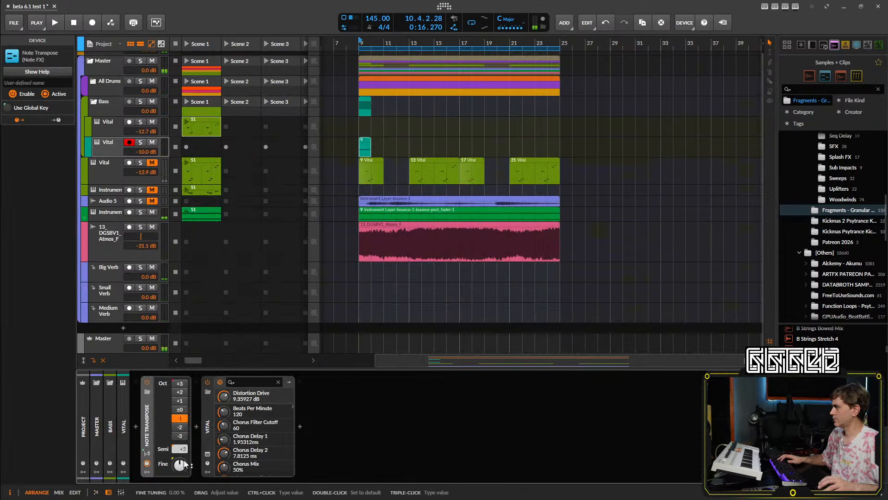
left_click(204, 433)
key("space")
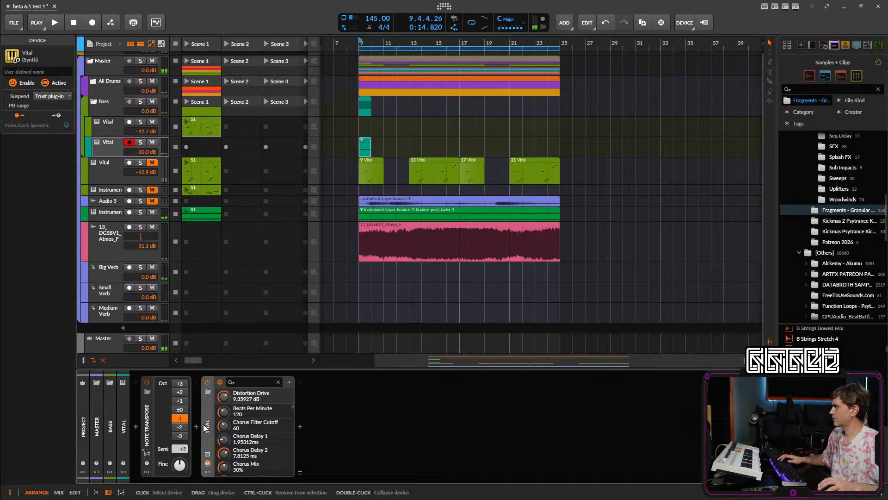
- Reopen the bass clip and draw a pitch expression bend rising to 3.00 near the end of the C1 note
double_click(365, 148)
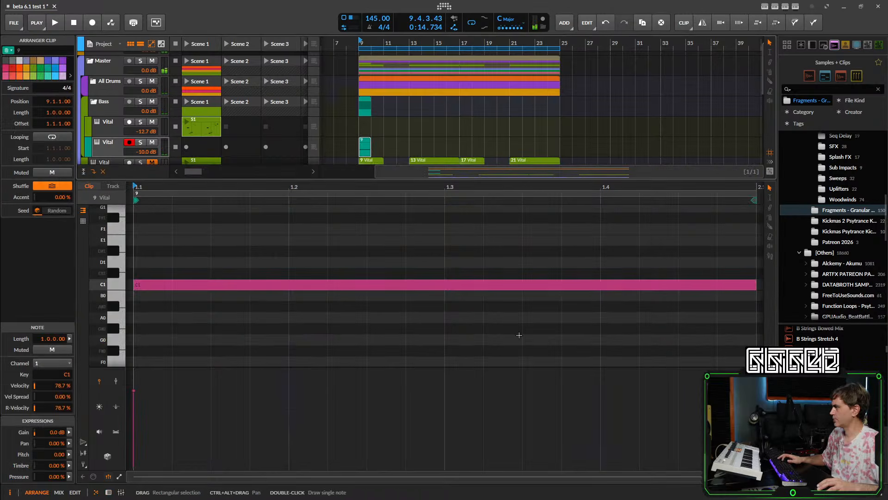
left_click_drag(680, 258, 587, 290)
key("p")
left_click(586, 250)
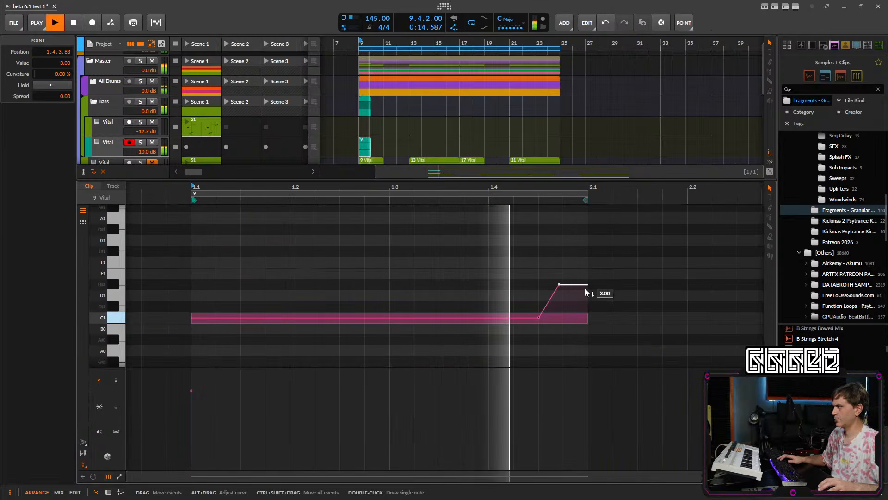
key("space")
- Start the pitch bend earlier, set its upper point to 5.00 at 1.4.1.00, and audition it
left_click(540, 320)
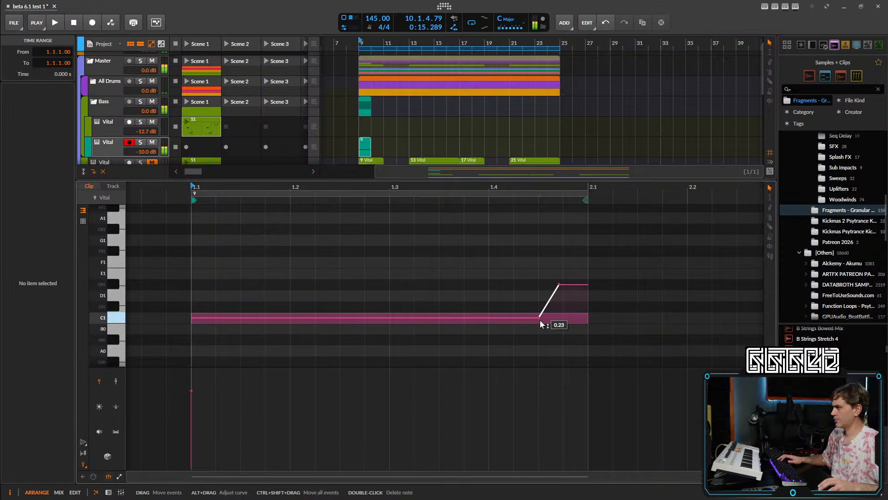
left_click_drag(539, 317, 464, 317)
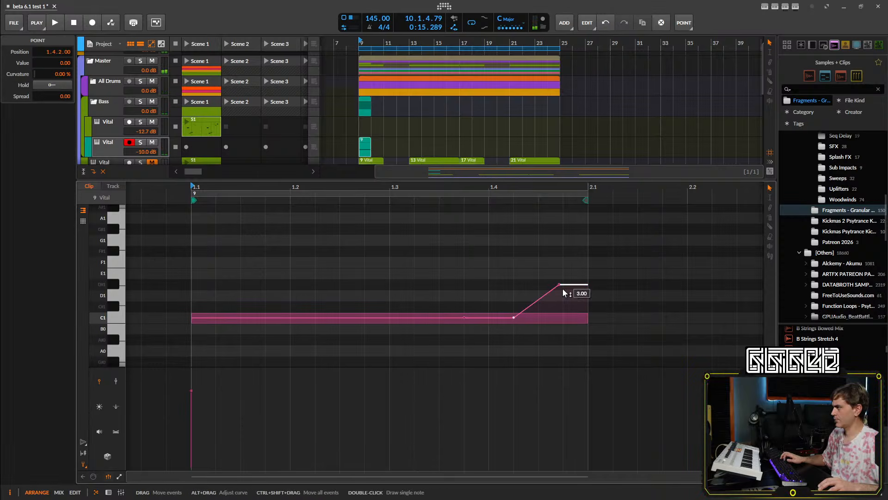
key("ctrl+z")
key("space")
key("space")
left_click_drag(559, 284, 514, 261)
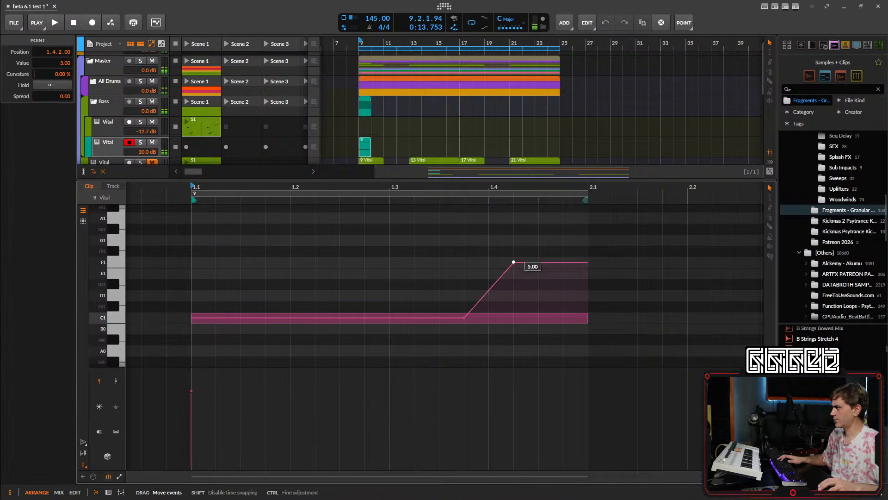
key("space")
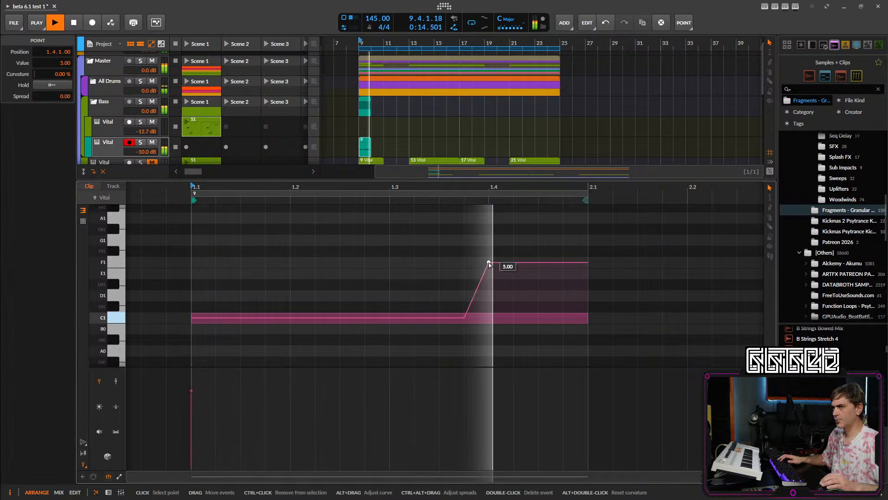
key("space")
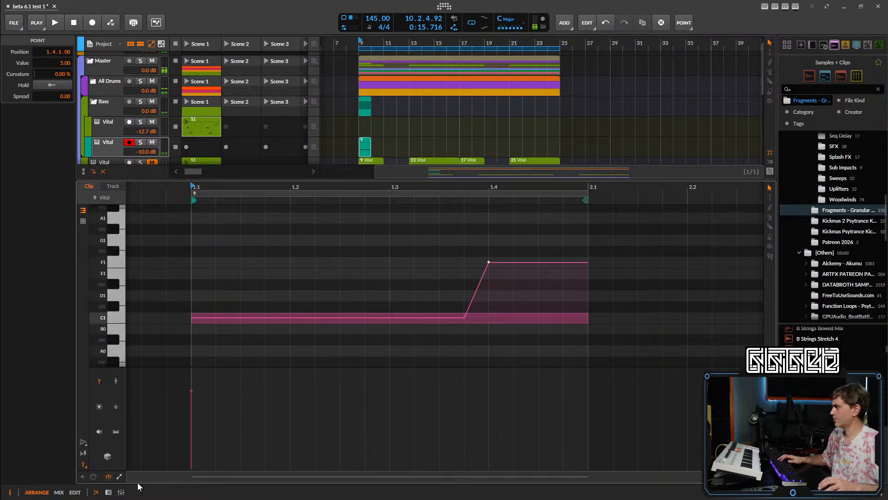
- Solo the new bass track, set Vital's pitch bend range to 48 semitones while auditioning, and close its interface
left_click(108, 492)
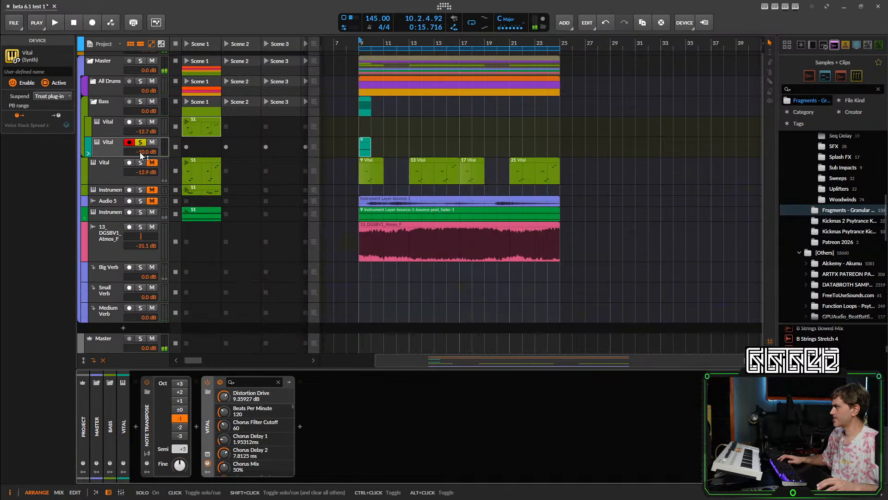
key("space")
left_click(207, 453)
key("space")
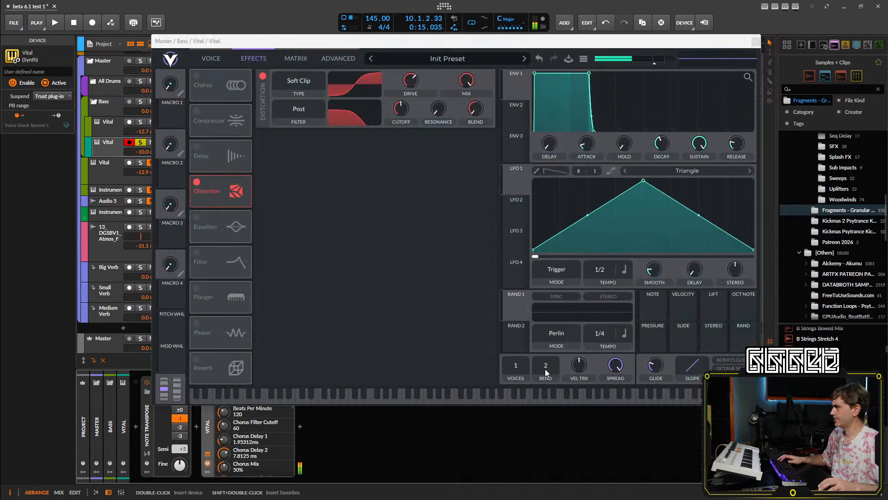
left_click_drag(545, 369, 563, 306)
key("space")
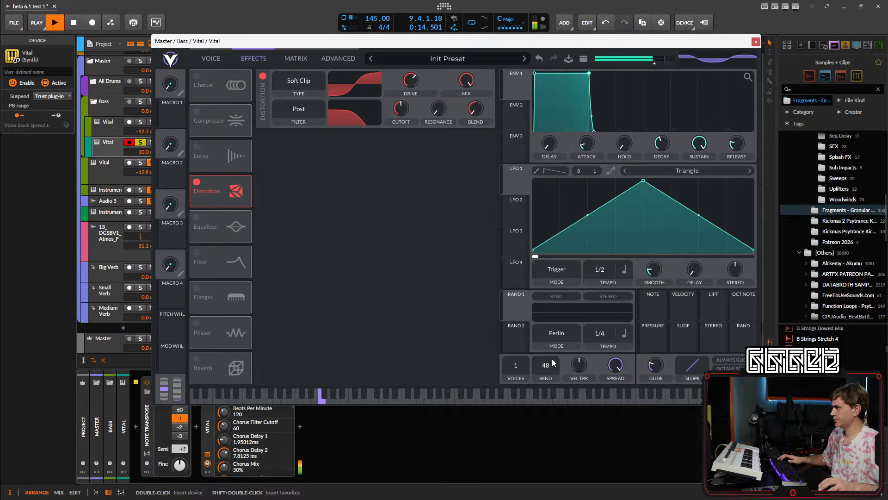
left_click(207, 456)
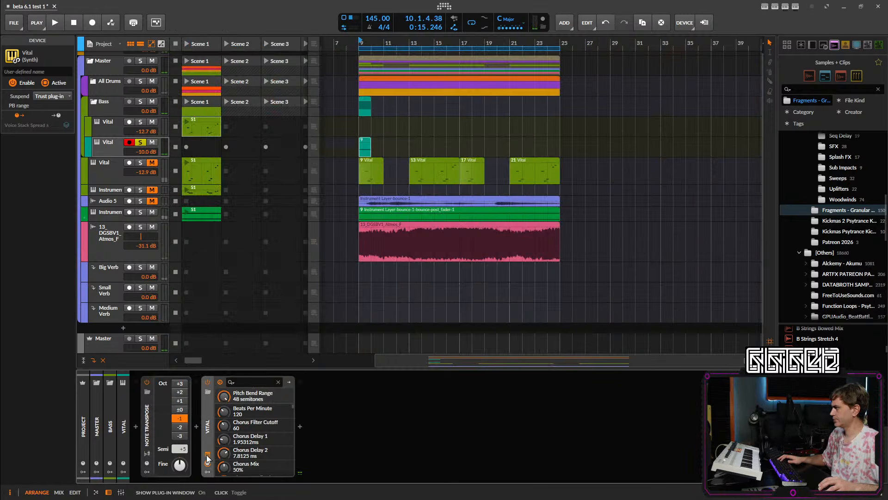
- Raise the upper pitch bend point in the bass clip to 7.00 and audition the bend
key("space")
double_click(366, 148)
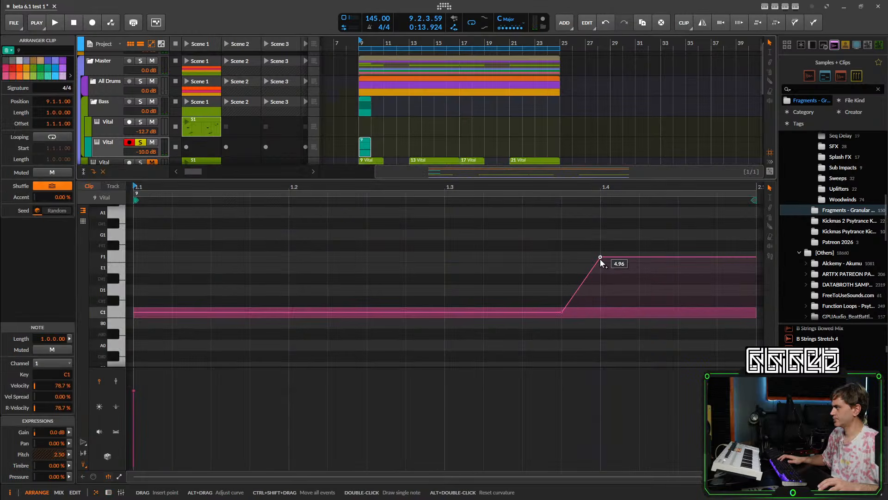
left_click_drag(601, 260, 601, 239)
key("space")
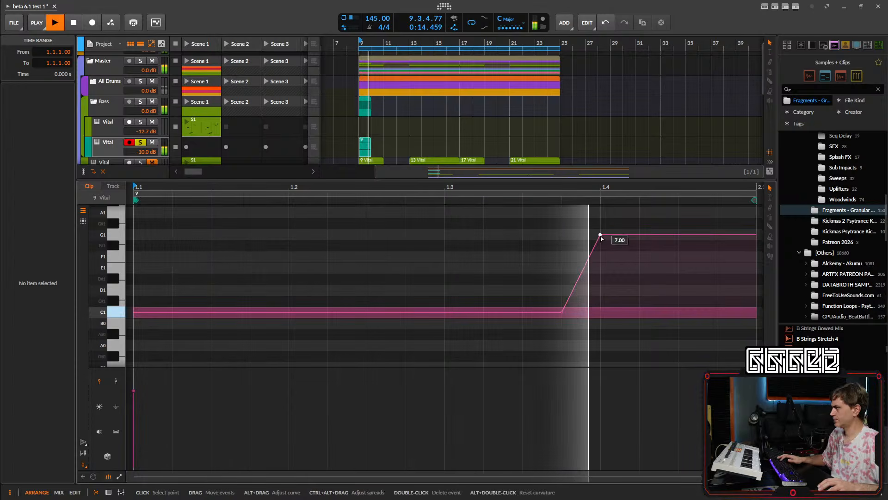
key("space")
- Delete the upper pitch bend point and audition the flat C1 note with the track unsoloed
double_click(601, 236)
key("space")
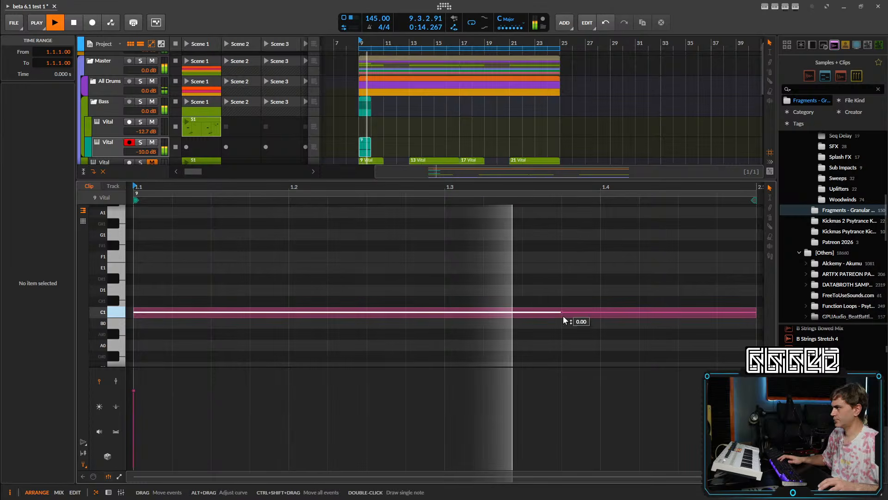
scroll(609, 309, "down", 3)
left_click_drag(607, 309, 551, 314)
scroll(551, 314, "up", 3)
scroll(551, 314, "down", 3)
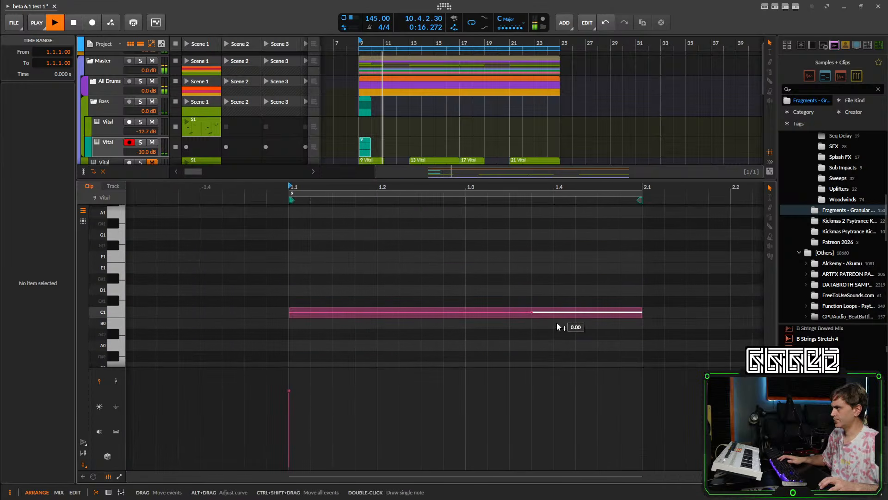
key("space")
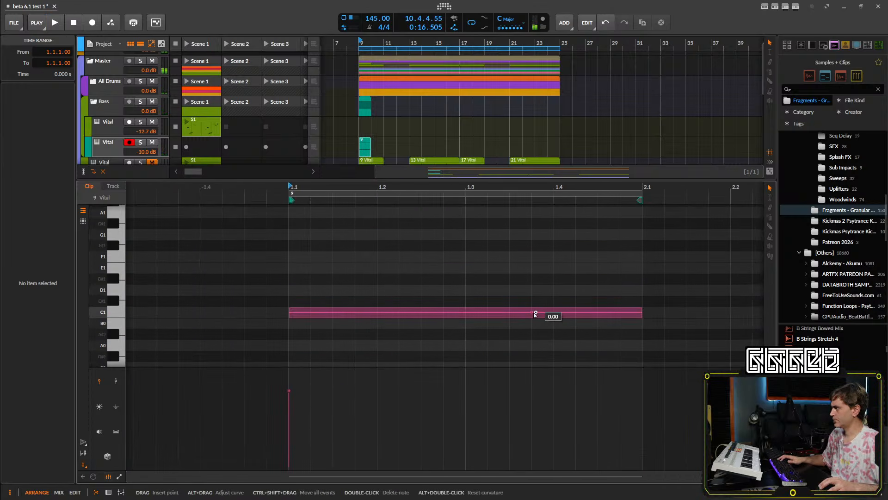
- Try raising the note's pitch expression to 8.00, return it to 0.00 with a point at 1.1.2.00, and audition it
left_click_drag(318, 312, 318, 224)
scroll(317, 258, "up", 2)
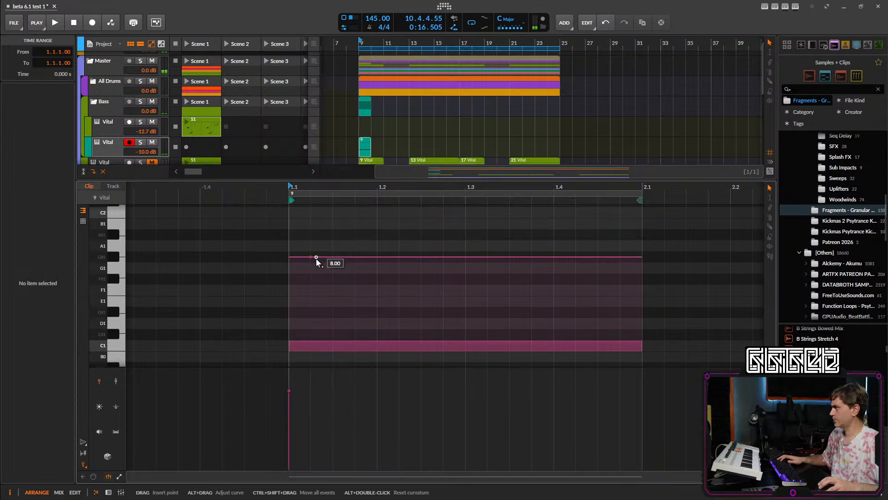
left_click_drag(311, 259, 311, 345)
key("space")
key("space")
key("space")
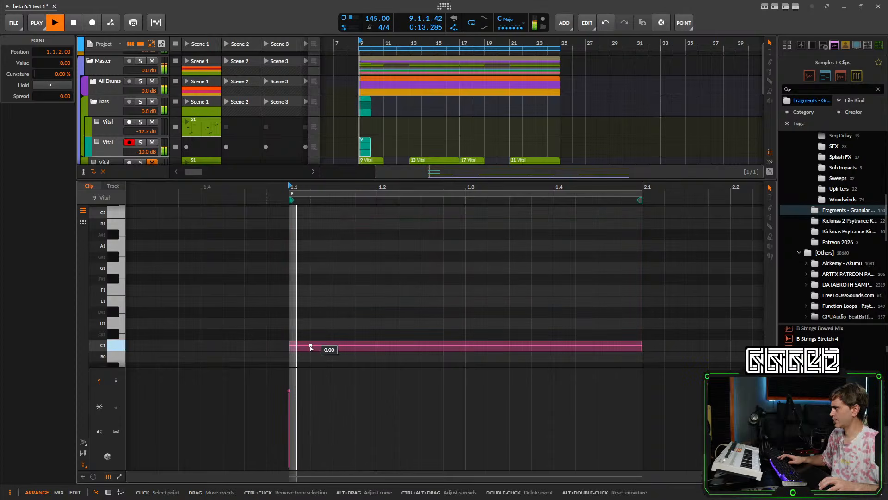
key("space")
- Add a pitch bend starting just after beat 1.4 and rising to 1.00 at 1.4.3.00, and audition it
left_click(564, 346)
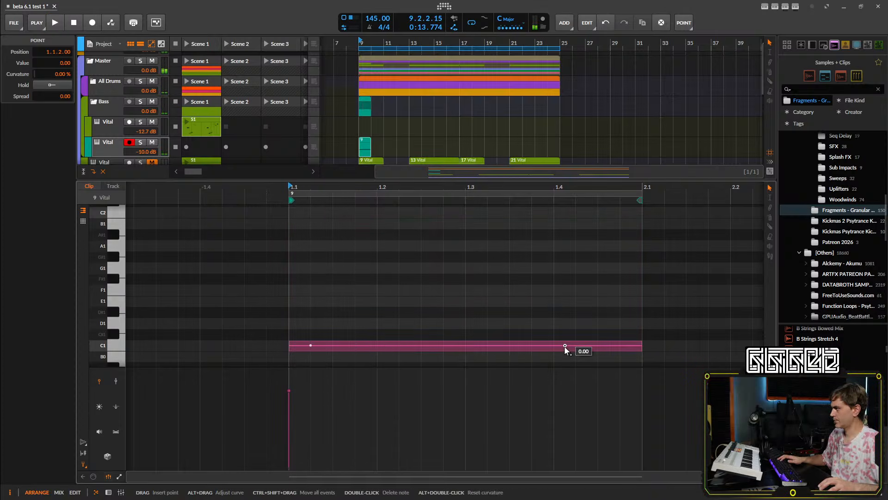
key("space")
left_click_drag(597, 345, 598, 335)
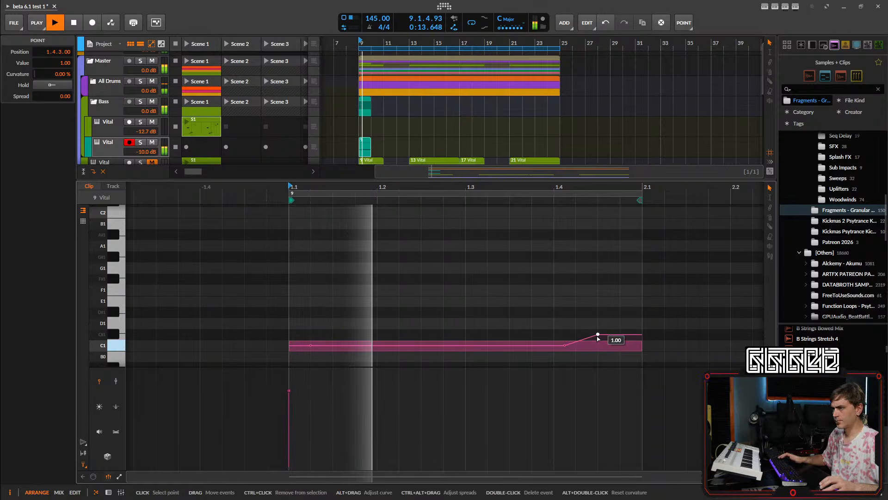
key("space")
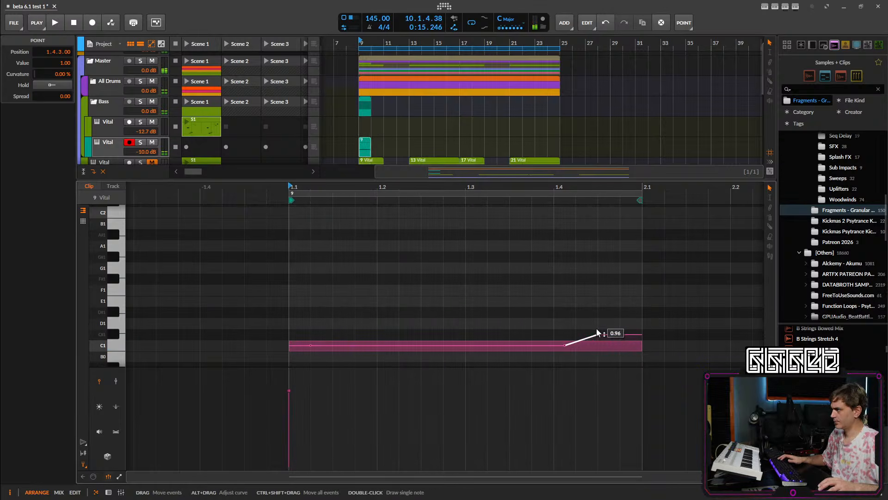
- Move the bend's upper point to 1.4.4.00, curve the rise, and audition it with the loop
key("space")
left_click_drag(598, 334, 621, 335)
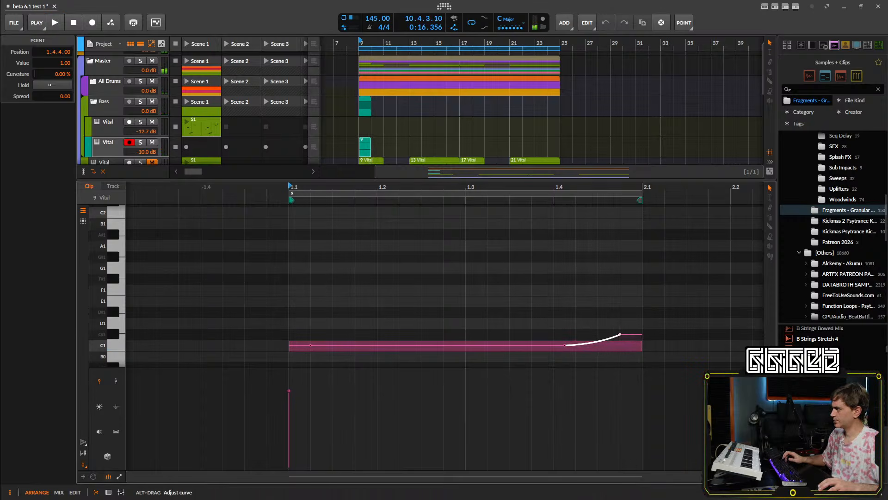
key("space")
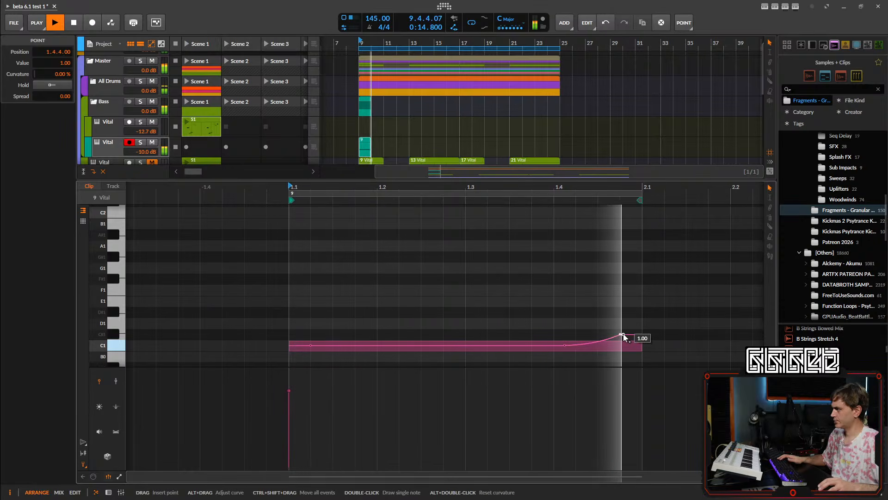
key("space")
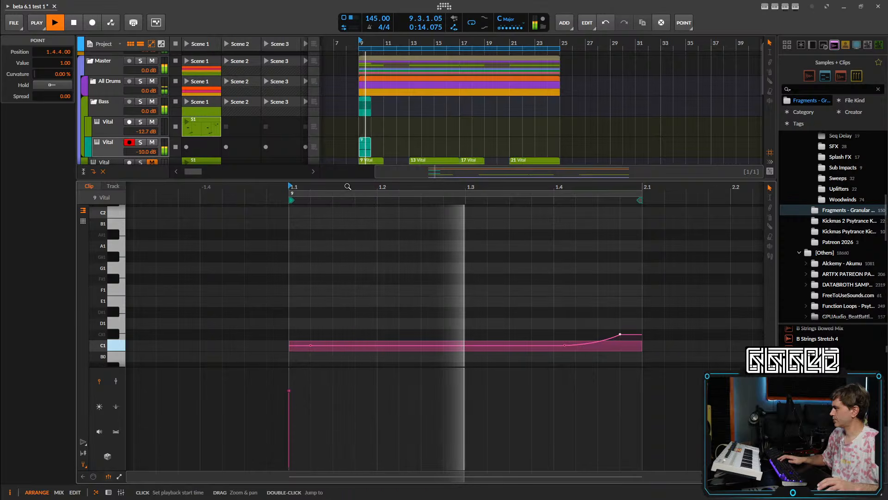
key("space")
- Show the track's devices and lower the new bass track's level to -11.7 dB during playback
left_click(110, 492)
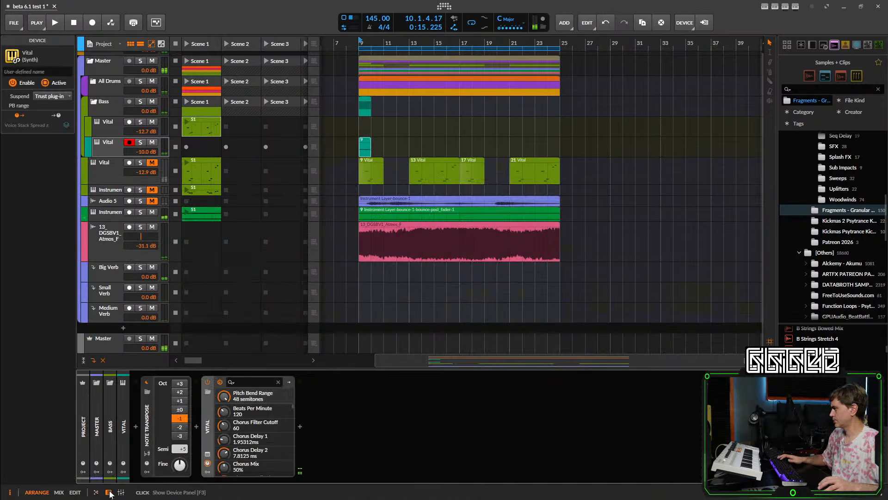
key("space")
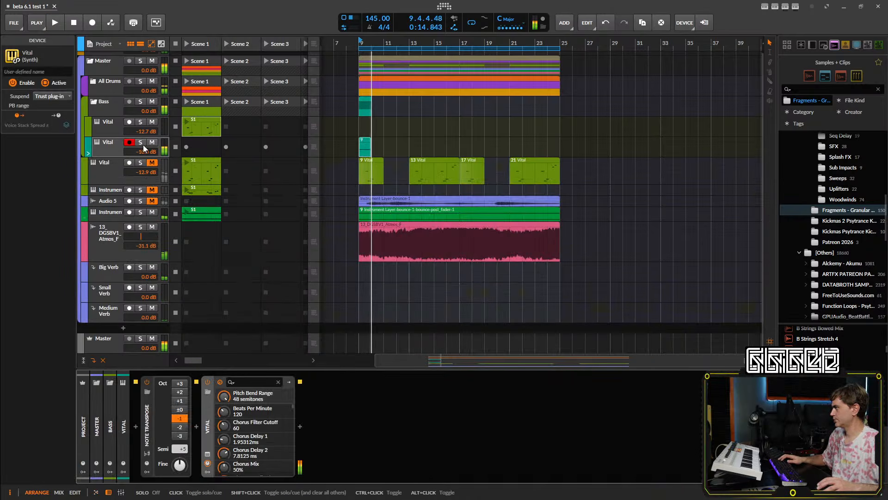
left_click_drag(145, 152, 144, 155)
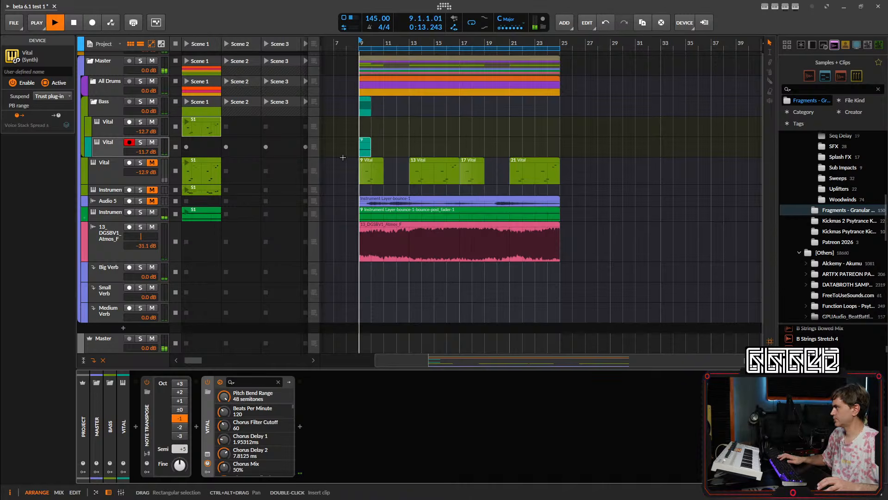
- Loop the new Vital bass clip across the arrangement from bar 9 to bar 25 and audition it
key("space")
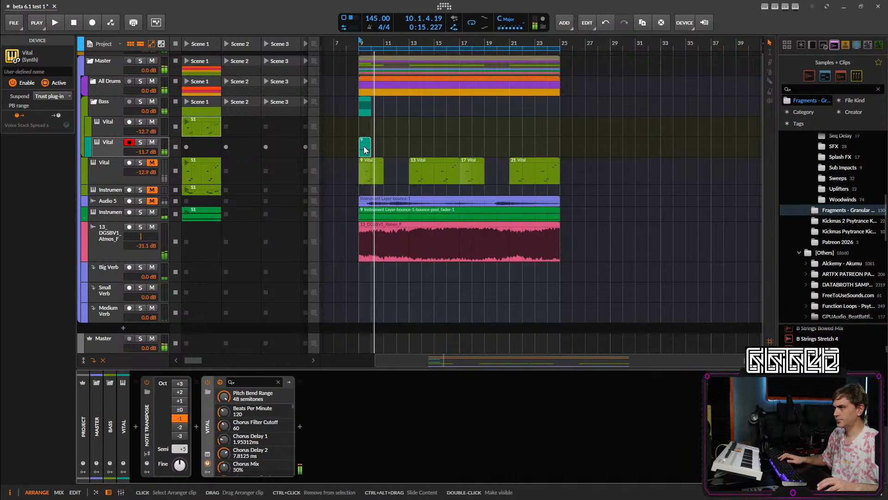
key("space")
left_click_drag(366, 149, 560, 148)
left_click(367, 146, "ctrl")
key("Delete")
key("space")
key("space")
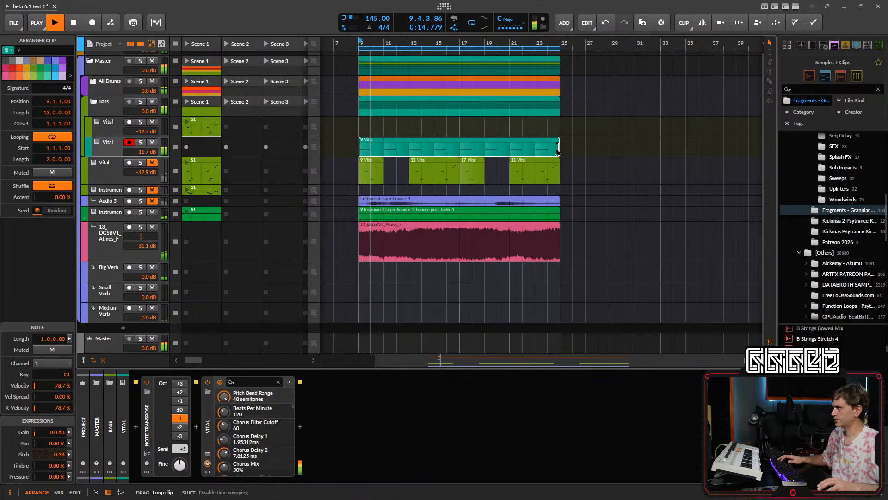
- Open the bass clip's notes, move the pitch bend's upper point to 2.1.1.00, and audition it
double_click(428, 151)
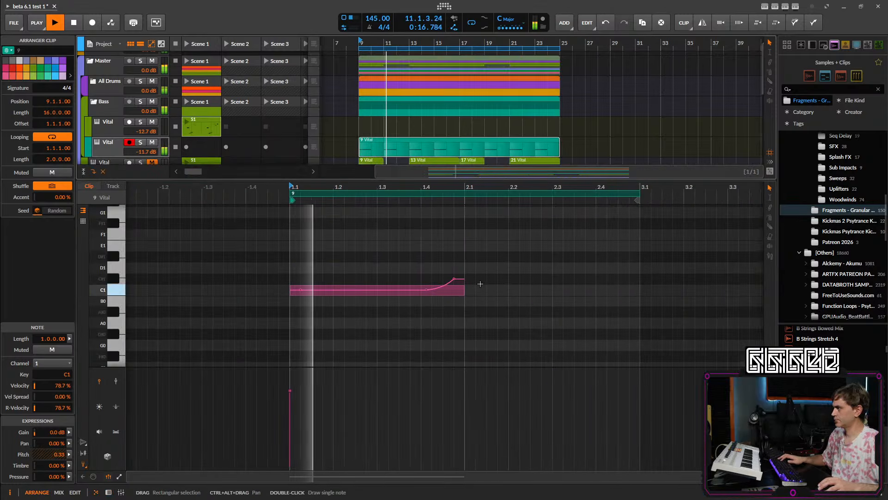
scroll(466, 300, "down", 1)
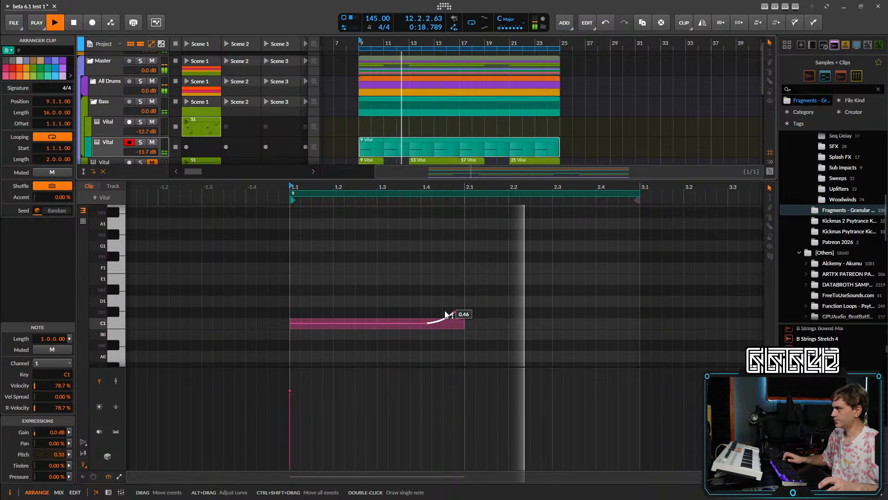
key("space")
left_click_drag(455, 312, 465, 312)
key("space")
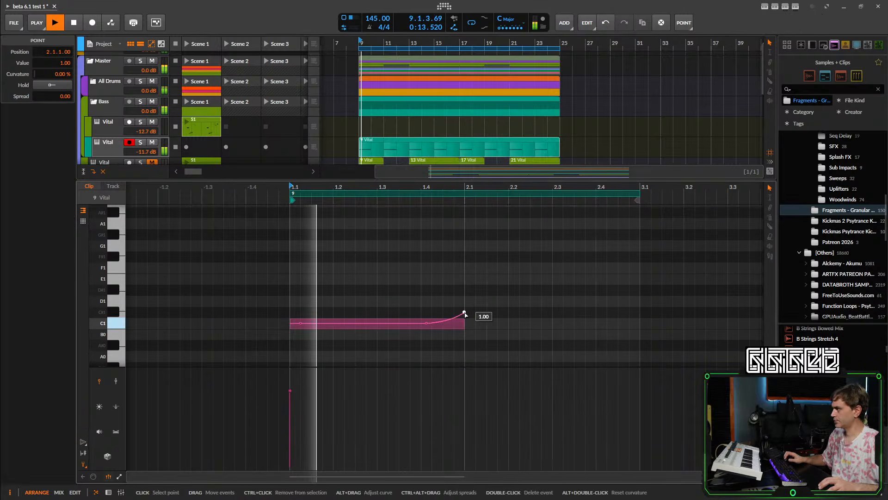
- Move the bend's starting point to 1.4.2.00 at value 0.00, audition it, and return to the track's devices
scroll(465, 319, "up", 1)
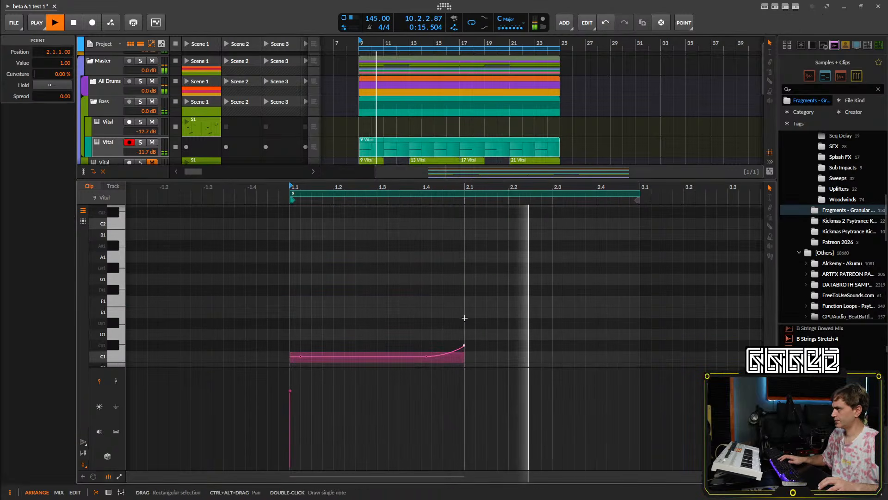
key("space")
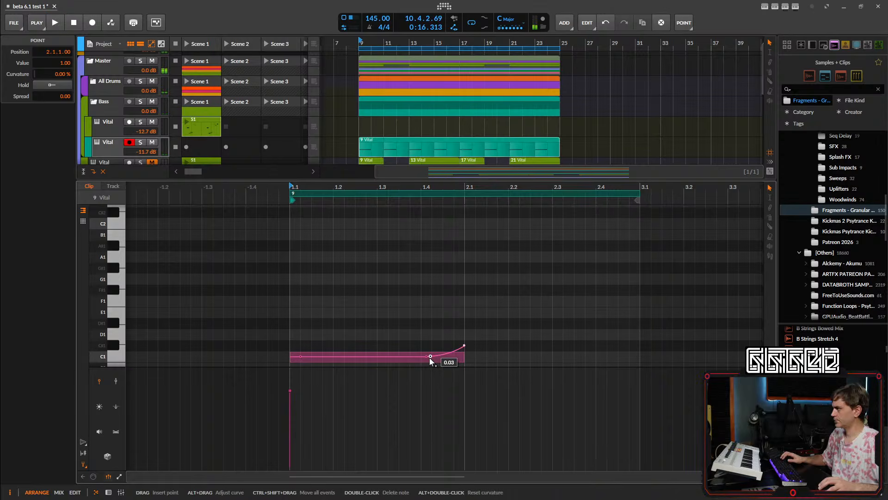
left_click_drag(426, 357, 432, 357)
key("space")
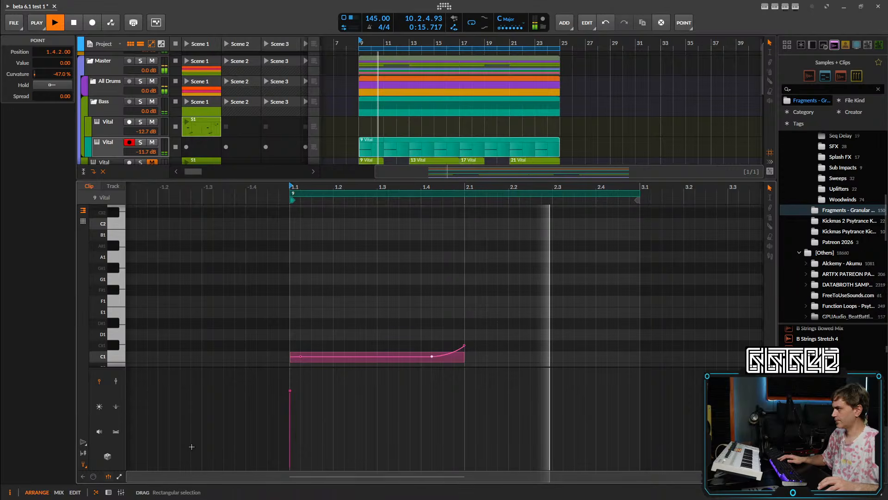
left_click(108, 492)
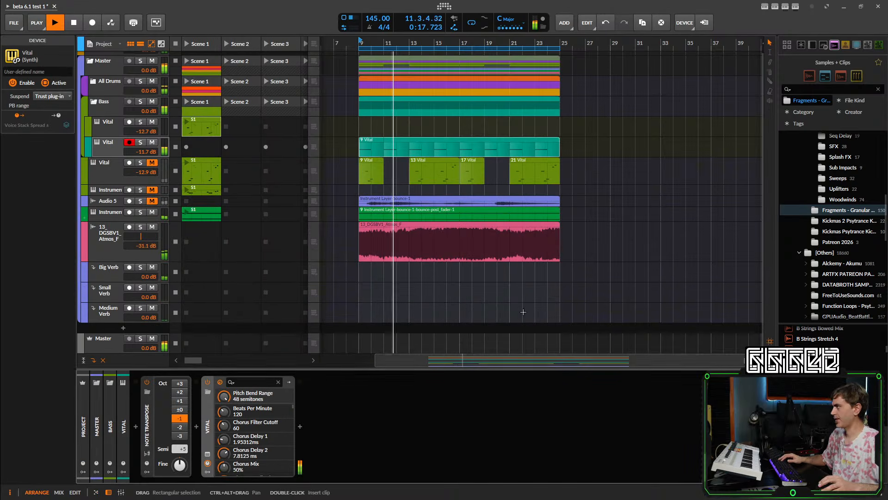
scroll(439, 179, "up", 1)
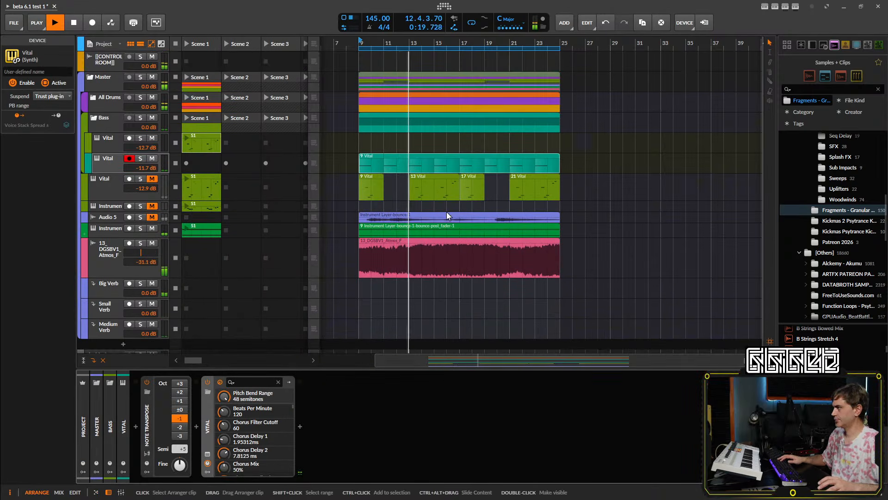
- Extend the C1 note to the clip's end at 3.1 and bring its pitch back to 0.00 with a point at 2.1.3.25
double_click(363, 172)
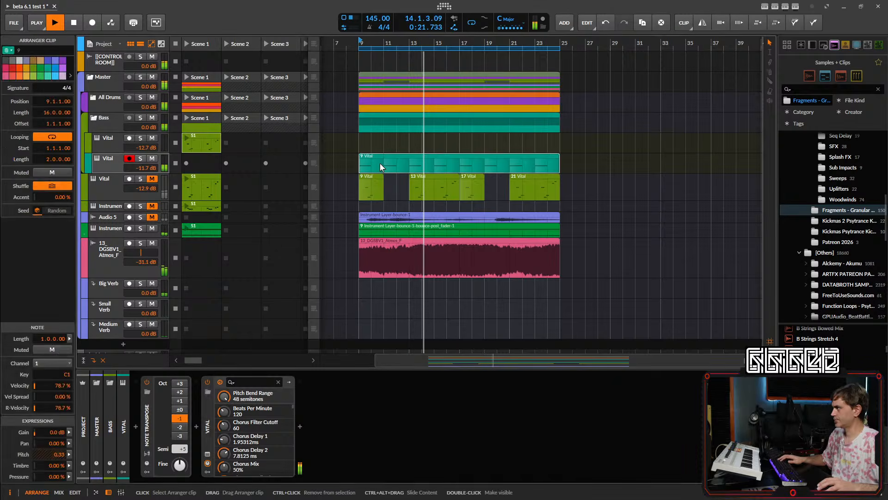
left_click_drag(445, 290, 751, 301)
key("space")
mouse_move(489, 279)
left_mouse_down()
mouse_move(489, 300)
mouse_move(489, 292)
left_mouse_up()
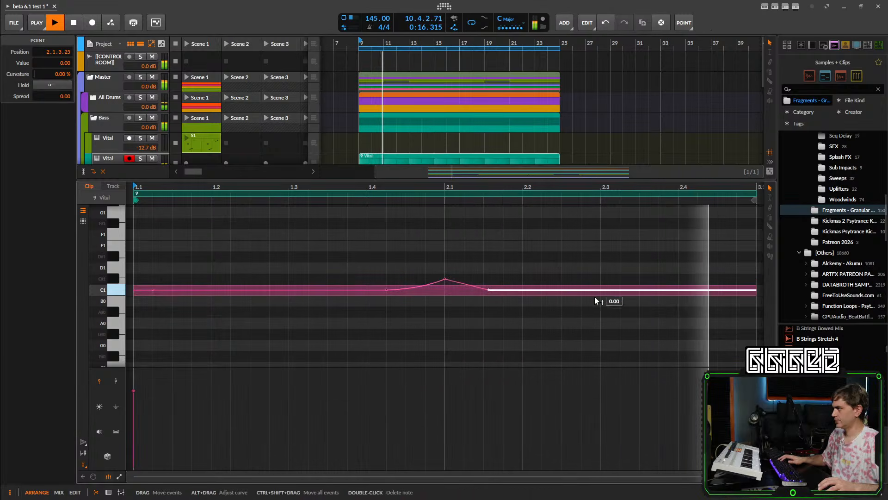
- Add a second pitch bend between about beats 2.3 and 2.4, peaking at 1.00 at 2.3.3.37, and audition it
scroll(595, 299, "down", 2)
scroll(577, 304, "down", 1)
scroll(510, 305, "right", 1)
scroll(510, 307, "up", 2)
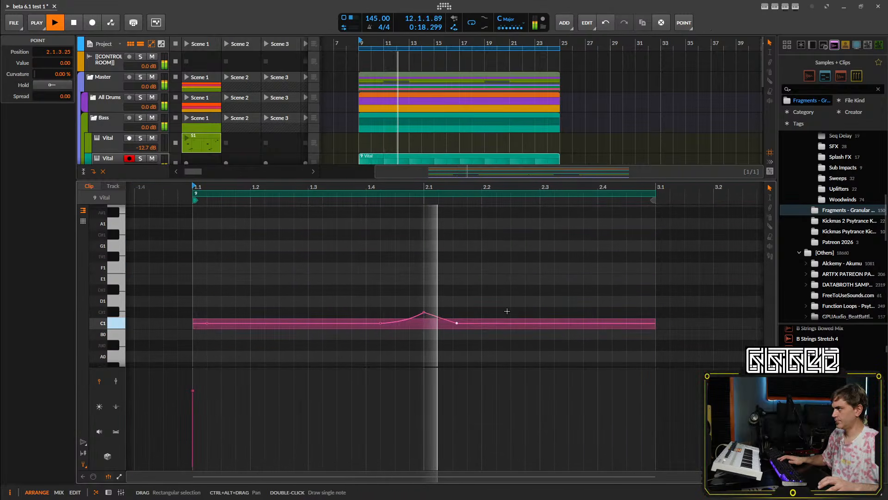
left_click(545, 323)
key("space")
left_click(602, 322)
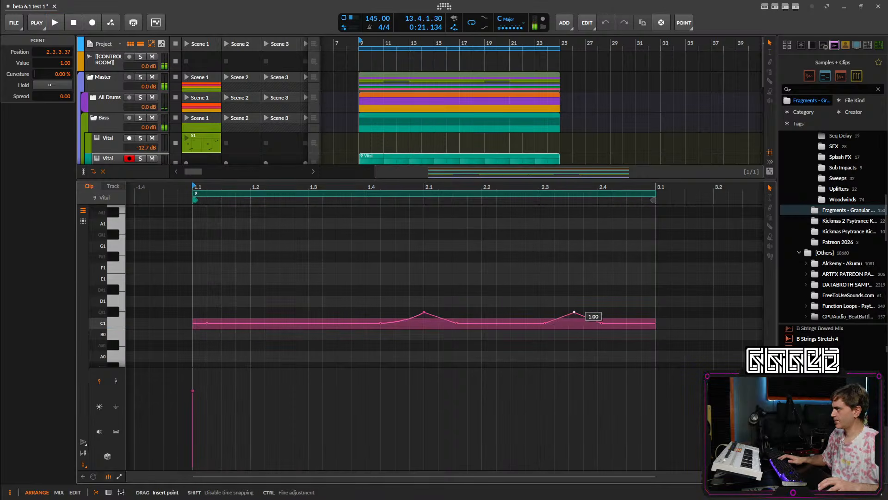
key("space")
key("space")
key("space")
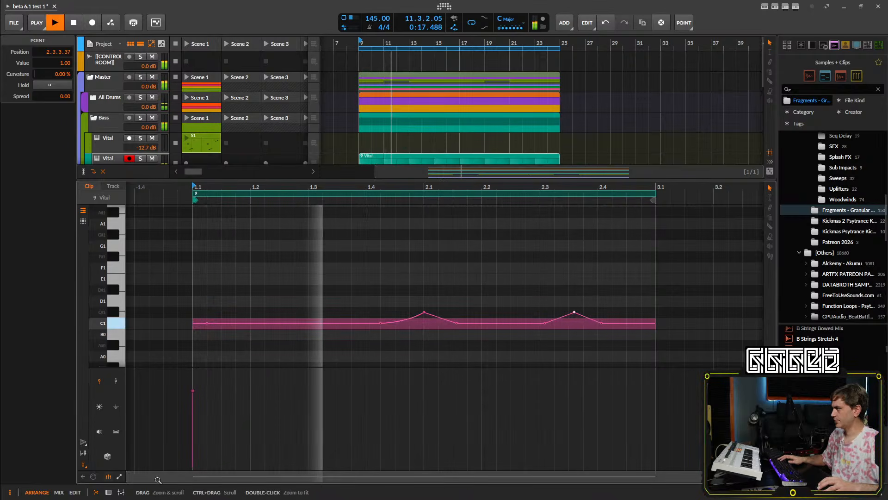
- Show the track's devices and insert kHs Compactor after Vital
left_click(109, 493)
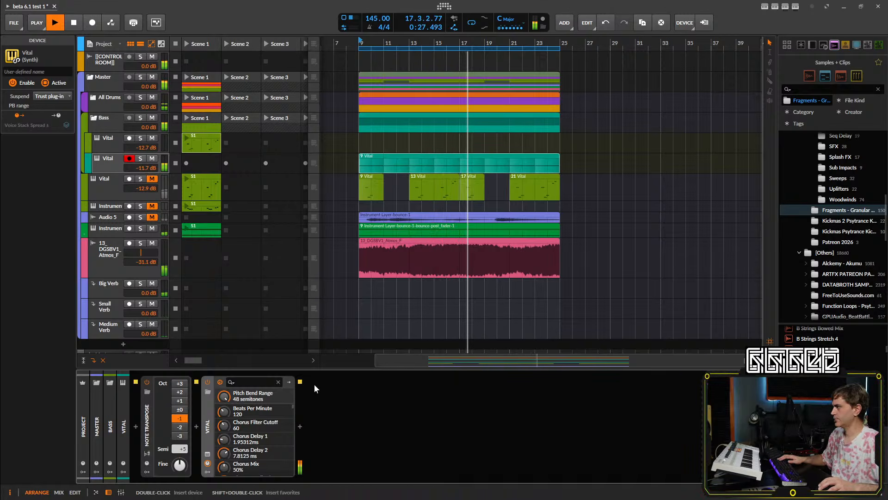
left_click(300, 427)
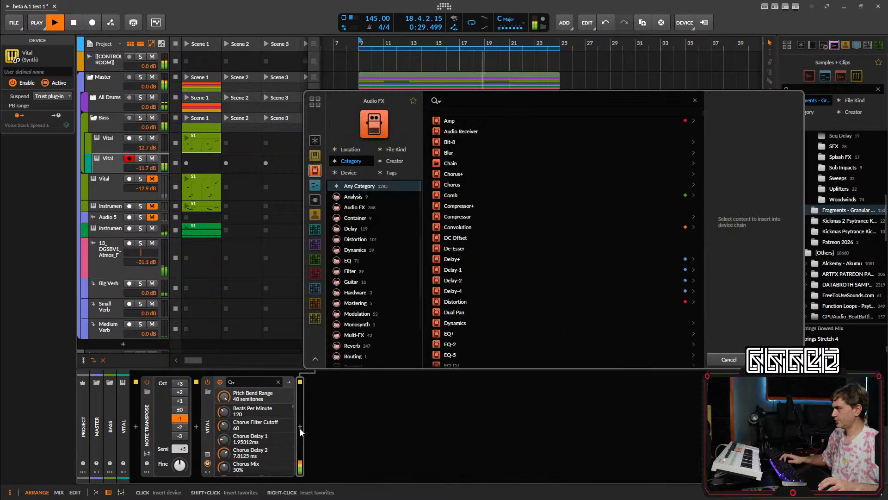
type("compa")
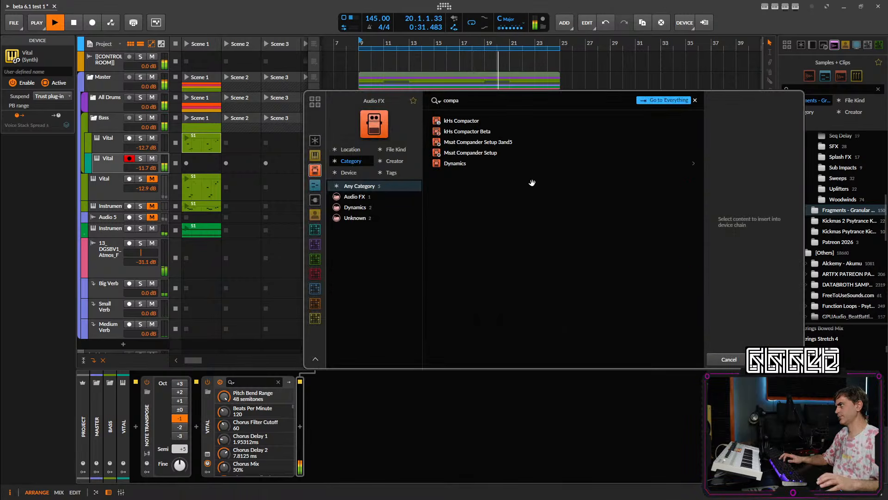
left_click(463, 120)
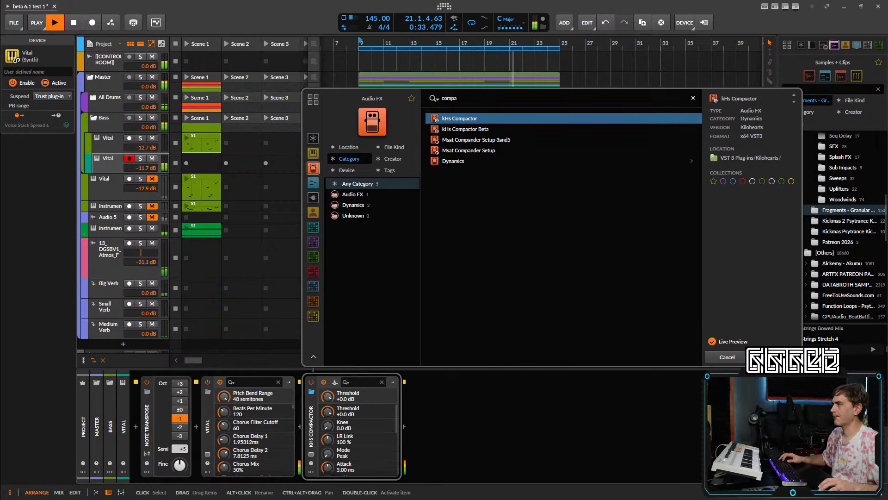
key("Return")
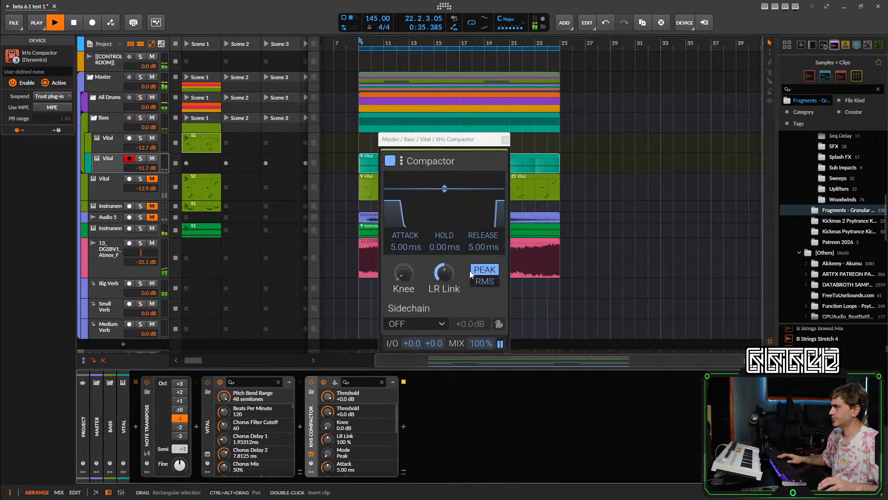
- Check the Compactor's sidechain options, lower its threshold to -15.1 dB, and close its window
left_click(420, 326)
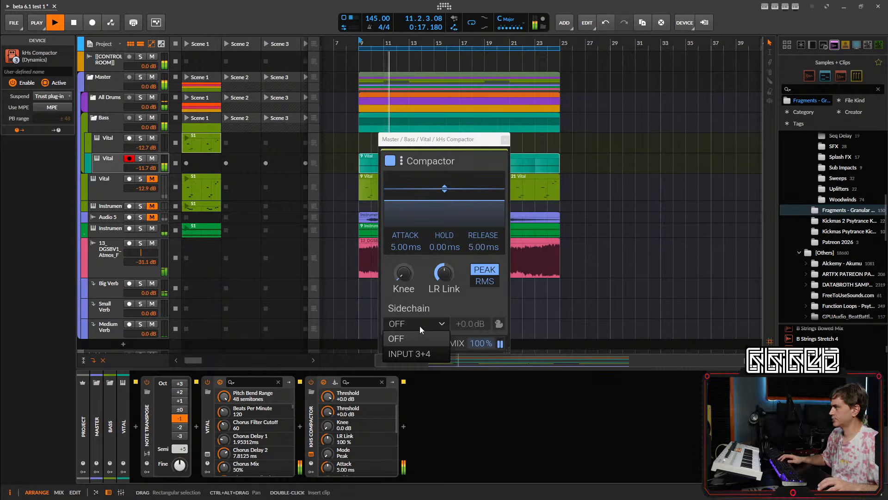
left_click(419, 326)
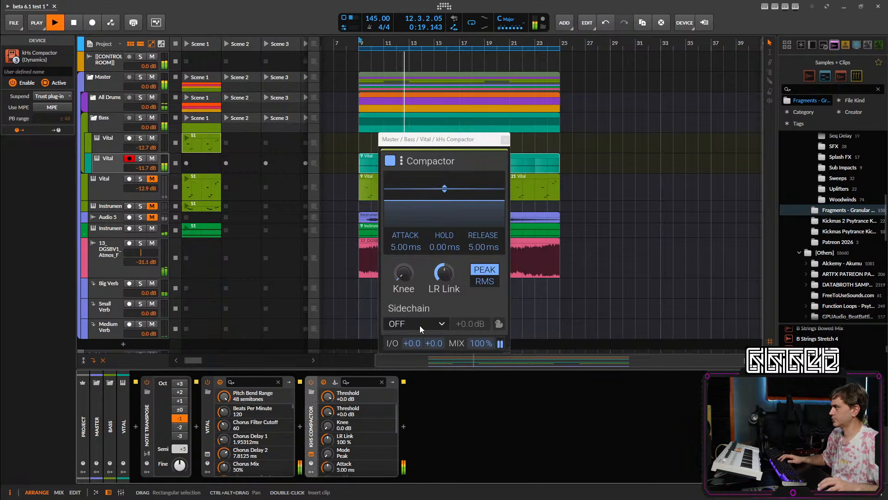
left_click(504, 139)
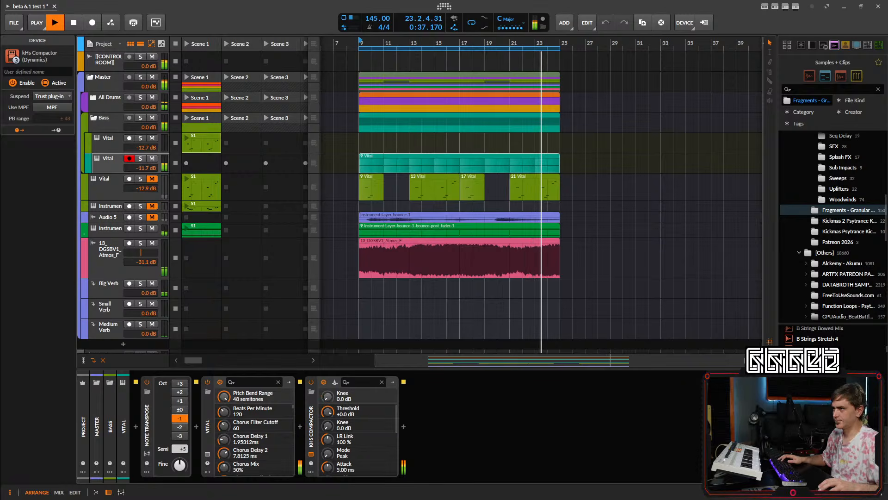
key("space")
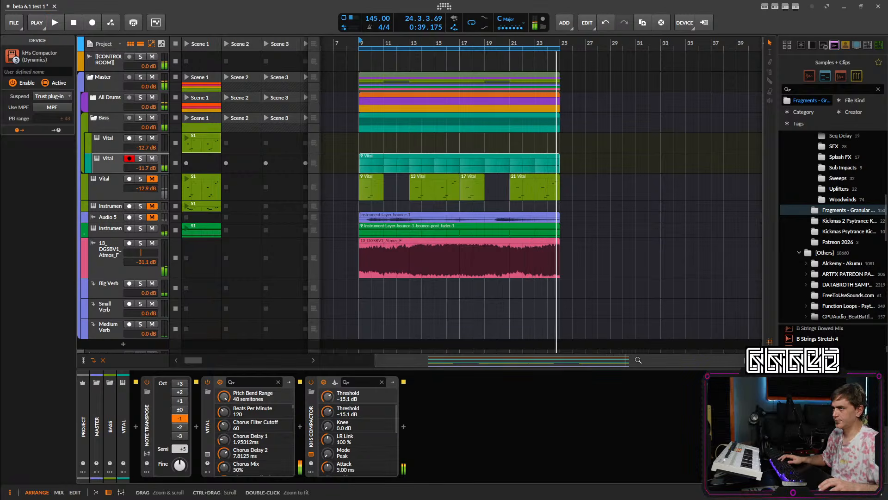
- Set the Compactor's sidechain input to Main Kick Master within the All Drums group
left_click(334, 383)
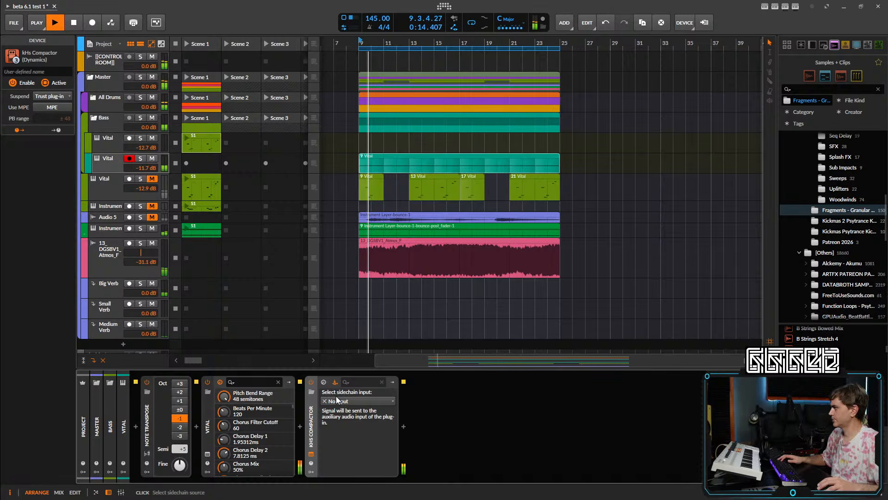
left_click(337, 400)
mouse_move(351, 434)
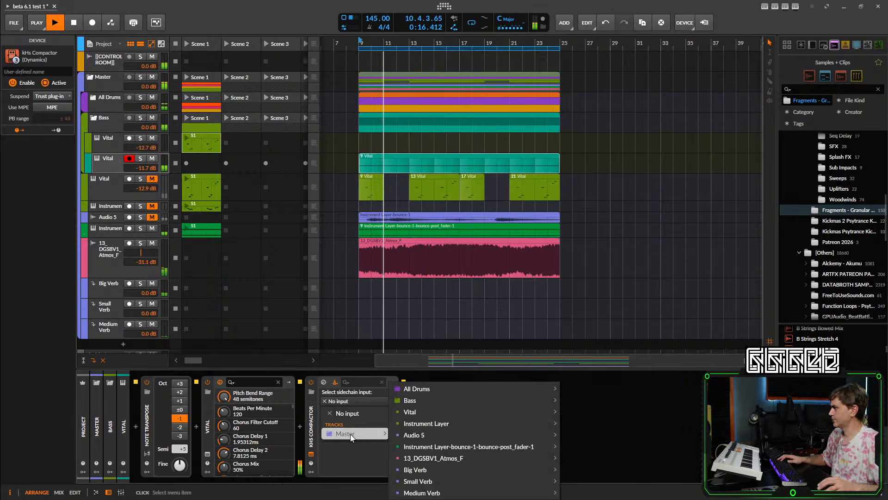
mouse_move(434, 391)
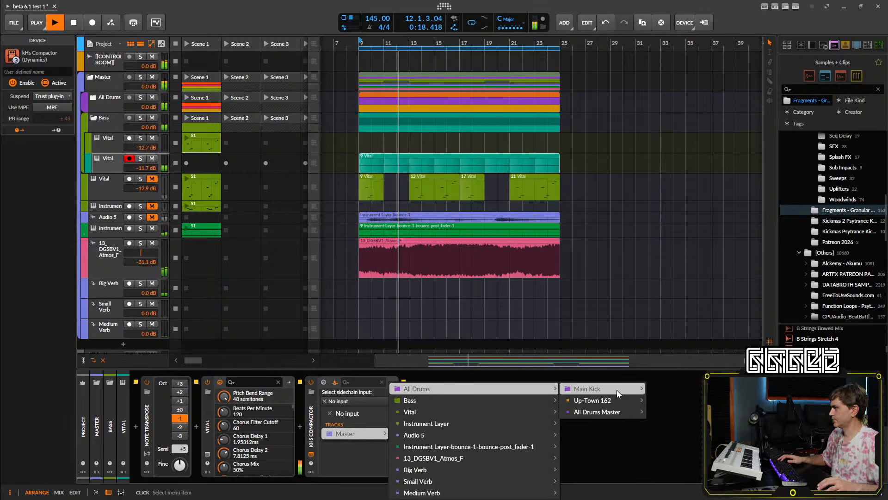
mouse_move(617, 394)
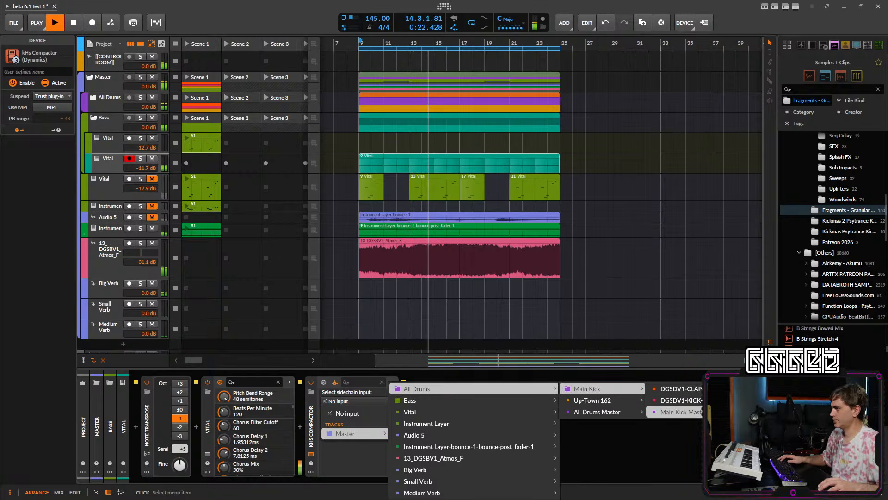
left_click(678, 412)
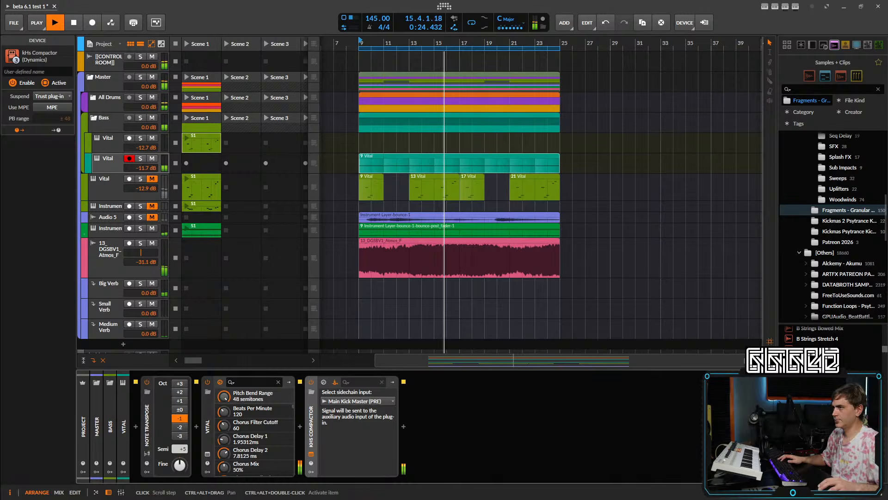
- Audition the sidechained bass in the loop and set the Compactor's threshold to -12.8 dB
key("space")
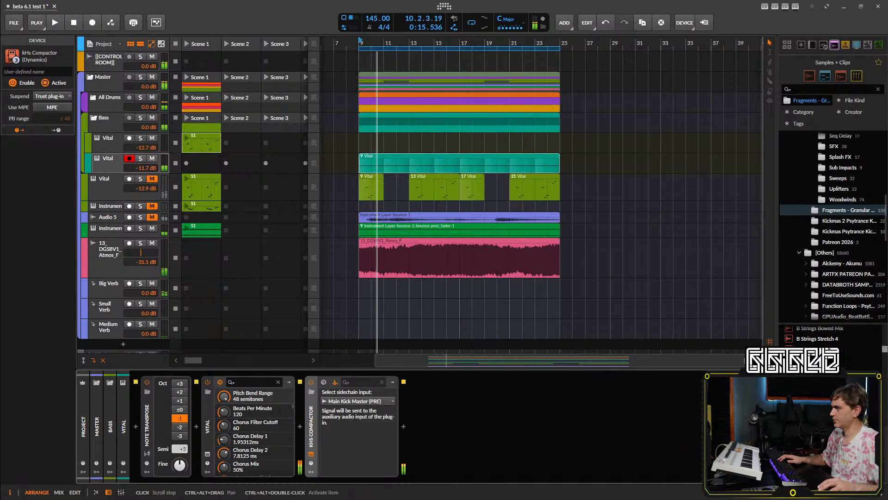
key("space")
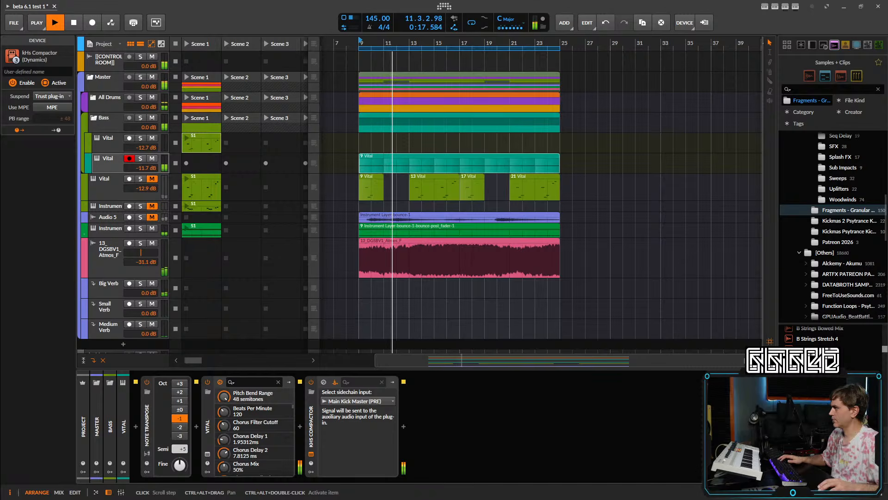
key("space")
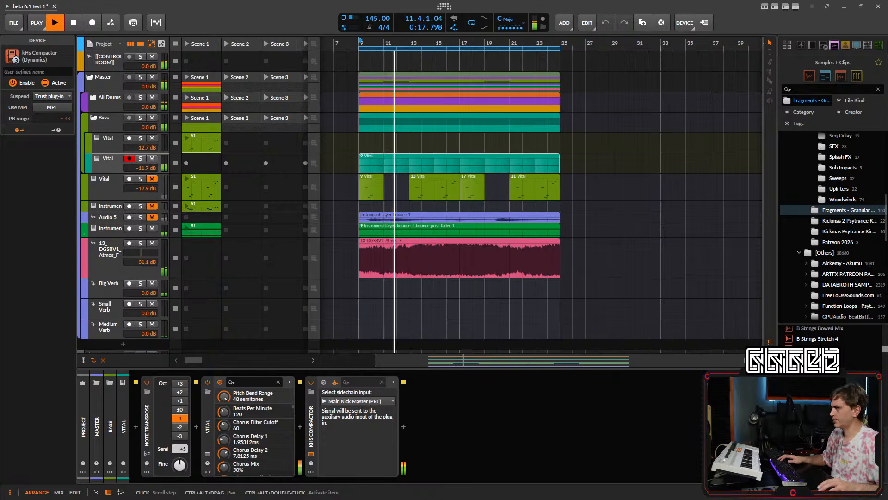
key("space")
key("space")
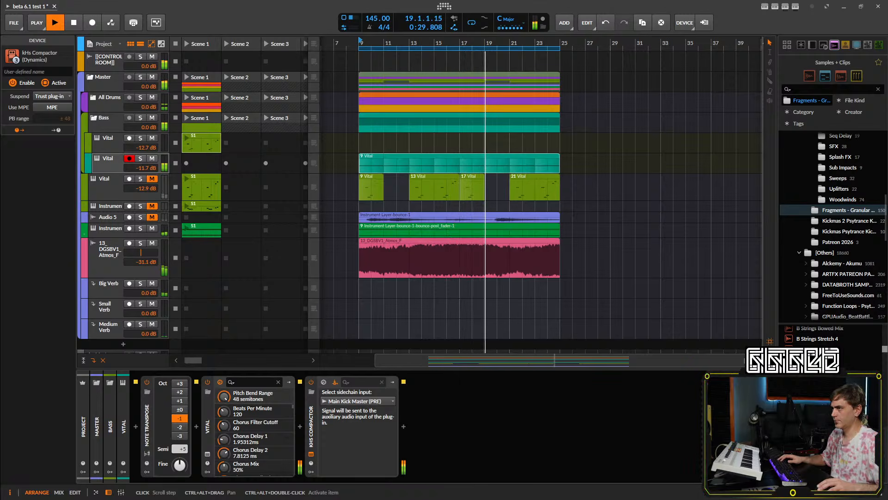
left_click(335, 384)
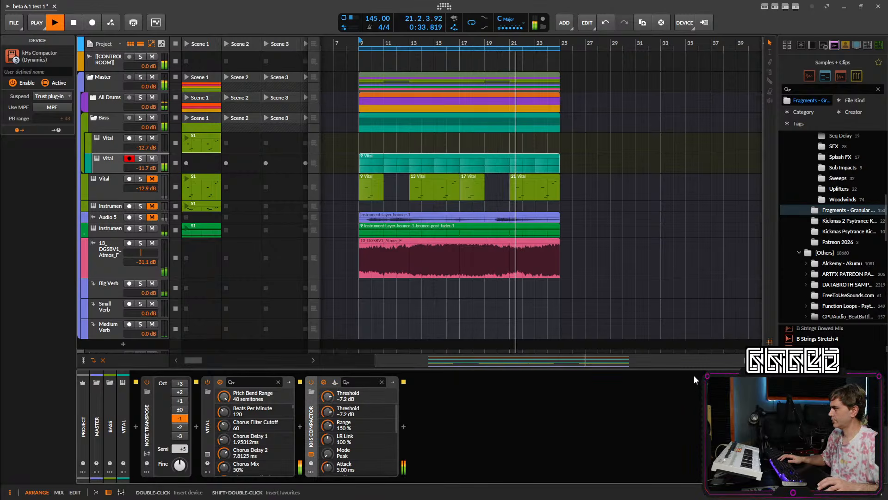
left_click_drag(328, 410, 328, 422)
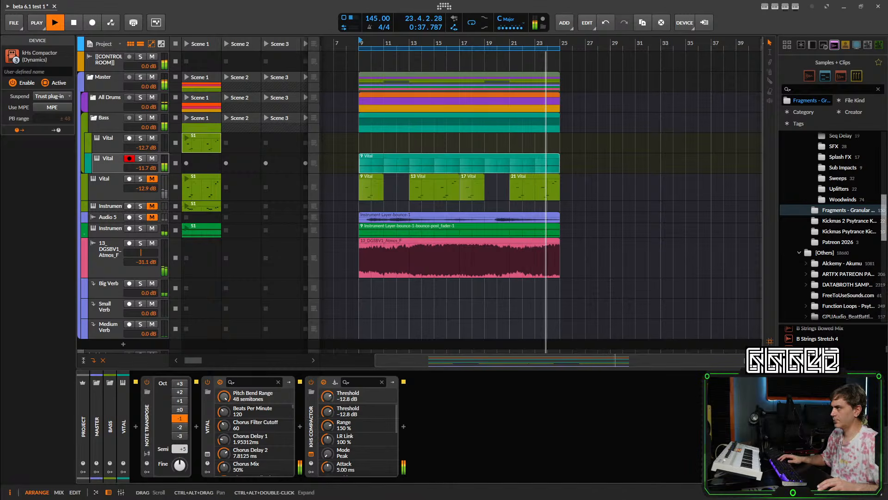
- Reduce the Compactor's range to 85% while replaying the loop from its start
key("space")
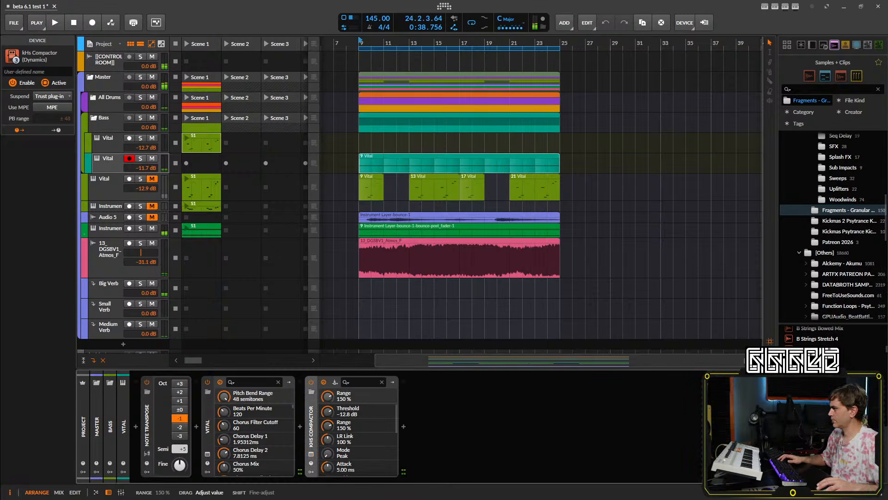
key("space")
left_click_drag(327, 424, 327, 447)
key("space")
key("space")
key("space")
- Lower the Compactor's threshold to -35.3 dB and audition the start of the loop repeatedly
mouse_move(328, 413)
left_mouse_down()
mouse_move(328, 442)
mouse_move(329, 411)
left_mouse_up()
key("space")
key("space")
key("space")
key("space")
key("space")
key("space")
key("space")
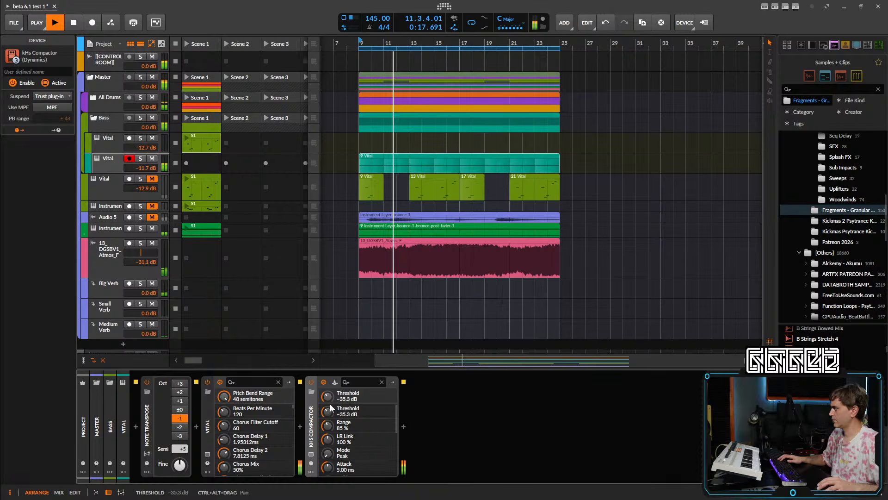
key("space")
key("space")
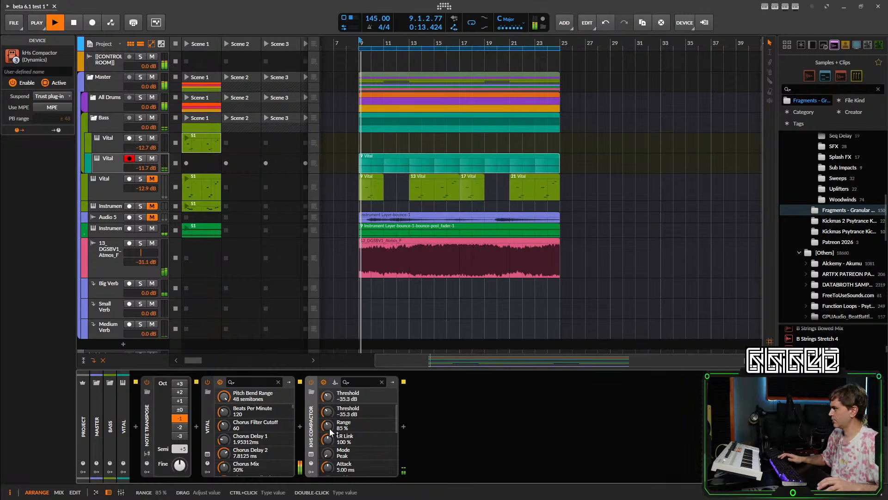
key("space")
key("space")
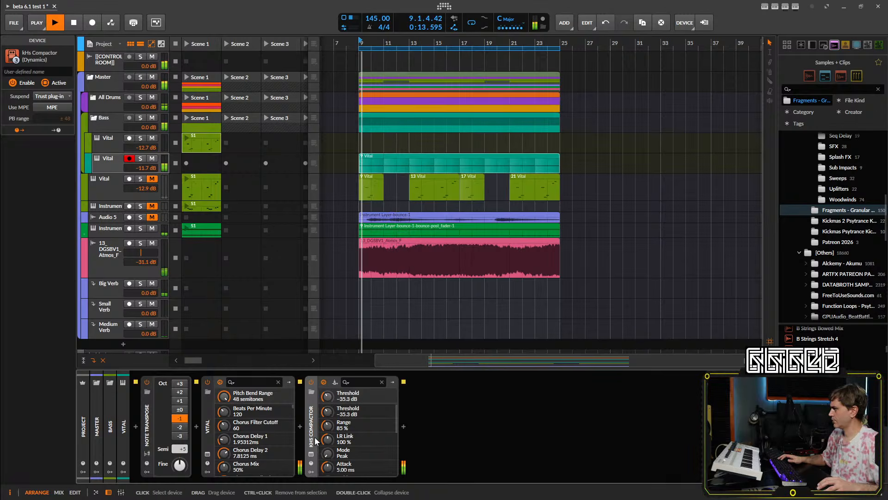
- Shorten the Compactor's attack to 0 ms and replay the loop
key("space")
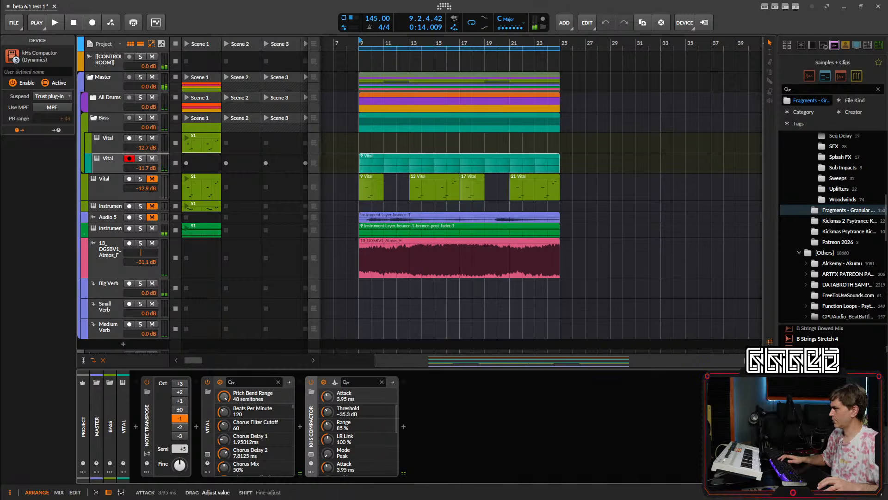
left_click_drag(328, 468, 326, 479)
key("space")
key("space")
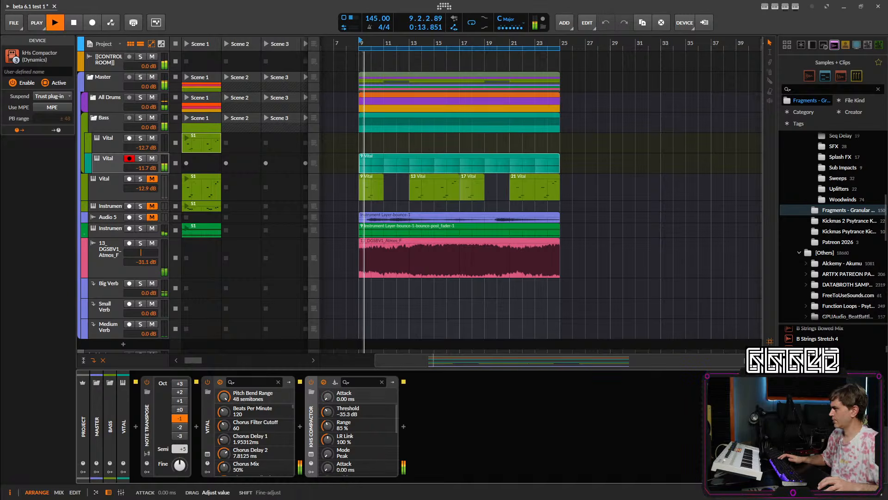
- Set the Compactor's attack to 5 ms and replay the loop from its start
double_click(326, 471)
key("Escape")
double_click(328, 461)
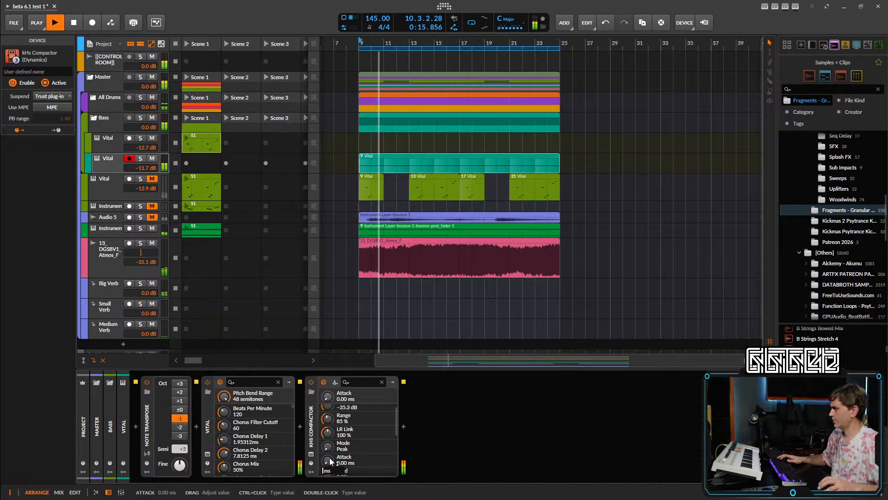
key("Escape")
double_click(328, 459)
type("5")
key("Return")
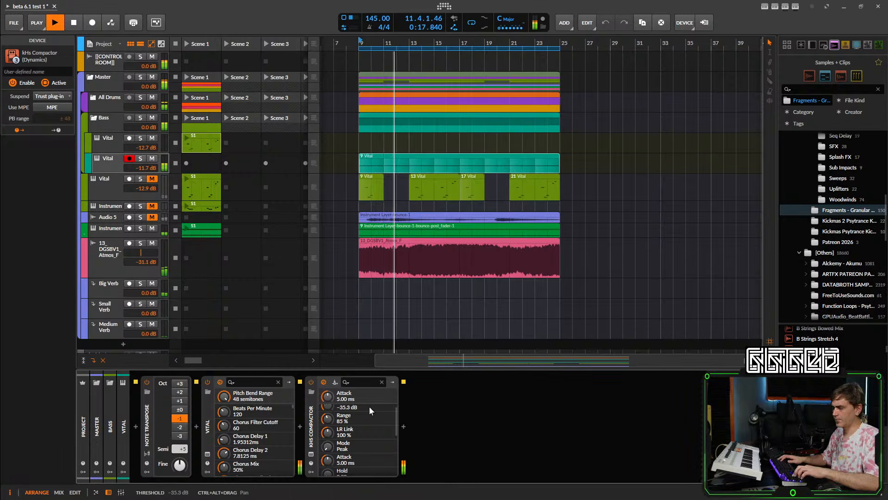
key("space")
key("space")
- Set the Compactor's release to 7 ms while auditioning the loop
scroll(342, 447, "down", 2)
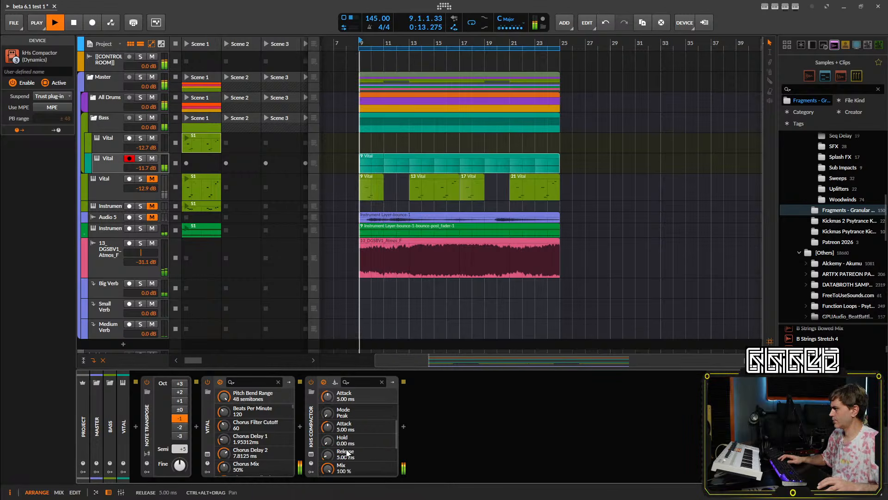
key("space")
mouse_move(333, 451)
left_mouse_down()
mouse_move(332, 467)
mouse_move(331, 456)
left_mouse_up()
key("space")
scroll(351, 444, "up", 2)
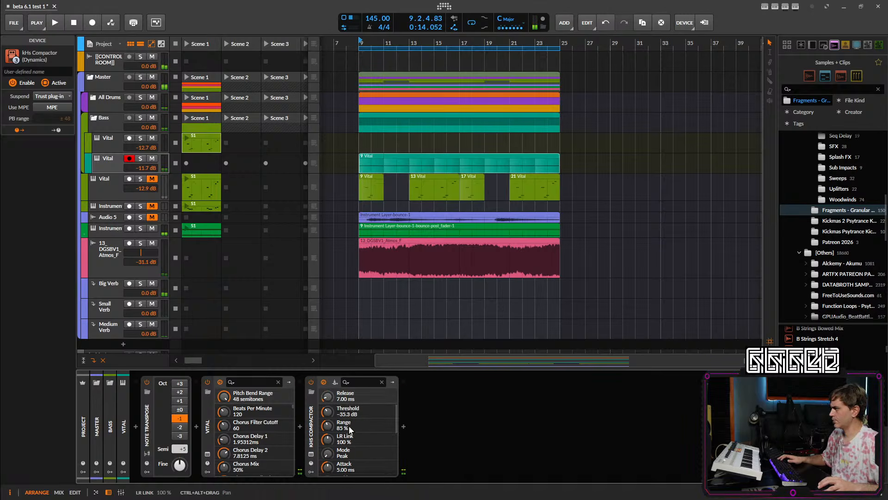
- Raise the Compactor's threshold to -8.5 dB, enter 100% for LR Link, and replay the loop
left_click_drag(328, 412, 328, 410)
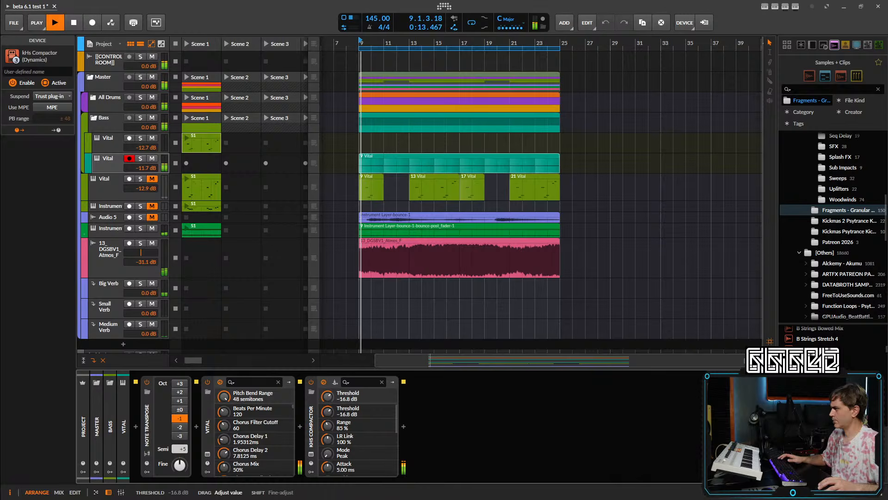
double_click(326, 440)
type("100")
key("Return")
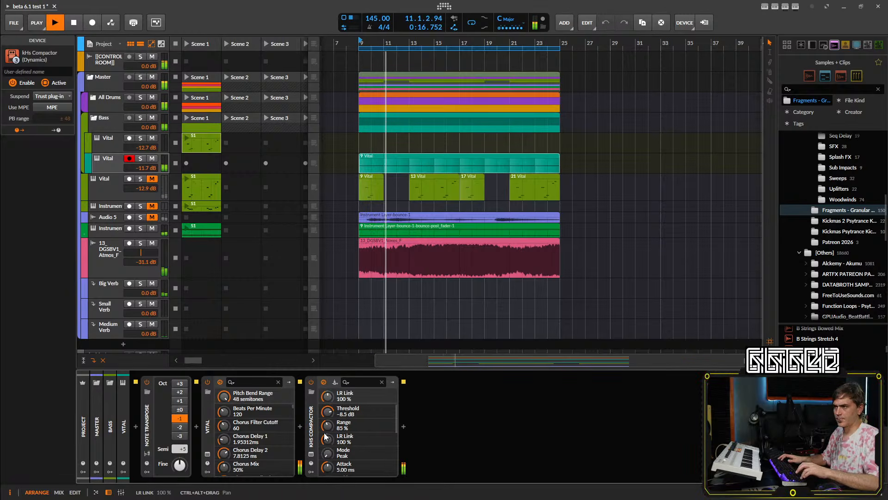
key("space")
key("space")
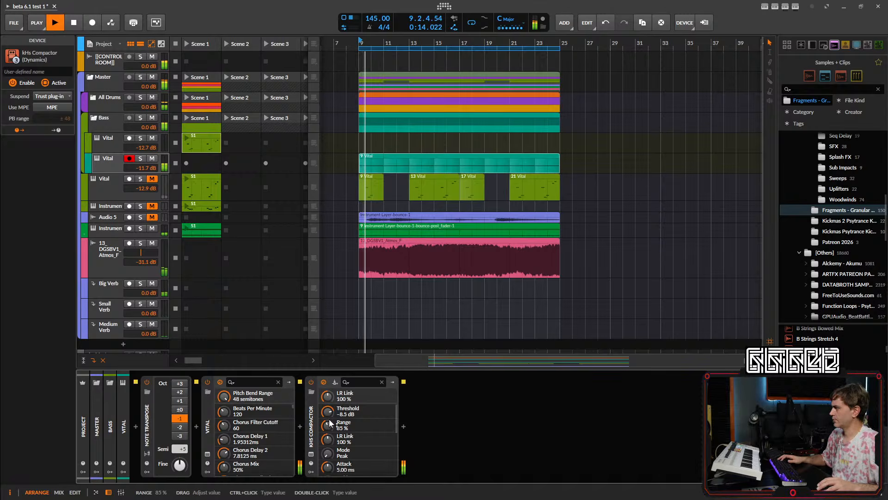
- Set the Compactor's range to 0% and its threshold to -31.6 dB while the loop plays
key("space")
key("space")
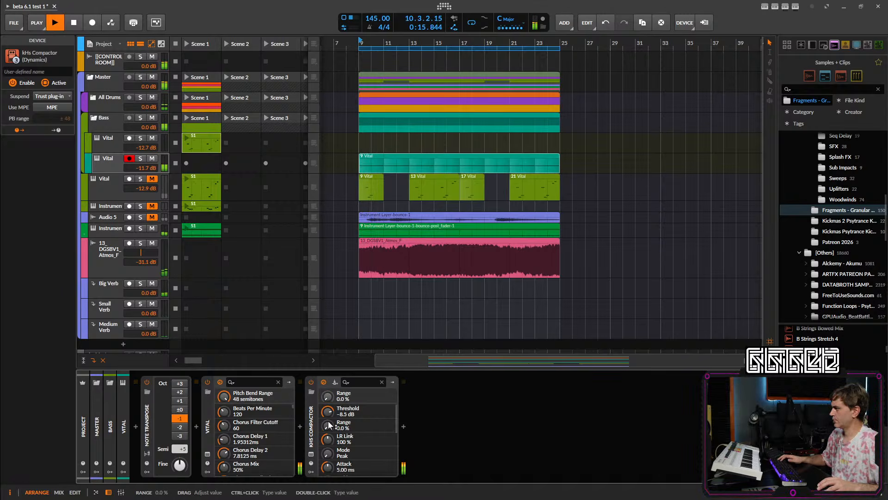
key("space")
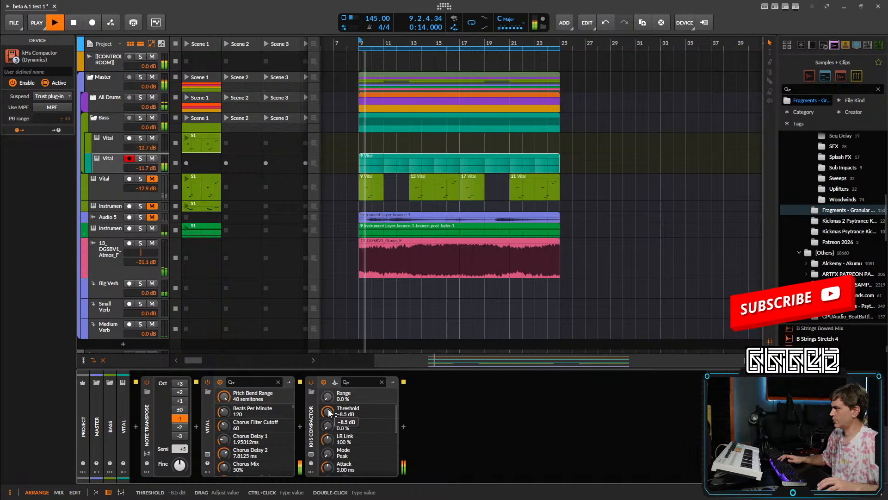
left_click_drag(330, 414, 328, 407)
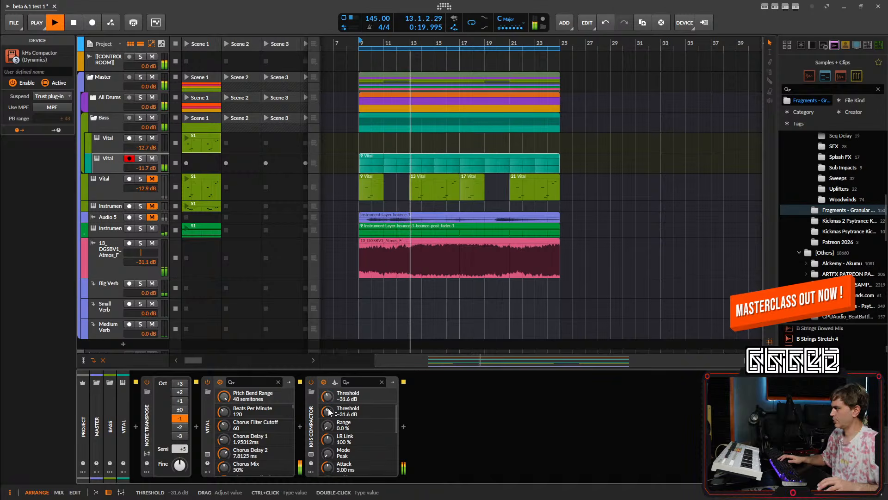
- Lengthen the Compactor's release to 16.1 ms while the loop plays
scroll(348, 432, "down", 2)
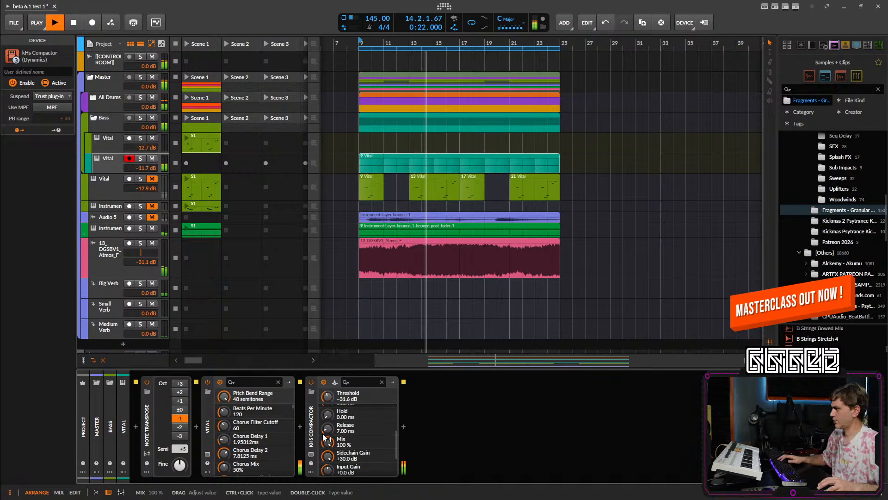
scroll(346, 438, "down", 2)
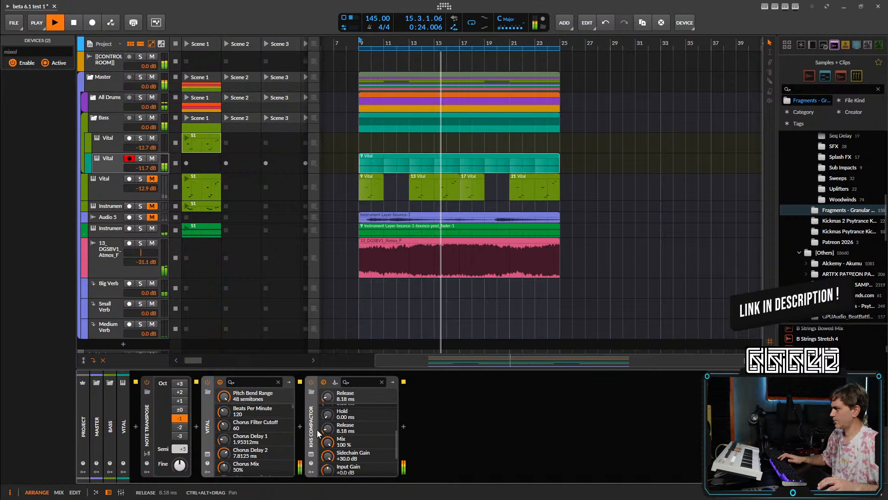
left_click(312, 432)
left_click_drag(327, 431, 328, 429)
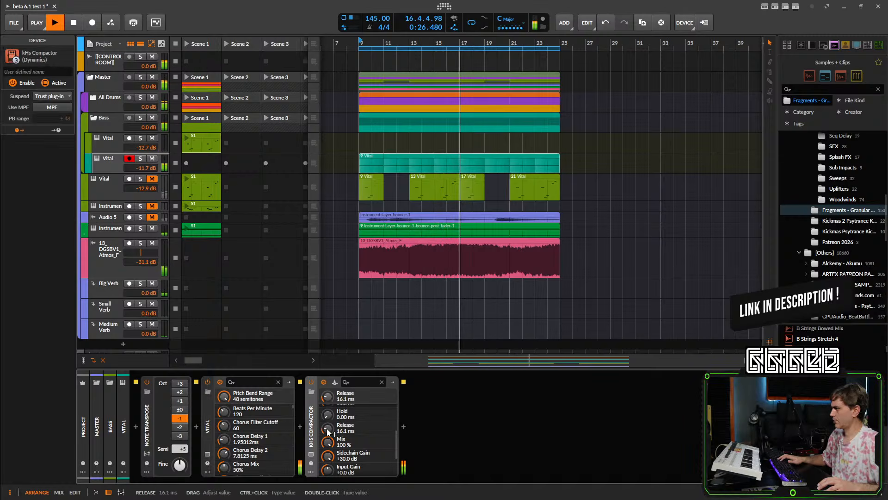
- Set the Compactor's sidechain gain to 0 dB
double_click(327, 456)
key("Escape")
left_click(327, 456, "ctrl")
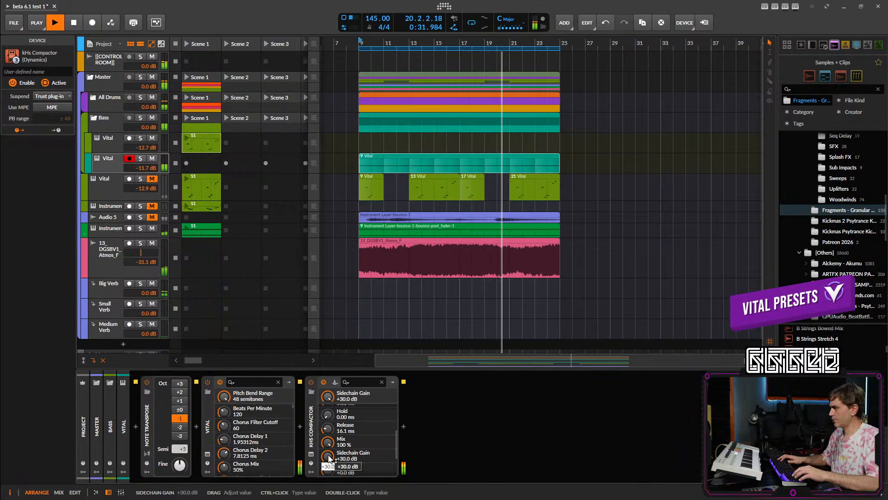
type("0dB")
key("Return")
- Raise the Compactor's range to 194%, lower its threshold to -40.9 dB, and replay the loop
scroll(347, 433, "up", 2)
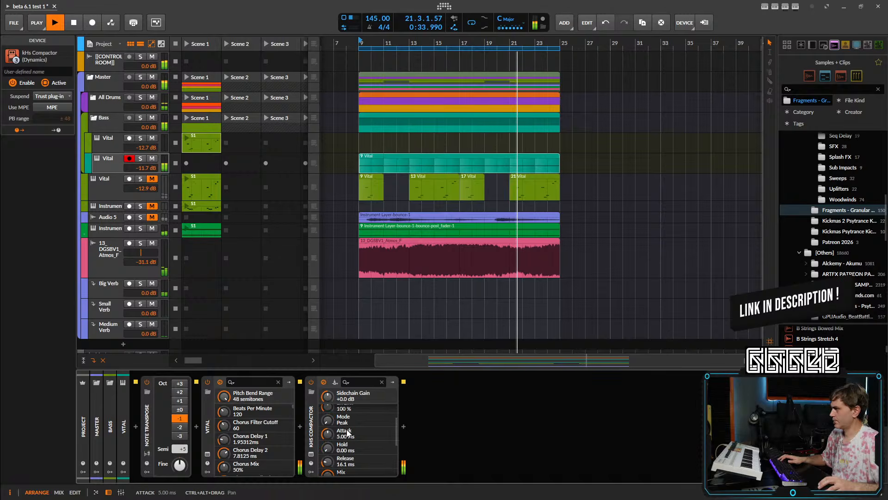
scroll(342, 432, "up", 2)
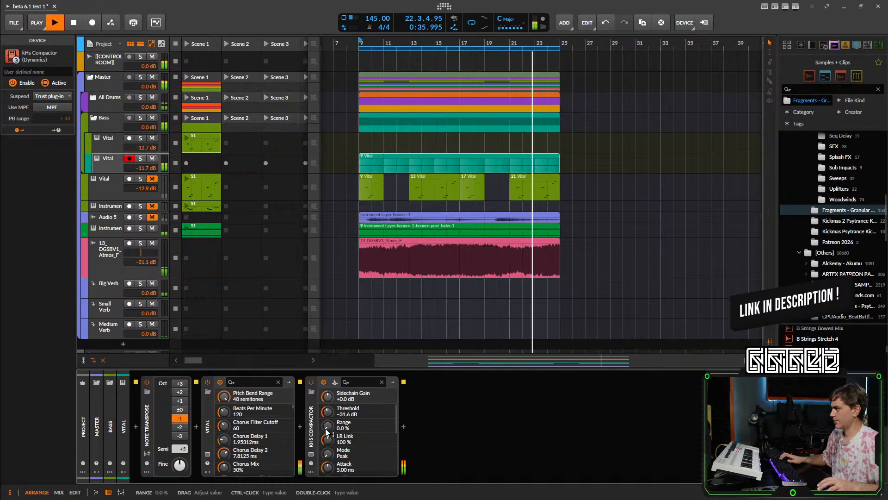
left_click_drag(327, 433, 328, 413)
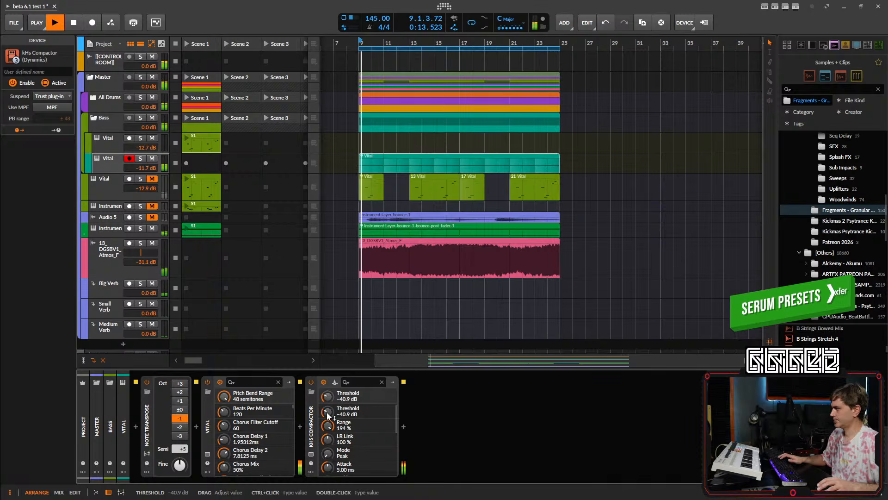
mouse_move(327, 412)
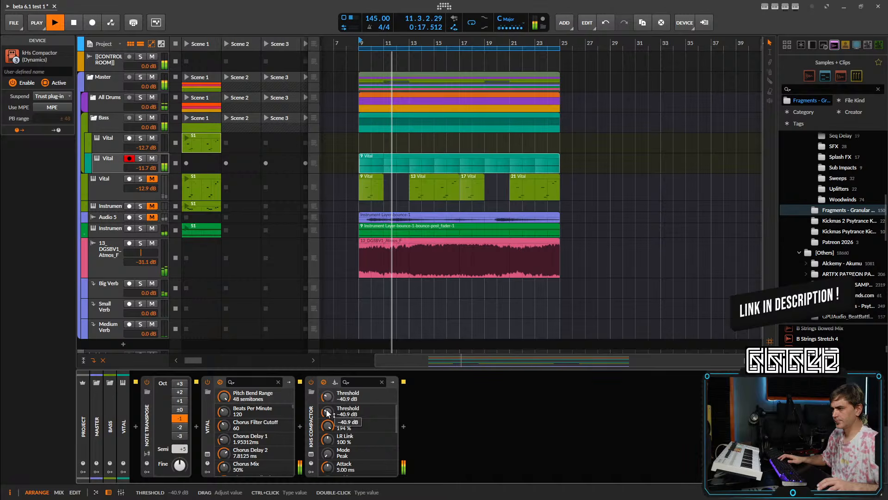
key("space")
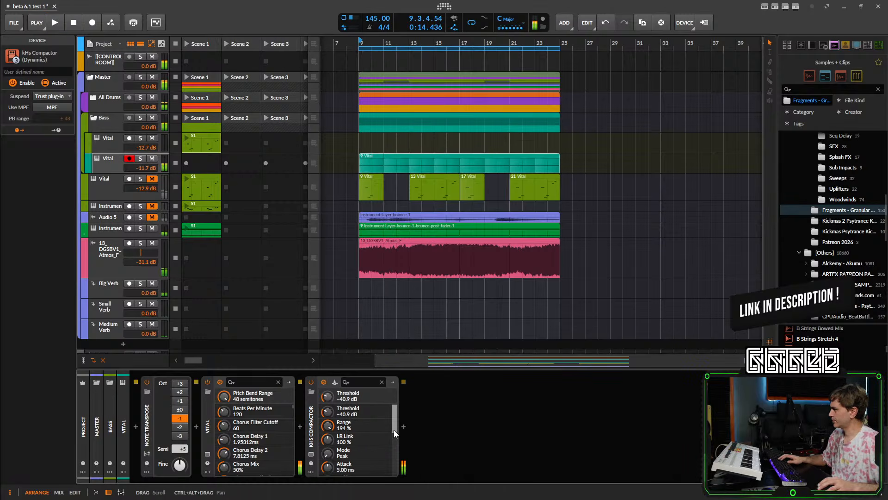
- Set the Compactor's hold to 2.59 ms and its release to 26.4 ms
scroll(327, 460, "down", 3)
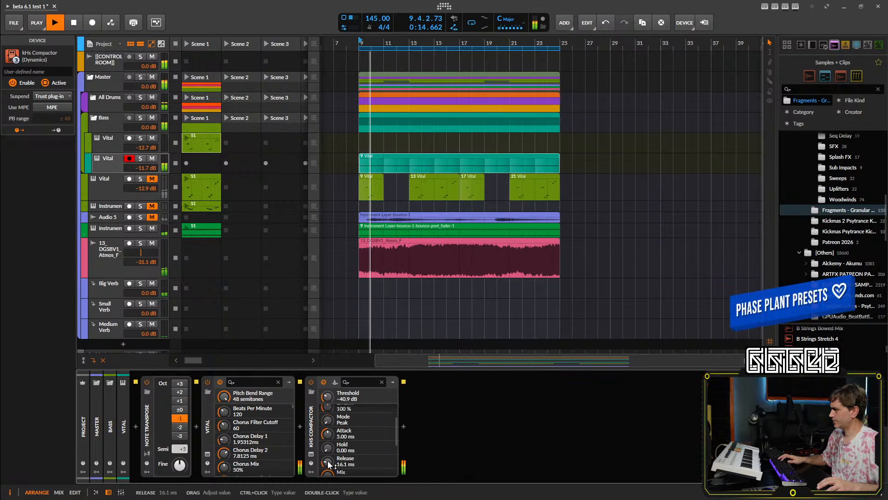
scroll(327, 461, "up", 2)
mouse_move(327, 461)
left_mouse_down()
mouse_move(328, 440)
mouse_move(327, 453)
left_mouse_up()
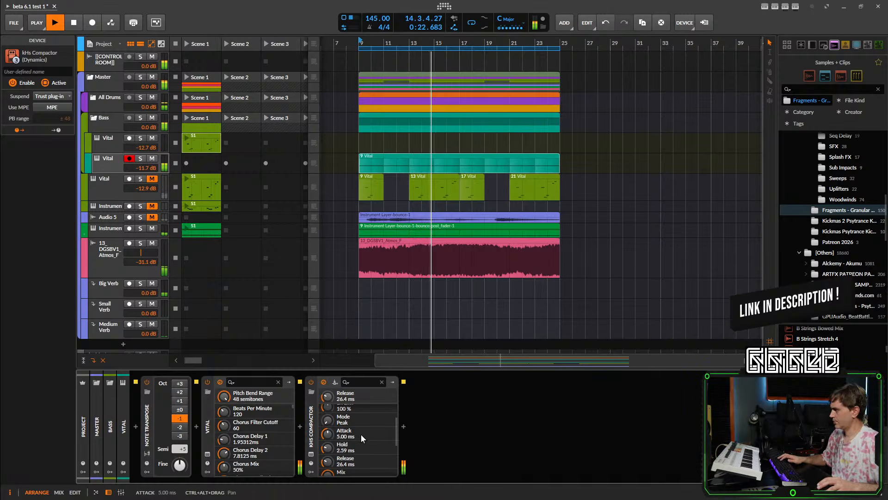
- Set the Compactor's range to 200% and its threshold to -42.5 dB, then replay the loop
scroll(362, 437, "up", 2)
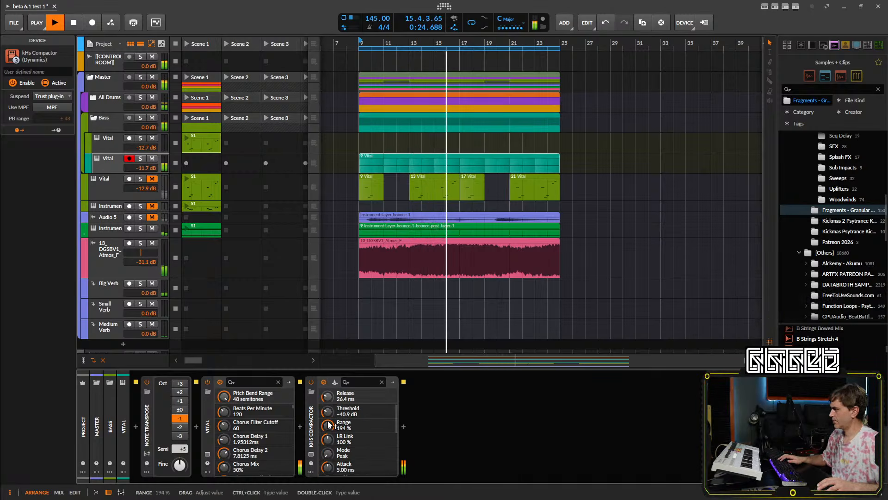
left_click_drag(329, 425, 330, 412)
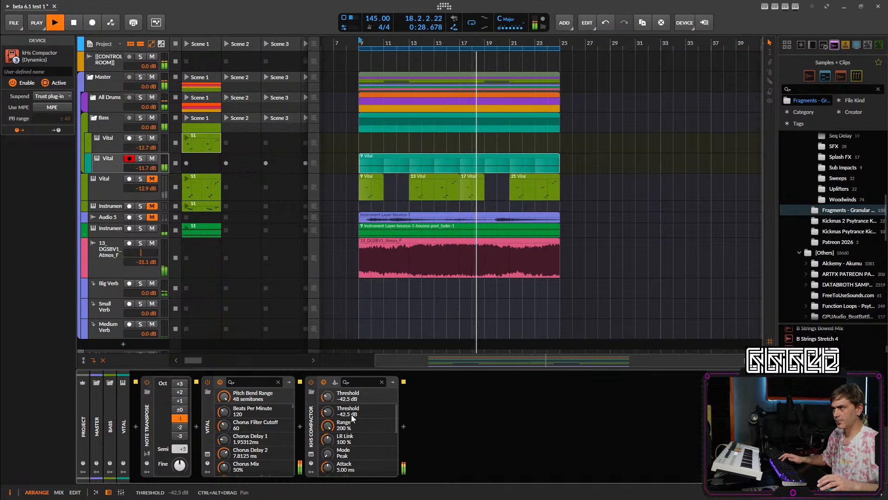
key("space")
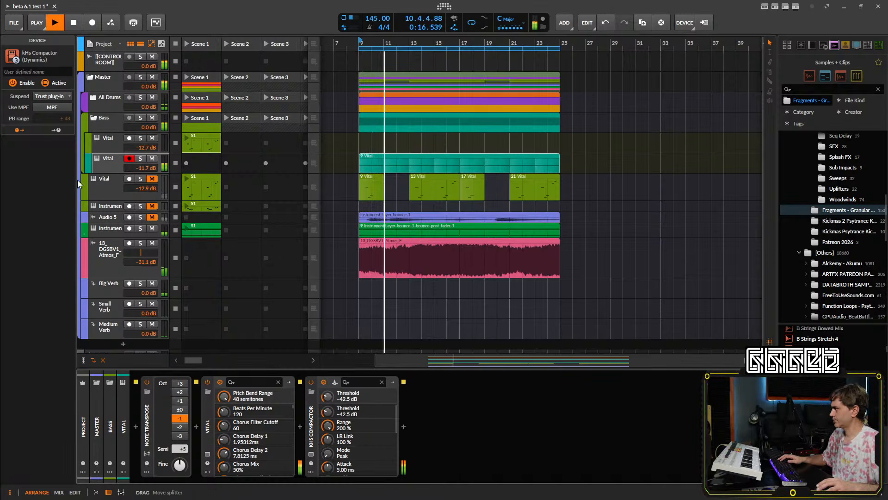
- Lower the volume of the sidechained Vital bass track to -12.5 dB
left_click(110, 158)
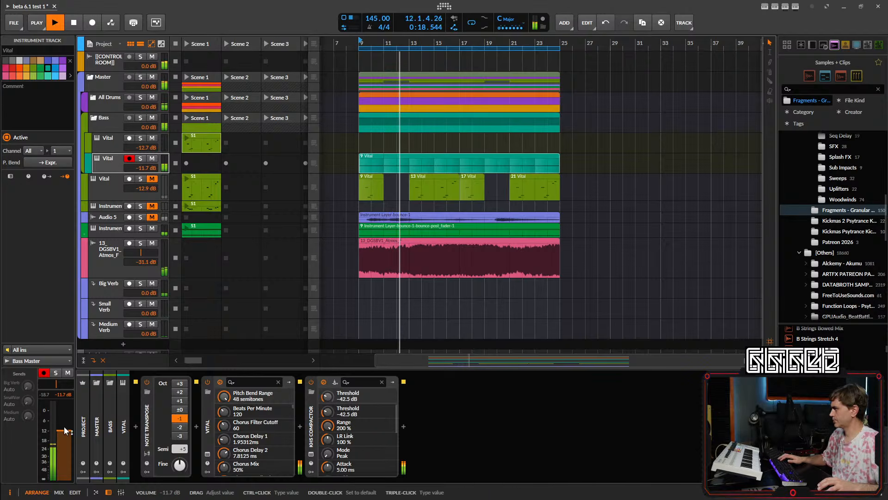
left_click_drag(65, 431, 65, 433)
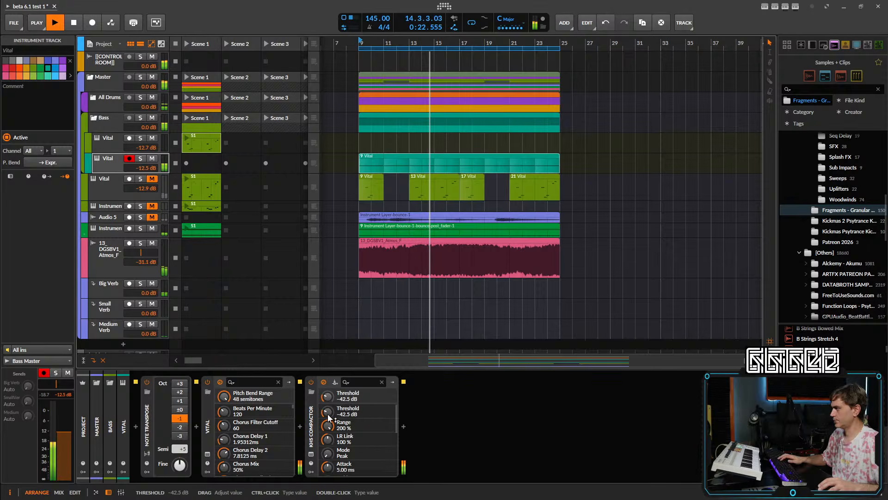
- Set the Compactor's threshold to -37.1 dB and its range to 181% while auditioning the loop
left_click_drag(327, 397, 332, 419)
key("space")
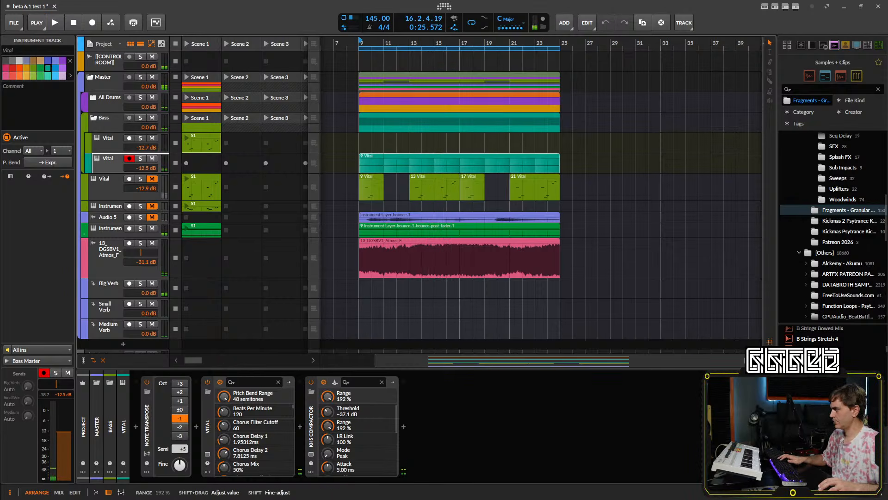
key("space")
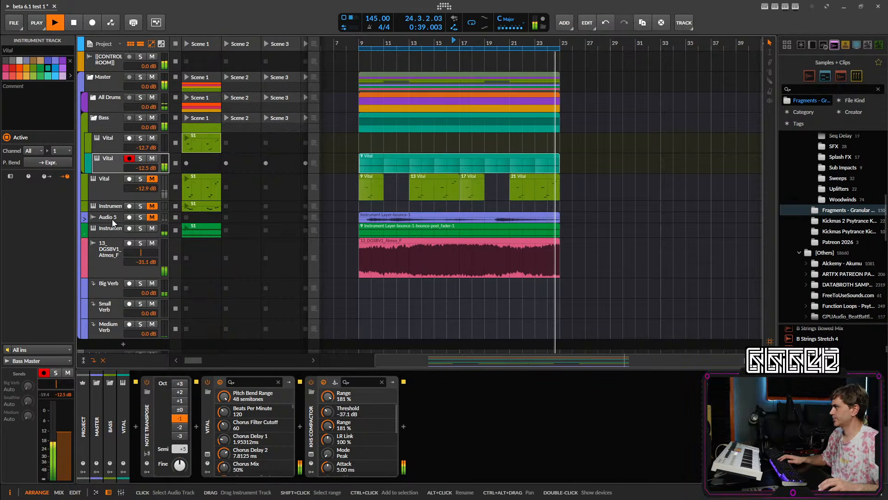
- Add a Peak Limiter after EQ-2 on the granular Instrument Layer bounce track
left_click(115, 233)
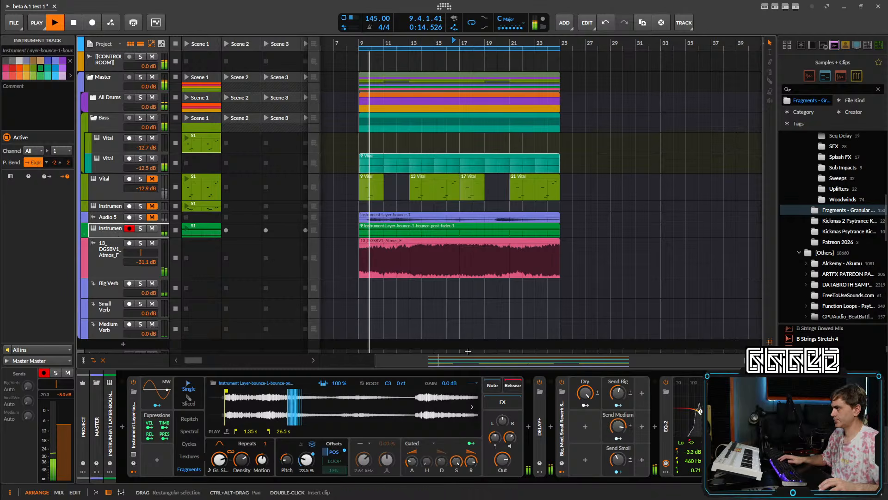
double_click(669, 427)
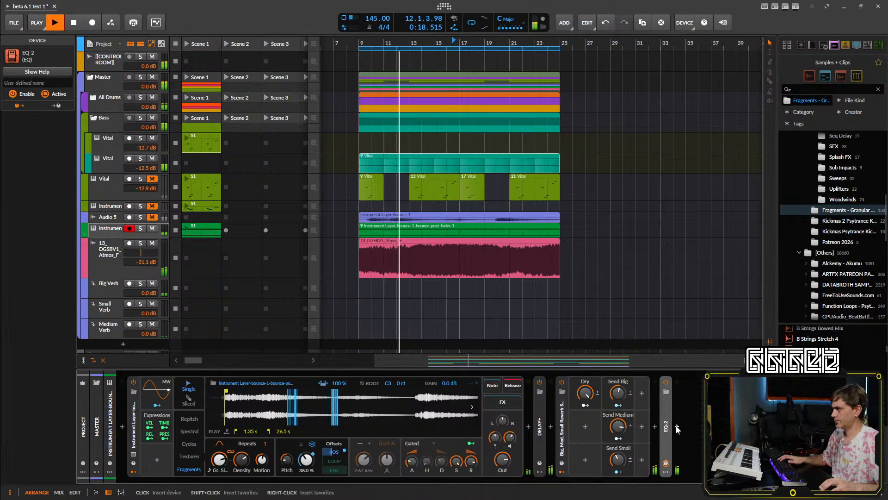
left_click(676, 426)
type("pea")
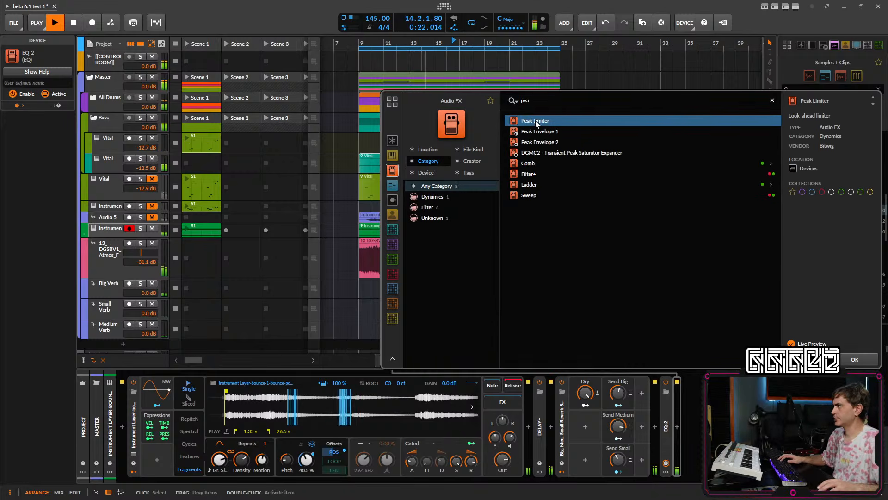
key("Down")
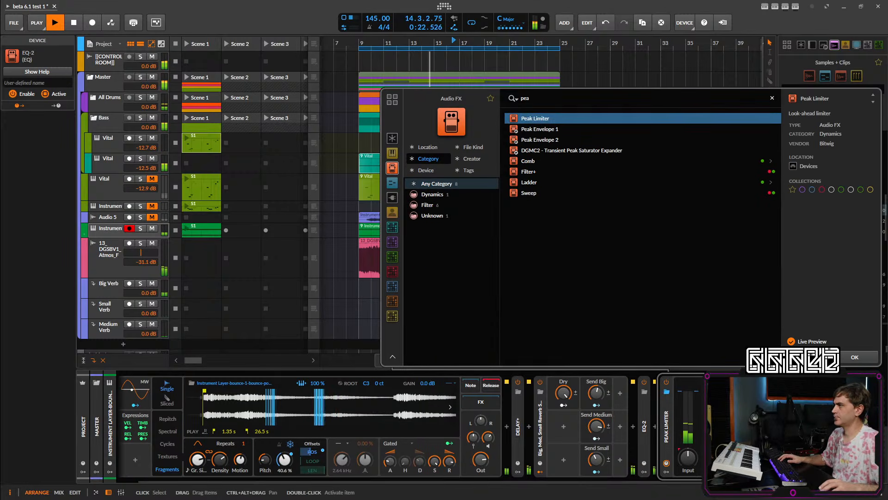
left_click(855, 357)
- Adjust the Peak Limiter's ceiling and input gain while auditioning the loop
left_click(553, 431)
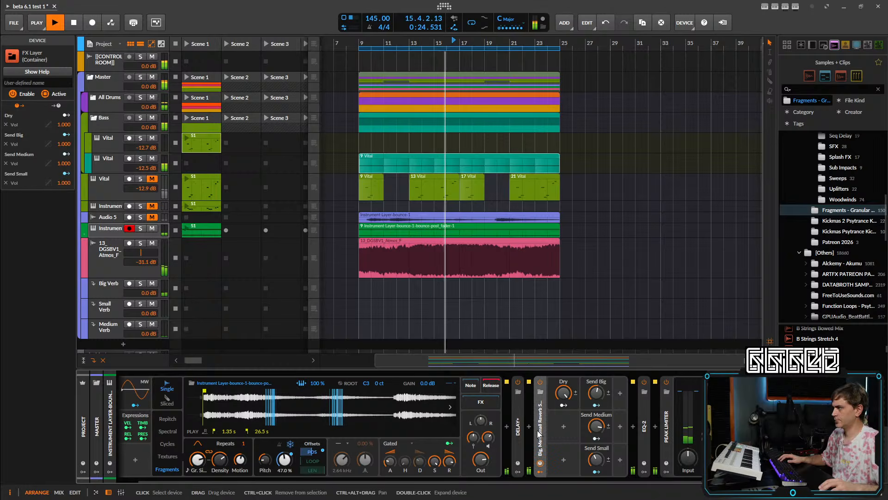
left_click_drag(695, 391, 695, 418)
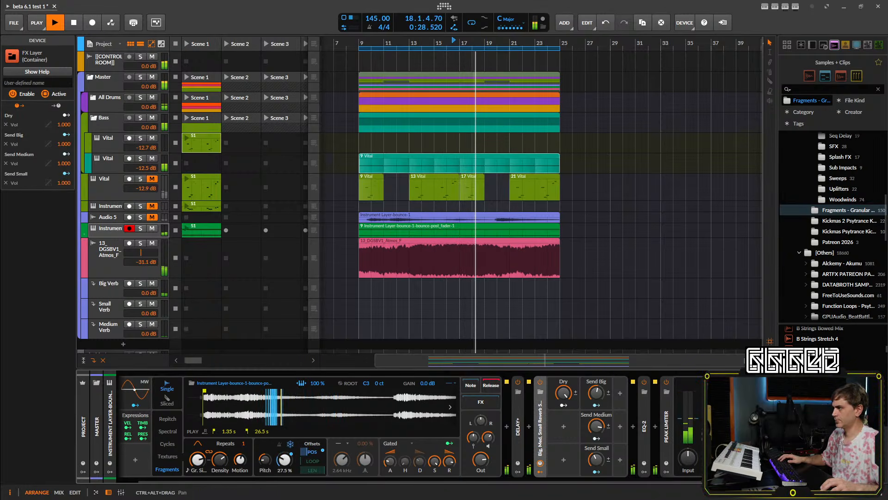
left_click_drag(688, 458, 688, 451)
left_click_drag(695, 419, 695, 416)
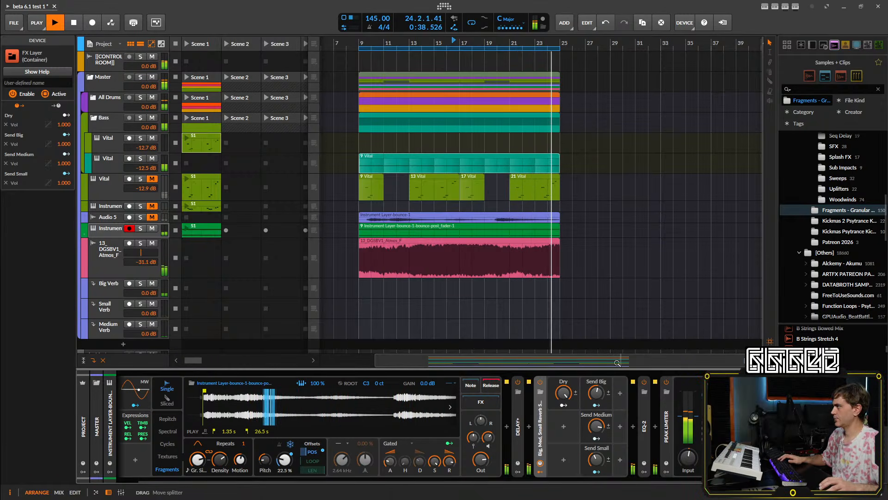
- Collapse the Bass group and move the granular Instrument Layer bounce track directly below it
left_click(94, 122)
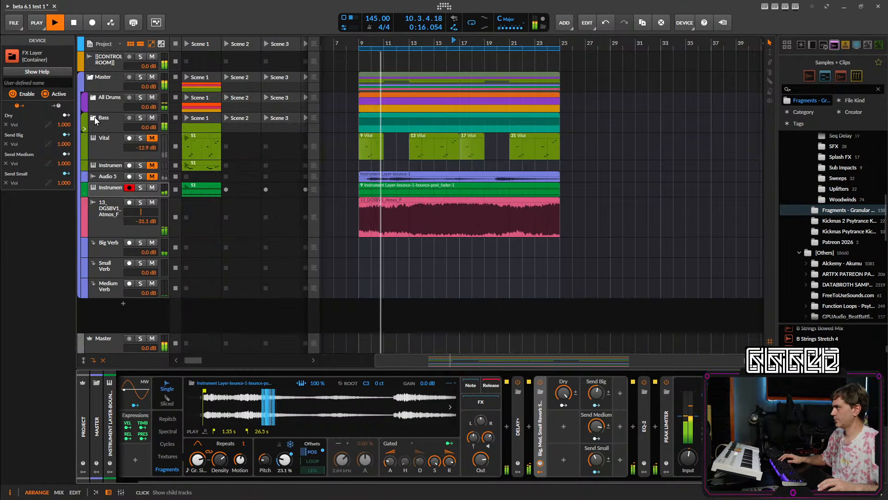
left_click(98, 121)
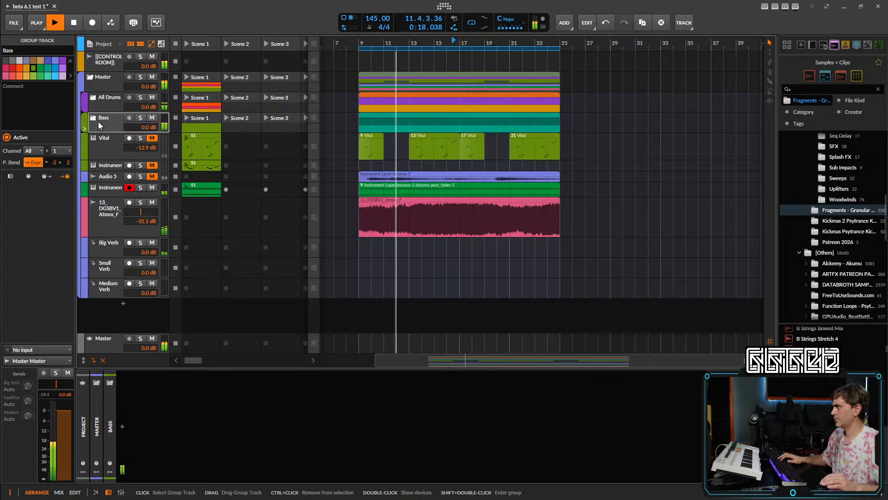
left_click(106, 194)
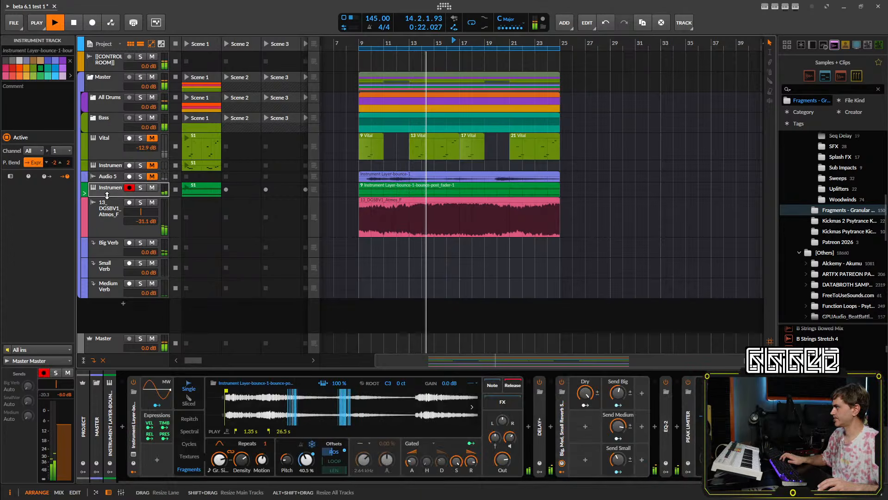
left_click_drag(106, 196, 99, 135)
- Lower the volume of the Vital track outside the Bass group to -13.3 dB
left_click(98, 169)
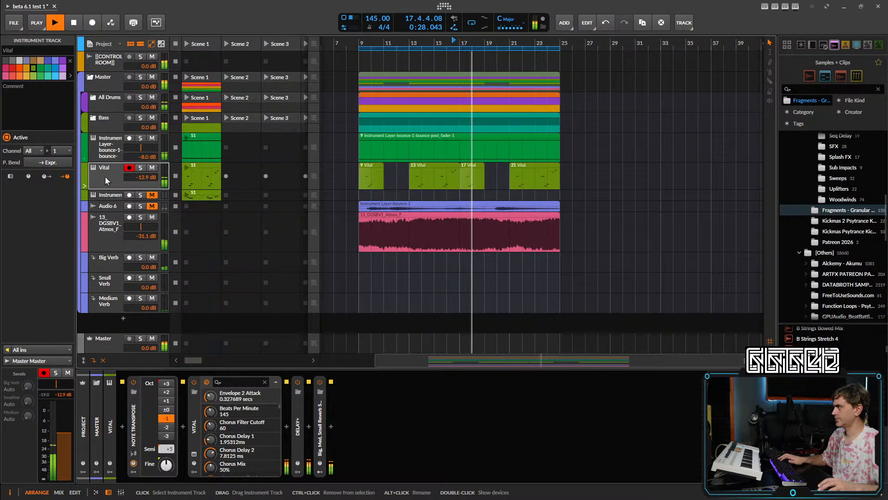
left_click_drag(146, 176, 146, 178)
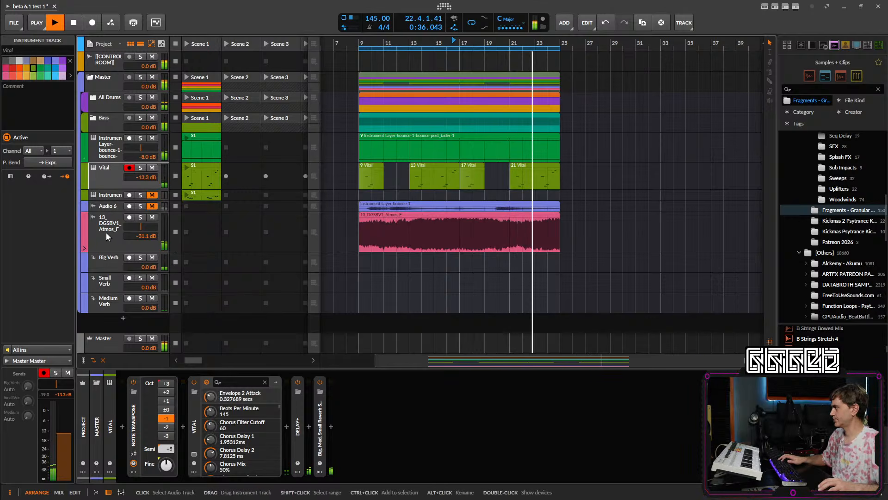
- Move the 13_DGSBV1_Atmos_F track directly below the granular bounce track and group the two tracks
left_click_drag(106, 233, 116, 165)
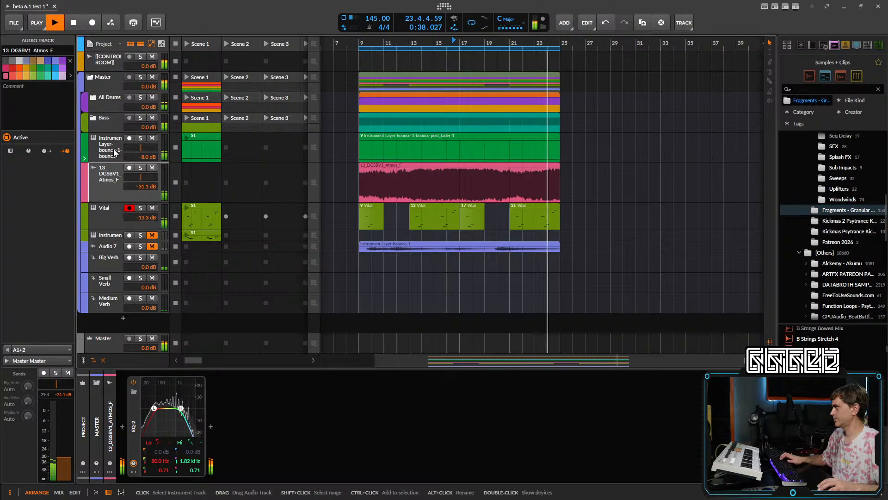
left_click(113, 153)
left_click(101, 179, "ctrl")
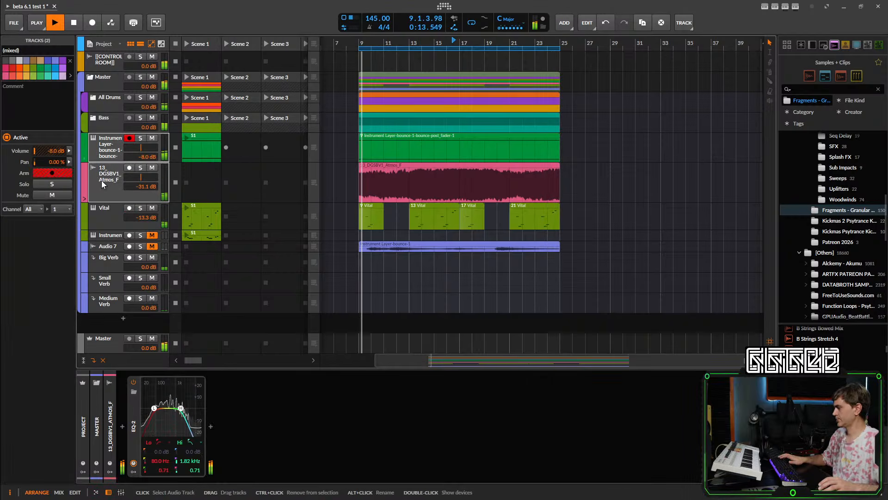
key("ctrl+g")
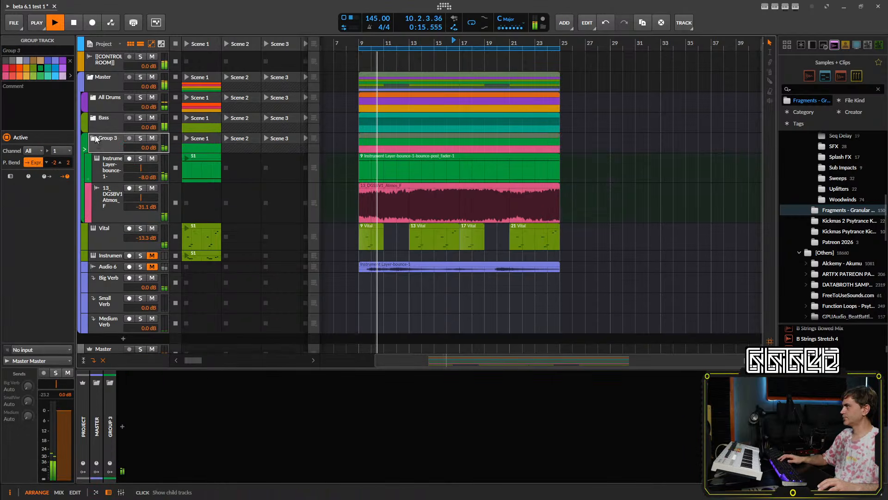
- Collapse the new group and rename it Atmos, then pause and resume the loop
left_click(94, 137)
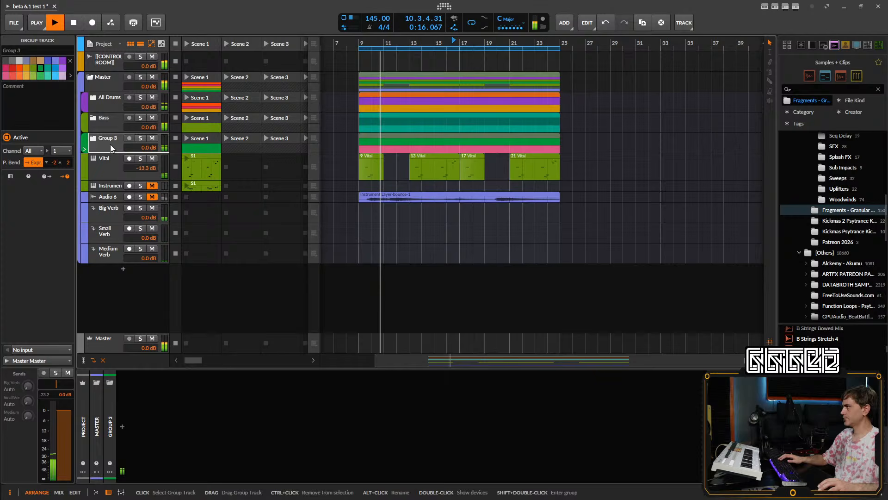
left_click(44, 51)
type("Atmos")
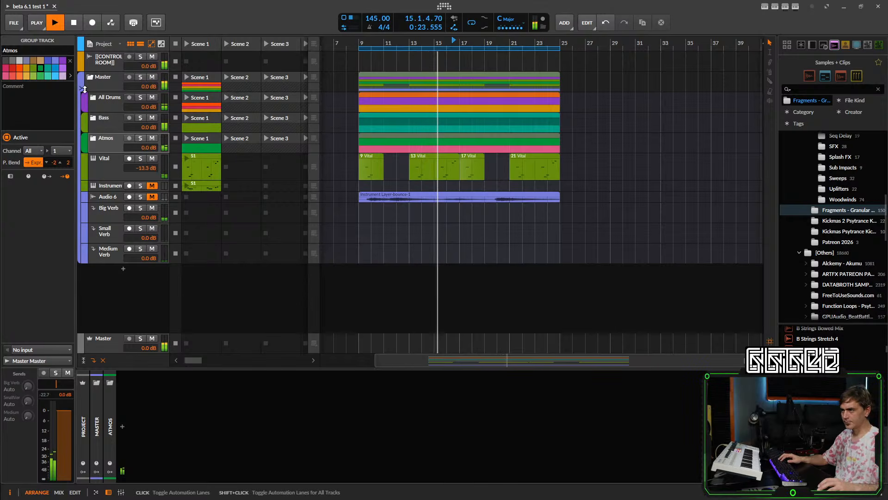
left_click(464, 437)
key("space")
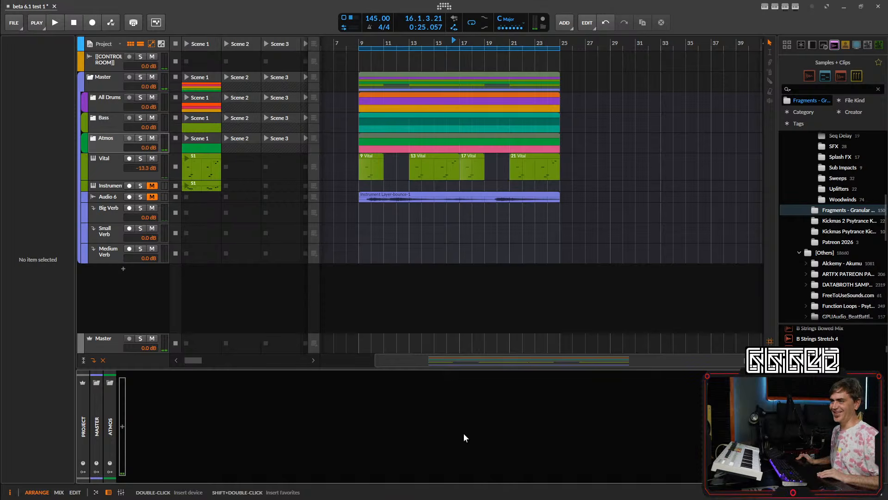
key("space")
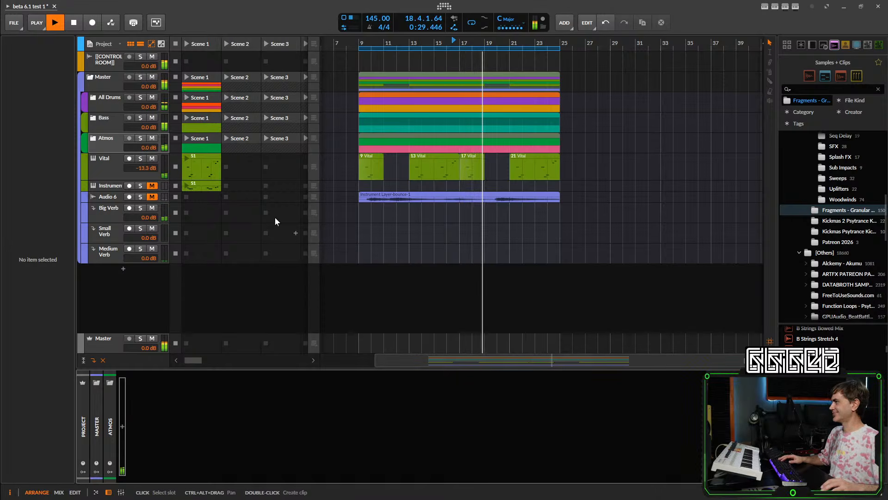
- Group the muted Instrument Layer track with the audio track below it, then collapse and mute the group
left_click(108, 185)
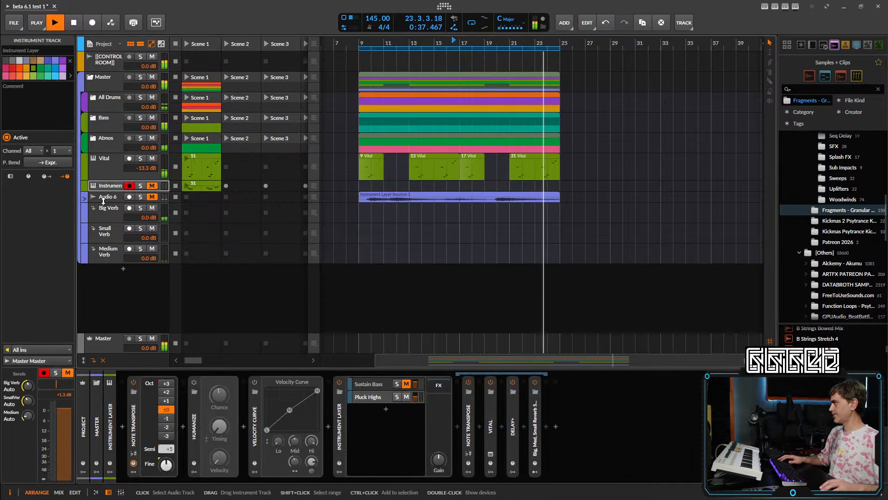
left_click(107, 198)
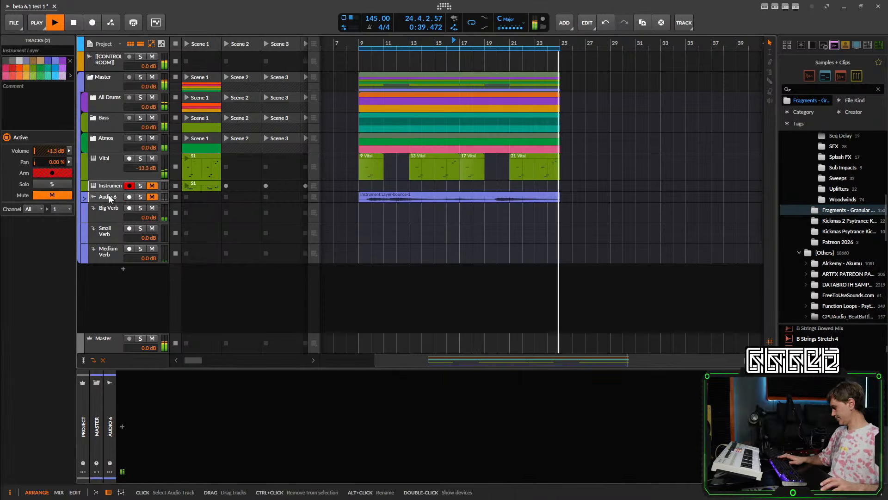
key("ctrl+g")
left_click(114, 211)
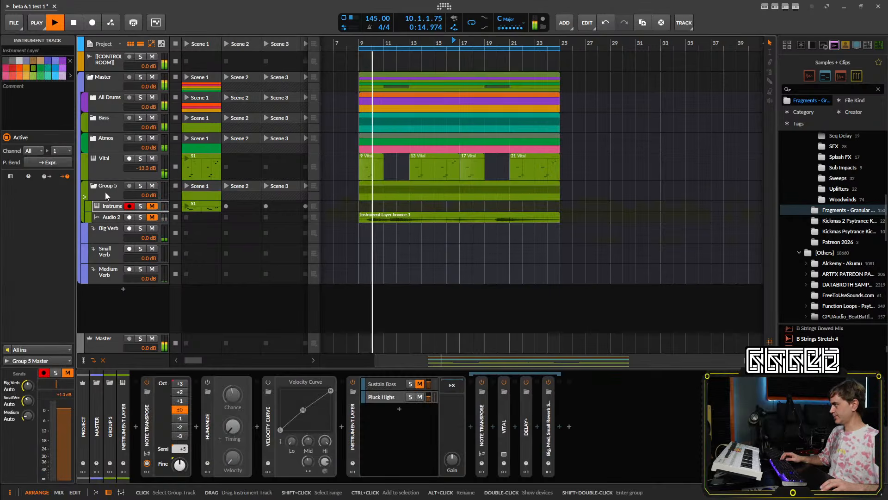
left_click(104, 191)
left_click(94, 185)
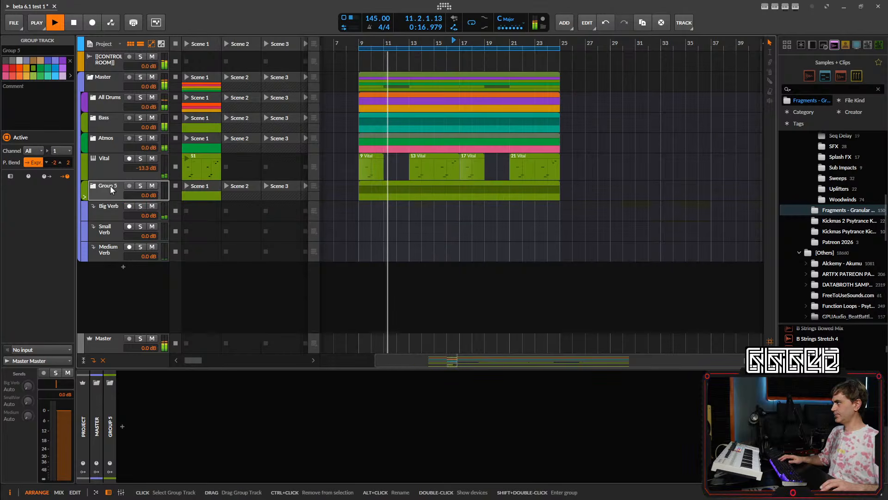
left_click(152, 186)
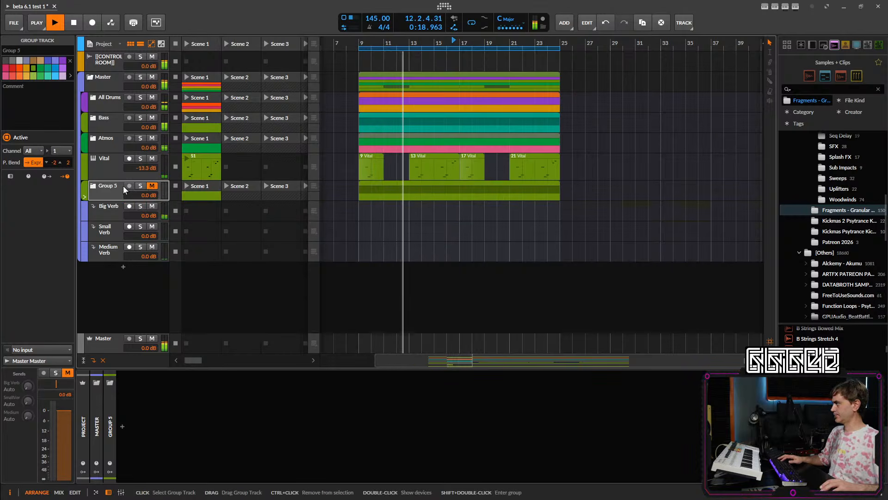
- Split the All Drums group's clips at 24.2.1 in the last bar of the loop
left_click(112, 167)
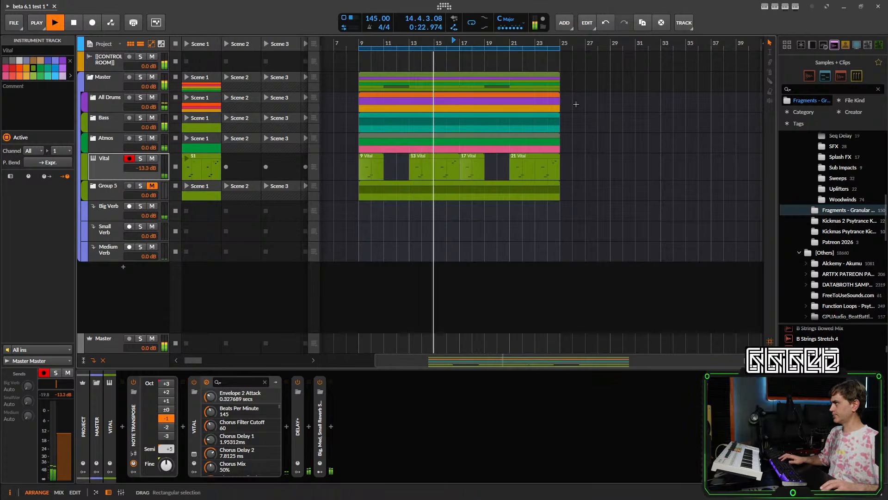
scroll(573, 103, "down", 3)
scroll(488, 133, "up", 3)
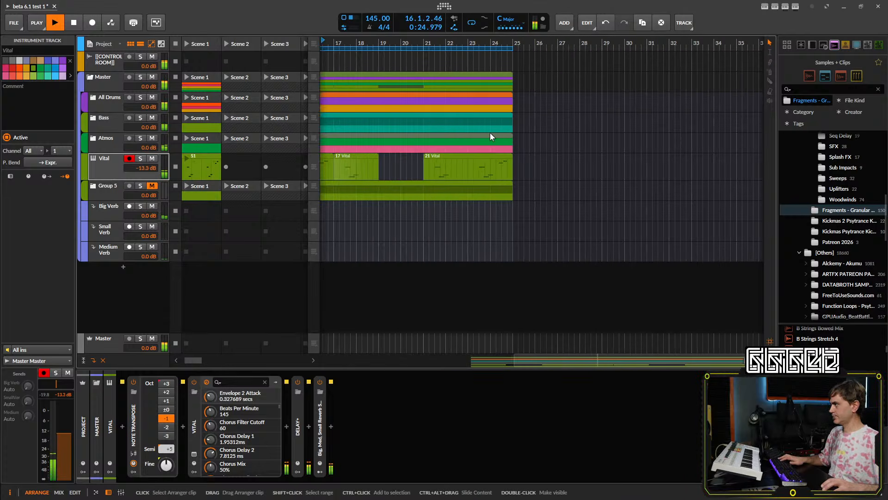
scroll(490, 76, "down", 3)
left_click_drag(515, 78, 578, 81)
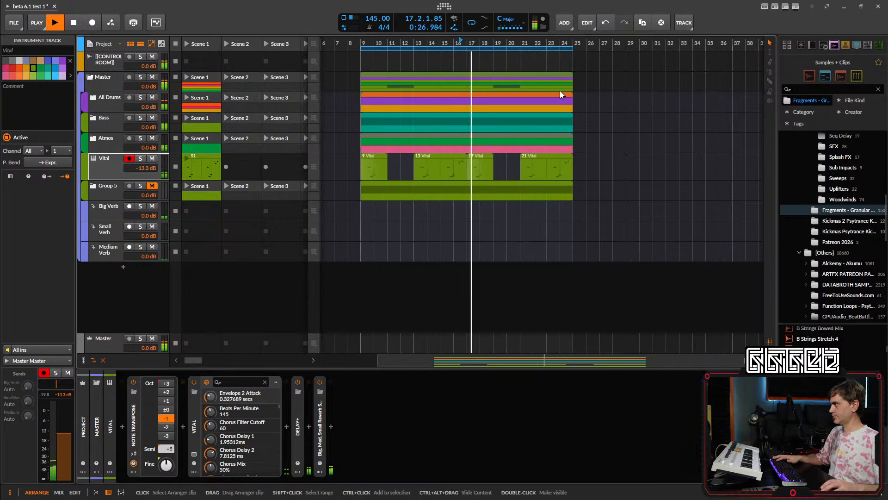
scroll(565, 104, "up", 3)
scroll(564, 121, "up", 2)
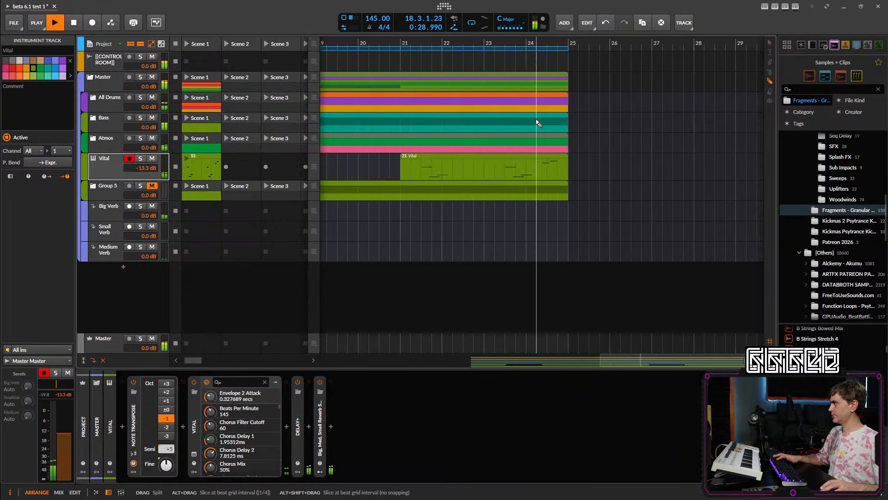
left_click(538, 118)
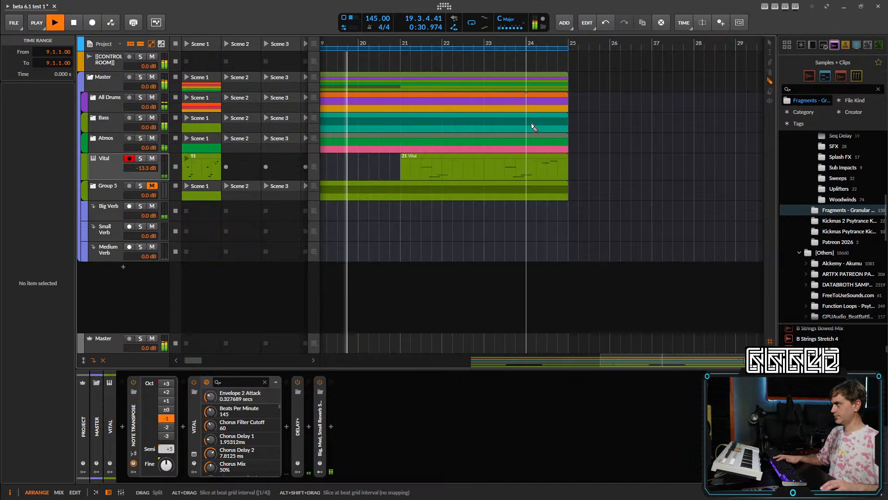
left_click(540, 102)
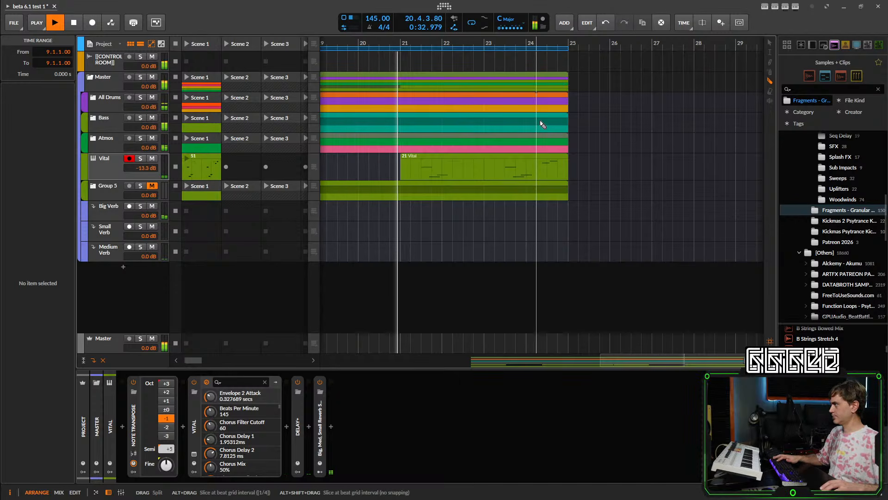
- Expand the All Drums group and delete the Up-Town clip section from 24.2.1 to bar 25
key("1")
left_click(547, 107)
double_click(547, 105)
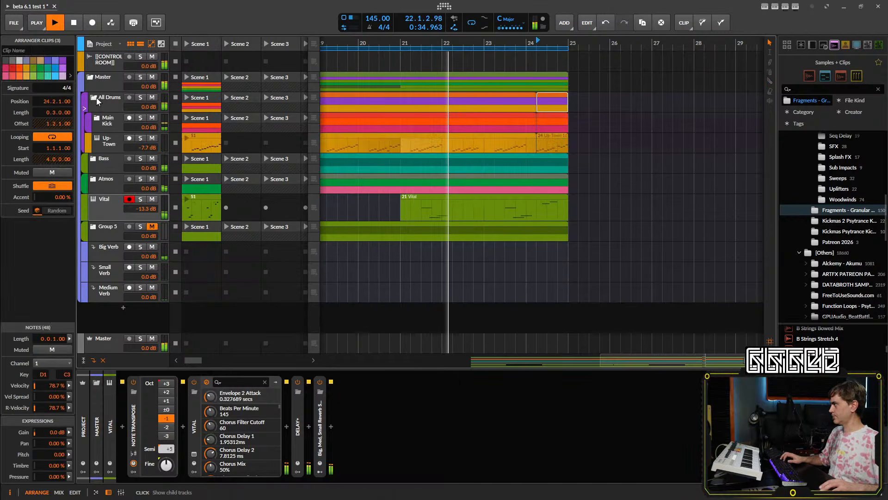
left_click(551, 143)
key("Delete")
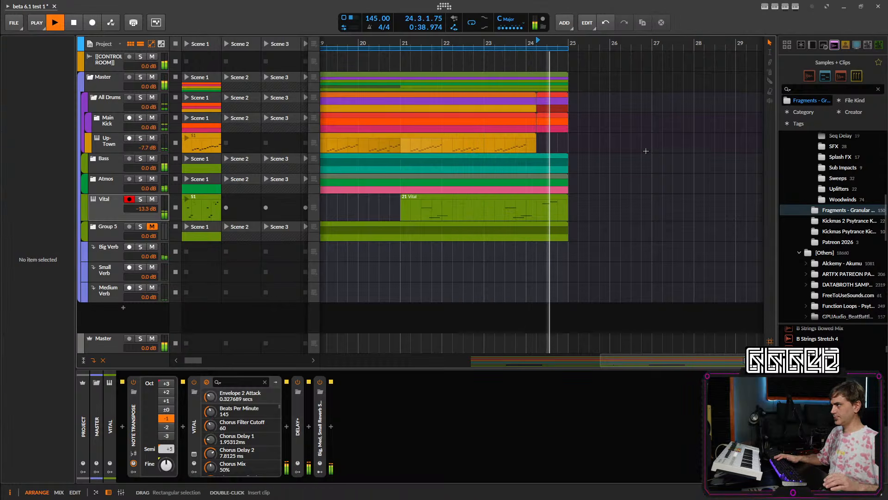
- Expand the Bass group to access its Vital clips in the last bar
left_click(94, 159)
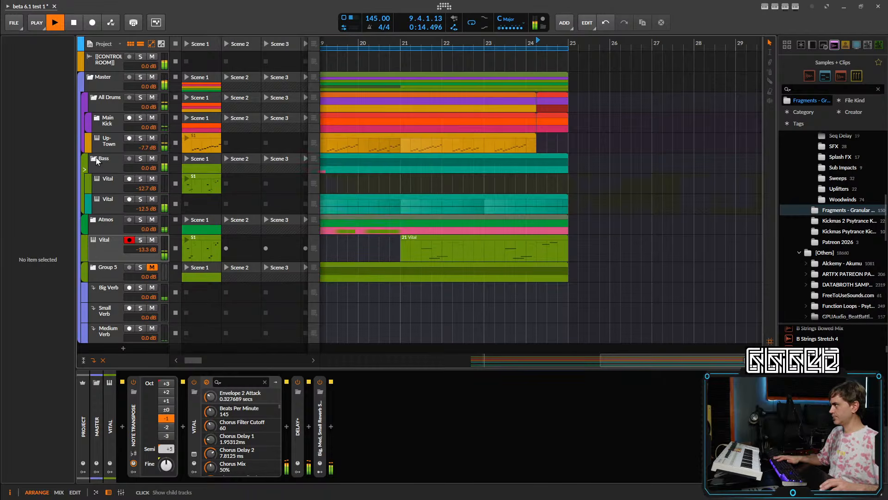
- Split the lower bass Vital clip at bar 23 and open the last section's notes for editing
left_click(536, 203)
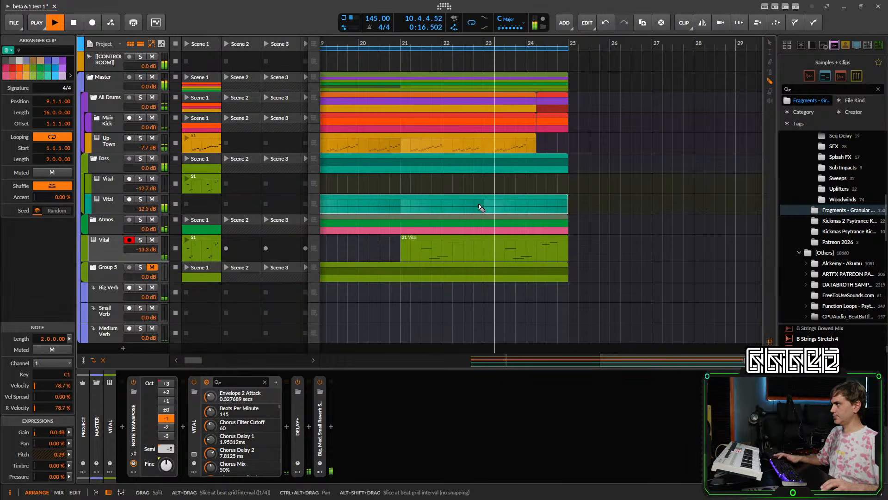
double_click(534, 206)
scroll(489, 288, "down", 2)
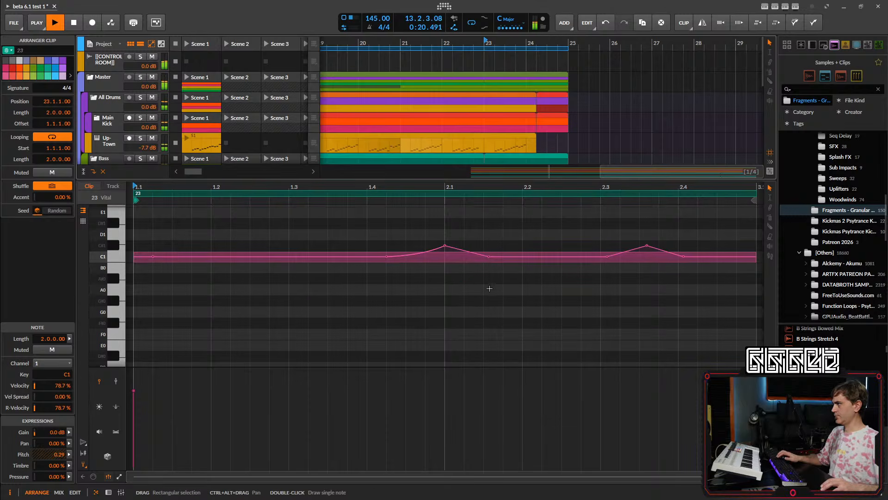
- Pull the first pitch peak on the C1 bass note down to -12 semitones at position 2.1.3
left_click_drag(444, 246, 464, 345)
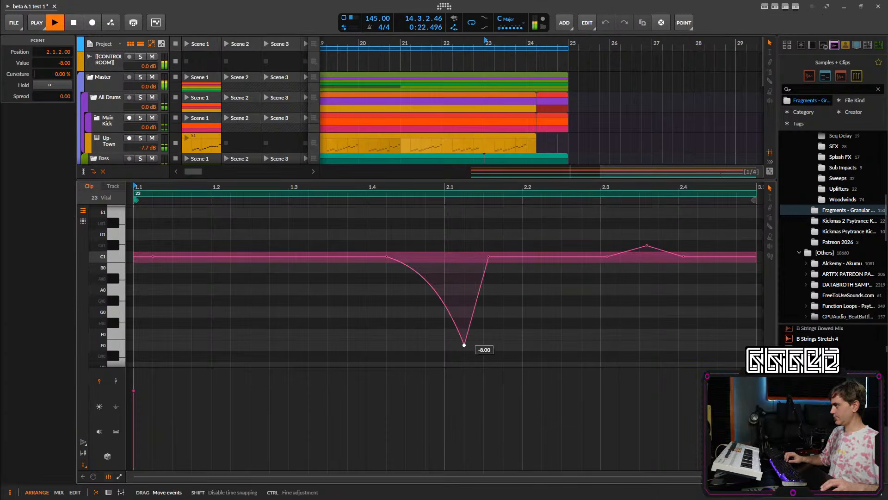
scroll(494, 314, "down", 4)
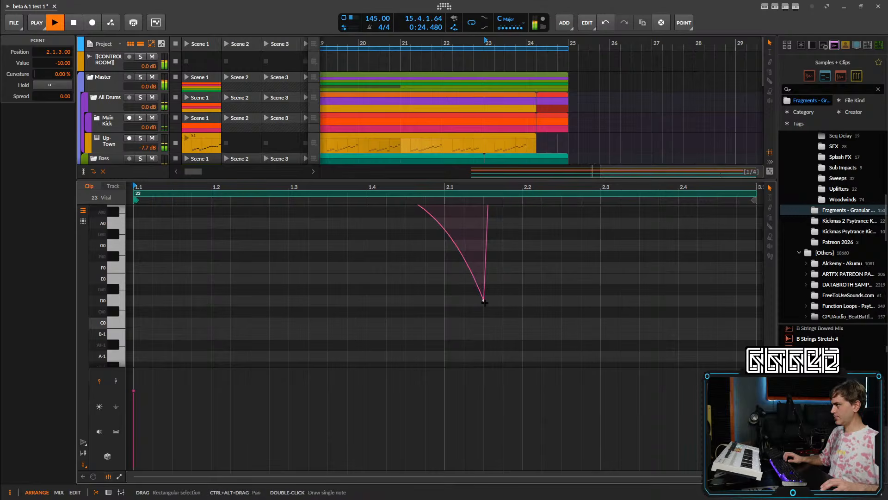
left_click_drag(485, 301, 483, 322)
scroll(509, 313, "up", 4)
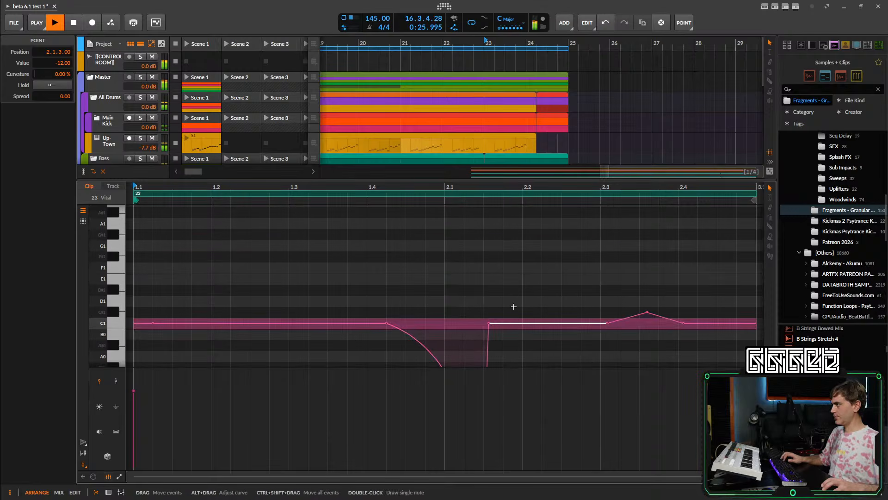
- Delete all pitch points that follow the -12 dip on the C1 bass note
double_click(490, 323)
left_click_drag(541, 280, 685, 331)
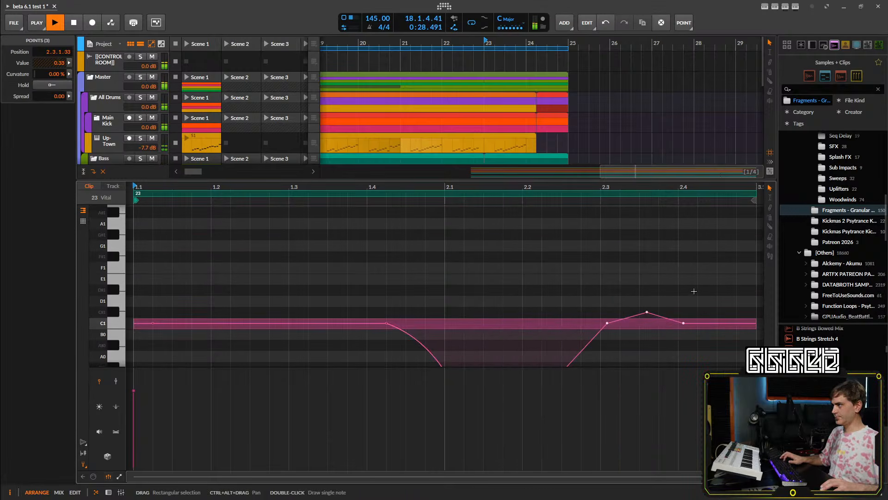
left_click_drag(695, 290, 596, 345)
key("Delete")
- Play the arrangement from bar 23 to hear the bass pitch drop
scroll(497, 132, "down", 3)
key("space")
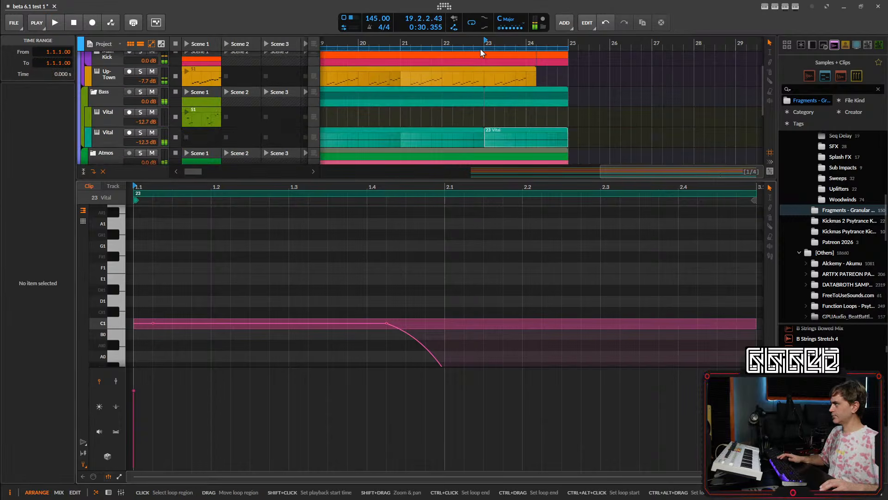
key("space")
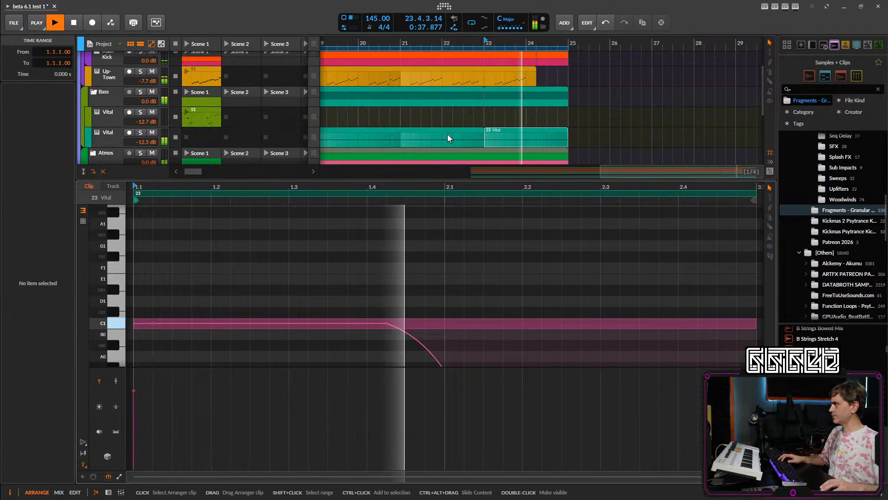
key("space")
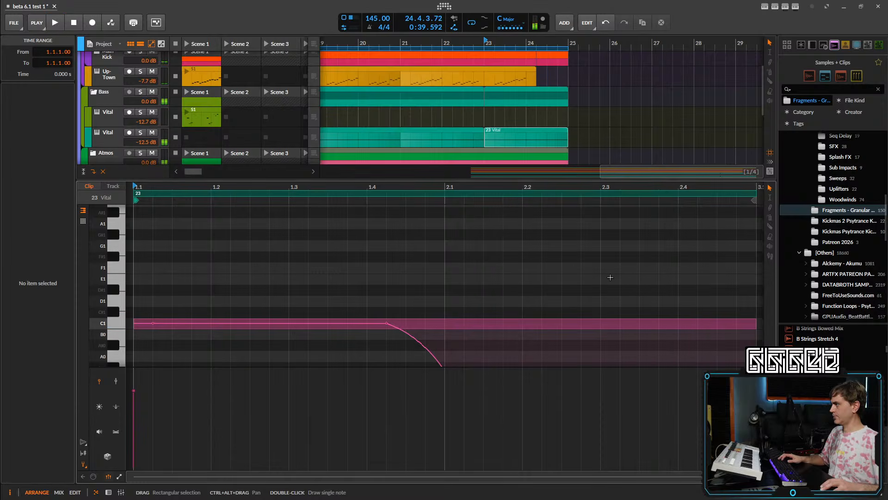
- Shorten the C1 bass note to a length of 1.1.0.00 and play it back
scroll(668, 286, "down", 1)
left_click_drag(733, 324, 658, 323)
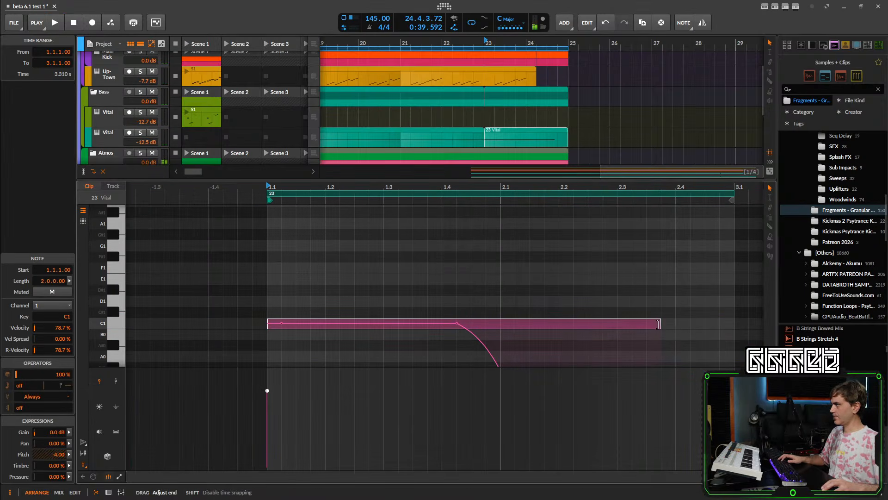
left_click_drag(552, 316, 552, 316)
scroll(571, 297, "down", 1)
key("space")
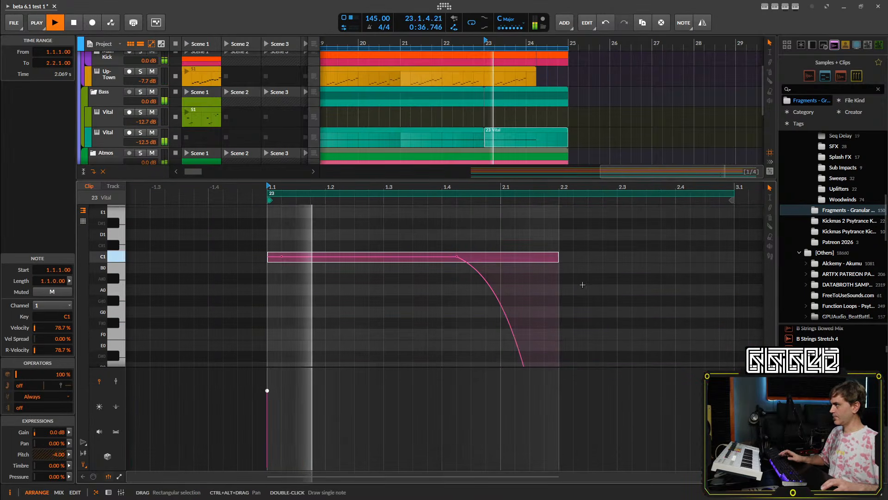
- Move the -12 pitch point to the end of the bass note at 2.2.1.00 and close the note editor after listening
scroll(590, 277, "down", 1)
key("space")
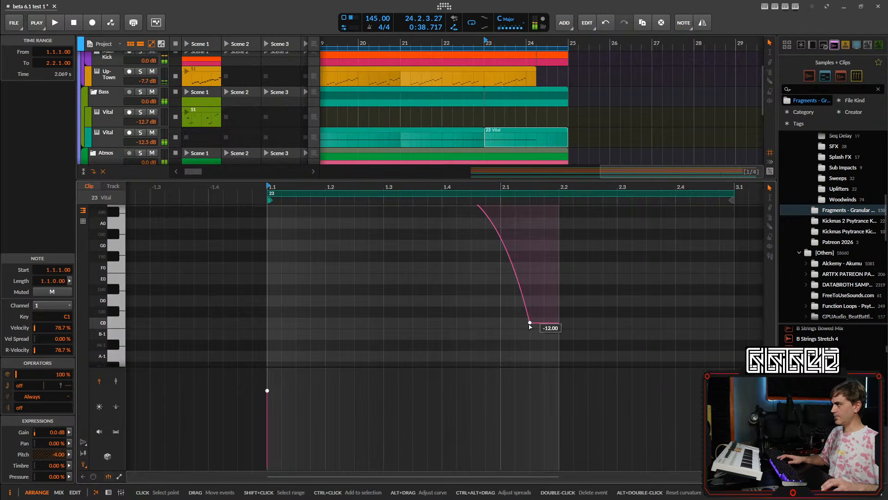
left_click_drag(530, 323, 559, 325)
key("space")
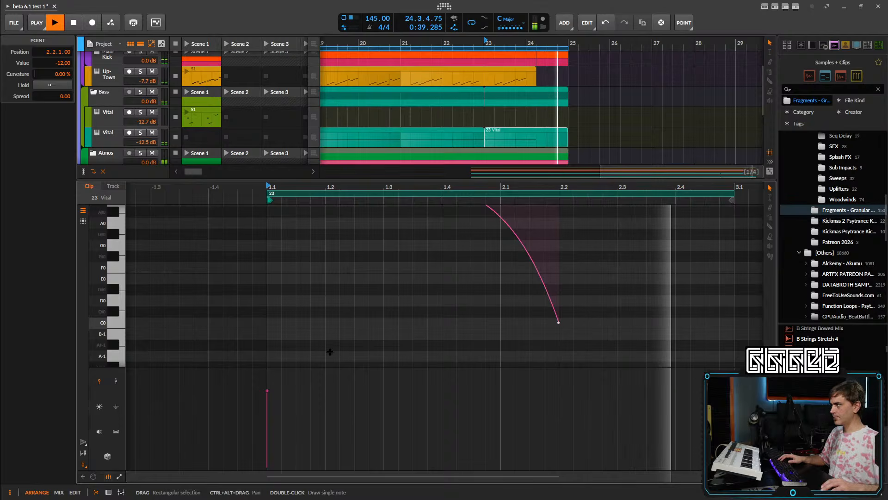
left_click(109, 493)
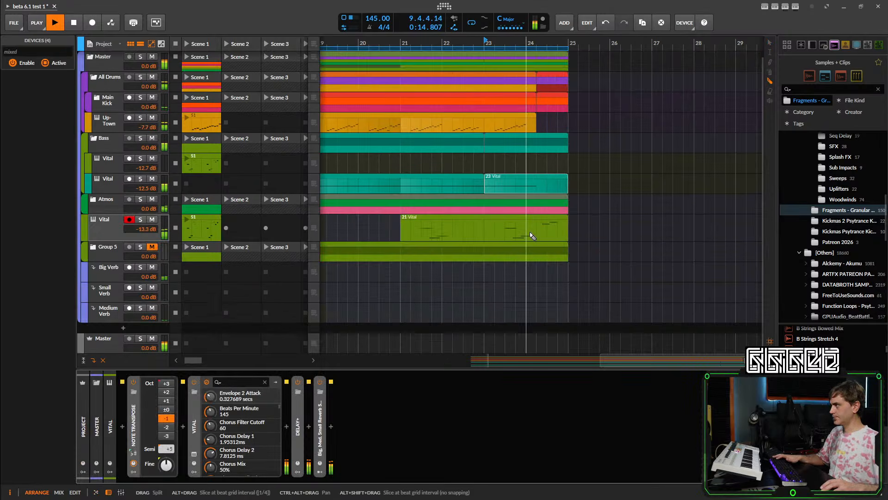
- Split the armed Vital track's last clip at beat 2 of bar 24, delete the tail and play back the ending
left_click(537, 235)
key("1")
left_click(549, 223)
key("Delete")
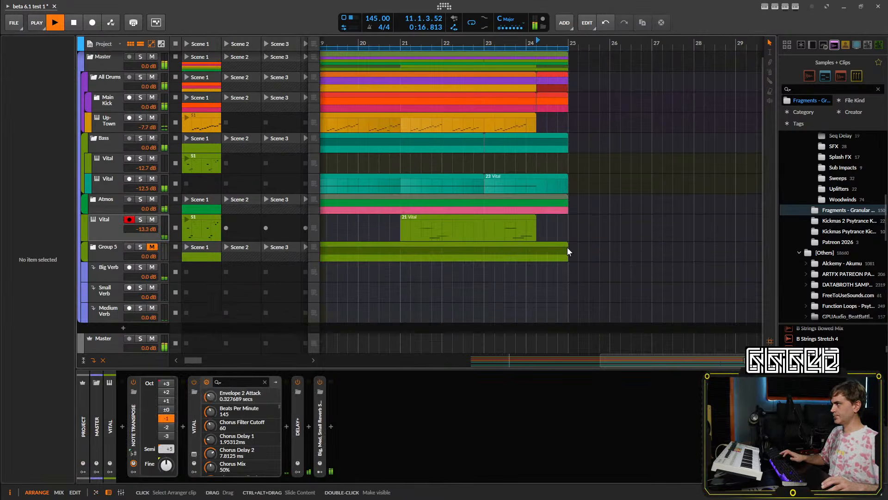
key("space")
key("space")
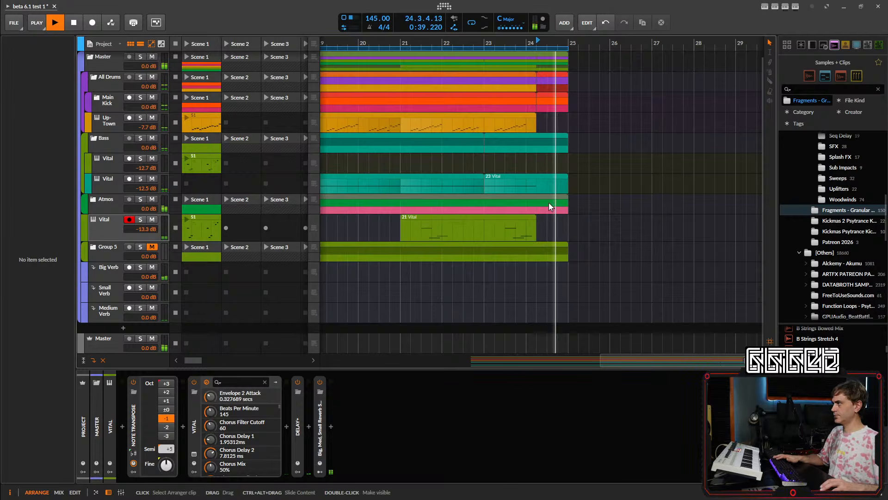
- Expand the Atmos group, split its DGSBV1 Atmos audio clip at beat 2 of bar 24 and delete the tail
left_click(94, 199)
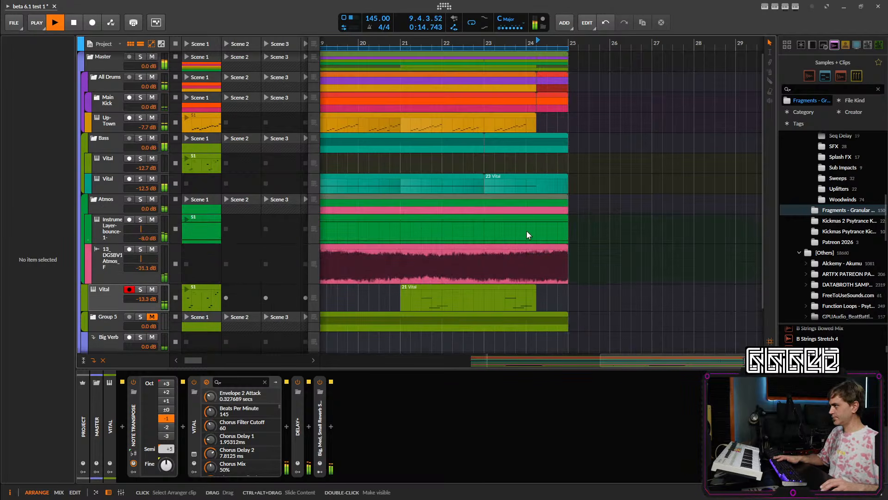
key("5")
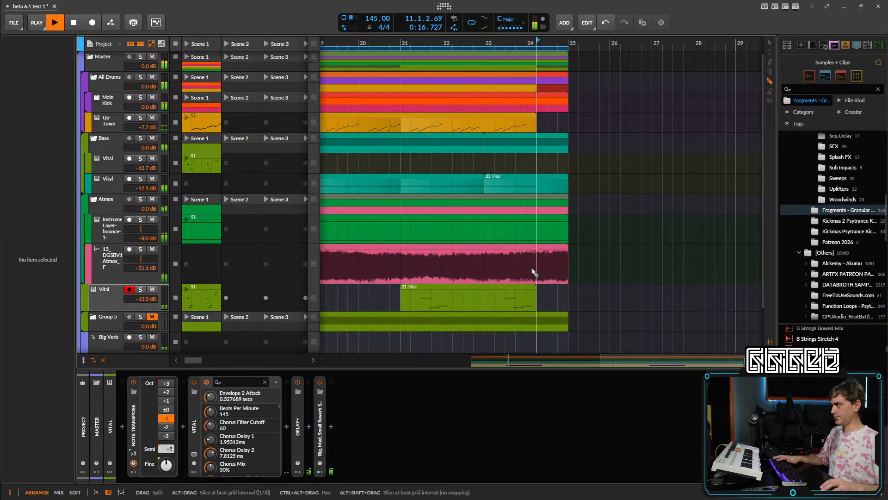
left_click(536, 267)
key("1")
left_click(554, 267)
key("Delete")
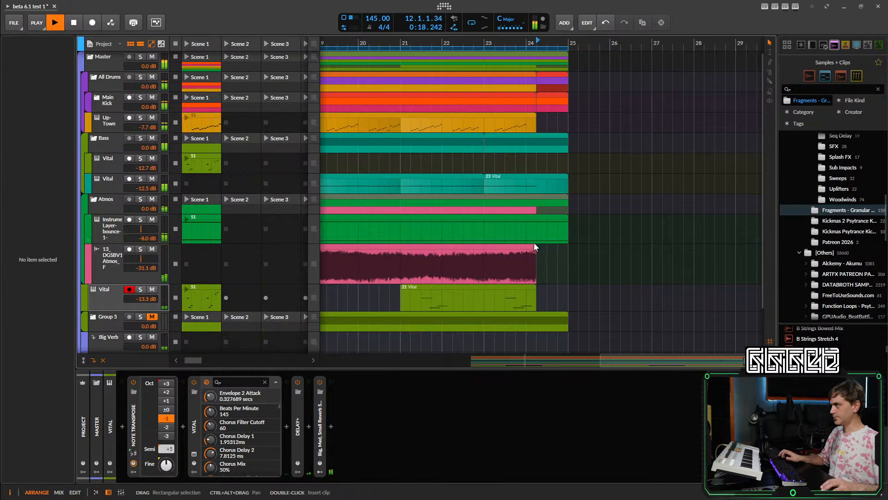
- Open the 16-bar Instrument Layer clip in the Atmos group for note editing
scroll(523, 230, "down", 3)
left_click(492, 233)
scroll(511, 238, "down", 3)
left_click_drag(514, 240, 568, 231)
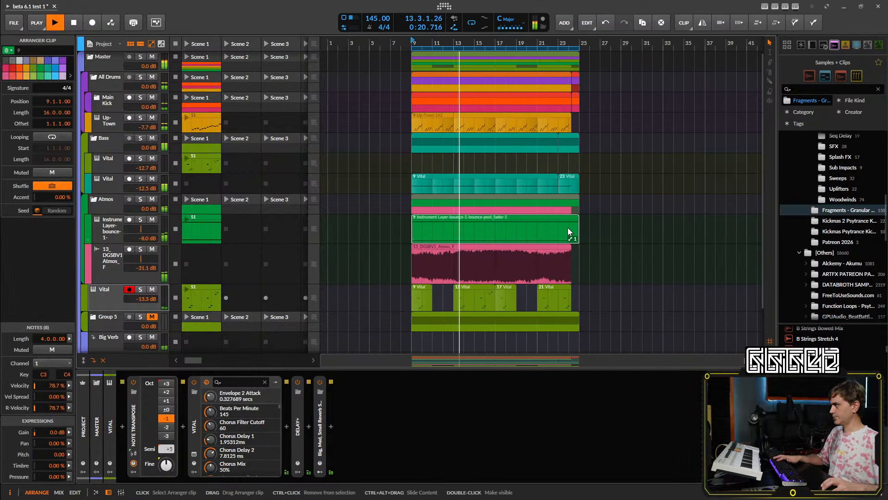
double_click(568, 230)
- Delete the C3 and C4 notes after the first four bars of the Instrument Layer clip and close the note editor
left_click_drag(596, 287, 521, 248)
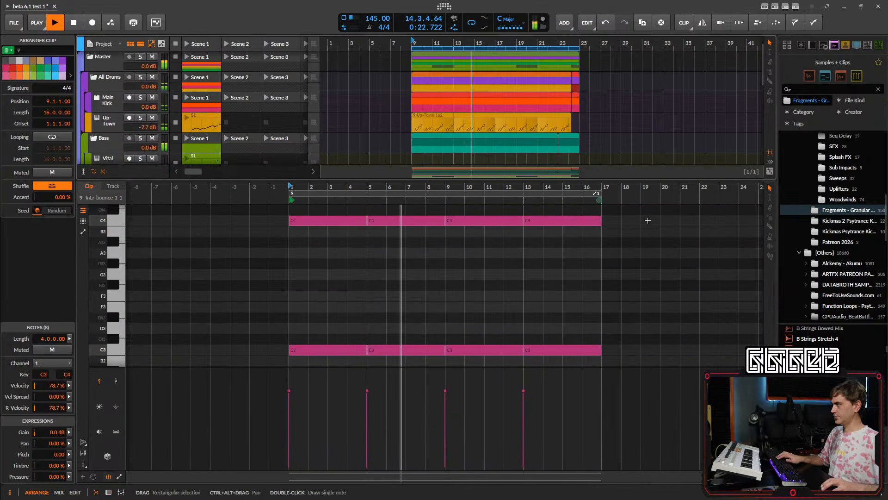
left_click_drag(650, 220, 589, 356)
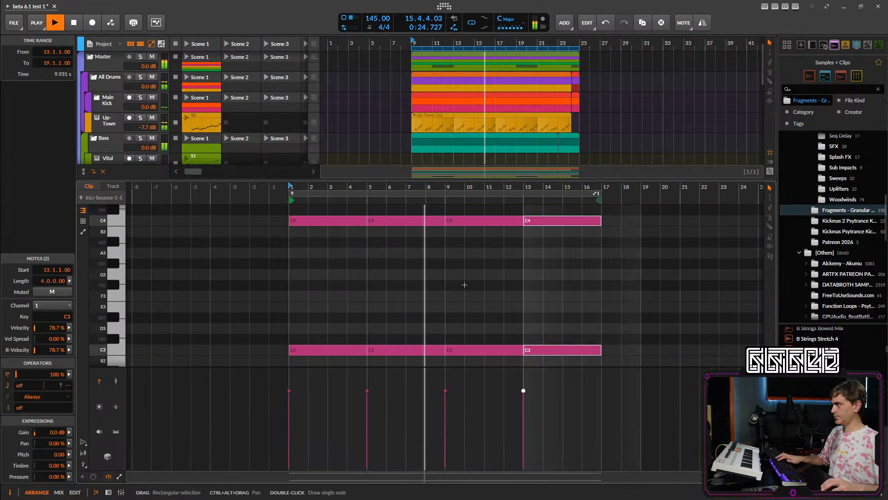
key("space")
left_click_drag(600, 194, 512, 206)
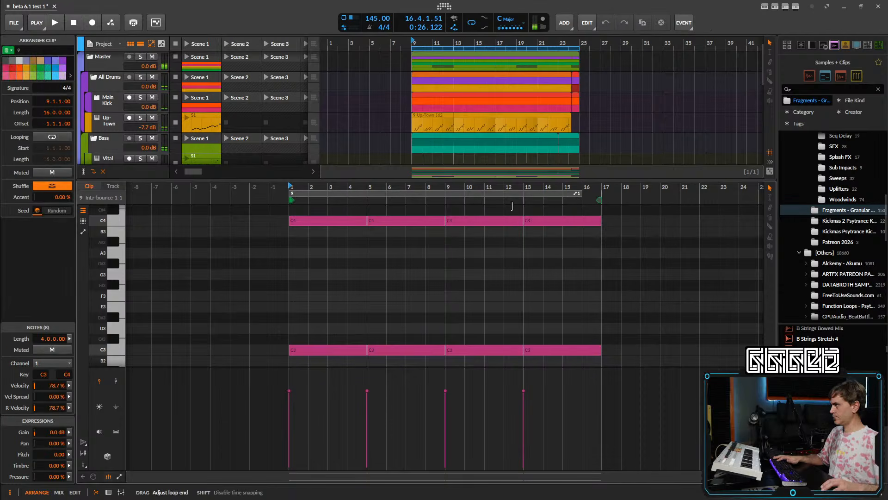
key("space")
left_click_drag(650, 206, 370, 365)
key("Delete")
left_click(108, 492)
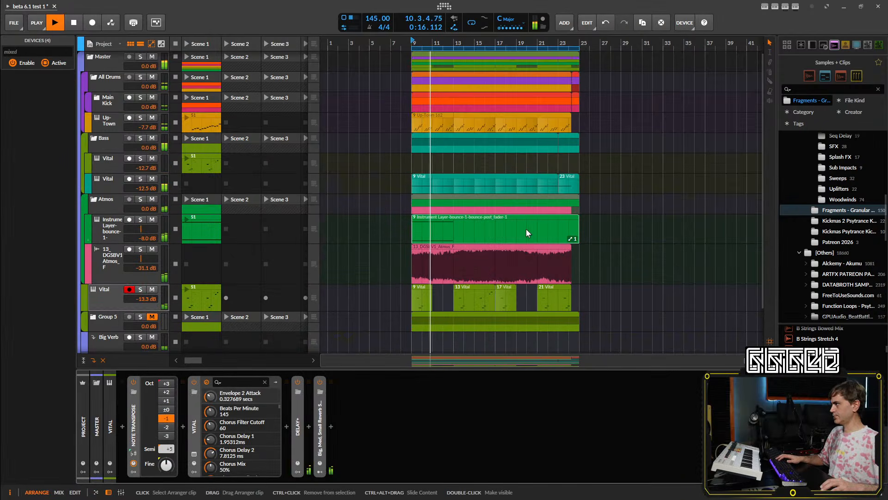
- Loop the Instrument Layer clip's first four bars across its length and split the clip at bar 21
key("space")
mouse_move(573, 227)
left_mouse_down()
mouse_move(449, 236)
mouse_move(578, 238)
left_mouse_up()
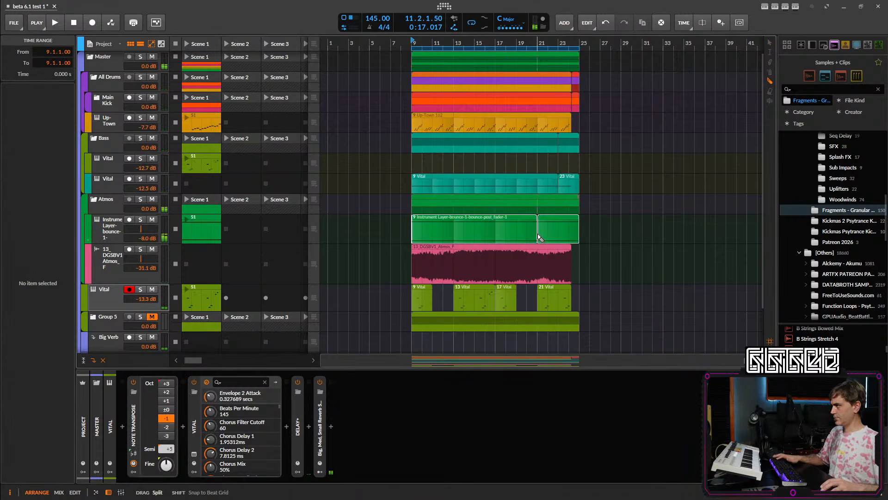
double_click(565, 223)
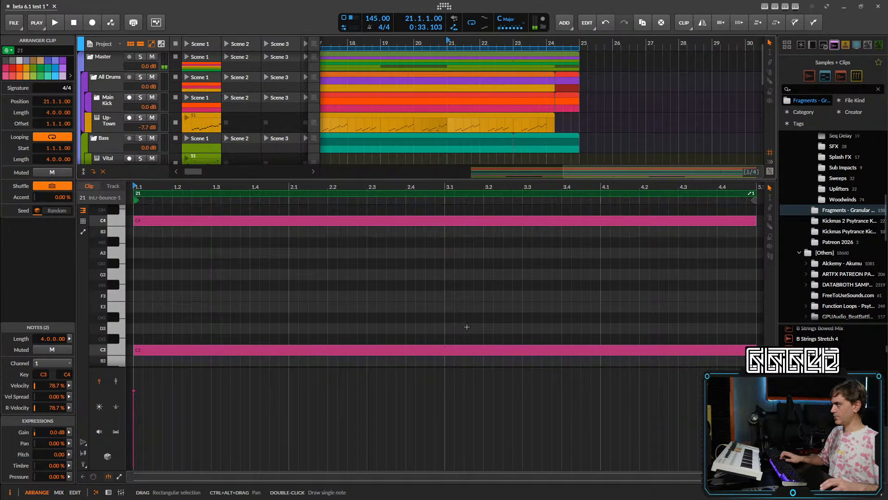
key("space")
left_click(108, 492)
- Shorten the Instrument Layer clip starting at bar 21 to a length of 3.1.0.00
scroll(552, 243, "up", 3)
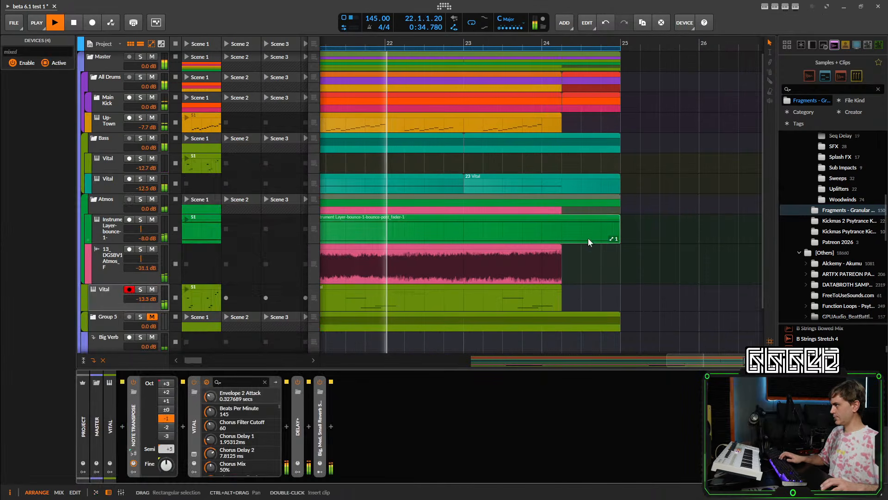
left_click_drag(620, 219, 561, 237)
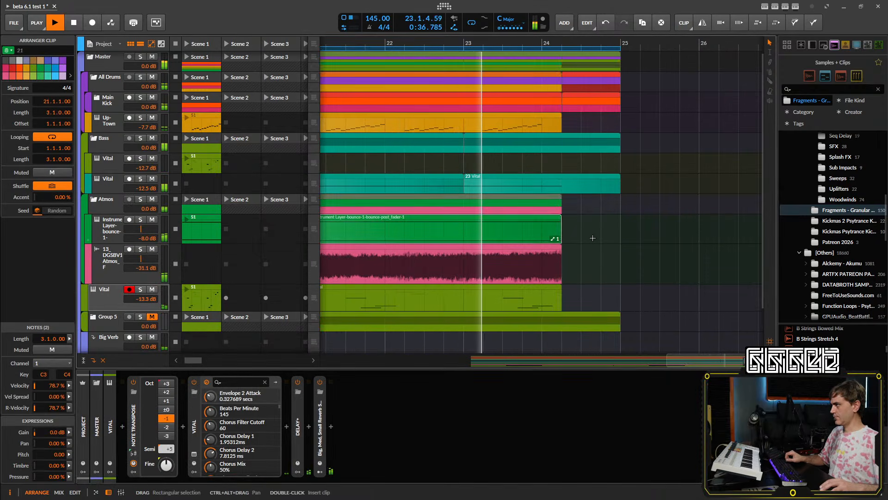
left_click(602, 237)
scroll(602, 237, "down", 3)
scroll(602, 237, "down", 3)
left_click(605, 239)
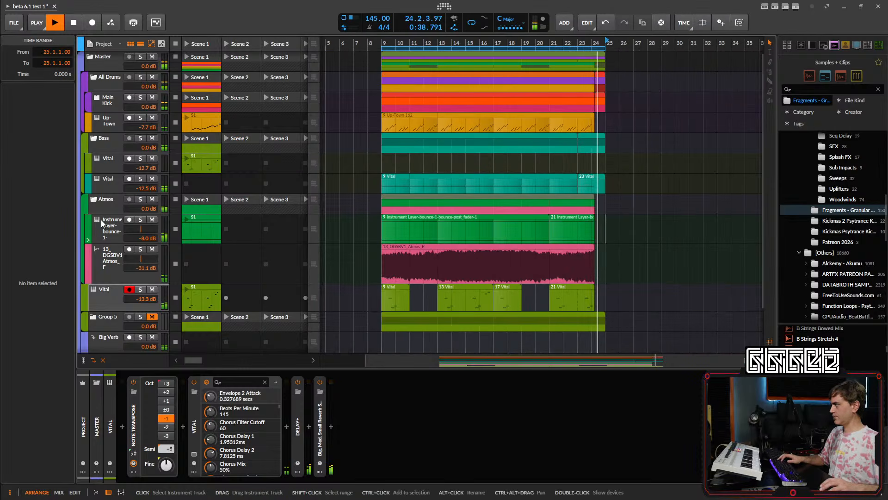
- Collapse the Atmos, Bass and All Drums groups and save the project
left_click(93, 202)
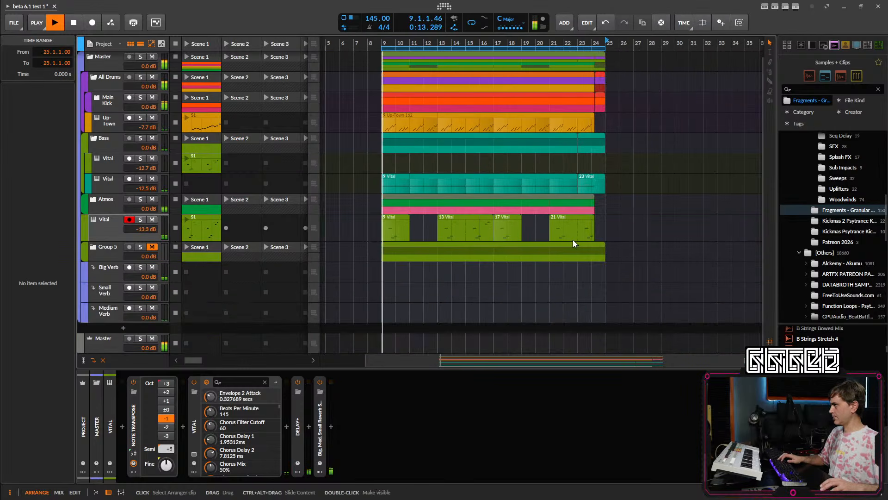
left_click(100, 140)
left_click(99, 138)
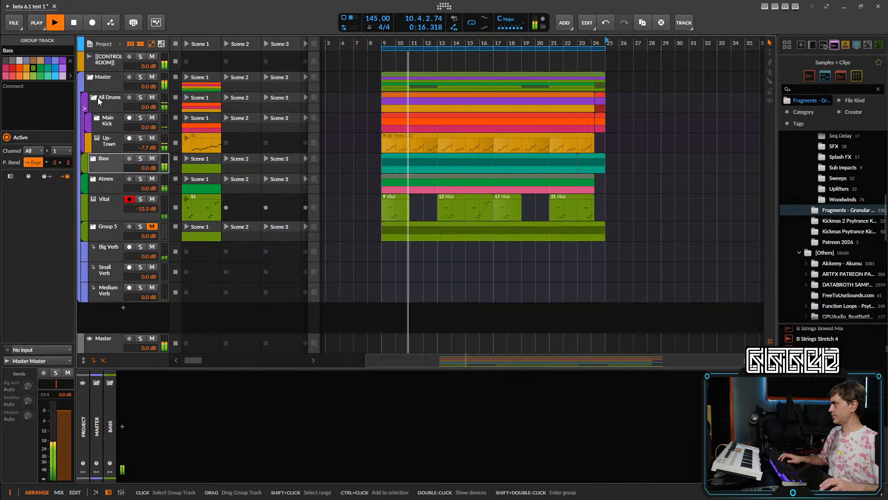
left_click(97, 102)
left_click(97, 103)
left_click(635, 100)
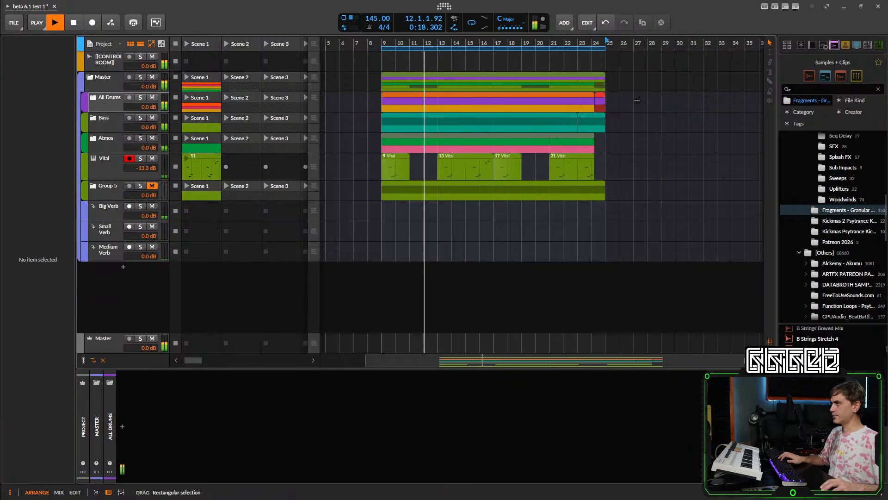
key("ctrl+s")
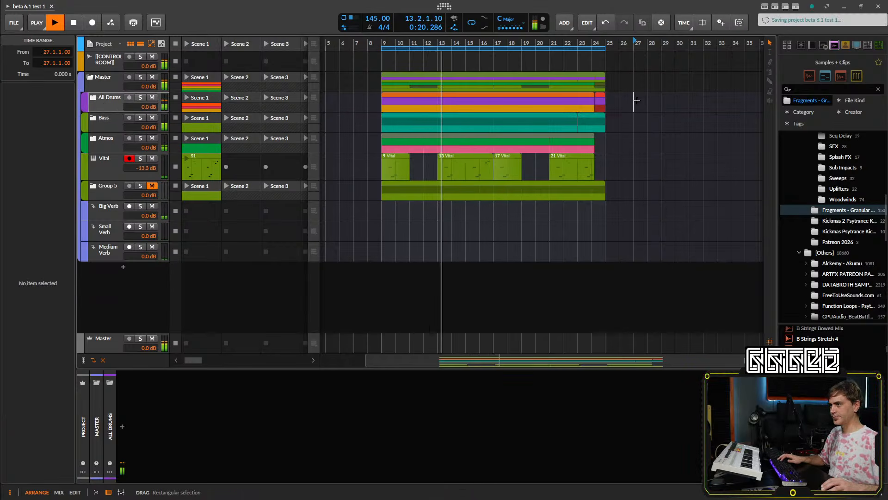
- Copy the 16-bar section's clips, except those in Group 5, to bar 25 and move the loop region to start at bar 25
left_click(634, 102)
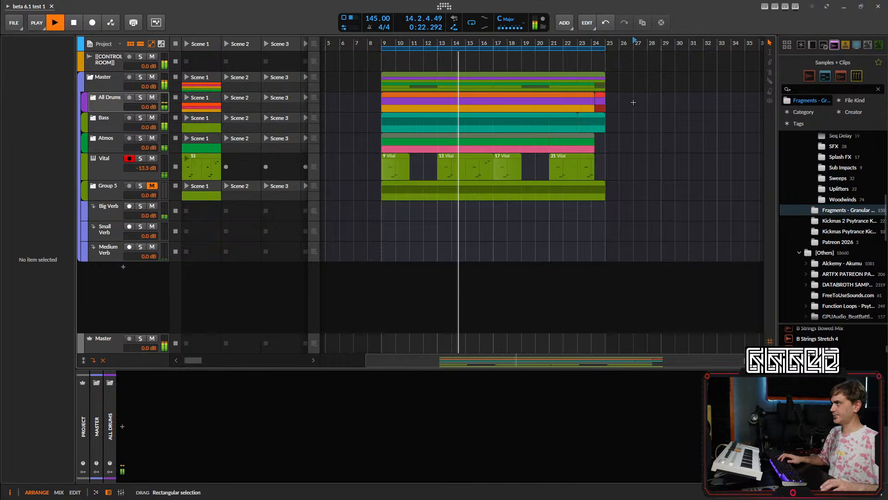
key("ctrl+a")
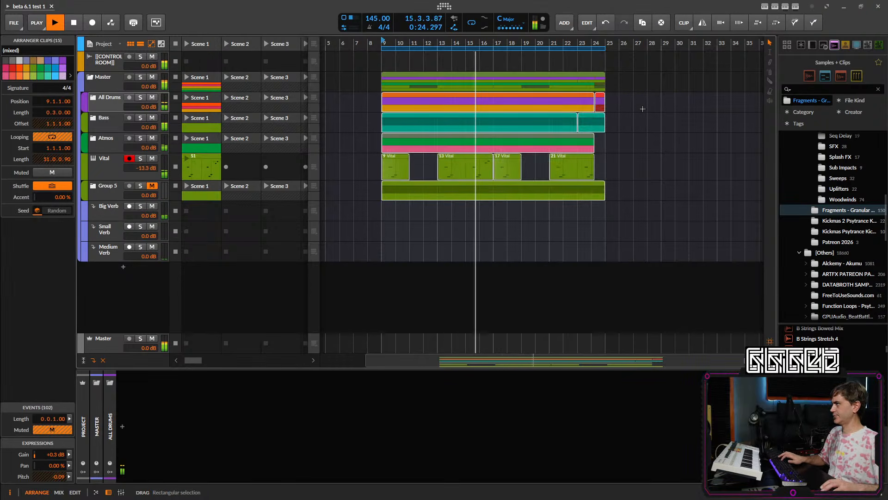
left_click_drag(642, 108, 387, 173)
left_click_drag(403, 104, 620, 98)
left_click_drag(548, 43, 537, 60)
scroll(377, 109, "up", 4)
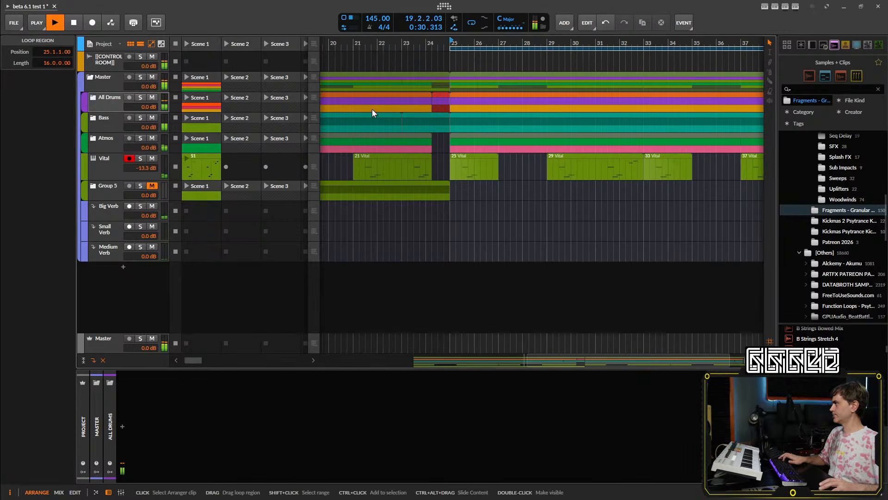
scroll(541, 135, "down", 4)
- Delete the copied Vital clips from bar 25 onward
left_click_drag(700, 156, 492, 176)
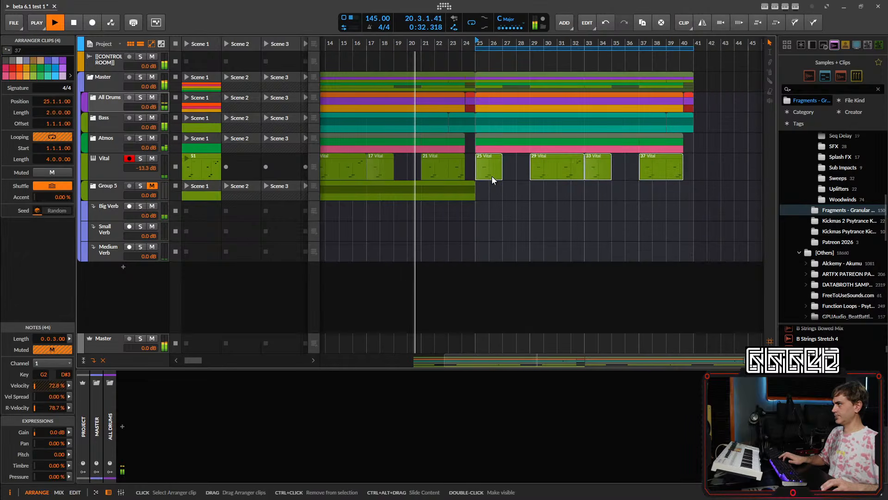
key("Delete")
scroll(523, 185, "up", 2)
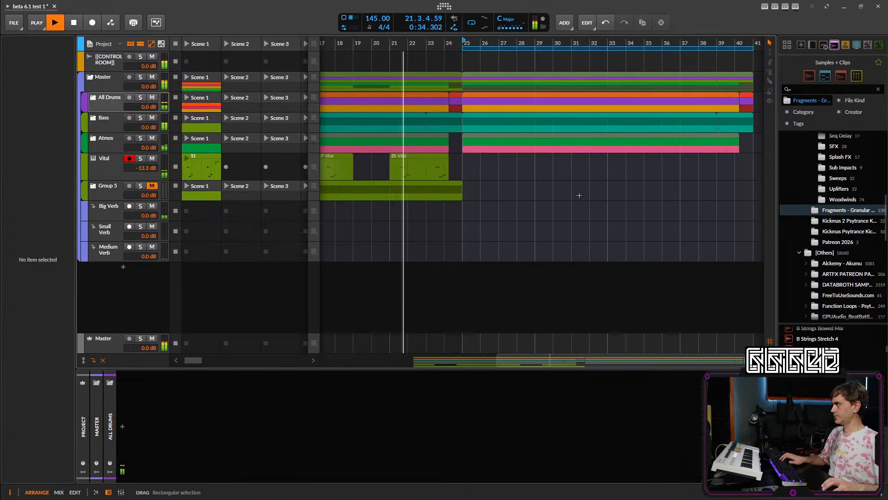
left_click_drag(579, 195, 529, 198)
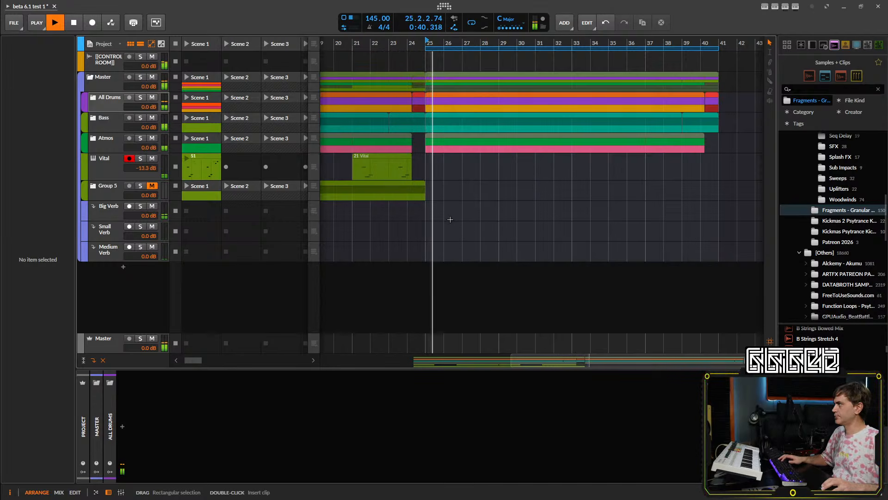
scroll(423, 211, "down", 2)
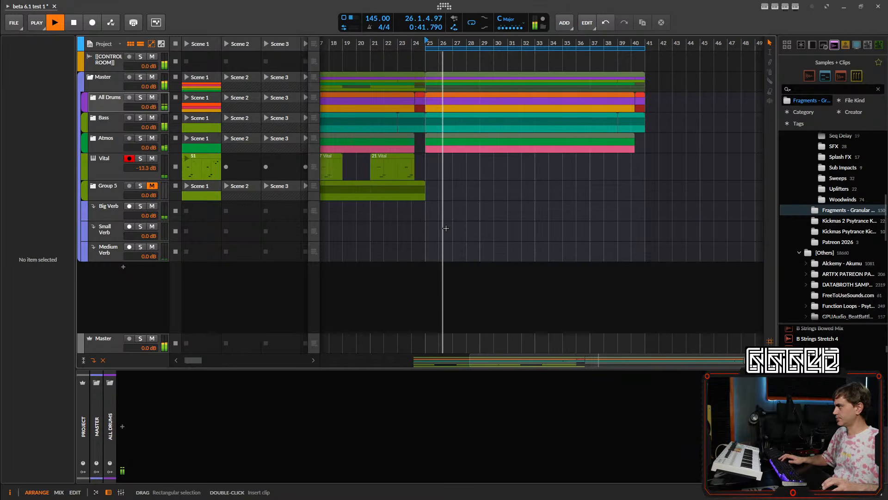
- Expand the Atmos group and add a Sampler instrument track directly below the Vital track, inside the Master group
left_click(93, 138)
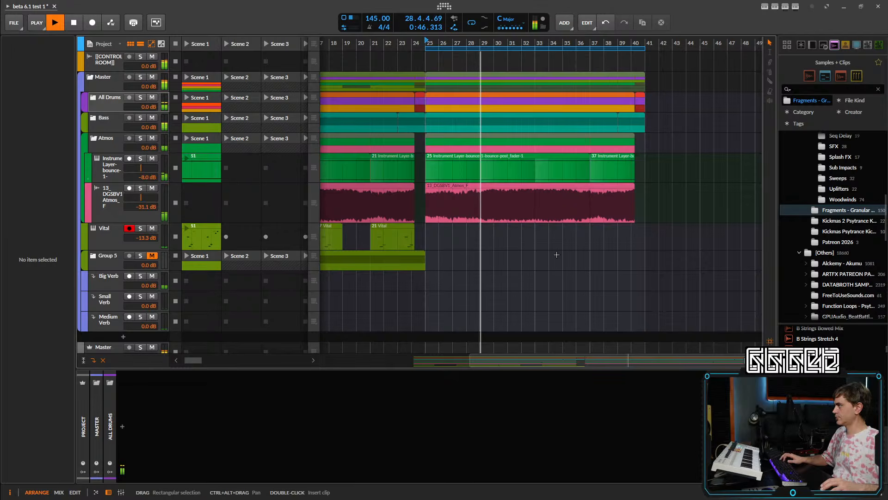
left_click(123, 336)
type("sa")
left_click(273, 120)
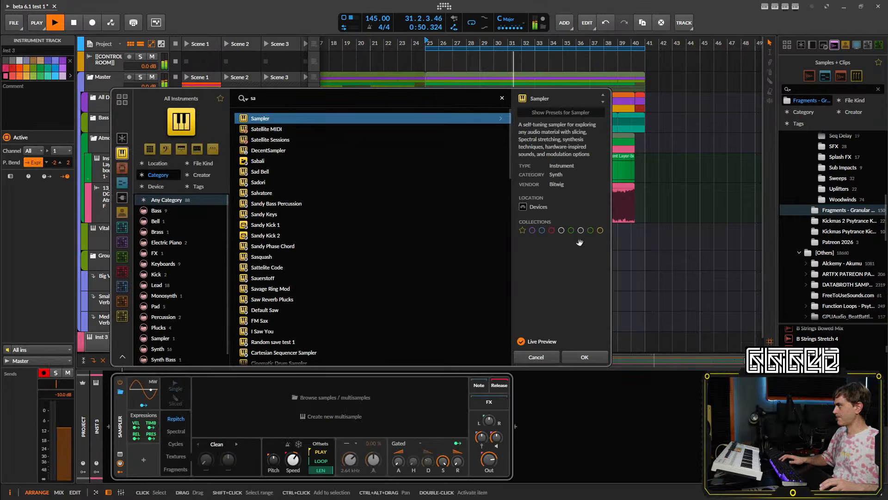
left_click(579, 361)
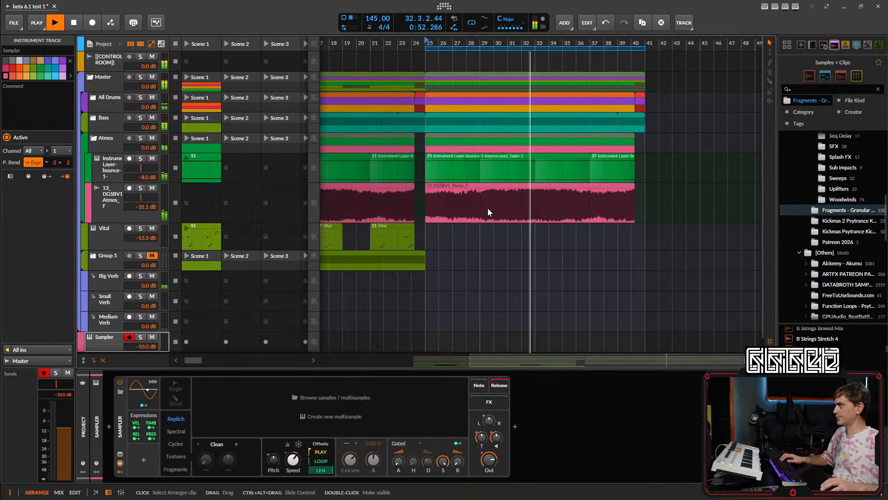
scroll(489, 213, "down", 1)
left_click_drag(101, 315, 103, 209)
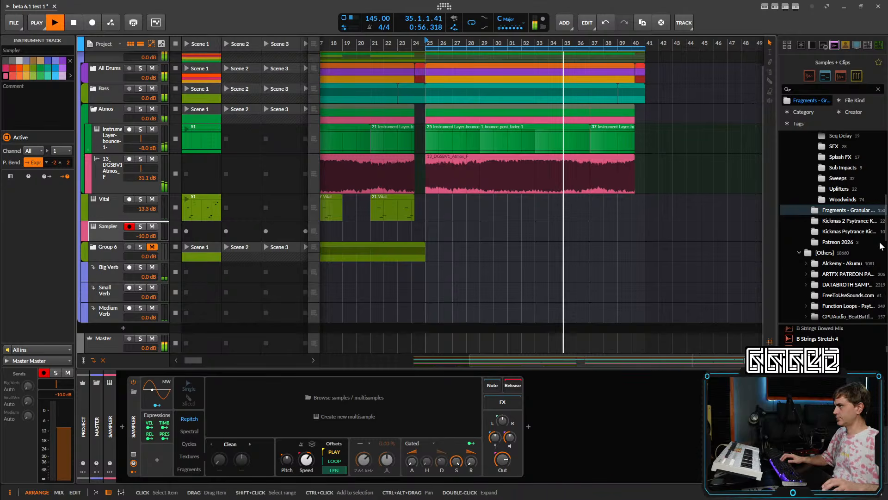
- Find 24_DGSBV1_Duduk_F in the Dash Glitch Stash Woodwinds folder and load it into the Sampler
scroll(846, 240, "up", 1)
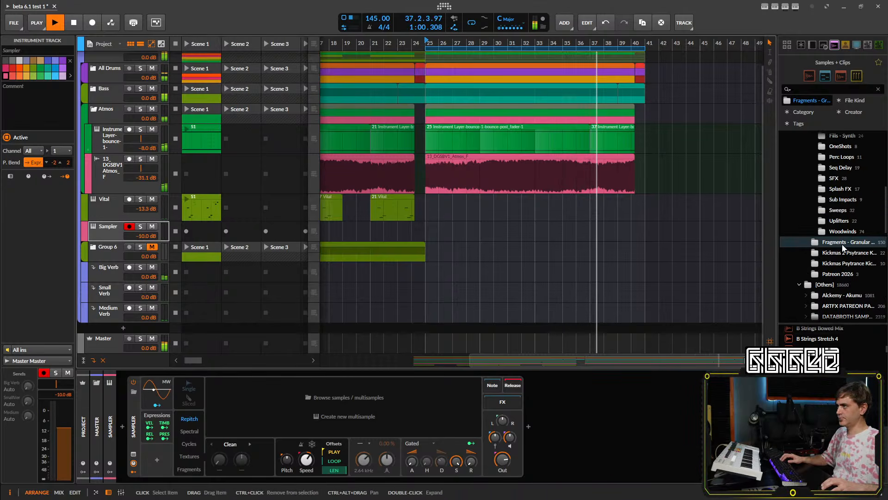
scroll(842, 244, "up", 2)
left_click(843, 292)
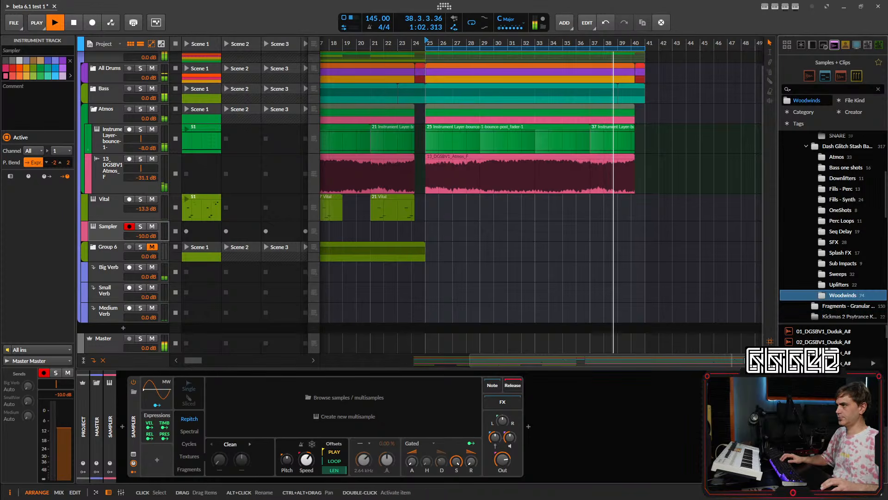
scroll(856, 362, "down", 2)
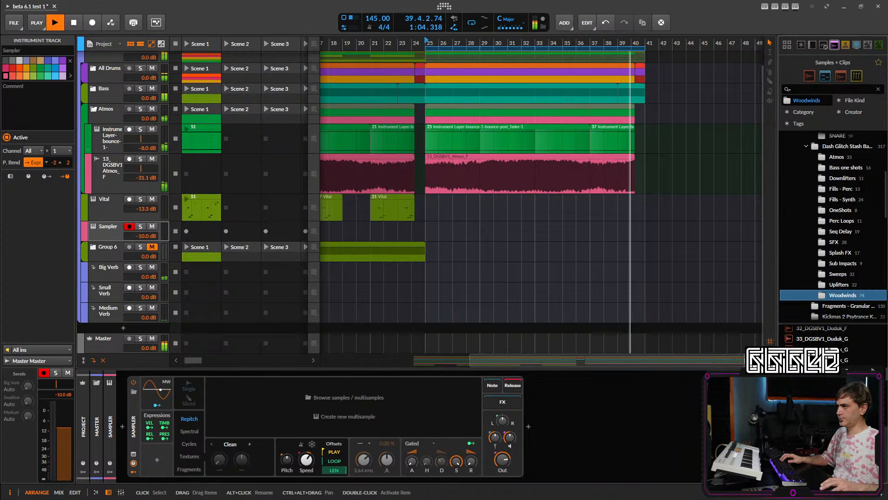
left_click(860, 362)
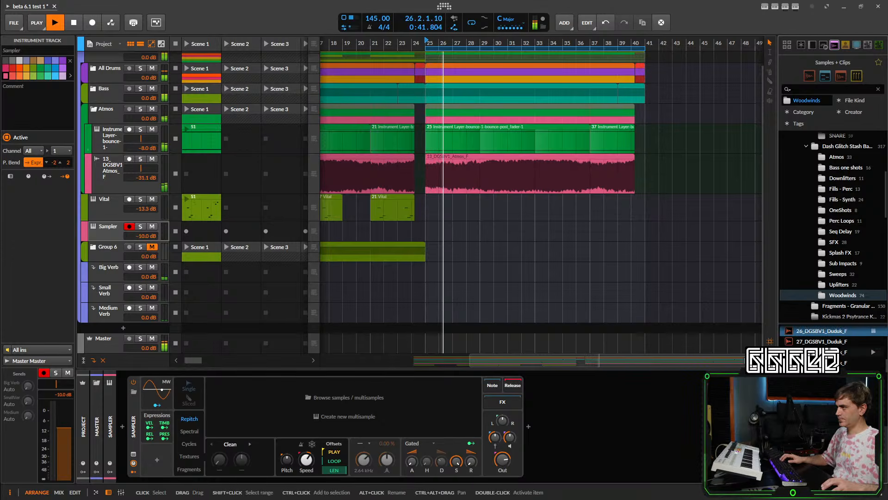
scroll(856, 351, "up", 2)
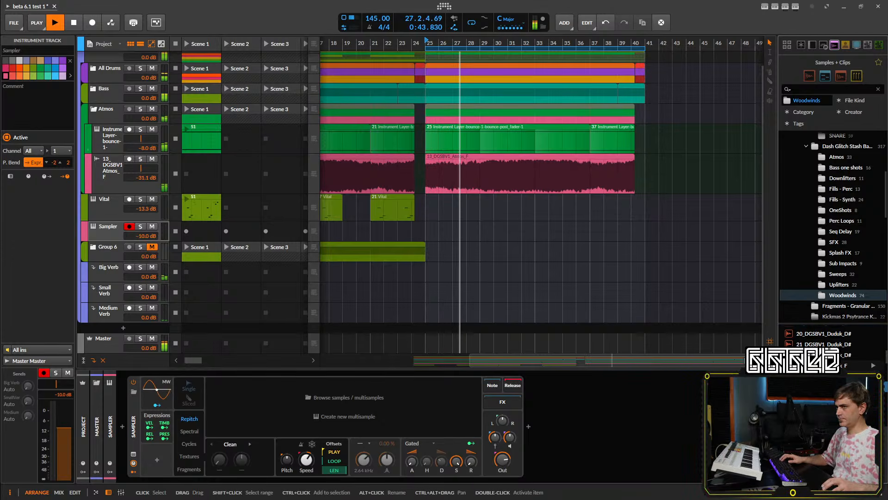
left_click(873, 365)
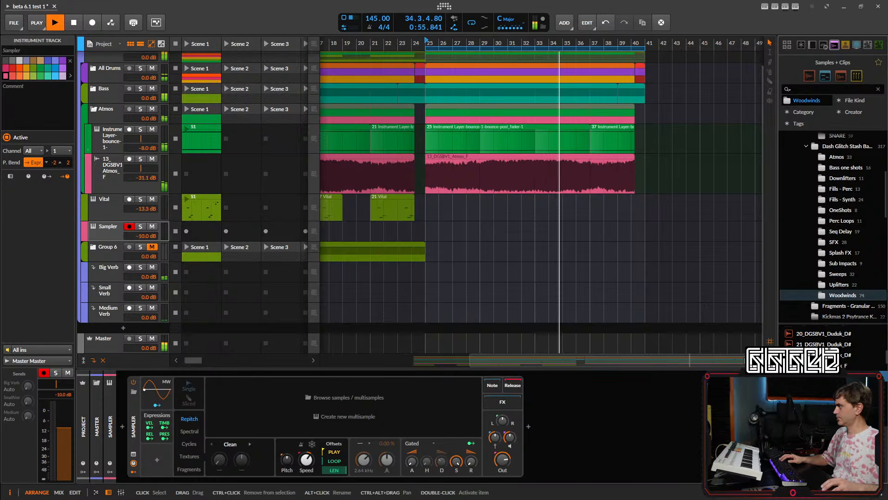
left_click_drag(817, 376, 420, 402)
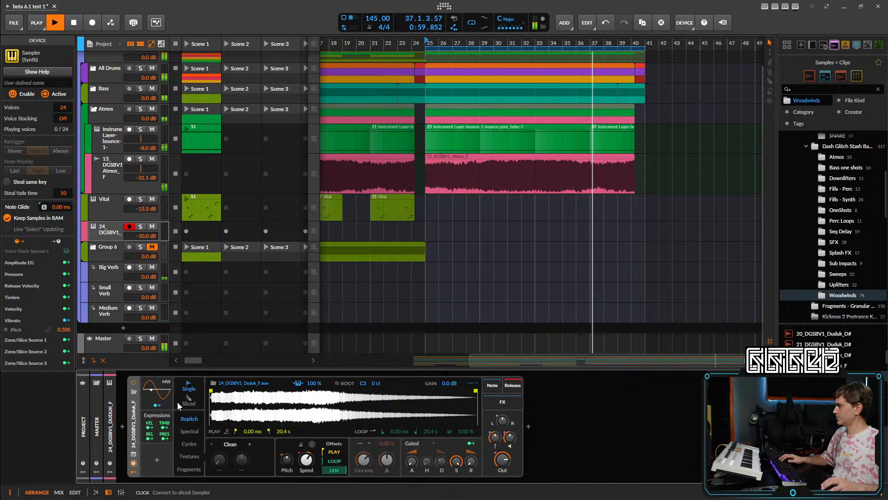
- Switch the Sampler to Spectral mode with the play start at 1.11 s and the root key at F3
left_click(188, 432)
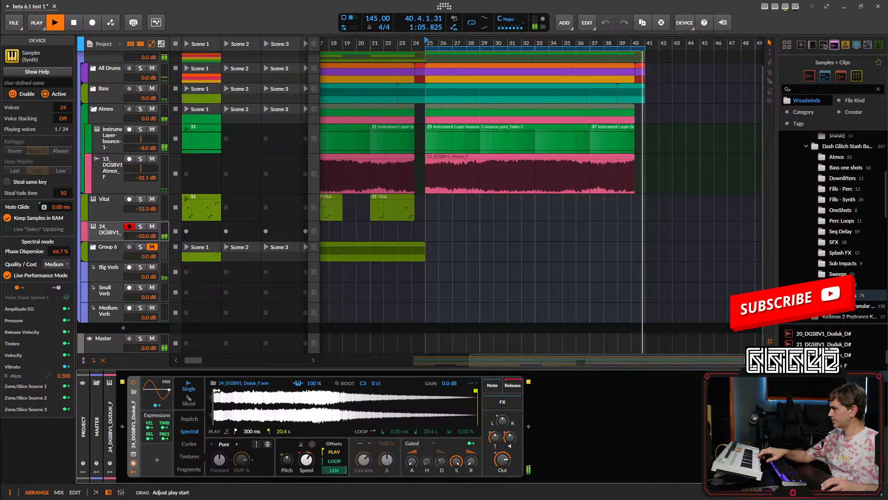
left_click_drag(211, 391, 226, 391)
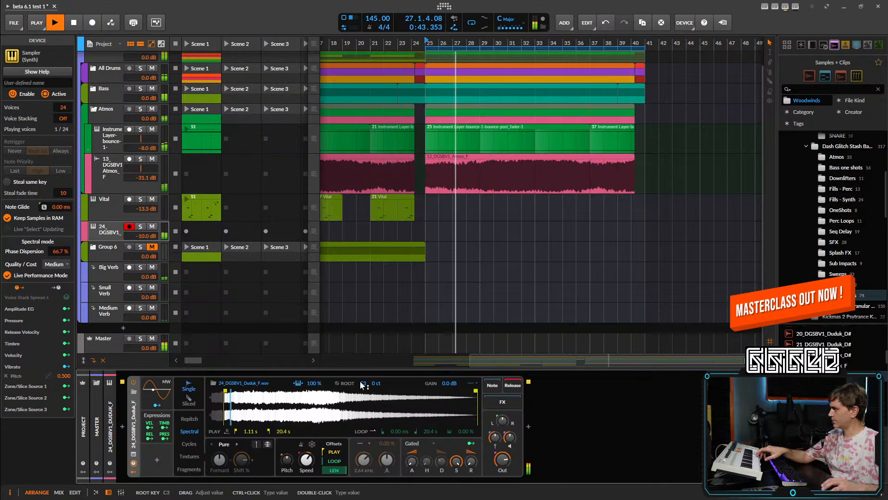
left_click_drag(363, 383, 363, 368)
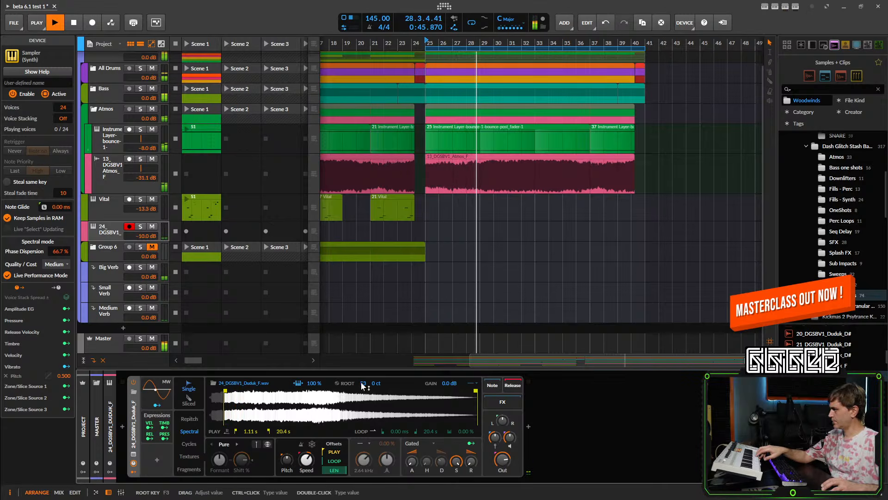
- Enable the Sampler's dynamic root key analysis and, with playback stopped, open its expanded device view
left_click(337, 384)
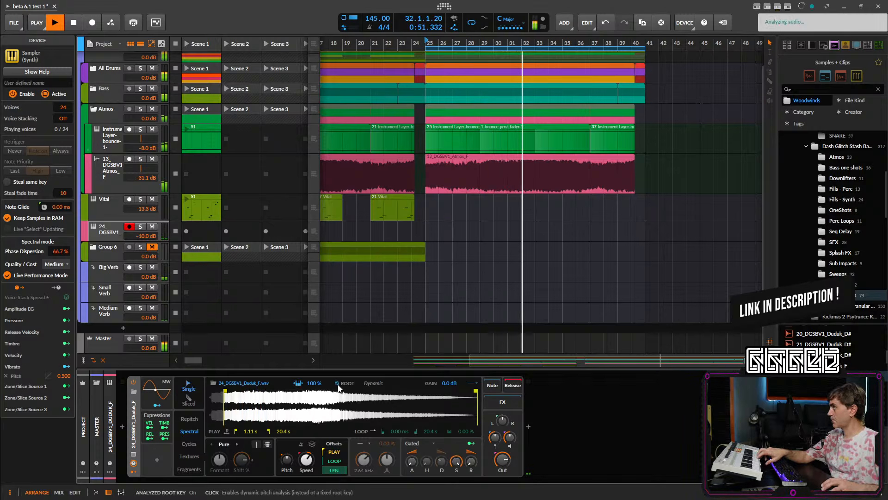
key("space")
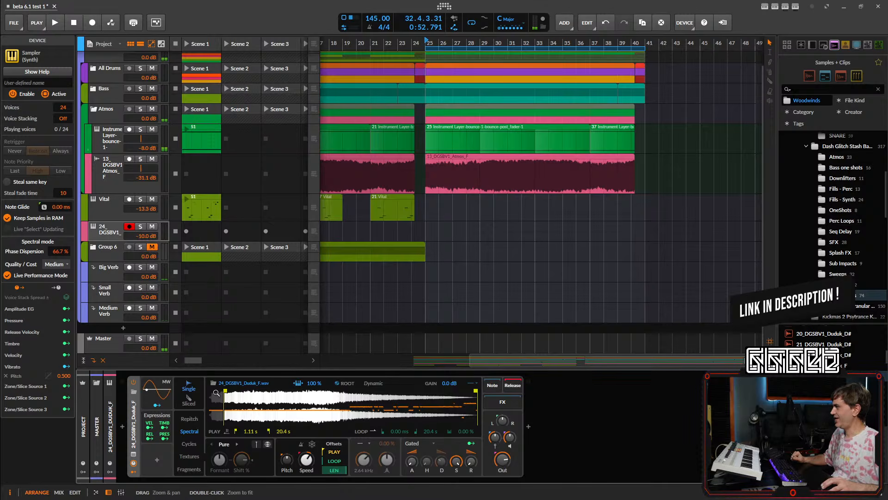
left_click_drag(455, 371, 456, 352)
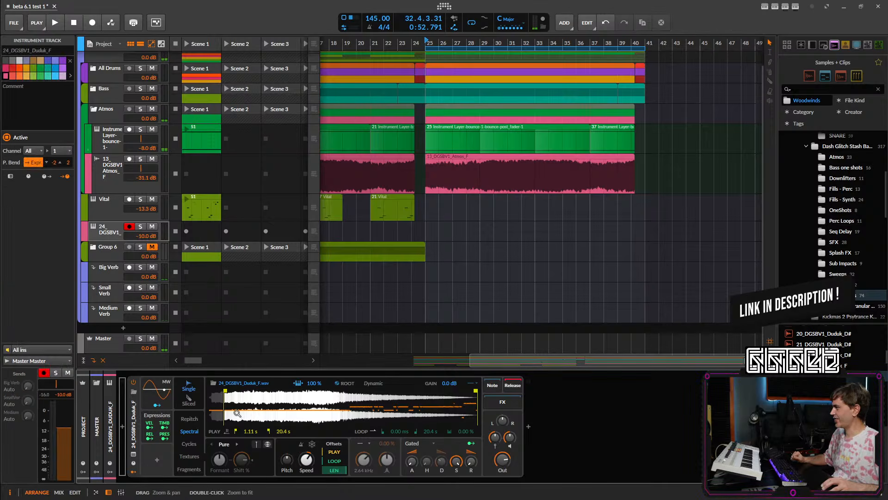
left_click(129, 445)
left_click(134, 455)
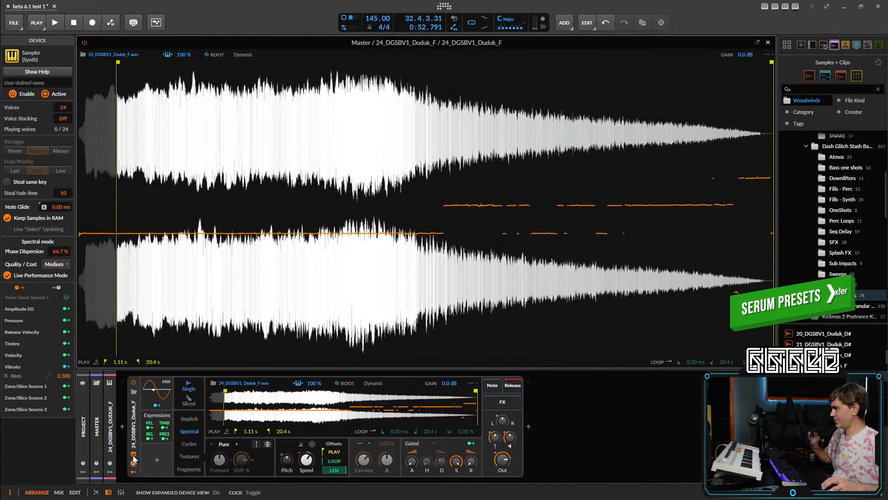
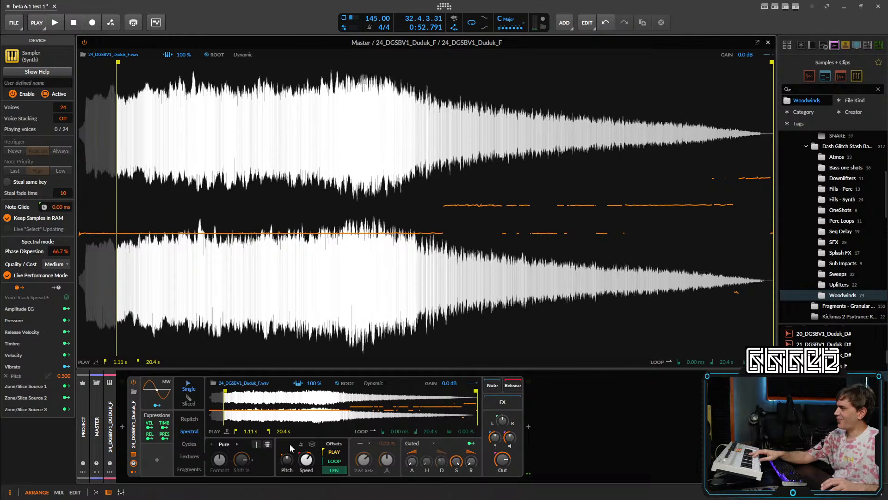
- Freeze the Sampler's playhead and set its play position to 5.50 %
left_click_drag(306, 460, 306, 446)
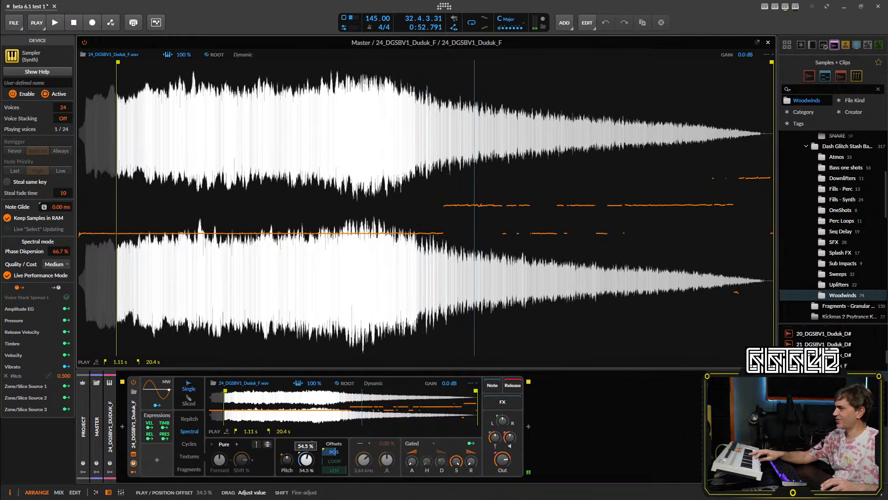
left_click_drag(306, 460, 301, 464)
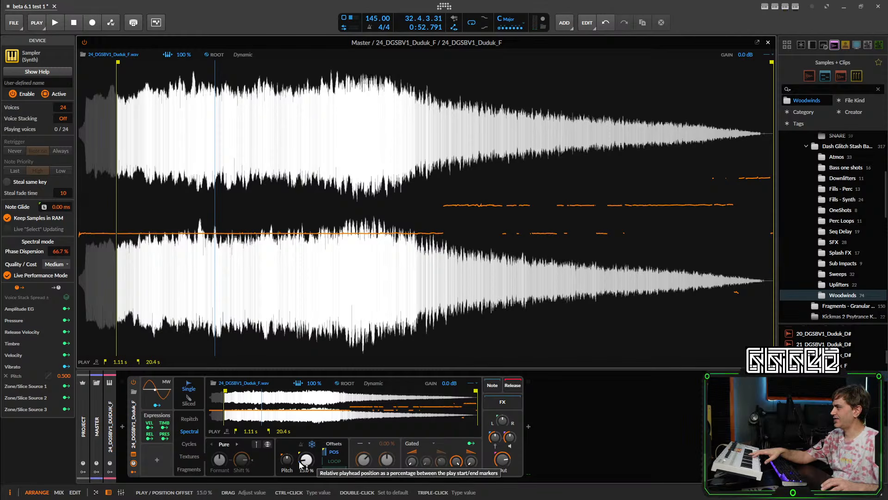
left_click_drag(301, 464, 300, 466)
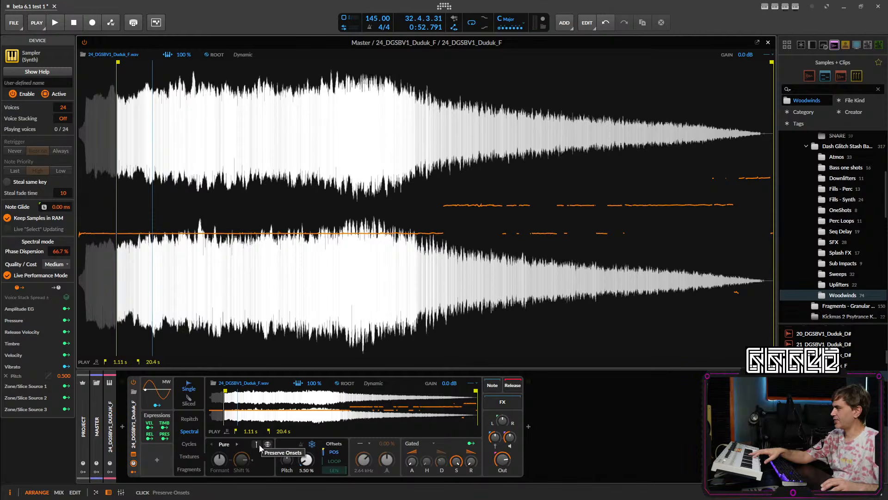
- Set the Sampler's spectral algorithm to Reharm quantized to Global Key, and set the project key to F Minor
left_click(224, 444)
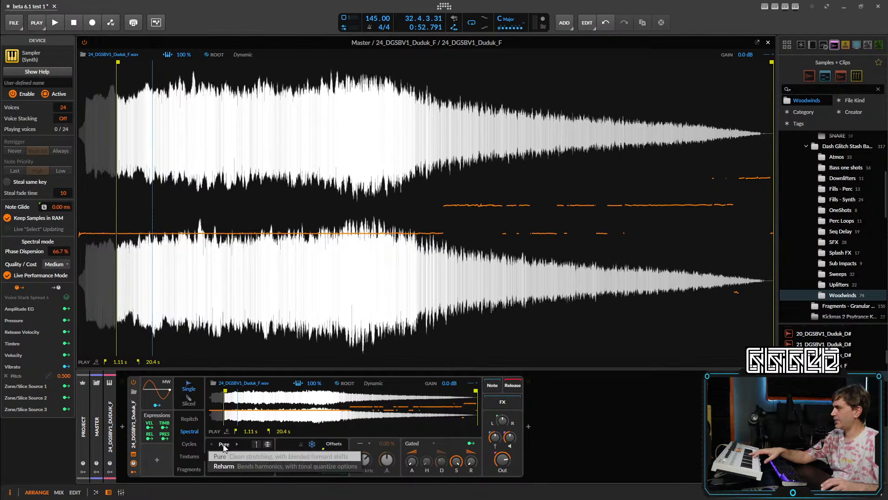
left_click(234, 466)
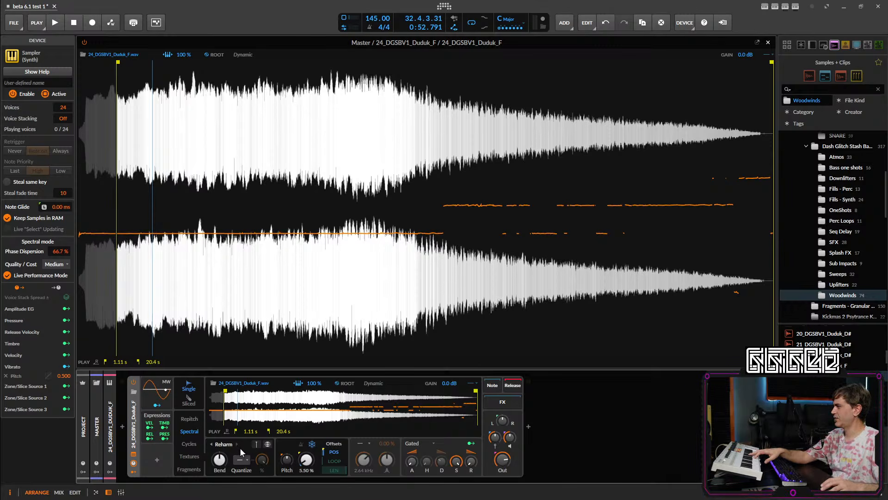
left_click(240, 460)
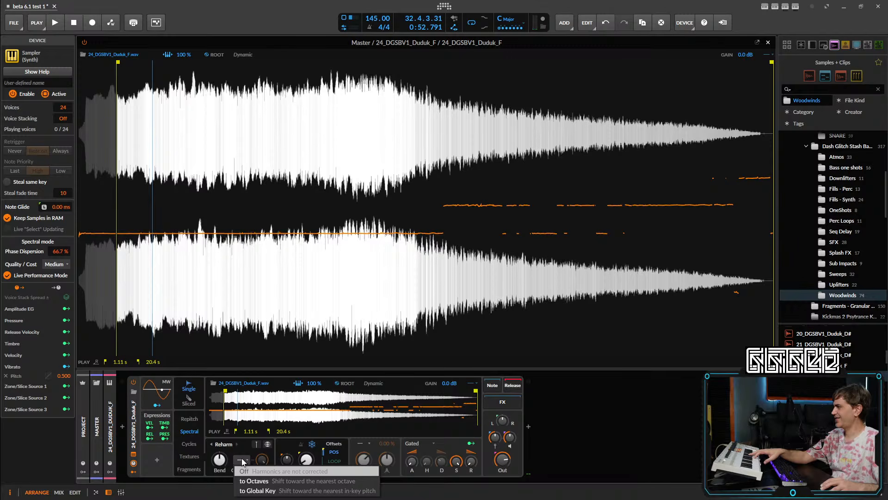
left_click(257, 491)
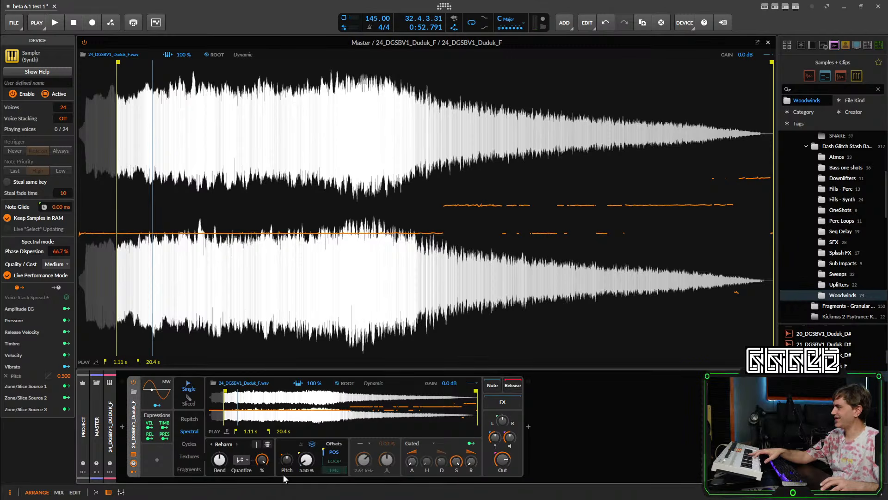
left_click(510, 22)
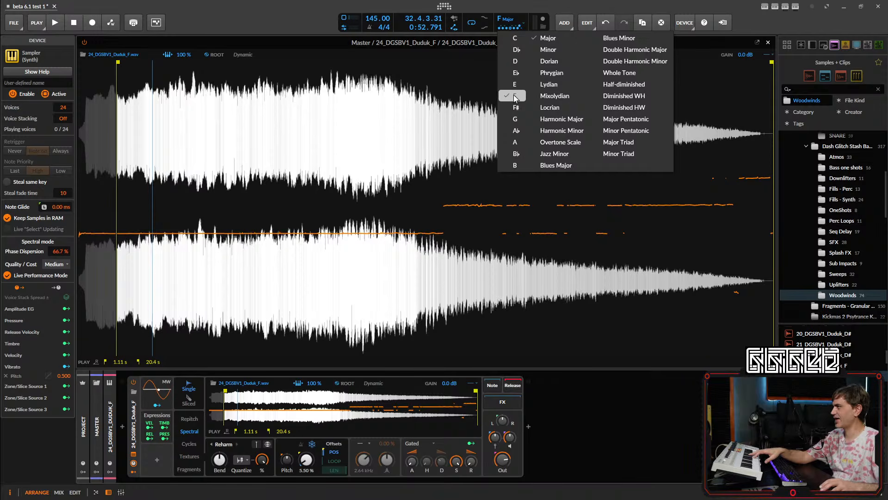
left_click(548, 49)
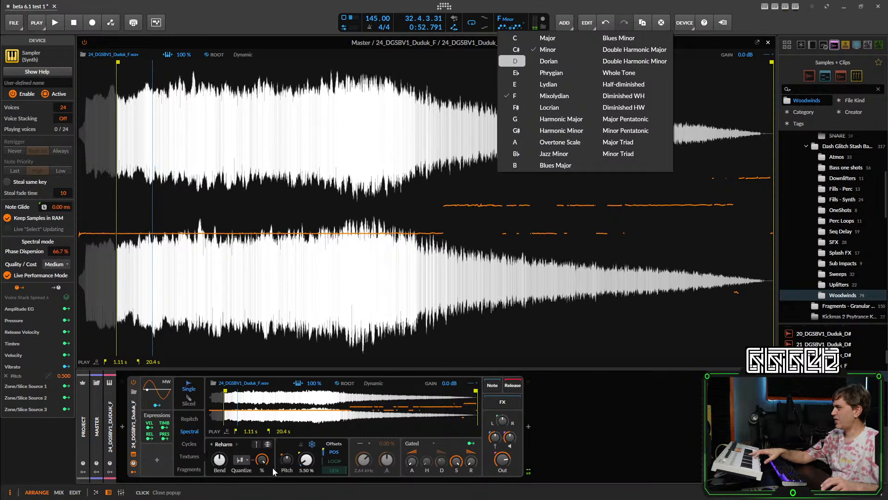
- Sweep the frozen play position through the duduk sample while auditioning notes and set it to 27.0 %
left_click(306, 465)
mouse_move(306, 465)
left_mouse_down()
mouse_move(306, 456)
mouse_move(309, 465)
left_mouse_up()
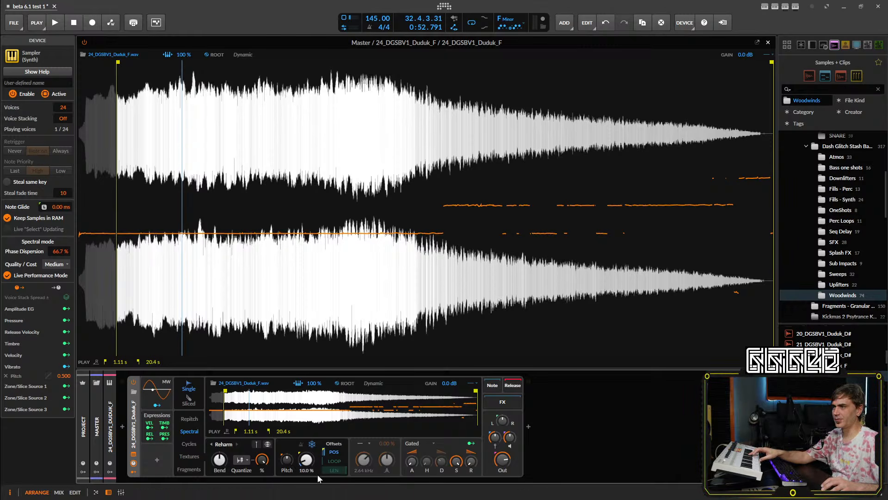
left_click_drag(301, 465, 302, 438)
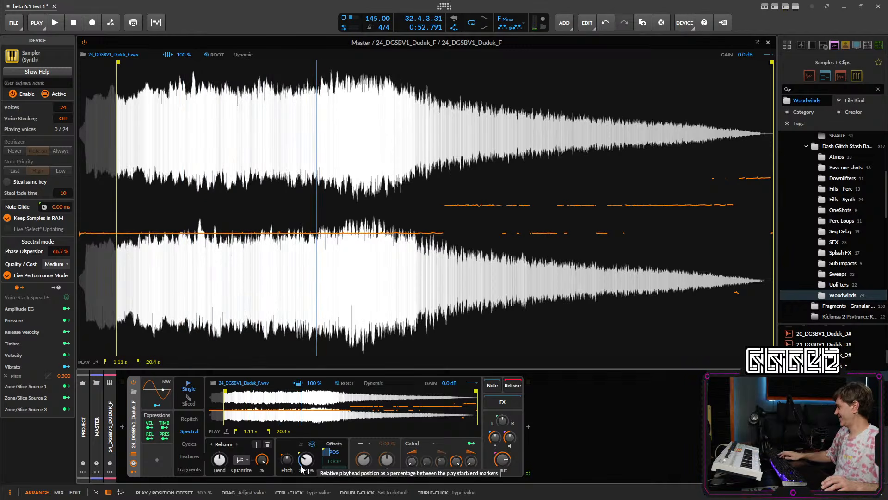
mouse_move(302, 468)
left_mouse_down()
mouse_move(302, 452)
mouse_move(302, 483)
mouse_move(302, 457)
mouse_move(301, 473)
left_mouse_up()
mouse_move(219, 460)
left_mouse_down()
mouse_move(219, 477)
mouse_move(219, 459)
left_mouse_up()
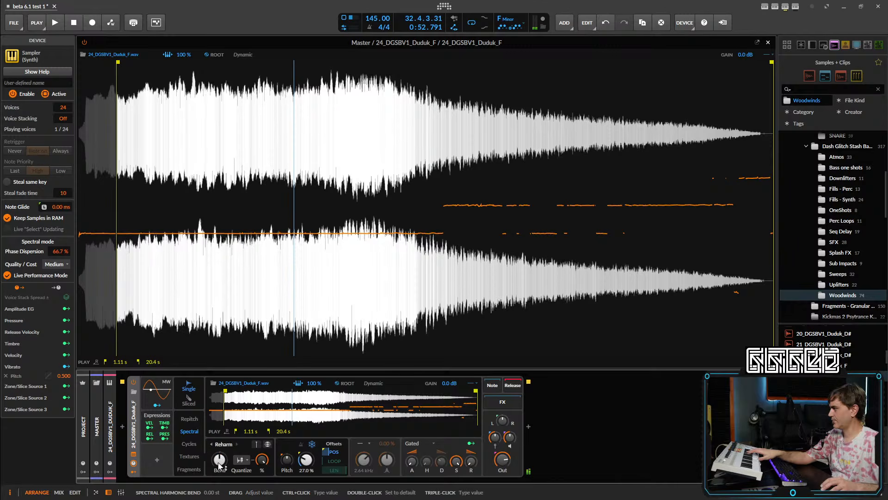
- Try Preserve Onsets on the Reharm algorithm, turn it off again, and set the frozen play position to 39.0 %
left_click(267, 444)
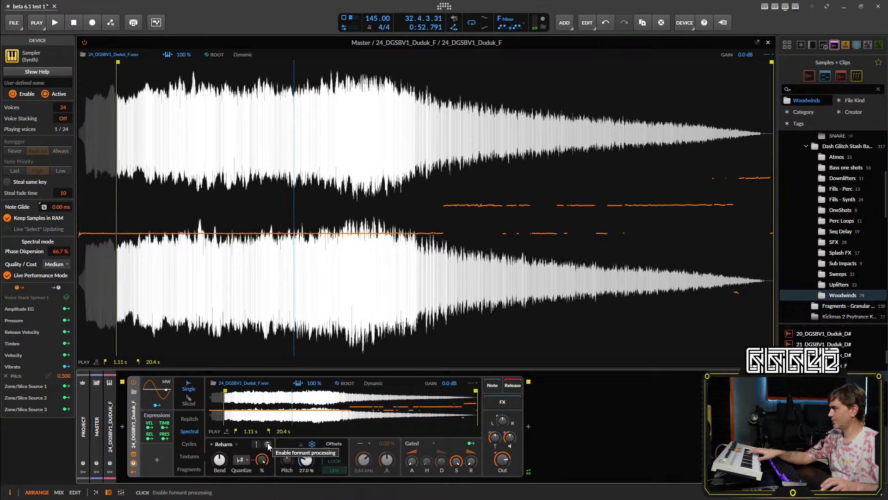
left_click(255, 446)
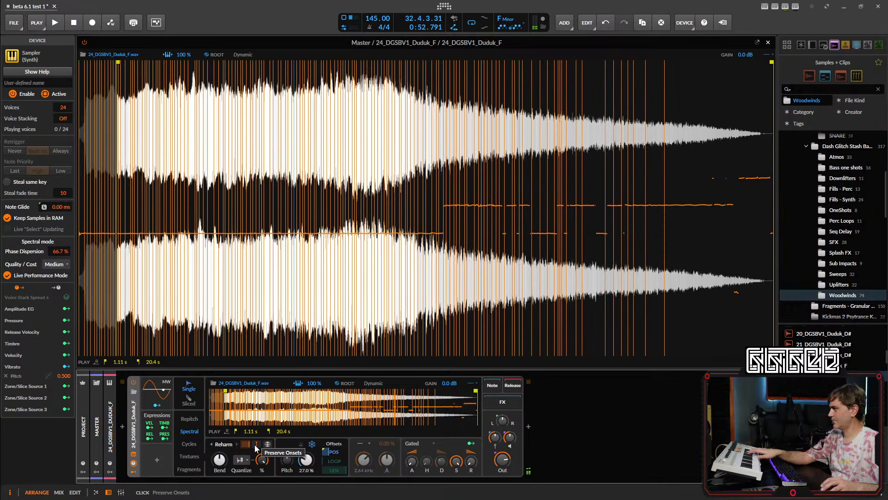
left_click(255, 446)
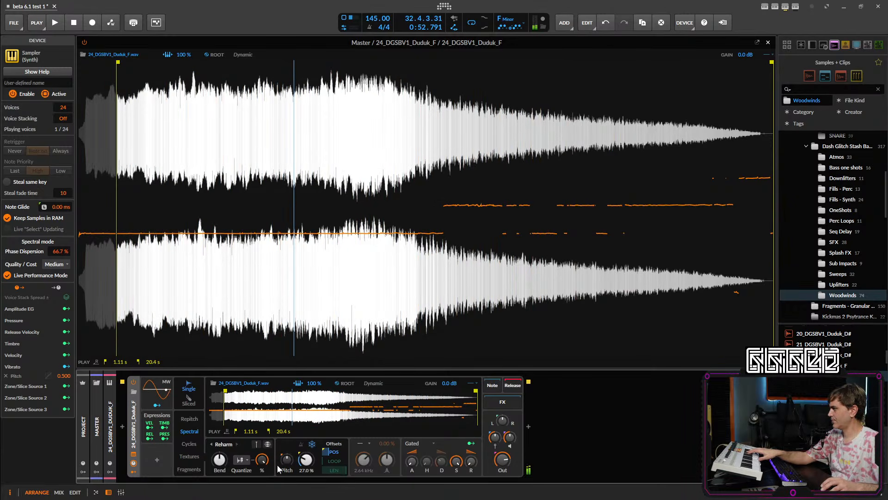
left_click_drag(307, 463, 307, 446)
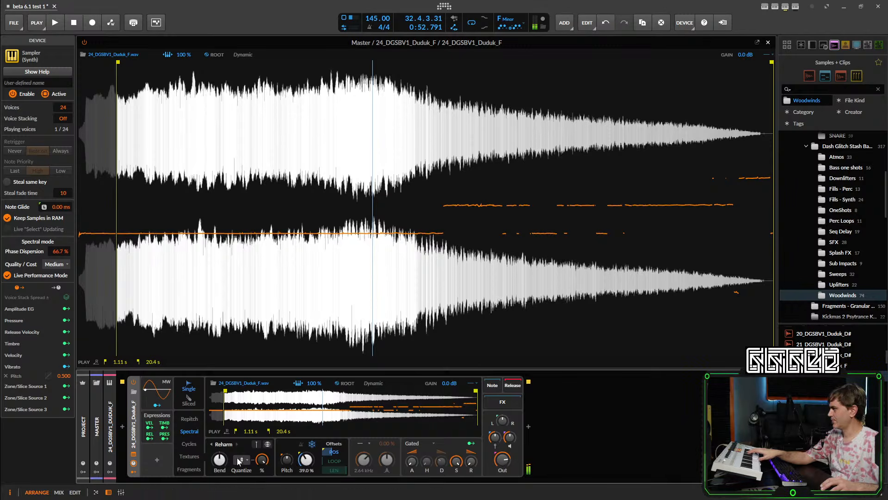
- Try higher spectral Bend values and reduced quantization, restoring the quantization amount to 100 % and resetting Bend to its default
left_click_drag(219, 459, 220, 459)
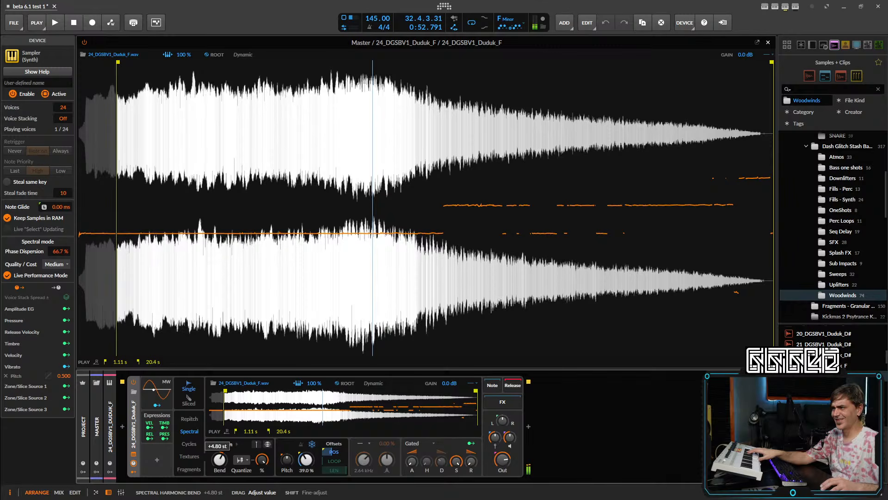
left_click_drag(219, 460, 219, 459)
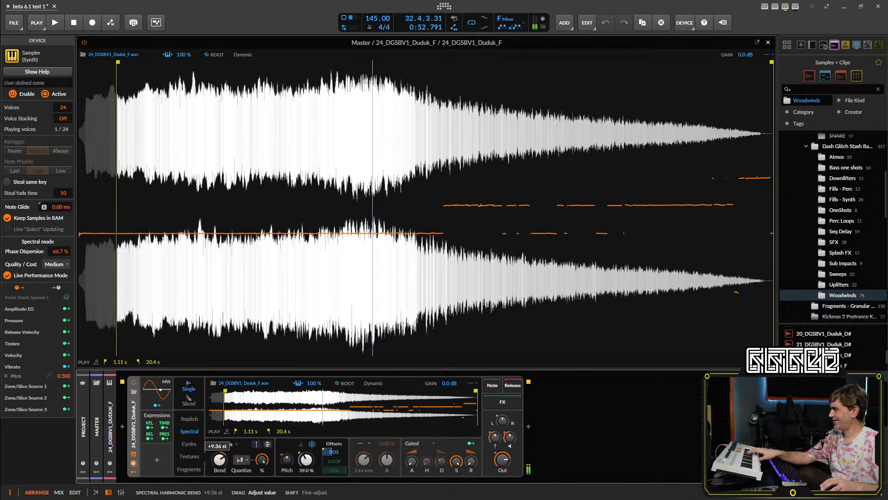
left_click_drag(262, 460, 262, 459)
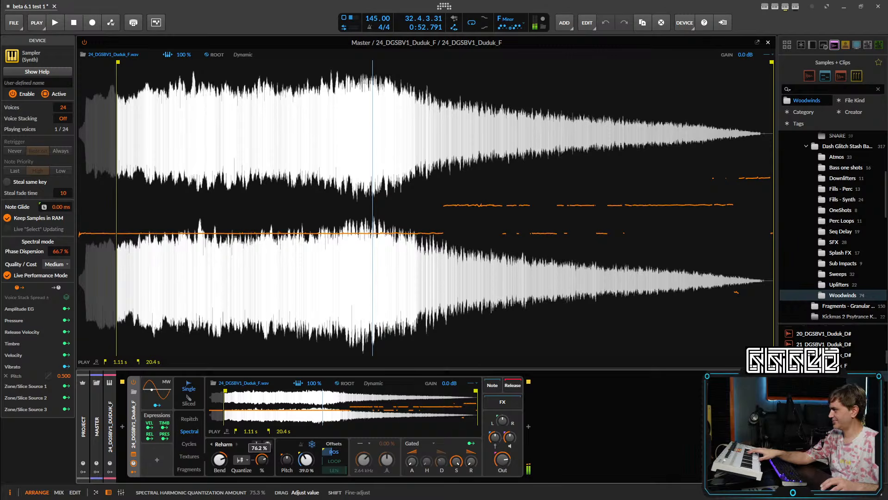
left_click_drag(261, 459, 262, 459)
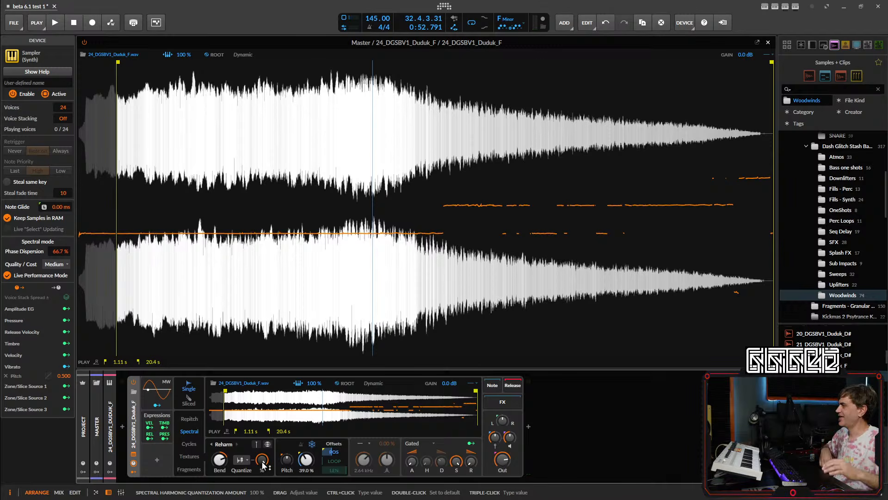
double_click(221, 460)
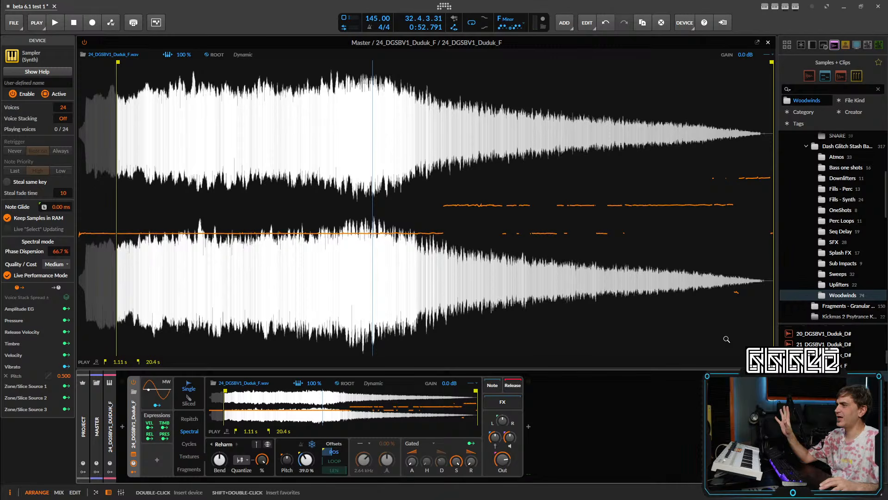
- Browse the Fragments granular sample folder and replace the Sampler's duduk sample with F ModularMayhem 3
scroll(845, 306, "down", 1)
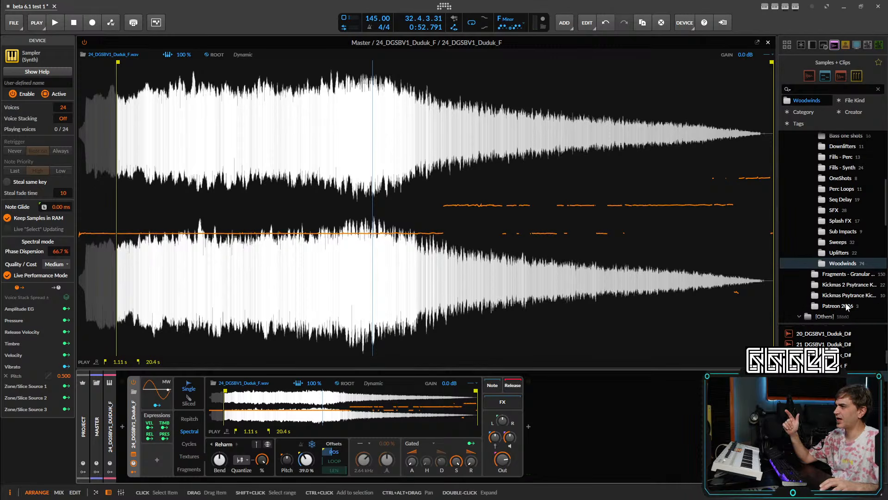
left_click(861, 274)
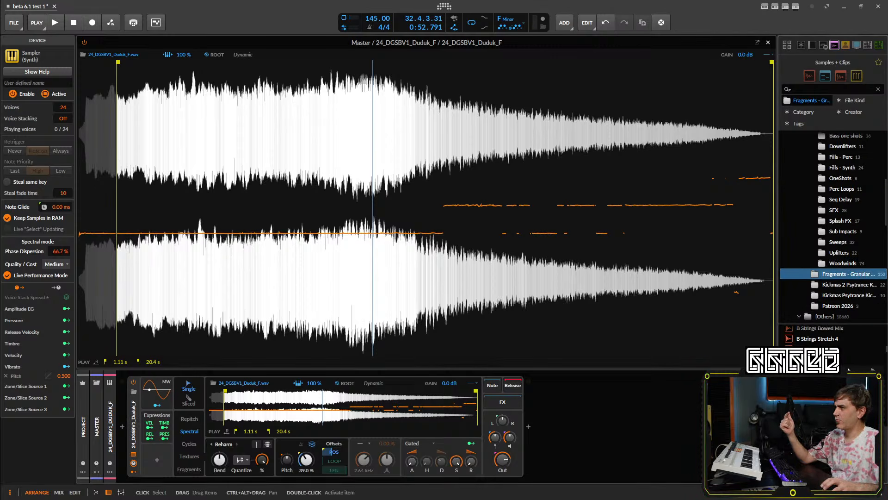
scroll(849, 368, "down", 5)
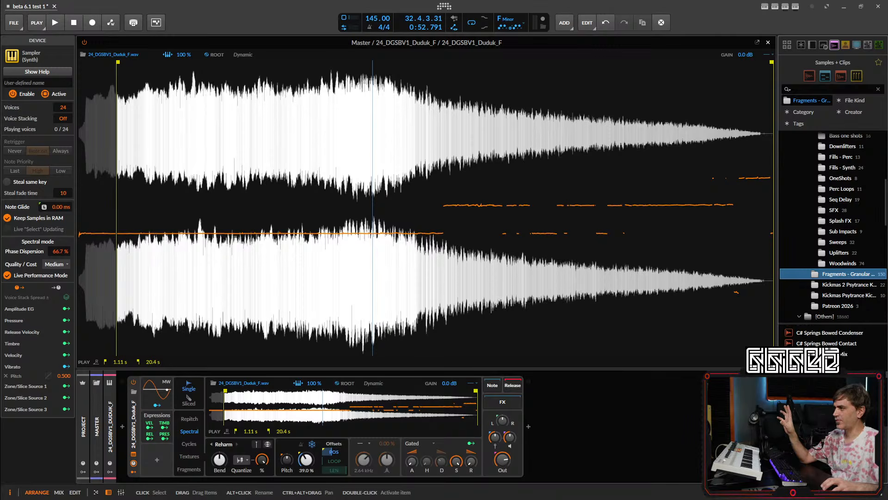
scroll(833, 343, "down", 2)
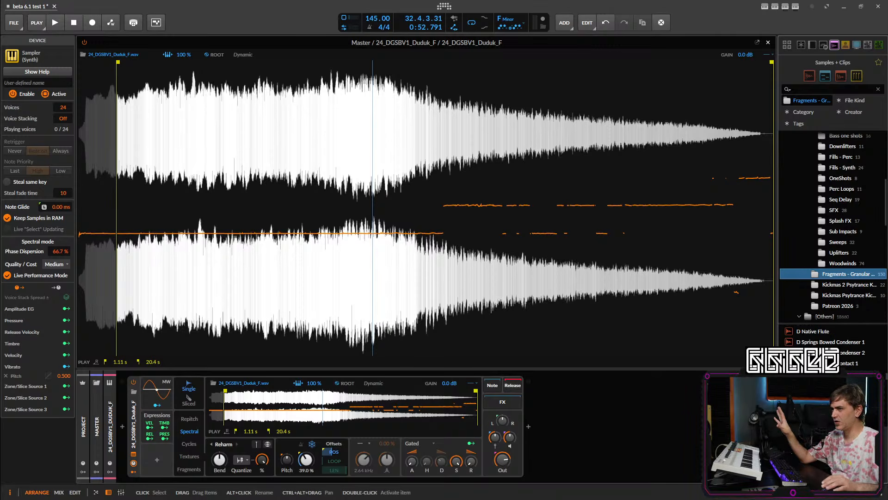
scroll(833, 342, "down", 6)
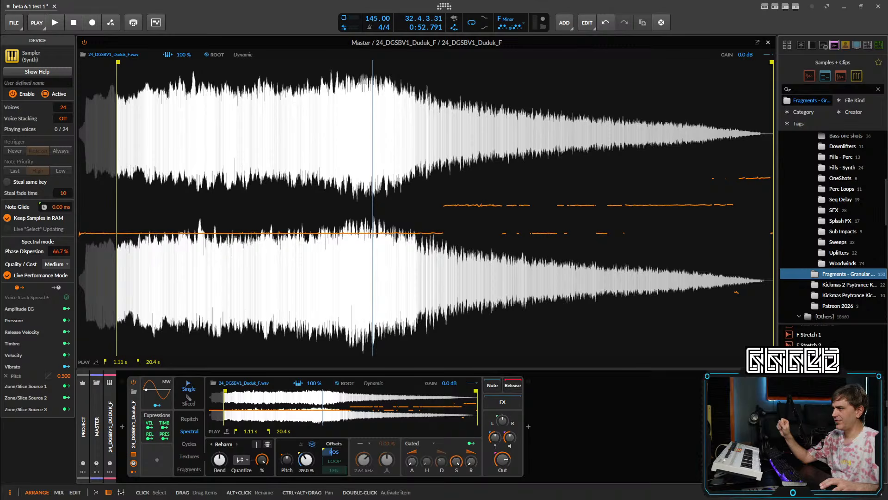
scroll(833, 387, "up", 5)
left_click(833, 386)
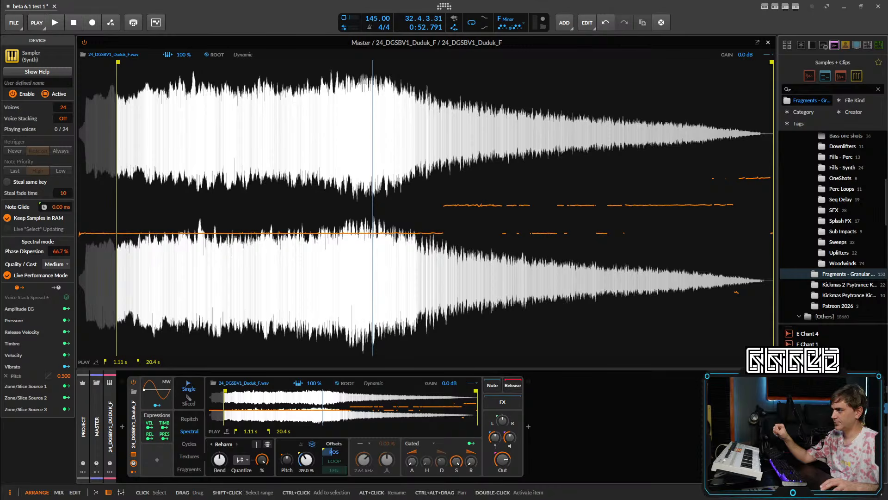
left_click_drag(813, 407, 473, 249)
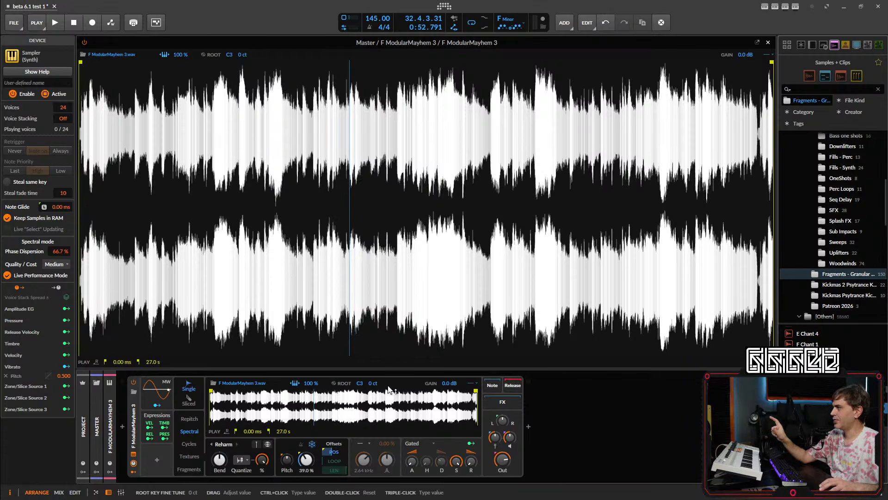
- Enable dynamic root key analysis for the F ModularMayhem 3 sample and set the frozen play position to 23.0 %
left_click(334, 385)
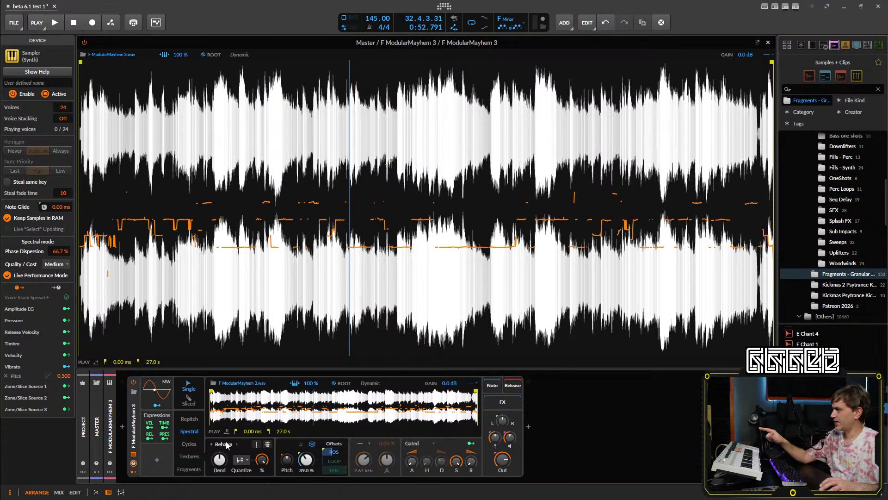
left_click(336, 384)
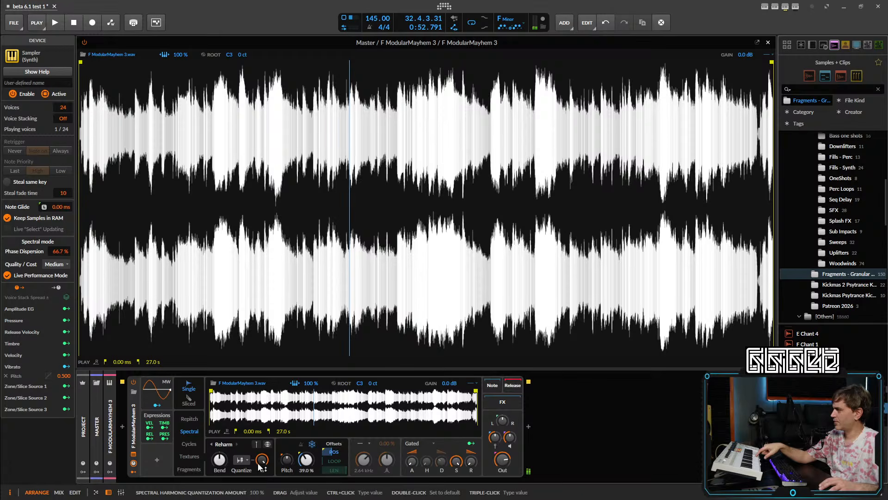
left_click(336, 385)
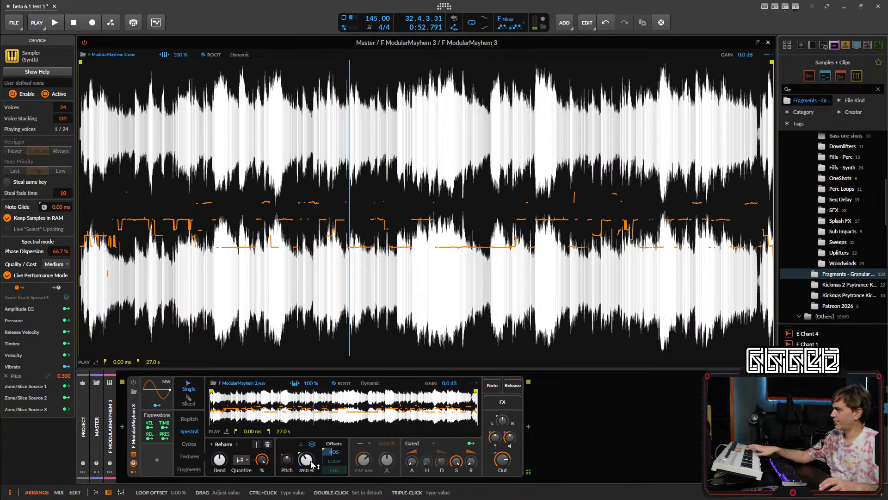
mouse_move(310, 462)
left_mouse_down()
mouse_move(311, 493)
mouse_move(301, 465)
mouse_move(287, 462)
mouse_move(287, 479)
mouse_move(309, 444)
left_mouse_up()
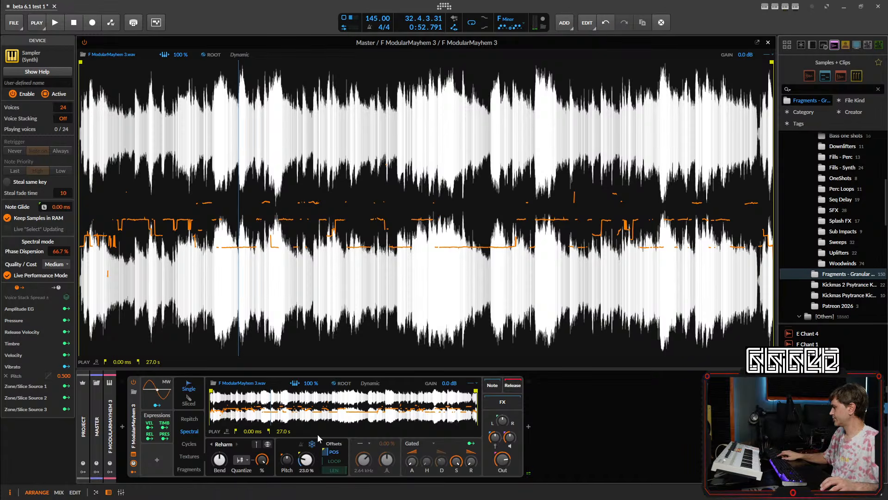
- Unfreeze the Sampler's playhead and try different playback speeds, going up to 400 %
left_click(310, 447)
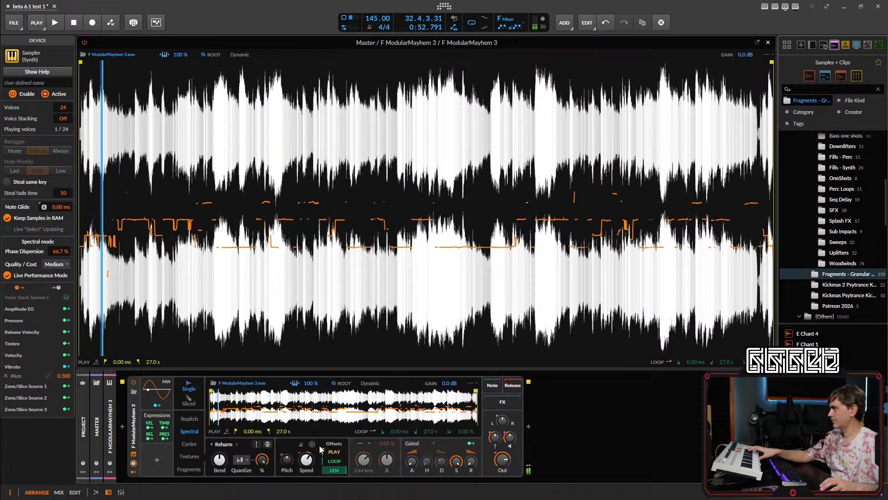
left_click_drag(305, 465, 305, 416)
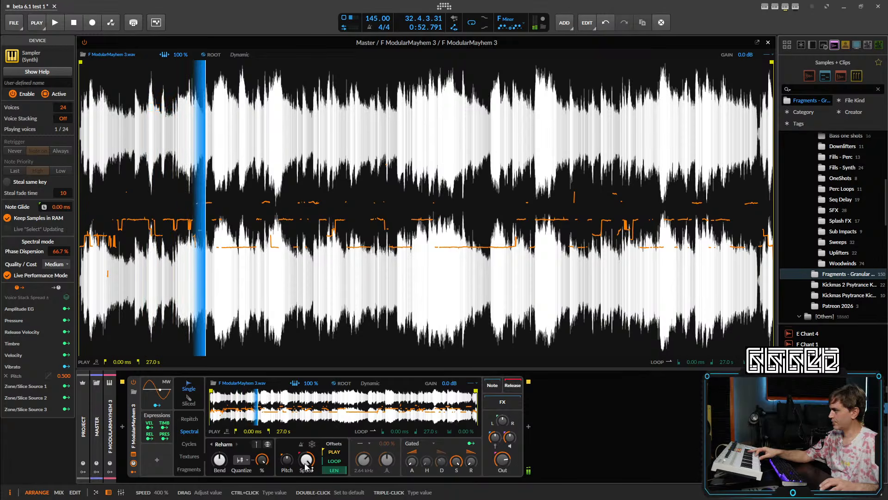
left_click_drag(305, 466, 306, 494)
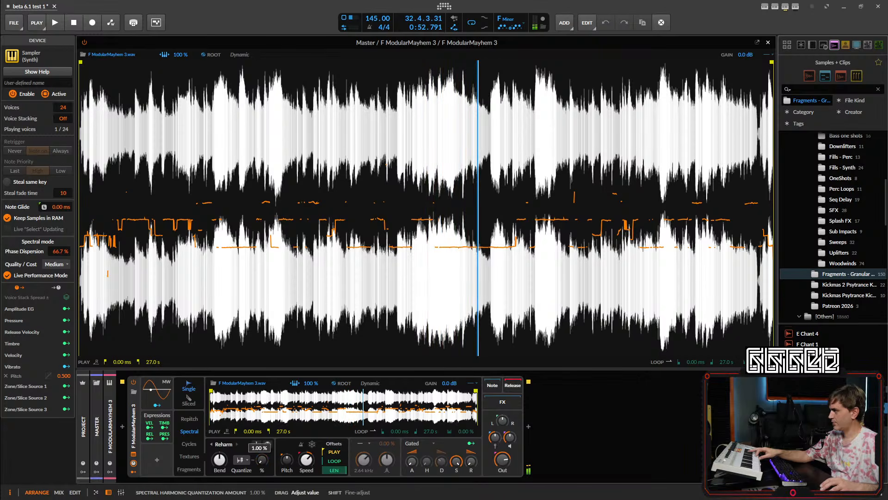
- Compare the Reharm quantization amount at 1 % and 100 %, leave it at 100 %, and briefly try the Bend
left_click_drag(254, 460, 262, 425)
left_click_drag(263, 460, 264, 498)
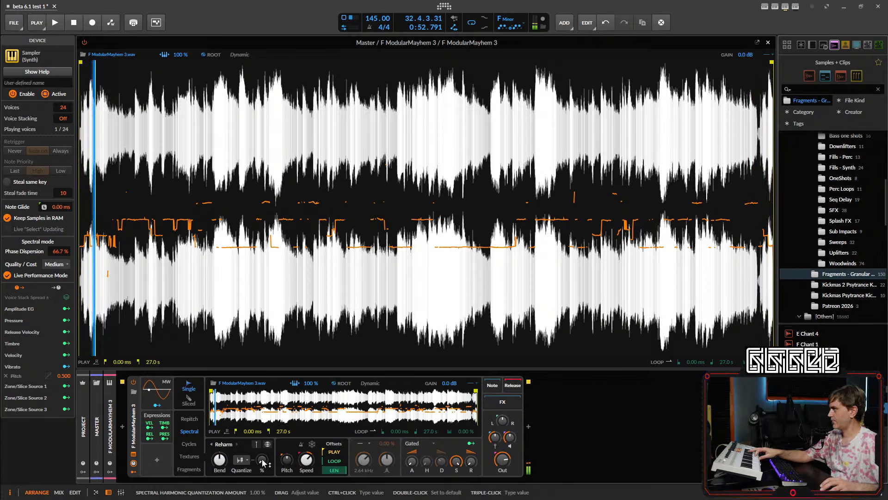
left_click_drag(262, 461, 262, 428)
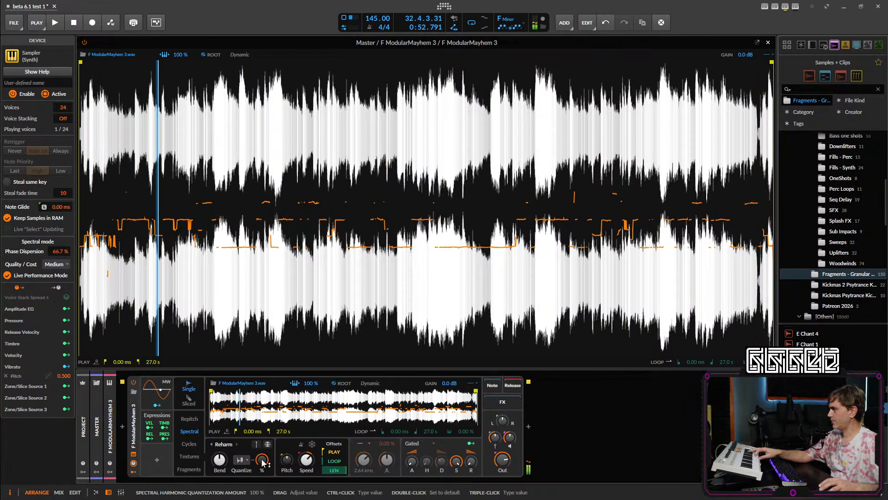
mouse_move(218, 459)
left_mouse_down()
mouse_move(218, 417)
mouse_move(218, 451)
left_mouse_up()
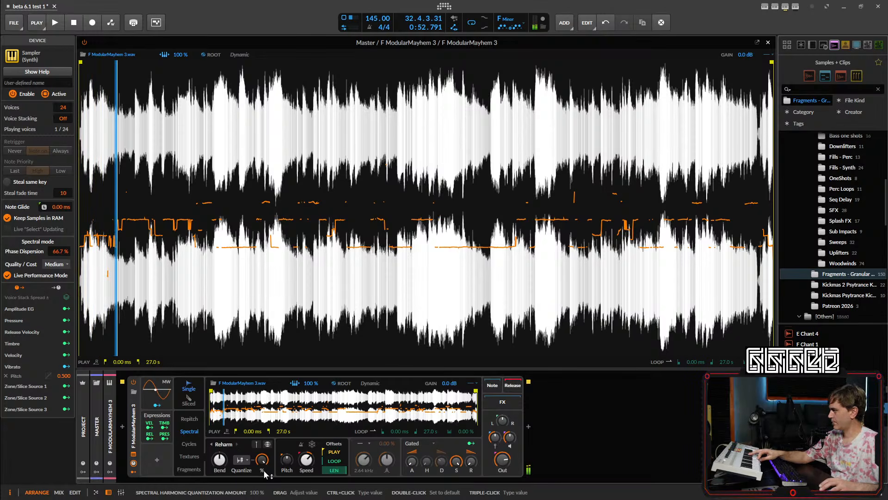
- Set the Sampler's playback speed to about 147 % and enable formant processing for the Reharm algorithm
left_click_drag(305, 462, 306, 461)
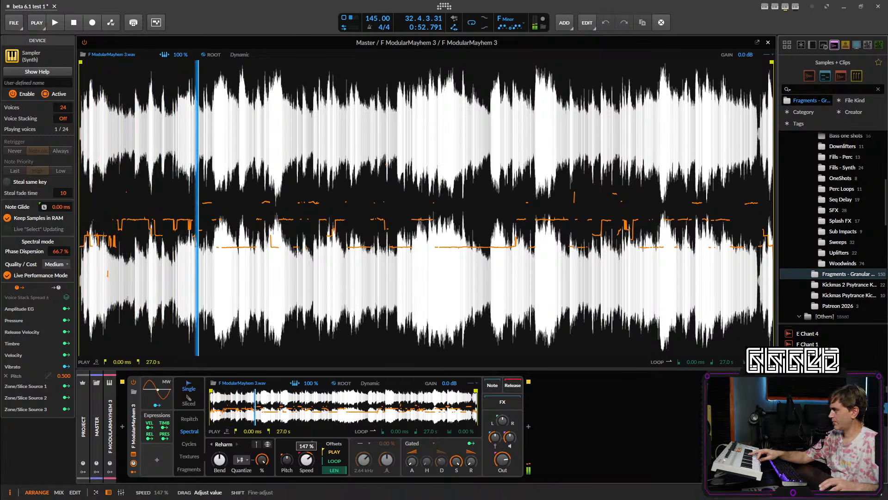
right_click(267, 445)
left_click(255, 445)
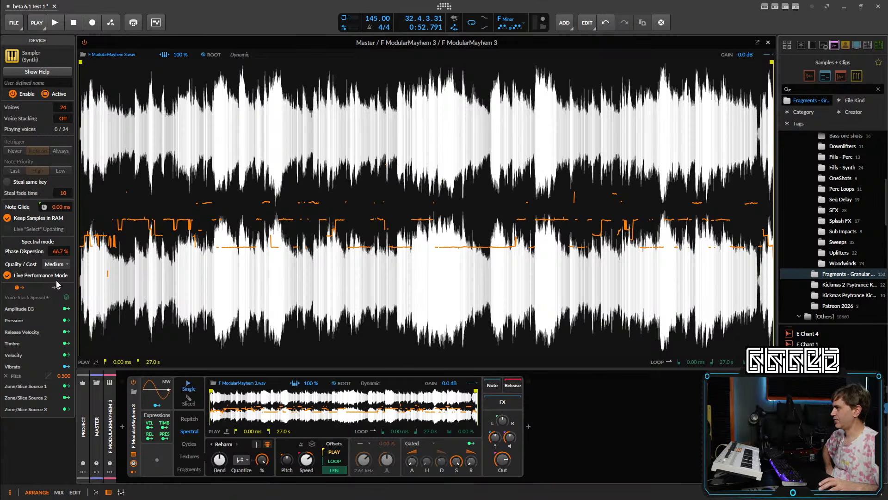
right_click(267, 445)
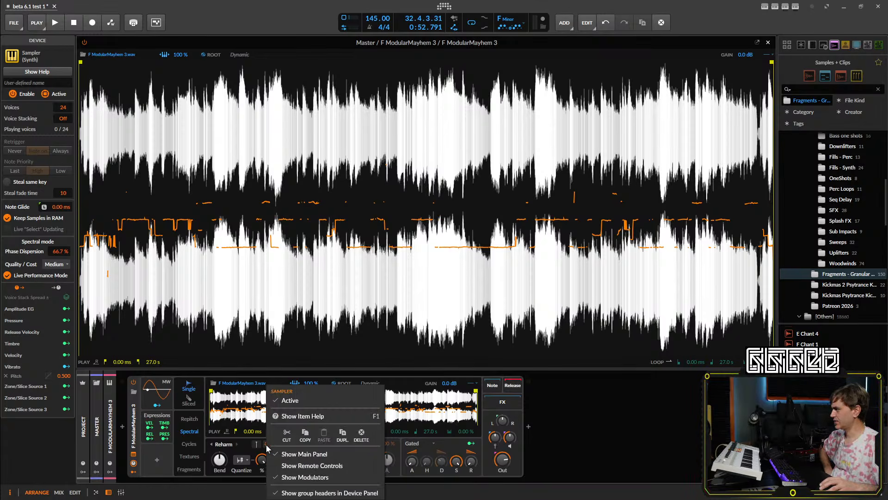
left_click(245, 442)
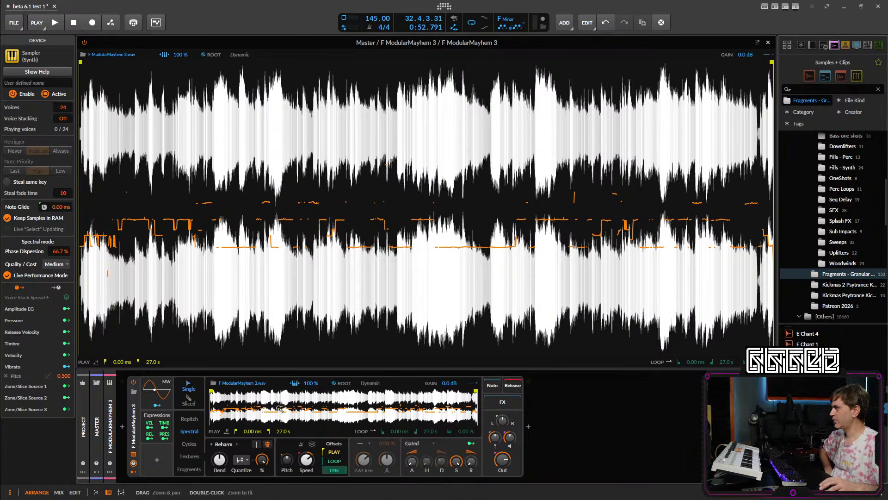
- Examine the detected pitch curve of the F ModularMayhem 3 sample up close in the waveform
scroll(323, 226, "up", 3)
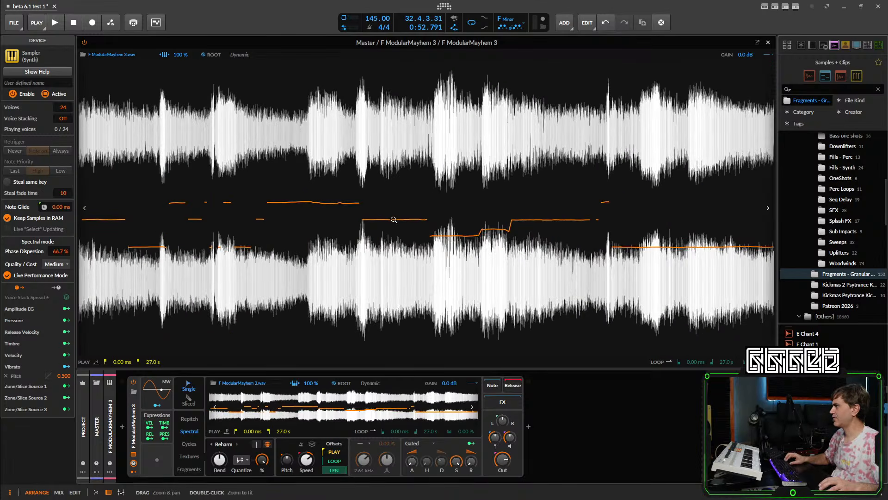
double_click(393, 219)
scroll(322, 235, "up", 3)
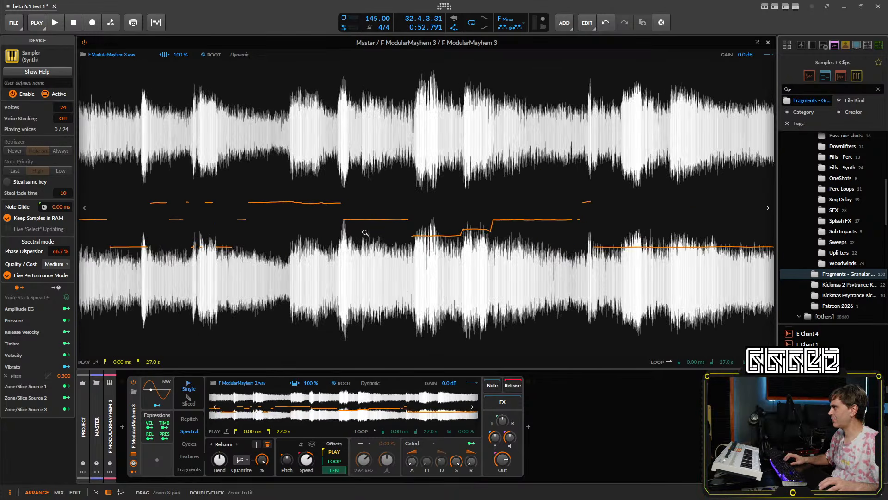
- Inspect a closer section of the F ModularMayhem 3 pitch curve and return to the full waveform
scroll(370, 217, "up", 2)
left_click_drag(365, 221, 395, 227)
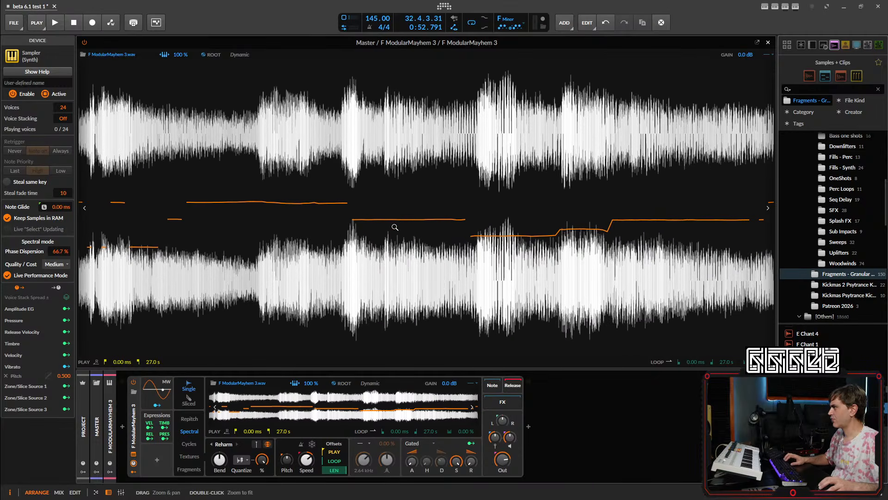
double_click(398, 246)
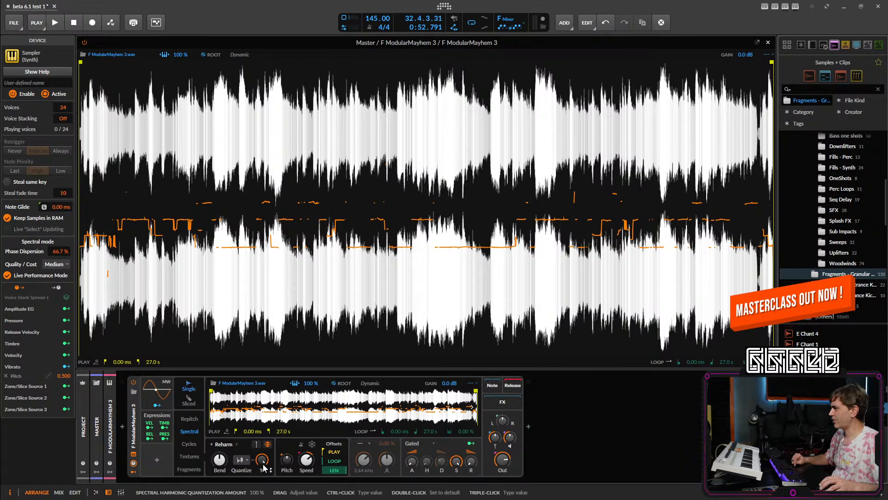
- Read the Sampler's help on the spectral characters, formant processing and harmonic quantization, and close it
left_click(135, 431)
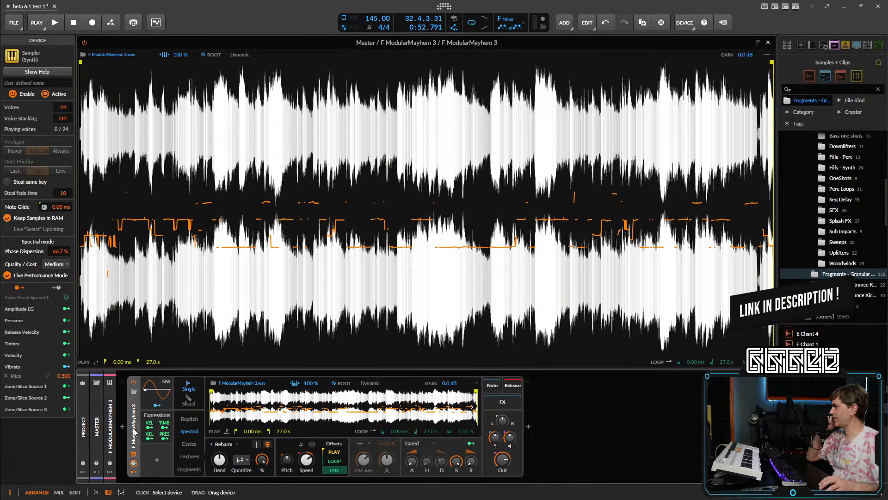
left_click(51, 69)
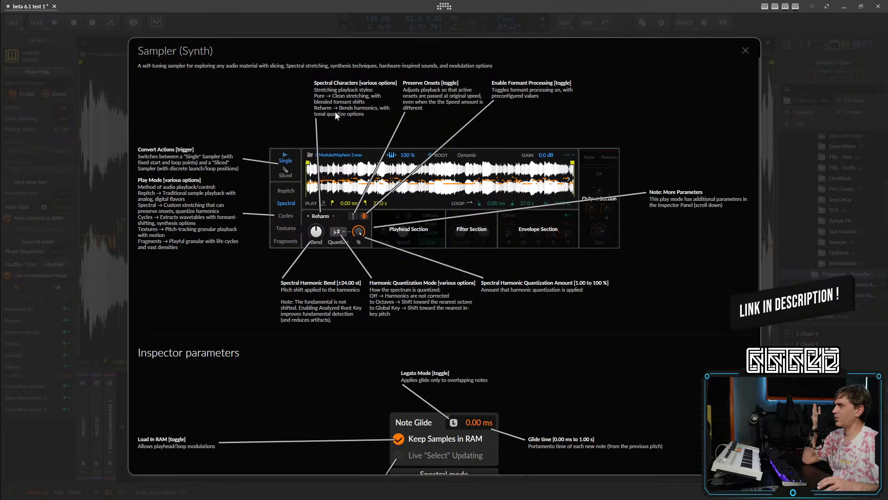
left_click(749, 48)
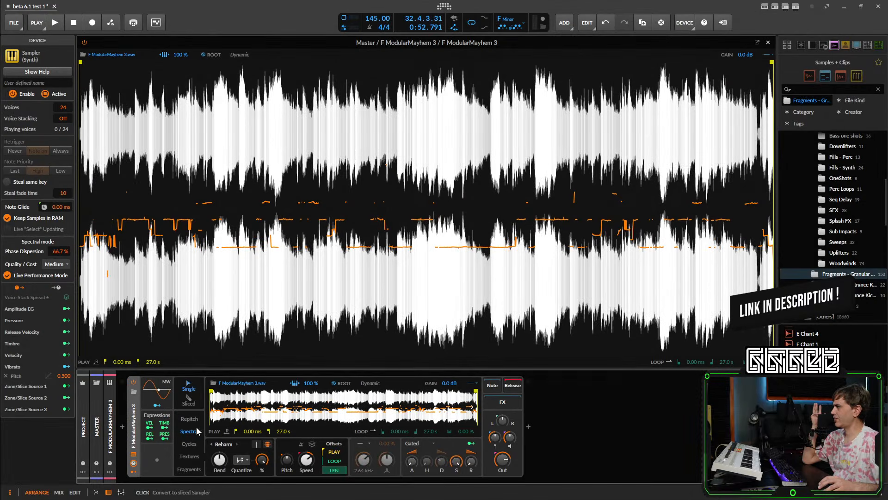
- Try the Pure spectral character with a formant shift and with formant processing off and on, and return to Reharm
left_click(229, 444)
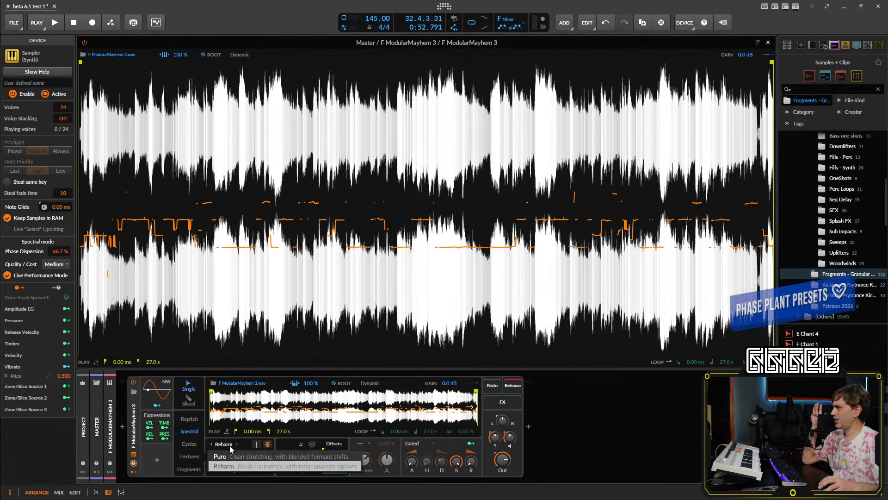
left_click(230, 463)
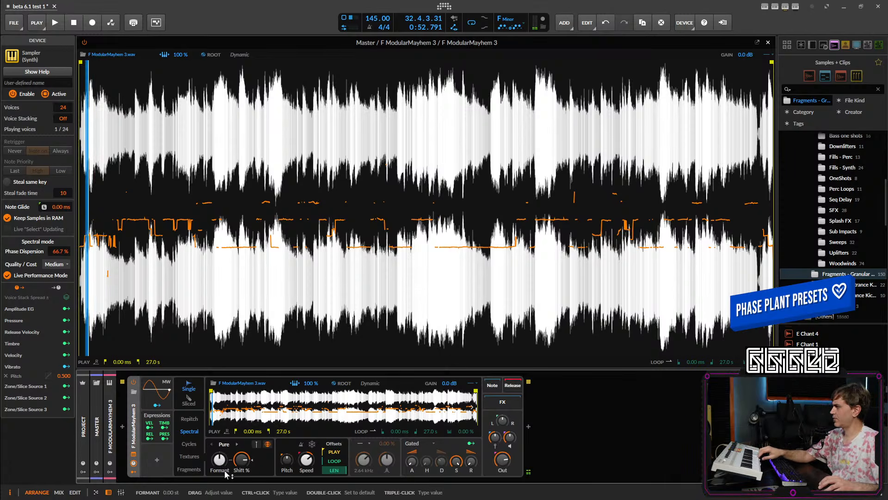
mouse_move(227, 473)
left_mouse_down()
mouse_move(216, 458)
mouse_move(217, 486)
left_mouse_up()
left_click(267, 444)
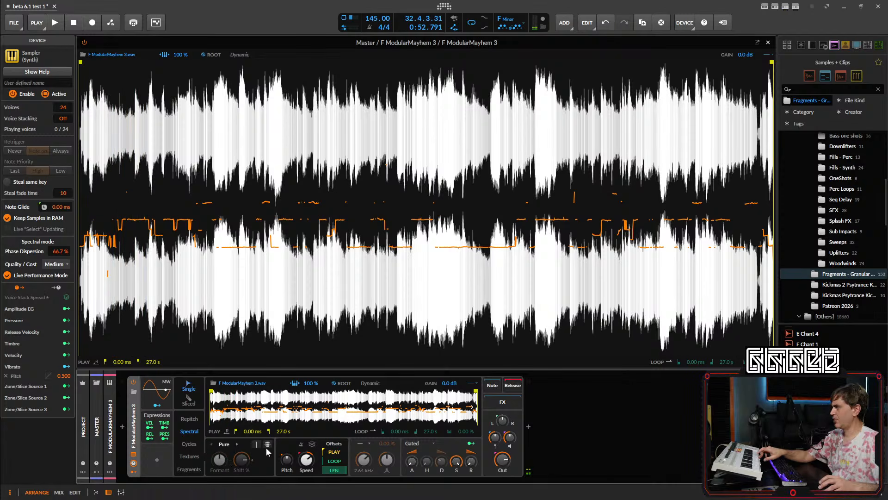
left_click(270, 445)
left_click(223, 445)
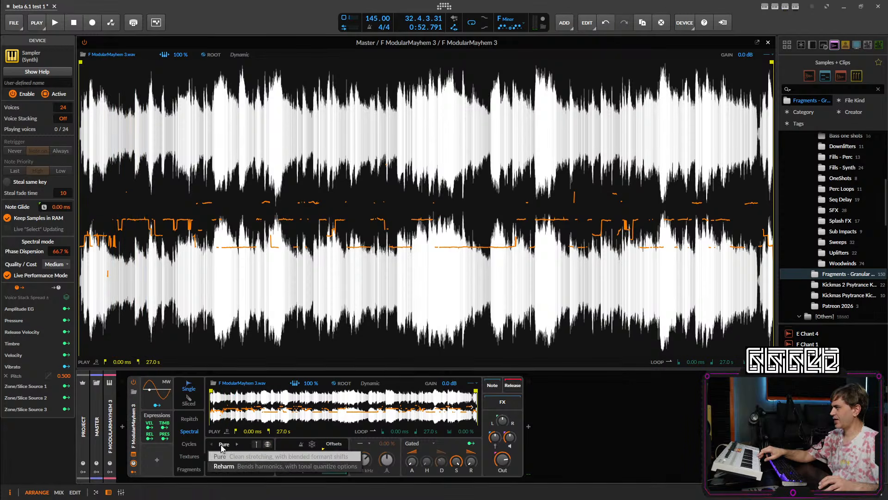
left_click(224, 466)
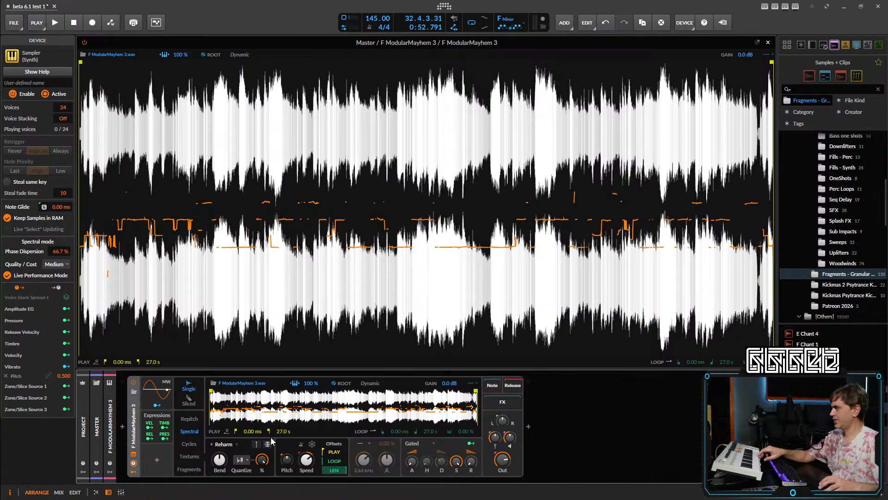
- Lower the Reharm quantization amount to 1 % for comparison and bring it back up to nearly 100 %
left_click(262, 461)
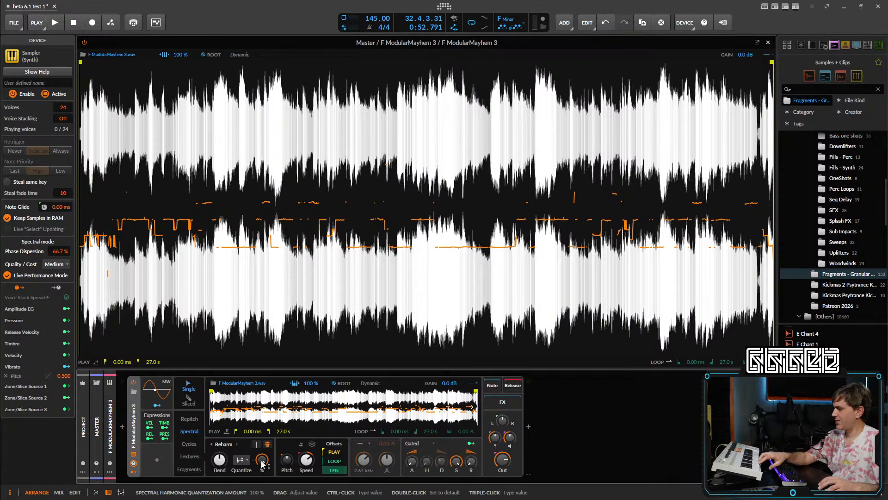
left_click_drag(262, 460, 262, 465)
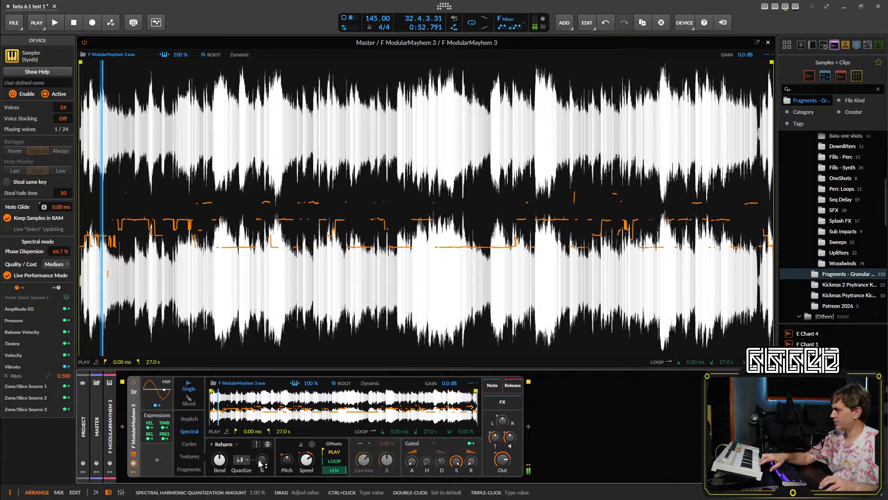
left_click_drag(260, 467, 261, 447)
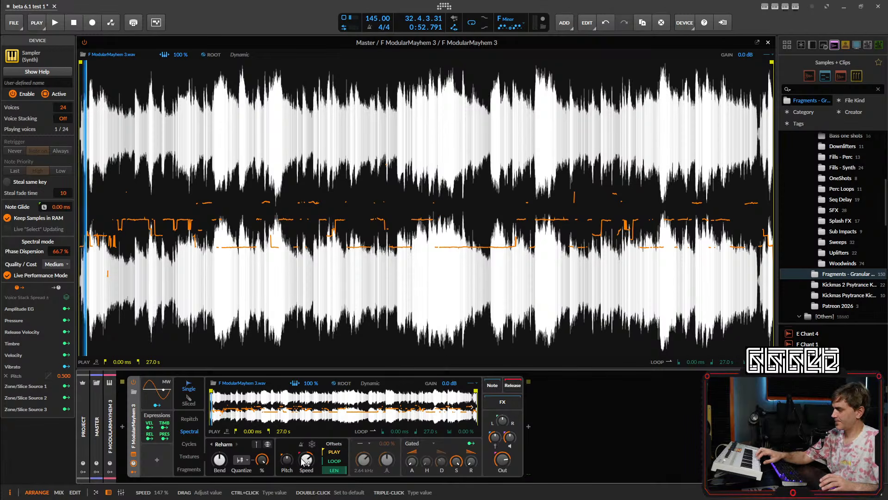
mouse_move(262, 460)
left_mouse_down()
mouse_move(261, 484)
mouse_move(264, 460)
left_mouse_up()
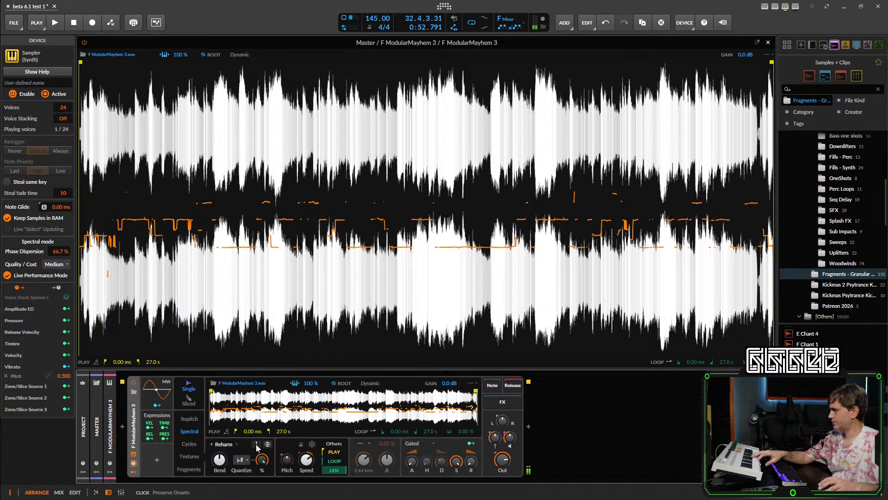
- Enable Preserve Onsets for the Reharm sample and lower the quantization amount to 1 %
left_click(257, 445)
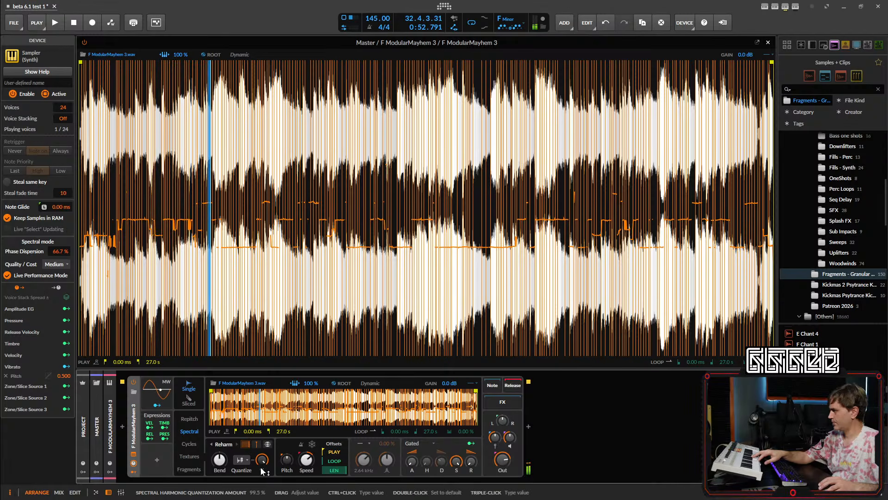
left_click_drag(262, 467, 261, 498)
left_click_drag(246, 444, 246, 455)
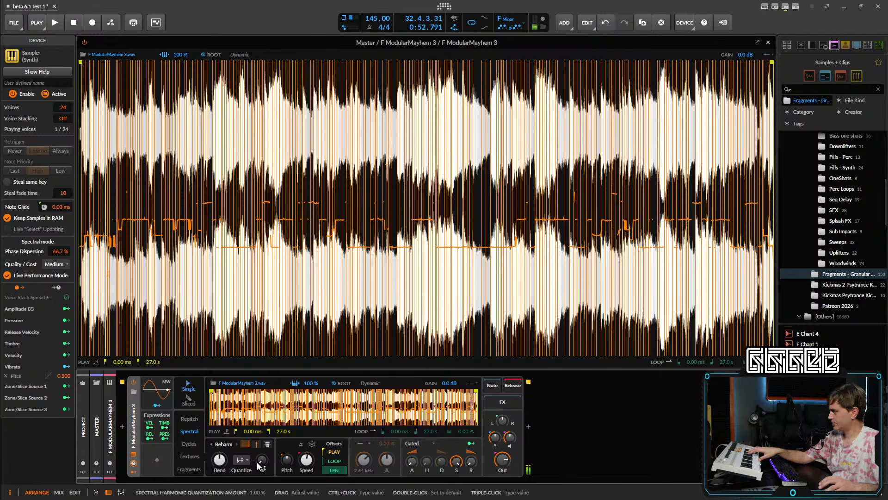
- Try playback speeds down to 1 % with quantization amounts between 1 % and 100 %, with onsets preserved
left_click_drag(307, 459, 306, 455)
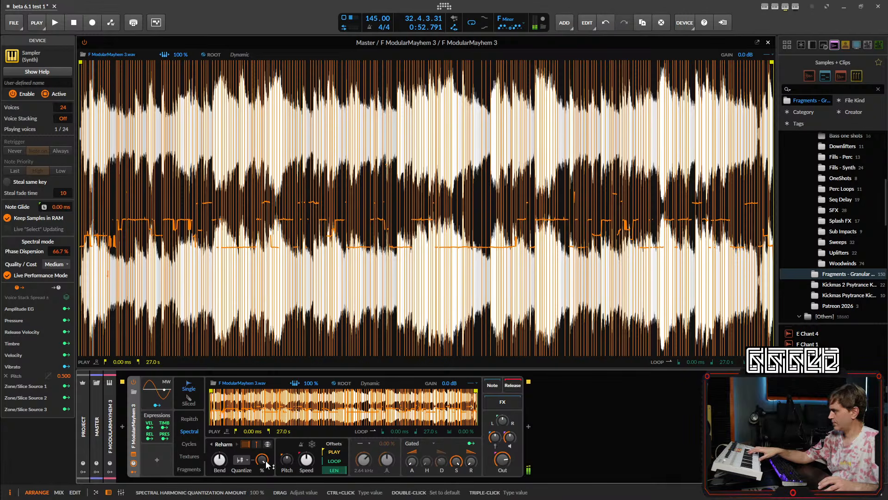
left_click_drag(267, 464, 267, 490)
left_click_drag(306, 459, 306, 481)
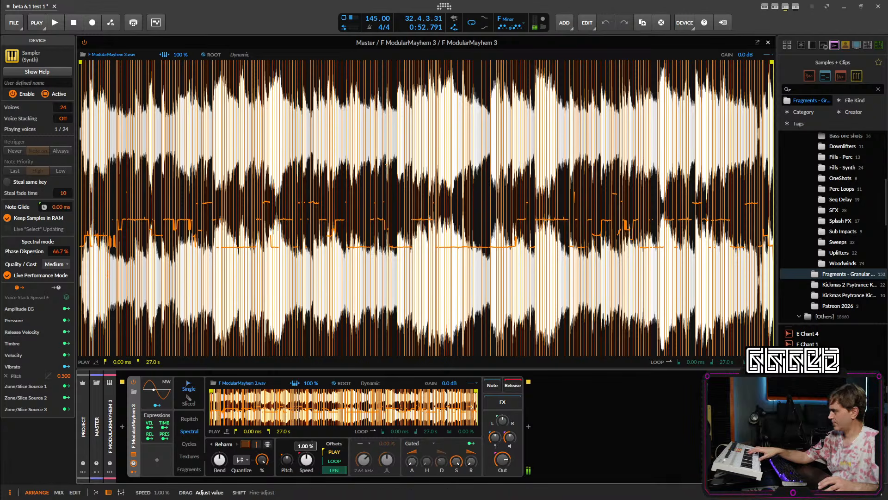
left_click_drag(262, 460, 262, 417)
left_click_drag(306, 459, 262, 416)
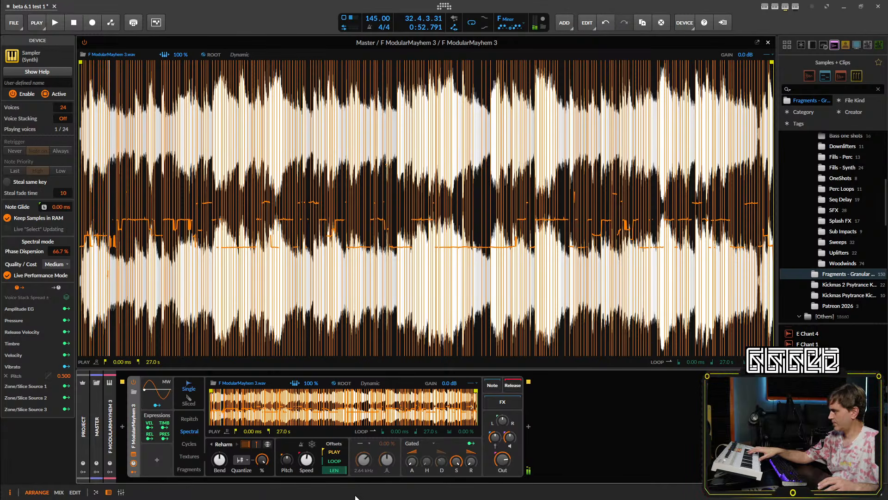
left_click_drag(306, 459, 306, 451)
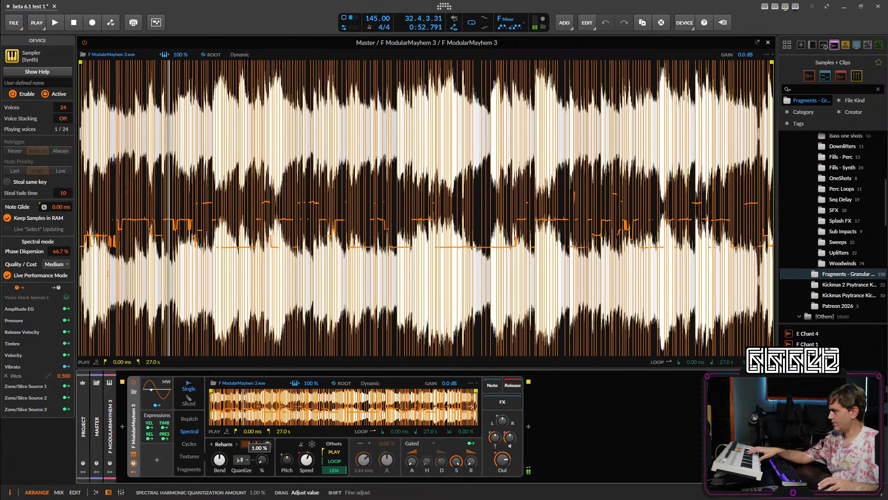
left_click_drag(263, 458, 263, 412)
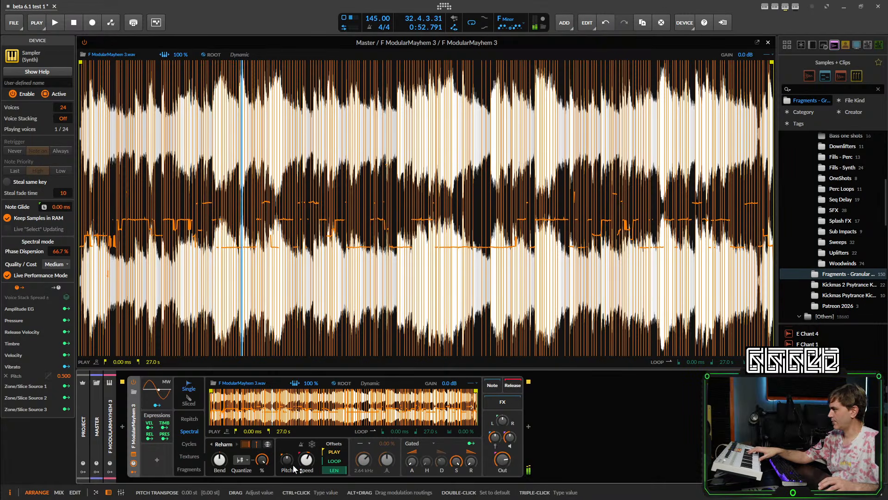
left_click_drag(306, 459, 306, 455)
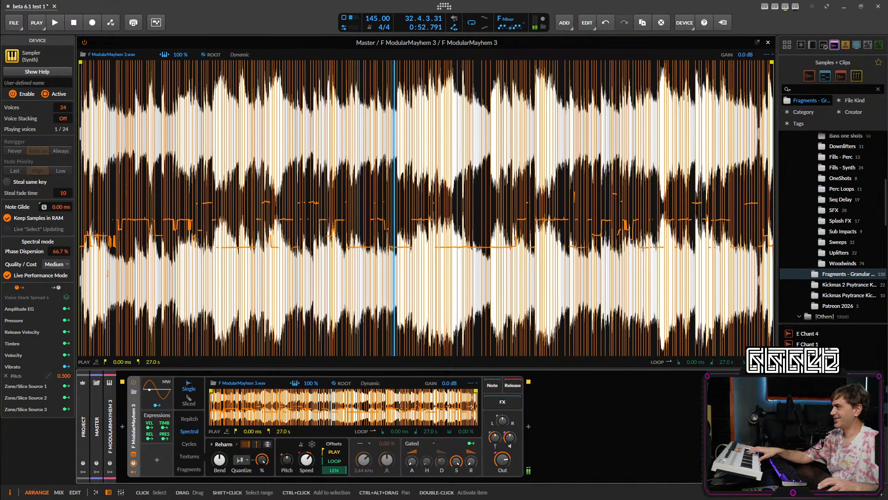
- Load X ModularMayhem 1 into the Sampler with a dynamic root key and adjust the velocity sensitivity
scroll(828, 412, "down", 20)
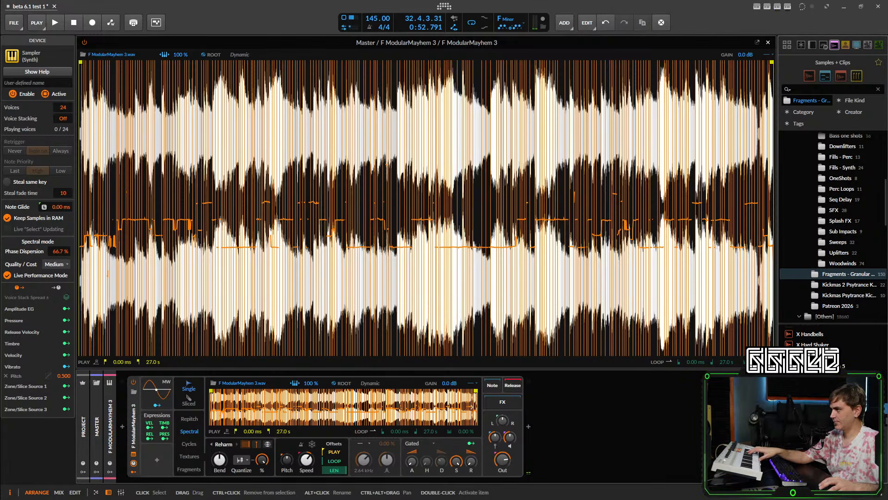
left_click_drag(372, 405, 372, 403)
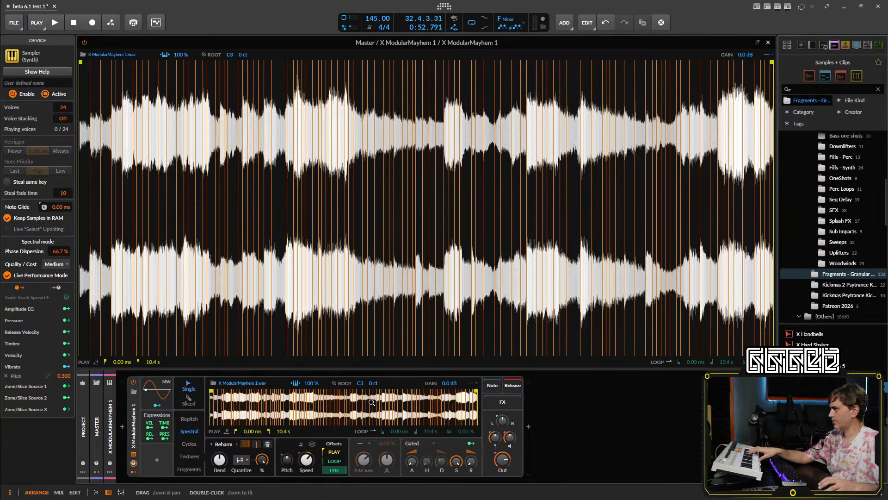
left_click(334, 382)
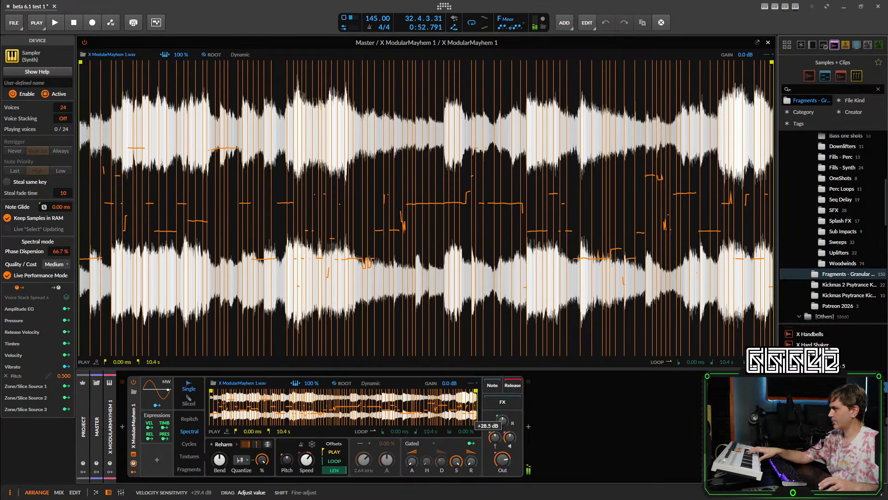
left_click_drag(495, 436, 495, 481)
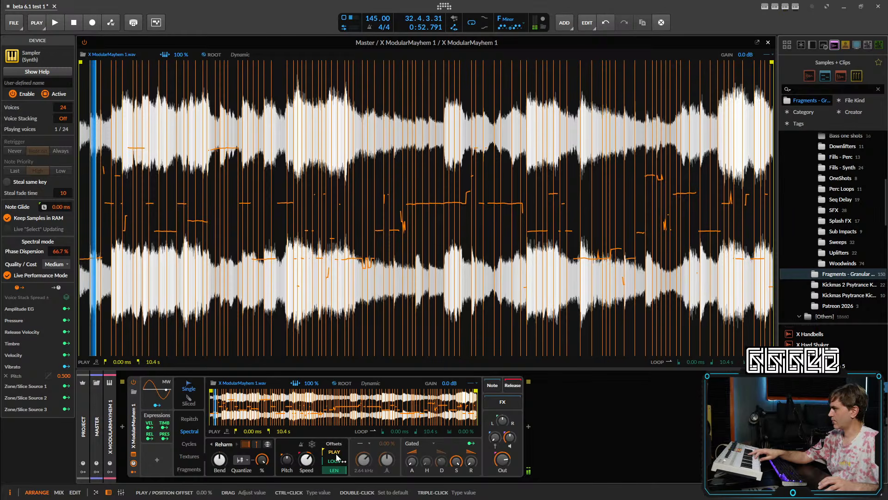
- Shorten the sample's length offset to its opening part and enable one-way looping
left_click_drag(337, 458, 337, 458)
left_click(362, 431)
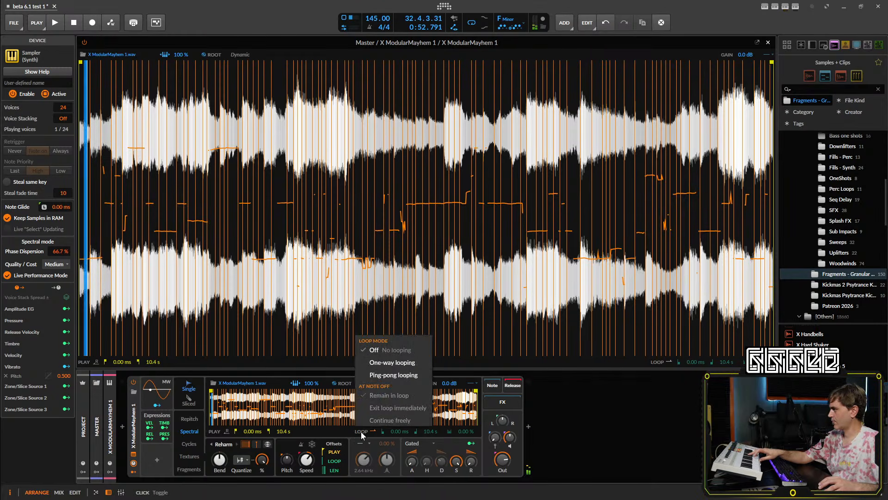
left_click(397, 362)
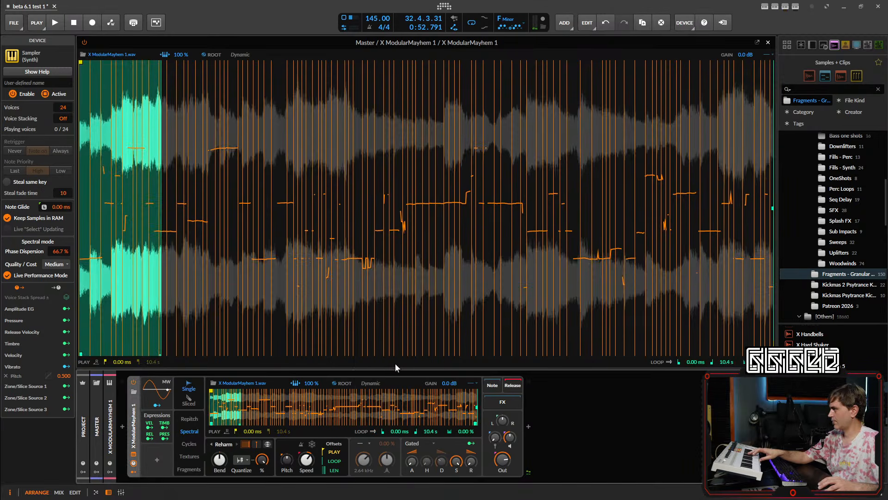
left_click(362, 432)
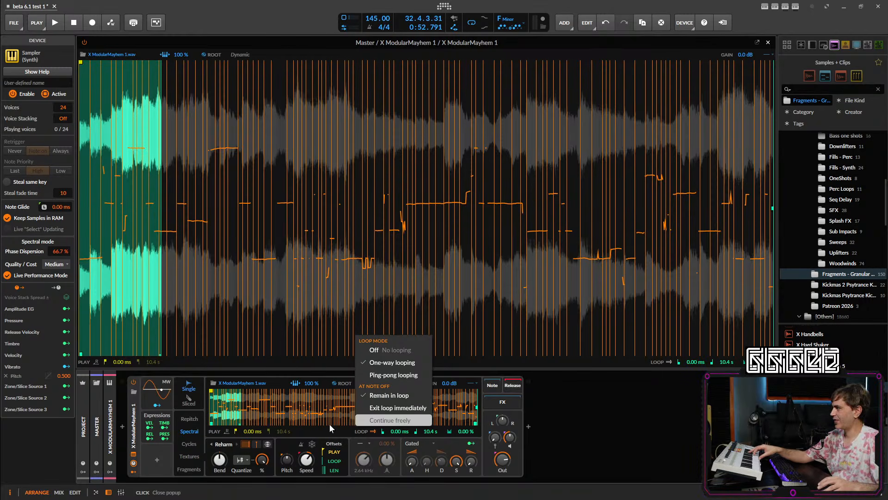
left_click(329, 424)
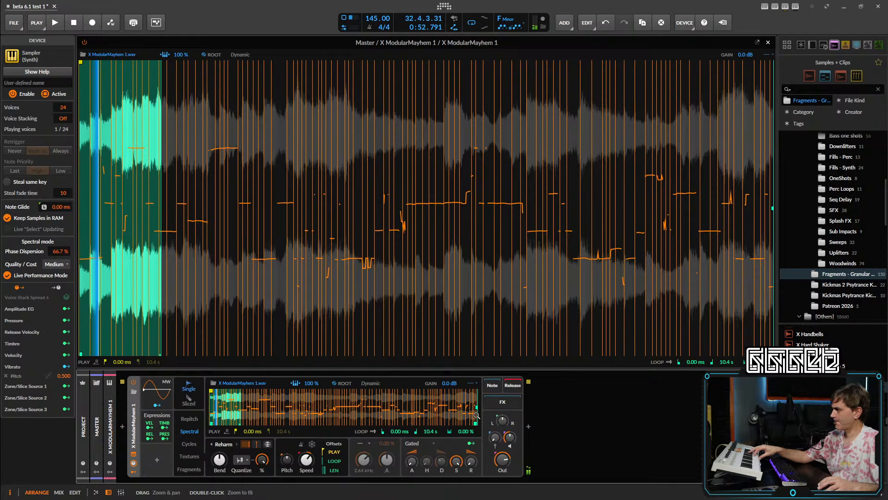
- Restore the full length offset and shorten the X ModularMayhem 1 loop so that it ends at 171 ms
left_click_drag(477, 419, 206, 430)
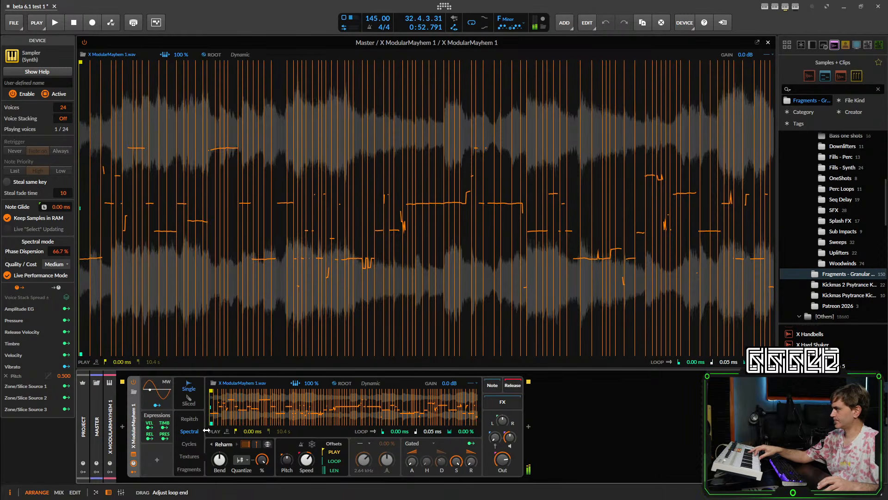
left_click_drag(334, 470, 334, 467)
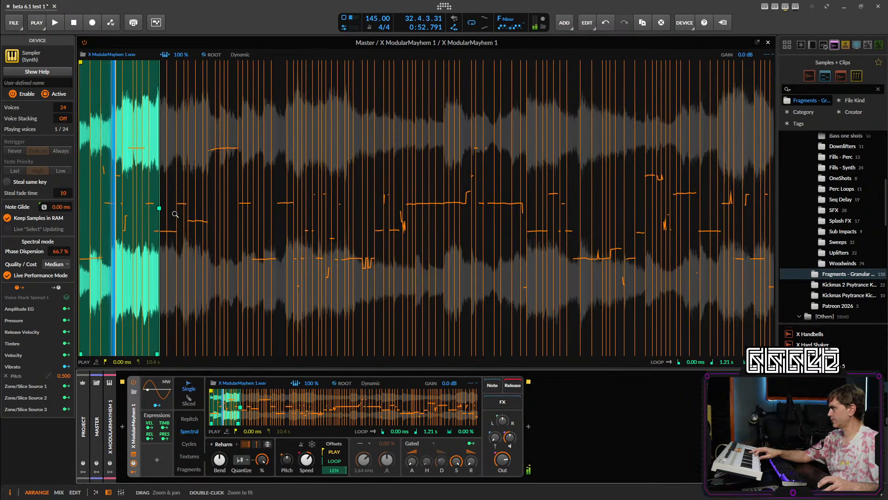
left_click_drag(159, 208, 109, 209)
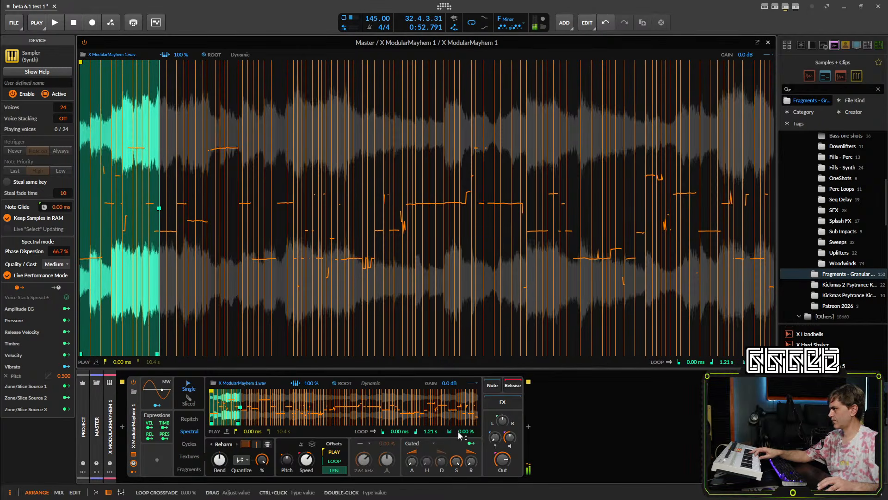
left_click_drag(430, 432, 431, 481)
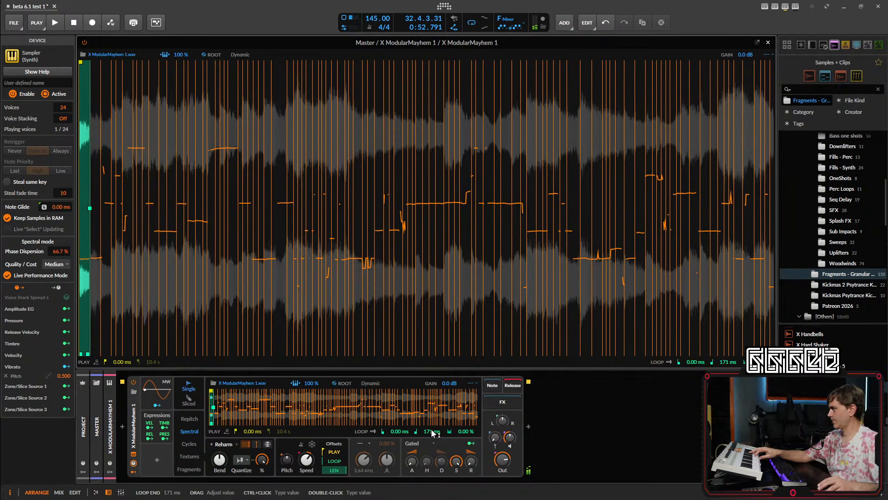
mouse_move(331, 470)
left_mouse_down()
mouse_move(332, 490)
mouse_move(331, 462)
mouse_move(335, 471)
left_mouse_up()
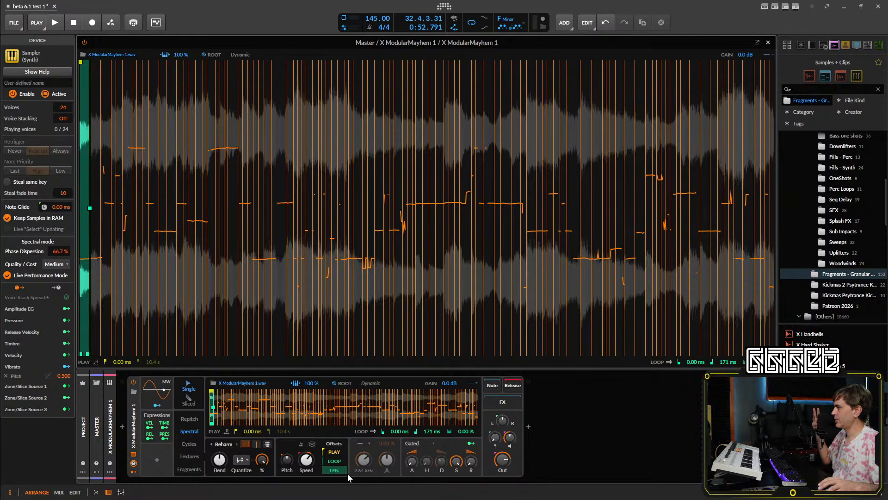
- Extend the loop end to the full sample length and switch the Sampler to sliced playback with 22 equal divisions
left_click_drag(424, 432, 424, 360)
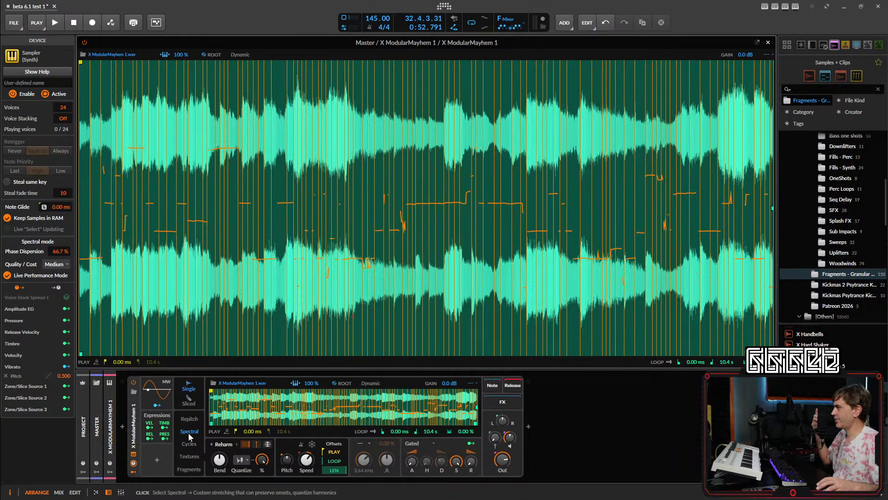
left_click(189, 403)
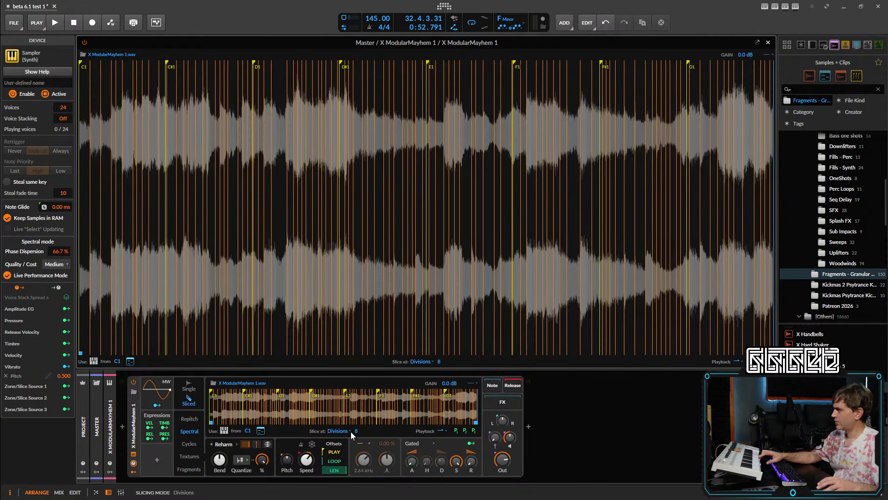
left_click_drag(357, 431, 357, 419)
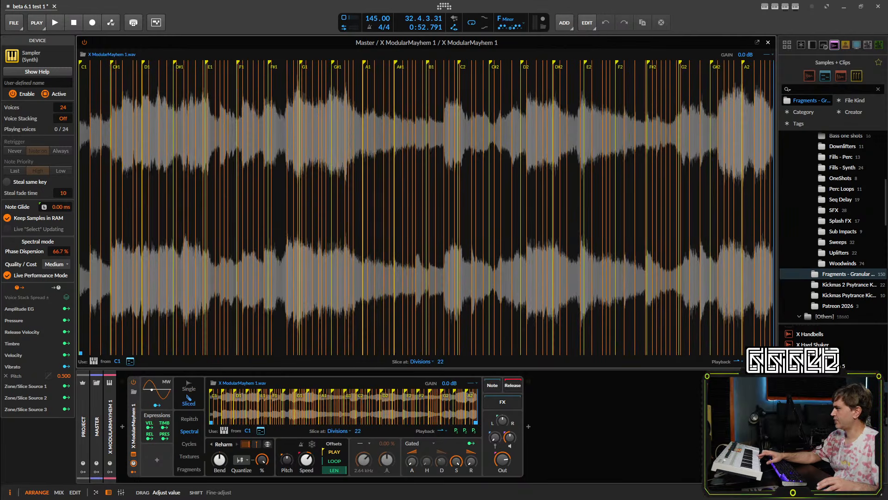
- Slice the sample at onsets, trying sensitivities of 3 % and 22 % before setting it to 100 %
left_click(334, 430)
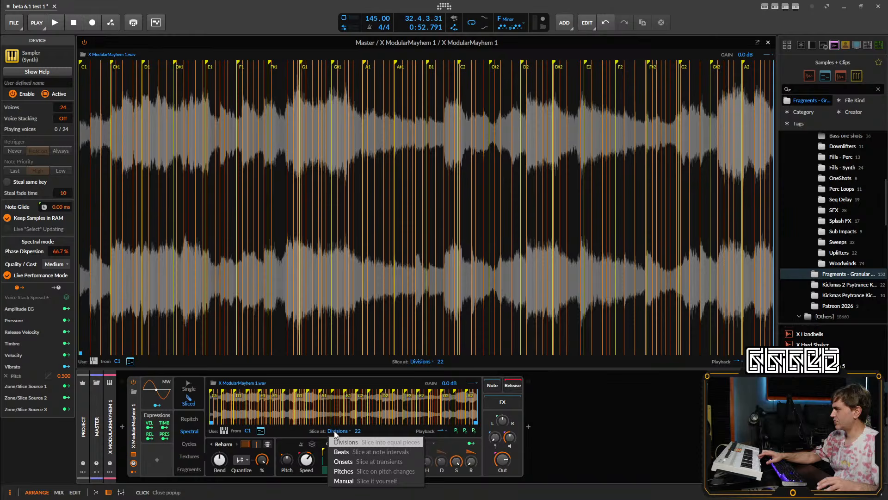
left_click(356, 462)
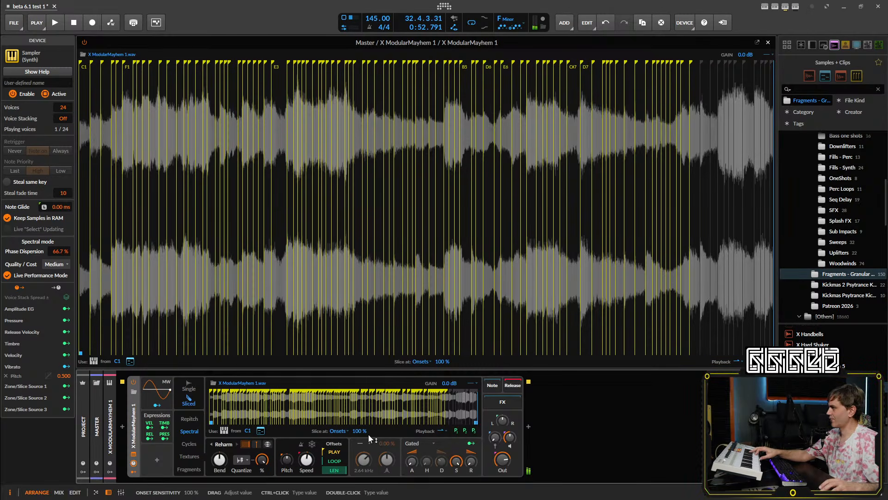
left_click_drag(363, 431, 362, 485)
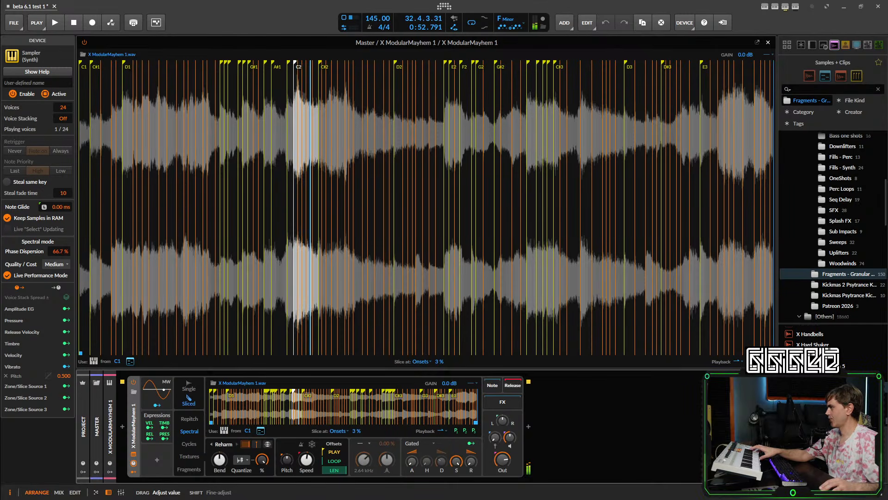
mouse_move(357, 431)
left_mouse_down()
mouse_move(356, 422)
mouse_move(355, 432)
left_mouse_up()
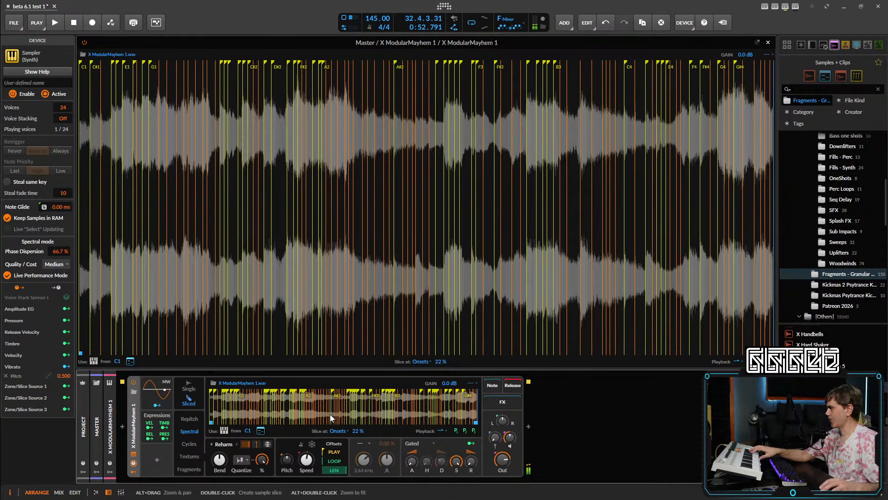
left_click_drag(360, 432, 360, 393)
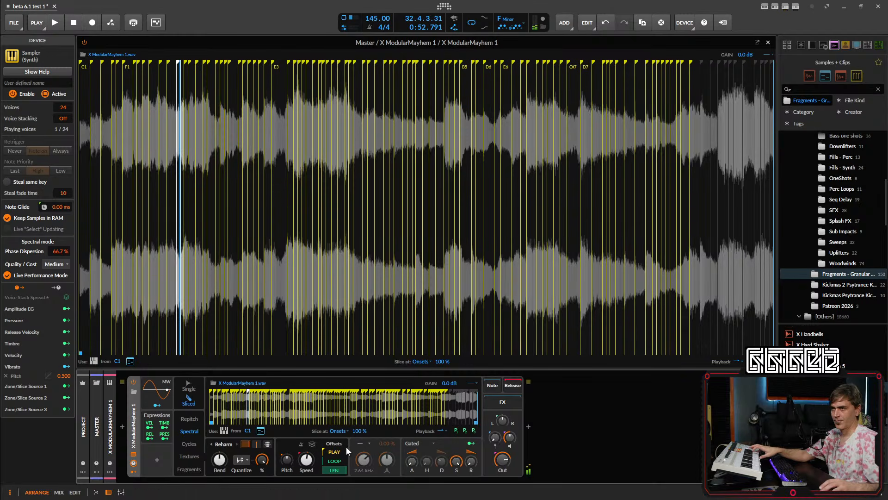
- Close the enlarged sample view and create an empty Scene 2 clip on the X ModularMayhem track with a larger note editor
left_click(768, 42)
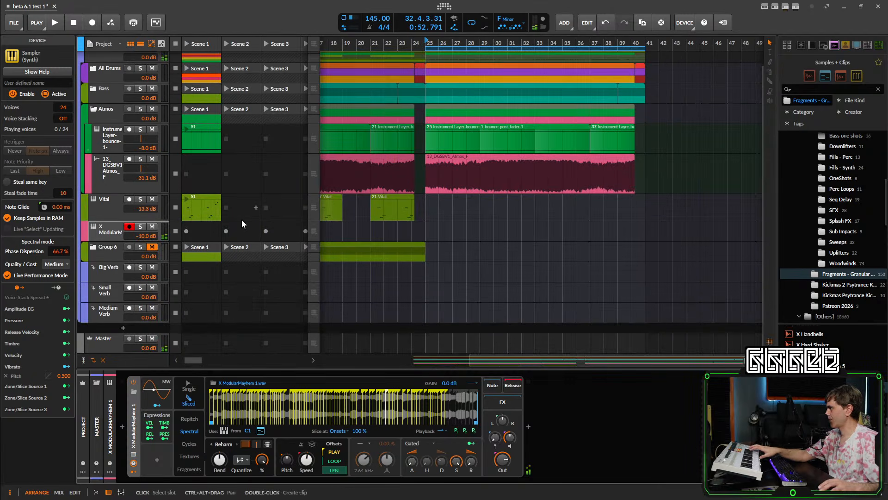
double_click(242, 232)
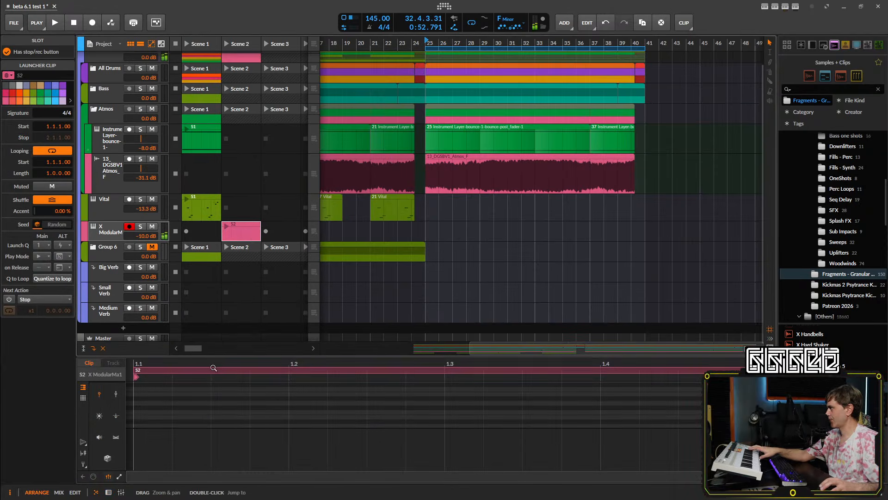
left_click_drag(225, 357, 224, 232)
left_click_drag(210, 331, 248, 319)
scroll(231, 325, "down", 3)
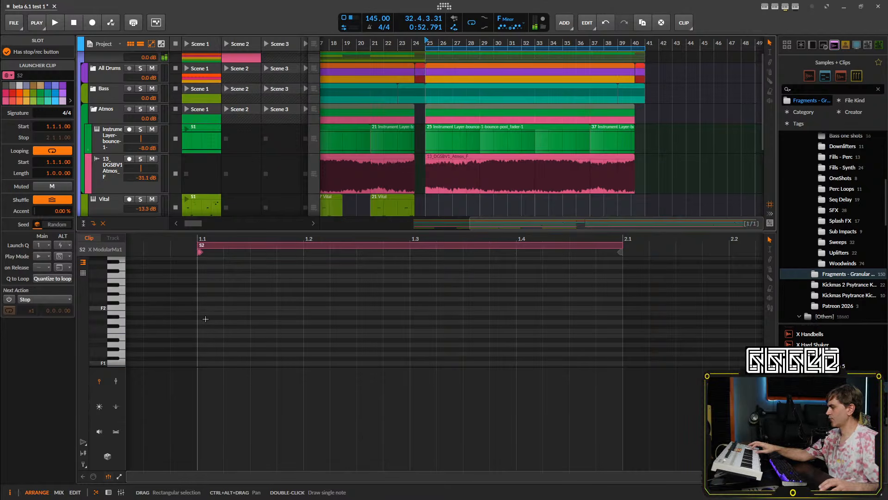
- Add a D2 note at 1.1.3 and a C#2 note at 1.2.1, and launch the Scene 2 clip to hear them
double_click(262, 321)
double_click(314, 326)
key("space")
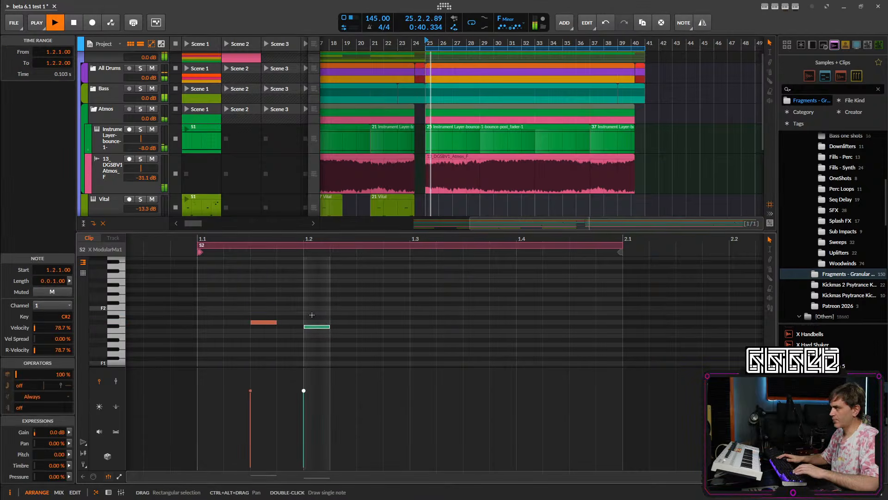
key("space")
scroll(245, 185, "down", 3)
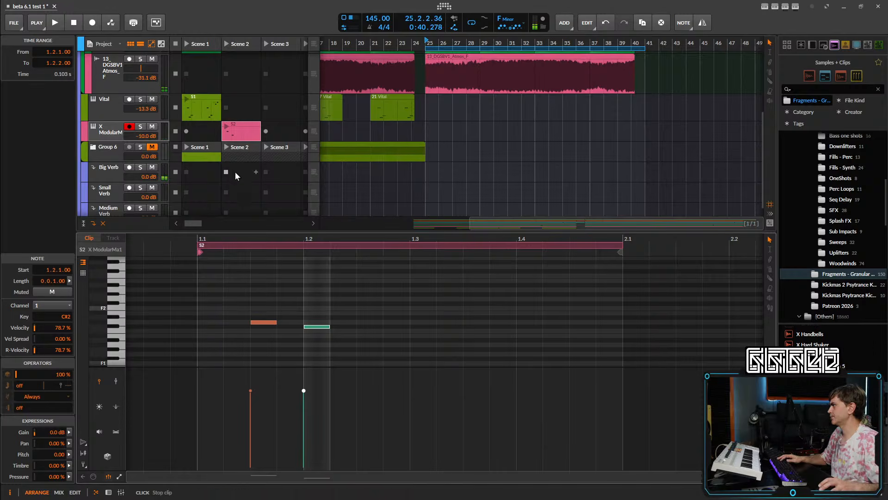
left_click(228, 126)
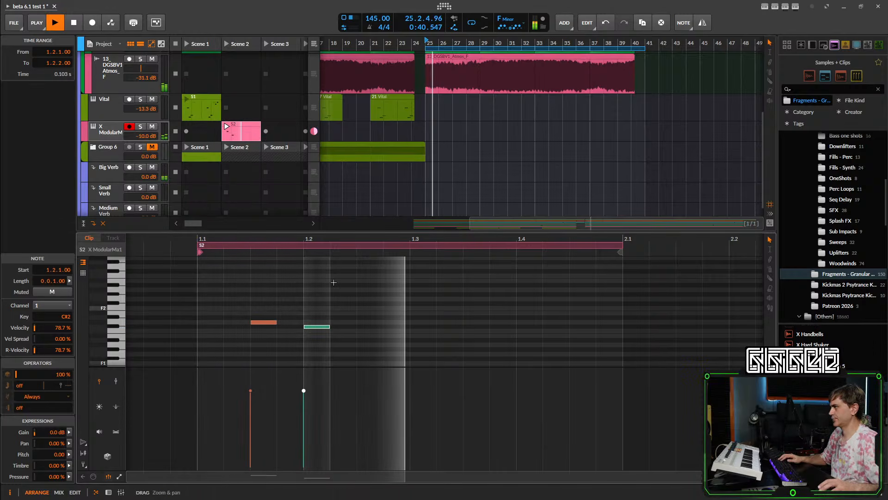
key("space")
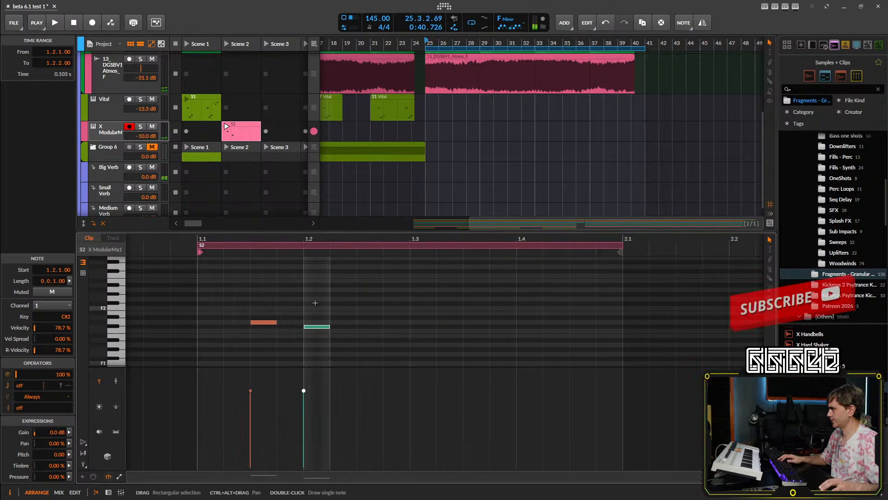
- Lengthen the D2 and C#2 notes to 0.0.2.00 each and audition the clip
left_click_drag(361, 297, 304, 321)
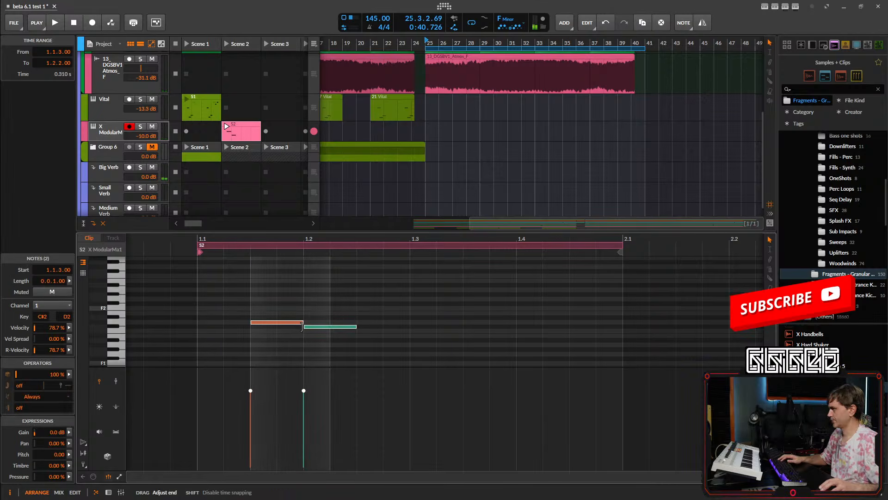
key("space")
left_click(403, 300)
key("space")
left_click(327, 327)
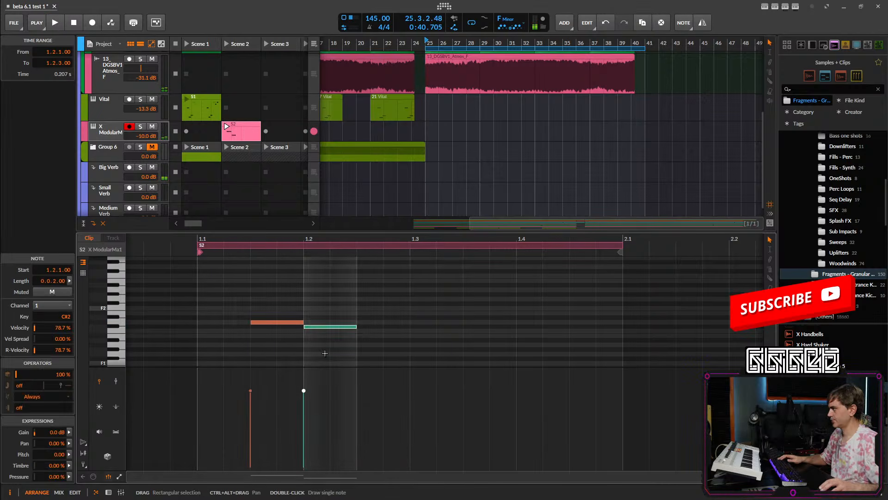
- Add a D2 note of length 0.0.2.00 at 1.2.4 and raise the X ModularMayhem track's volume to -3.8 dB during playback
double_click(386, 322)
key("space")
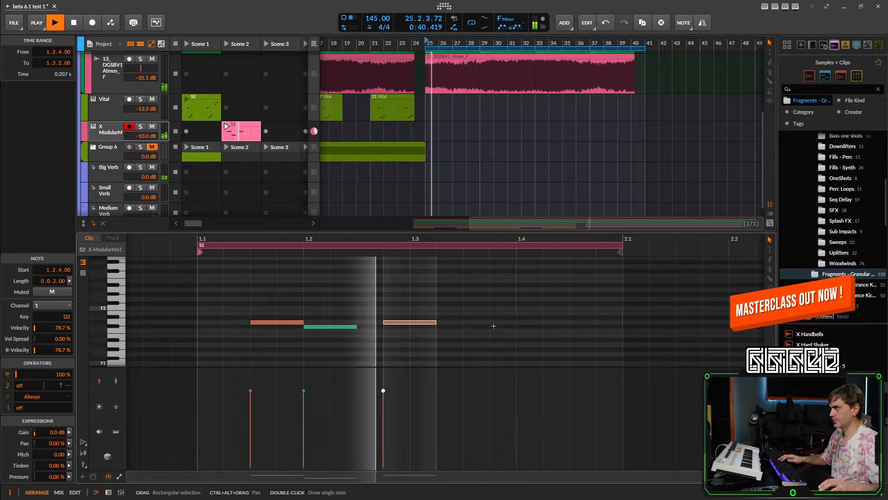
left_click_drag(141, 138, 141, 125)
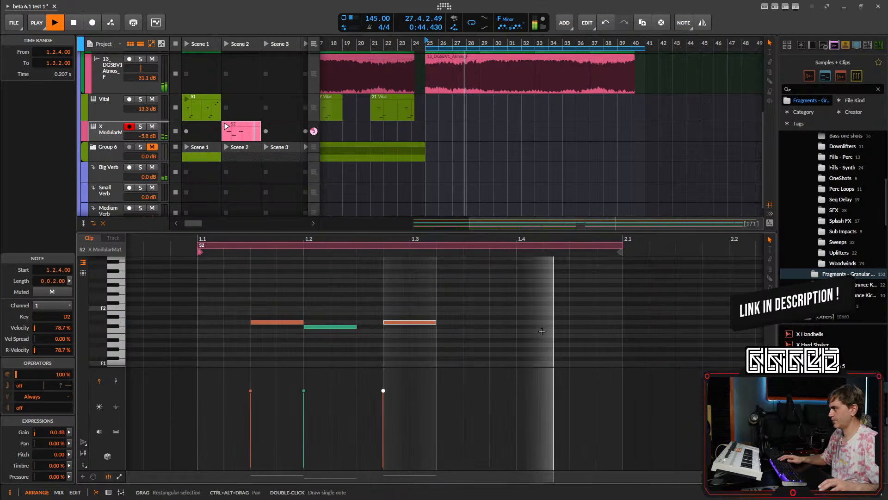
key("space")
- Add a descending run of four sixteenth notes across beat 1.4, from A1 down to F#1
double_click(526, 345)
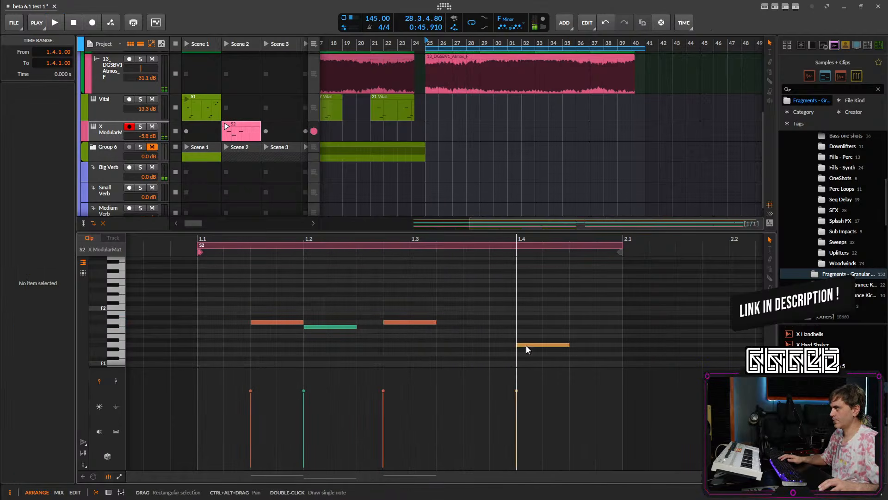
left_click_drag(563, 344, 536, 346)
double_click(551, 350)
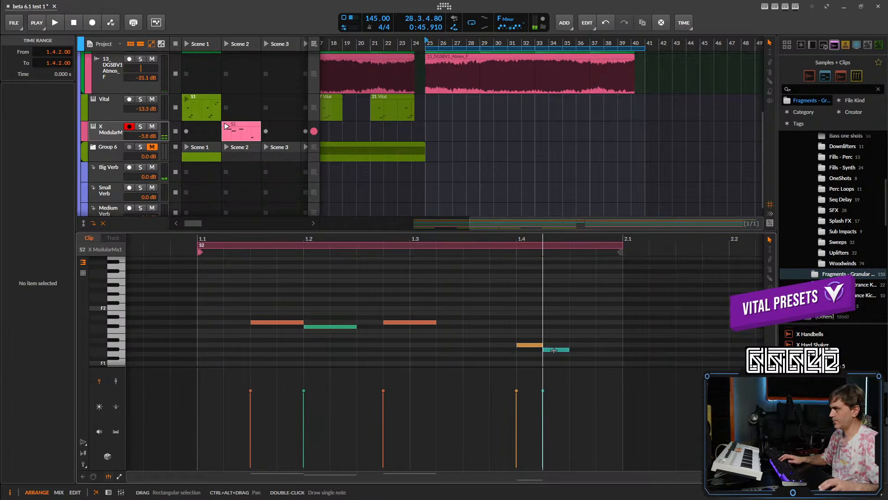
left_click(590, 353)
double_click(582, 354)
left_click(609, 358)
double_click(607, 359)
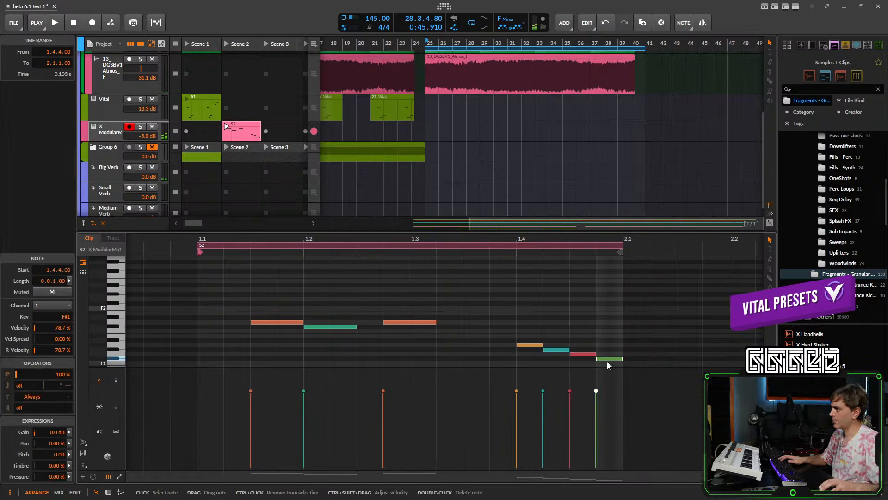
- Audition the descending four-note run on beat 1.4 and delete it
key("space")
scroll(607, 365, "down", 3)
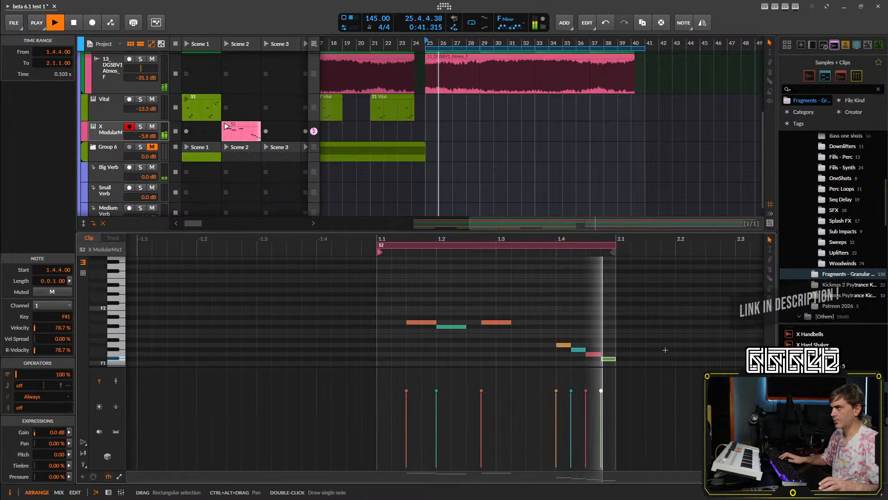
scroll(635, 315, "down", 3)
scroll(635, 315, "up", 3)
scroll(603, 306, "up", 2)
left_click_drag(585, 291, 463, 352)
key("Delete")
- Enlarge the note editor and try sixteenth notes B3 at 1.4.1 and G3 at 1.4.2 in playback
scroll(456, 314, "up", 2)
scroll(455, 315, "up", 2)
double_click(460, 293)
scroll(463, 294, "down", 1)
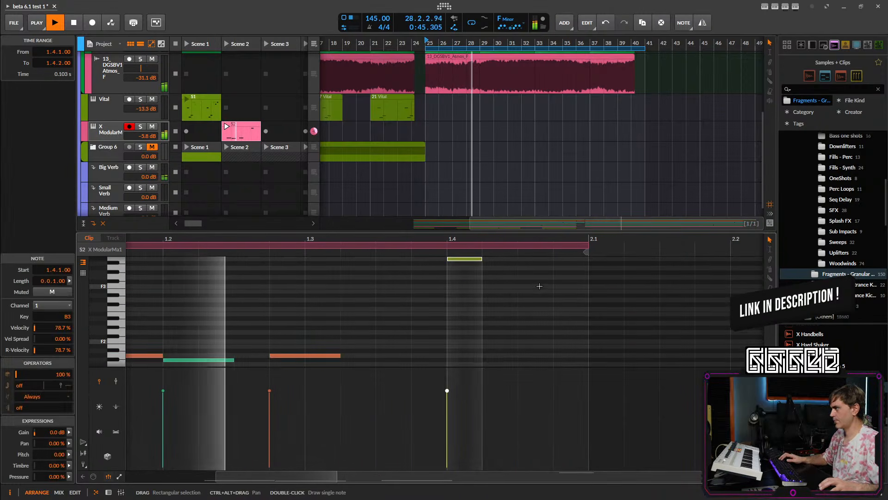
left_click_drag(564, 231, 561, 133)
scroll(532, 199, "up", 1)
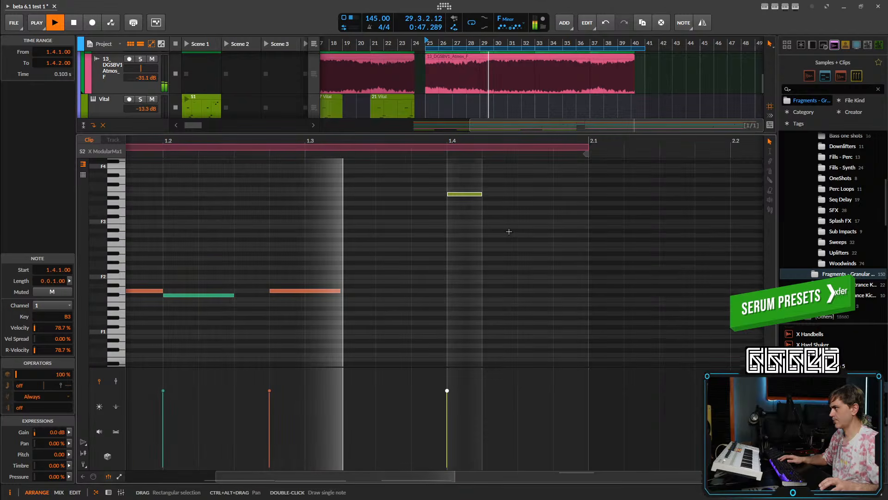
key("space")
double_click(509, 213)
key("space")
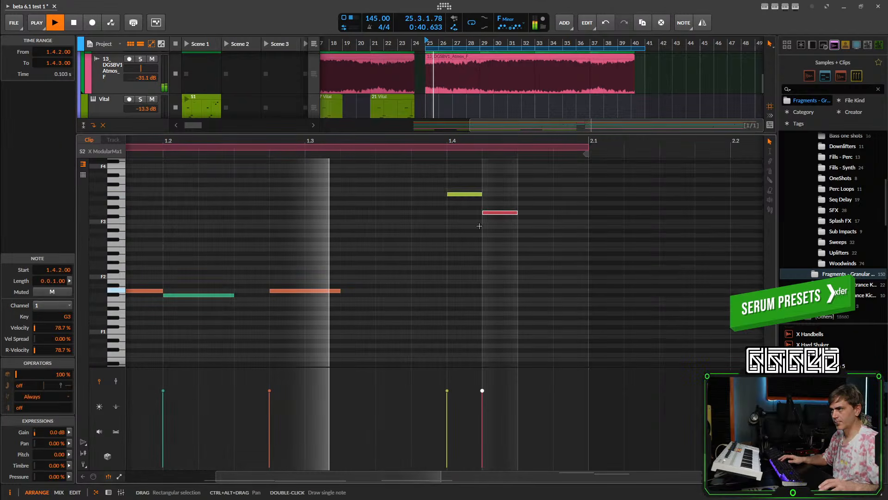
- Stop playback and delete the B3 and G3 notes on beat 1.4
key("space")
left_click_drag(506, 173, 472, 261)
key("Delete")
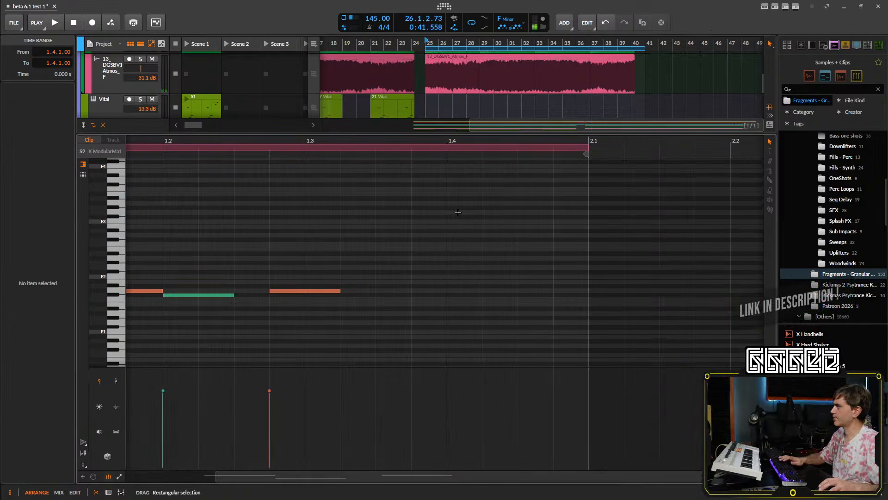
- Add a note at 1.4.1, lengthen it to 0.0.2.00 and, after auditioning, transpose it to E3
double_click(458, 212)
key("space")
left_click_drag(479, 212, 518, 212)
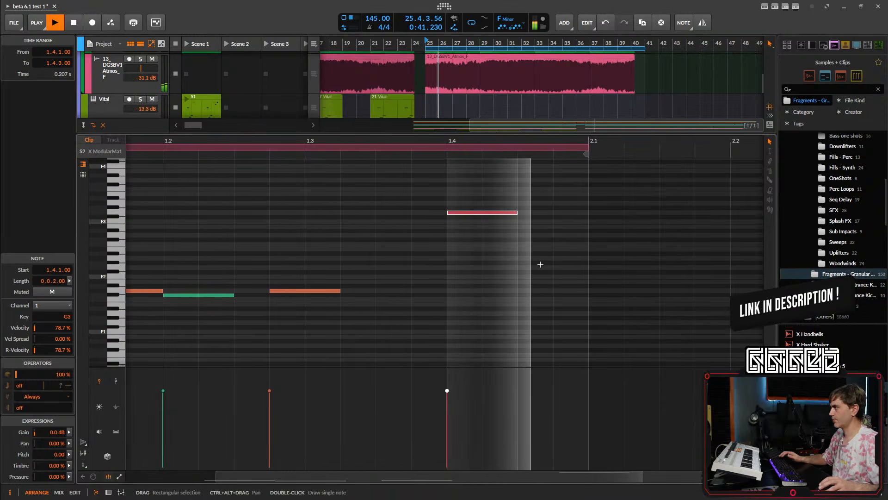
key("space")
key("Down")
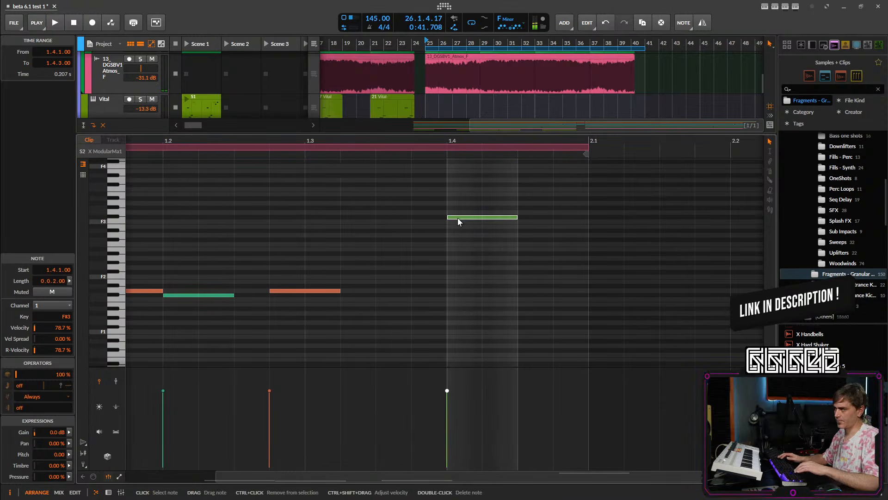
key("Up")
key("Down")
key("Down")
key("Down")
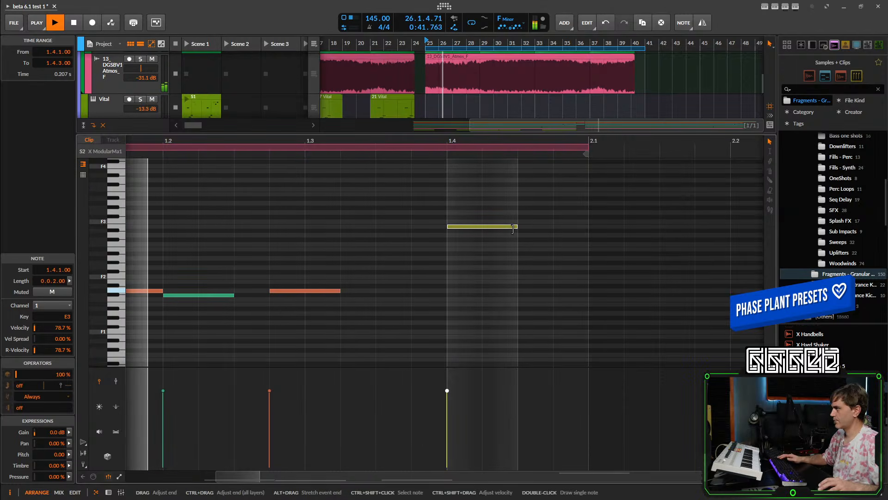
- Duplicate the E3 note and place the two copies at 1.3.3 and 1.4.2, checking the rhythm in playback
key("ctrl+d")
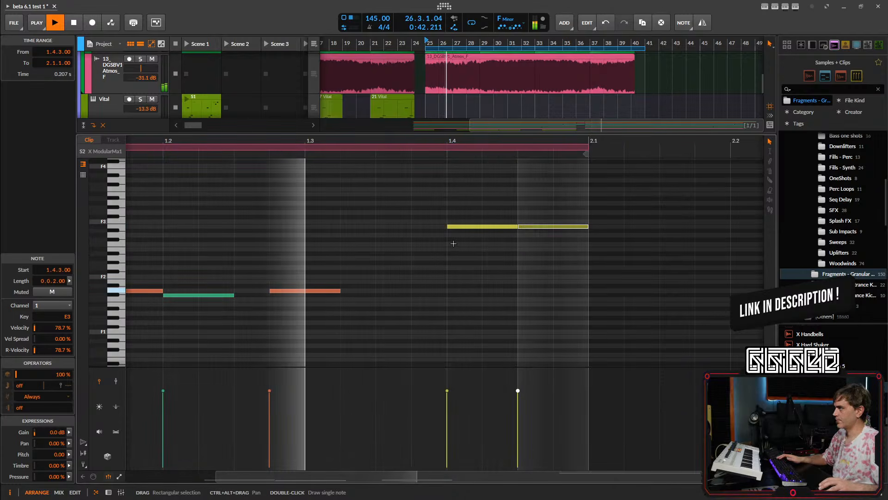
left_click_drag(466, 227, 399, 228)
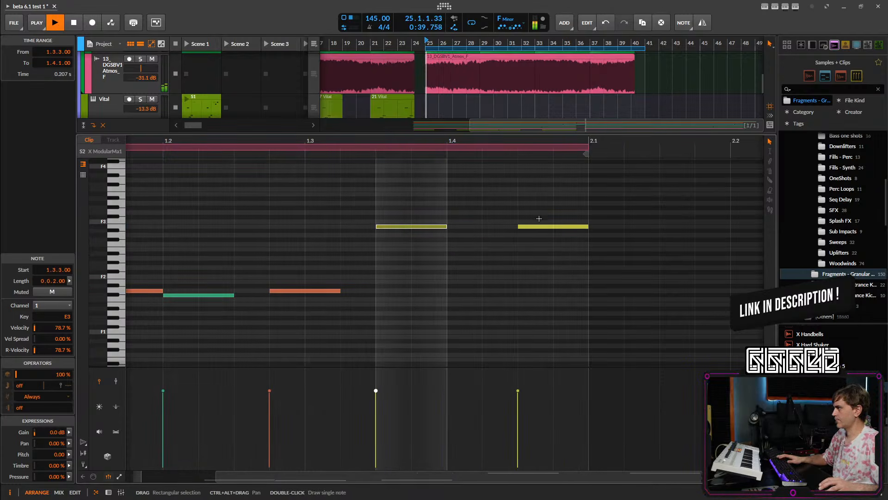
key("space")
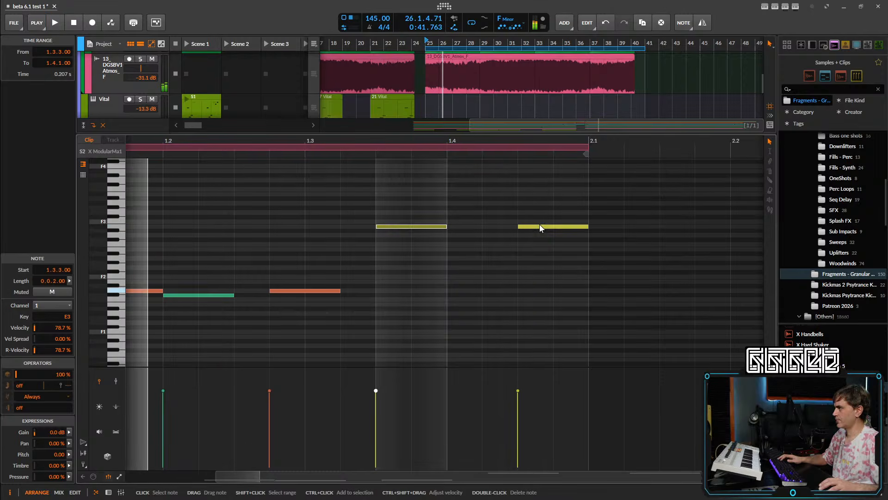
key("space")
left_click_drag(540, 225, 390, 242)
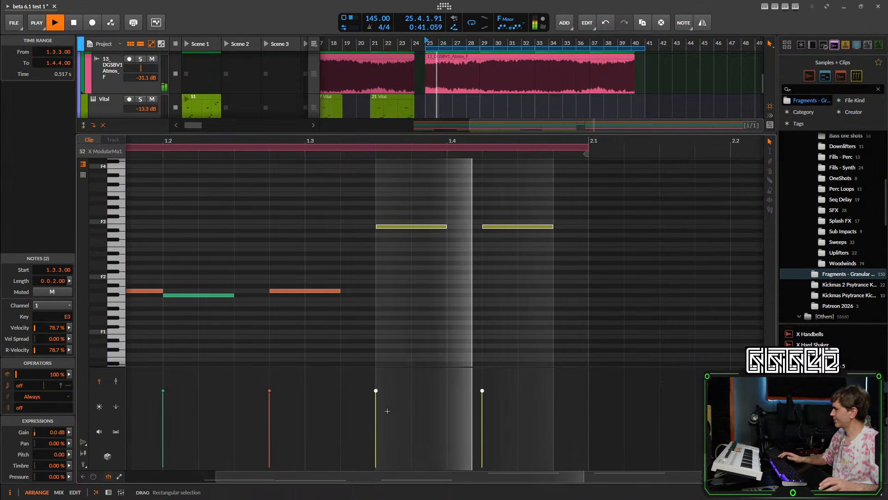
left_click(495, 327)
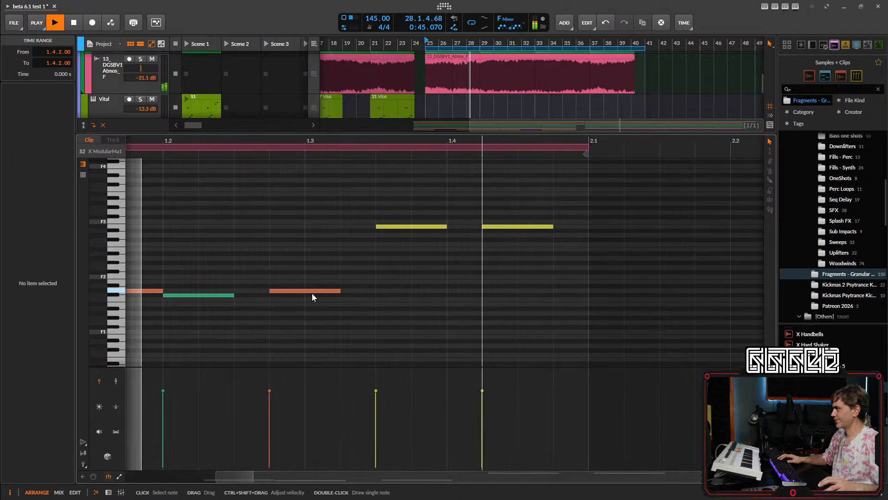
- Mute the three low notes (D2, C#2, D2) together and audition the clip with only the E3 notes
scroll(313, 297, "down", 3)
left_click_drag(314, 296, 365, 248)
key("space")
left_click_drag(365, 246, 232, 345)
key("alt+m")
key("space")
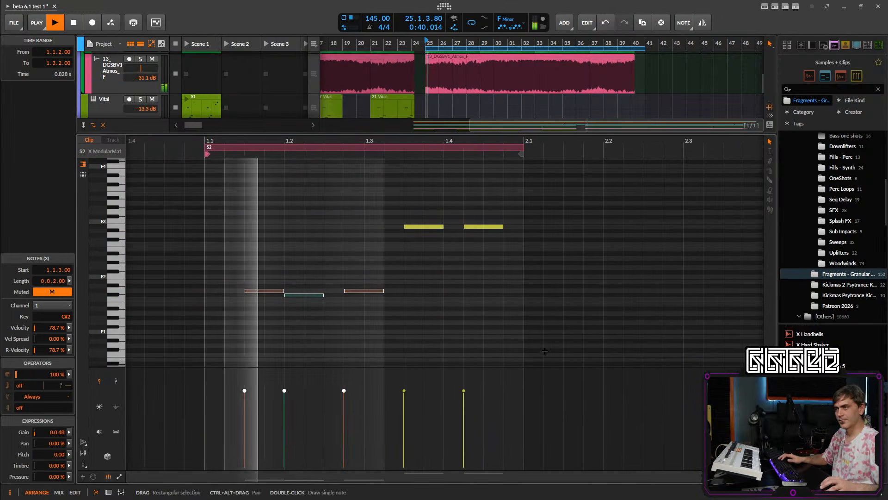
key("space")
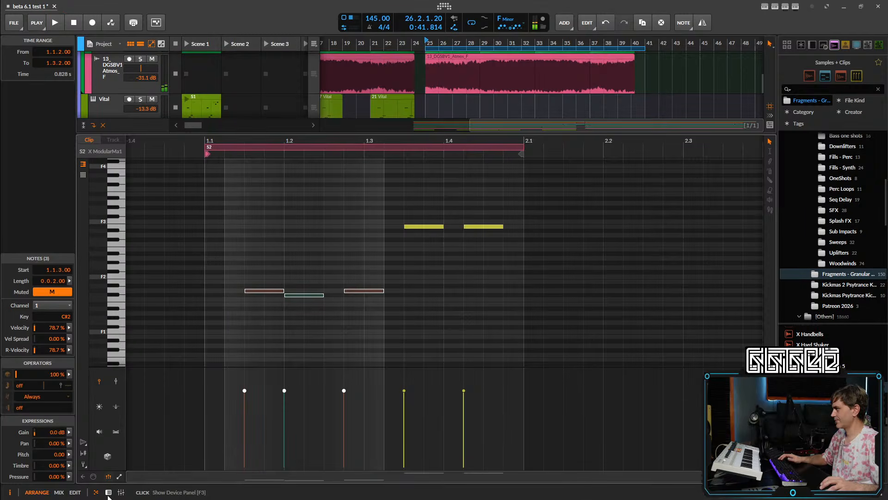
- Set the Sampler's voice gain/drive to +2.7 dB on the X ModularMayhem 1 track while comparing it in playback
left_click(109, 492)
key("space")
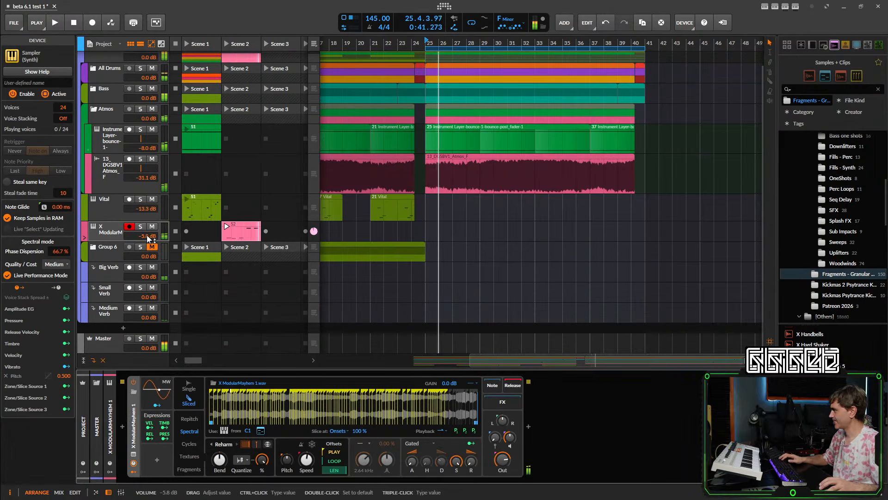
key("space")
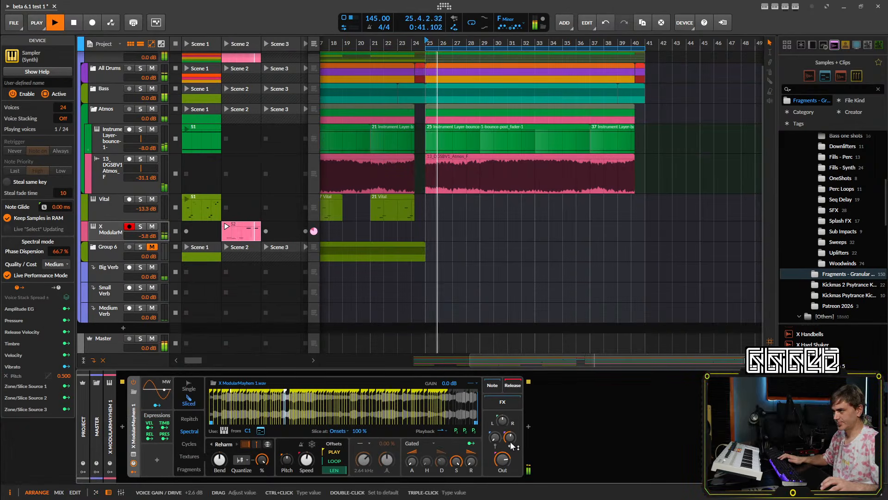
left_click_drag(510, 442, 511, 444)
key("space")
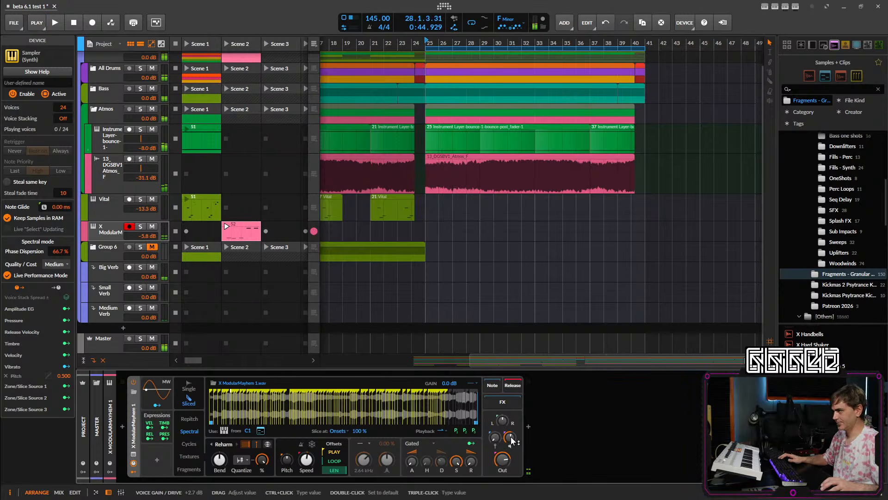
key("space")
- Reopen the S2 clip, unmute its three low notes, and mute only the D2 notes at 1.1.3 and 1.2.4
double_click(246, 227)
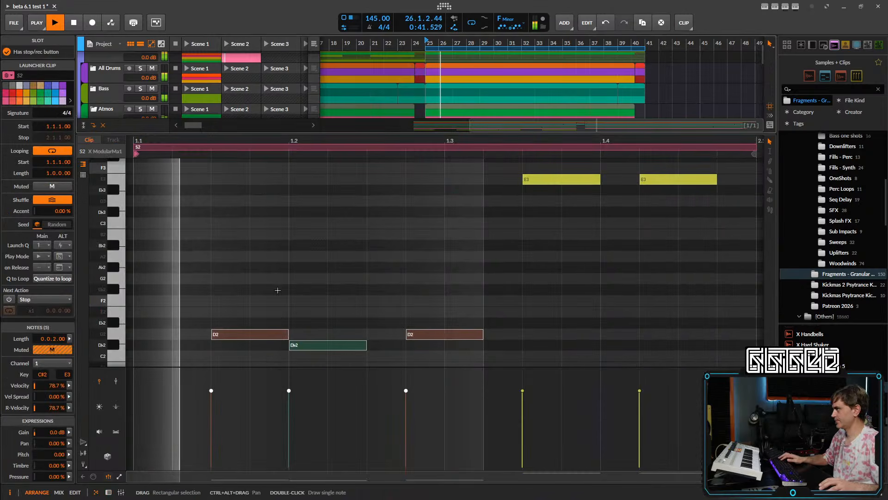
left_click_drag(438, 299, 245, 346)
key("alt+m")
scroll(272, 296, "down", 2)
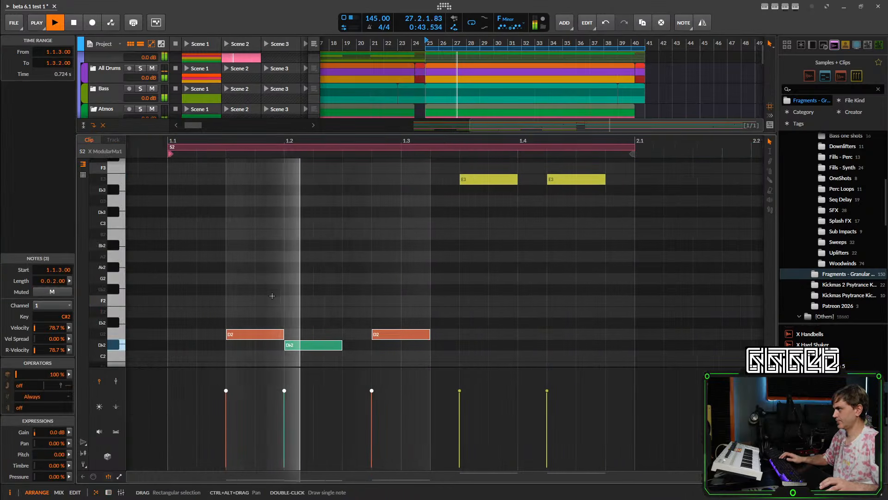
scroll(272, 296, "down", 1)
left_click_drag(266, 301, 265, 347)
key("alt+m")
left_click_drag(373, 286, 383, 353)
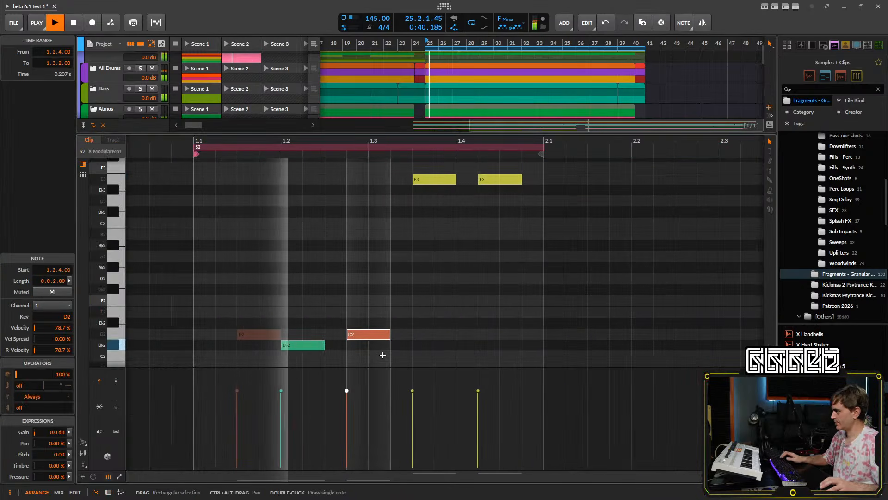
scroll(407, 312, "down", 1)
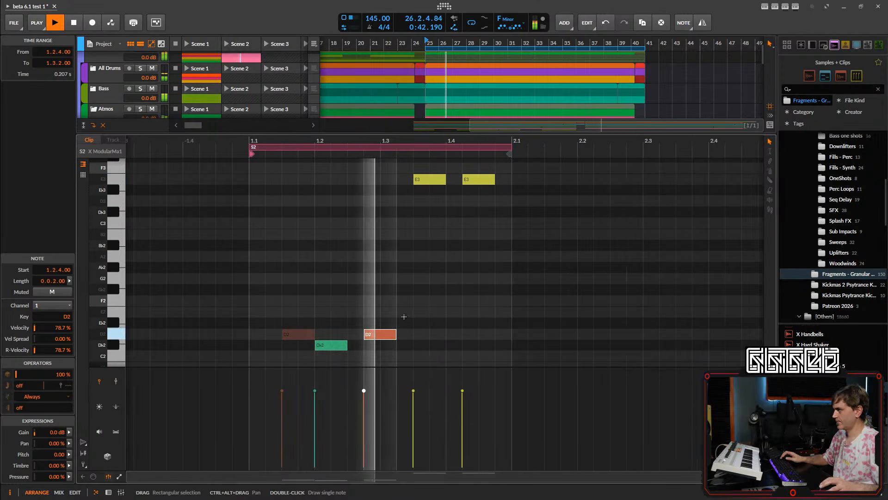
key("alt+m")
- Mute the C#2 note at 1.2.1 as well after listening to the pattern
scroll(403, 316, "down", 1)
scroll(404, 318, "up", 2)
scroll(395, 323, "down", 1)
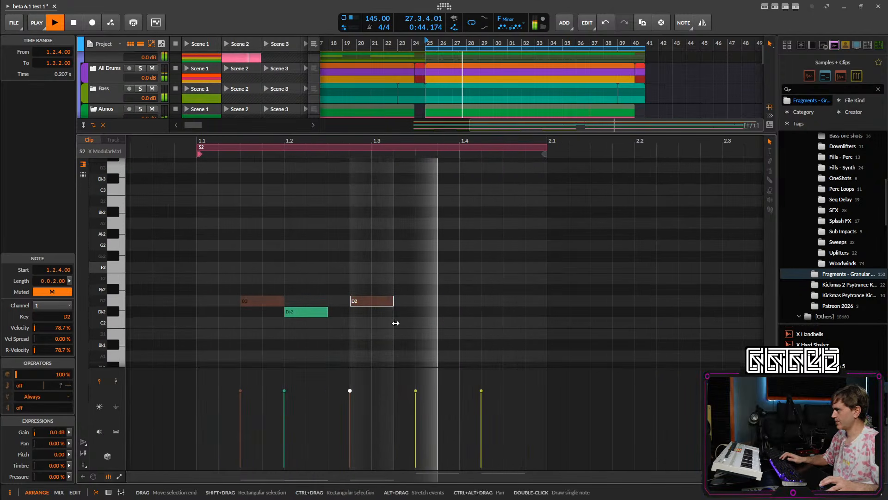
scroll(467, 287, "up", 1)
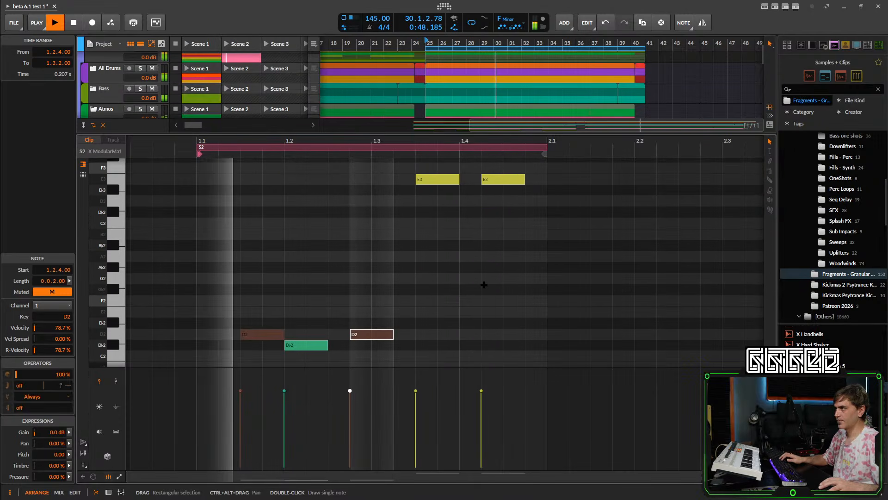
left_click(311, 345)
scroll(368, 303, "up", 2)
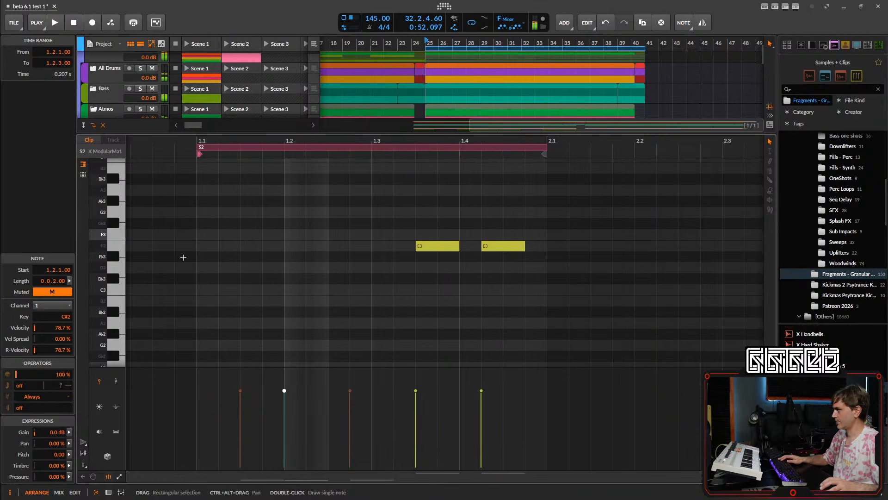
- Audition slices from G3 upward, play the track with the remaining E3 notes, and return to the device view
left_click(116, 214)
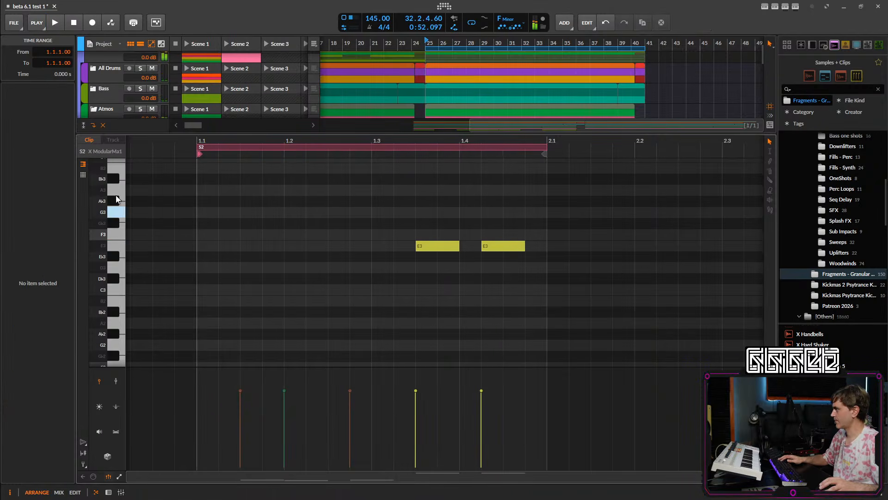
scroll(114, 176, "up", 2)
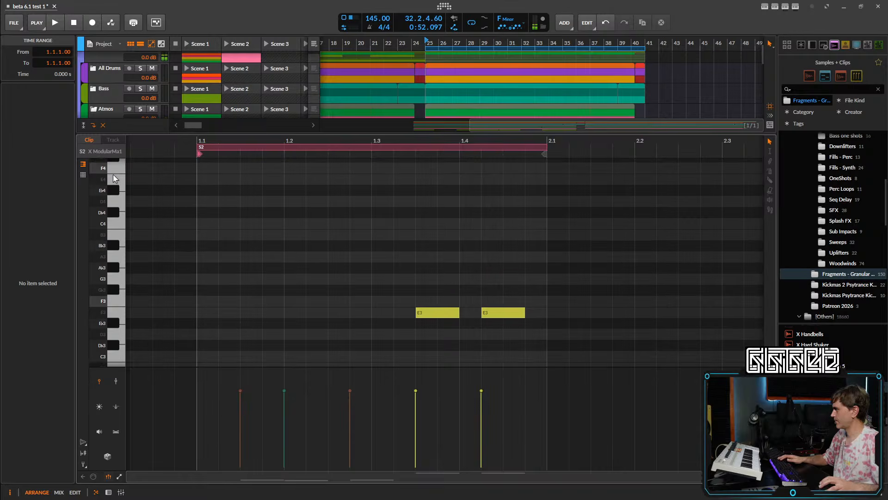
key("space")
scroll(421, 272, "down", 3)
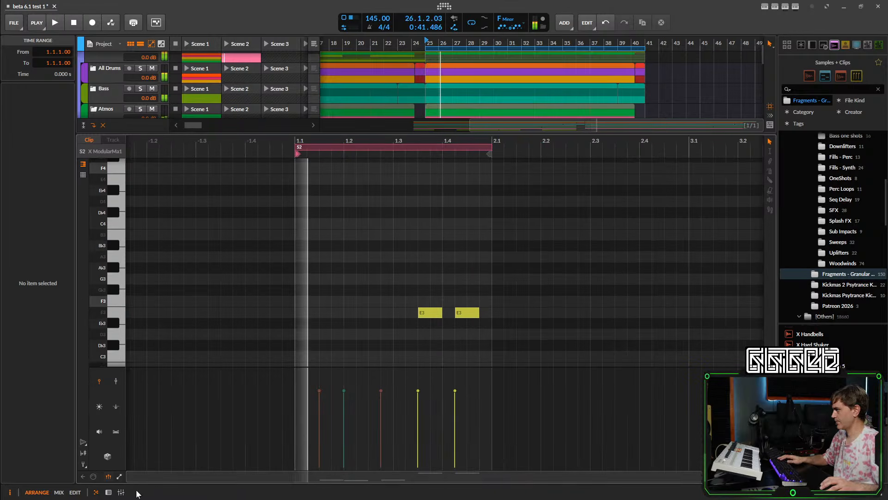
left_click(108, 492)
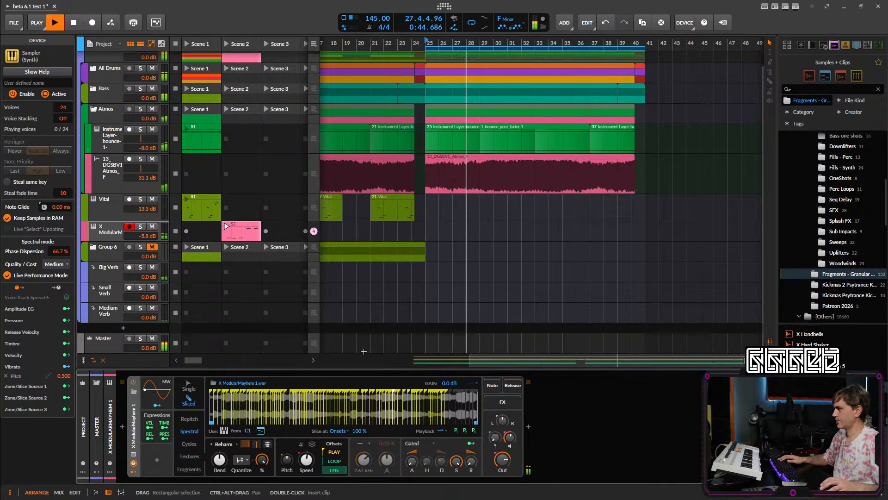
key("space")
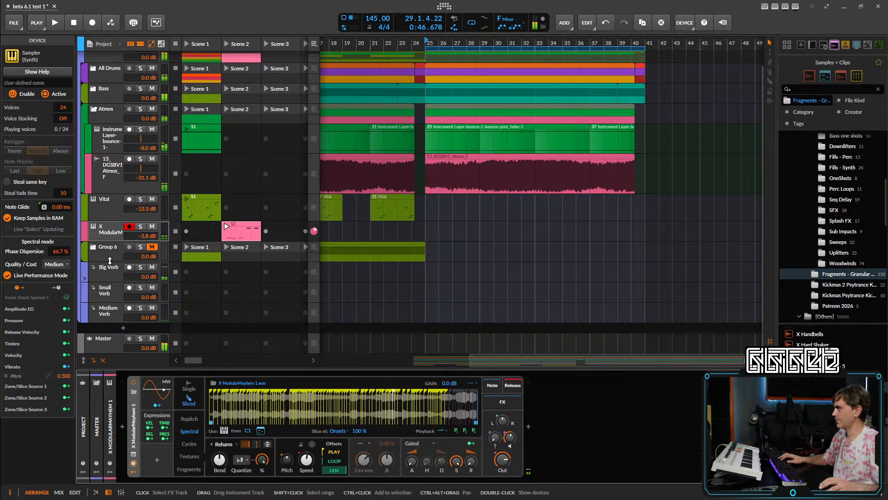
- Duplicate the X ModularMayhem track and delete the copied S2 clip from the new track's Scene 2 slot
left_click(106, 234)
key("ctrl+d")
left_click(228, 253)
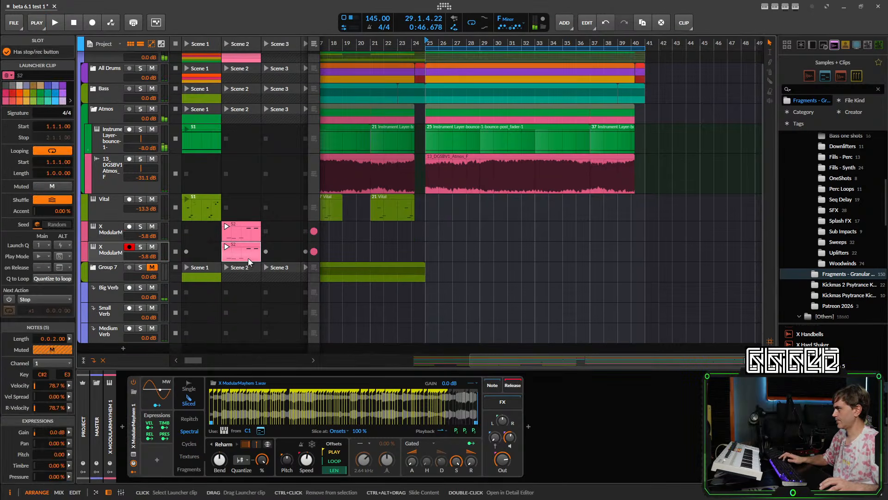
key("Delete")
- Load the X Scrapes sample into the duplicated track's Sampler and set its root tuning to Dynamic
left_click(824, 398)
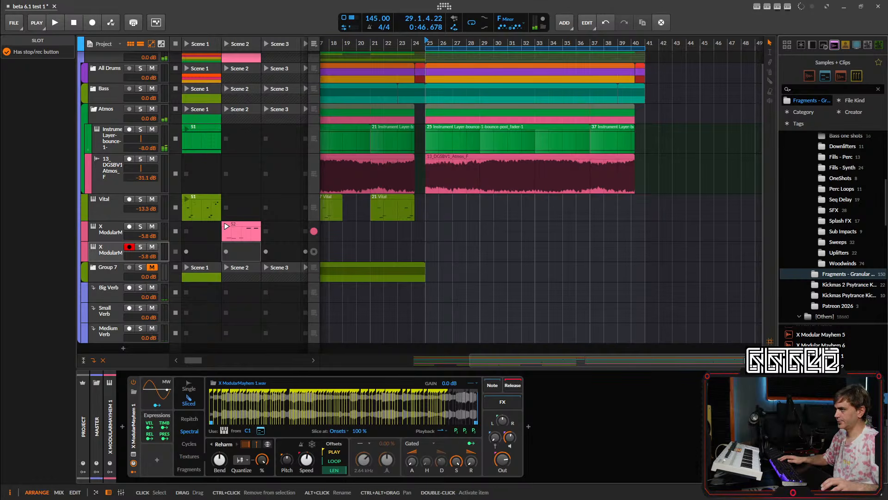
left_click_drag(824, 398, 354, 404)
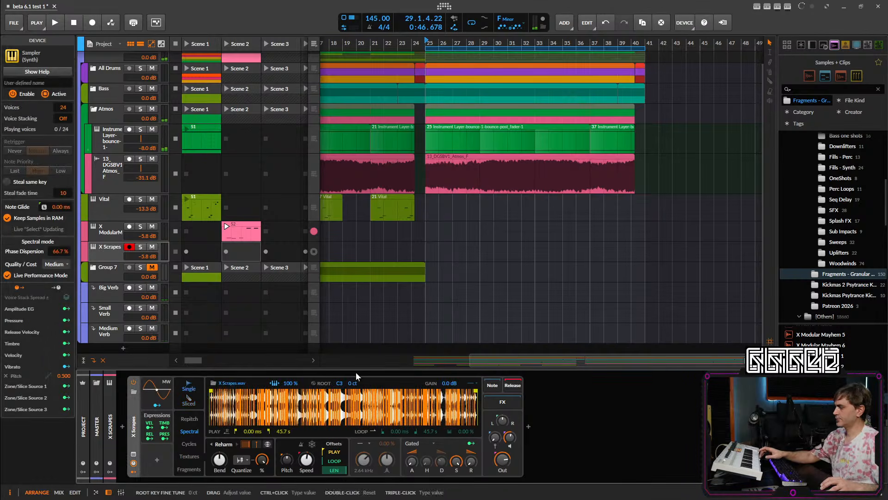
left_click(107, 251)
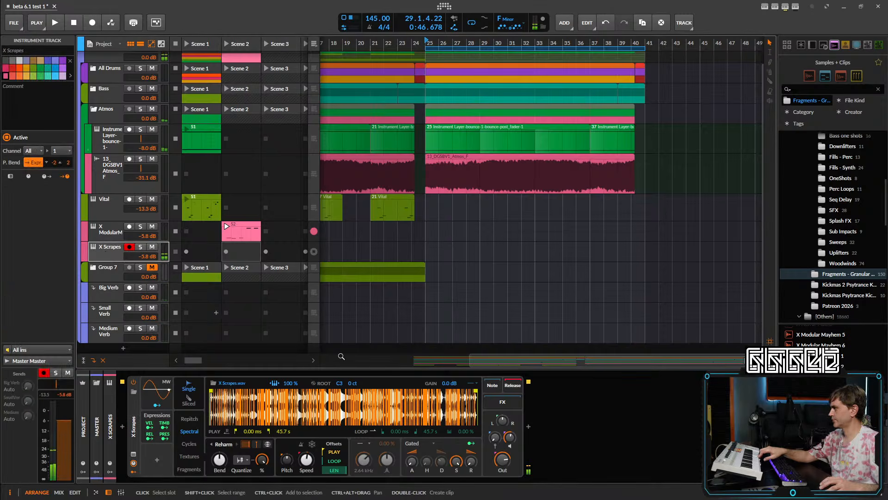
left_click(314, 382)
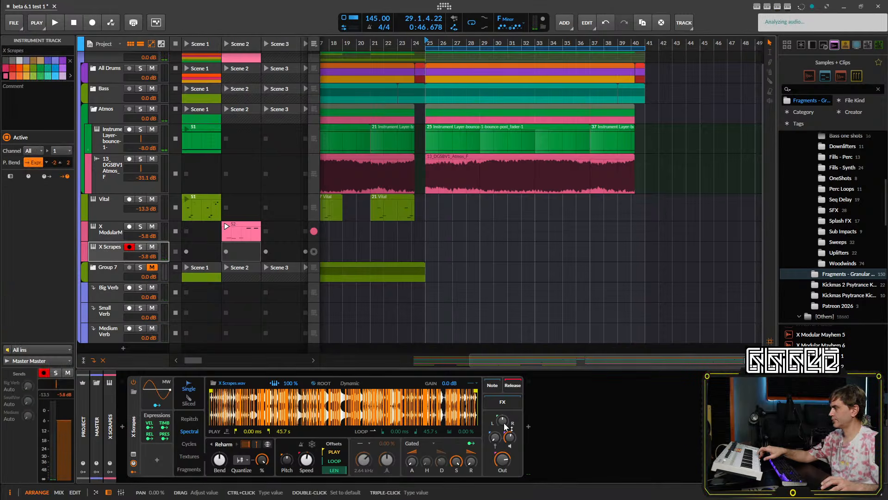
- Convert the X Scrapes Sampler to sliced mode and slice the sample at onsets
left_click(189, 401)
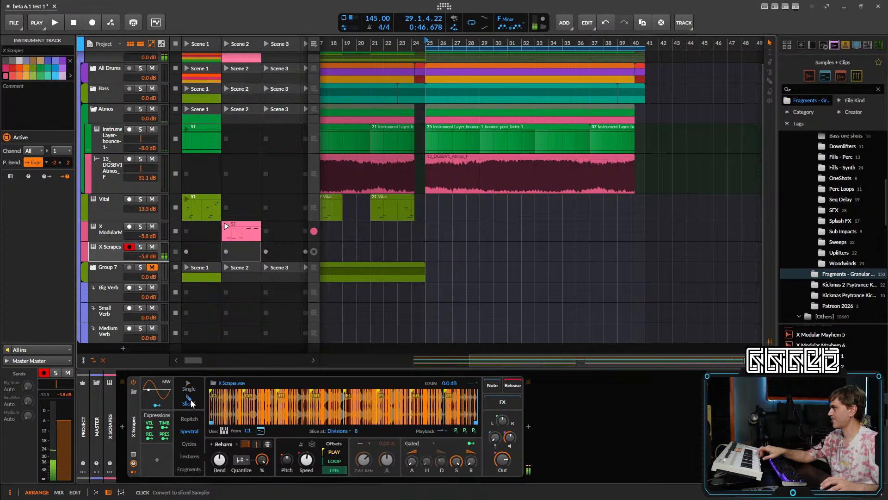
left_click(327, 431)
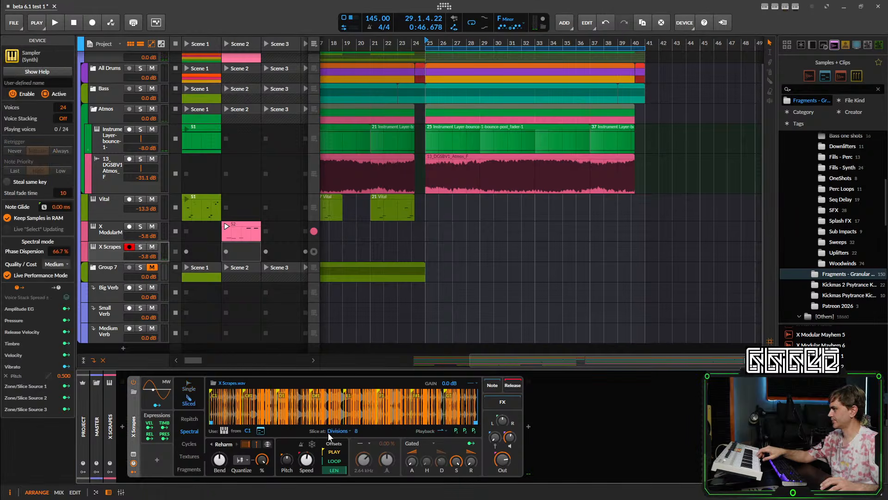
left_click(362, 459)
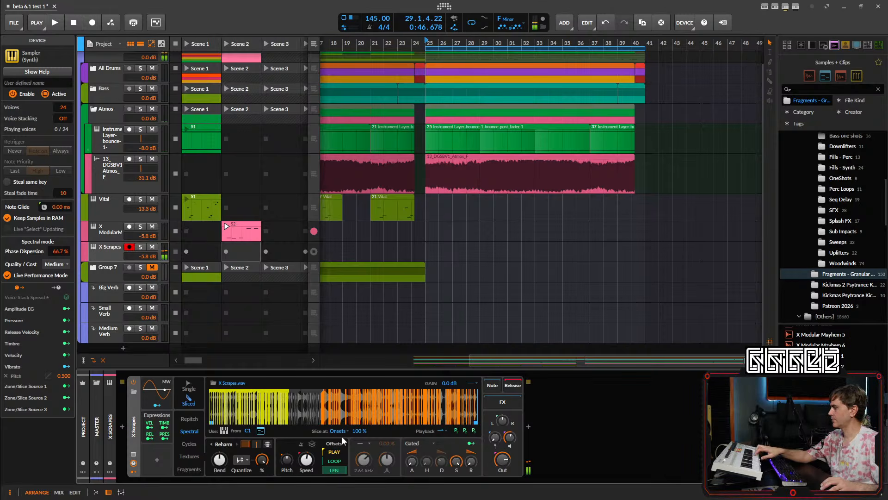
- Compare the X Scrapes slices with the spectral harmonic quantization amount lowered, and return it to 100 %
left_click_drag(261, 459, 262, 465)
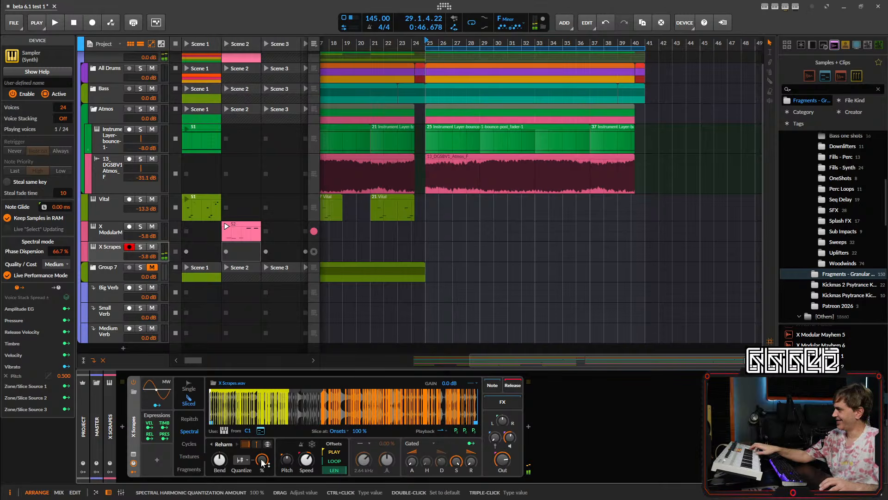
left_click_drag(265, 462, 260, 462)
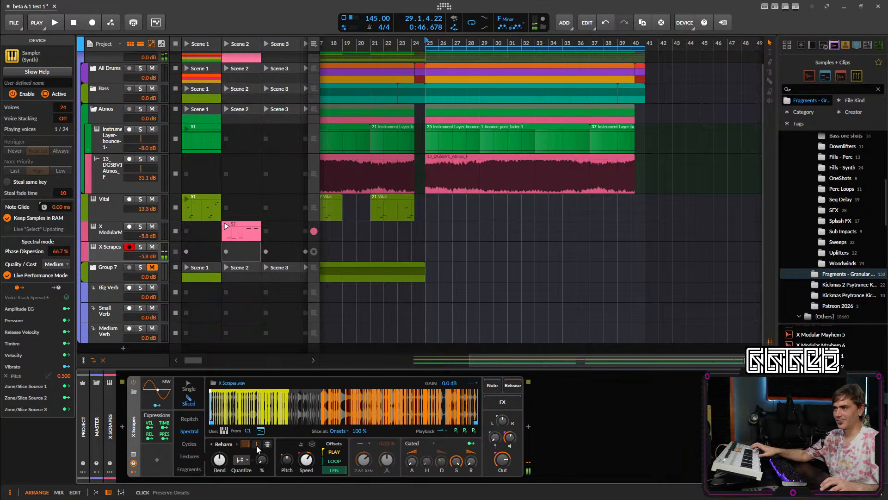
left_click_drag(262, 459, 262, 457)
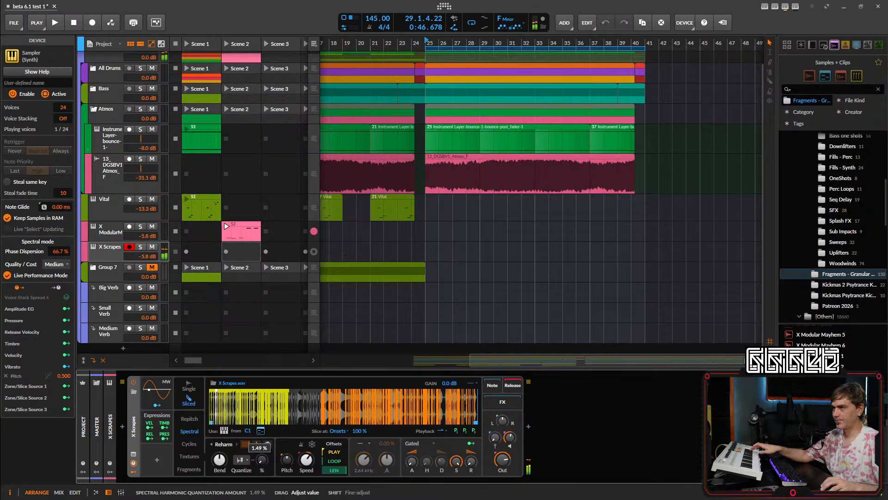
left_click_drag(262, 461, 262, 393)
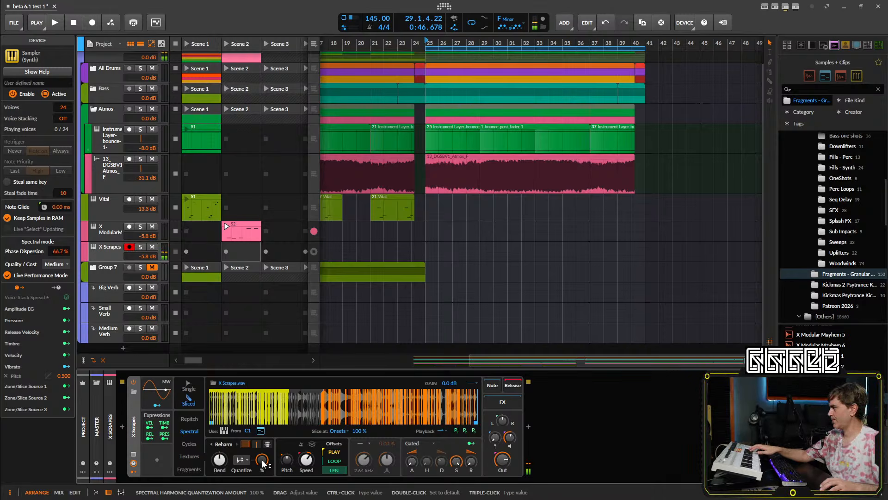
- Try the X Scrapes Sampler in single mode, then convert it back to sliced mode at onsets
left_click(195, 389)
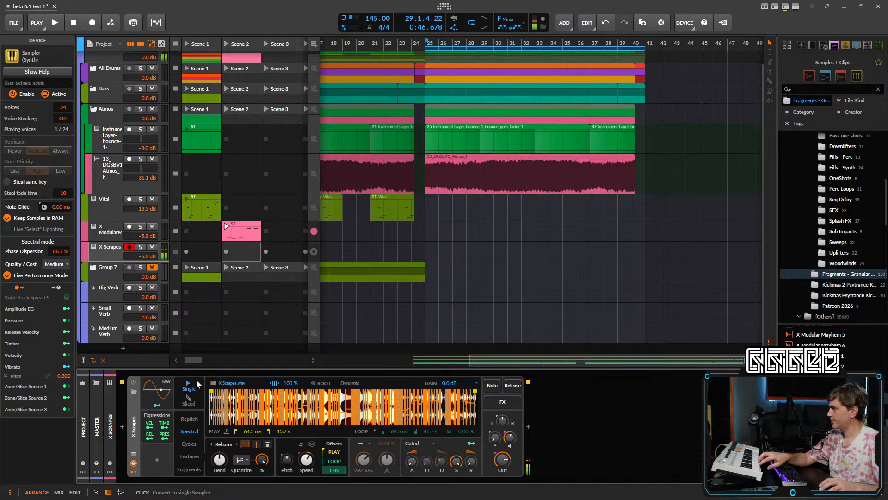
left_click(189, 402)
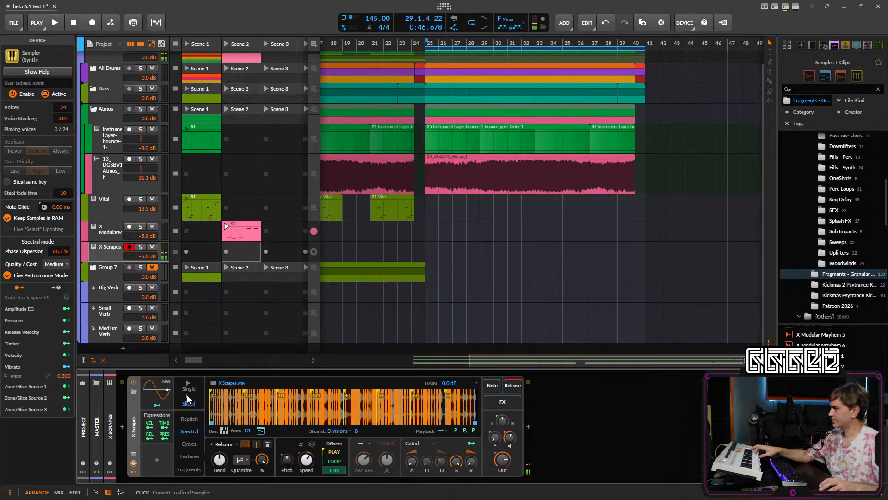
left_click(328, 430)
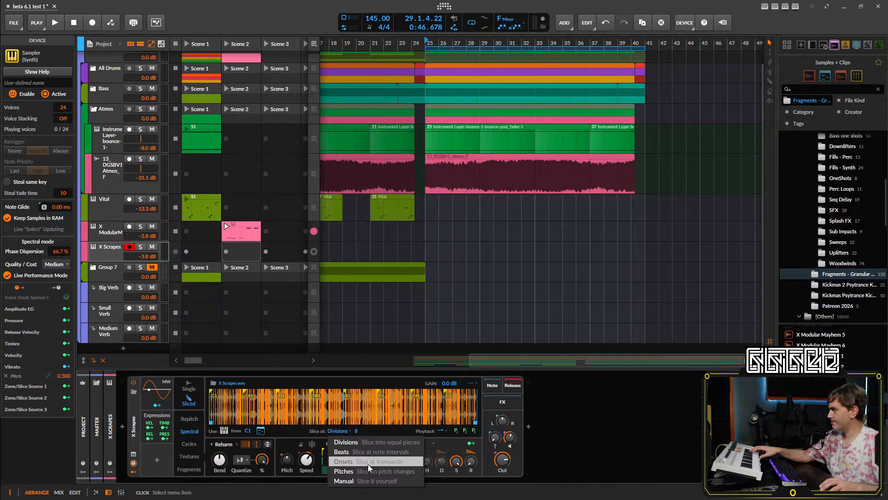
left_click(368, 463)
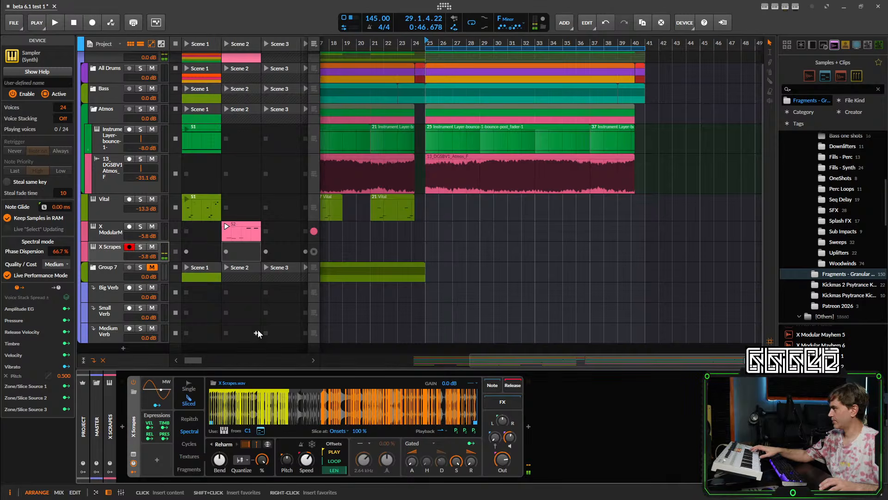
- Play the track and lower the X Scrapes Sampler's speed to 6 %
key("space")
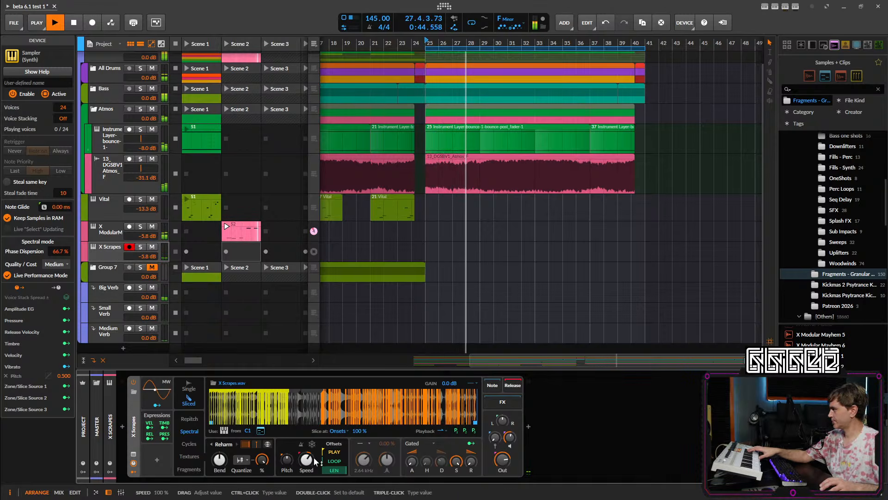
left_click_drag(309, 460, 309, 471)
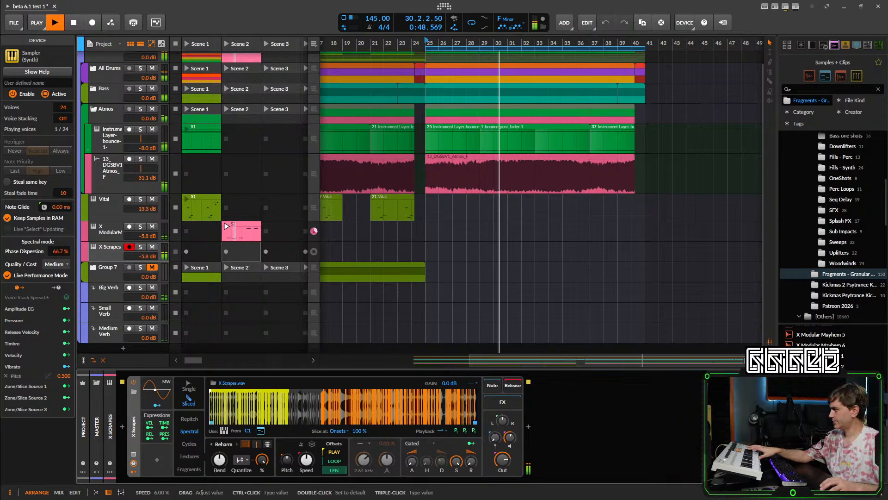
- Try the X Scrapes Sampler with its playhead frozen at different position offsets, then unfreeze it and set the speed to 4 %
mouse_move(307, 459)
left_mouse_down()
mouse_move(287, 450)
mouse_move(286, 470)
mouse_move(307, 460)
left_mouse_up()
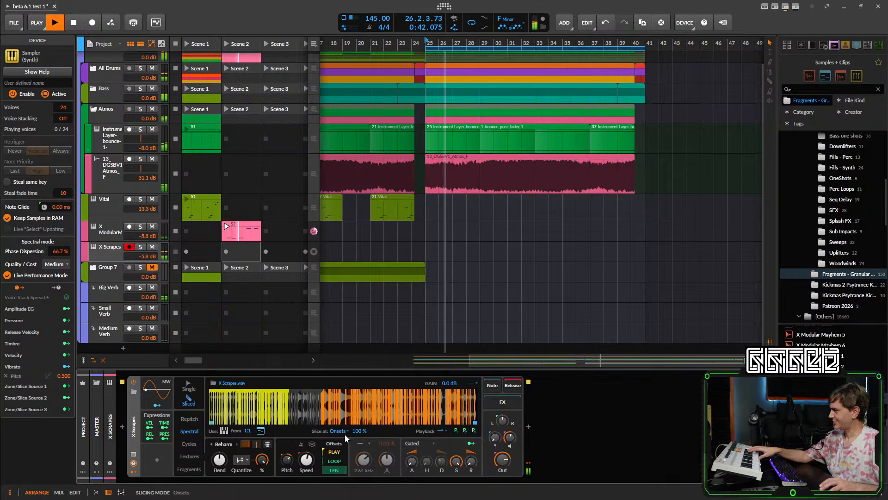
left_click(312, 444)
mouse_move(306, 459)
left_mouse_down()
mouse_move(306, 449)
mouse_move(307, 473)
left_mouse_up()
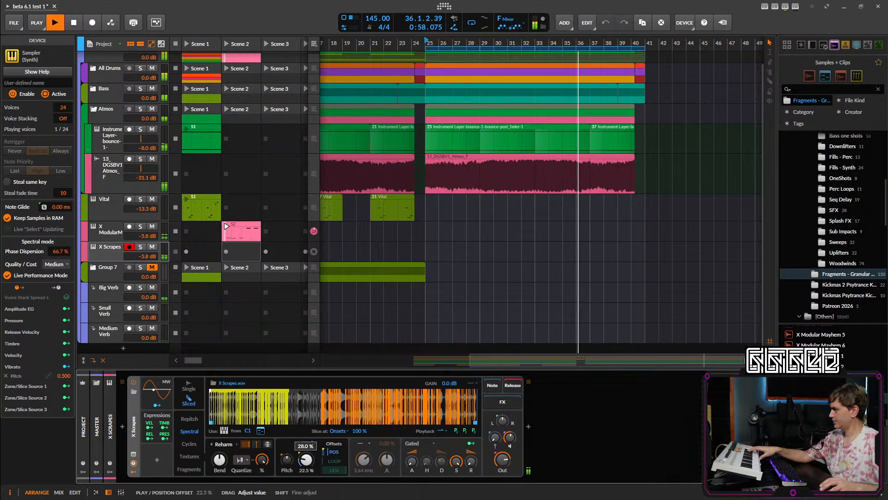
left_click_drag(306, 459, 306, 463)
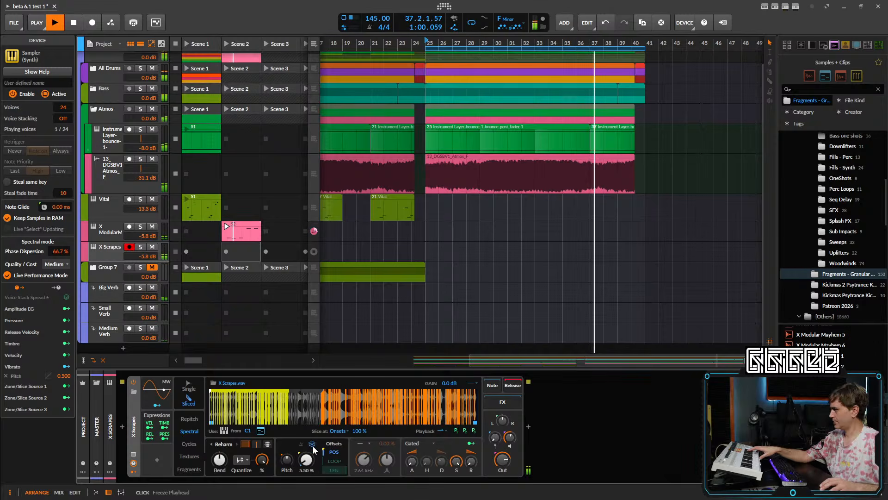
left_click(313, 444)
left_click(301, 460)
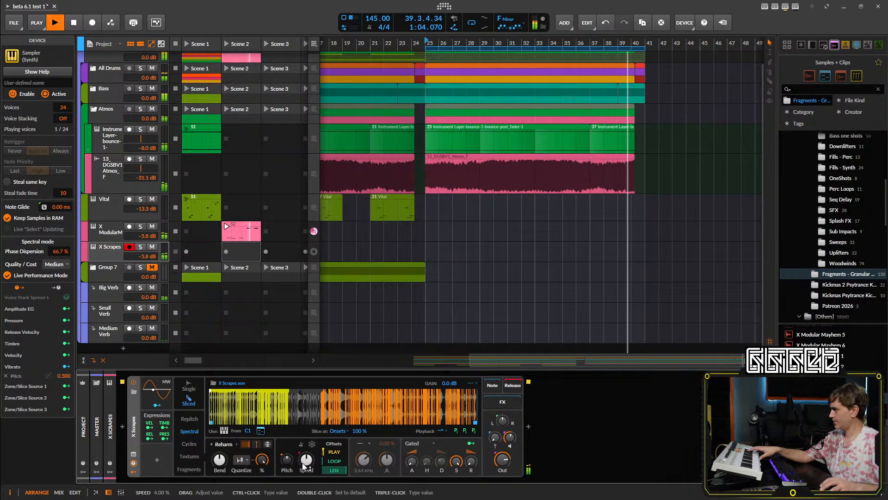
- Adjust the X Scrapes Sampler's pitch, spectral harmonic bend and envelope attack while the track plays
left_click_drag(285, 462, 285, 438)
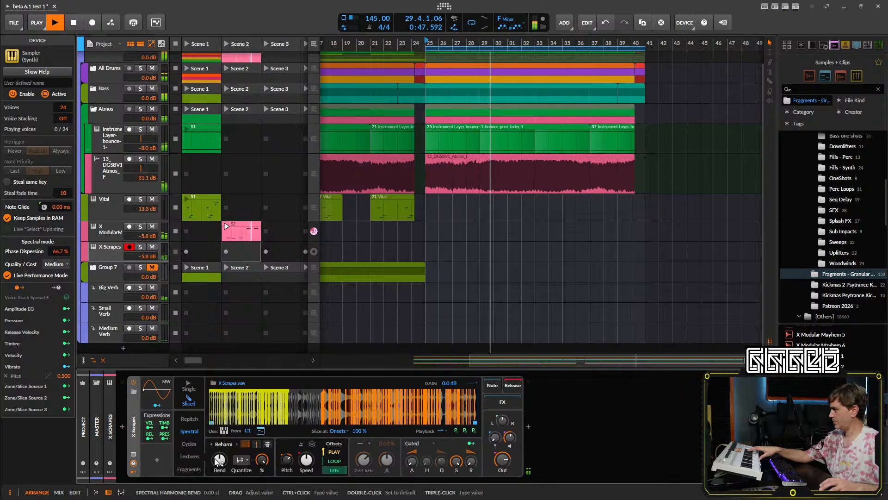
left_click_drag(219, 460, 219, 445)
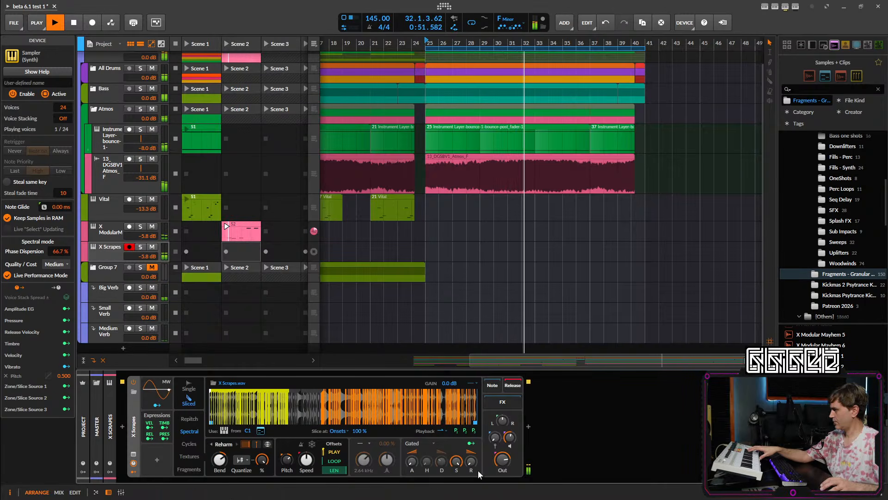
left_click_drag(411, 460, 413, 467)
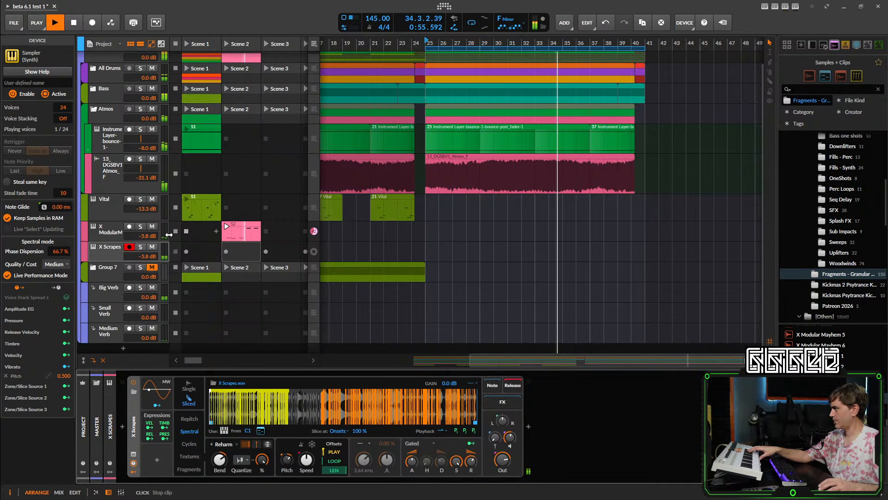
- Mute the X ModularMayhem track and raise the X Scrapes track's volume to +0.7 dB
left_click(152, 227)
left_click_drag(149, 258, 148, 249)
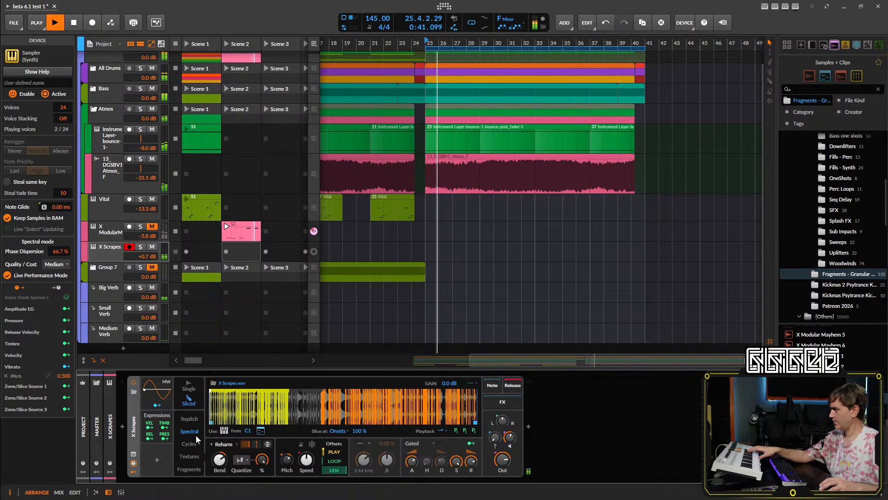
- Switch the X Scrapes Sampler to single mode and back to sliced mode with 8 equal divisions
left_click(189, 388)
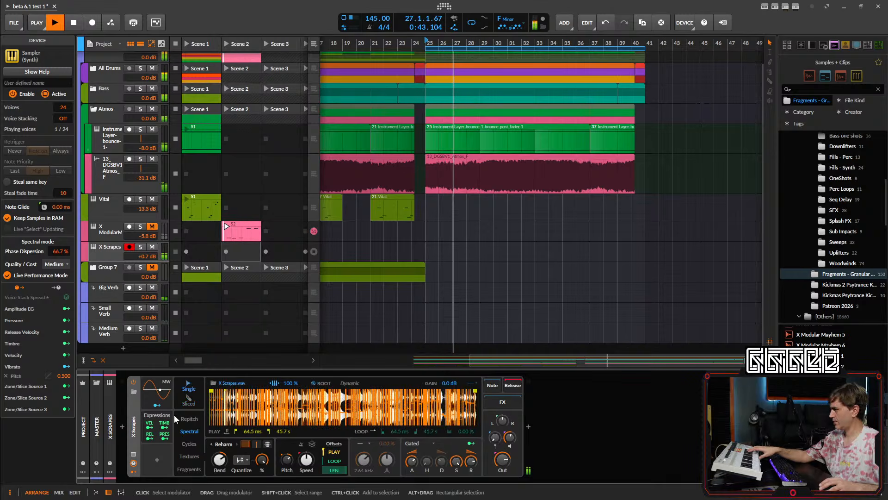
left_click(190, 403)
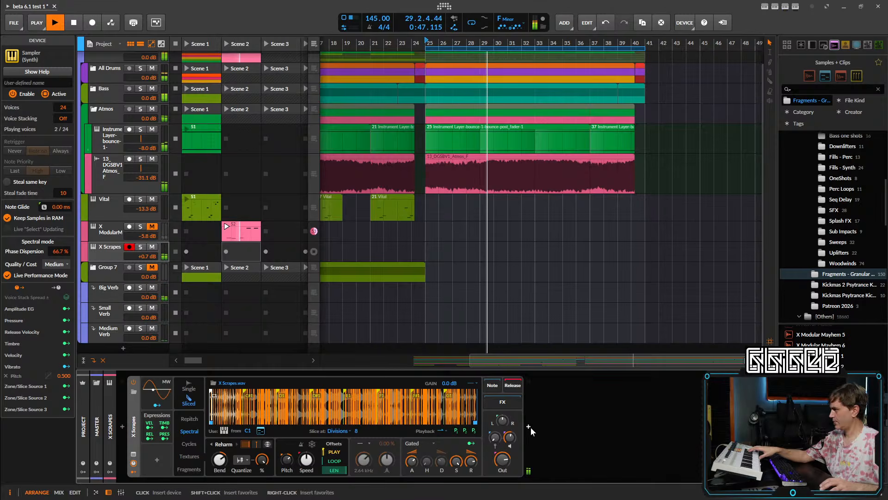
left_click(338, 430)
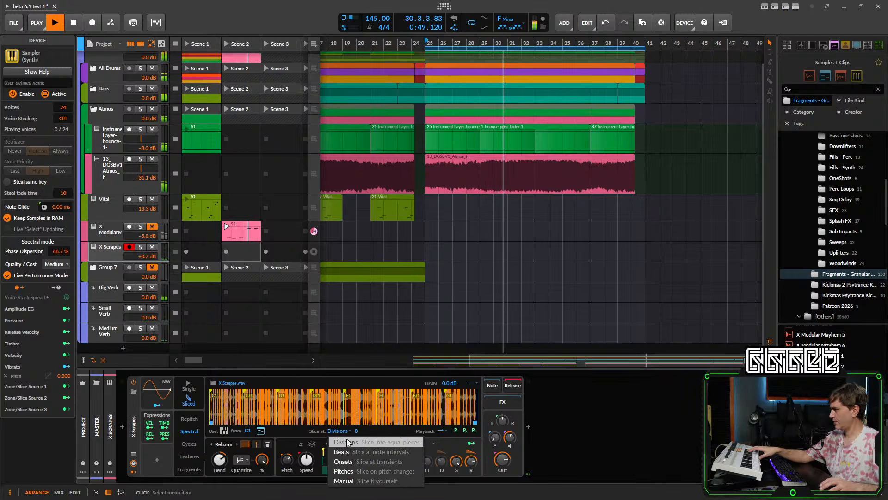
left_click(298, 429)
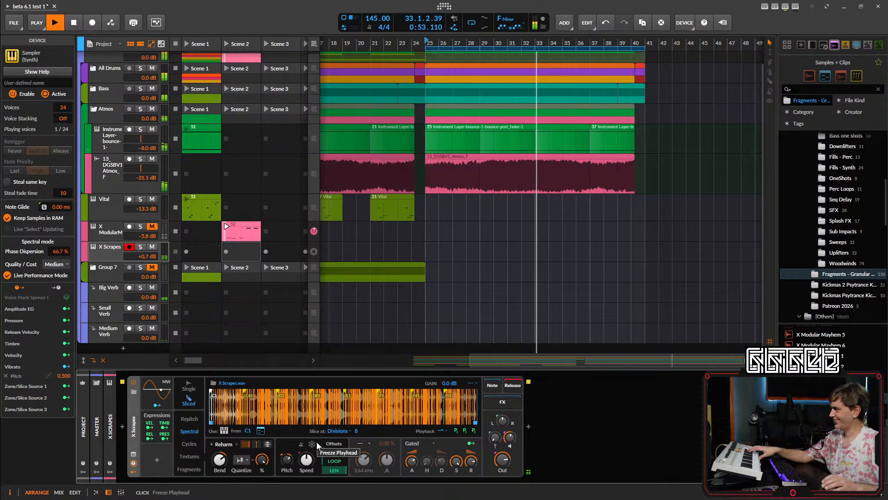
left_click(315, 444)
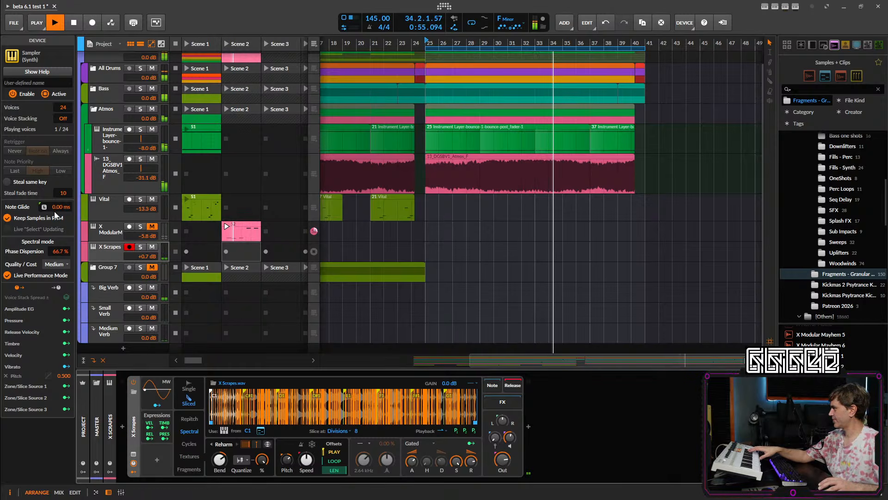
- Stop playback and set the Sampler's spectral quality to Ultra with Live Performance Mode off and phase dispersion at 0 %
key("space")
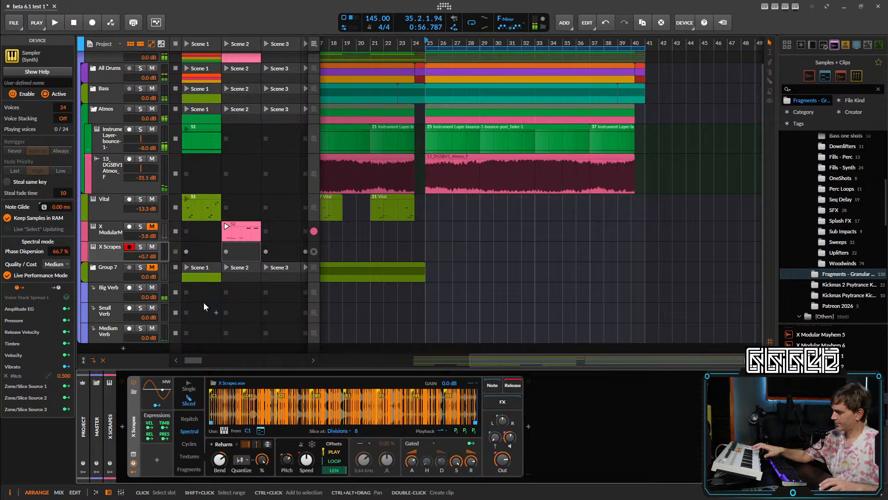
left_click(57, 263)
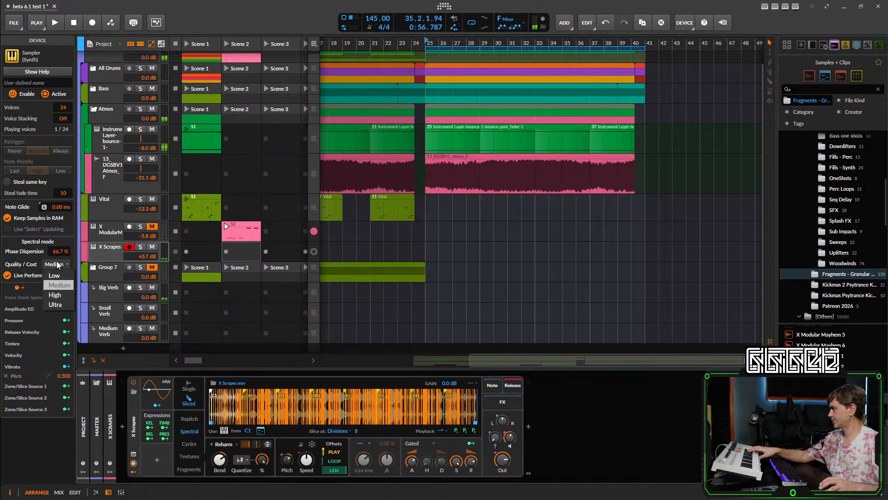
left_click(54, 304)
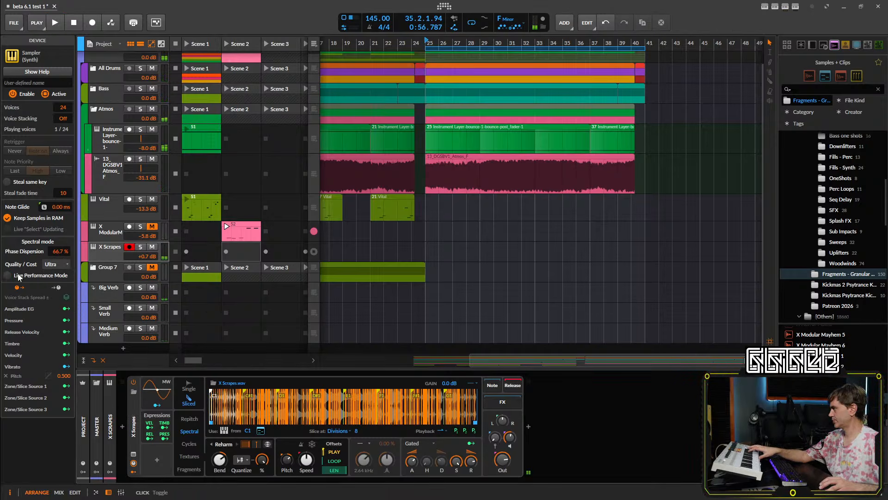
left_click_drag(61, 252, 61, 217)
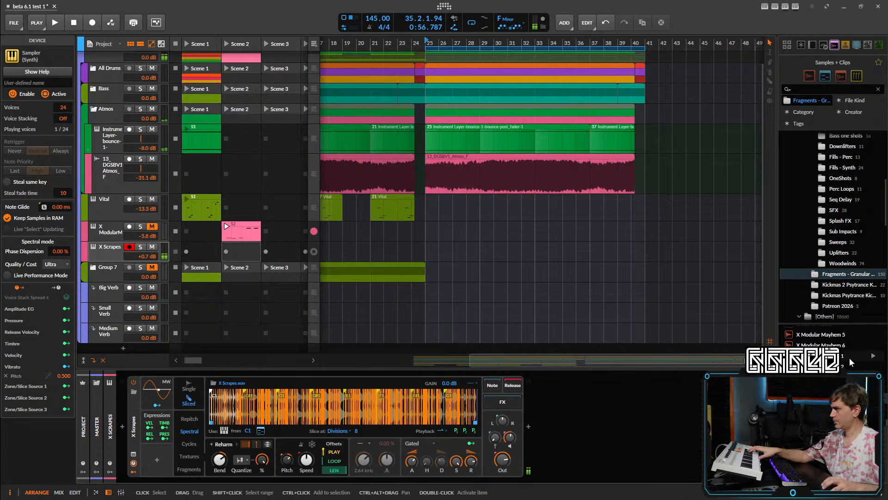
- Audition samples in the Fills - Synth folder and load 15_DGSBV1_Synth_Fills_142_F into the Sampler in place of X Scrapes
scroll(850, 360, "up", 8)
scroll(828, 340, "up", 5)
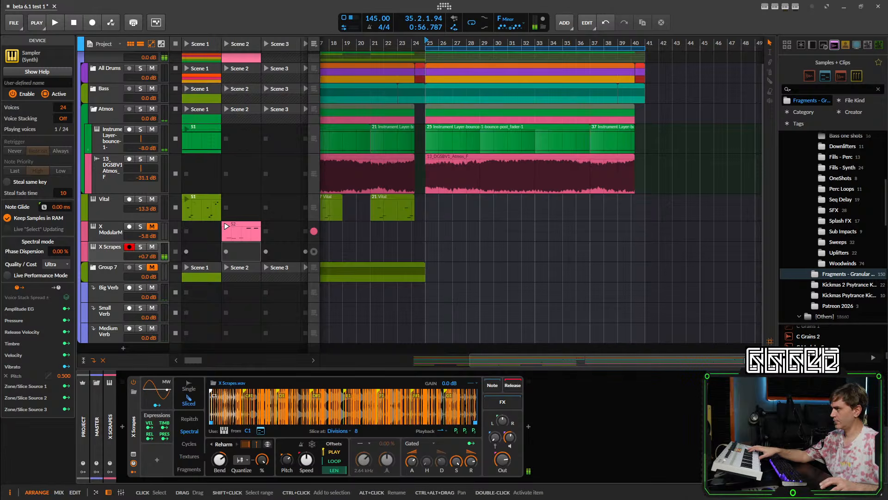
scroll(854, 252, "up", 1)
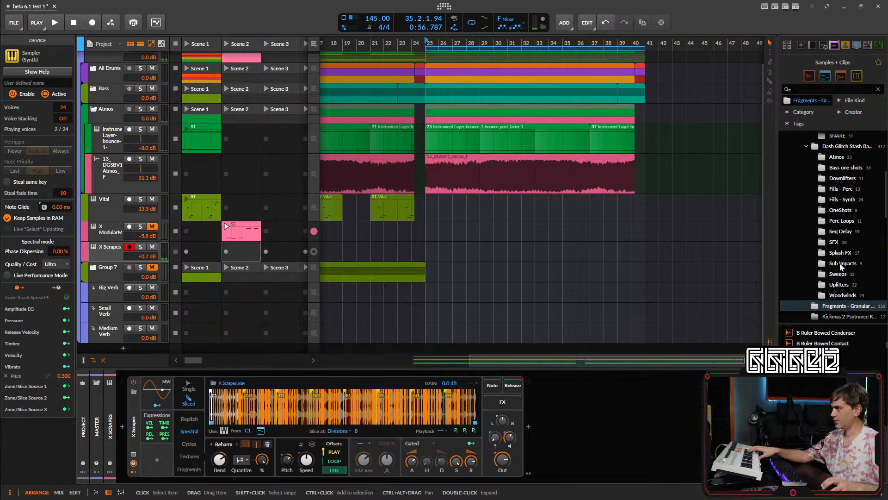
left_click(841, 199)
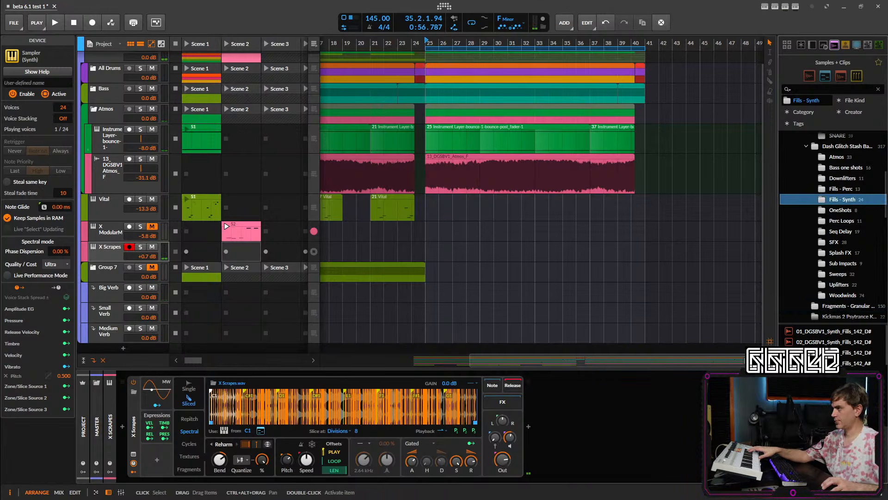
scroll(832, 392, "down", 2)
left_click(833, 393)
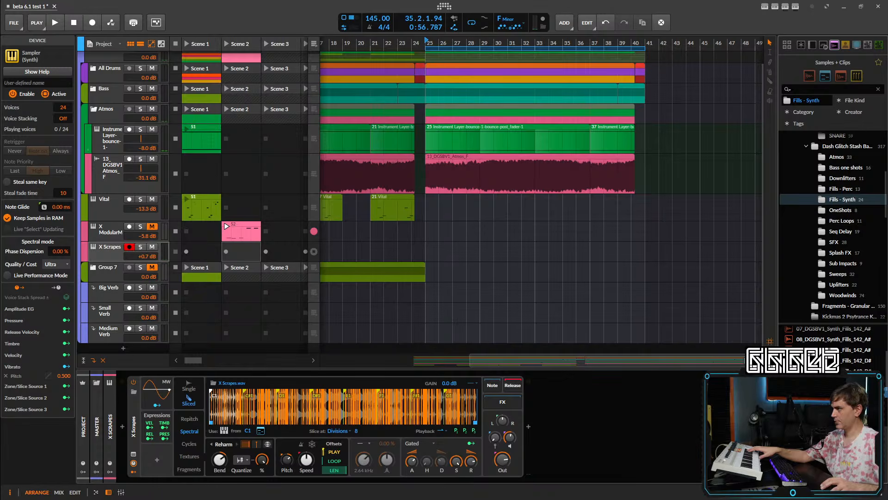
scroll(833, 403, "down", 2)
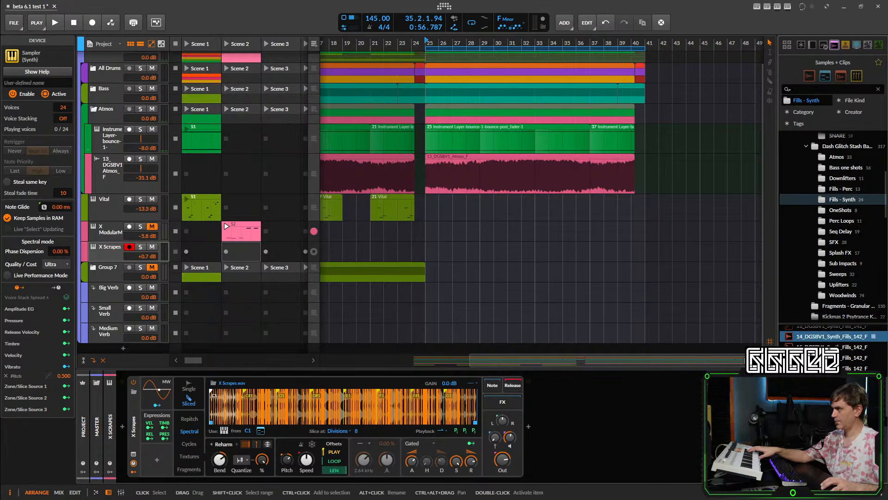
left_click(821, 348)
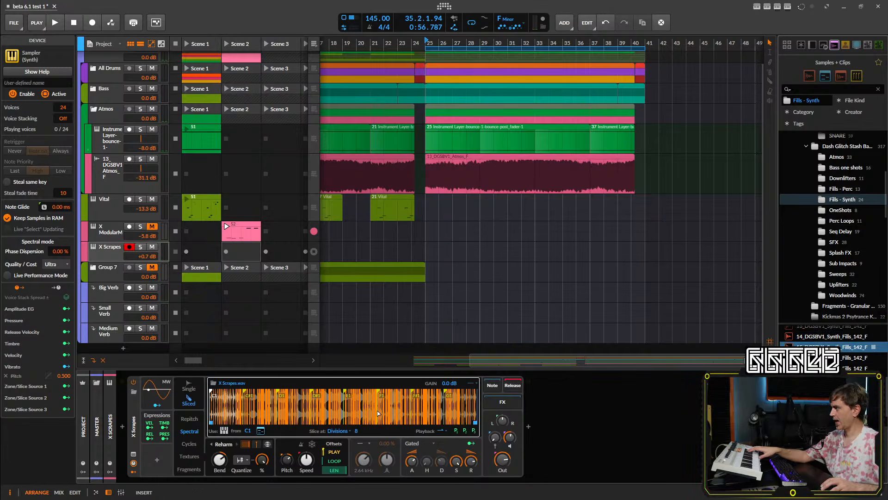
left_click_drag(378, 413, 378, 413)
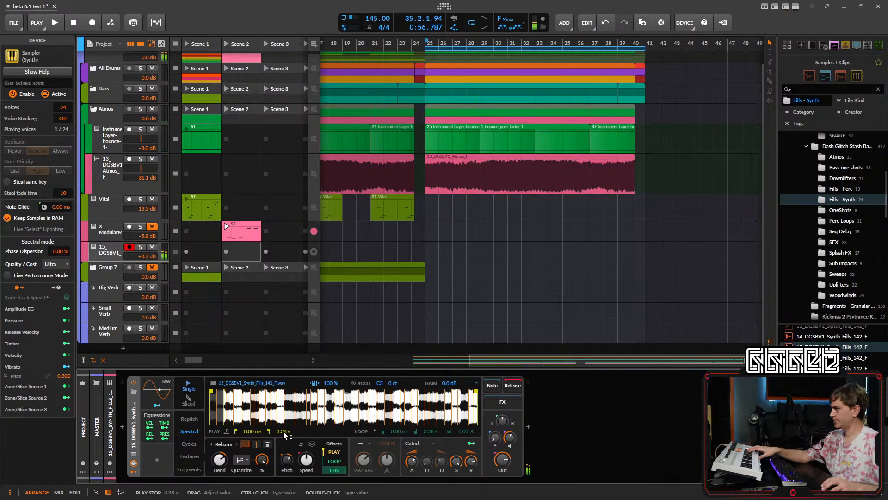
- Set the synth fill's root to Dynamic and convert the Sampler to sliced mode with 32 equal divisions
left_click(354, 384)
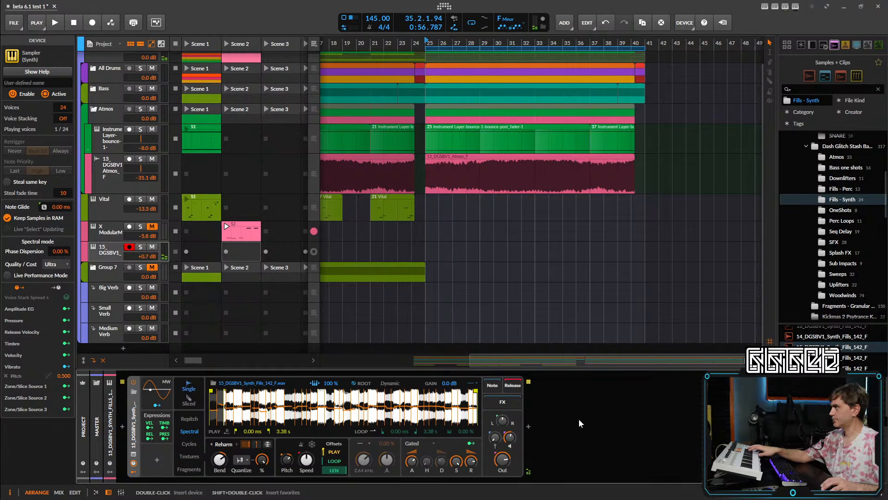
left_click(190, 400)
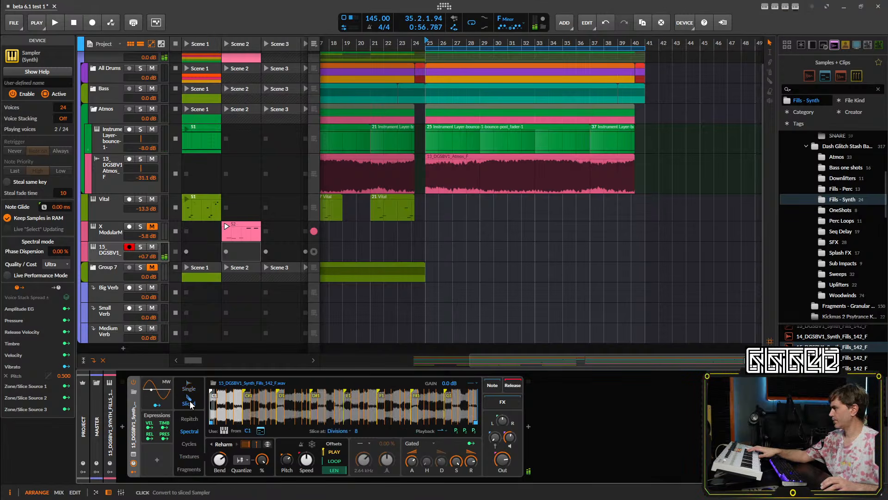
left_click_drag(355, 431, 356, 404)
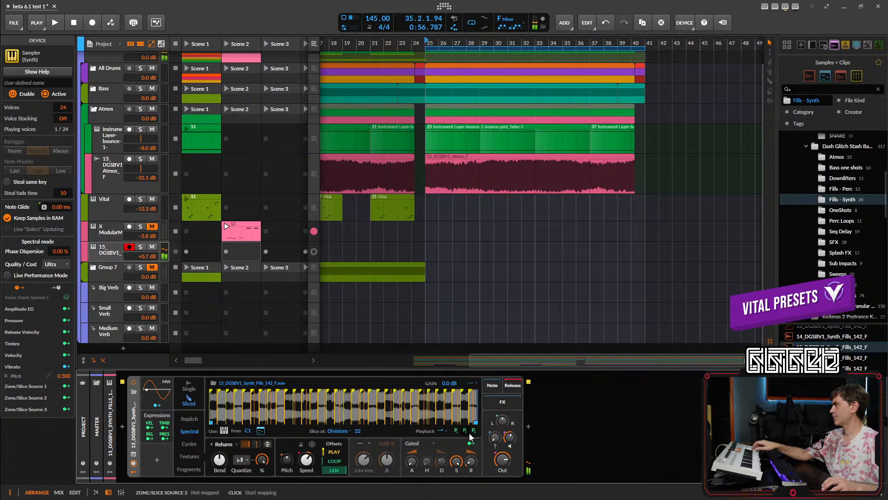
- Adjust the synth fill Sampler's speed, trying values such as 19 % and -39 %, and tweak its amplitude envelope
left_click_drag(306, 459, 306, 459)
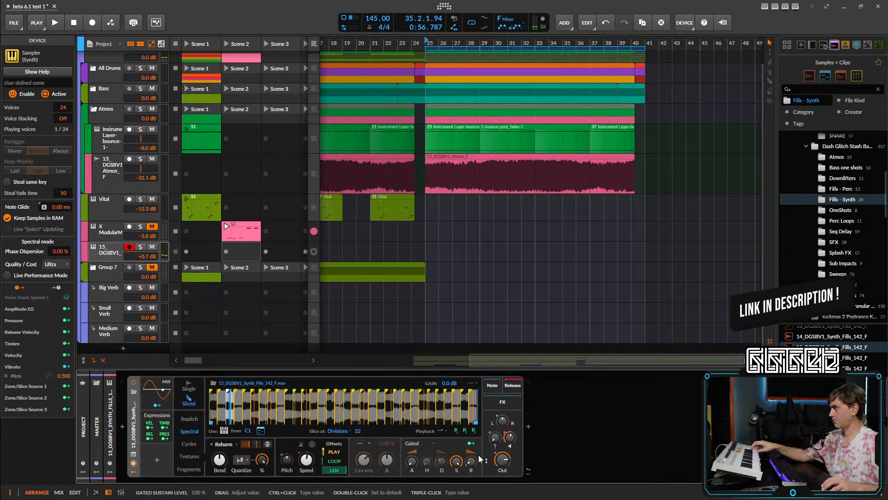
left_click_drag(507, 459, 507, 459)
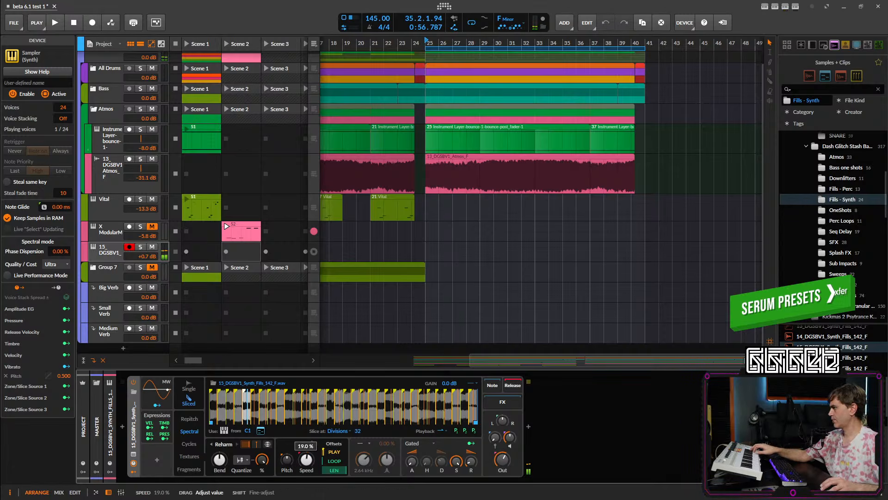
left_click_drag(306, 459, 306, 456)
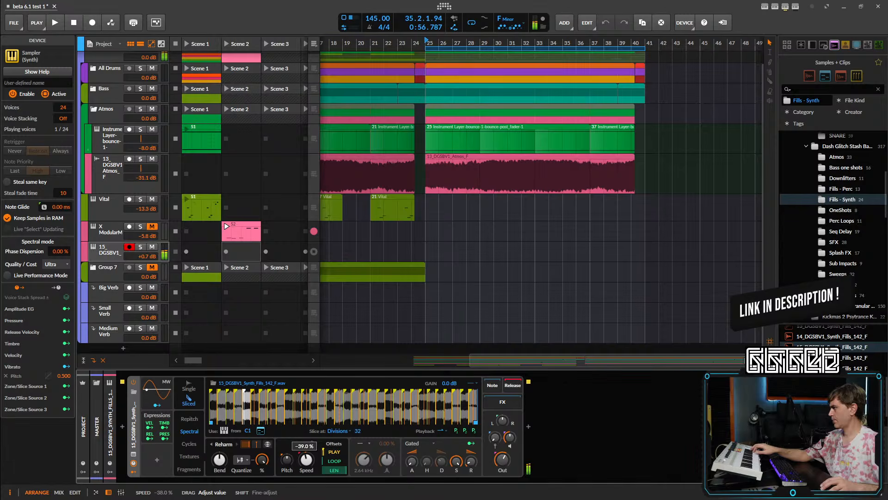
left_click_drag(307, 459, 307, 436)
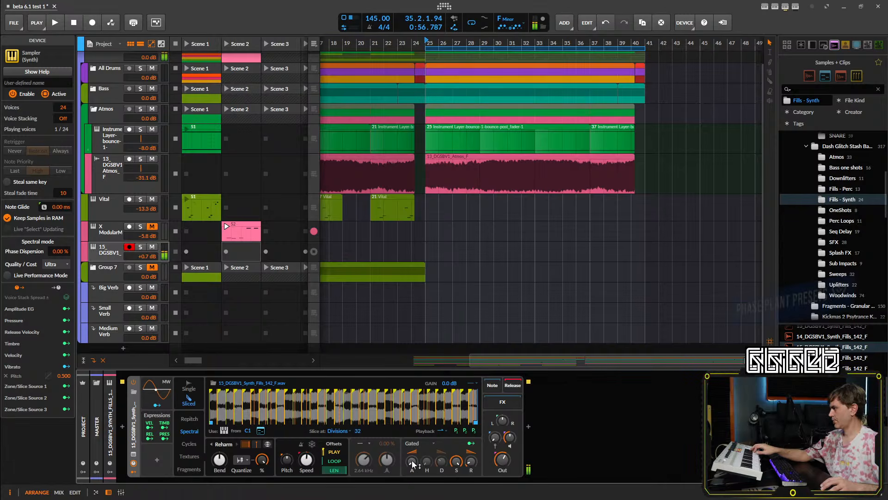
left_click_drag(415, 462, 415, 462)
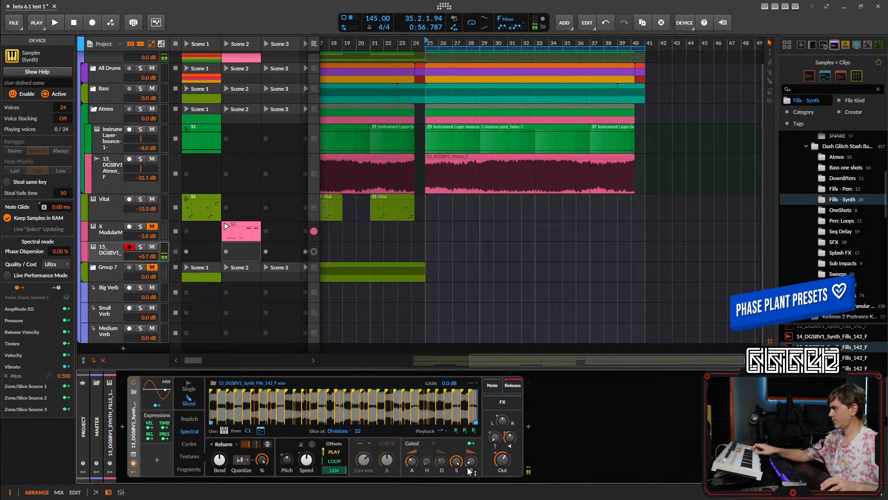
- Insert the Big, Med, Small Reverb Send Stack preset after the synth fill Sampler and select its Send Big macro
left_click(523, 428)
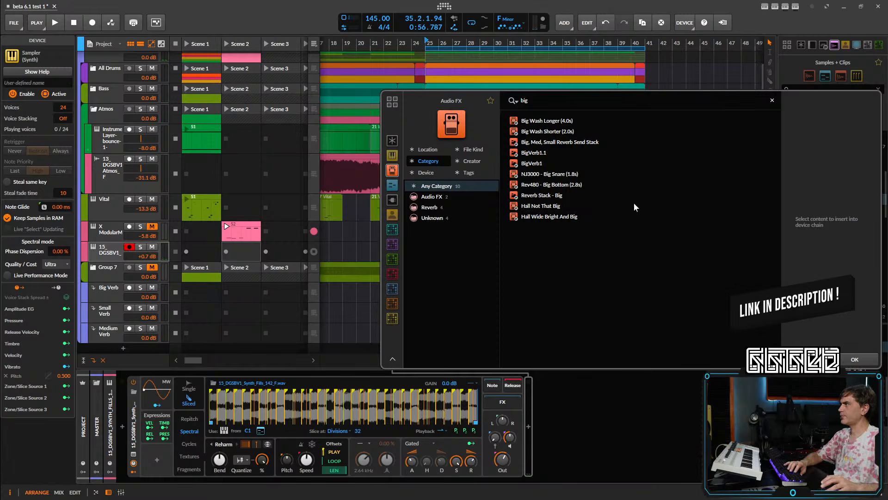
left_click(562, 139)
left_click(856, 357)
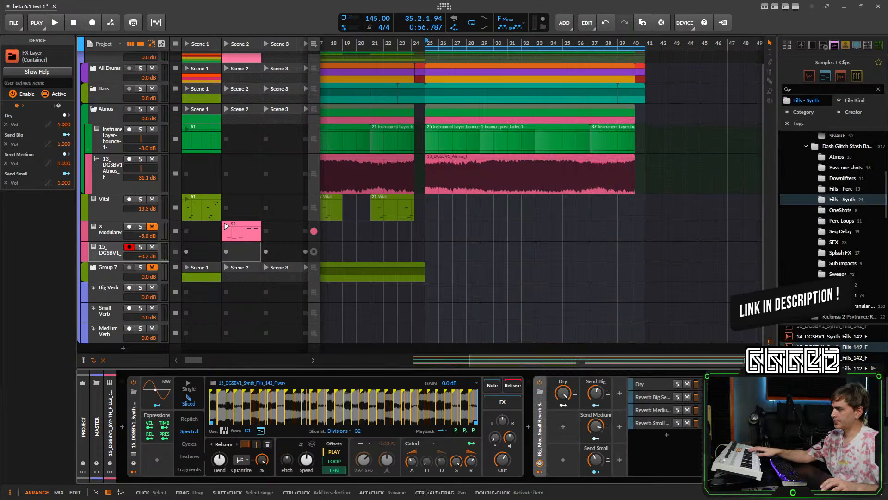
left_click(593, 398)
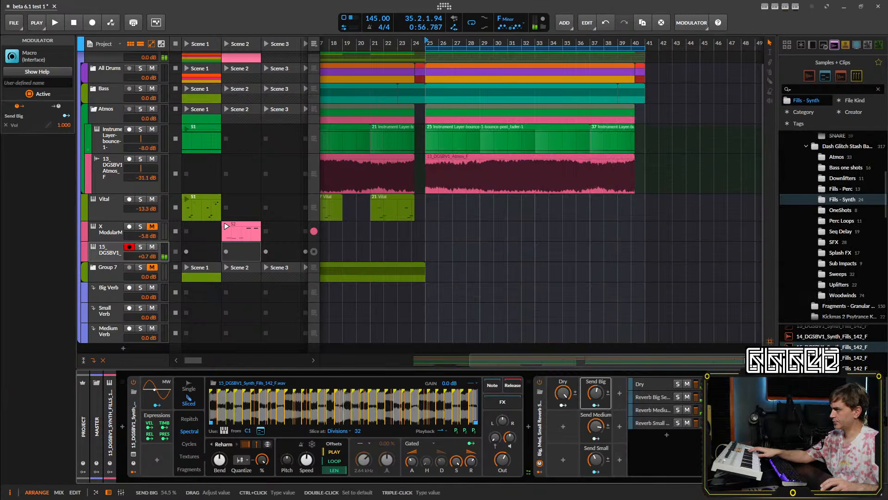
- Lower the synth fill track's volume to -14.5 dB and replace its Sampler's sample with 06_DGSBV1_Synth_Fills_142_A#
left_click_drag(598, 396, 598, 414)
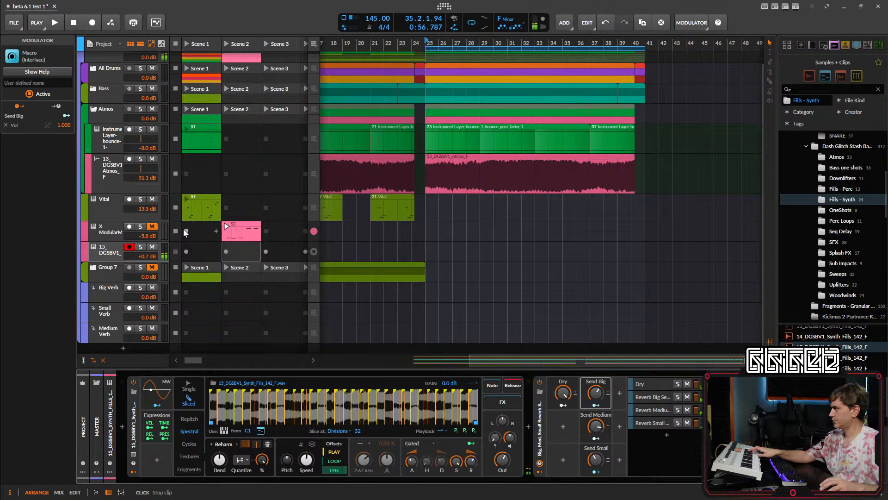
left_click_drag(148, 257, 149, 290)
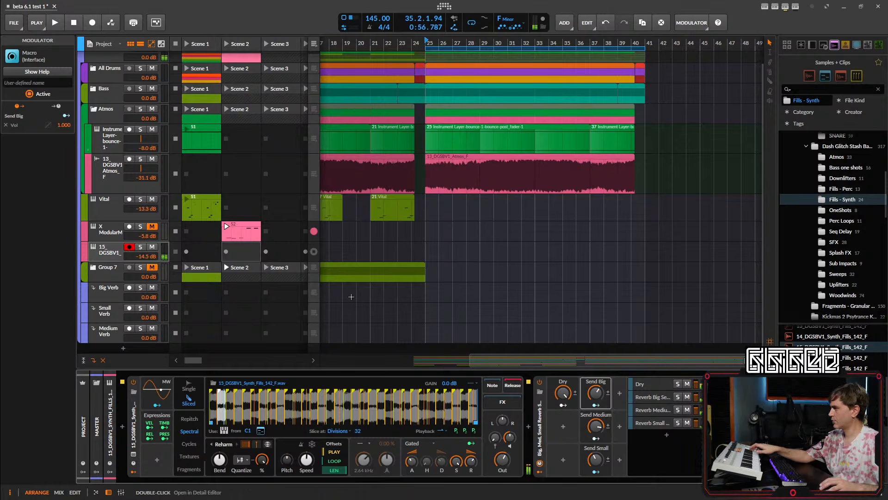
scroll(828, 343, "up", 4)
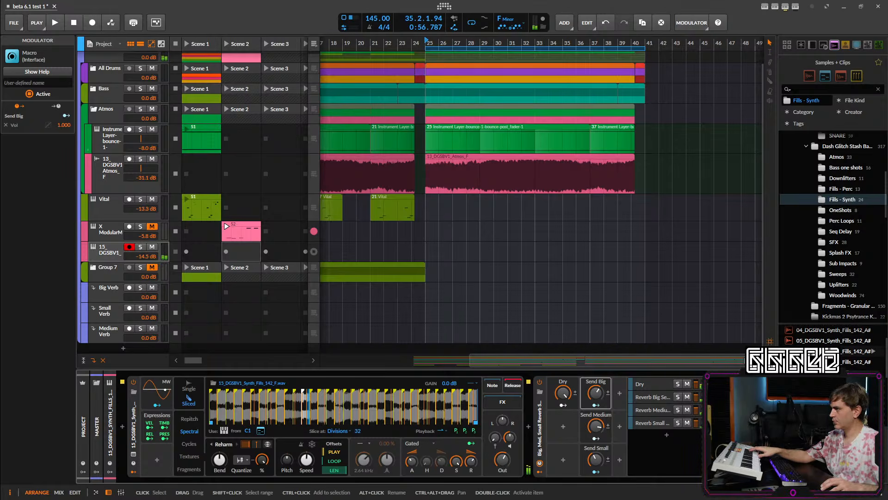
left_click_drag(856, 351, 310, 401)
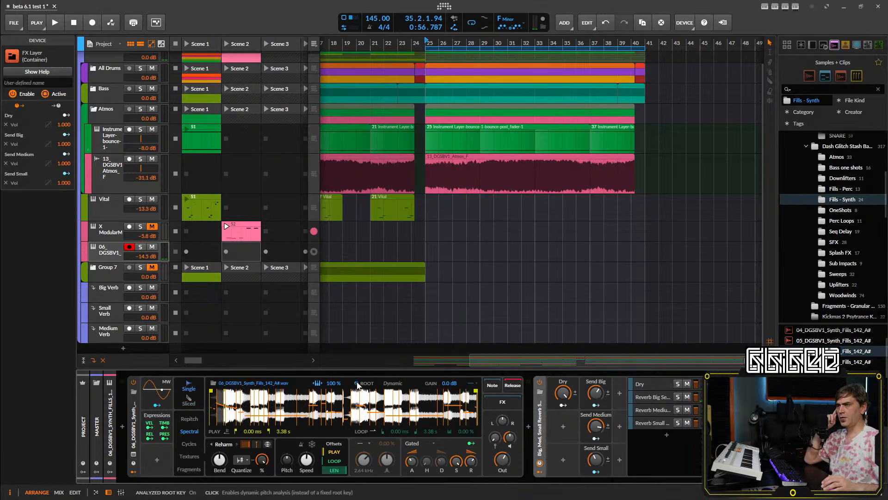
- Examine the device chain on the control room track, including the Output Rack, Elephant, ReaStream and SoundID Reference
scroll(96, 66, "up", 1)
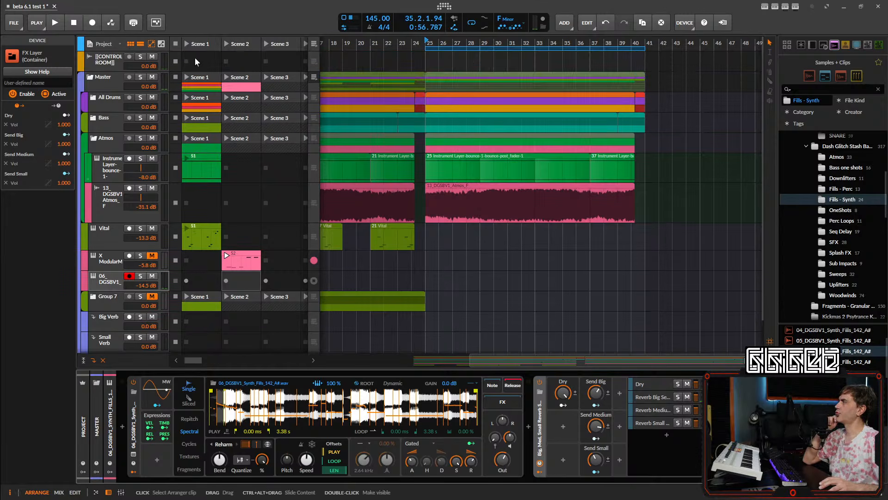
left_click(96, 65)
left_click(157, 385)
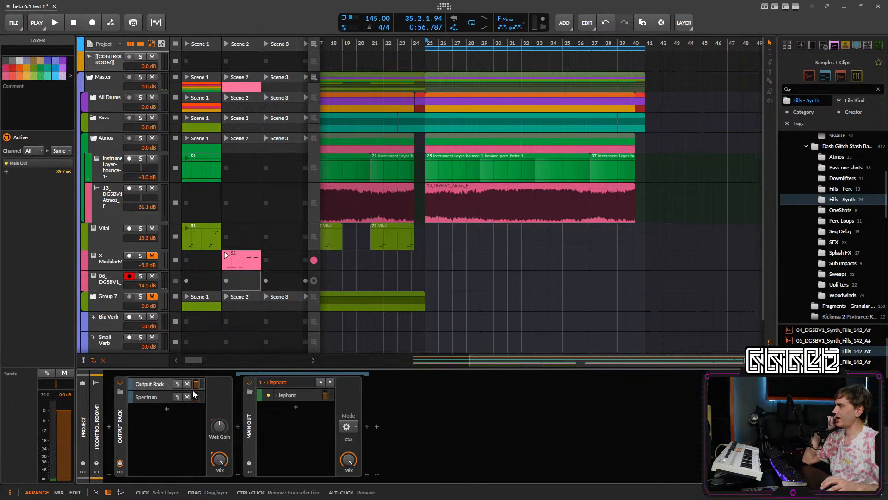
left_click(283, 393)
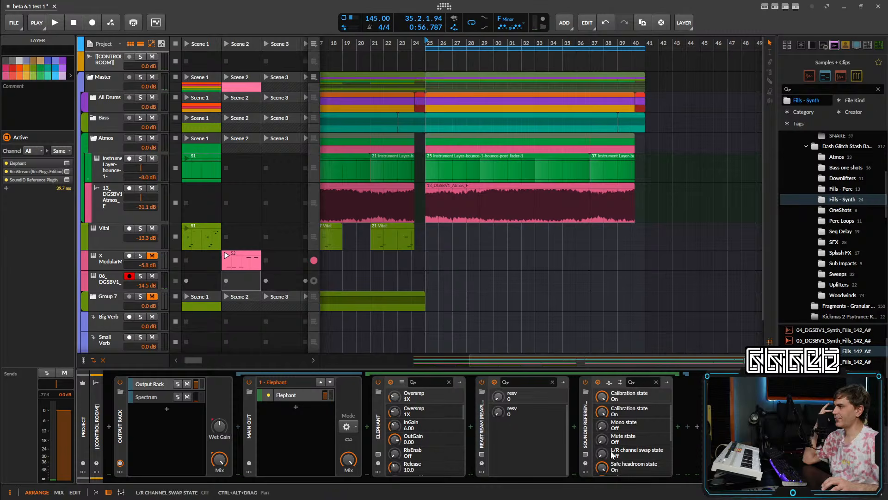
left_click(587, 455)
left_click(587, 455)
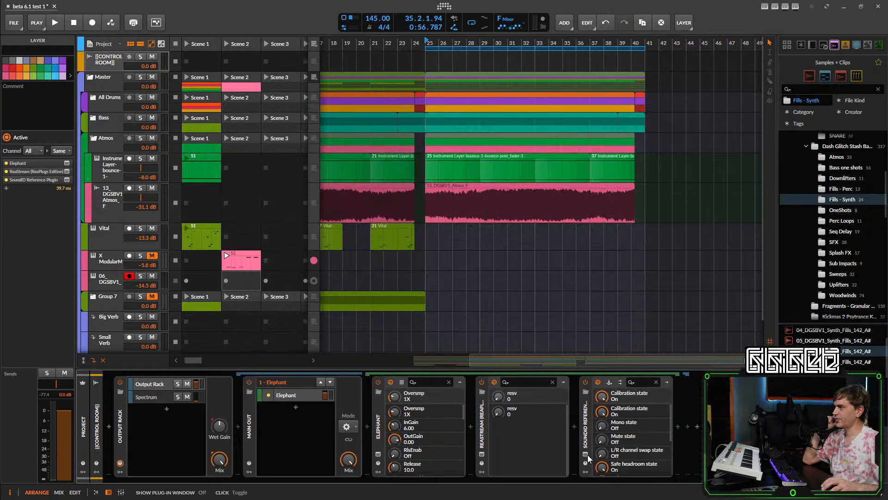
left_click(481, 441)
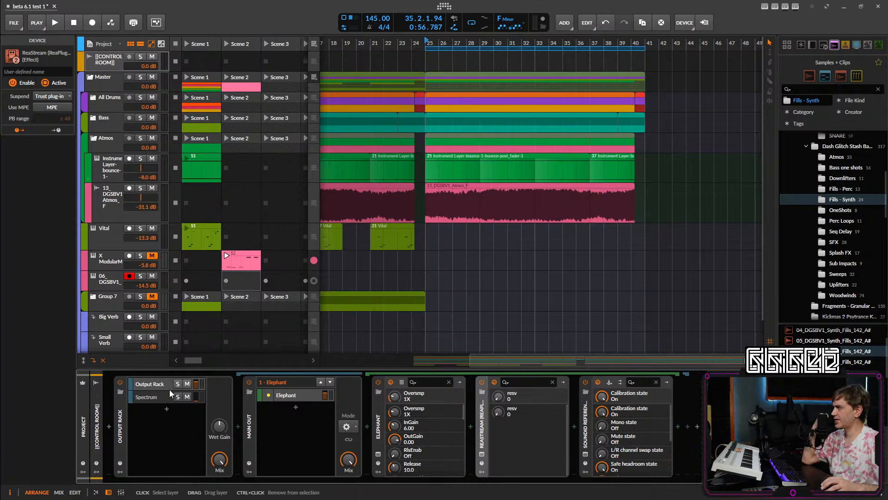
- Examine how the Master group, the project's master track, the control room track and Group 7 are set up
left_click(102, 78)
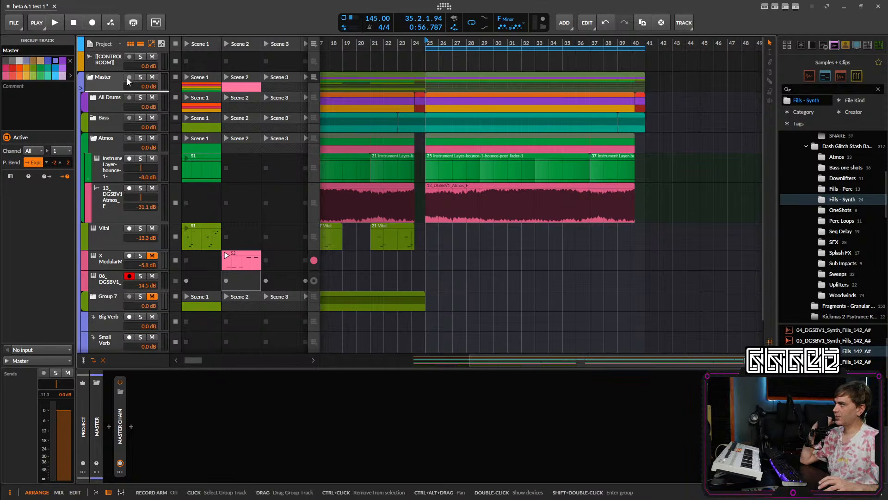
scroll(107, 83, "down", 3)
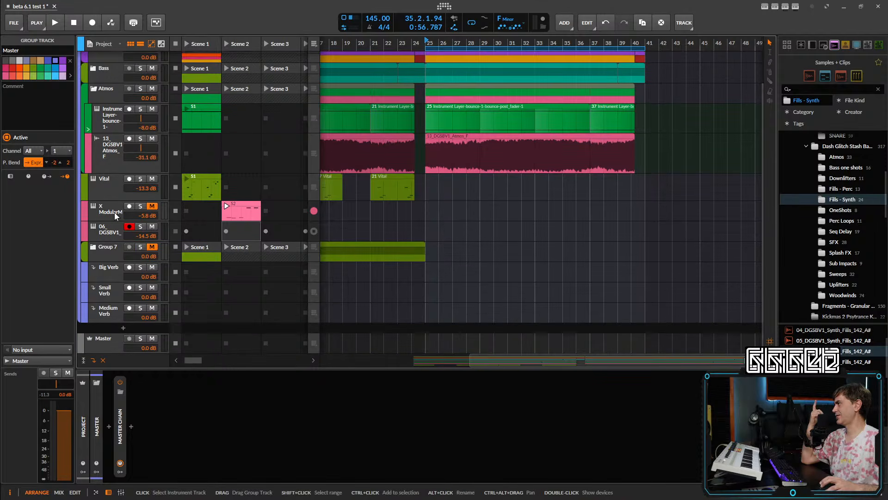
left_click(107, 342)
scroll(106, 334, "up", 3)
left_click(98, 60)
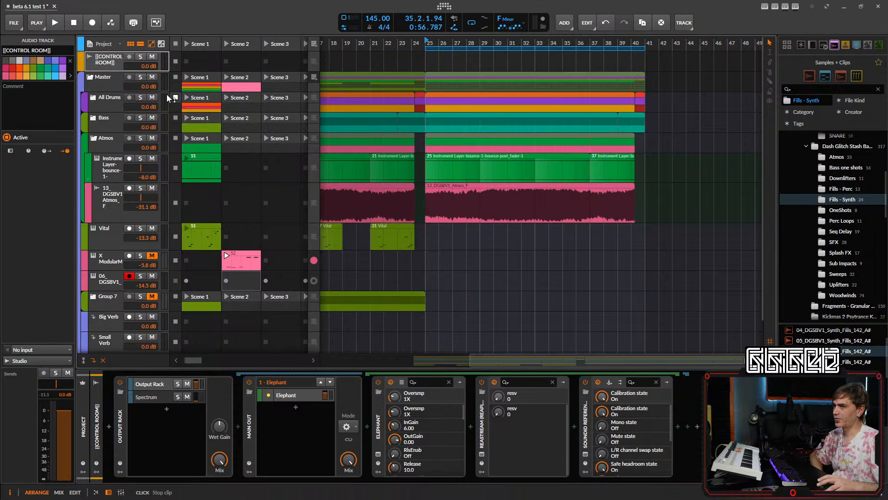
left_click(13, 23)
left_click(500, 244)
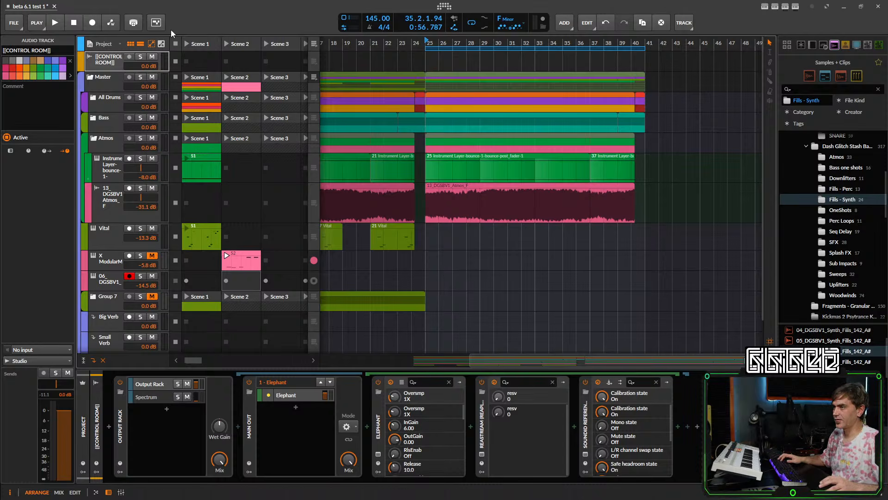
left_click(98, 79)
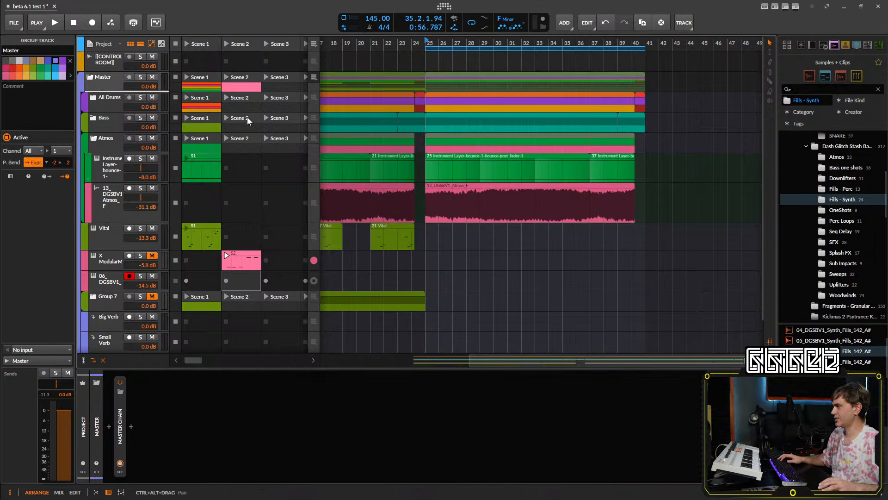
scroll(529, 273, "down", 2)
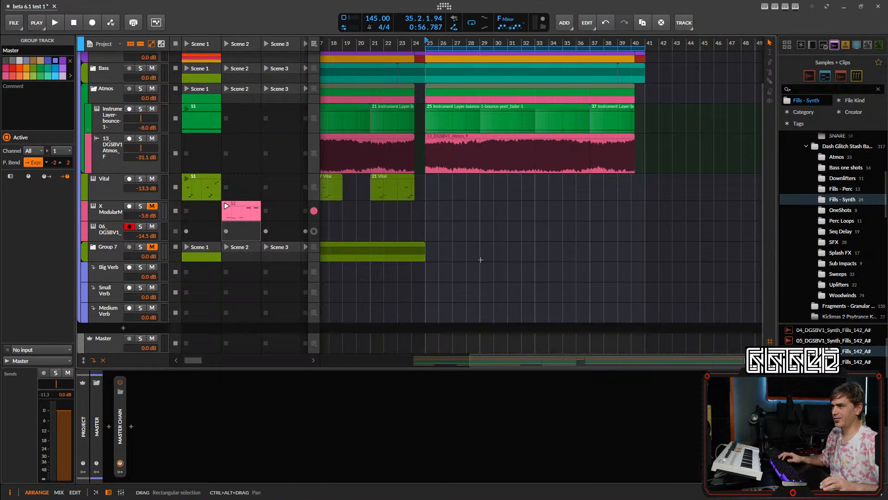
left_click(106, 253)
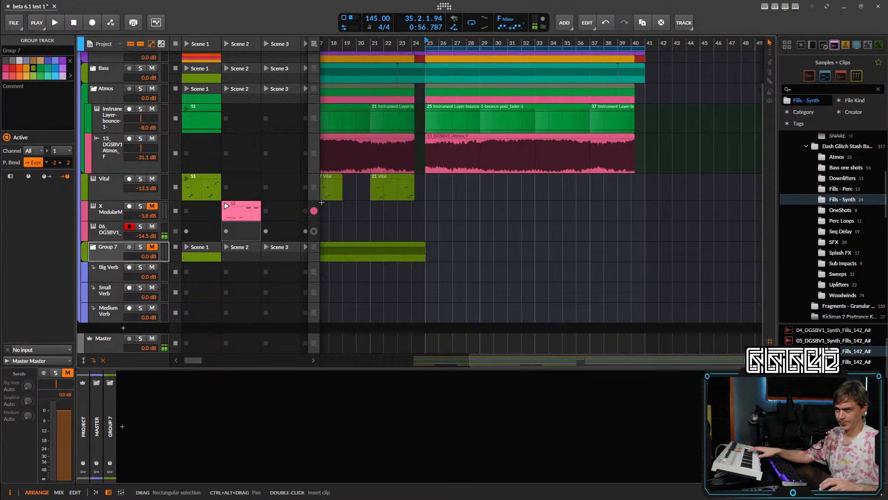
- Convert the synth fill Sampler to sliced mode and slice the sample into 32 equal divisions
left_click(115, 227)
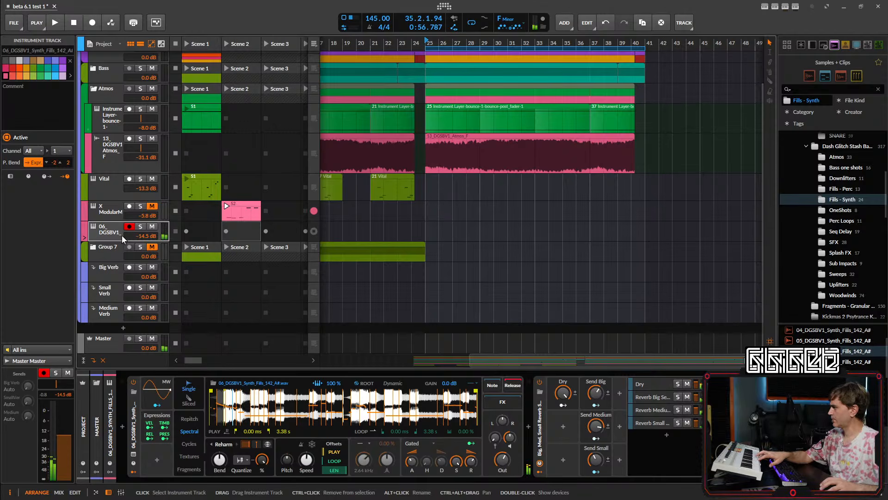
left_click(266, 442)
left_click(188, 403)
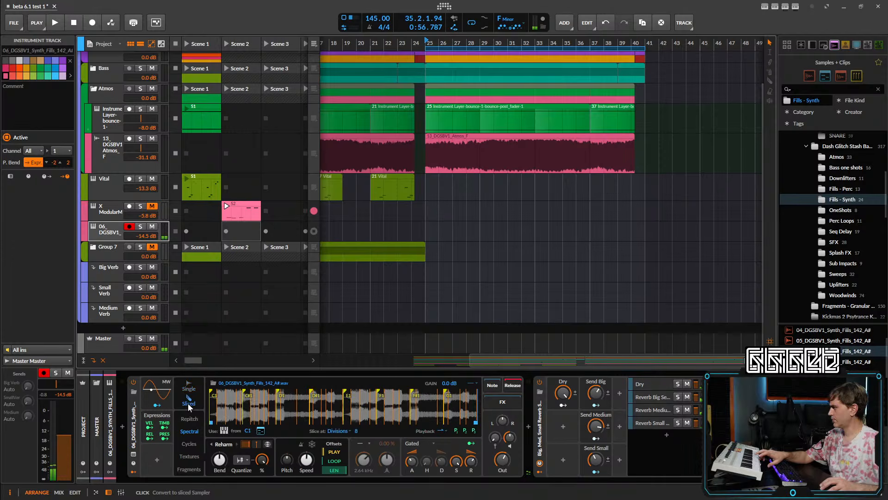
mouse_move(350, 434)
left_mouse_down()
mouse_move(349, 402)
mouse_move(356, 434)
left_mouse_up()
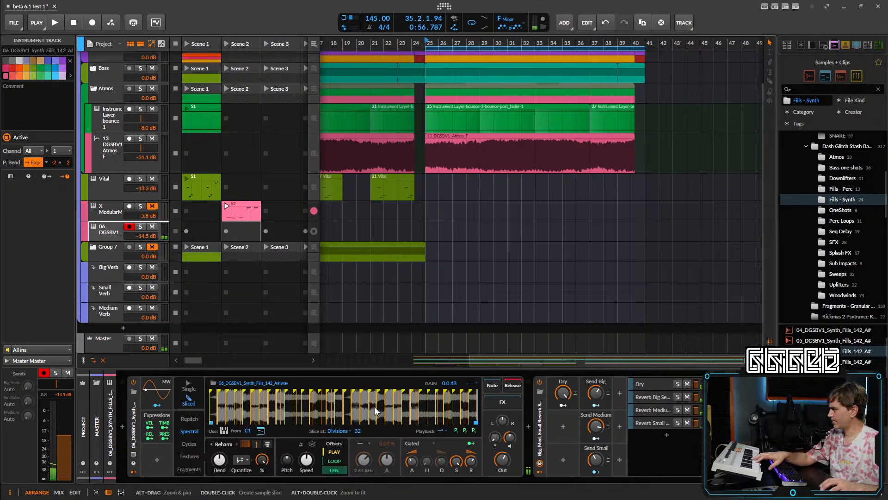
- Inspect the slices in the expanded Sampler view and adjust the playback speed to 11 %
left_click(134, 454)
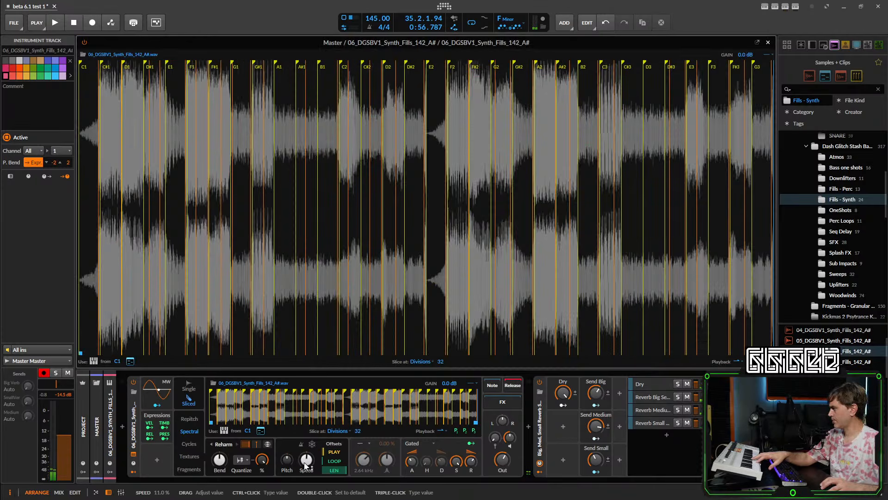
mouse_move(306, 463)
left_mouse_down()
mouse_move(306, 454)
mouse_move(306, 465)
left_mouse_up()
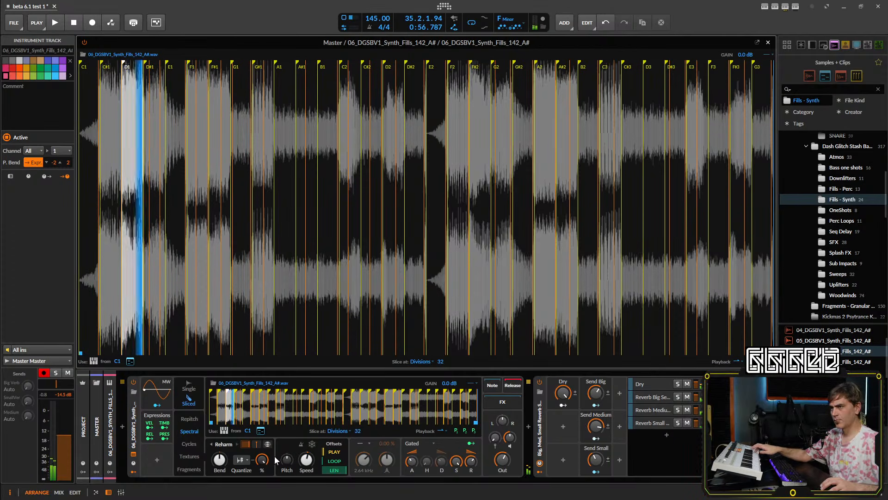
left_click_drag(306, 459, 306, 466)
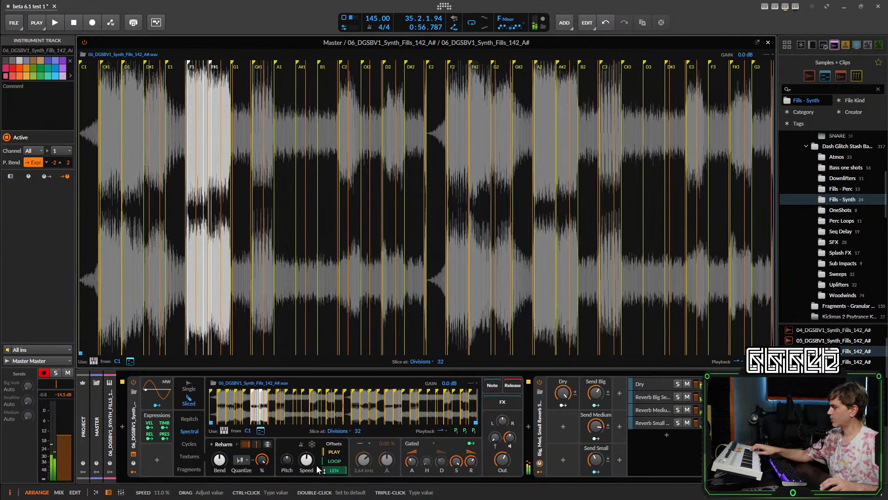
left_click(768, 43)
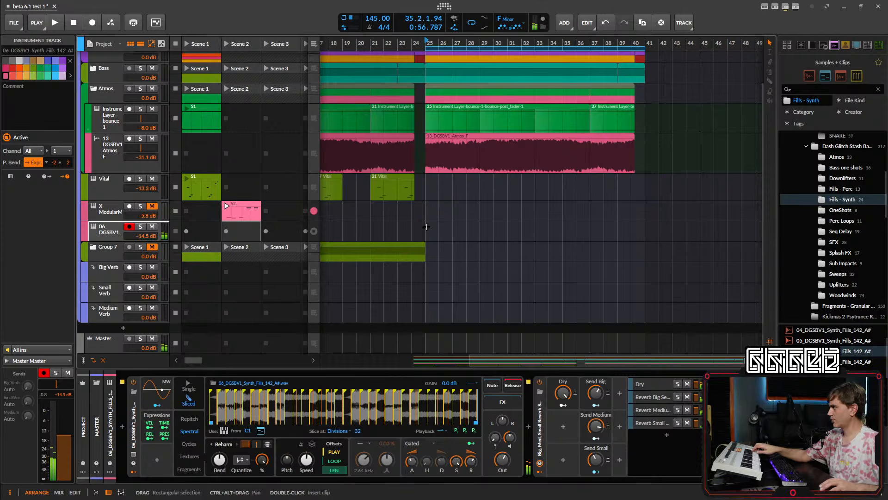
- Insert a one-bar clip at bar 25 on the synth fill track and draw four consecutive one-beat notes between D1 and C3
double_click(426, 227)
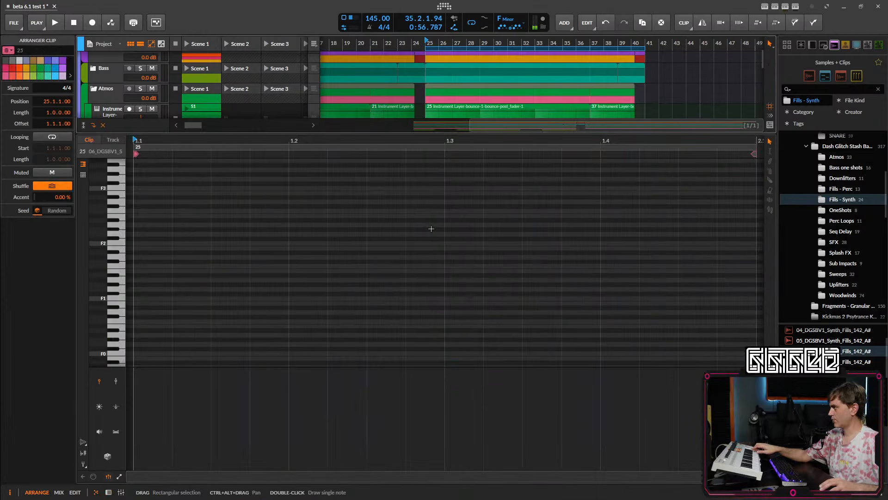
double_click(152, 313)
left_click_drag(208, 313, 289, 312)
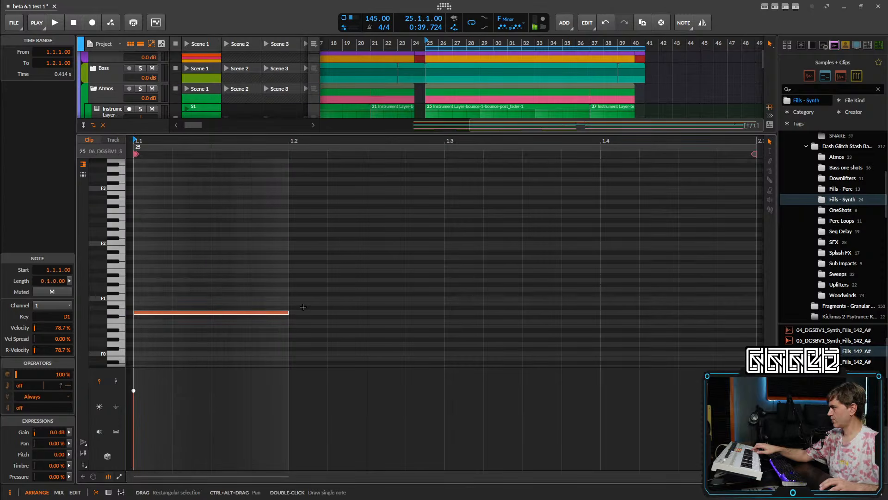
double_click(303, 307)
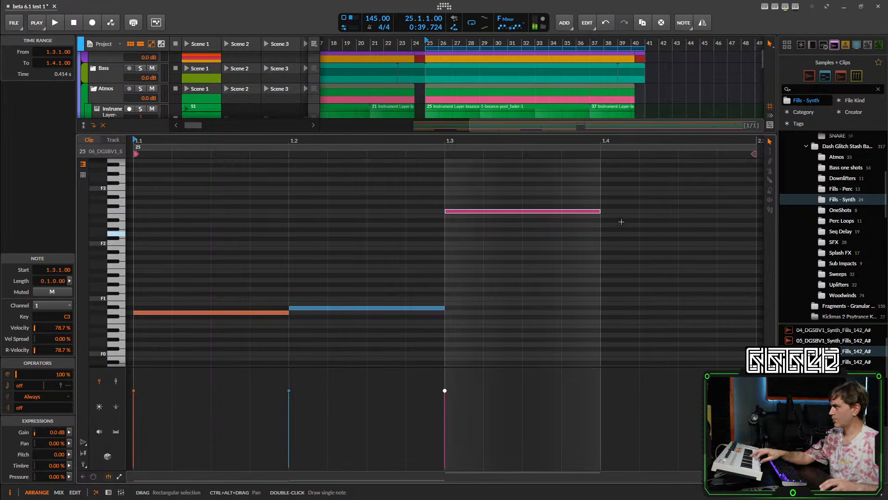
double_click(626, 235)
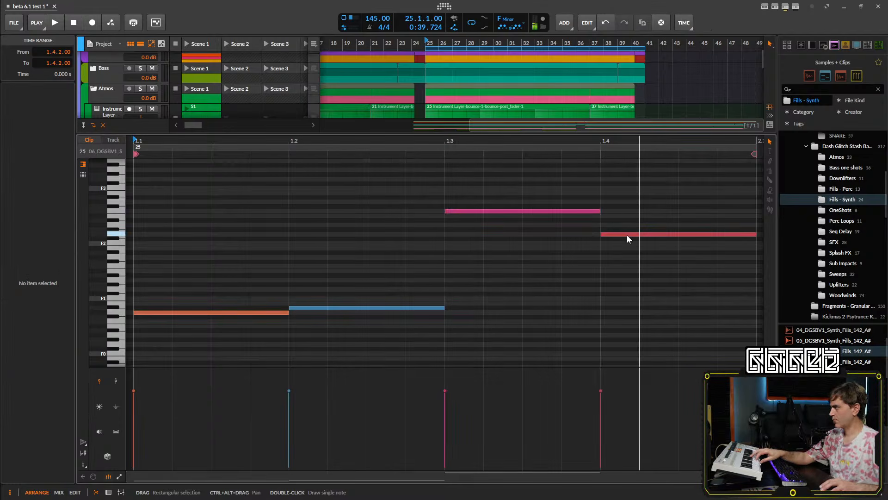
- Audition the new synth fill clip from bar 25 with the arrangement, checking its notes and the Sampler's response
left_click(110, 492)
key("space")
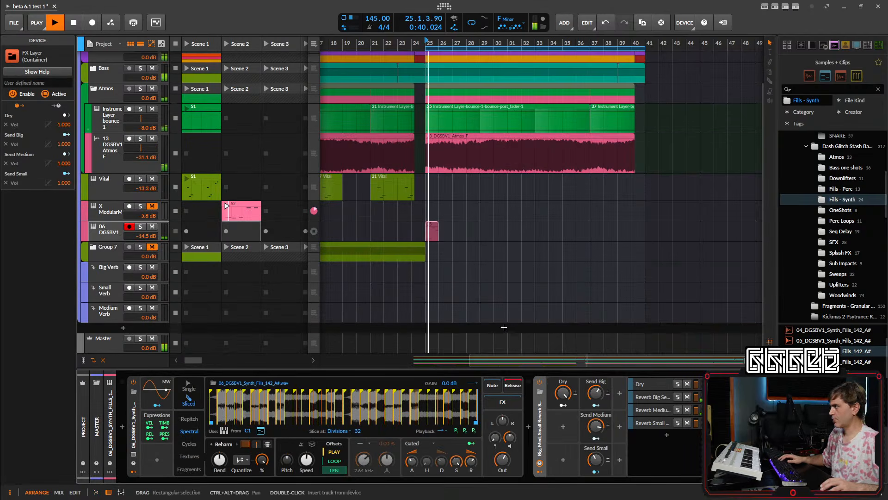
key("space")
left_click(425, 239)
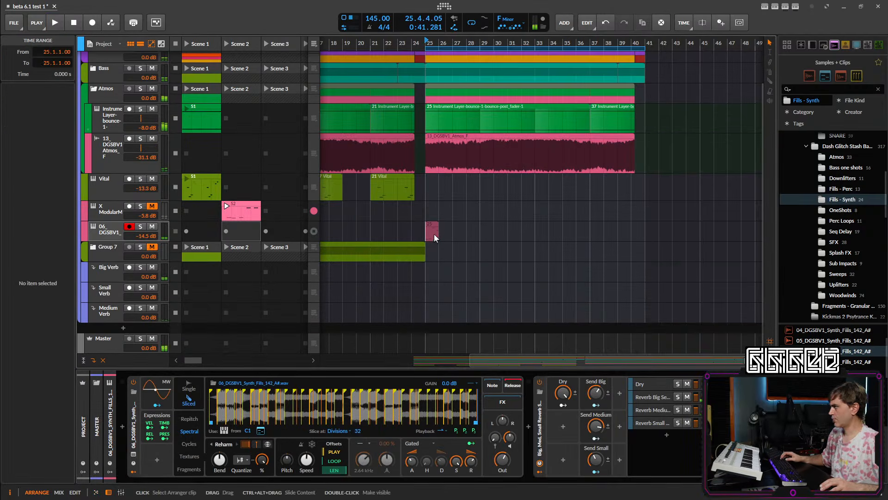
left_click(434, 234)
key("space")
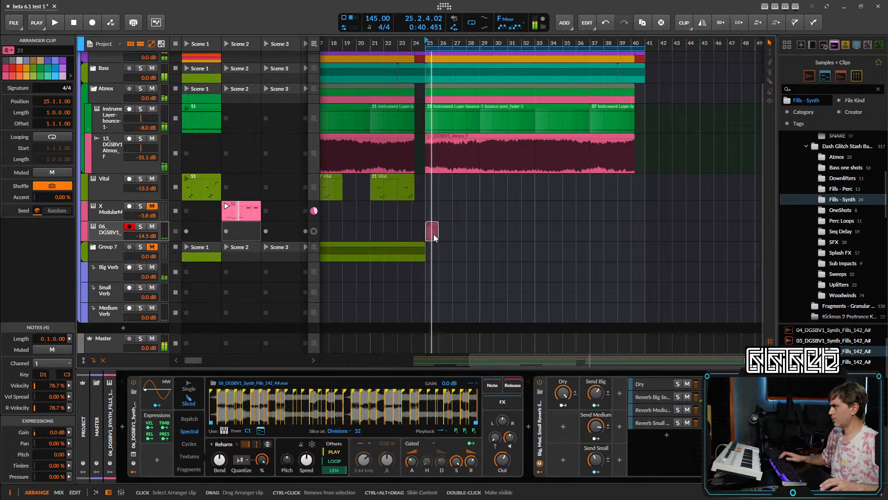
key("space")
double_click(434, 234)
key("space")
key("space")
left_click(108, 492)
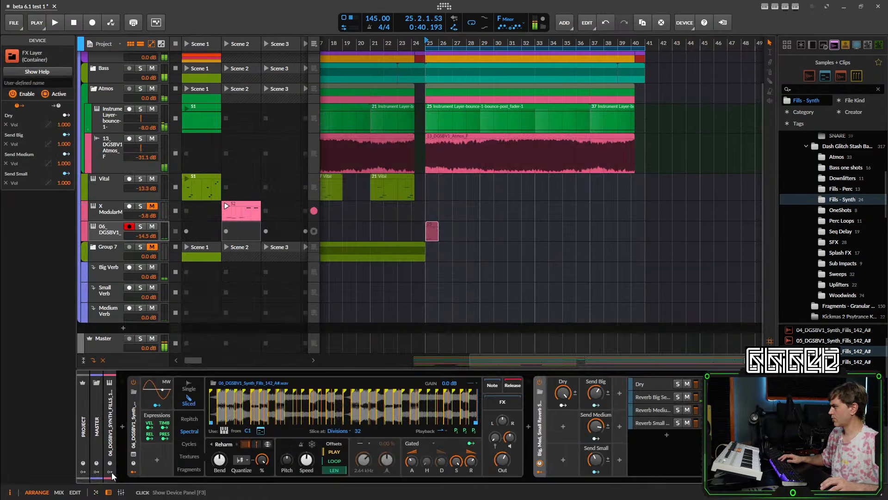
left_click(245, 232)
key("space")
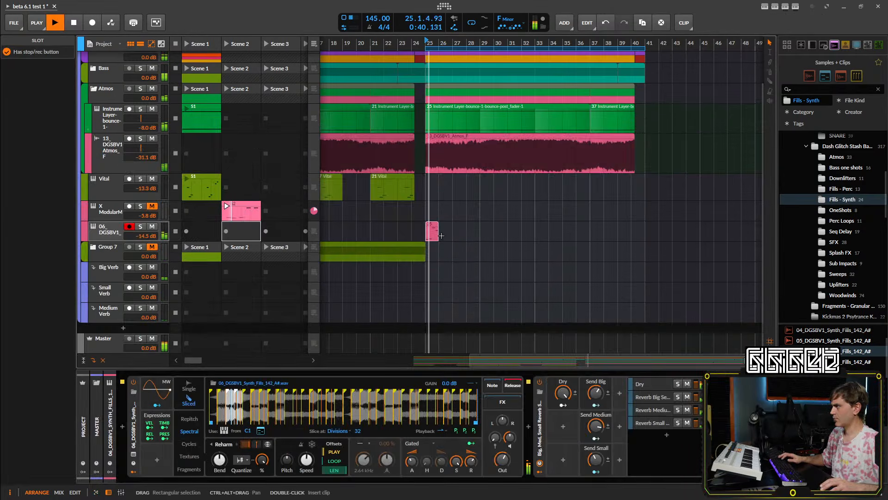
key("space")
- Stretch the synth fill clip and its notes to two bars and loop it out to 16 bars from bar 25
left_click_drag(437, 226, 454, 228)
key("space")
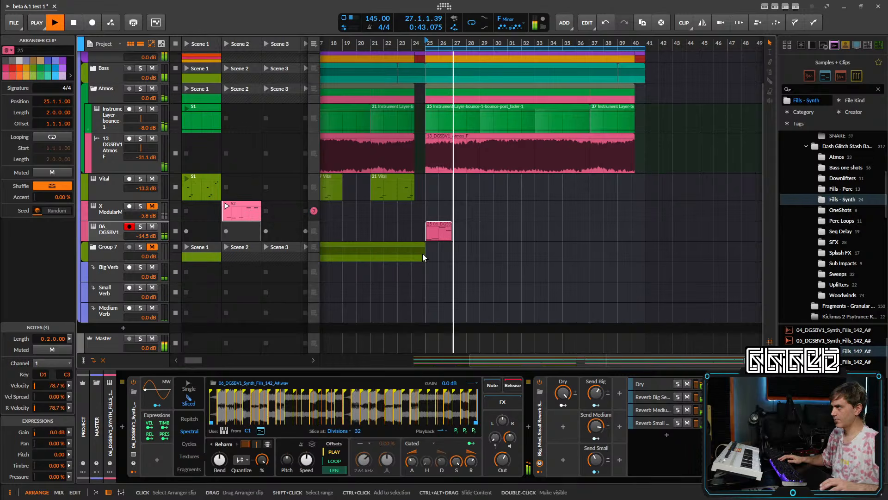
left_click_drag(449, 239, 645, 239)
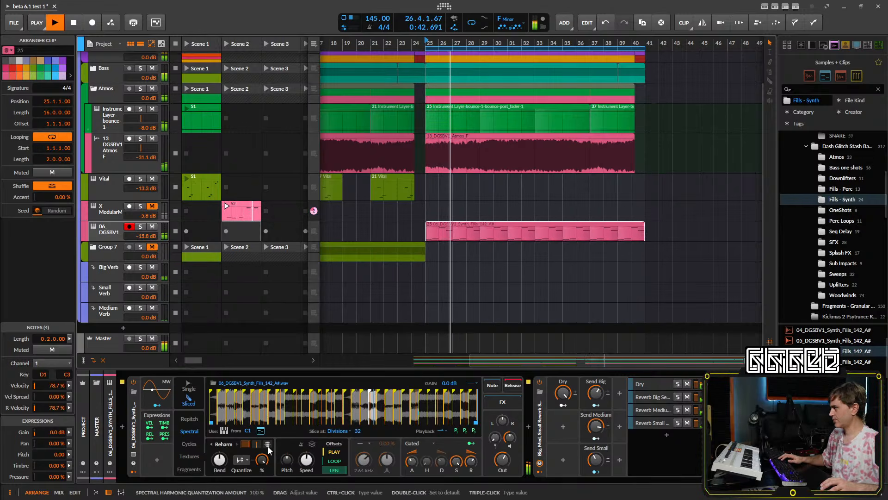
key("space")
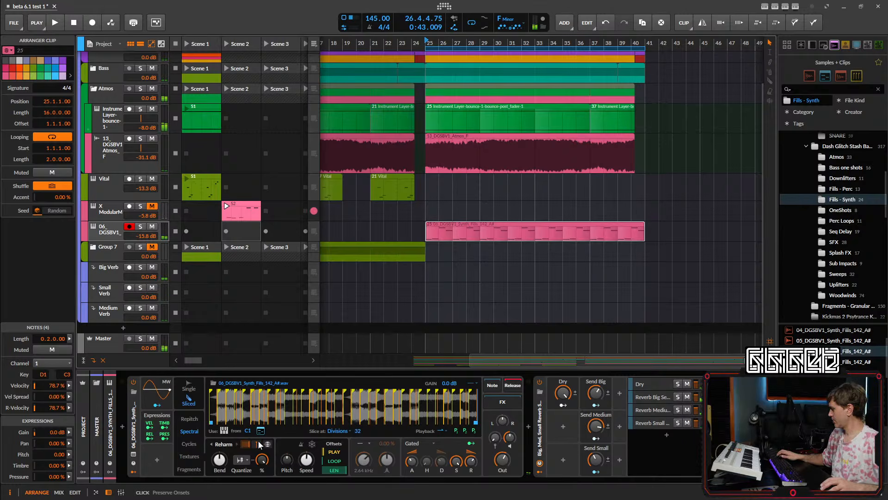
- Solo the synth fill track and compare the Sampler with Preserve Onsets on and off before playing it from bar 25
left_click(140, 226)
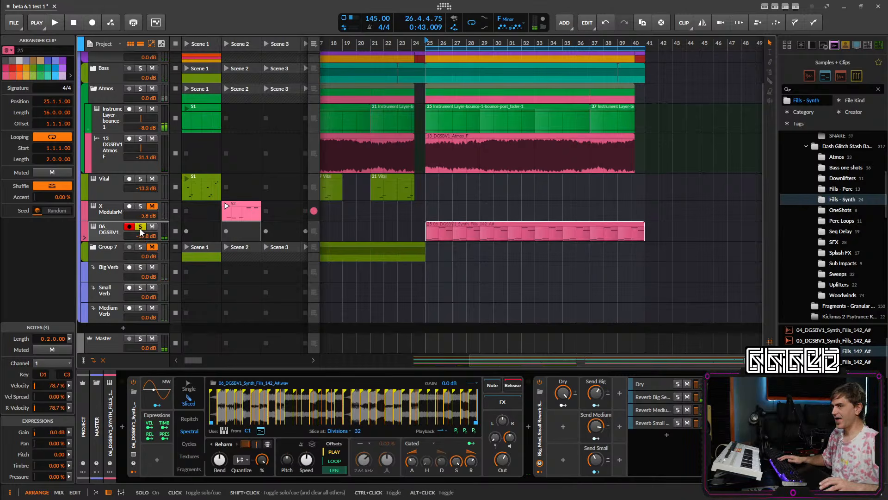
left_click(257, 441)
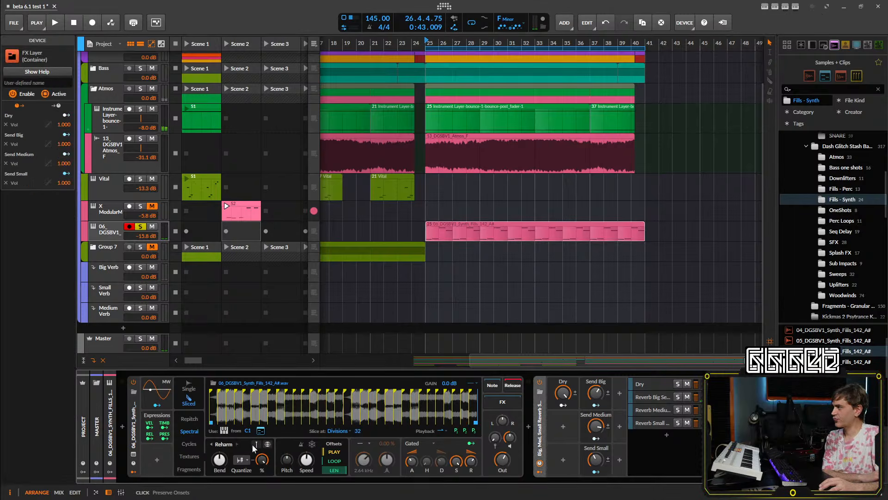
left_click(253, 445)
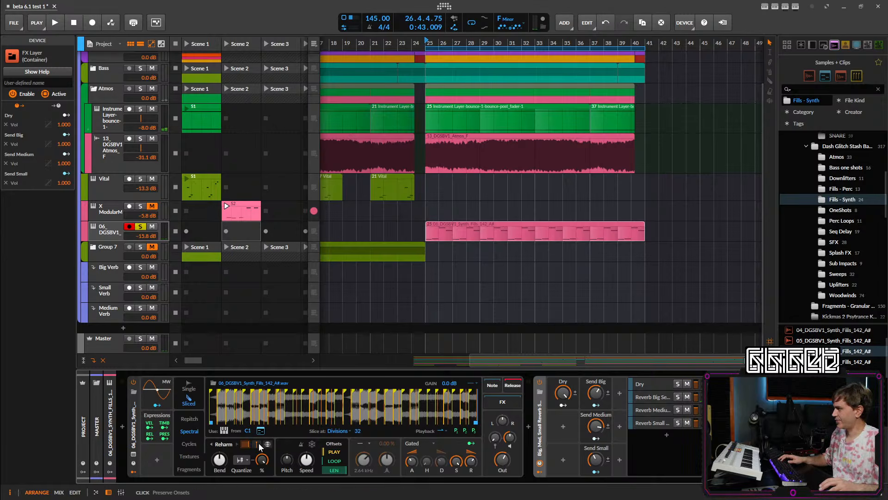
key("space")
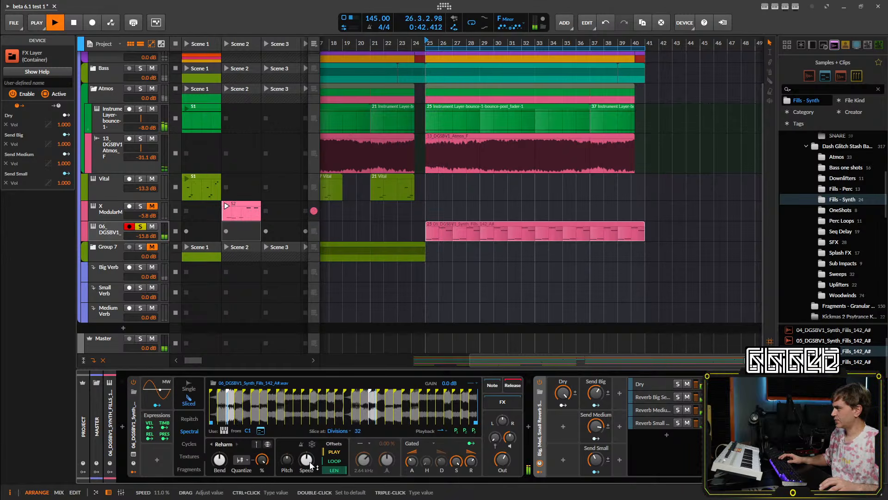
- Try Sampler playback speeds of 19.9 %, 31.1 % and 100 % while auditioning, and undo the last parameter change
left_click_drag(308, 464, 308, 461)
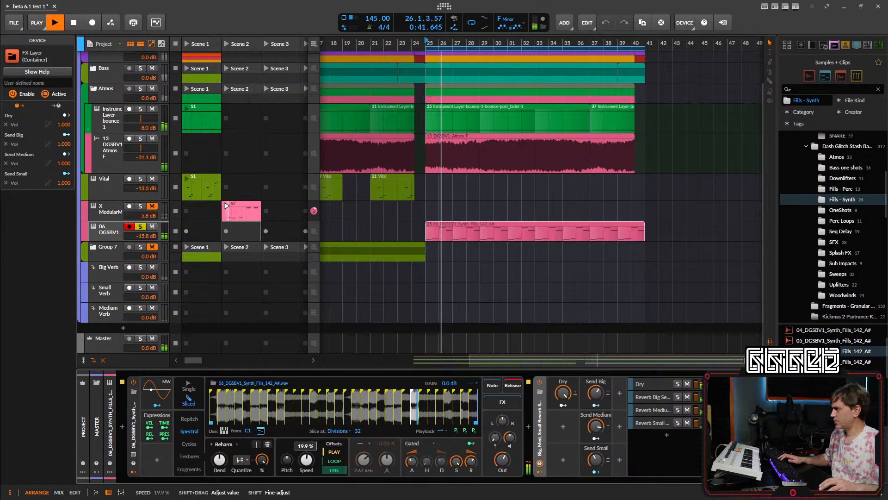
left_click_drag(307, 460, 309, 466)
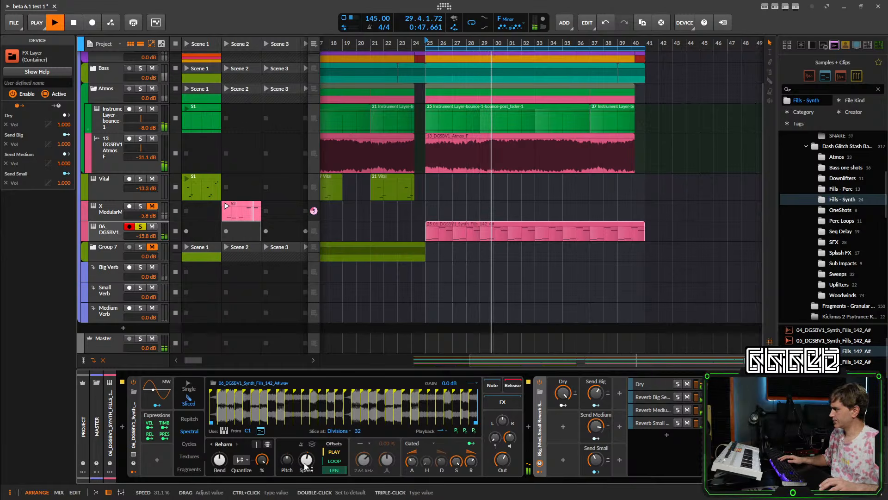
double_click(305, 463)
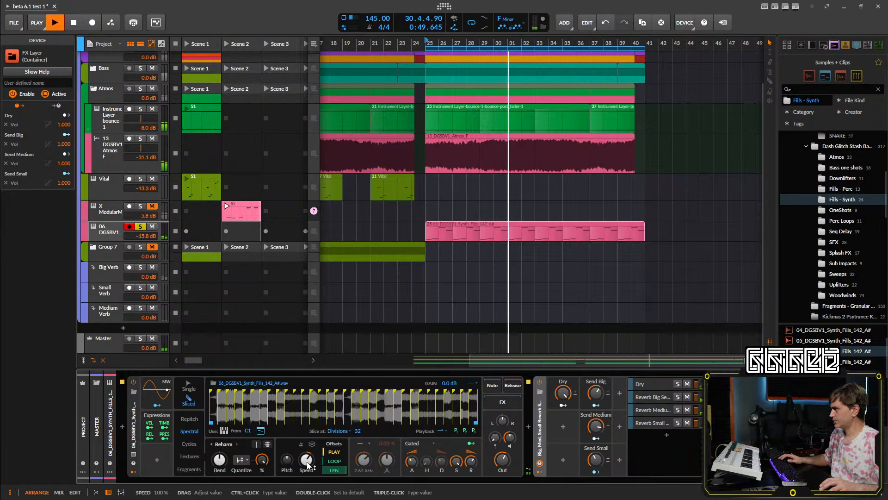
key("space")
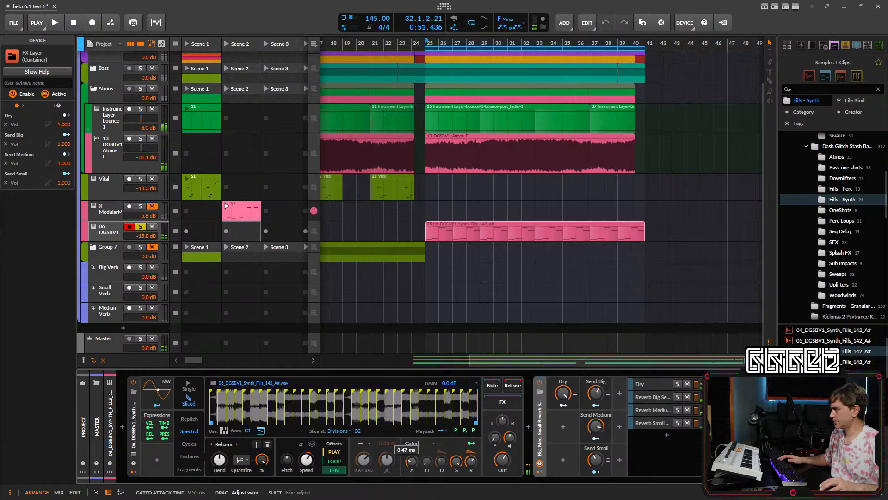
key("space")
key("space")
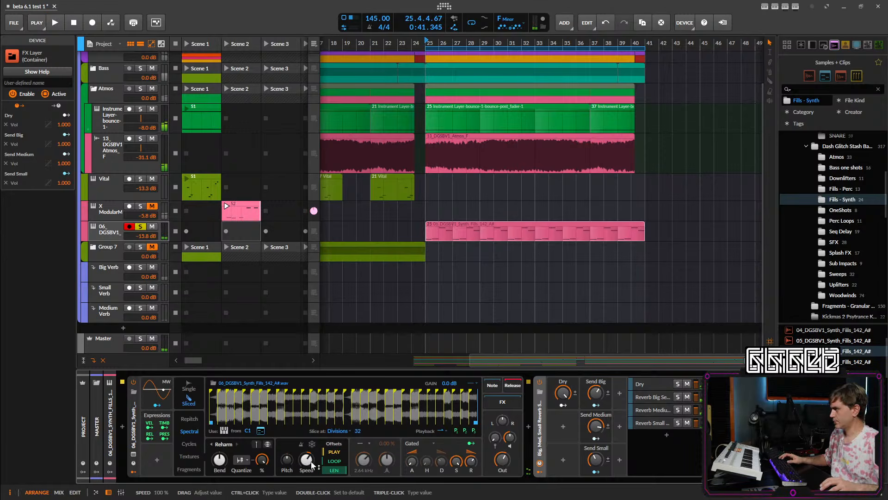
left_click(606, 23)
key("space")
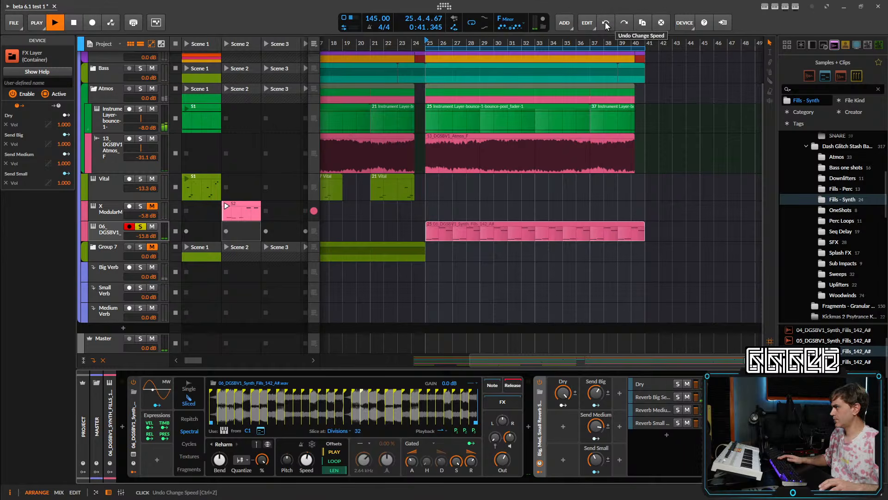
- Set the Sampler's gated attack time to 1.00 ms and audition the synth fill with the full arrangement
left_click_drag(412, 461, 409, 466)
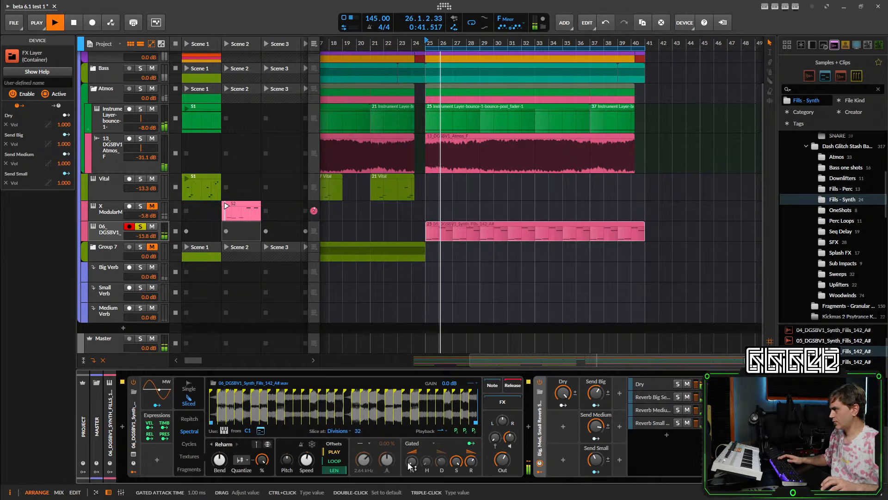
key("space")
key("space")
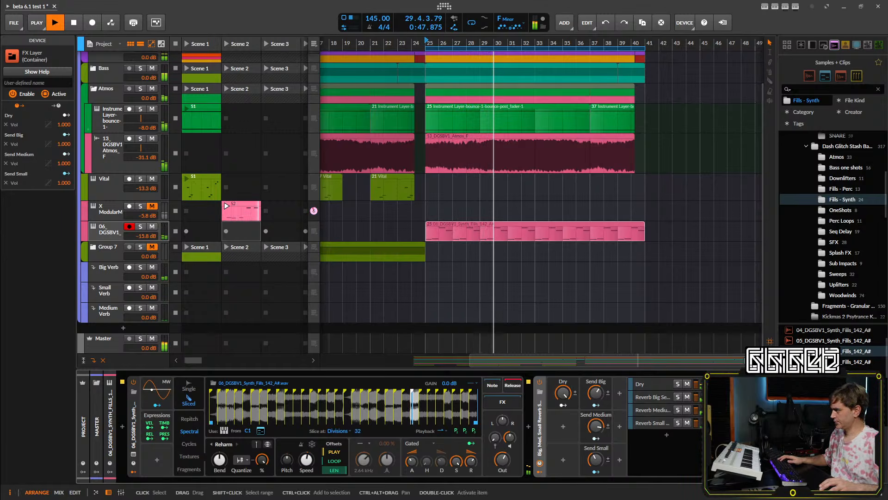
left_click(528, 426)
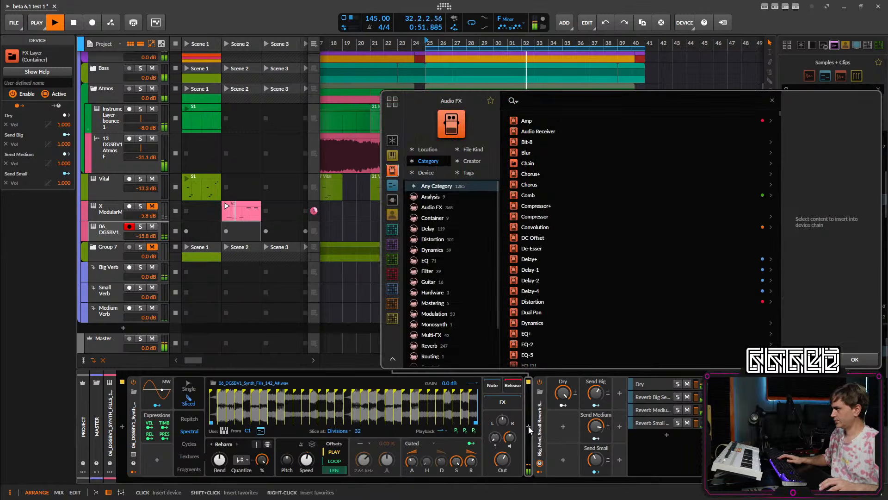
key("Escape")
- Shorten the synth fill clip's first D1 note to 0.0.2.00 and duplicate it directly behind itself
double_click(461, 222)
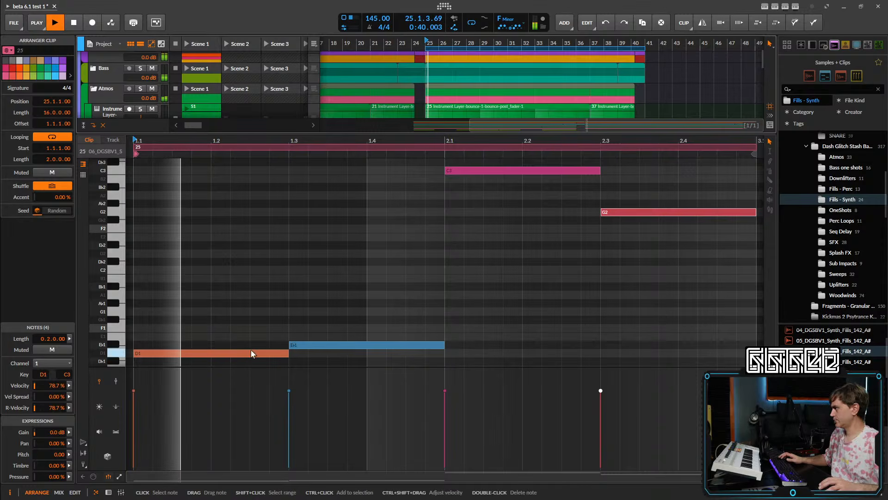
key("space")
left_click_drag(288, 353, 166, 356)
key("ctrl+d")
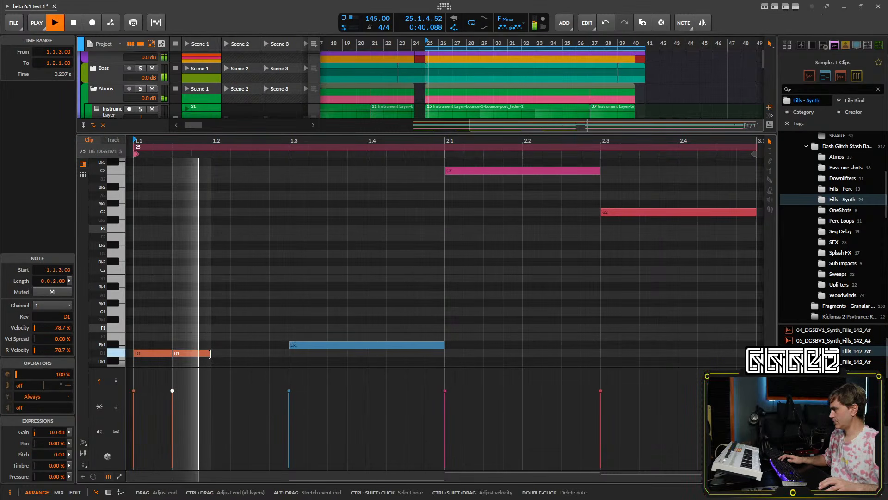
key("space")
scroll(279, 323, "down", 3)
key("space")
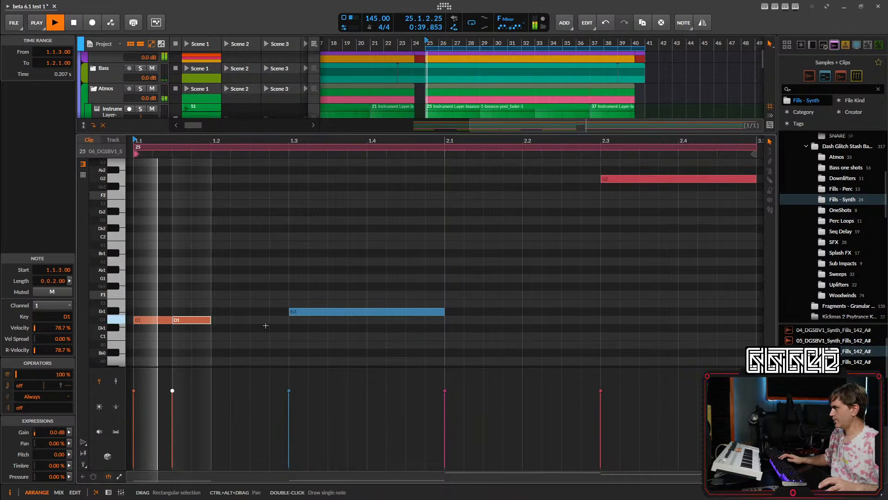
- Add a D1 note at 1.2.3 and cut the following E♭1 note at 1.3 down to an eighth note
key("space")
double_click(267, 319)
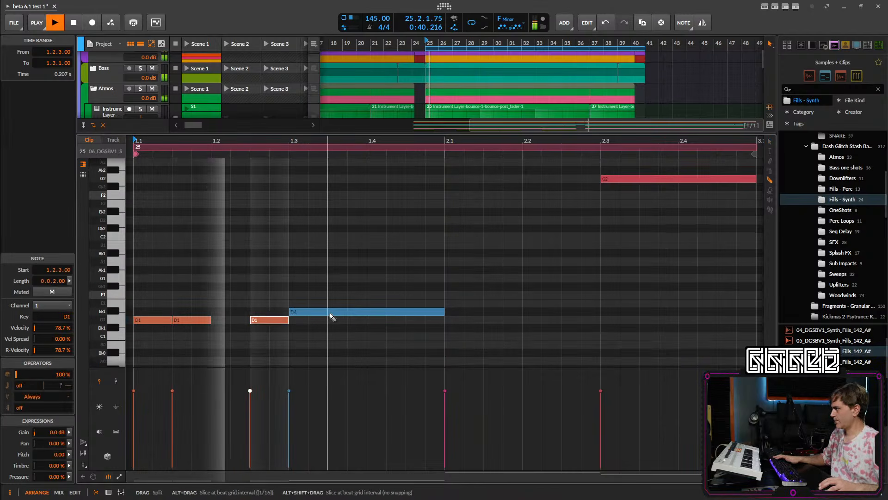
left_click(328, 311, "alt")
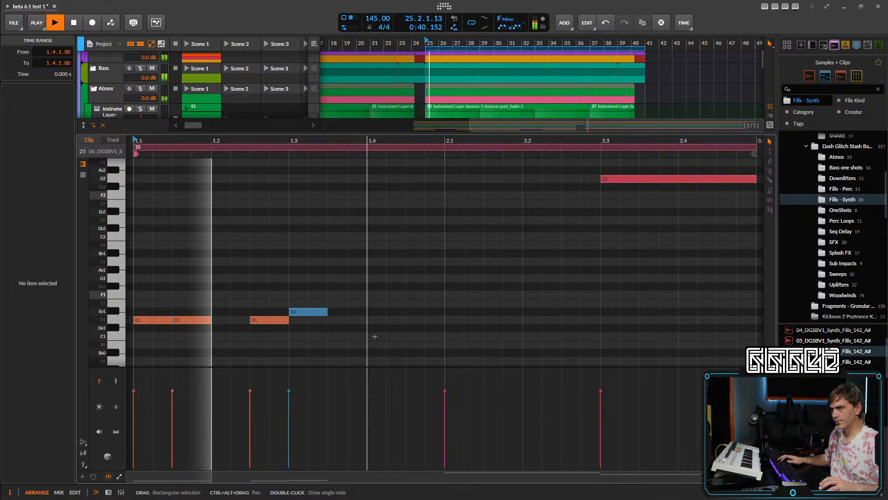
key("space")
- Duplicate the D1 and E♭1 note pair at 1.2.3 so the copy starts at 1.4.3
left_click_drag(355, 284, 229, 328)
left_click(367, 287)
left_click_drag(367, 287, 218, 351)
key("ctrl+d")
key("space")
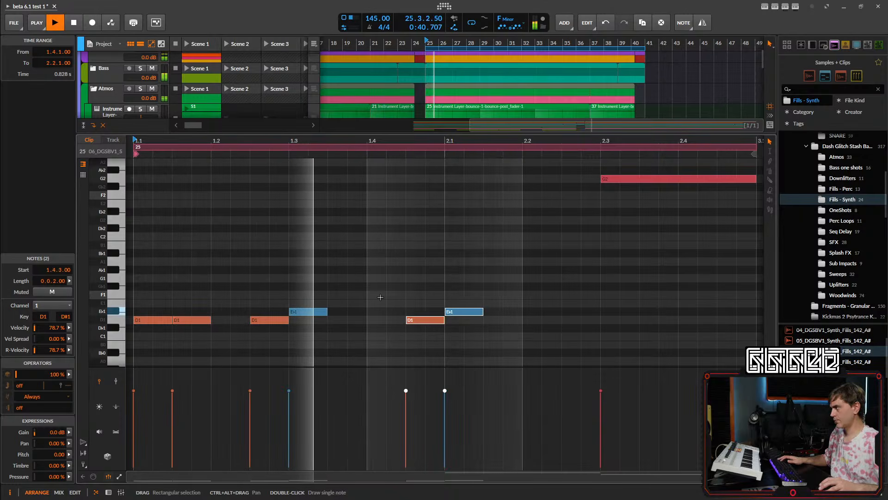
- Mute the long C3 note at 2.1 and audition the edited synth fill pattern from bar 25
scroll(391, 297, "down", 1)
key("space")
scroll(525, 287, "up", 1)
key("space")
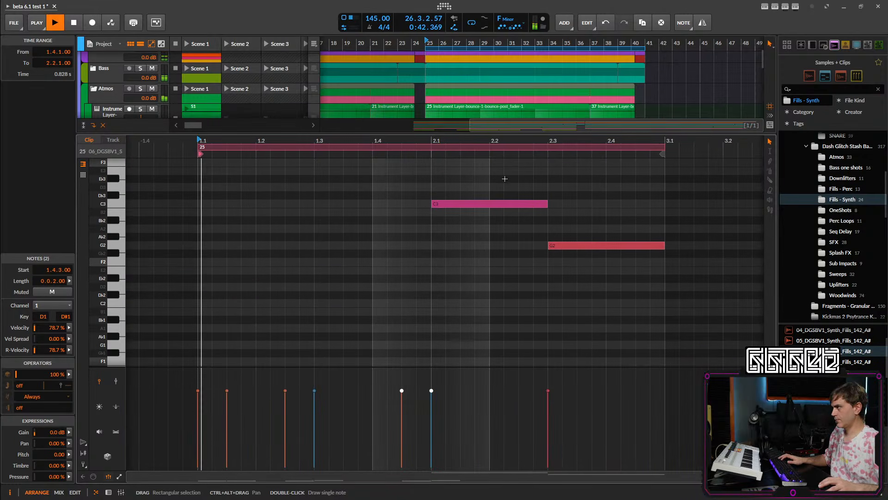
left_click(499, 202)
key("alt+m")
key("space")
key("space")
scroll(488, 300, "down", 2)
scroll(487, 294, "up", 1)
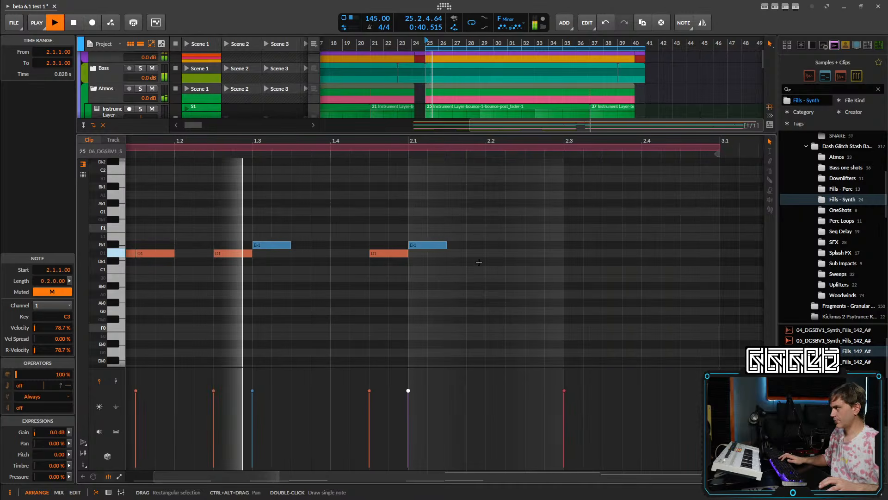
scroll(486, 278, "down", 2)
scroll(486, 278, "up", 2)
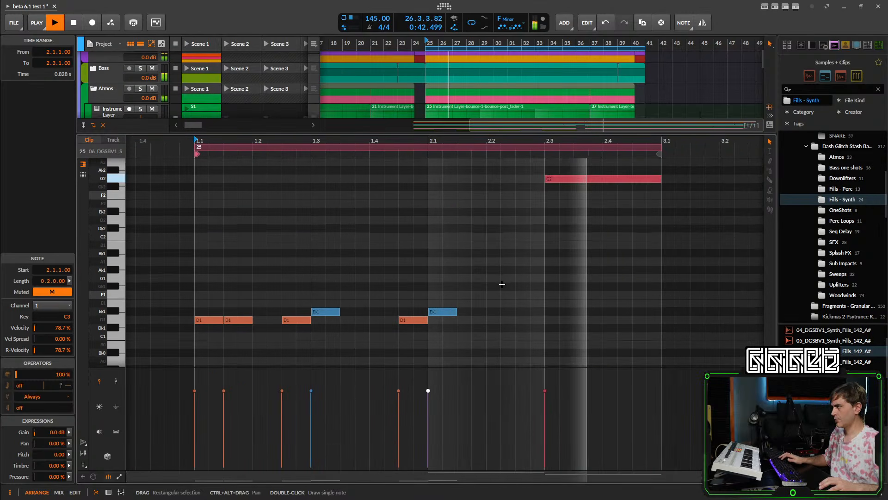
scroll(597, 296, "down", 2)
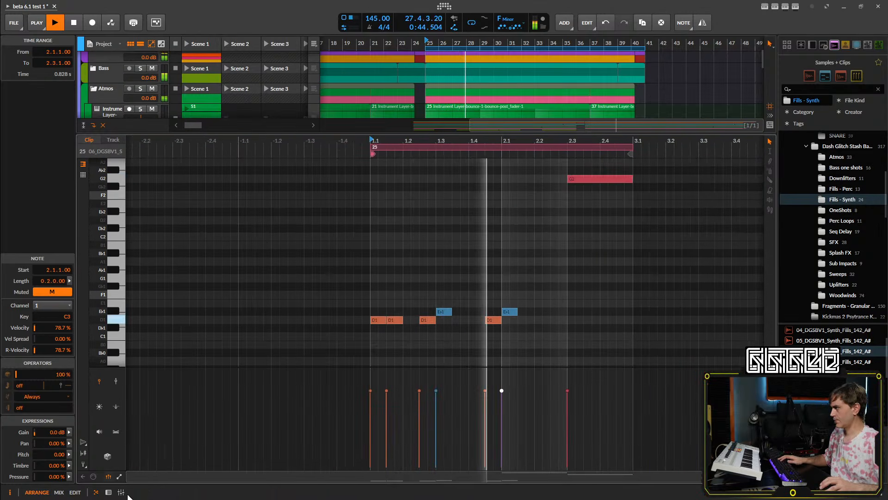
- Adjust the Sampler's gated envelope and set its playback speed to 44.8 %
key("d")
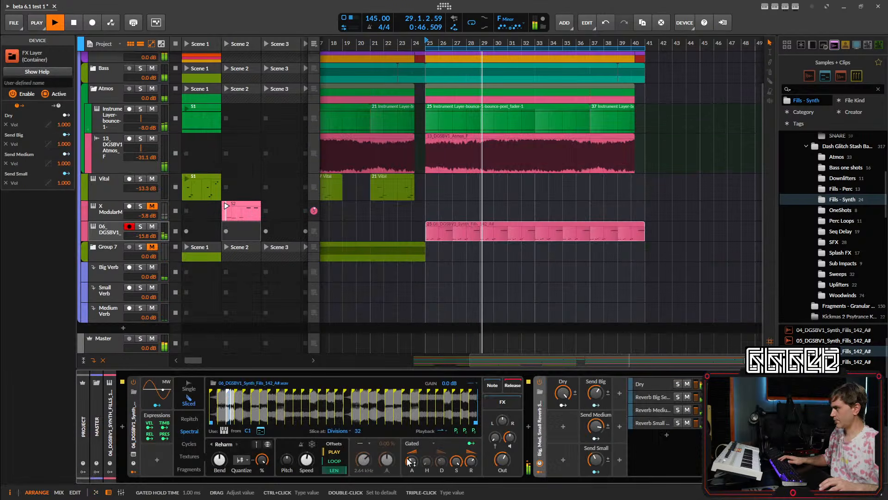
left_click_drag(411, 461, 411, 464)
left_click_drag(472, 459, 455, 458)
left_click_drag(305, 459, 306, 459)
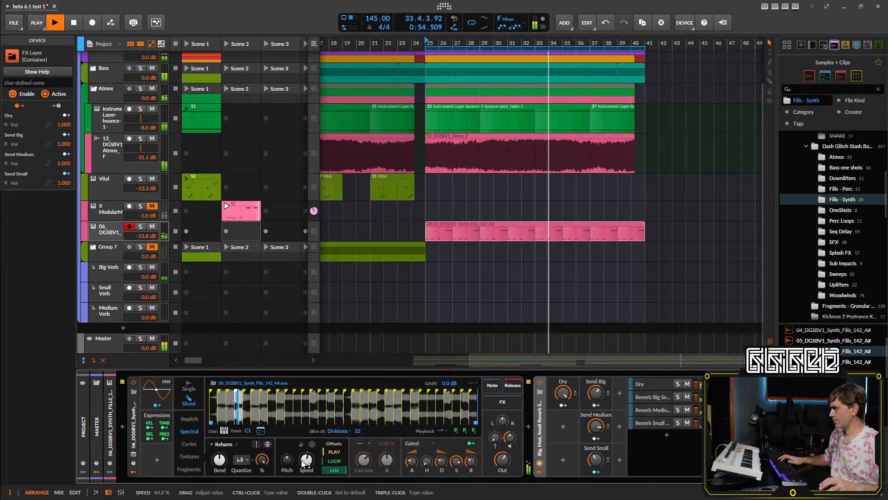
- Try a 1.00 % spectral harmonic quantization amount, reset it to 100 %, and set the harmonic bend to +9.36 st
left_click_drag(262, 459, 268, 462)
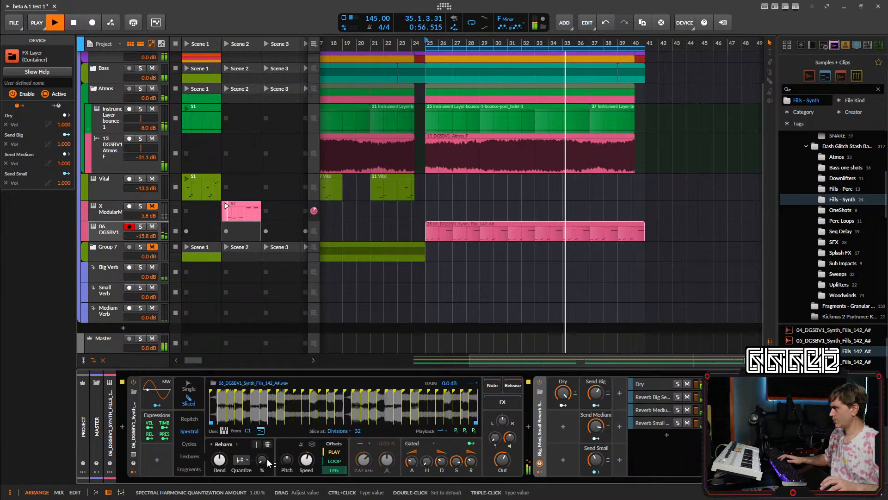
double_click(265, 463)
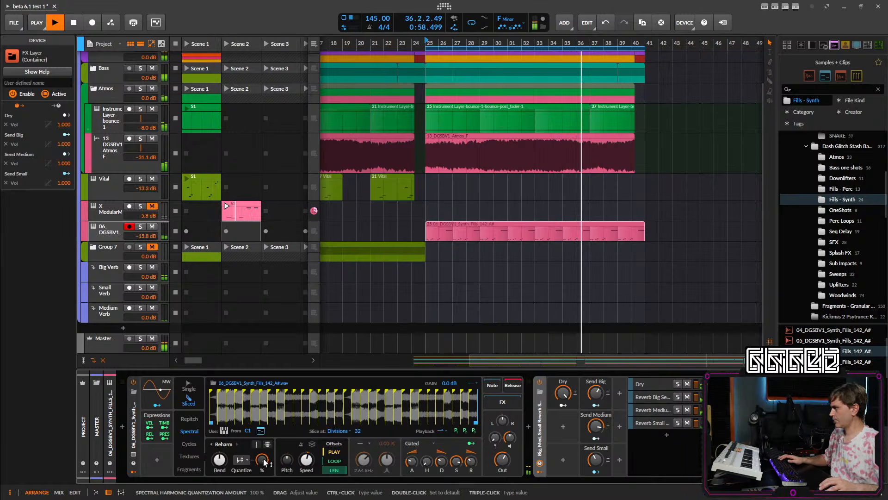
left_click_drag(264, 462, 220, 465)
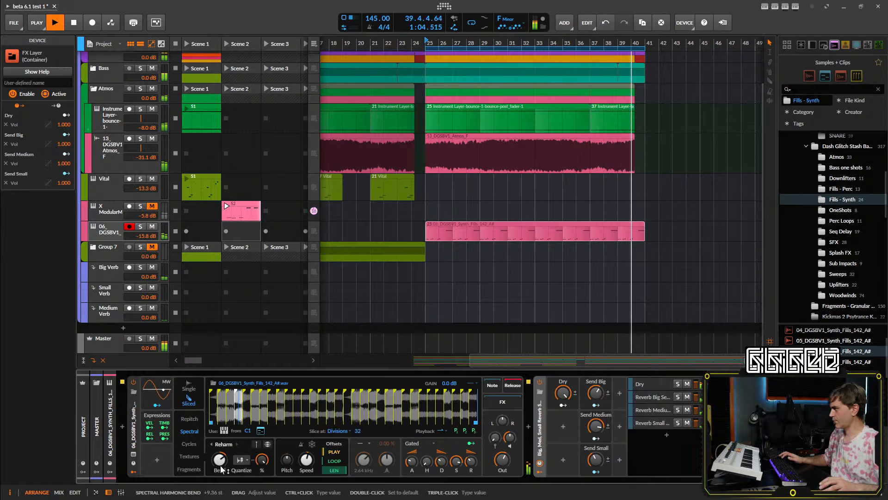
key("space")
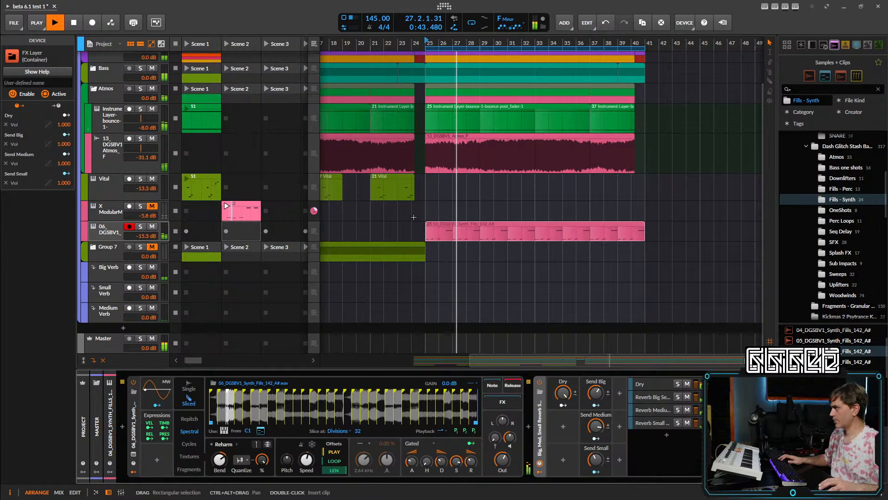
- Reopen the synth fill clip's notes and mute the long G2 note at 2.3
left_click(435, 232)
double_click(435, 233)
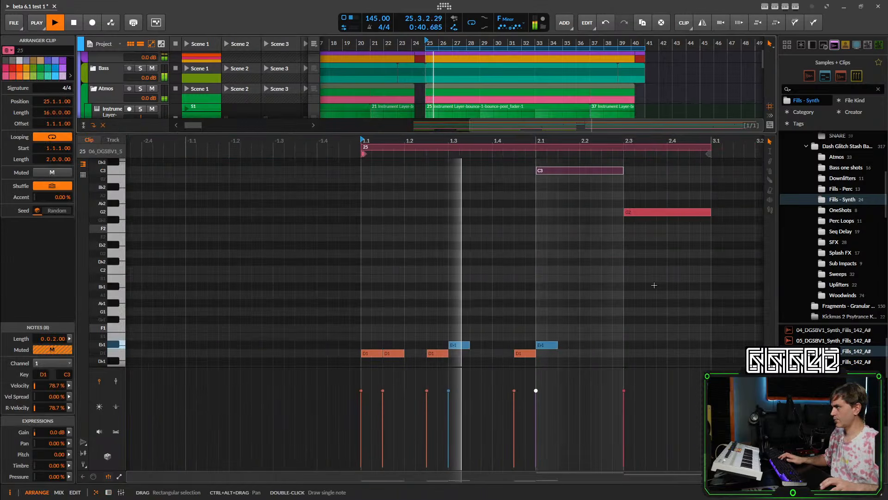
left_click_drag(647, 275, 523, 324)
key("space")
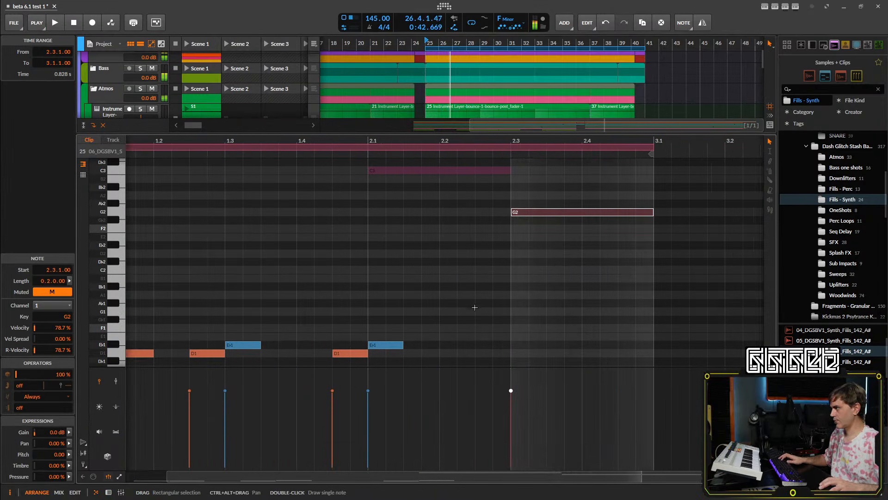
- Draw a note at 2.2.1, split it into two sixteenths, and move them to E♭1 and E1
scroll(463, 309, "down", 1)
left_click(442, 324)
double_click(452, 322)
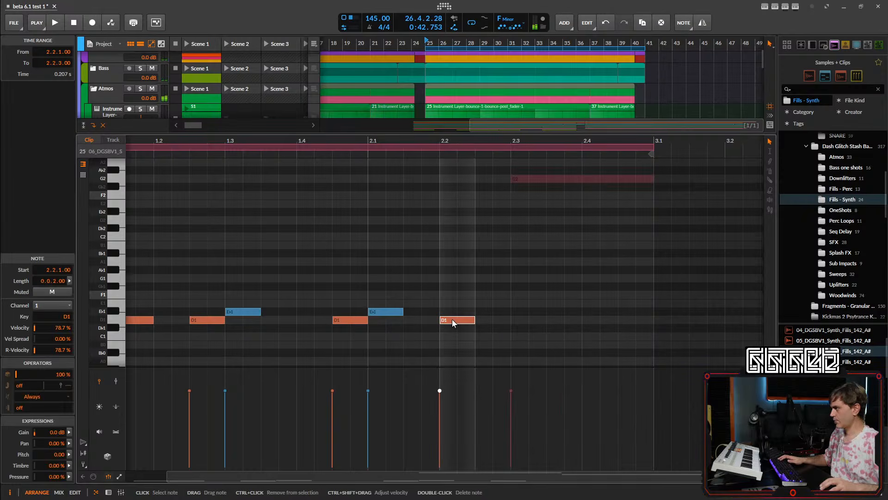
key("5")
left_click(463, 321)
key("space")
left_click_drag(467, 320, 471, 309)
left_click_drag(467, 295, 454, 342)
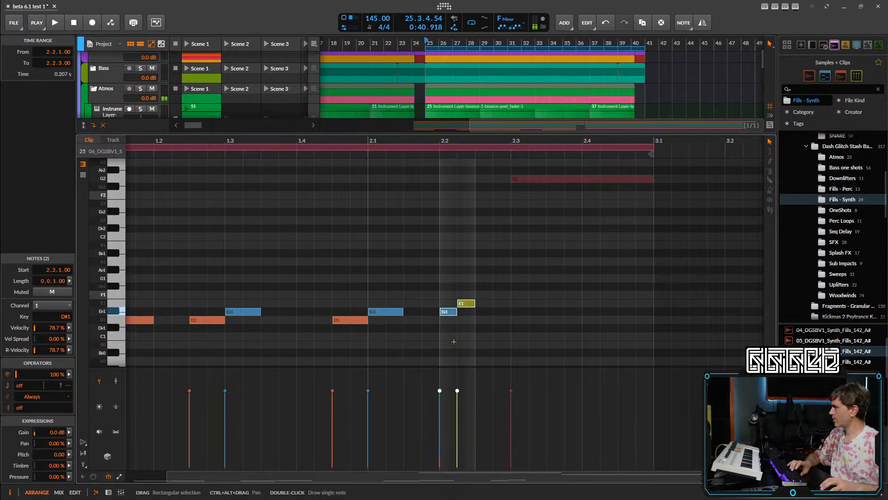
- Raise the two sixteenths to E1 and F1, extend the run with G♭1, G1 and A♭1 up to 2.3.1, and play it
left_click(486, 291)
double_click(485, 291)
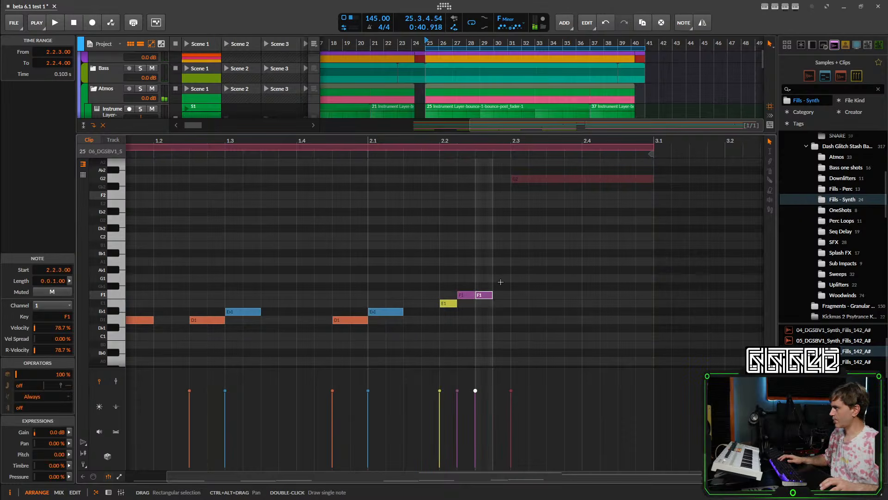
double_click(502, 278)
double_click(519, 270)
key("space")
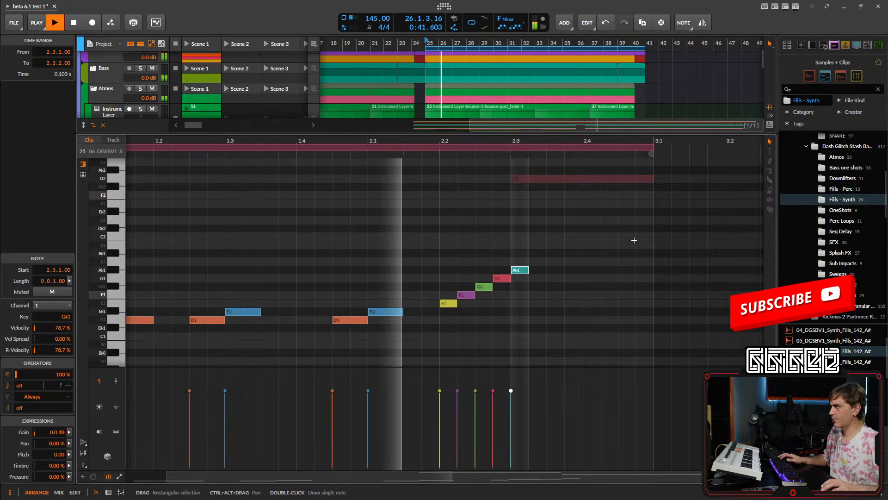
- Duplicate the five-note run from 2.2.1, transpose the copy up five semitones to A1 through D♭2, and play it
left_click_drag(528, 244, 451, 312)
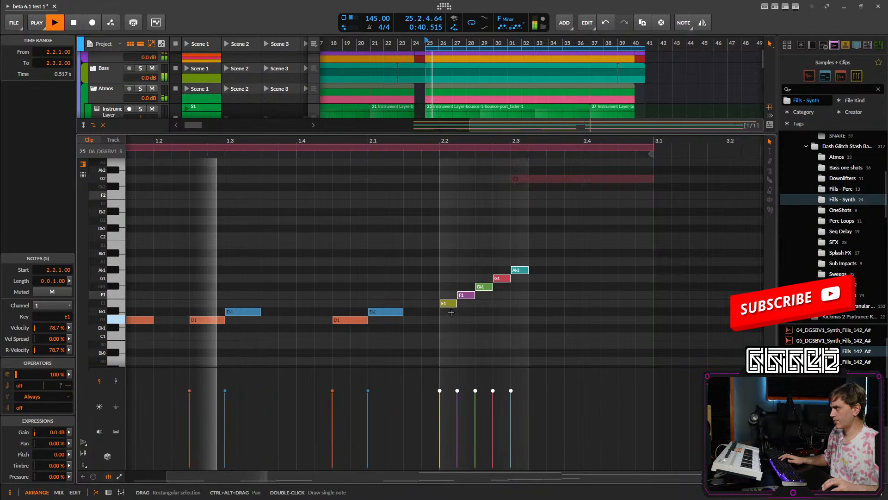
key("ctrl+d")
key("Up")
key("Up")
key("Up")
key("Up")
key("Up")
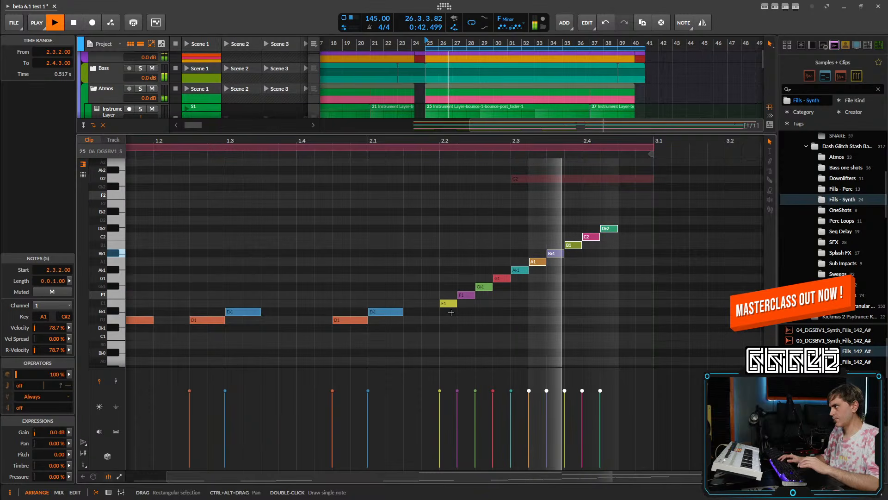
key("space")
scroll(596, 244, "up", 1)
scroll(597, 245, "down", 2)
scroll(606, 241, "up", 2)
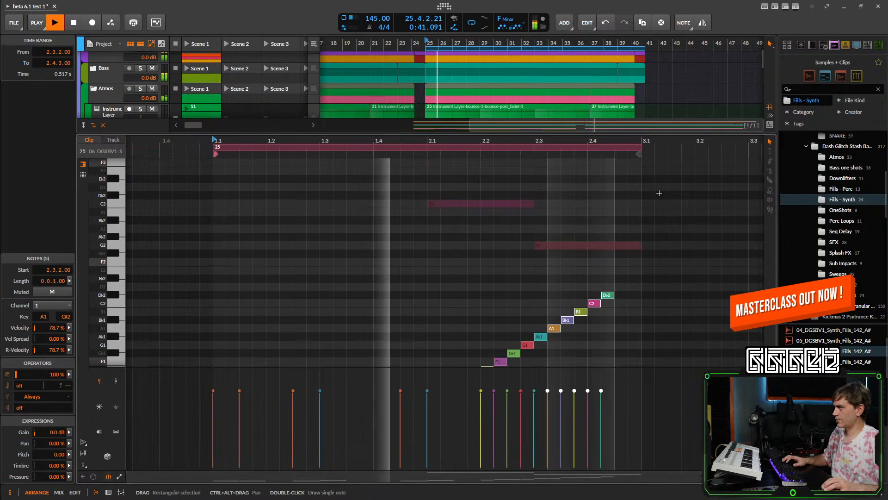
- Delete the muted long C3 and G2 notes in the clip's second bar
left_click_drag(660, 192, 452, 255)
key("Delete")
scroll(620, 246, "down", 2)
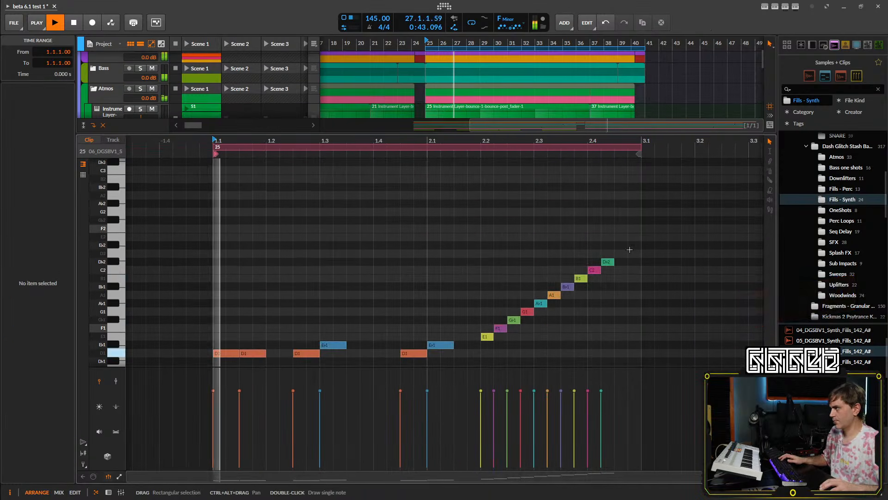
- Duplicate the run's last three notes, raise the copies to D2, E♭2 and E2, and play the longer run
left_click_drag(616, 248, 581, 284)
key("ctrl+d")
key("Up")
key("space")
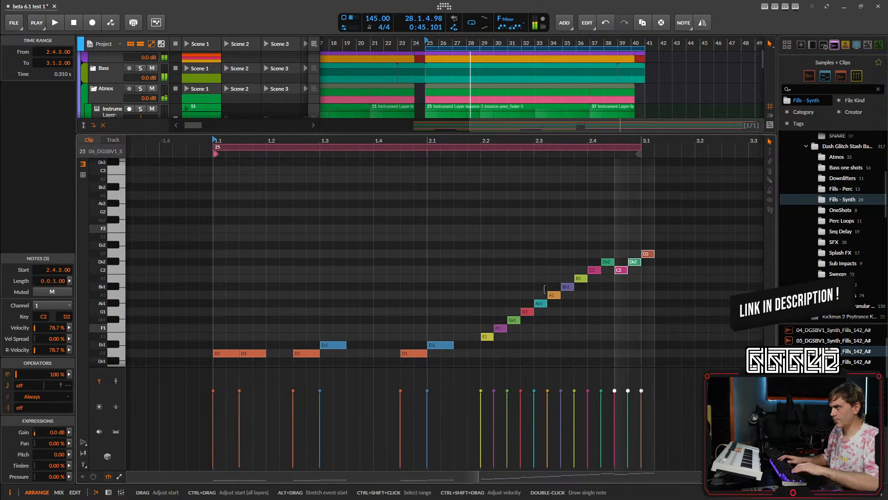
key("space")
scroll(522, 300, "down", 2)
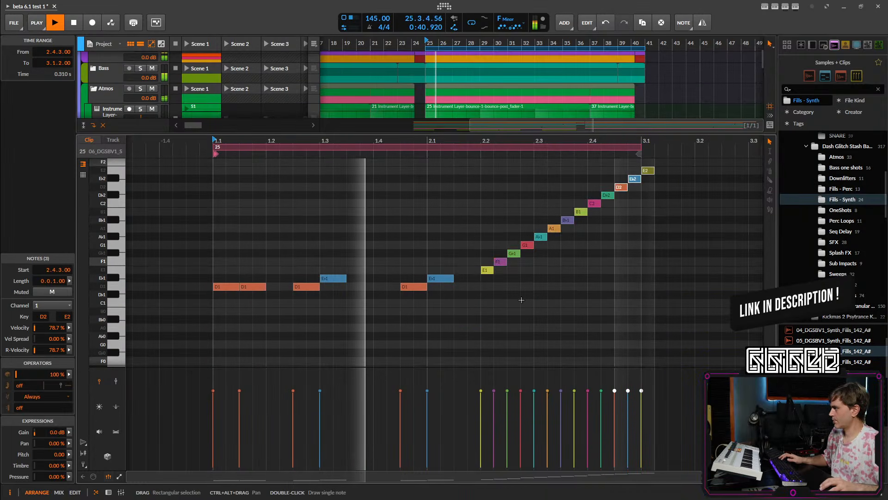
scroll(530, 307, "up", 1)
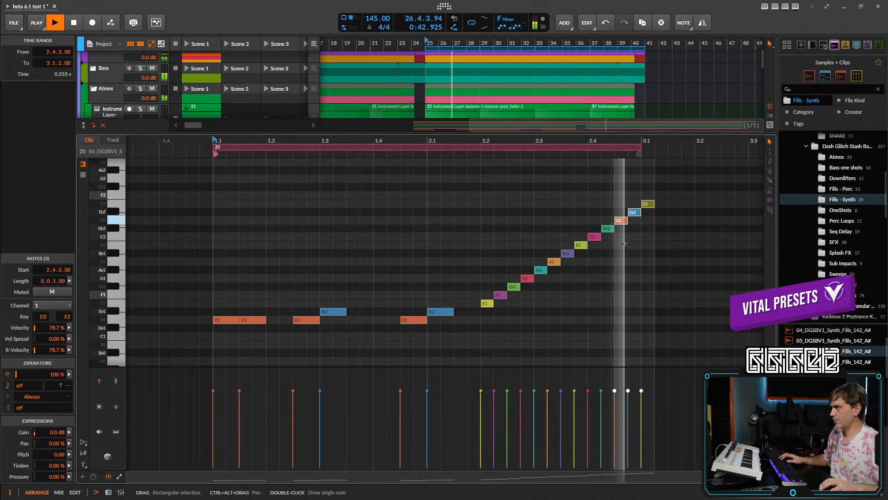
- Try the whole ascending run an octave lower from E0, play it, and raise it back to start on E1
left_click_drag(655, 195, 487, 331)
key("shift+Down")
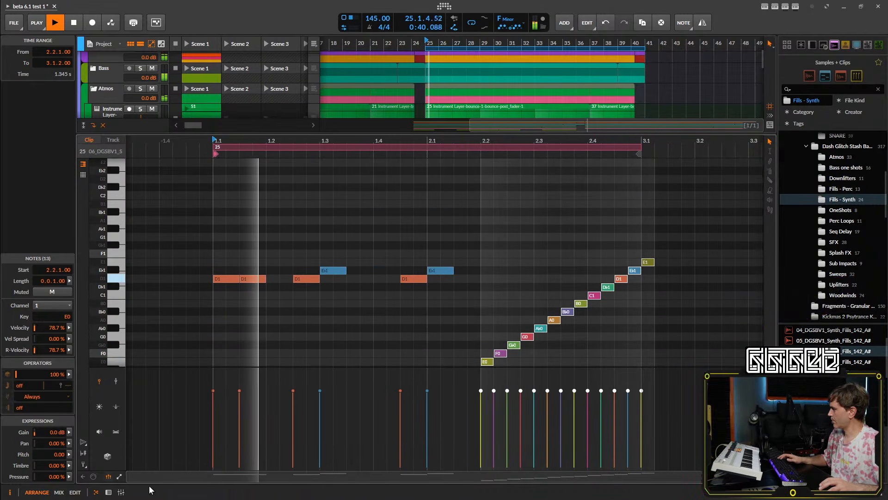
left_click(109, 492)
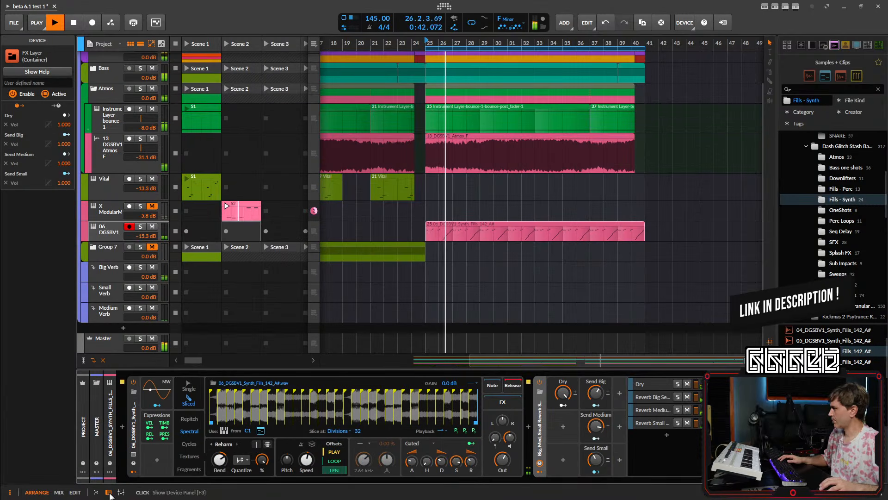
left_click(109, 492)
key("space")
double_click(476, 286)
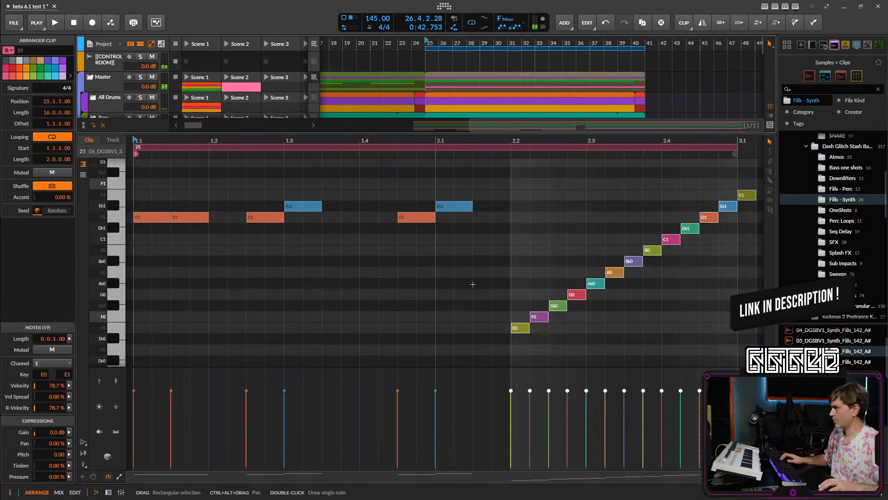
key("space")
left_click(109, 492)
left_click(108, 492)
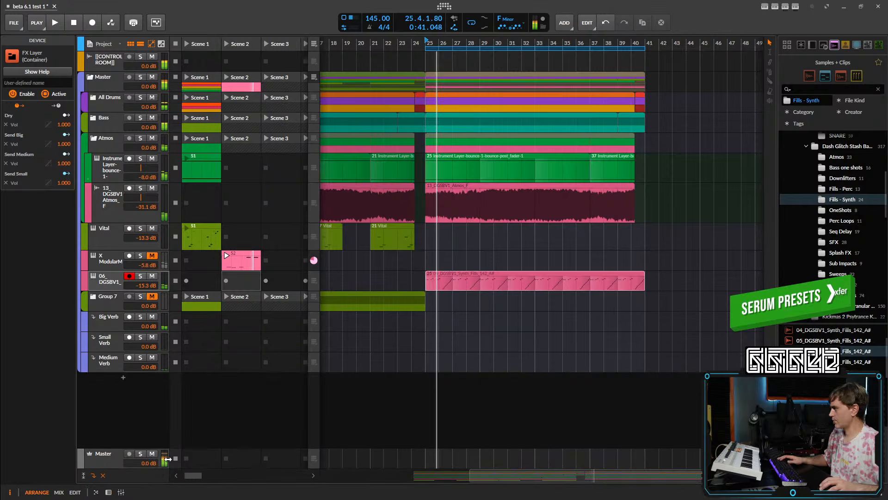
left_click(109, 494)
key("space")
double_click(600, 281)
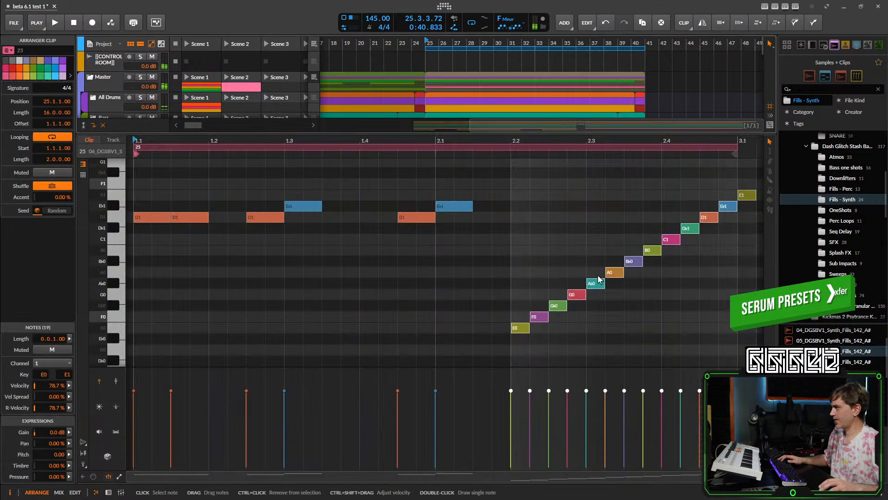
key("space")
key("shift+Up")
scroll(590, 256, "up", 3)
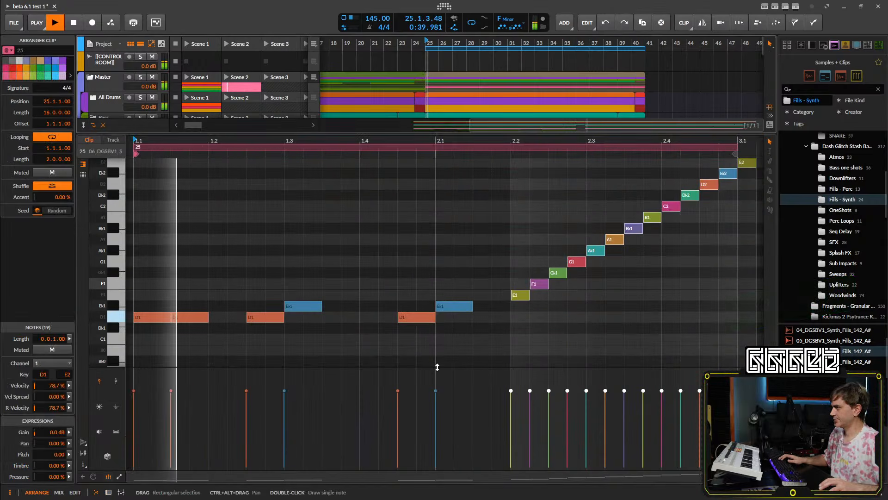
- Check the Sampler's slices, reopen the synth fill clip, and delete the run's notes from G1 up to E2
left_click(107, 493)
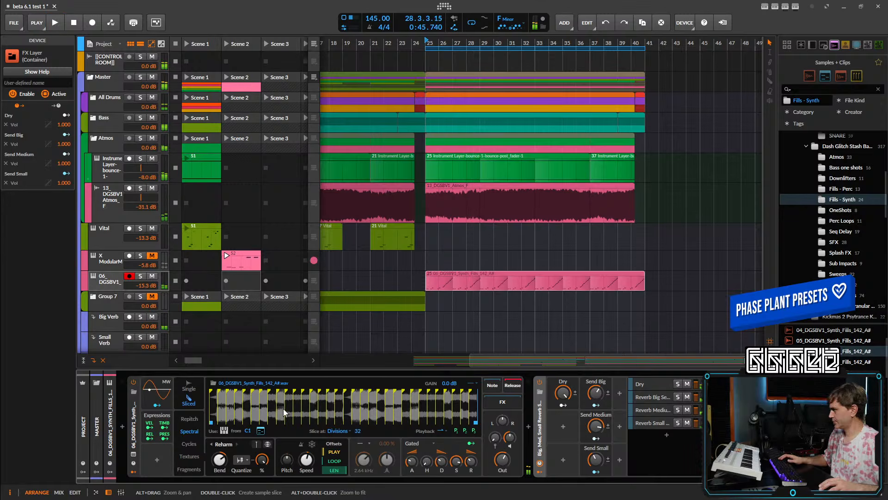
scroll(277, 409, "up", 4)
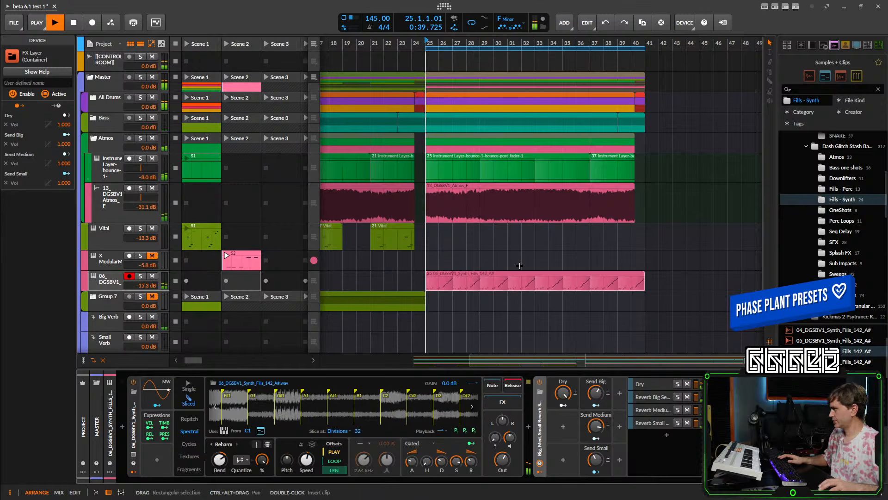
double_click(482, 281)
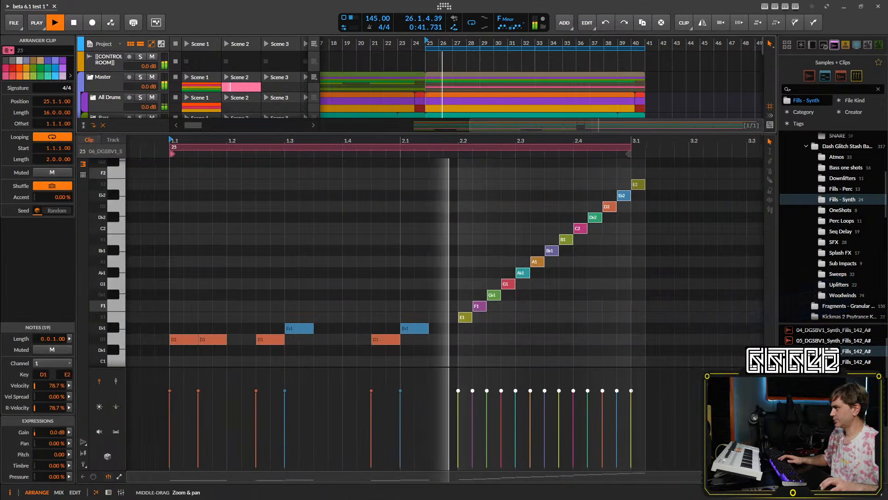
scroll(464, 309, "down", 1)
key("space")
left_click(464, 310)
left_click(453, 295)
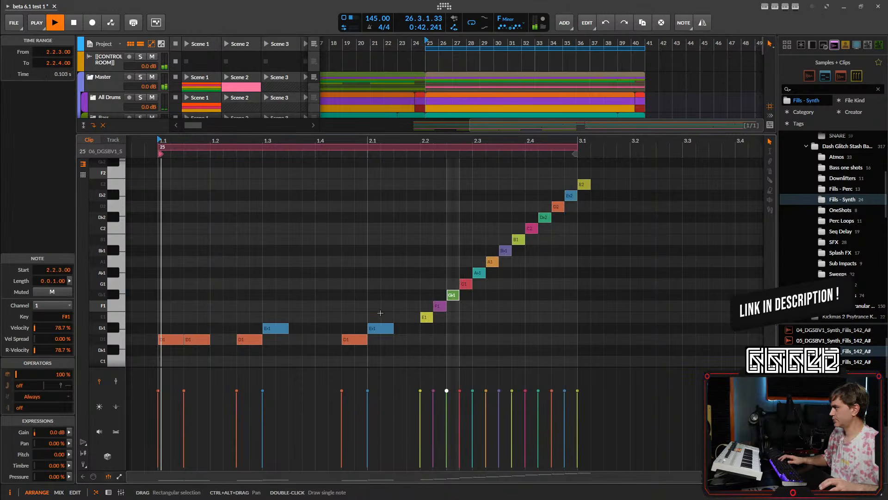
key("space")
mouse_move(467, 302)
left_mouse_down()
mouse_move(518, 251)
mouse_move(484, 267)
mouse_move(476, 328)
mouse_move(581, 224)
left_mouse_up()
left_click(465, 272)
double_click(465, 272)
key("Delete")
key("Delete")
left_click_drag(617, 191, 517, 257)
key("Delete")
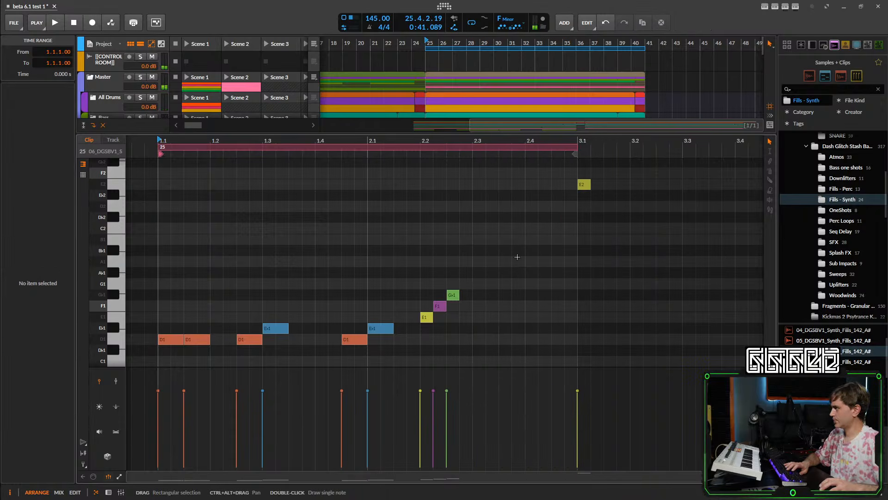
left_click_drag(618, 161, 573, 216)
key("Delete")
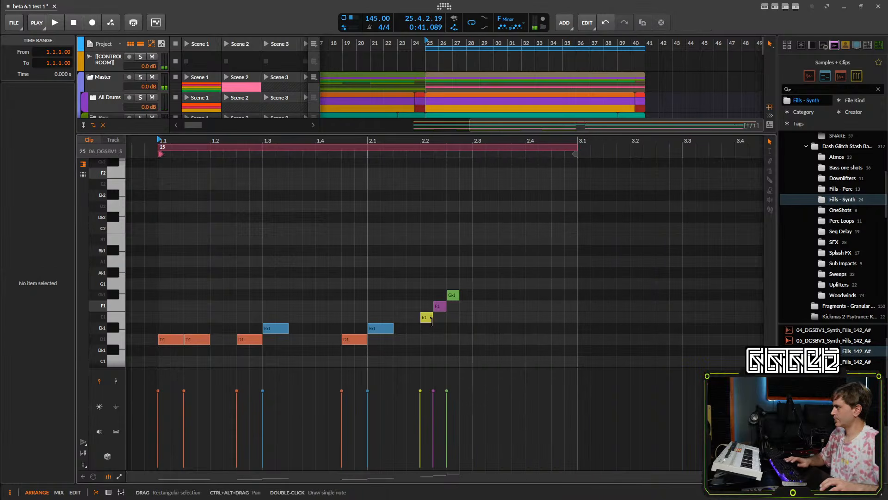
- Draw a sixteenth A♭1 note at 2.2.4 and a C2 note at 2.3.1, and play the pattern
double_click(462, 271)
left_click(114, 262)
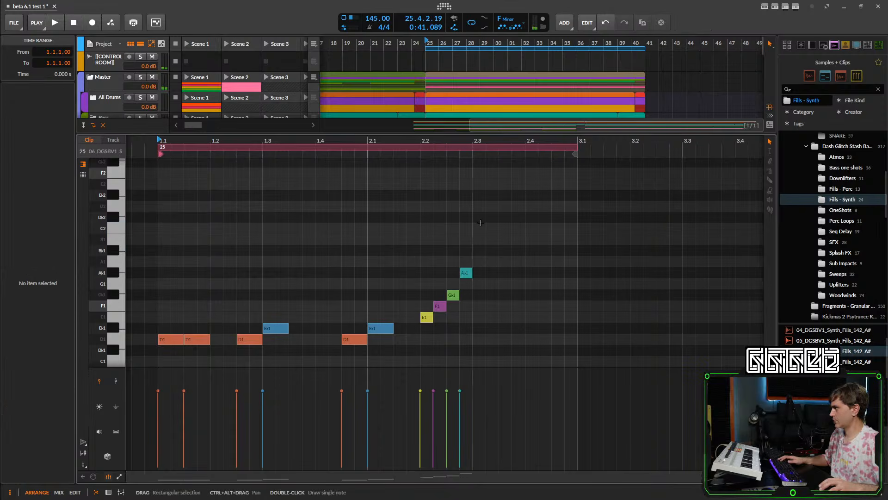
double_click(479, 229)
key("space")
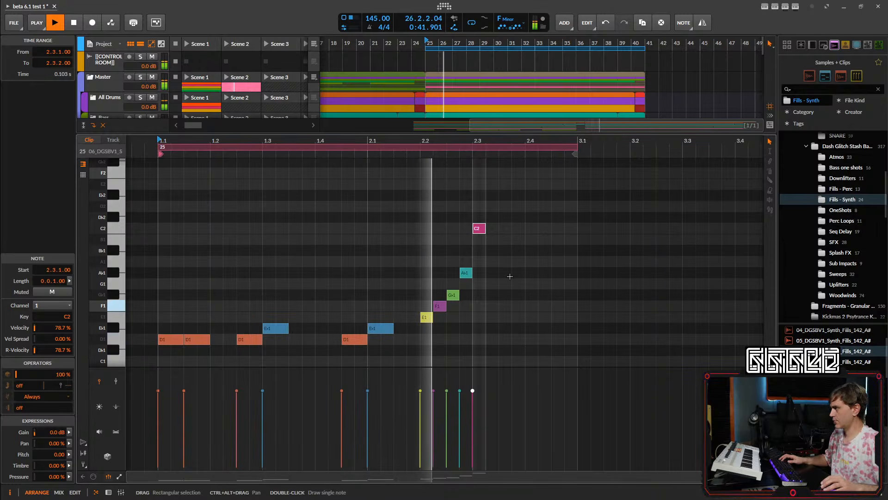
key("space")
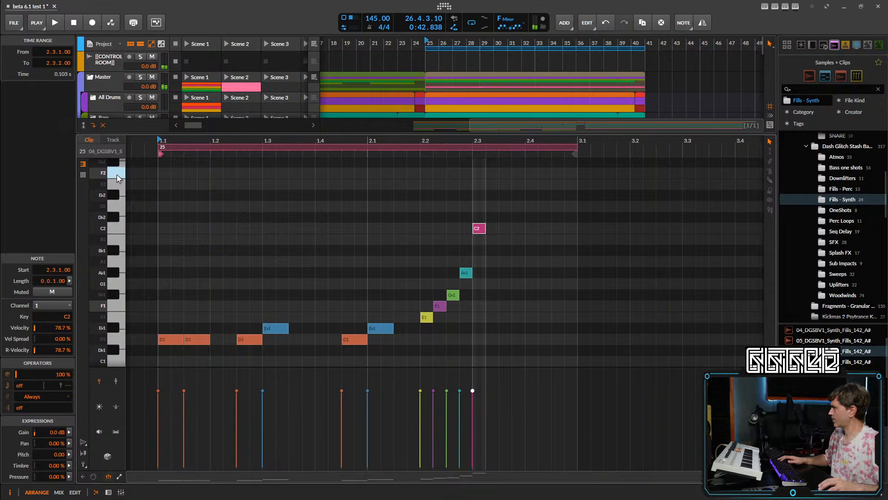
- Draw an F2 note at 2.3.2 and a note at 2.3.3 moved to G2, and play the result
key("Escape")
double_click(495, 176)
key("space")
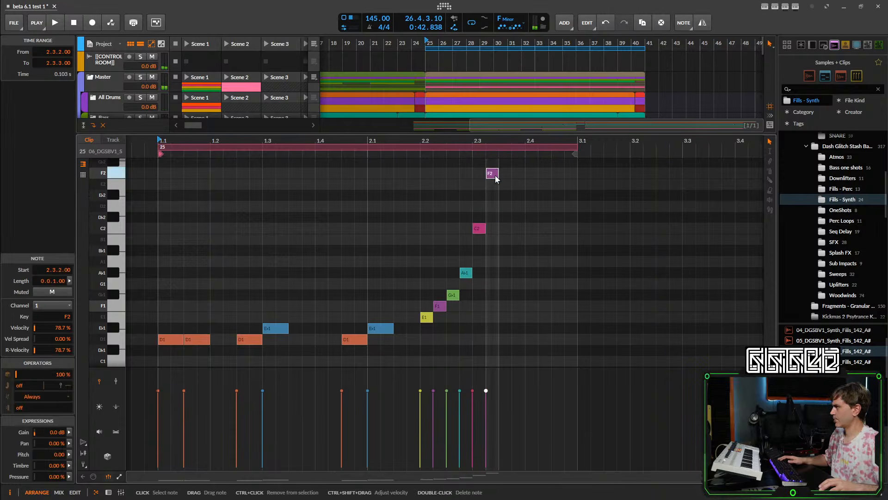
scroll(502, 182, "up", 1)
double_click(506, 194)
key("space")
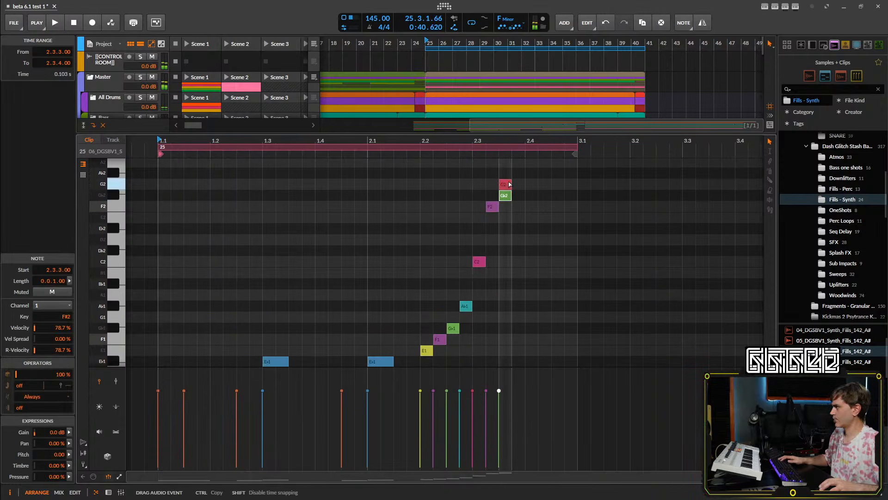
left_click_drag(510, 193, 510, 183)
key("space")
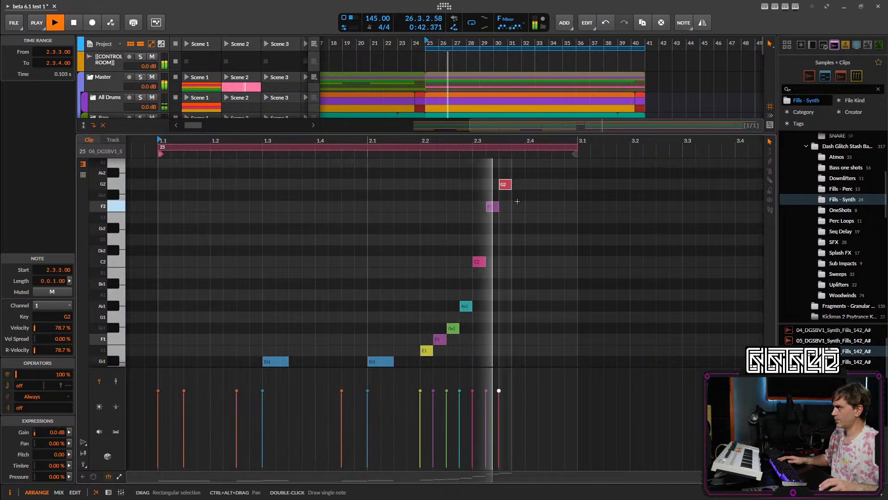
- Shift the notes after E1 progressively later so the run steps every two sixteenths, with F2 at 2.4.3
key("space")
left_click_drag(529, 171, 442, 343)
key("Right")
scroll(575, 180, "up", 1)
left_click(565, 194)
scroll(599, 202, "down", 2)
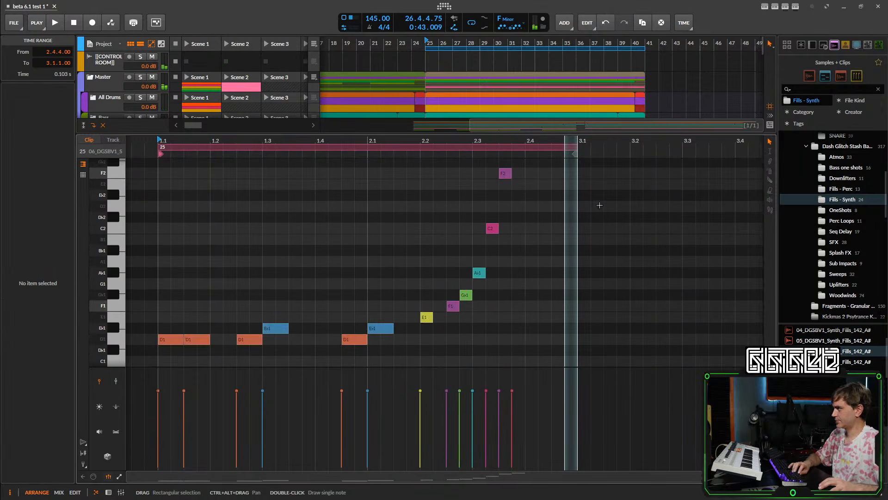
scroll(569, 197, "up", 1)
left_click_drag(544, 174, 462, 341)
key("Right")
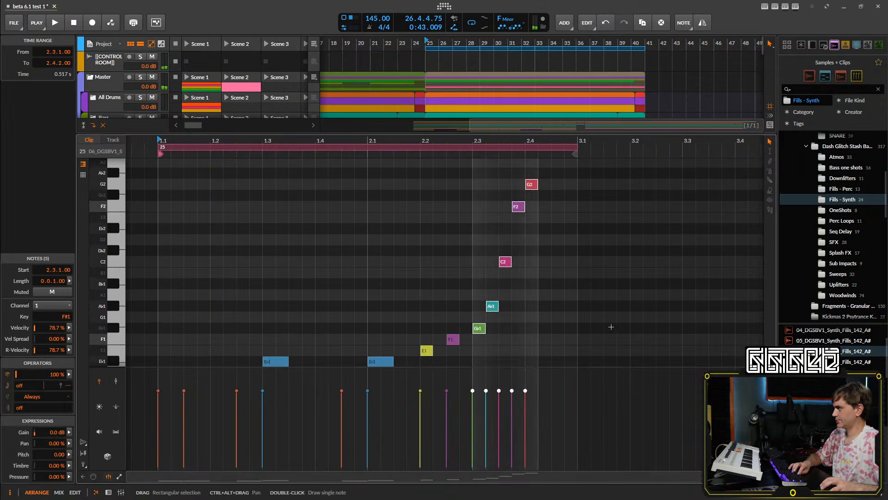
left_click_drag(588, 181, 494, 315)
key("Right")
left_click_drag(699, 279, 498, 155)
key("Right")
left_click_drag(615, 172, 511, 240)
key("Right")
- Delete the run's final G2 note, lengthen the remaining six notes to 0.0.2.00, and play them
left_click_drag(611, 169, 531, 263)
key("Delete")
key("space")
left_click_drag(424, 362, 471, 339)
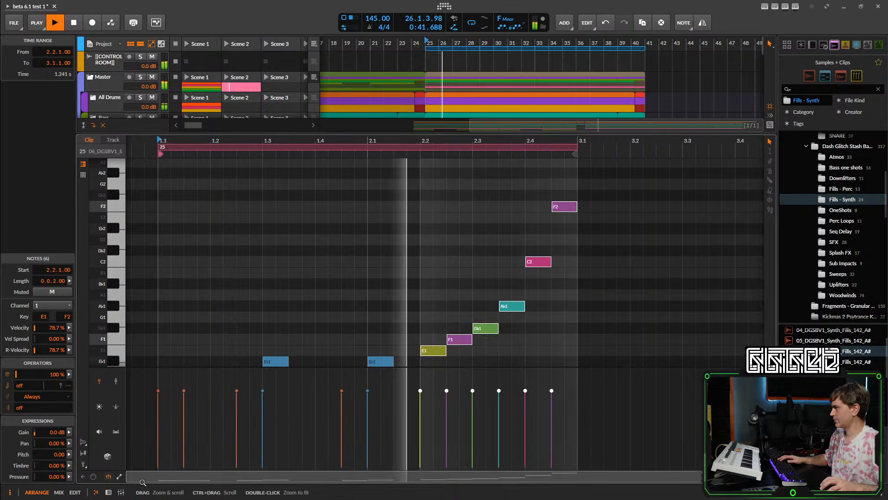
- Solo the synth fill track, map slice modulation source P1 to the spectral harmonic bend, and open the enlarged Sampler waveform
left_click(108, 492)
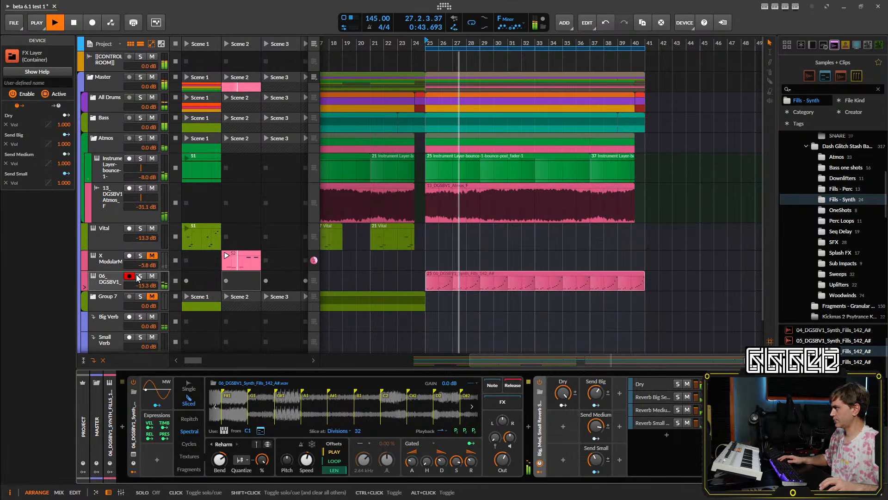
left_click_drag(342, 420, 343, 453)
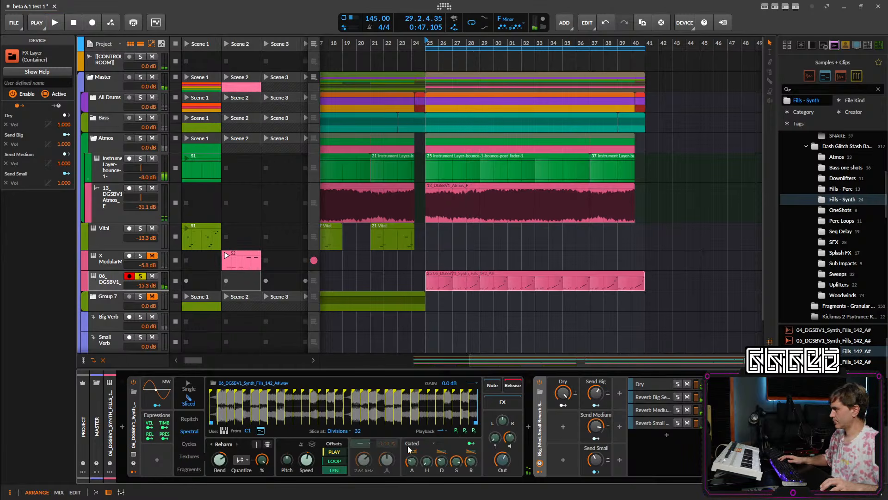
mouse_move(215, 469)
left_mouse_down()
mouse_move(216, 479)
mouse_move(220, 456)
left_mouse_up()
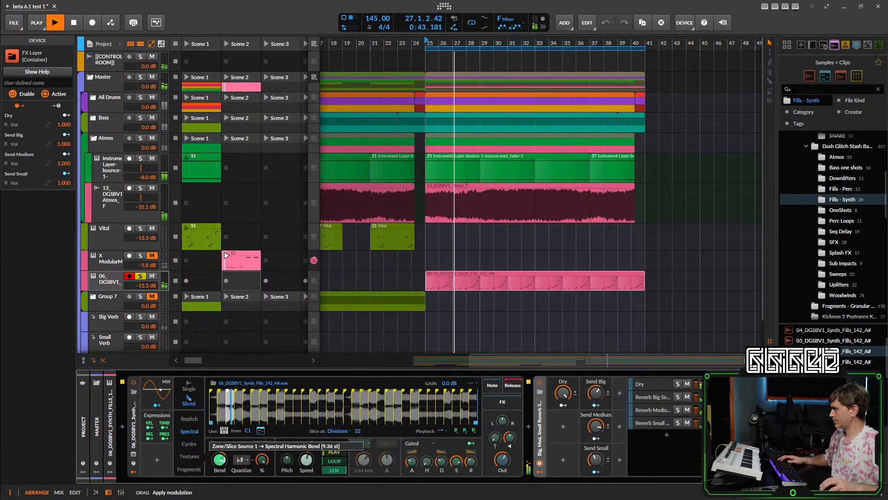
left_click(134, 454)
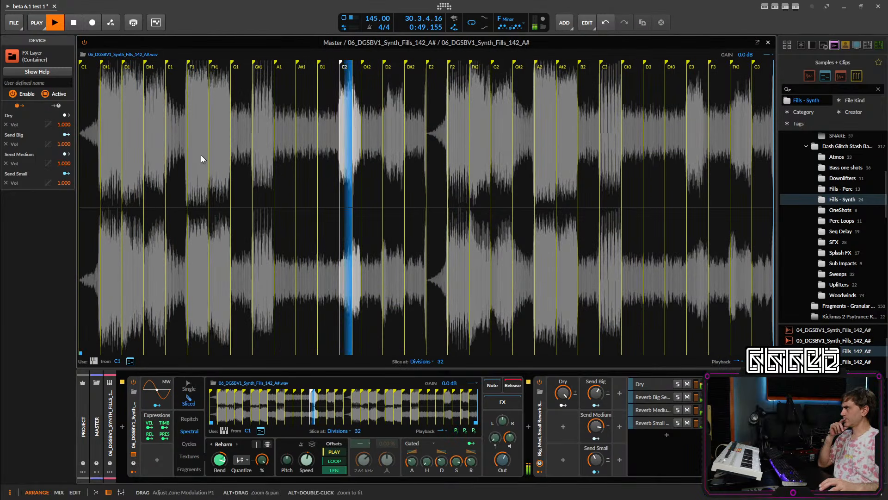
- Draw negative P1 modulation across slices F1 to F♯3, and raise slices B1 to D♯2 to strongly positive values
mouse_move(201, 154)
left_mouse_down()
mouse_move(224, 255)
mouse_move(223, 268)
mouse_move(200, 228)
mouse_move(204, 305)
mouse_move(745, 318)
left_mouse_up()
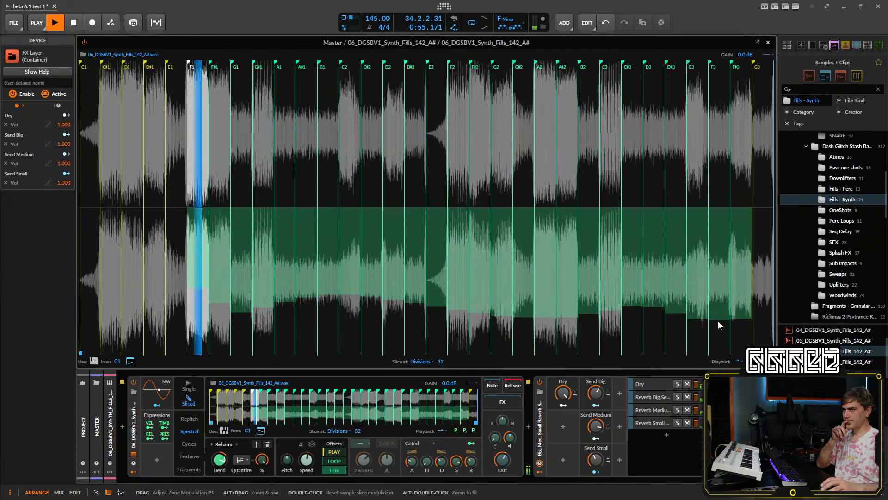
mouse_move(338, 320)
left_mouse_down()
mouse_move(337, 164)
mouse_move(355, 159)
mouse_move(356, 173)
mouse_move(350, 108)
mouse_move(396, 99)
left_mouse_up()
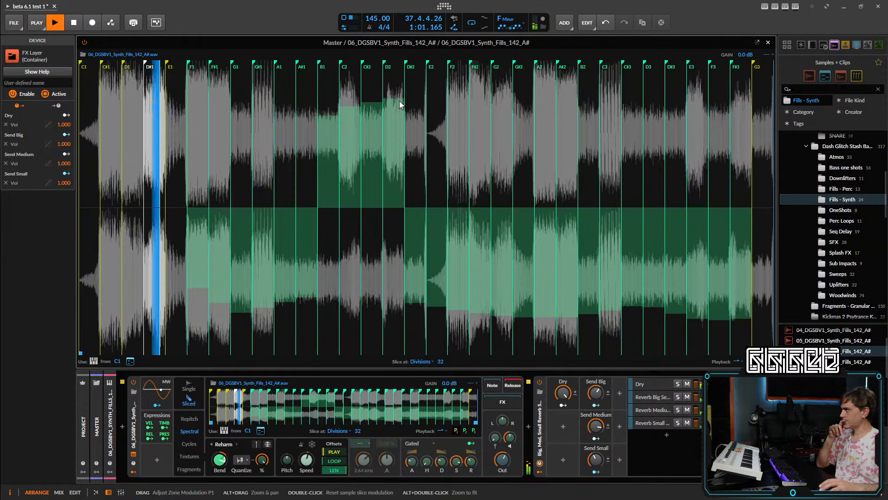
mouse_move(401, 135)
left_mouse_down()
mouse_move(322, 113)
mouse_move(329, 77)
mouse_move(410, 70)
left_mouse_up()
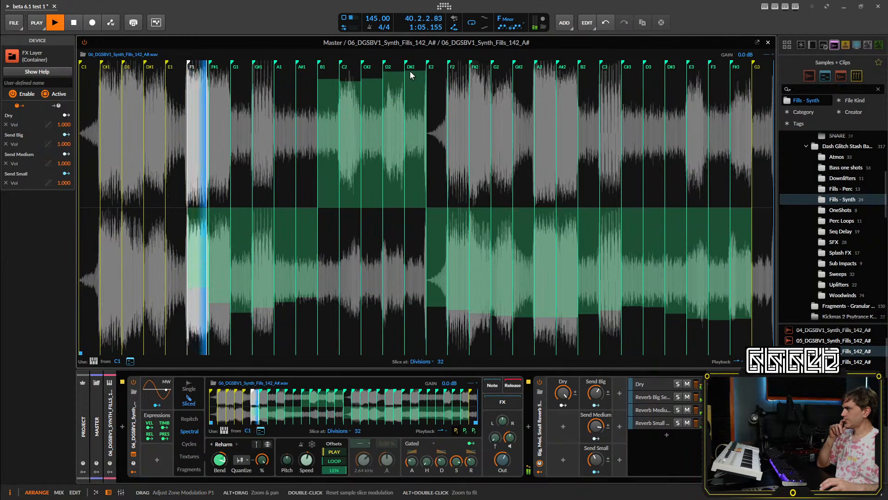
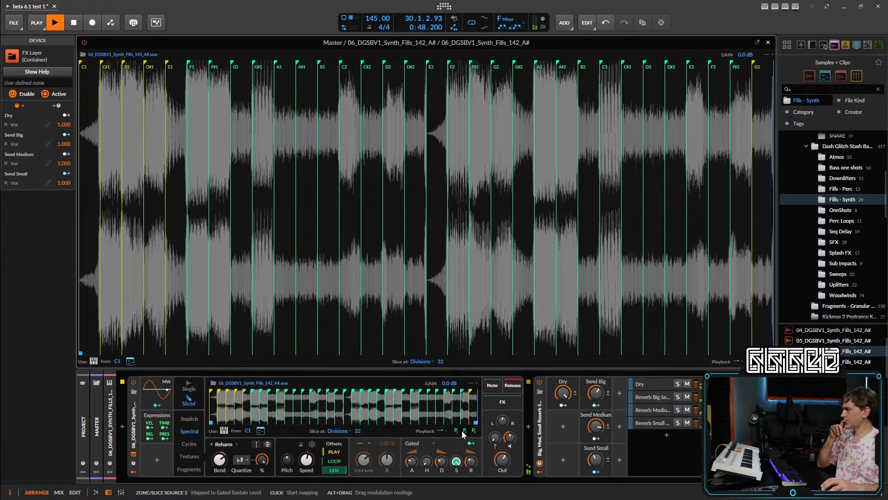
- Draw negative P2 modulation across slices F1 to B2 and set the gated sustain level to 66.5 %
mouse_move(191, 218)
left_mouse_down()
mouse_move(204, 283)
mouse_move(577, 371)
mouse_move(561, 323)
left_mouse_up()
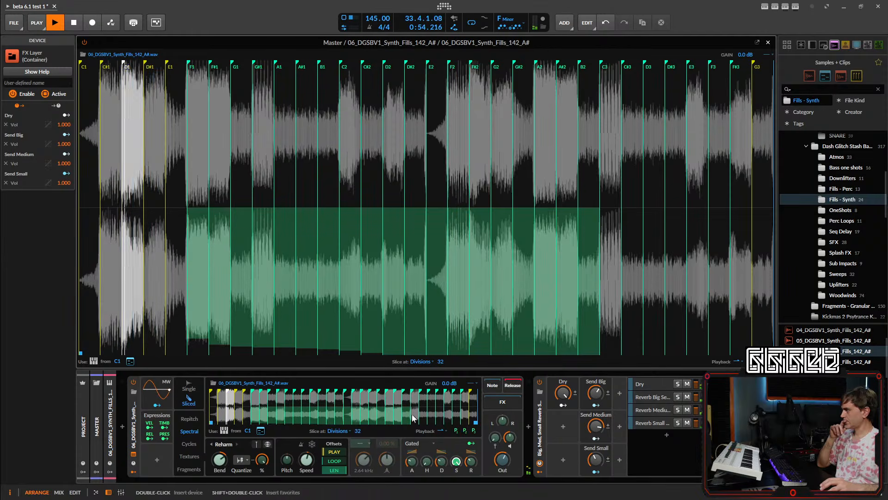
left_click(465, 431)
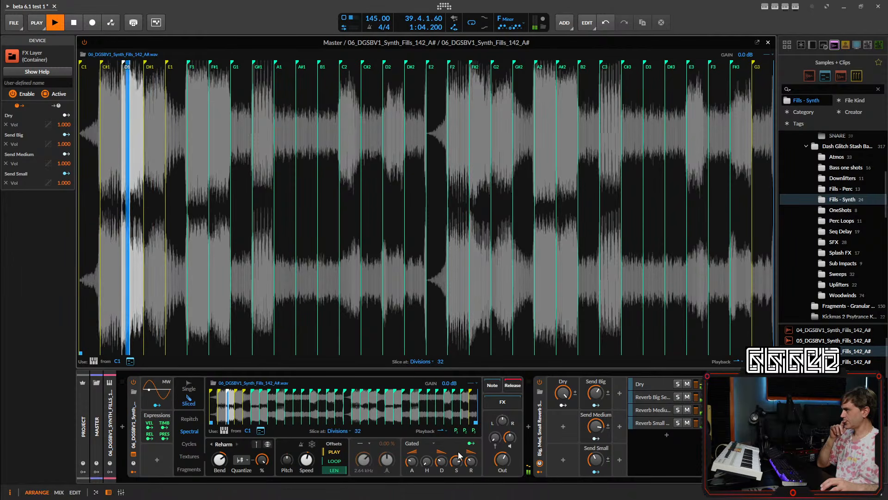
left_click_drag(460, 463, 460, 477)
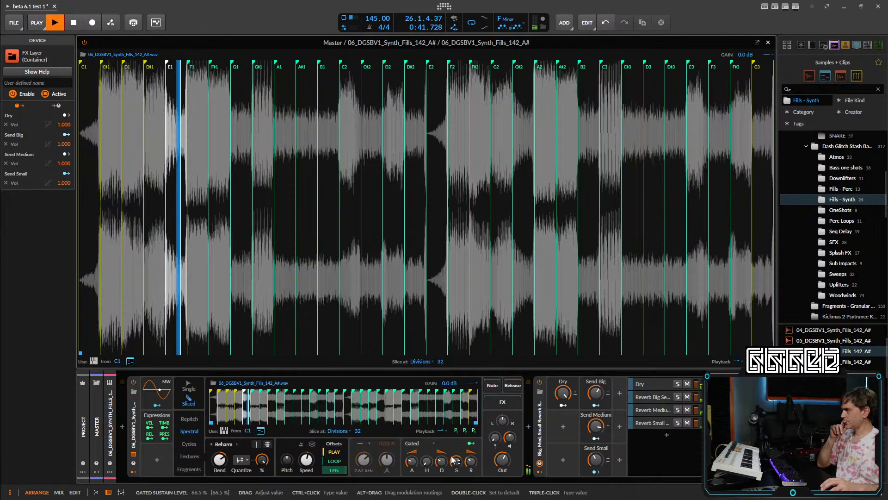
left_click(768, 42)
- In the synth fill clip, give the E1 note at 2.2.1 a repeat count of 5 and lengthen it to 0.3.0.00
double_click(458, 280)
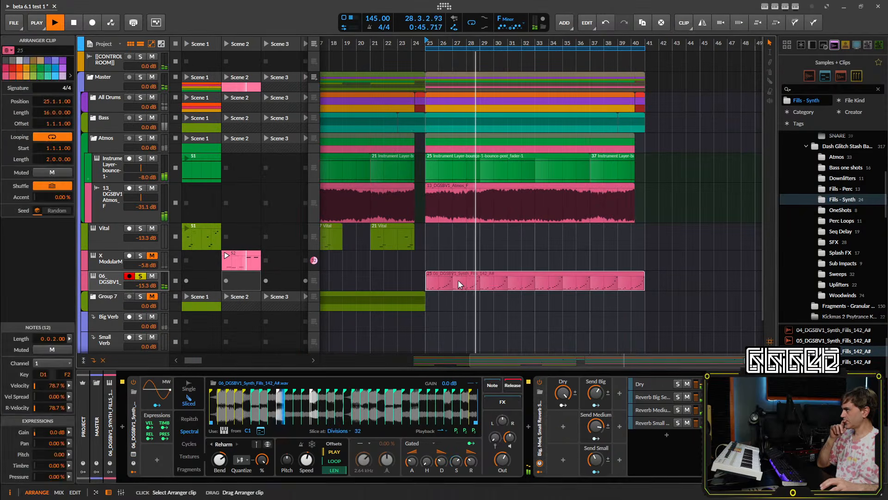
left_click(543, 312)
left_click(542, 322)
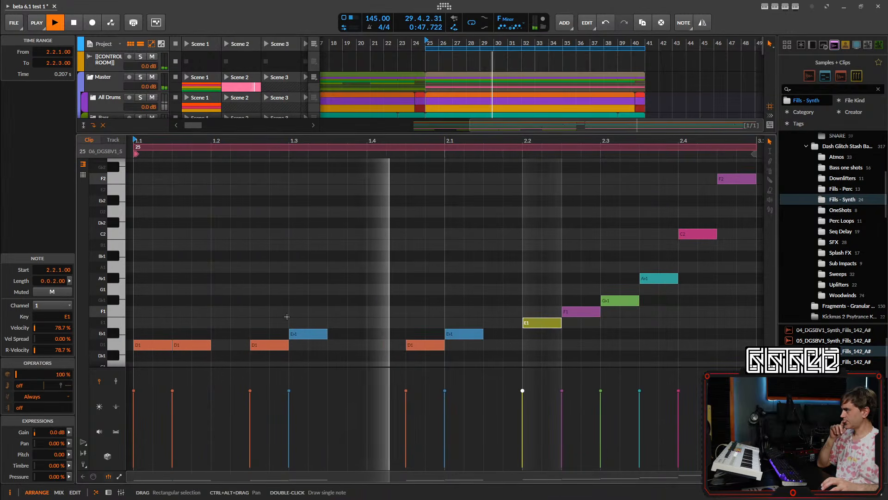
left_click_drag(32, 380, 31, 390)
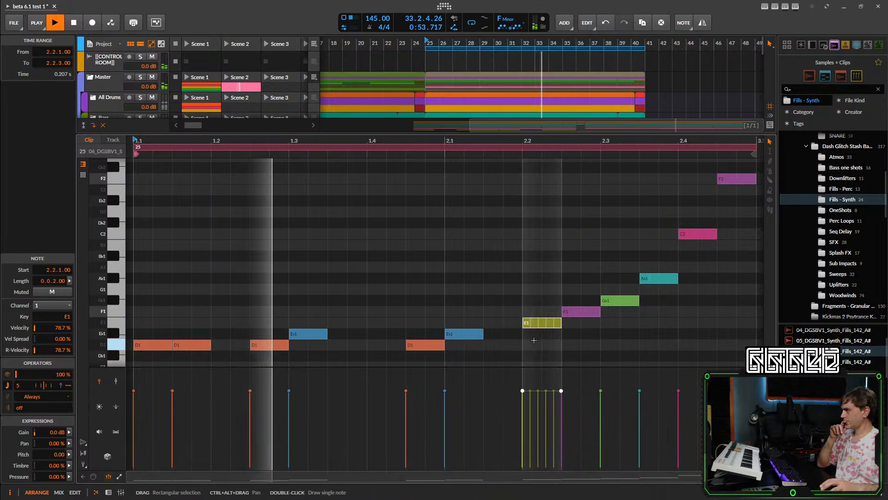
left_click_drag(533, 339, 635, 322)
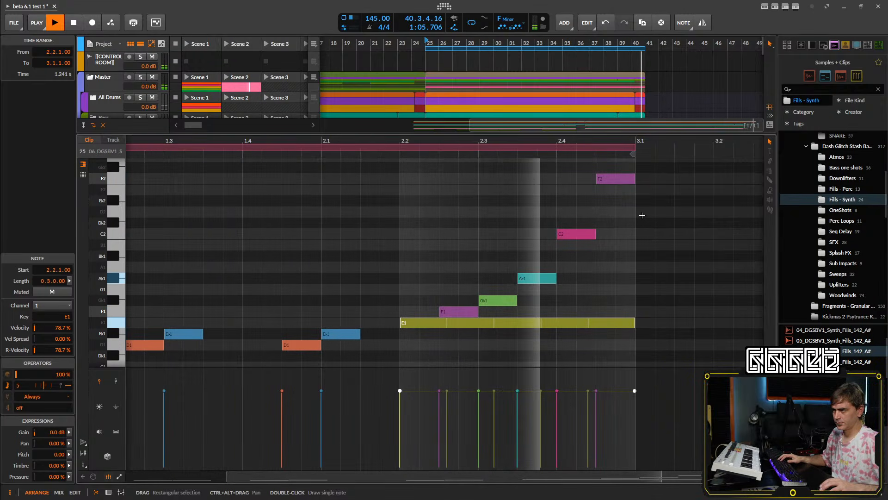
- Mute the five rising notes from F1 to F2 above the repeating note and play the pattern with the Sampler in view
key("space")
left_click_drag(645, 172, 443, 306)
key("alt+m")
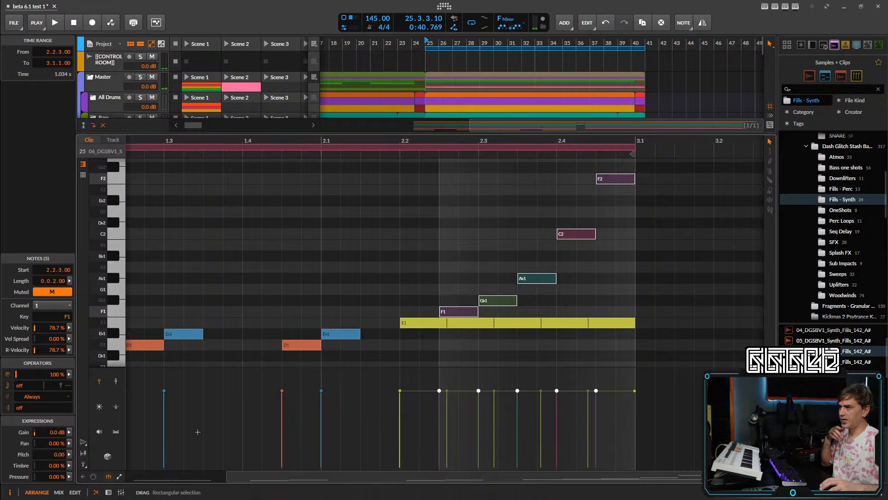
left_click(108, 492)
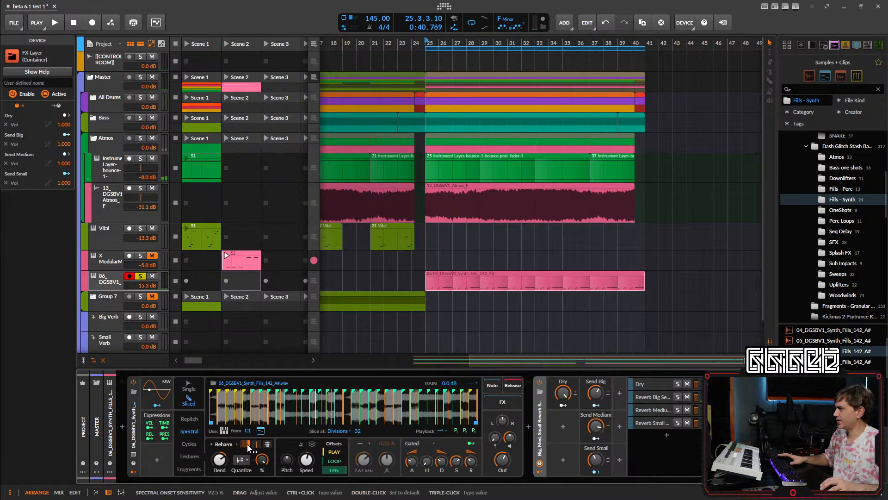
key("space")
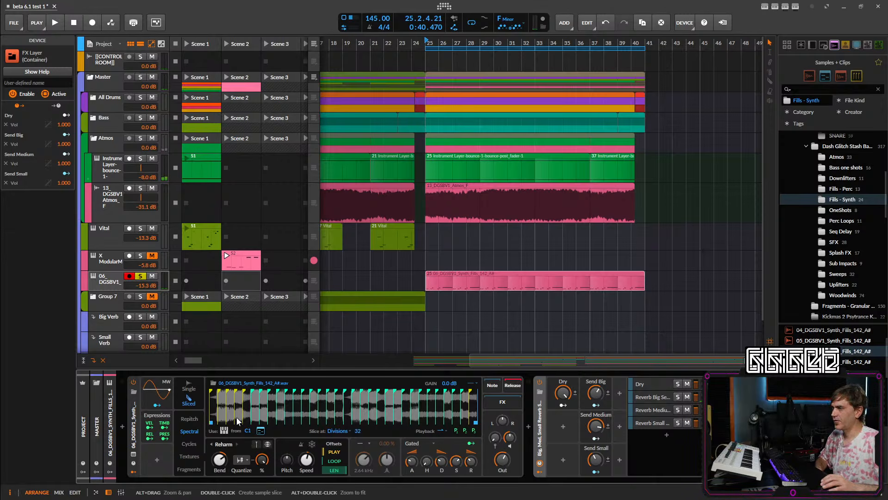
key("space")
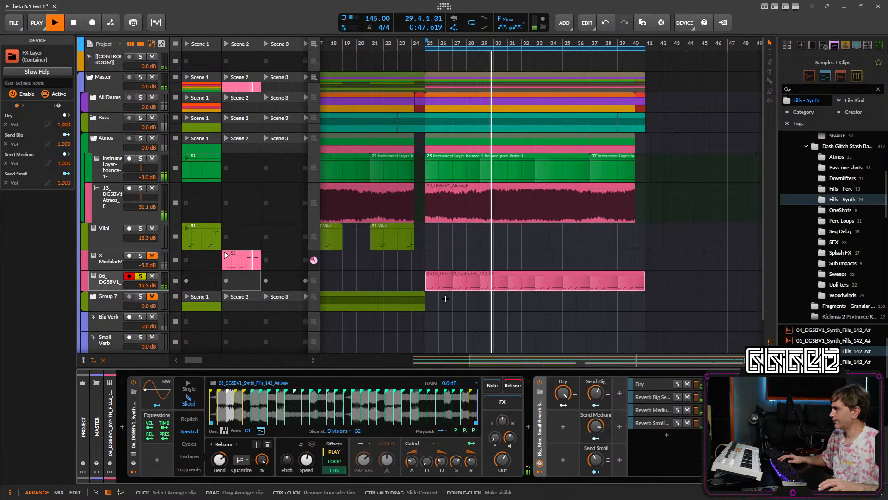
- Transpose the long repeating note up to F1, and set its repeat count to 12 with the repeats bunched towards the start
double_click(442, 279)
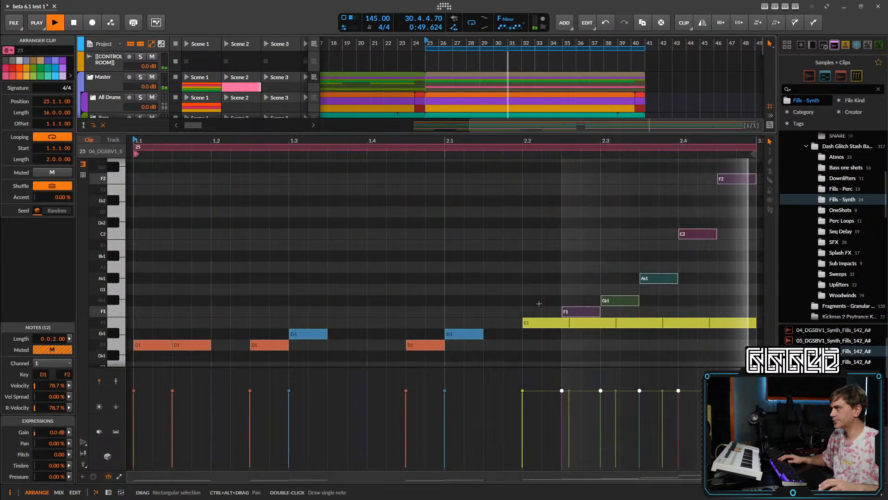
left_click(620, 323)
key("Up")
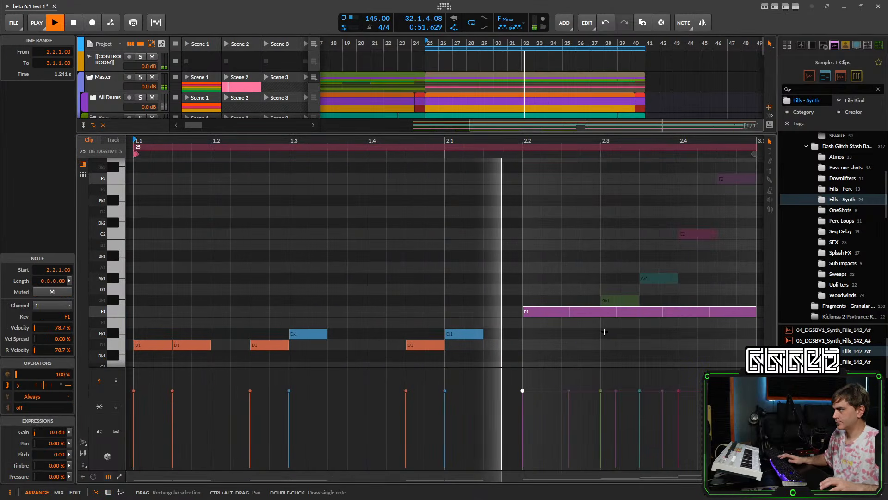
scroll(629, 333, "down", 2)
left_click_drag(629, 325, 508, 325)
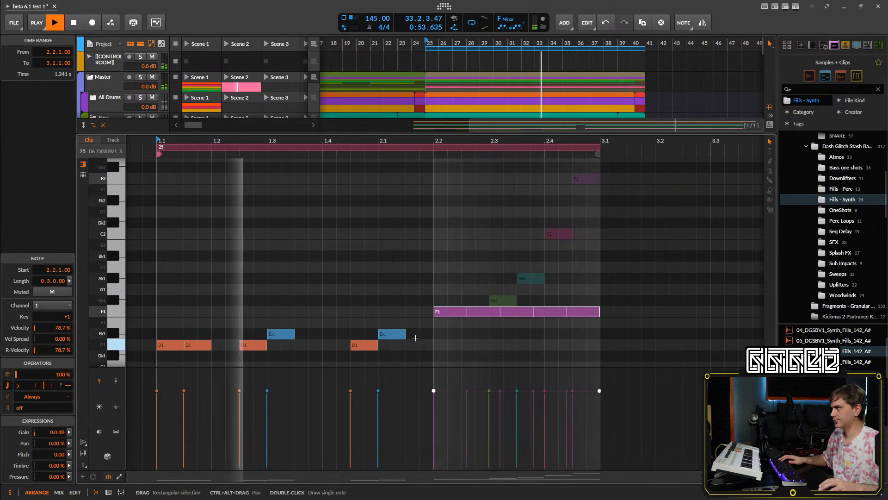
left_click_drag(37, 385, 20, 370)
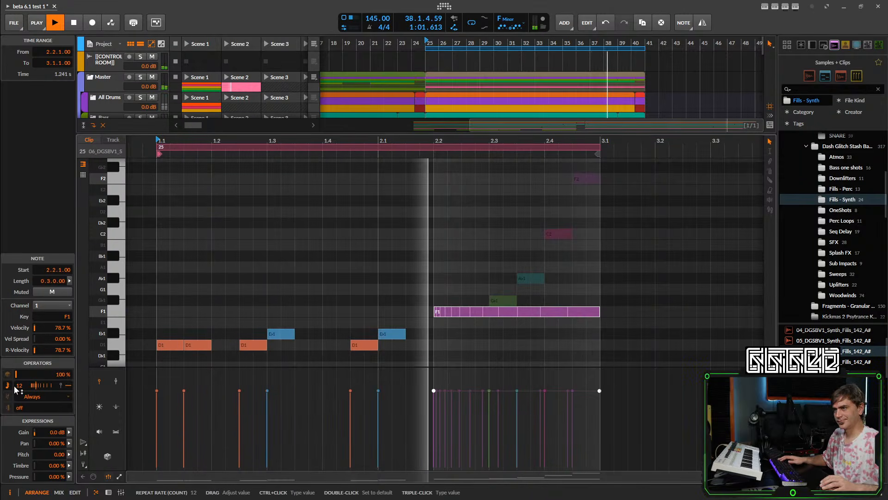
- Reset the Sampler's spectral harmonic bend to +0.00 st and map the Velocity expression to it
left_click(107, 493)
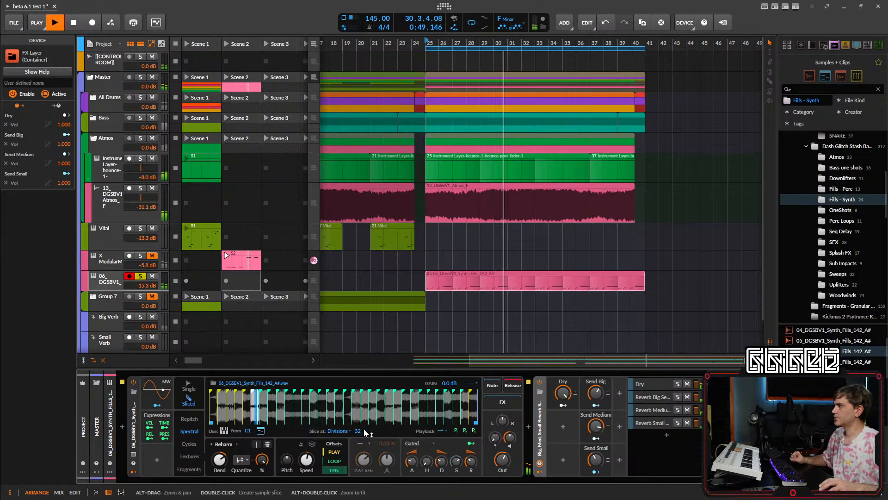
right_click(220, 460)
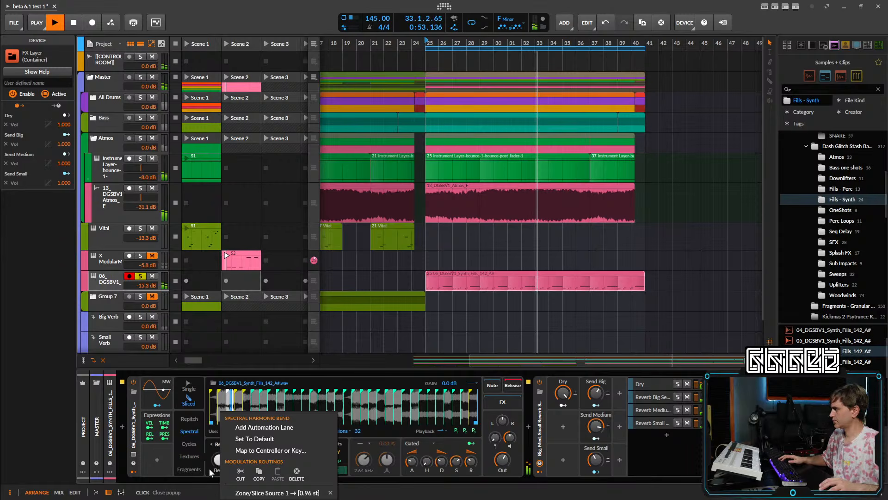
left_click(137, 470)
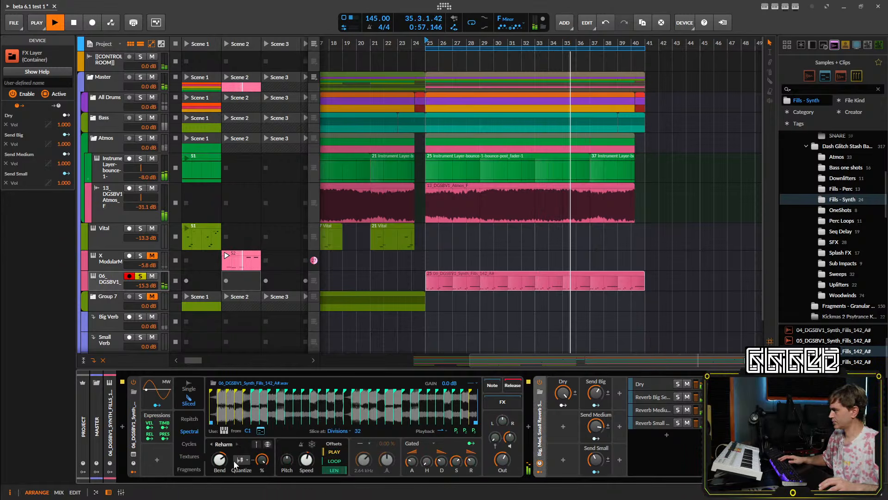
double_click(220, 459)
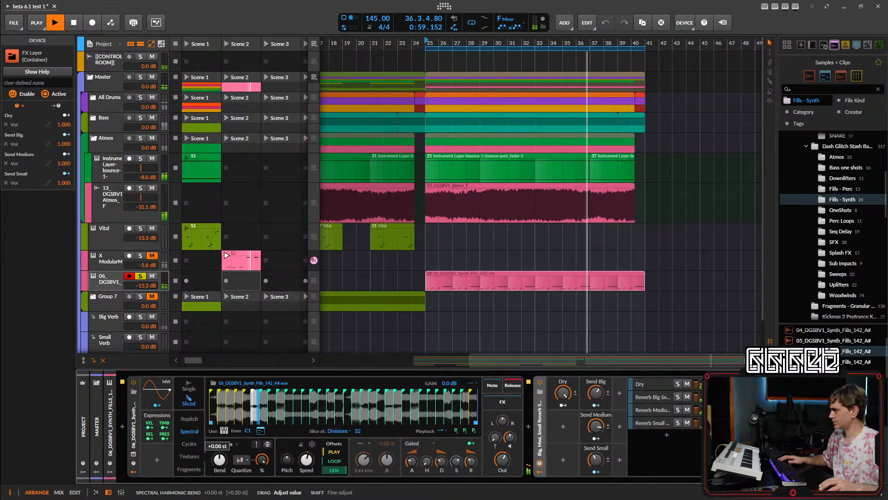
left_click(150, 426)
mouse_move(220, 459)
left_mouse_down()
mouse_move(220, 449)
mouse_move(217, 462)
left_mouse_up()
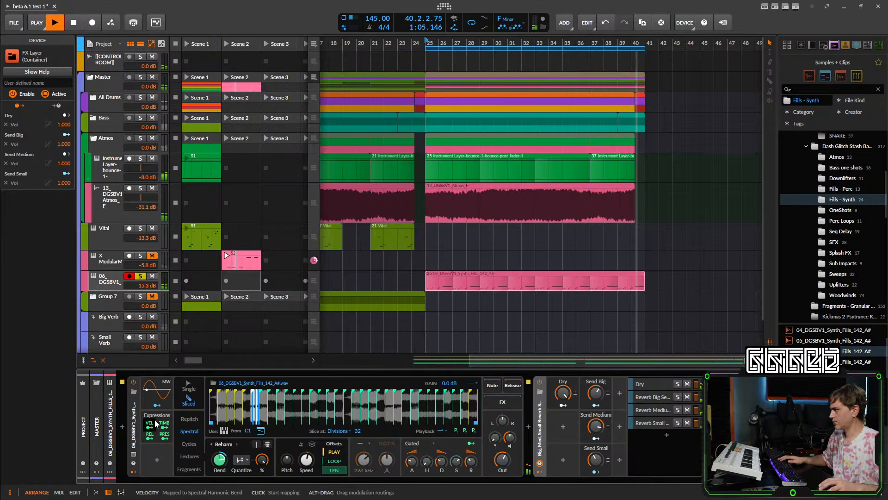
left_click_drag(220, 459, 221, 462)
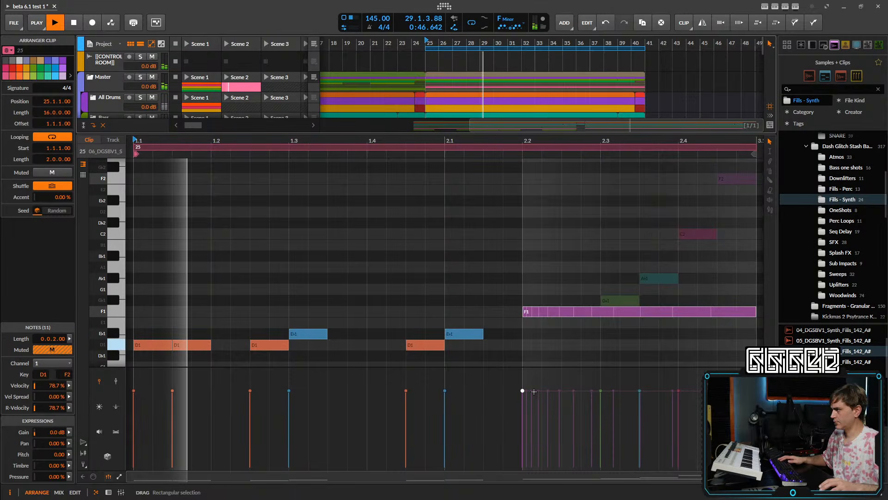
- Set the repeating F1 note's velocity to 0.00 %, ramp its repeat velocities up towards the end, and play the pattern
left_click_drag(522, 390, 522, 467)
key("space")
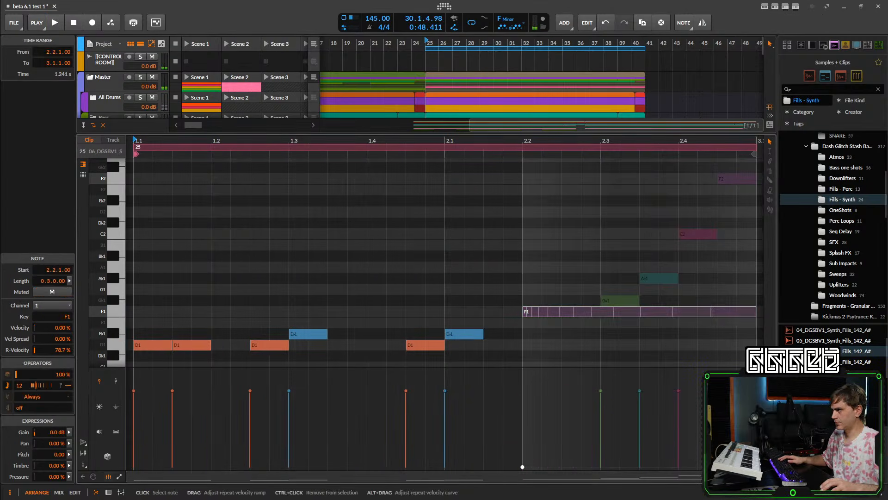
left_click_drag(756, 466, 756, 371)
key("space")
scroll(706, 396, "down", 5)
left_click_drag(694, 396, 590, 401)
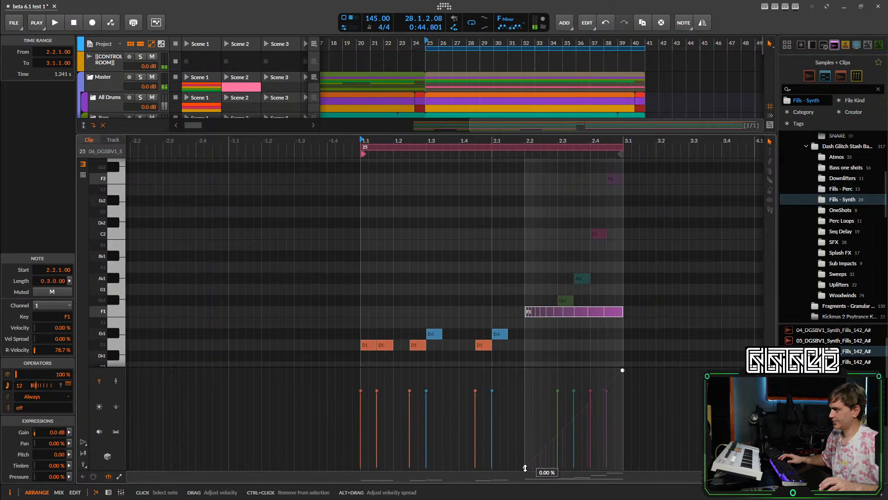
- Shape the F1 repeat note's velocity into a ramp falling from 76.1 % to zero, auditioning the clip
left_click_drag(526, 465, 532, 370)
left_click_drag(626, 456, 628, 472)
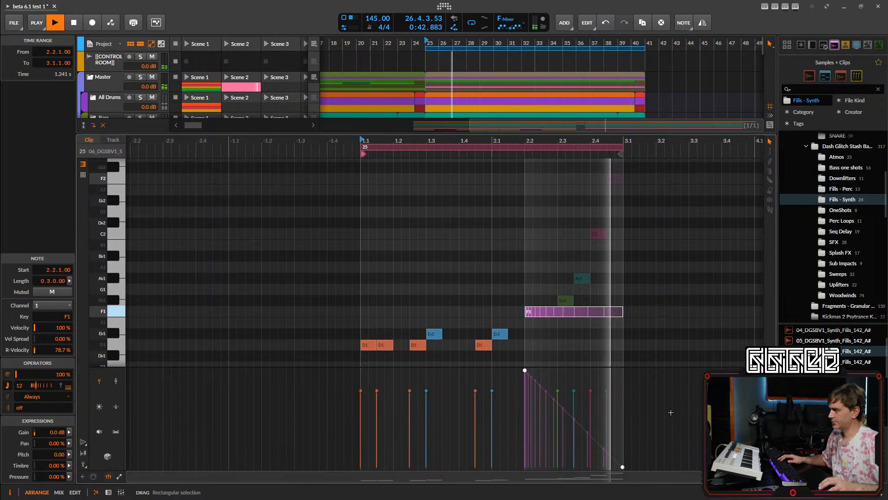
scroll(670, 412, "up", 1)
scroll(637, 375, "up", 1)
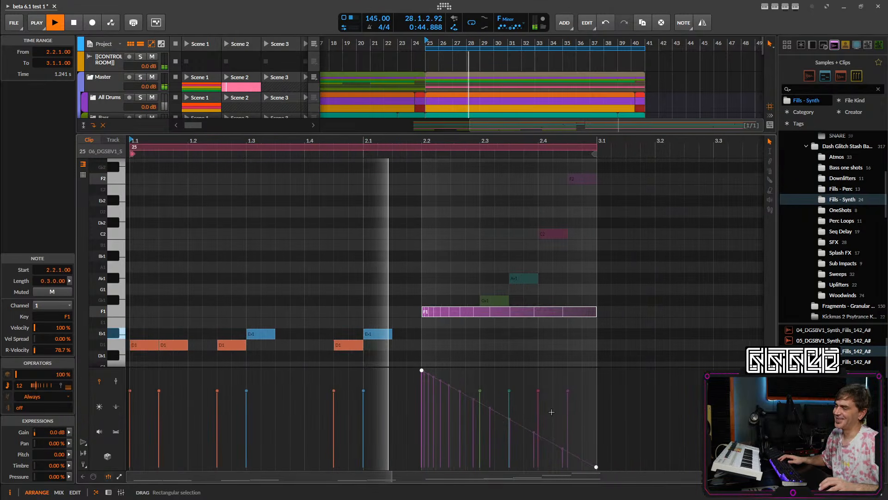
key("space")
left_click_drag(424, 400, 424, 402)
key("space")
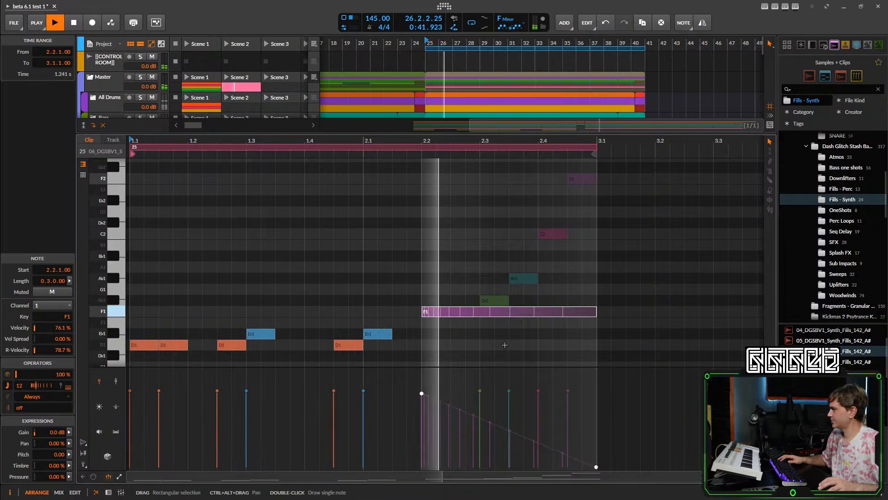
- Set the F1 note's repeat count to 9 and audition the clip
left_click_drag(18, 388, 18, 396)
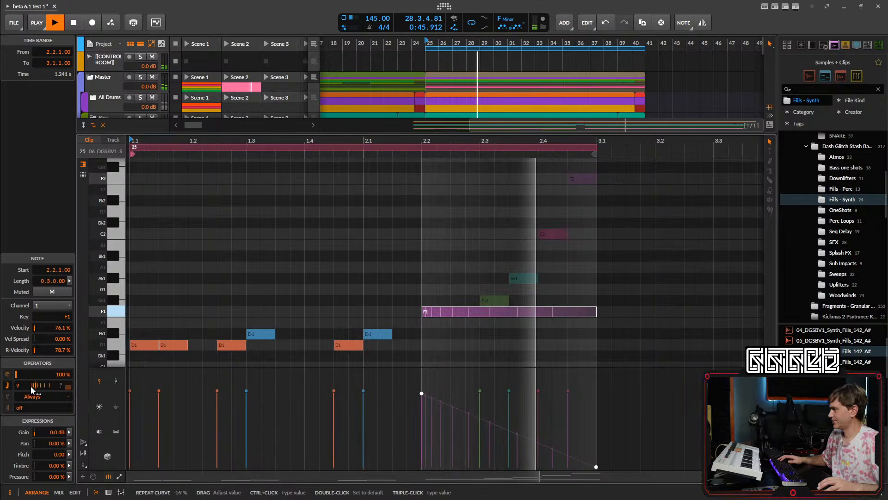
key("space")
left_click_drag(460, 311, 464, 277)
key("space")
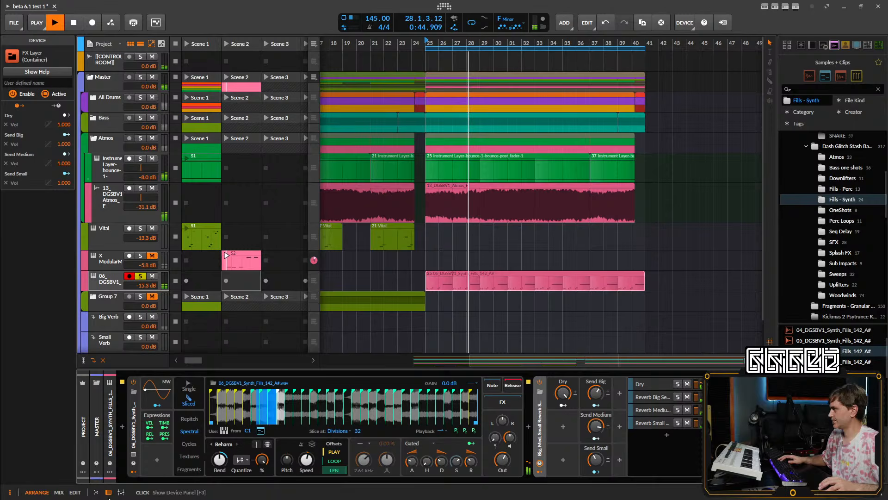
- Adjust the Sampler's Bend and set its velocity-to-Speed modulation to -30 %
key("d")
left_click_drag(217, 465, 219, 469)
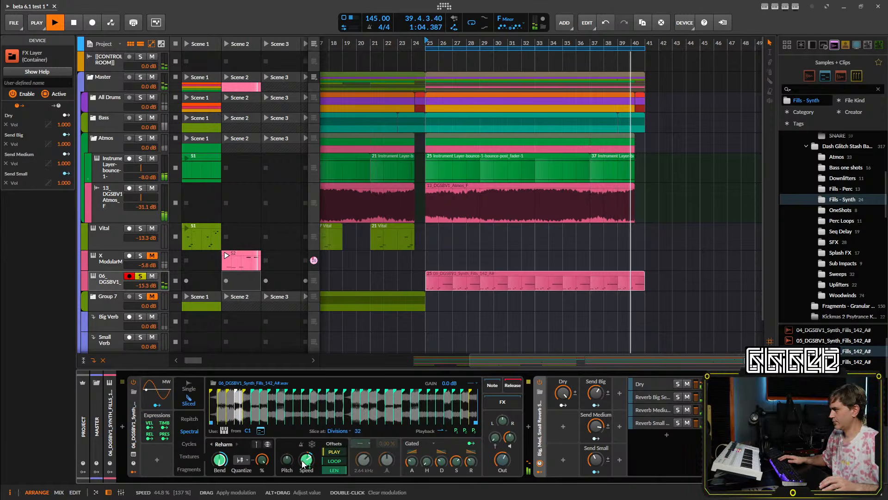
left_click_drag(304, 463, 304, 455)
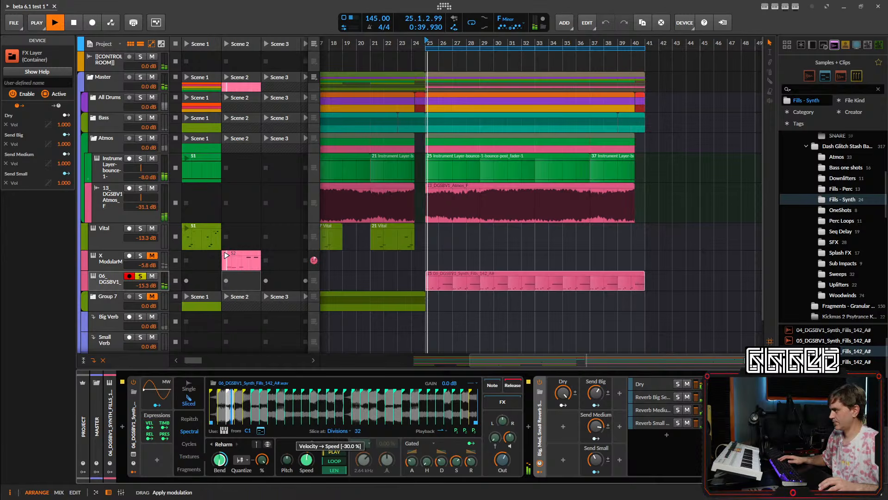
left_click(150, 427)
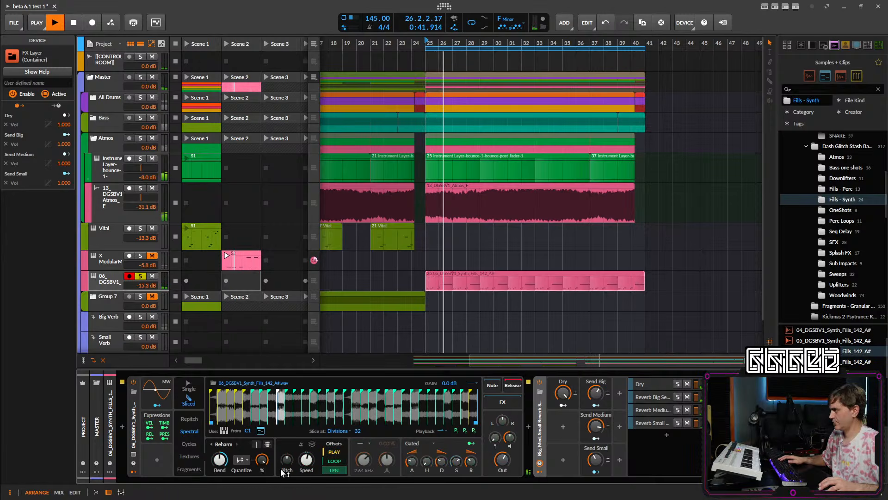
- Set the Sampler's Speed to about 155 % and adjust the spectral harmonic quantization amount
left_click_drag(305, 460, 305, 444)
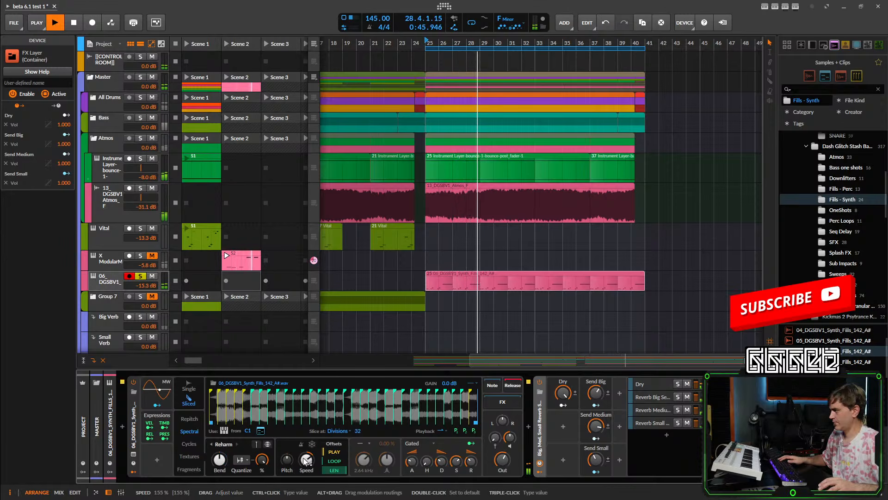
left_click_drag(306, 461, 306, 461)
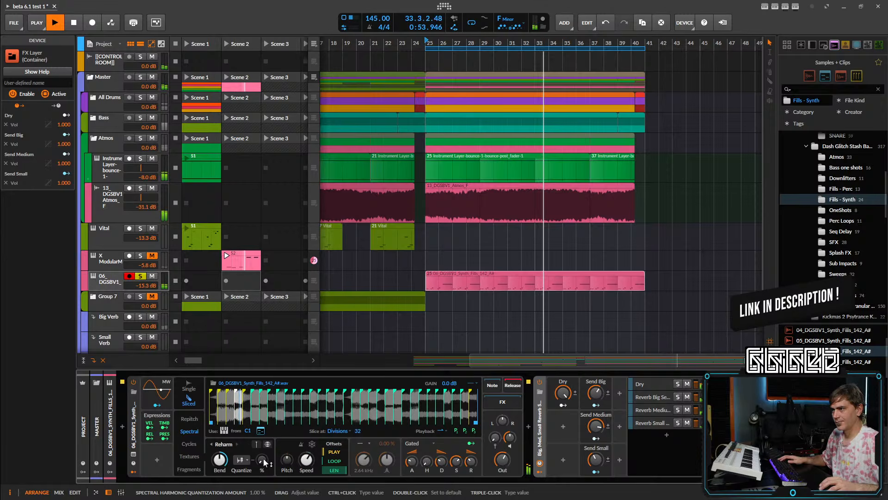
left_click_drag(263, 462, 263, 393)
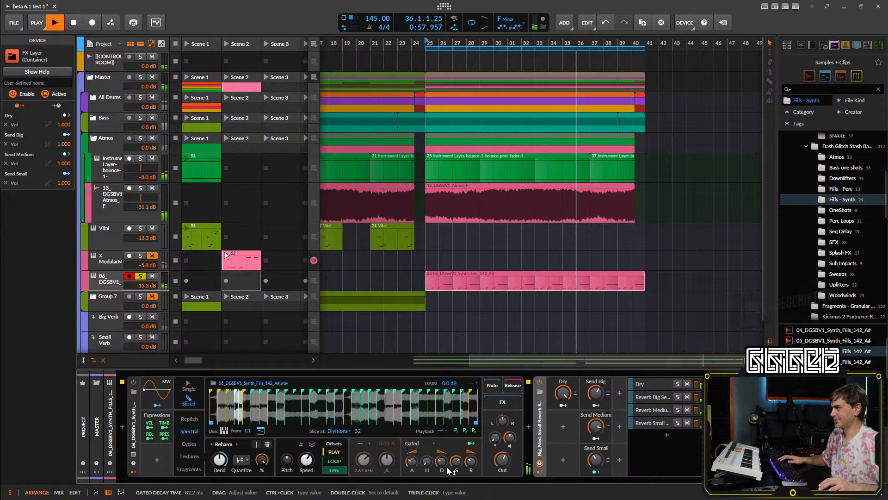
- Adjust the Sampler's Gated envelope decay and attack times, and modulate the attack with velocity
left_click_drag(442, 461, 410, 469)
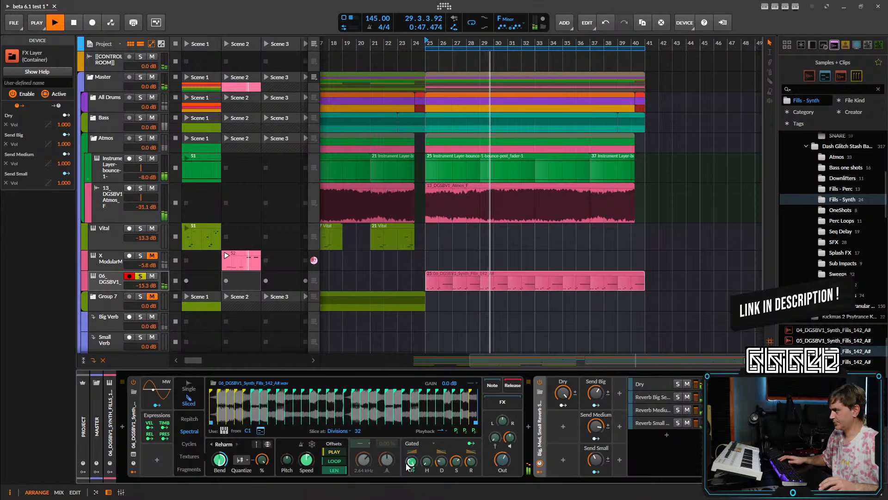
left_click_drag(409, 462, 410, 464)
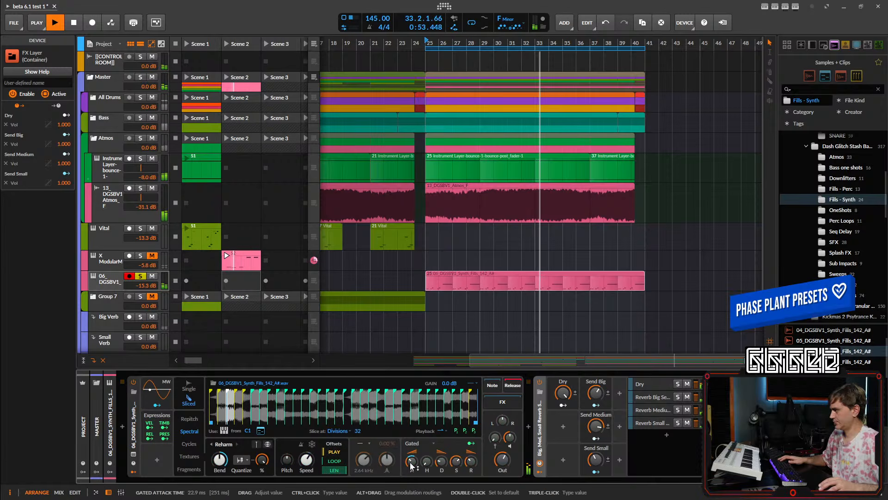
left_click_drag(411, 465, 411, 469)
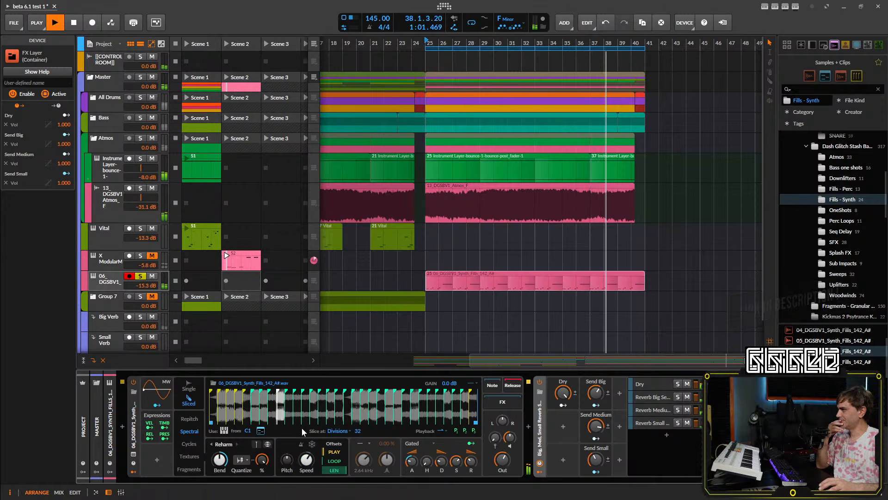
- Add a Delay+ effect and place it in the Sampler's FX chain
left_click(529, 427)
type("de")
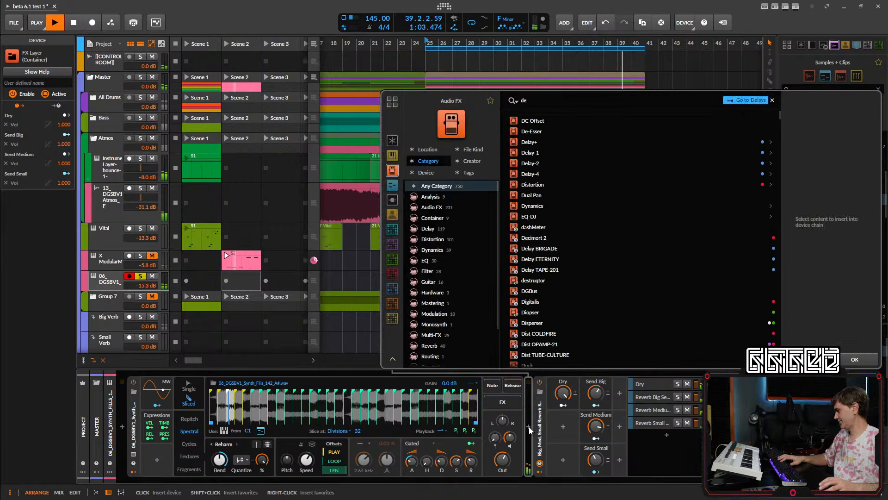
left_click(529, 130)
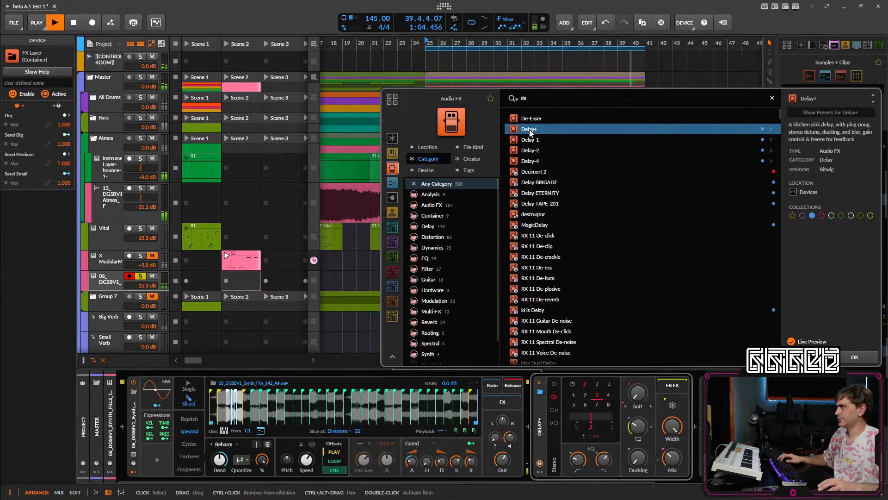
left_click(855, 359)
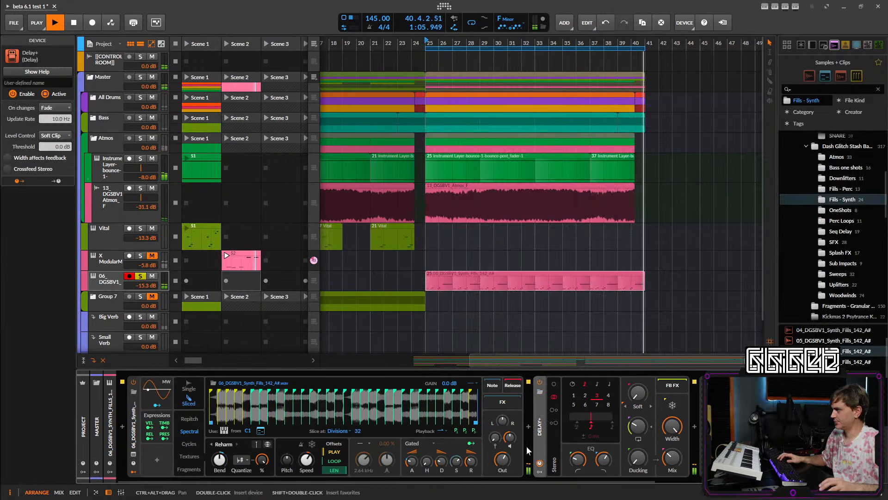
left_click(505, 400)
- Check which parameters the Sampler's zone/slice sources 1, 2 and 3 are mapped to
left_click(455, 431)
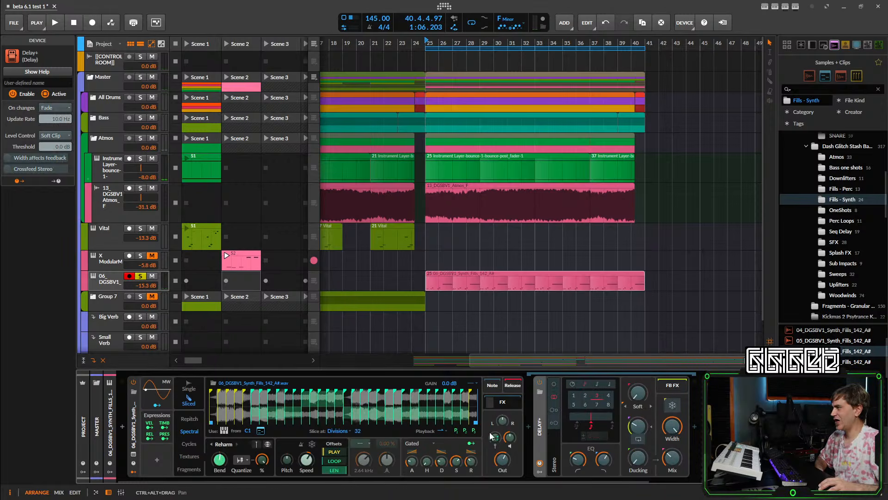
left_click(455, 432)
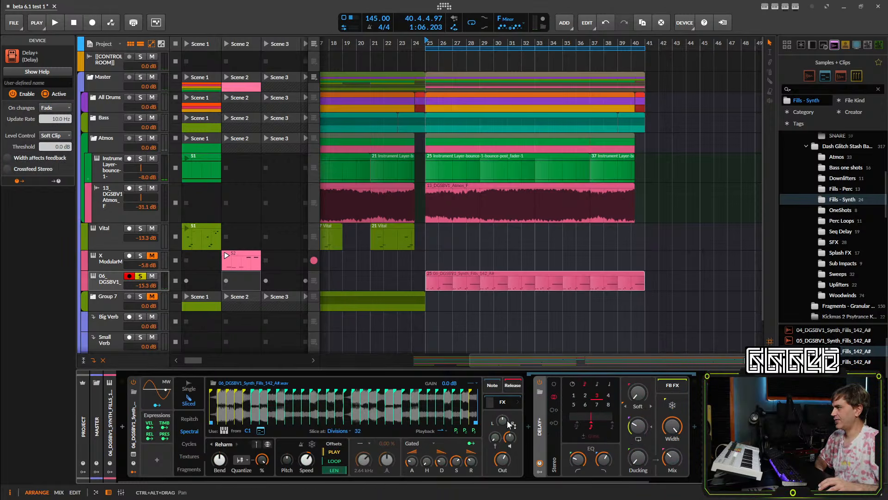
left_click(456, 432)
left_click(456, 432)
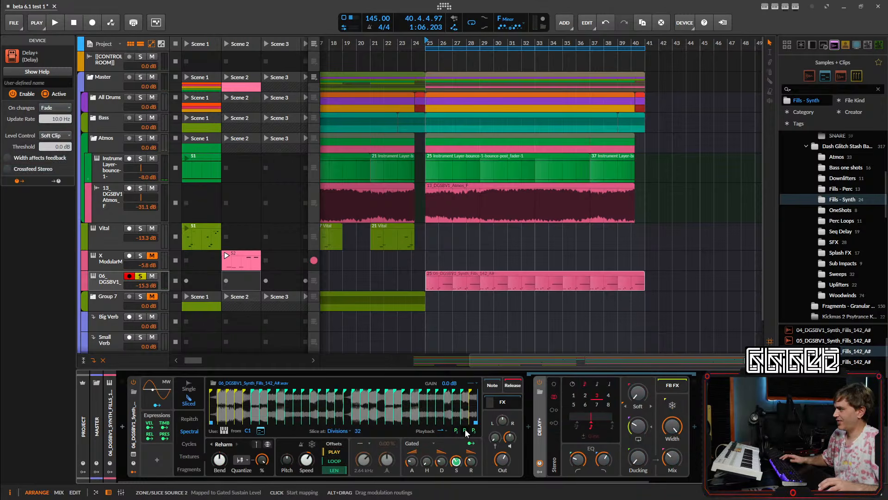
left_click(466, 431)
left_click(465, 432)
left_click(473, 432)
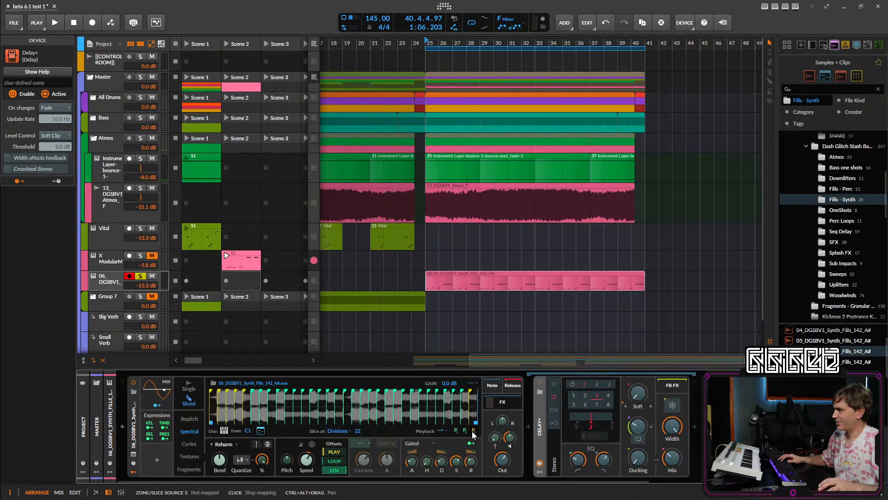
left_click(473, 433)
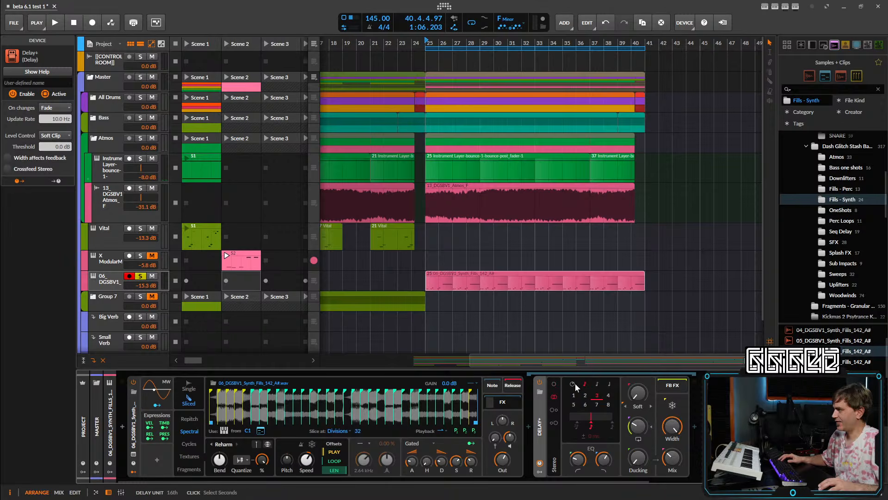
- Switch Delay+ to seconds with a 29.3 ms delay time, and map zone/slice source 3 to that time
left_click_drag(476, 430, 589, 406)
left_click(474, 432)
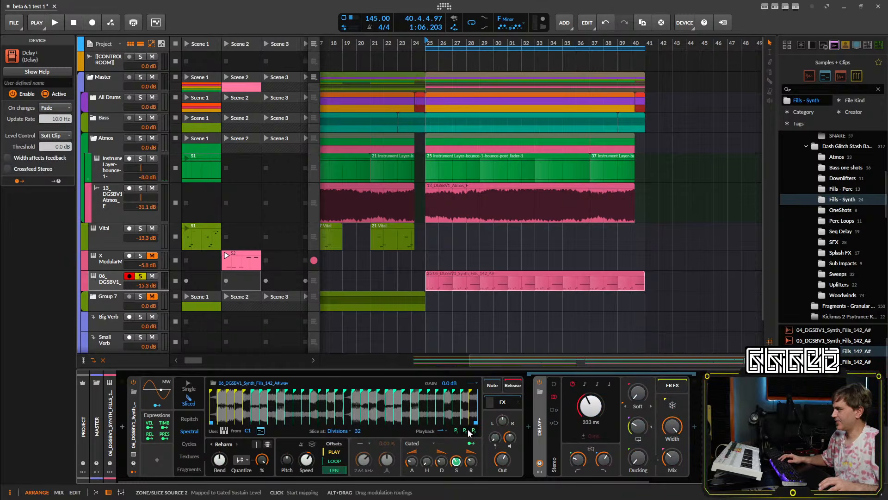
key("space")
left_click_drag(594, 409, 639, 408)
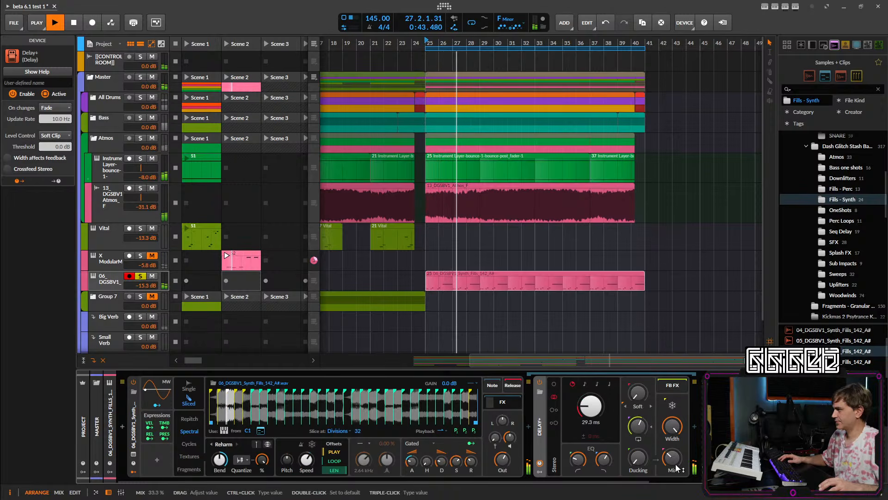
key("space")
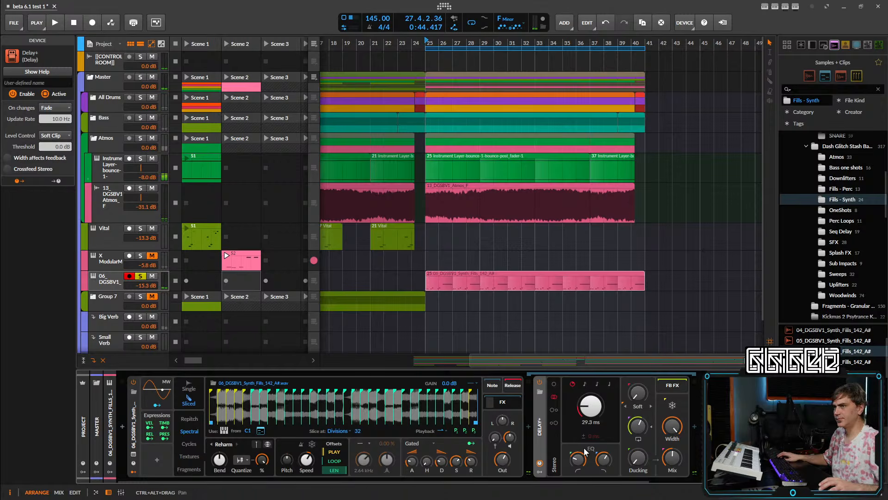
- Open the Sampler's enlarged waveform editor and turn on mapping for zone/slice source 3
left_click(474, 432)
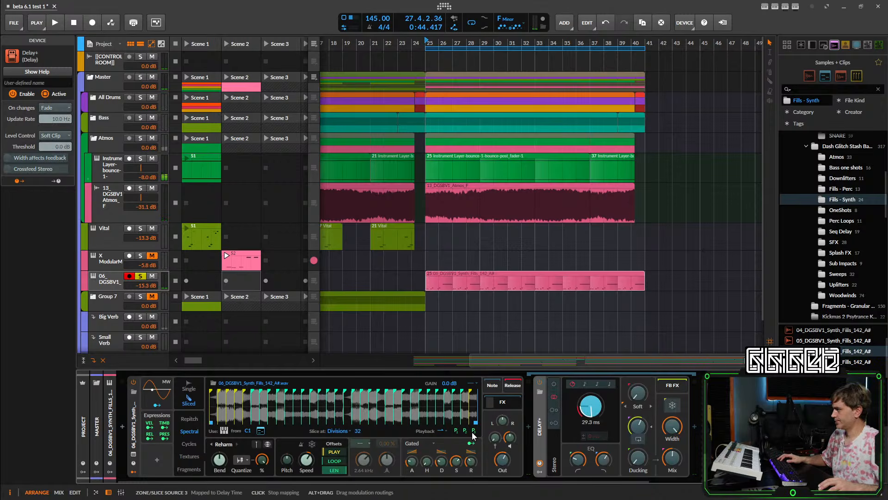
left_click(473, 435)
left_click(134, 453)
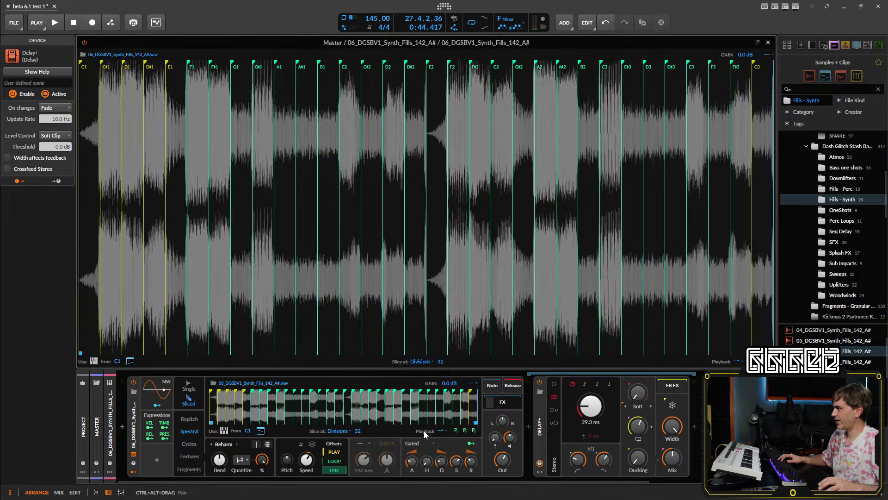
left_click(474, 431)
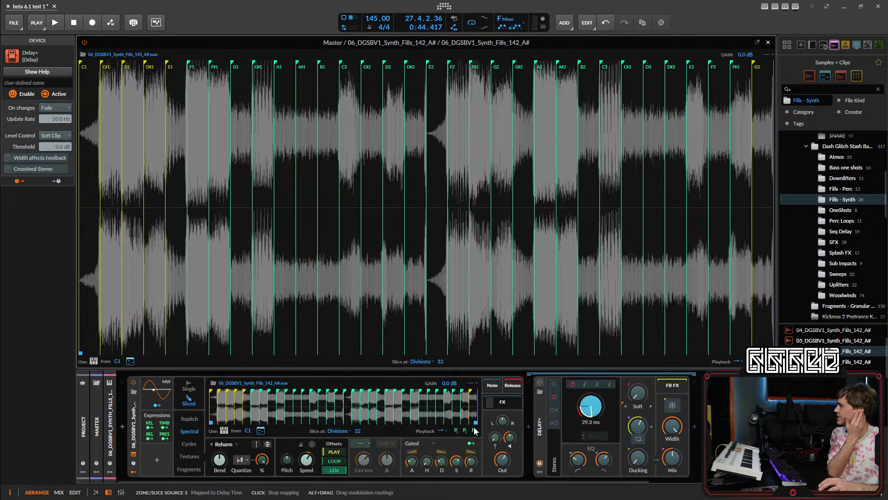
- Examine the sample's context menu, the Sampler's modulation list and the snapping options for slice modulation controls
right_click(420, 213)
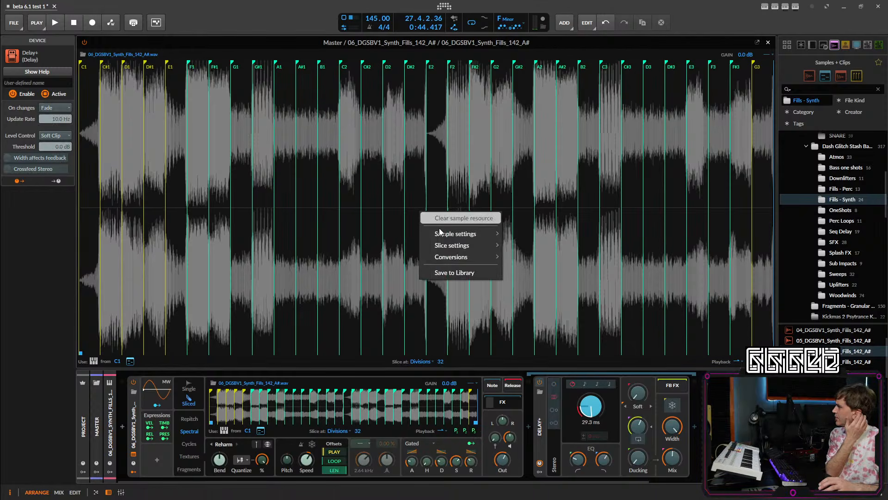
mouse_move(460, 260)
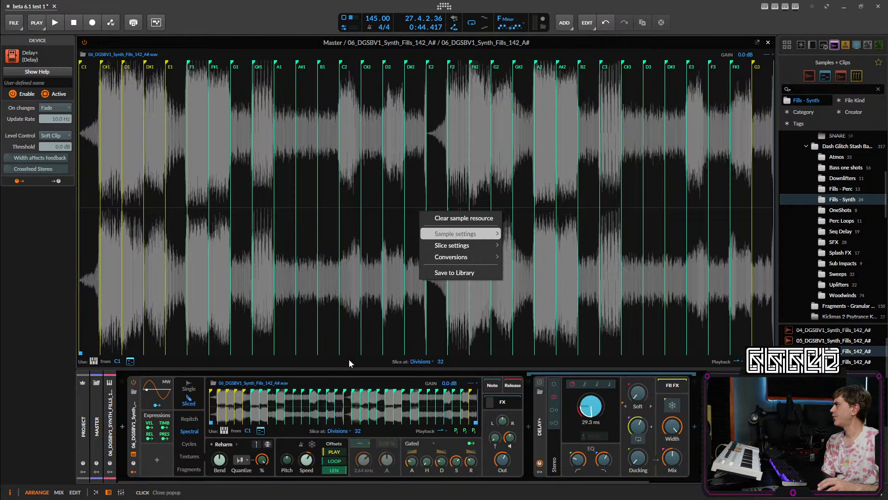
left_click(474, 434)
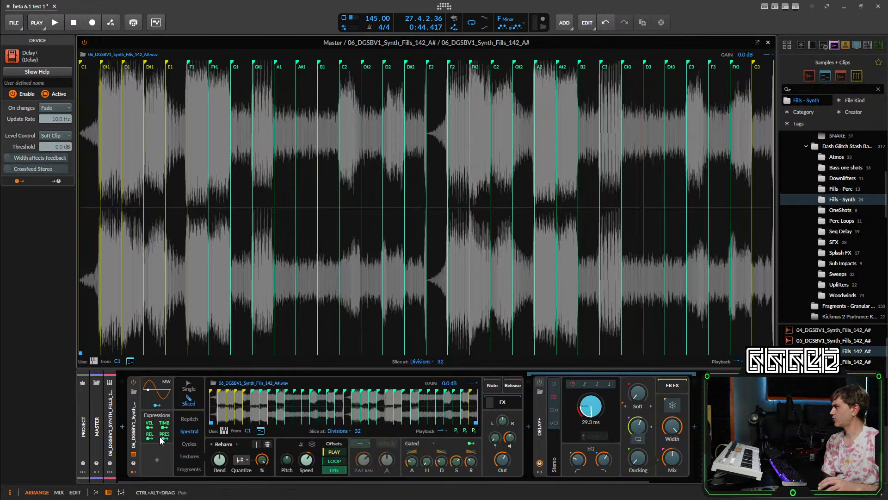
left_click(137, 430)
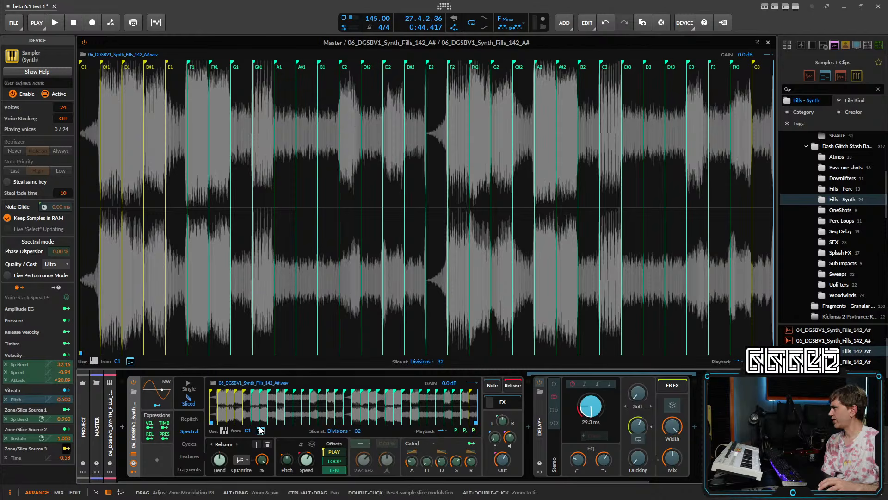
right_click(336, 279)
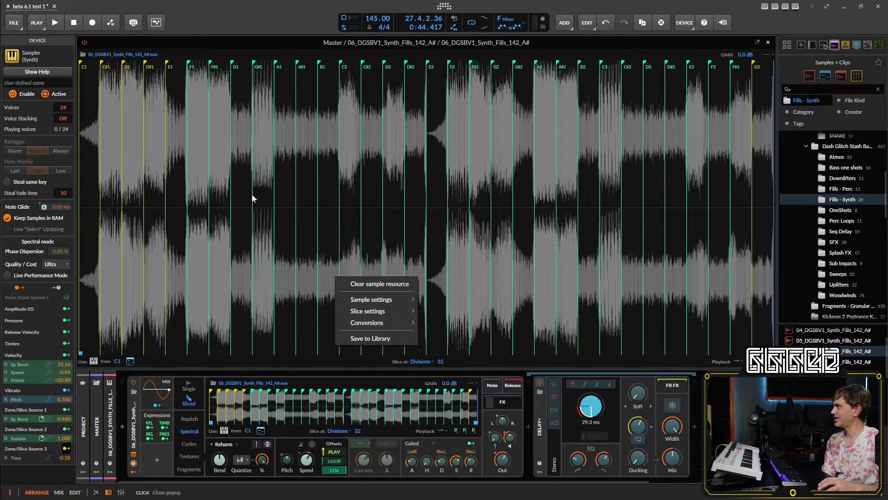
left_click(771, 55)
left_click(771, 55)
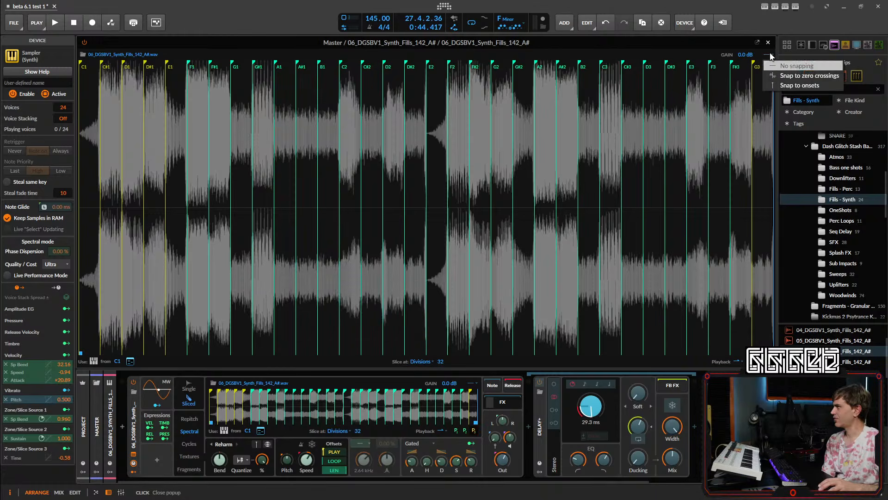
left_click(770, 55)
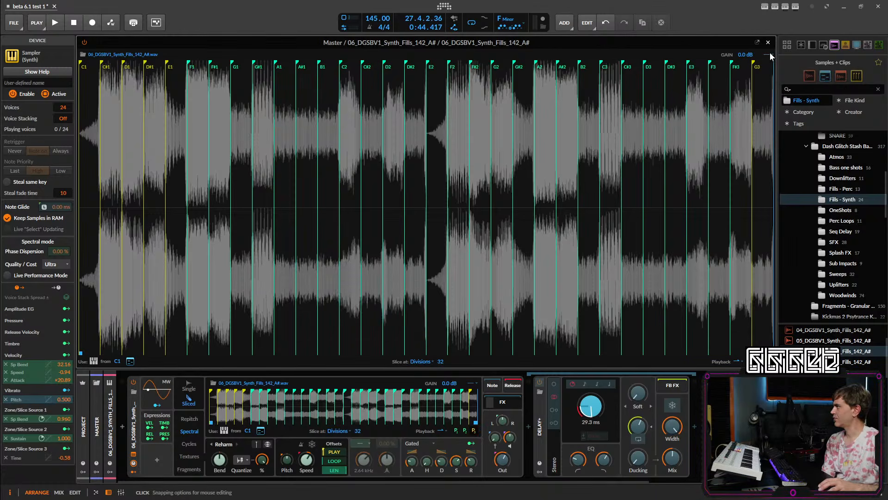
- Draw varying positive and negative modulation amounts for zone/slice source 3 across the slices, high from A1 to D#2 and negative around D1, auditioning during playback
mouse_move(169, 175)
left_mouse_down()
mouse_move(168, 246)
mouse_move(179, 191)
mouse_move(491, 174)
mouse_move(700, 235)
left_mouse_up()
left_click_drag(742, 158, 740, 161)
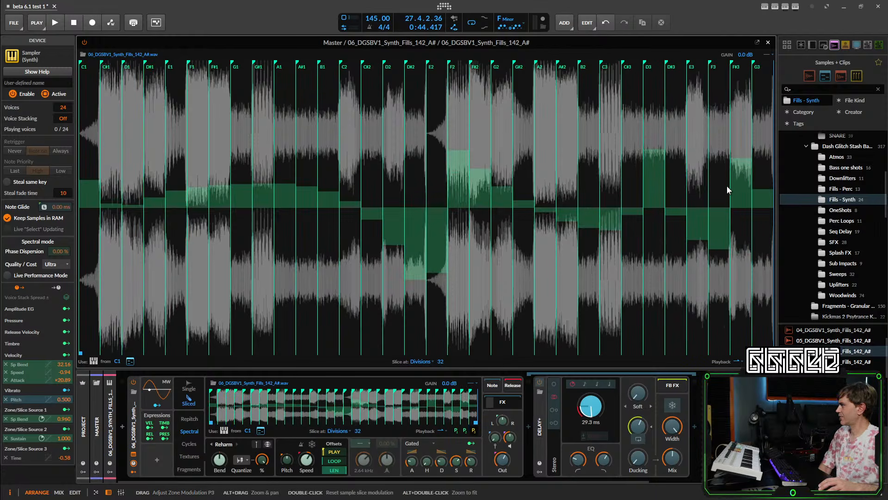
key("space")
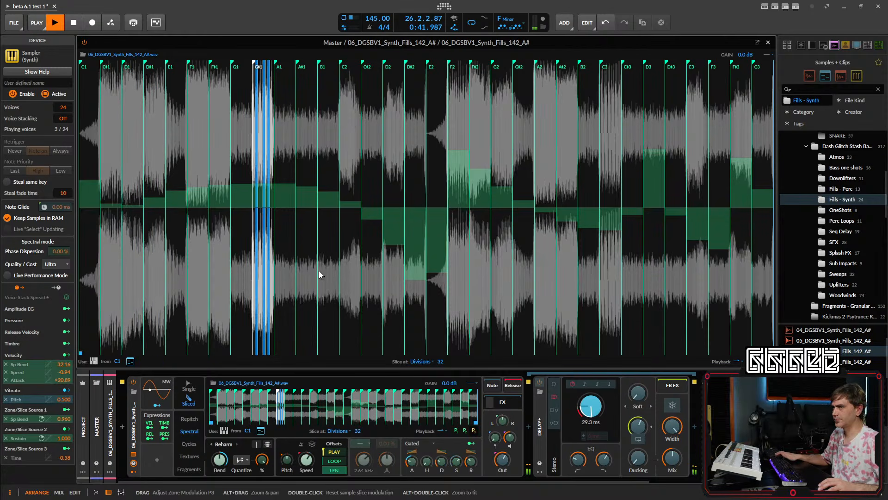
key("space")
key("space")
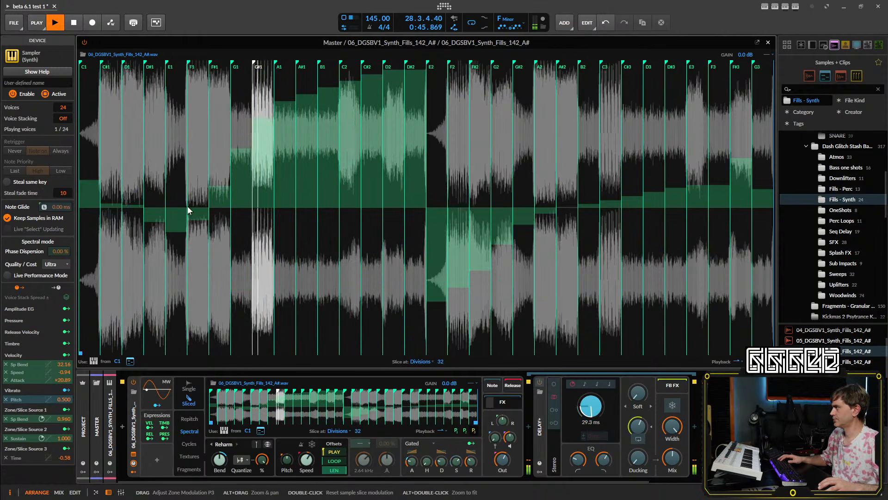
left_click_drag(137, 224, 132, 295)
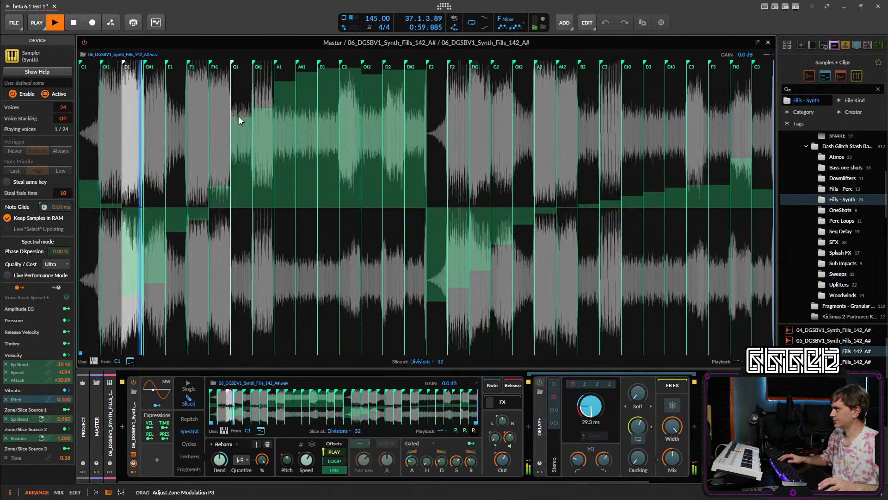
- Map zone/slice source 3 to the Delay+ feedback at 0.367 and set its delay time modulation to -0.36
left_click_drag(639, 426, 639, 412)
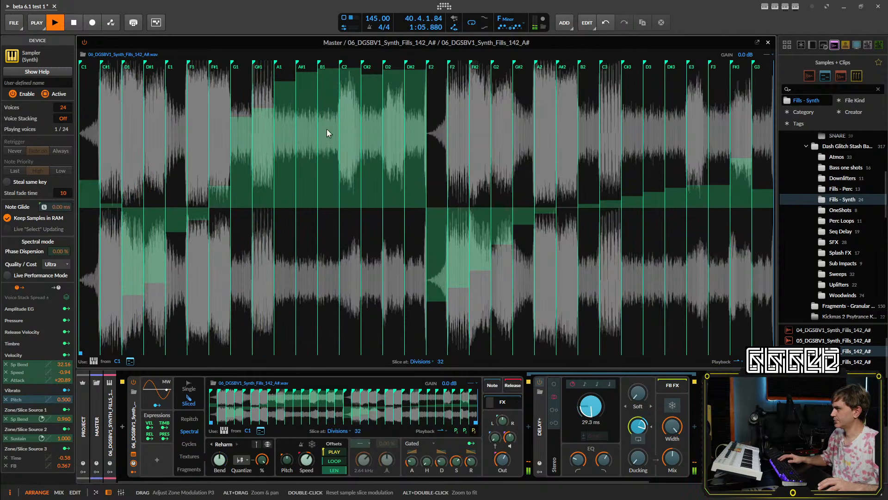
left_click_drag(591, 406, 591, 398)
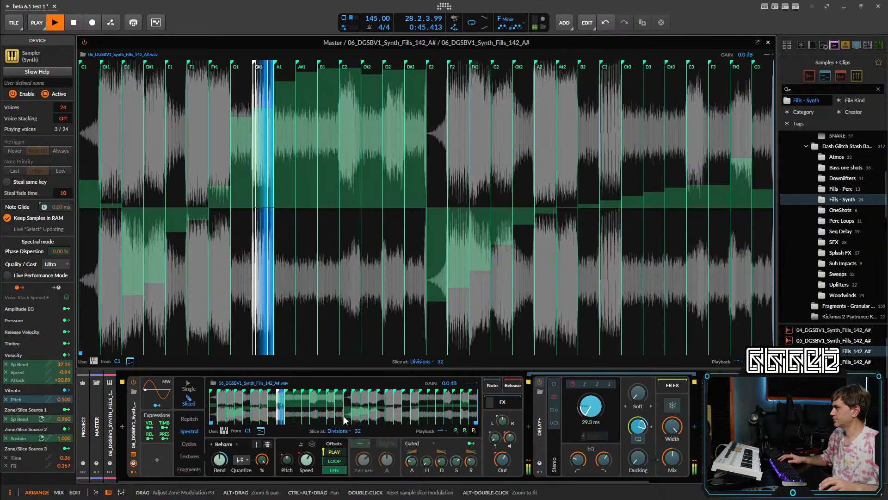
left_click(474, 431)
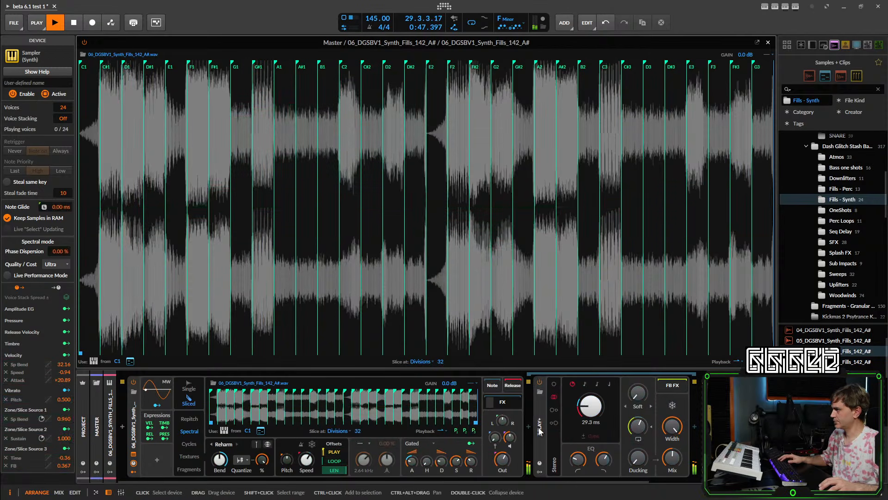
- Set Delay+ to Repitch on time changes, restart playback, and raise its feedback slightly
left_click(540, 427)
left_click(55, 107)
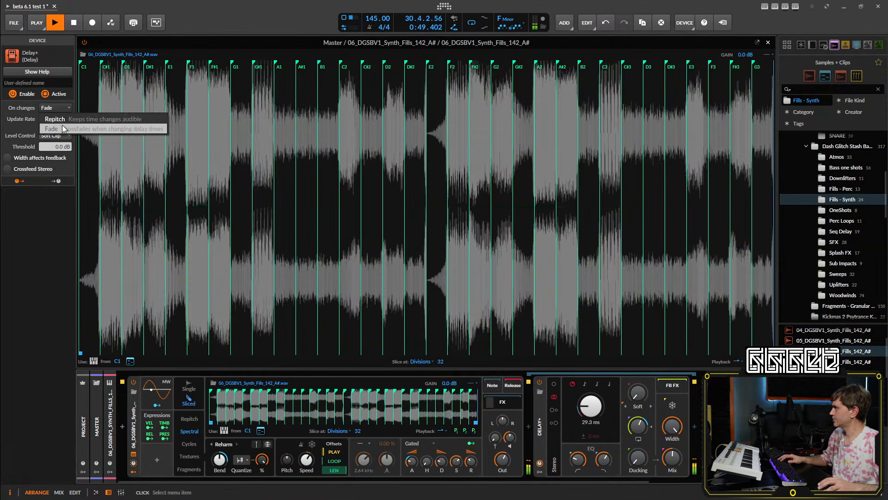
left_click(65, 119)
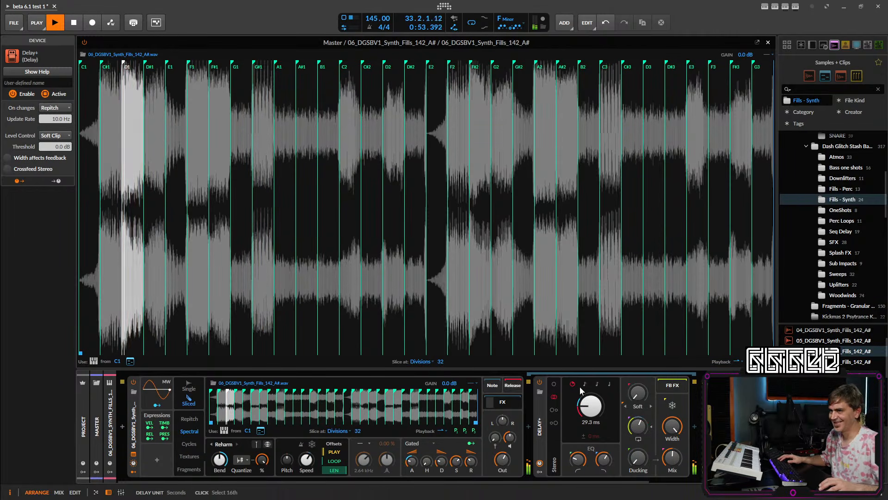
key("space")
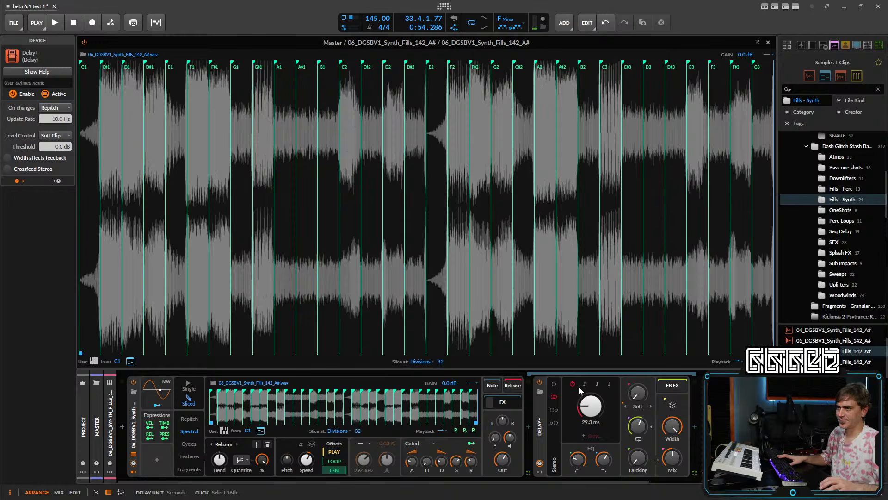
key("space")
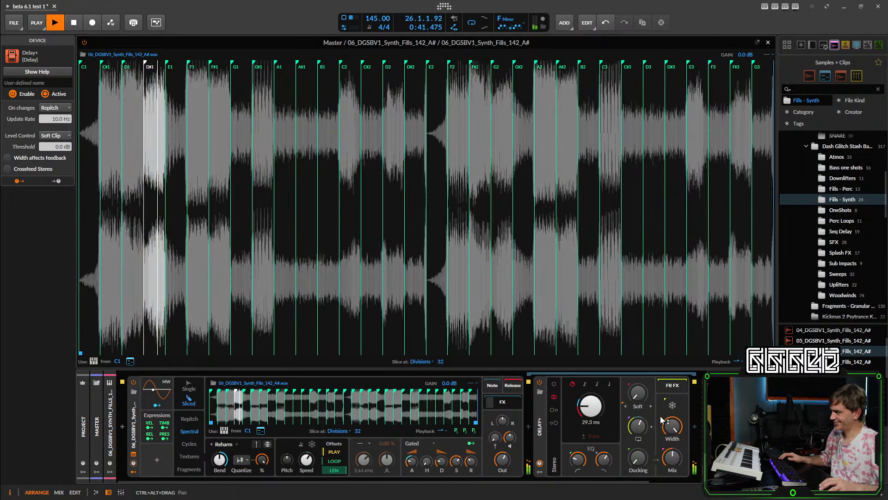
left_click_drag(638, 427, 638, 420)
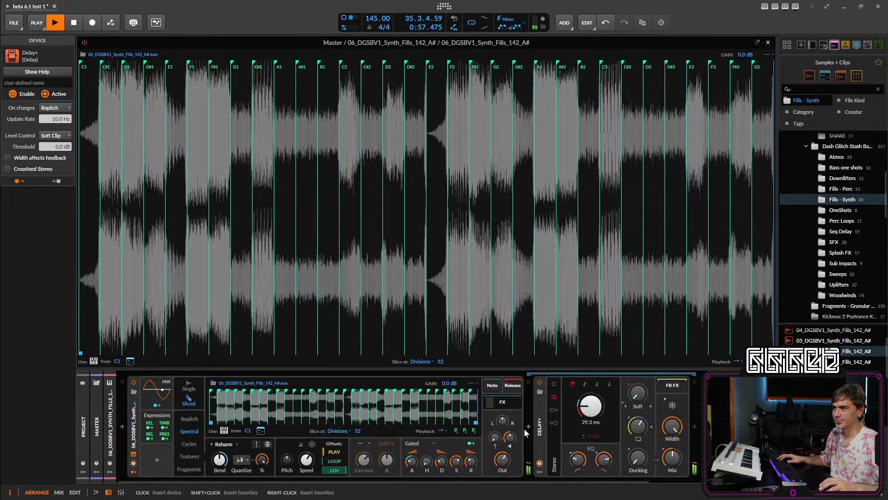
- Set the Delay+ delay time to 83.2 ms during playback and shorten the Sampler's envelope decay slightly
key("space")
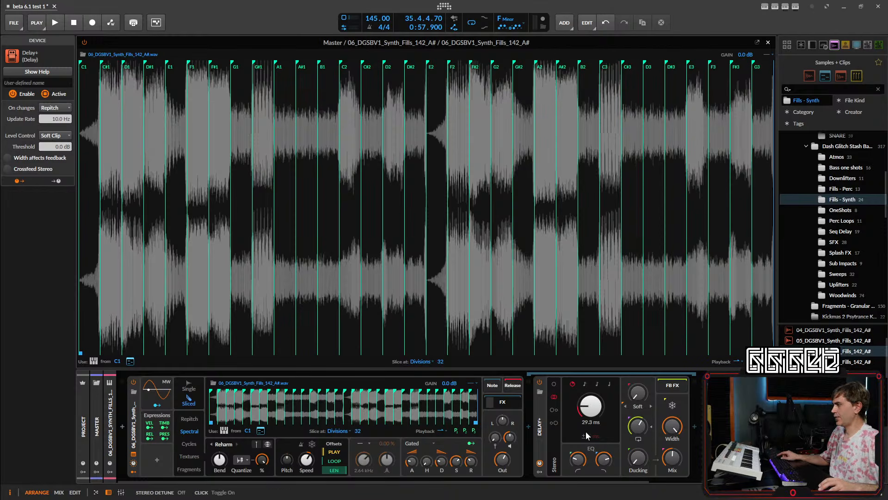
left_click(539, 425)
key("space")
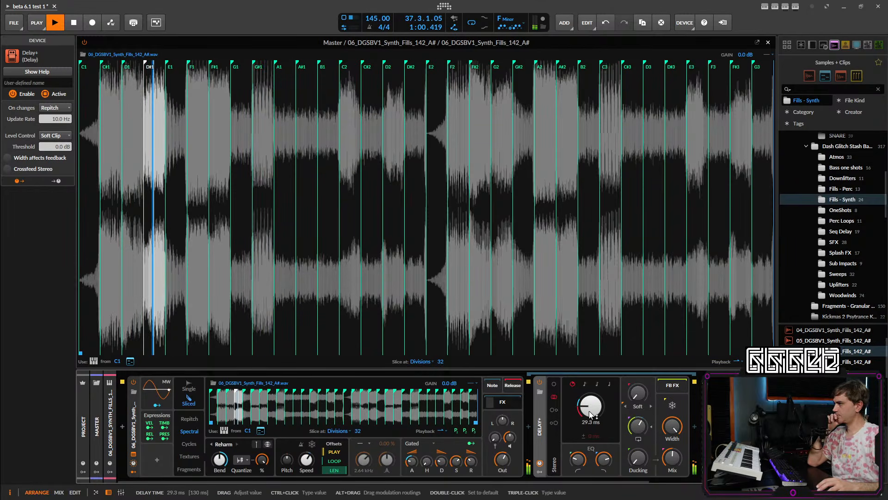
left_click_drag(590, 414, 590, 402)
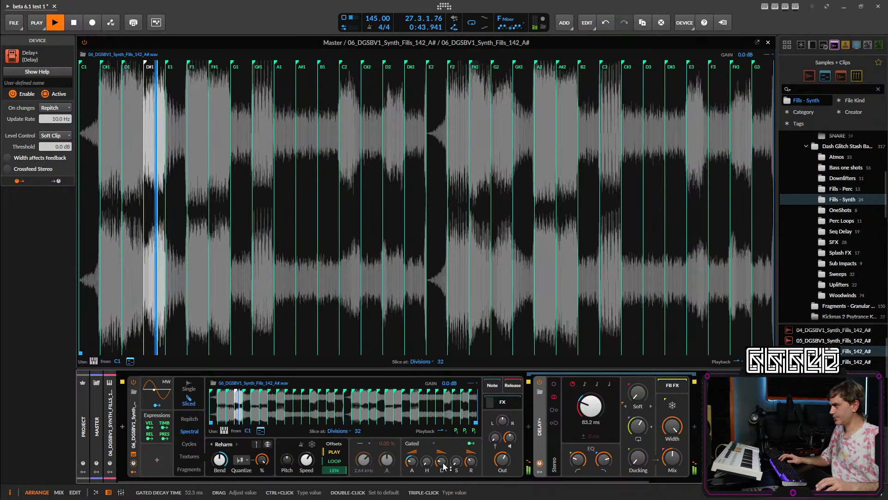
left_click_drag(442, 462, 443, 468)
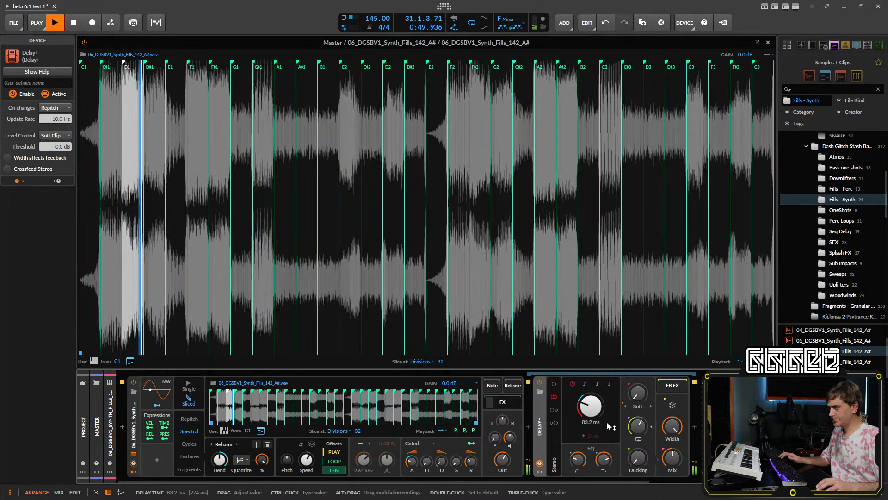
- Collapse the existing Delay+ and insert a second Delay+ directly after it
double_click(540, 433)
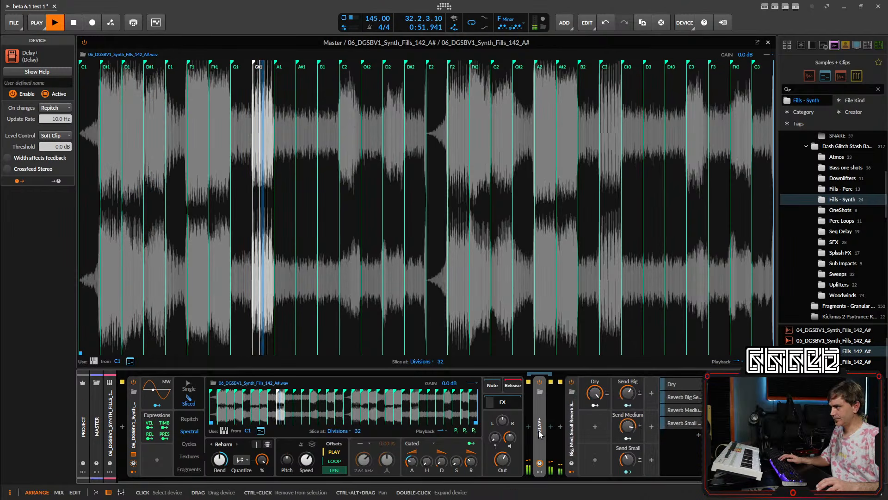
left_click(553, 426)
type("de")
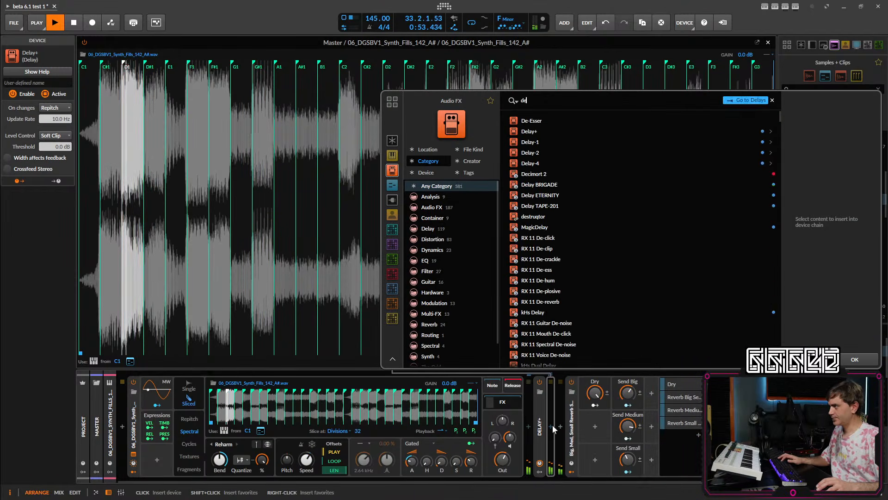
left_click(541, 132)
left_click(854, 360)
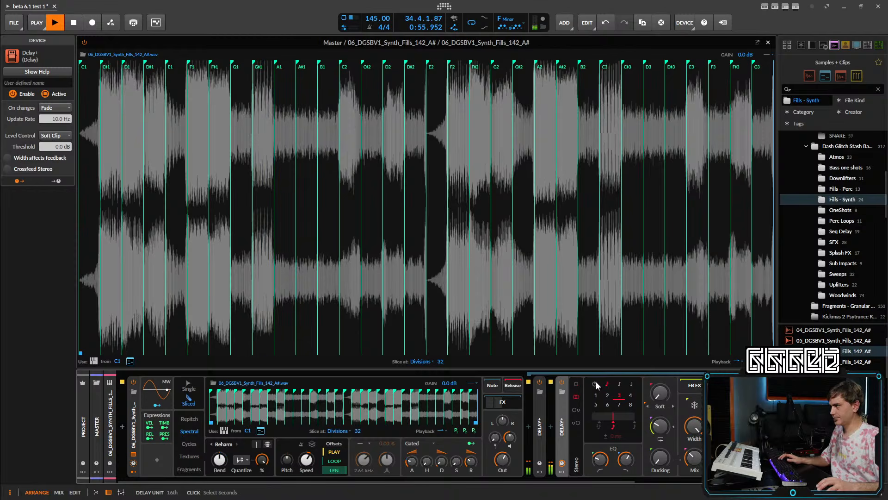
- Switch the second Delay+ to seconds with a 15.8 ms delay time, raise its feedback and adjust its mix
left_click_drag(610, 413, 609, 434)
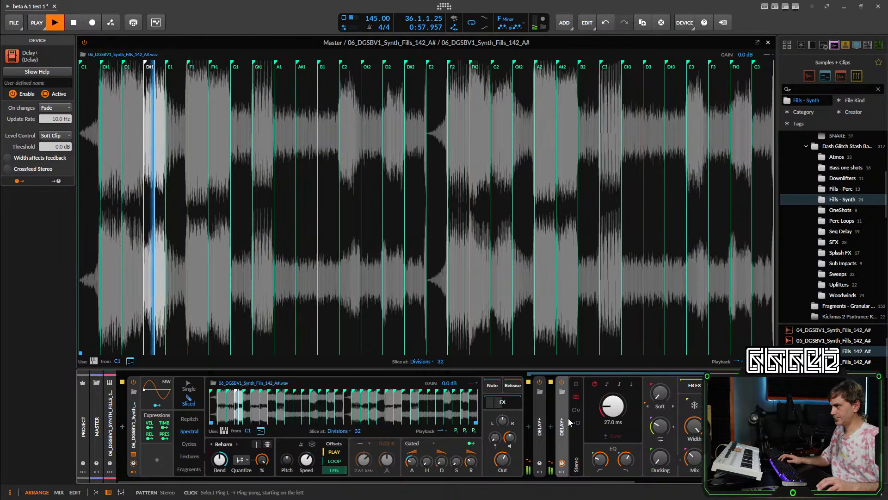
mouse_move(665, 427)
left_mouse_down()
mouse_move(666, 398)
mouse_move(665, 425)
left_mouse_up()
left_click_drag(694, 457, 694, 460)
mouse_move(613, 407)
left_mouse_down()
mouse_move(613, 421)
mouse_move(617, 399)
mouse_move(614, 428)
mouse_move(607, 419)
left_mouse_up()
left_click(133, 435)
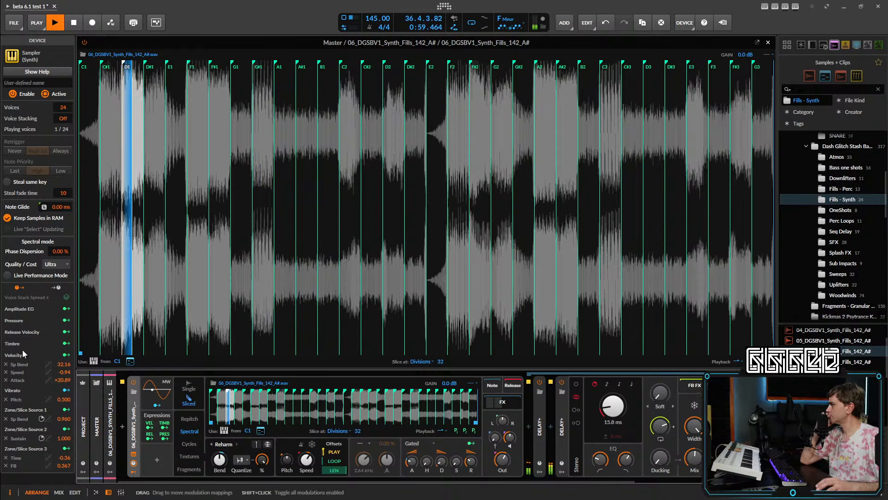
- Add a Steps modulator to the second Delay+ with a 16th note timebase and 15.7 % smoothing
left_click(561, 471)
left_click(576, 394)
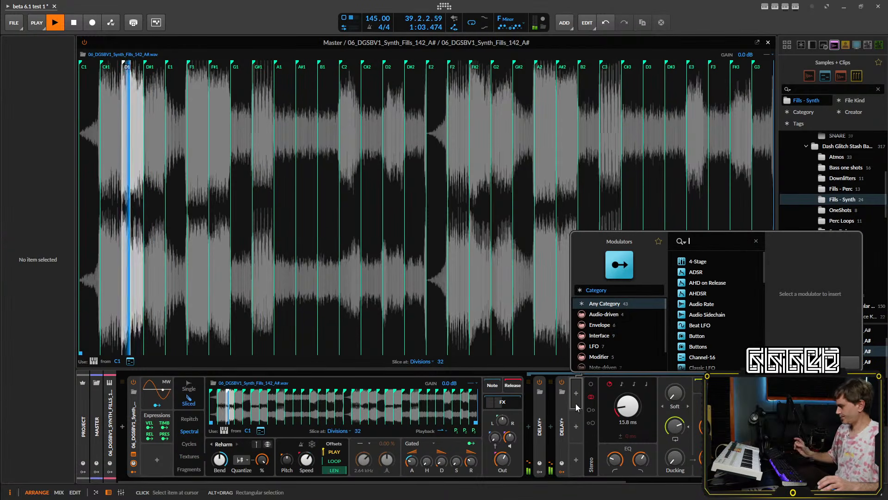
type("ste")
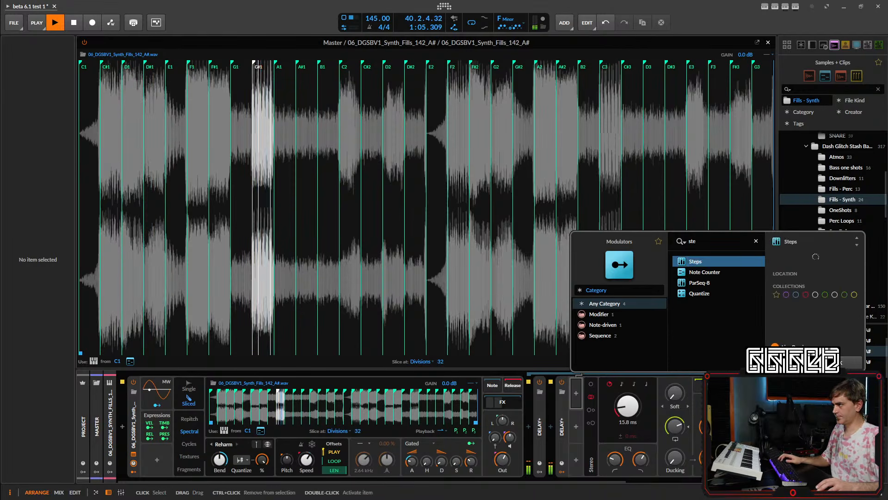
double_click(695, 262)
left_click(578, 392)
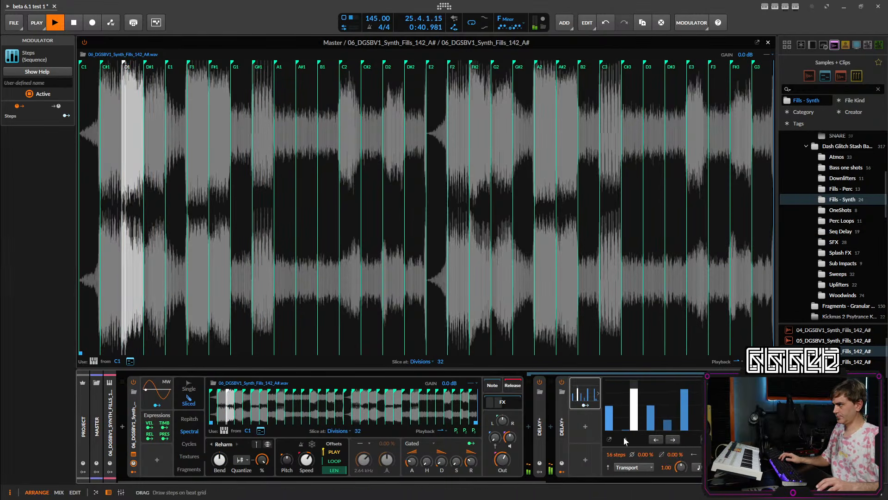
left_click(699, 468)
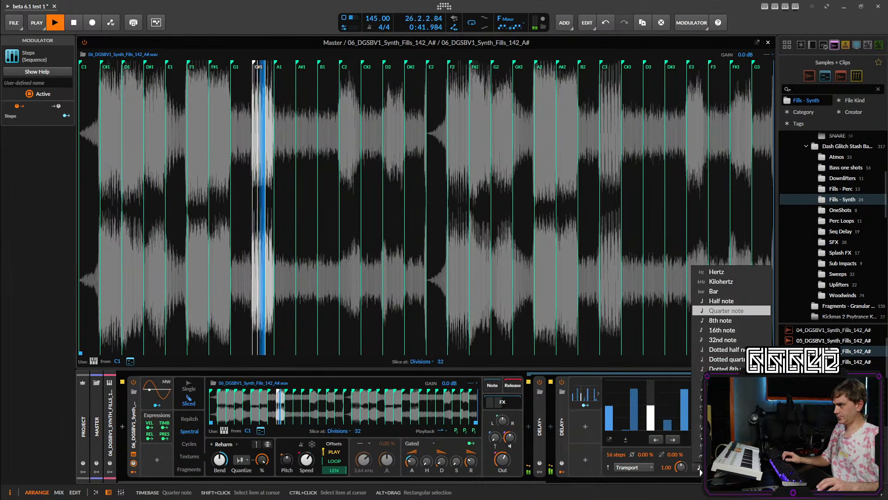
left_click(733, 331)
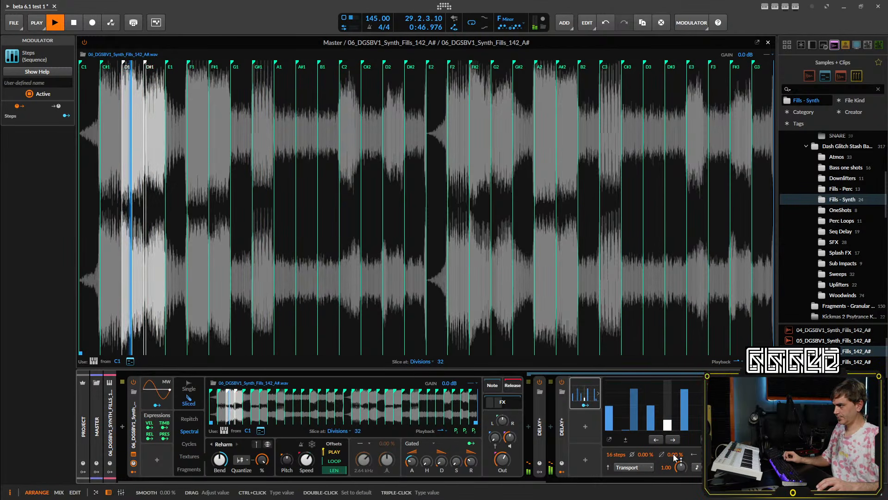
left_click_drag(675, 458, 675, 444)
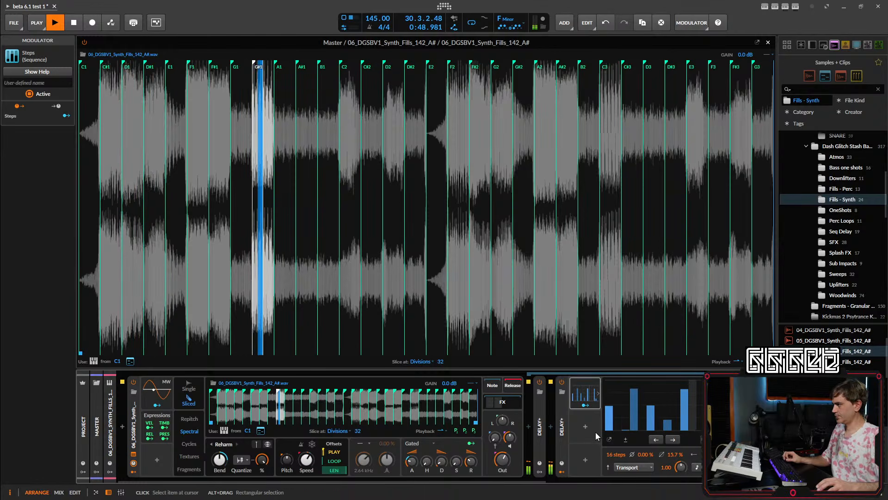
- Map the Steps modulator to the second Delay+'s delay time at 0.222 and lower that time to 10.2 ms
left_click(585, 405)
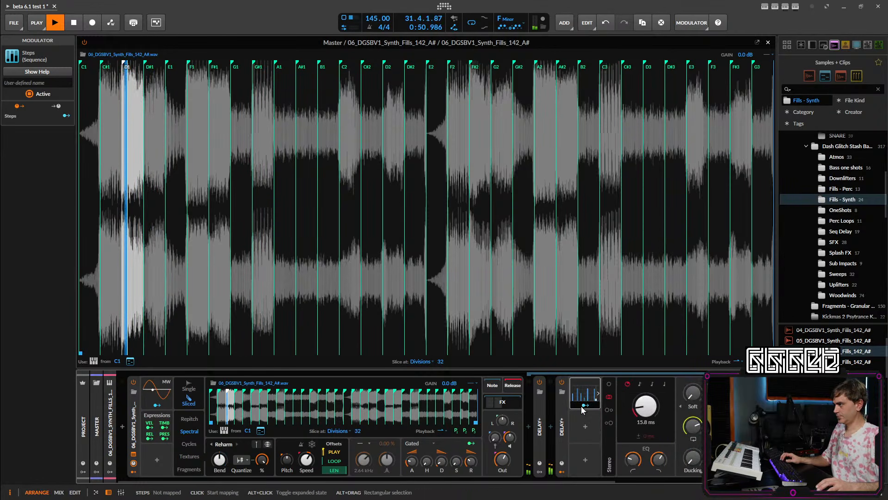
left_click_drag(664, 412, 650, 412)
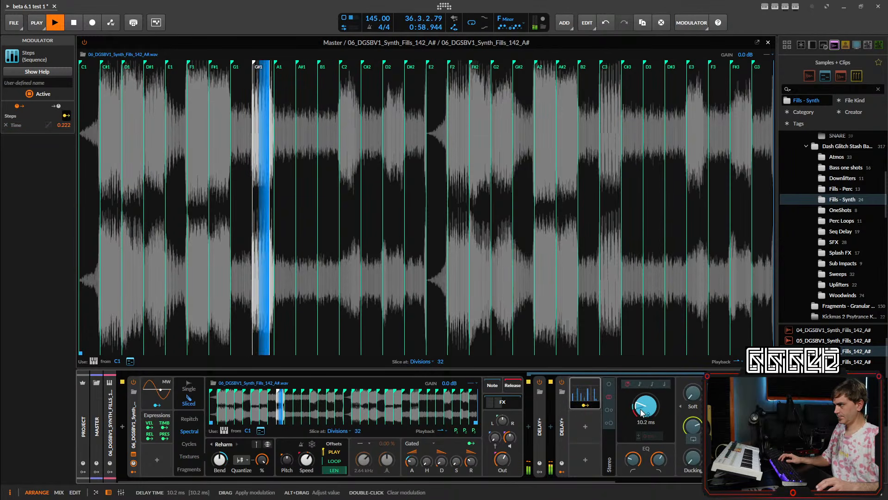
- Change the Steps modulator to an 8th note timebase, bipolar steps and 61.4 % smoothing
left_click(598, 395)
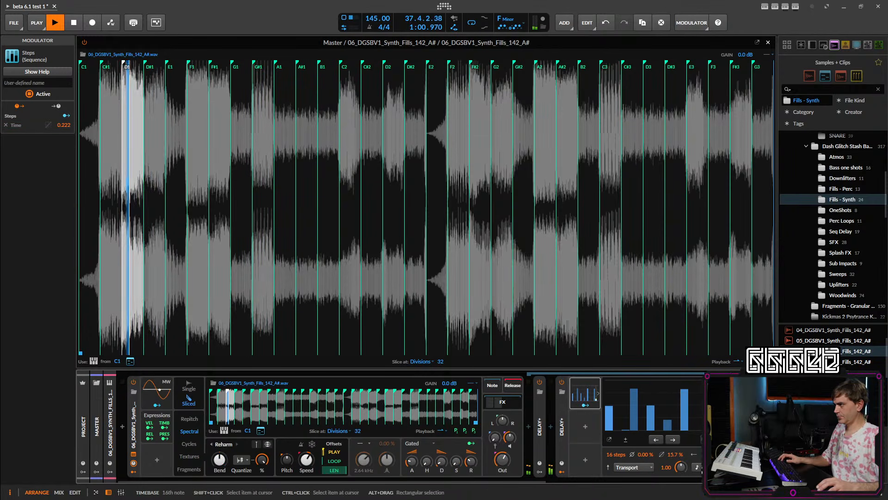
left_click(694, 466)
left_click(721, 320)
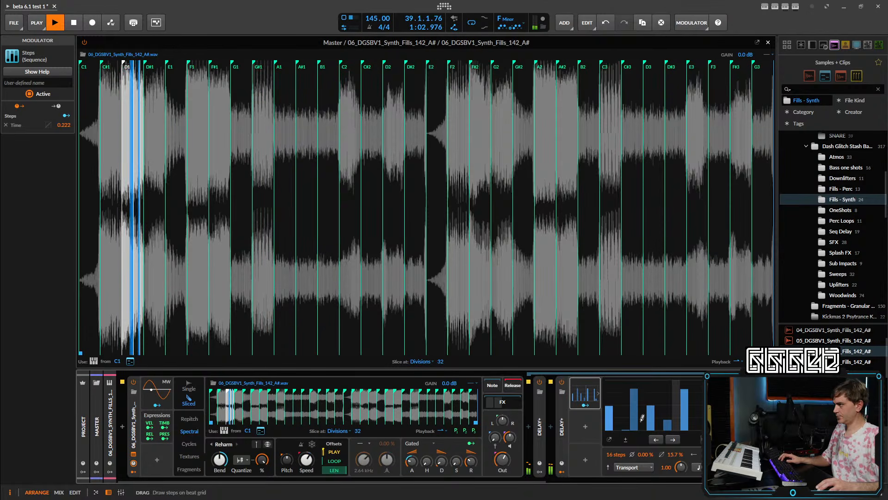
left_click(598, 393)
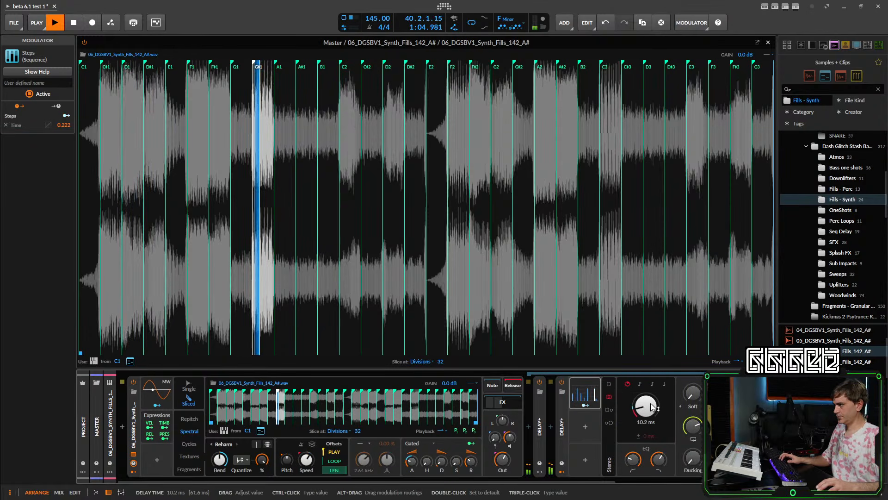
left_click(598, 394)
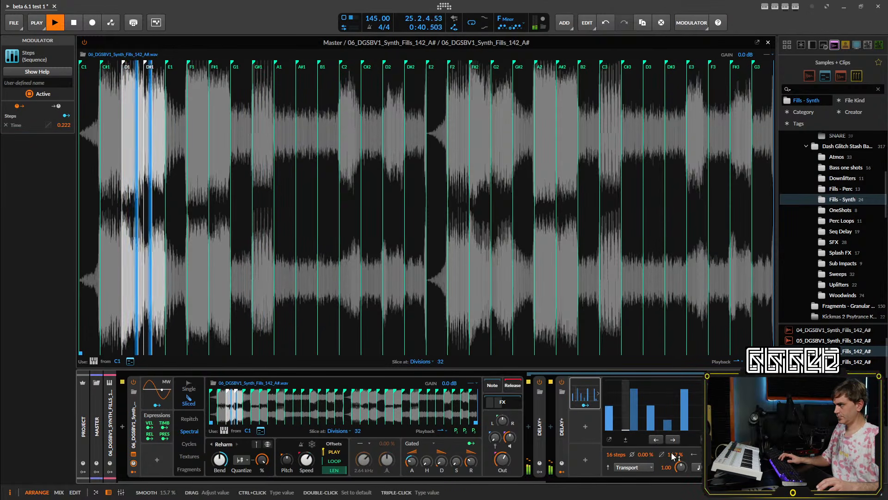
left_click_drag(674, 454, 674, 483)
left_click(587, 392)
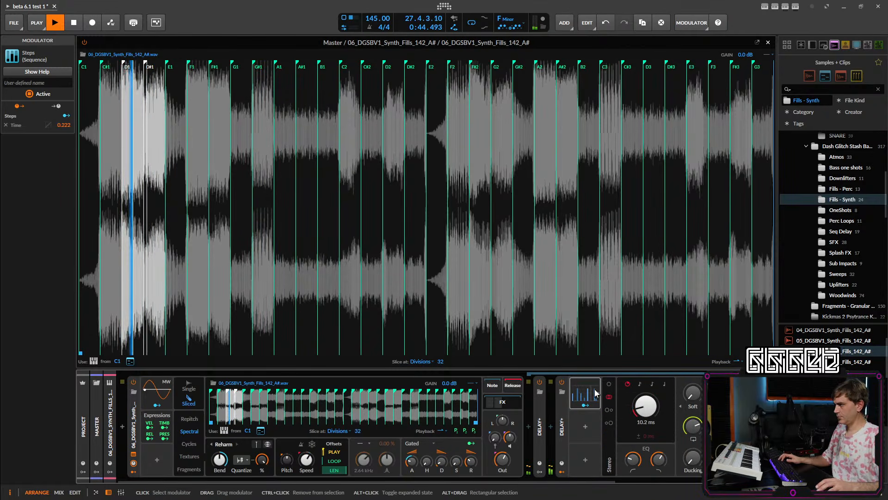
left_click(572, 393)
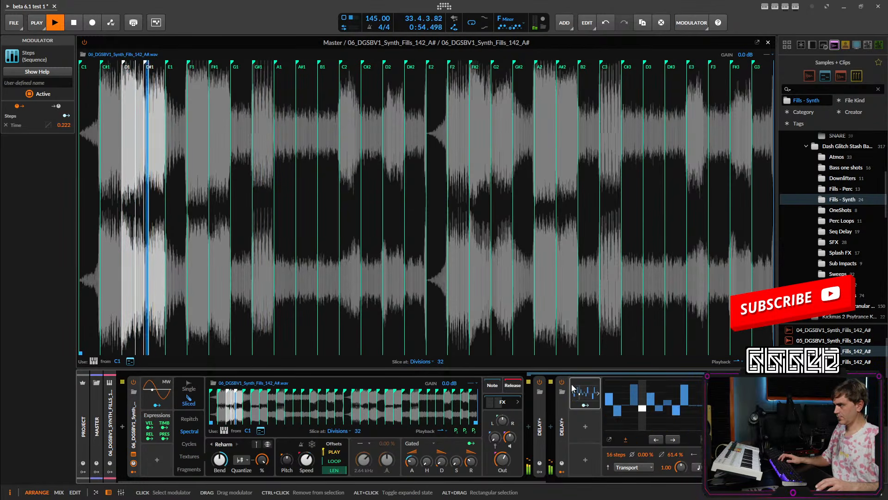
- Collapse the Steps view and move the Steps-modulated Delay+ ahead of the plain 83.2 ms Delay+
left_click(583, 398, "alt")
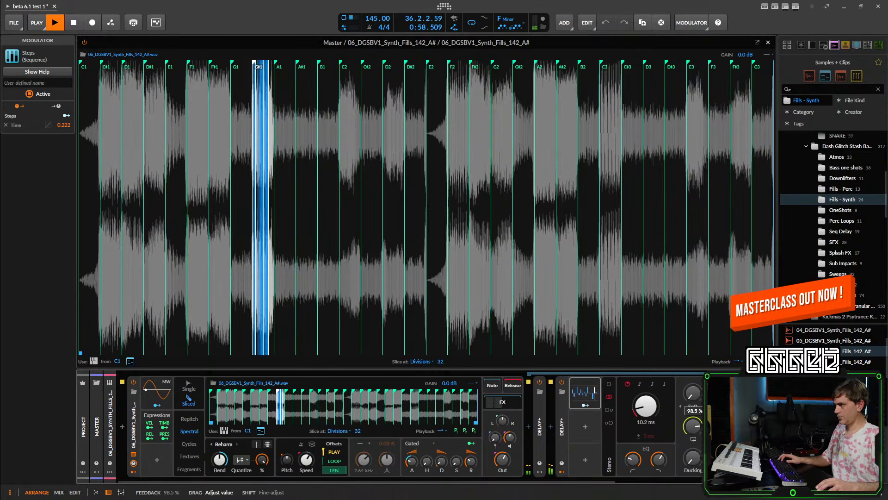
left_click(576, 433)
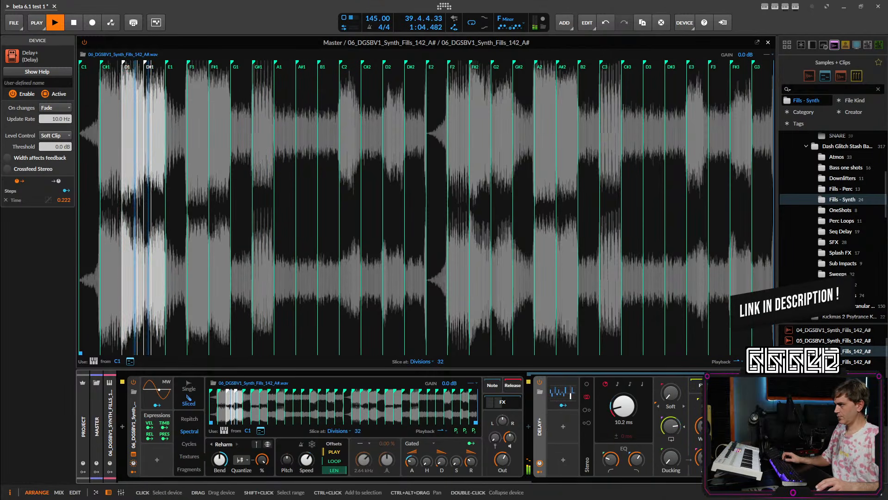
key("ctrl+z")
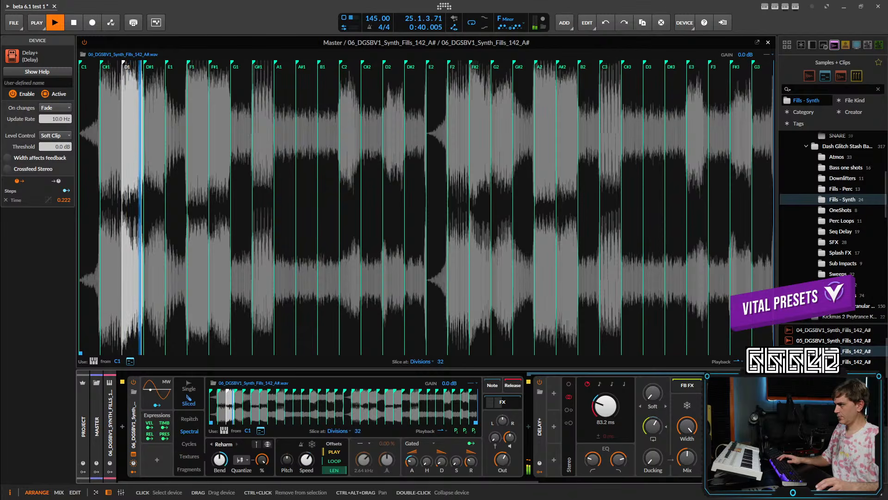
key("ctrl+shift+z")
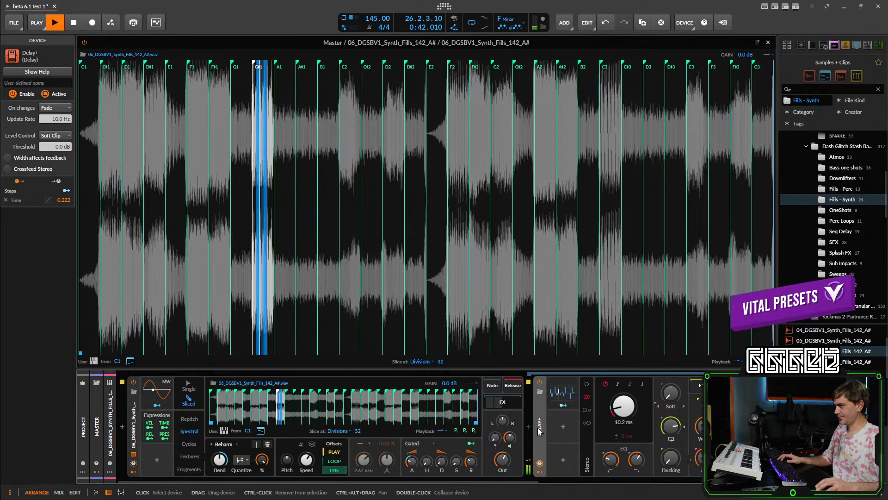
- Collapse both Delay+ devices and duplicate the Steps-modulated one after the plain Delay+, before the reverb
double_click(539, 429)
left_click(532, 425)
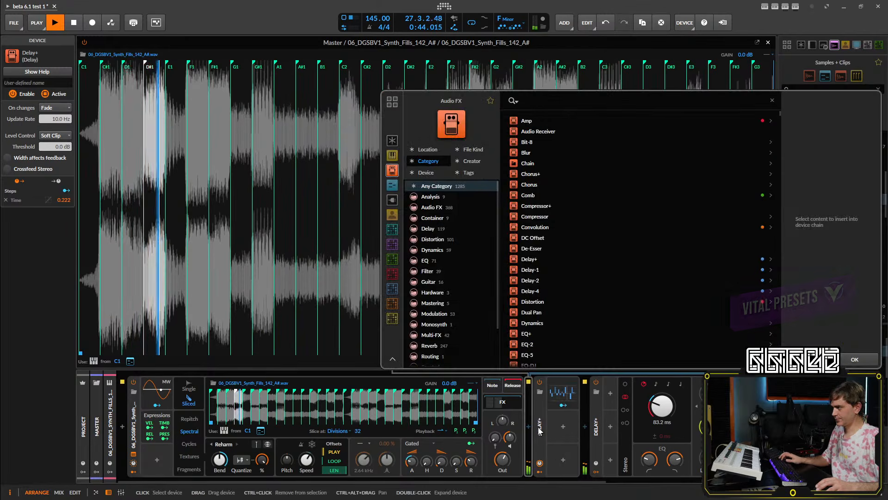
key("Escape")
double_click(596, 427)
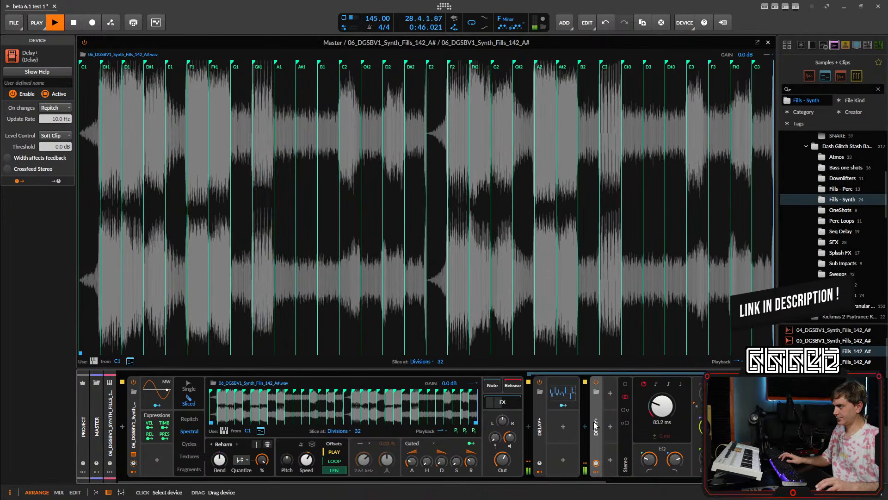
left_click_drag(540, 429, 549, 430)
left_click_drag(623, 435, 624, 432)
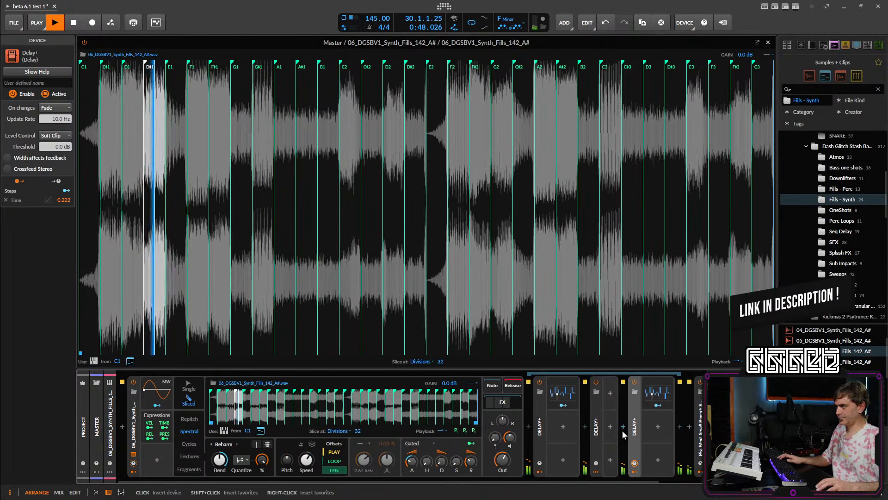
- Randomize the step pattern of the duplicated Delay+'s Steps modulator and collapse its view
double_click(634, 429)
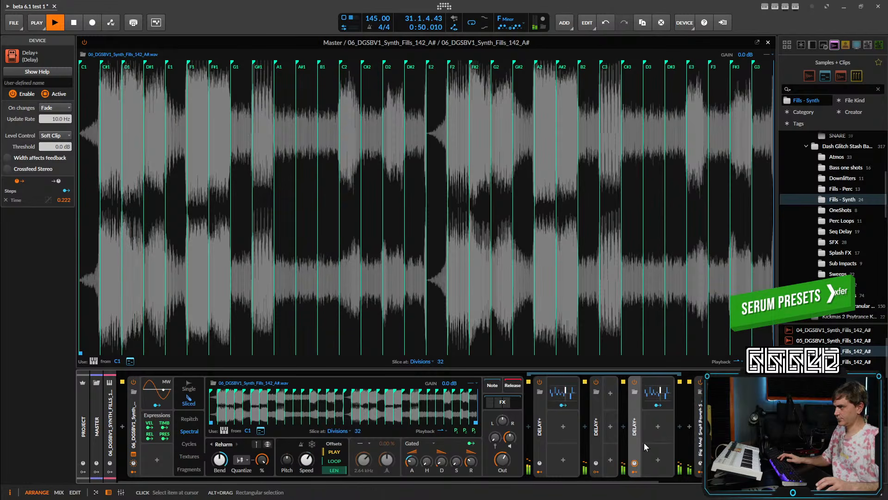
left_click(654, 394)
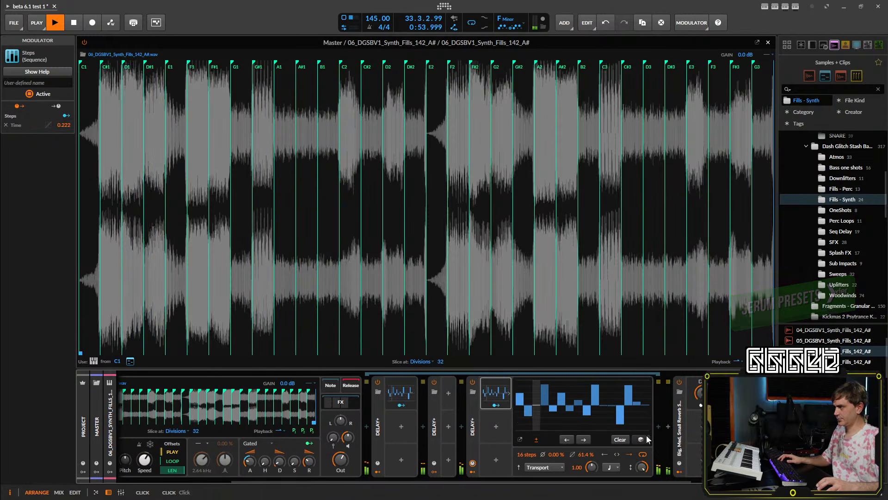
left_click(641, 439)
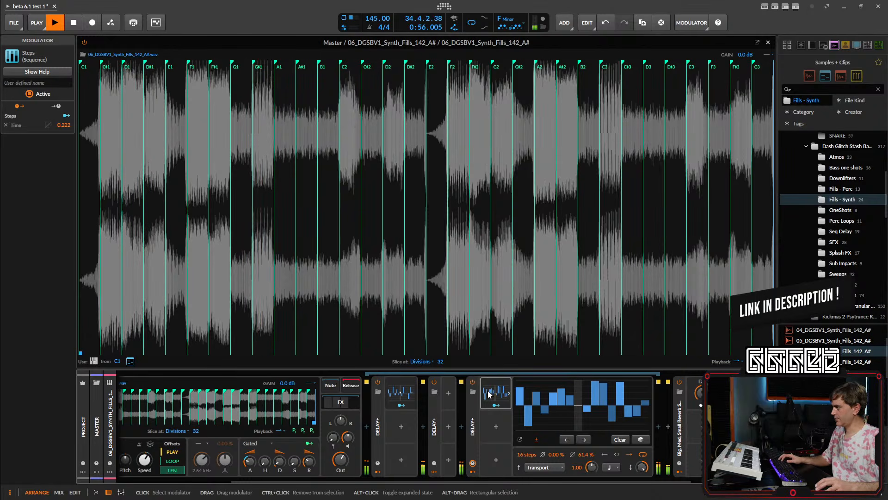
left_click(489, 393)
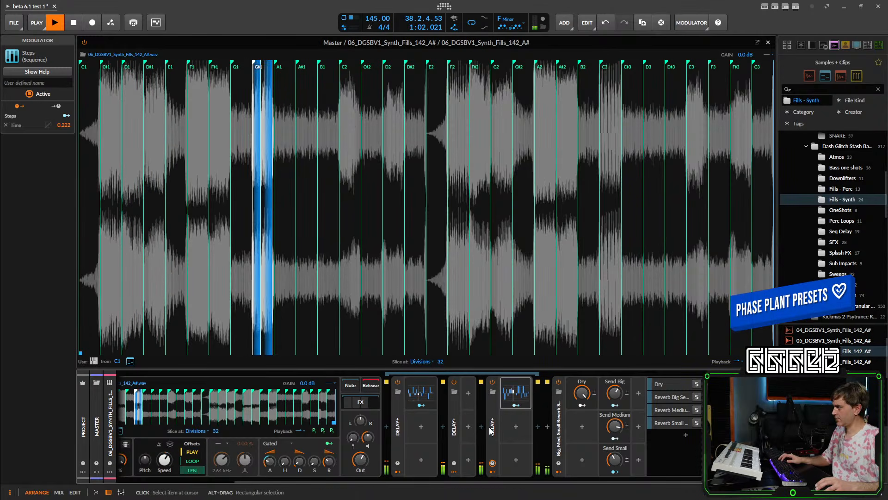
- Transpose the Sampler's pitch down to about -24 st
left_click_drag(378, 440, 411, 434)
scroll(411, 434, "up", 5)
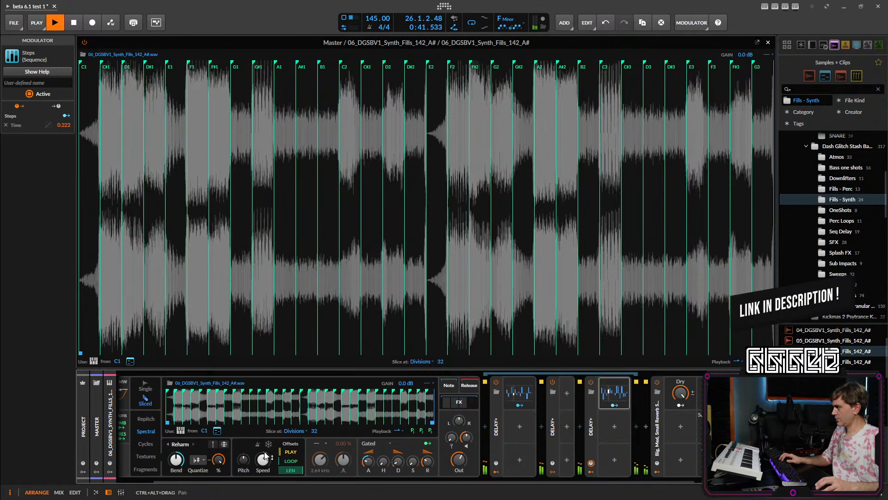
left_click_drag(243, 460, 243, 481)
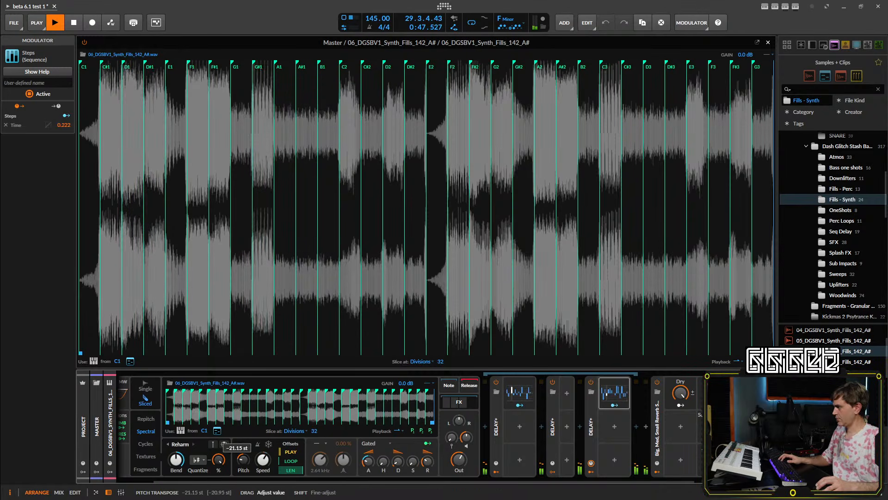
left_click_drag(244, 481, 243, 459)
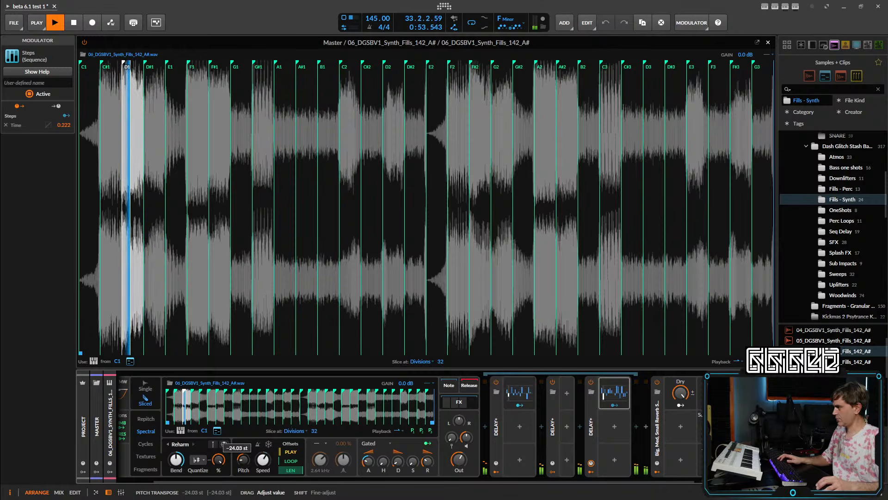
left_click_drag(243, 459, 244, 458)
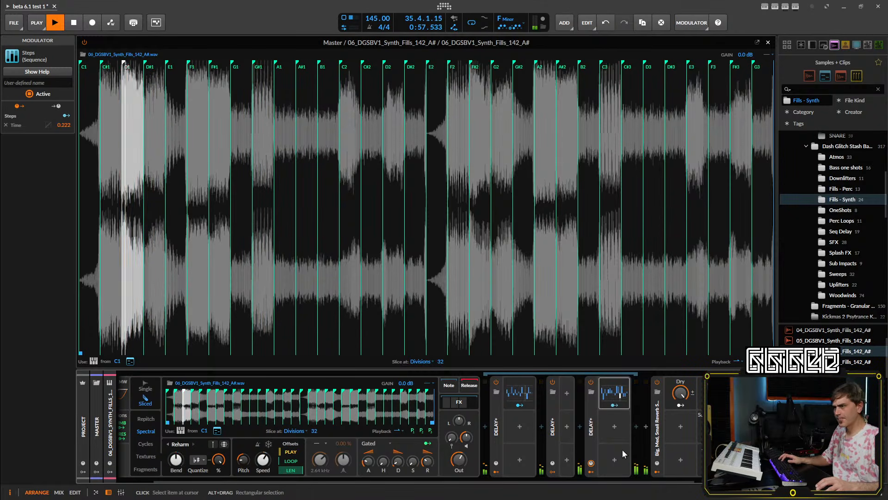
- Lower the first Delay+'s feedback and set the third Delay+'s feedback to about 93 %, collapsing the devices again
left_click(498, 431)
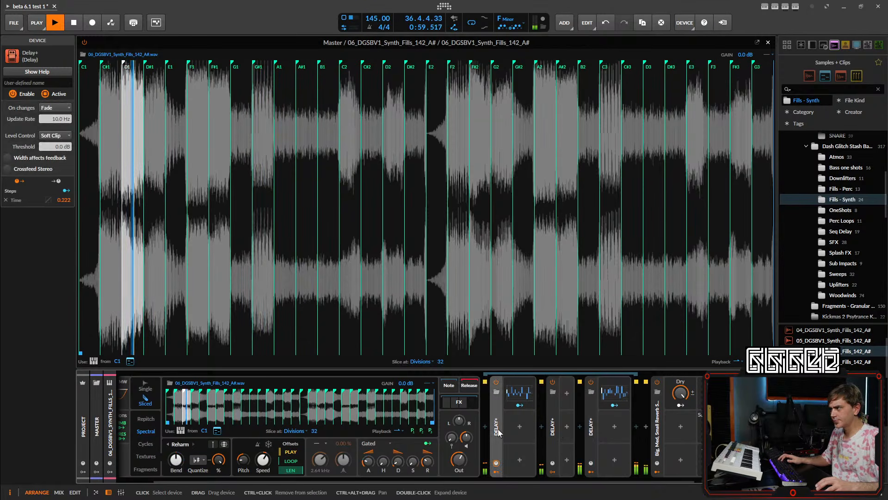
left_click(495, 471)
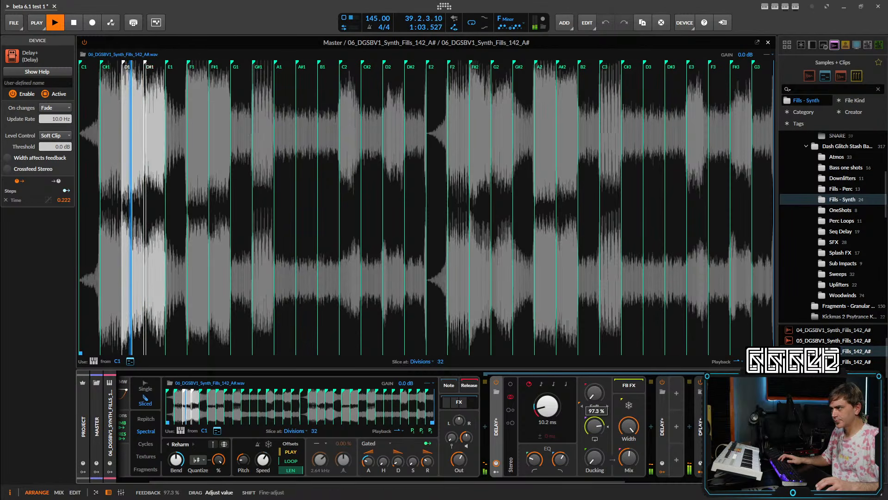
left_click_drag(595, 426, 595, 428)
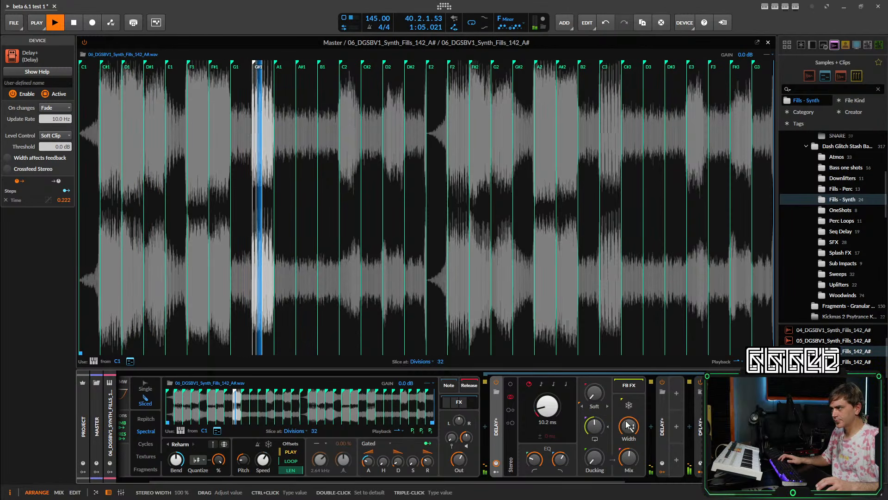
double_click(668, 419)
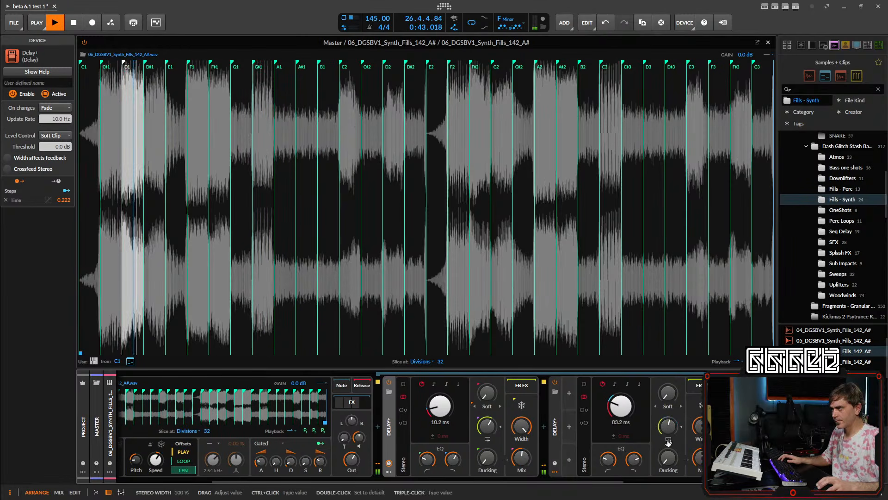
left_click_drag(668, 443, 579, 439)
double_click(614, 426)
left_click_drag(744, 427, 744, 422)
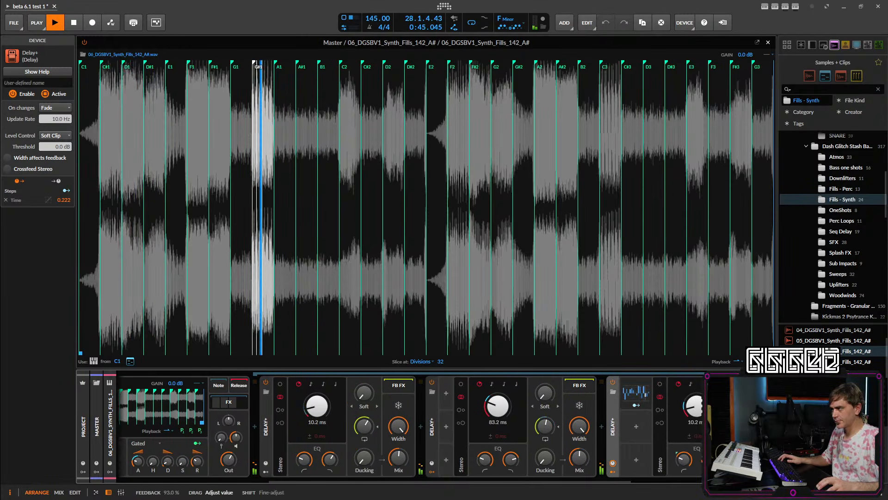
double_click(433, 430)
left_click(264, 434)
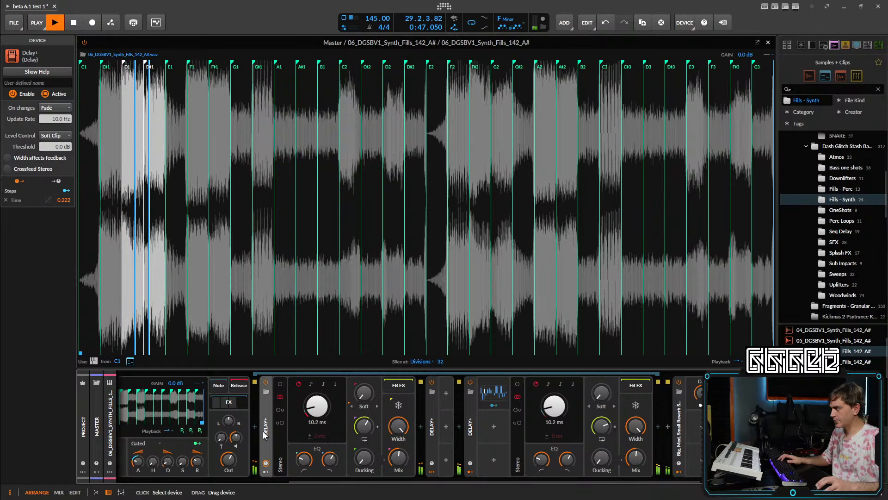
double_click(265, 434)
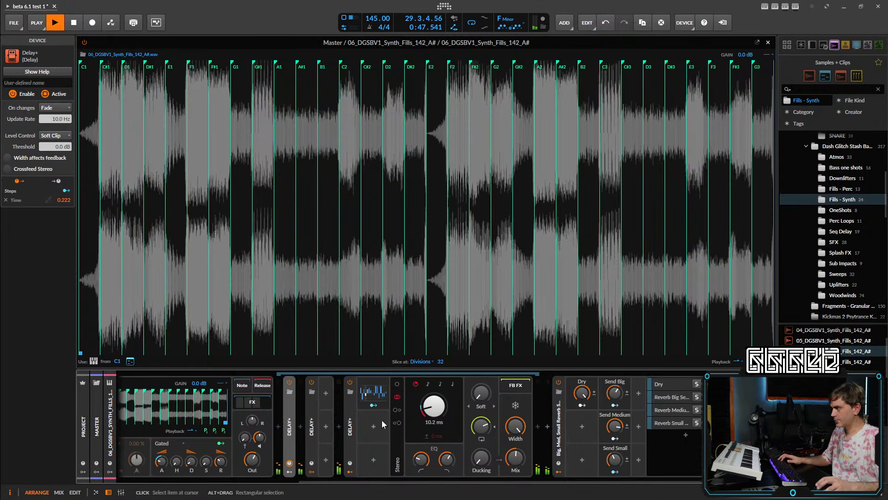
- Insert the OTT multiband compressor after the third Delay+, before the reverb
left_click(537, 426)
type("ot")
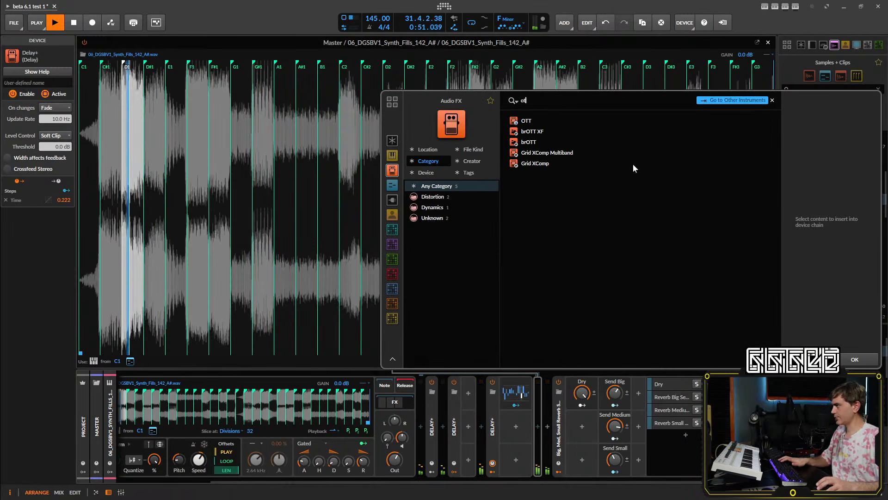
key("Return")
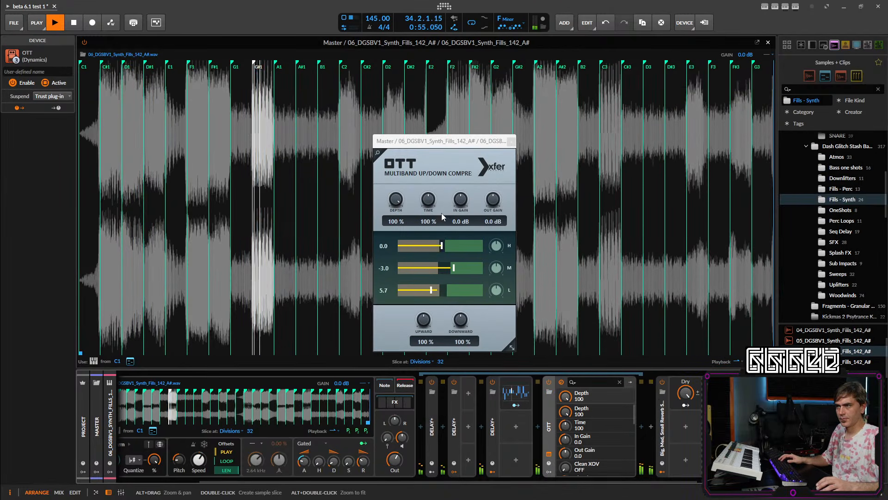
- Set OTT to 34 % depth, -3.1 dB input gain and 6.5 dB output gain
scroll(493, 199, "up", 3)
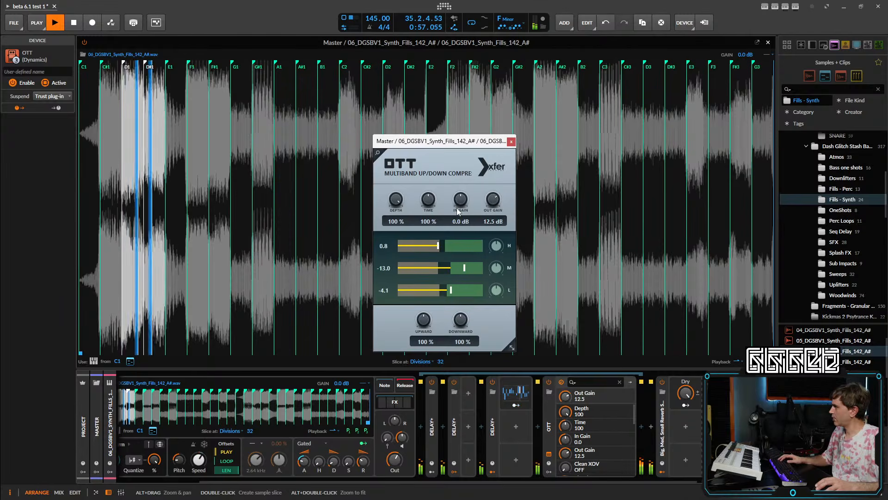
scroll(493, 201, "down", 4)
scroll(459, 201, "down", 2)
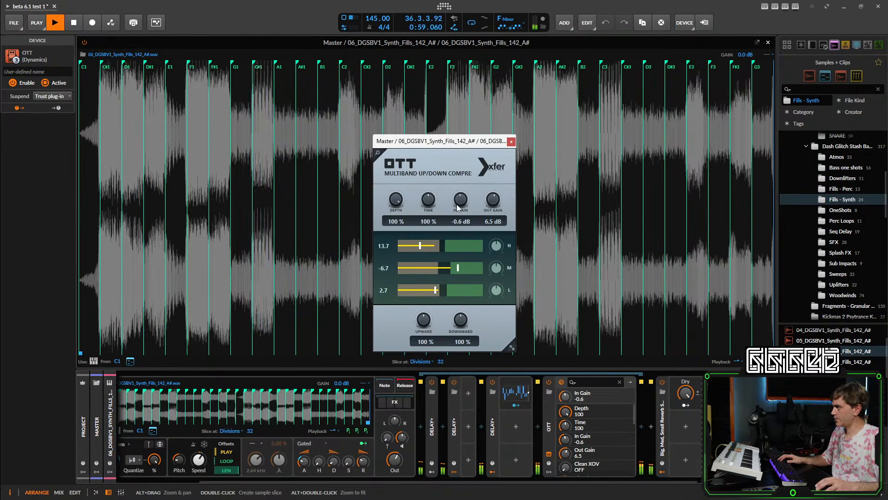
left_click_drag(403, 206, 396, 260)
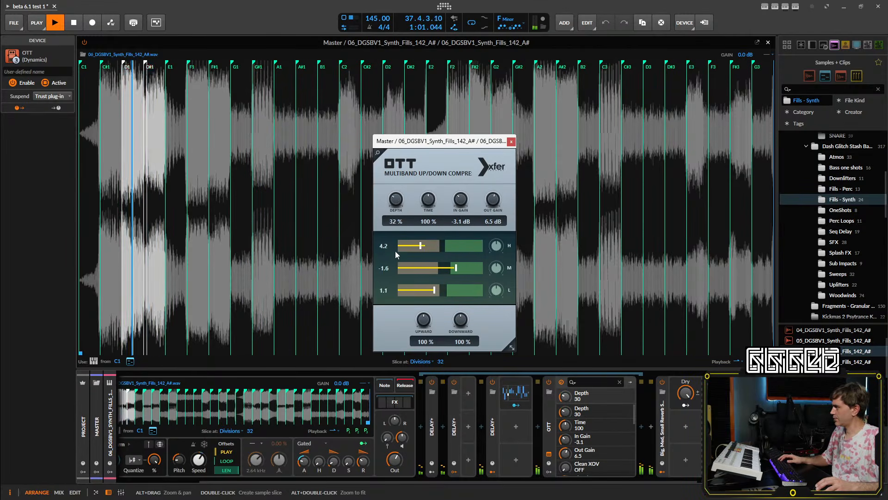
left_click_drag(396, 203, 396, 214)
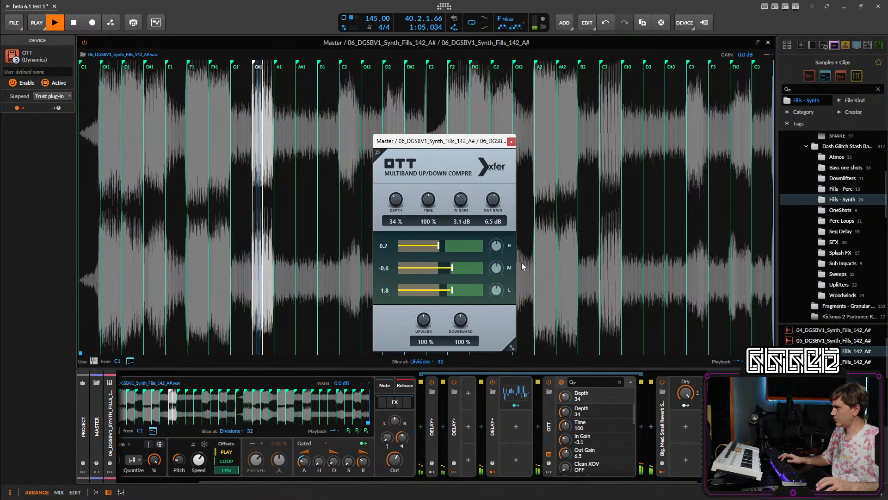
- Return to the arrangement and copy the synth-fill track's arranger clip into its Scene 2 launcher slot
left_click(768, 42)
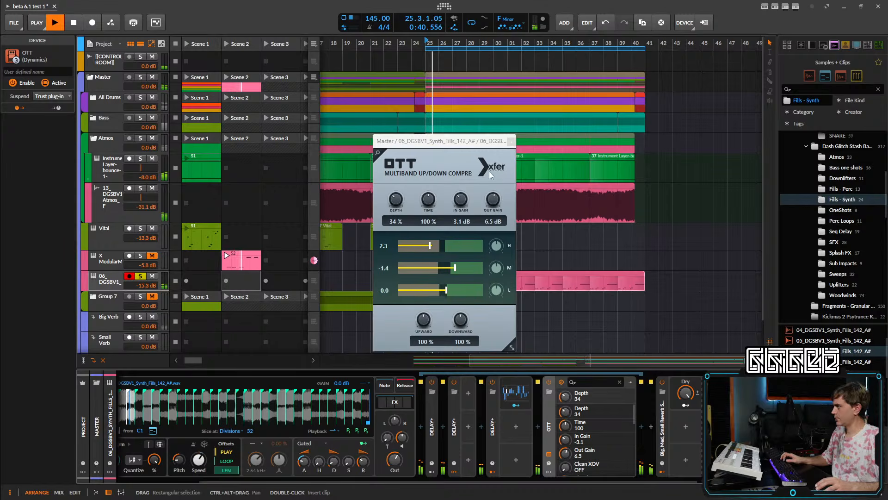
left_click_drag(463, 141, 717, 123)
left_click_drag(433, 285, 244, 281)
- Scale the synth-fill launcher clip's content by 200 % twice and open it in the note editor
right_click(240, 284)
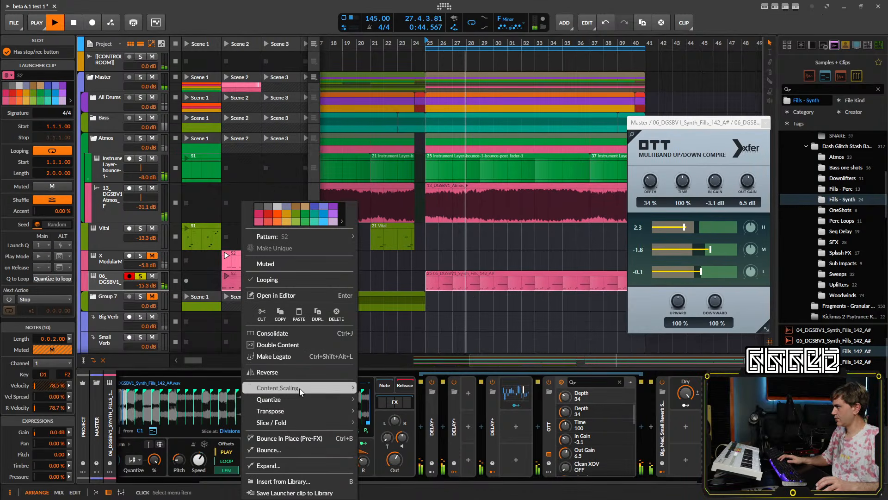
mouse_move(324, 388)
left_click(386, 404)
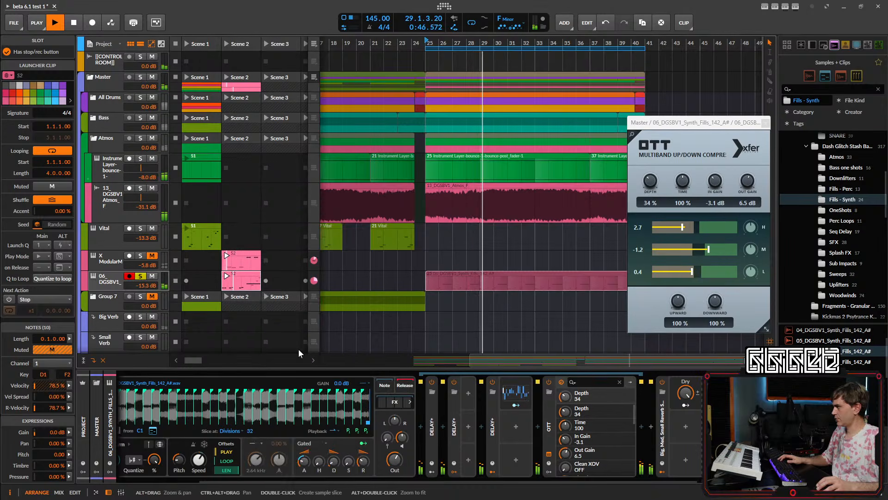
right_click(238, 280)
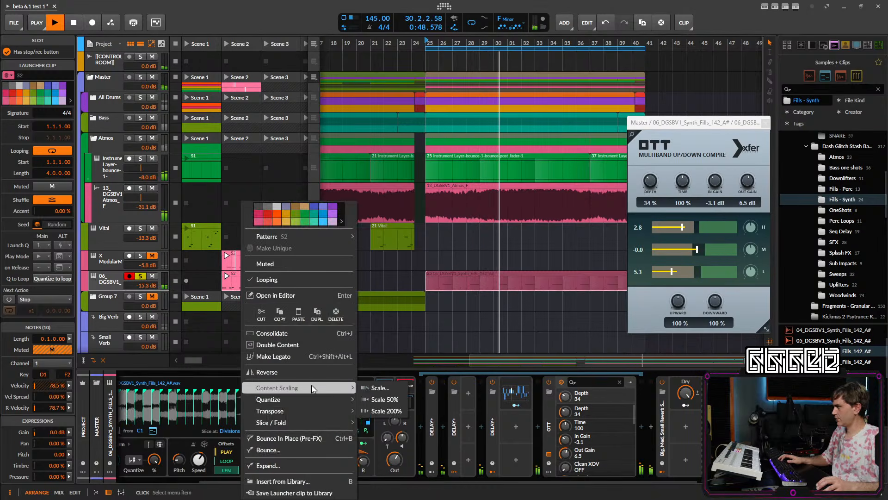
mouse_move(336, 389)
left_click(381, 411)
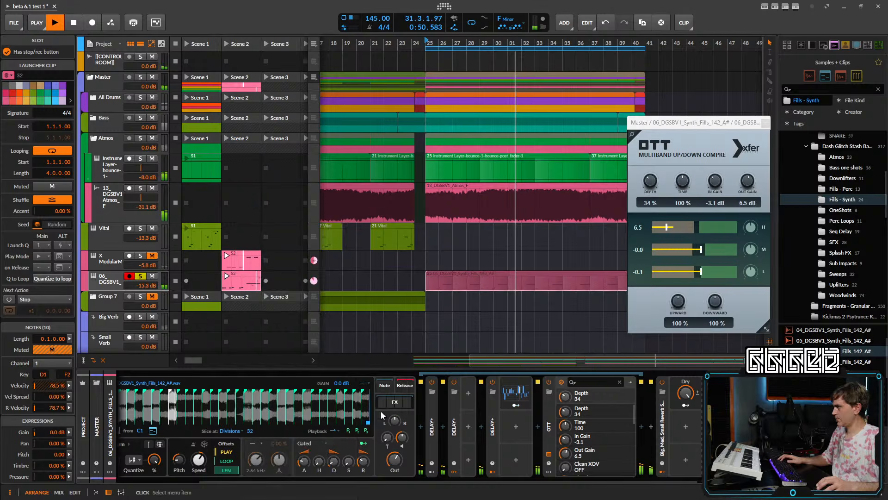
double_click(249, 287)
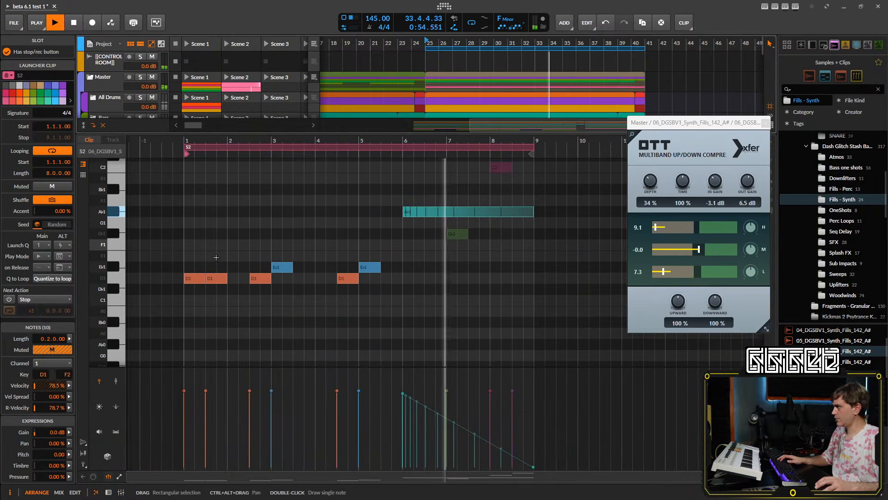
scroll(226, 266, "up", 3)
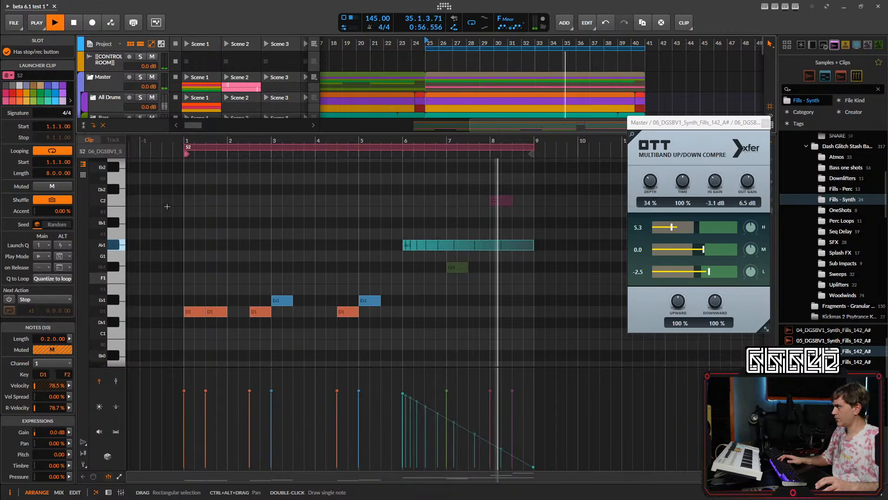
- Add a D♭2 note at the clip's start, an A1 note at 2.1.1 and a D♭1 note at 3.4.1
double_click(192, 191)
left_click(229, 239)
double_click(230, 239)
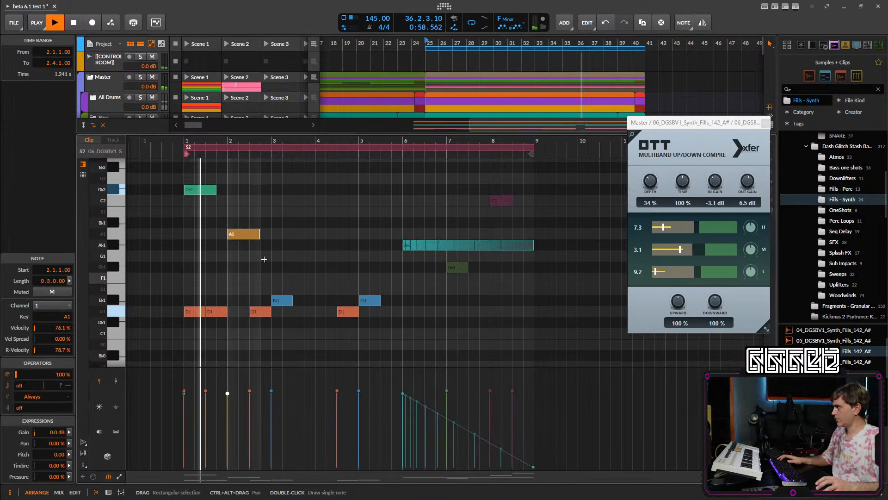
double_click(315, 323)
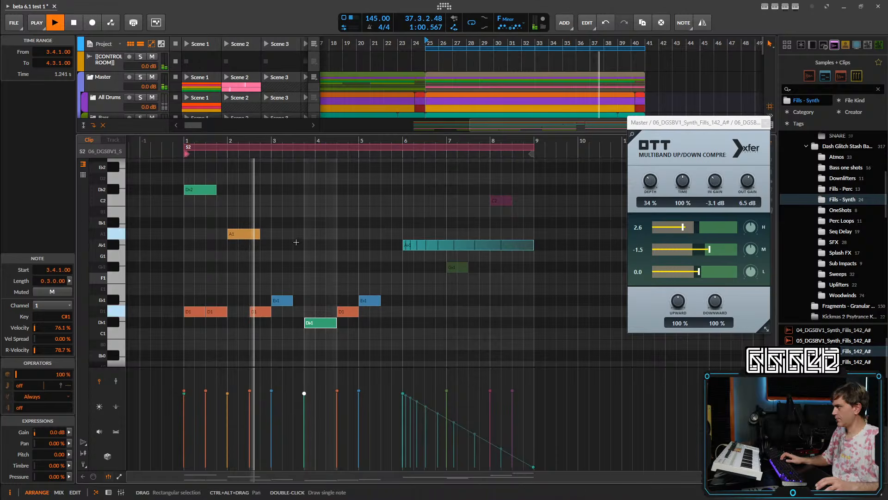
- Shorten all notes before bar 6 together and shift the D♭2 note slightly later within bar 1
key("ctrl+a")
left_click(362, 223)
left_click_drag(371, 174, 182, 335)
left_click_drag(224, 310, 210, 310)
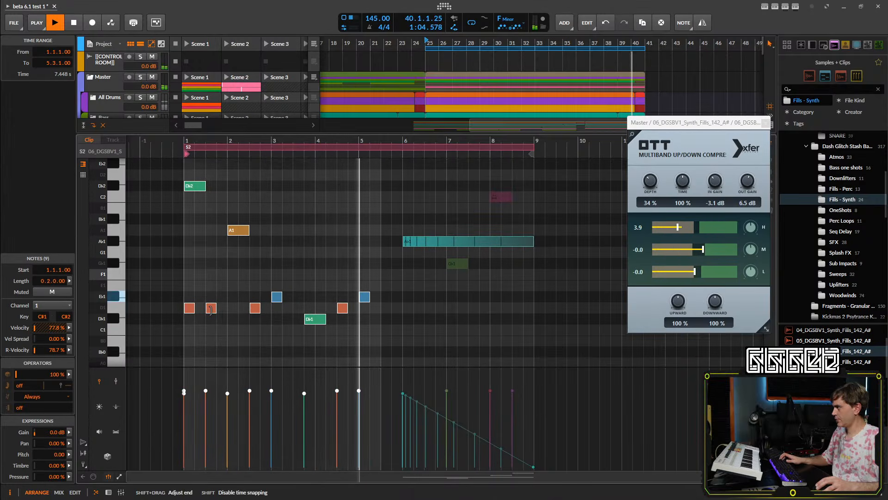
left_click(224, 293)
left_click_drag(203, 186, 193, 185)
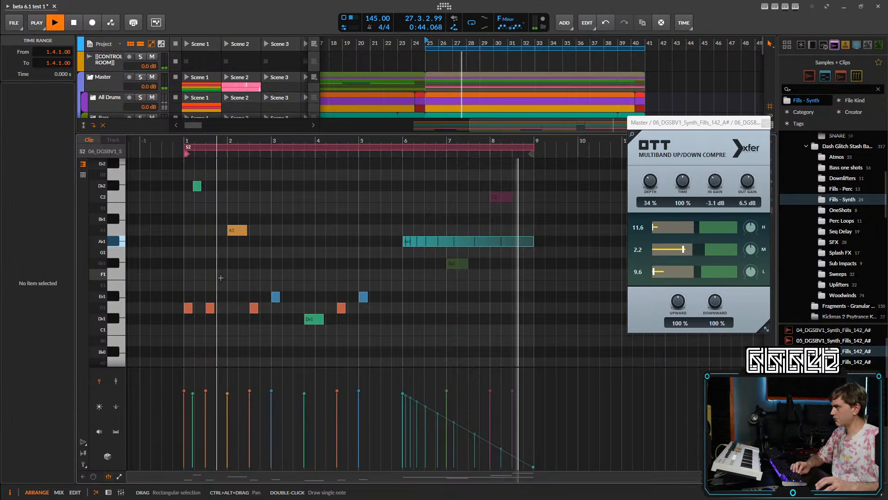
- Add short F1 notes at 1.4.1 and 3.3.1 and a short G1 note at 5.3.1
double_click(217, 274)
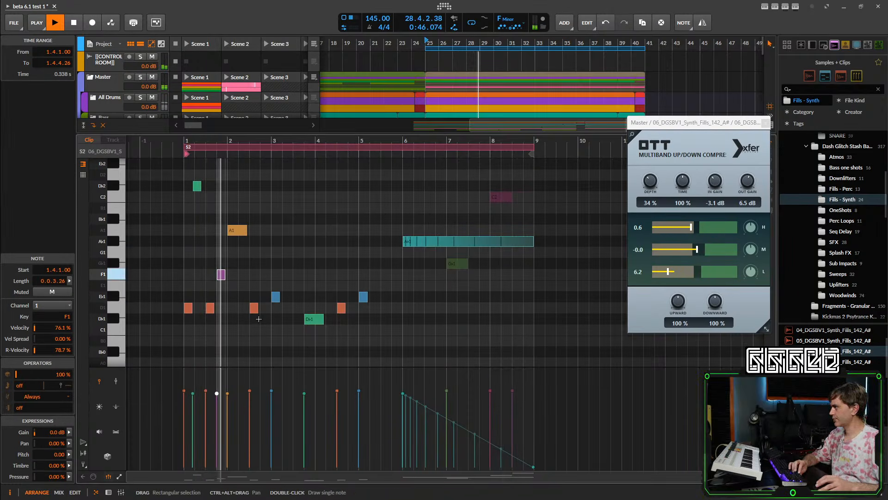
left_click(297, 275)
double_click(296, 275)
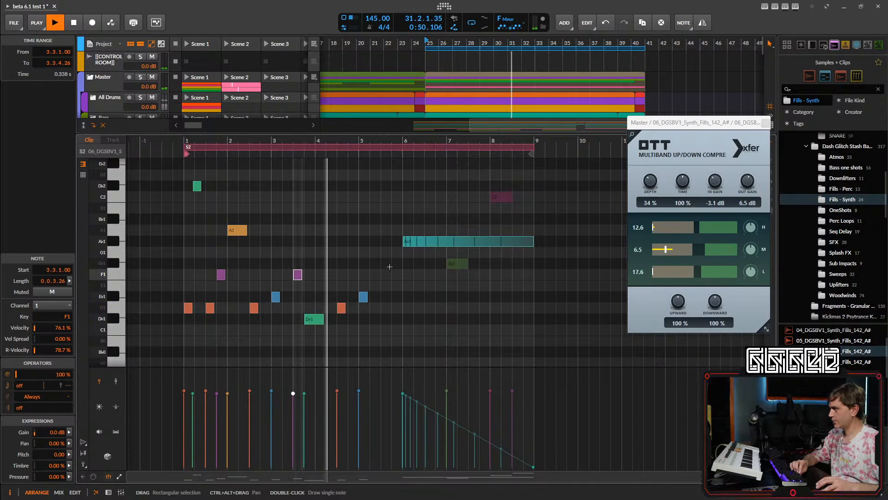
double_click(385, 252)
scroll(506, 307, "down", 2)
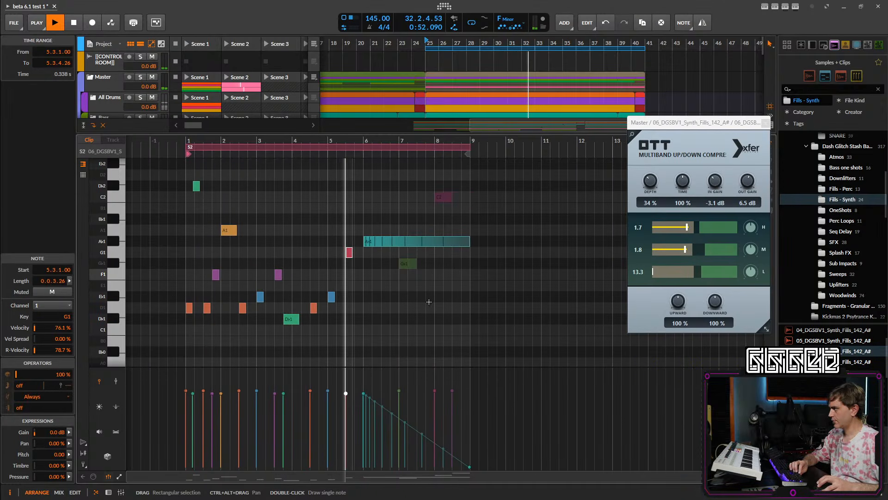
scroll(429, 301, "up", 3)
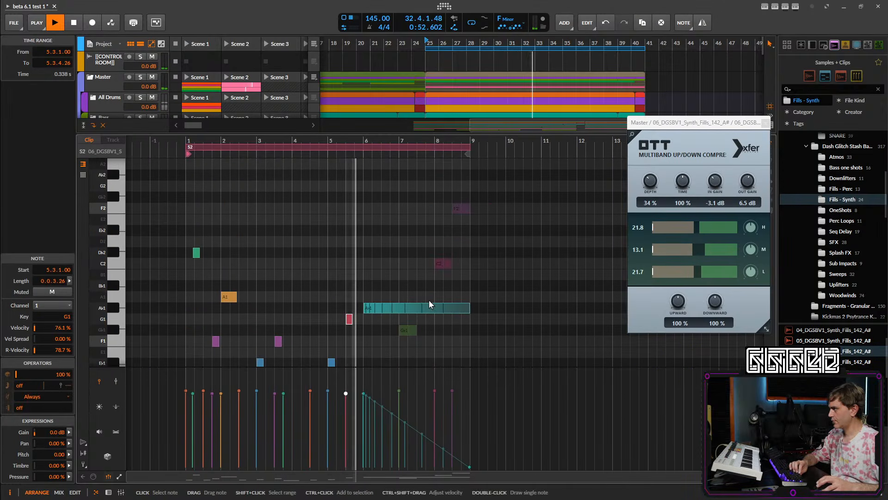
- Return to the synth-fill track's device chain and set the Sampler's voice gain/drive to +3.9 dB
left_click(109, 492)
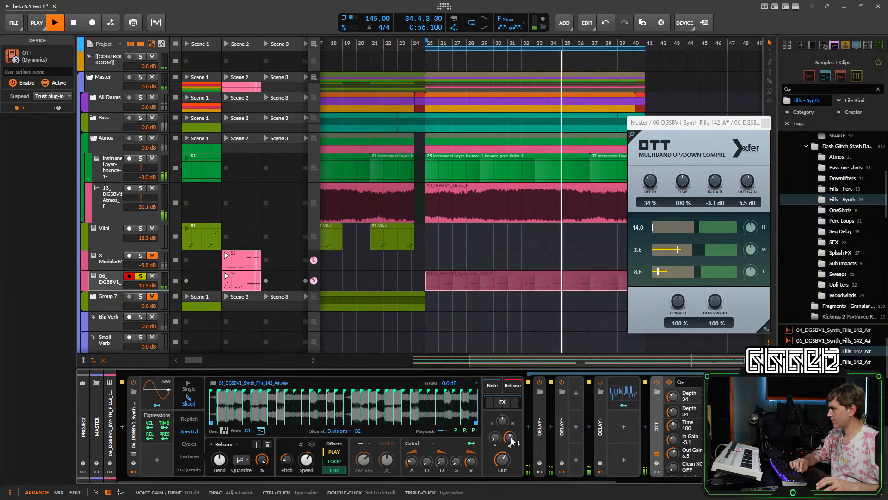
left_click_drag(510, 437, 512, 440)
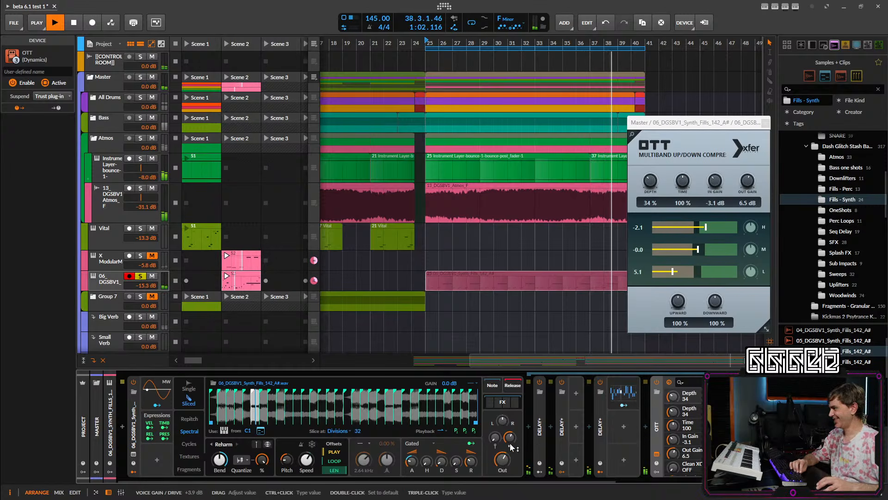
left_click(603, 428)
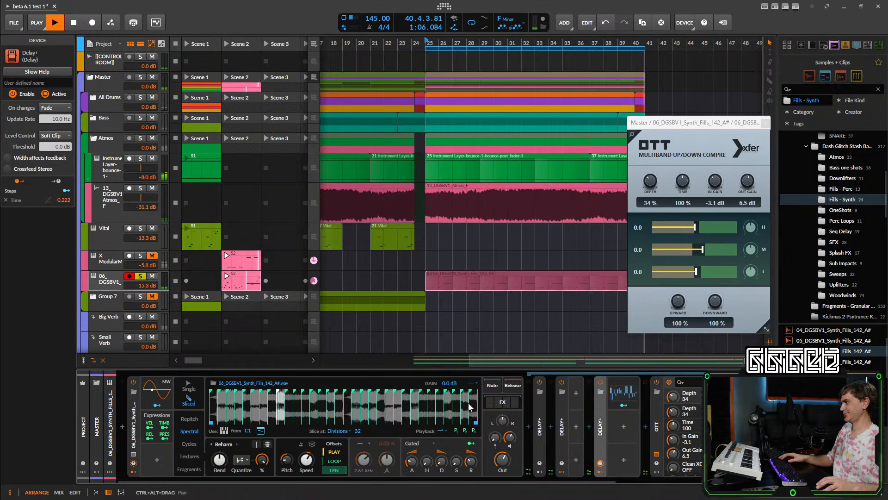
left_click_drag(642, 422, 423, 421)
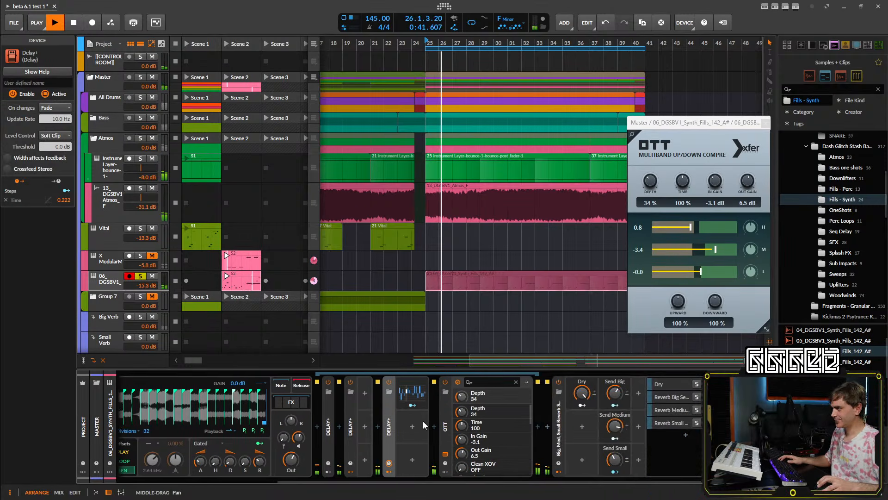
- Collapse the OTT device in the chain and fine-tune the Sampler's voice gain/drive
double_click(448, 430)
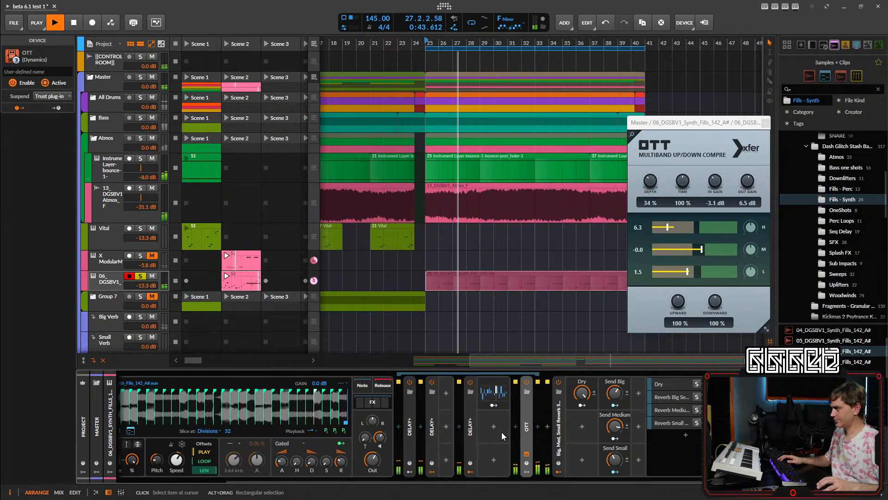
left_click_drag(477, 430, 575, 428)
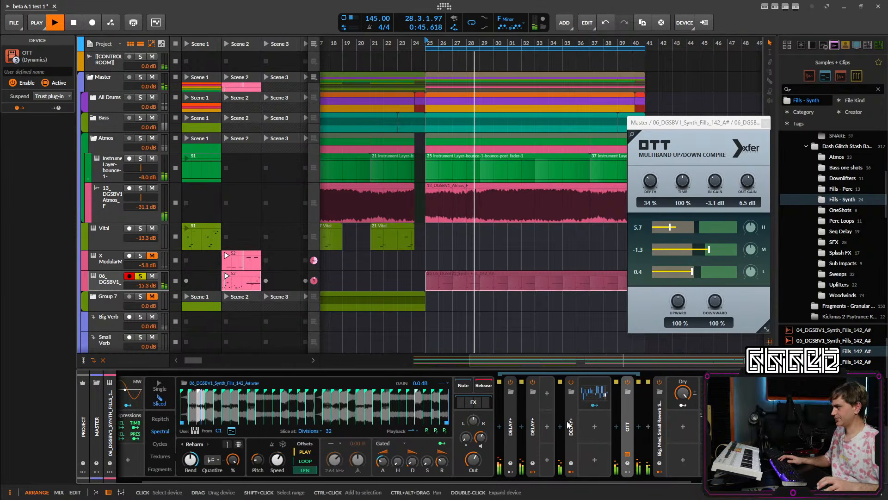
left_click(575, 427)
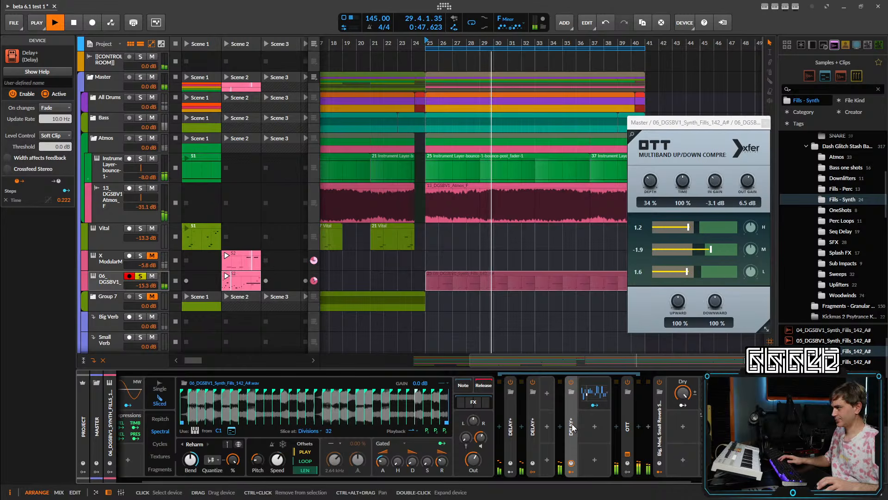
left_click_drag(480, 437, 481, 434)
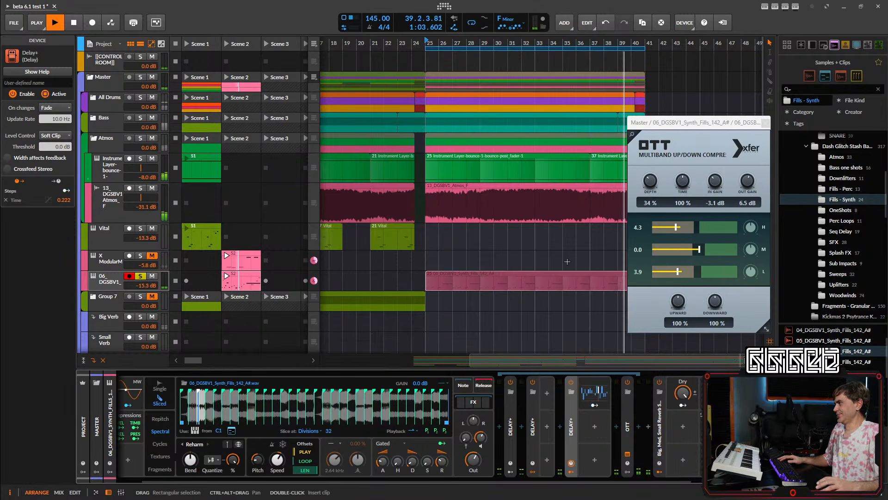
- Close the OTT window and copy the synth-fill arranger clip into the track's Scene 1 launcher slot
scroll(559, 231, "down", 3)
scroll(550, 246, "right", 1)
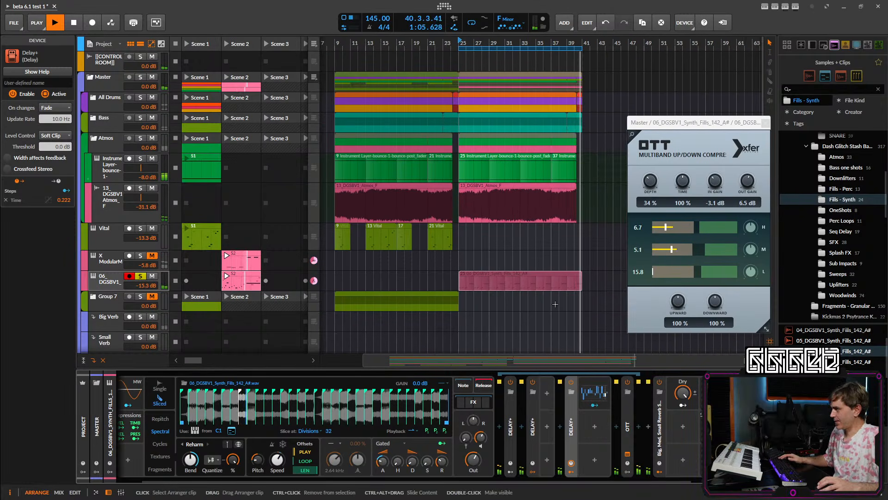
left_click(766, 123)
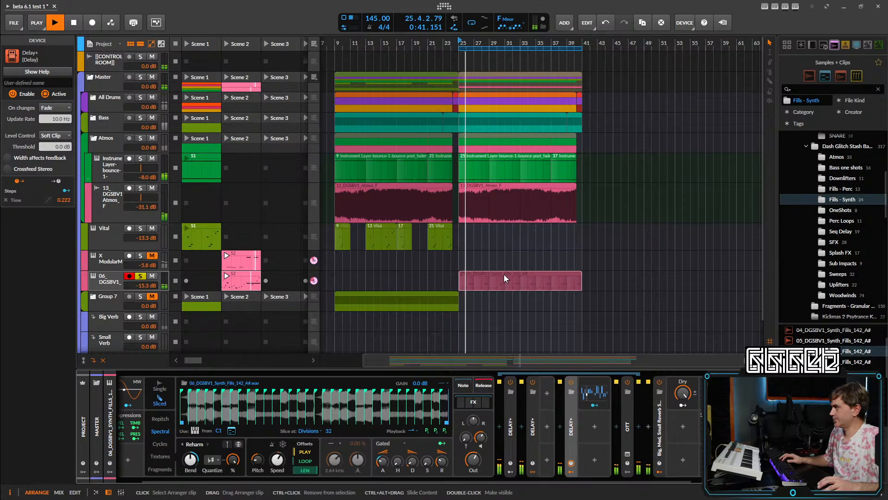
left_click_drag(504, 274, 208, 274)
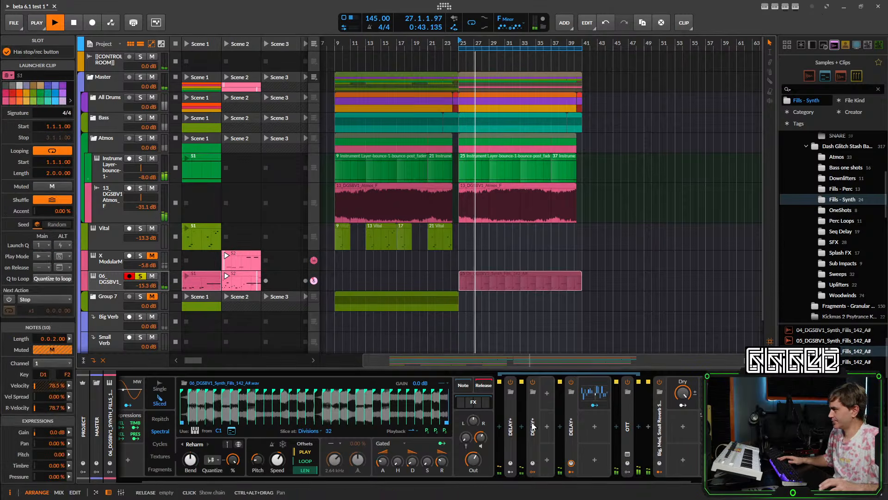
- Place the synth-fill Scene 2 clip over the arranger clip at bar 25 and loop it out to 16 bars
left_click(244, 279)
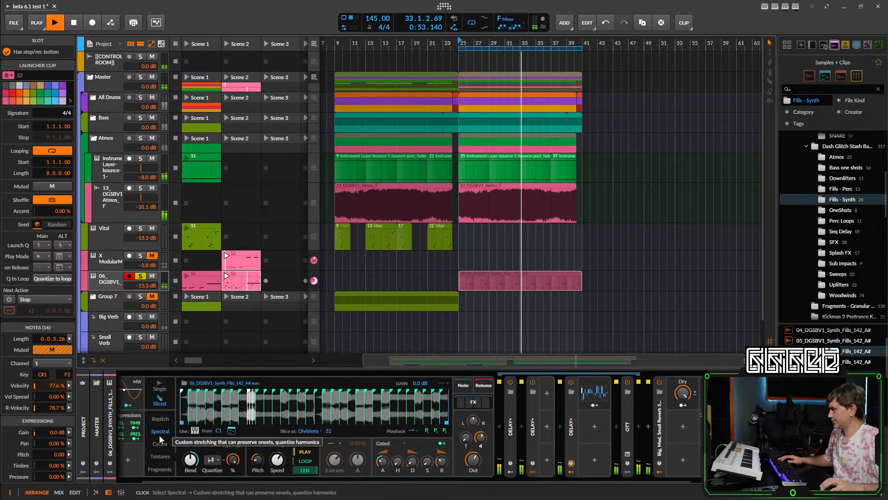
left_click_drag(260, 288, 463, 274)
key("space")
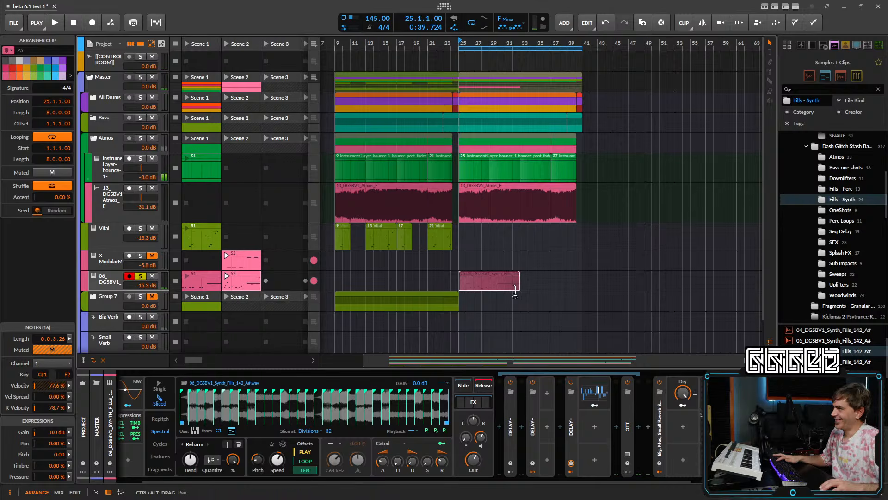
left_click_drag(516, 283, 571, 287)
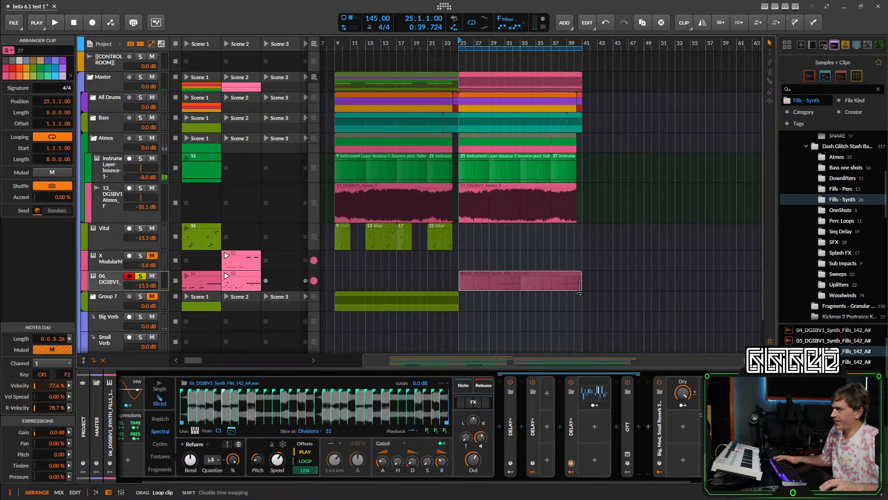
left_click(661, 418)
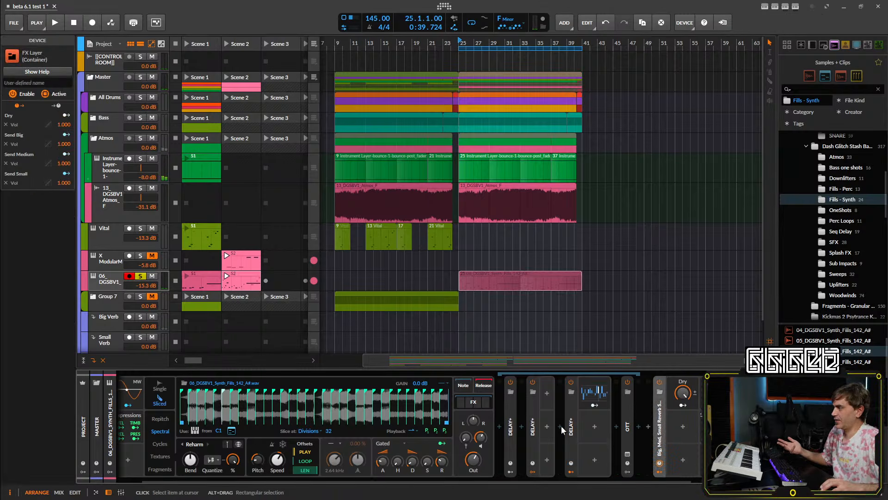
left_click(572, 430)
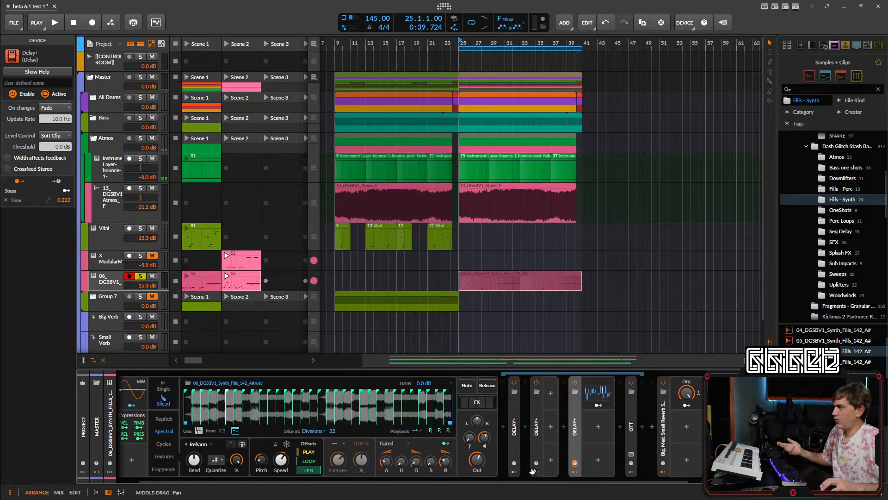
left_click(532, 283)
right_click(532, 283)
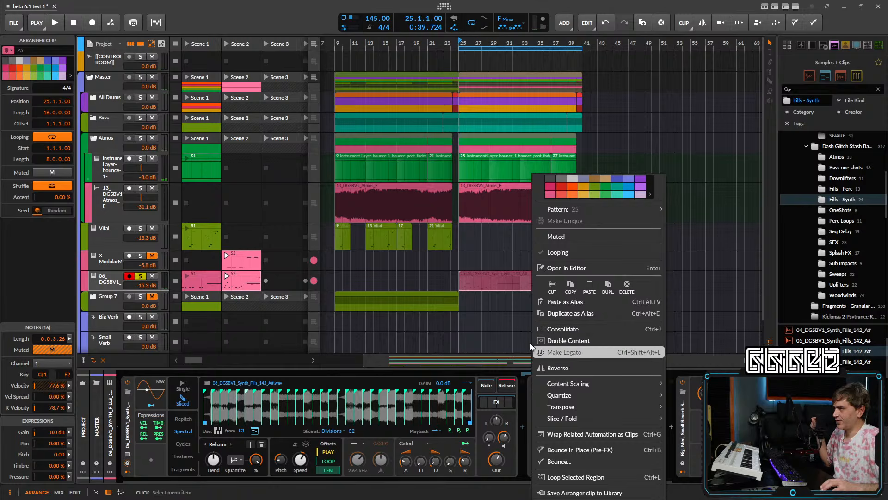
left_click(481, 282)
- Switch the synth-fill track back to arranger playback and bounce its arranger clip Post-Fader at 32-bit floating-point
left_click(314, 283)
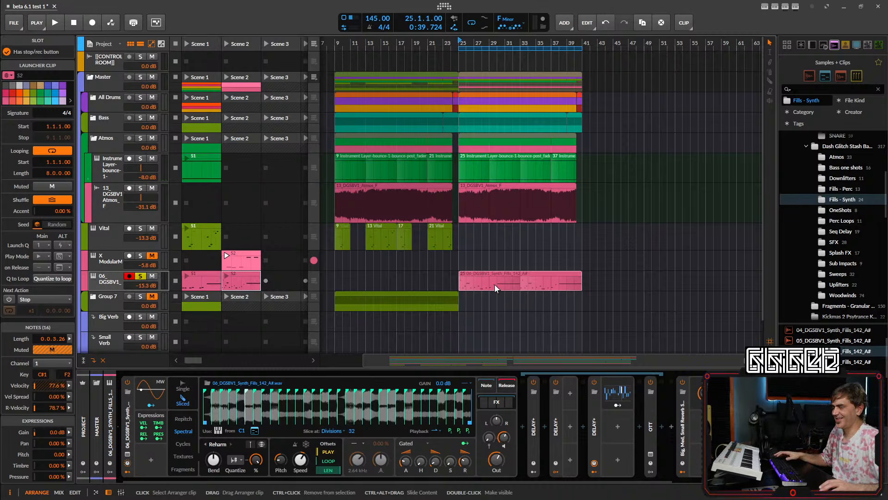
left_click(479, 284)
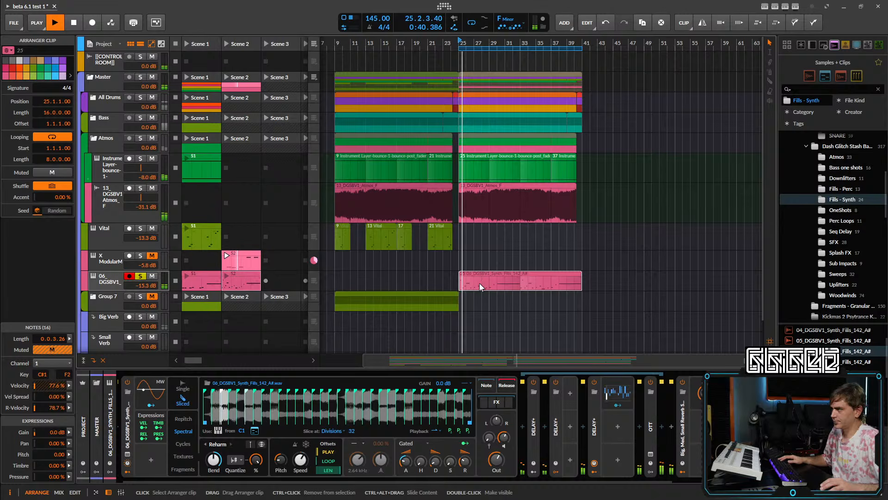
right_click(493, 277)
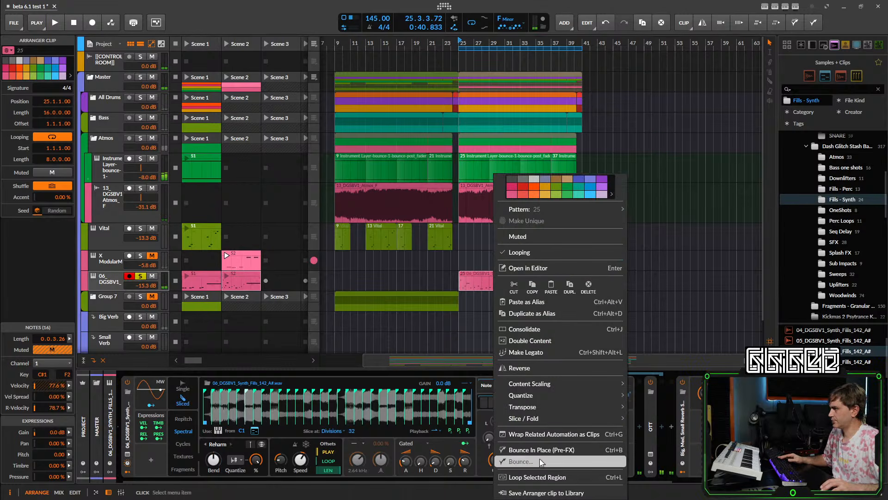
left_click(521, 462)
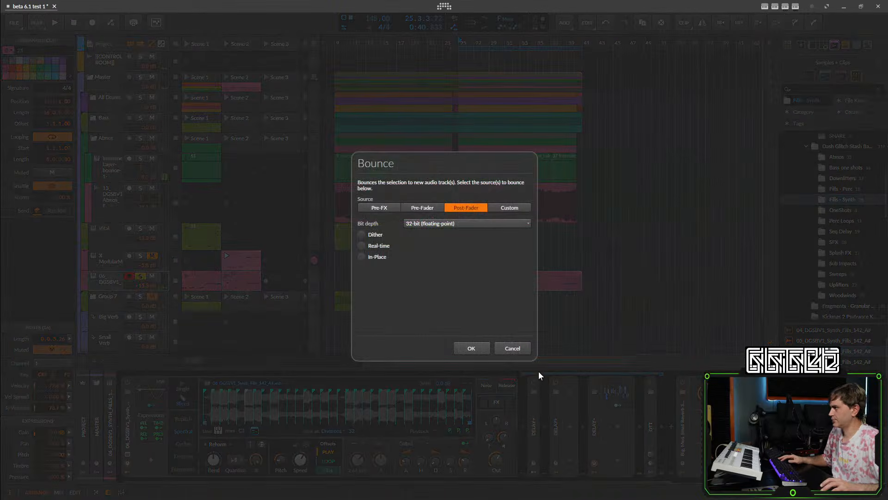
left_click(477, 347)
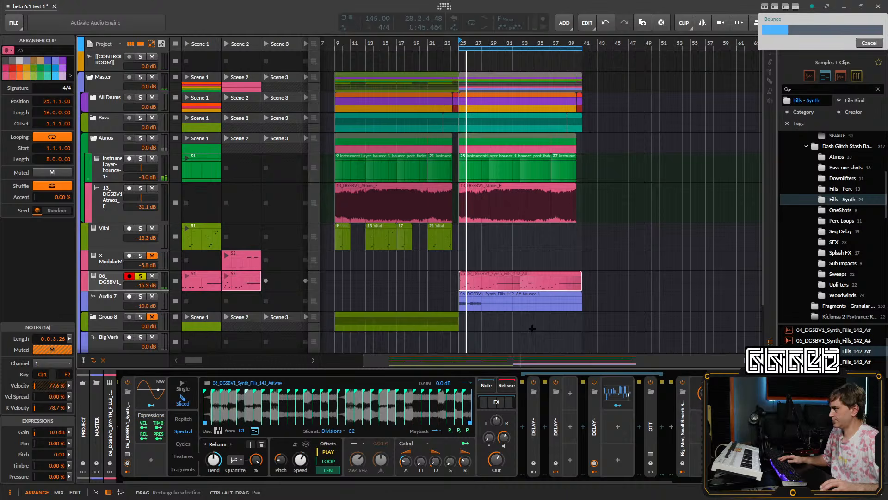
- Normalize the bounced synth-fill audio clip
left_click(510, 308)
right_click(511, 310)
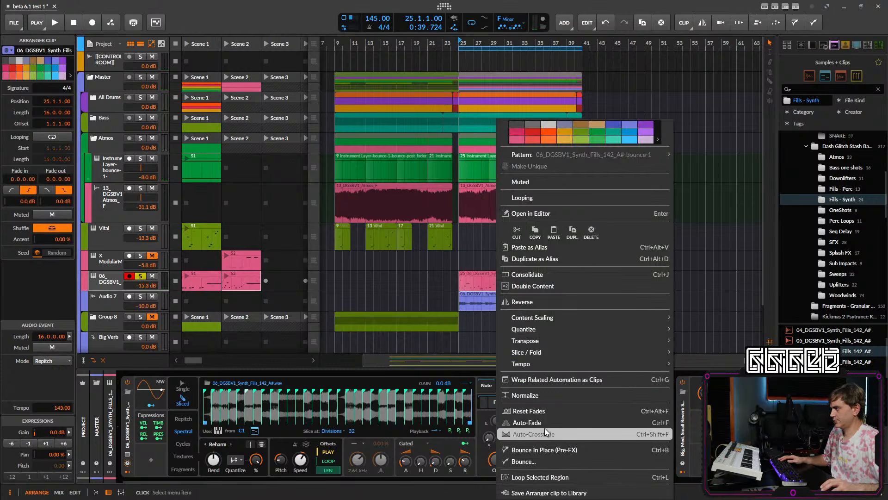
left_click(548, 393)
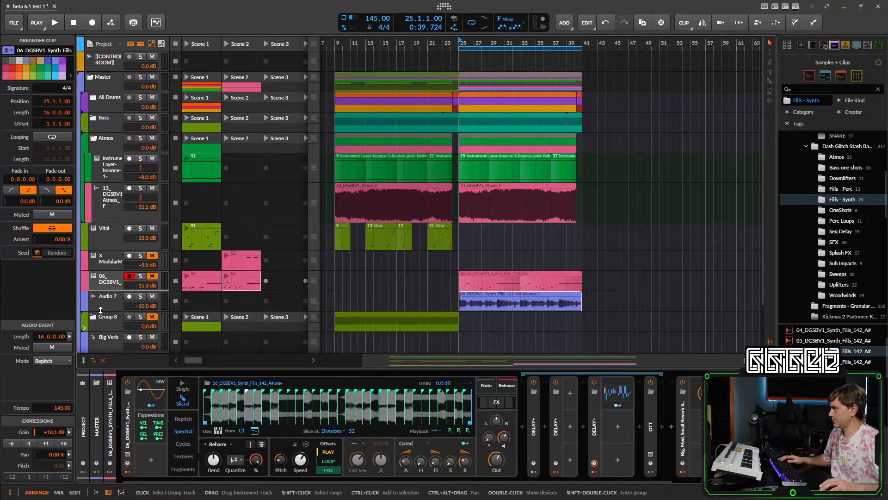
- Add an instrument track below the bounced audio track and insert a Sampler on it
right_click(105, 297)
mouse_move(179, 452)
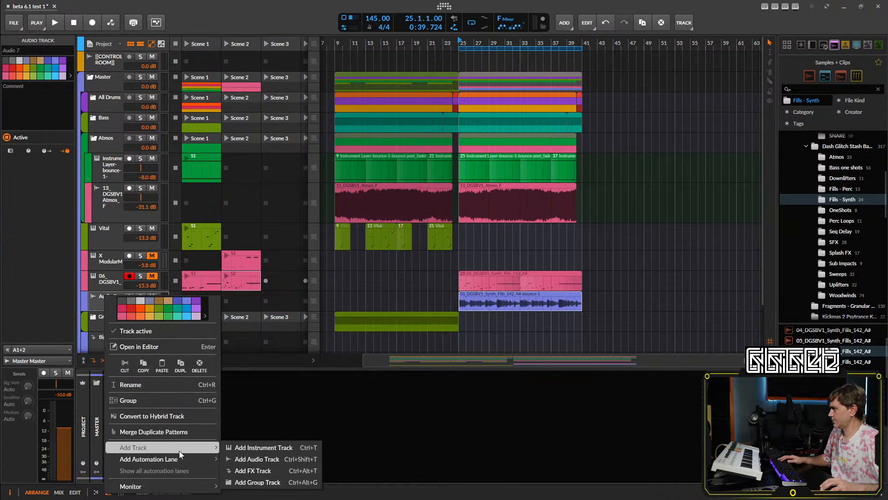
left_click(251, 446)
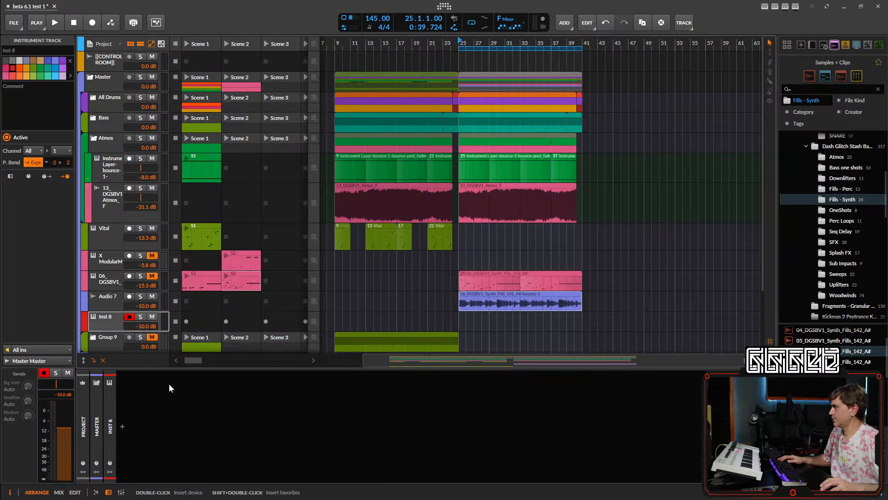
left_click(123, 429)
type("sam")
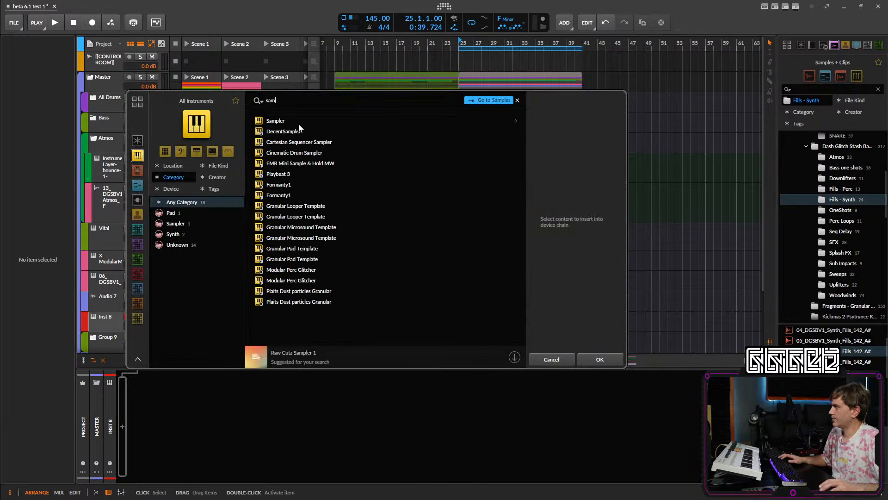
left_click(298, 121)
left_click(594, 359)
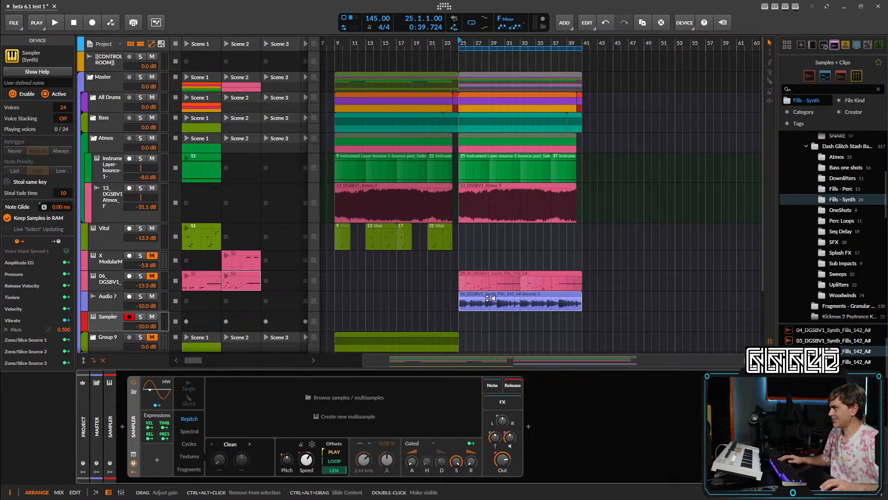
- Load the bounced synth-fill clip into the new Sampler and enlarge its track lane
left_click_drag(487, 302, 404, 383)
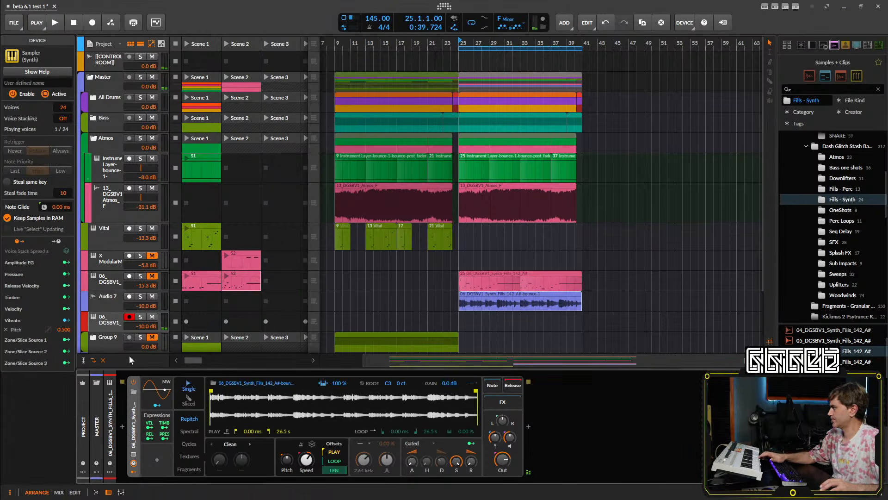
left_click_drag(109, 331, 113, 357)
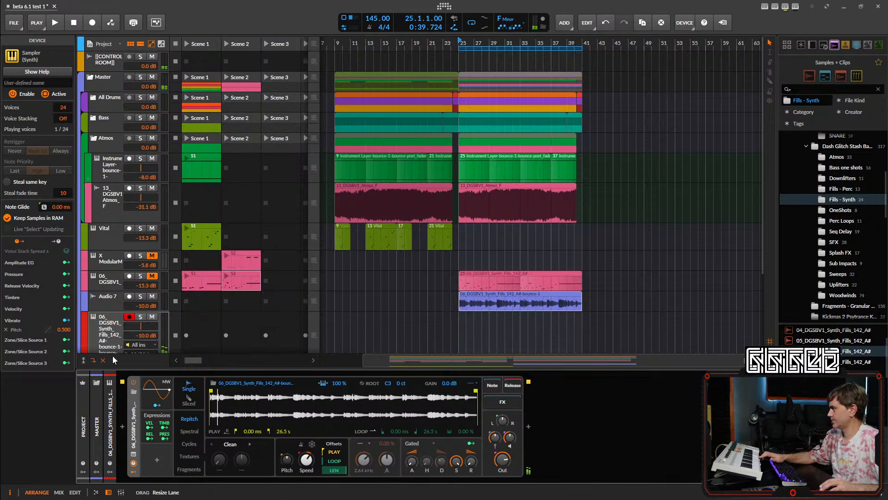
left_click(109, 327)
scroll(128, 331, "down", 3)
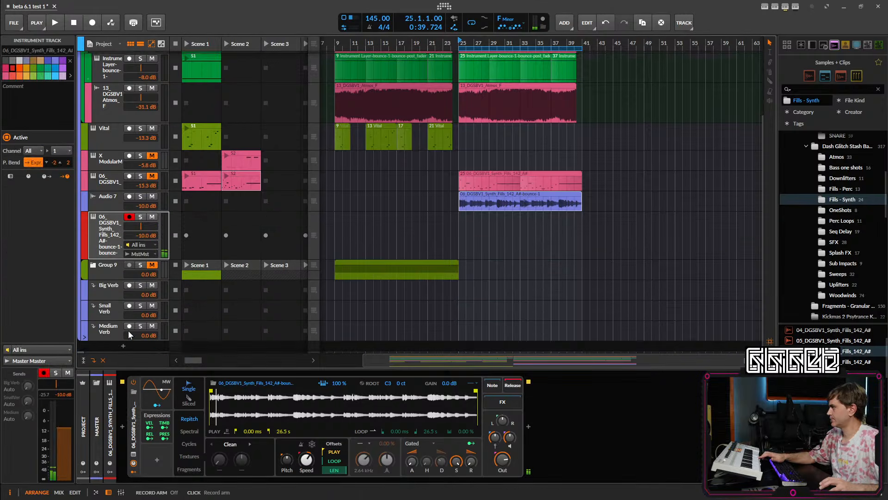
- Set the Sampler to a dynamic root and Spectral mode, with the sample sliced into 16 divisions
left_click(362, 384)
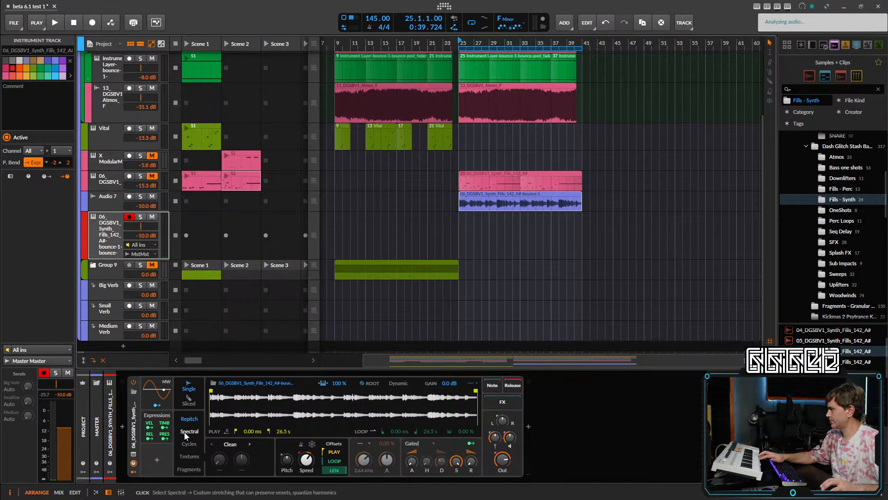
left_click(185, 432)
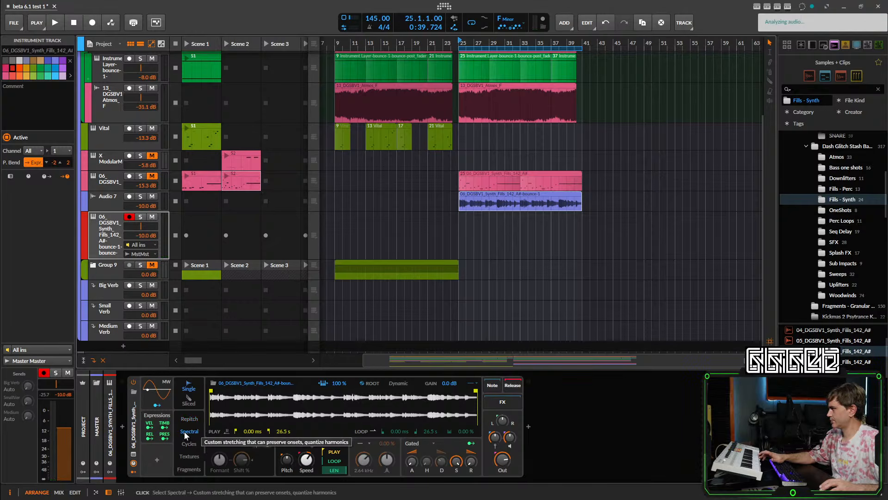
left_click(189, 401)
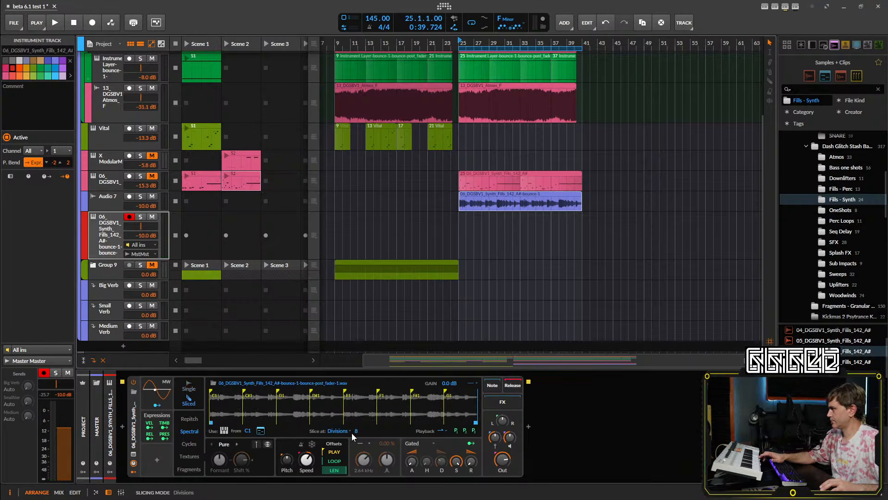
left_click_drag(352, 435, 353, 420)
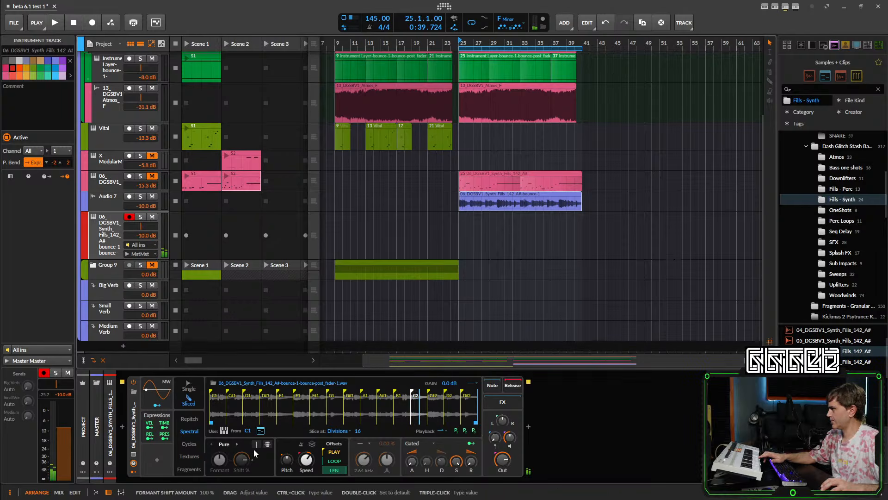
- Change the spectral stretching type to Reharm and quantize its harmonics to Global Key
left_click(226, 445)
left_click(227, 446)
left_click(227, 446)
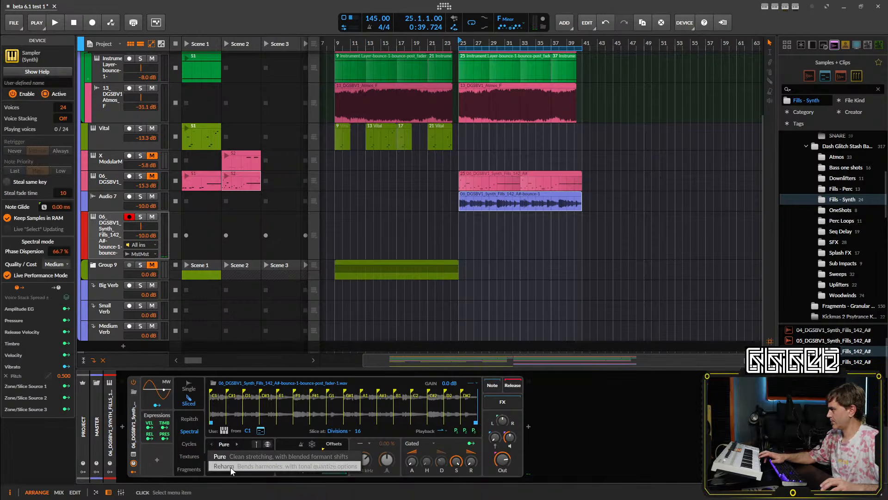
left_click(230, 468)
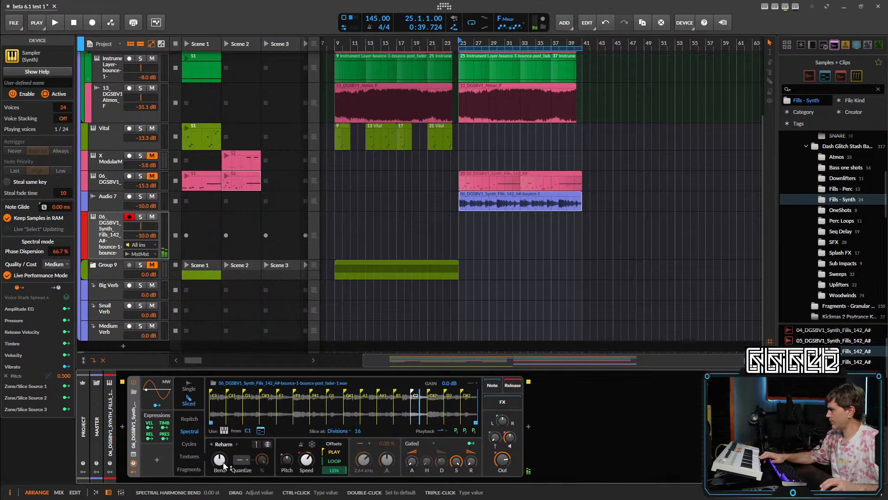
left_click(241, 466)
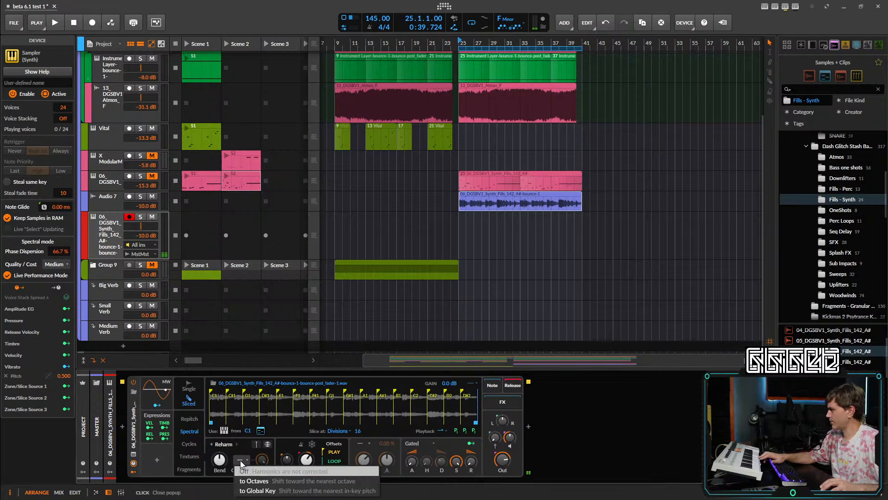
left_click(281, 488)
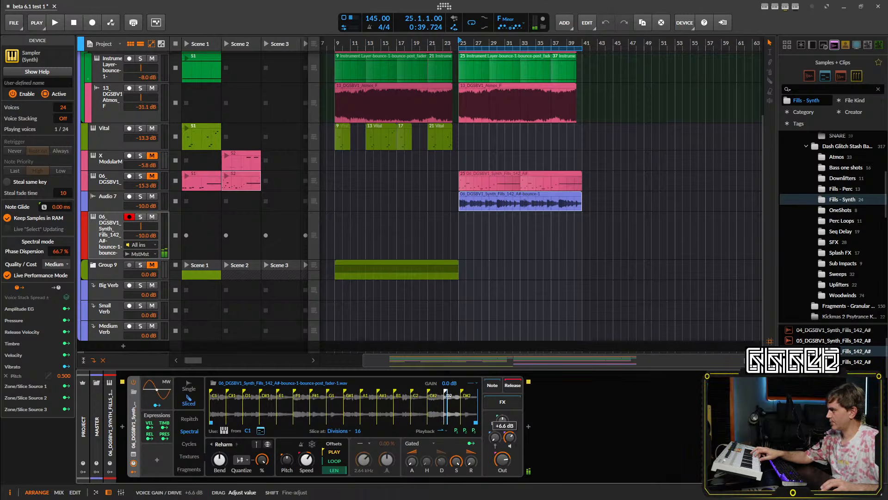
- Raise the Sampler's voice gain to about +6.6 dB and try playback speeds up to about 245 %
left_click_drag(514, 438, 512, 441)
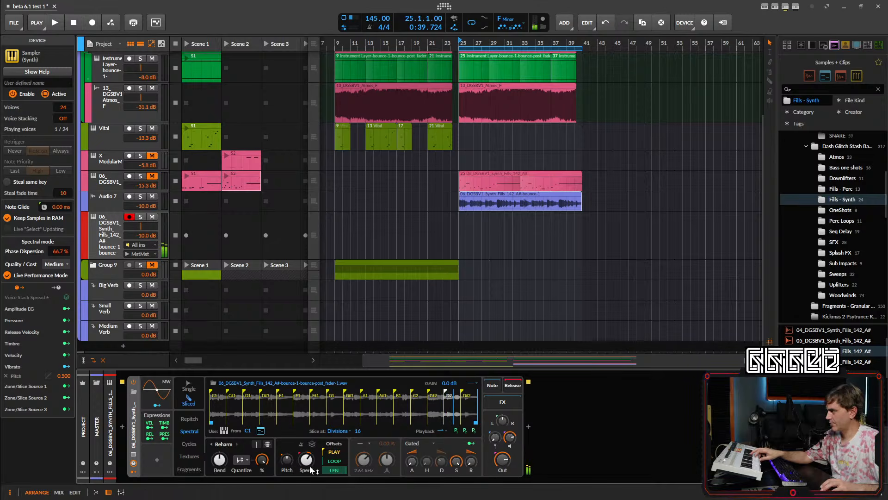
left_click_drag(306, 459, 306, 455)
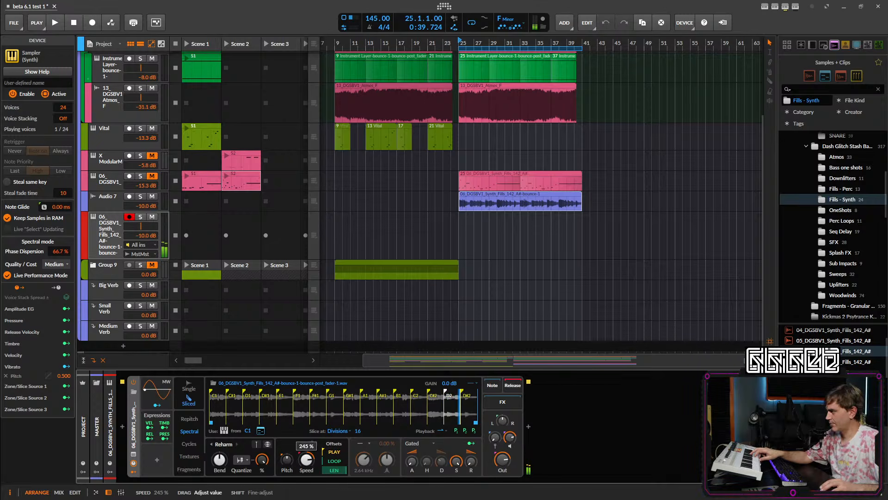
left_click_drag(306, 459, 308, 466)
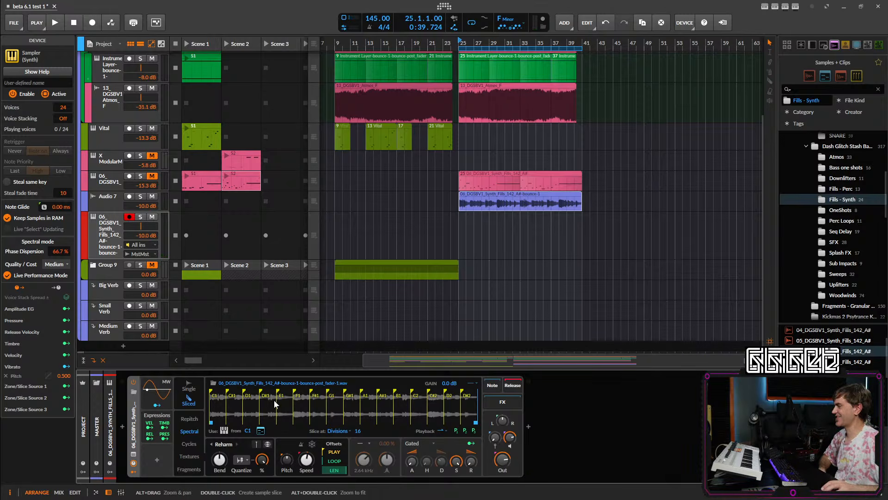
- Switch the Sampler to Manual slicing in its enlarged waveform view and place one slice near the sample's start
left_click(133, 456)
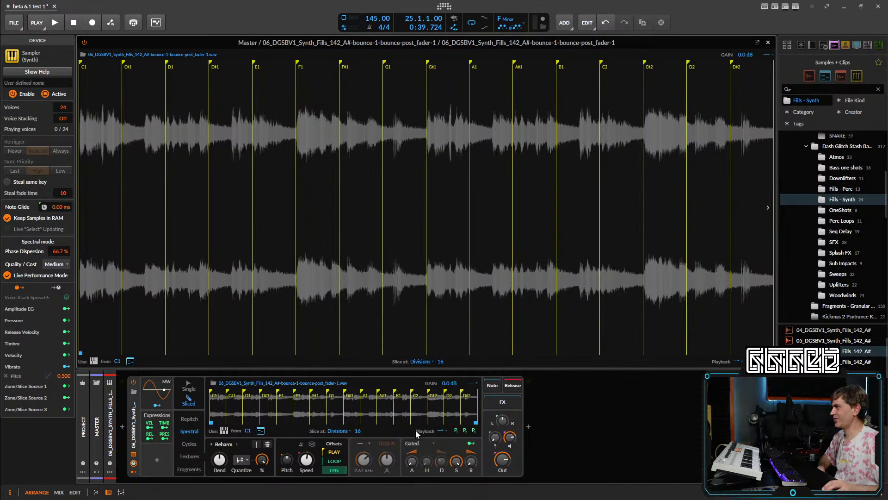
left_click(334, 432)
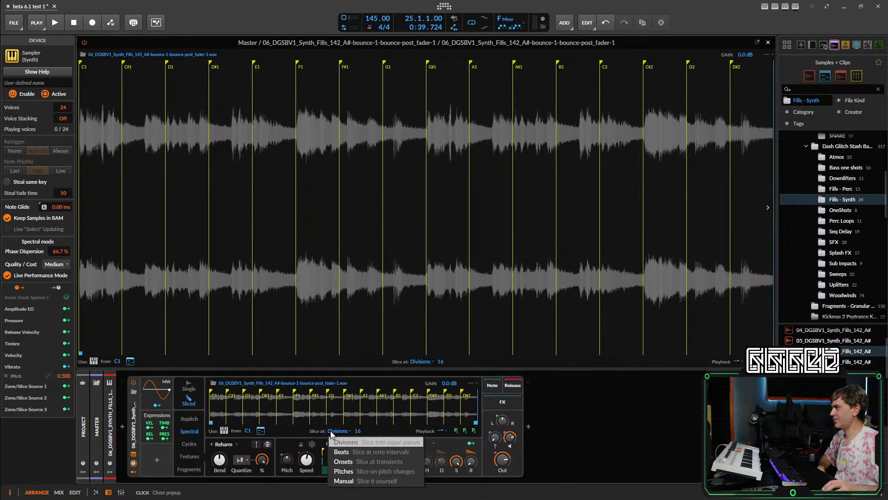
left_click(339, 476)
double_click(643, 287)
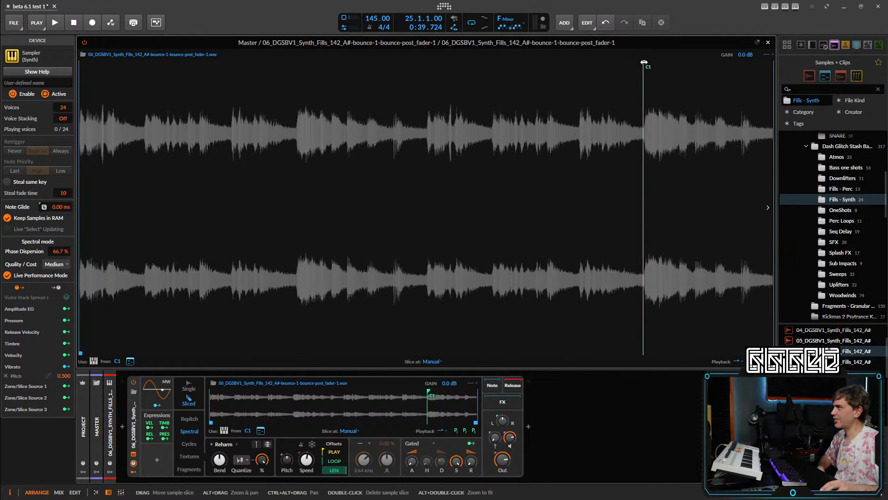
mouse_move(644, 62)
left_mouse_down()
mouse_move(360, 83)
mouse_move(244, 154)
mouse_move(155, 135)
left_mouse_up()
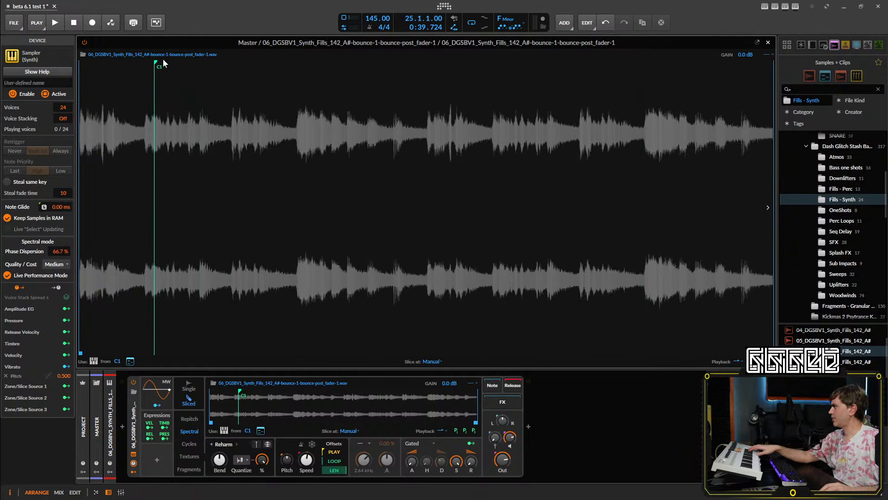
left_click_drag(155, 62, 88, 66)
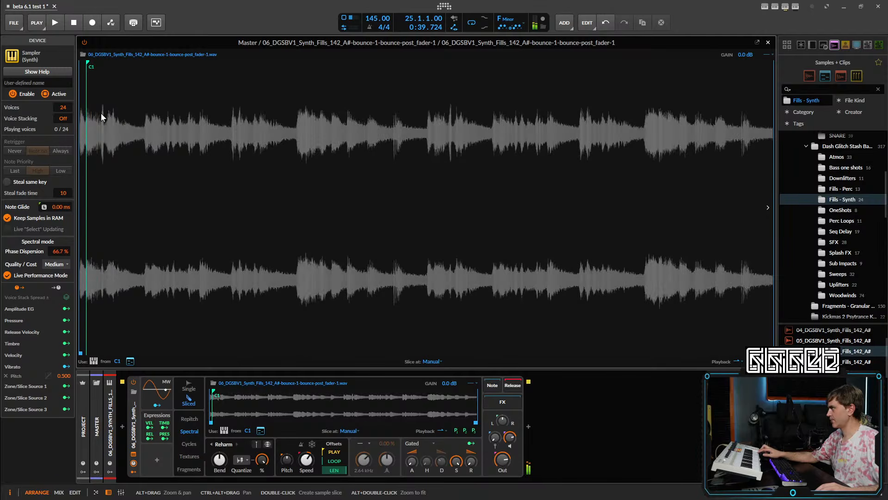
- Add a second slice just after the first one and a third slice partway through the waveform's second swell
double_click(101, 113)
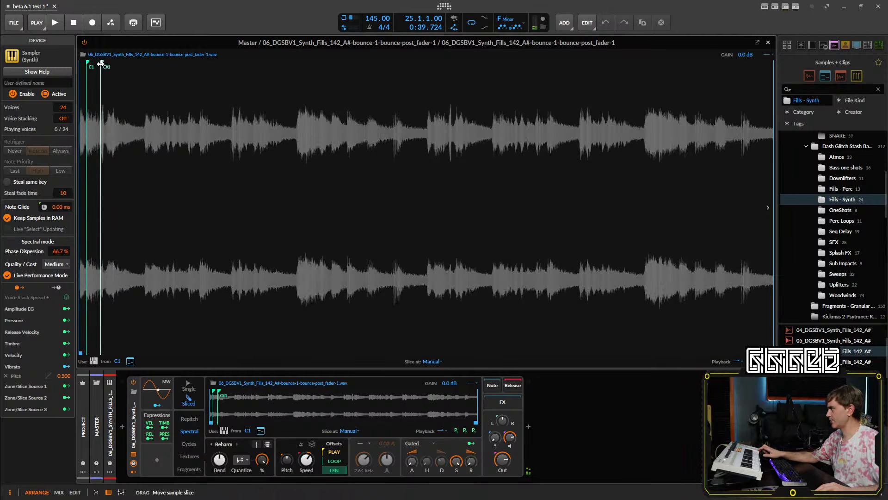
left_click_drag(100, 64, 98, 64)
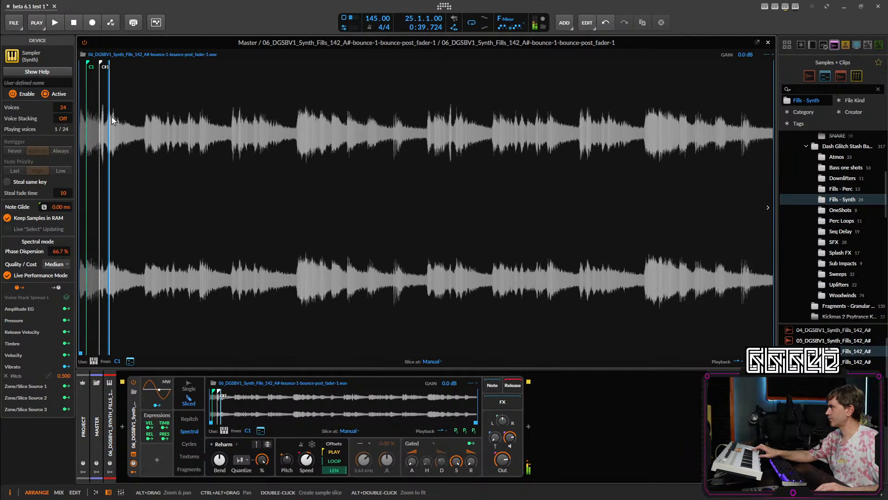
double_click(142, 131)
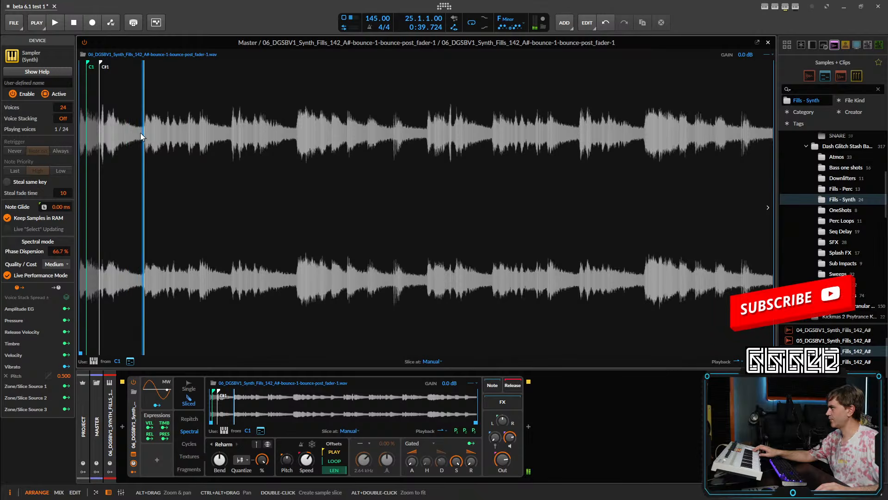
left_click_drag(144, 59, 188, 54)
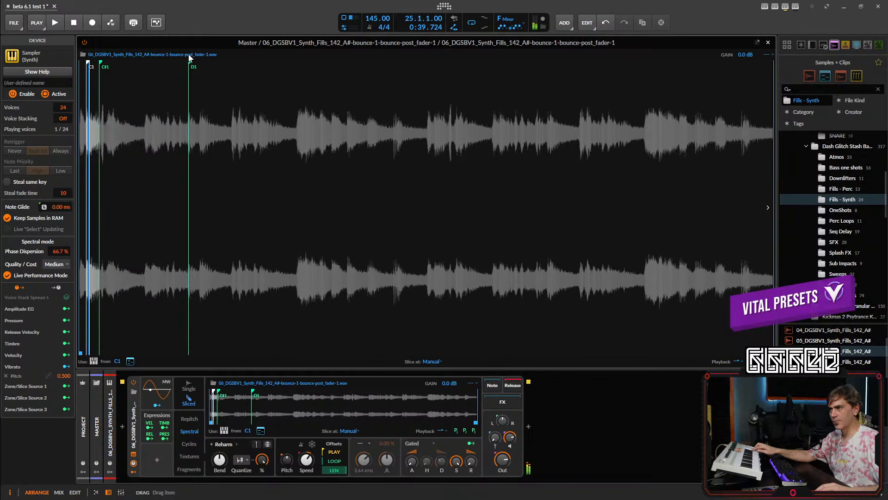
left_click_drag(188, 53, 189, 54)
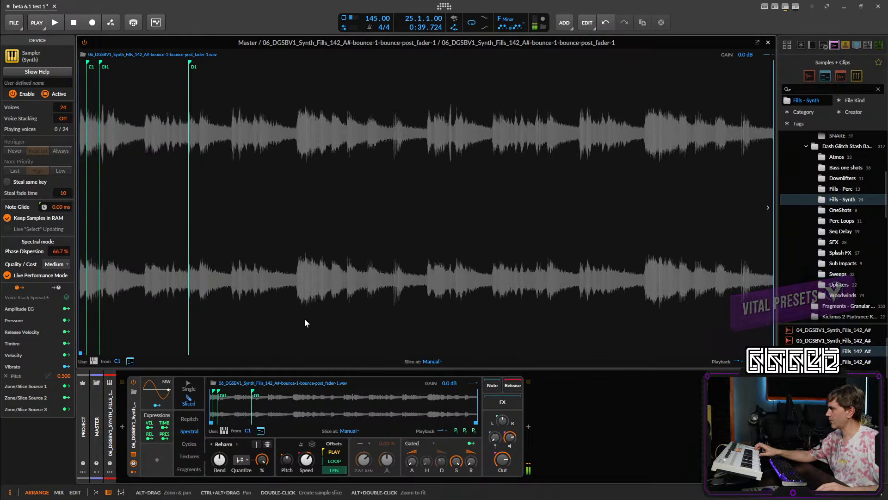
- Change the slicing mode to Onsets with the sensitivity at 0 % and close the enlarged waveform view
left_click(352, 431)
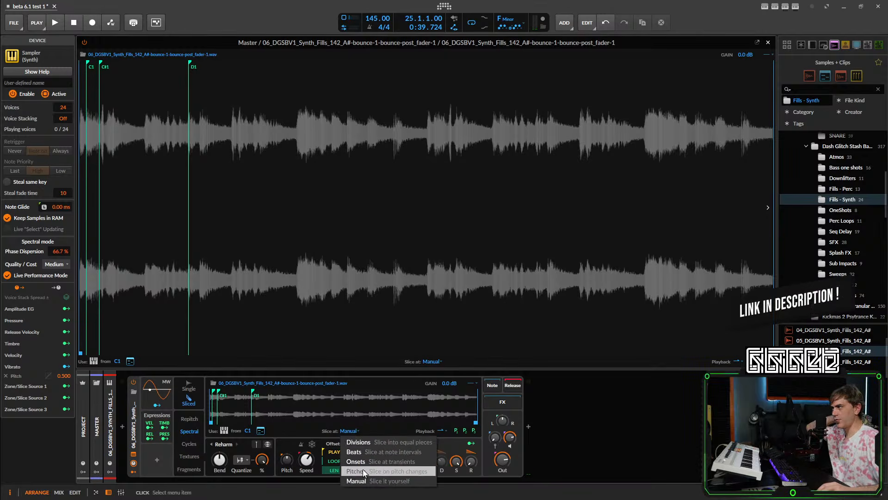
left_click(366, 461)
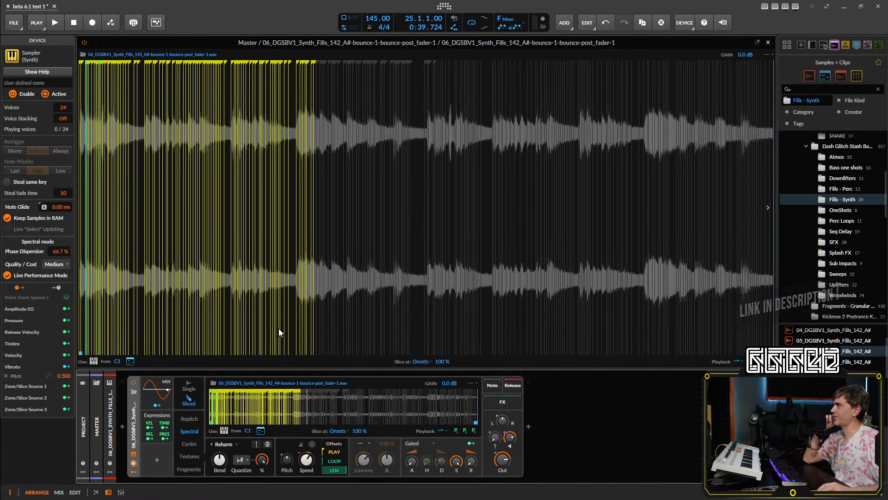
left_click_drag(359, 434, 359, 467)
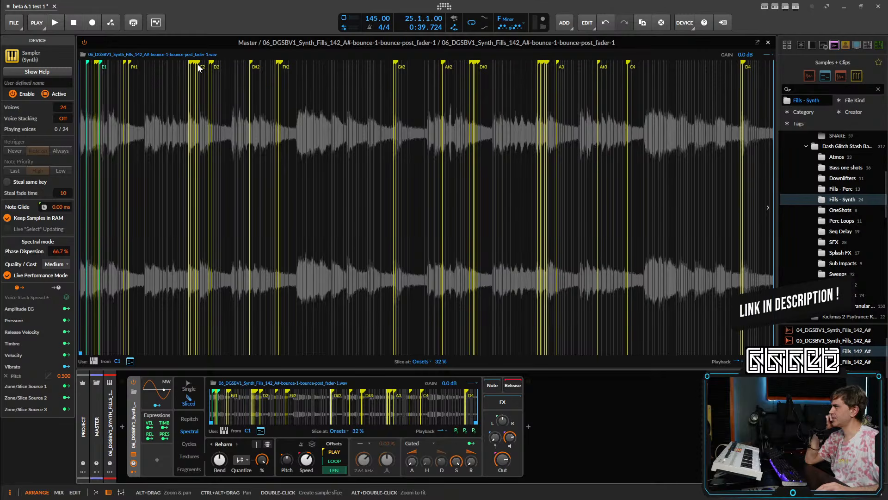
mouse_move(356, 432)
left_mouse_down()
mouse_move(355, 450)
mouse_move(356, 413)
mouse_move(356, 431)
left_mouse_up()
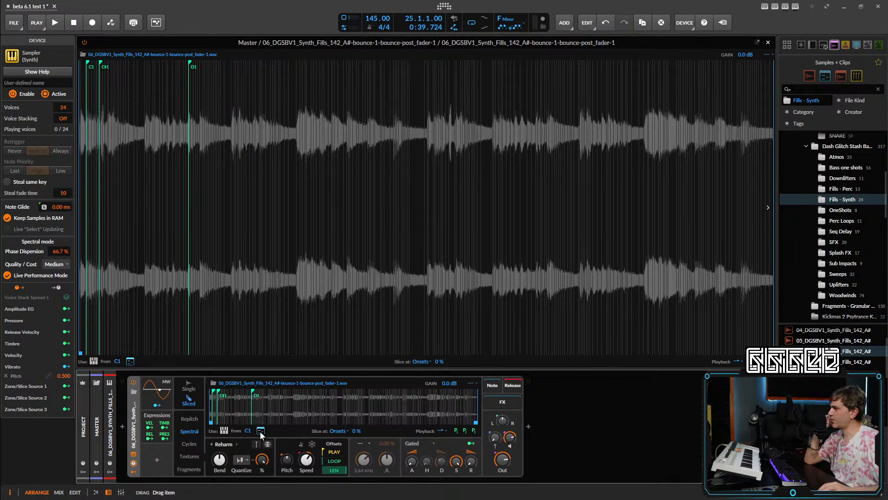
left_click_drag(260, 431, 577, 399)
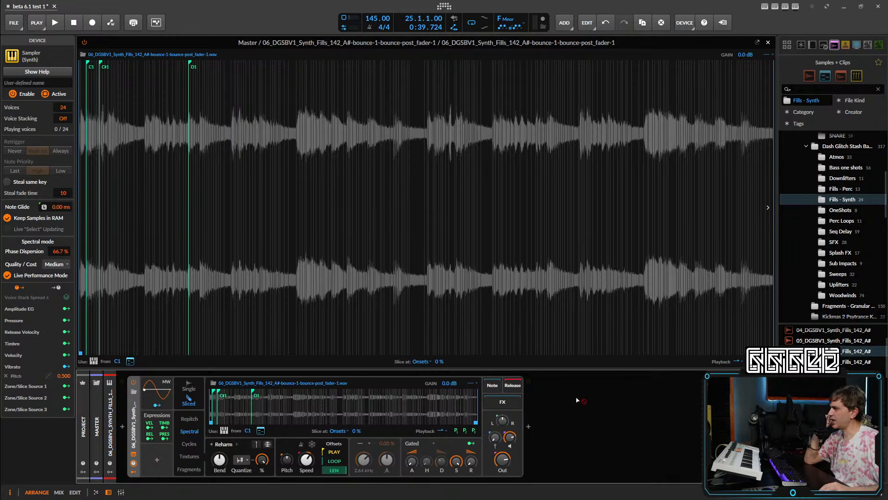
left_click(767, 42)
- Try generating a note clip from the Sampler's slices in the new track's Scene 1 launcher slot
left_click_drag(261, 432, 214, 216)
left_click(214, 217)
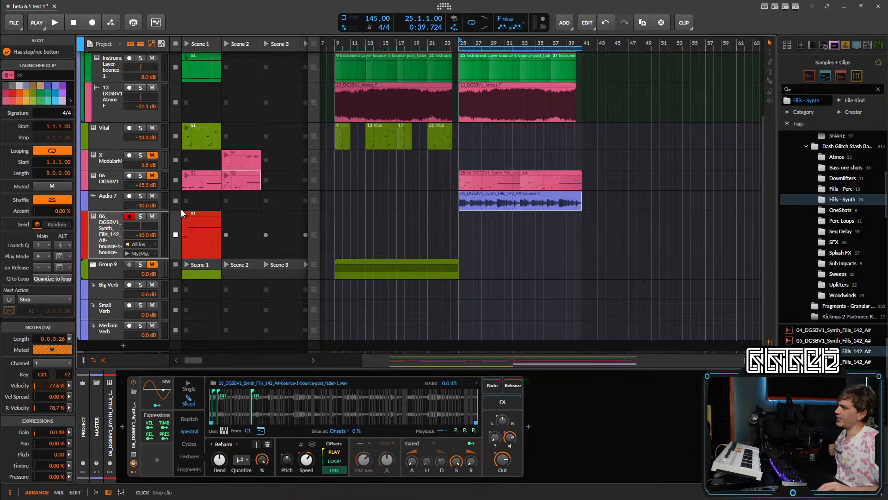
key("ctrl+z")
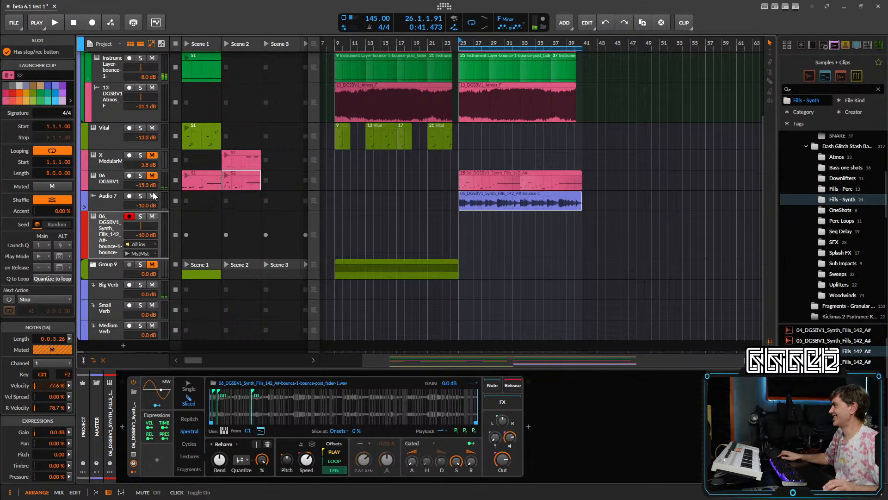
- Audition the bounced synth-fill clip by briefly soloing the Audio 7 track, leaving the track unsoloed
left_click(115, 202)
left_click(141, 197)
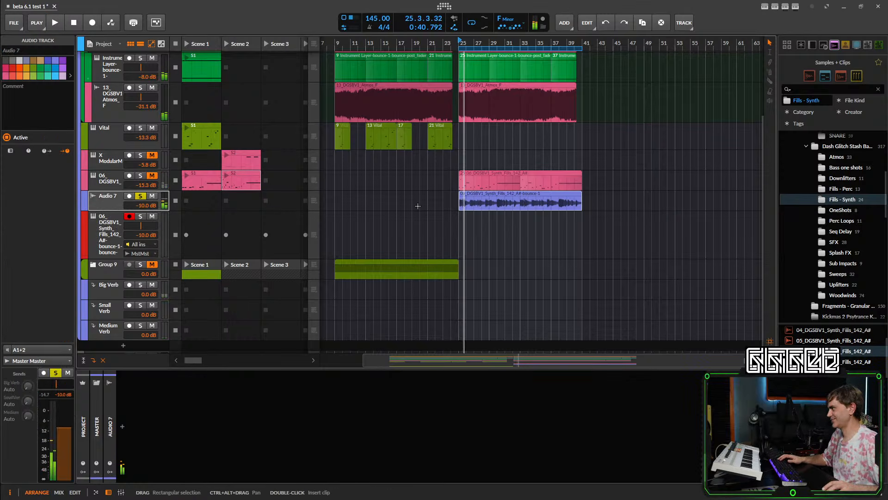
left_click(141, 197)
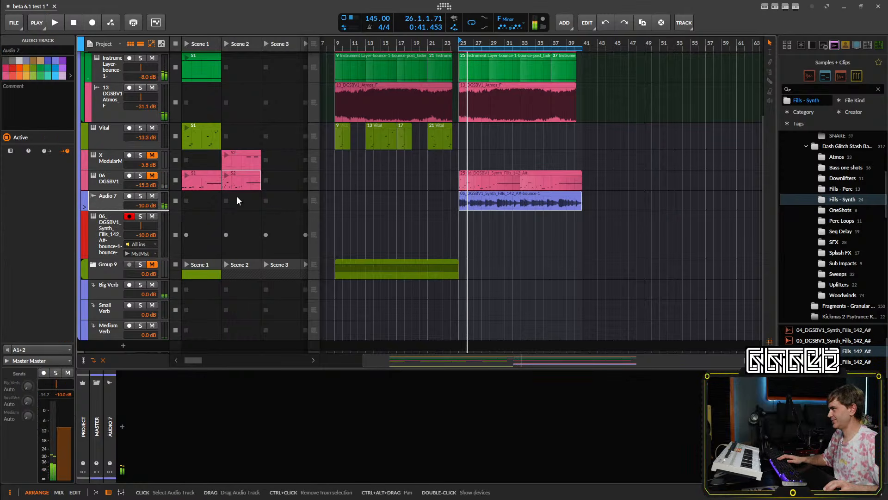
- Split the bounced Audio 7 clip at 25.4.1 and 26.3.1, and mute the pieces before and after the middle one
scroll(486, 216, "up", 3)
scroll(486, 216, "up", 2)
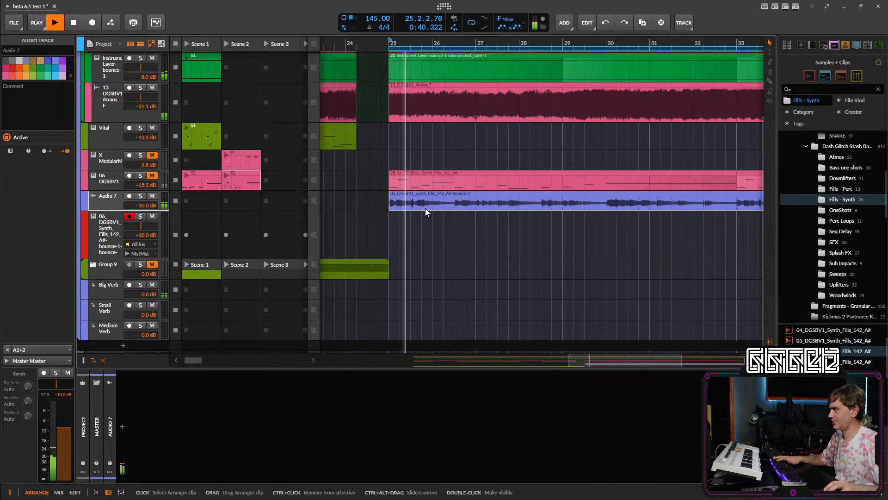
key("5")
left_click(422, 208)
key("space")
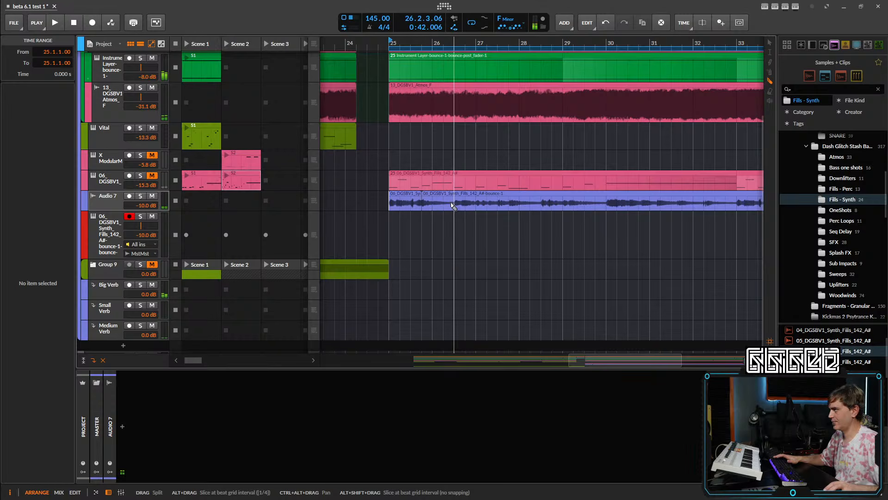
left_click(413, 203)
key("alt+m")
key("space")
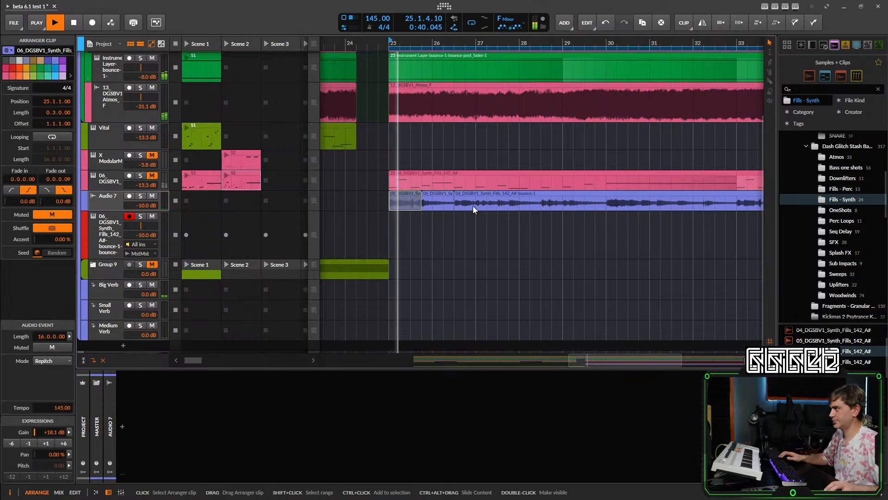
left_click(475, 207)
key("alt+m")
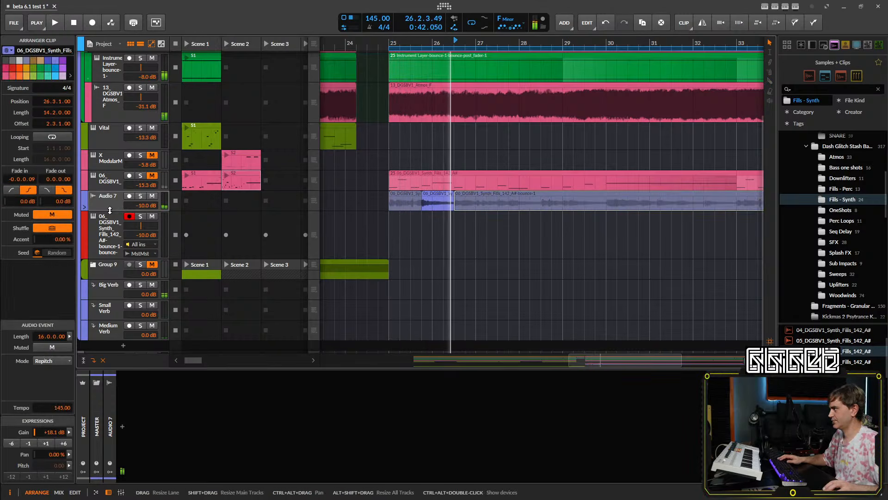
- Enlarge the Audio 7 lane, split its muted remainder at 27.3.1 and 28.2.1, and unmute the piece between the cuts
left_click_drag(134, 210, 144, 252)
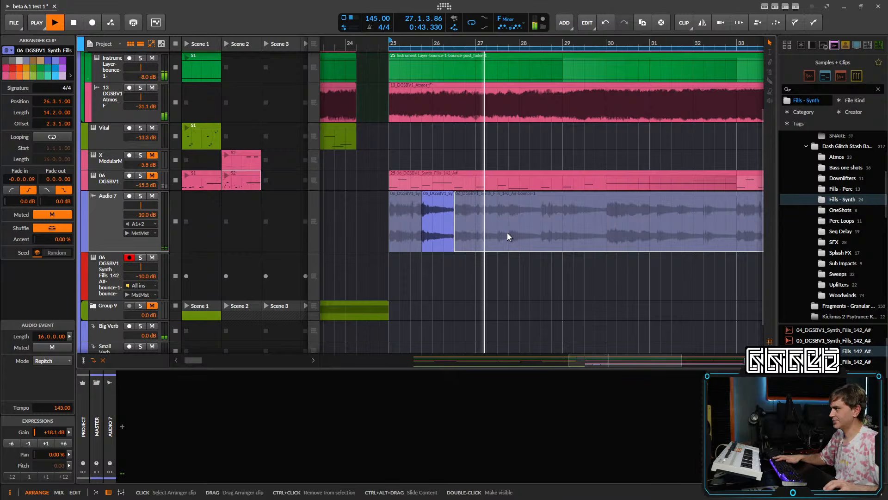
key("space")
left_click(498, 246)
left_click(530, 246)
key("1")
left_click(519, 240)
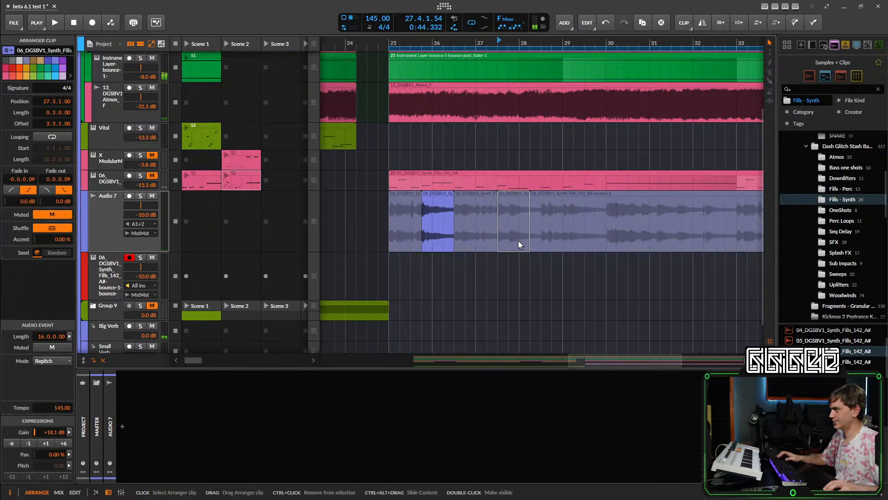
key("alt+m")
left_click(502, 48)
key("space")
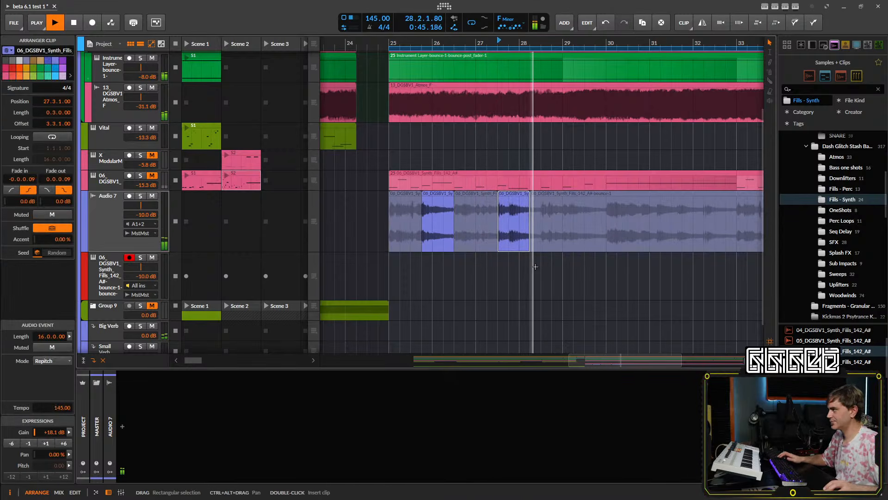
- Extend the unmuted piece starting at 27.3.1 so it ends at 28.3.1, and audition the edit
key("space")
left_click_drag(529, 198, 550, 197)
key("space")
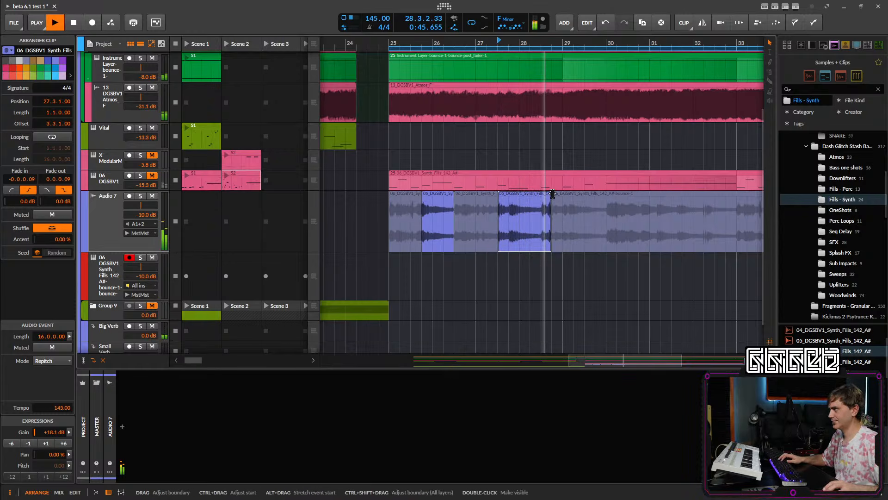
key("space")
left_click_drag(551, 198, 541, 198)
left_click(485, 280)
key("space")
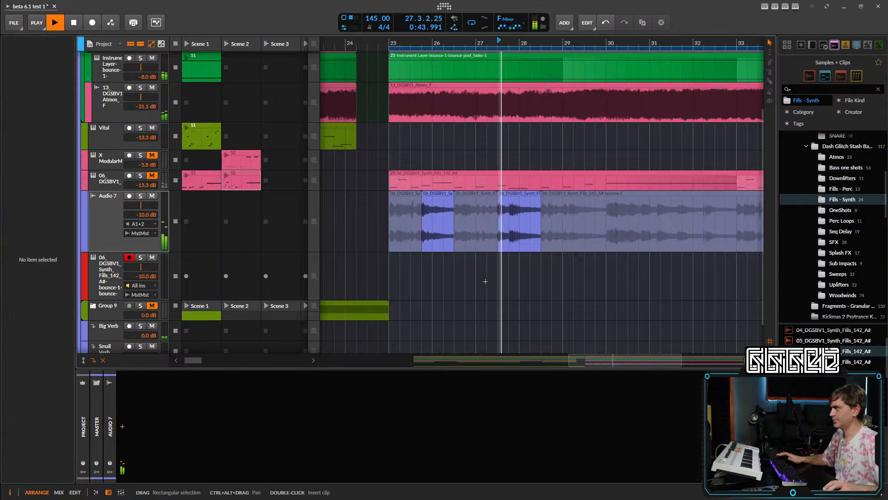
key("space")
key("space")
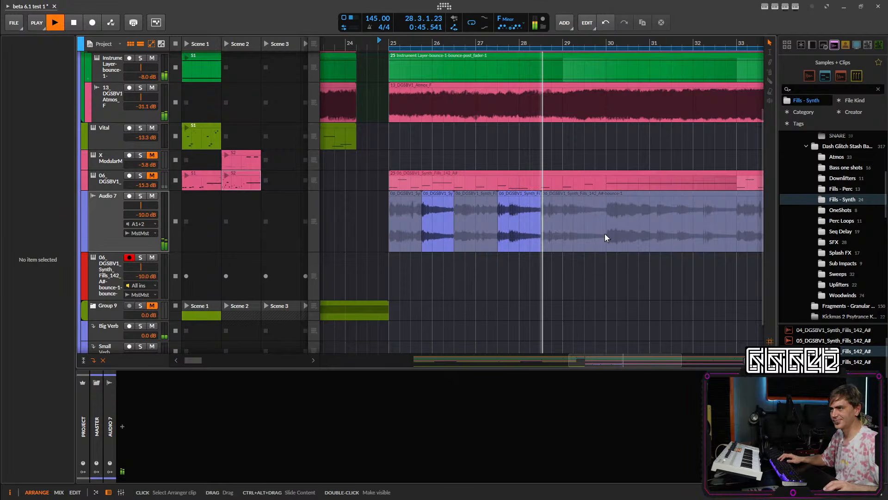
key("space")
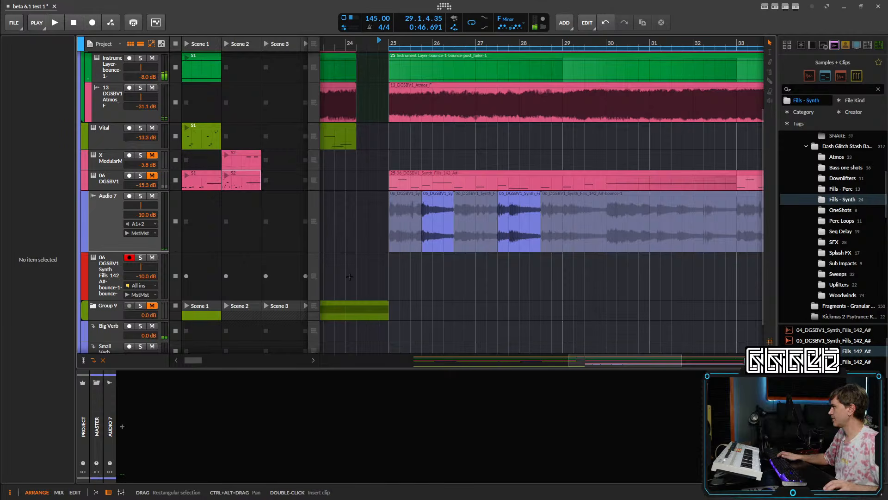
- Examine the Sampler's slice markers in its expanded waveform view on the new instrument track, and close that view
left_click(113, 231)
left_click(105, 282)
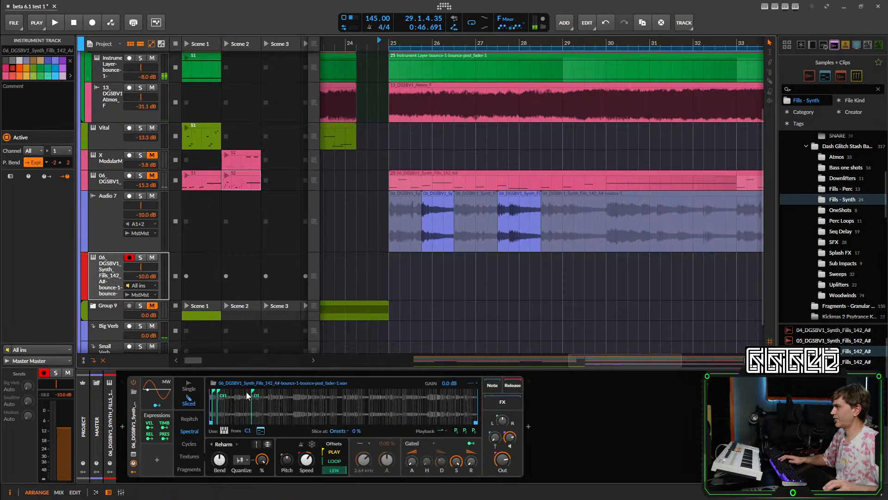
left_click(134, 453)
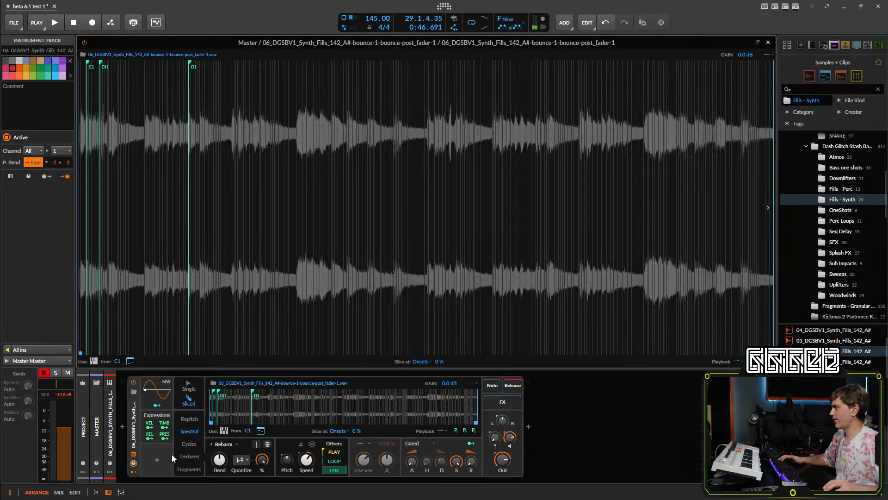
left_click(134, 455)
left_click(134, 455)
left_click(134, 456)
left_click(134, 456)
left_click(134, 456)
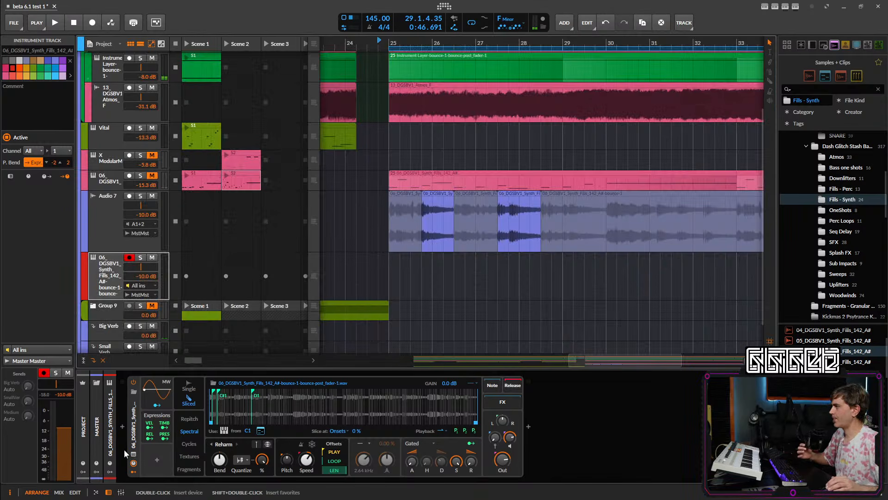
left_click(134, 455)
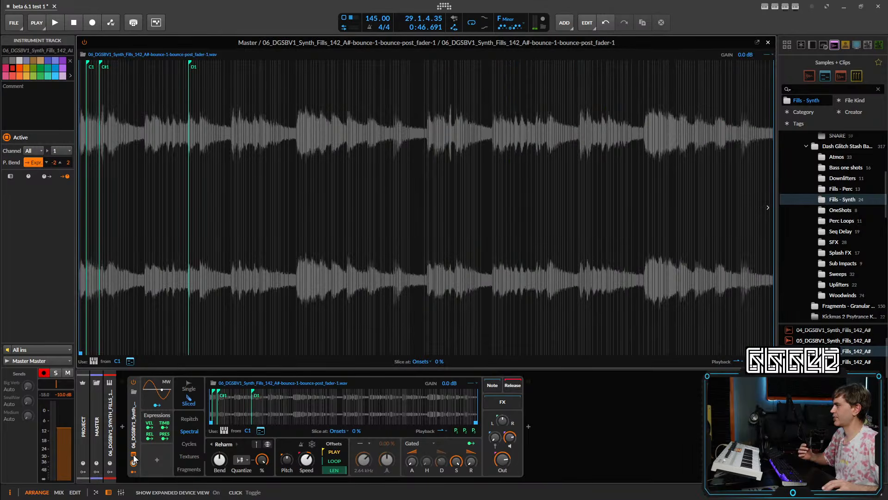
left_click(133, 454)
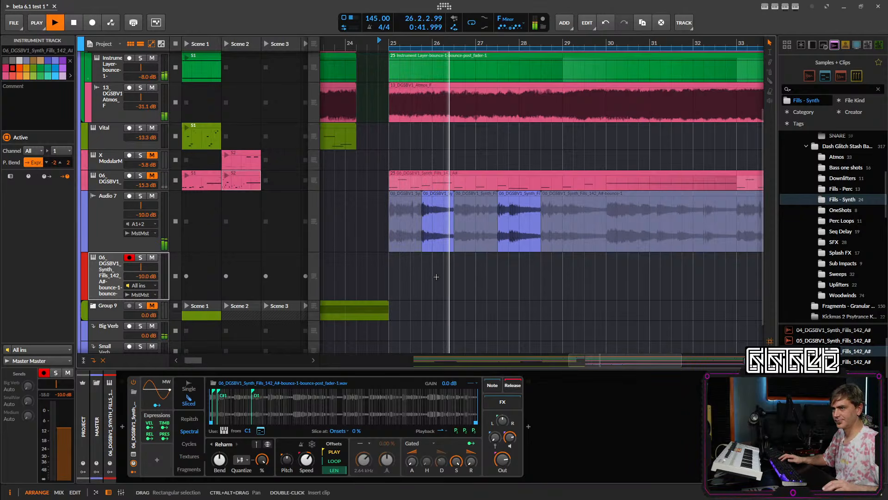
- Split the muted Audio 7 remainder at 30.1.1 and 31.1.1, and unmute the one-bar piece between the cuts
scroll(593, 236, "down", 3)
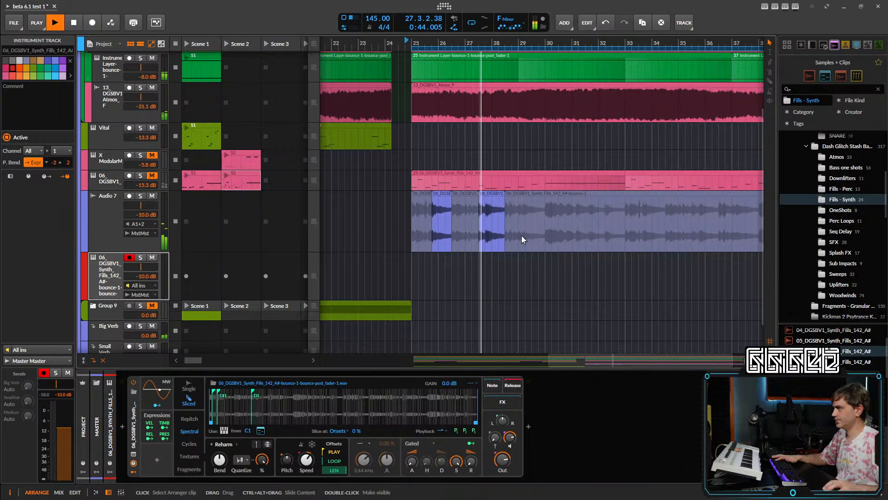
scroll(520, 235, "up", 3)
left_click(592, 237)
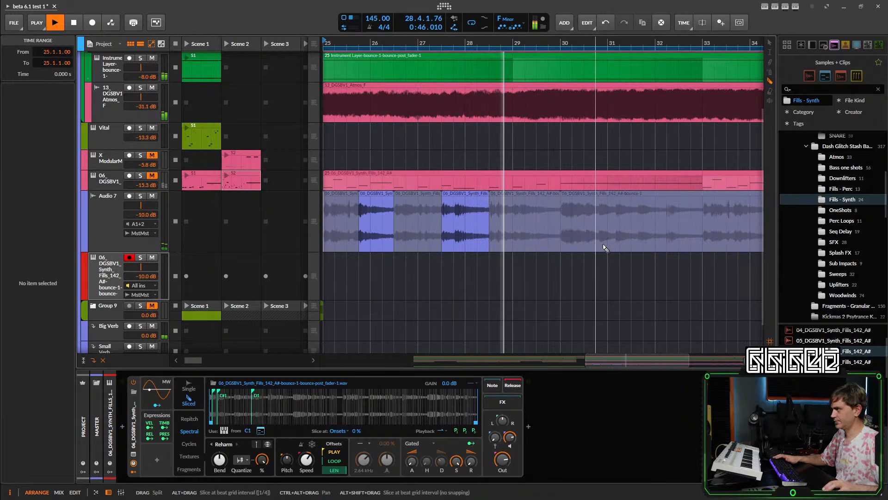
left_click(581, 234)
mouse_move(584, 246)
left_mouse_down()
mouse_move(574, 260)
mouse_move(526, 259)
mouse_move(596, 247)
left_mouse_up()
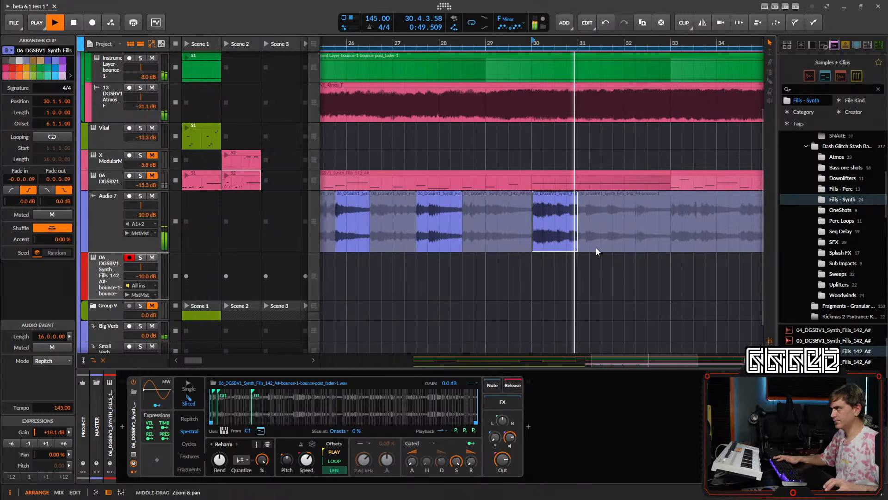
key("space")
- Unmute the Audio 7 piece at 28.3.1 and move it to start at 29.3.1, over the re-muted piece at 30.1.1
left_click(527, 230)
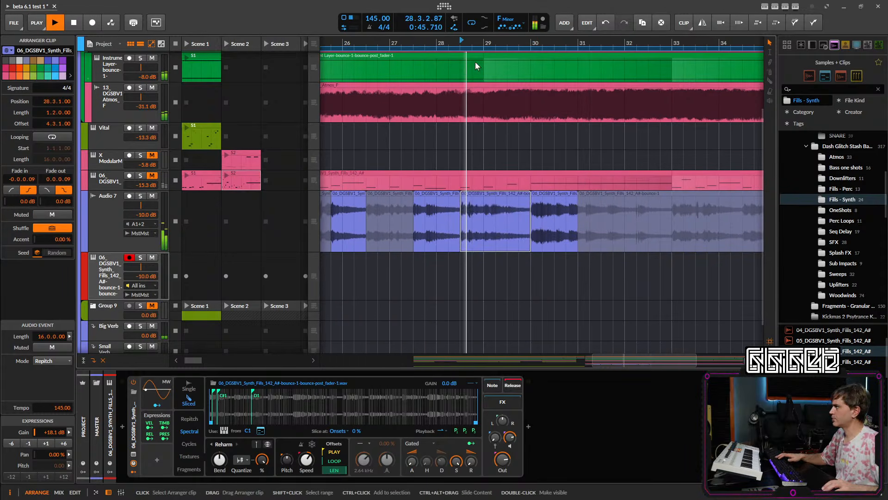
key("space")
key("space")
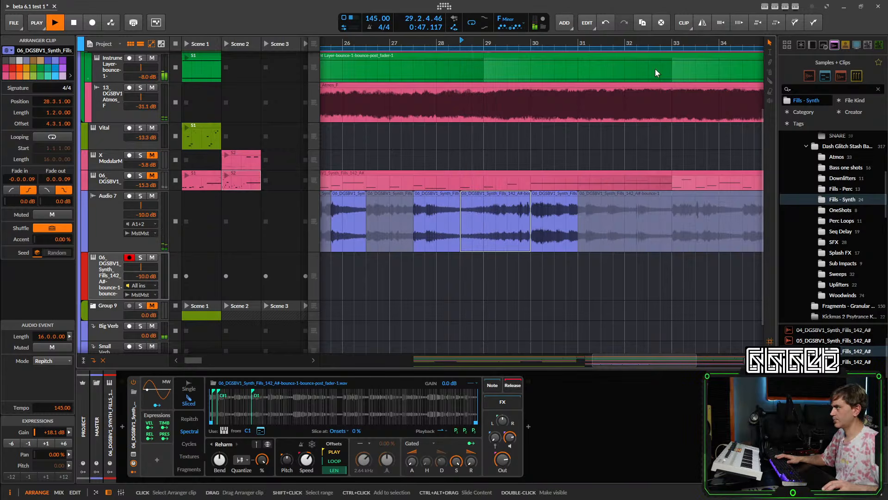
left_click(553, 237)
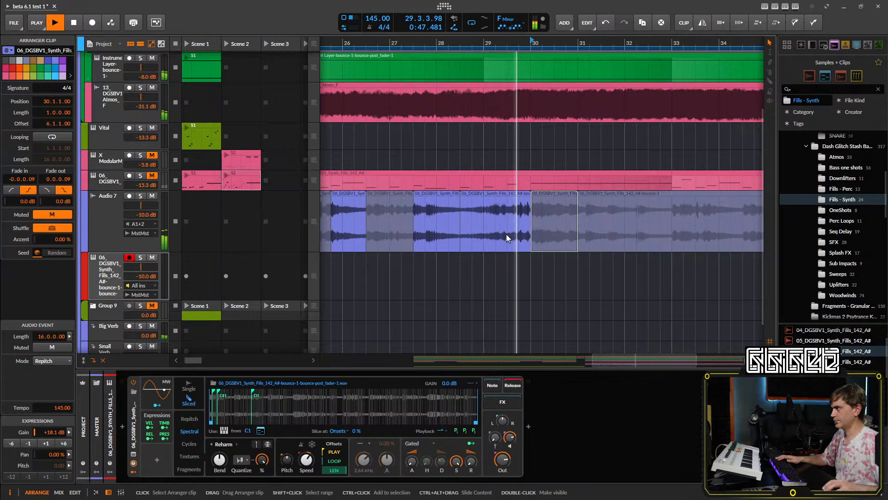
left_click_drag(506, 234, 556, 235)
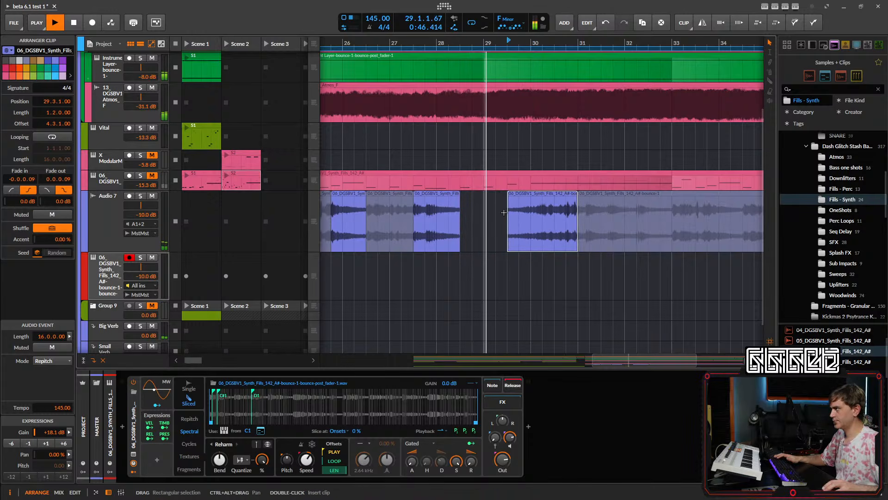
left_click_drag(644, 274, 544, 270)
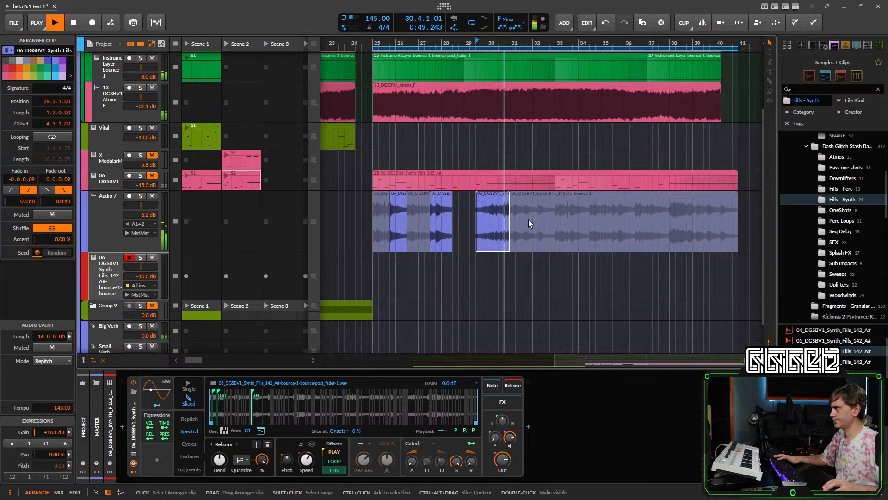
key("space")
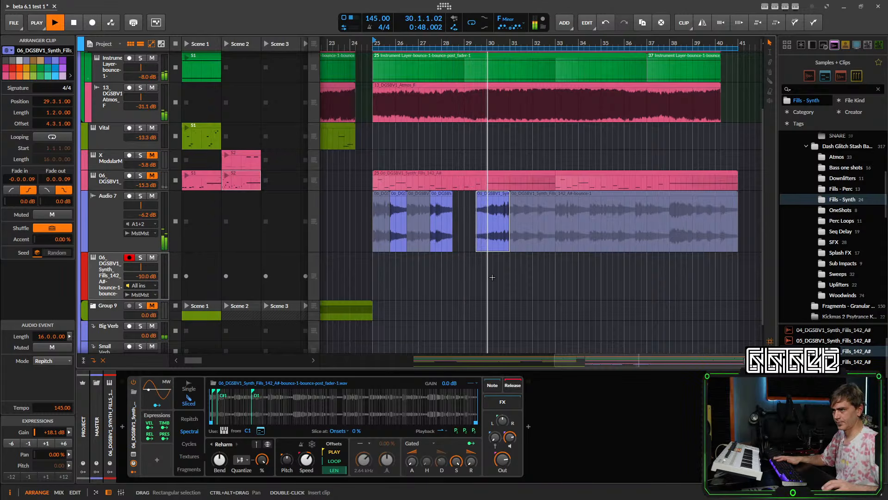
- Split the muted remainder at 32.1.1, move the one-bar piece from 31.1.1 to 32.1.1, and unmute it
left_click(519, 238)
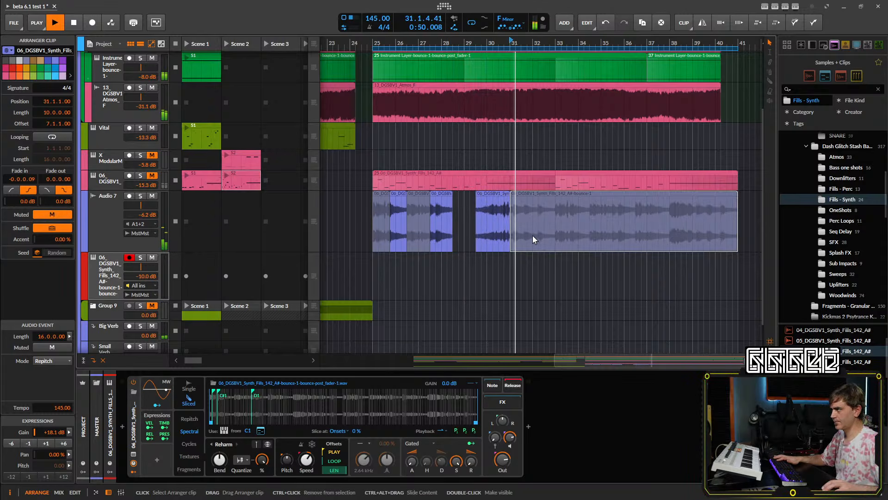
scroll(550, 245, "up", 4)
key("5")
left_click(498, 242)
key("space")
key("1")
left_click(481, 234)
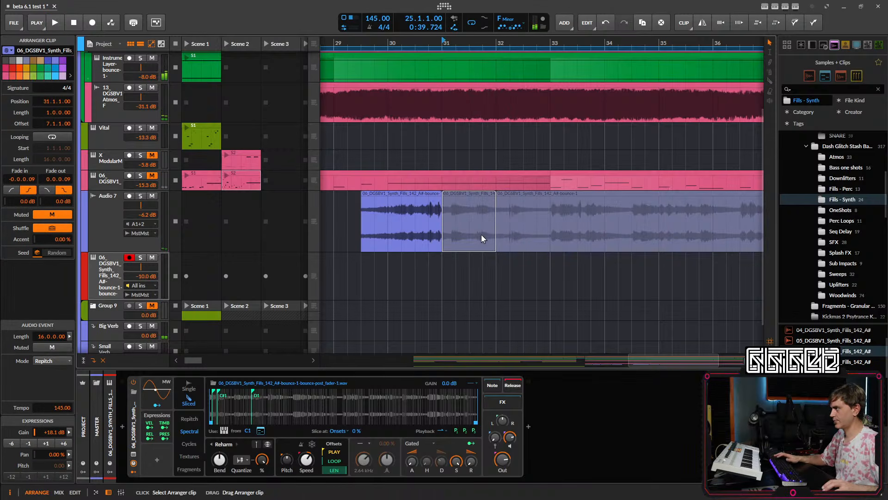
left_click_drag(481, 235, 525, 207)
key("space")
key("alt+m")
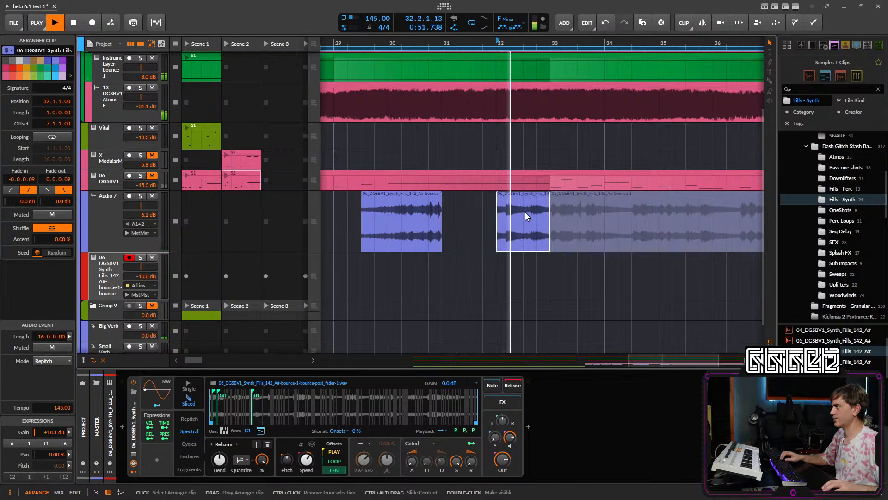
- Audition the unmuted piece at 32.1.1 and extend its end to about 34.2.1
key("space")
key("space")
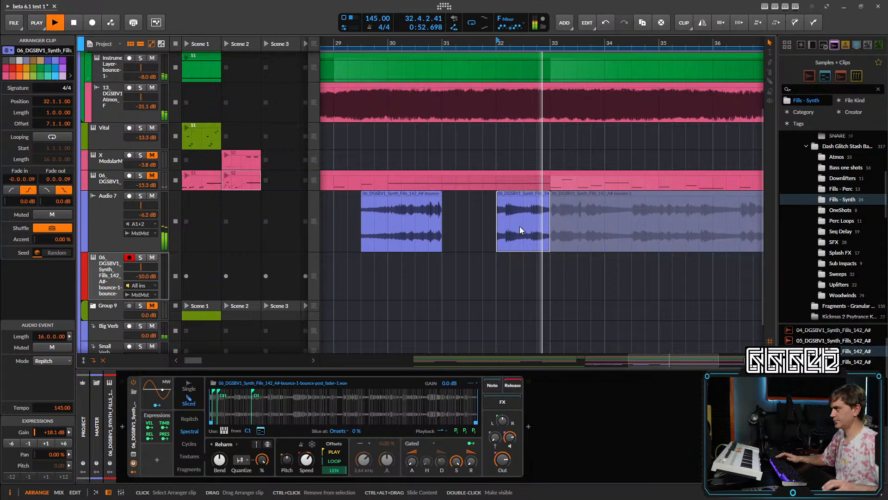
key("space")
key("space")
scroll(537, 229, "down", 2)
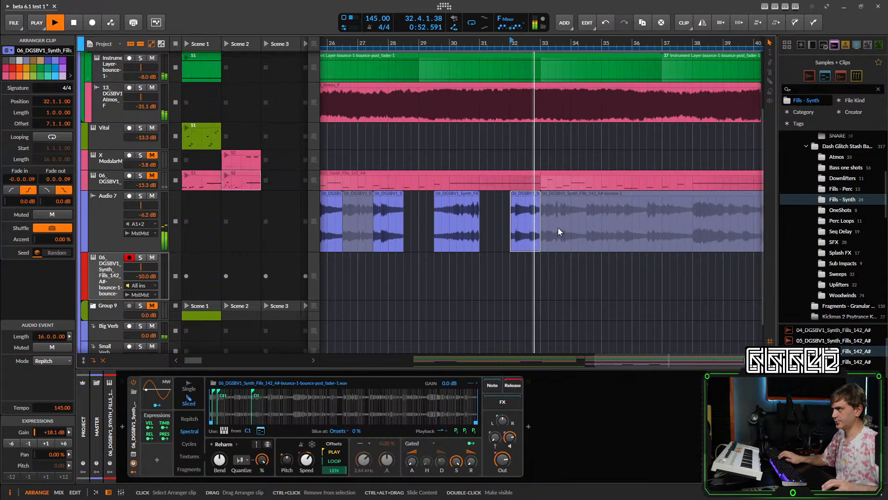
key("space")
key("space")
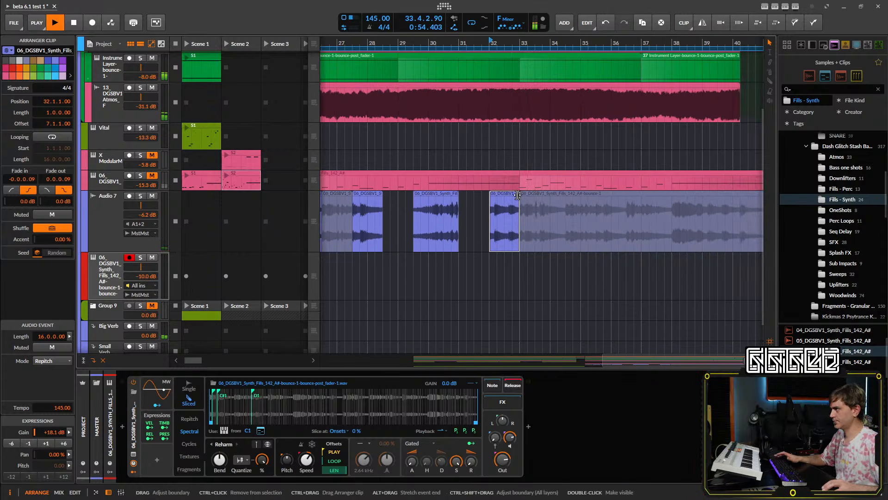
left_click_drag(518, 191, 552, 204)
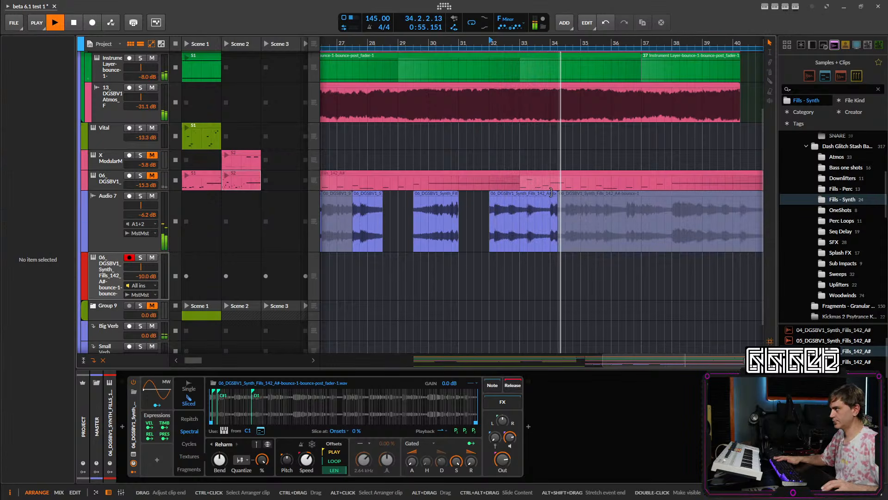
key("space")
key("space")
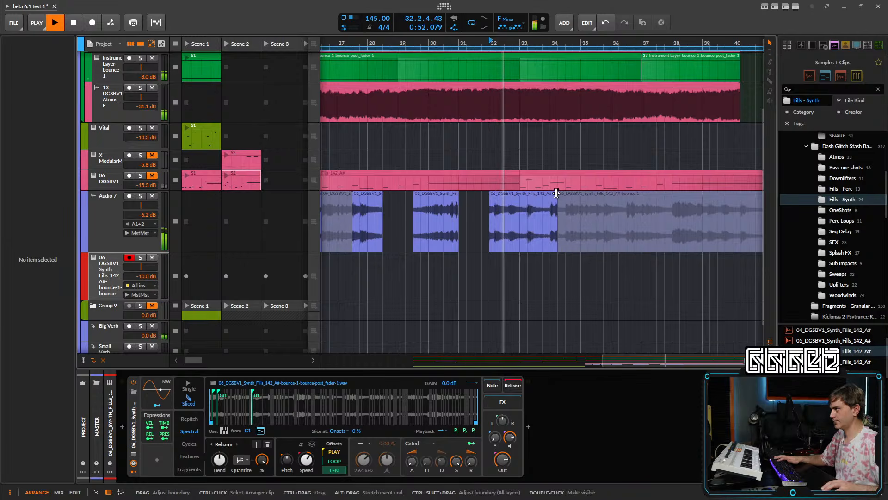
- Shorten the unmuted Audio 7 piece at 32.1.1 to end at about 33.2.1, and trim the muted remainder to start at 33.3.1
left_click_drag(557, 194, 526, 199)
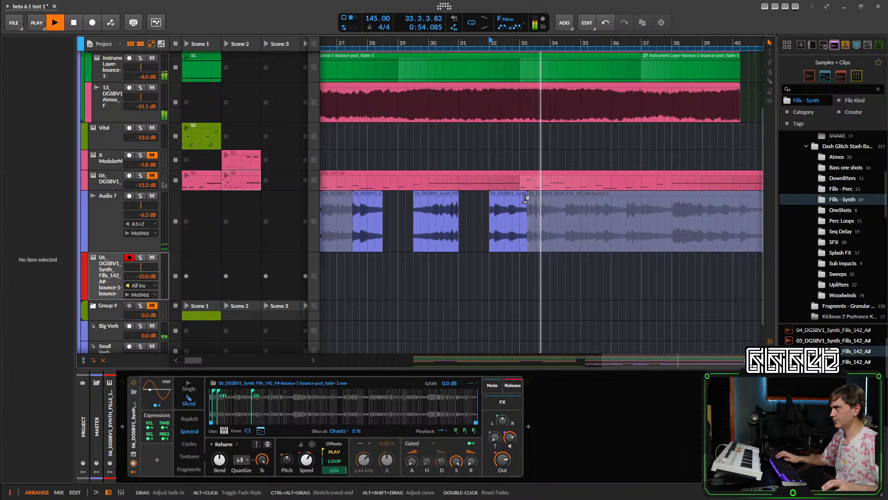
scroll(526, 198, "up", 4)
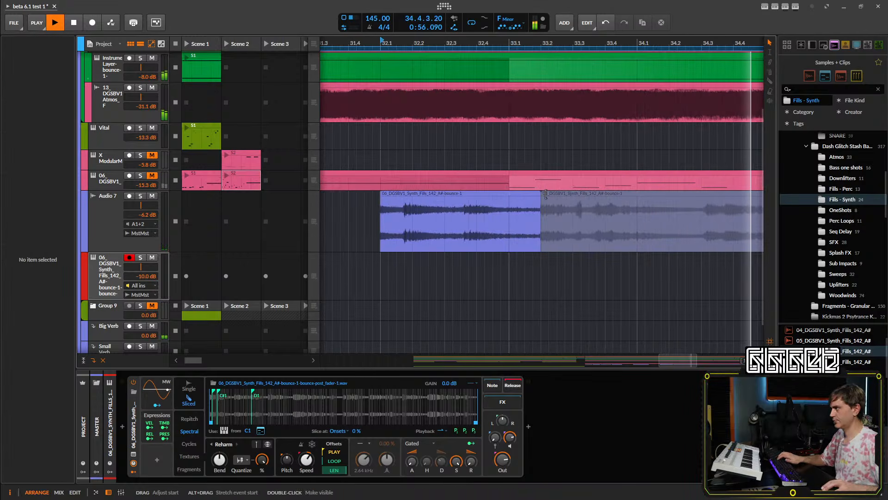
left_click(546, 195)
scroll(609, 243, "down", 5)
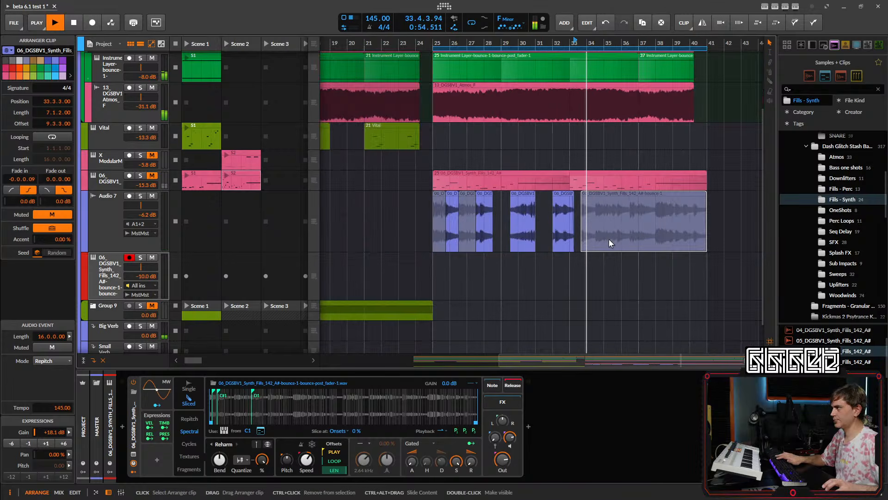
- Split the muted Audio 7 remainder at 34.3.1 and 36.2.1, then unmute and audition the piece between the cuts
left_click_drag(596, 242, 562, 241)
scroll(562, 241, "up", 5)
key("5")
left_click(569, 241)
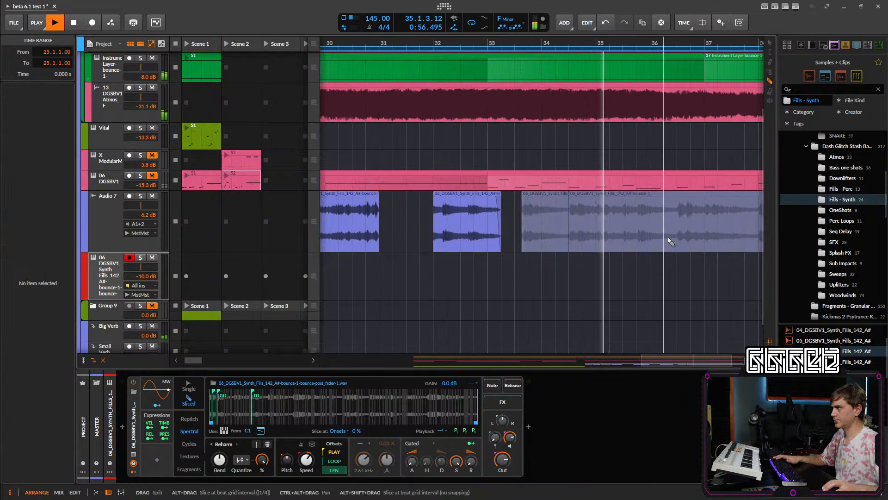
left_click(666, 239)
key("1")
left_click(622, 233)
key("alt+m")
key("alt+space")
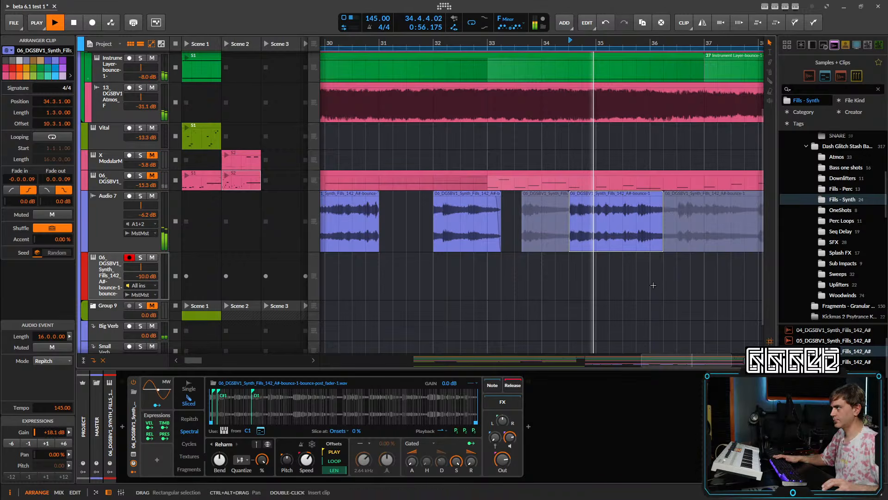
scroll(578, 280, "down", 3)
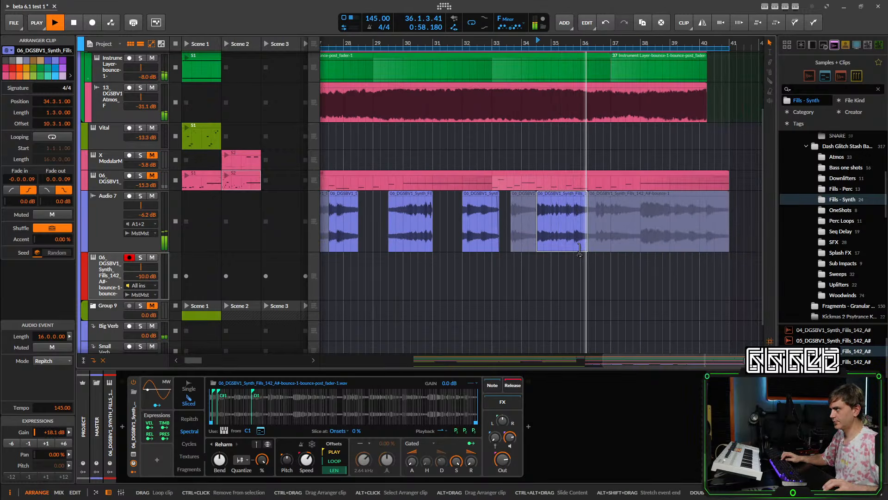
- Re-mute the piece at 34.3.1, unmute the one at 36.2.1, and split it at 37.3.1 and 38.1.1
key("alt+m")
left_click(634, 240)
key("alt+m")
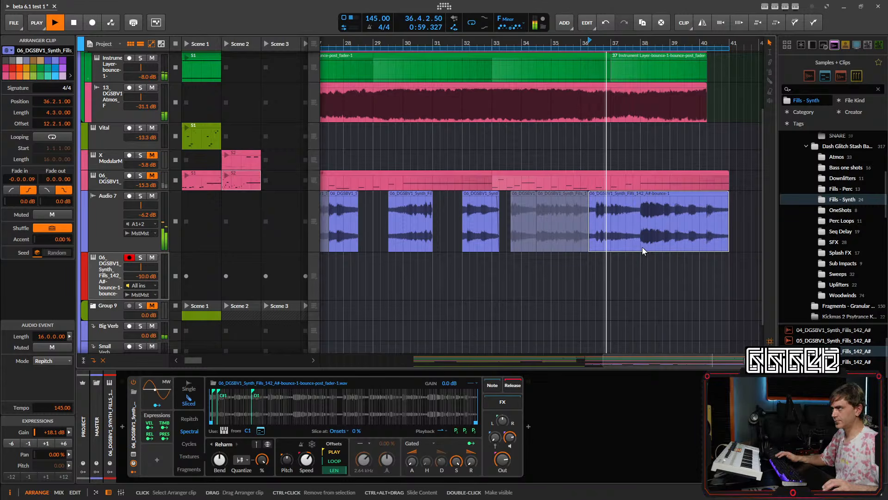
key("5")
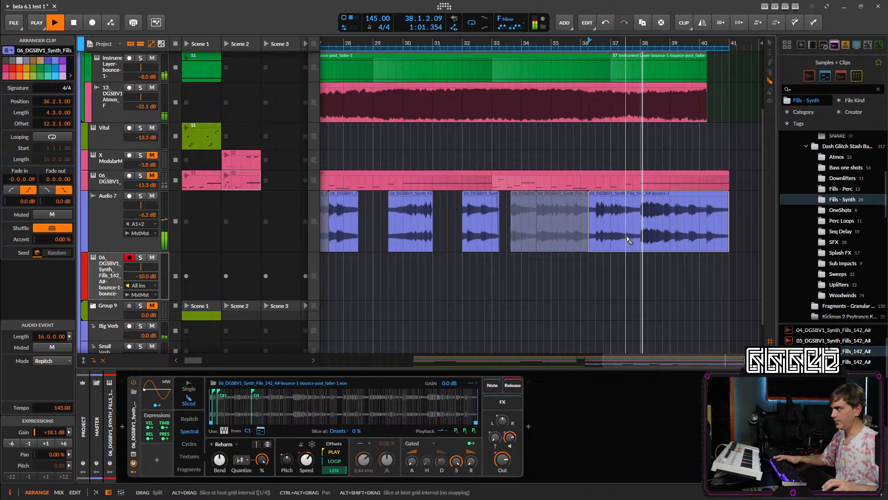
left_click(626, 238)
key("1")
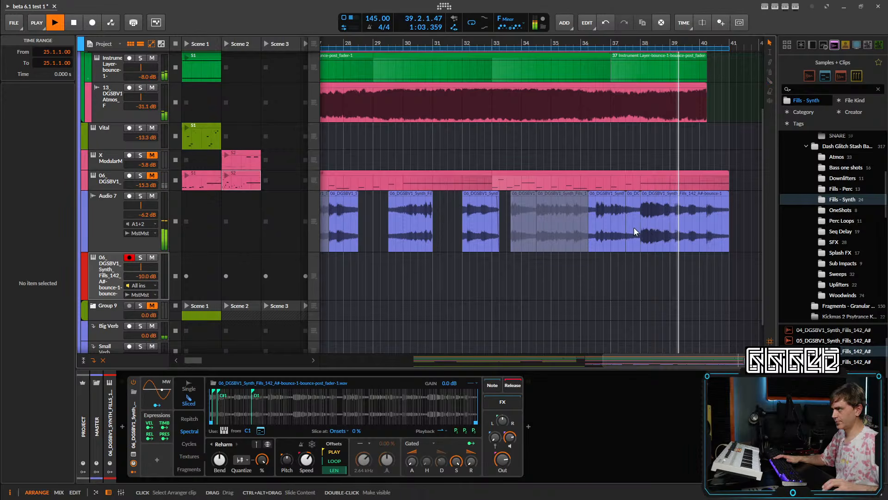
- Mute the Audio 7 piece at 36.2.1 and delete the final piece starting at 38.1.1
left_click(615, 233)
key("0")
left_click(666, 224)
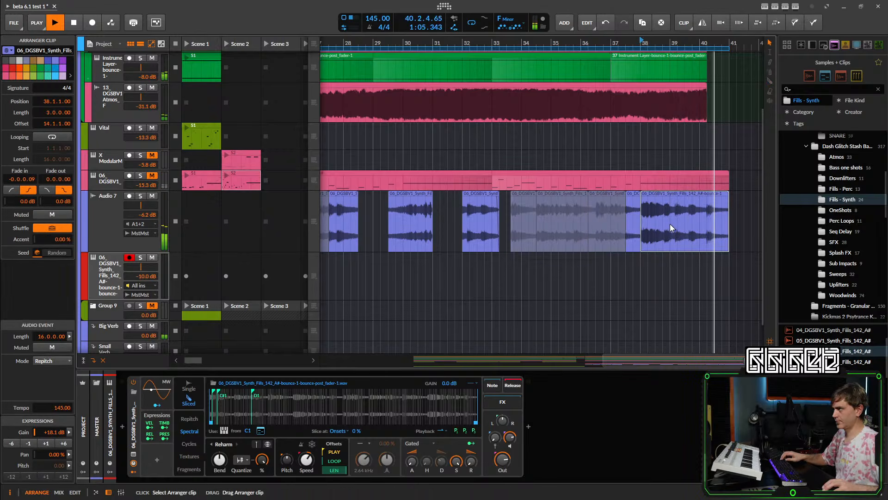
key("0")
key("Delete")
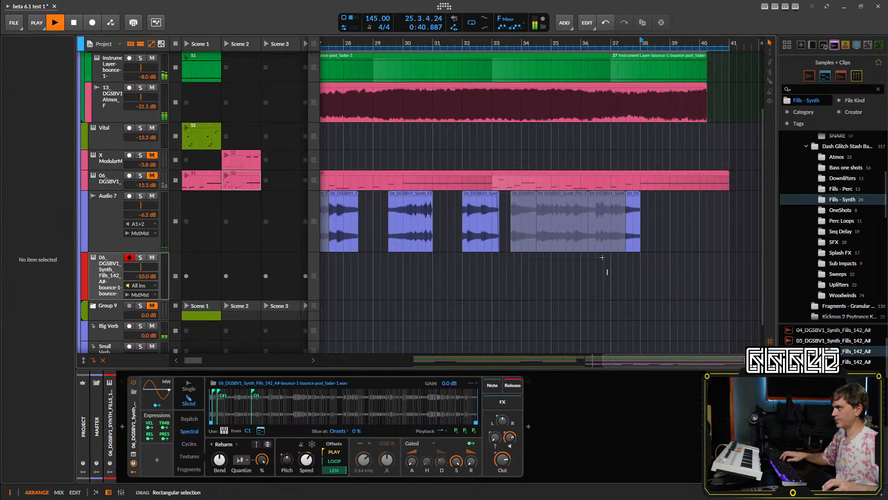
- Delete the muted pieces between 33.3.1 and 37.3.1, and move the short piece from 37.3.1 to 33.3.1
left_click_drag(606, 274, 524, 231)
key("Delete")
left_click(634, 234)
left_click_drag(633, 233, 517, 229)
scroll(517, 230, "up", 3)
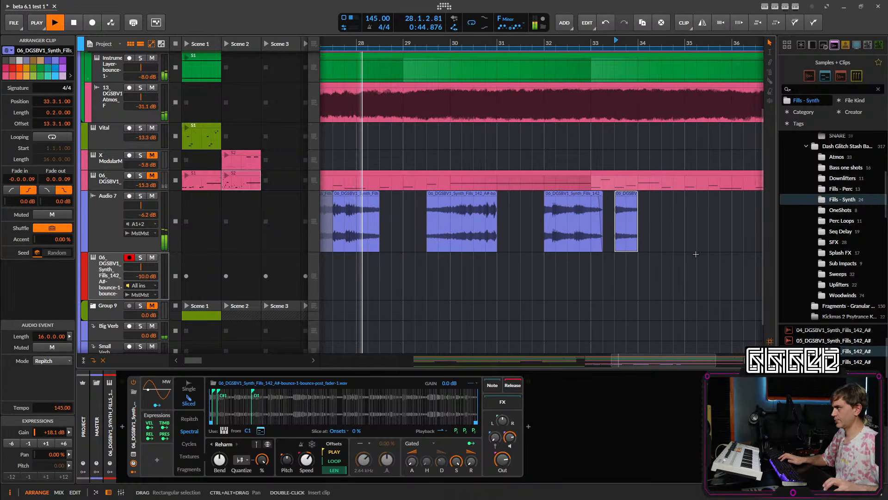
- Try to duplicate the seven Audio 7 clips from bar 25 so that the copy starts at 33.1.1
scroll(694, 256, "down", 8)
scroll(673, 283, "up", 4)
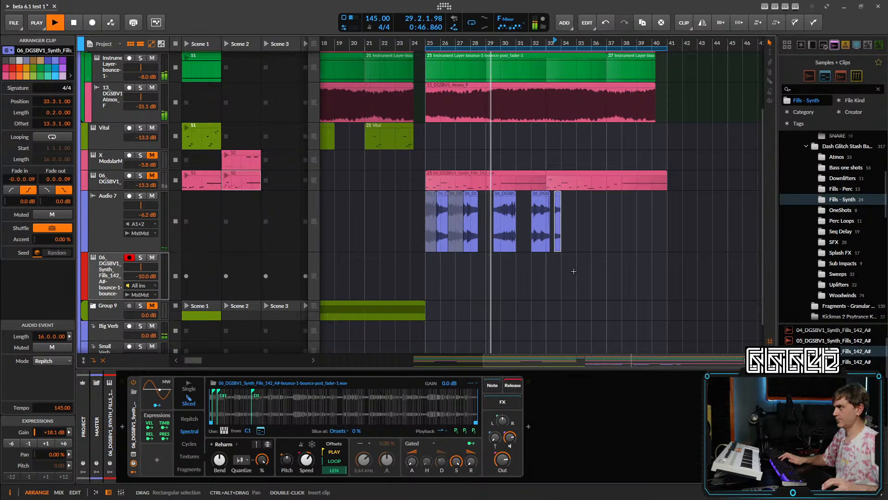
left_click(570, 272)
left_click_drag(569, 272, 431, 238)
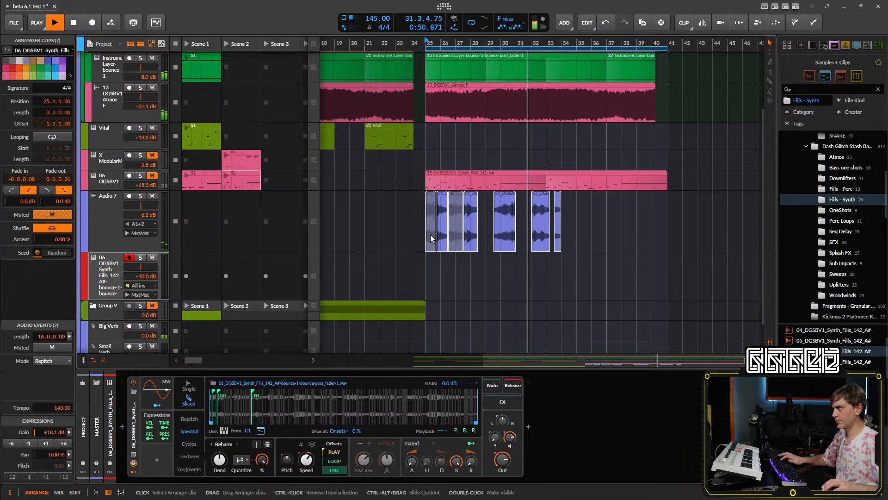
key("ctrl+d")
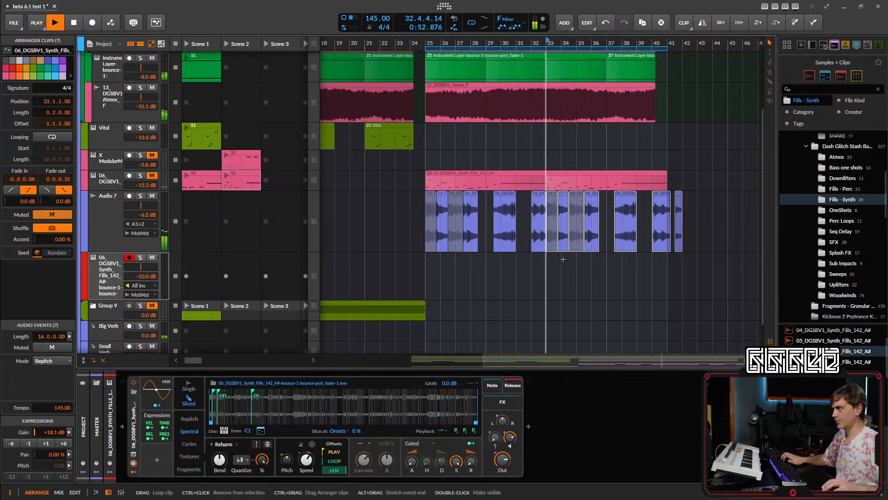
key("ctrl+z")
left_click_drag(668, 283, 471, 279)
left_click_drag(603, 218, 359, 238)
left_click_drag(540, 232, 685, 227)
key("ctrl+z")
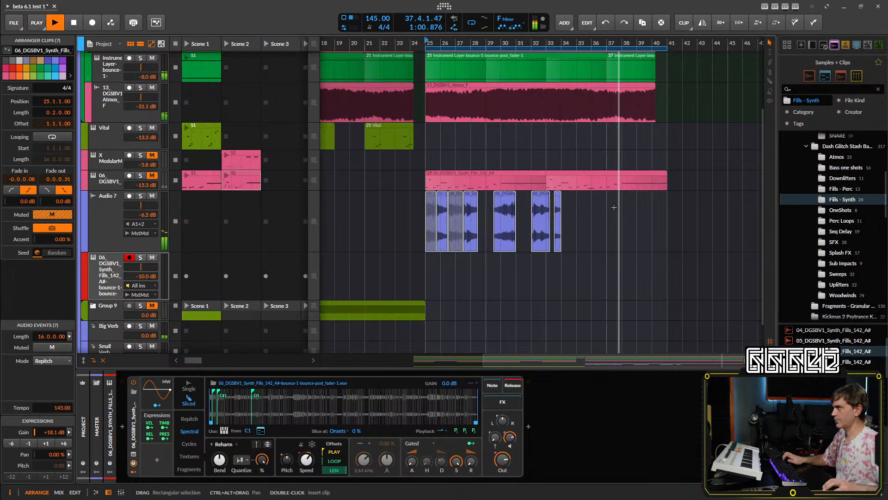
- Copy the last four Audio 7 fill clips eight bars along, so that the copy starts at 35.3.1
left_click_drag(614, 207, 465, 241)
left_click_drag(539, 228, 654, 226)
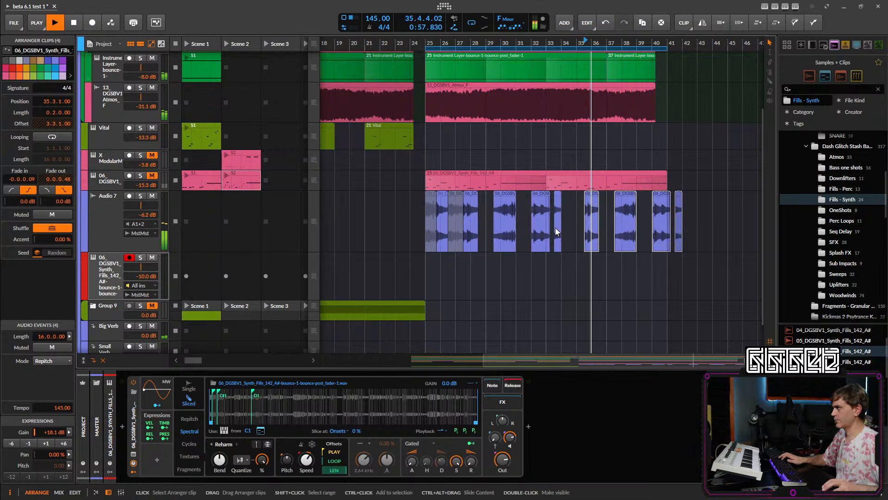
scroll(574, 219, "up", 2)
scroll(520, 125, "down", 3)
- Play the fills from bar 25 and raise the Audio 7 track's Big Verb send
key("space")
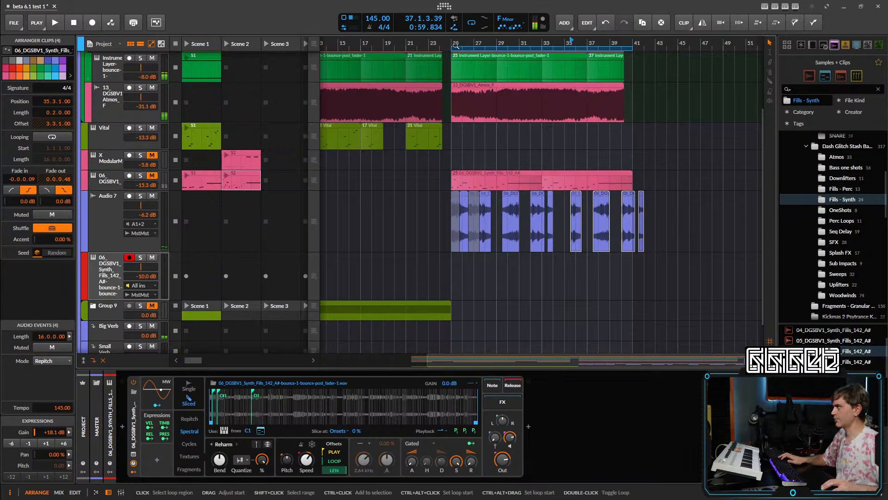
key("space")
key("space")
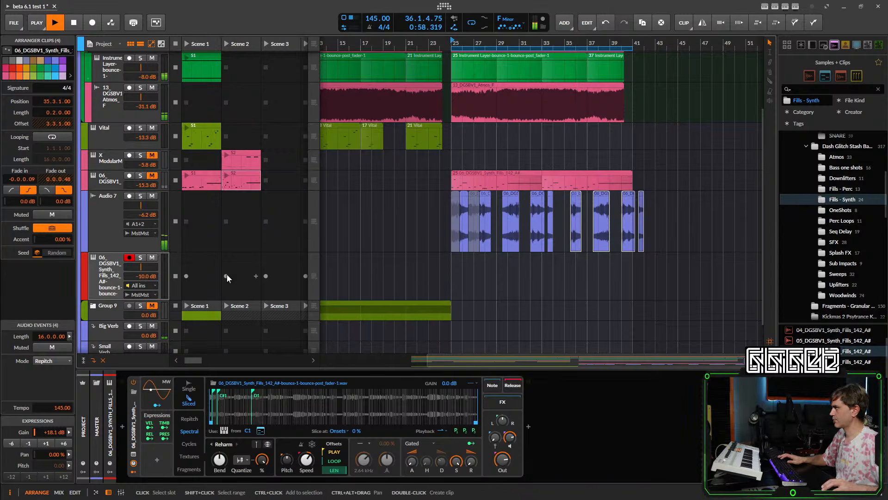
left_click(109, 207)
left_click_drag(28, 386, 29, 359)
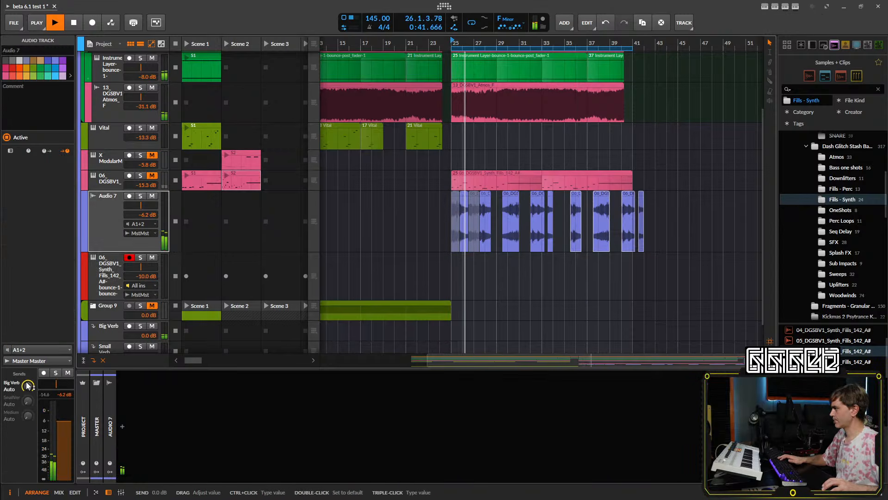
- Delete the two muted Audio 7 pieces in bars 25 and 26–27 and the last short copy at 41.3.1
left_click(455, 225)
key("Delete")
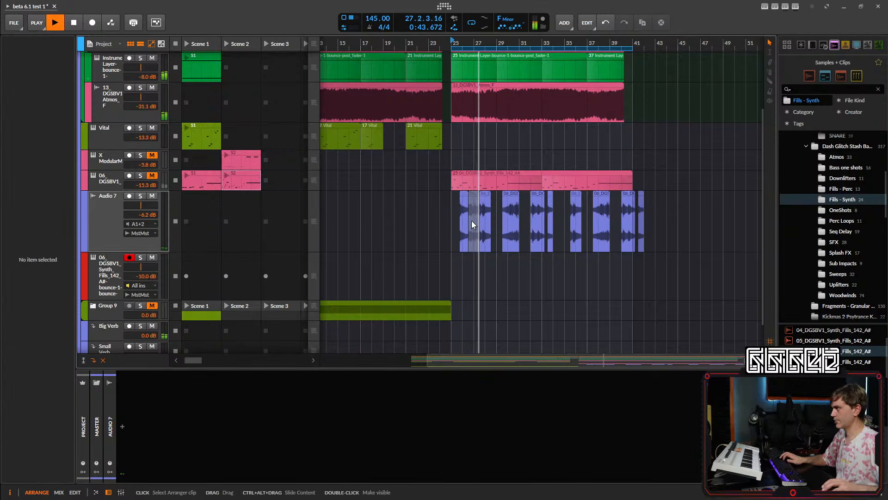
left_click(472, 223)
key("Delete")
key("space")
left_click_drag(641, 227, 640, 227)
key("Delete")
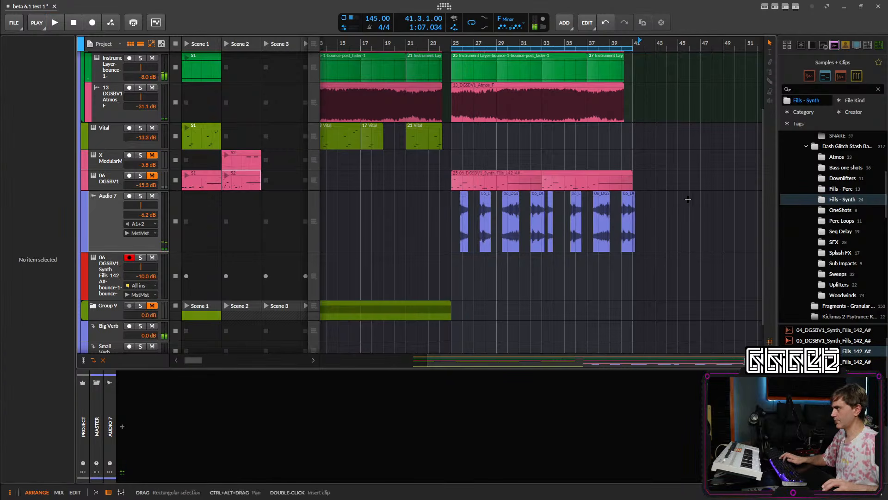
- Select all eight Audio 7 clips and give them a fade-out of about 0.0.3.73 while auditioning
left_click_drag(688, 199, 433, 234)
key("space")
scroll(481, 212, "up", 4)
left_click_drag(510, 197, 501, 207)
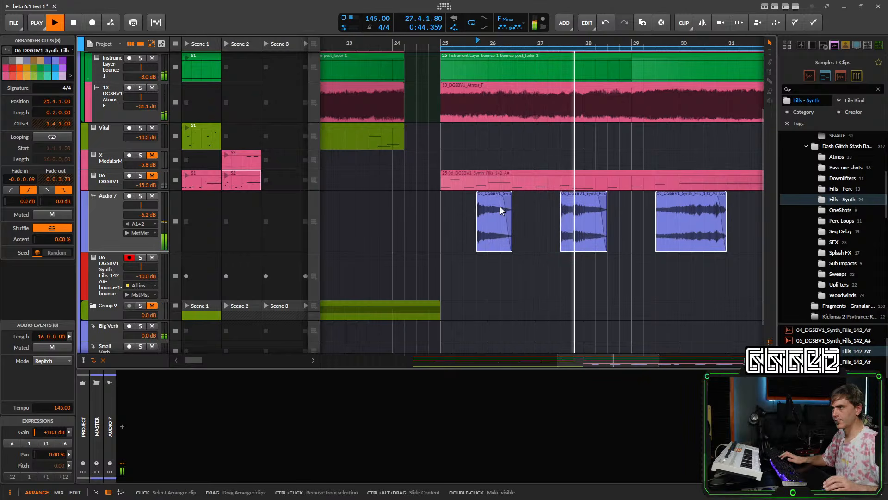
scroll(483, 237, "down", 2)
scroll(483, 237, "down", 2)
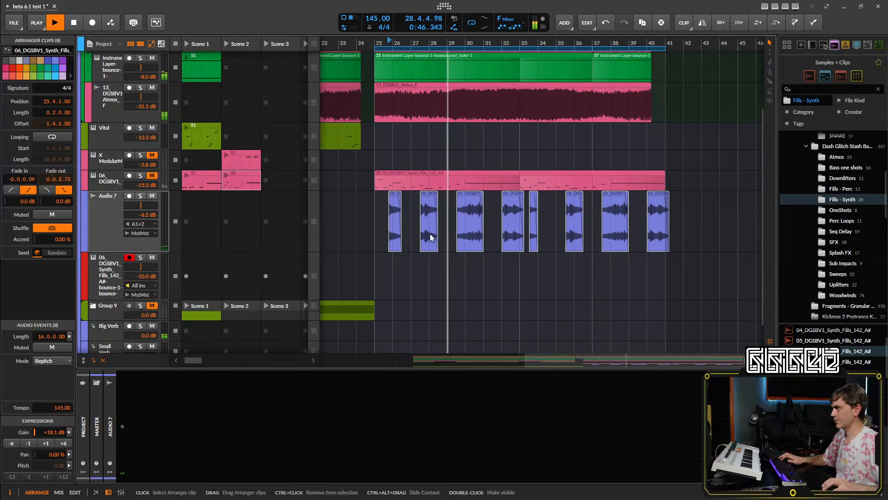
key("space")
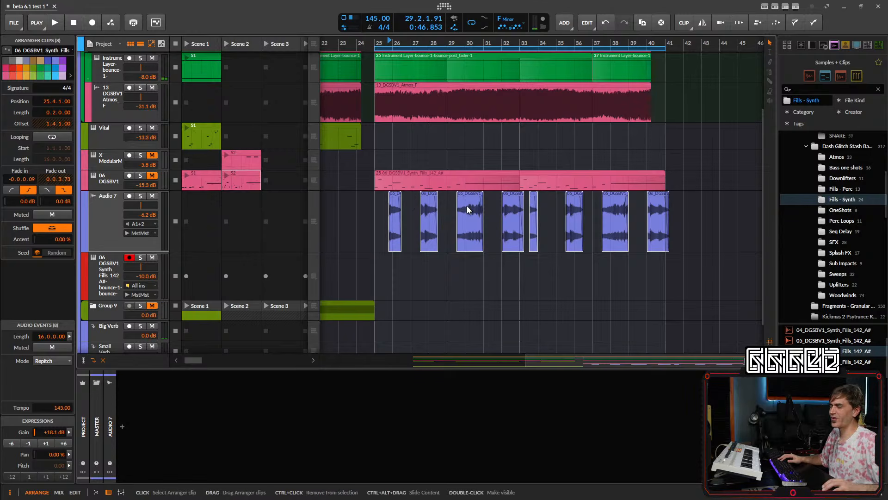
- Set the playback start to 25.1.1 and audition the fills in the arrangement
mouse_move(523, 206)
left_mouse_down()
mouse_move(529, 220)
mouse_move(542, 209)
mouse_move(509, 199)
left_mouse_up()
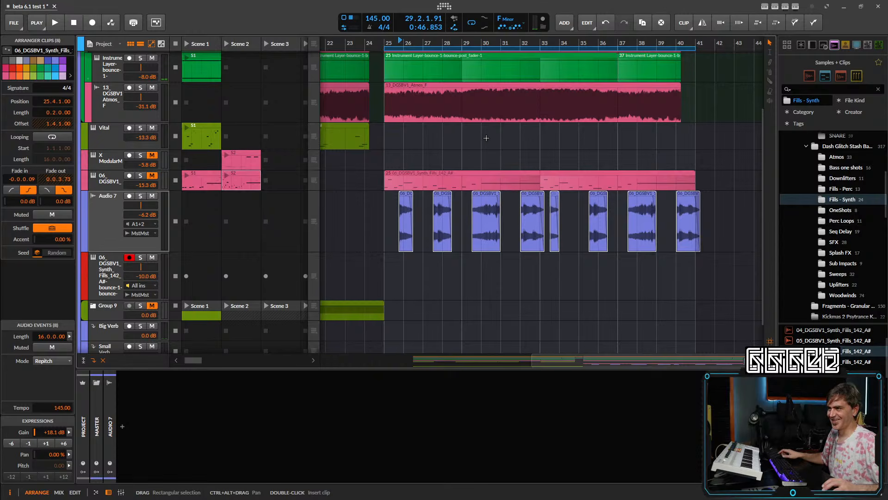
left_click(387, 44)
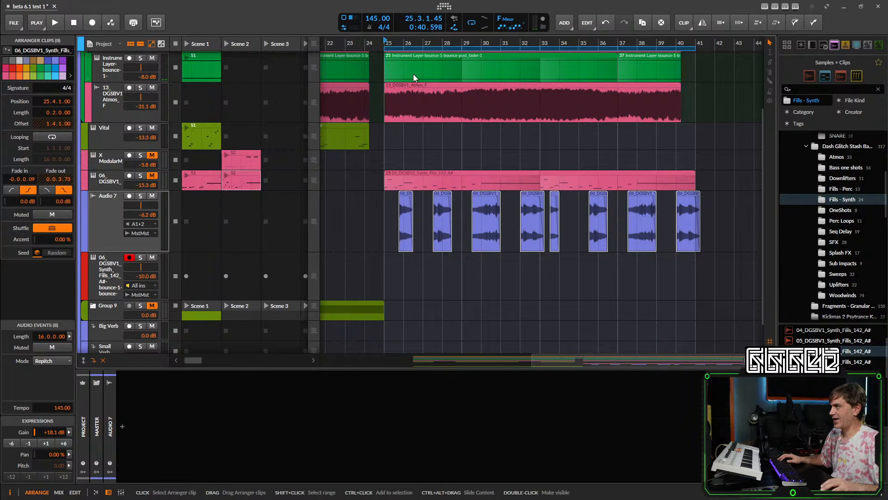
key("space")
- Expand the All Drums group, solo the Up-Town track and listen to it from 25.1.1
scroll(425, 147, "up", 3)
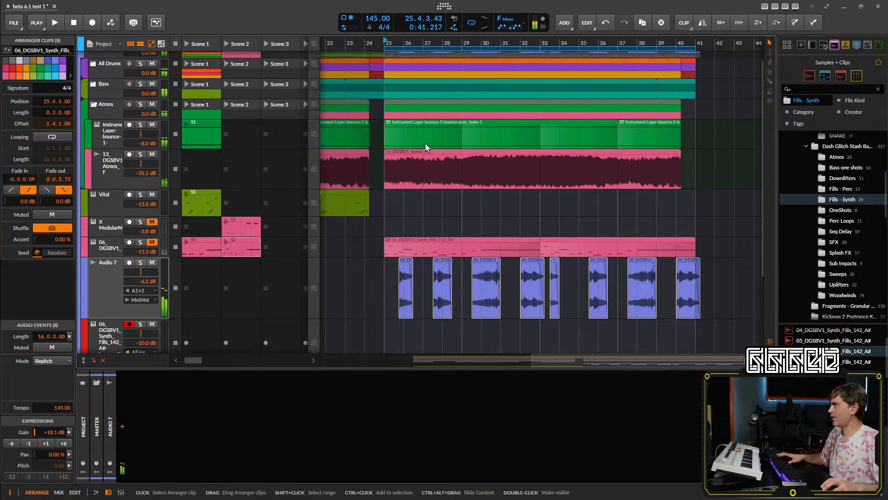
scroll(426, 147, "up", 2)
left_click(96, 99)
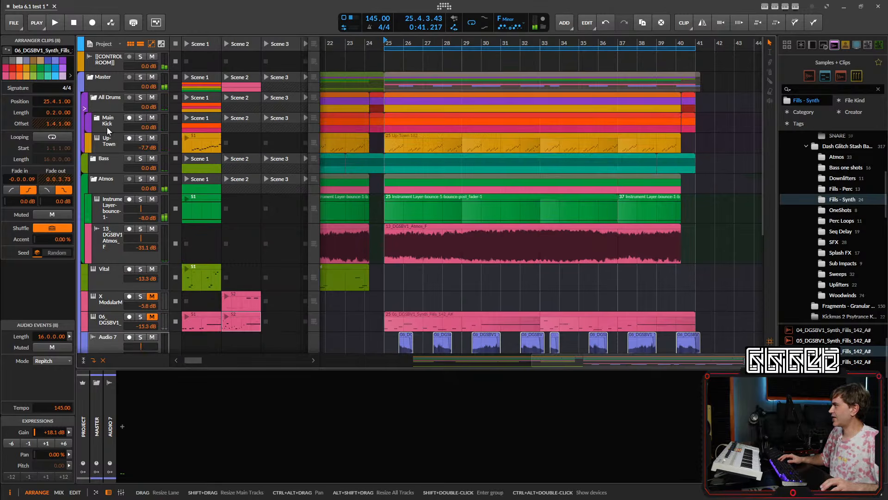
left_click(113, 144)
key("s")
key("space")
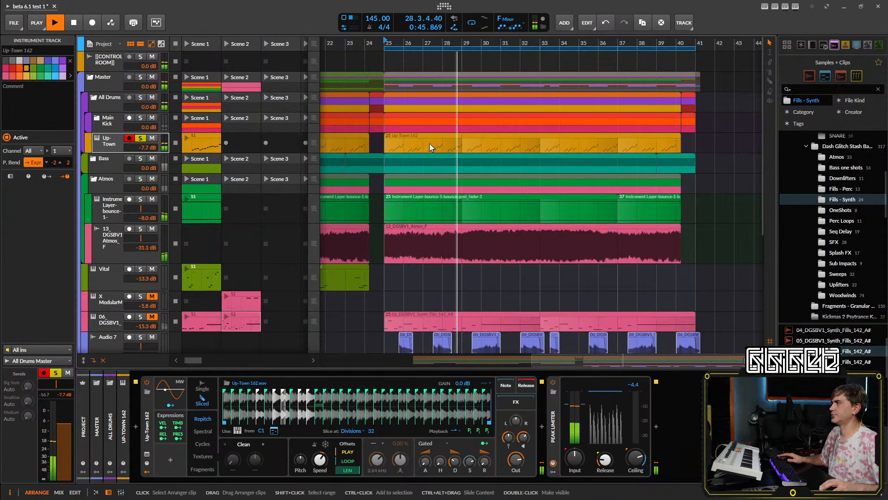
key("space")
key("space")
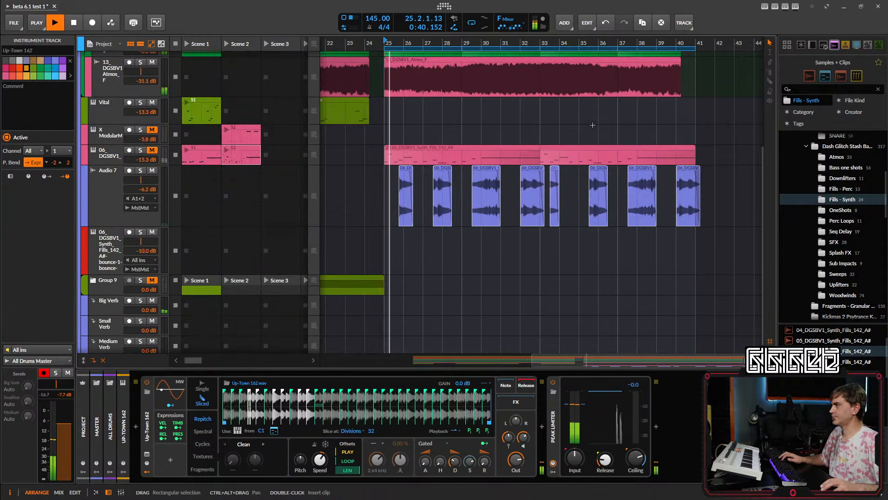
- Lower the Audio 7 track's volume to -9.8 dB
scroll(390, 197, "down", 5)
left_click(139, 195)
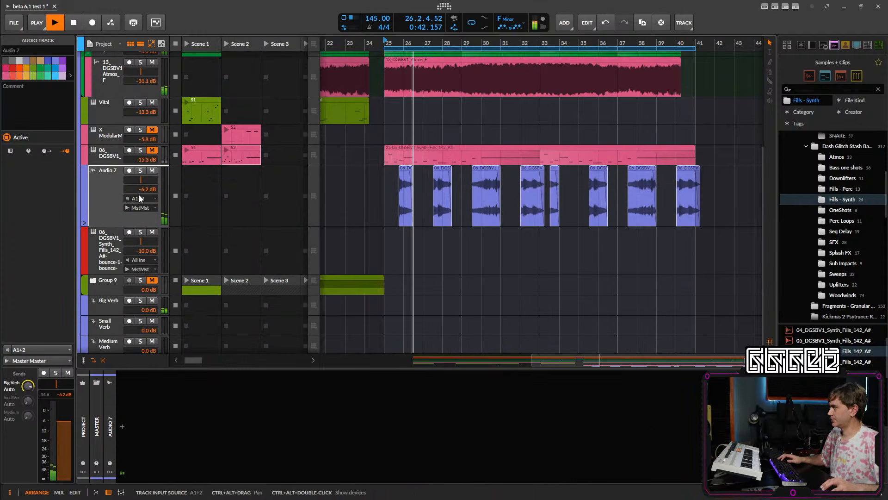
scroll(277, 236, "up", 3)
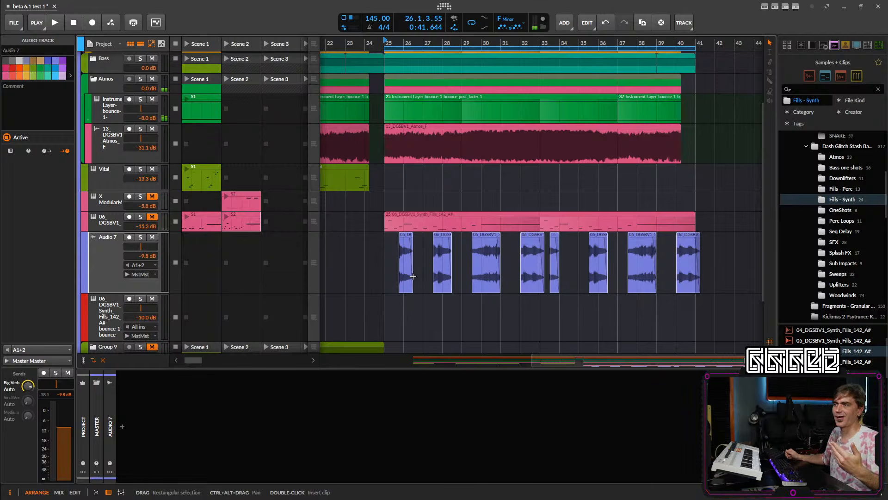
- Place the playback start at 25.1.1 and audition the fills at the lowered track volume
scroll(342, 245, "down", 3)
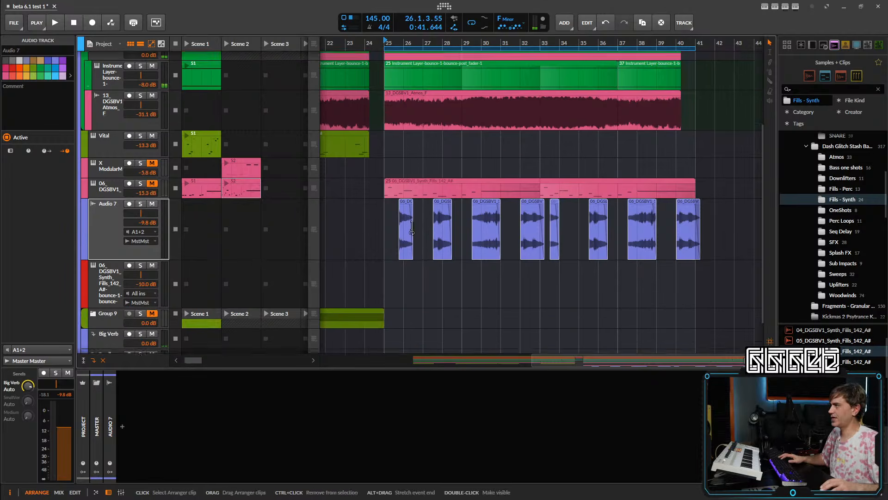
left_click(380, 221)
key("space")
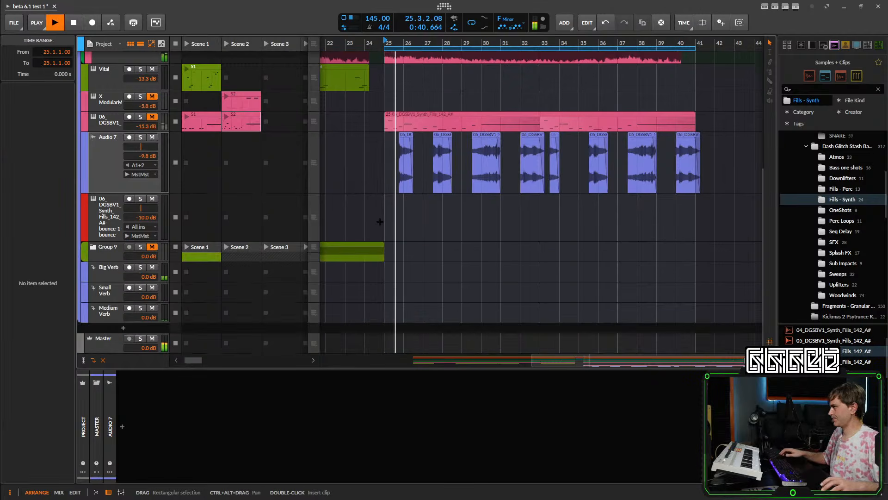
- Select the bounced synth-fills sampler track below Audio 7 and switch its Sampler slicing from Onsets to Manual
scroll(370, 218, "down", 2)
left_click(101, 222)
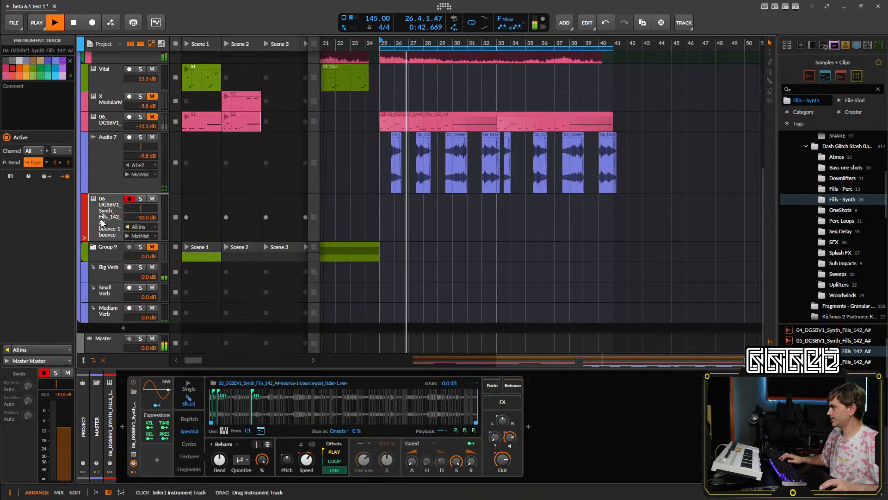
left_click(341, 431)
left_click(365, 481)
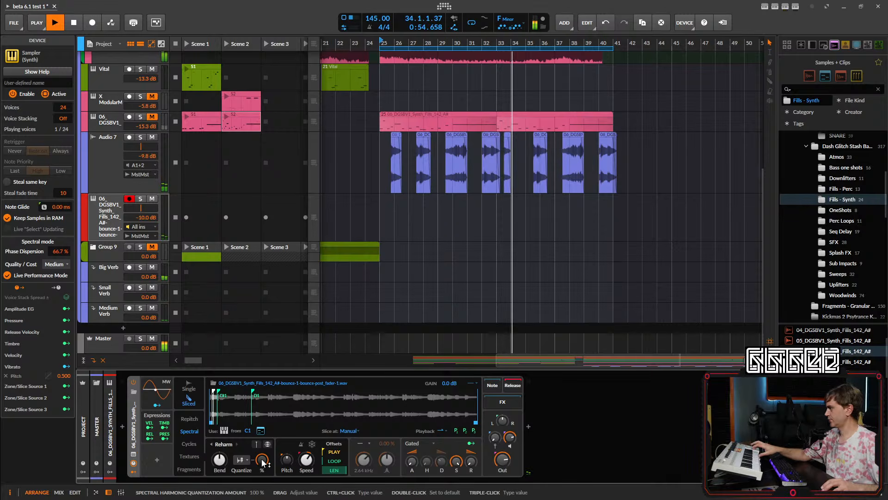
- Adjust the Sampler's spectral harmonic Bend and raise the track volume to -8.8 dB
left_click_drag(220, 460, 220, 445)
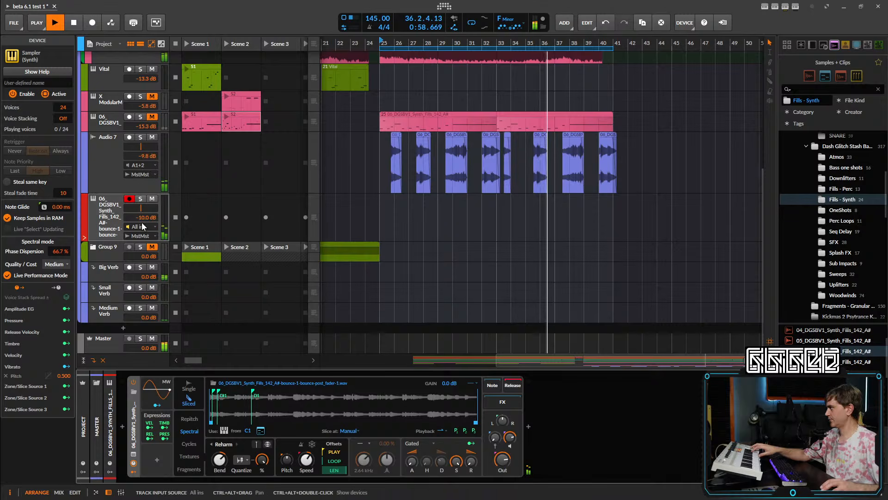
mouse_move(143, 218)
left_mouse_down()
mouse_move(150, 218)
mouse_move(138, 218)
left_mouse_up()
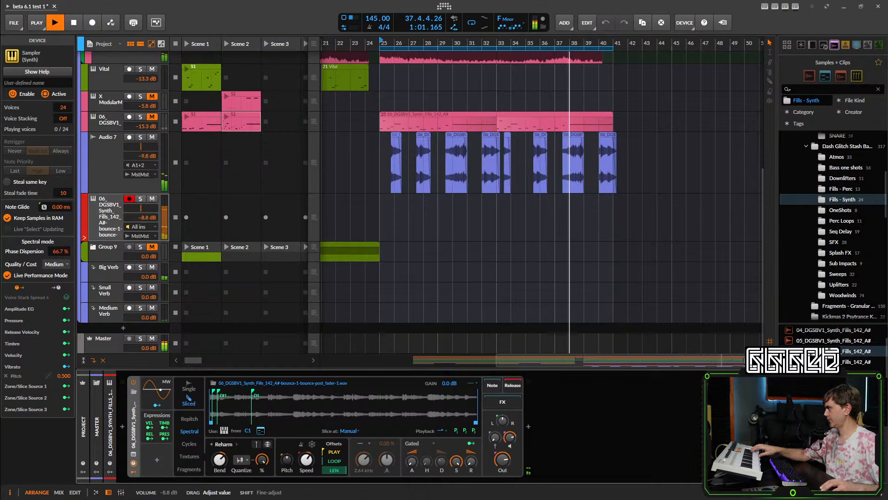
- In the enlarged sample editor, move the D#1 slice marker to about three quarters through the waveform and lower the Bend
left_click(133, 456)
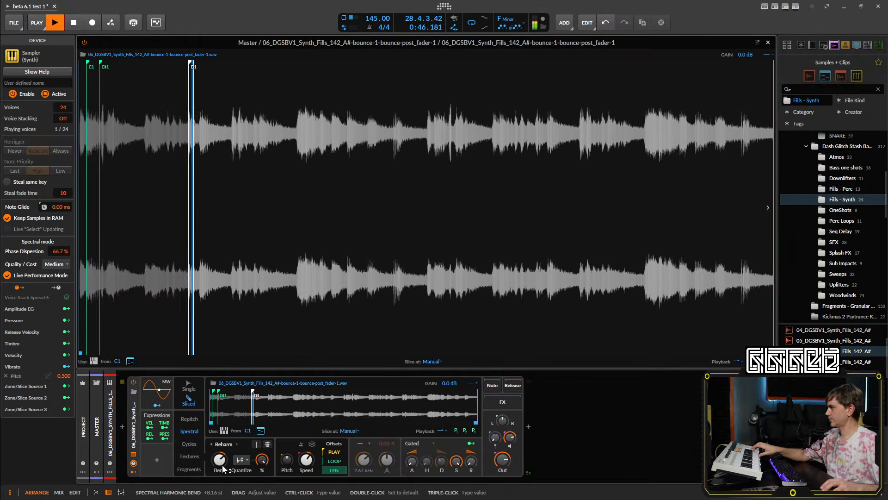
left_click_drag(219, 462, 219, 479)
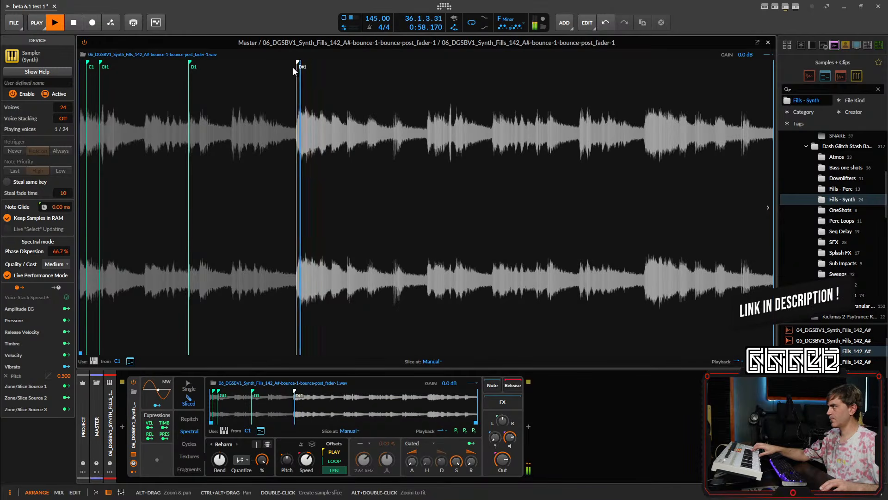
mouse_move(297, 69)
left_mouse_down()
mouse_move(250, 73)
mouse_move(348, 64)
left_mouse_up()
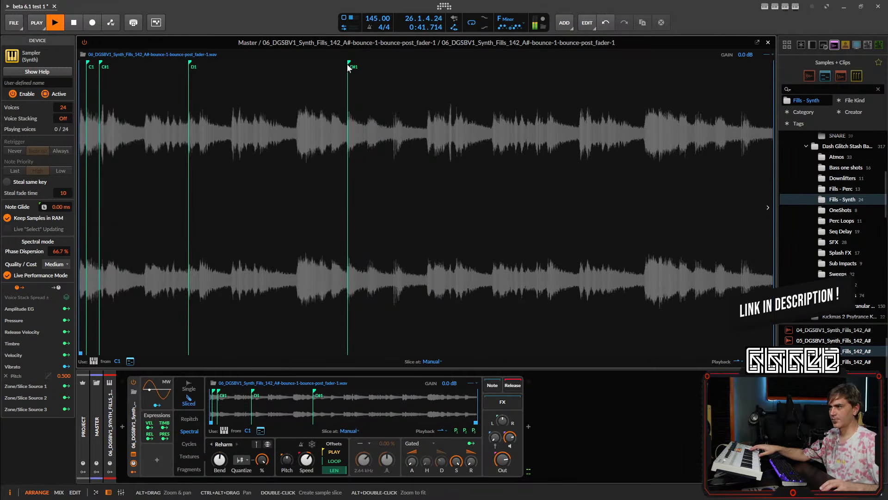
left_click(348, 65)
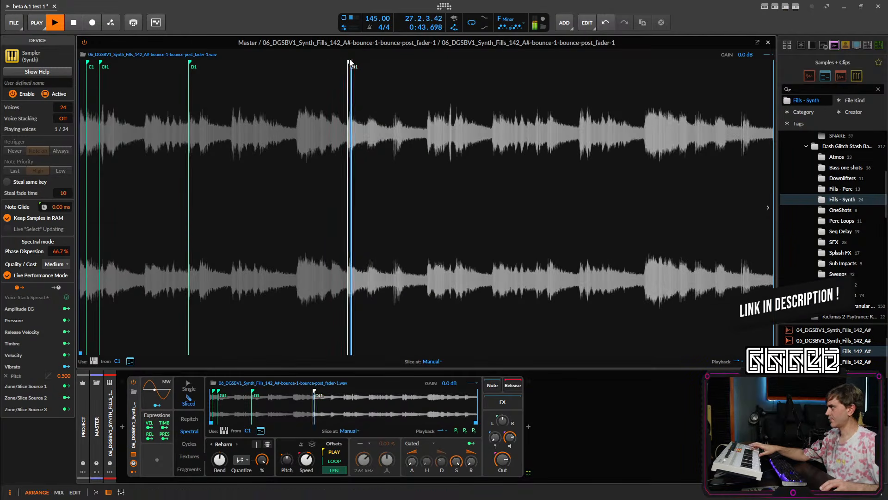
left_click_drag(350, 66, 717, 116)
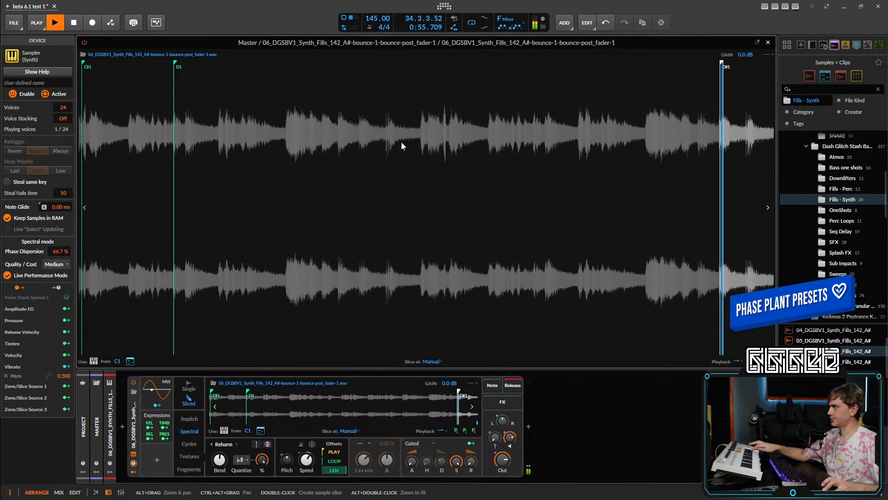
mouse_move(718, 63)
left_mouse_down()
mouse_move(755, 71)
mouse_move(587, 89)
left_mouse_up()
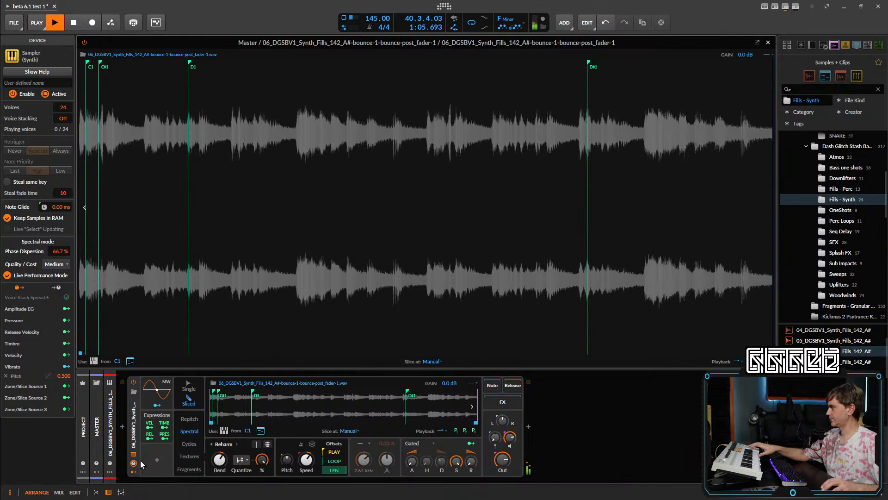
left_click(768, 43)
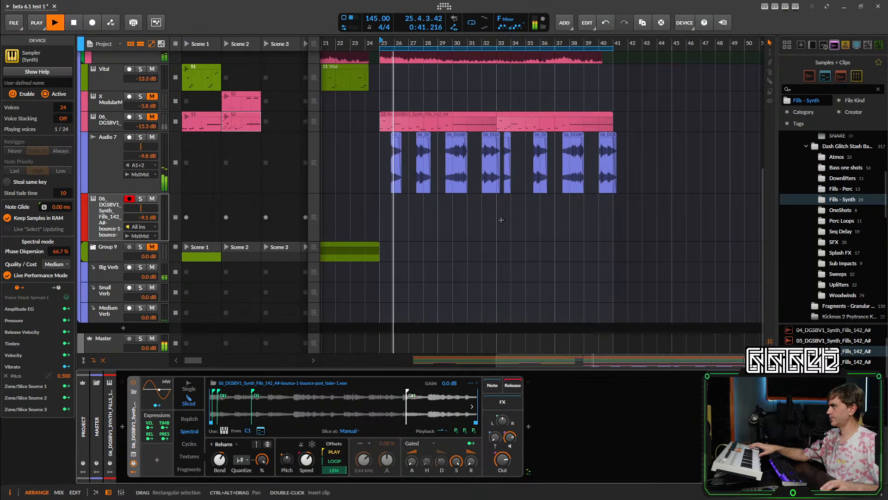
- Adjust the Sampler's amplitude envelope and playback Speed, and set the sampler track's volume to -8.1 dB
left_click_drag(455, 462, 437, 452)
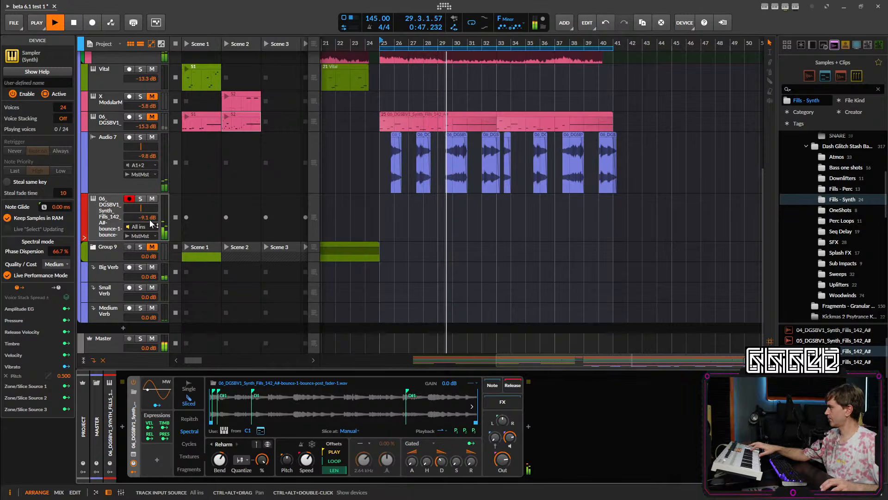
left_click_drag(151, 219, 151, 209)
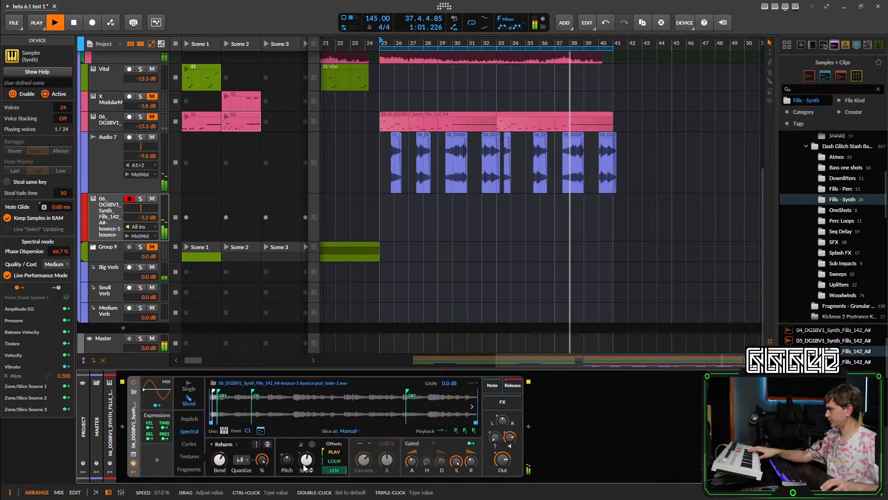
mouse_move(305, 463)
left_mouse_down()
mouse_move(305, 481)
mouse_move(314, 462)
left_mouse_up()
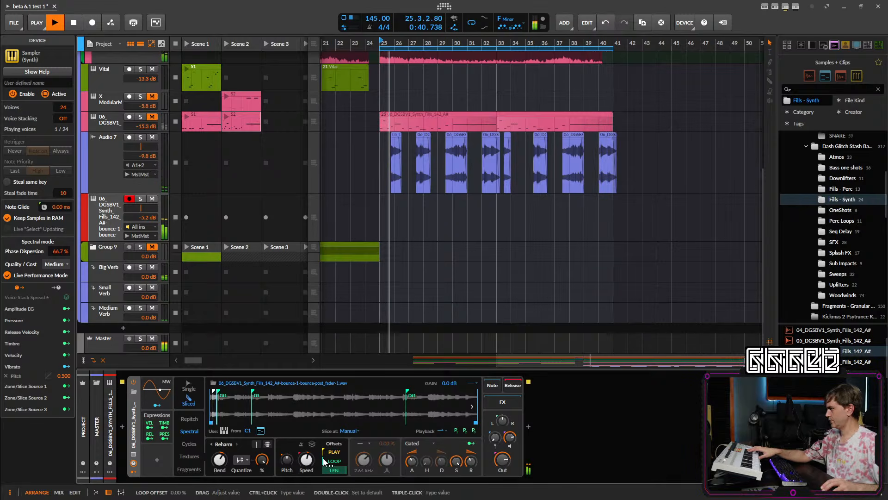
left_click_drag(144, 216, 148, 219)
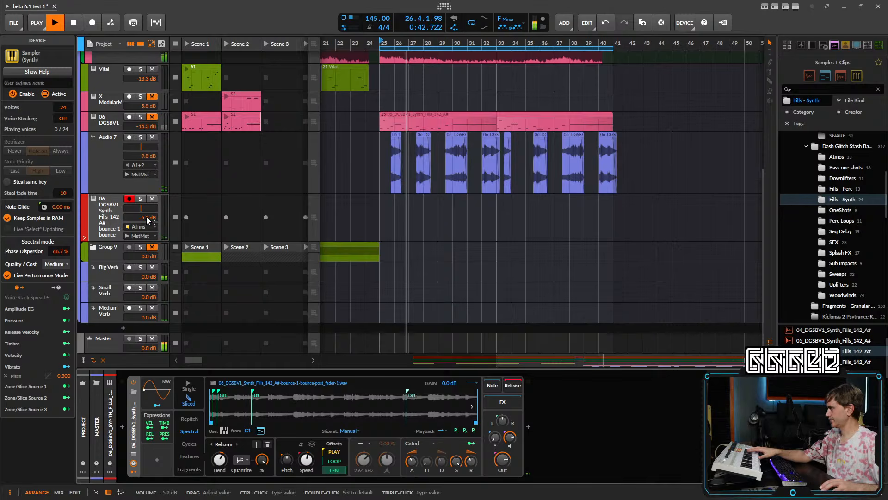
left_click(118, 222)
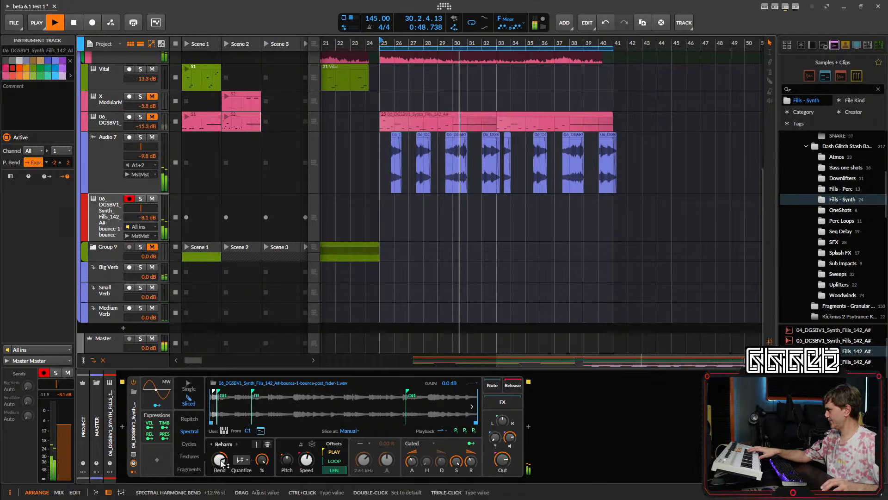
- Solo the sampler track and add a Delay+ device after the Sampler
left_click(140, 198)
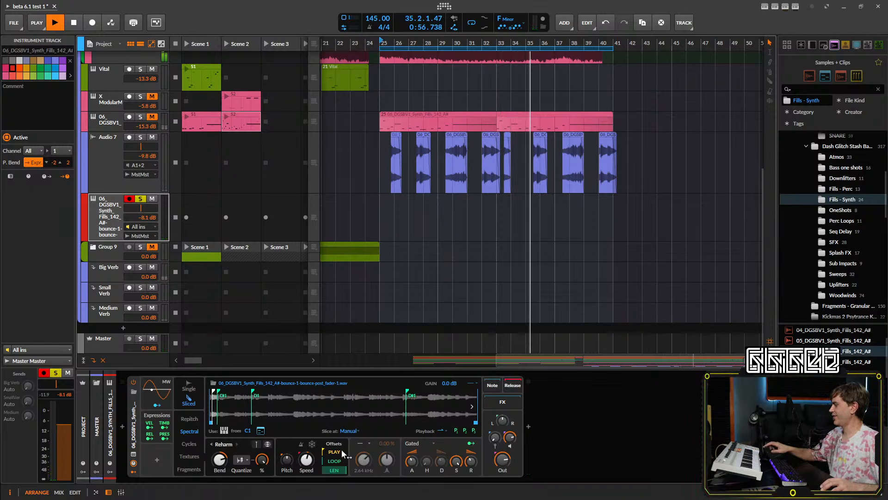
left_click(529, 430)
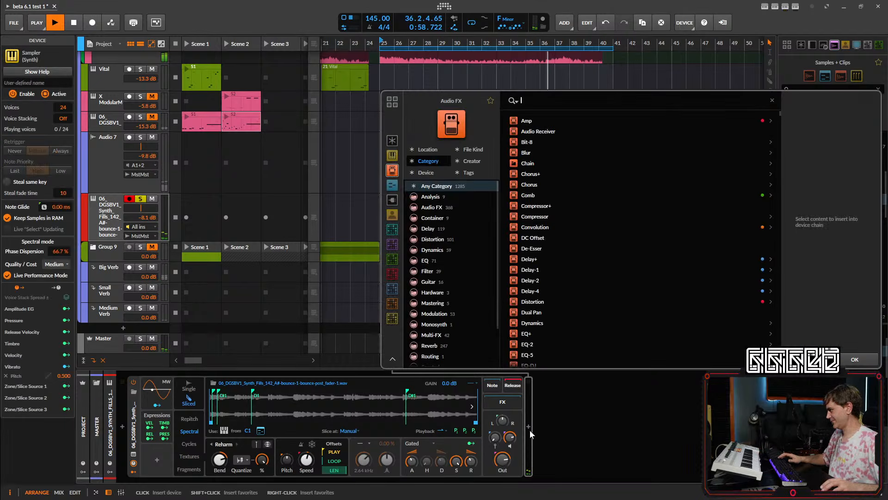
type("de")
left_click(551, 138)
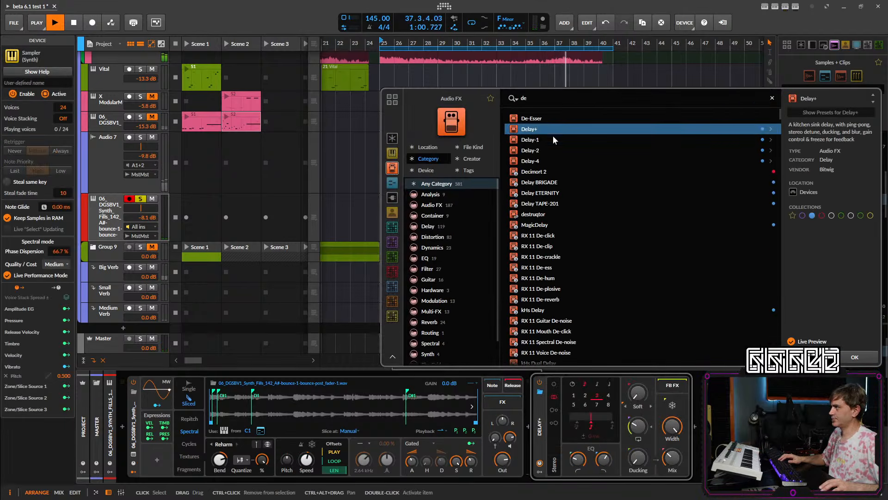
left_click(851, 357)
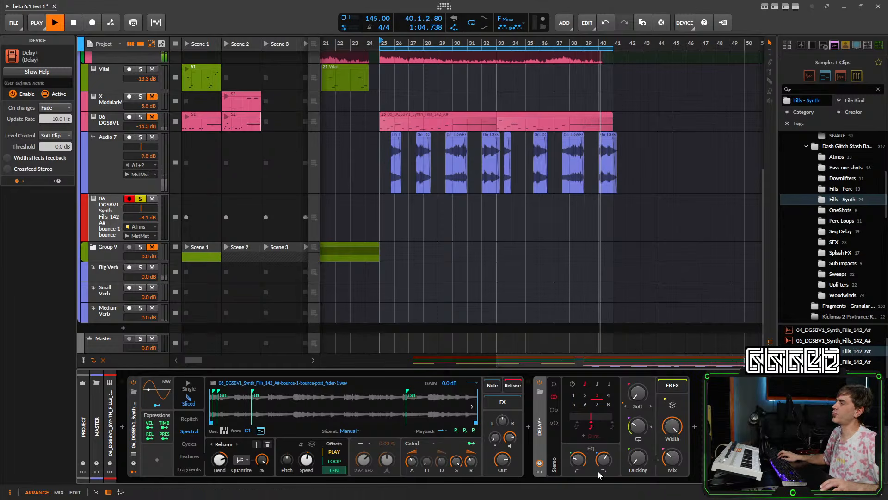
- Try Ping L on Delay+, return it to Stereo with a delay time of 6 and 51.3% mix, and adjust its EQ
left_click(137, 433)
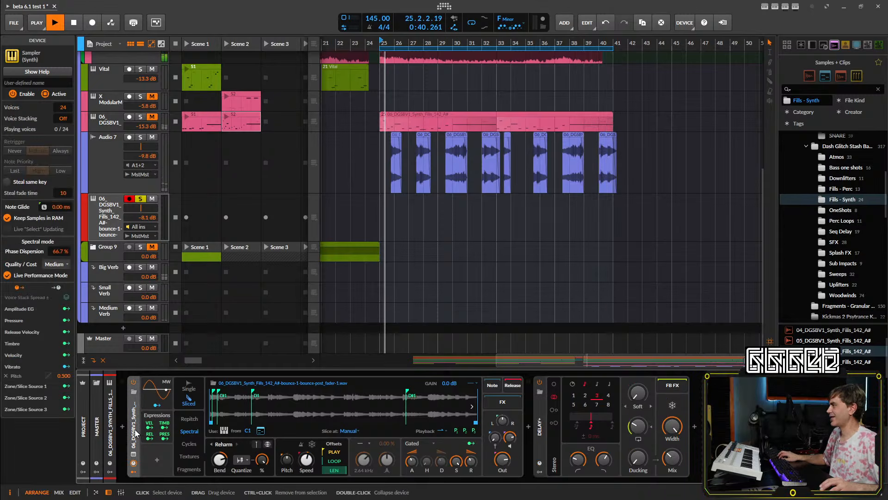
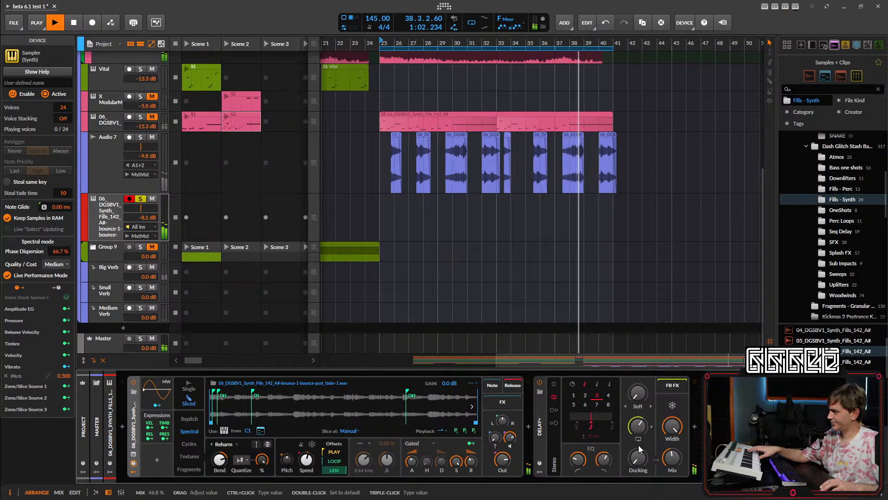
left_click(554, 410)
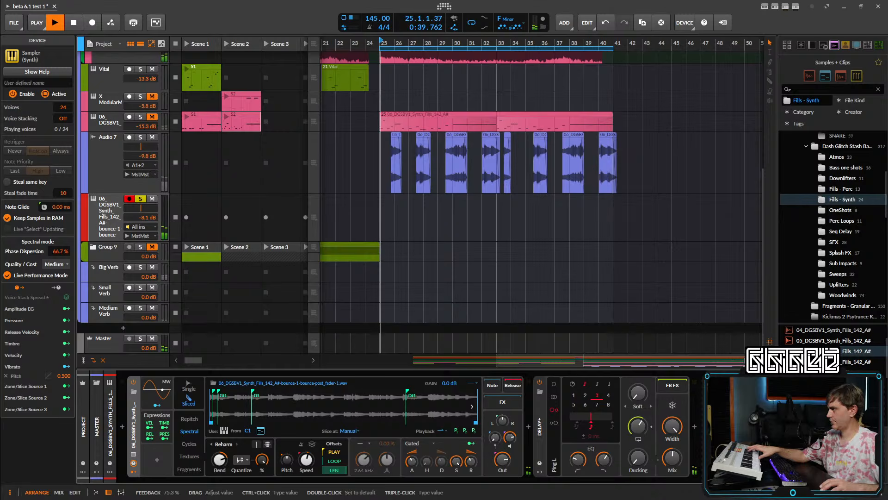
left_click(585, 404)
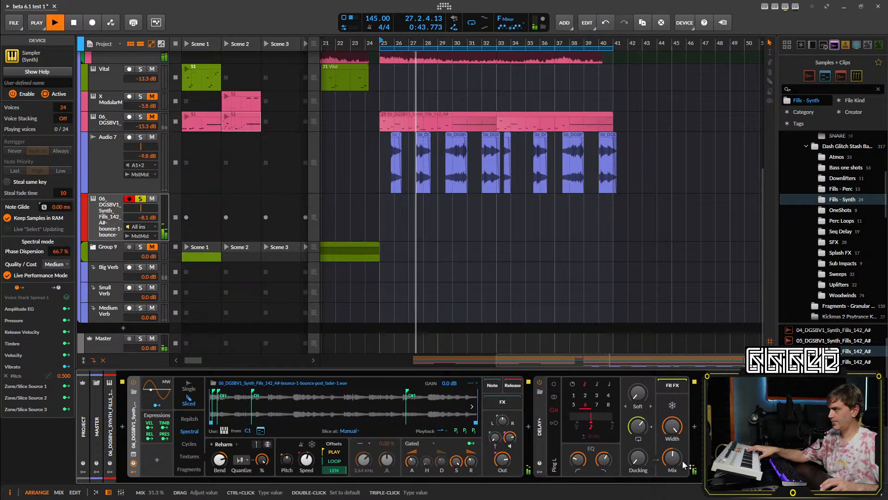
left_click(554, 397)
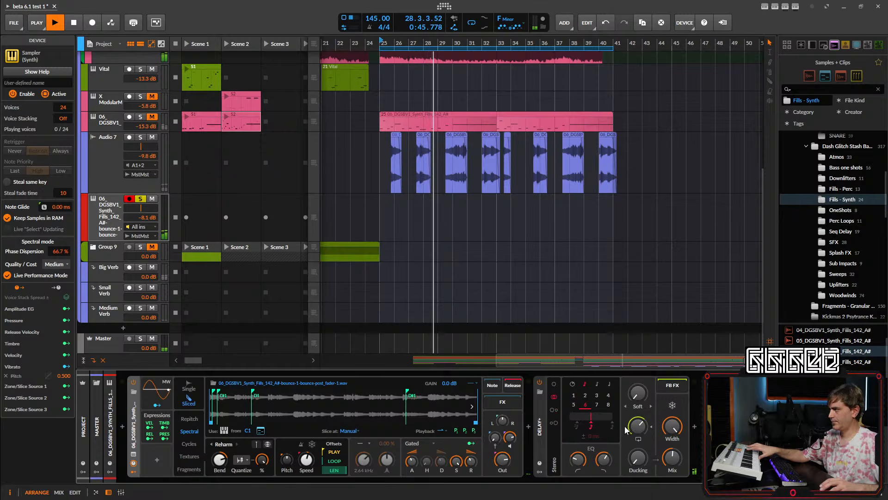
mouse_move(576, 465)
left_mouse_down()
mouse_move(577, 447)
mouse_move(577, 461)
left_mouse_up()
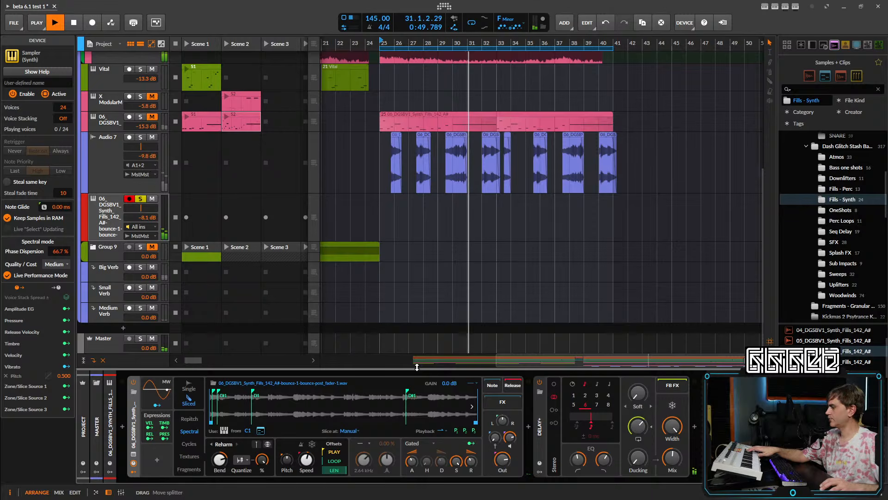
- With the sampler track unsoloed, set the Sampler's Speed to 59% and the track volume to -2.7 dB
left_click_drag(306, 459, 307, 433)
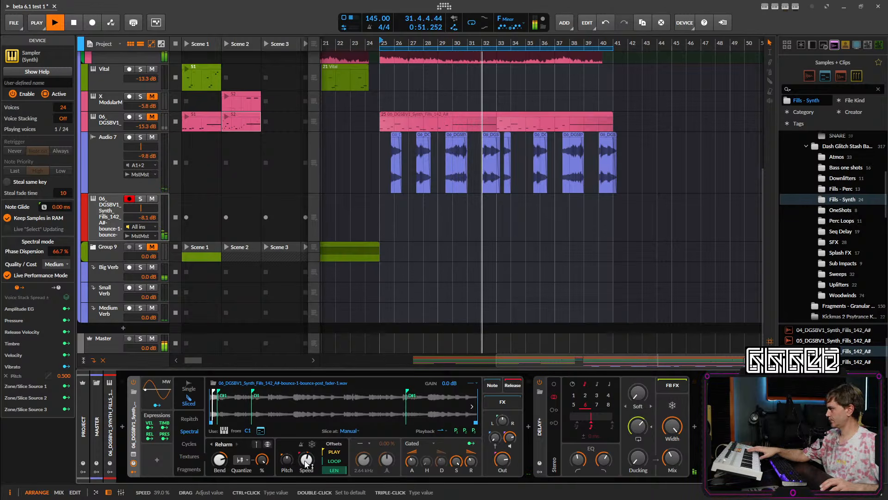
left_click_drag(306, 462, 306, 457)
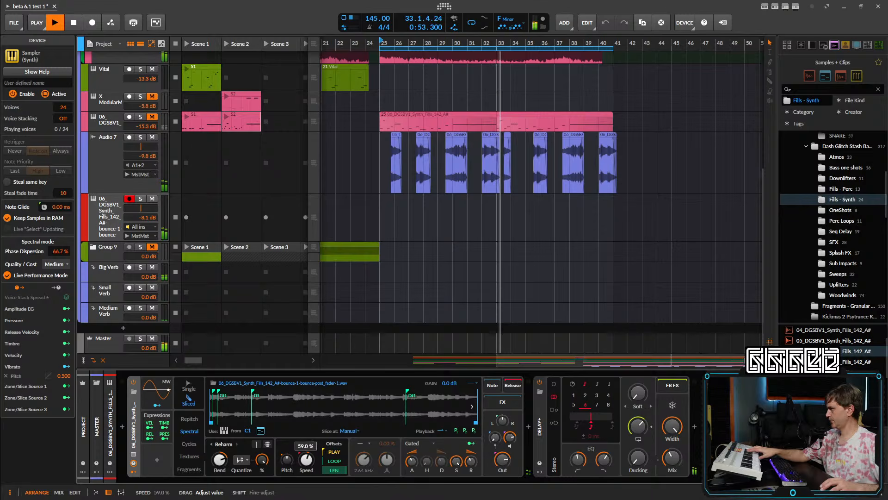
left_click(147, 222)
left_click_drag(147, 218, 147, 205)
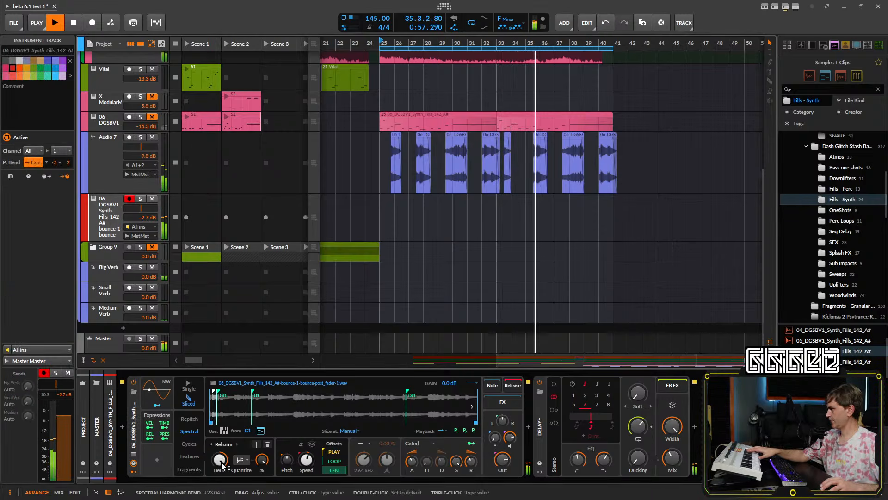
- Refine the Sampler's Bend, Speed and Pitch, and set Delay+ to Ping L with a delay time of 3 and adjusted feedback
left_click_drag(222, 465, 227, 471)
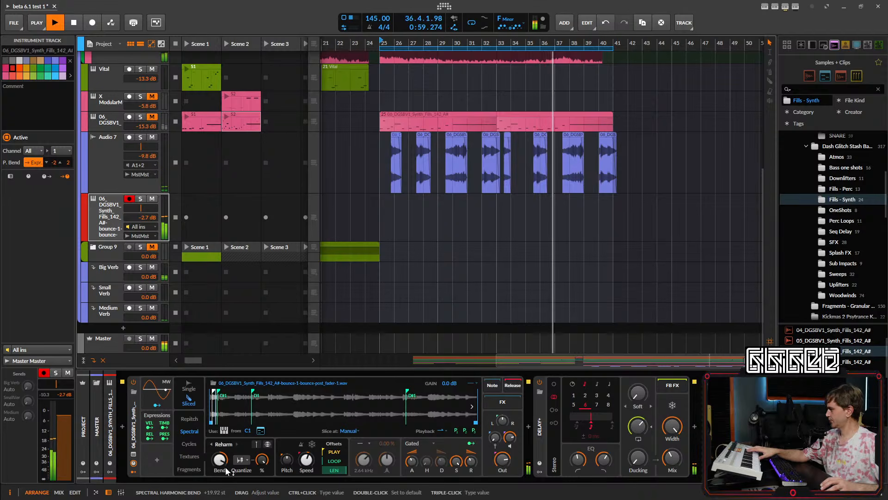
left_click_drag(307, 462, 287, 423)
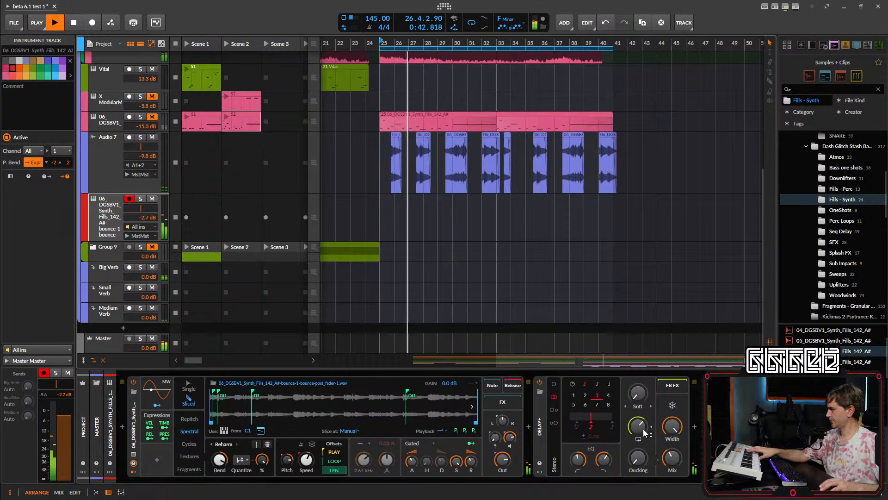
left_click_drag(646, 433, 646, 433)
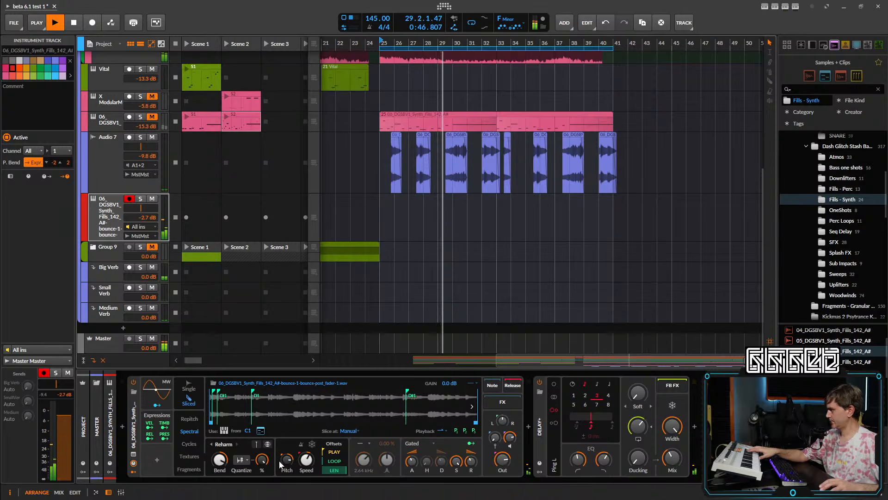
left_click_drag(287, 459, 287, 458)
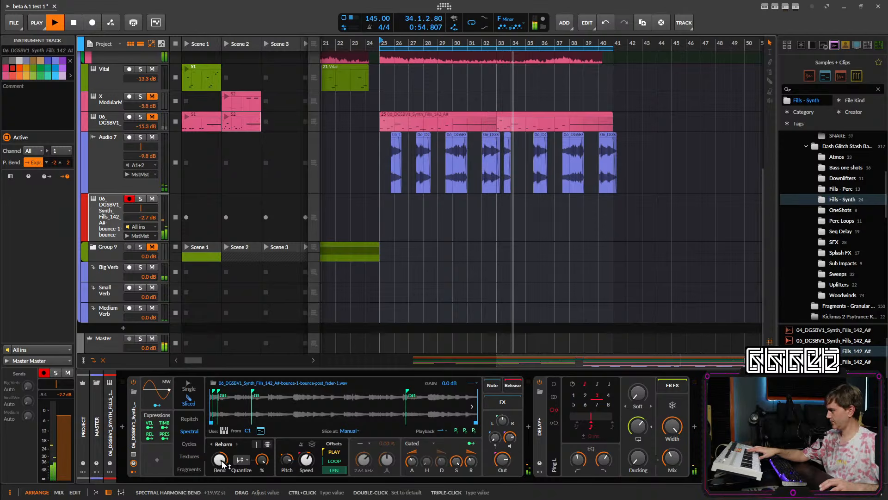
left_click_drag(222, 462, 222, 474)
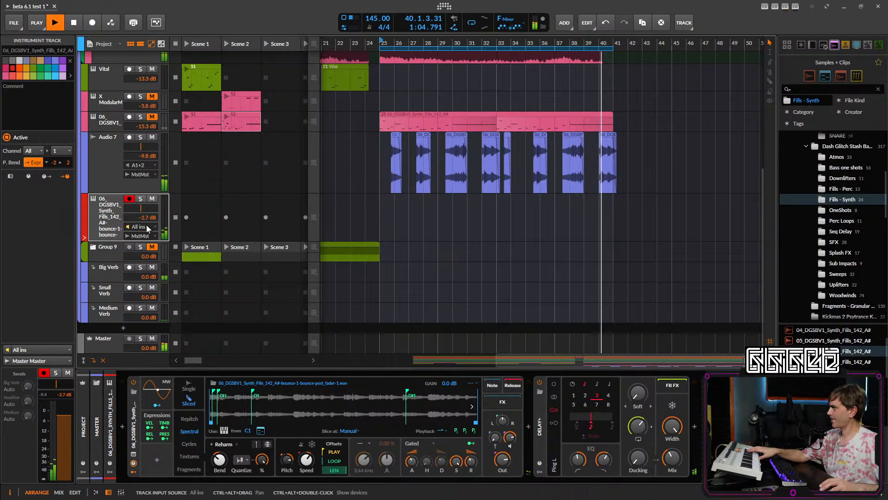
- Insert a one-bar clip at 25.1.1 on the sampler track and open it in the note editor
double_click(395, 227)
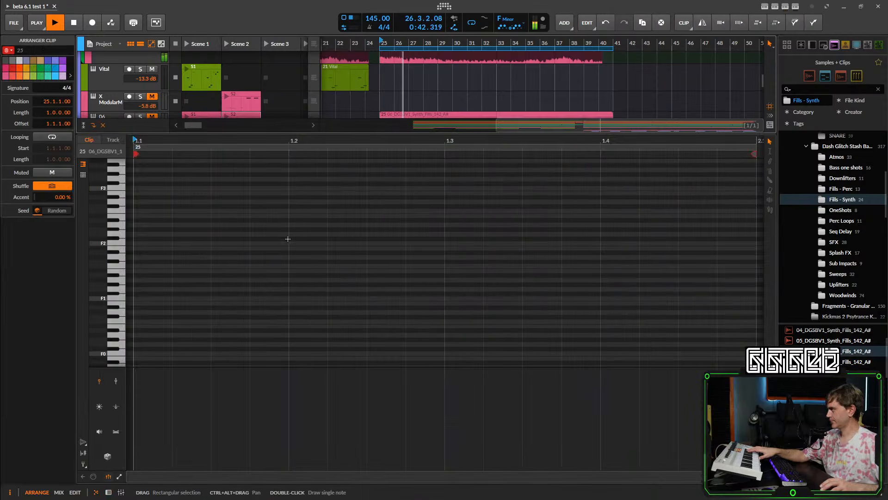
- Draw a C1 note in the bar 25 clip starting at 1.2.1, with length 0.1.2.00 and 86.4% velocity, and return to the arrangement
double_click(311, 318)
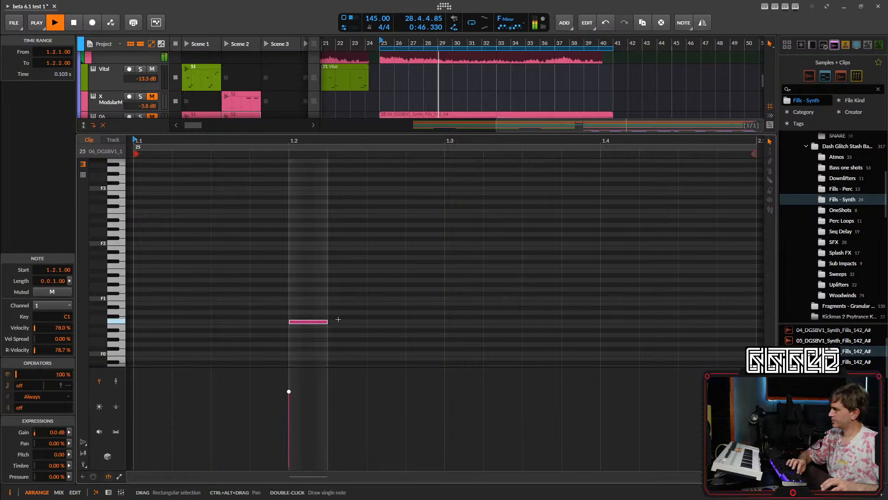
left_click_drag(327, 321, 523, 321)
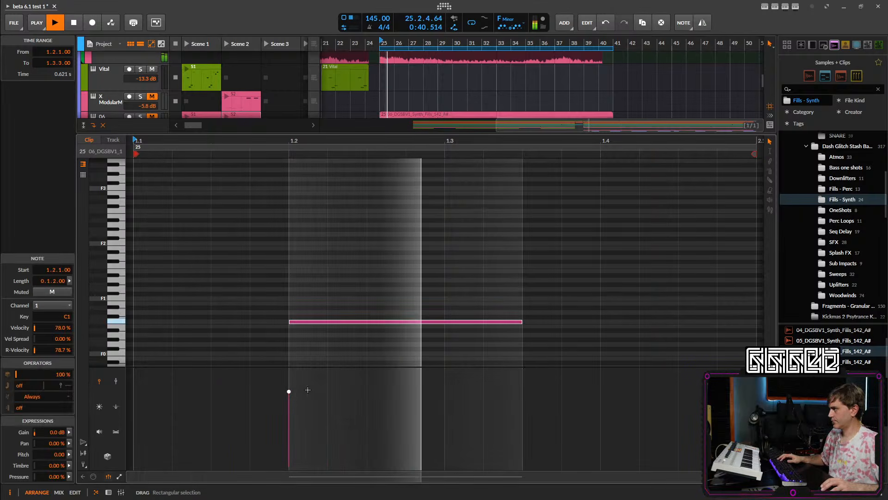
left_click_drag(290, 392, 292, 384)
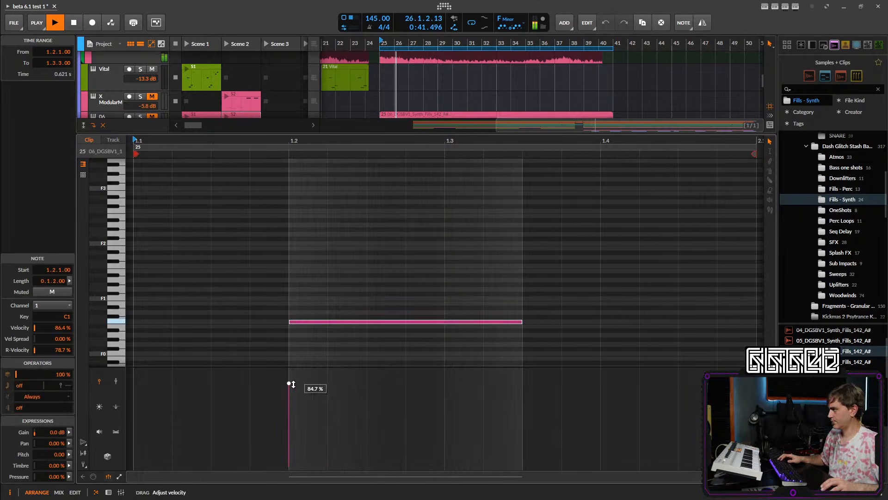
left_click(109, 491)
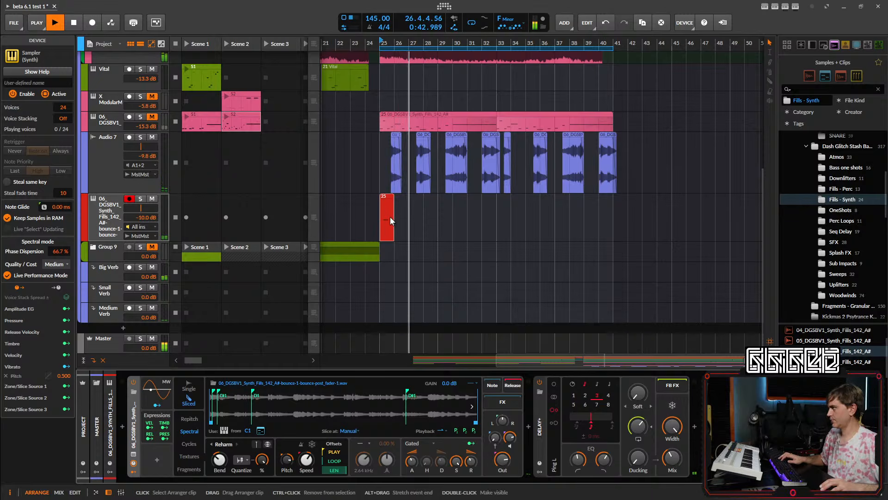
- Copy the sampler clip to bars 29, 33 and 37, and set the track volume to -6.4 dB
left_click_drag(390, 217, 503, 223, "ctrl")
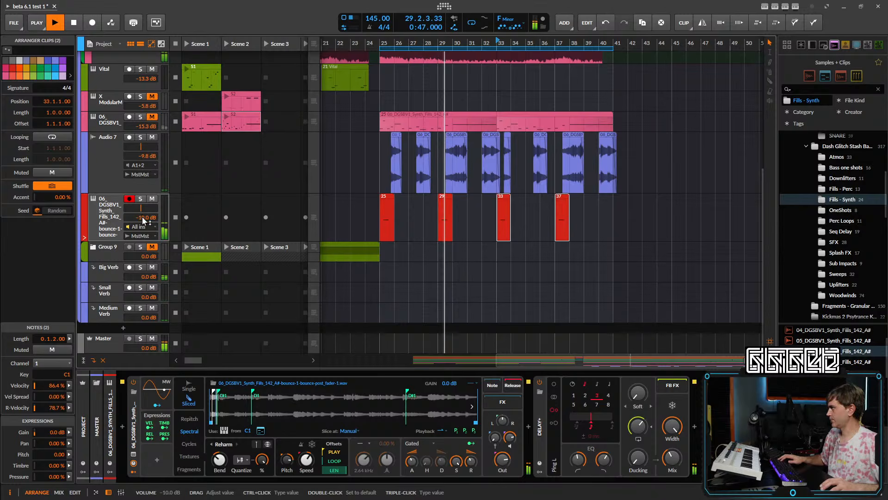
left_click_drag(144, 218, 144, 202)
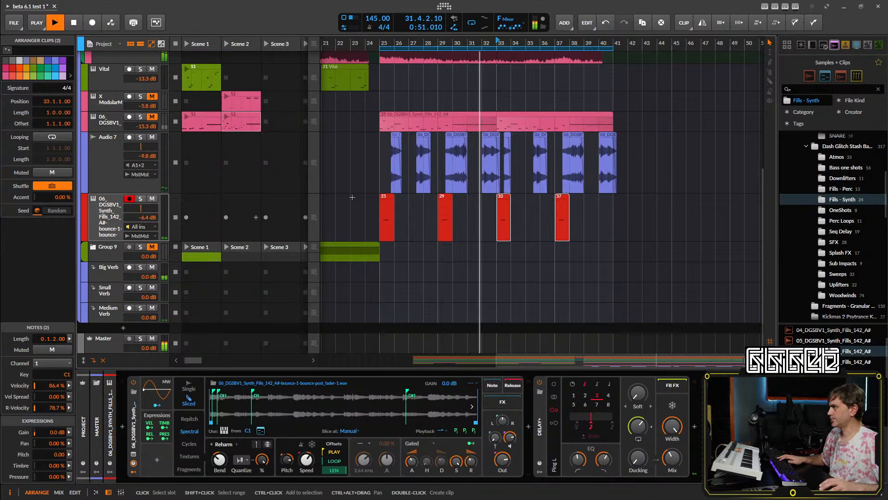
scroll(567, 242, "down", 1)
scroll(547, 254, "up", 3)
scroll(546, 252, "down", 2)
scroll(426, 197, "down", 3)
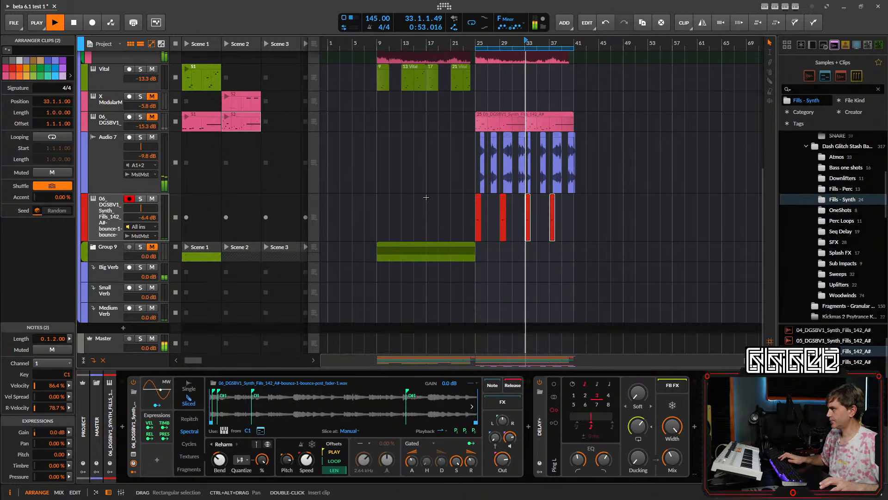
- Shrink the lanes of the Audio 7 track and the red sampler track together to minimum height
scroll(439, 224, "up", 1)
scroll(443, 225, "up", 2)
left_click(119, 265)
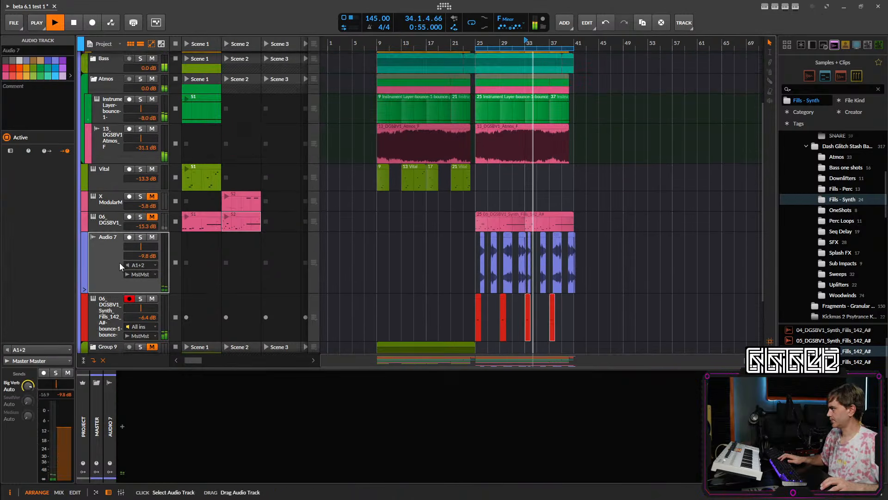
left_click(106, 320, "shift")
left_click_drag(100, 341, 105, 304)
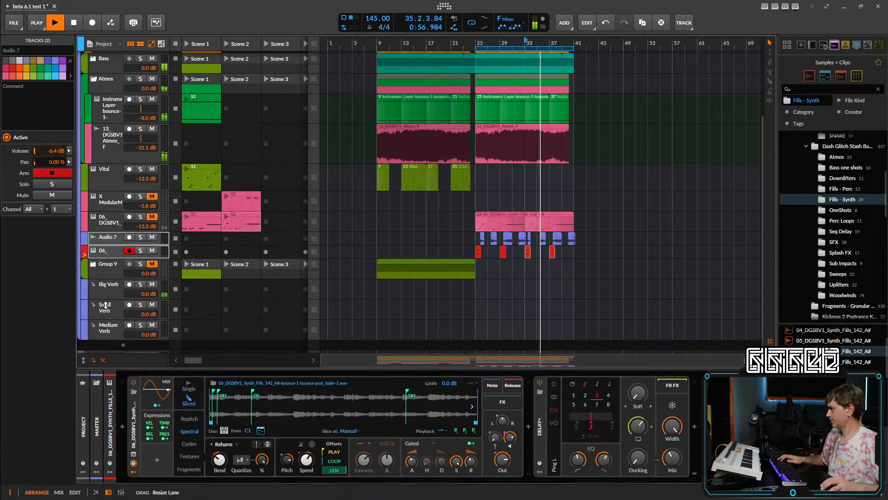
- Collapse the Atmos group and select the Vital track beneath it
scroll(495, 83, "up", 2)
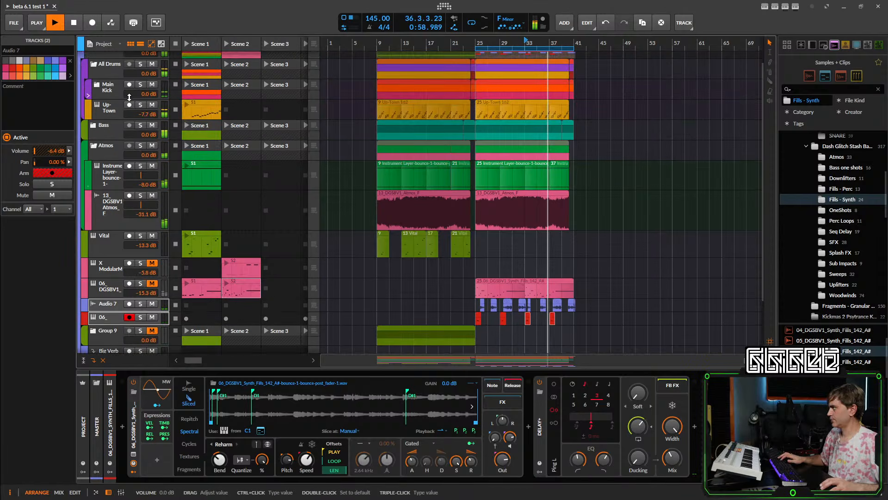
scroll(379, 195, "down", 1)
scroll(379, 194, "up", 1)
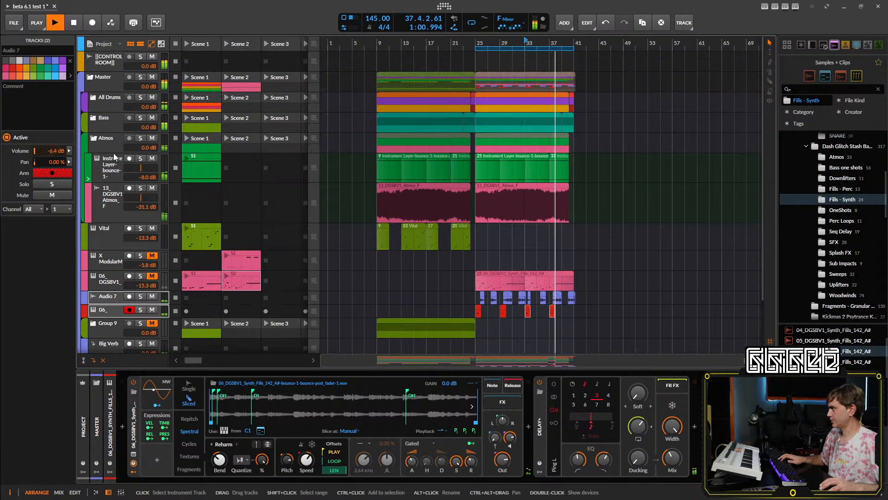
left_click(92, 139)
left_click(101, 173)
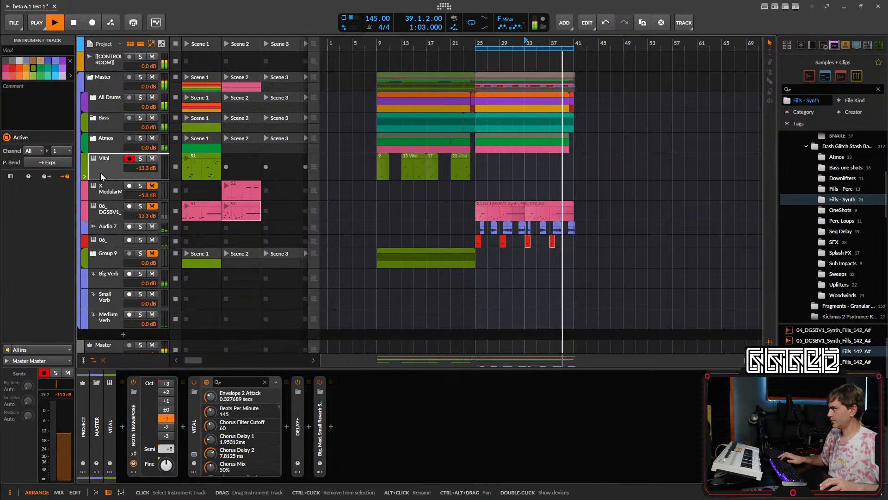
- Save the project with the loop region extended to 32 bars from bar 9, and play the arrangement from there
key("ctrl+s")
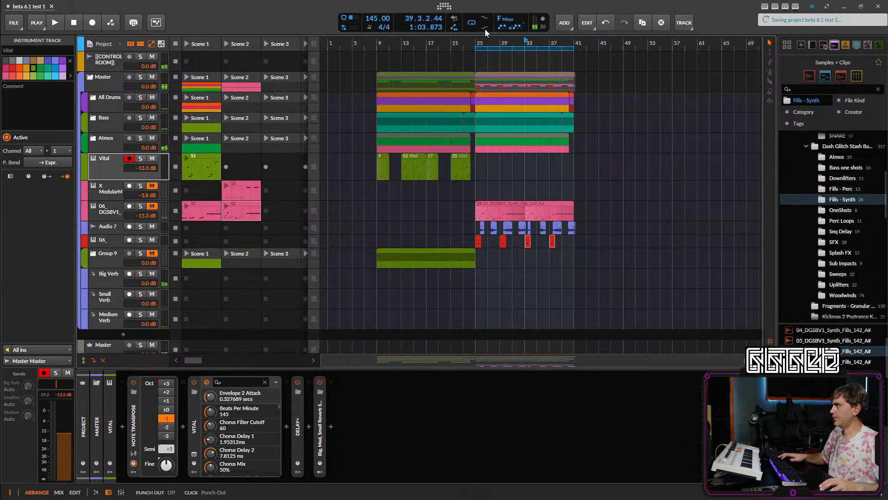
left_click_drag(479, 48, 377, 48)
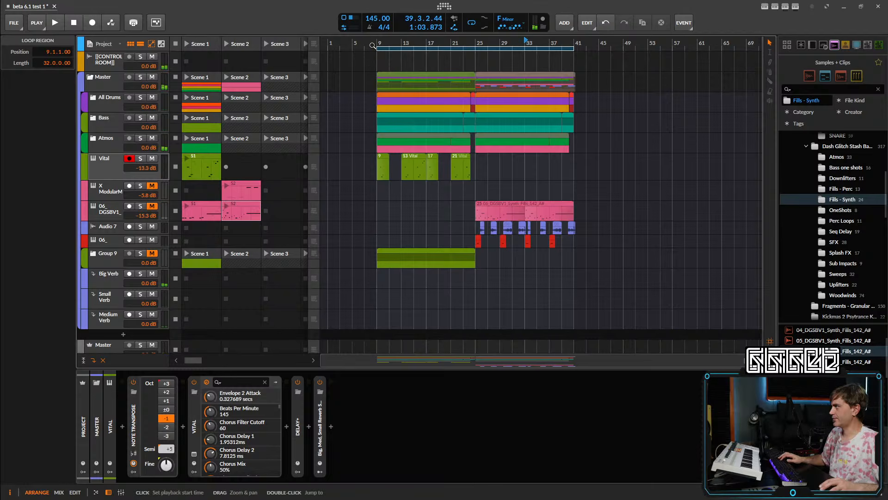
key("ctrl+s")
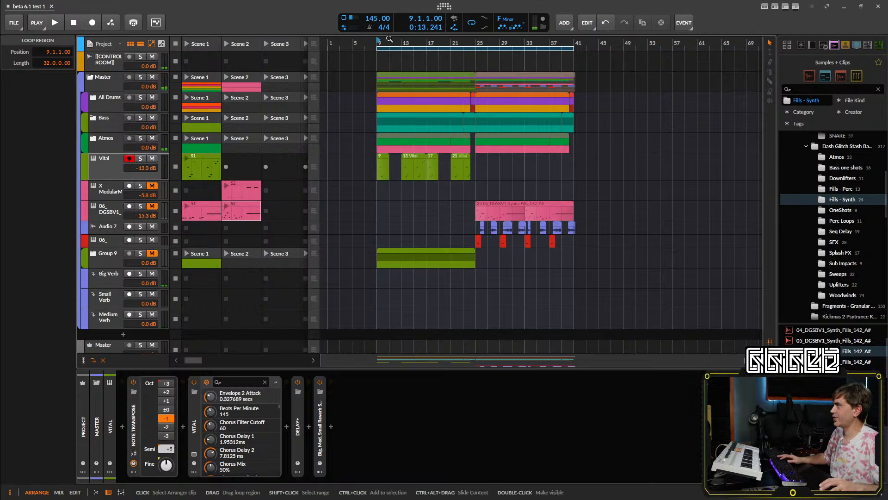
key("space")
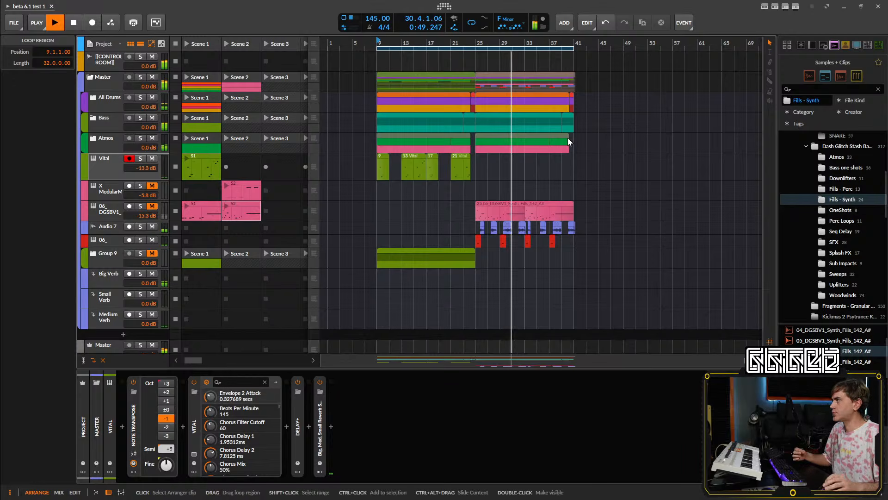
- Duplicate the section at bars 25–41 across all tracks in the Master group to bar 41
scroll(559, 111, "up", 3)
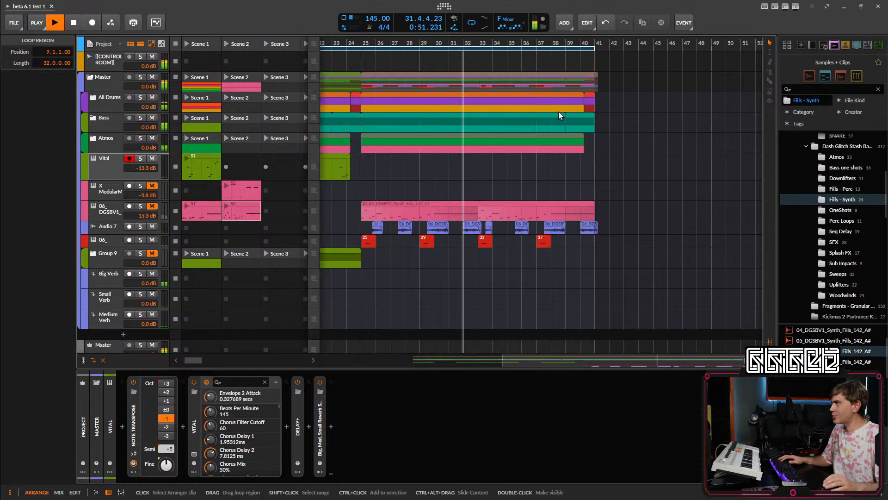
scroll(666, 88, "down", 2)
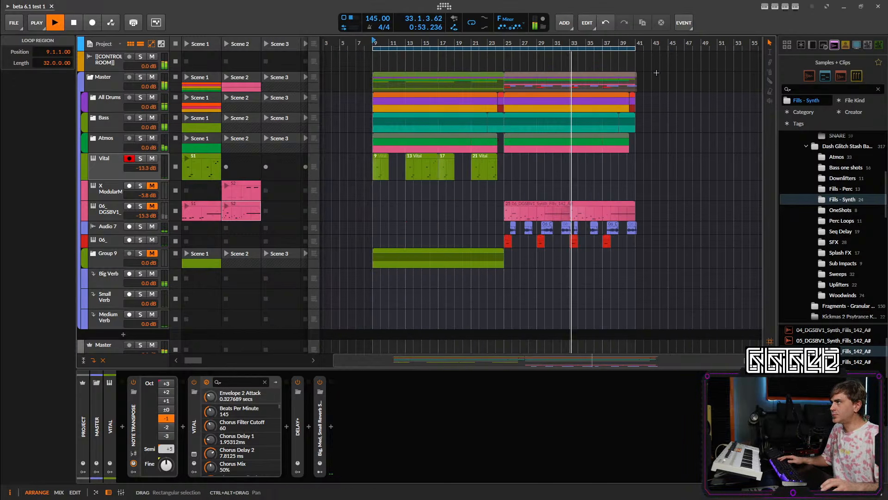
left_click(663, 80)
mouse_move(664, 80)
left_mouse_down()
mouse_move(507, 136)
mouse_move(550, 132)
mouse_move(538, 123)
left_mouse_up()
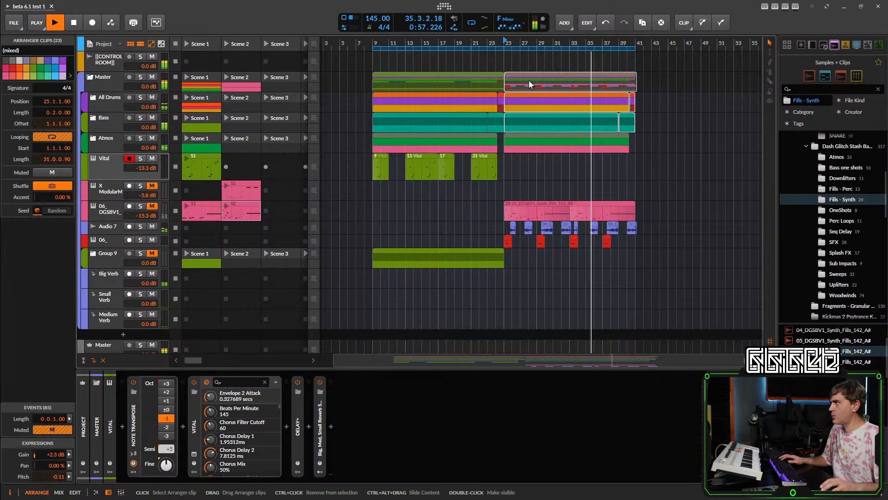
mouse_move(529, 79)
left_mouse_down()
mouse_move(670, 83)
mouse_move(662, 82)
left_mouse_up()
scroll(670, 102, "right", 4)
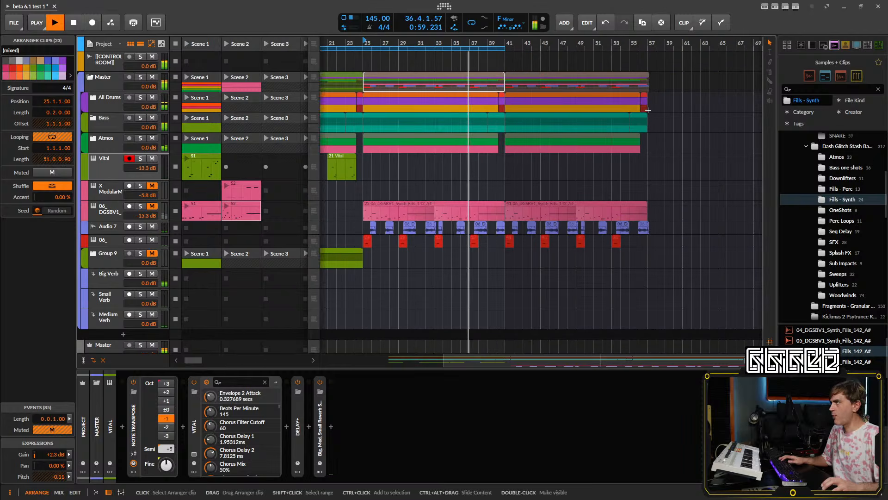
- Delete the copied Atmos and synth fill clips after bar 41, and loop bars 41–57
left_click_drag(673, 138, 506, 273)
key("Delete")
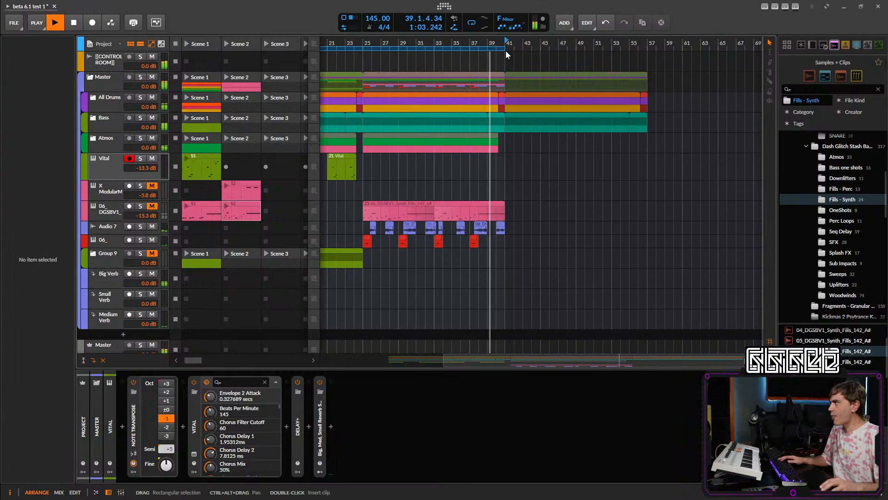
left_click_drag(508, 43, 647, 44)
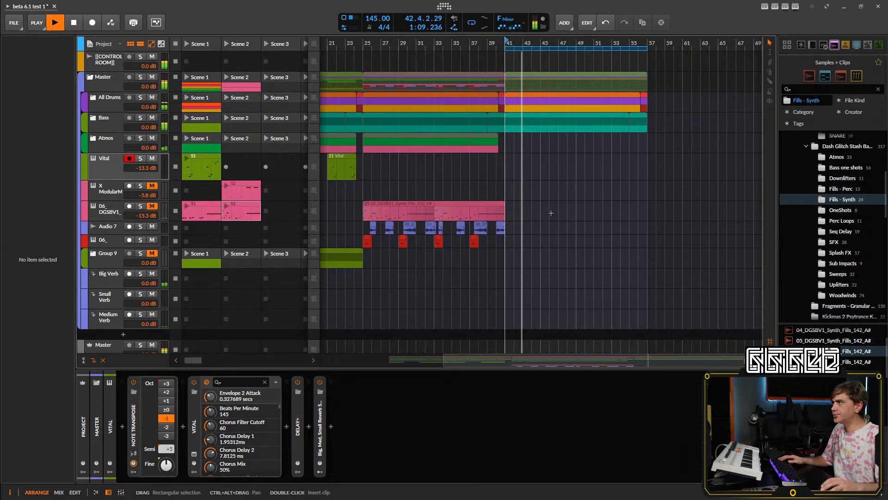
scroll(535, 182, "up", 2)
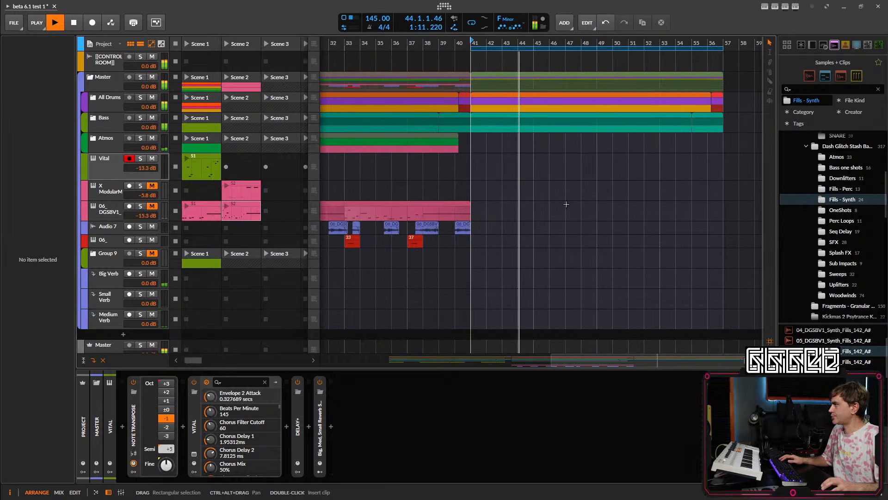
key("space")
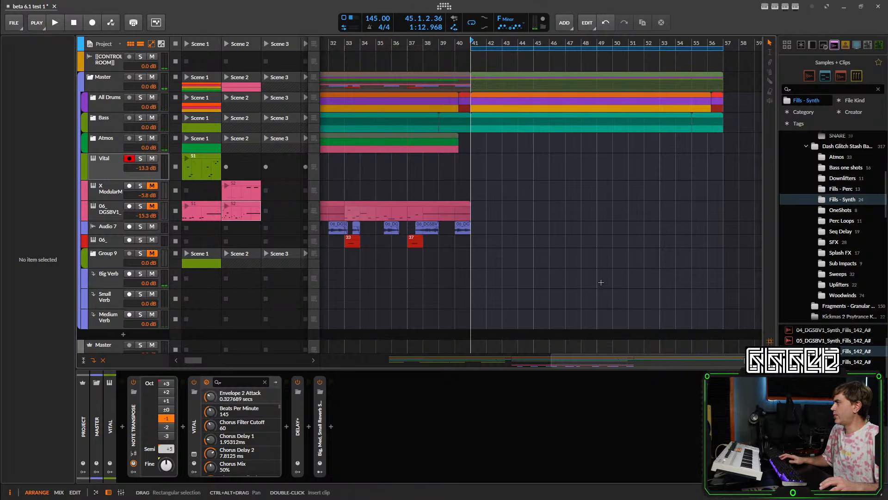
- Add a new instrument track at the end of the track list and open its device browser
scroll(601, 283, "down", 1)
left_click(124, 328)
type("s")
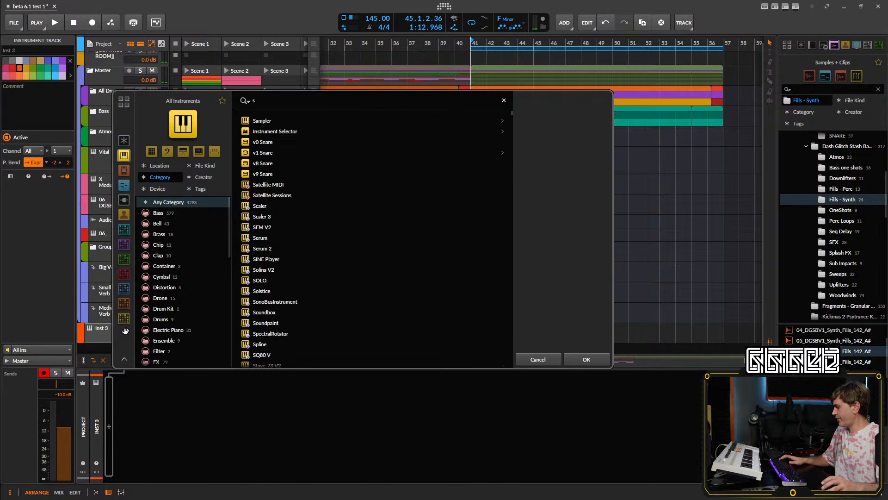
type("ou")
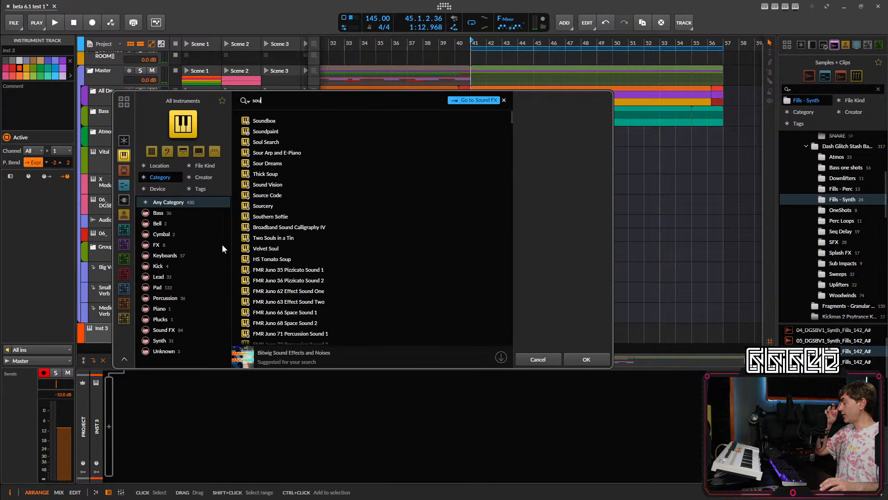
key("BackSpace")
key("BackSpace")
key("BackSpace")
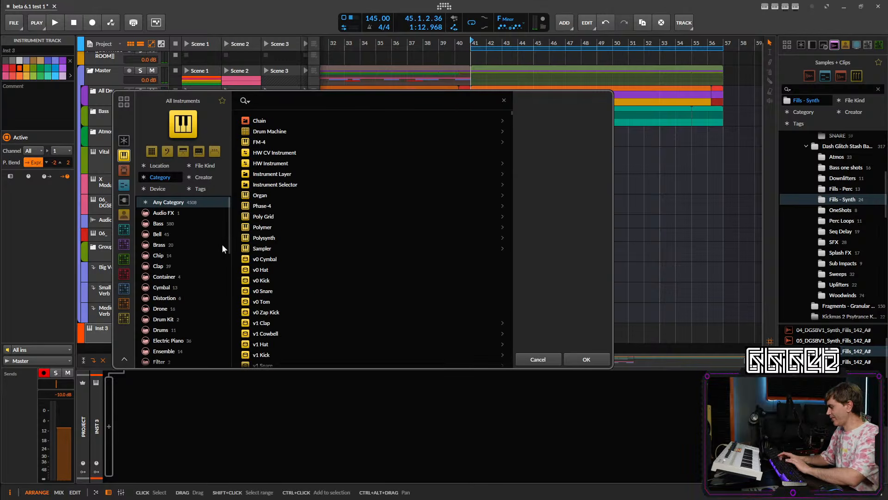
- Search for "vital" and load the Vital synth on the new instrument track
type("vital")
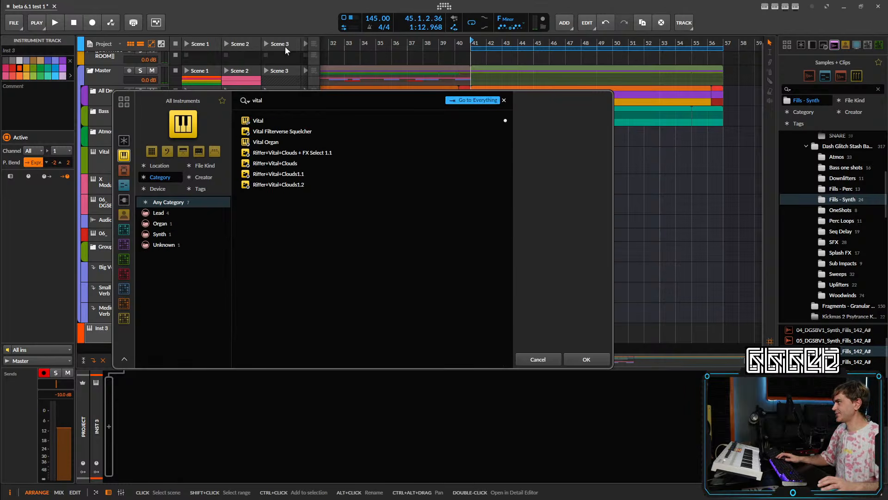
left_click(294, 130)
left_click(294, 120)
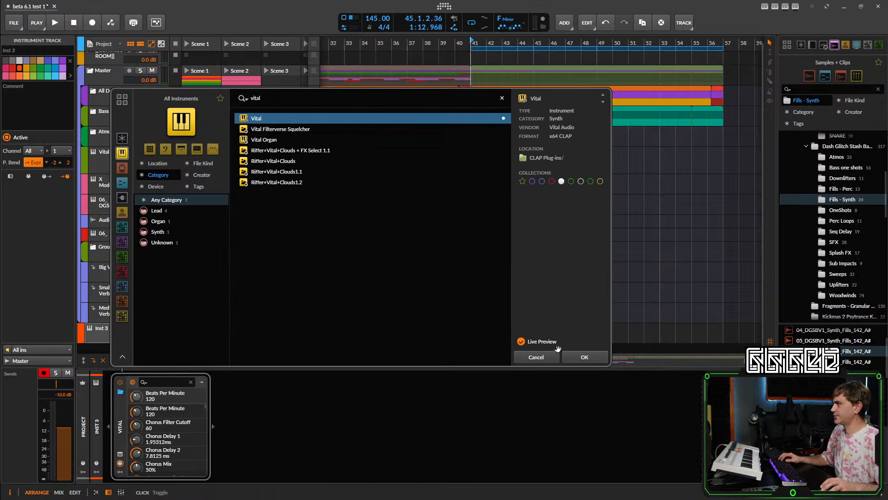
left_click(584, 357)
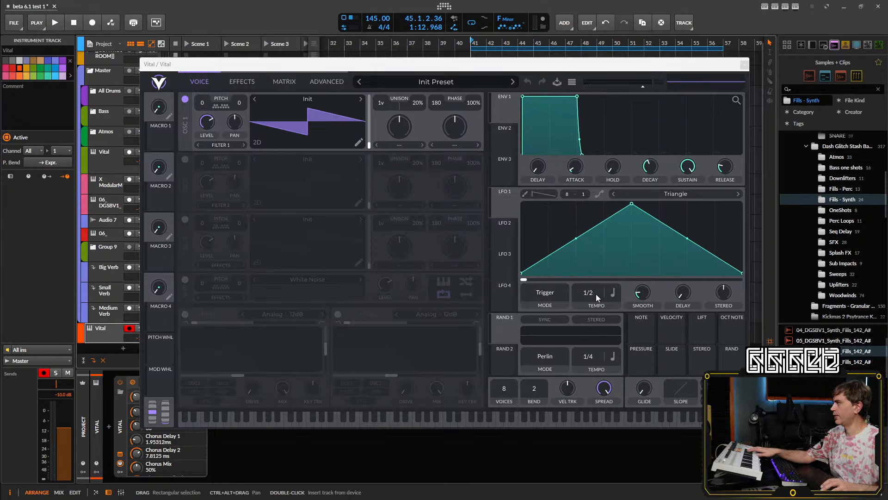
- Set Vital's oscillator 1 to 7 unison voices, and place its track below X ModularM at -15.6 dB
left_click_drag(399, 69, 324, 72)
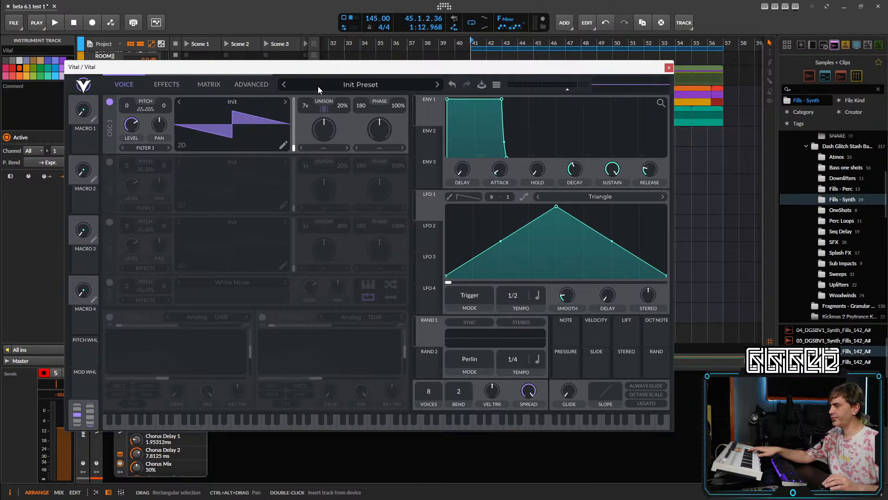
left_click(669, 67)
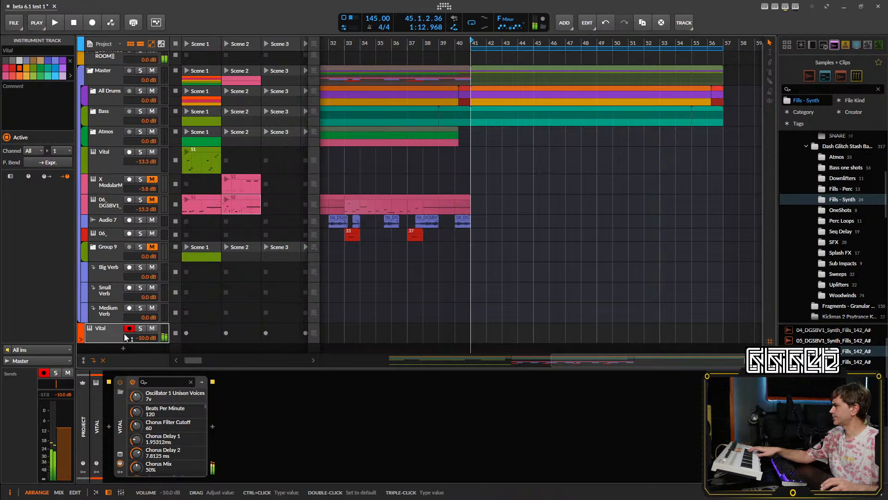
left_click_drag(97, 337, 110, 237)
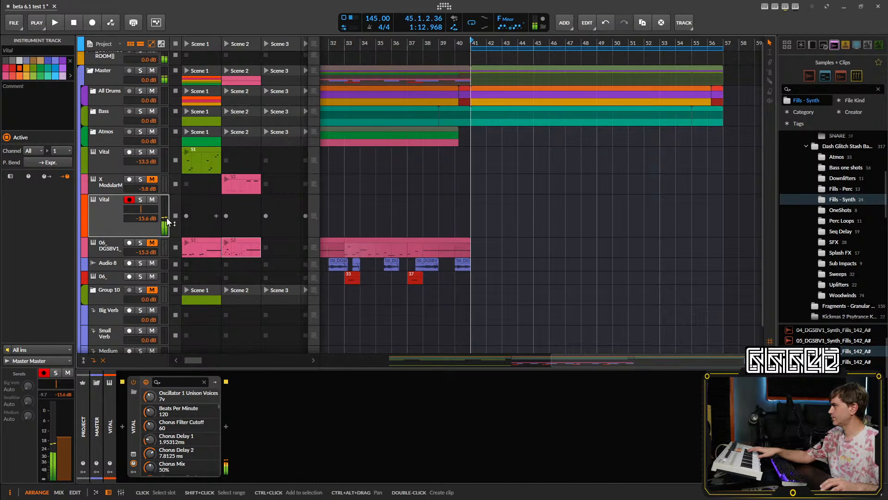
- Create a clip at bar 41 on the new Vital track with the chord C1, C2, G2 and D#3 held for the full bar
double_click(479, 213)
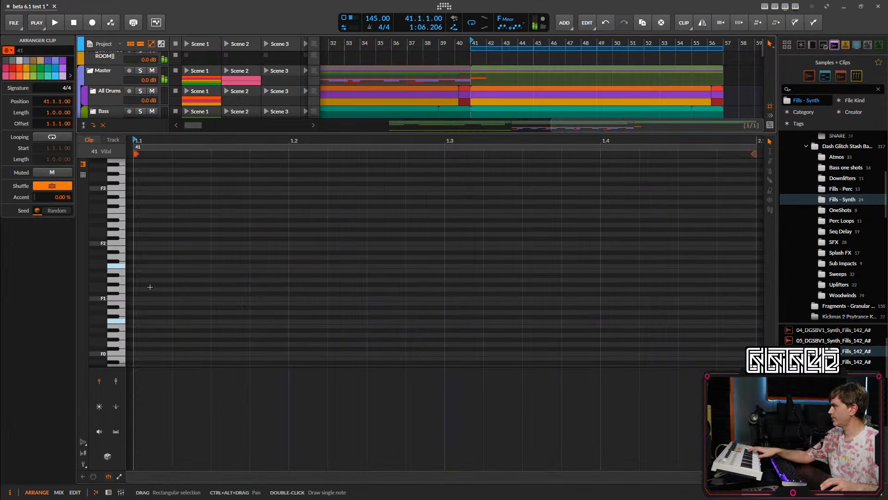
double_click(144, 320)
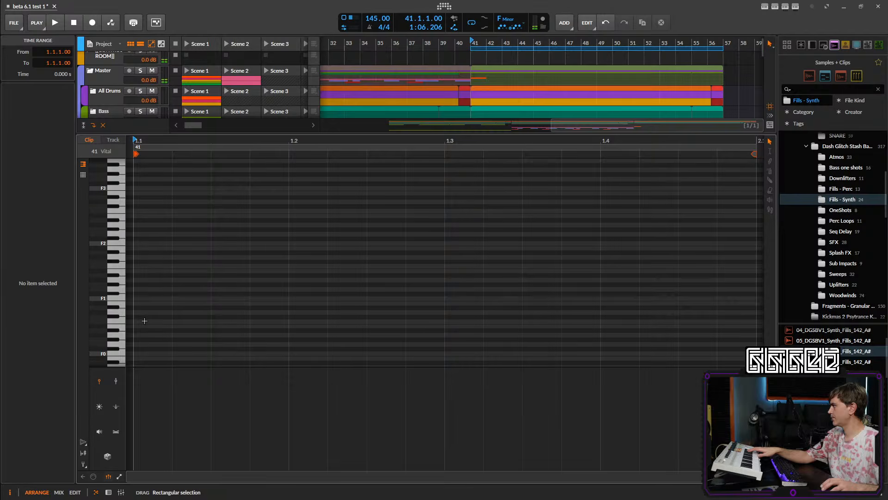
double_click(150, 265)
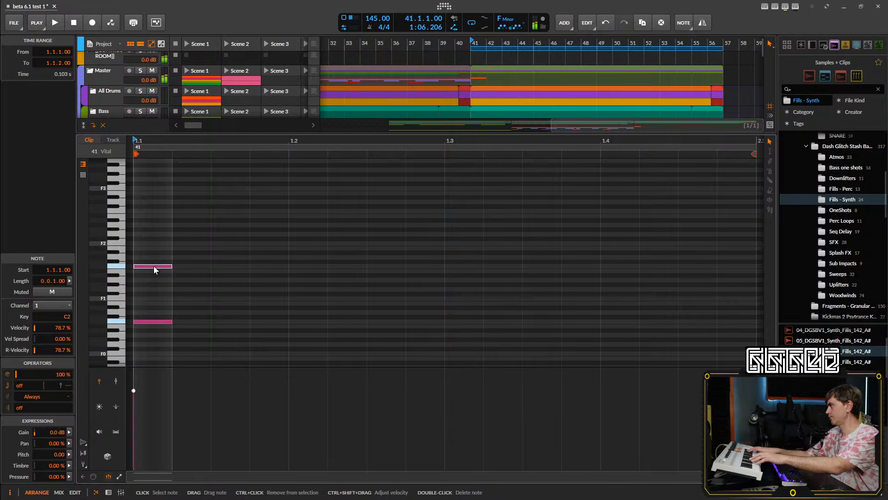
left_click(156, 235)
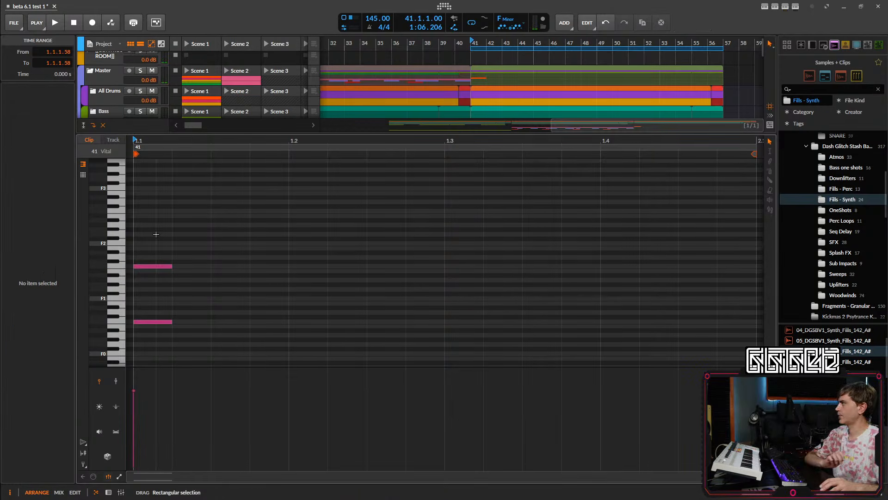
double_click(156, 234)
double_click(156, 198)
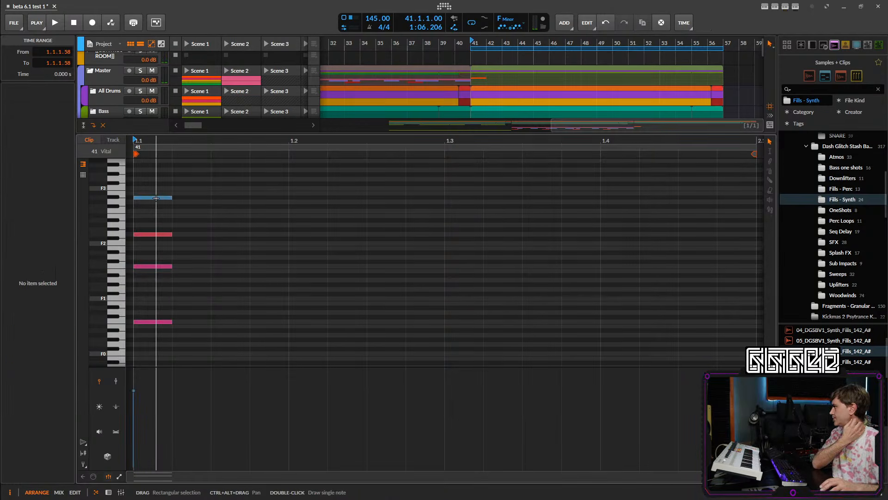
left_click_drag(180, 173, 129, 352)
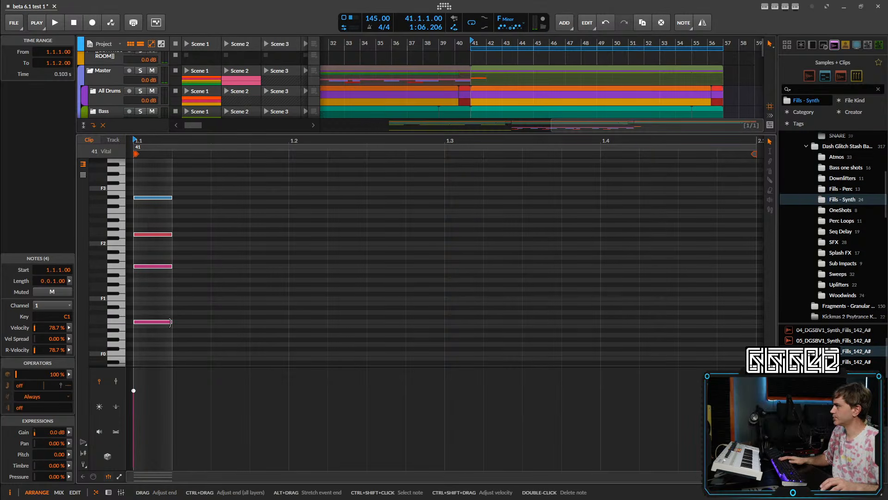
left_click_drag(171, 322, 754, 335)
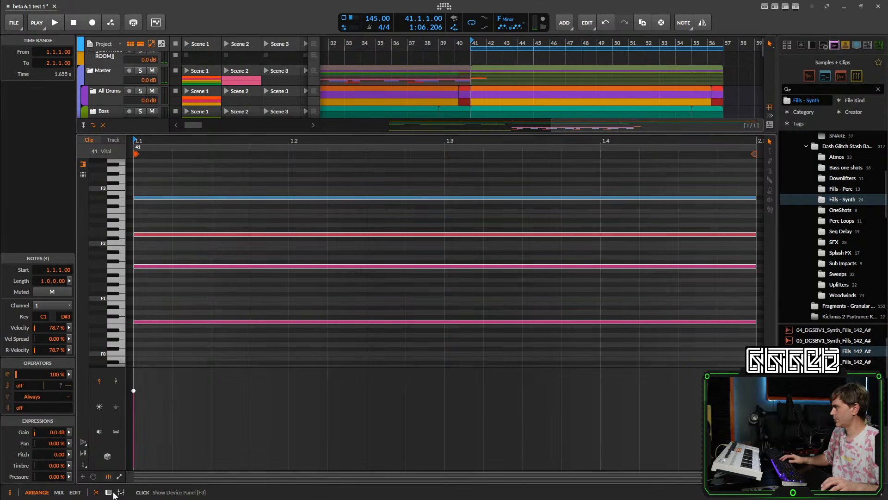
- Insert a Note Transpose device before Vital and set it to +5 semitones
left_click(109, 492)
left_click(122, 426)
type("tra")
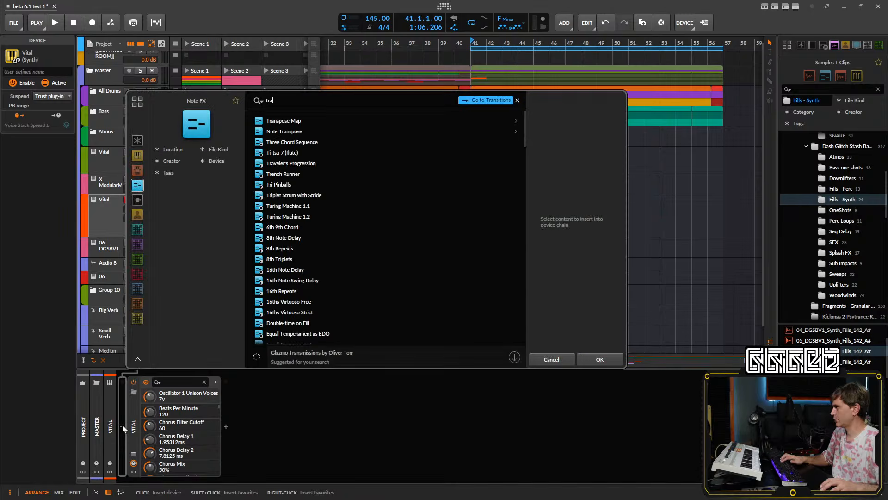
left_click(310, 130)
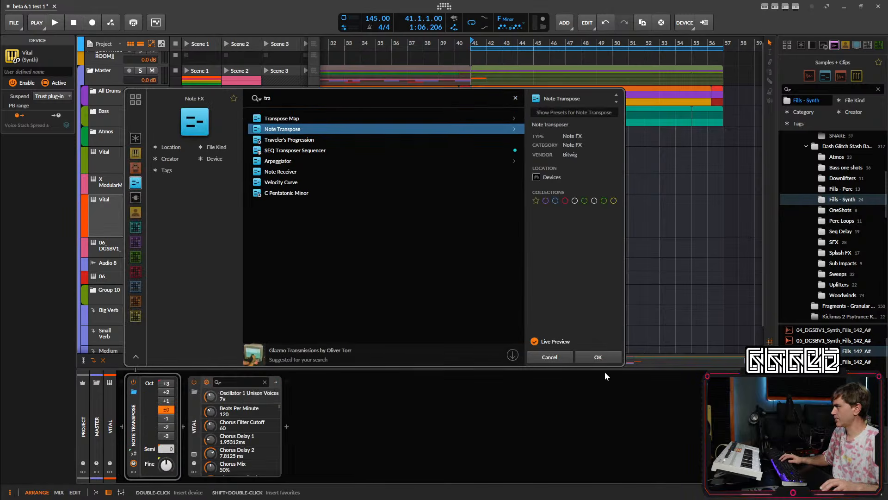
left_click(598, 356)
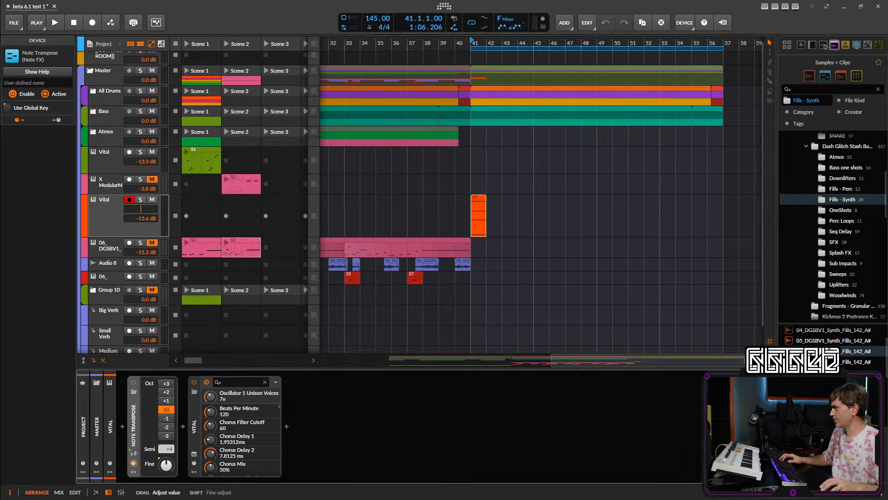
key("space")
key("space")
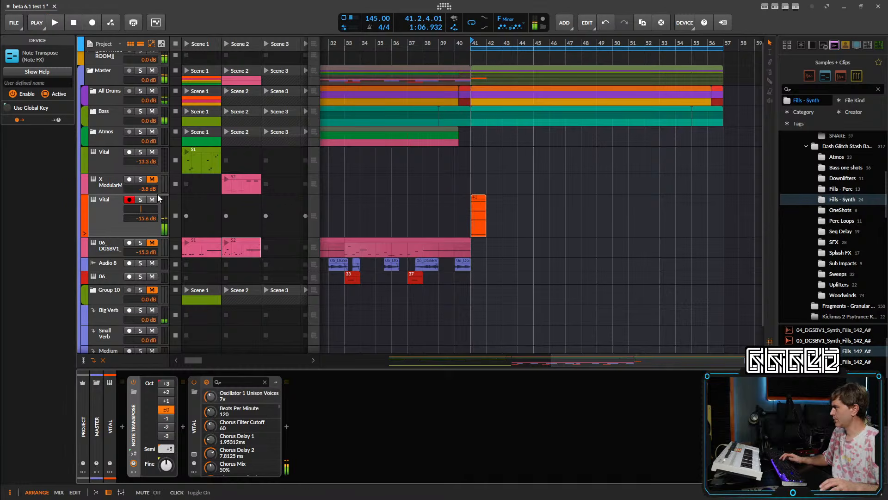
- Audition the chord with the Vital track soloed, and unsolo the track
left_click(140, 201)
key("space")
key("space")
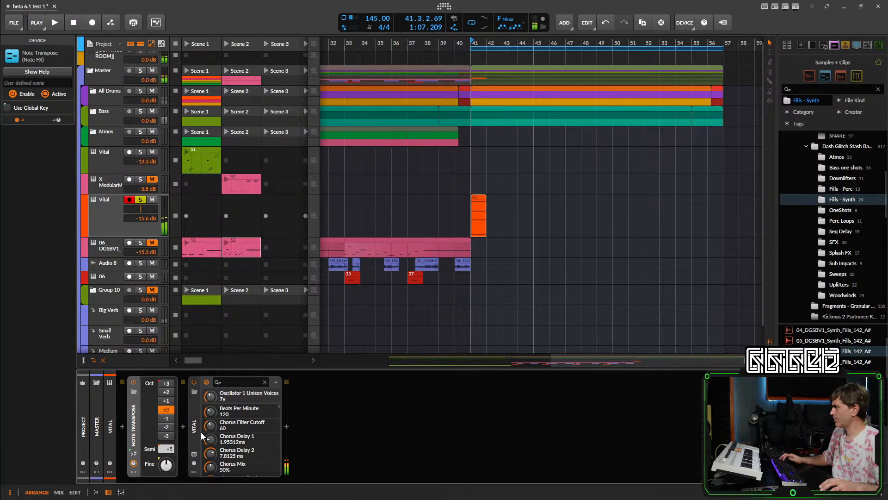
key("space")
key("space")
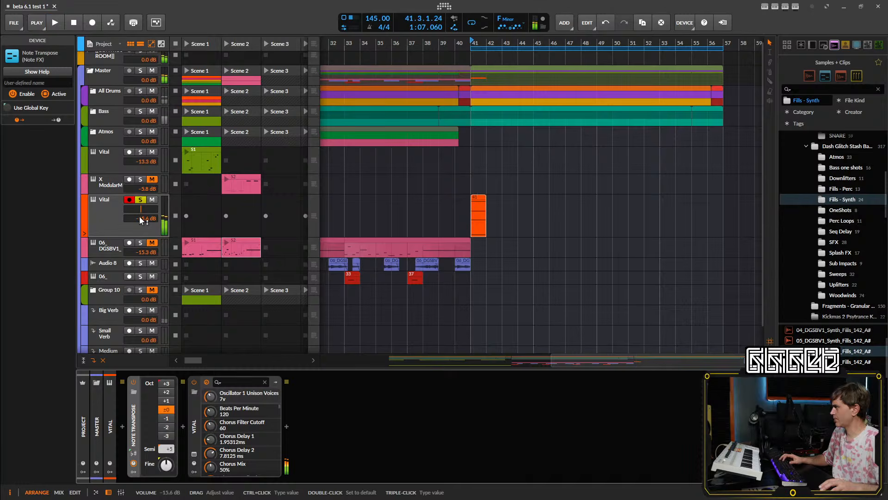
key("space")
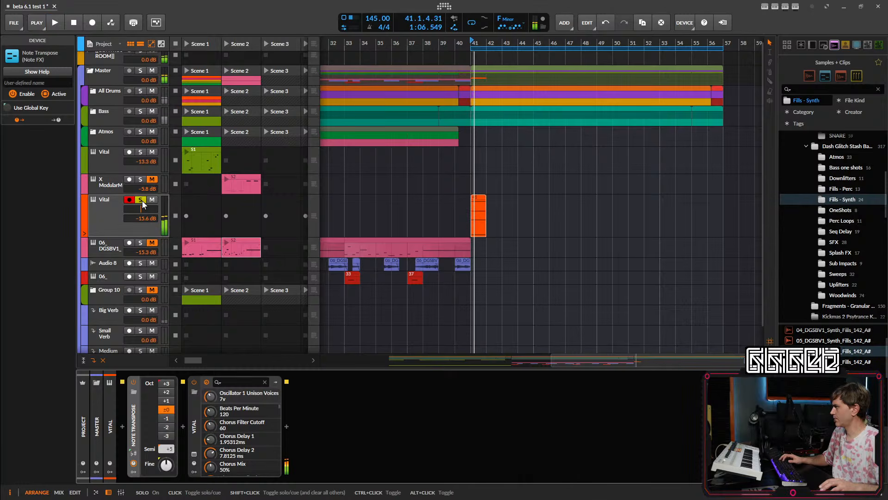
left_click(140, 199)
- Set the Vital track's volume to -22.0 dB while playing the chord with the full mix
scroll(548, 214, "up", 3)
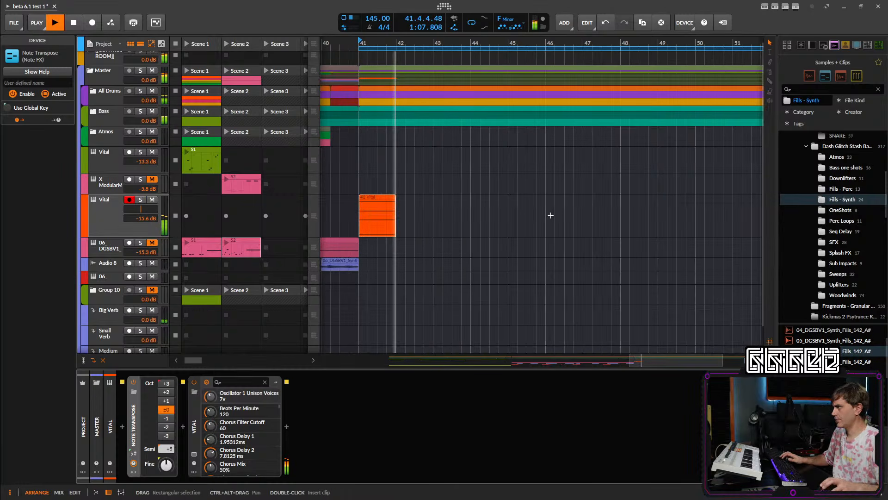
scroll(426, 204, "down", 3)
key("space")
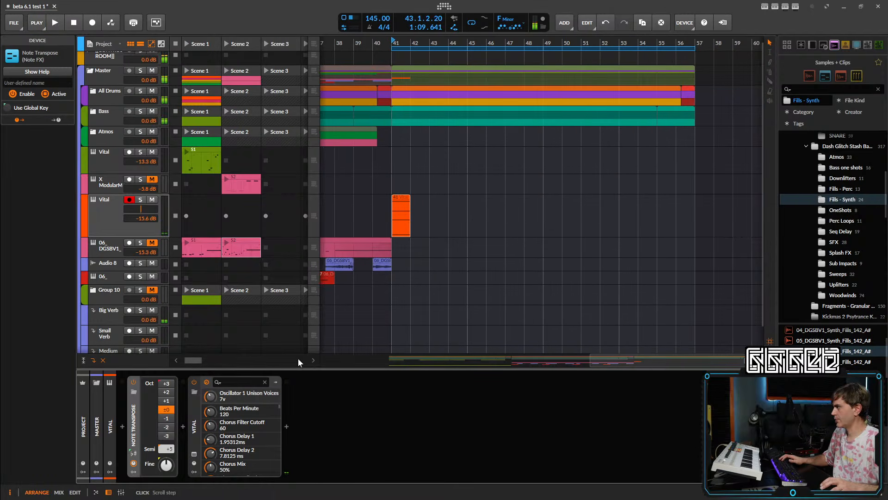
key("space")
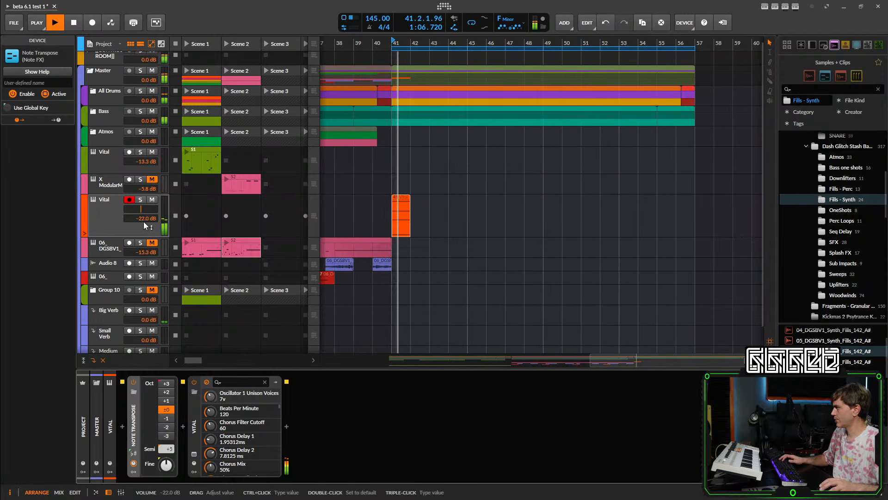
key("space")
- Open Vital's interface and enable oscillator 2 with 8 unison voices and 29% detune
left_click(195, 455)
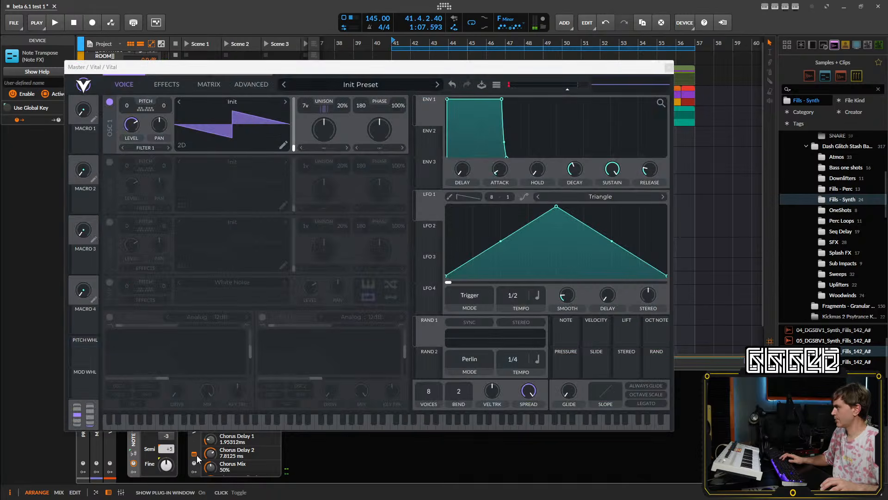
left_click(109, 162)
key("space")
key("space")
left_click_drag(306, 166, 316, 142)
key("space")
key("space")
key("space")
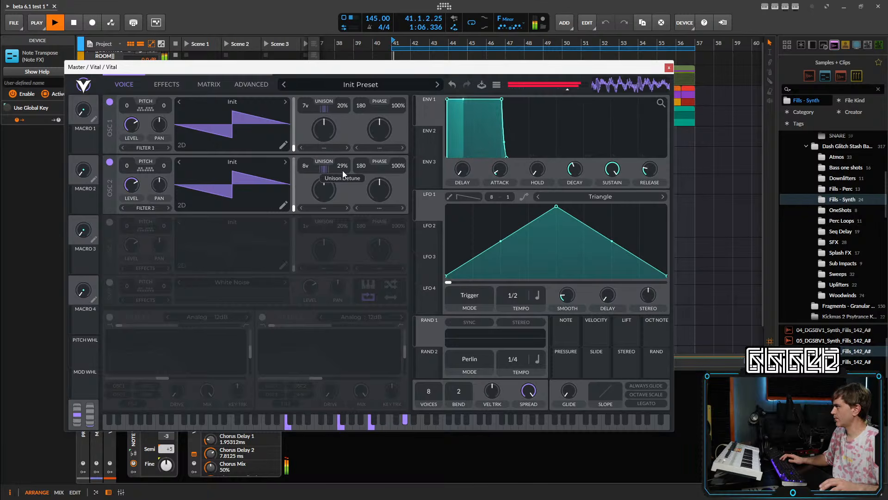
left_click_drag(343, 171, 342, 165)
- Transpose oscillator 2 up 12 semitones and lower its level to about 0.295
key("space")
key("space")
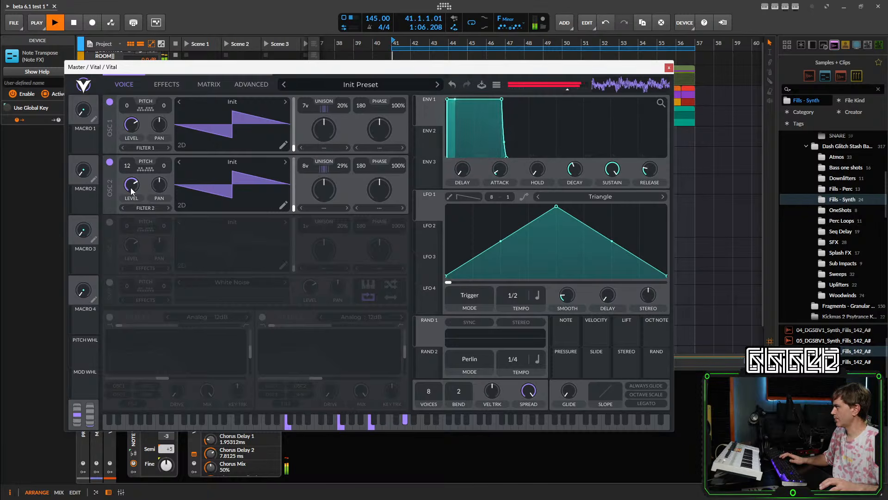
key("space")
left_click_drag(132, 186, 132, 196)
key("space")
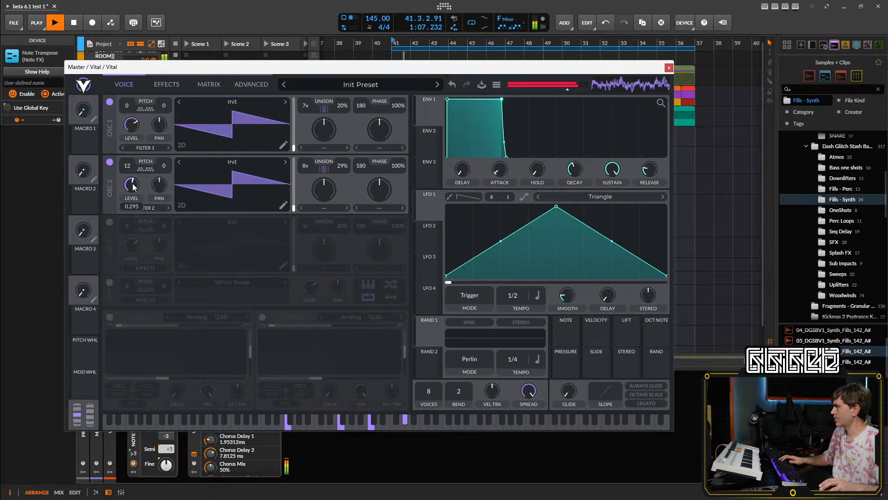
key("space")
- Reduce oscillator 2's unison detune to 5% and set its level to about 0.437
left_click_drag(330, 169, 344, 194)
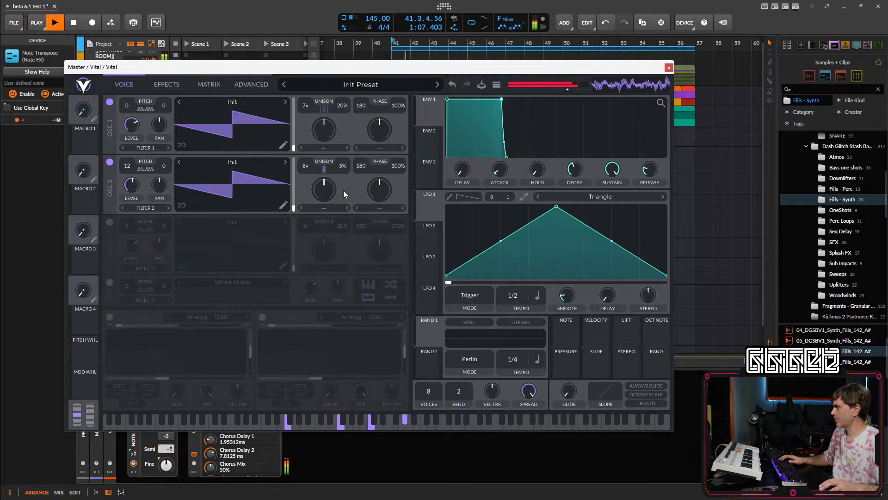
key("space")
key("space")
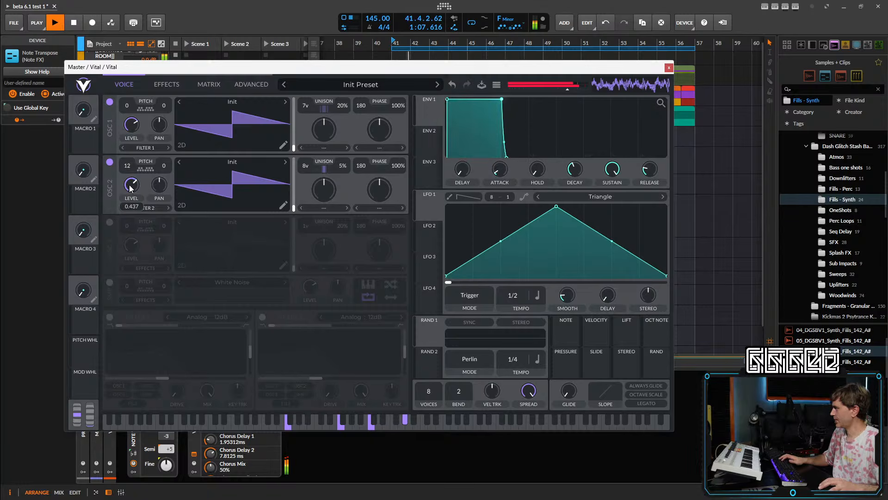
- Enable Vital's White Noise sampler at a low level
left_click(110, 282)
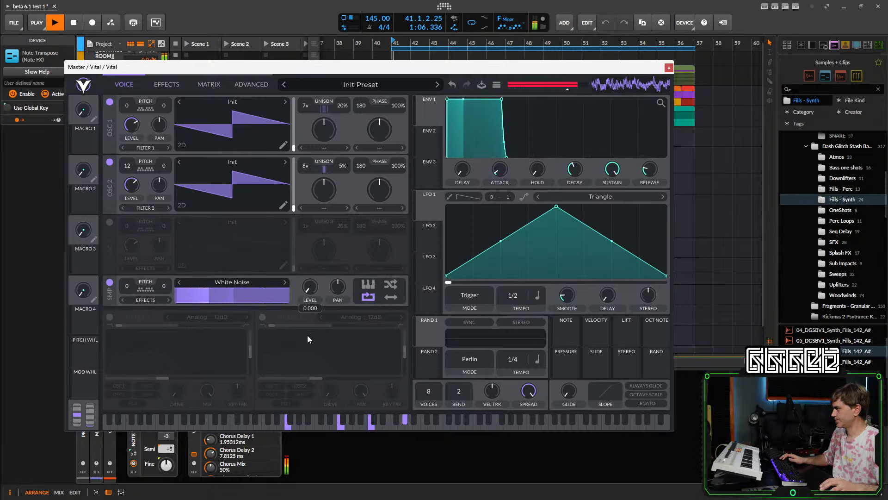
left_click_drag(313, 299, 308, 289)
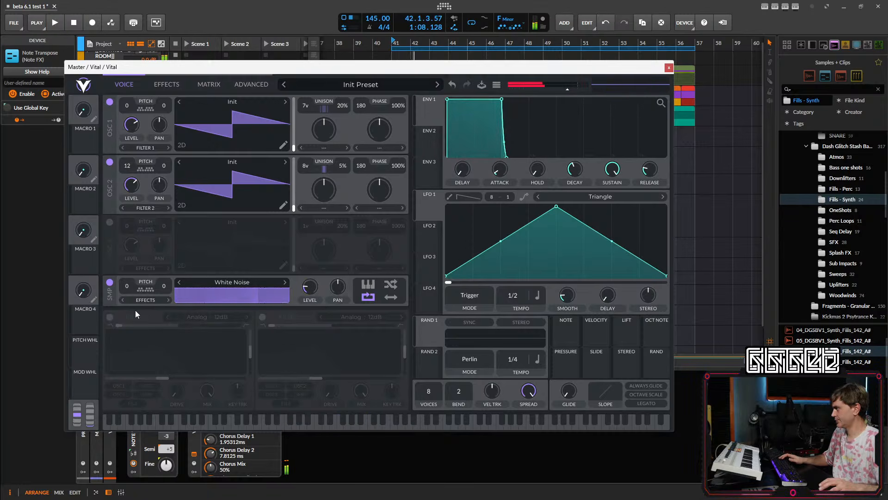
- Enable filter 1 with minimum resonance, and route oscillator 2 and the noise sampler into it
left_click(109, 317)
left_click_drag(256, 342, 254, 400)
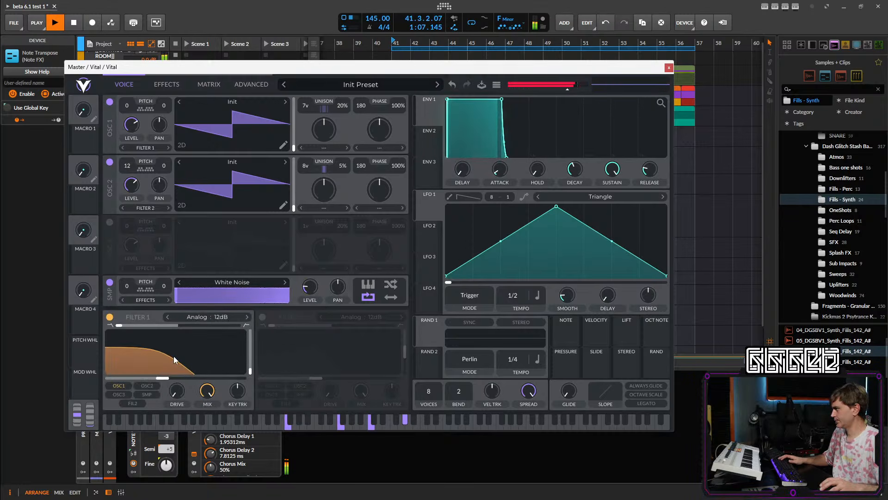
left_click(147, 386)
key("space")
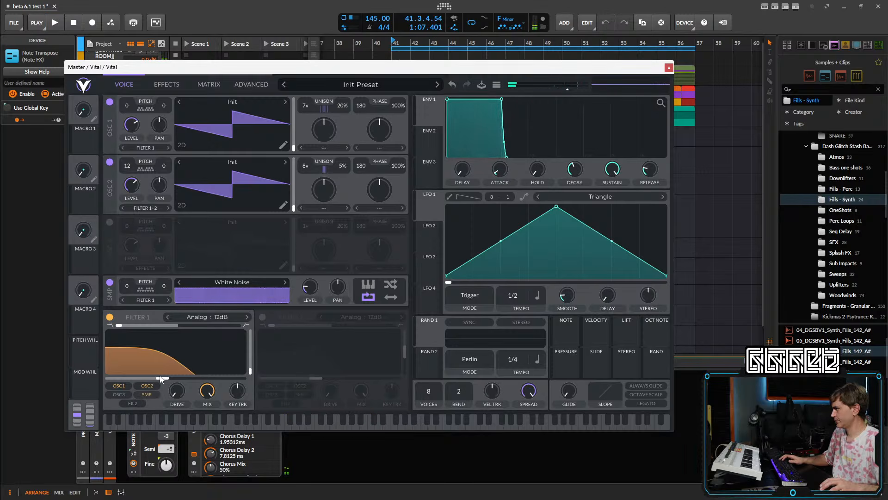
- Open filter 1's cutoff to near its maximum and set the White Noise level to about 0.033
key("space")
left_click_drag(162, 380, 236, 380)
key("space")
key("space")
key("space")
key("space")
key("space")
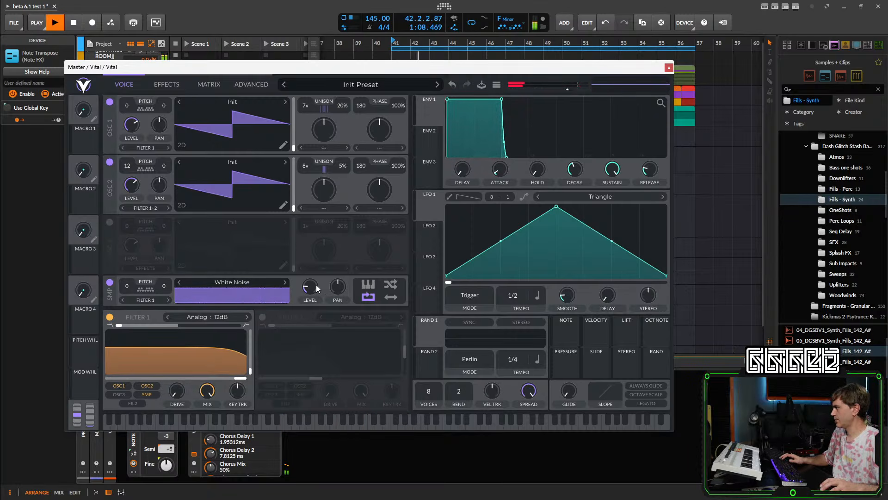
mouse_move(311, 289)
left_mouse_down()
mouse_move(332, 284)
mouse_move(318, 285)
left_mouse_up()
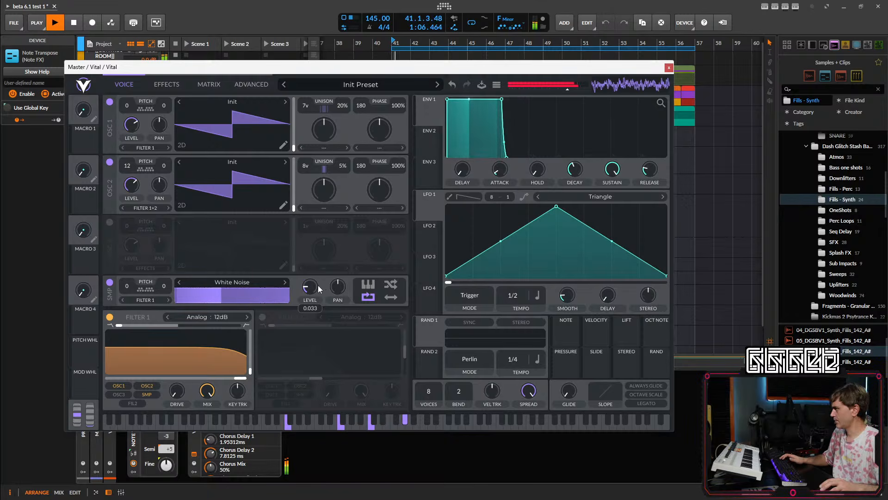
- Lower Vital's output volume to about -14.4 dB and close the plug-in window
left_click(165, 84)
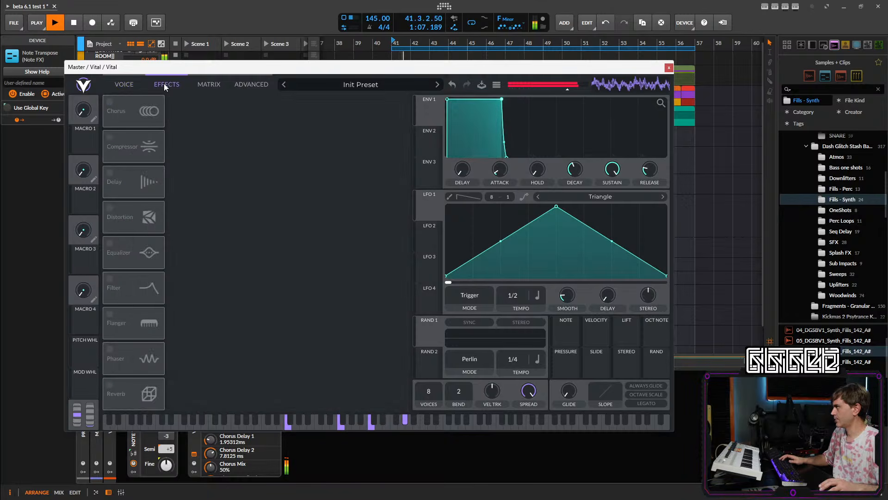
key("space")
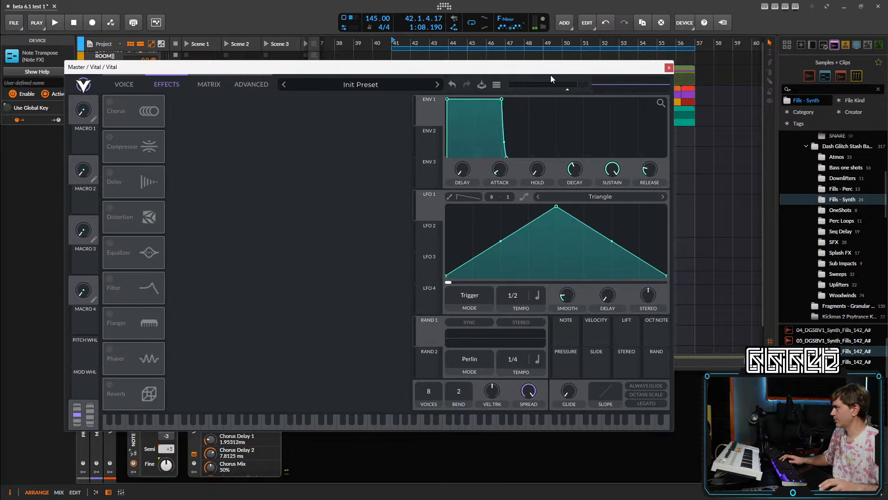
key("space")
left_click_drag(565, 91, 554, 90)
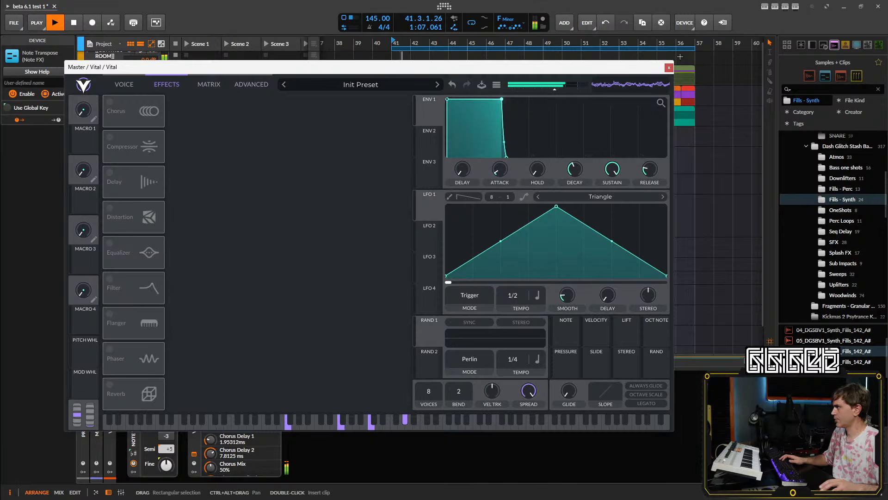
left_click(669, 68)
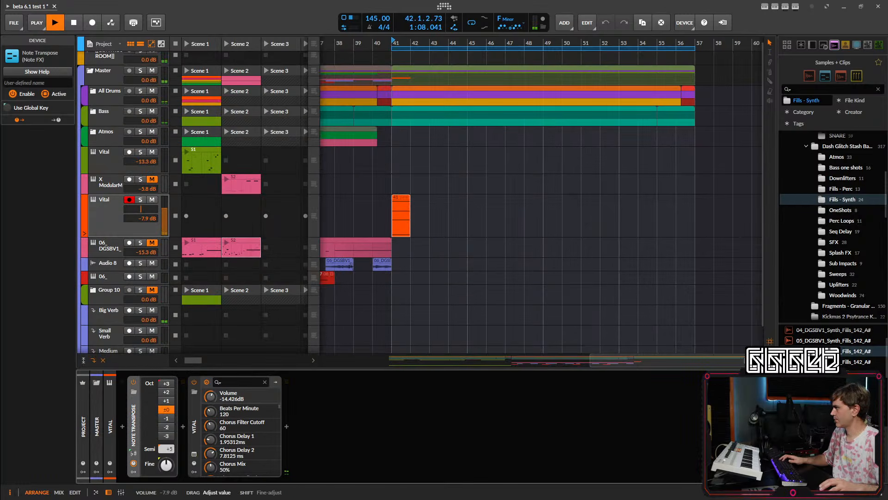
- Set the Vital track's volume to -12.0 dB and audition it against the mix
left_click_drag(165, 212, 165, 218)
key("space")
key("space")
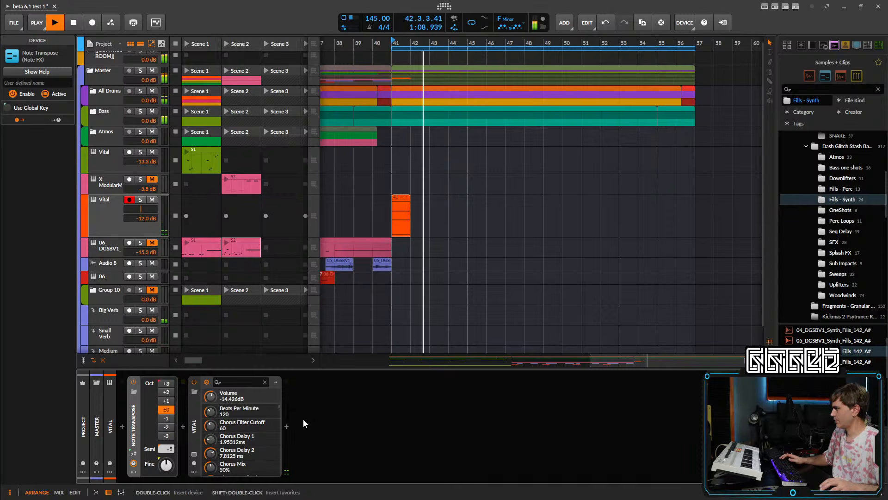
key("space")
- Lengthen the Vital chord clip at bar 41 to two bars and audition it in the mix
left_click_drag(410, 204, 426, 204)
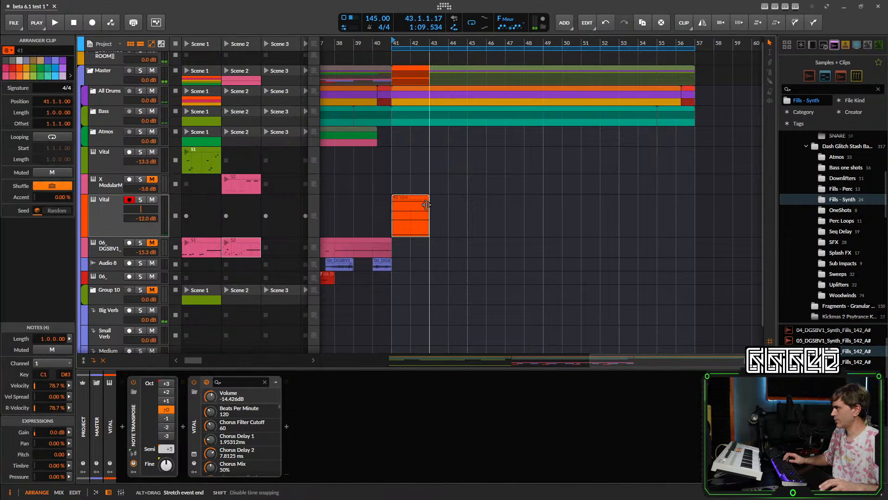
key("space")
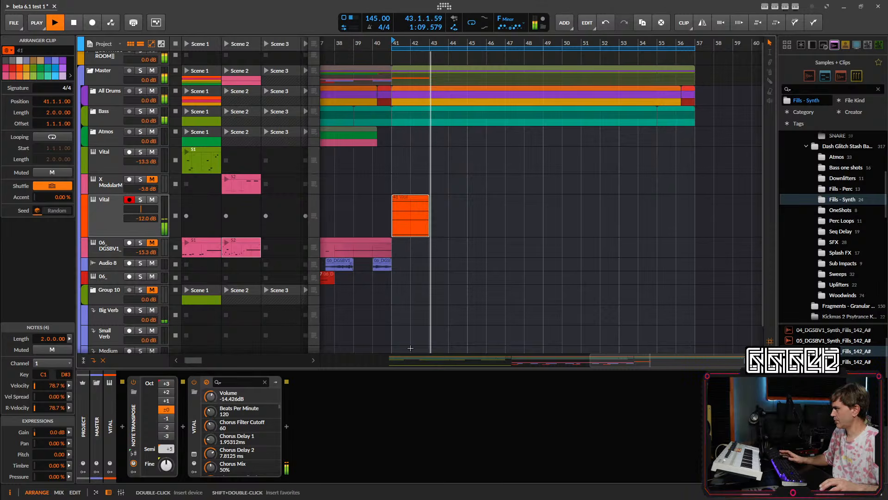
key("space")
- Bounce the two-bar Vital clip to a new audio track, audition the result and enlarge the bounced track's height
right_click(408, 224)
left_click(437, 459)
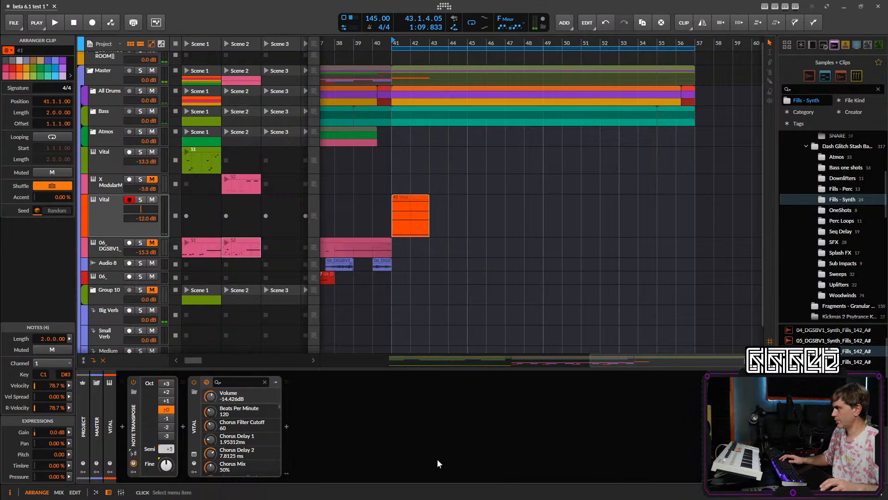
left_click(470, 348)
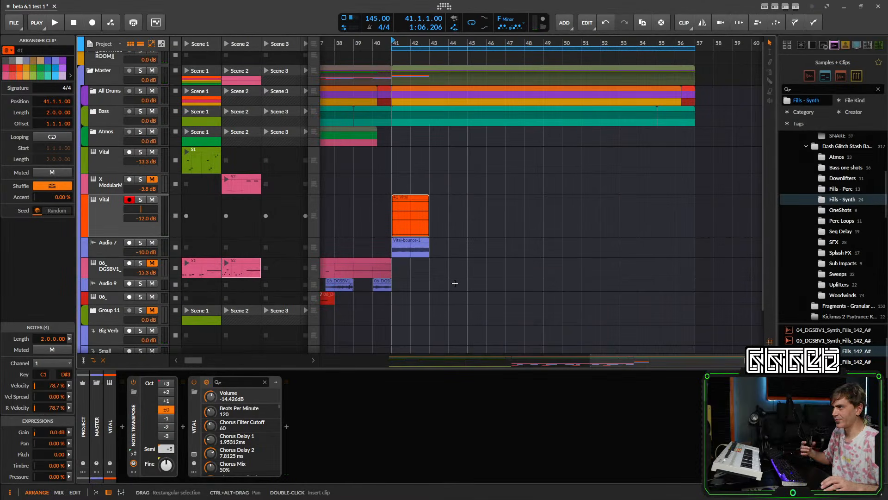
key("space")
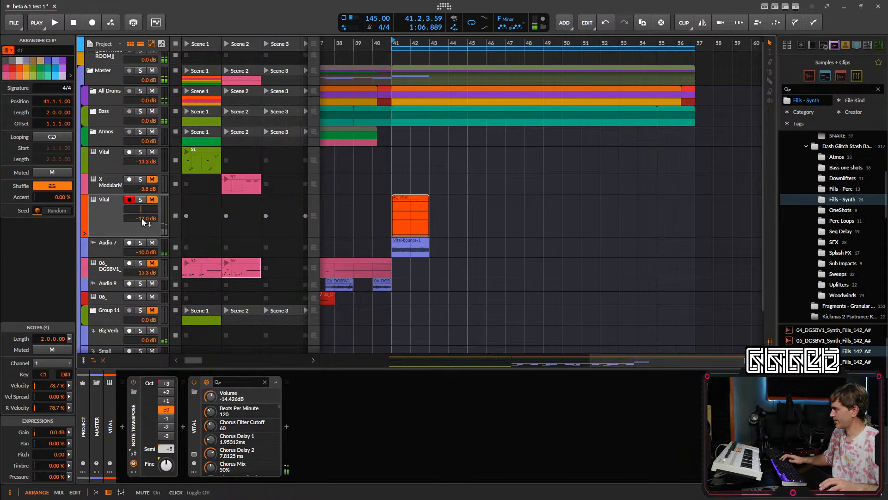
left_click_drag(111, 257, 107, 282)
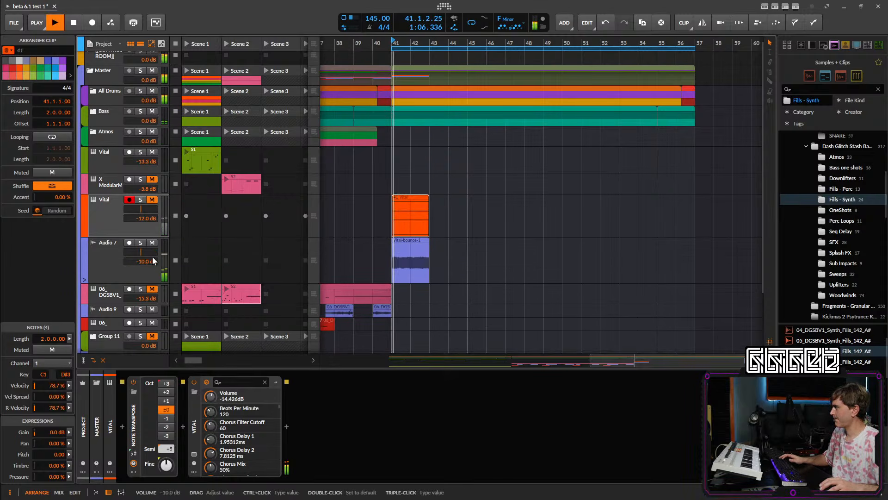
- Add a new instrument track with the Sampler device below the reverb tracks and play the arrangement
scroll(112, 279, "down", 5)
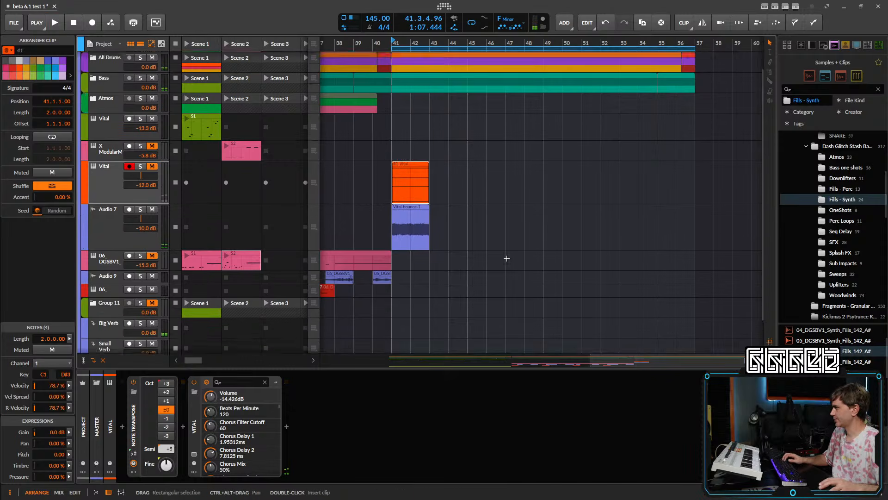
double_click(124, 326)
type("sam")
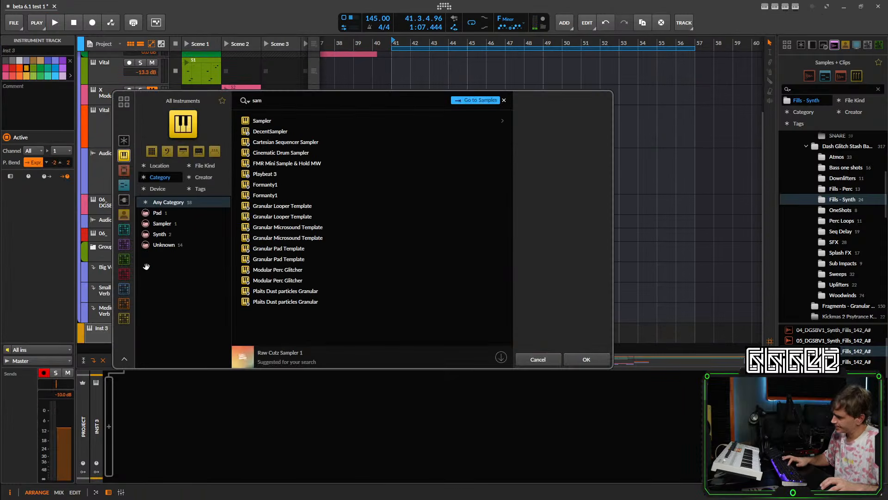
left_click(277, 118)
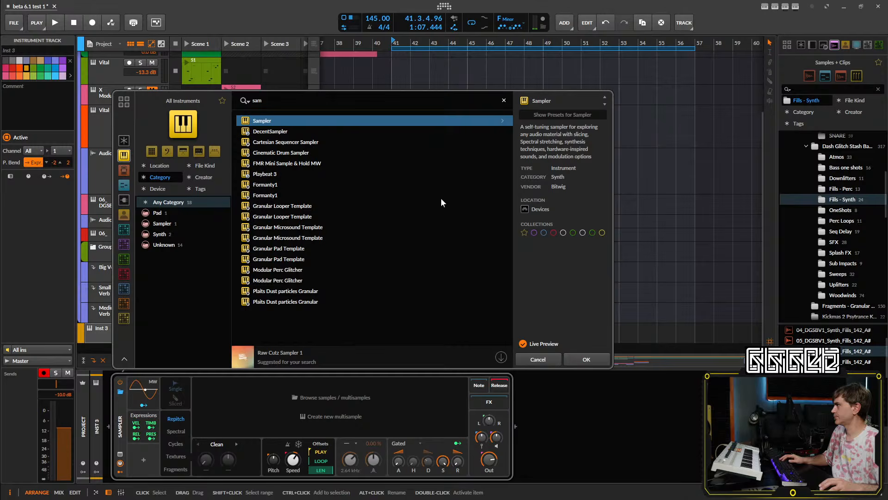
left_click(589, 359)
key("space")
key("space")
key("space")
- Try loading the Vital-bounce-1 clip into Sampler, and undo the load
left_click_drag(409, 165, 412, 414)
key("space")
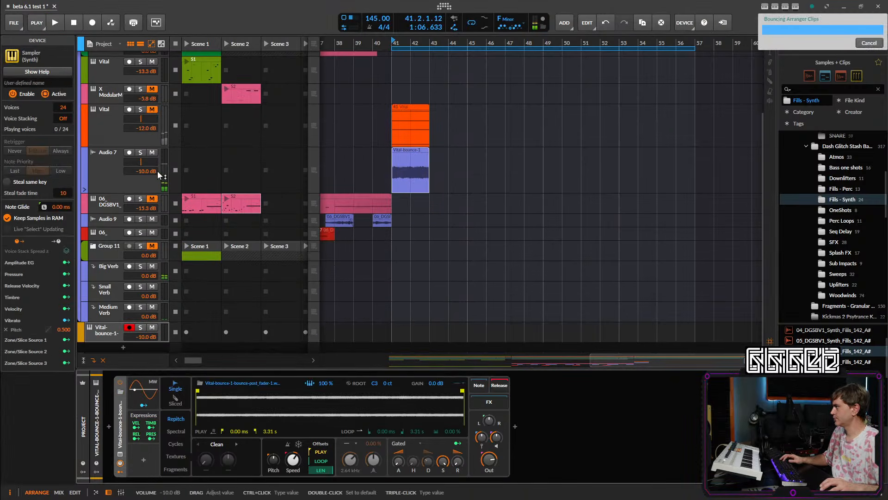
key("ctrl+z")
key("space")
key("space")
- Normalize the Vital-bounce-1 clip and bounce it in place pre-FX
right_click(416, 171)
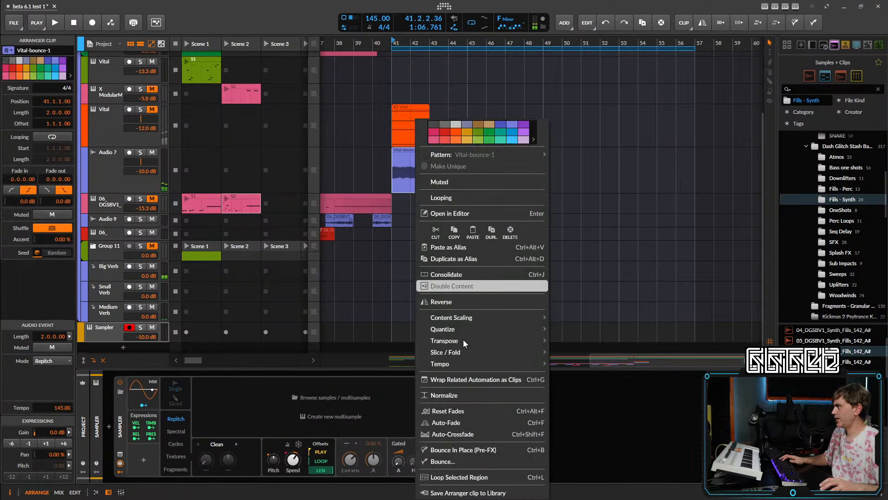
left_click(445, 395)
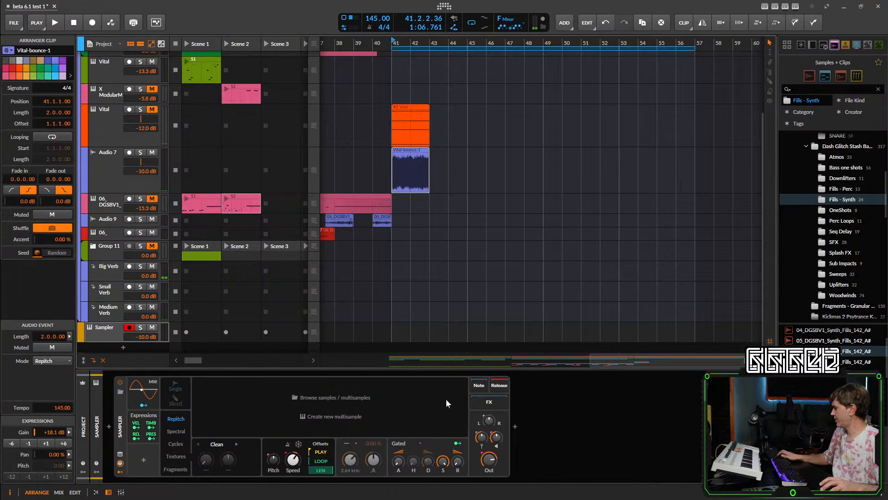
right_click(425, 185)
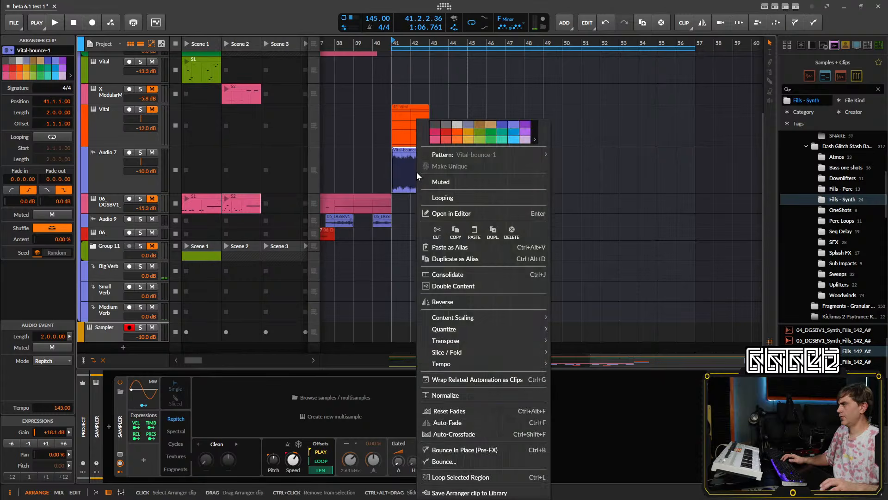
left_click(471, 453)
- Load the normalized bounce into Sampler and set its playback to Spectral mode with the Reharm type
left_click_drag(404, 170, 441, 402)
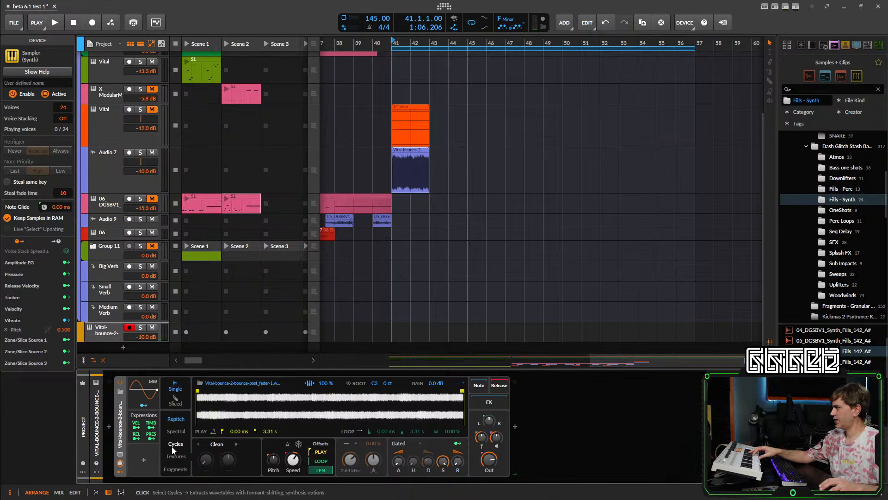
left_click(176, 431)
left_click(210, 444)
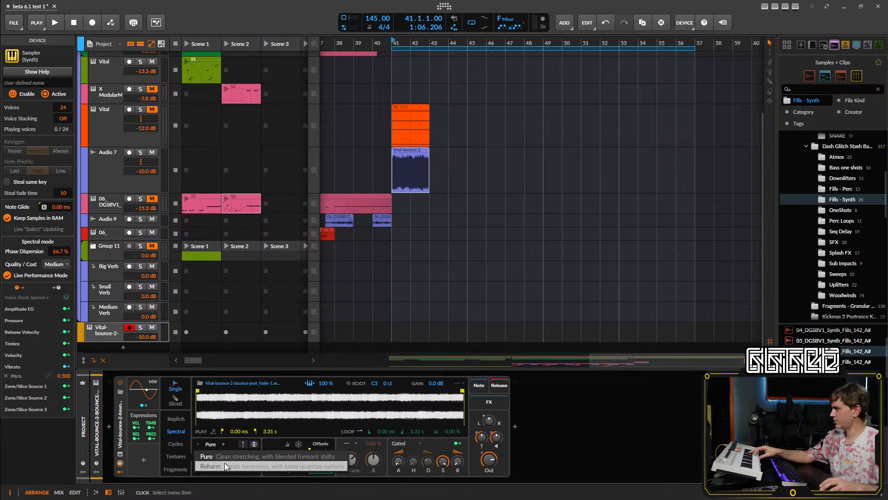
left_click(226, 466)
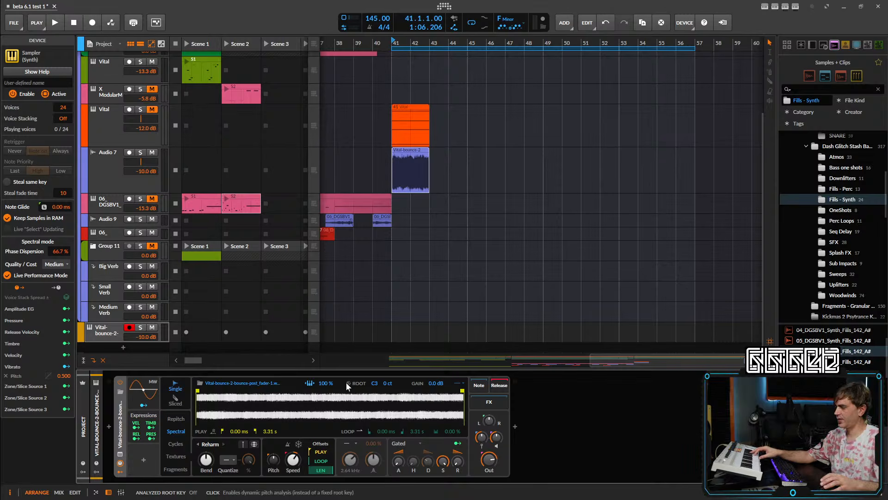
- Set Sampler's Reharm quantize option to shift harmonics to the Global Key
left_click(412, 120)
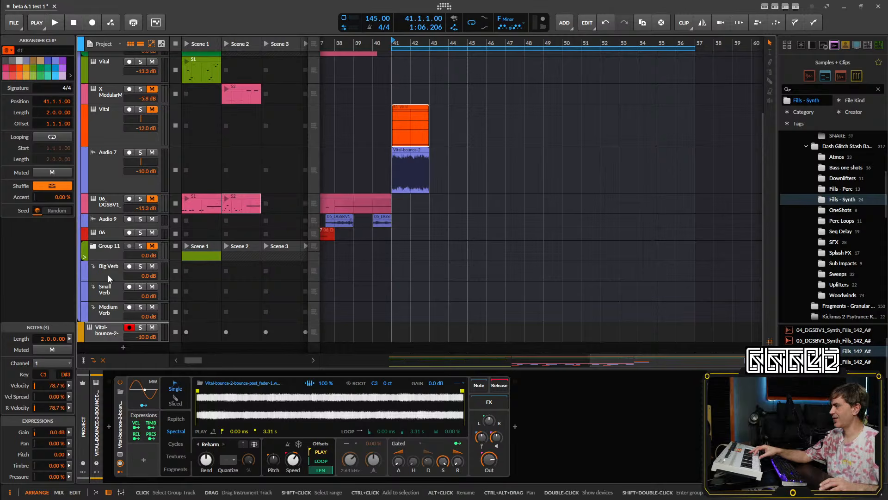
left_click(224, 462)
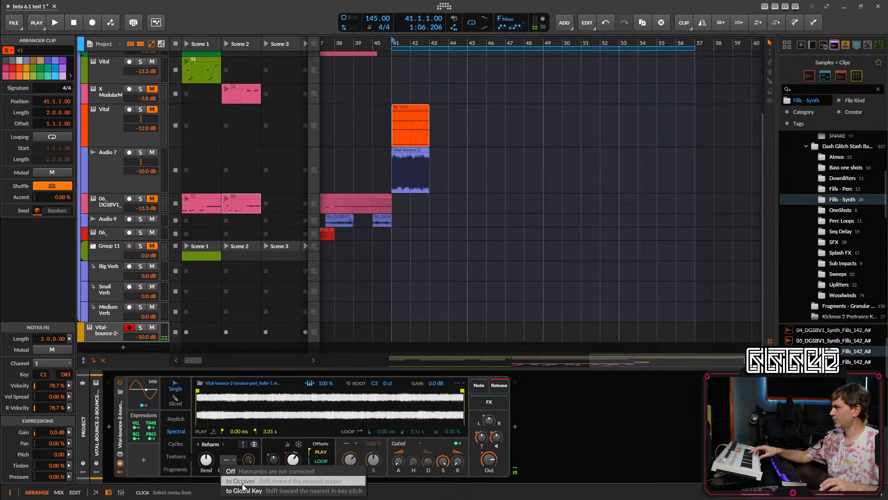
left_click(252, 490)
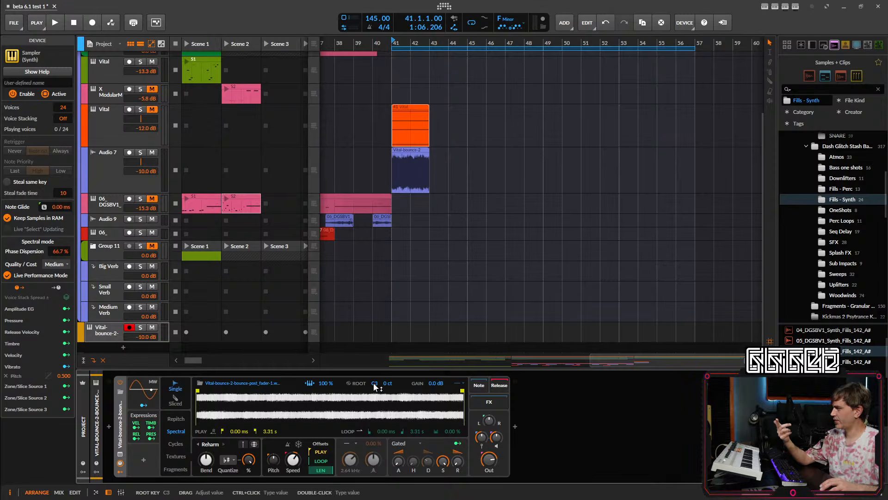
- Try F3 as the sample's root key, return it to C3, and test freezing the playback position
left_click_drag(373, 382, 373, 382)
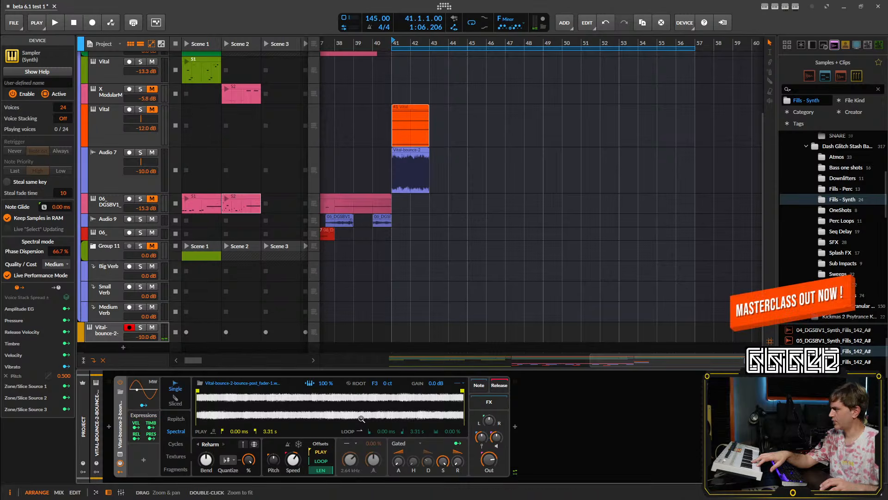
left_click_drag(374, 383, 374, 394)
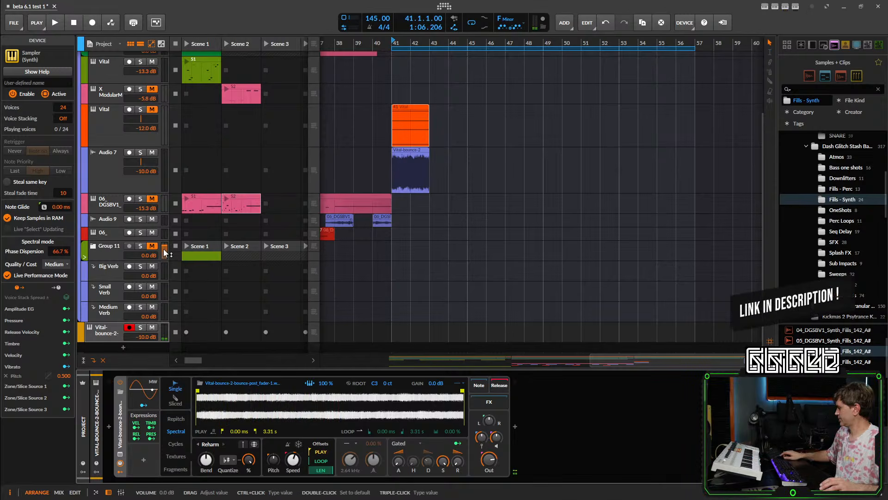
left_click(299, 444)
left_click(300, 444)
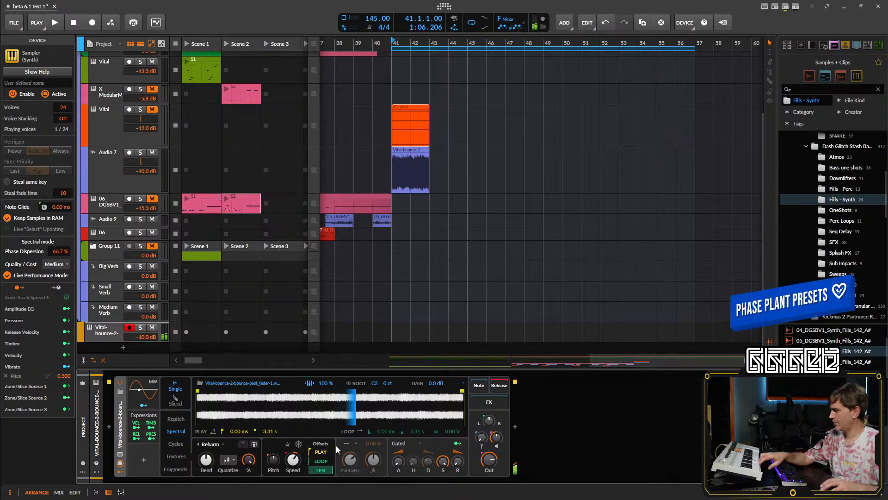
- Enable one-way looping in Sampler from 254 ms to 3.15 s with a 39.5% loop crossfade
left_click(348, 431)
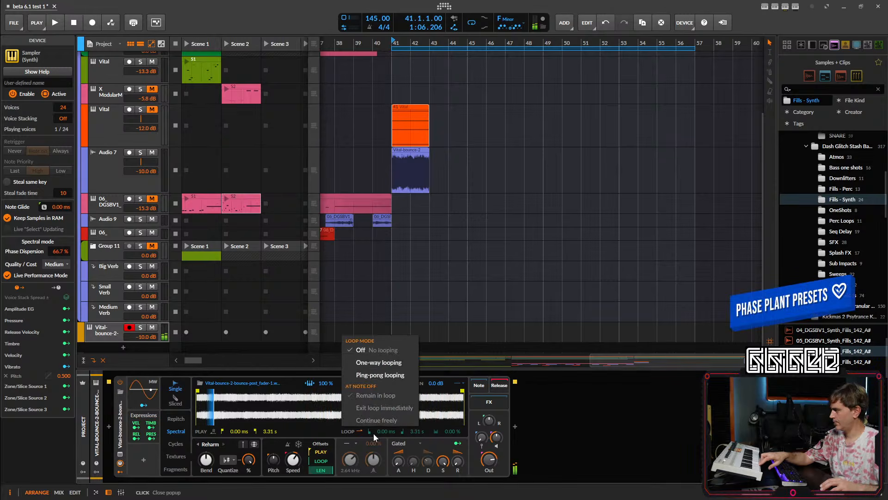
left_click(375, 363)
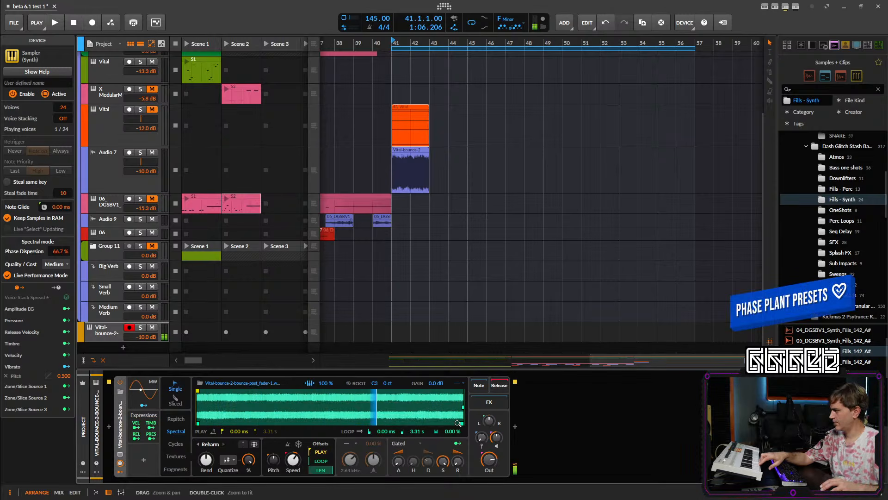
left_click_drag(463, 423, 450, 422)
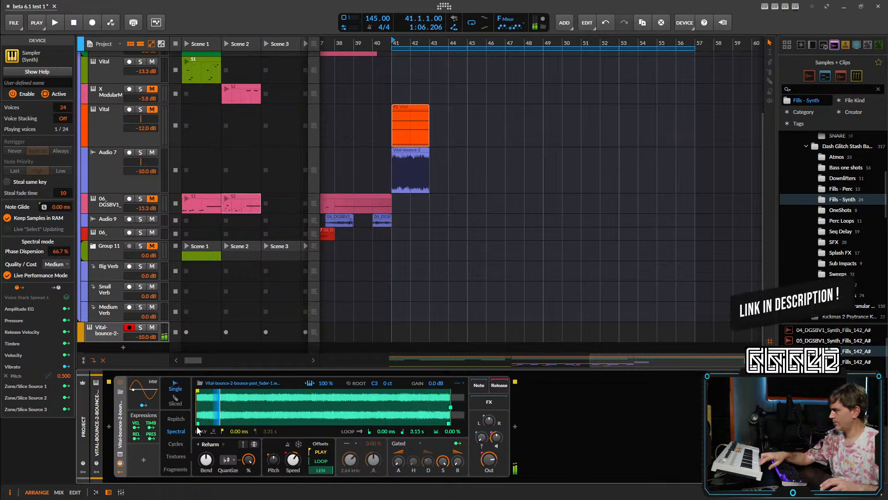
left_click_drag(197, 424, 218, 424)
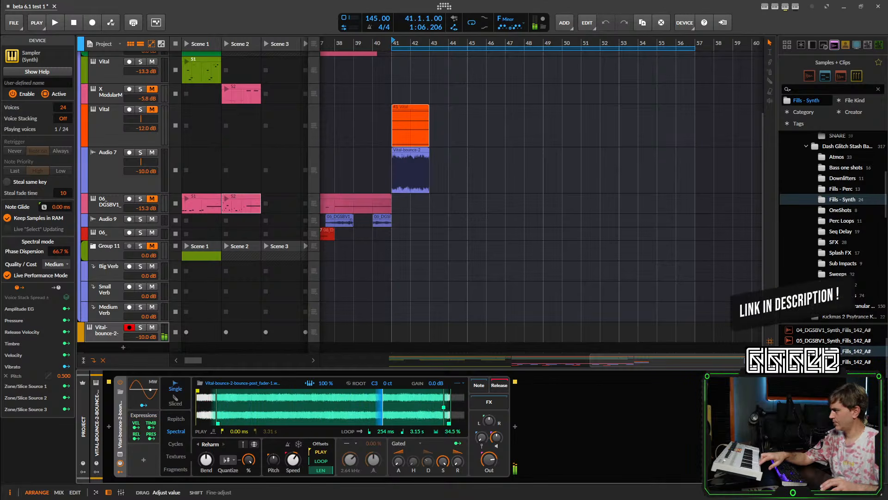
left_click_drag(453, 431, 456, 434)
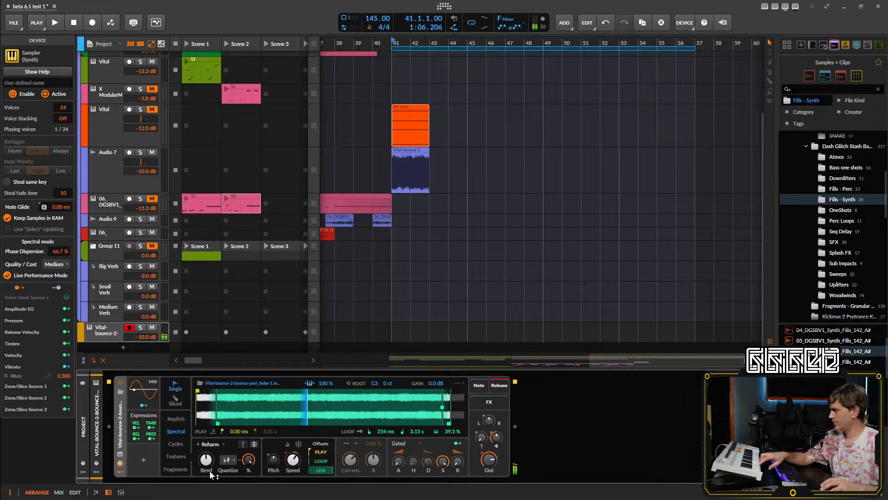
- Try out the Reharm Bend amount while the looped sample plays
left_click_drag(206, 460, 206, 468)
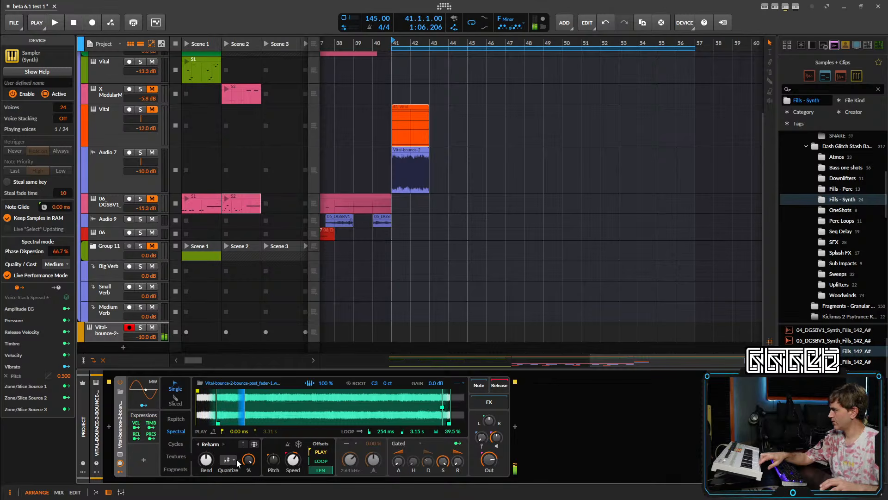
- Audition different Reharm harmonic quantize amounts in the Sampler, between about 57% and 100% and lower
mouse_move(248, 459)
left_mouse_down()
mouse_move(248, 469)
mouse_move(248, 448)
left_mouse_up()
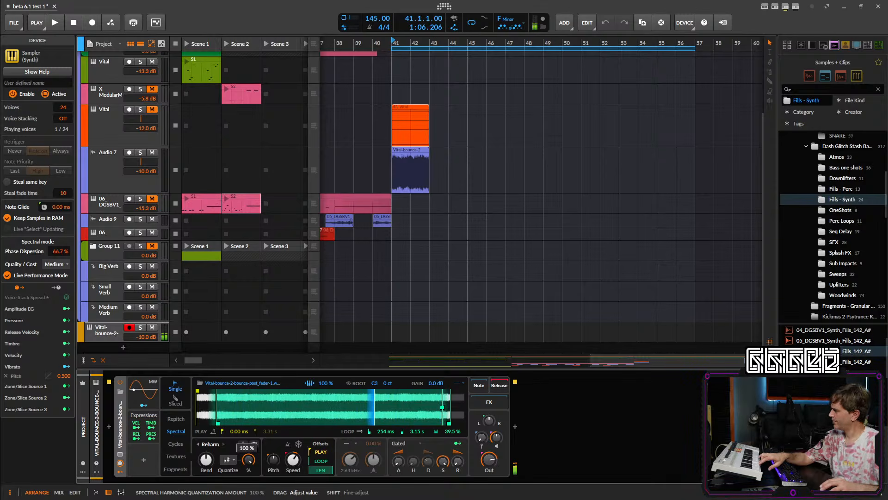
mouse_move(249, 454)
left_mouse_down()
mouse_move(249, 469)
mouse_move(251, 440)
left_mouse_up()
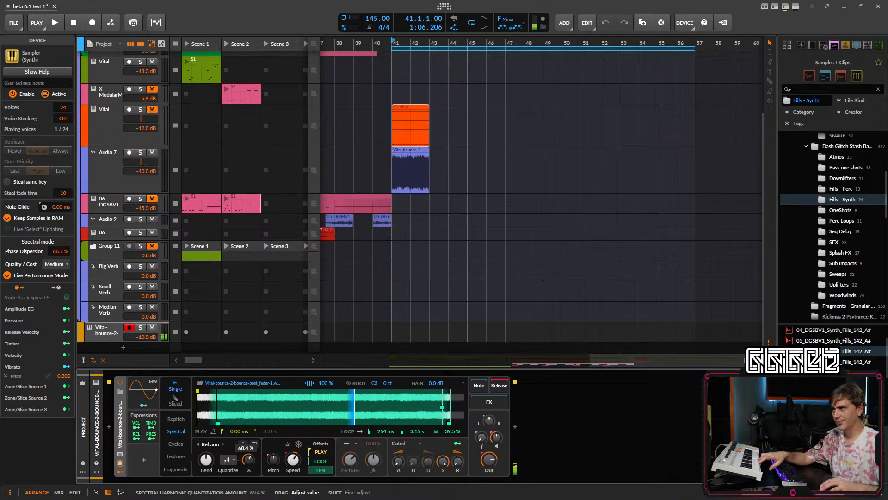
left_click_drag(248, 459, 249, 453)
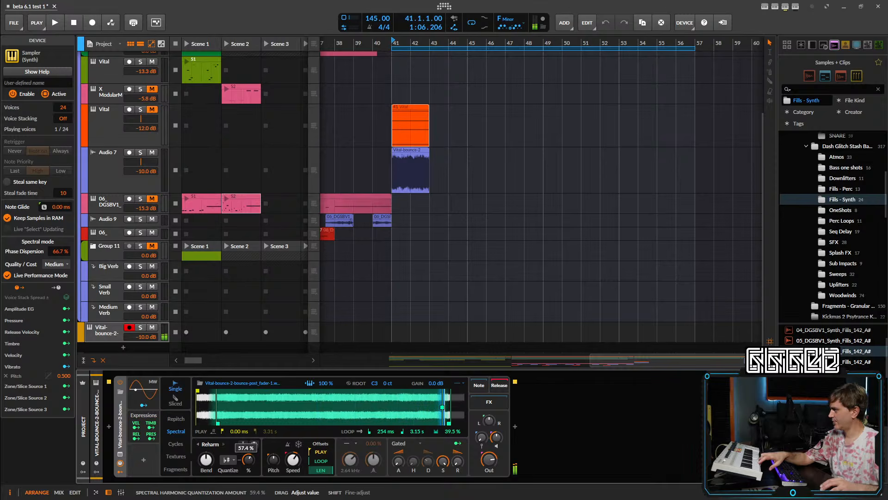
left_click_drag(249, 459, 248, 453)
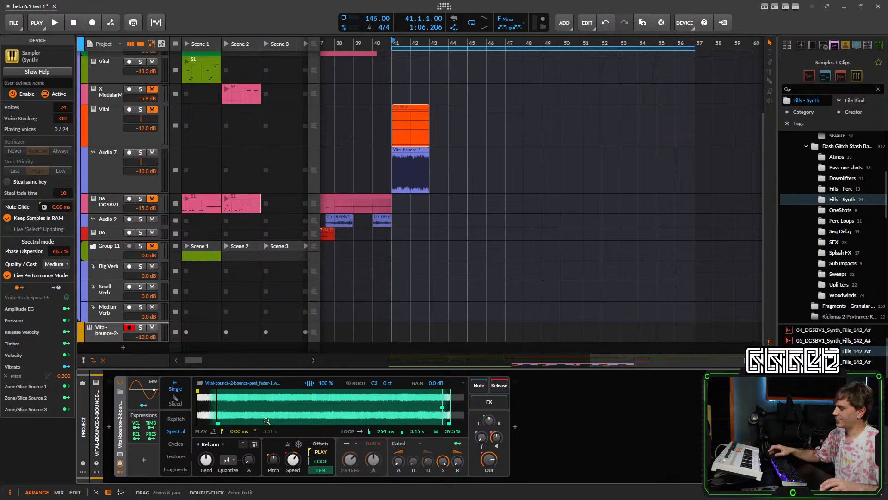
left_click_drag(248, 459, 249, 467)
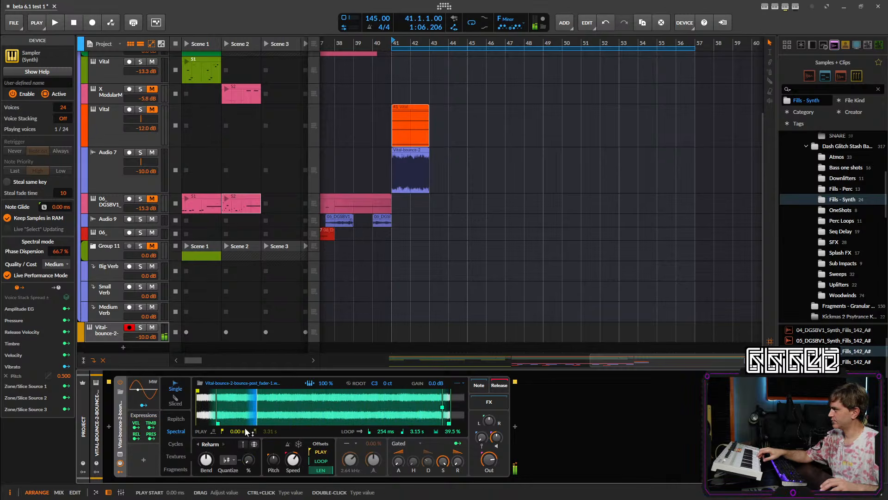
- Mute the orange Vital clip and the Vital-bounce-2 audio clip at bar 41 in the arrangement
key("space")
key("space")
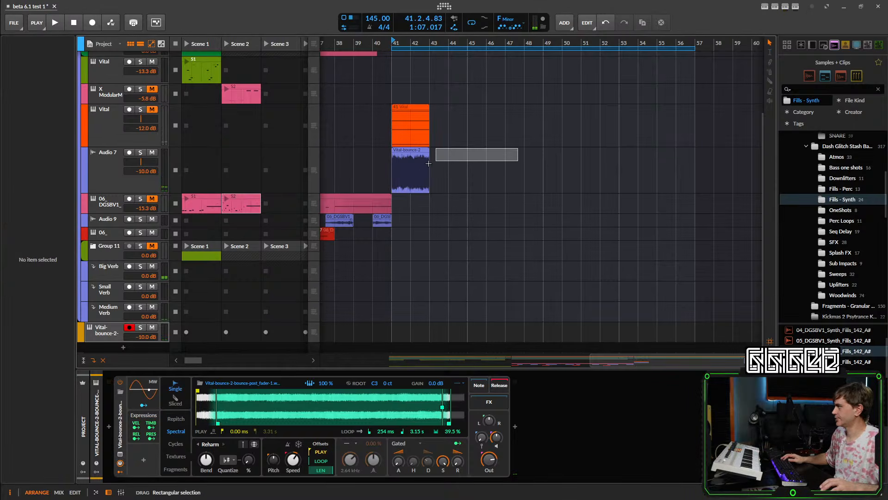
left_click(416, 171)
key("space")
key("space")
left_click_drag(463, 123, 379, 143)
key("alt+m")
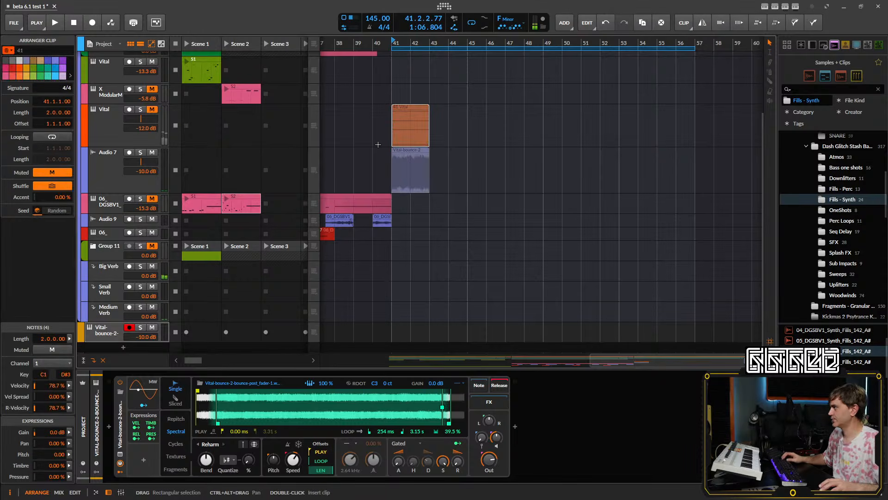
- Start playback and move the Vital-bounce-2 sampler track directly below the orange Vital track
key("space")
left_click_drag(101, 336, 113, 154)
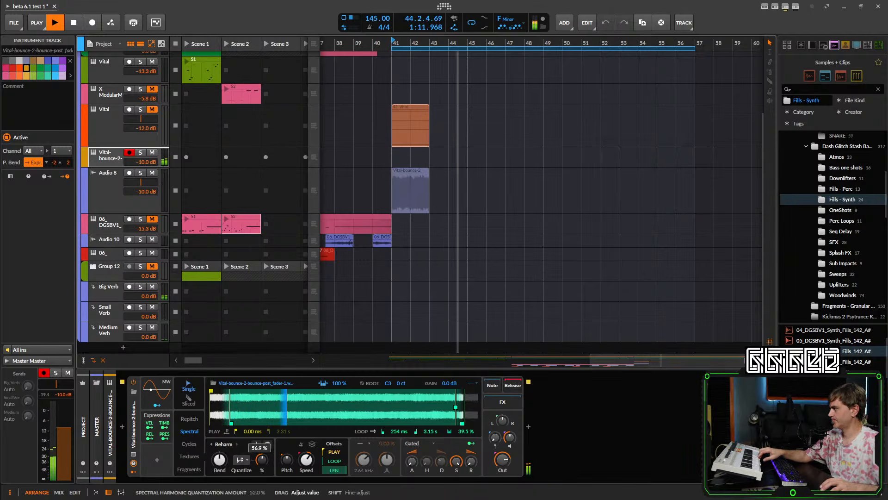
- Adjust the Sampler's Reharm quantize amount and Bend, briefly soloing the Vital-bounce-2 track to compare
left_click_drag(262, 462, 263, 458)
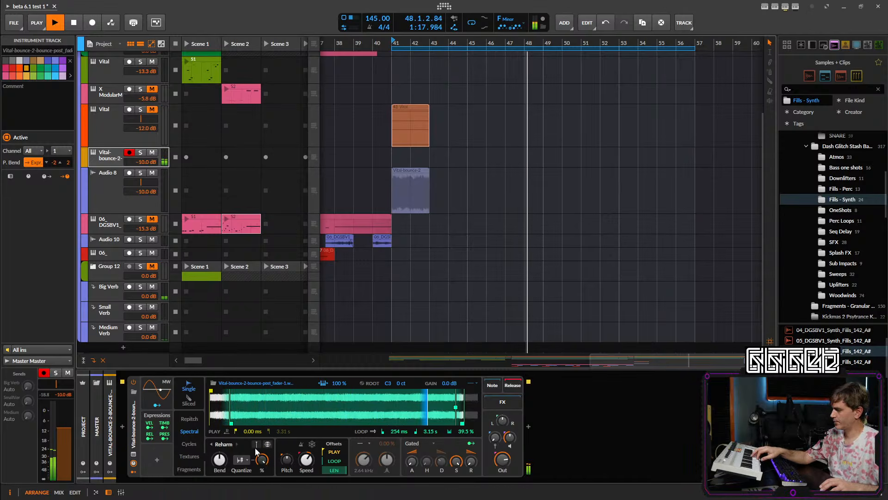
left_click_drag(262, 459, 263, 442)
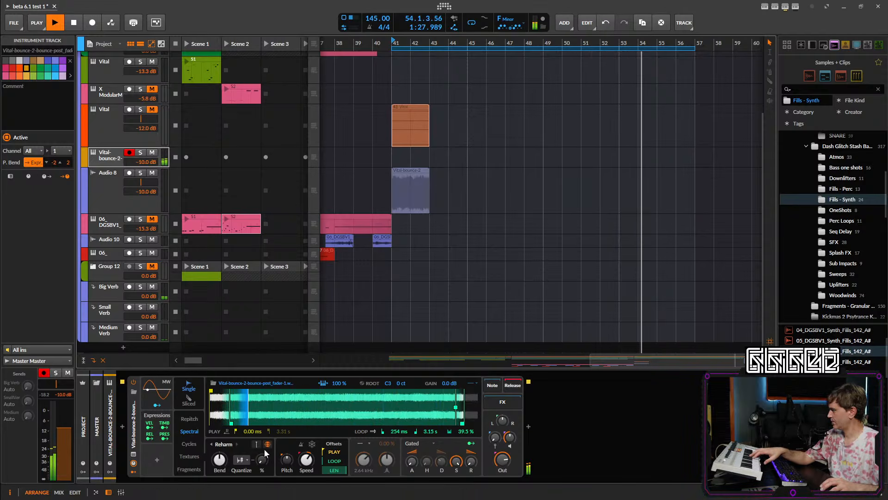
left_click(140, 152)
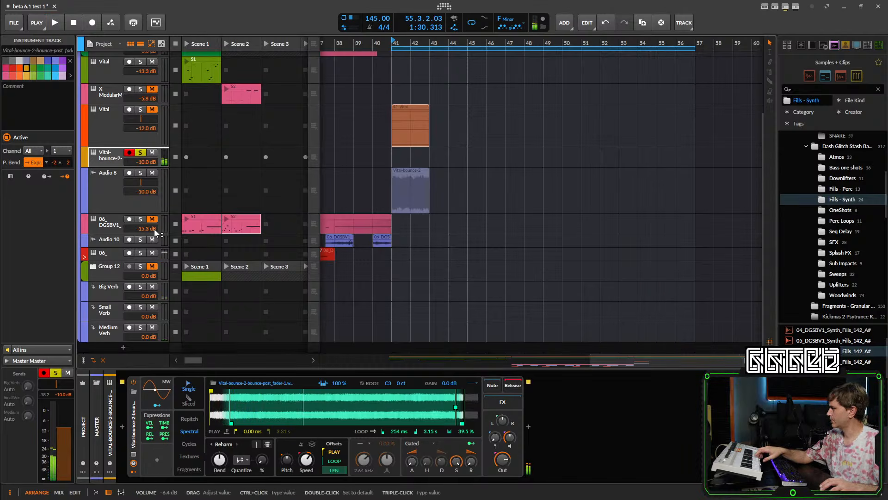
left_click(138, 153)
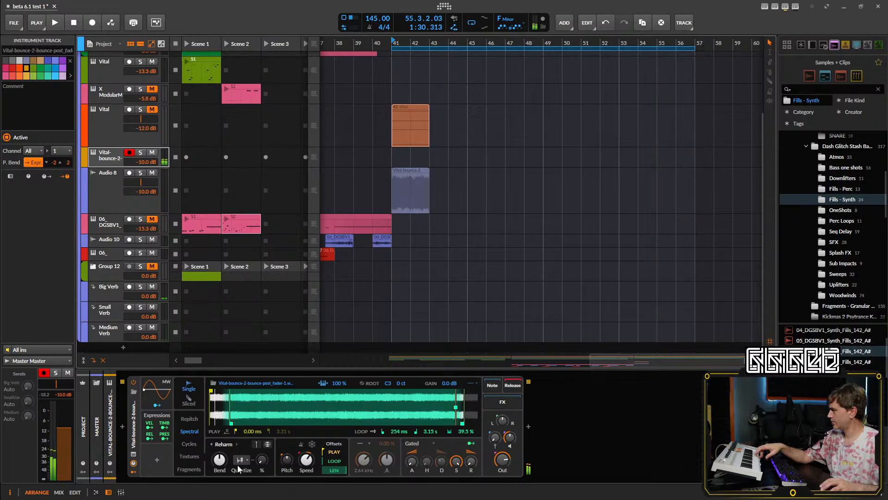
mouse_move(219, 460)
left_mouse_down()
mouse_move(220, 435)
mouse_move(219, 465)
left_mouse_up()
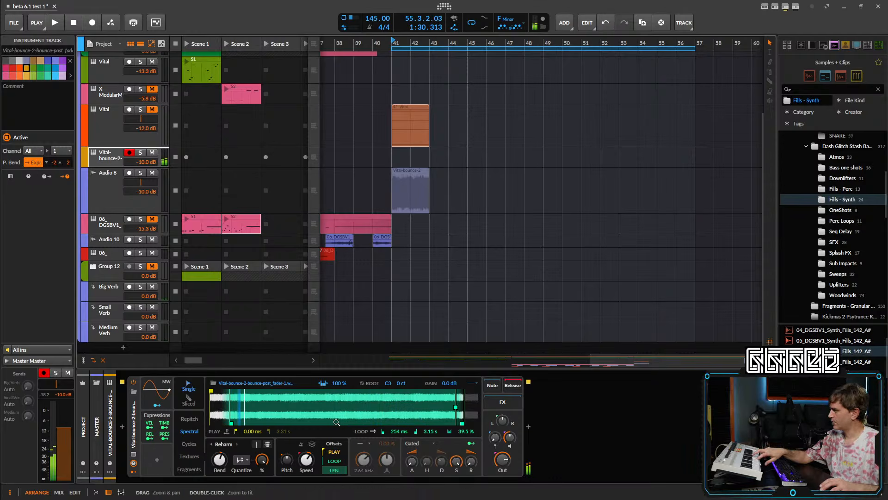
- Try dynamic pitch analysis for the sample's root key, then return to the fixed root
left_click(362, 387)
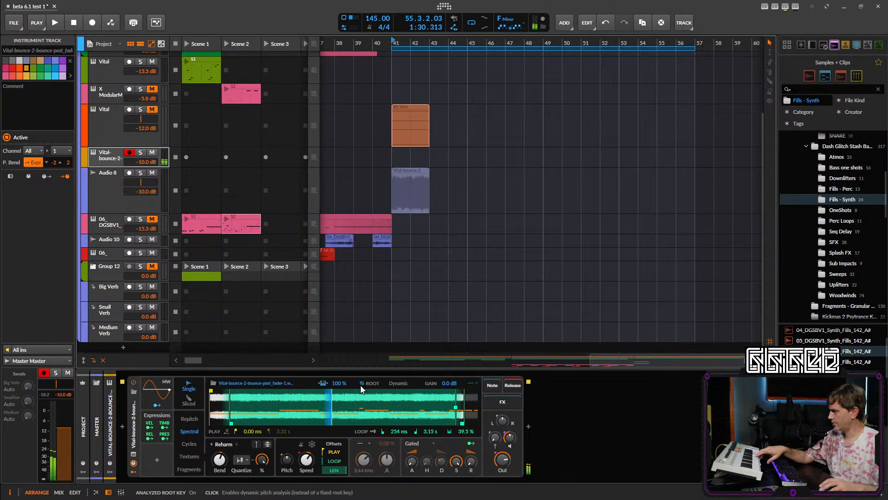
left_click(361, 387)
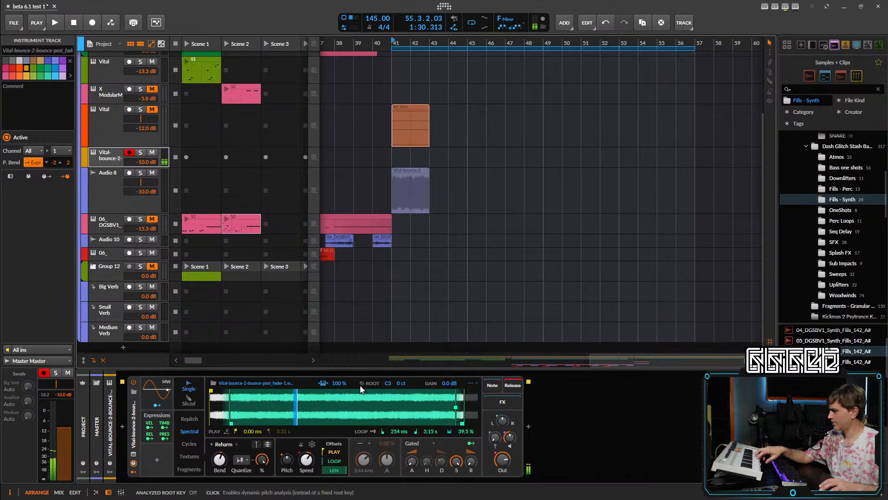
- Switch the Sampler's spectral mode to Pure with formant processing enabled, and adjust its Formant and Shift amounts
left_click(269, 445)
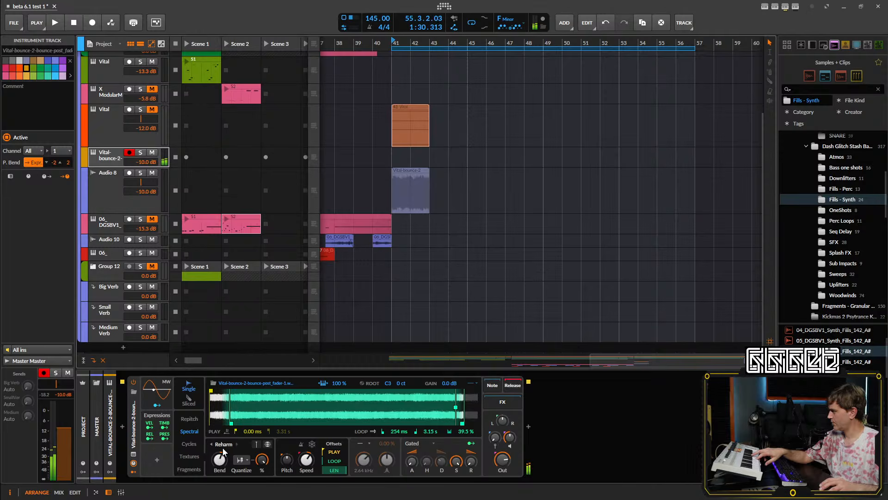
left_click(258, 444)
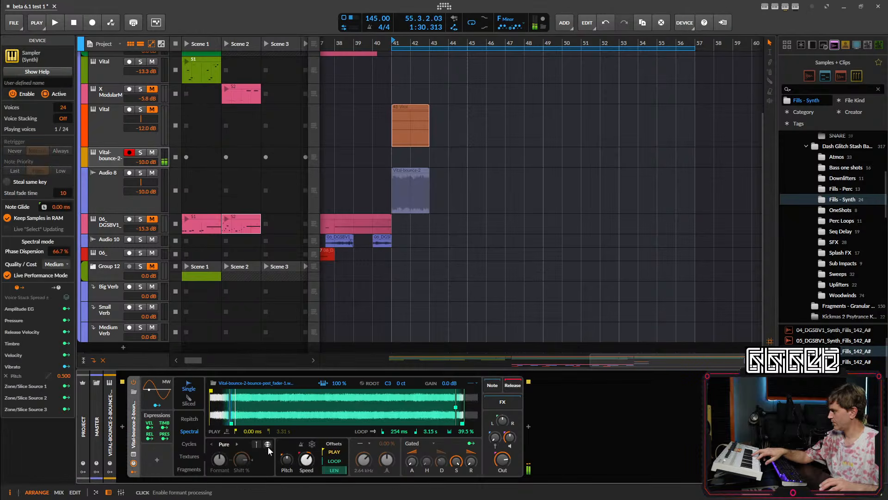
left_click_drag(239, 458, 220, 453)
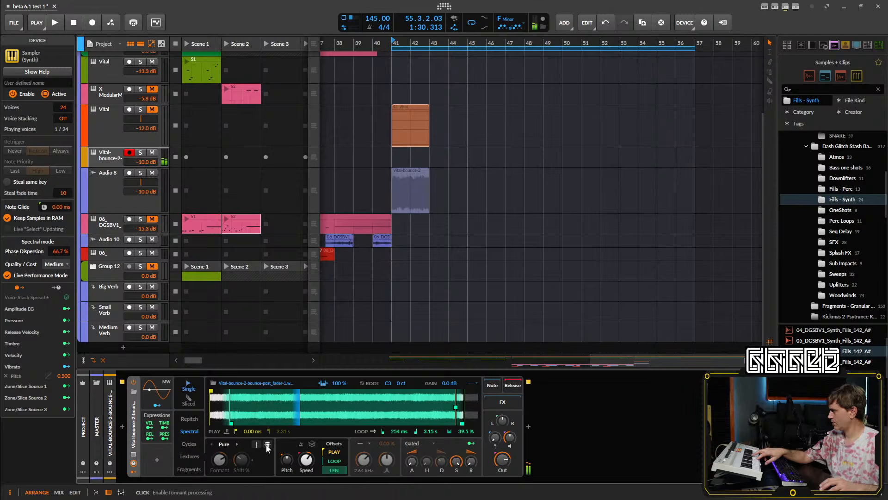
left_click_drag(240, 460, 220, 467)
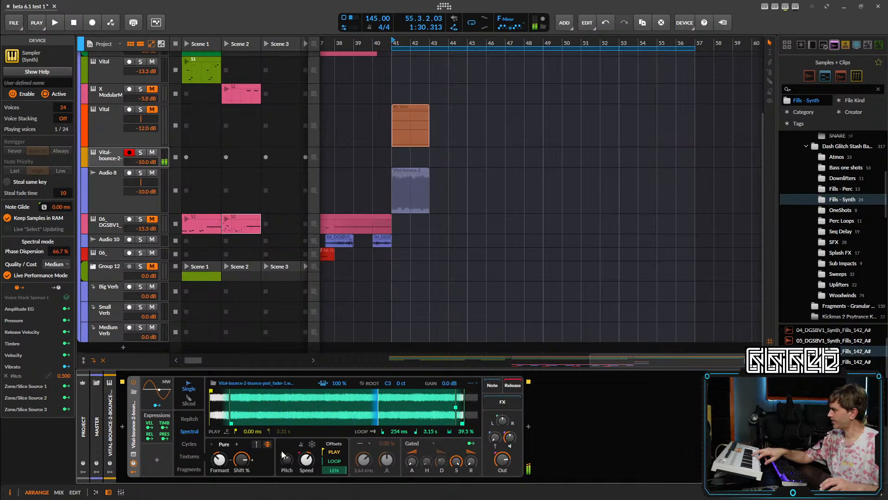
- Slow down the Sampler's playback speed to about 47% or slightly lower
left_click_drag(306, 460, 306, 463)
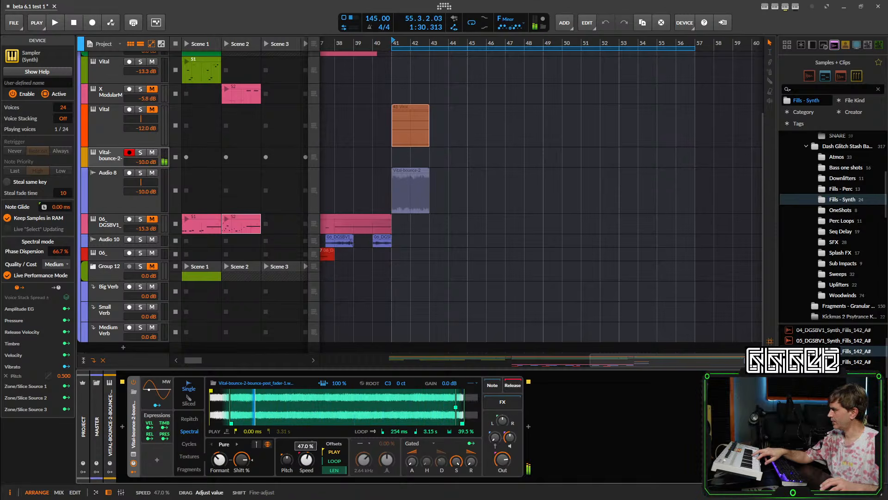
left_click_drag(306, 463, 307, 466)
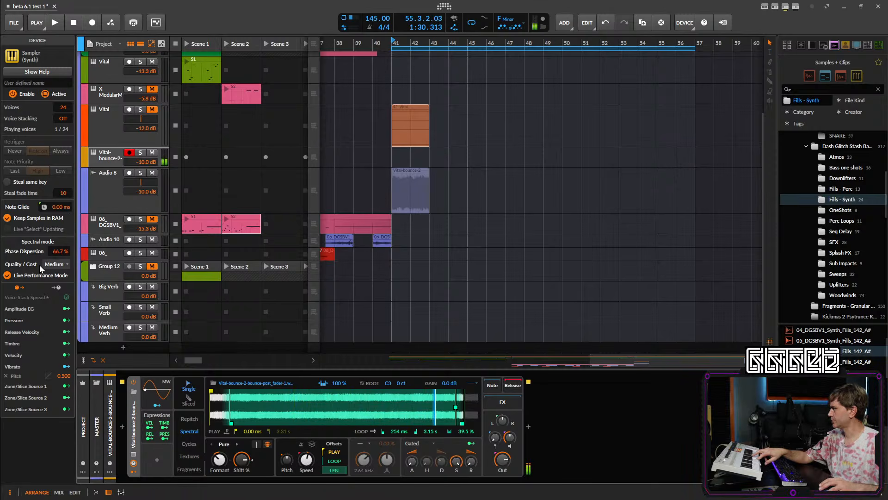
- Set the spectral Quality / Cost to Ultra with Live Performance Mode off, and raise Phase Dispersion to 100%
left_click(62, 267)
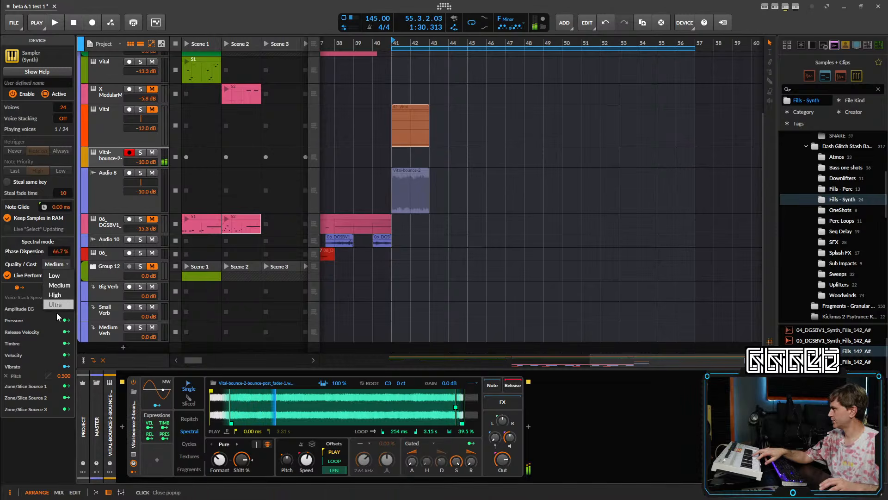
left_click(55, 304)
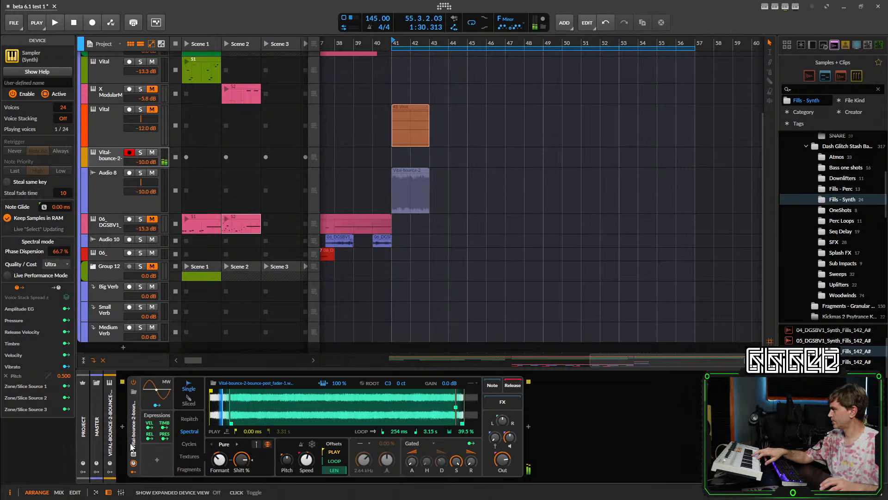
left_click_drag(50, 254, 66, 199)
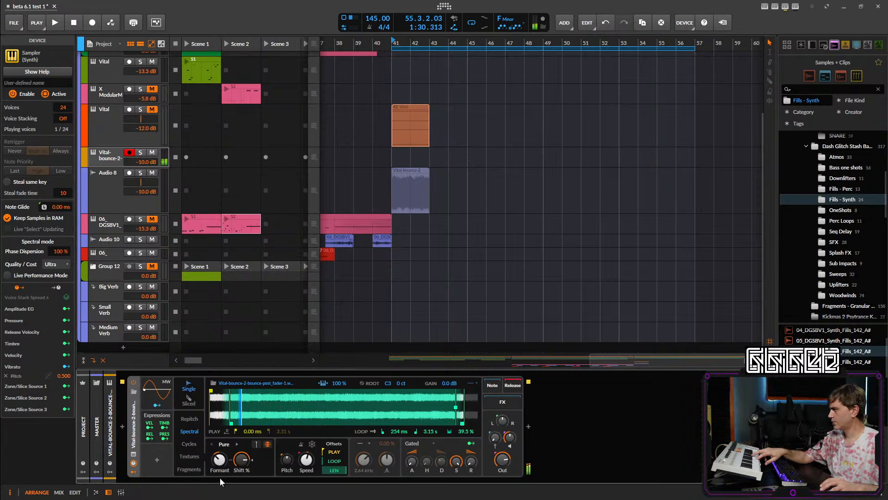
- Sweep the Formant between about +15.60 st and -16.80 st, and compare with formant processing off and on
left_click_drag(219, 460, 220, 495)
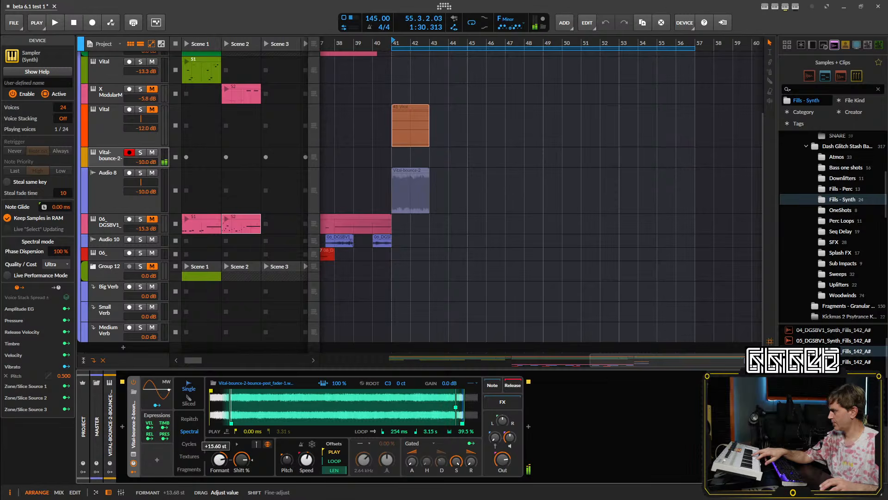
left_click_drag(219, 459, 219, 491)
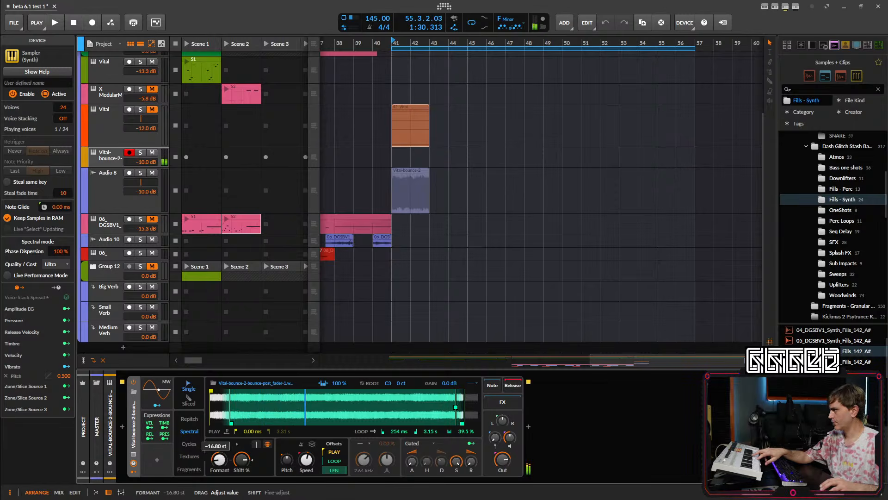
left_click_drag(241, 460, 241, 459)
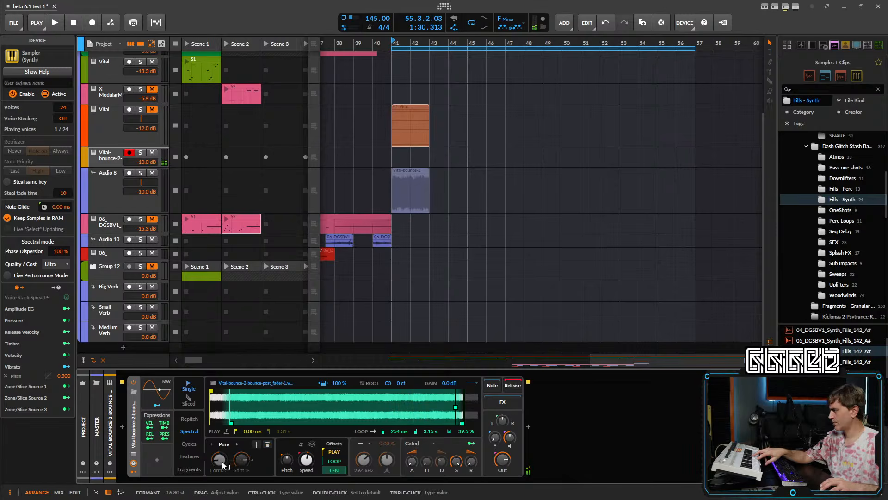
left_click(267, 445)
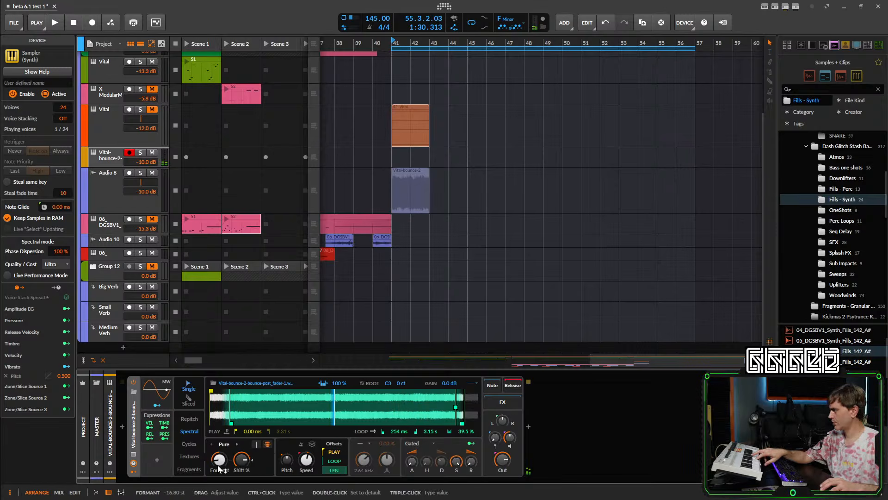
- Raise the Formant to about +22.08 st, adjust the Shift amount, and lower the Speed to about 1.40%
left_click_drag(218, 464, 240, 468)
key("Return")
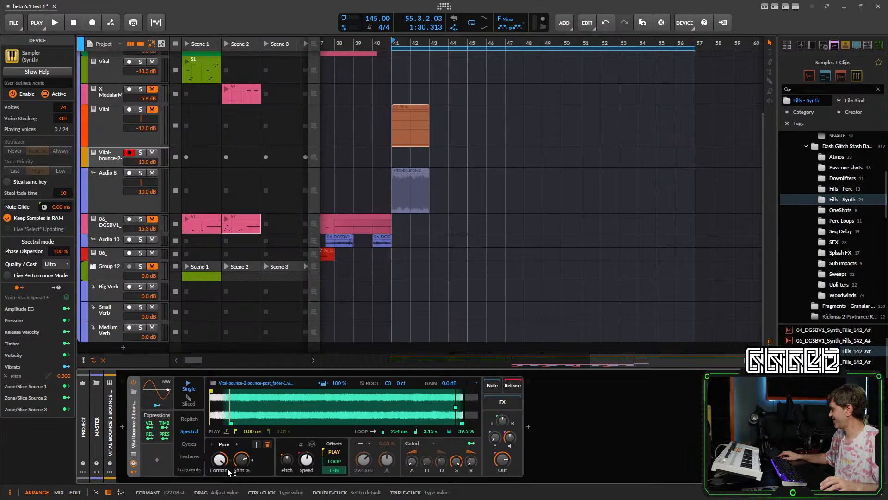
left_click_drag(240, 462, 241, 437)
left_click_drag(307, 460, 306, 470)
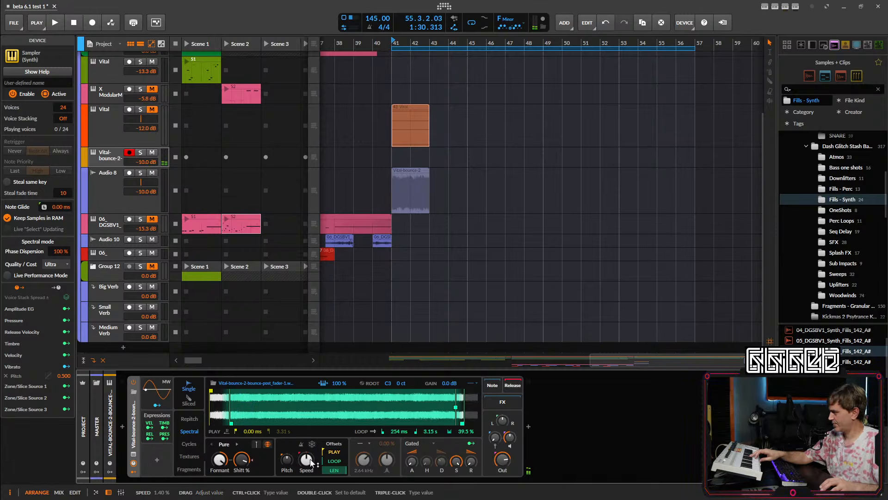
- Freeze the Sampler's playhead at a 13% position offset and vary the Shift and Formant amounts
left_click(312, 444)
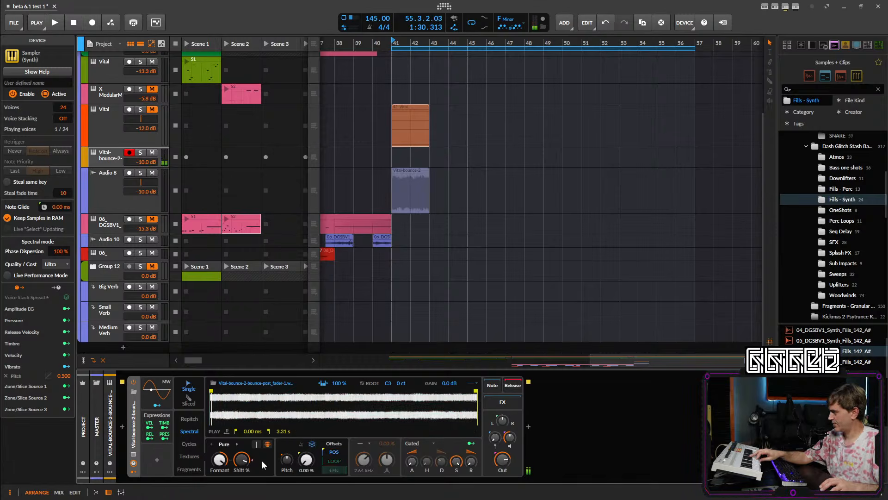
left_click_drag(306, 459, 306, 459)
left_click_drag(241, 460, 220, 460)
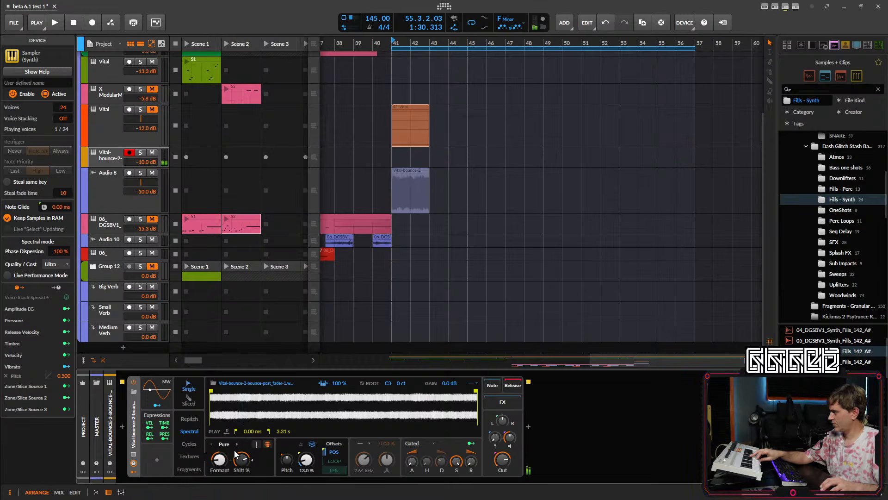
- Switch the spectral mode back to Reharm and move the frozen playhead's position offset to 26%
left_click(226, 446)
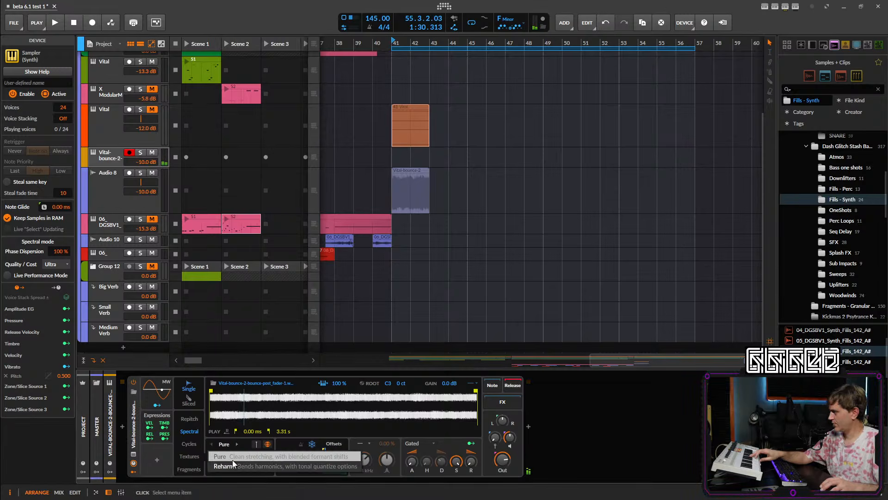
left_click(232, 470)
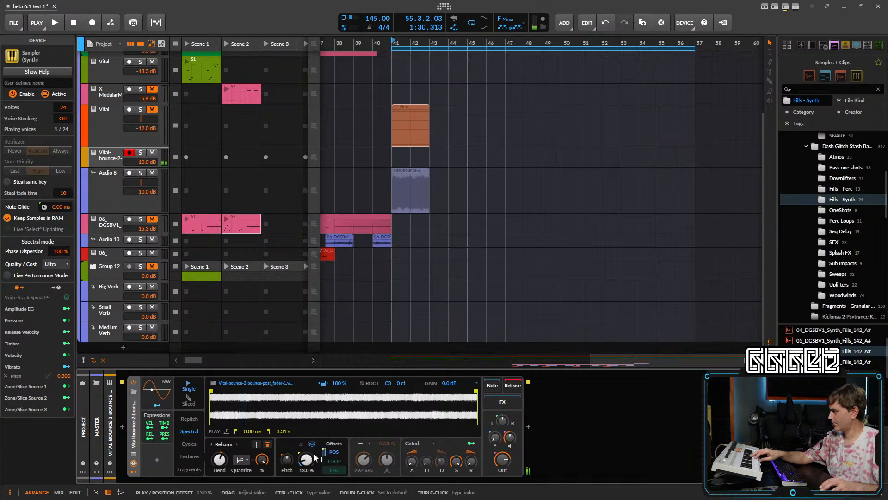
left_click_drag(316, 454, 306, 454)
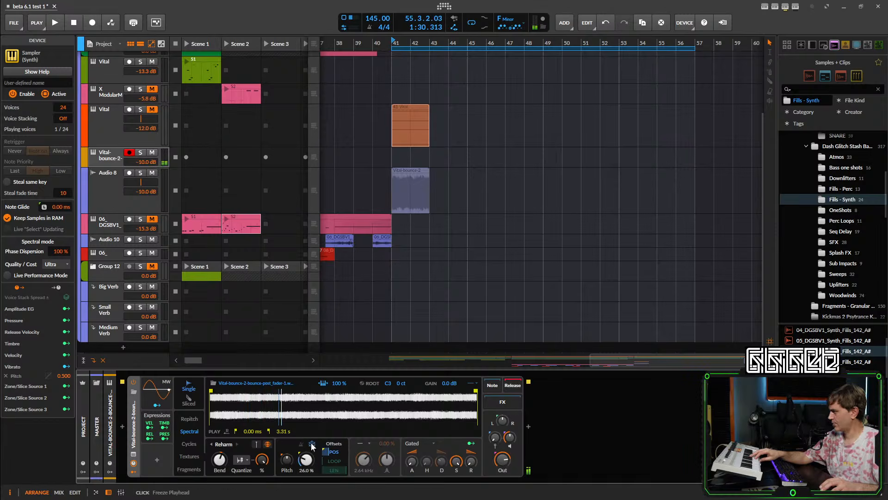
- Unfreeze the Sampler's playhead and adjust the Bend to about +11.52 st and the Speed to about 140%
left_click(312, 445)
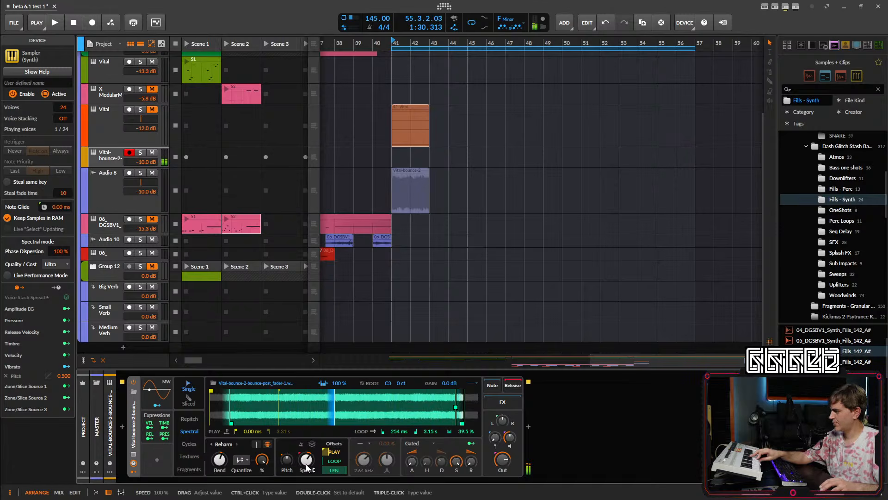
mouse_move(307, 468)
left_mouse_down()
mouse_move(306, 479)
mouse_move(308, 462)
left_mouse_up()
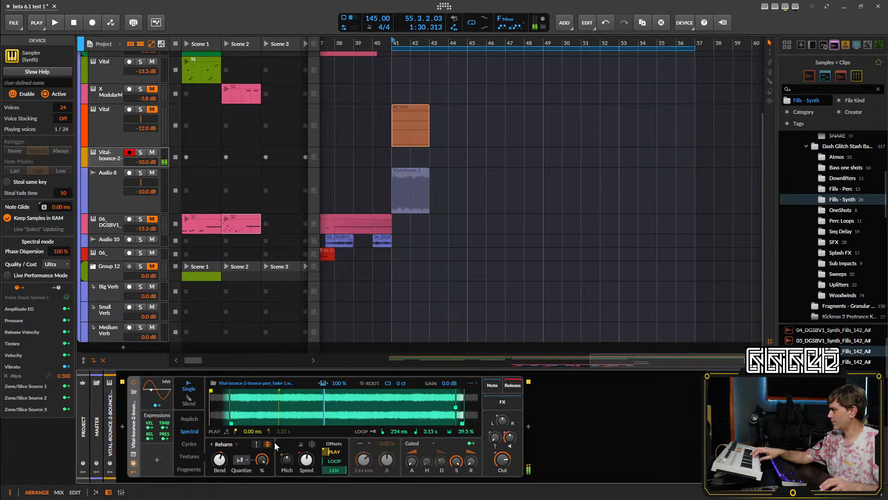
left_click_drag(220, 459, 220, 421)
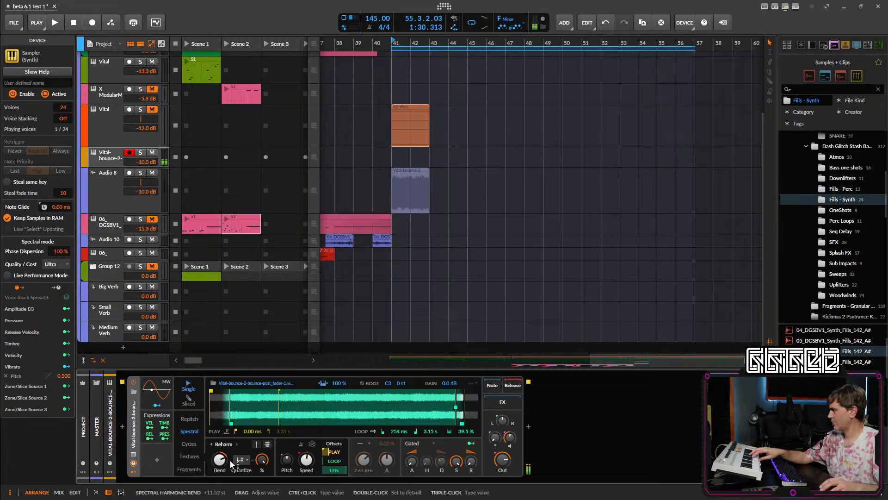
double_click(309, 466)
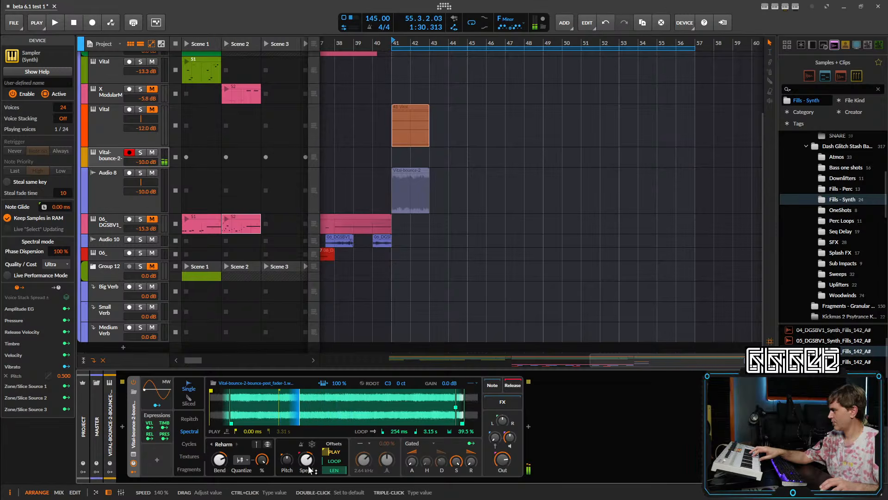
- Lower the harmonic quantization amount and shorten the sample loop to 1.45 s
left_click_drag(260, 460, 260, 490)
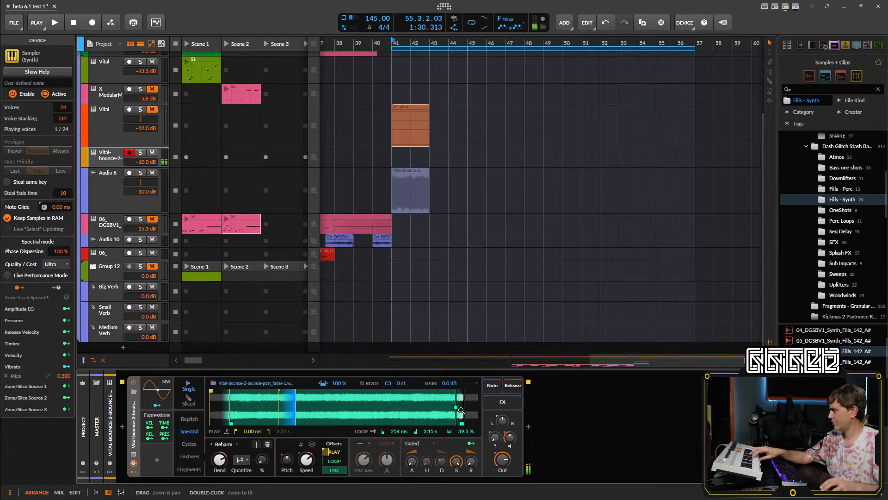
left_click_drag(455, 406, 318, 445)
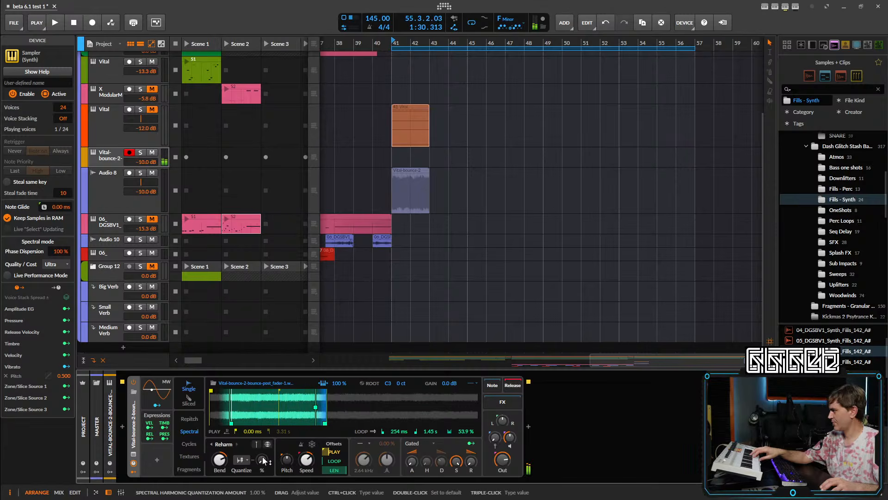
- Adjust the harmonic Bend to about +6.24 st and sweep the quantization amount up to 100%, down and up again
mouse_move(220, 460)
left_mouse_down()
mouse_move(219, 471)
mouse_move(221, 460)
left_mouse_up()
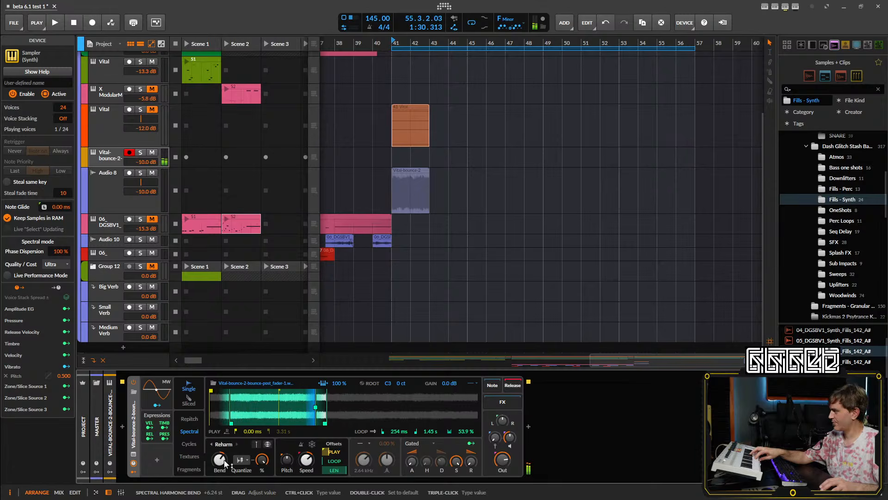
scroll(221, 460, "up", 3)
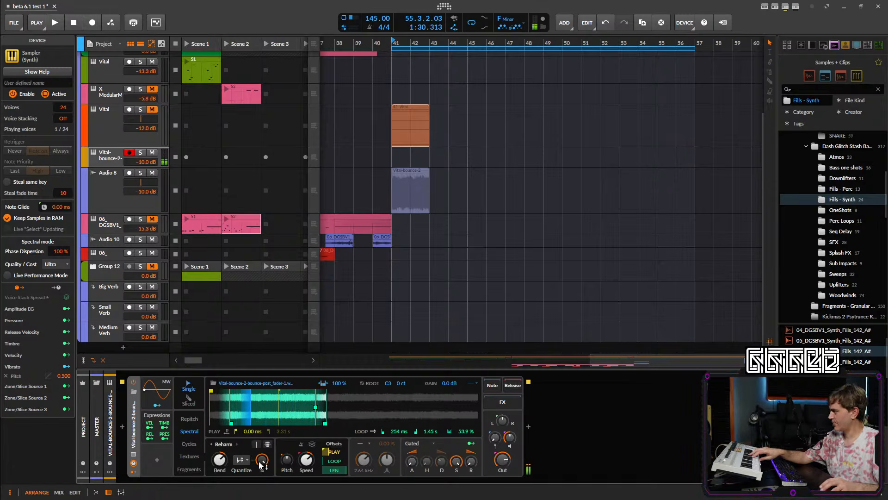
left_click_drag(262, 459, 262, 430)
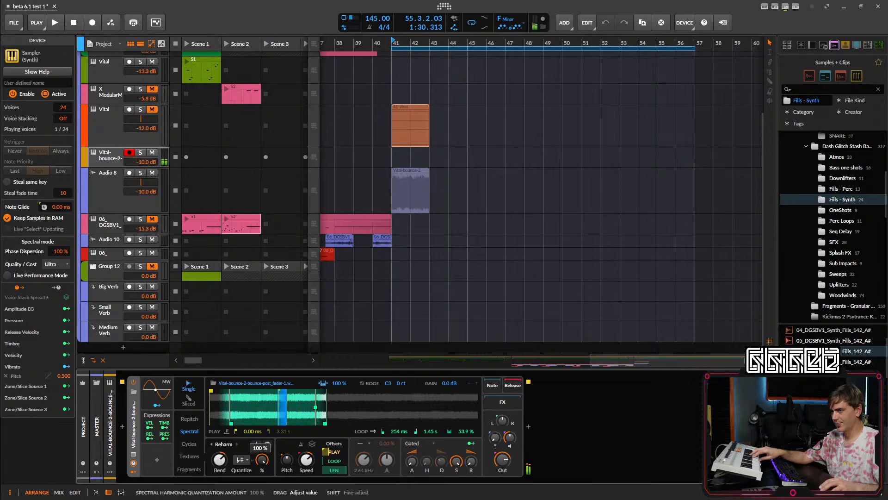
left_click_drag(261, 459, 262, 489)
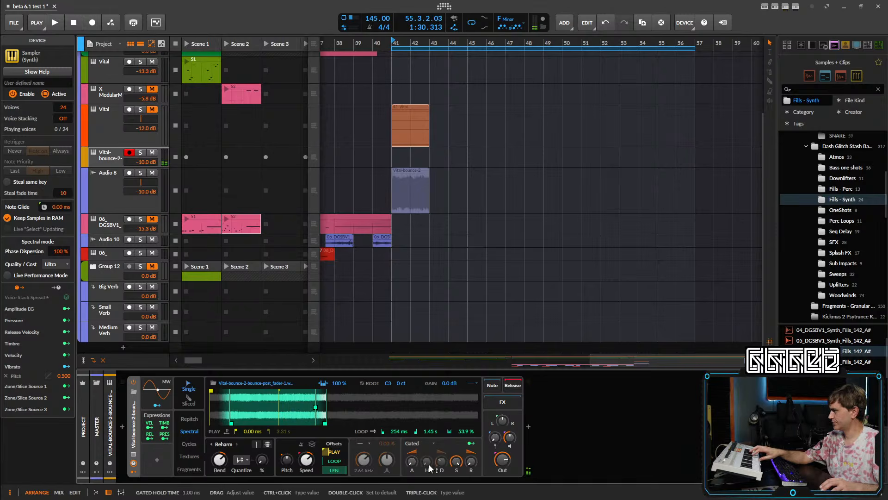
left_click_drag(260, 460, 260, 423)
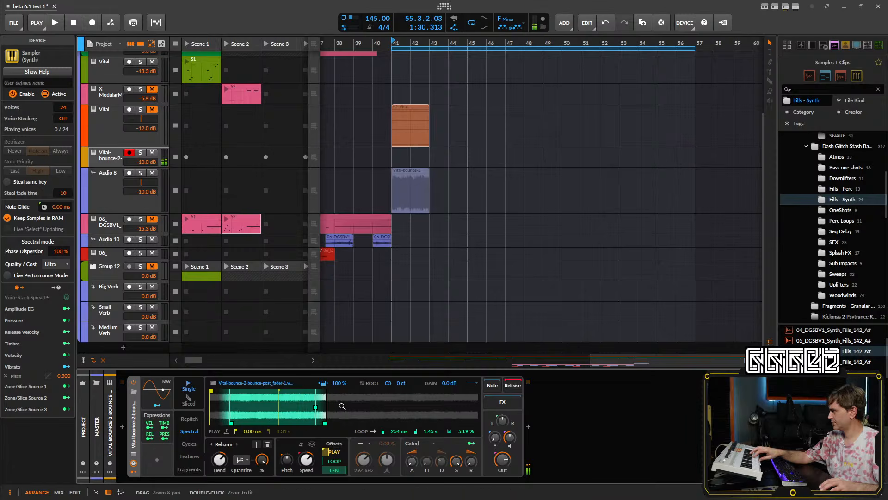
- Extend the loop over the whole sample, from 0.00 ms to 3.31 s, and vary the play position offset
left_click_drag(402, 433, 403, 462)
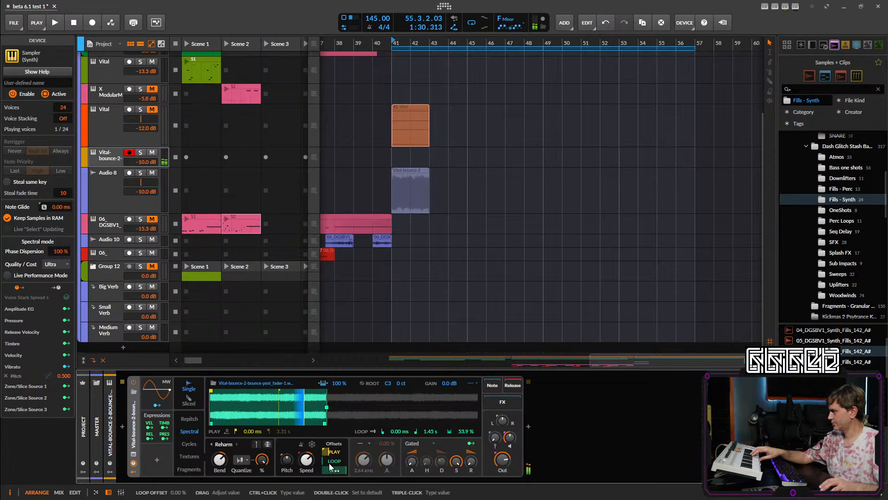
left_click_drag(326, 424, 476, 424)
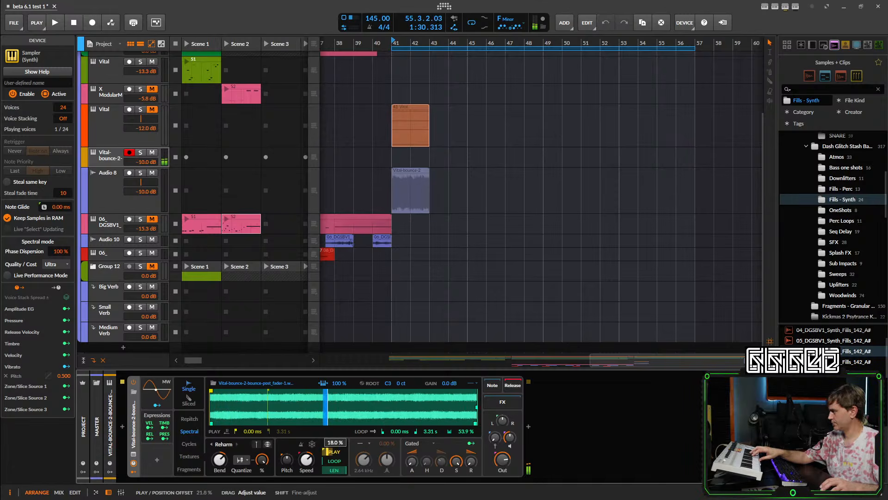
mouse_move(332, 450)
left_mouse_down()
mouse_move(331, 467)
mouse_move(331, 440)
mouse_move(331, 455)
mouse_move(341, 455)
left_mouse_up()
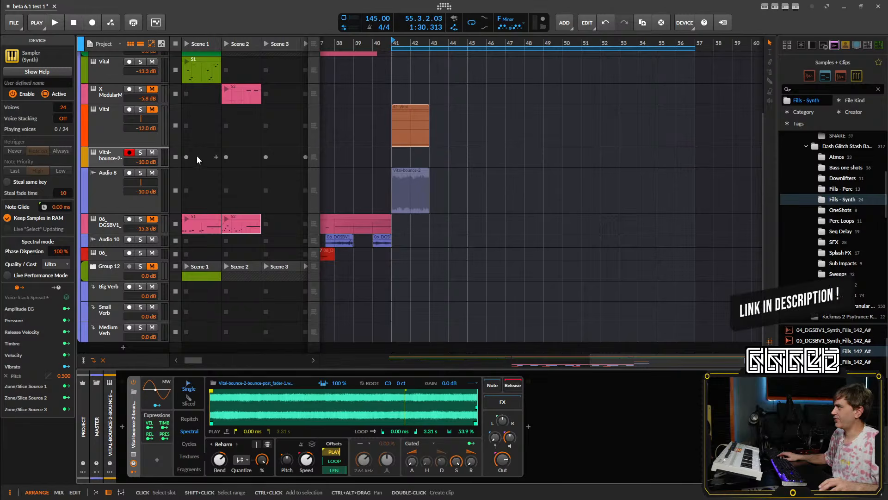
- Review the devices on the Vital, 06_DGSBV1 and Vital-bounce-2 tracks
left_click(98, 129)
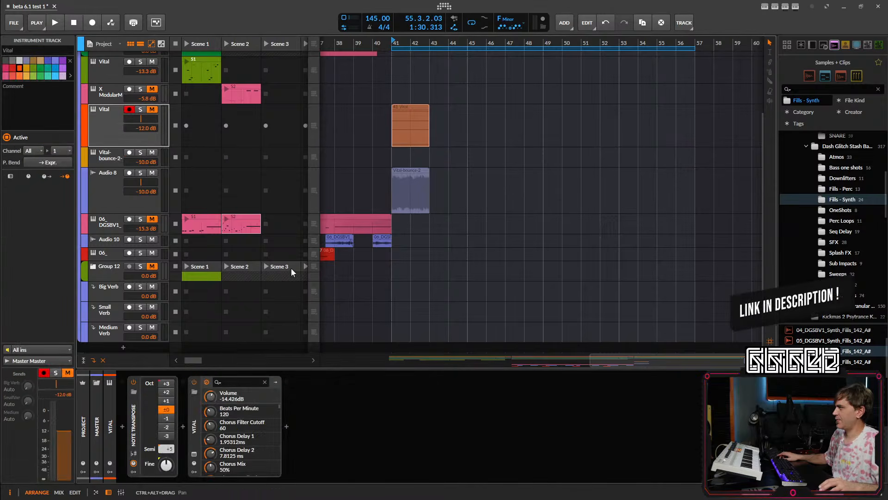
left_click(194, 432)
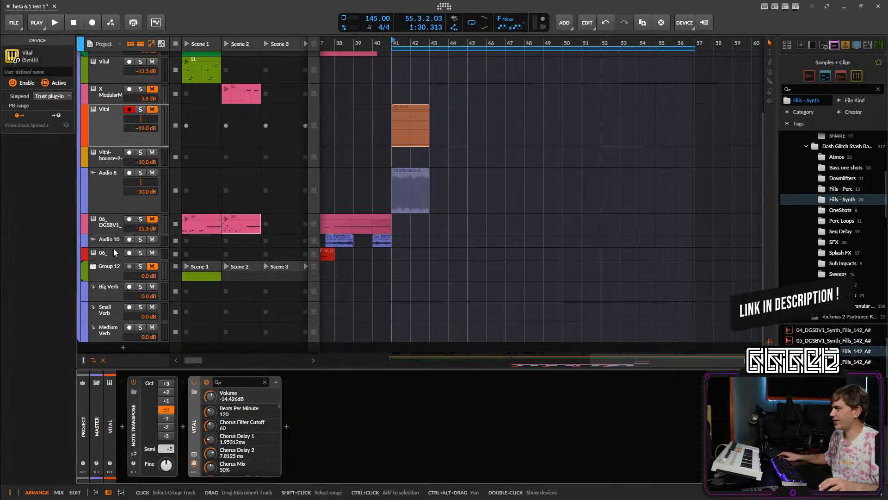
left_click(109, 226)
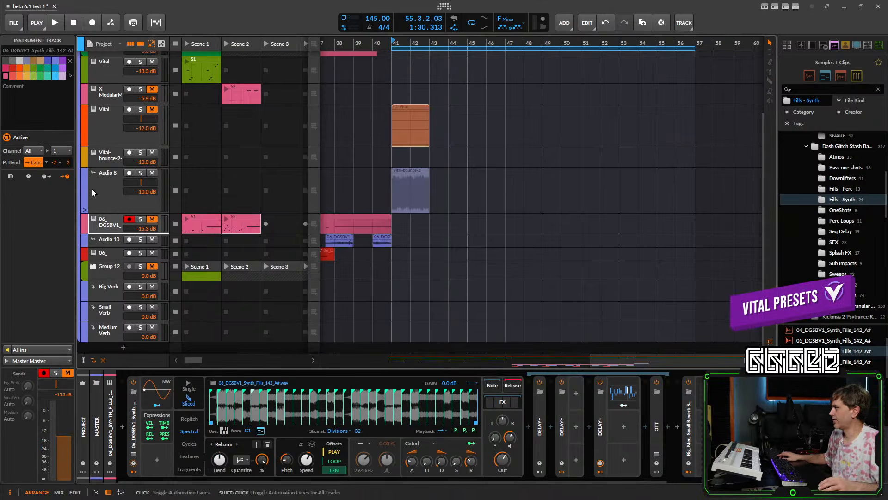
left_click(109, 159)
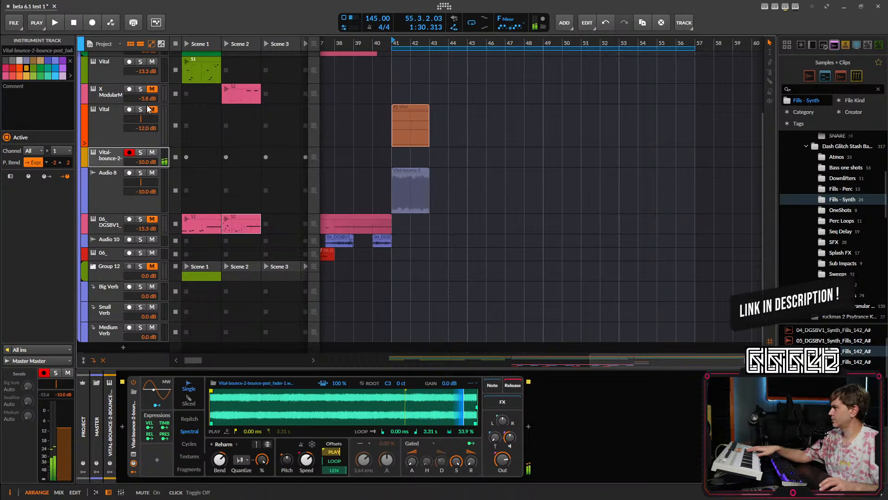
- Unmute the chord clip at bar 41 on the Vital track, and play it back soloed
left_click(115, 121)
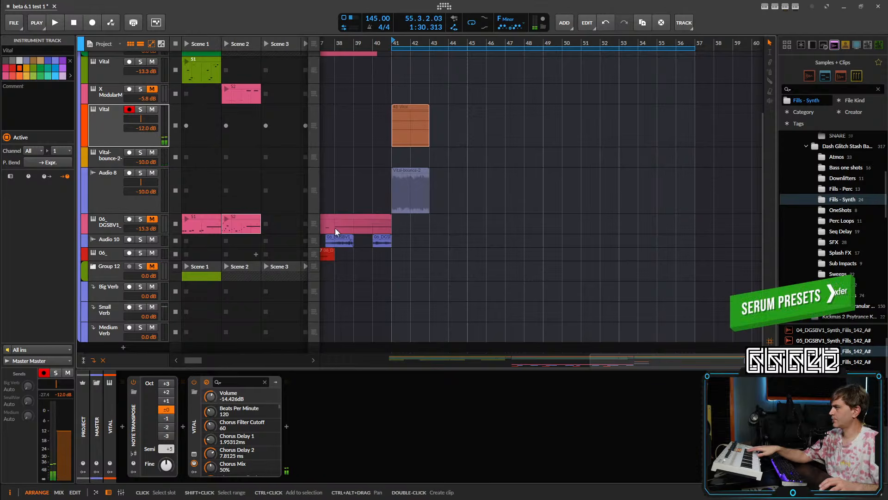
right_click(412, 129)
left_click(404, 115)
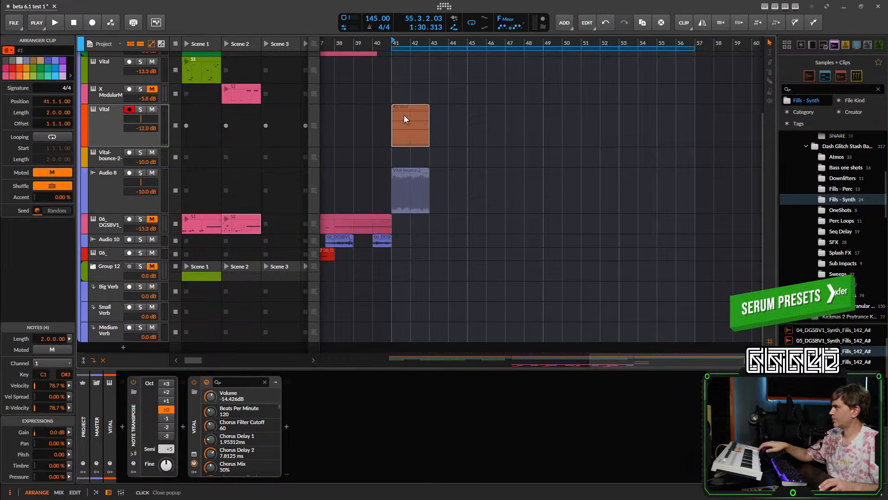
key("alt+m")
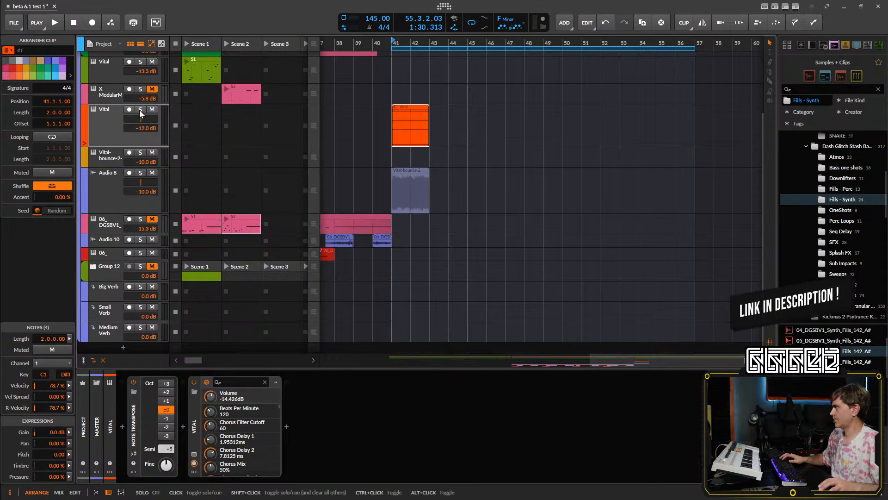
left_click(141, 109)
key("space")
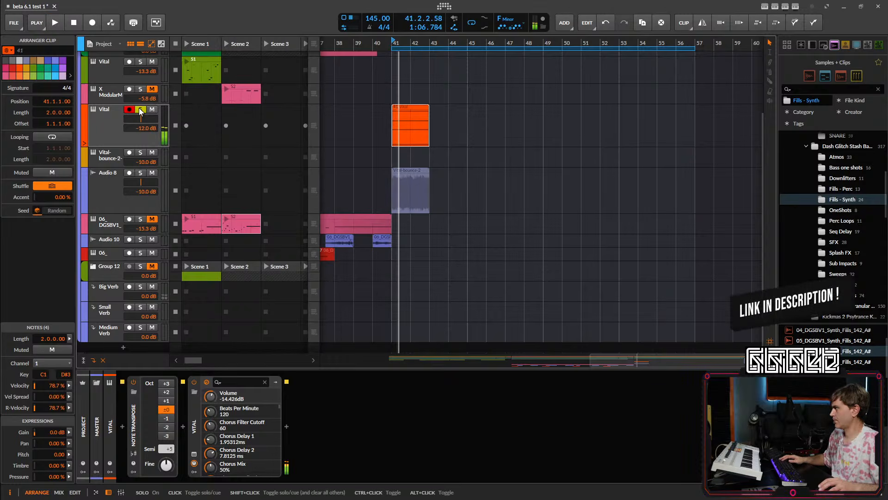
key("space")
- Open the Vital synth's voice page and switch off Filter 1 and the white noise sampler
left_click(195, 454)
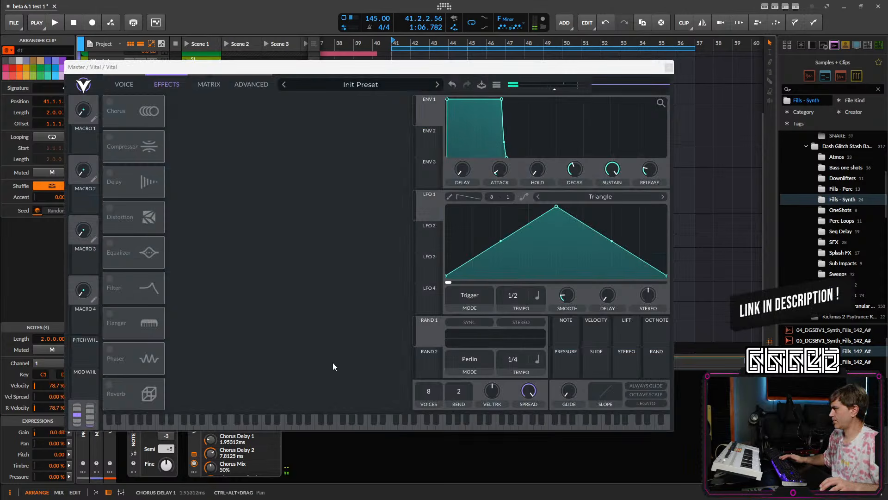
left_click(123, 83)
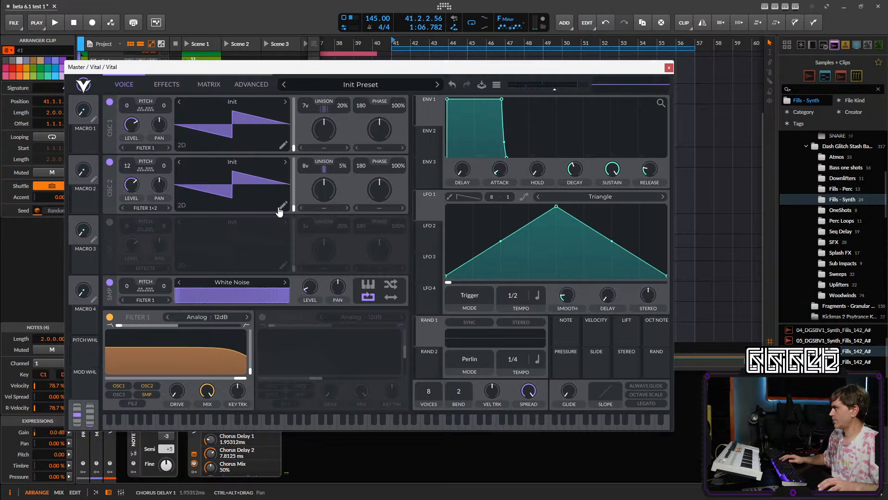
left_click(110, 317)
left_click(110, 281)
key("space")
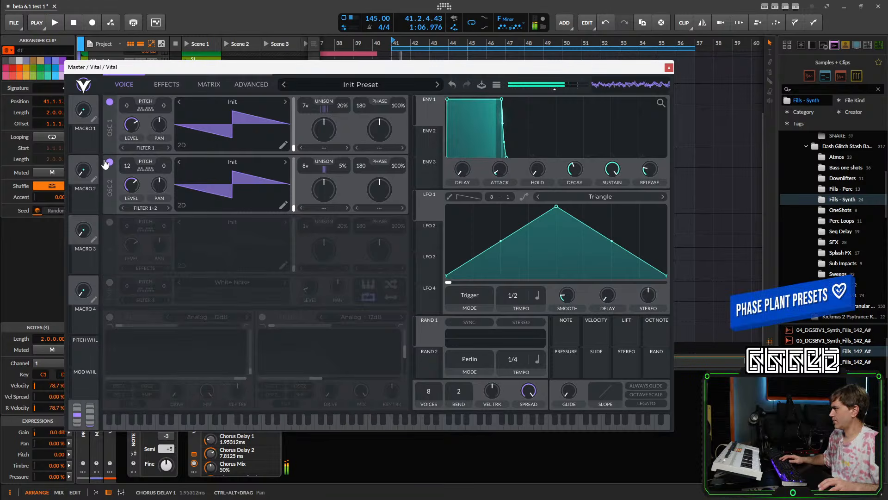
- Switch off oscillator 2 and reduce oscillator 1's unison detune to 4% while auditioning the chord
left_click(110, 162)
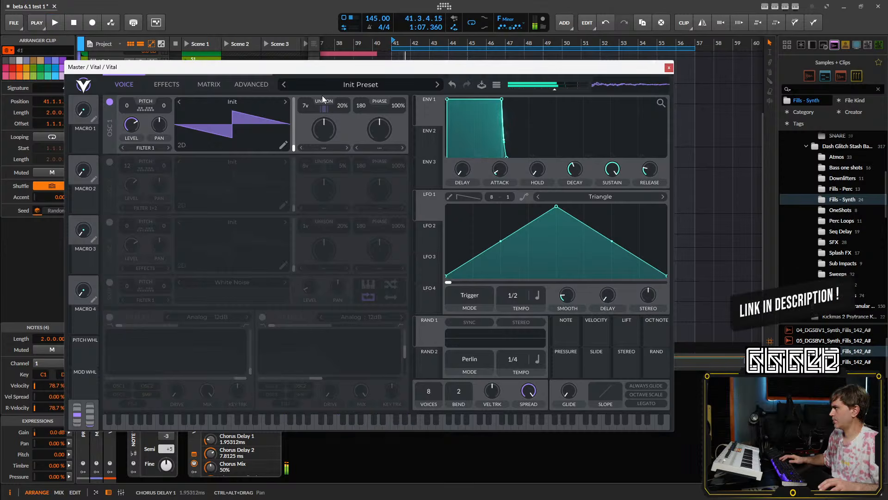
left_click_drag(322, 96, 341, 109)
key("space")
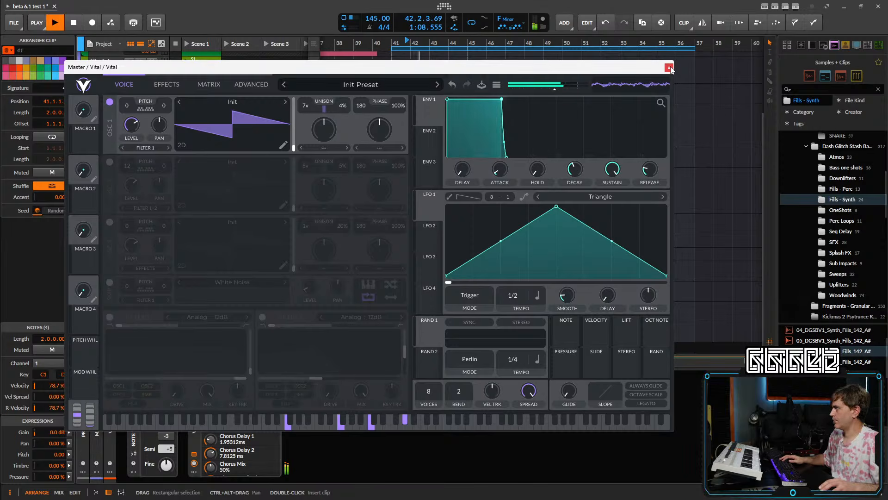
- Audition the chord with the white noise sampler switched on, and close the Vital window
left_click(110, 281)
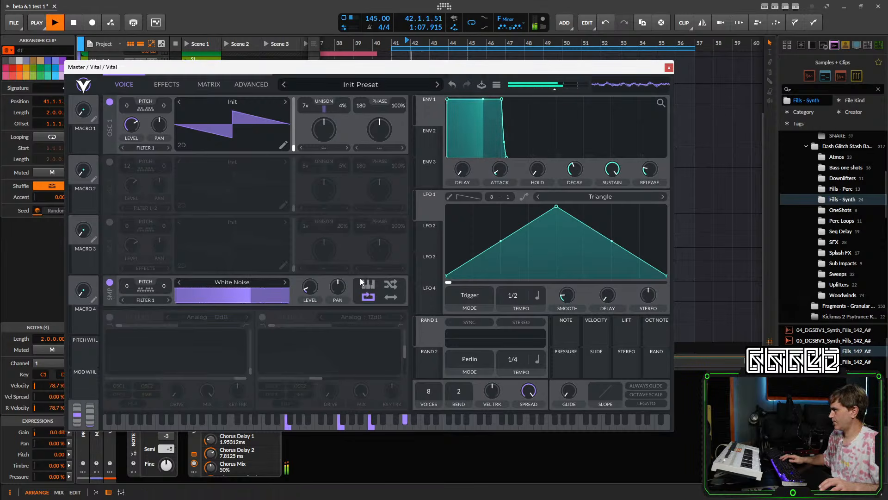
key("space")
left_click(669, 68)
- Bounce the Vital chord clip to a new audio track, Post-Fader at 32-bit floating-point
right_click(412, 132)
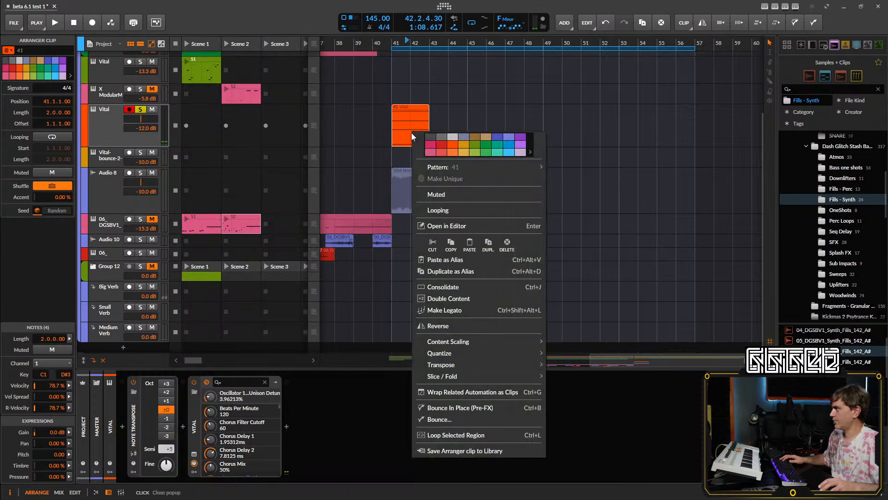
left_click(447, 419)
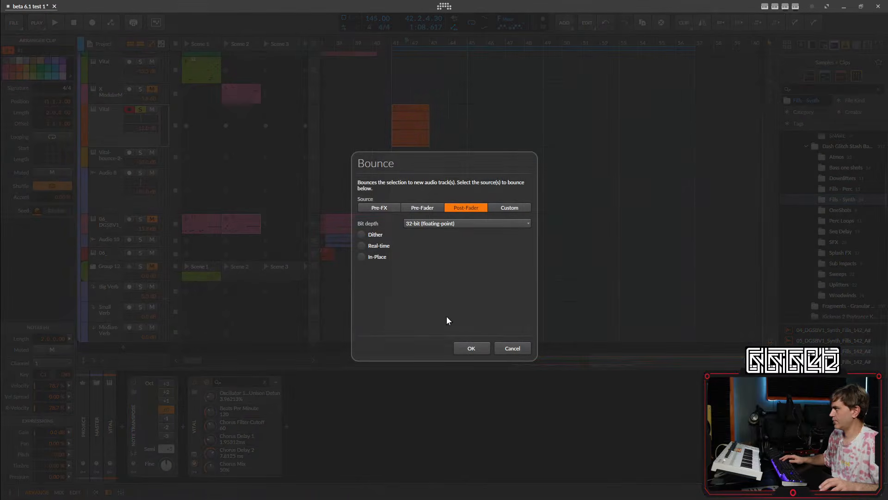
left_click(477, 343)
- Normalize the newly bounced audio clip and bounce it in place pre-FX
right_click(397, 160)
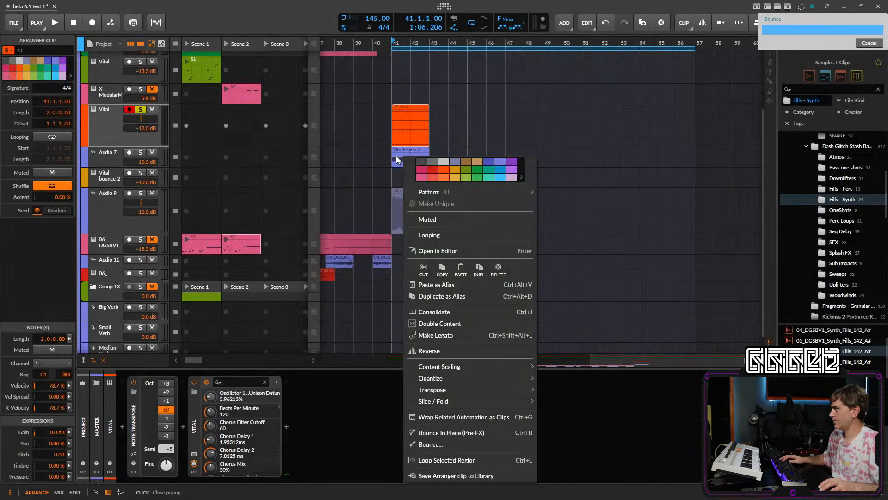
right_click(404, 156)
left_click(406, 152)
right_click(406, 153)
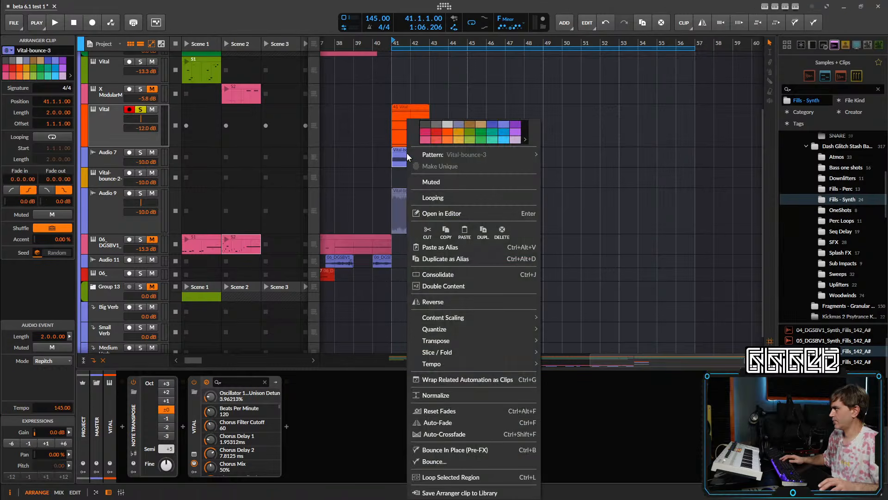
left_click(435, 394)
right_click(416, 157)
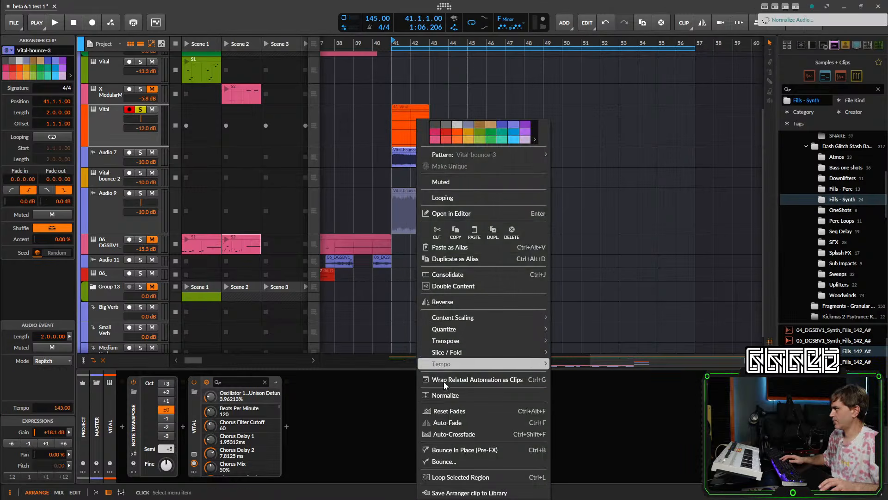
left_click(452, 449)
- Duplicate the Vital-bounce-2 Sampler track and try to load the Vital-bounce-4 audio clip into the copy's Sampler
left_click(106, 187)
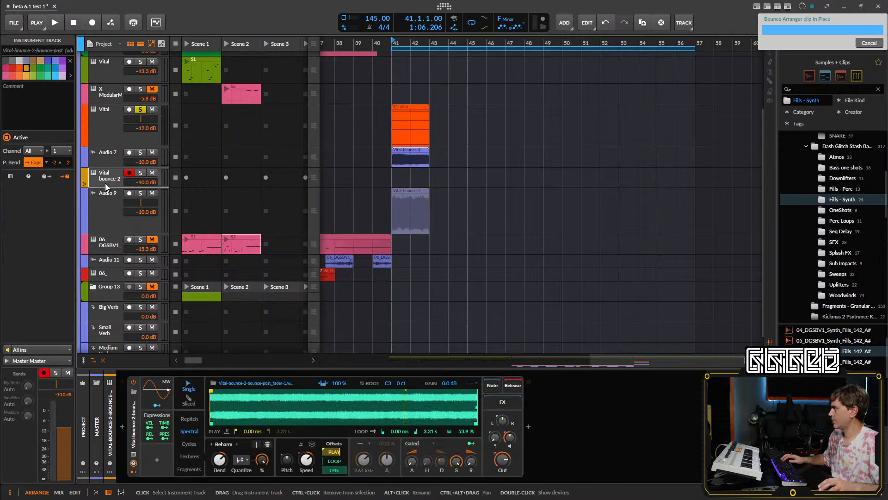
left_click(407, 159)
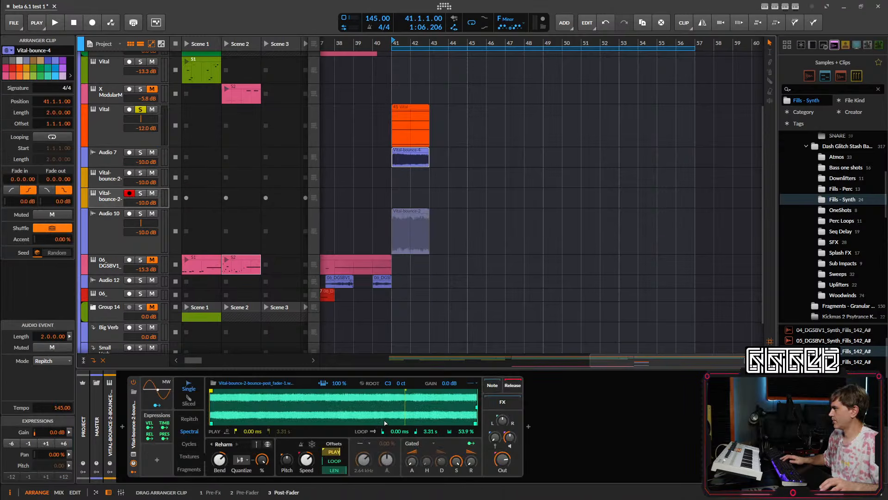
left_click_drag(385, 422, 384, 420)
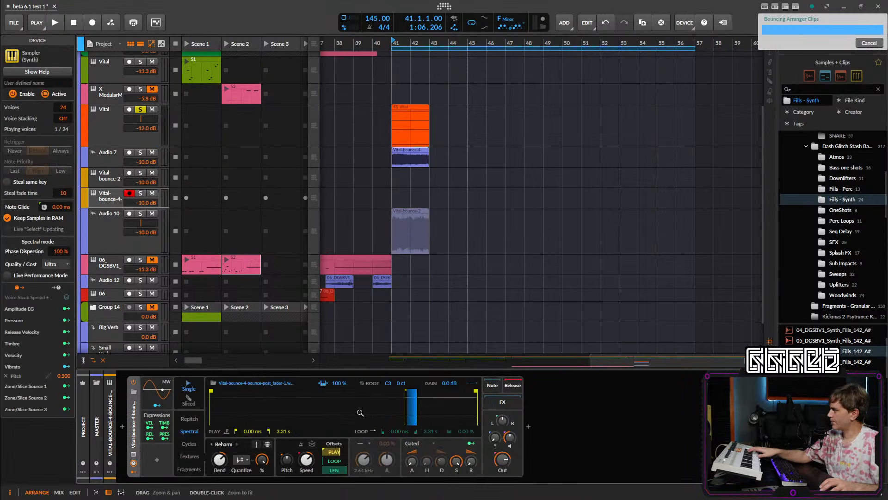
left_click(405, 161)
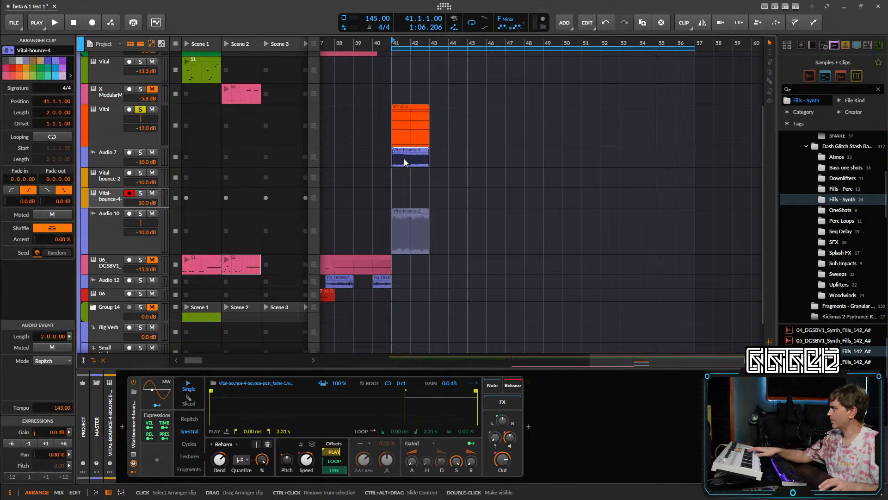
left_click_drag(405, 161, 378, 399)
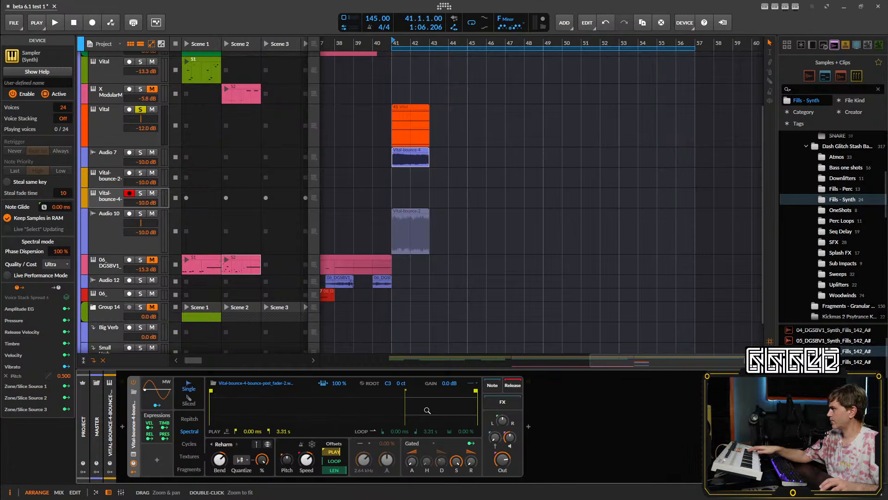
- Turn off solo on the Vital track and load the Vital-bounce-4 clip again into the duplicated track's Sampler
left_click(408, 164)
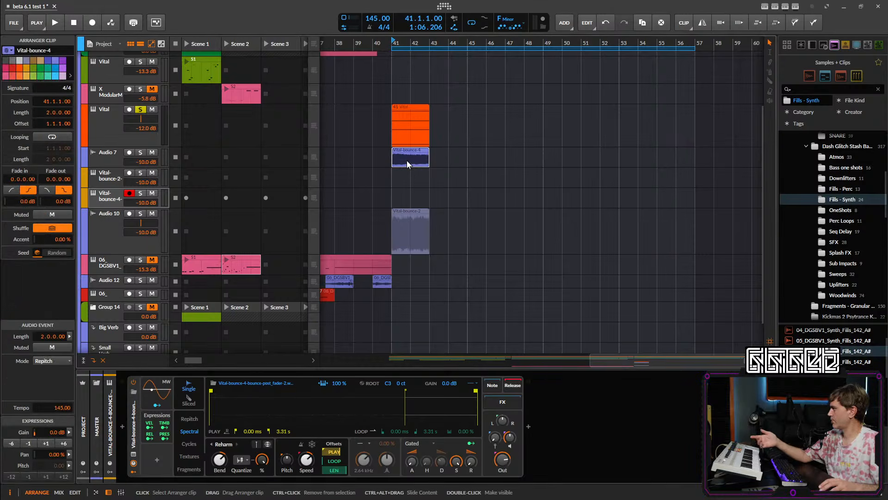
left_click(107, 158)
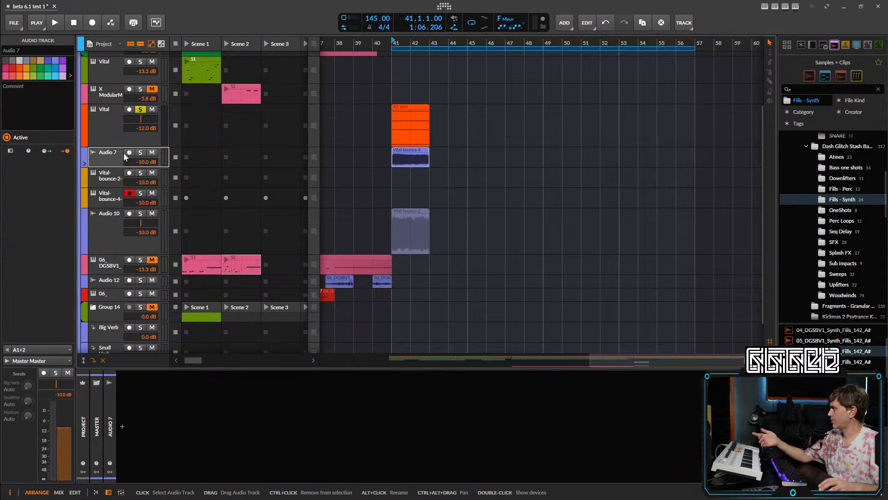
left_click(140, 110)
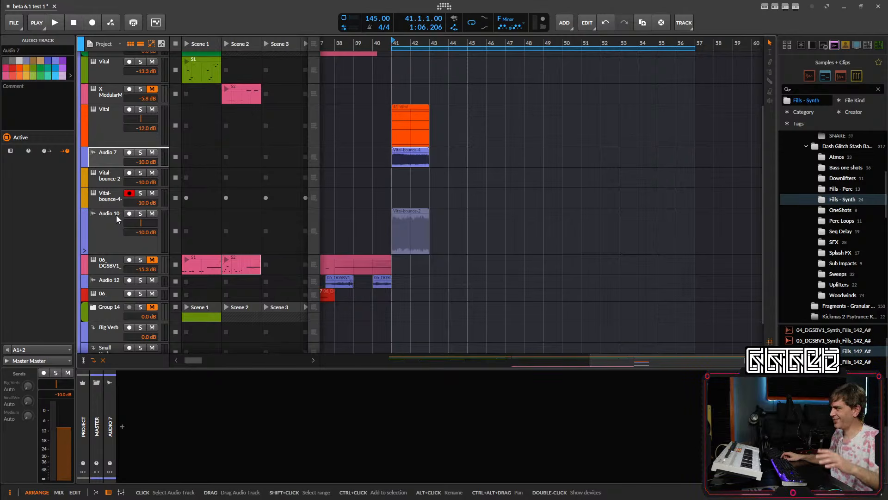
left_click(93, 121)
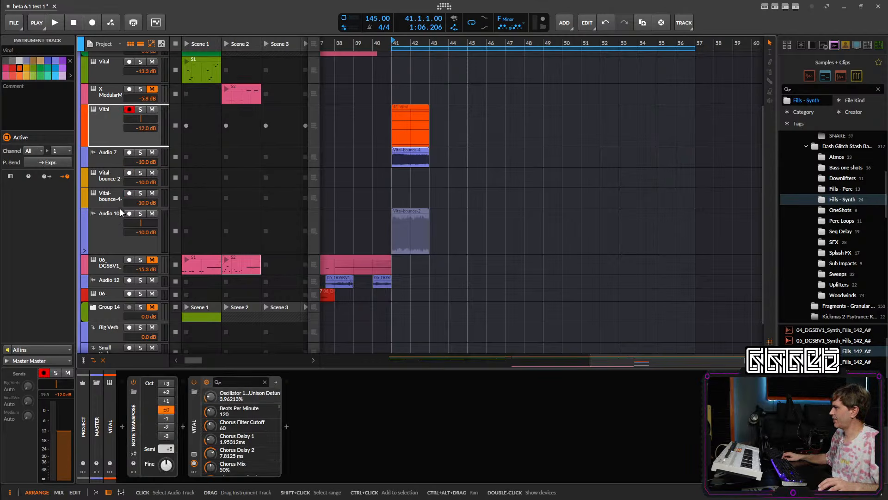
left_click(107, 180)
left_click(106, 198)
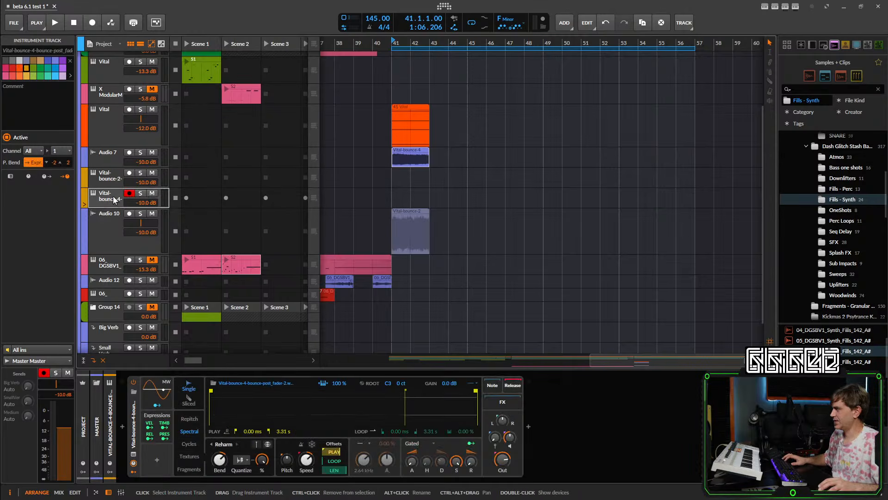
left_click(106, 153)
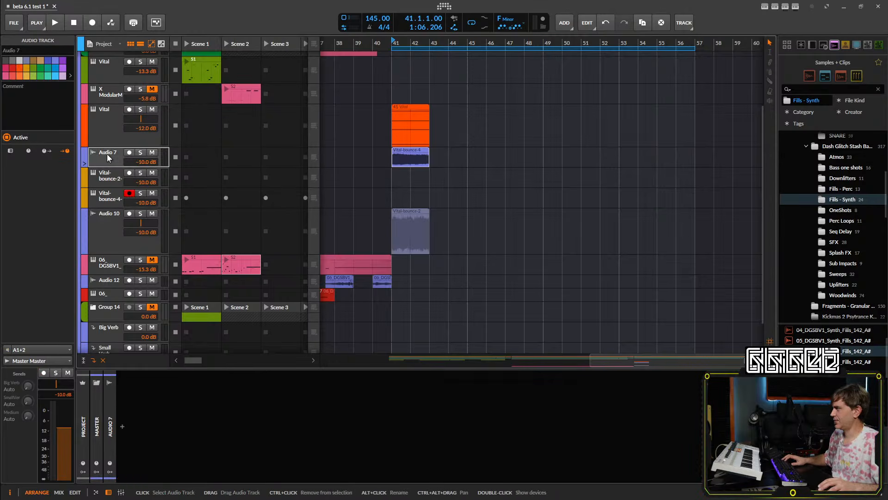
left_click(407, 157)
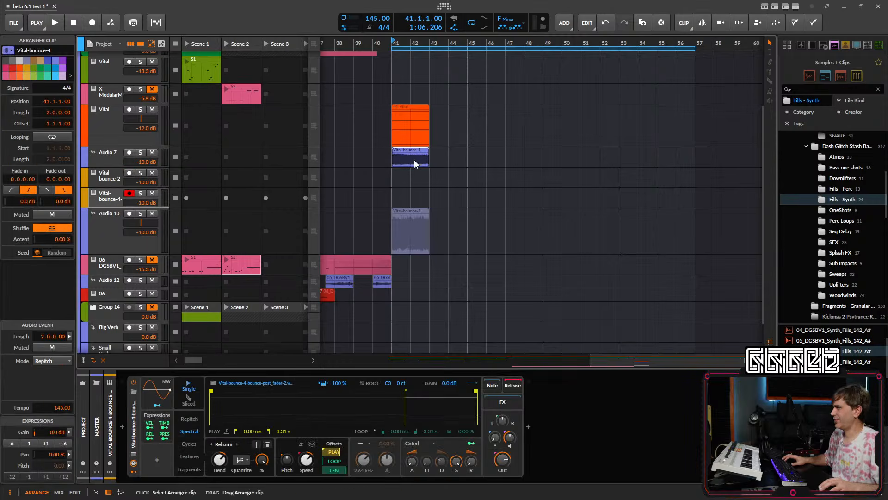
left_click_drag(414, 159, 407, 397)
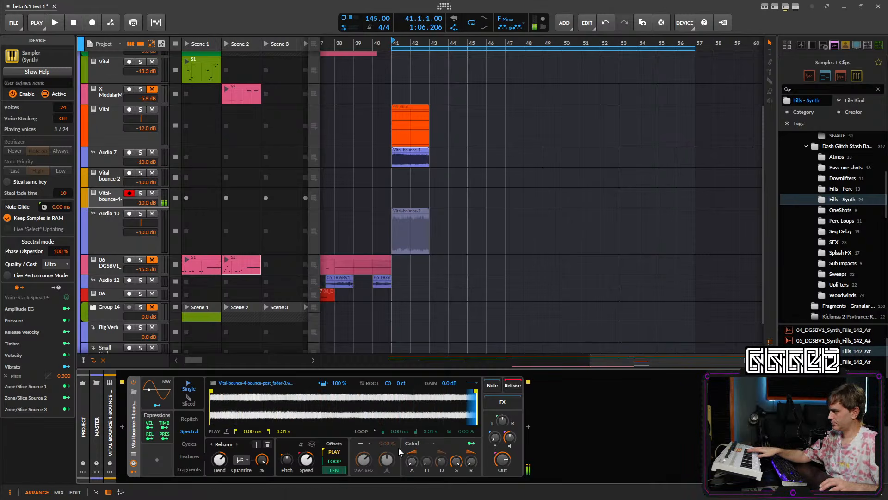
- Lower the Sampler's harmonic quantization amount to 1% and set Quantize to 8ve
left_click_drag(262, 464, 263, 464)
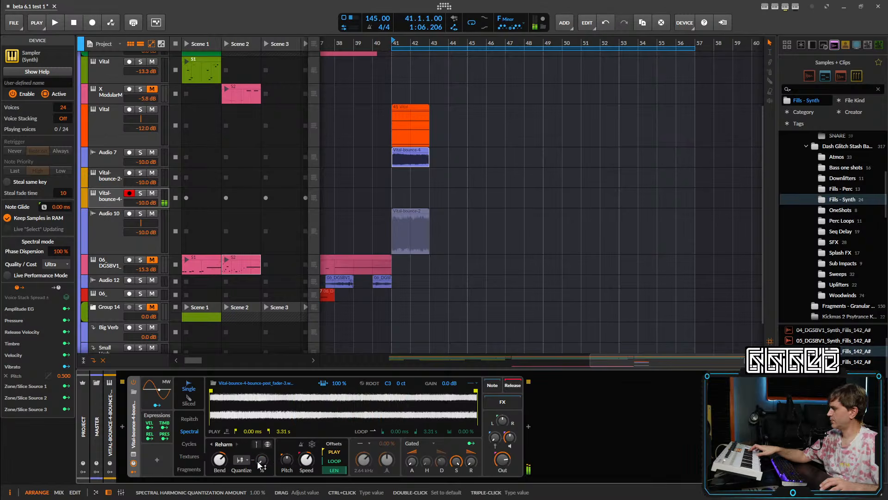
mouse_move(262, 459)
left_mouse_down()
mouse_move(262, 487)
mouse_move(262, 455)
left_mouse_up()
left_click(237, 459)
left_click(254, 480)
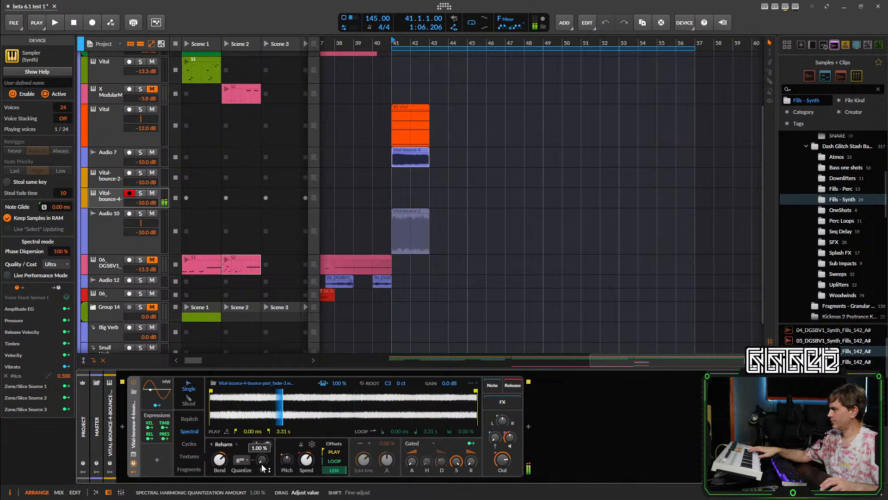
- Set Quantize to the sharp/flat option and raise the harmonic quantization amount to 100%
left_click(236, 458)
left_click(258, 490)
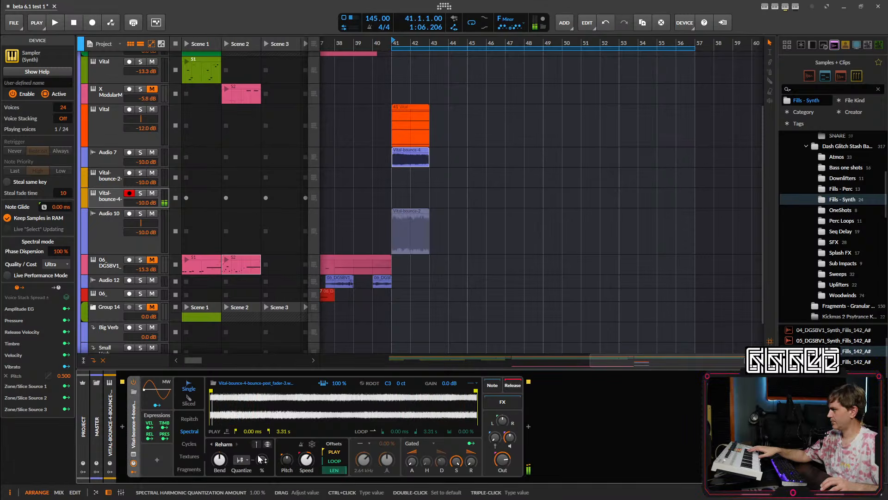
left_click_drag(262, 459, 261, 458)
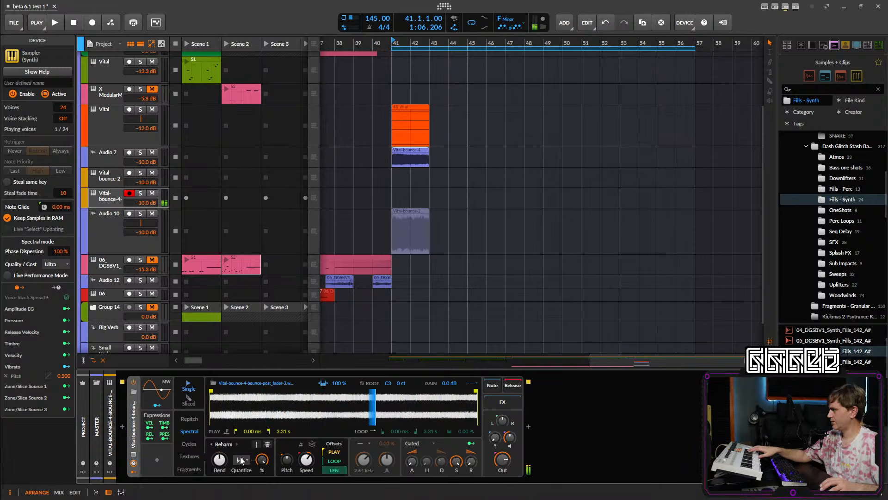
left_click(240, 458)
left_click(245, 443)
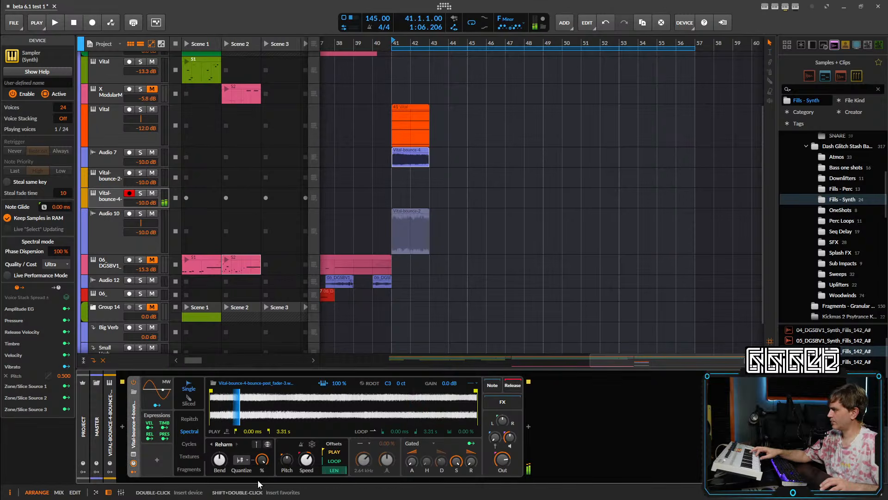
left_click_drag(262, 459, 265, 481)
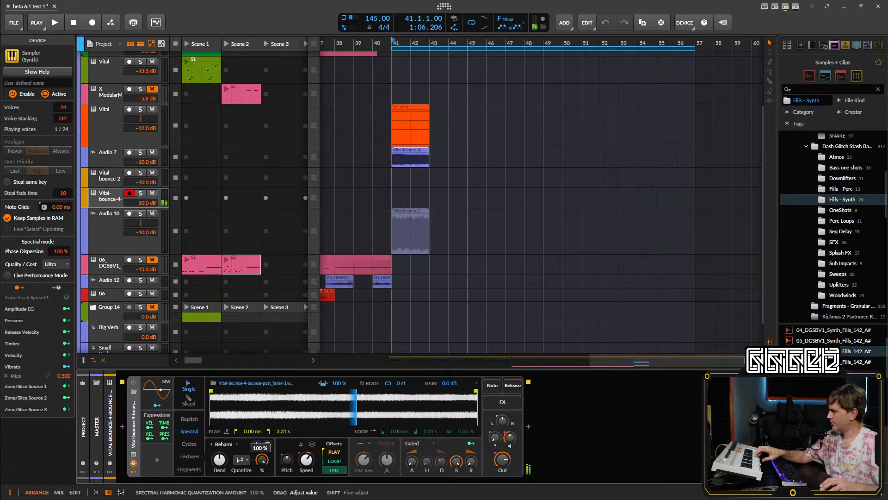
- Adjust the Sampler's Bend control while auditioning the quantized chord
left_click_drag(265, 446, 217, 459)
right_click(218, 459)
left_click(227, 454)
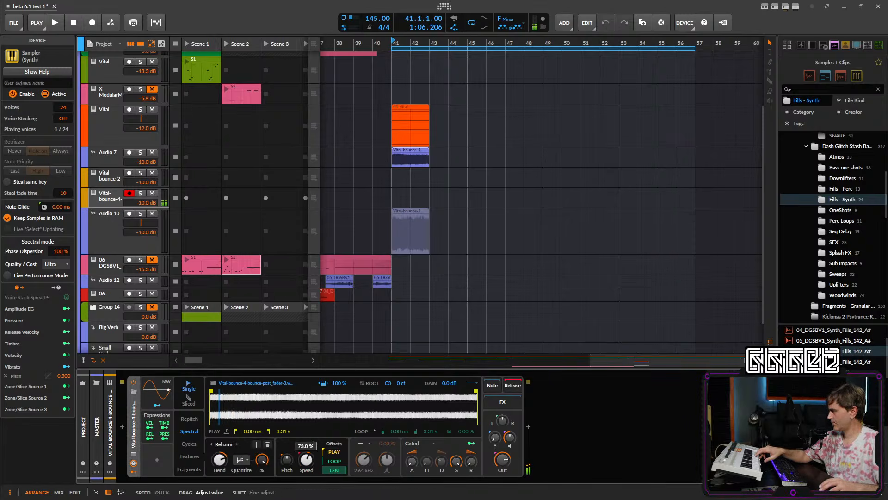
- Audition the chord at 73% Speed, reset Speed to its default, and sweep the quantization amount back to 100%
left_click_drag(310, 462, 309, 458)
double_click(309, 462)
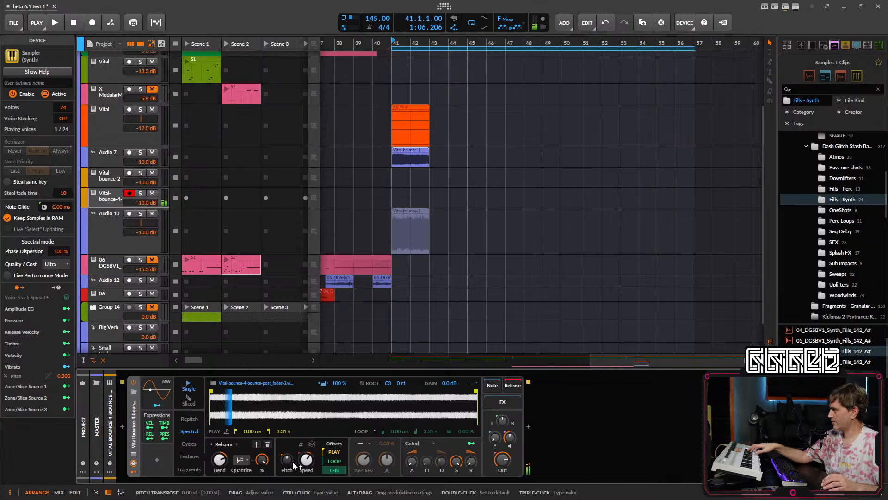
mouse_move(262, 459)
left_mouse_down()
mouse_move(261, 481)
mouse_move(260, 451)
left_mouse_up()
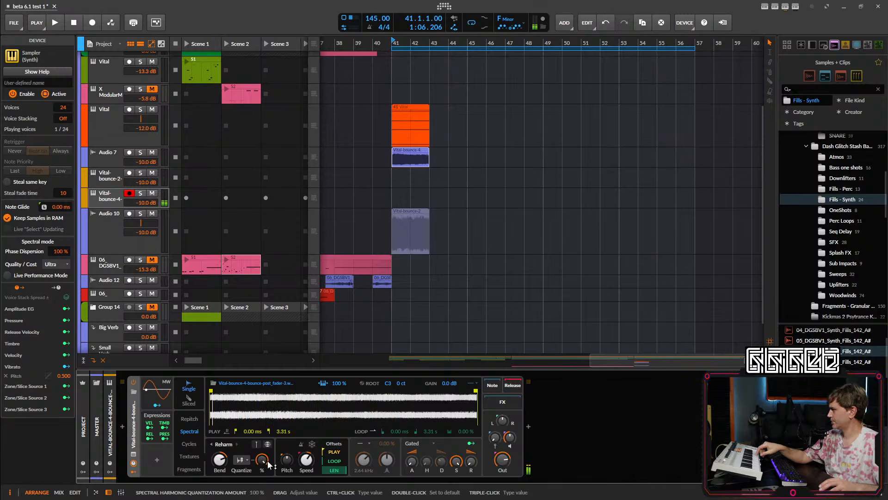
mouse_move(267, 461)
left_mouse_down()
mouse_move(268, 486)
mouse_move(260, 462)
left_mouse_up()
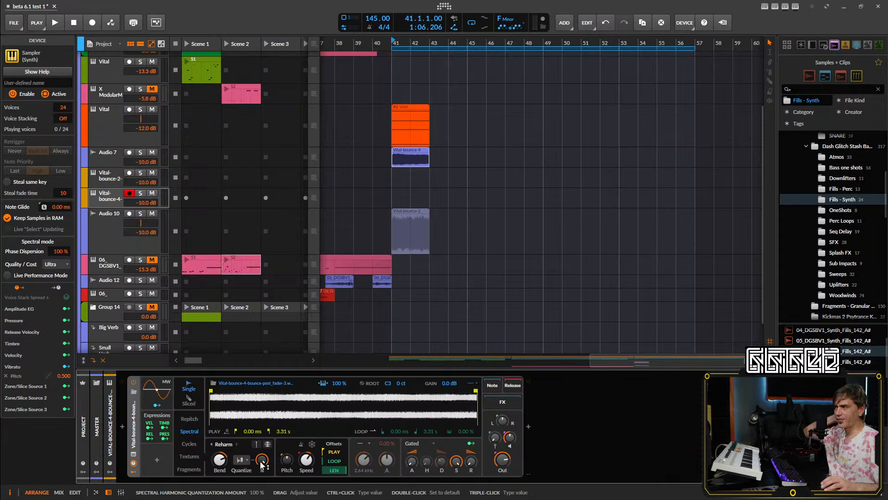
- Load the C Balafon 1 sample from the Fragments - Granular folder into the Sampler
scroll(872, 265, "down", 2)
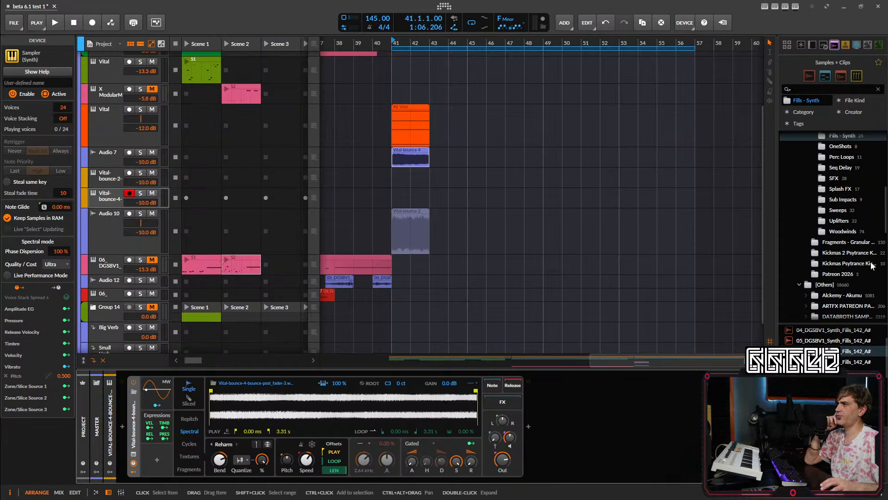
left_click(841, 240)
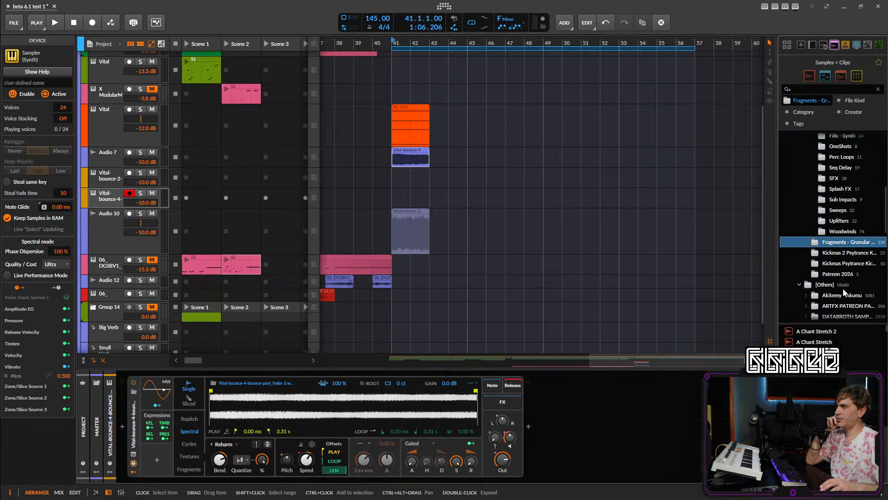
scroll(815, 367, "down", 6)
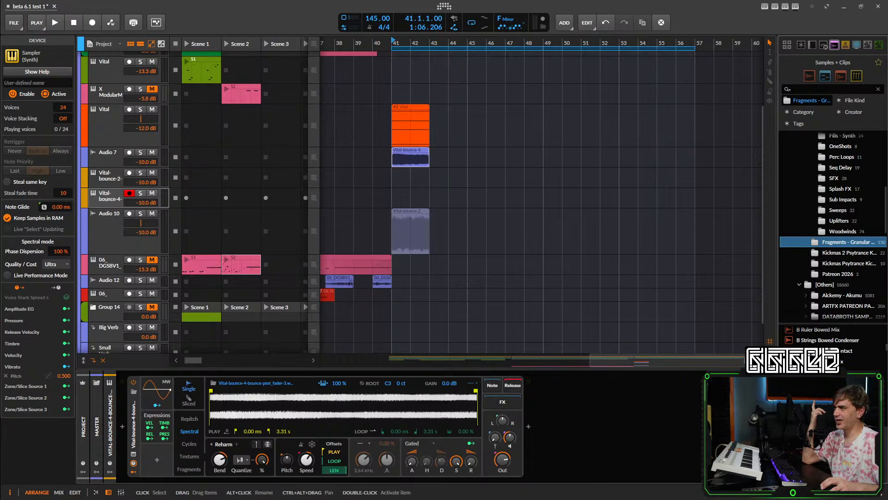
left_click(824, 393)
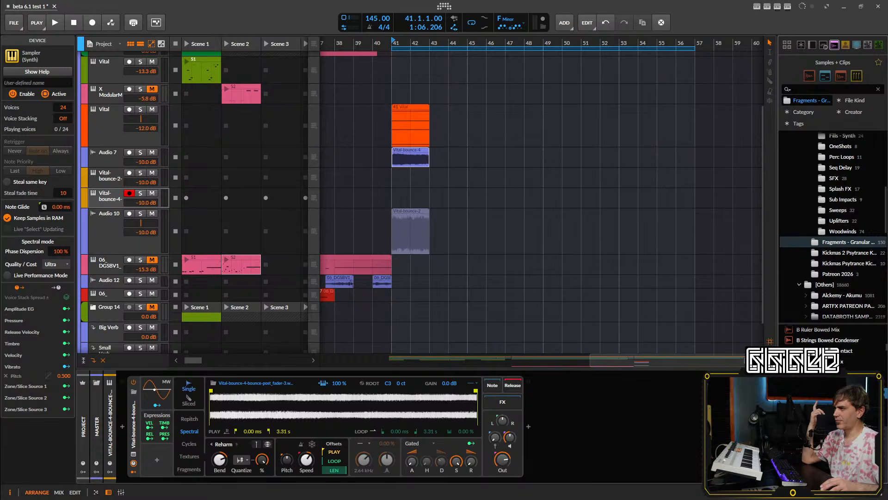
left_click_drag(824, 393, 446, 420)
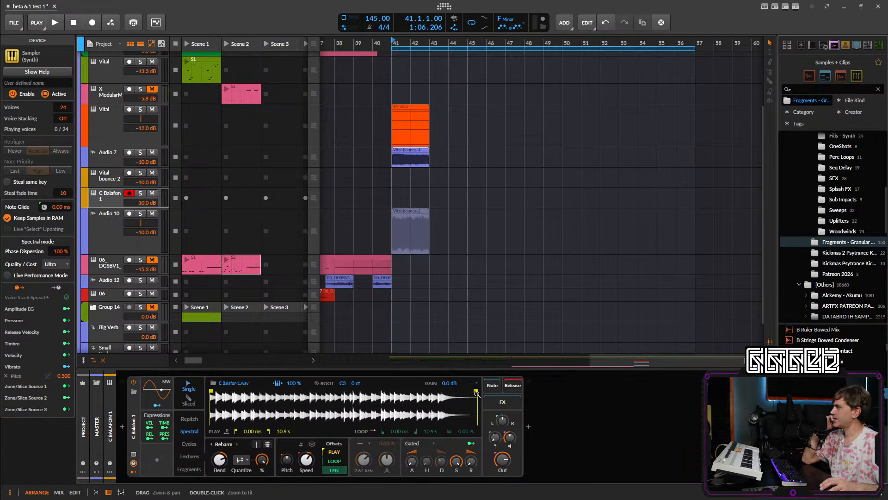
- Shorten the balafon sample's play range to end at about 517 ms while auditioning it
left_click_drag(476, 392, 247, 400)
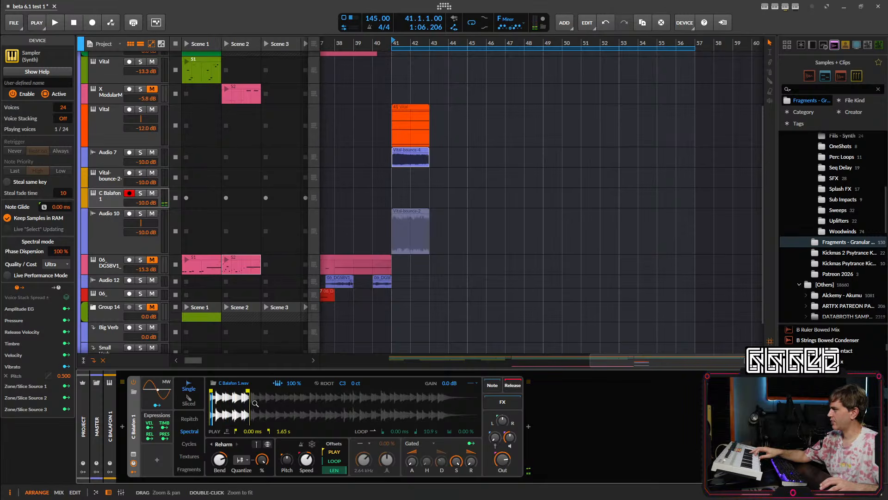
mouse_move(247, 391)
left_mouse_down()
mouse_move(225, 392)
mouse_move(283, 393)
mouse_move(221, 396)
left_mouse_up()
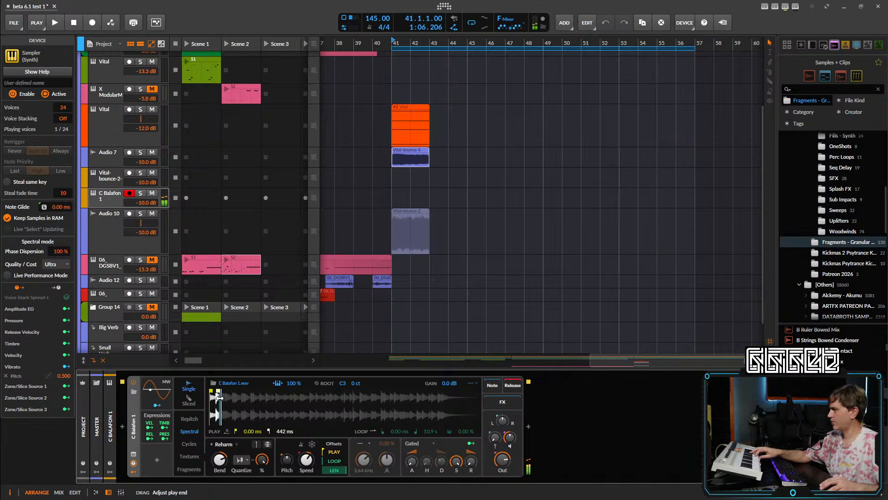
left_click_drag(306, 460, 306, 465)
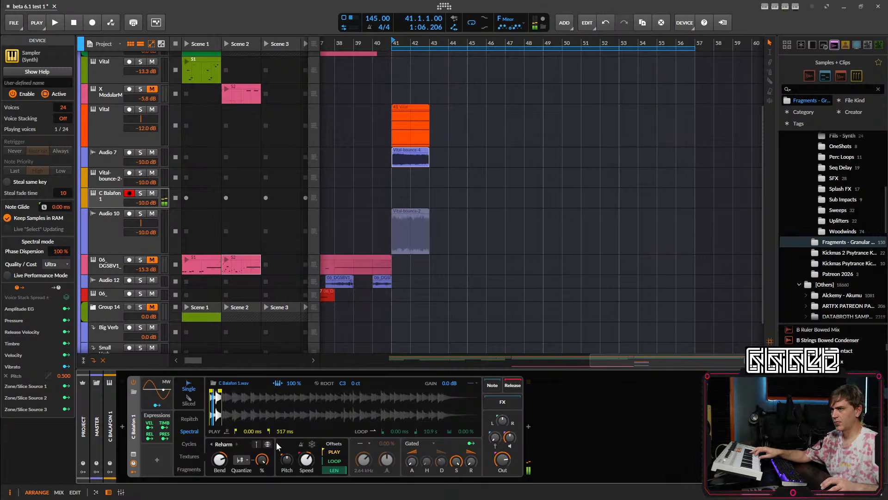
- Isolate a single balafon hit from about 273 ms to 506 ms and open the sample in the enlarged editor view
left_click_drag(219, 400, 265, 400)
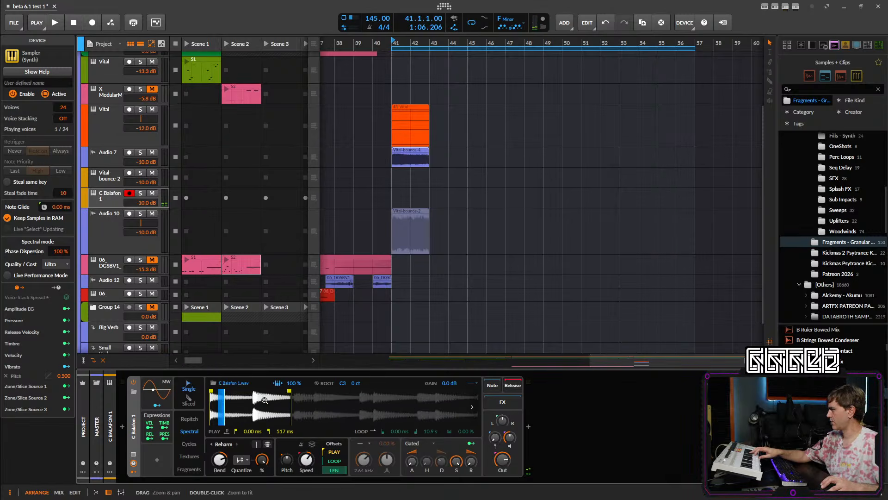
mouse_move(211, 396)
left_mouse_down()
mouse_move(257, 397)
mouse_move(251, 392)
left_mouse_up()
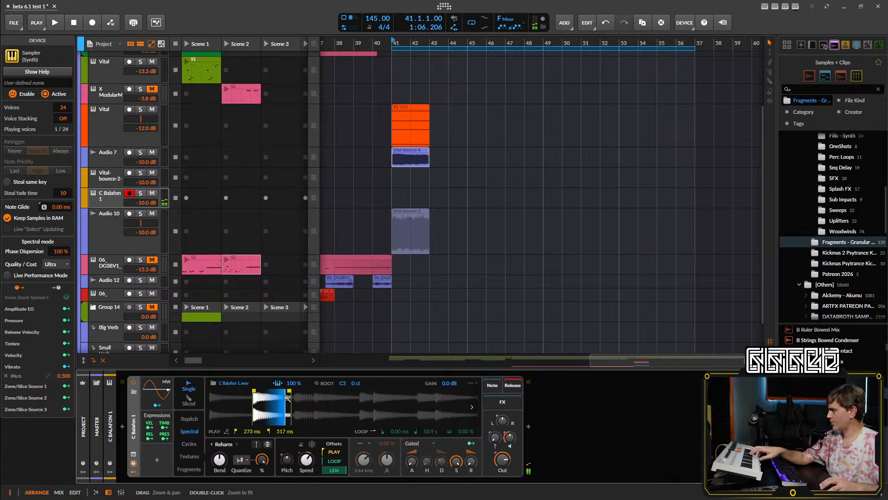
left_click_drag(289, 390, 287, 390)
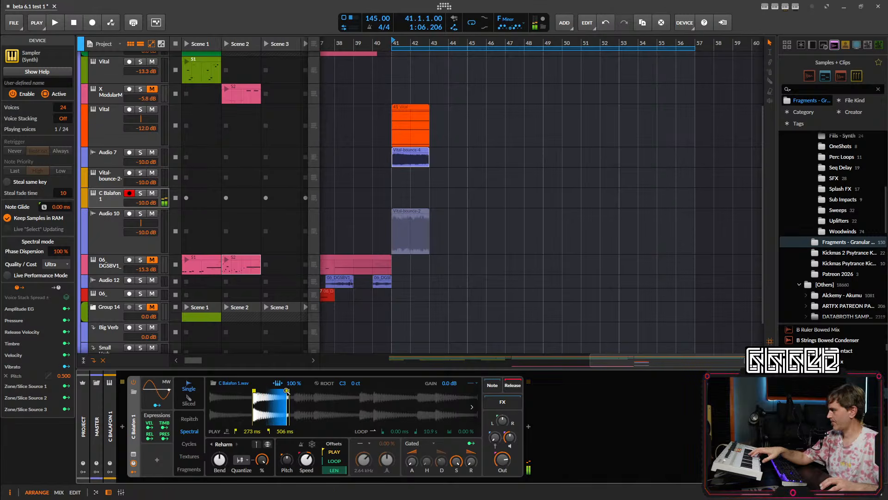
left_click(134, 453)
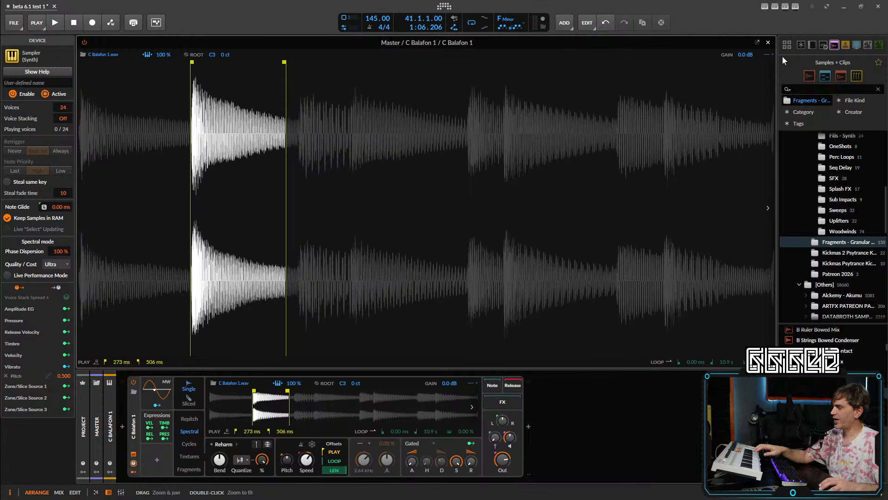
- Make the sample markers snap to zero crossings and extend the play range to end at about 530 ms
left_click(768, 54)
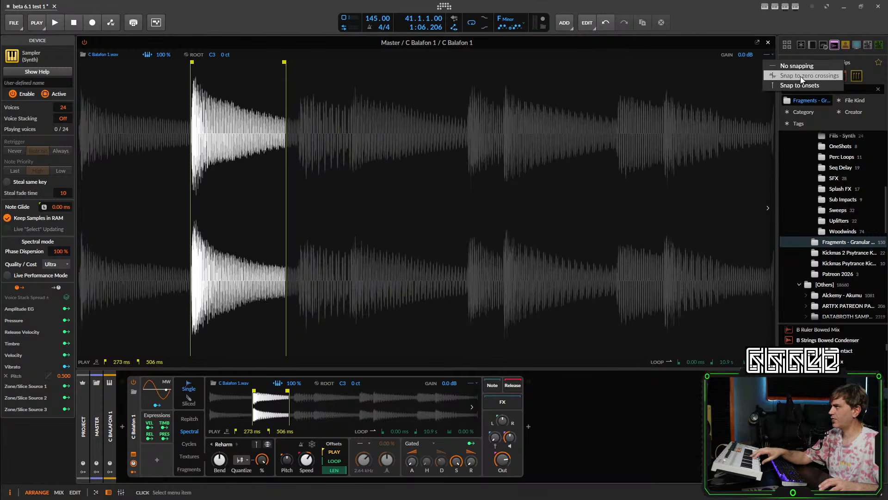
left_click(801, 78)
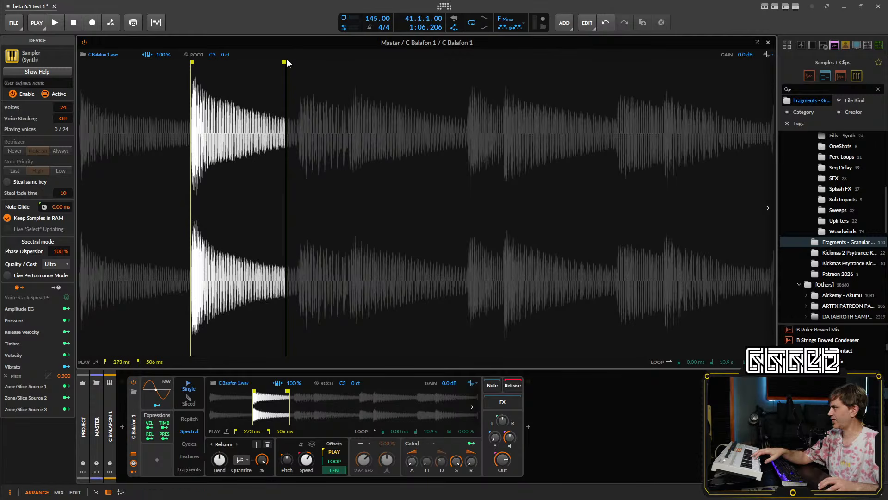
left_click_drag(286, 63, 294, 63)
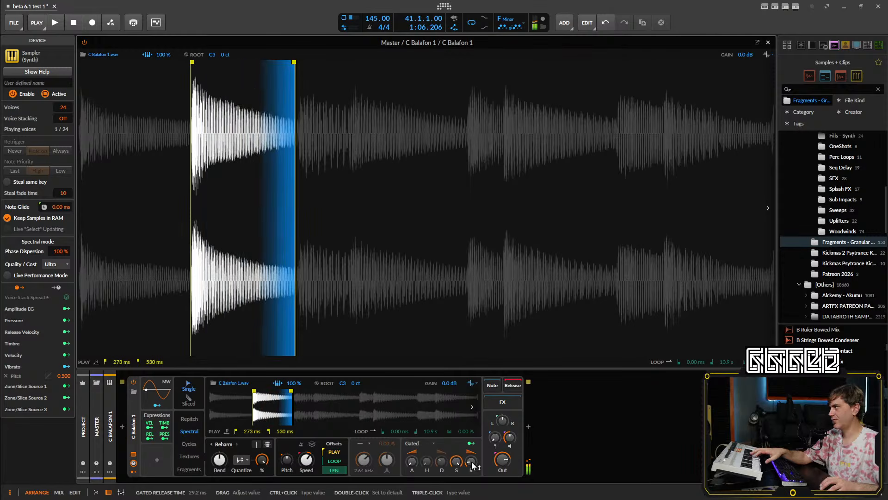
- Lengthen the release time of the Sampler's Gated envelope while auditioning the balafon hit
left_click_drag(472, 462, 472, 456)
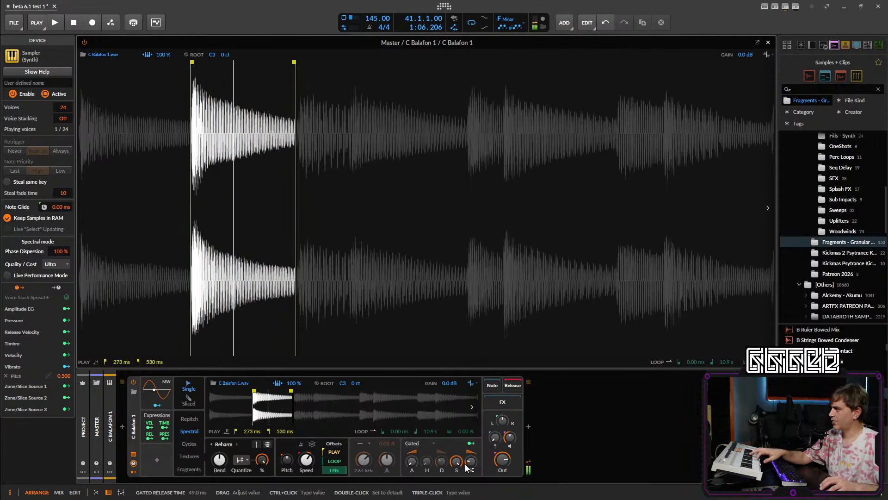
left_click_drag(466, 466, 466, 438)
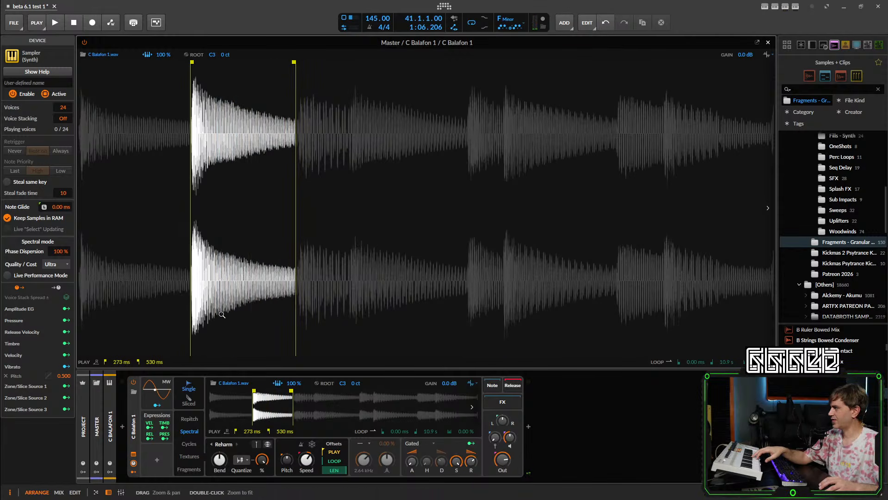
right_click(360, 313)
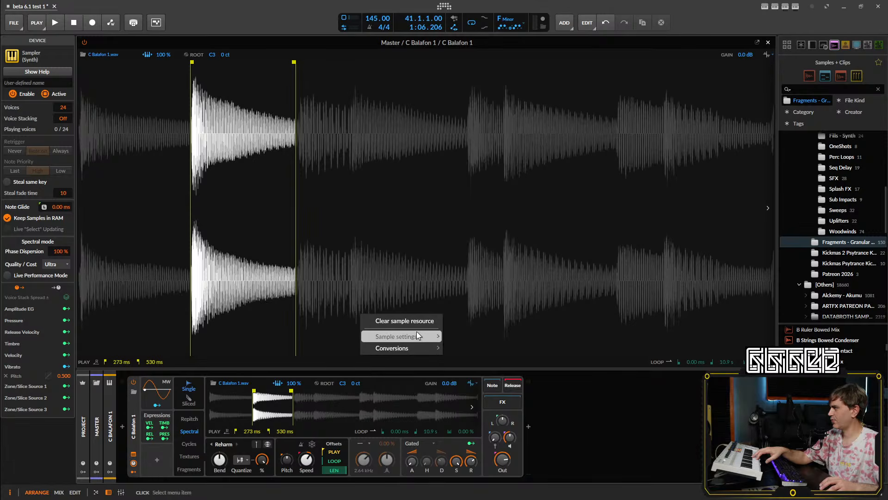
mouse_move(418, 335)
right_click(378, 415)
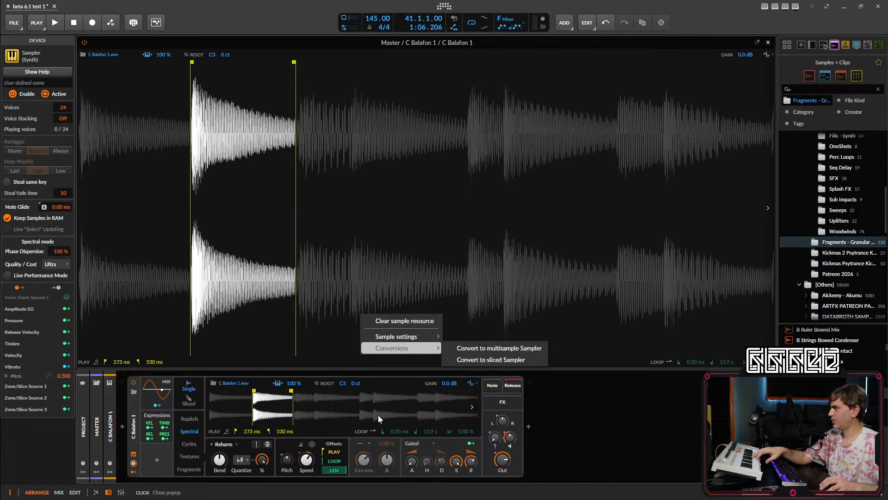
right_click(387, 403)
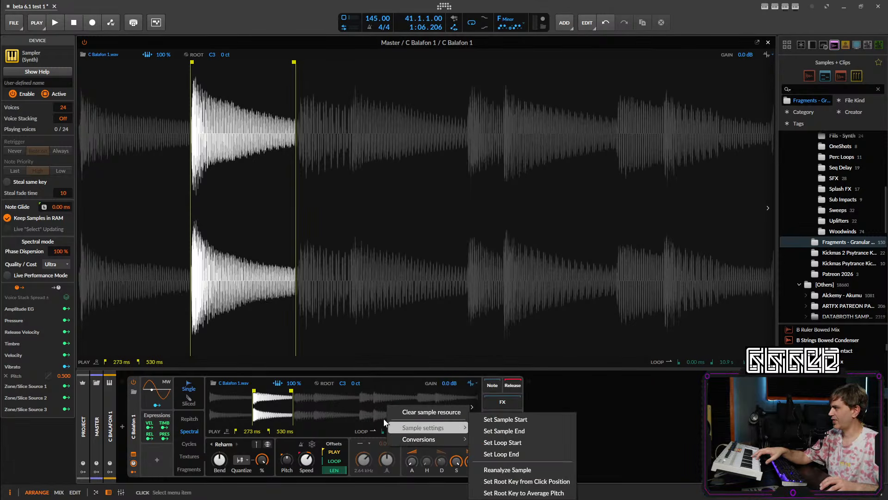
left_click(383, 418)
left_click(372, 431)
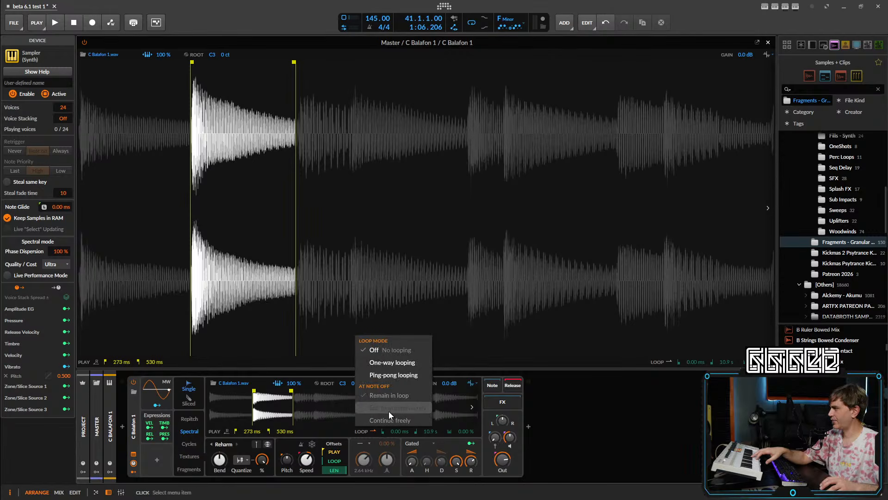
left_click(338, 434)
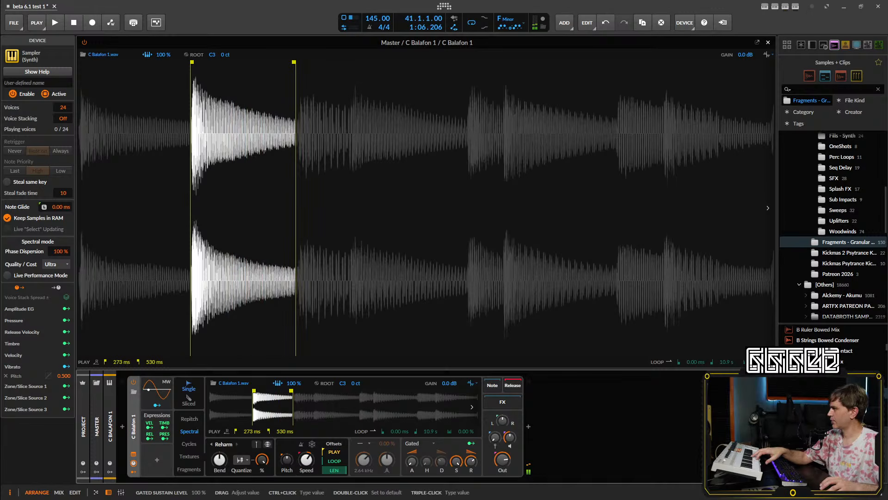
- Lower the Gated envelope's sustain level and shorten its release while auditioning the balafon hit
mouse_move(456, 462)
left_mouse_down()
mouse_move(456, 495)
mouse_move(441, 474)
mouse_move(443, 457)
left_mouse_up()
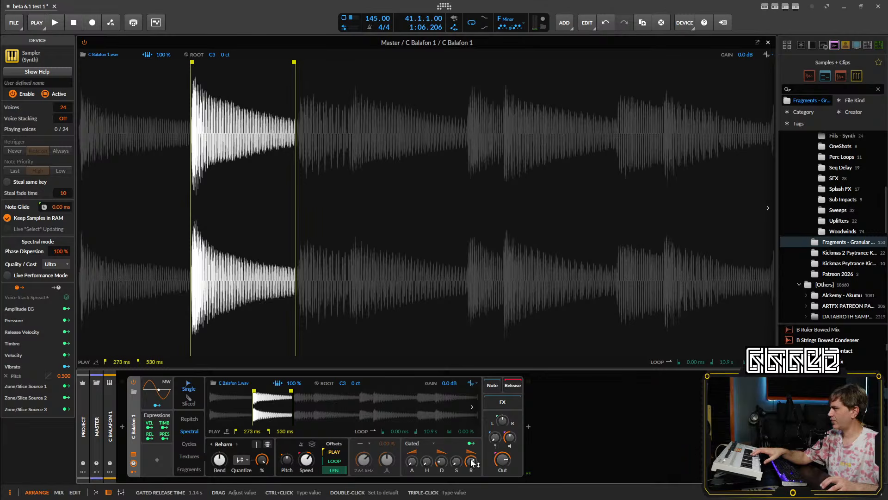
left_click_drag(472, 461, 472, 479)
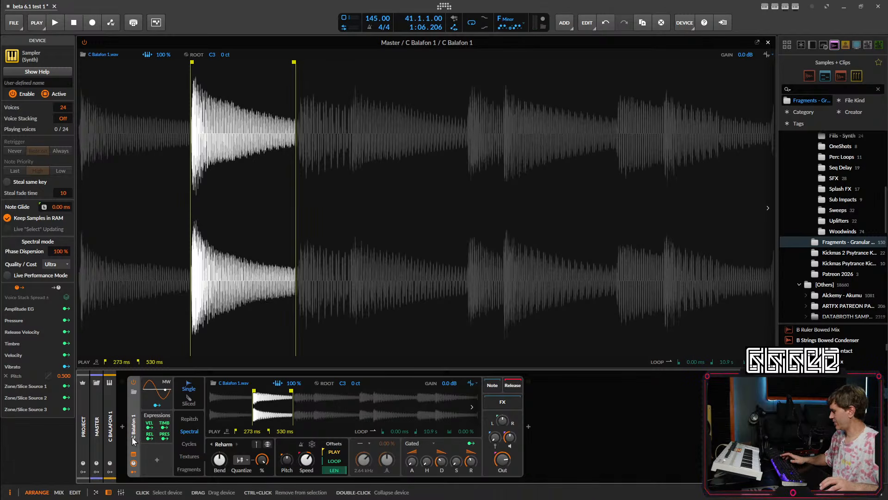
key("ctrl+d")
key("ctrl+z")
right_click(134, 424)
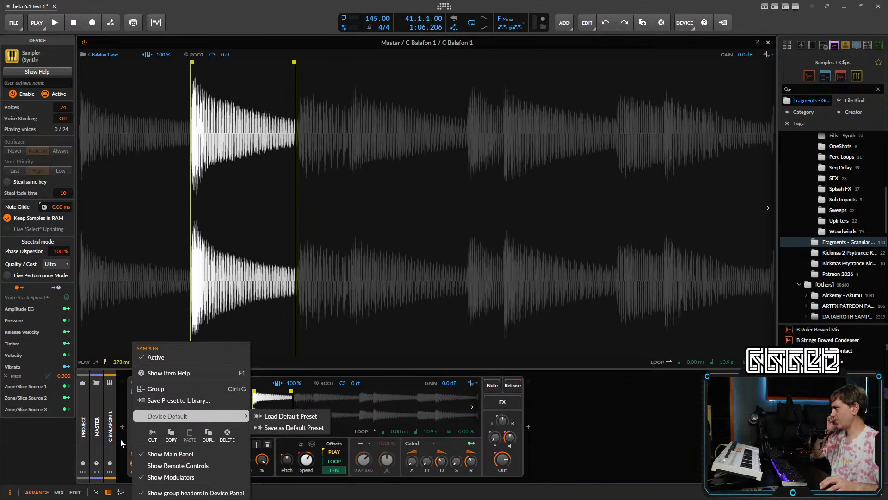
left_click(123, 438)
- Wrap the Sampler in an Instrument Layer, adding a duplicate of the C Balafon 1 layer and muting the original one
key("ctrl+g")
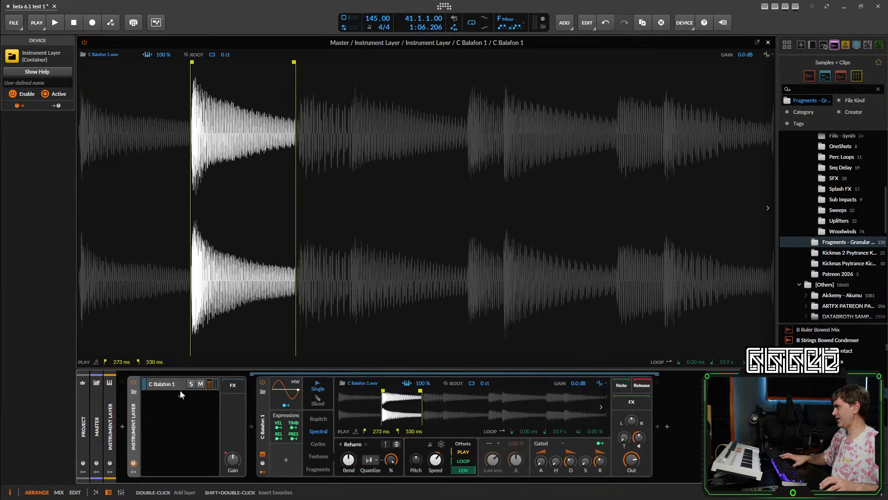
left_click(165, 382)
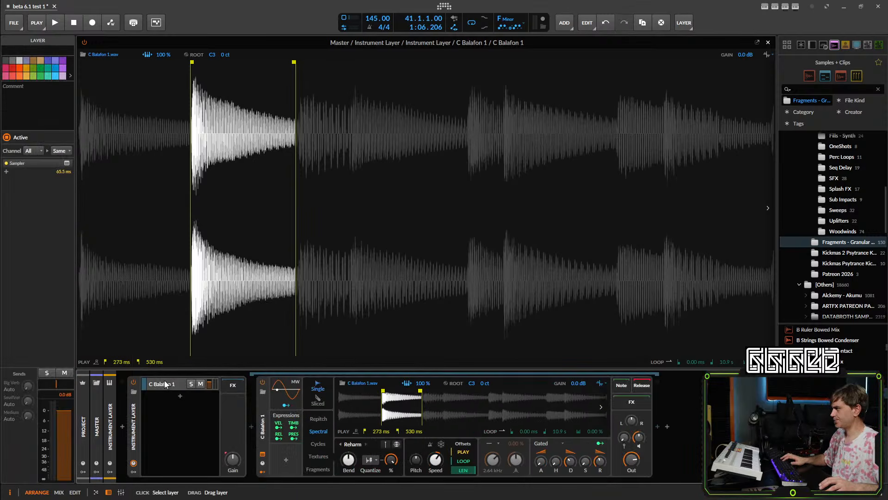
left_click(200, 384)
left_click(174, 402)
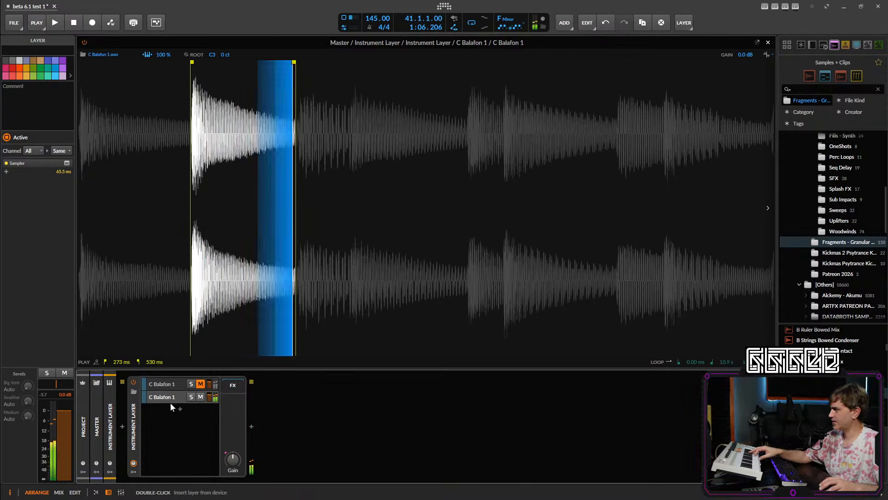
left_click(171, 395)
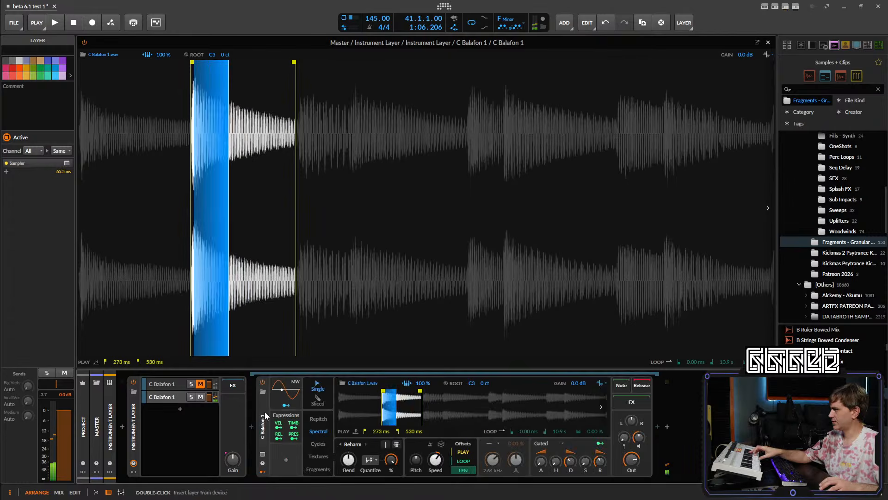
- Freeze the playhead at 10% in the duplicated layer's Sampler and switch that Sampler to Cycles mode
left_click(442, 444)
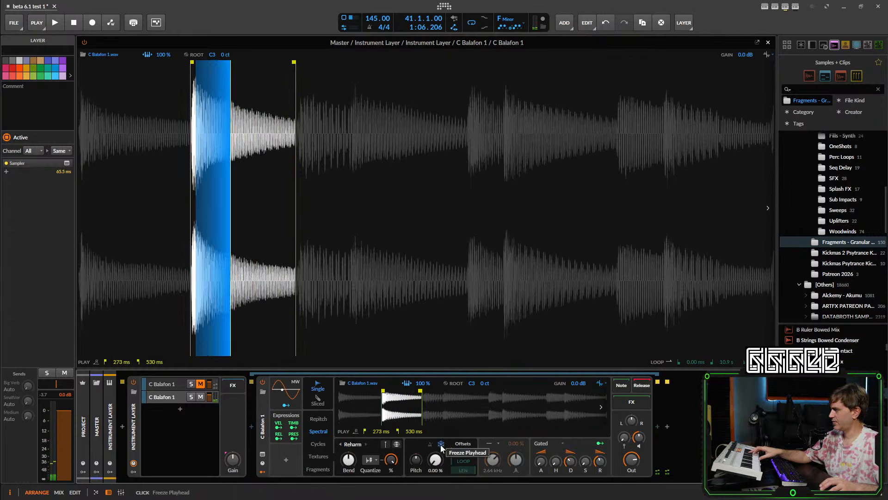
left_click_drag(435, 459, 435, 451)
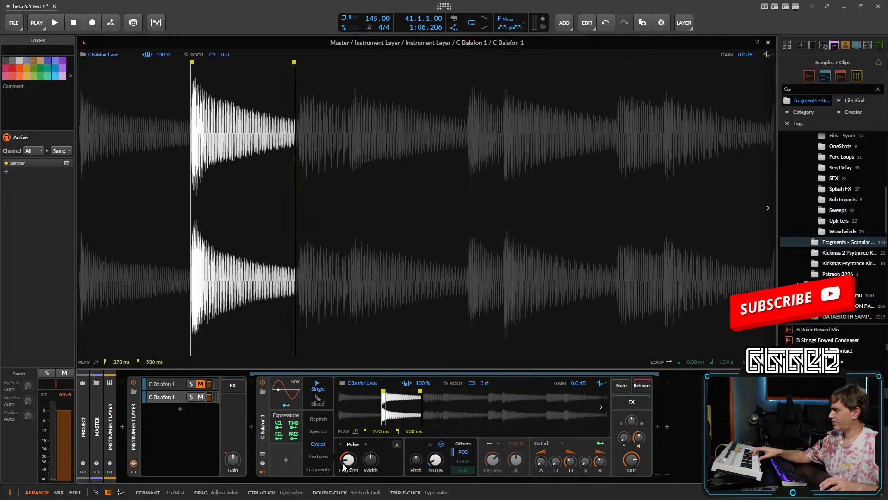
- Try the Partials type in Cycles mode and lower the frozen playhead position to 3%
left_click(353, 445)
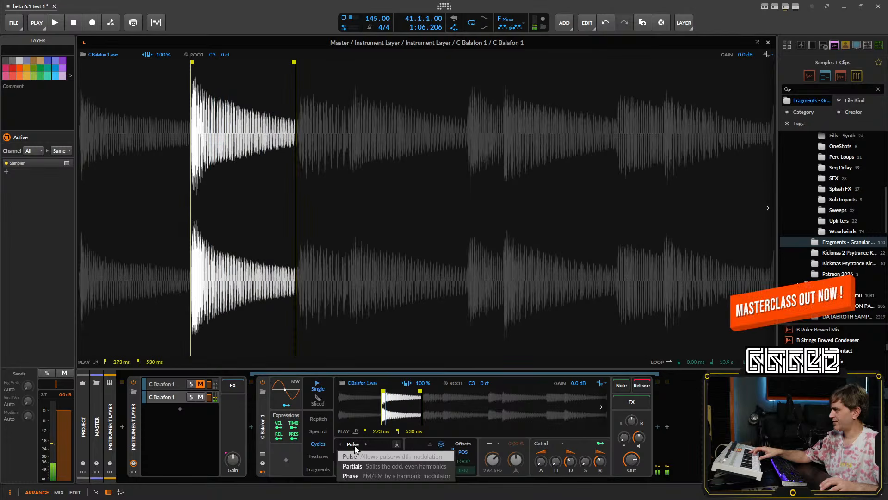
left_click(363, 466)
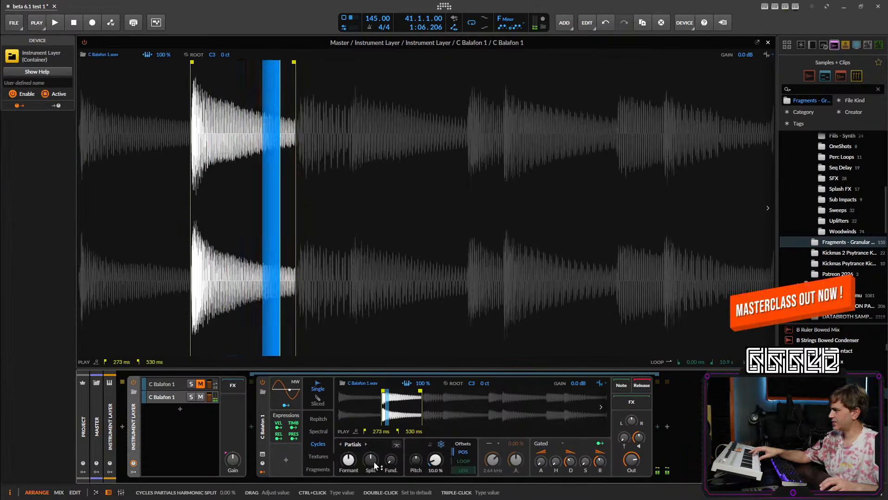
left_click_drag(435, 459, 435, 472)
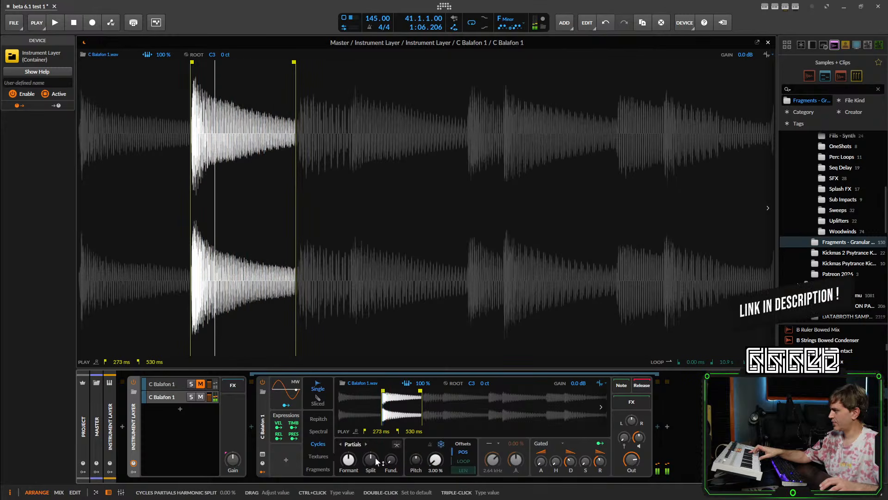
- Audition the Phase type in Cycles mode, and return the Sampler to the Pulse type
left_click(353, 444)
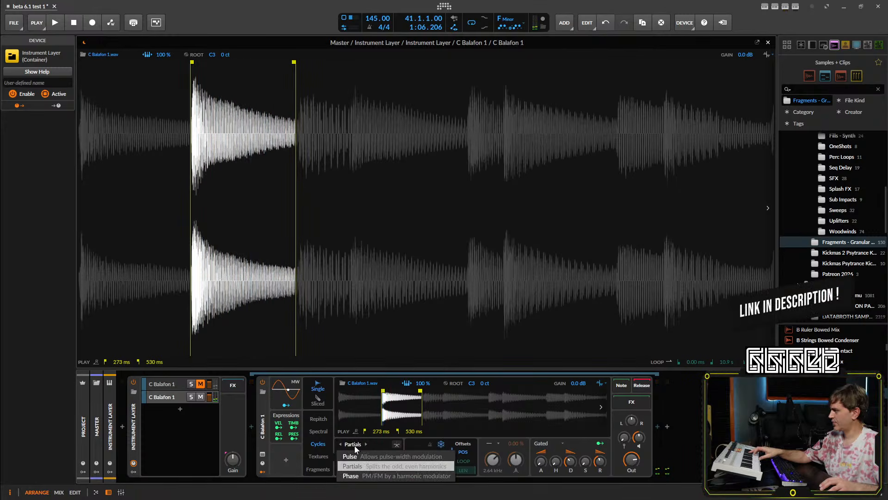
left_click(361, 476)
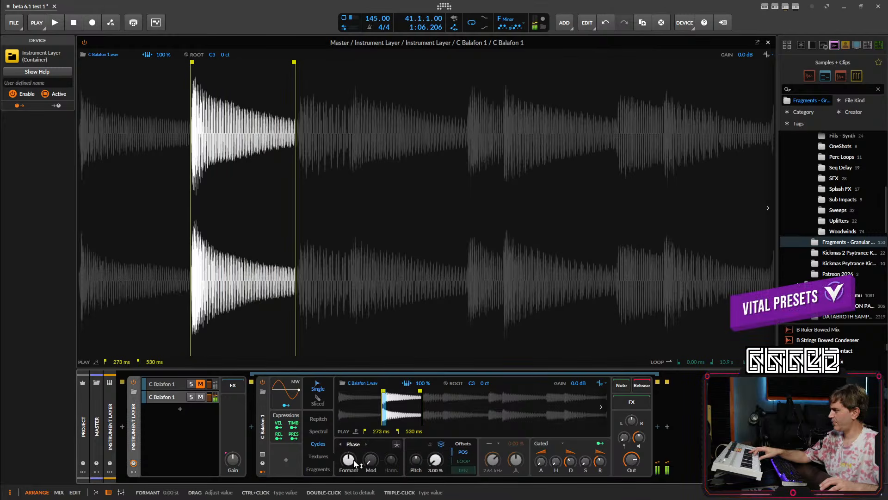
left_click(354, 444)
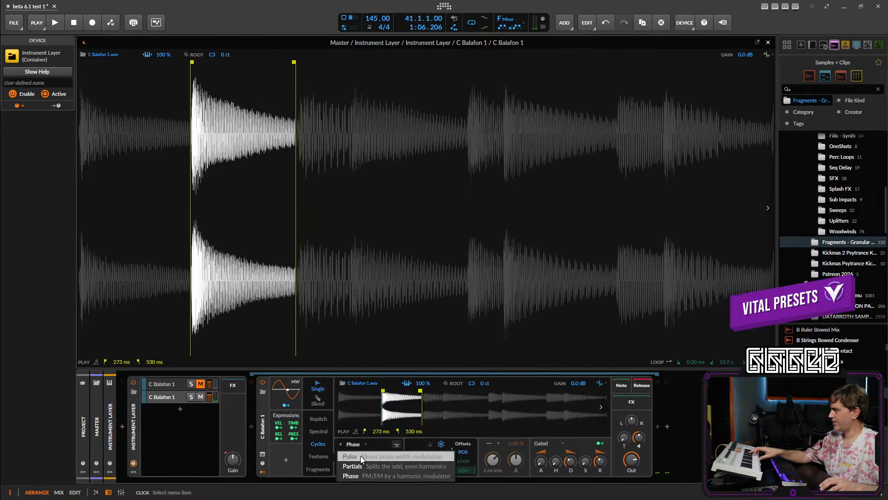
left_click(361, 457)
left_click(354, 445)
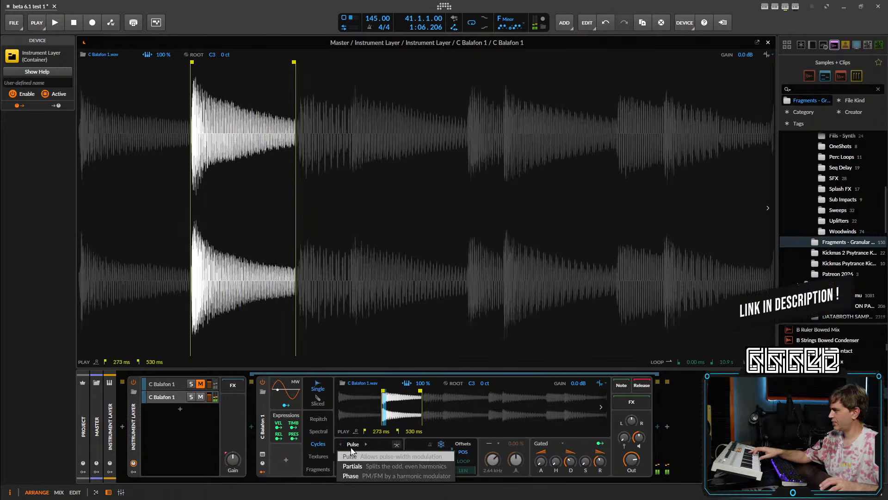
left_click(371, 443)
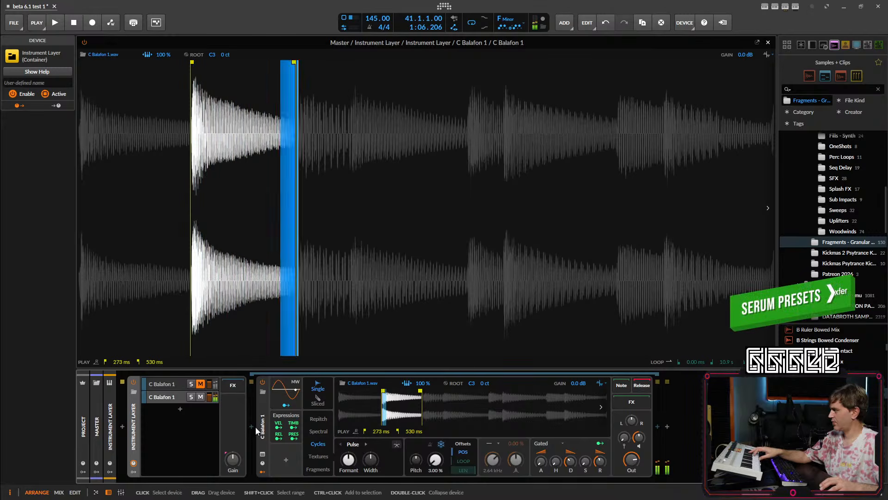
- Audition both balafon layers together, mute the original again, and compare the Sampler settings of the two layers
left_click(201, 384)
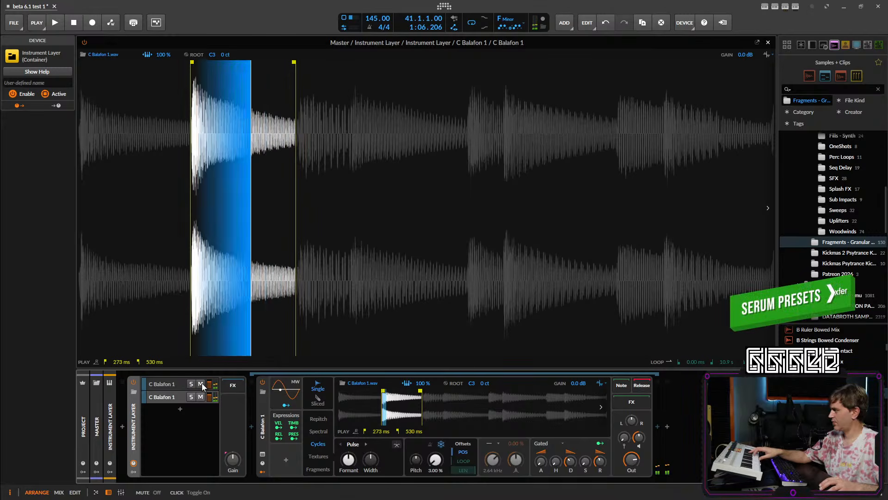
left_click(202, 384)
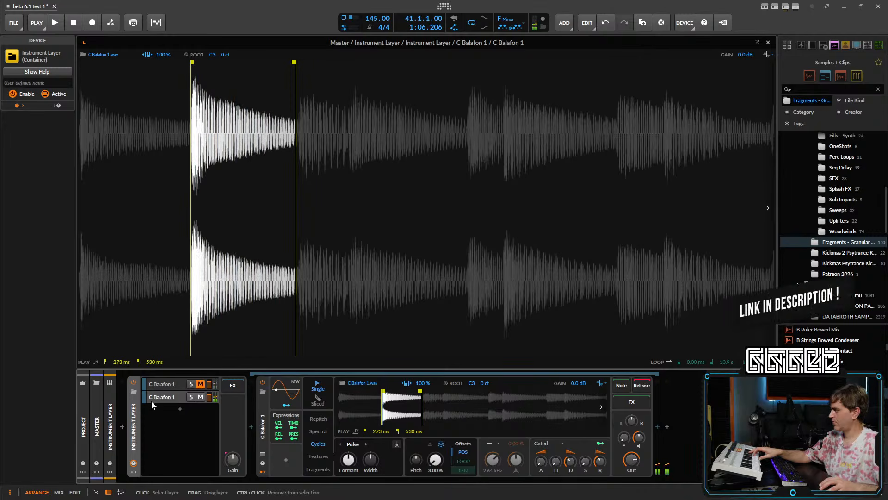
left_click(166, 384)
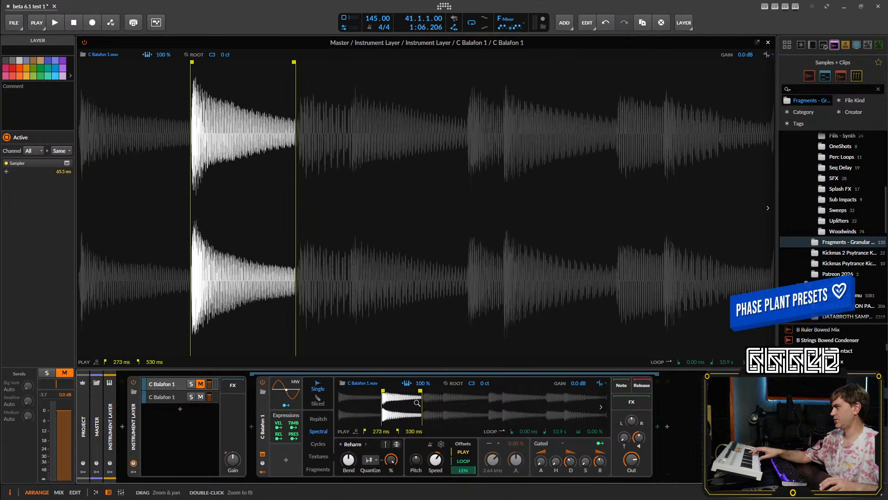
left_click(167, 398)
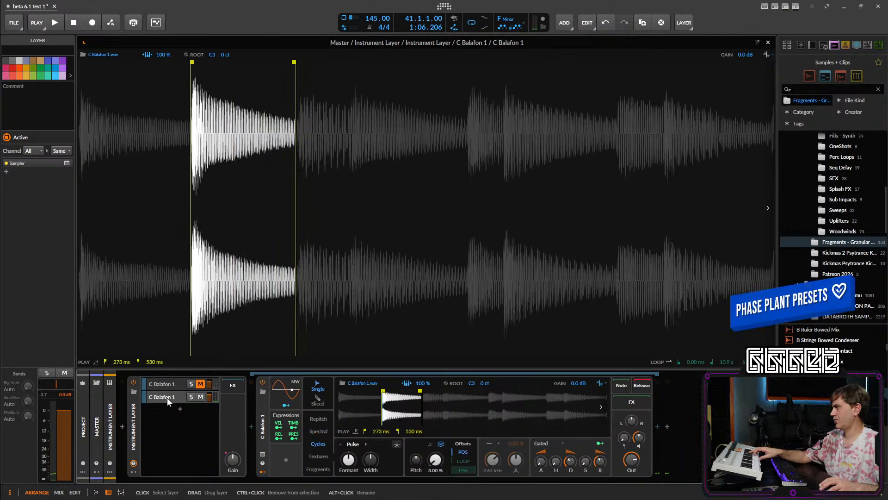
left_click(171, 383)
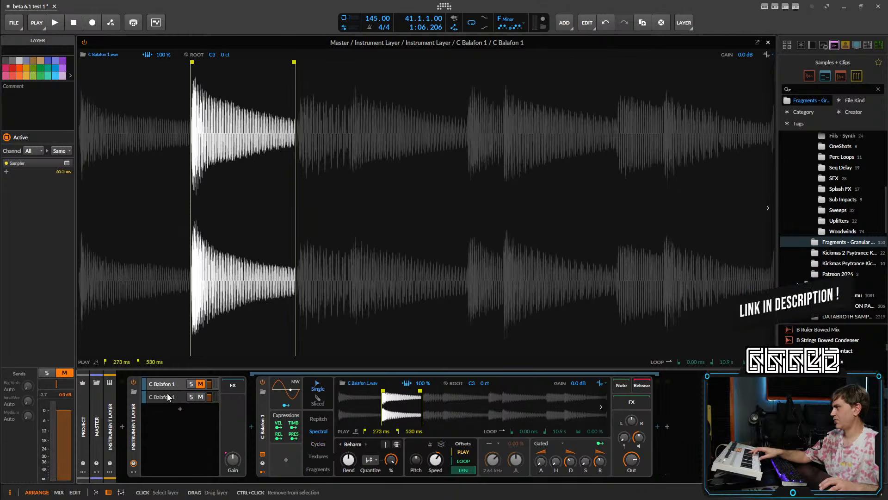
- Insert a Note Transpose device before the Sampler in the second balafon layer
left_click(168, 396)
left_click(250, 420)
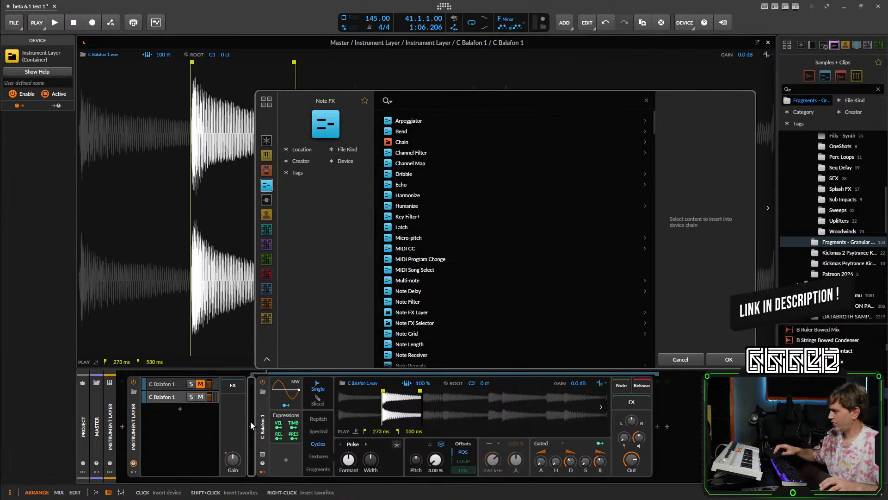
type("tran")
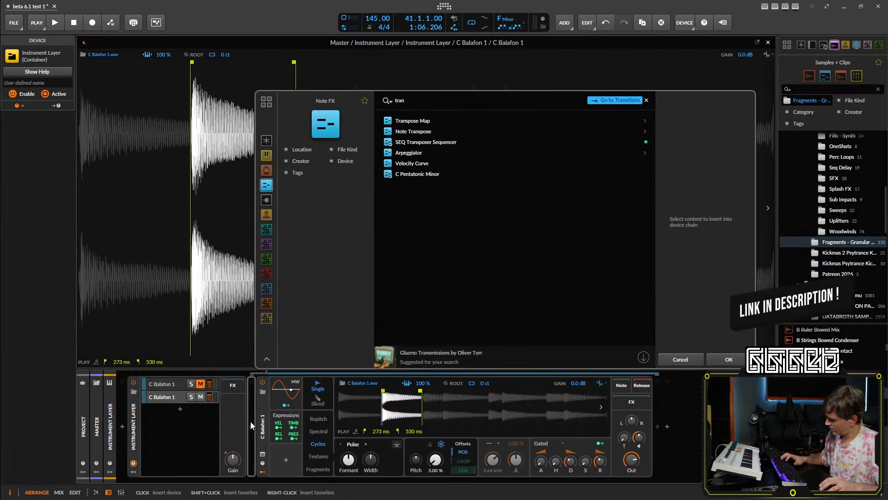
left_click(413, 129)
left_click(728, 359)
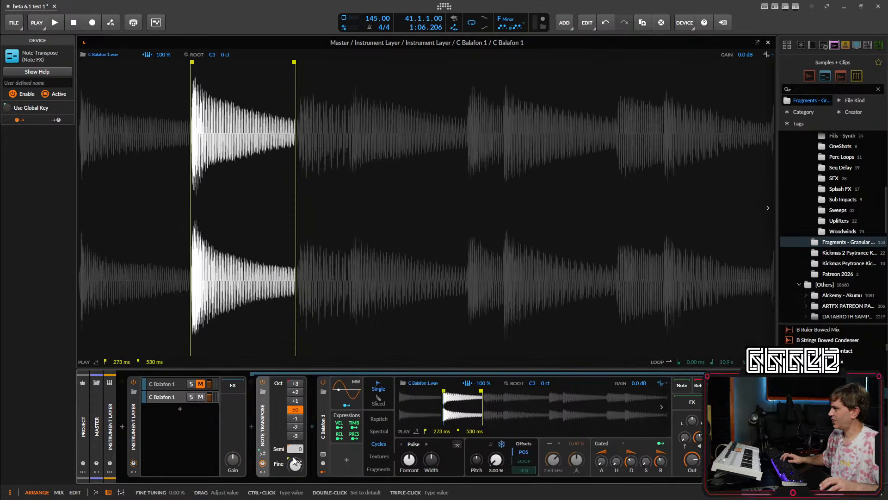
- Transpose the second balafon layer up 5 semitones and unmute the original layer to hear both together
left_click_drag(296, 448, 295, 441)
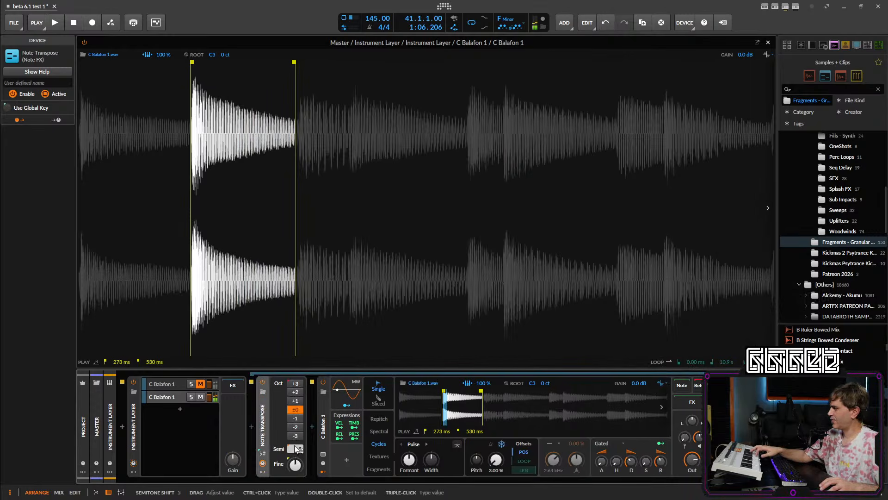
left_click(200, 384)
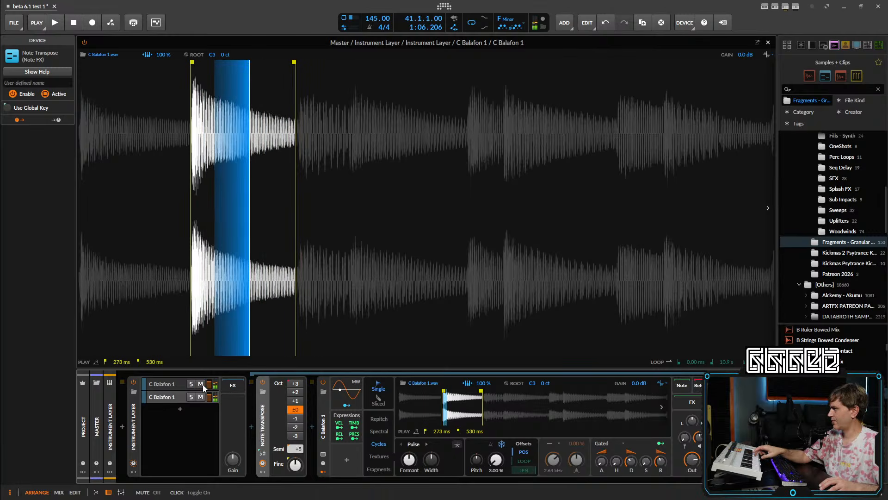
left_click(169, 398)
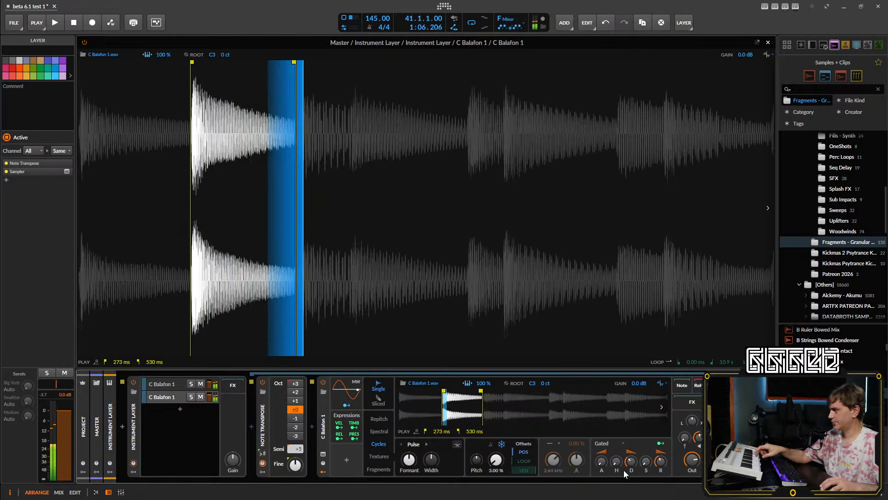
- Adjust the second layer's envelope release and set its frozen playhead position to 19%
mouse_move(660, 461)
left_mouse_down()
mouse_move(661, 450)
mouse_move(631, 469)
mouse_move(660, 456)
mouse_move(646, 448)
mouse_move(631, 466)
mouse_move(645, 469)
left_mouse_up()
left_click(639, 467)
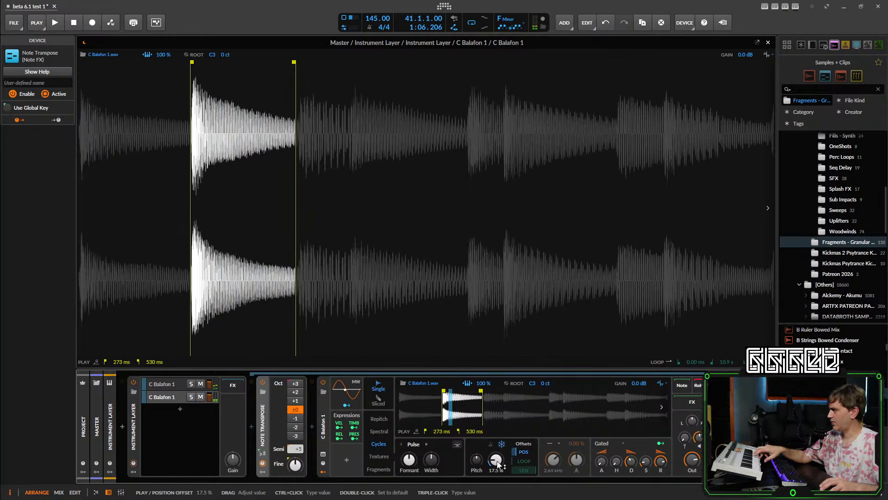
left_click_drag(498, 464, 498, 465)
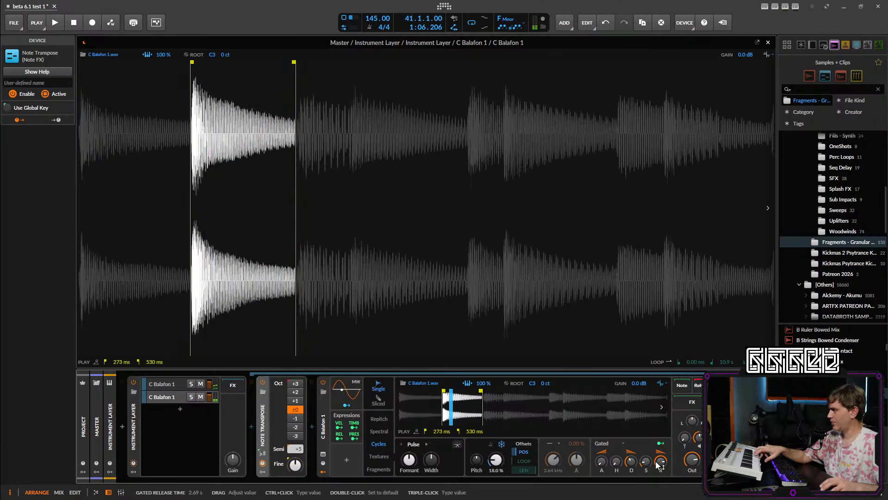
left_click_drag(662, 463, 663, 465)
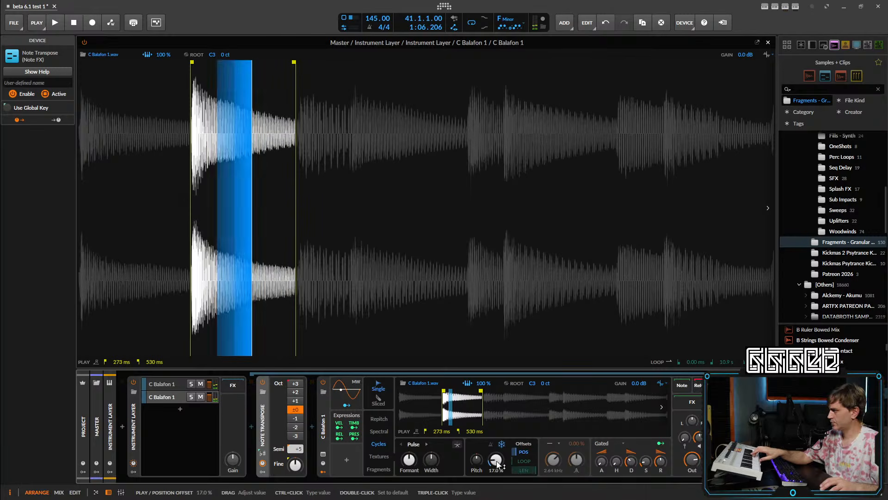
left_click_drag(498, 464, 497, 461)
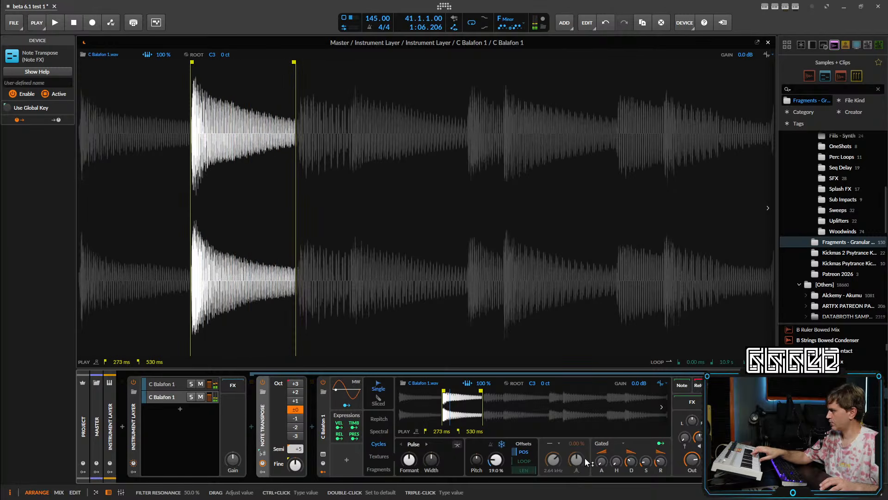
mouse_move(660, 464)
left_mouse_down()
mouse_move(661, 474)
mouse_move(665, 466)
left_mouse_up()
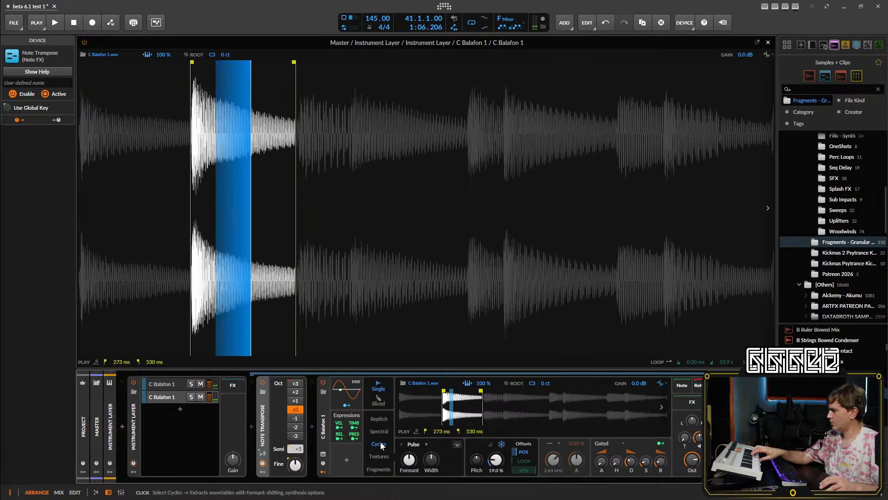
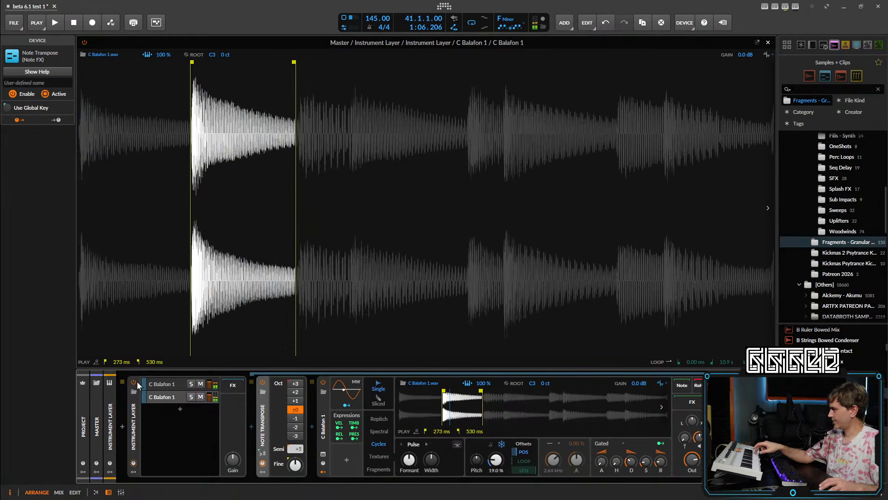
- Isolate the original balafon layer to adjust its envelope decay and Spectral quantization amount, and bring back the second layer
left_click(201, 384)
left_click(201, 397)
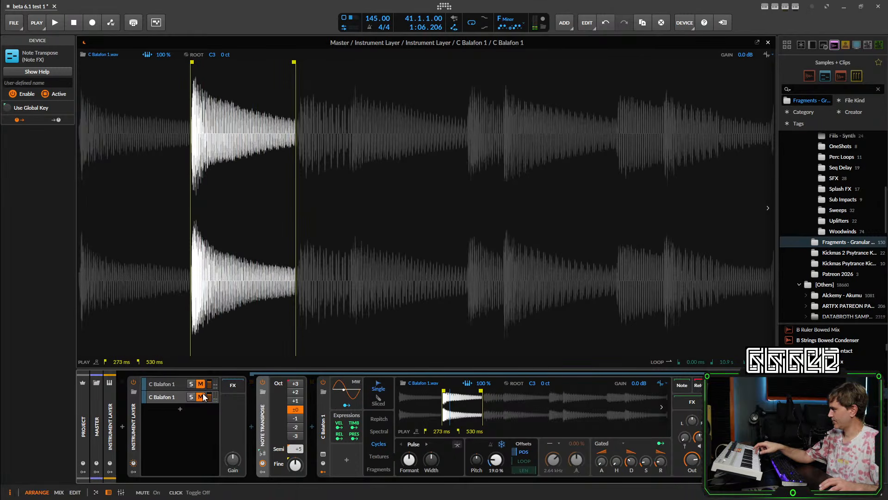
left_click(201, 384)
left_click(185, 384)
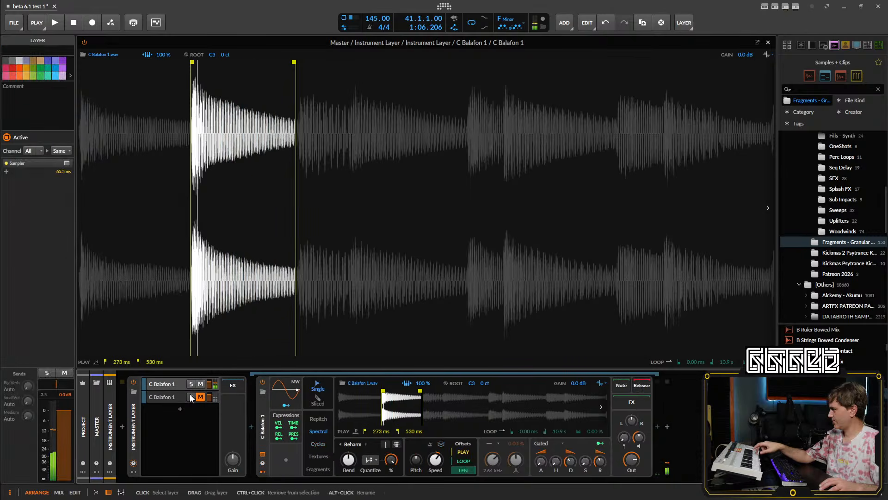
left_click_drag(572, 460, 571, 465)
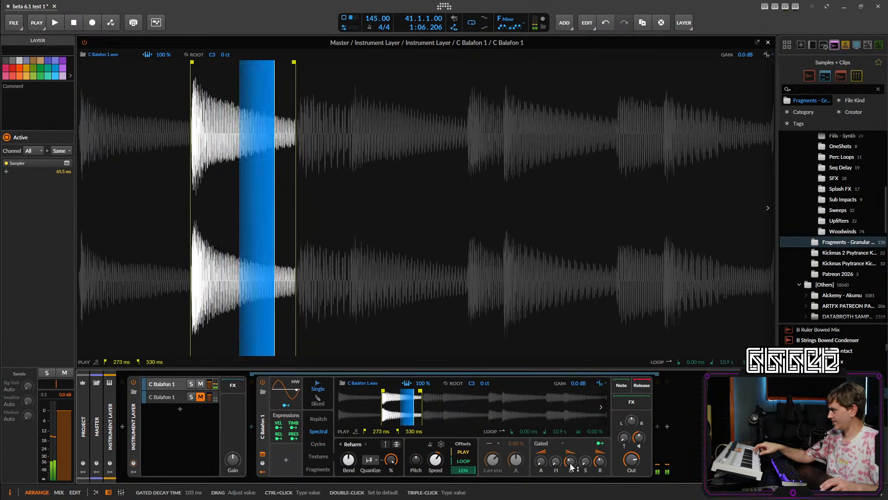
left_click_drag(391, 460, 391, 472)
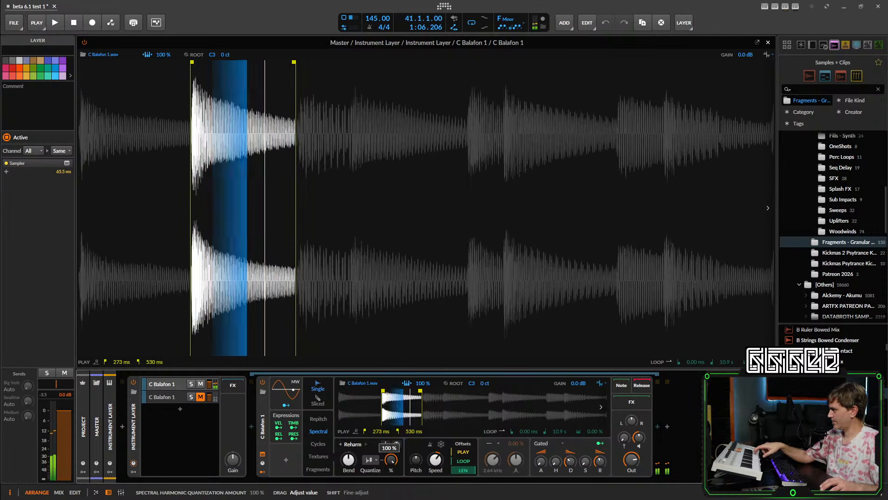
left_click(202, 397)
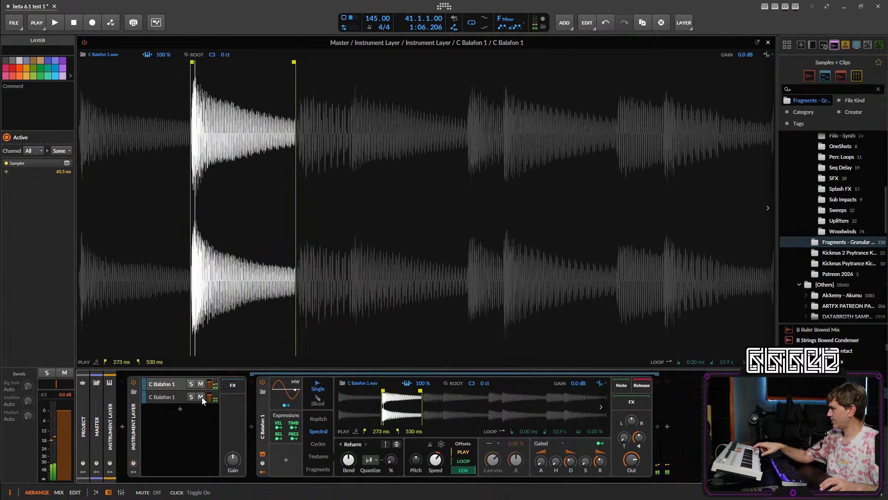
left_click(173, 397)
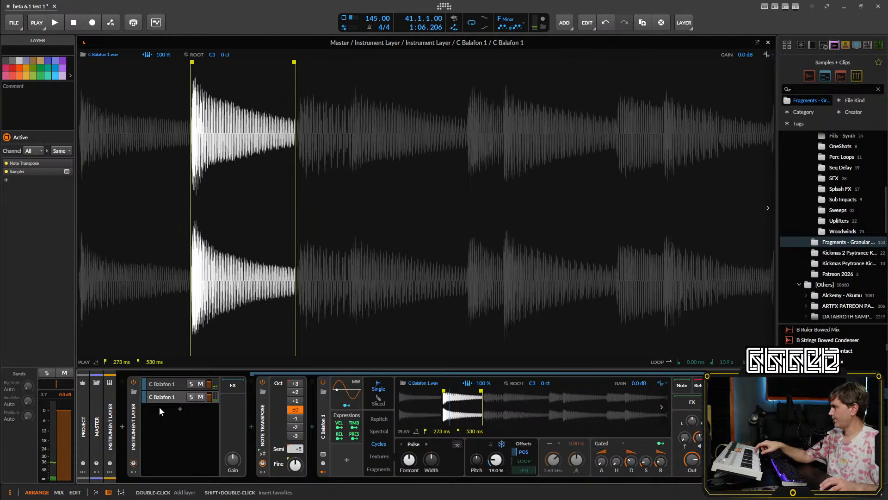
- Duplicate the second balafon layer, including its Note Transpose and Sampler, as a third layer
left_click(173, 396)
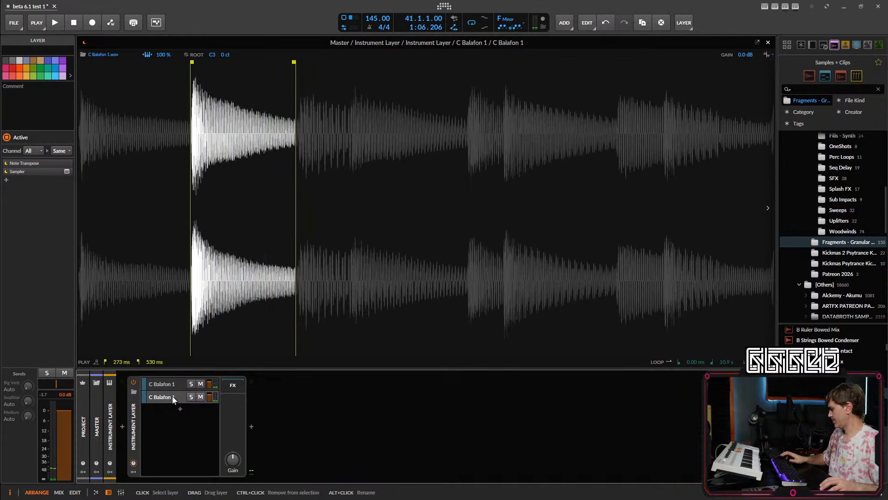
left_click(172, 396)
key("ctrl+d")
left_click(171, 412)
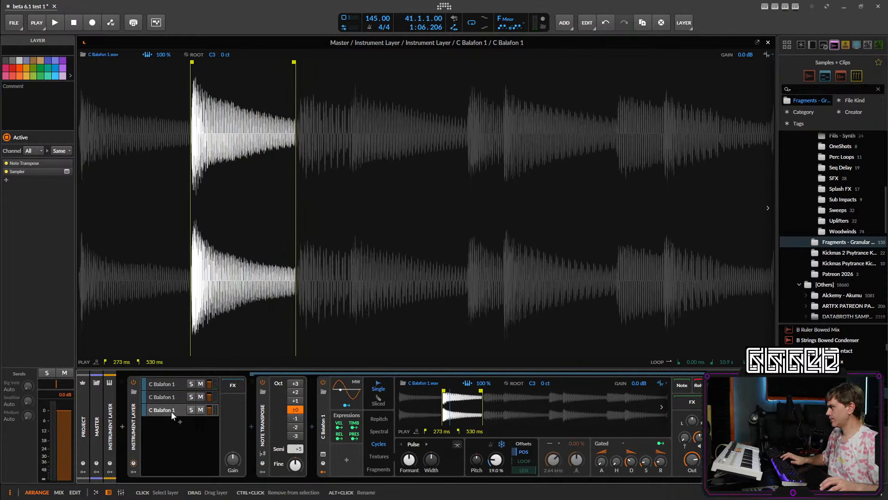
- Solo the original balafon layer, fine-tune its Spectral harmonic quantization amount, and clear the solo
left_click(166, 383)
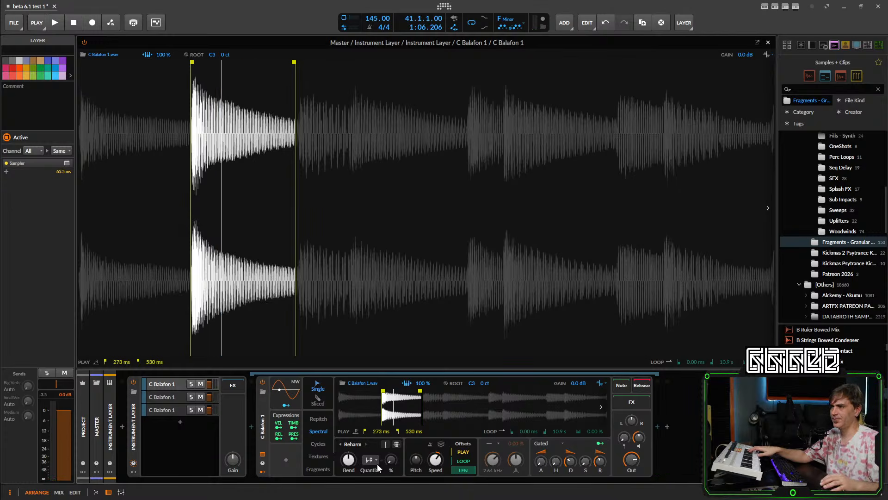
left_click(165, 407)
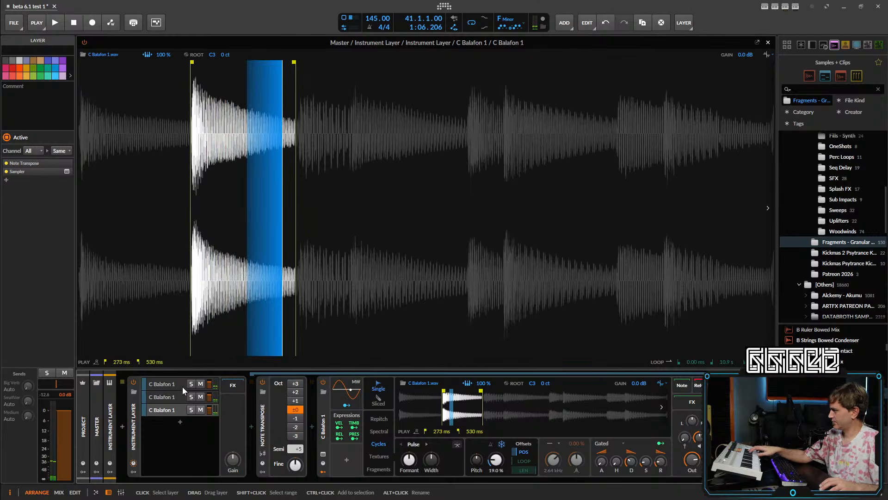
left_click(191, 384)
left_click(168, 384)
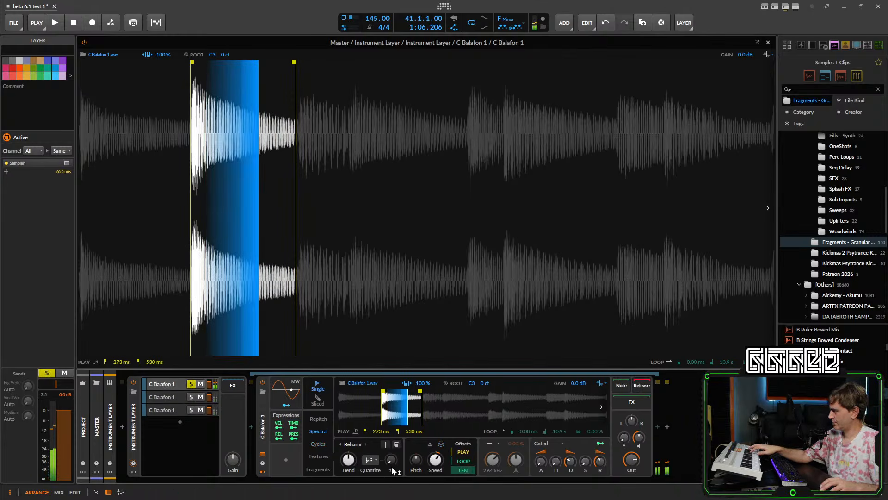
mouse_move(392, 466)
left_mouse_down()
mouse_move(392, 458)
mouse_move(392, 467)
left_mouse_up()
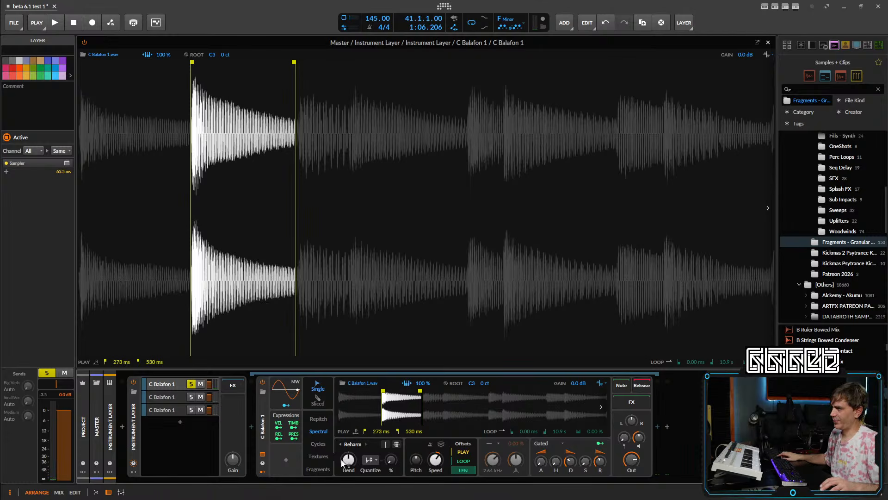
left_click(191, 384)
- Solo the third layer, switch its Sampler to Fragments mode, and adjust motion, release and the frozen playhead position to 9%
left_click(173, 412)
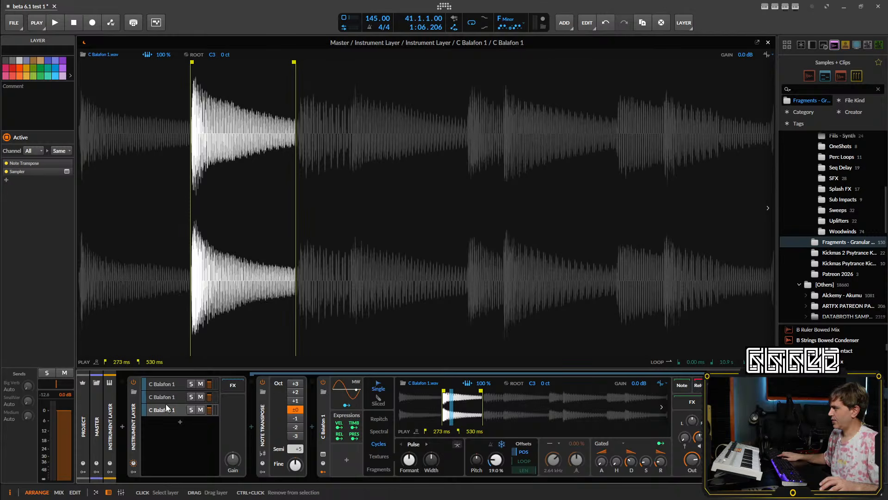
left_click(190, 409)
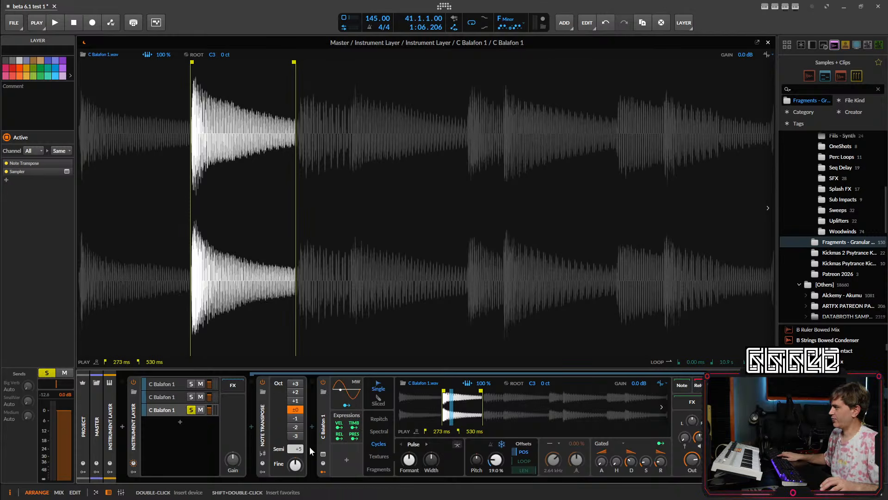
left_click(378, 469)
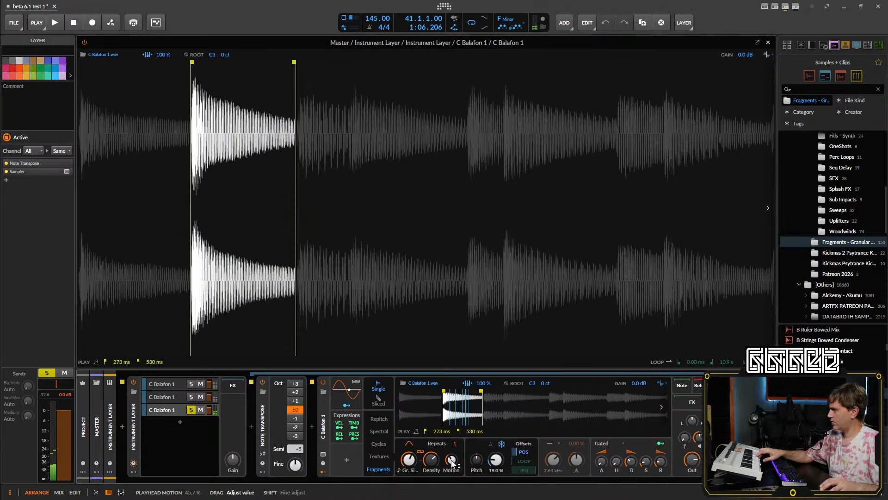
left_click_drag(451, 470, 452, 465)
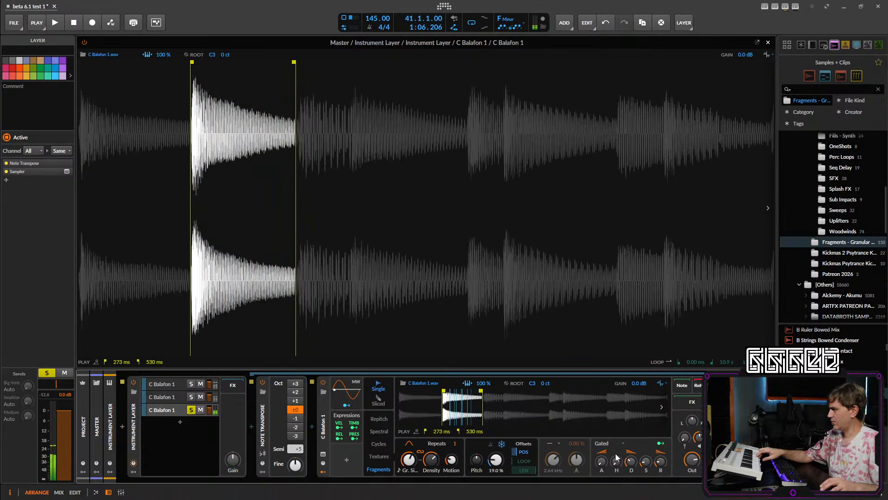
left_click_drag(660, 461, 663, 466)
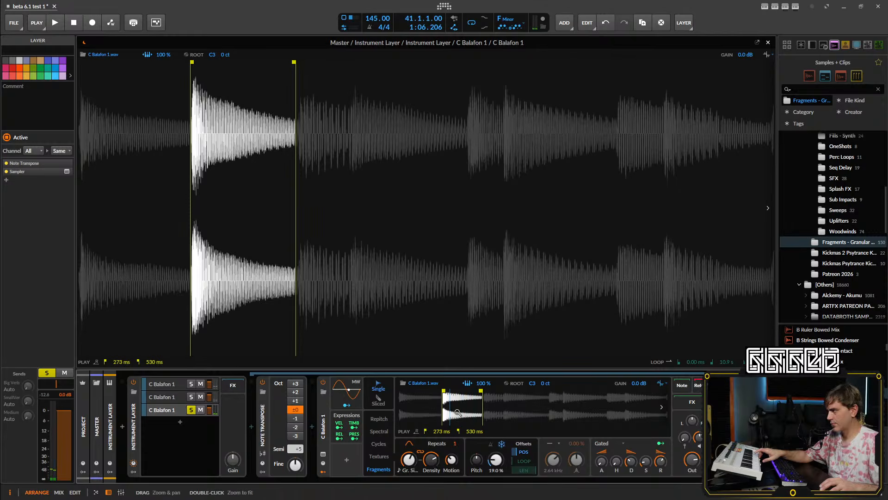
left_click_drag(496, 460, 499, 468)
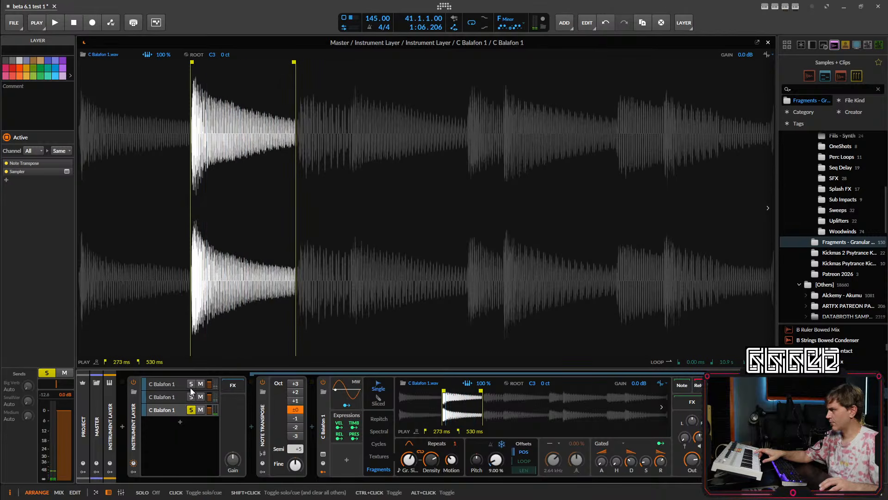
- Clear the solo on all three balafon layers so they play together
left_click(190, 409)
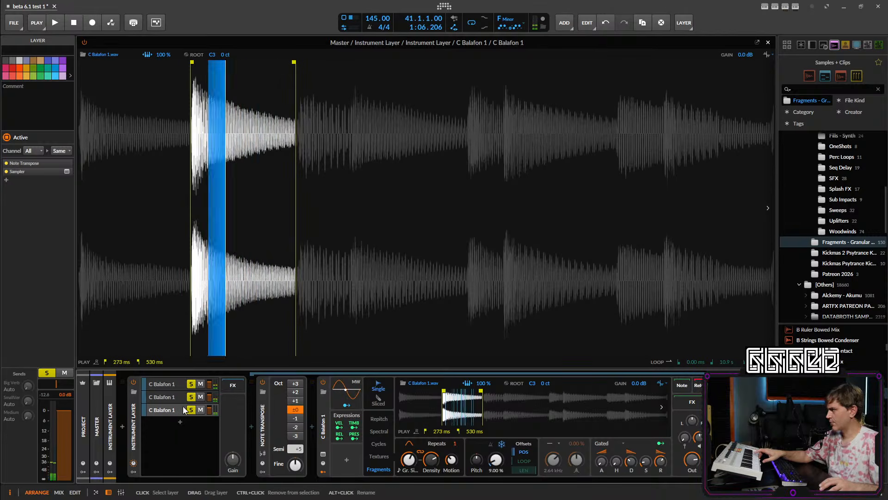
left_click(191, 396)
left_click(189, 383)
- Set the third layer's Fragments grain size to 180 ms and adjust its playhead motion
left_click(162, 410)
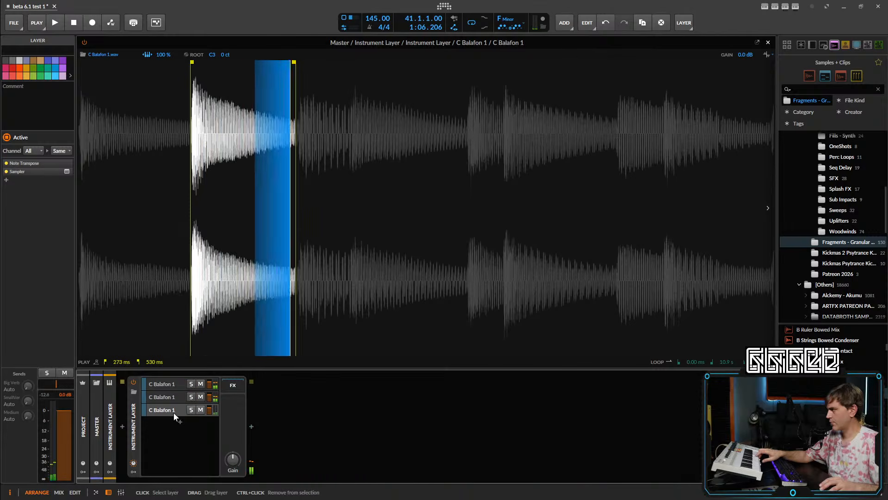
left_click(171, 411)
left_click_drag(409, 459, 409, 449)
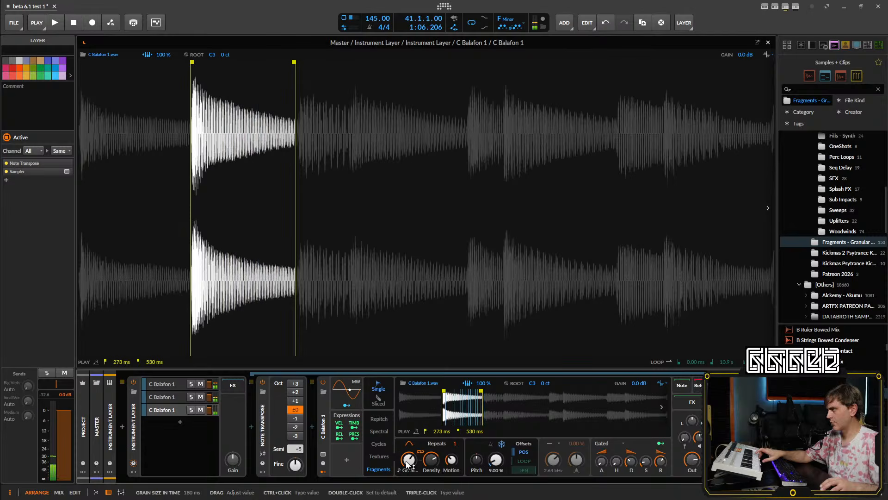
left_click_drag(451, 459, 451, 452)
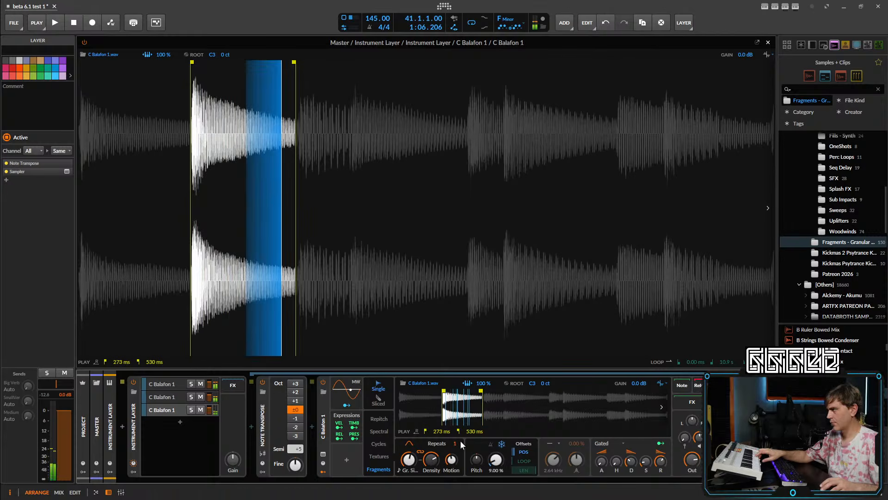
- Set the third layer's frozen playhead position to 6% and refine its motion and grain envelope
left_click(646, 463)
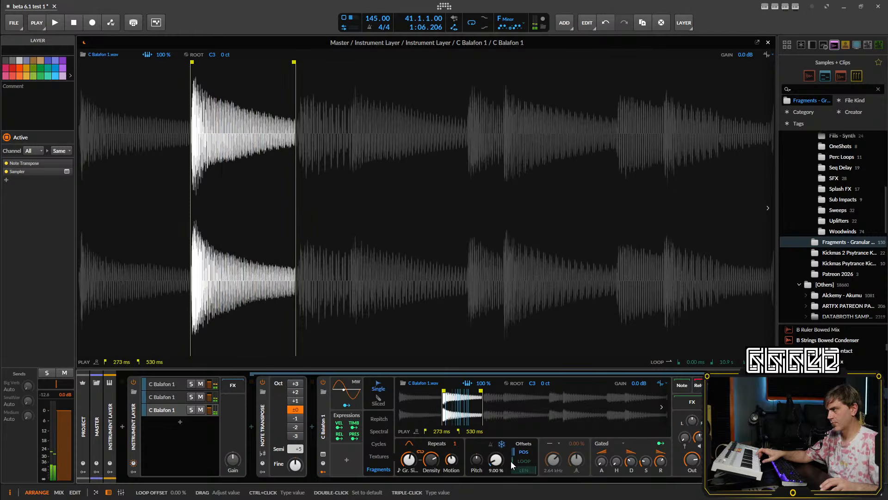
left_click_drag(496, 460, 495, 468)
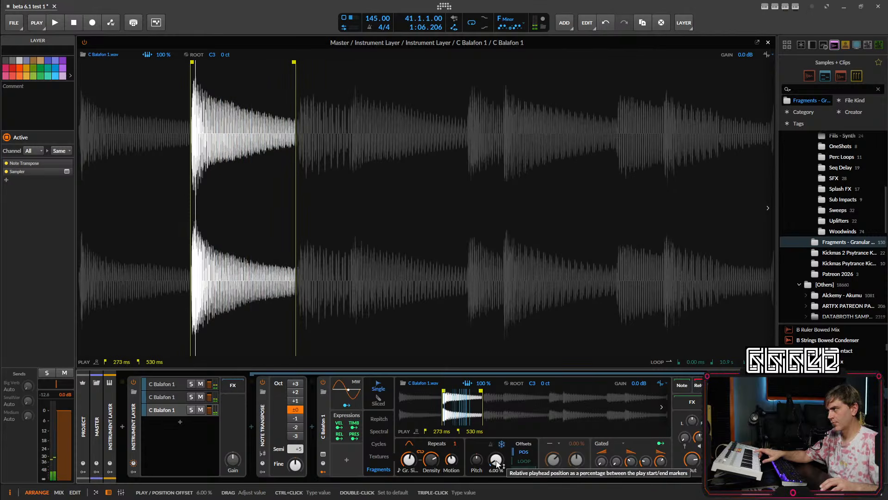
mouse_move(452, 463)
left_mouse_down()
mouse_move(453, 481)
mouse_move(453, 464)
left_mouse_up()
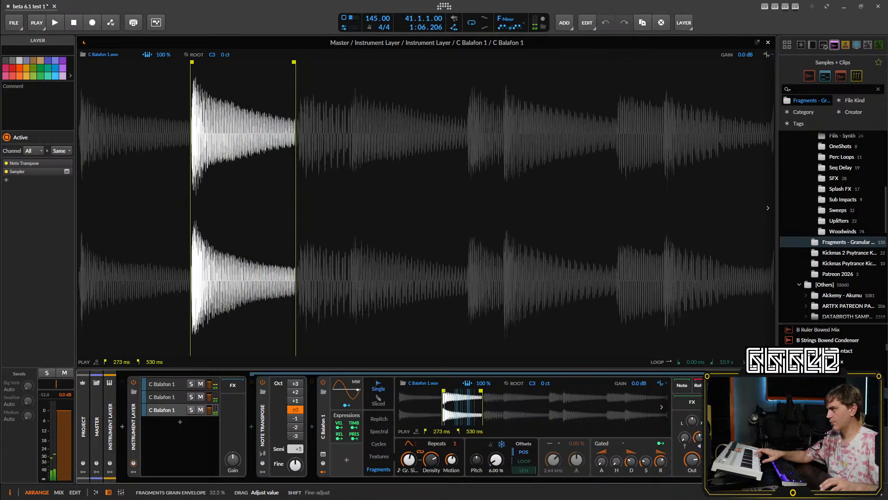
left_click_drag(410, 446, 410, 460)
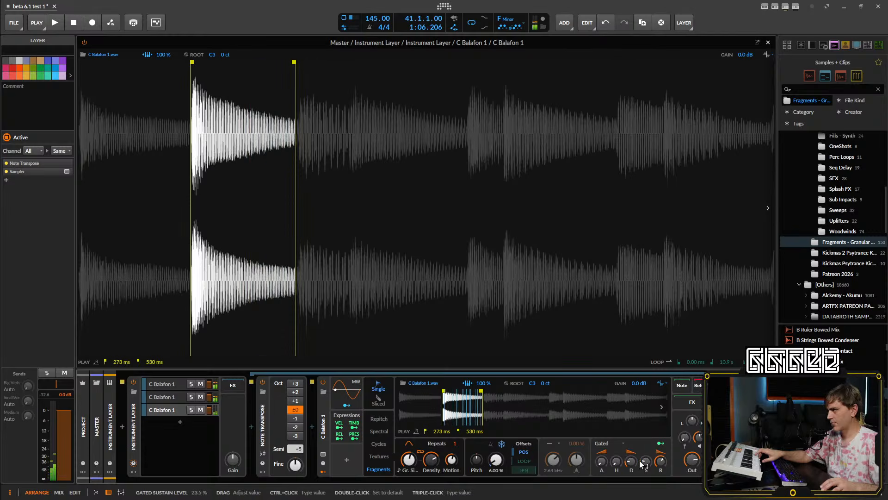
- Refine the sustain and decay of the third layer's gated envelope, with the Sampler's keytracking at 100%
left_click_drag(646, 460, 647, 464)
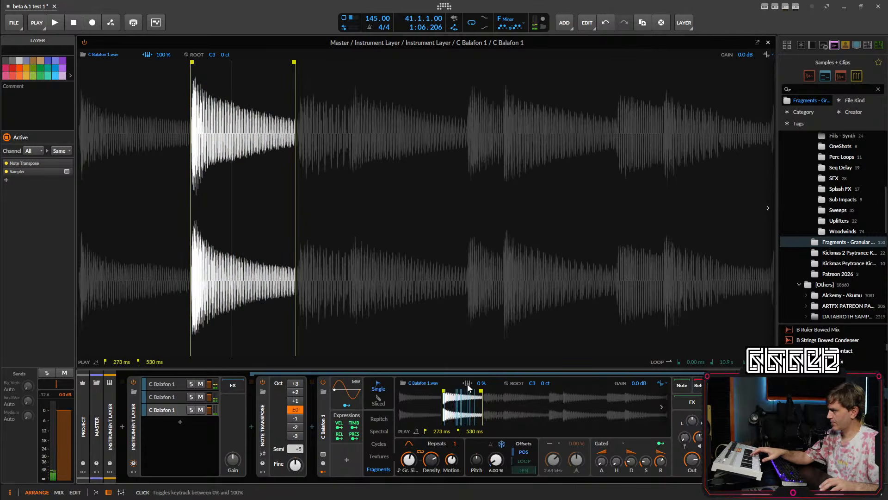
left_click(467, 384)
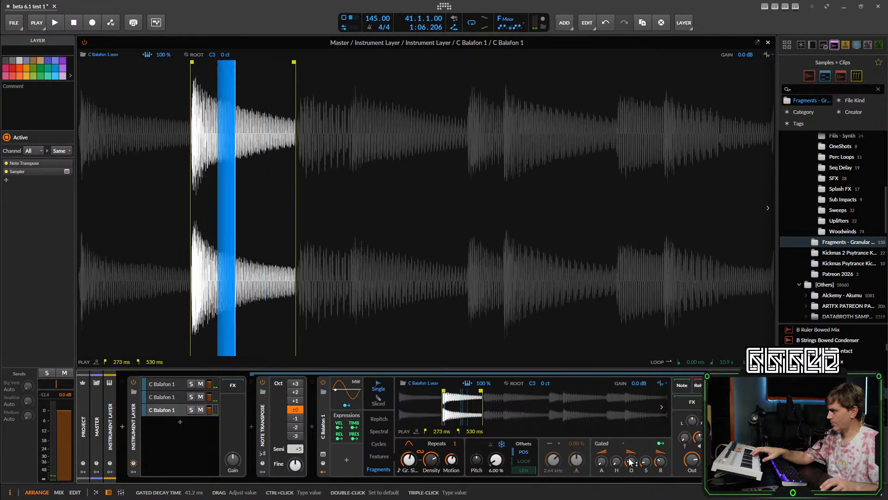
left_click_drag(631, 461, 631, 464)
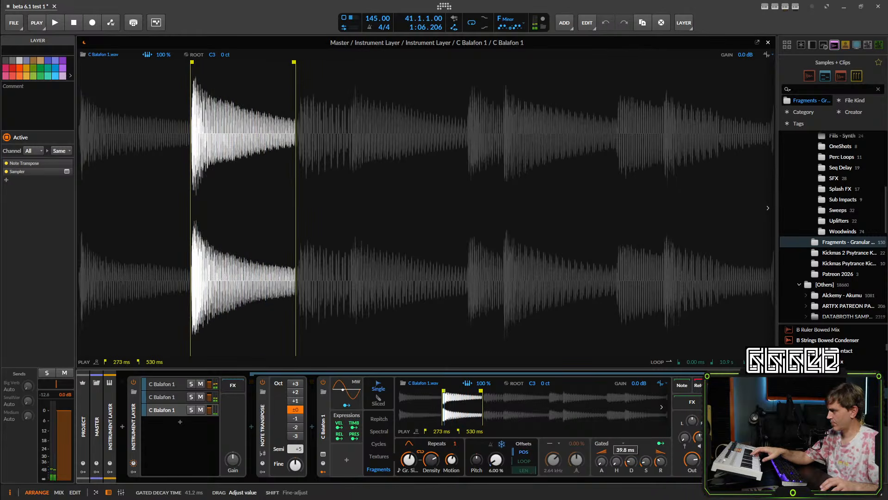
- Insert the "Big, Med, Small Reverb Send Stack" preset after the third layer's Sampler and adjust its Send Big amount
left_click(694, 402)
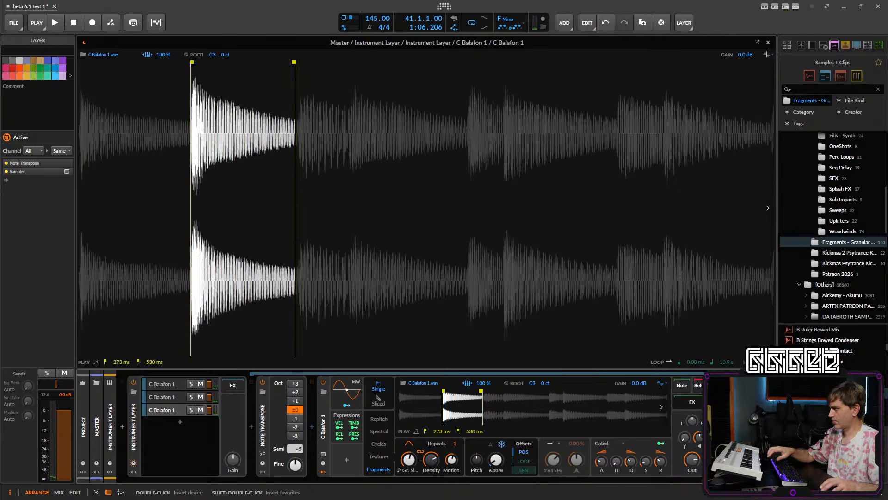
left_click(718, 426)
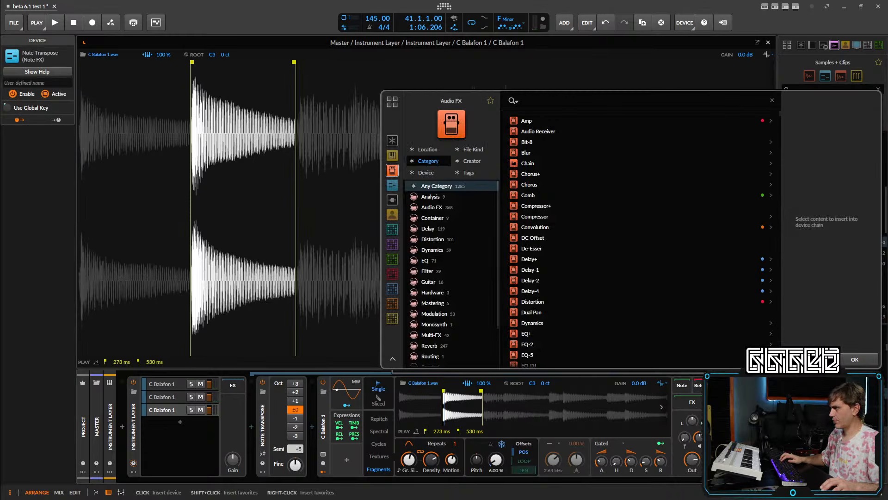
type("big")
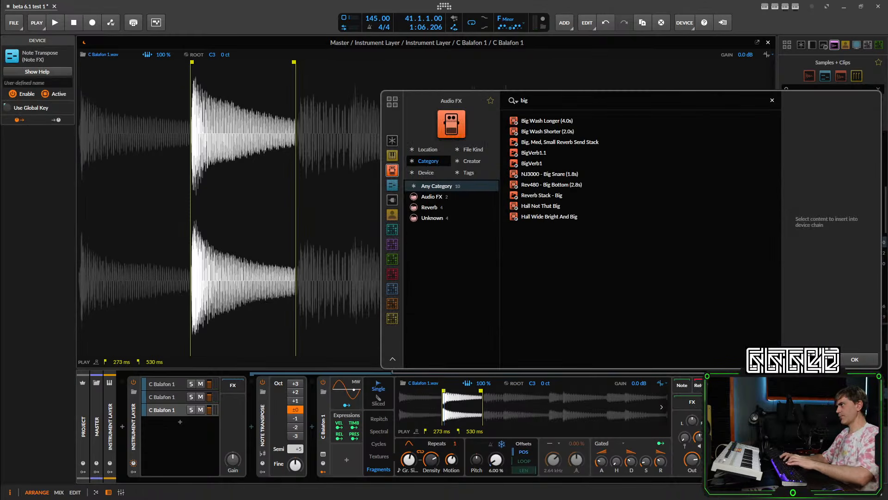
left_click(574, 142)
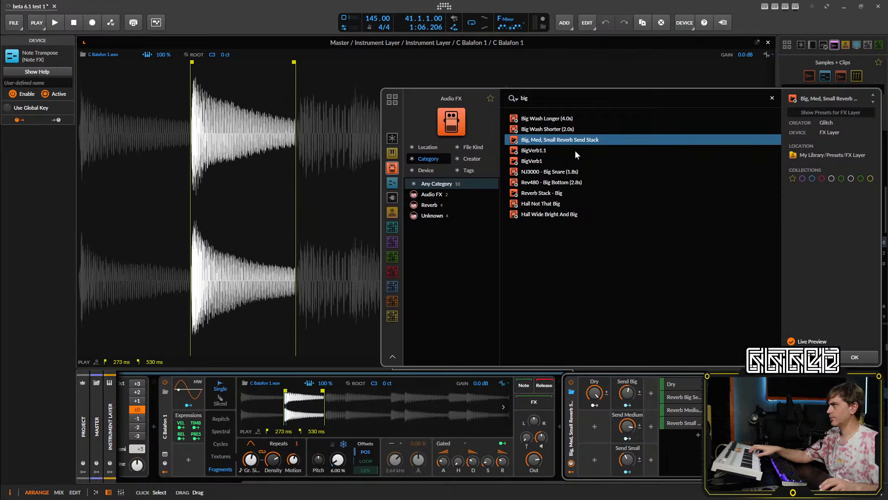
left_click(845, 357)
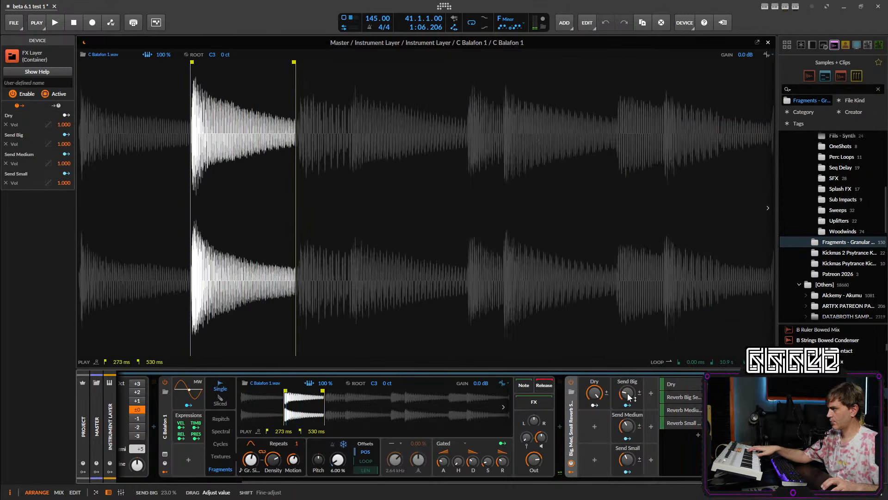
left_click_drag(629, 396, 627, 397)
- Adjust the release and sustain of the gated envelope on the second layer's Cycles Sampler
scroll(600, 422, "left", 2)
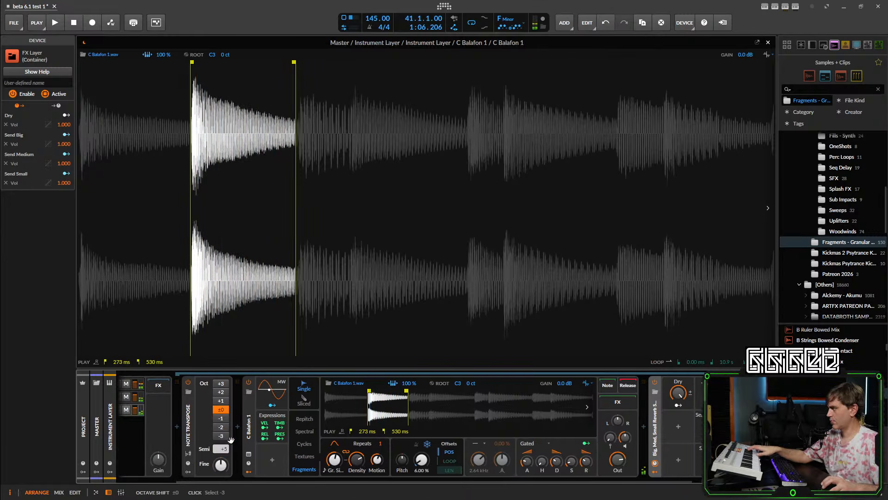
scroll(147, 402, "left", 2)
left_click(171, 407)
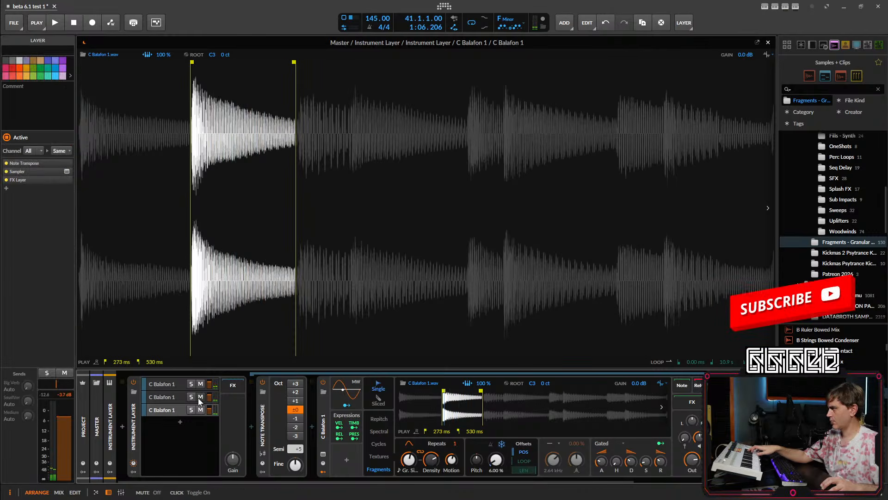
left_click(173, 384)
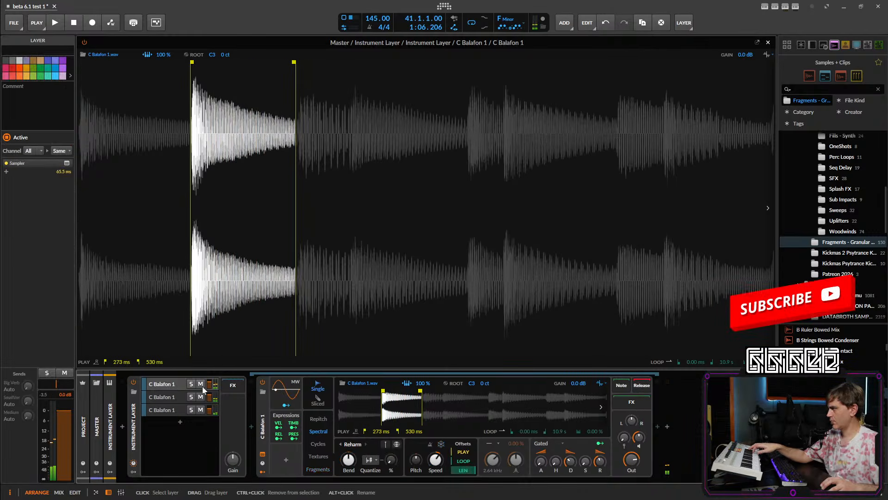
left_click(146, 398)
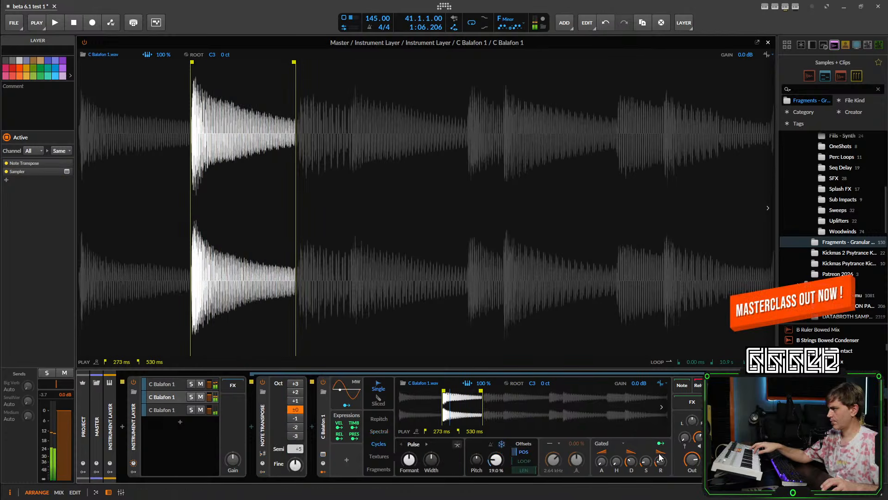
mouse_move(661, 462)
left_mouse_down()
mouse_move(661, 447)
mouse_move(662, 457)
mouse_move(647, 457)
left_mouse_up()
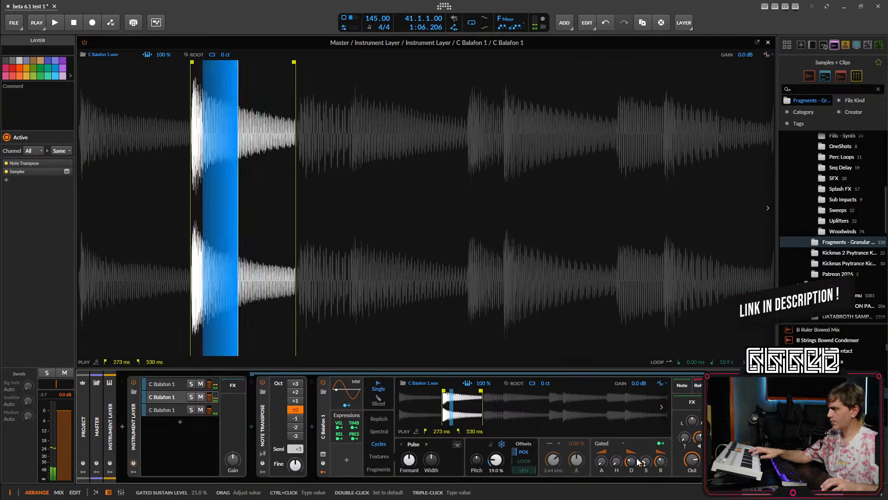
- Adjust the first layer's envelope decay and slow its Spectral playback speed to about 27%
left_click(166, 384)
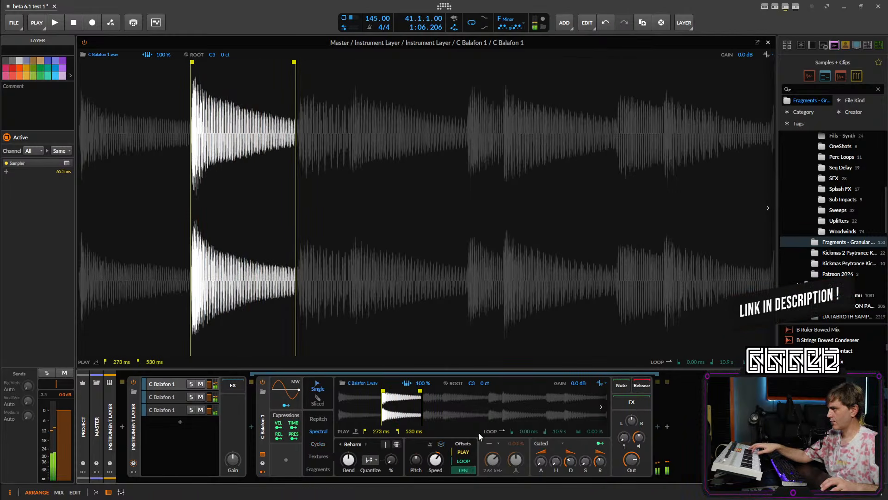
left_click_drag(570, 461, 571, 462)
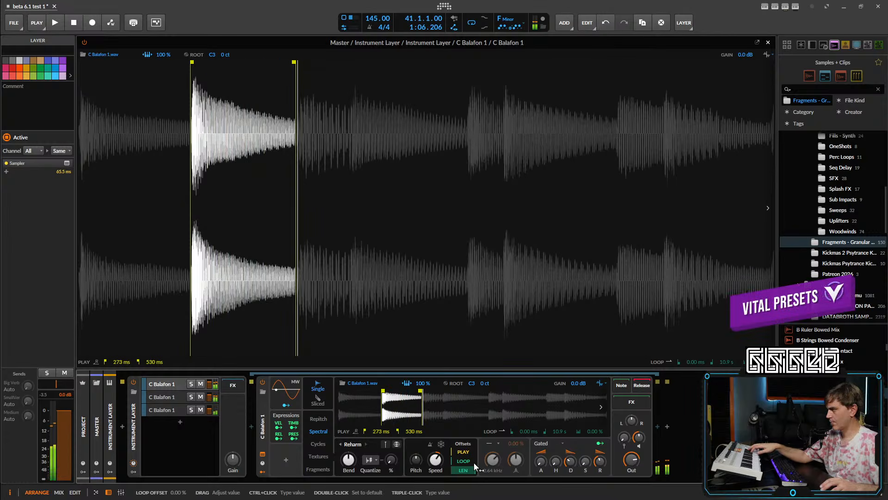
scroll(436, 464, "up", 3)
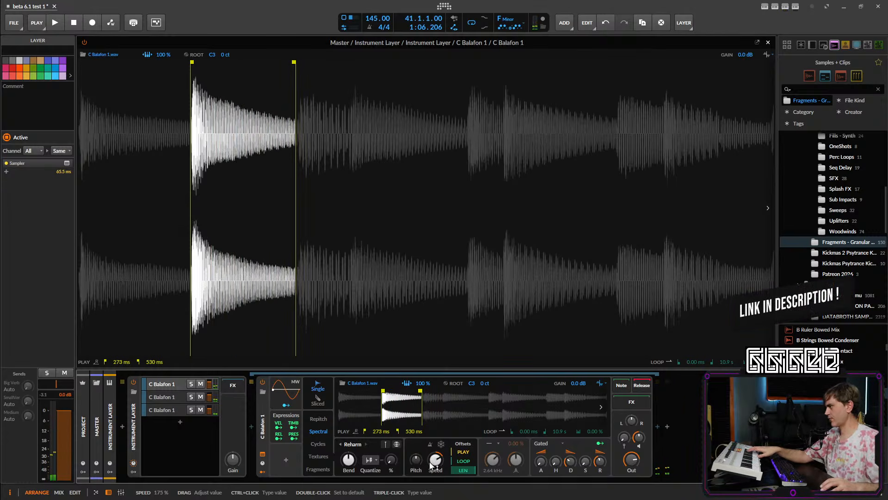
left_click_drag(430, 463, 430, 493)
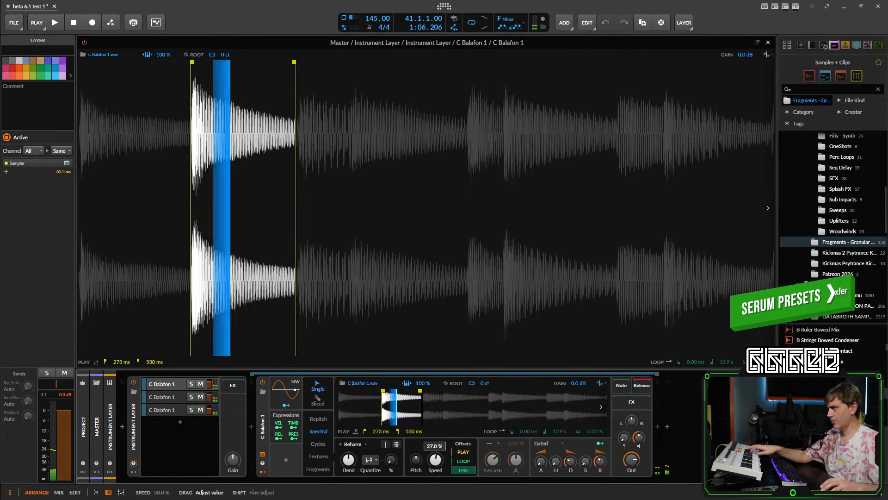
mouse_move(433, 462)
left_mouse_down()
mouse_move(432, 471)
mouse_move(433, 455)
mouse_move(433, 464)
left_mouse_up()
left_click_drag(432, 463, 432, 461)
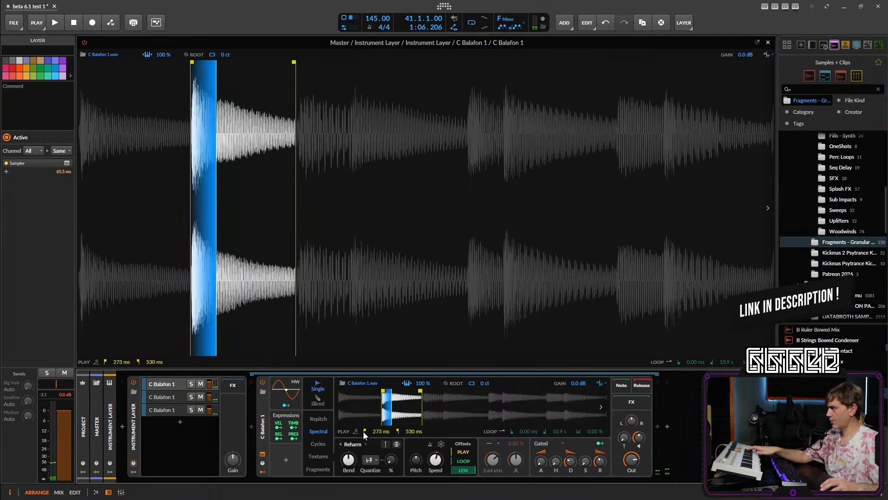
- Duplicate the first balafon layer and switch the copy's Sampler to Fragments mode with a frozen playhead
left_click(167, 385)
key("ctrl+d")
left_click(168, 396)
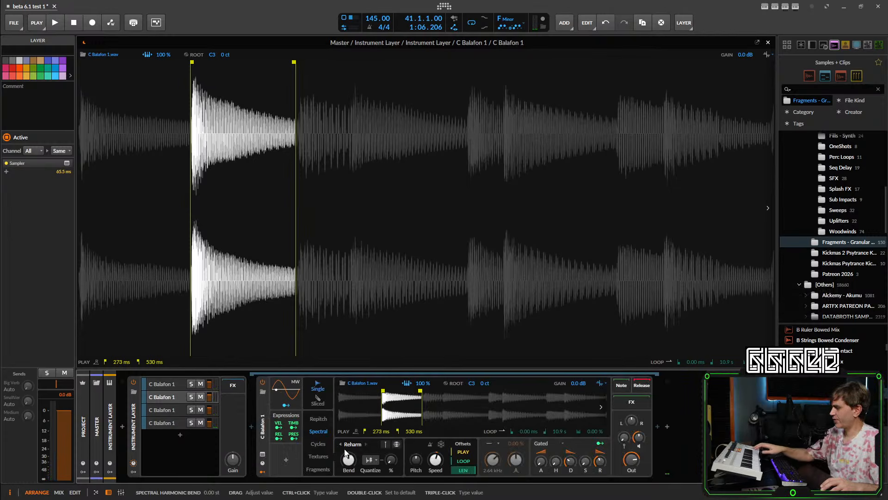
left_click(318, 469)
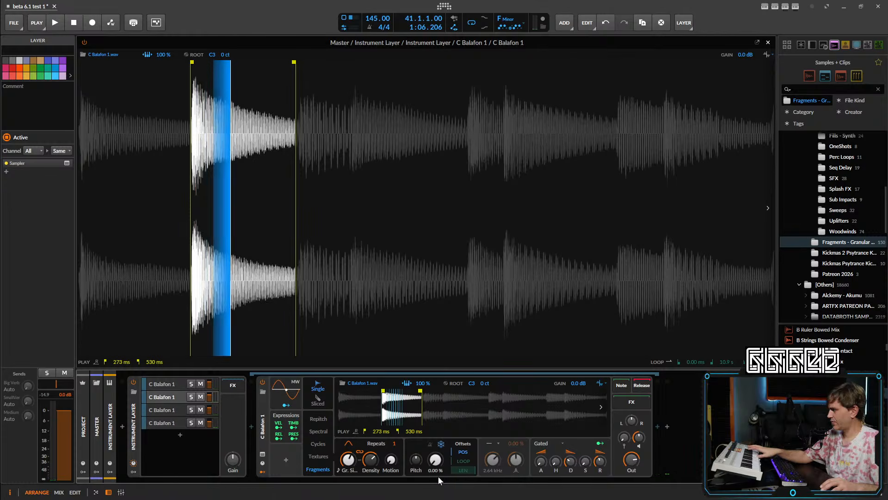
- Set the duplicated layer's frozen playhead position to 0.50% and shape its grain envelope, grain size, density and motion
left_click_drag(438, 476, 437, 467)
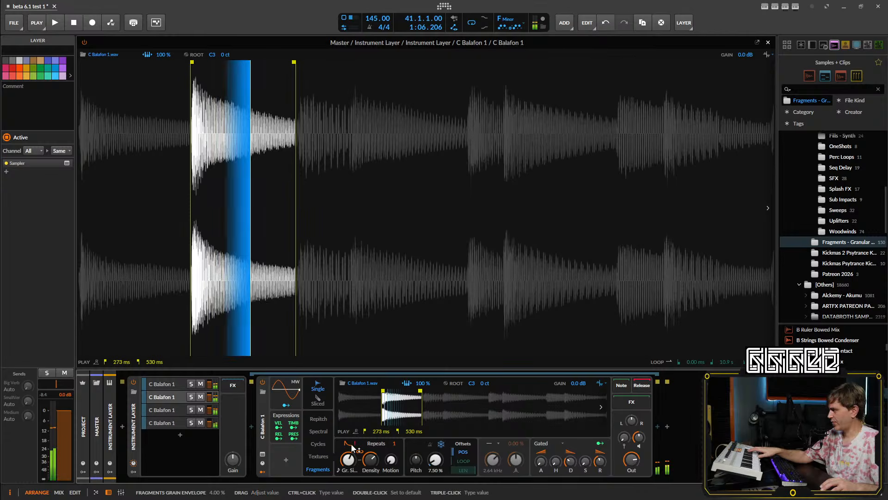
left_click_drag(434, 456, 433, 463)
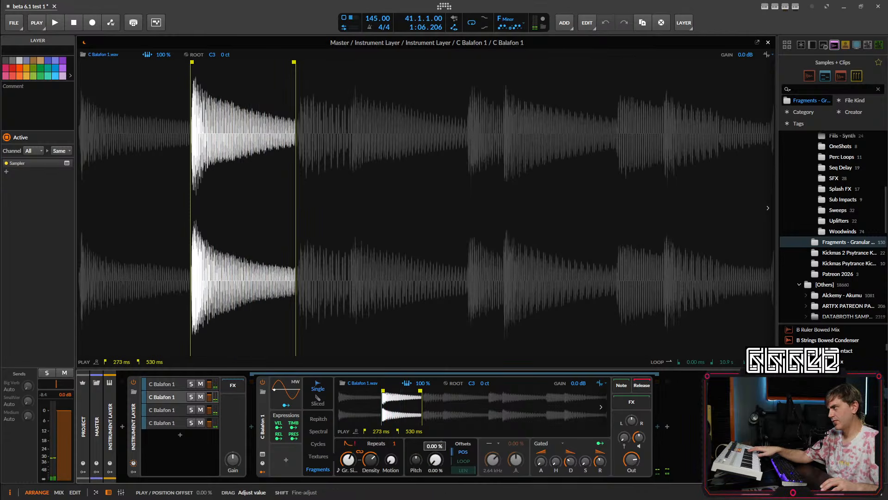
left_click_drag(371, 458, 389, 435)
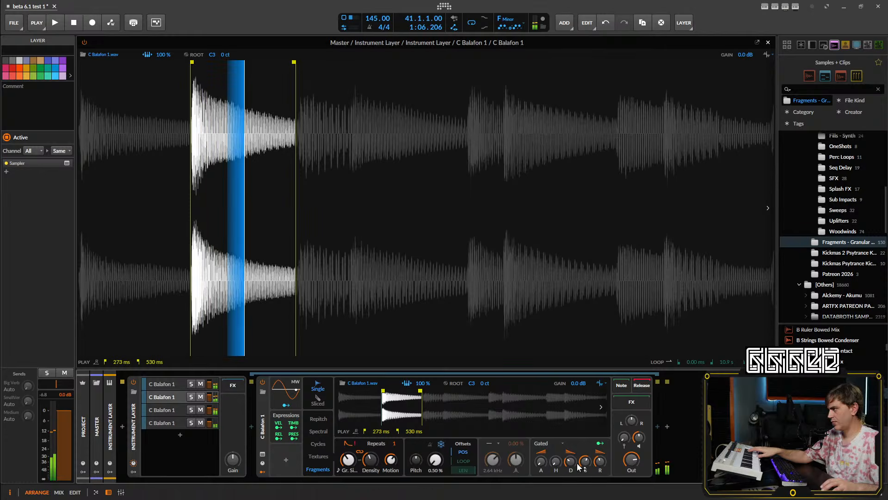
left_click_drag(370, 458, 350, 461)
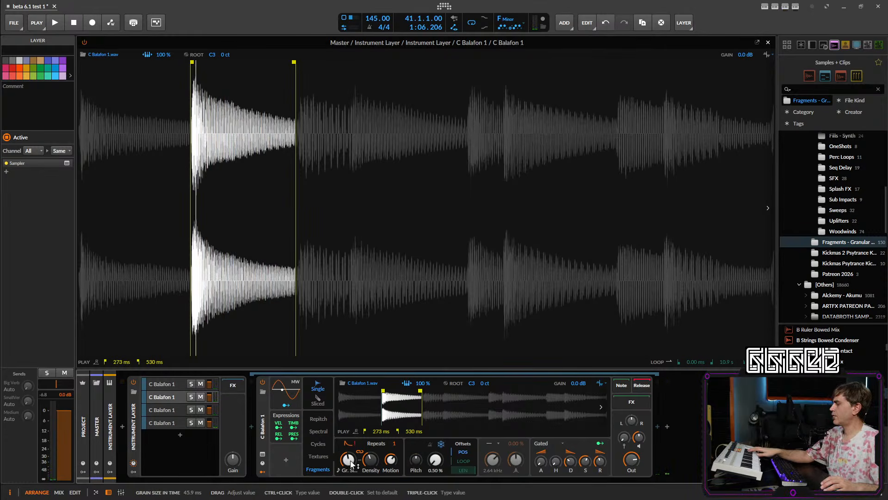
left_click_drag(348, 459, 370, 460)
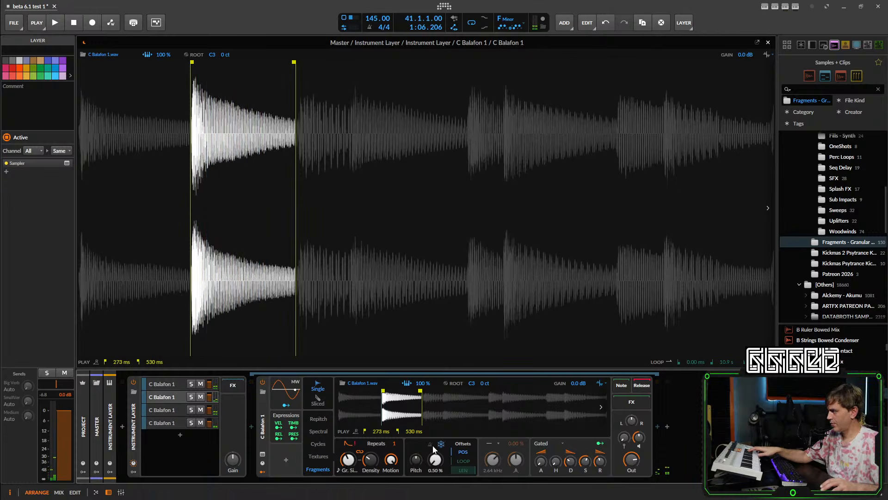
- Apply a High-pass (4-pole) filter to the duplicated layer's Sampler with the cutoff at 2.22 kHz
left_click(493, 446)
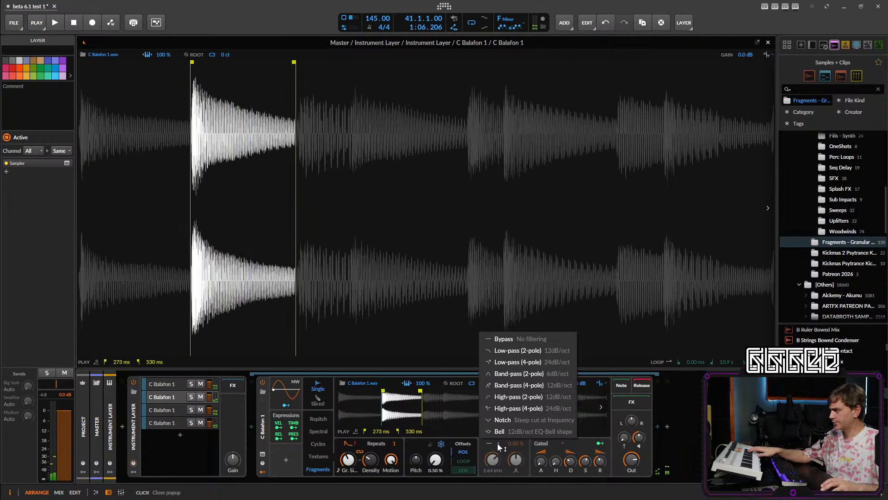
left_click(526, 408)
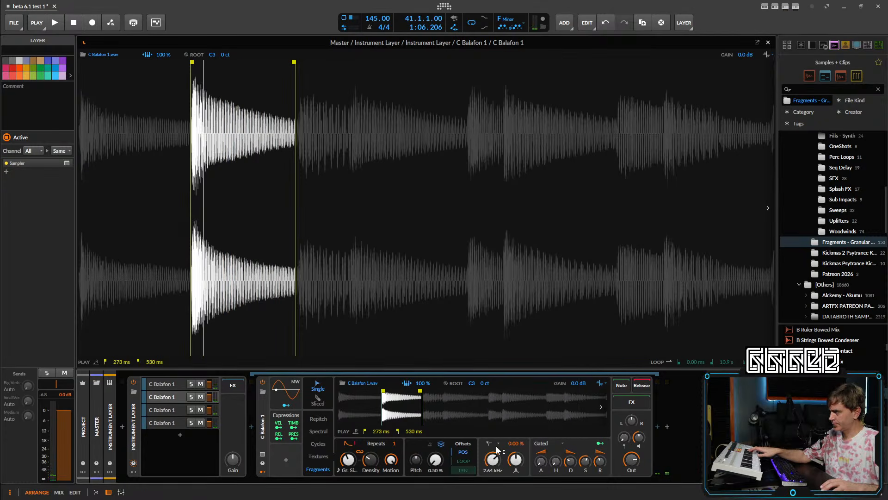
left_click_drag(496, 464, 496, 470)
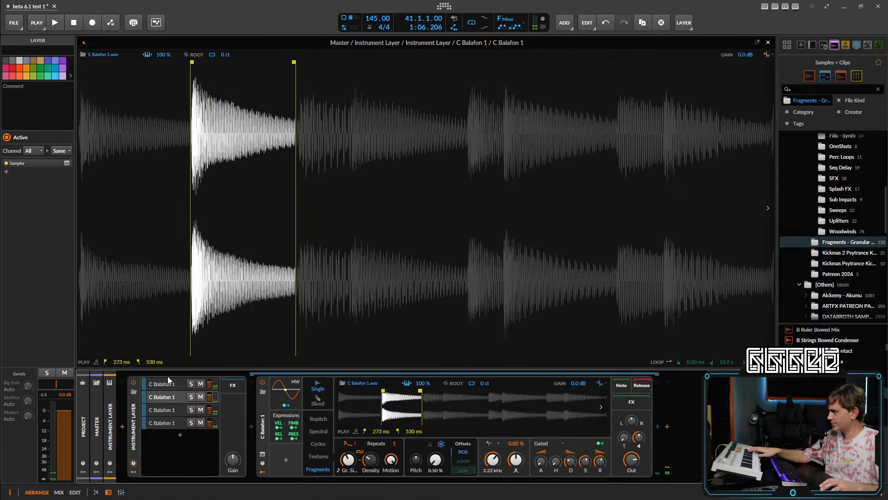
- Insert OTT after the duplicated layer's Sampler and set depth 67%, input gain -3.5 dB and output gain -1.0 dB
left_click(657, 426)
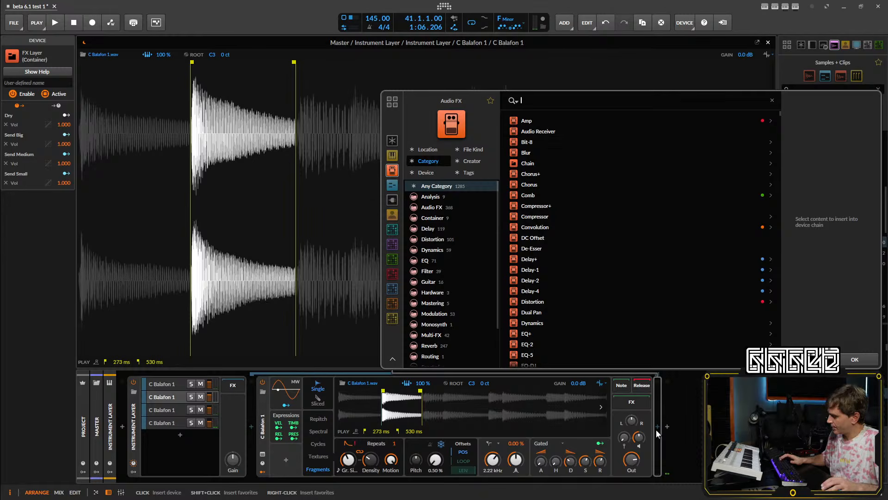
type("ot")
key("Down")
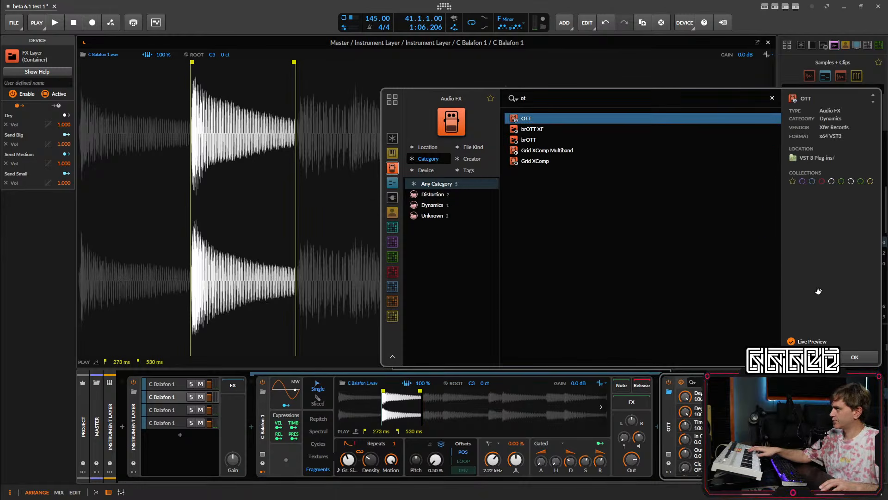
key("Return")
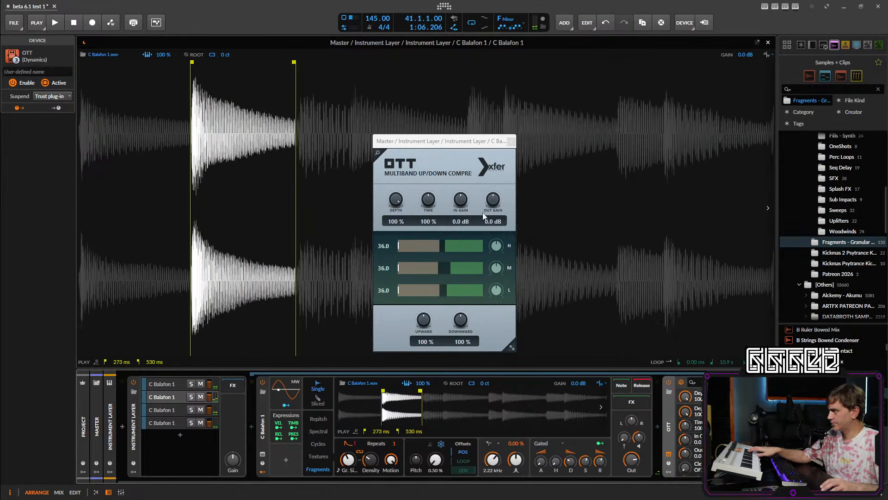
left_click_drag(458, 209, 458, 211)
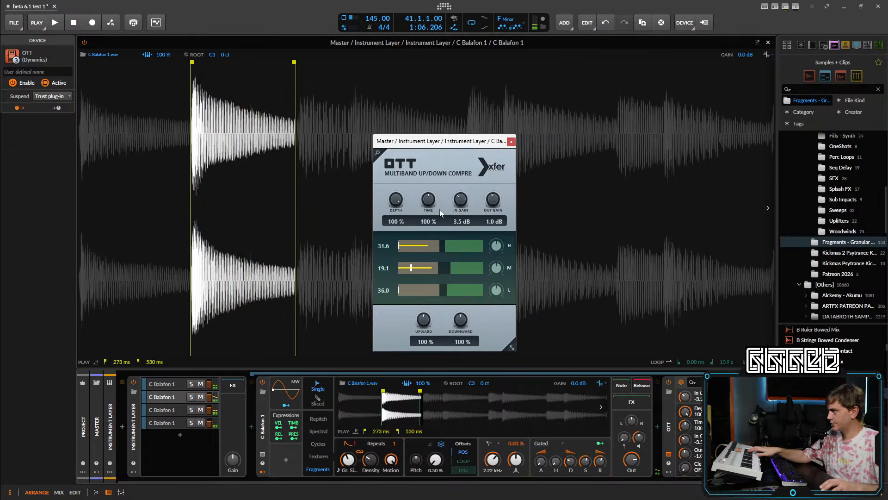
left_click_drag(393, 200, 392, 224)
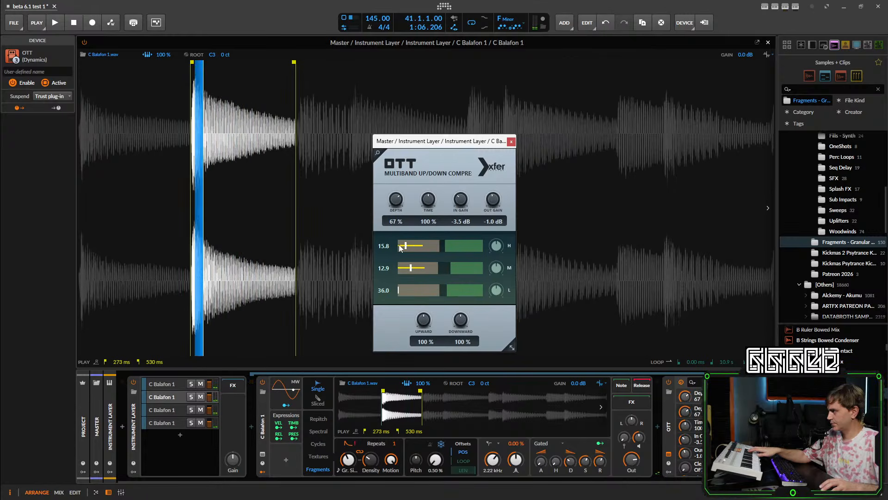
- Adjust the duplicated layer's grain density and pitch, and set its frozen playhead position to 0%
left_click_drag(369, 468, 369, 467)
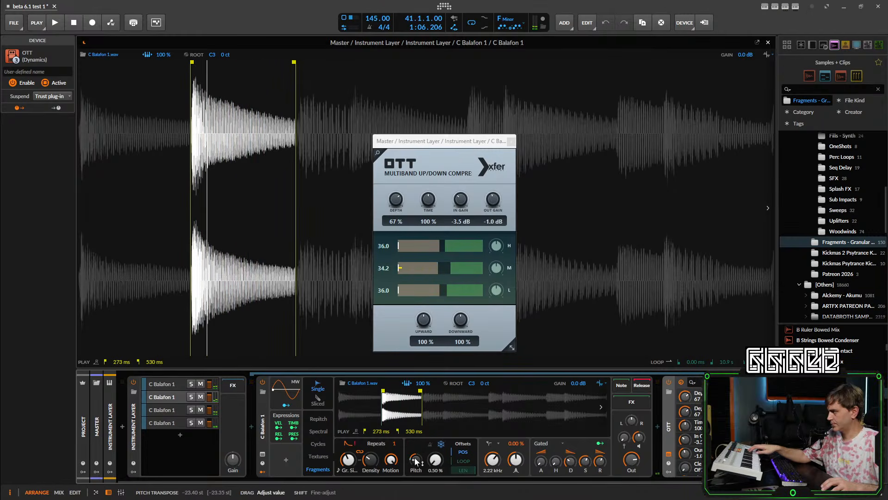
left_click_drag(416, 460, 435, 462)
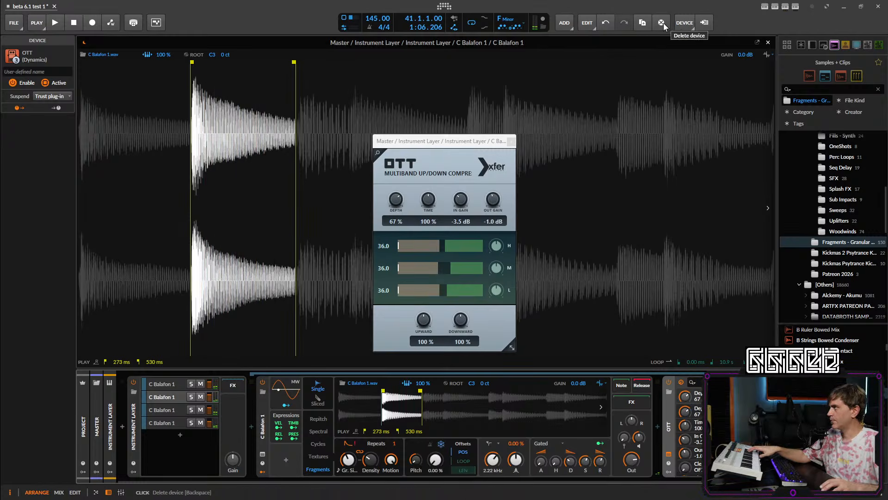
- Undo the last frozen playhead position change on the duplicated layer and close the OTT plug-in window
left_click(606, 24)
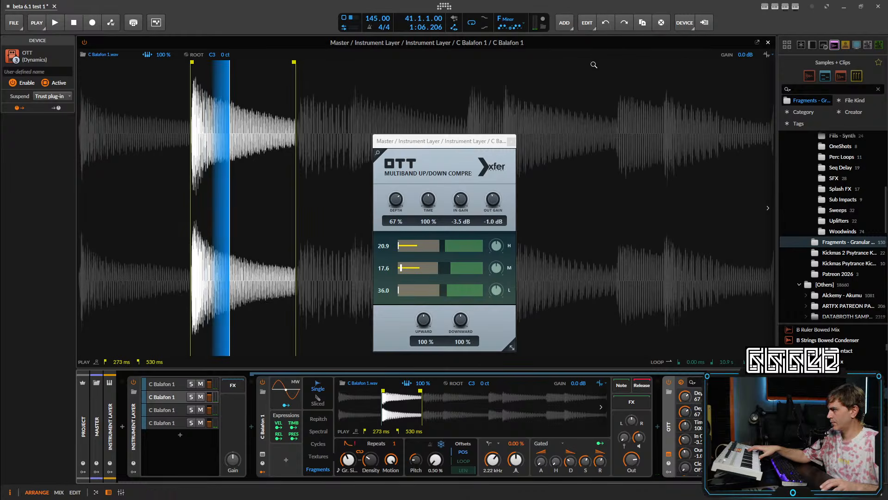
left_click(512, 139)
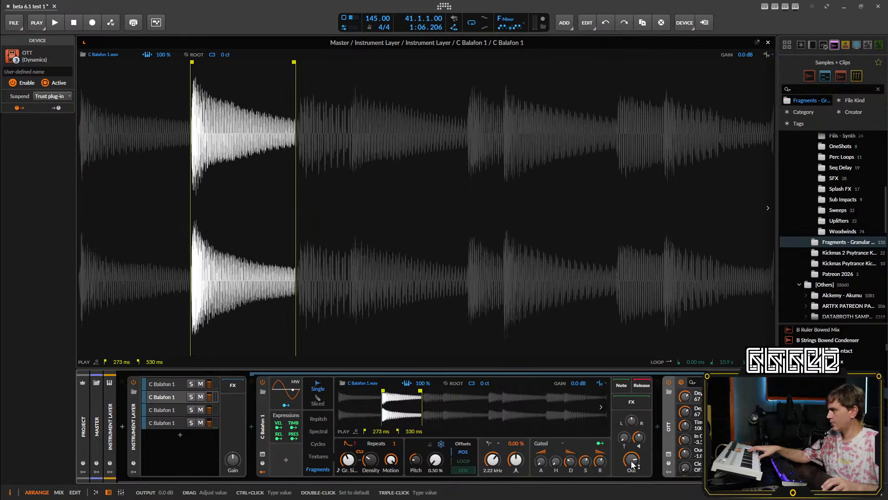
- Collapse the second layer's Sampler, insert a Tool device after OTT, and lower the Tool's volume to -15.1 dB
double_click(263, 424)
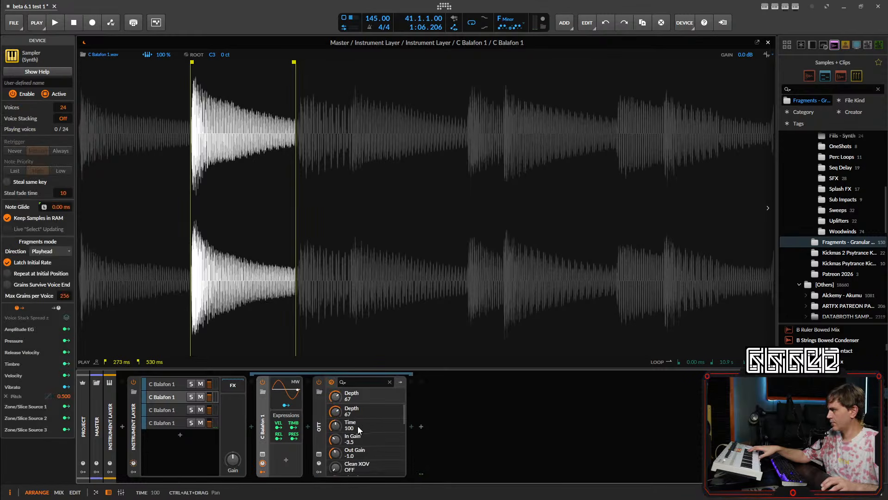
left_click(412, 426)
type("tool")
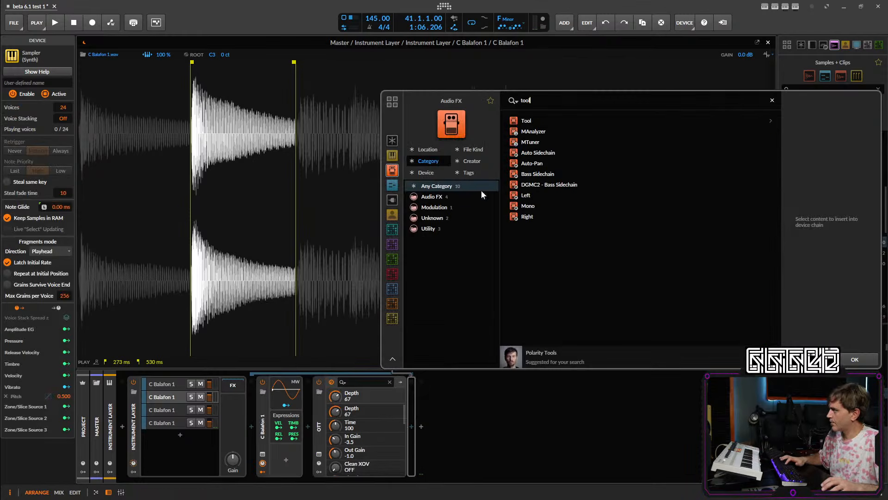
left_click(526, 120)
left_click(853, 358)
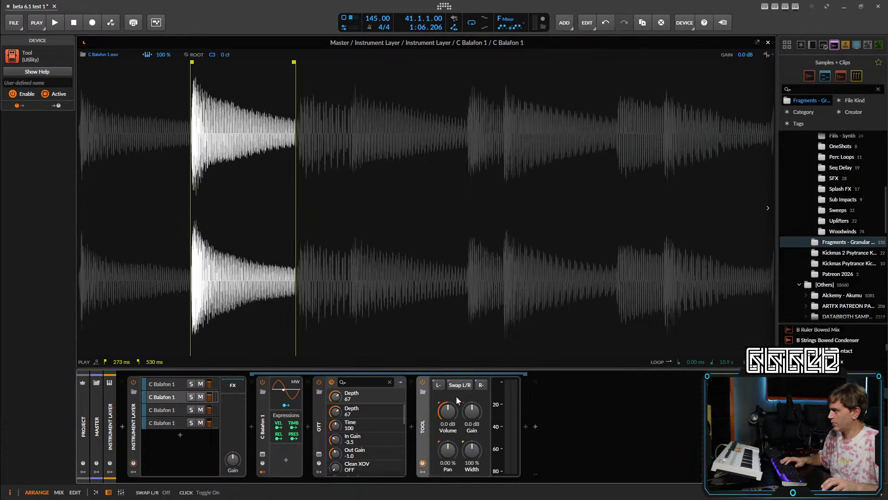
left_click_drag(447, 411, 447, 435)
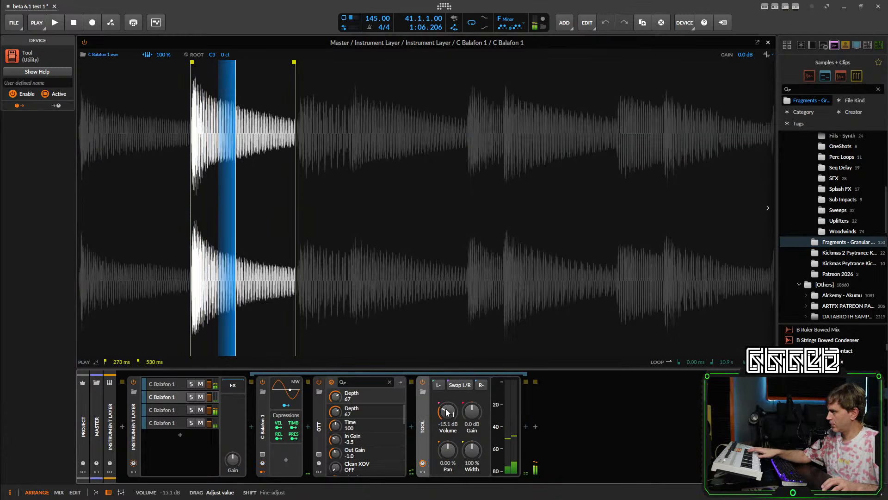
- Insert the Big, Med, Small Reverb Send Stack preset after the second layer's Tool device
left_click(526, 426)
type("ig")
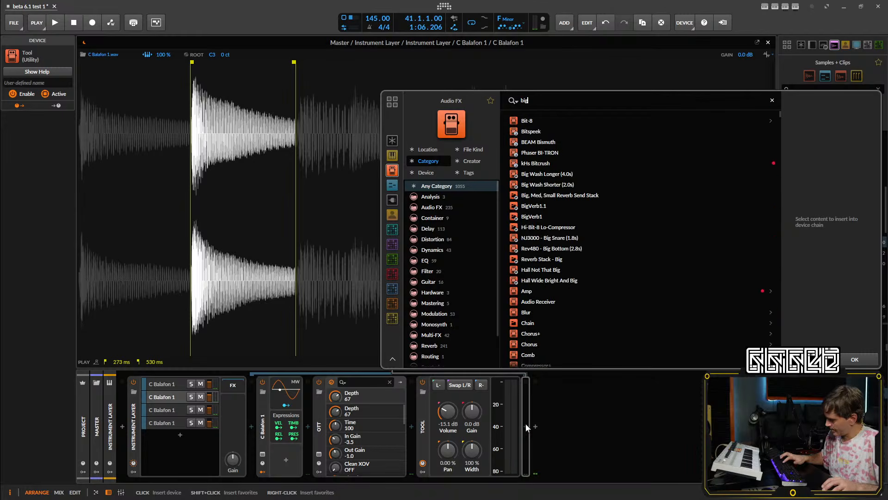
left_click(552, 142)
left_click(839, 358)
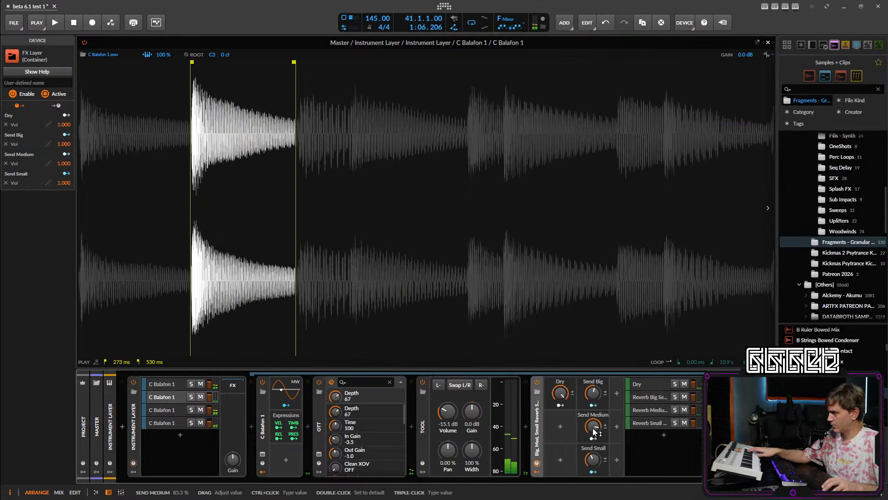
- Mute and unmute the third layer to compare the sound with and without it
left_click(170, 406)
left_click(201, 410)
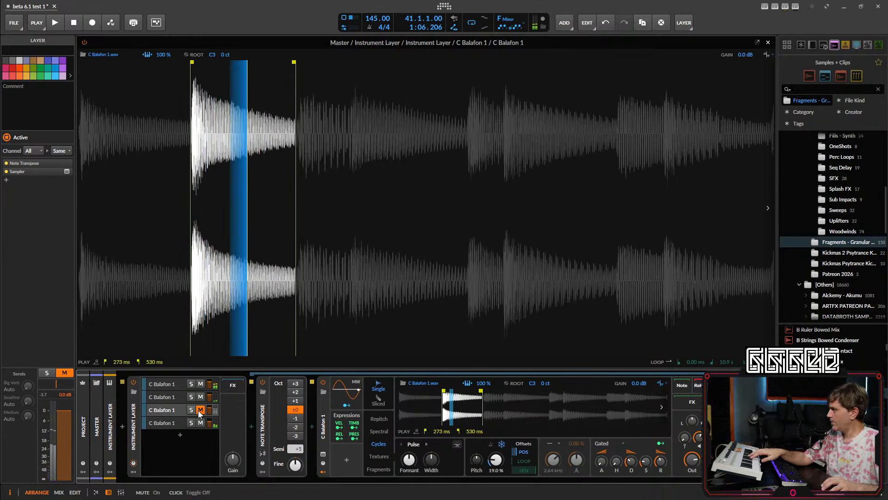
left_click(200, 410)
- Lower the first layer's volume to -2.3 dB and set the gain of the second layer's Tool to -10.1 dB
left_click(166, 384)
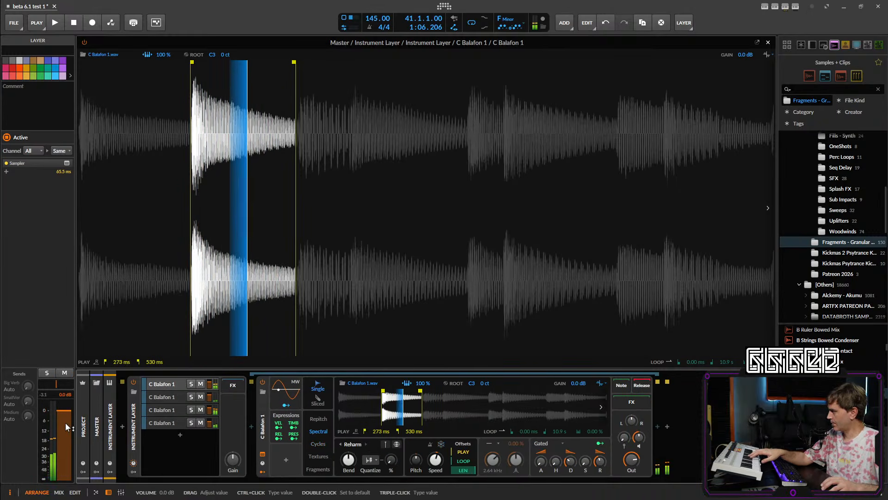
left_click_drag(63, 416, 62, 420)
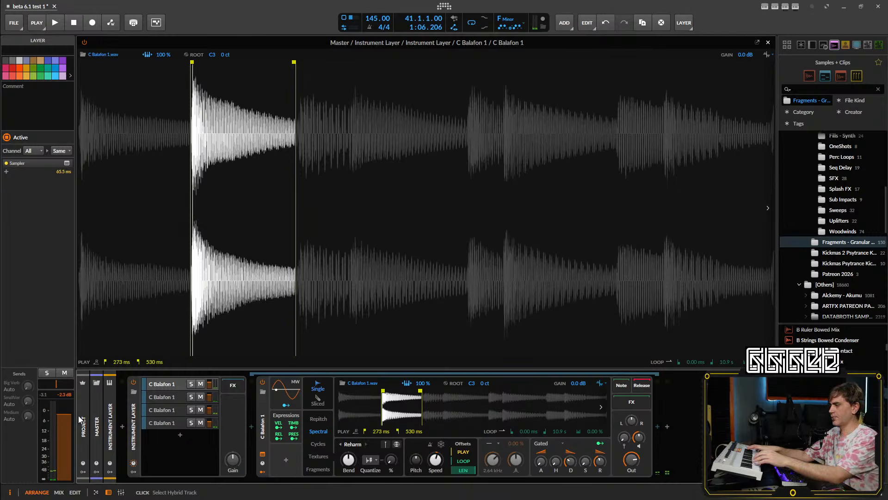
left_click(169, 398)
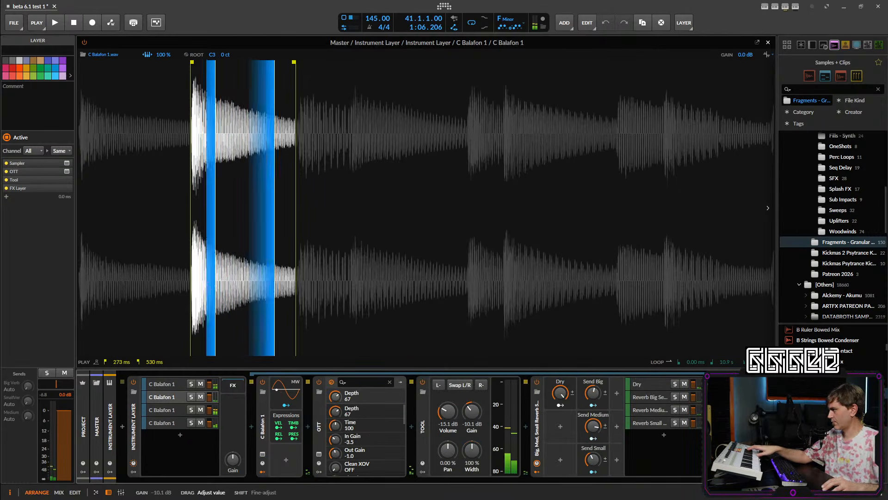
left_click_drag(472, 411, 472, 434)
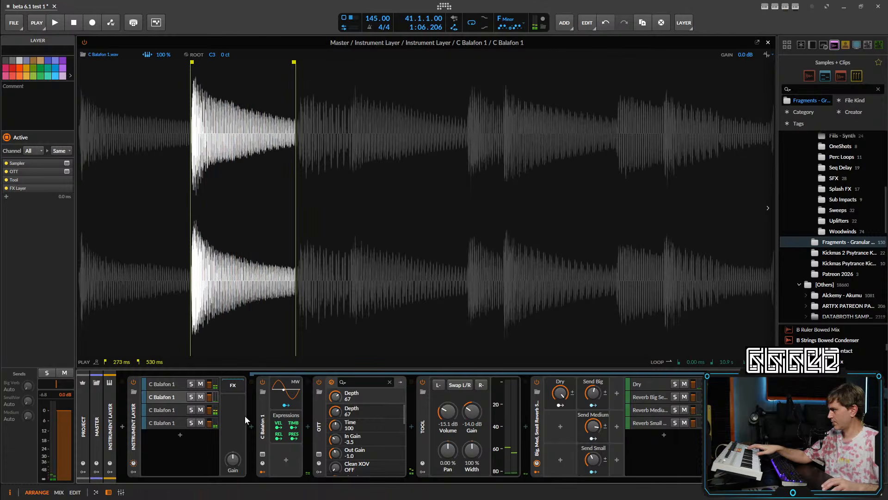
- Check the fourth layer's devices and adjust the Quantize amount of the first layer's Spectral Sampler
left_click(162, 423)
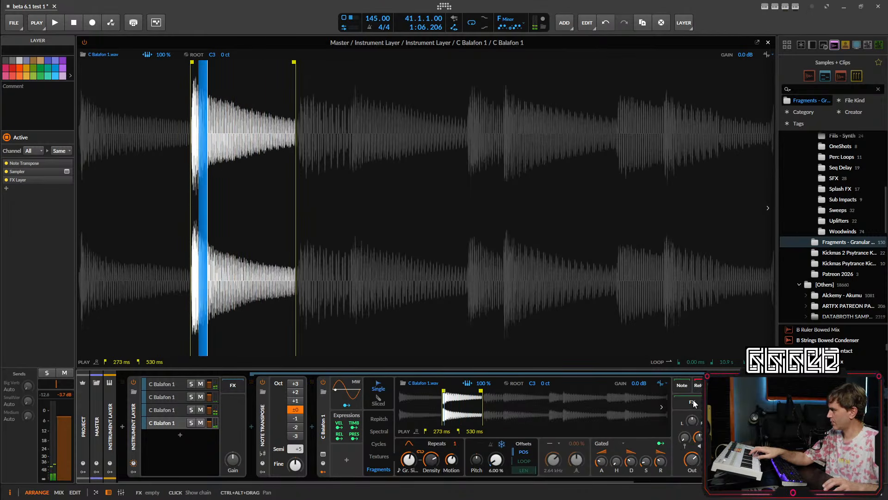
left_click(174, 383)
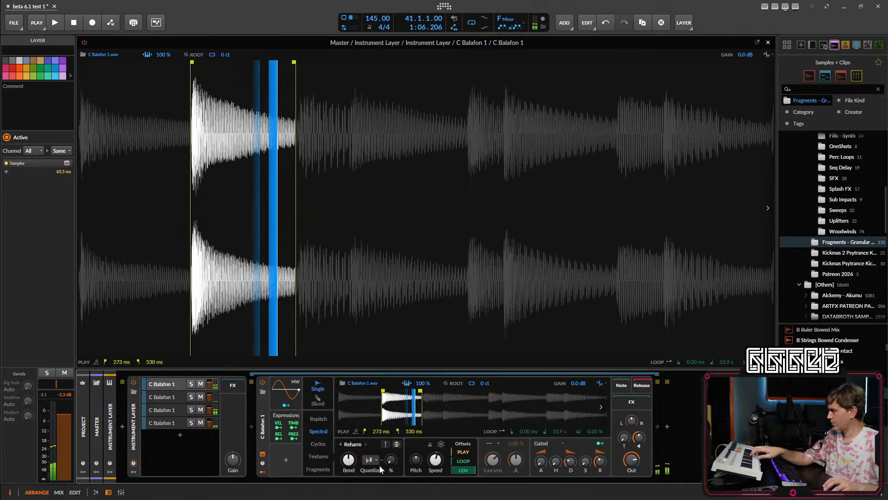
left_click(400, 463)
left_click_drag(391, 464, 391, 407)
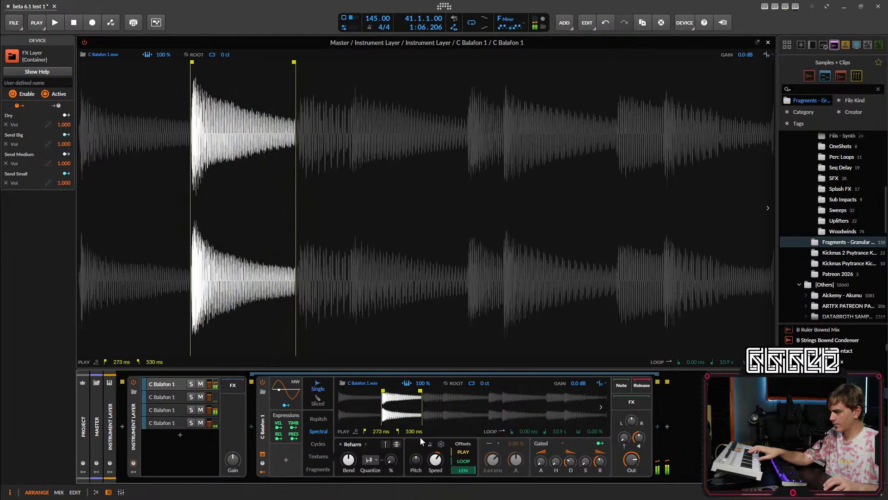
- Insert a Delay+ after the inner Instrument Layer and raise its feedback and mix
left_click(166, 385)
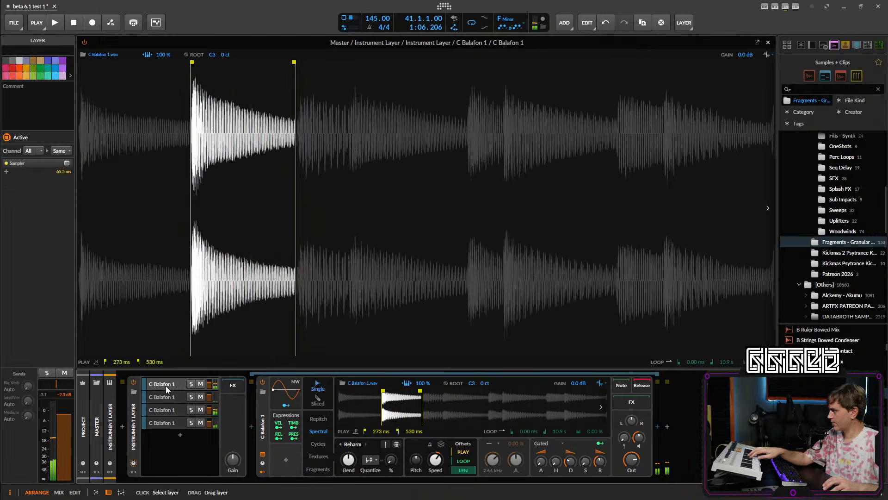
left_click(168, 385)
left_click(168, 386)
left_click(170, 386)
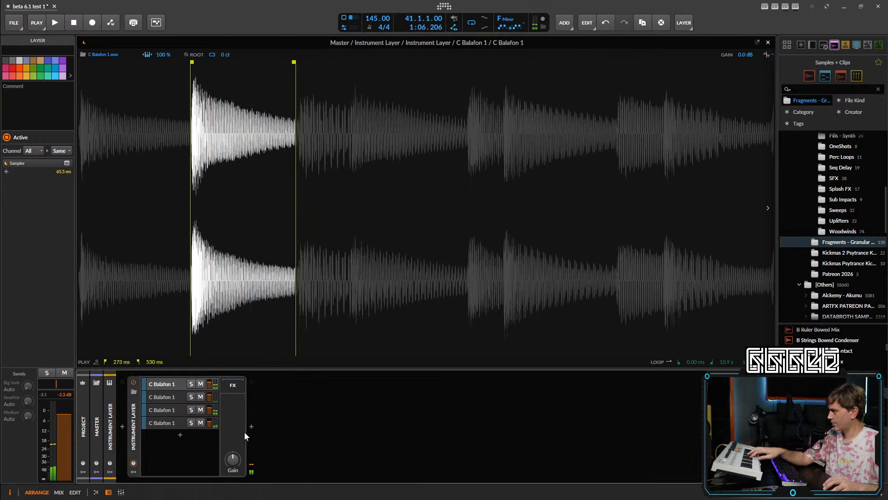
left_click(251, 426)
type("de")
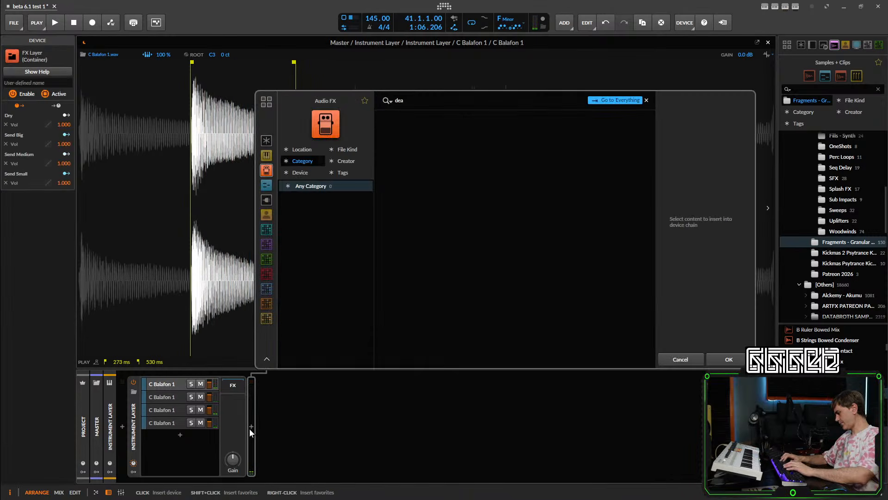
type("l")
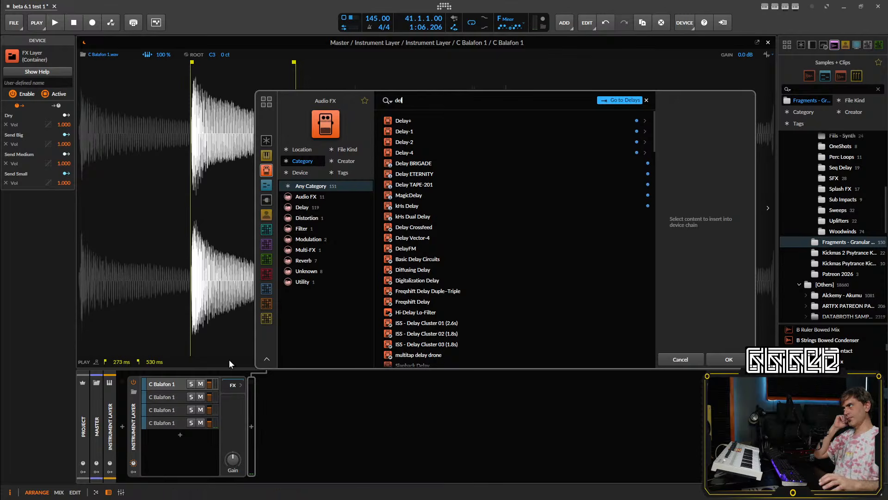
double_click(403, 121)
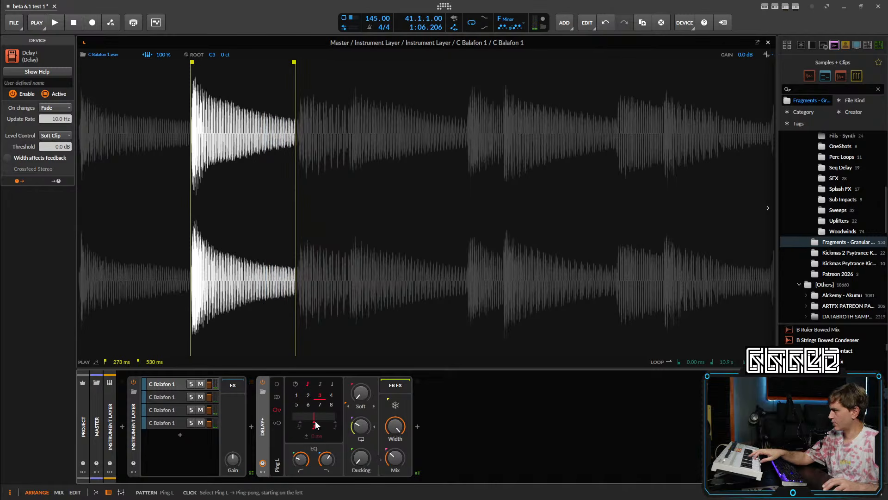
left_click_drag(393, 460, 393, 445)
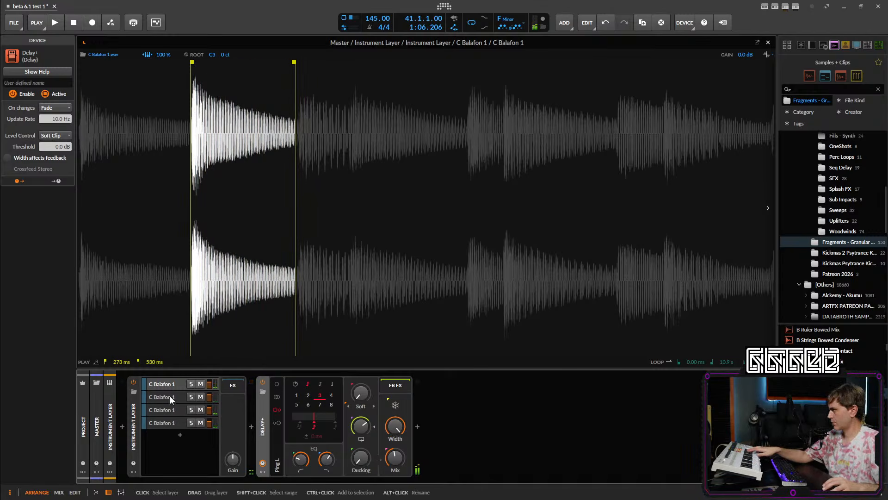
- Adjust the output section of the third layer's Cycles Sampler, then open the fourth layer's device chain
left_click(157, 407)
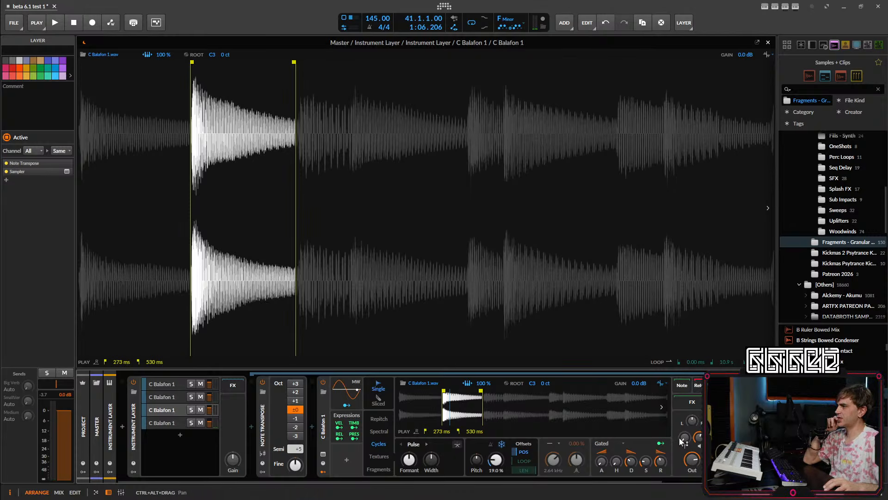
left_click_drag(681, 442, 681, 428)
left_click(167, 425)
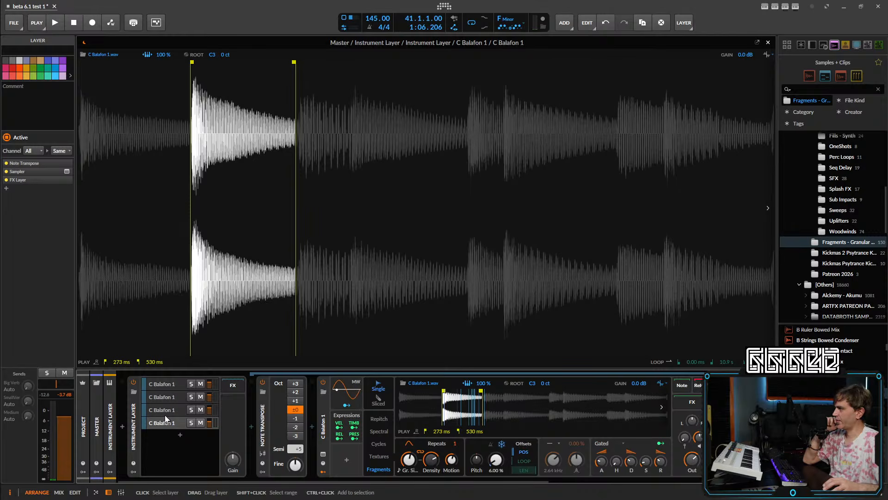
- Set the On changes behaviour of the first layer's Delay+ to Repitch
left_click(165, 384)
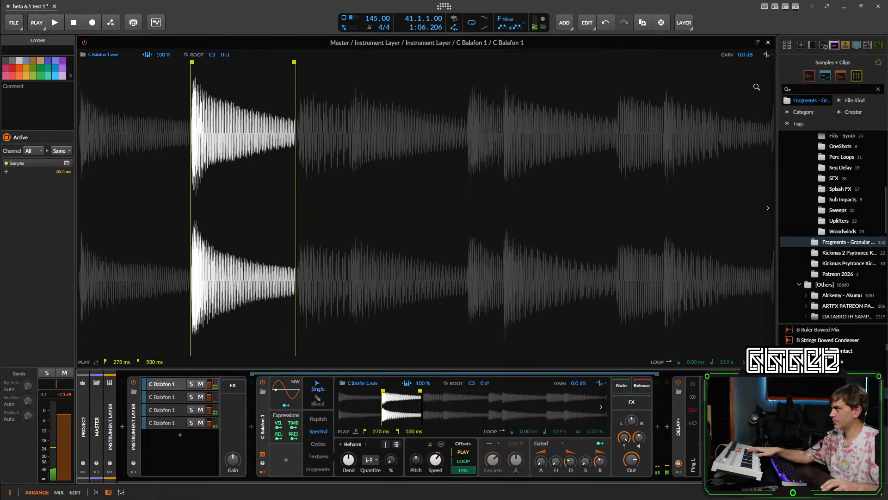
scroll(696, 426, "right", 3)
left_click(597, 411)
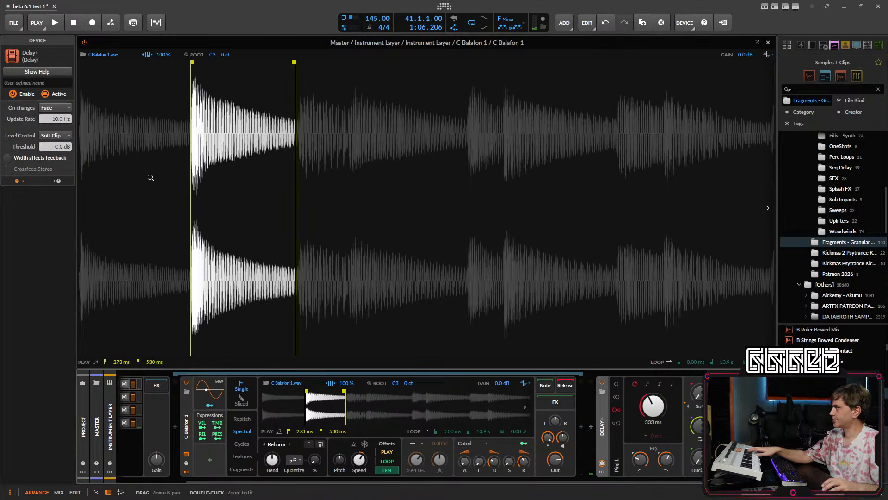
left_click(54, 109)
left_click(73, 119)
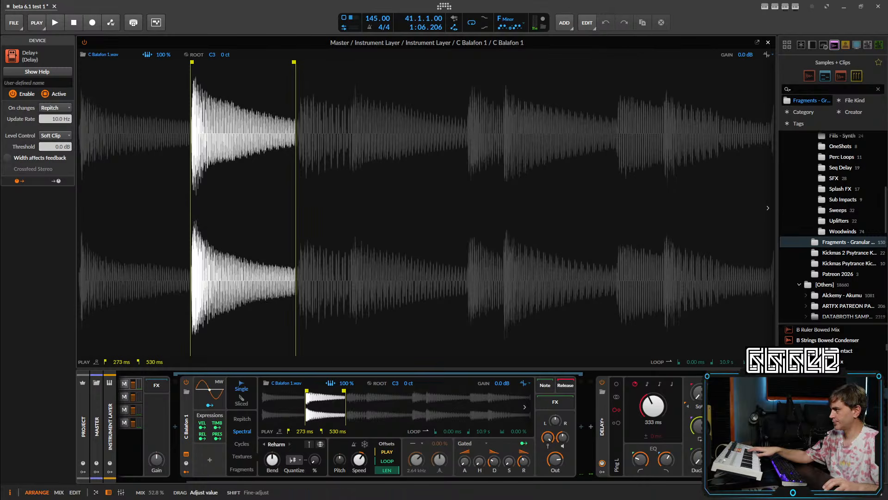
- Adjust the mix and feedback of the first layer's Delay+ and set its delay time to 197 ms
left_click_drag(728, 459, 727, 457)
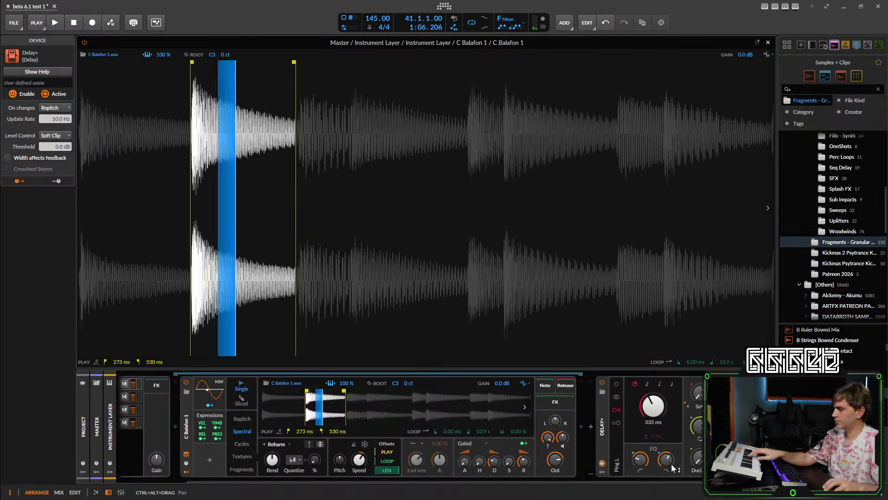
left_click_drag(653, 405, 652, 428)
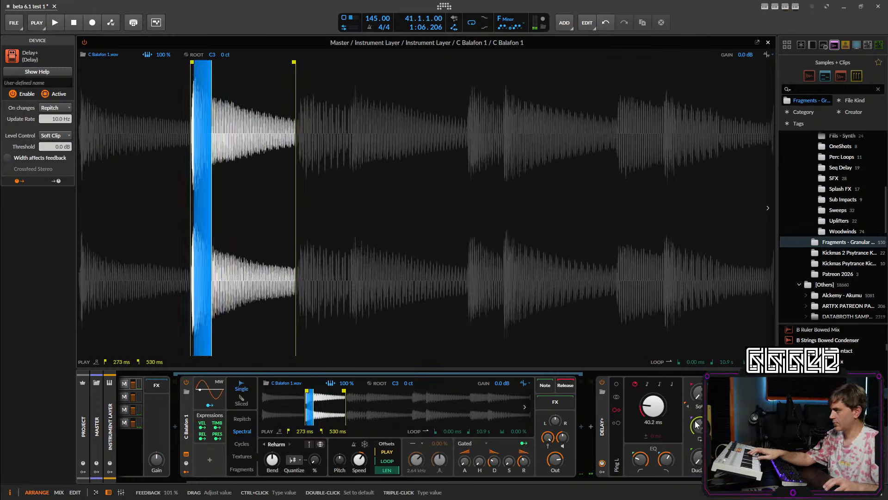
left_click_drag(695, 421, 695, 427)
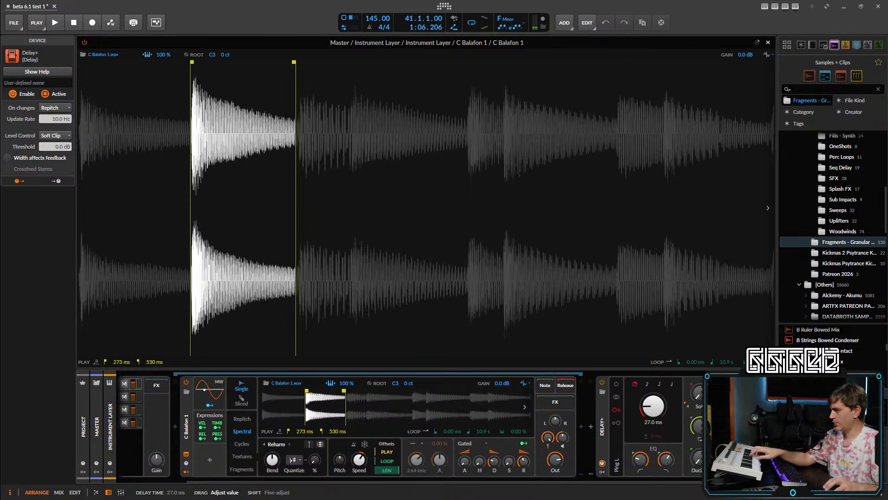
left_click_drag(654, 406, 653, 388)
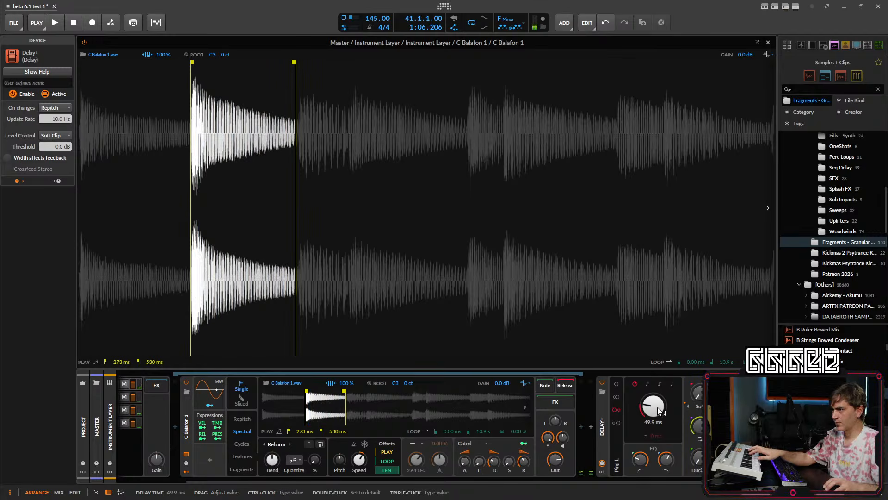
left_click_drag(658, 410, 659, 408)
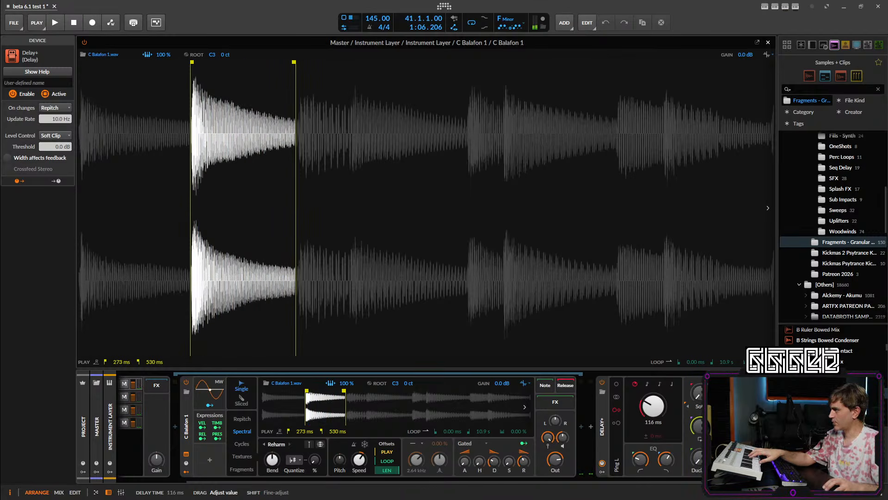
left_click_drag(653, 406, 653, 403)
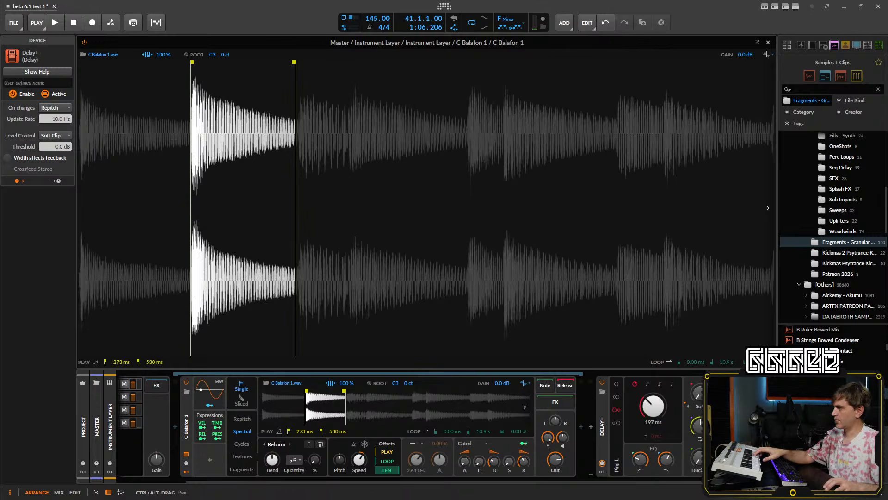
- Close the enlarged sample view and return to the Instrument Layer track in the arrangement
left_click(768, 43)
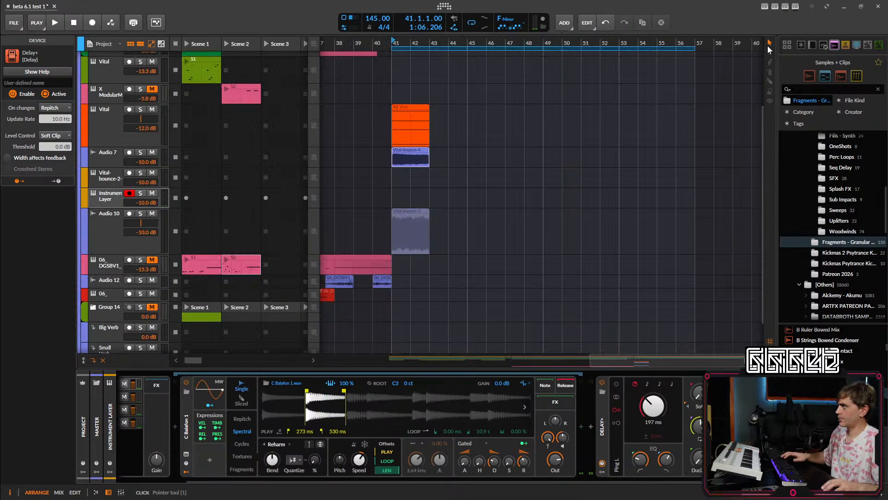
scroll(185, 231, "up", 1)
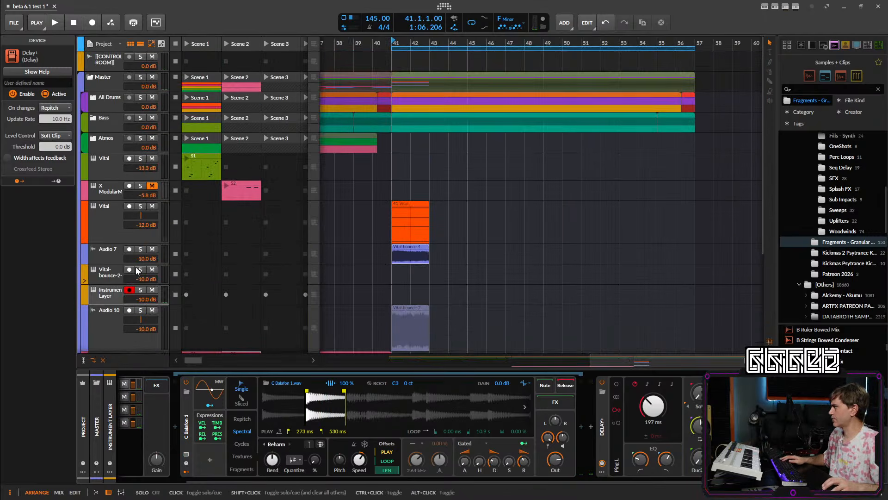
- Mute the Vital-bounce-2 and Audio 7 tracks and play the arrangement from bar 41 to check the mix
left_click(154, 274)
left_click(151, 251)
key("space")
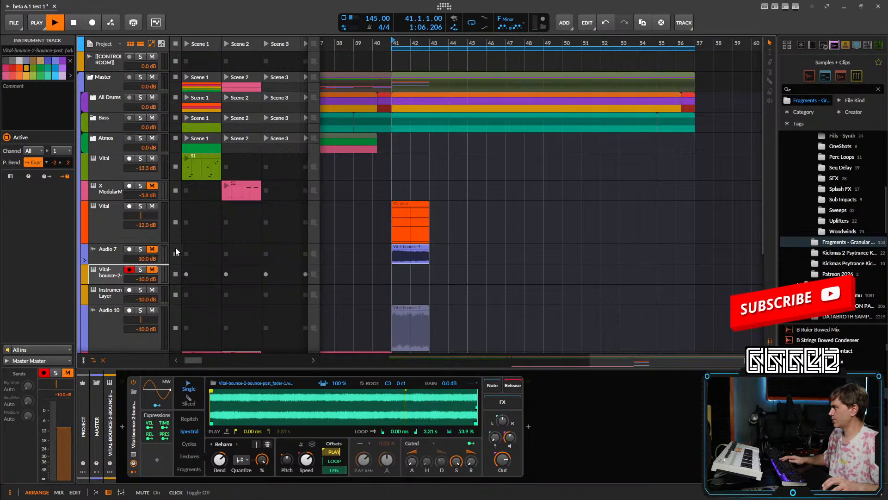
scroll(422, 218, "down", 3)
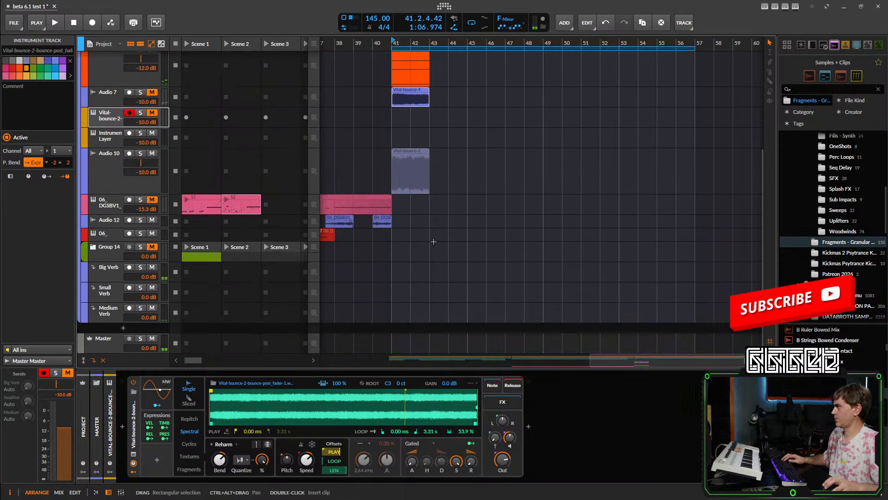
scroll(423, 237, "up", 3)
- Mute the orange Vital track and reduce its height in the track list while the arrangement plays
left_click(118, 193)
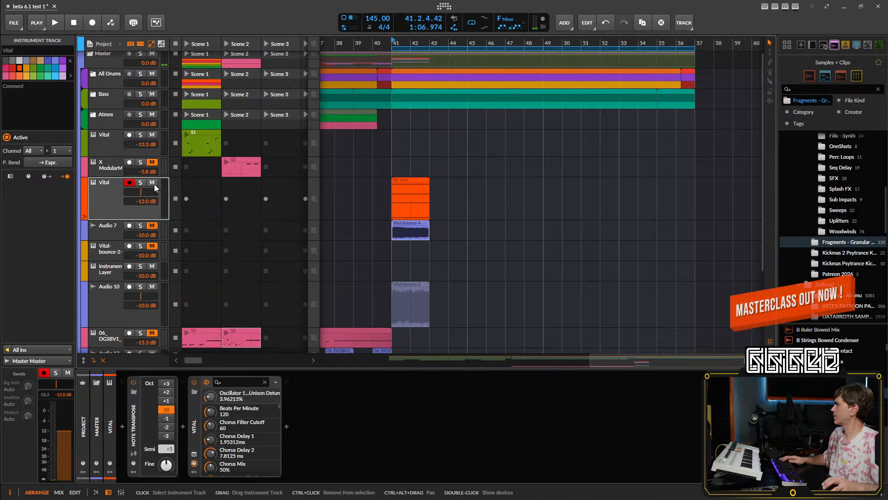
left_click(152, 182)
key("space")
left_click_drag(115, 202, 113, 170)
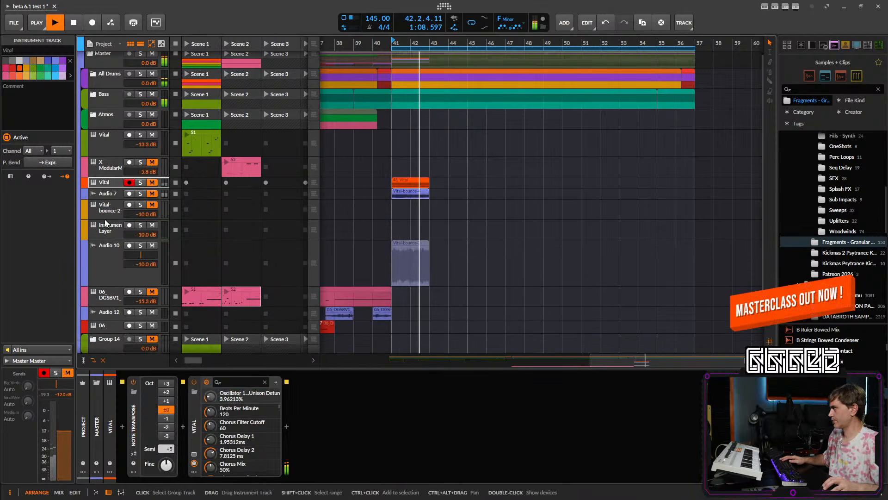
- Select the Instrument Layer track and set its volume to -6.0 dB during playback
left_click(104, 231)
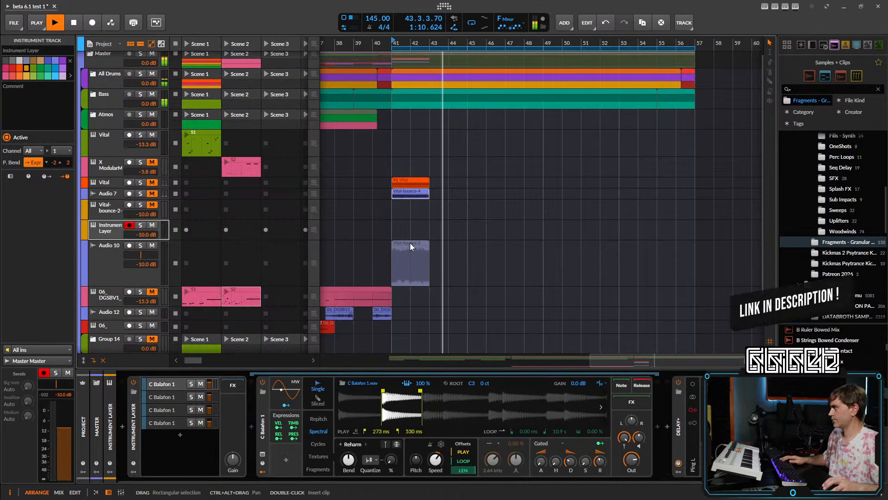
scroll(410, 242, "down", 2)
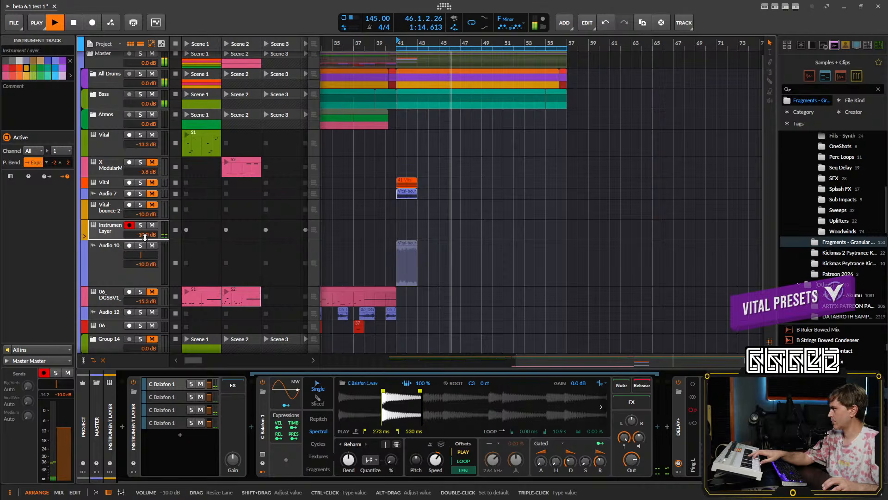
left_click_drag(144, 236, 145, 226)
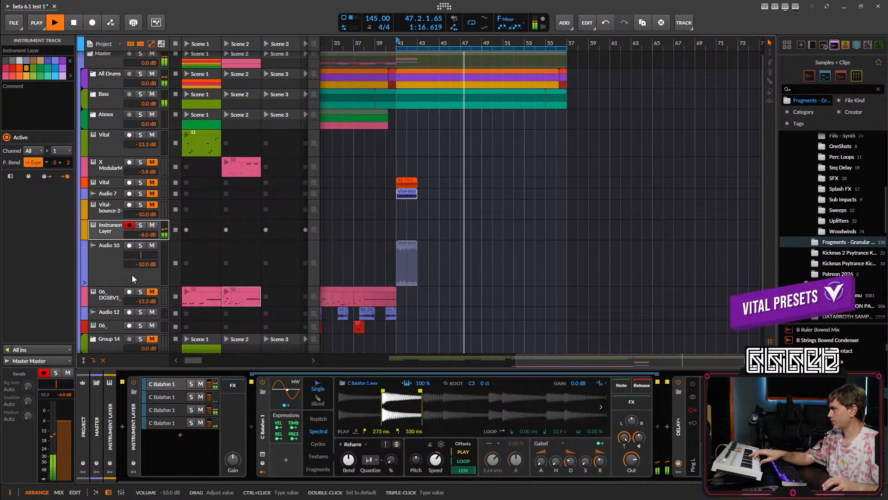
- Insert a Note Transpose device ahead of the Instrument Layer and set it to +5 semitones
left_click(120, 424)
type("tran")
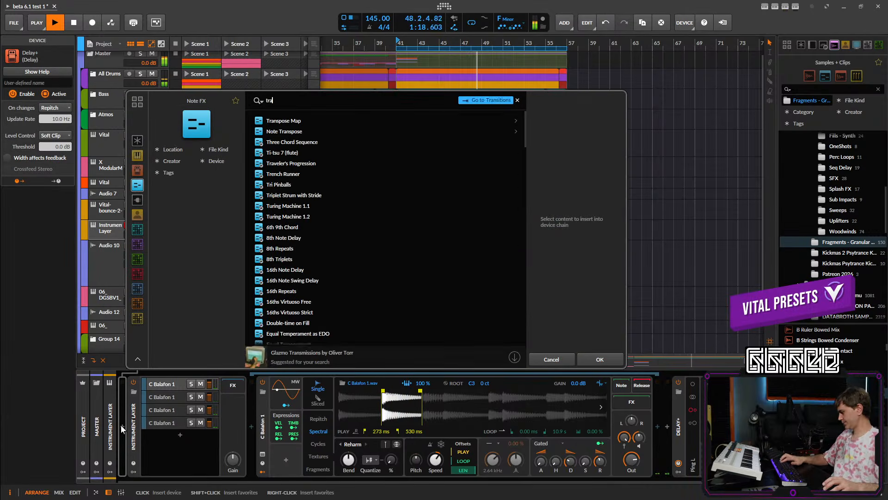
left_click(306, 130)
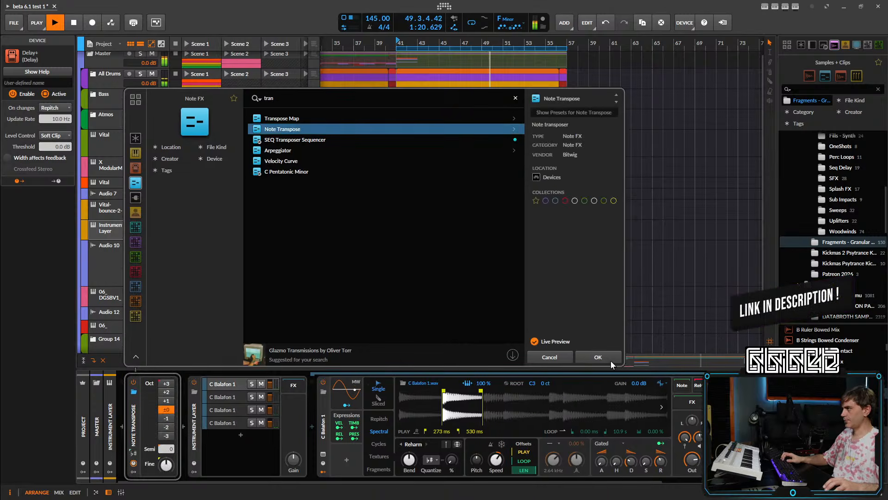
left_click(599, 357)
left_click_drag(172, 449, 172, 435)
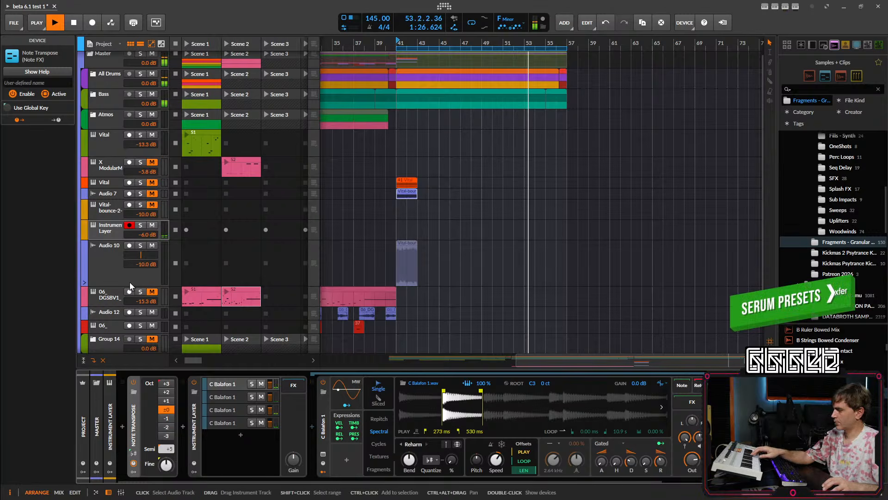
- Balance the Instrument Layer track soloed and in the full mix, checking individual layers, and raise its volume to -0.8 dB
left_click_drag(147, 235, 147, 232)
scroll(576, 415, "down", 3)
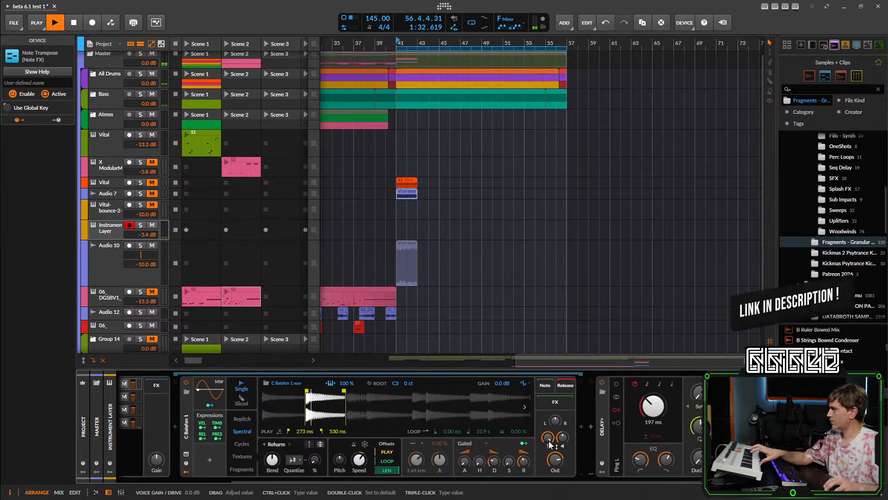
scroll(151, 405, "up", 3)
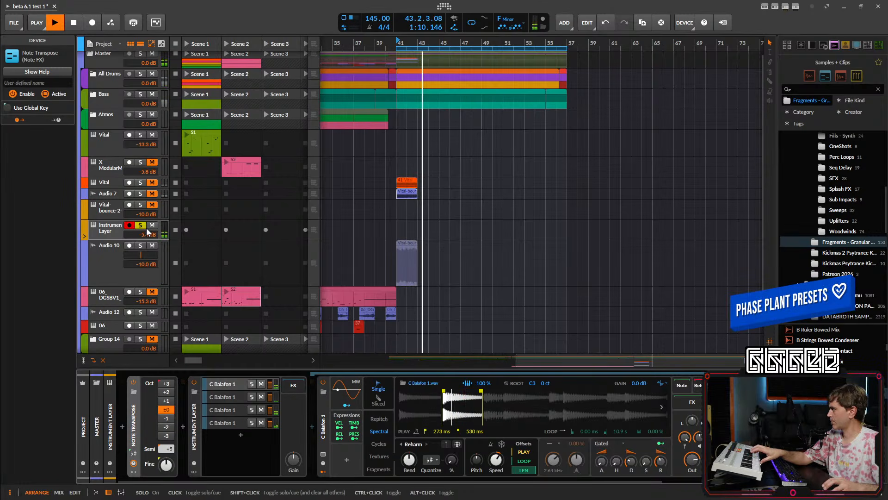
left_click(141, 226)
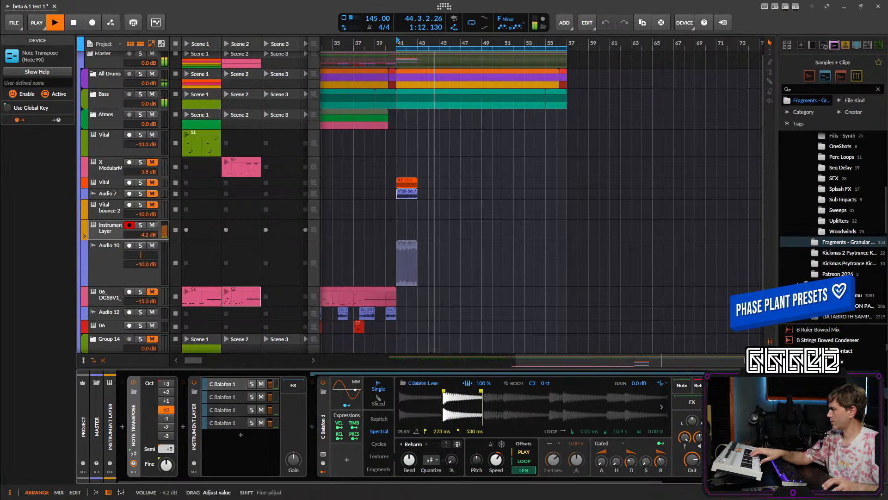
left_click(226, 385)
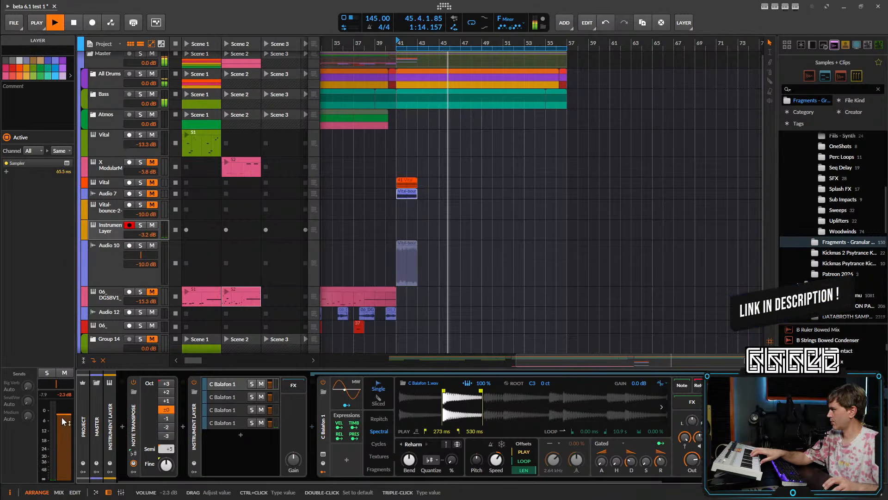
left_click(235, 410)
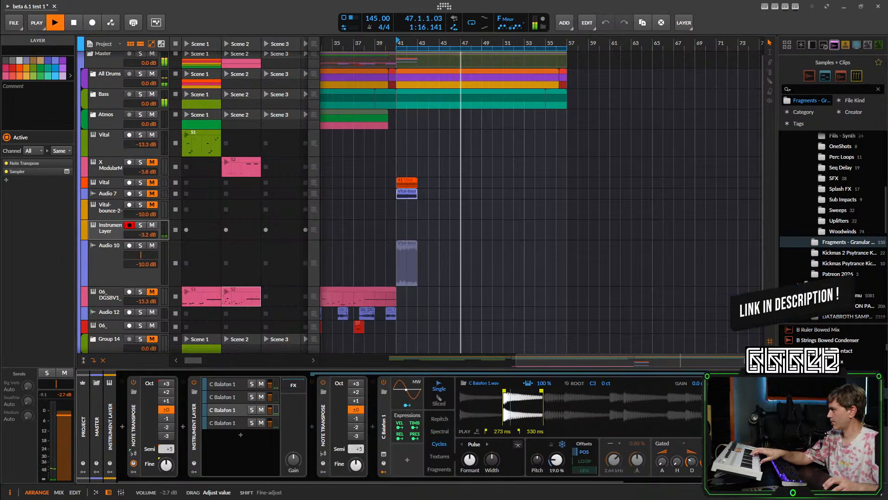
left_click_drag(147, 234, 147, 225)
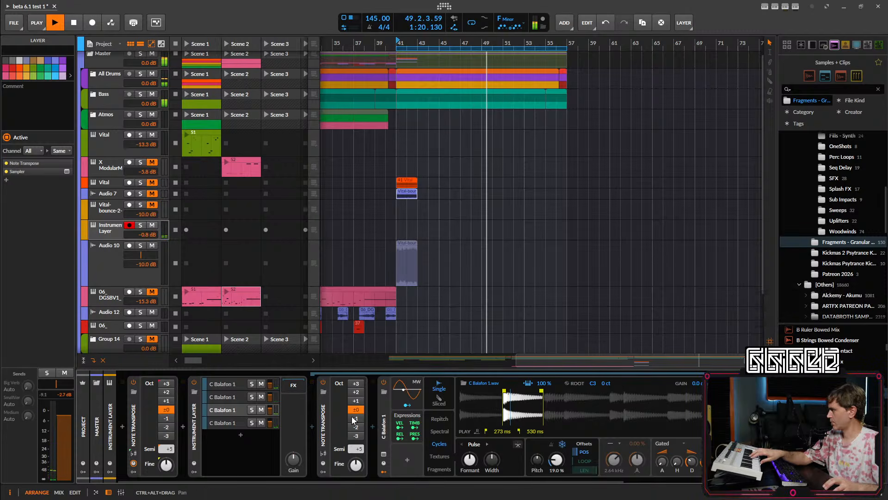
- Return to the Instrument Layer track and raise its small and medium reverb sends
left_click(229, 410)
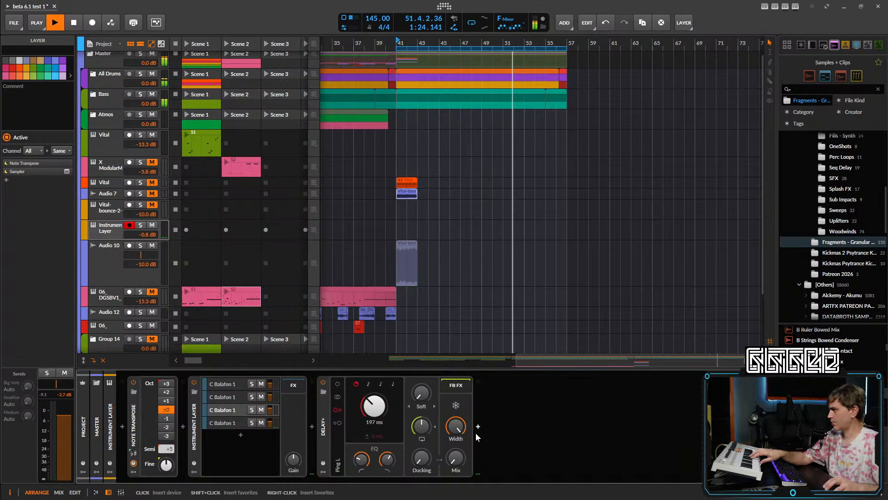
left_click(104, 235)
left_click_drag(28, 418, 28, 386)
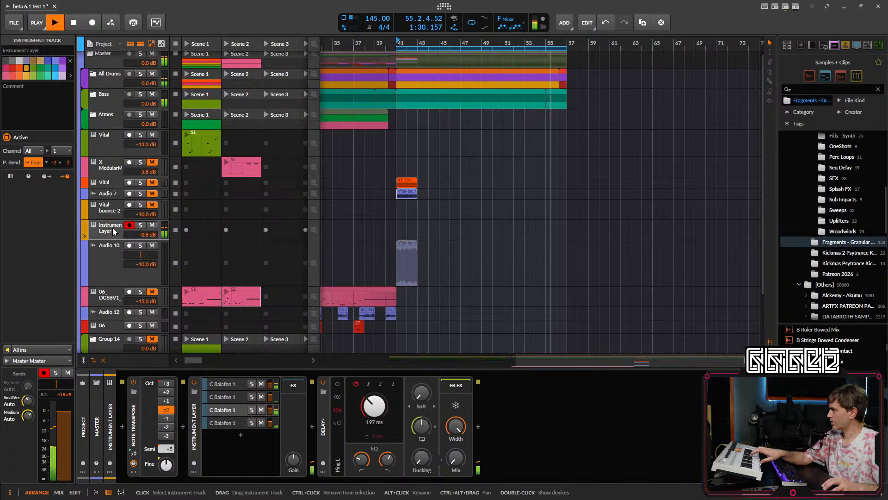
- Set Delay+ to 50% mix, about 97% feedback and a 53.5 ms delay time, and disable the device
left_click(323, 412)
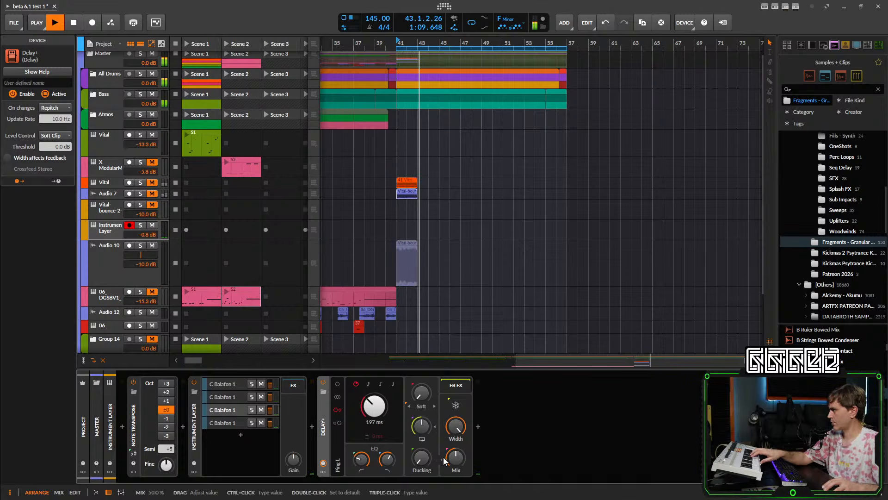
left_click_drag(419, 426, 375, 420)
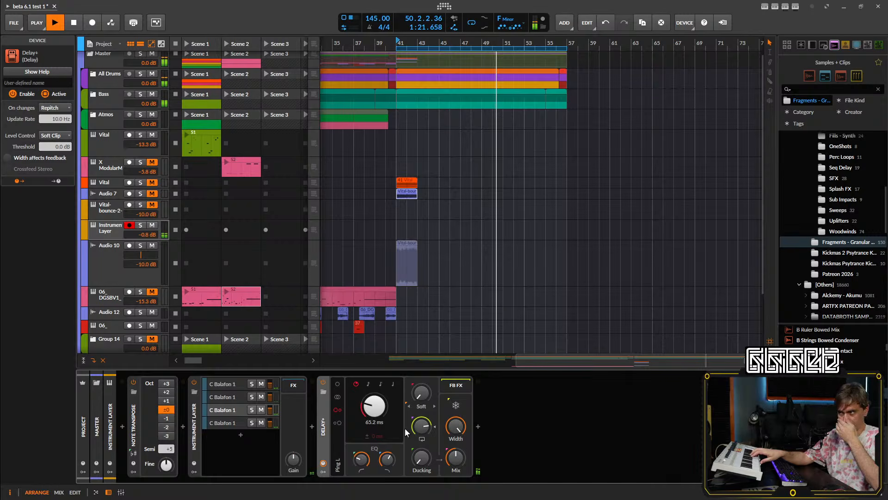
left_click_drag(375, 407, 375, 415)
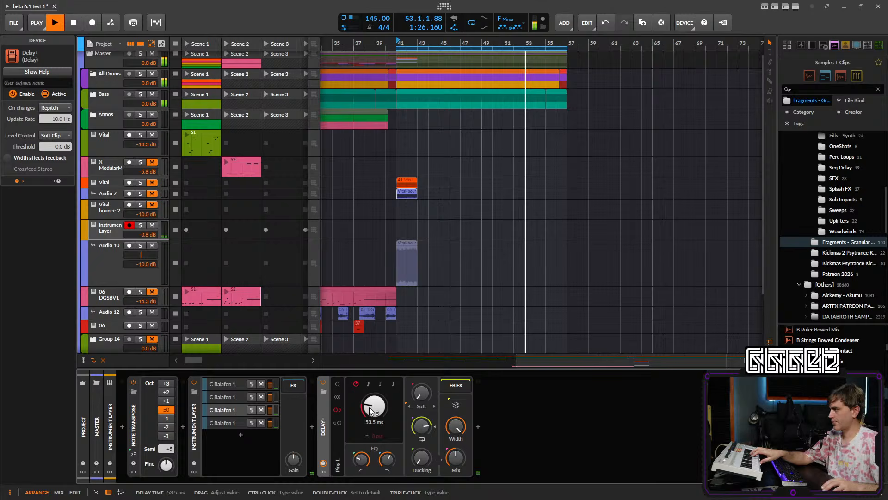
left_click(323, 383)
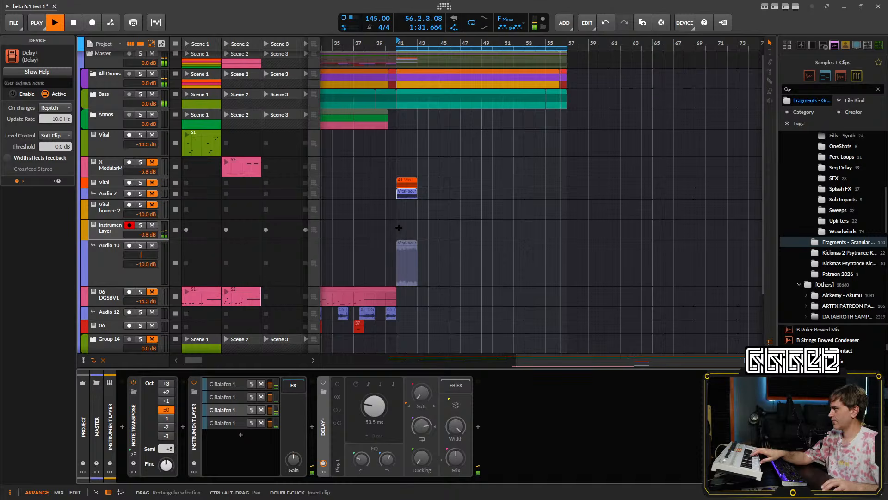
- Create a clip at bar 41 on the Instrument Layer track and add a C3 note at 1.1.3 with 44% velocity
double_click(399, 228)
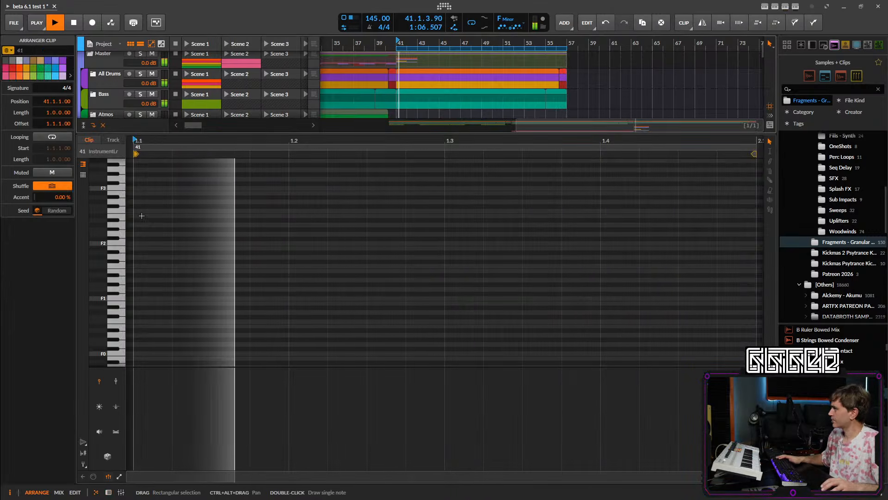
key("space")
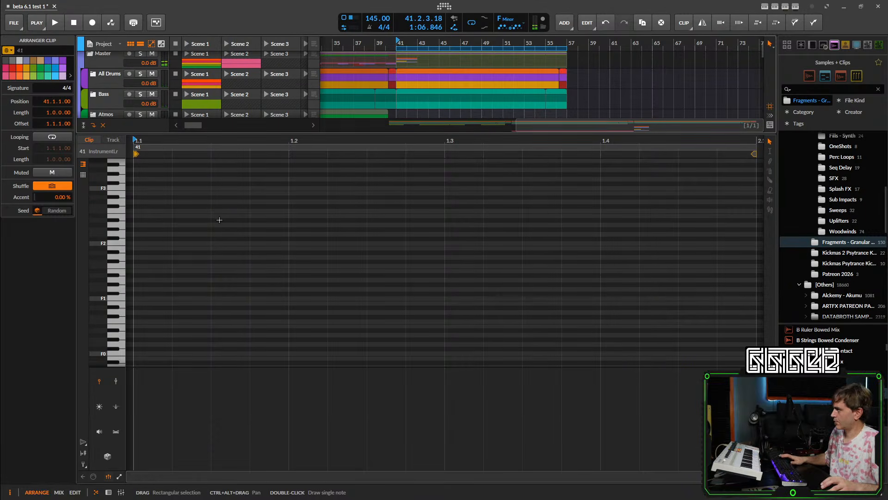
key("space")
key("space")
double_click(248, 210)
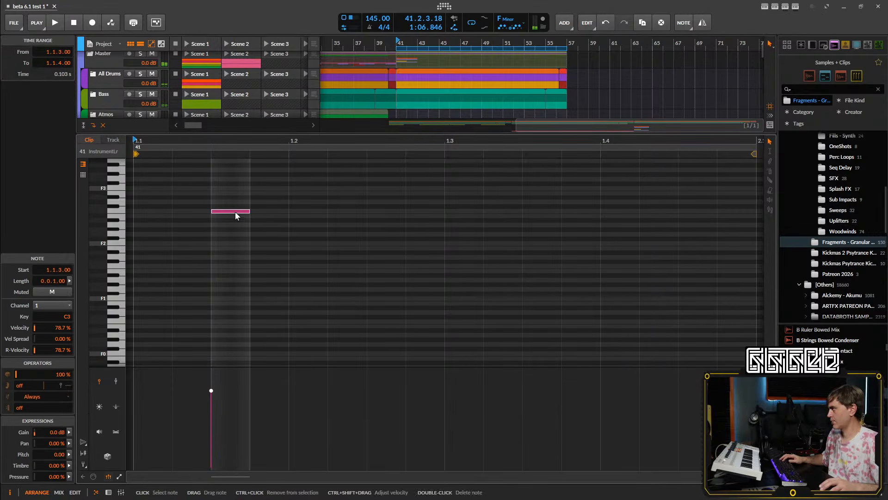
key("space")
key("space")
left_click_drag(212, 389, 211, 426)
key("space")
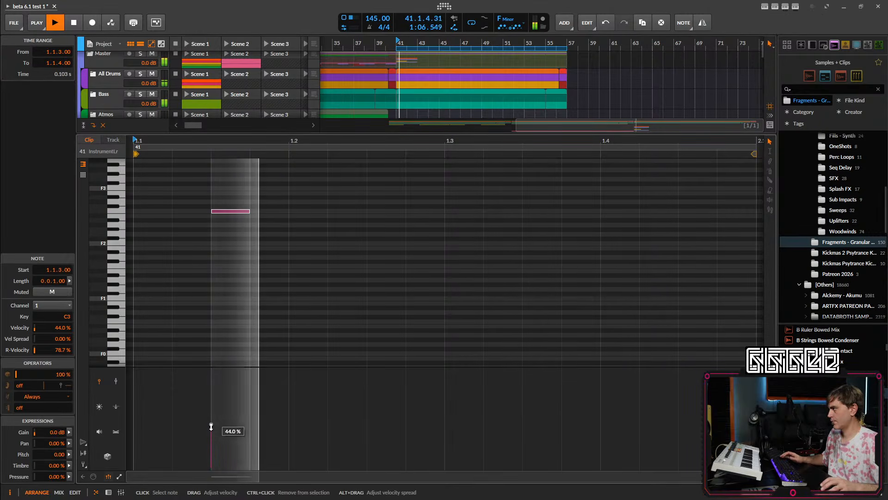
key("space")
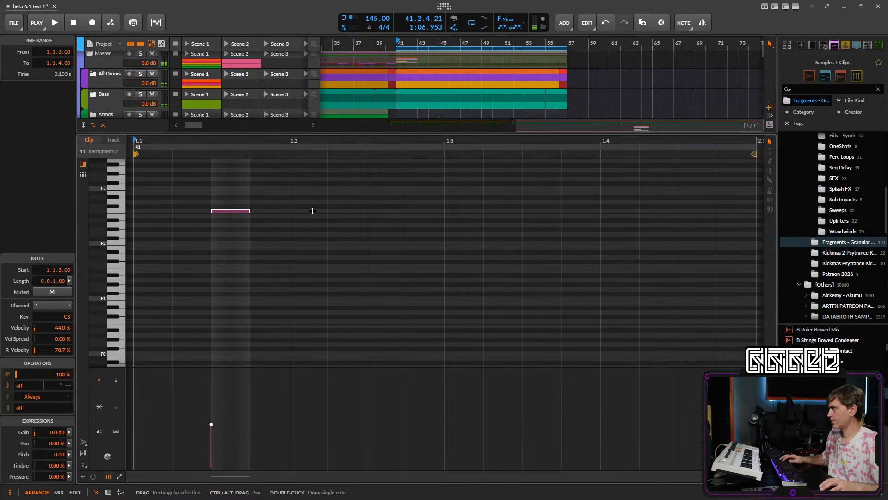
- Add a C3 note at 1.2.3 with 78.3% velocity and audition the clip
double_click(393, 212)
key("space")
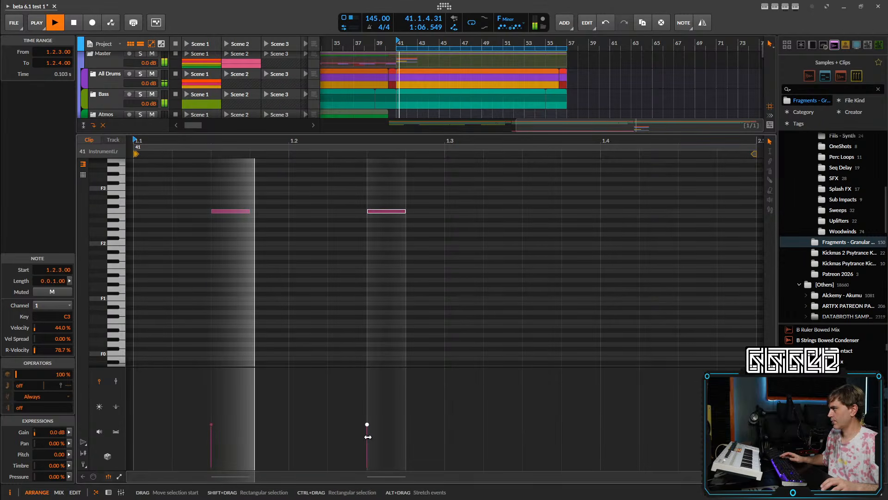
key("space")
key("space")
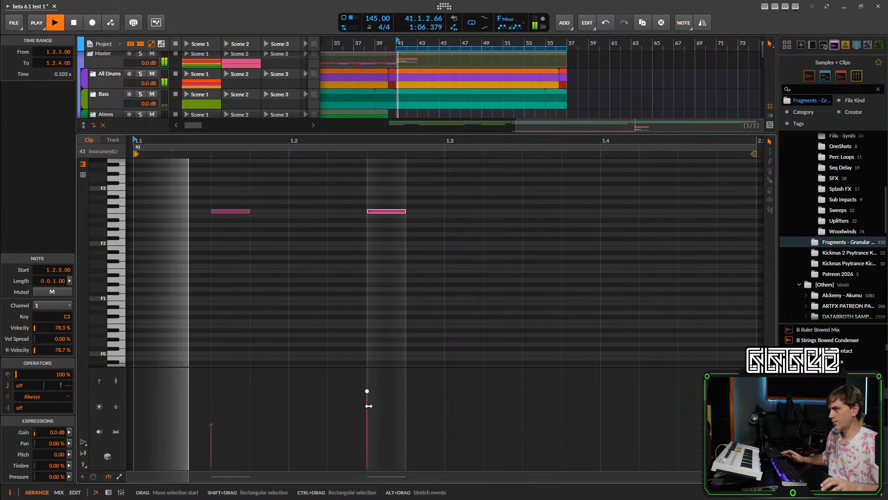
key("space")
key("space")
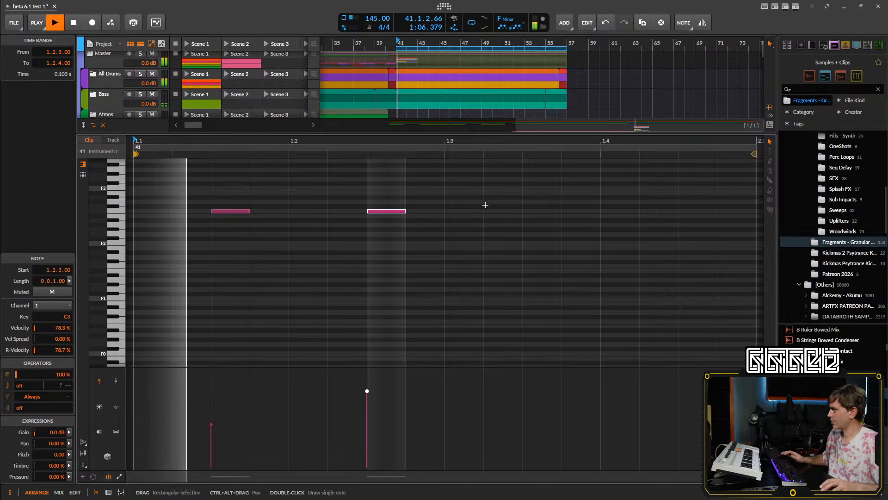
key("space")
- Add a C3 note at 1.3.3 and raise its velocity to 100%
double_click(526, 211)
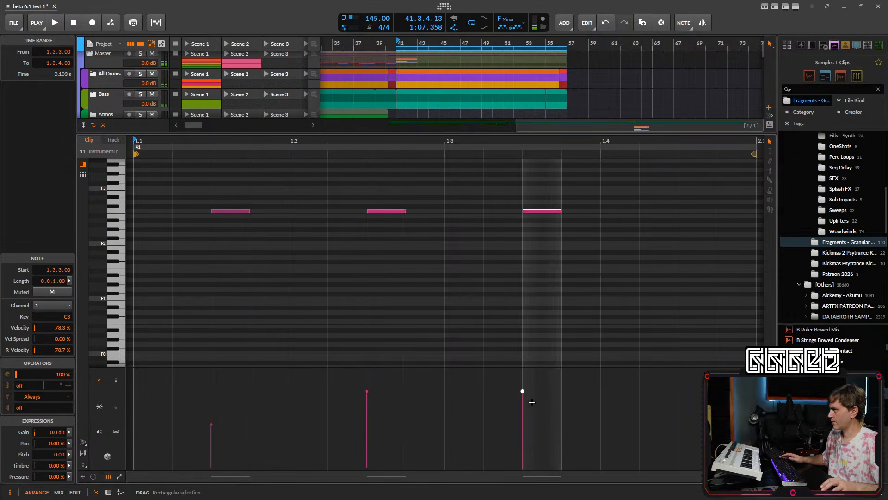
key("space")
left_click_drag(523, 391, 523, 370)
- Loop the Instrument Layer clip over two bars, extend it to a length of 20 bars, and reopen its notes for editing
left_click_drag(577, 325, 576, 287)
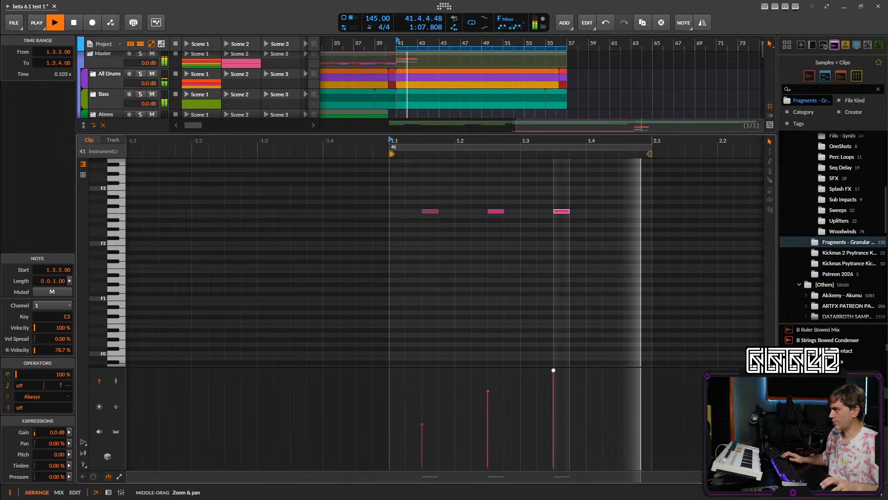
left_click_drag(606, 333, 489, 311)
left_click(108, 492)
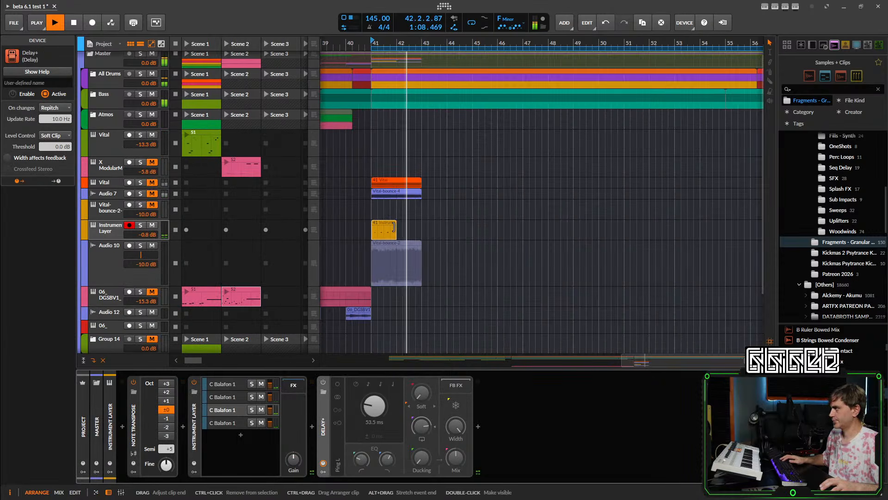
left_click_drag(396, 231, 640, 232)
scroll(468, 230, "down", 3)
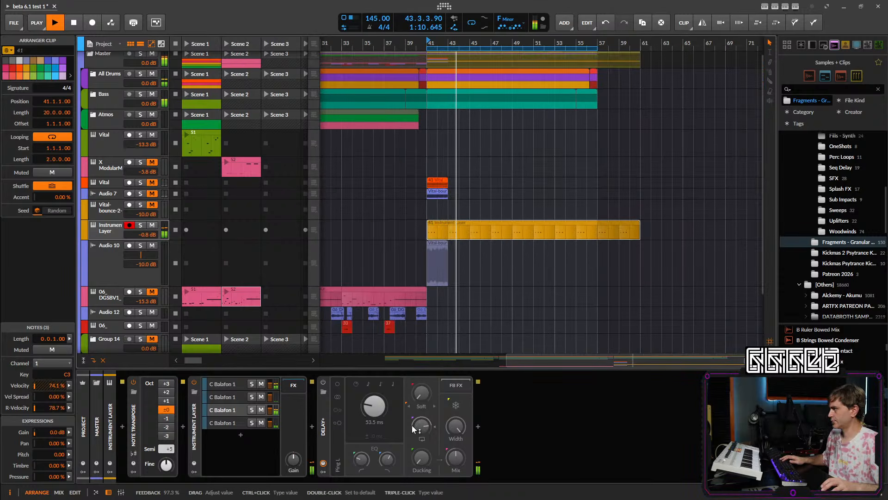
scroll(447, 226, "up", 3)
double_click(496, 231)
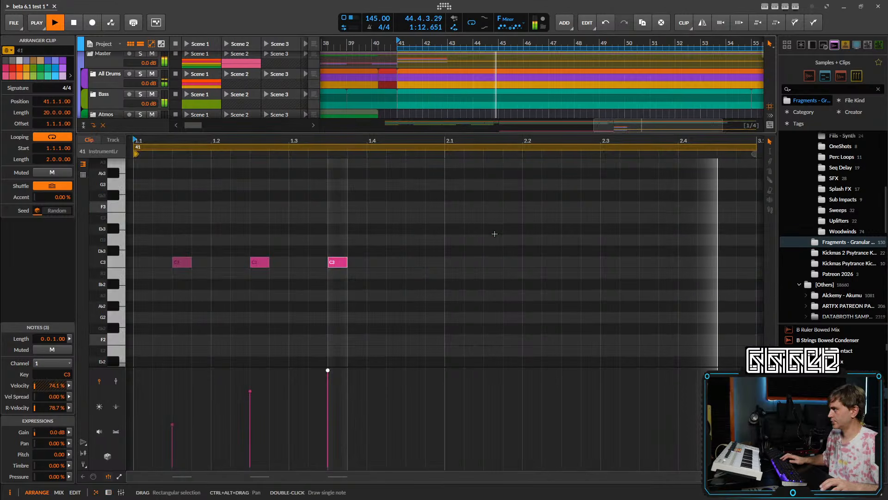
- Double the content of the Instrument Layer clip so its loop spans four bars
scroll(526, 93, "down", 5)
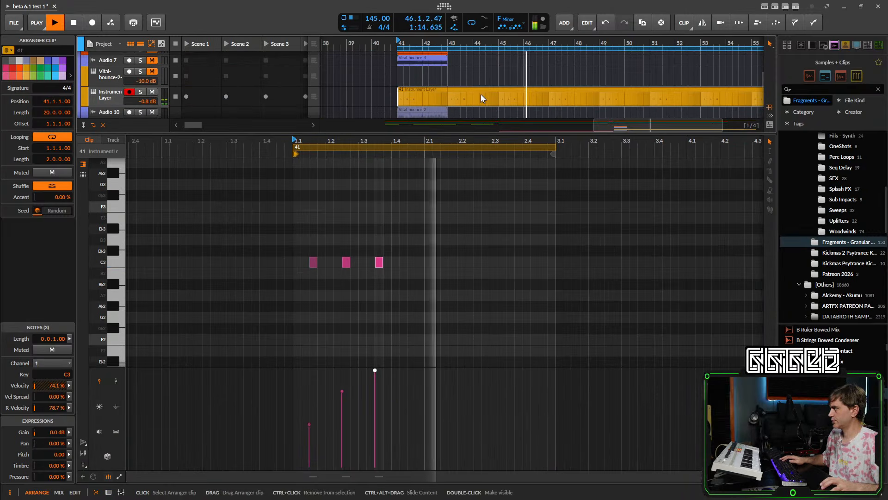
right_click(481, 96)
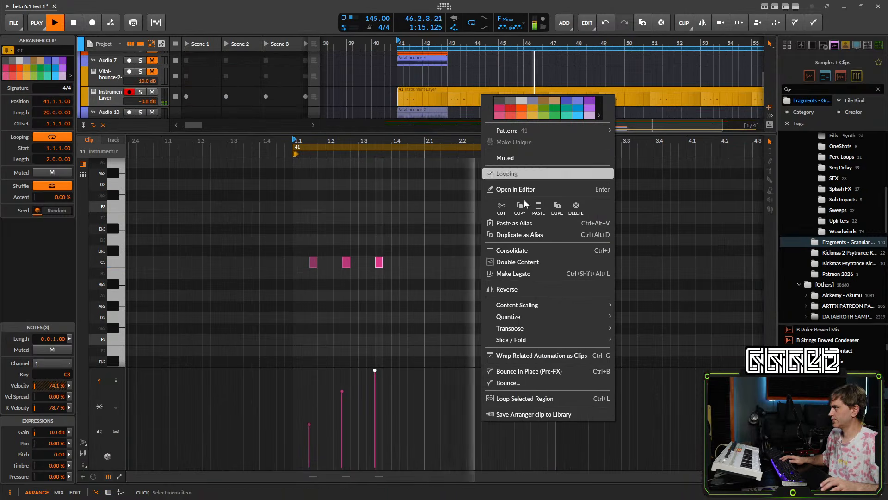
left_click(540, 263)
scroll(603, 247, "down", 3)
left_click_drag(611, 249, 521, 260)
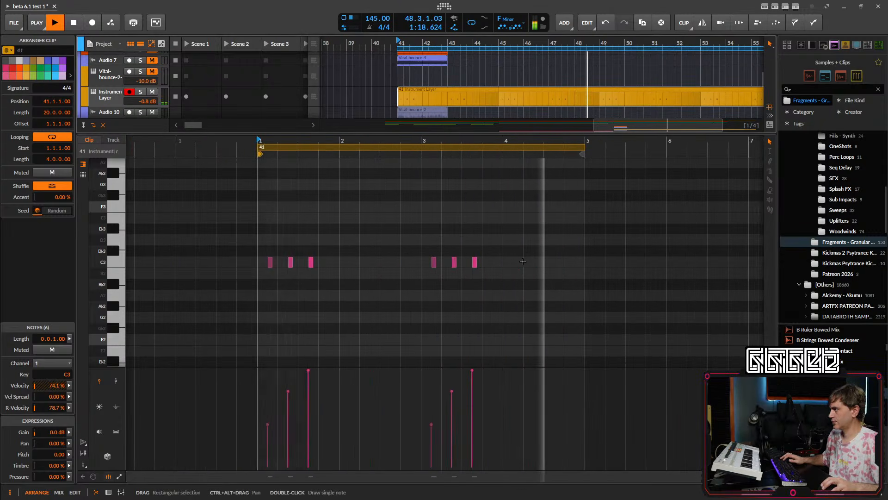
- Add a C3 note to the clip's fourth bar and move it to start at 4.1.3
scroll(518, 261, "up", 4)
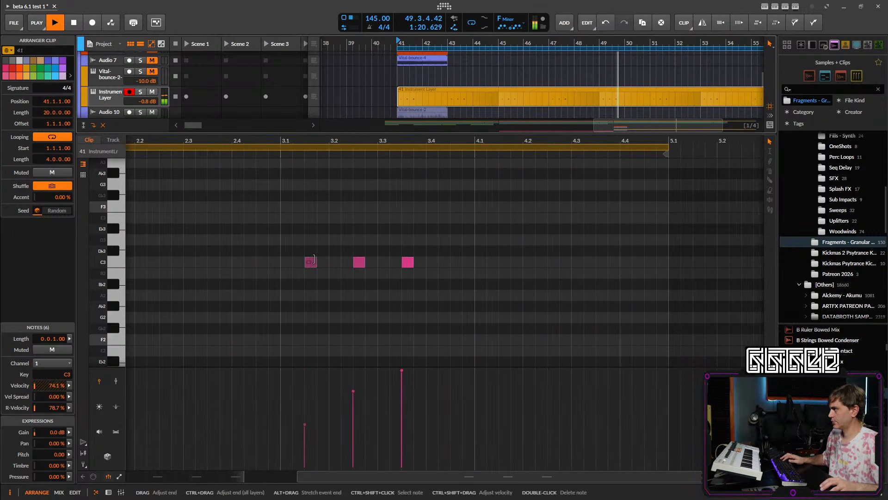
double_click(516, 263)
scroll(516, 266, "up", 3)
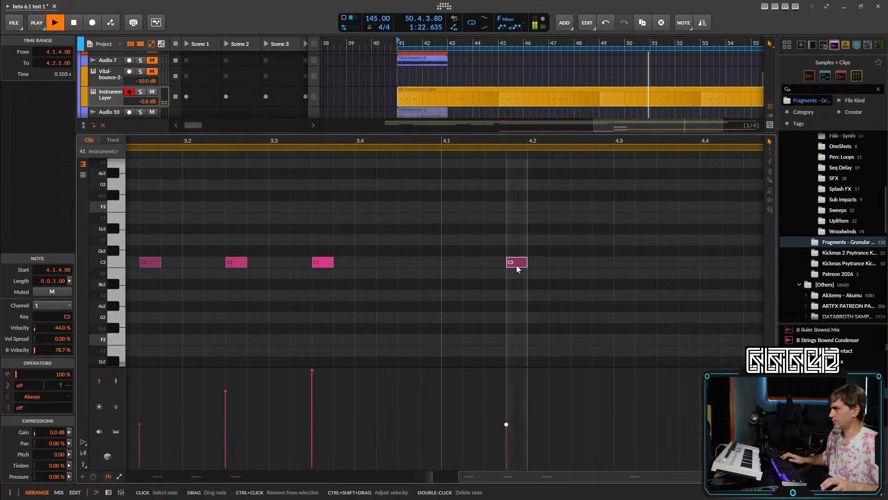
left_click_drag(518, 262, 496, 262)
scroll(548, 254, "down", 3)
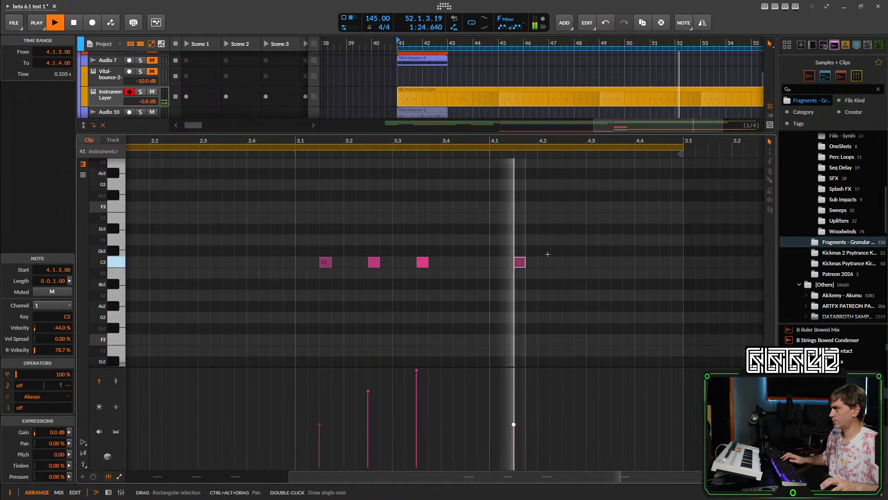
- Add an Eb3 note at 4.2.1 with 91.4% velocity and a D3 note at 4.2.4
scroll(569, 245, "up", 2)
double_click(537, 228)
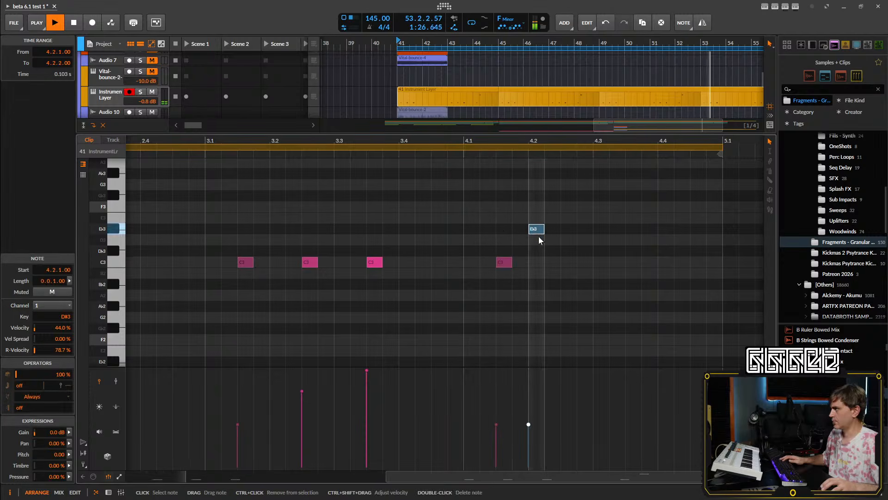
left_click_drag(525, 432, 528, 377)
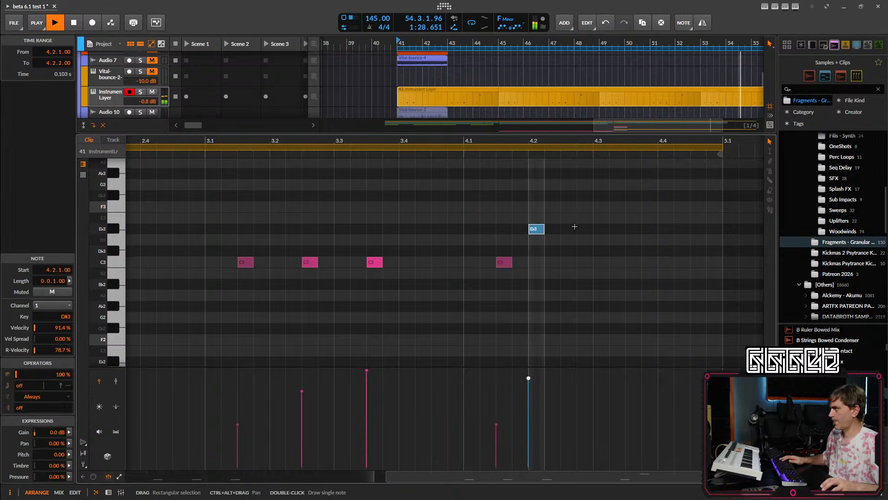
double_click(584, 240)
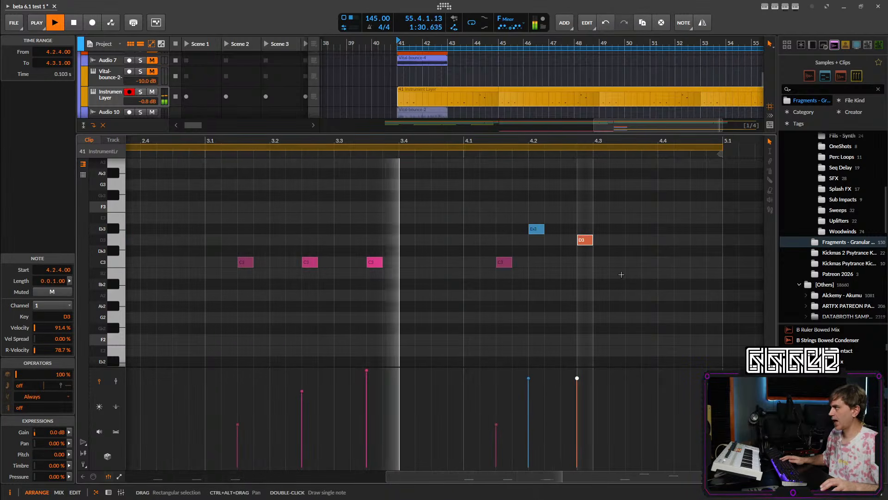
- Shift the Eb3 note to 4.2.3 and the D3 note to 4.3.3, and lower the D3 velocity to 60%
left_click_drag(624, 204, 535, 271)
key("Right")
key("Right")
left_click_drag(680, 213, 608, 276)
key("Right")
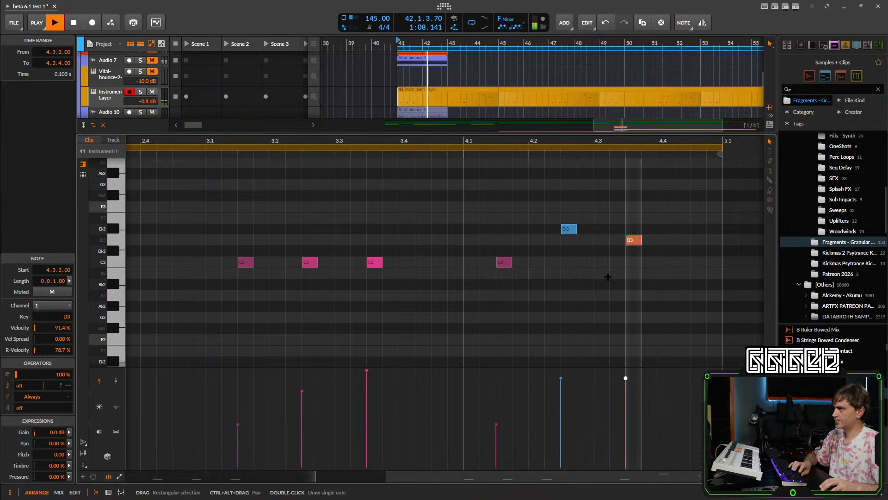
left_click_drag(626, 377, 627, 408)
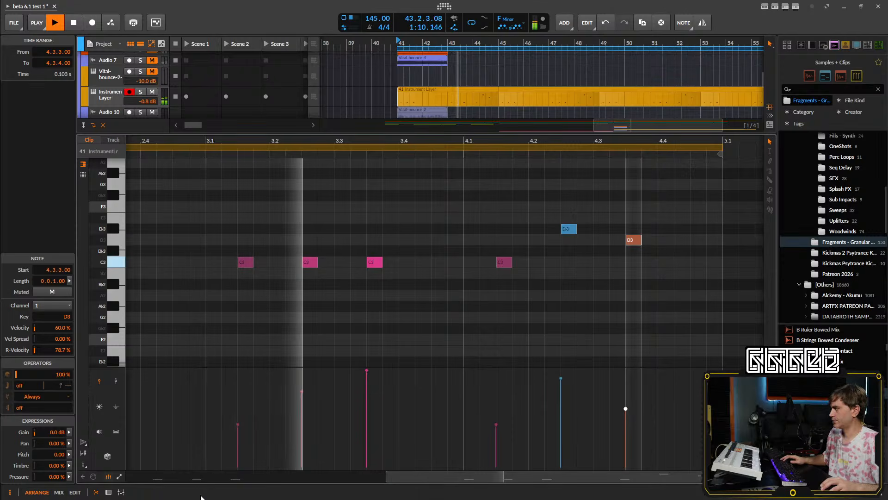
- Enable Delay+ on the Instrument Layer track and try different delay times and feedback amounts during playback
key("d")
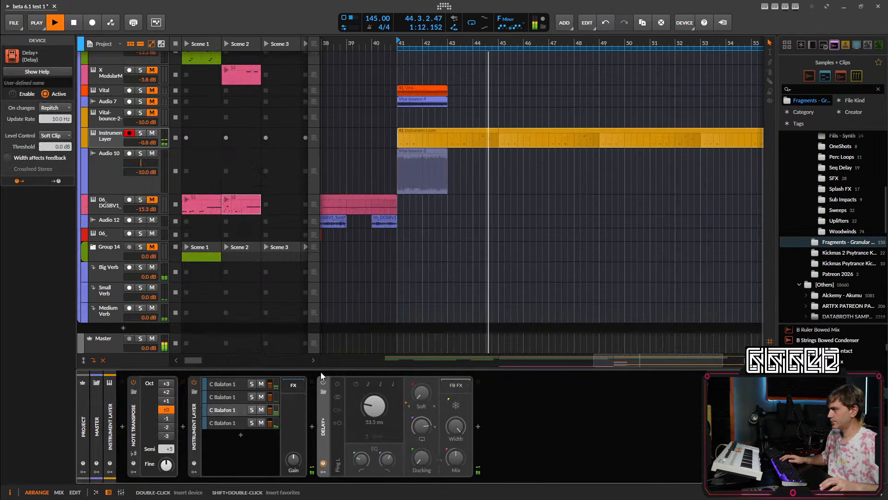
scroll(136, 219, "up", 3)
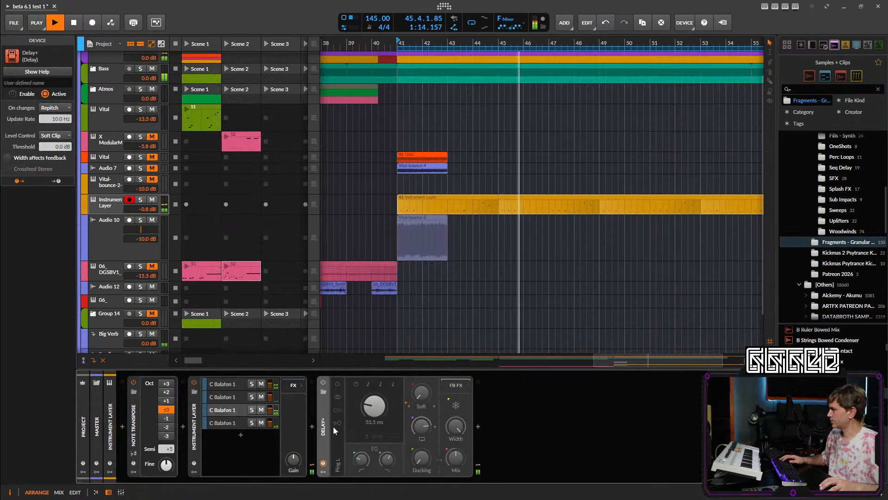
left_click(323, 382)
left_click_drag(382, 419, 383, 395)
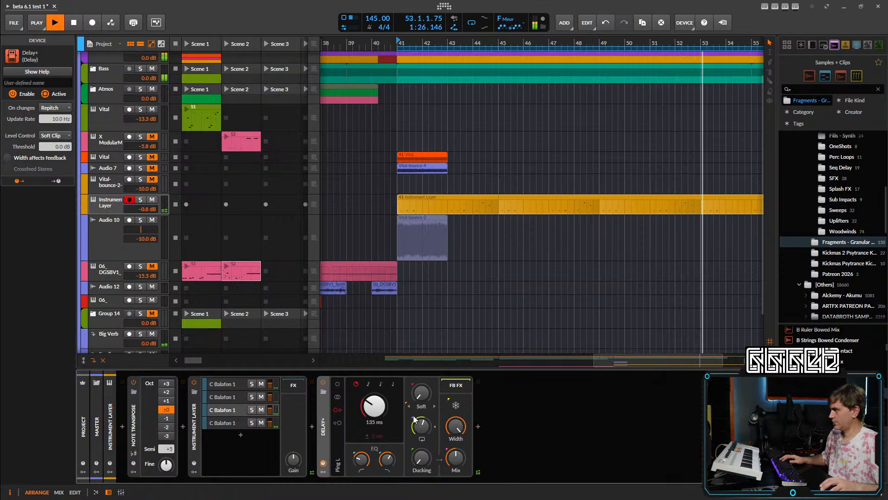
left_click_drag(421, 425, 374, 396)
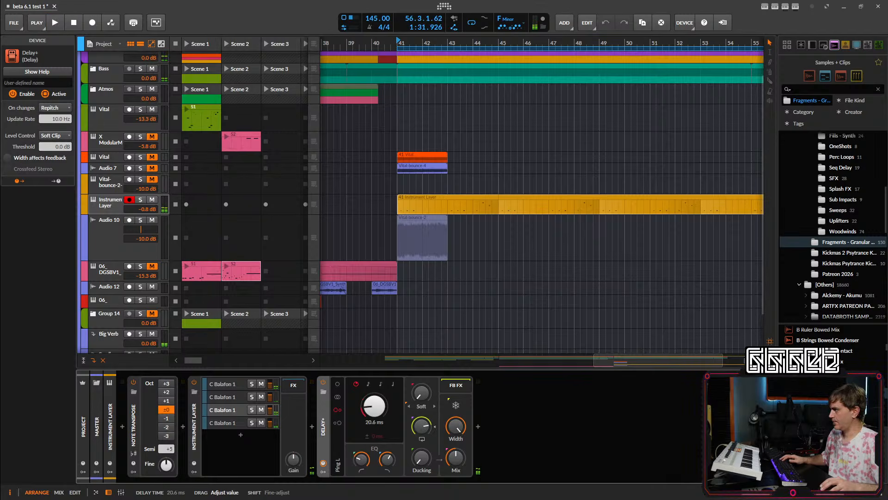
key("space")
- Mute the C3, Eb3 and D3 notes in the fourth bar of the Instrument Layer clip
double_click(481, 208)
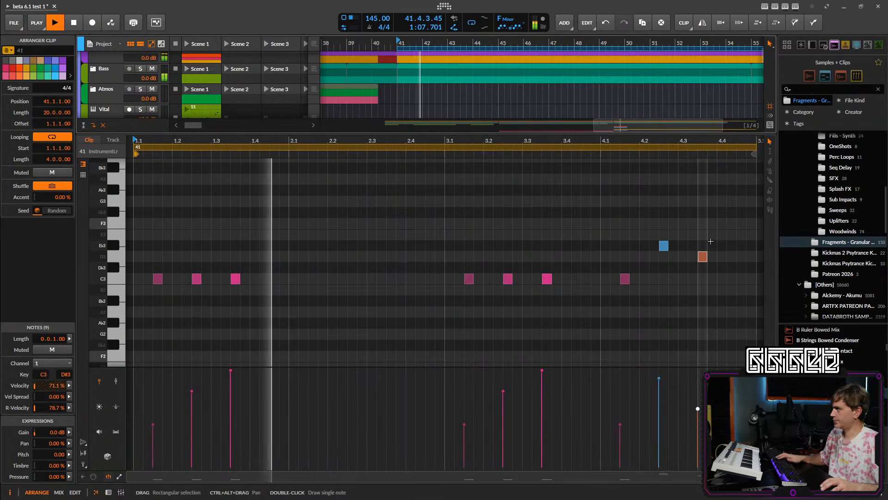
left_click_drag(731, 224, 623, 293)
key("alt+m")
key("space")
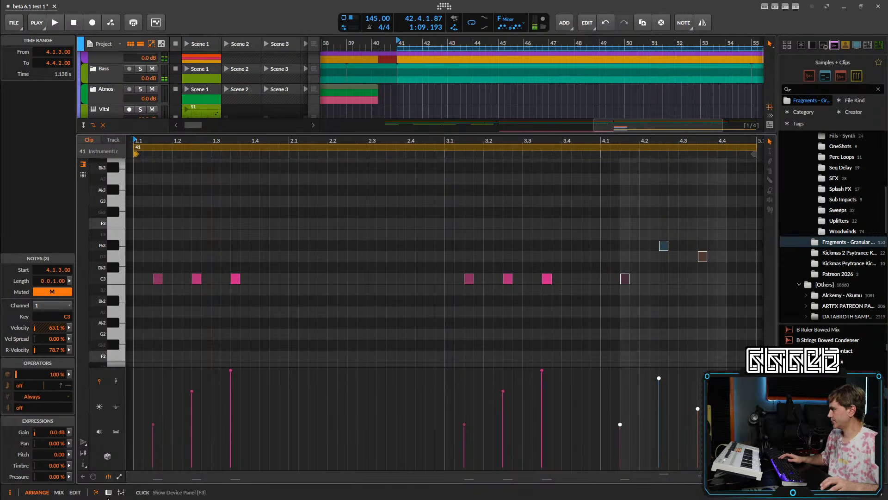
- Record automation of the Delay+ delay time in the arrangement from bar 41 while varying it during playback
left_click(108, 495)
key("space")
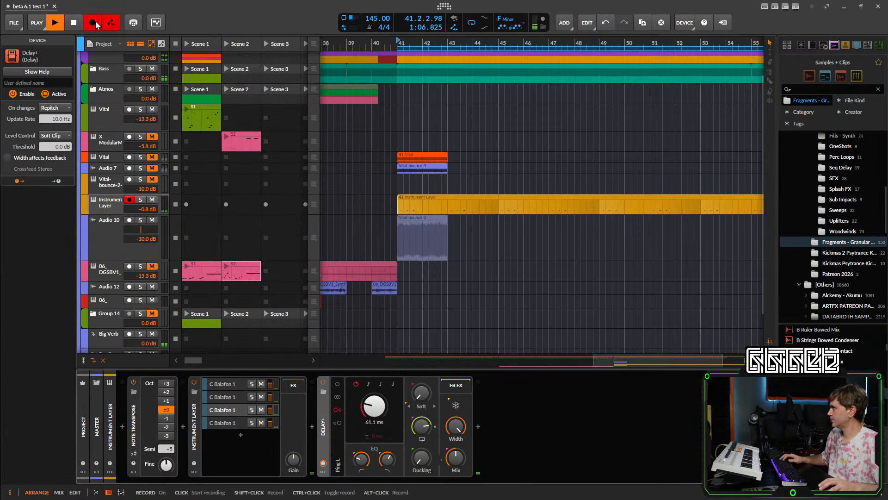
left_click(97, 25)
mouse_move(373, 406)
left_mouse_down()
mouse_move(374, 382)
mouse_move(377, 424)
mouse_move(377, 405)
left_mouse_up()
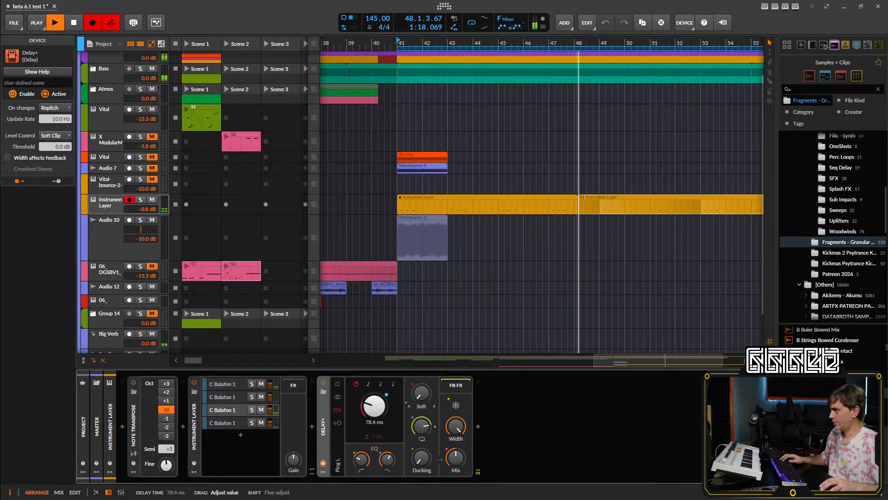
key("space")
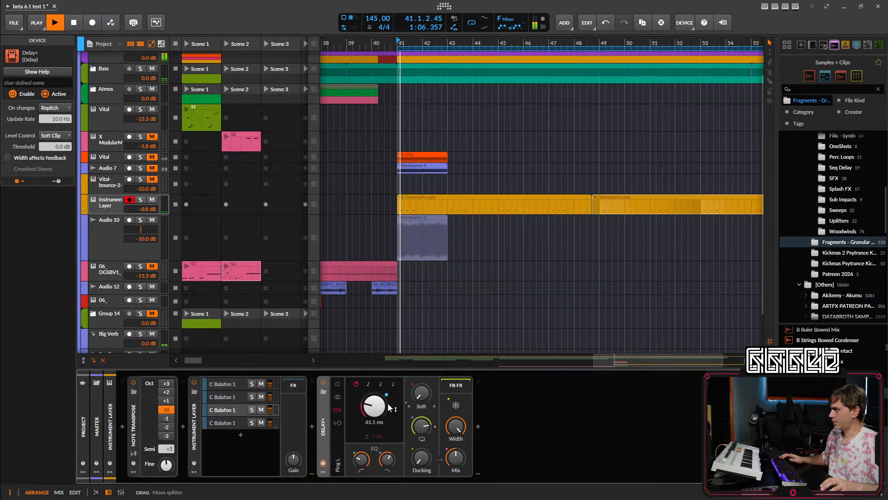
- Play back the recorded delay-time automation and fine-tune the Delay+ time and feedback
left_click_drag(385, 405, 384, 391)
key("space")
left_click_drag(422, 426, 422, 424)
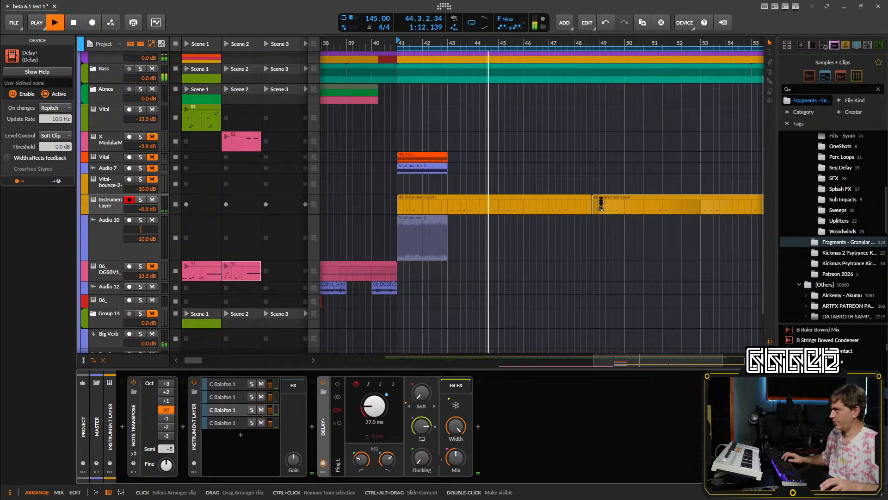
- Trim the recorded Instrument Layer clip to 8 bars and delete the clip material after bar 49
left_click_drag(588, 199, 609, 203)
scroll(629, 215, "down", 7)
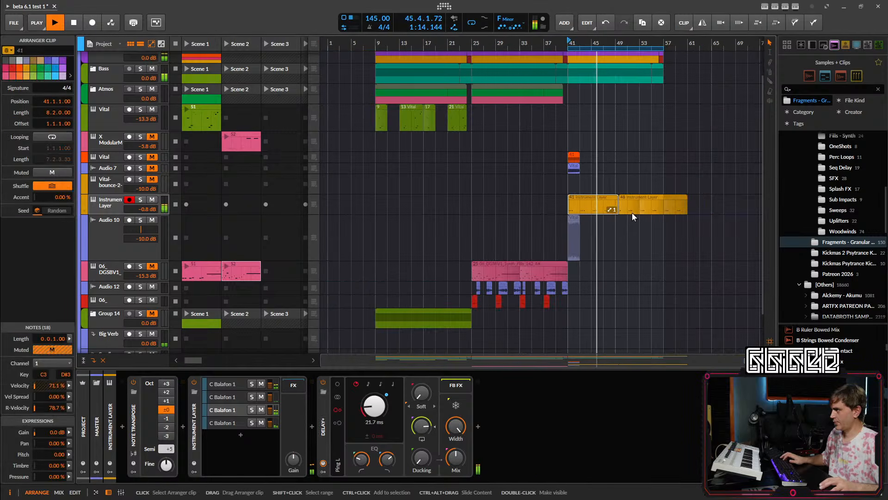
scroll(596, 215, "up", 7)
key("ctrl+z")
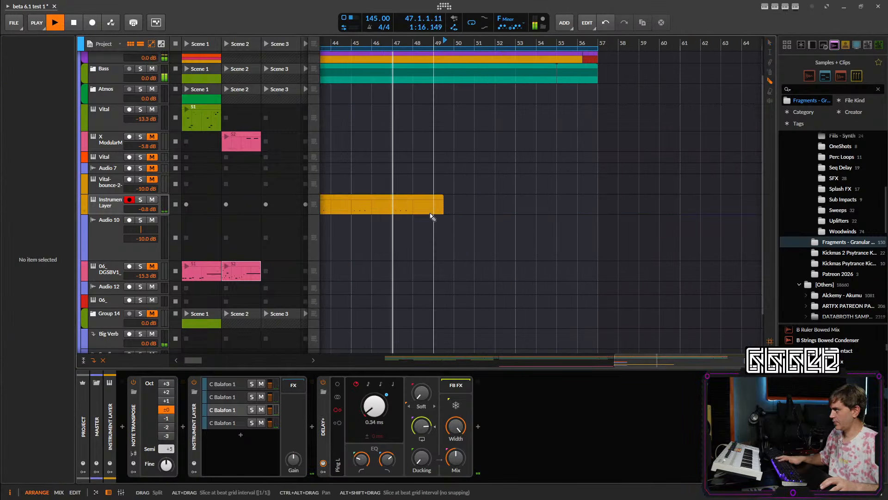
left_click(440, 208)
key("Delete")
left_click_drag(472, 231, 628, 234)
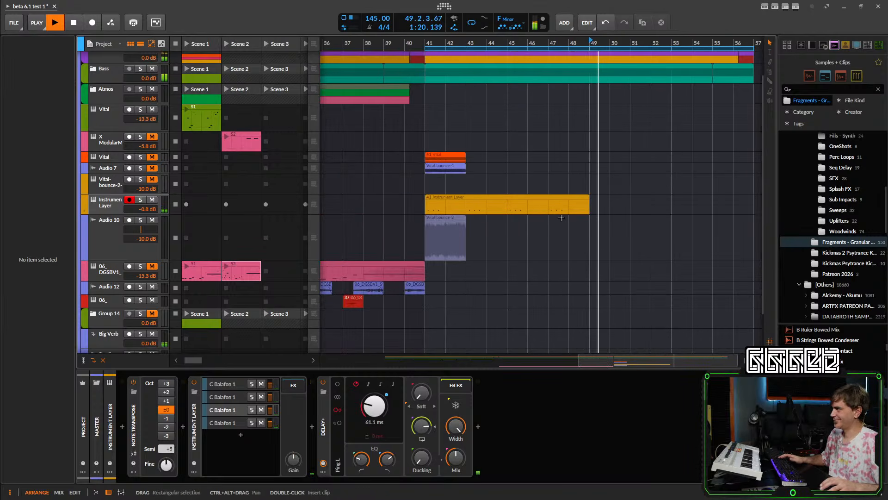
- Bounce the 8-bar Instrument Layer clip to a new audio track, Post-Fader at 32-bit floating point
left_click(497, 198)
key("space")
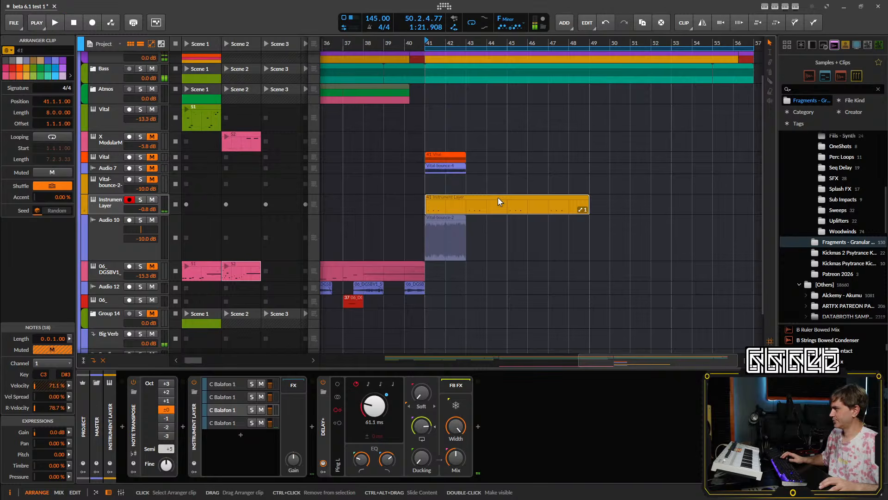
right_click(498, 198)
left_click(537, 462)
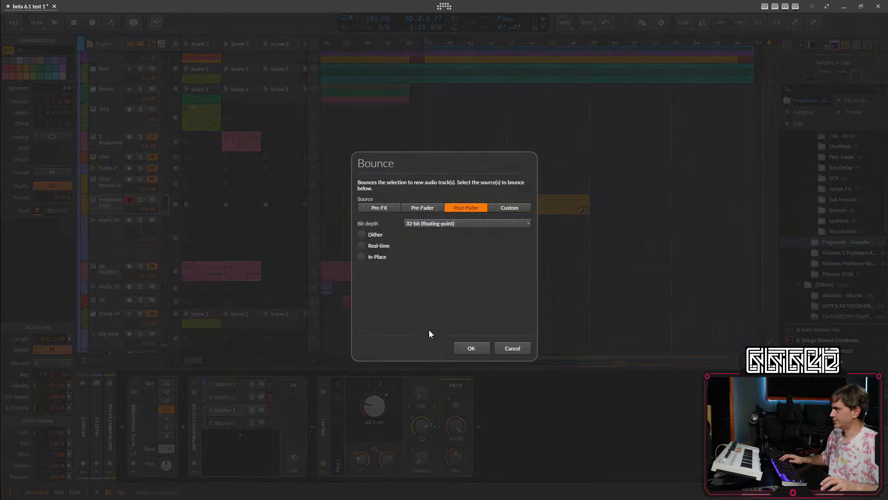
left_click(472, 347)
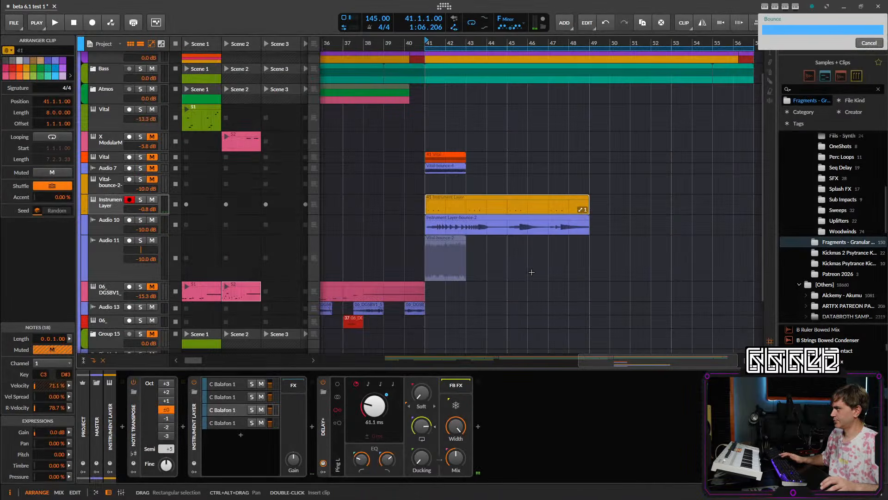
- Audition the bounced balafon audio in the arrangement from bar 41
key("space")
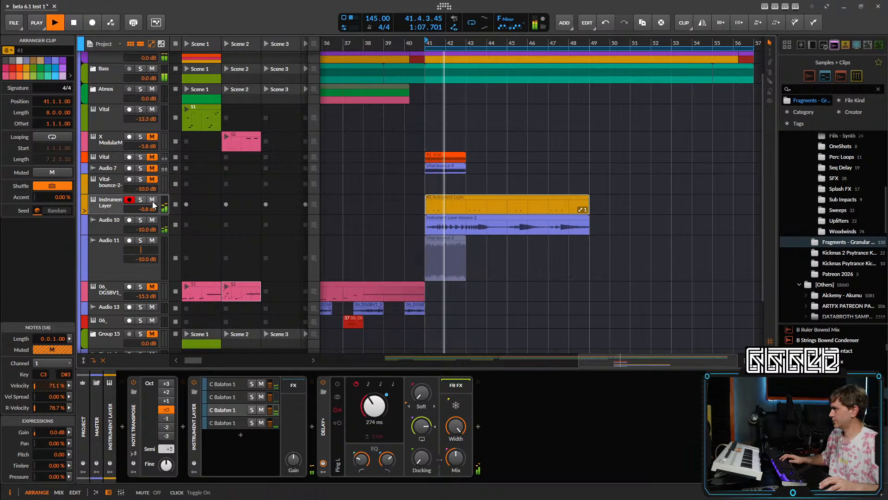
key("space")
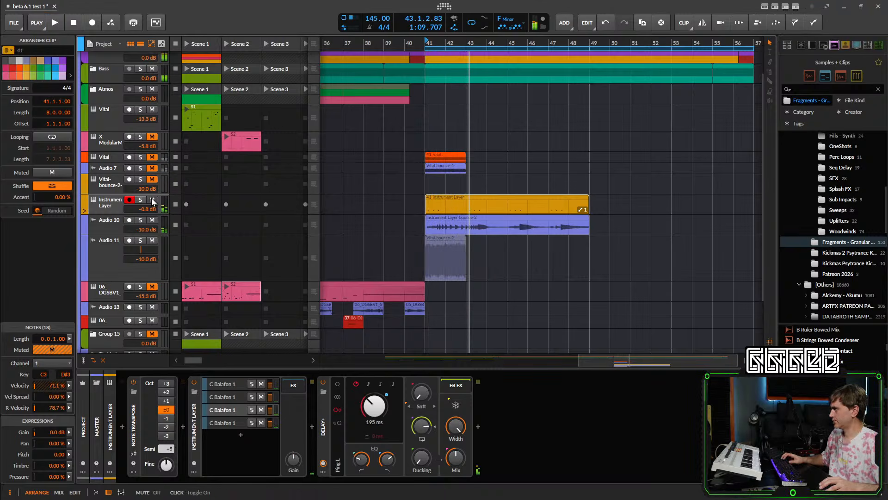
key("space")
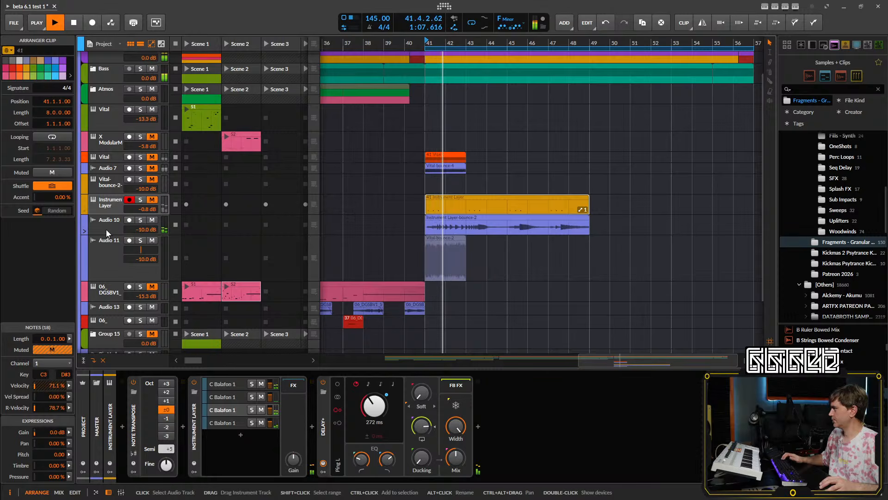
key("space")
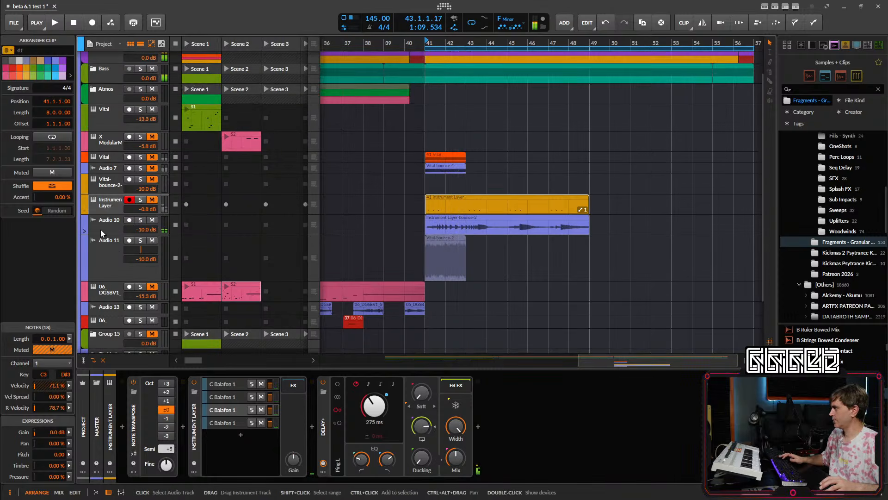
- Add an instrument track below Audio 10 and insert a Sampler on it
right_click(100, 229)
mouse_move(165, 382)
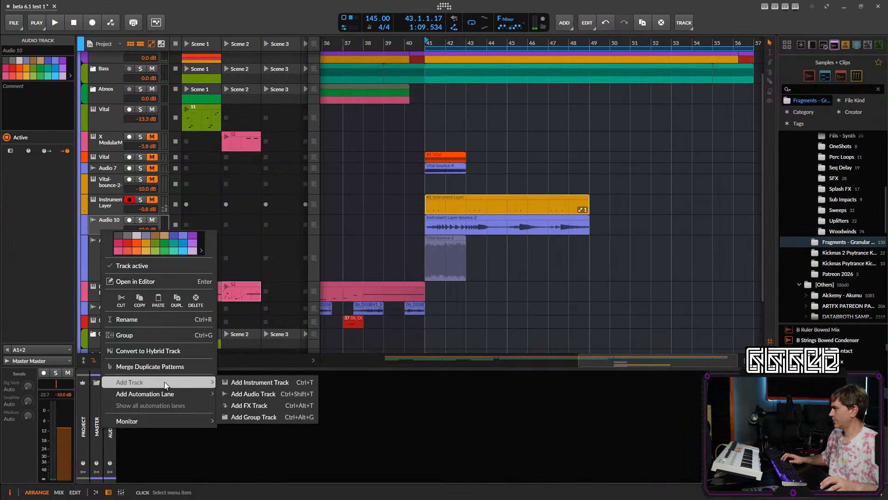
left_click(243, 382)
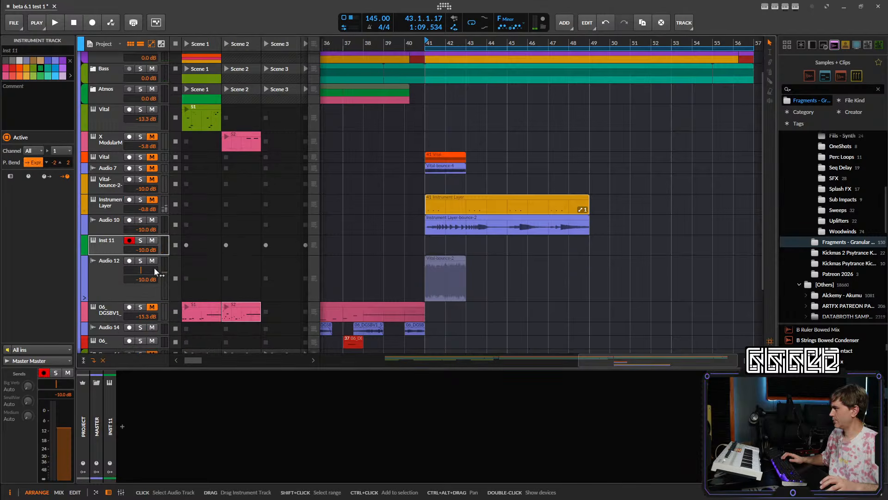
left_click(121, 426)
type("samp")
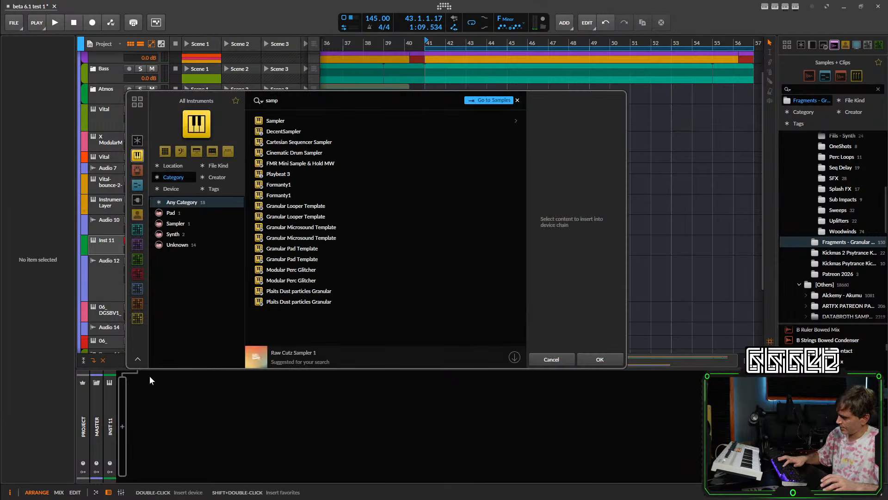
type("l")
left_click(595, 357)
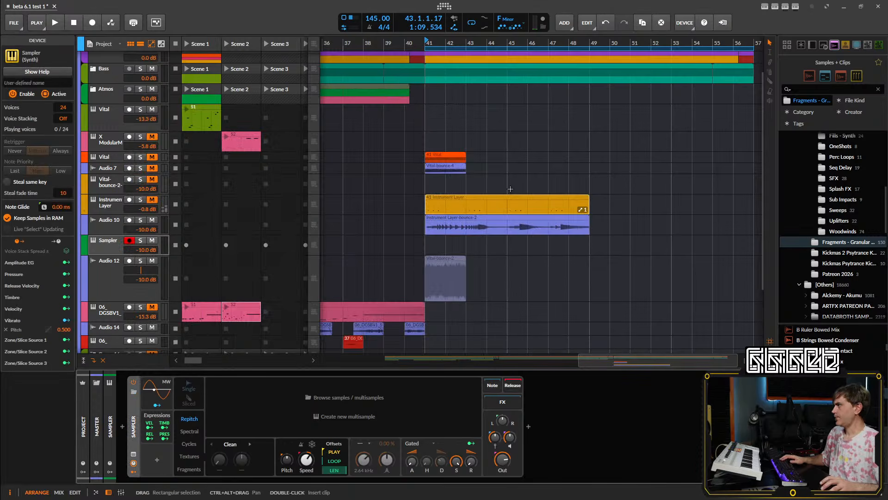
- Load the bounced Instrument Layer clip from Audio 10 into the Sampler and increase the Sampler track's height
scroll(525, 223, "up", 2)
left_click(495, 229)
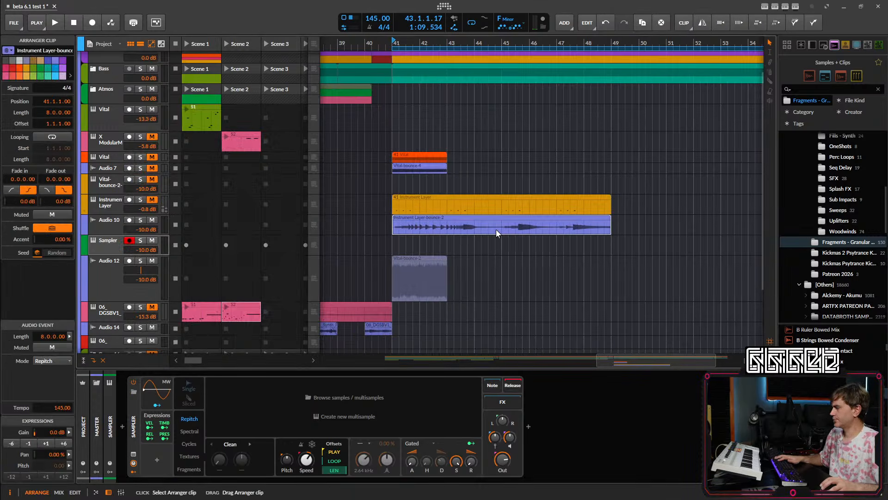
left_click_drag(387, 420, 387, 419)
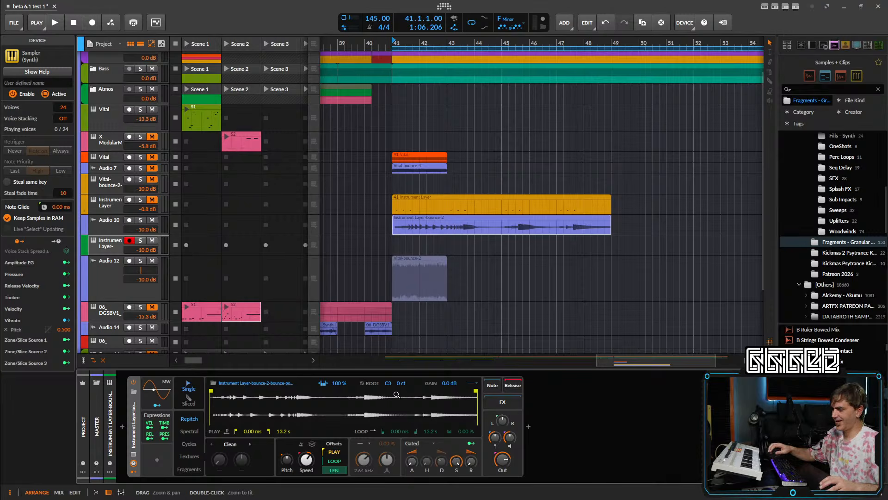
left_click_drag(100, 254, 115, 285)
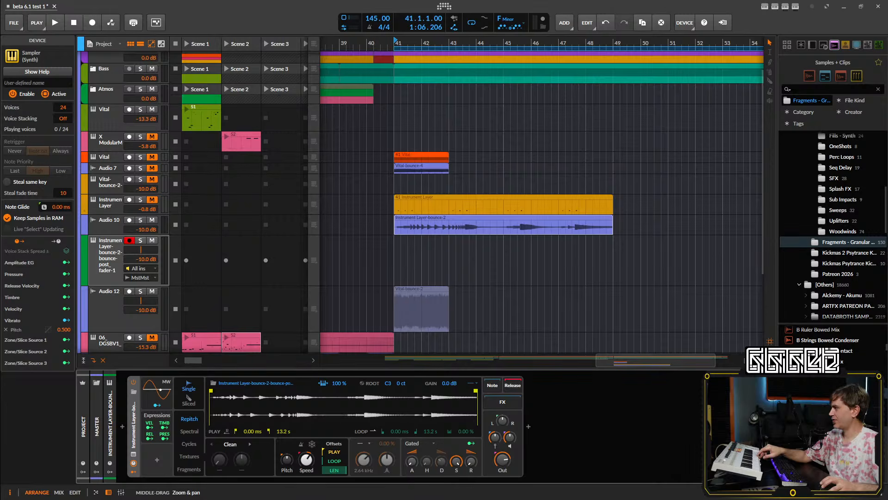
- Set the Sampler's playback mode to Spectral and its spectral processing type to Reharm
left_click(189, 431)
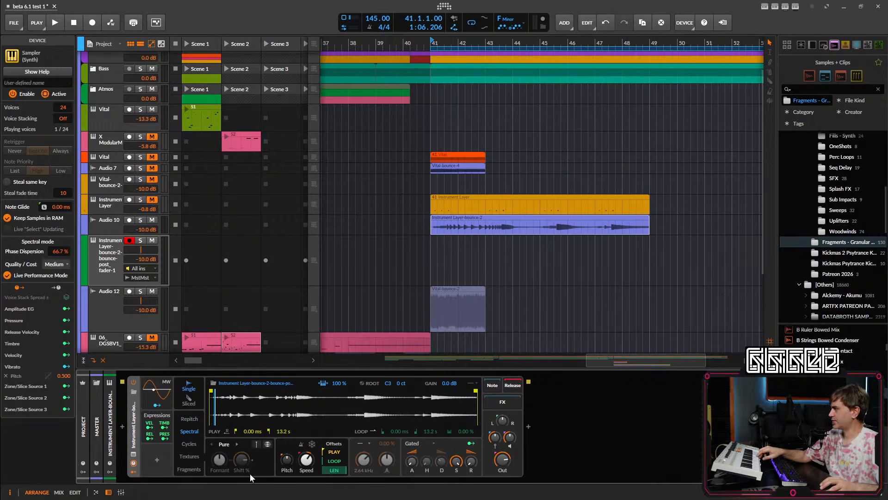
left_click(224, 444)
left_click(224, 466)
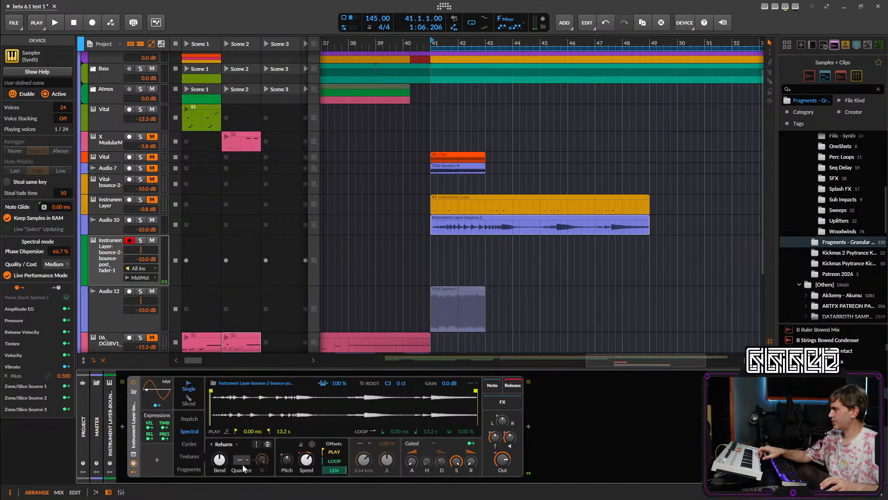
right_click(277, 408)
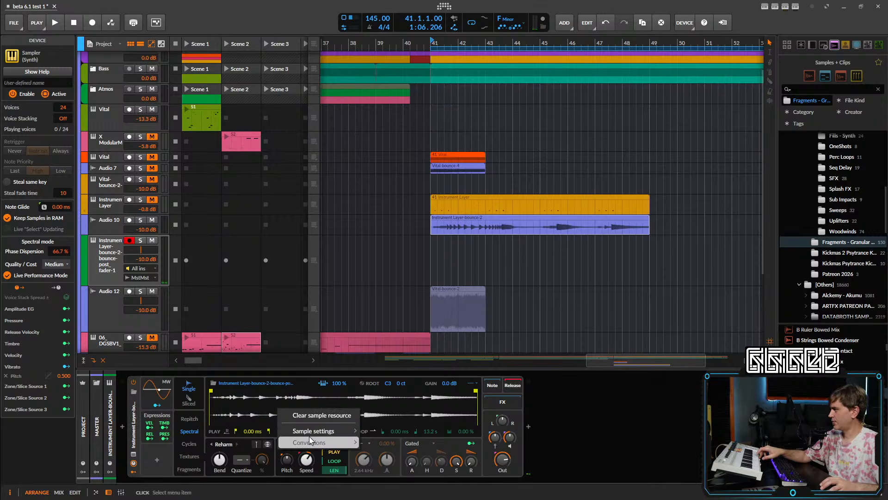
mouse_move(318, 436)
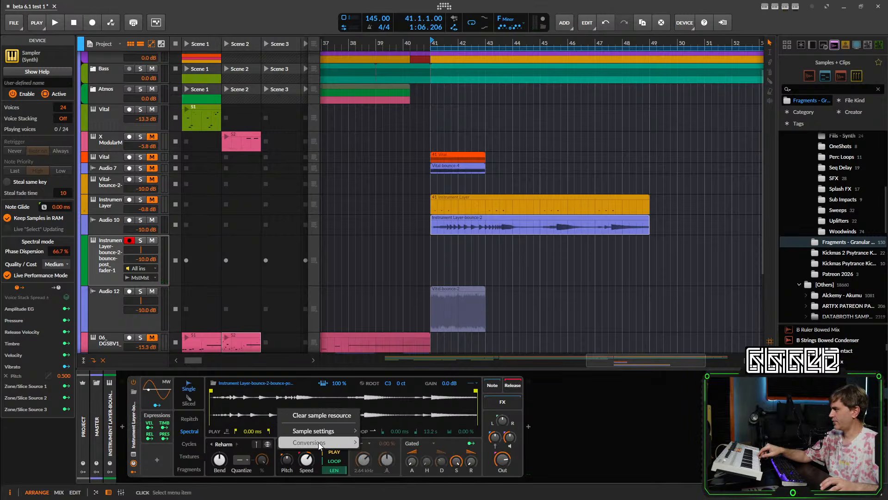
left_click(248, 407)
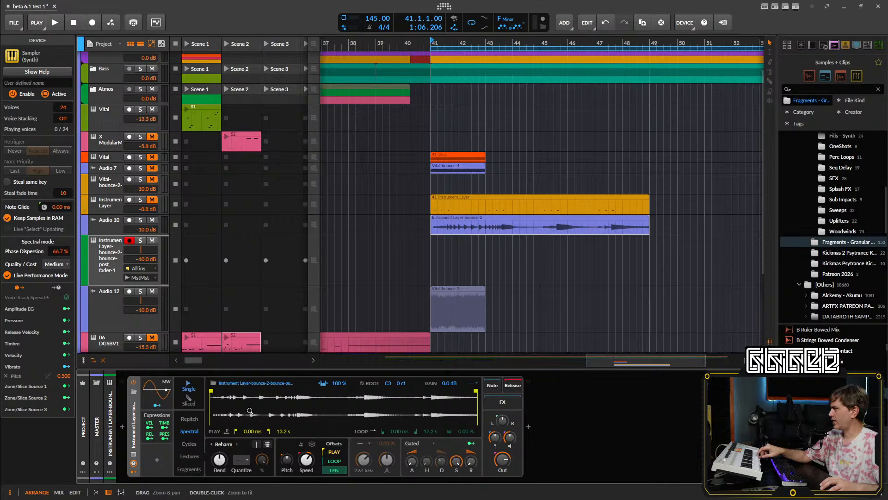
- Raise the sample gain to +19.3 dB and quantize the harmonics to Global Key
left_click_drag(449, 383, 450, 370)
left_click(240, 458)
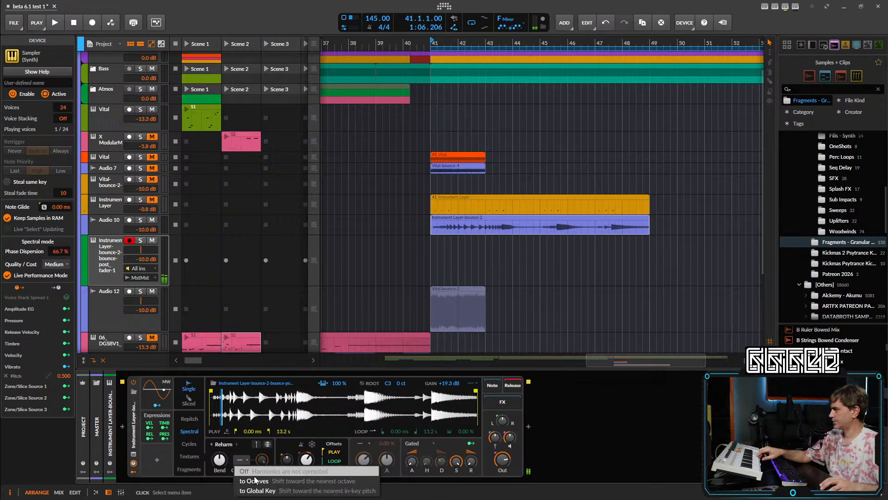
left_click(264, 493)
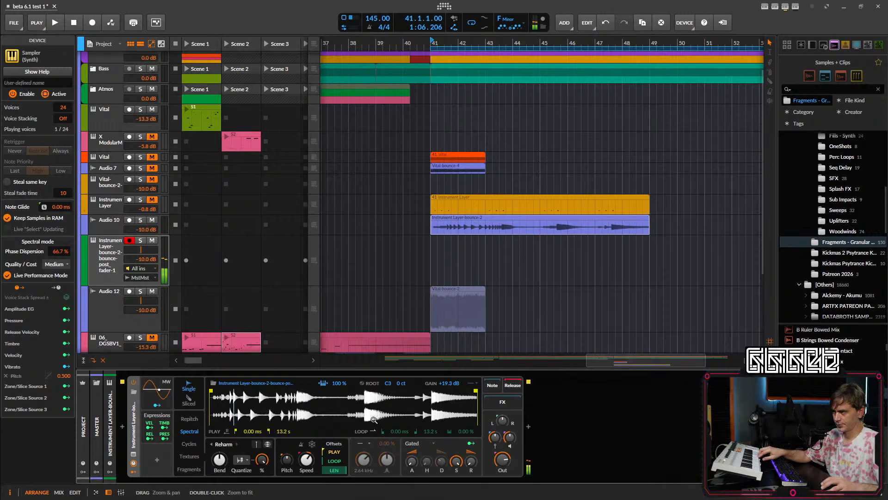
- Move the sample's play start to about 11.0 s, adjusting the playback speed for each start position tried
mouse_move(307, 459)
left_mouse_down()
mouse_move(306, 467)
mouse_move(307, 451)
left_mouse_up()
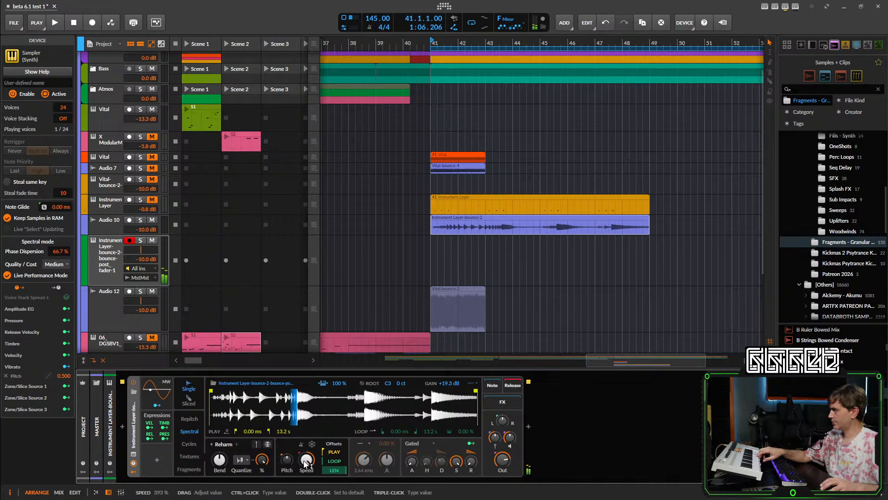
left_click_drag(305, 463, 305, 472)
left_click_drag(210, 391, 365, 392)
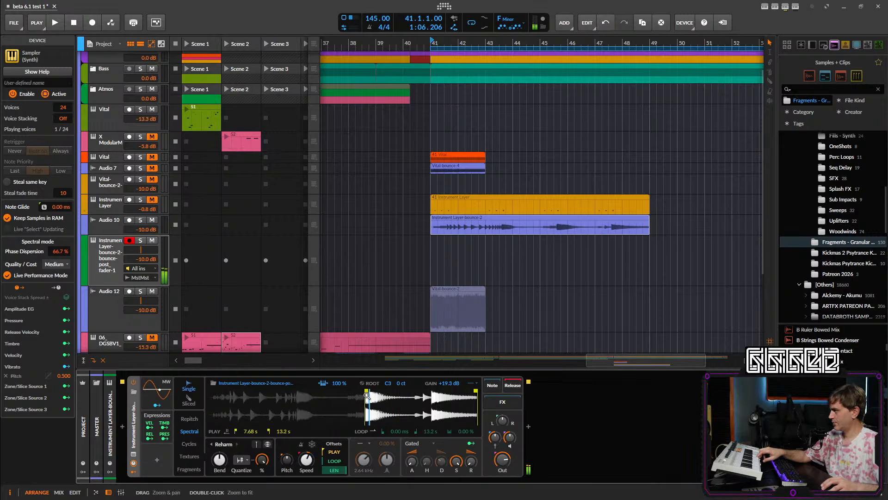
left_click_drag(308, 462, 307, 461)
left_click_drag(366, 392, 378, 392)
left_click_drag(307, 460, 307, 458)
left_click_drag(378, 392, 433, 390)
left_click_drag(307, 458, 307, 454)
- Raise the Reharm bend to about +12 st and fine-tune the playback speed
left_click_drag(220, 459, 219, 442)
left_click_drag(306, 459, 306, 455)
left_click_drag(219, 460, 220, 447)
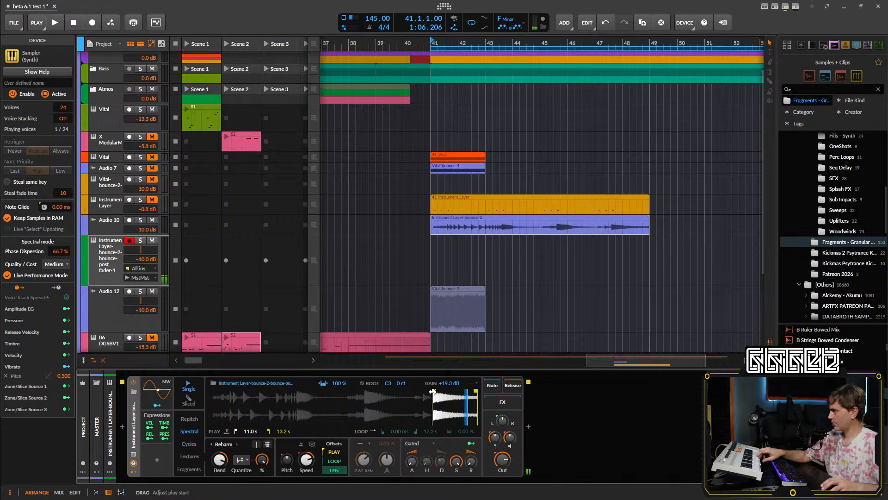
- Enable sample looping with the loop from about 12.5 s to 13.2 s and a 37.0% crossfade
left_click(361, 431)
left_click(376, 366)
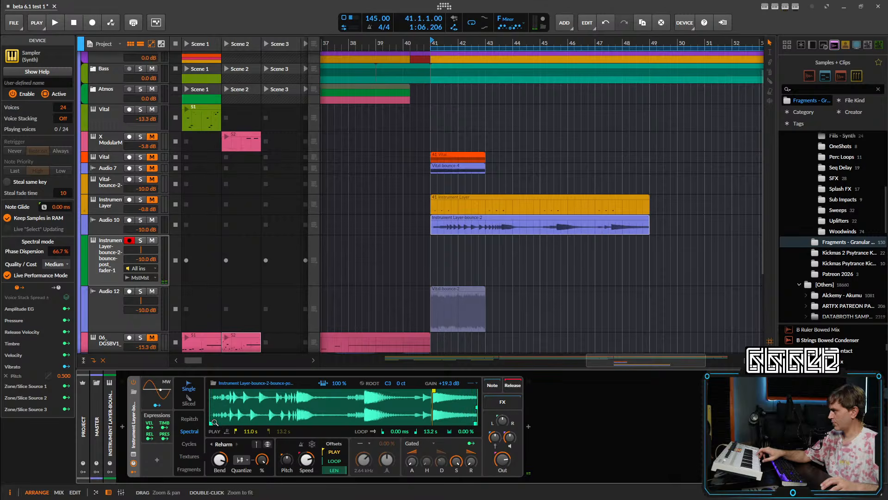
left_click_drag(210, 422, 465, 417)
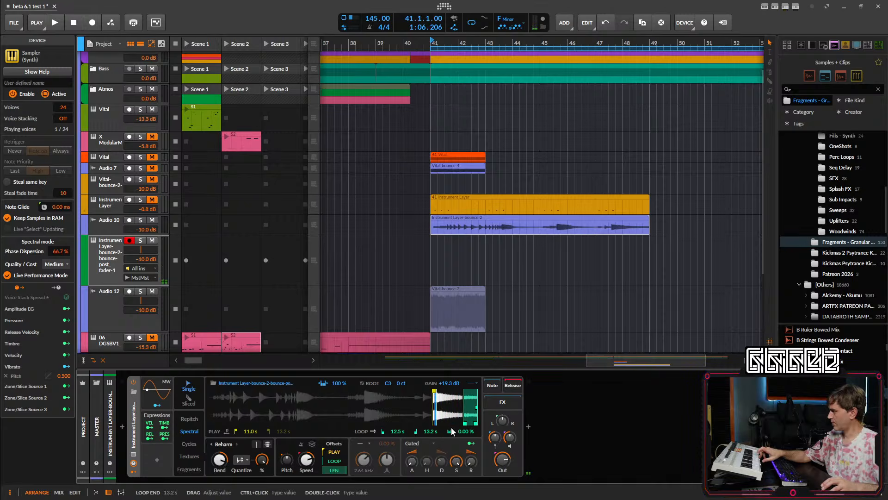
left_click_drag(451, 432, 451, 407)
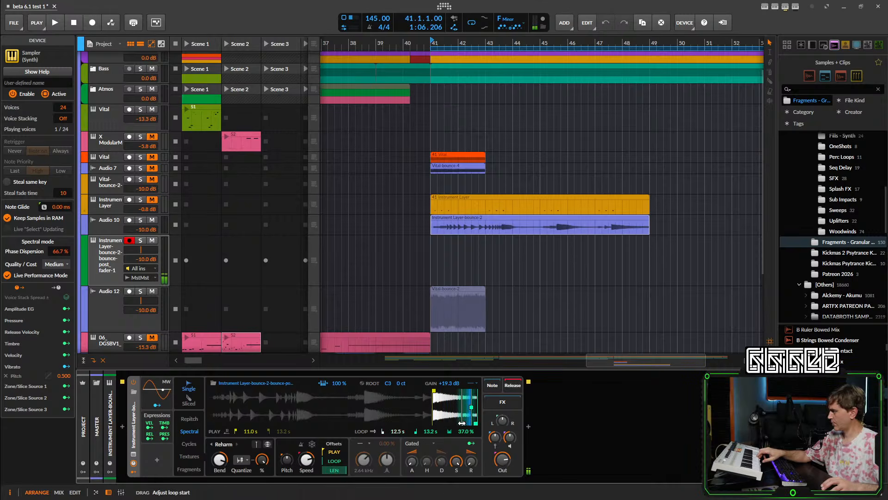
left_click_drag(475, 423, 475, 422)
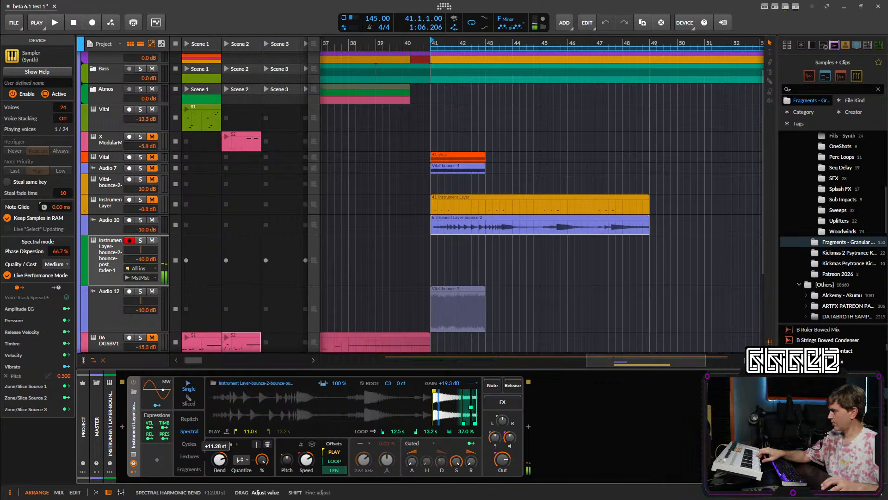
- Readjust the Reharm bend and move the sample's play start to about 12.2 s, just before the loop
left_click_drag(219, 459, 220, 449)
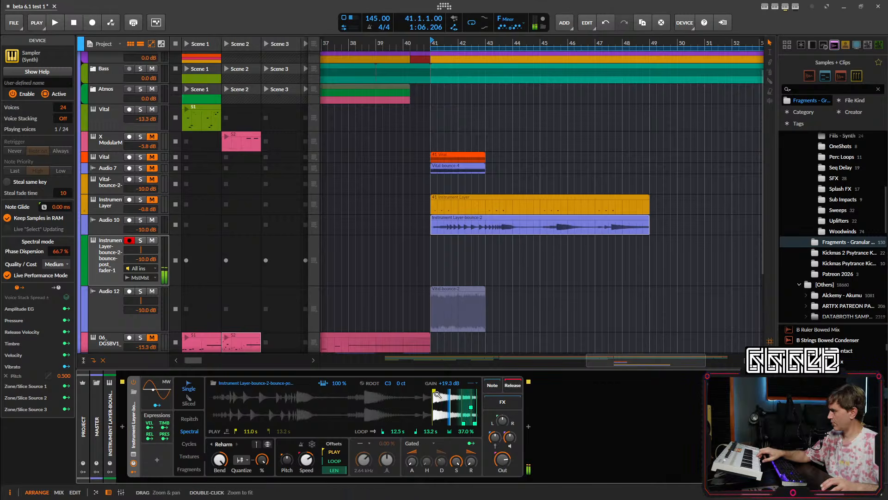
left_click_drag(434, 391, 450, 390)
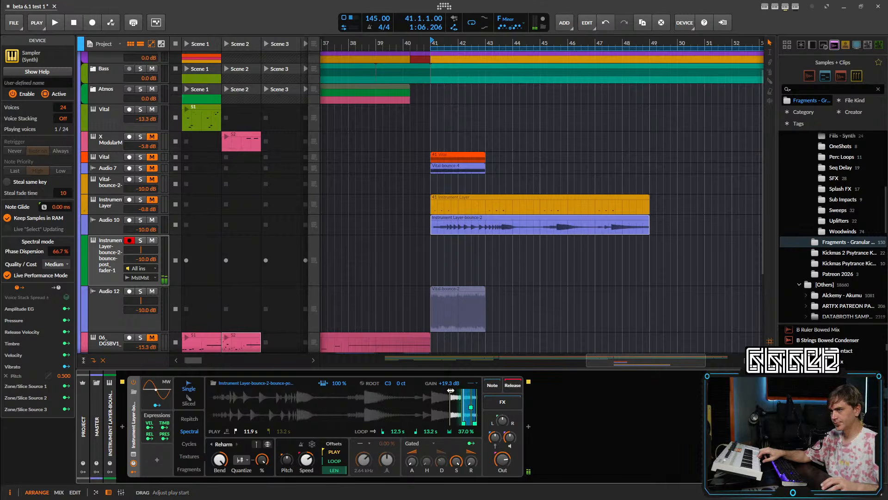
left_click_drag(510, 438, 510, 424)
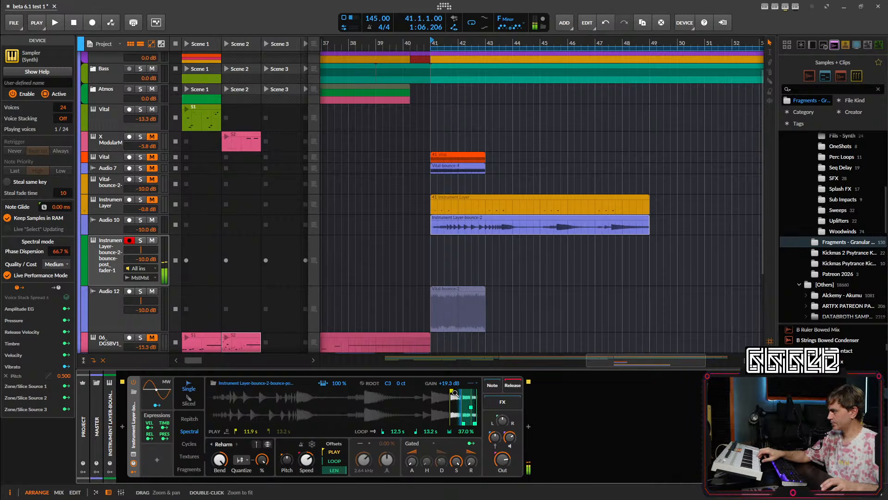
left_click_drag(452, 392, 460, 391)
- Slow the Sampler's playback speed to about 8% and set the sample gain to +19.0 dB
left_click_drag(307, 459, 306, 462)
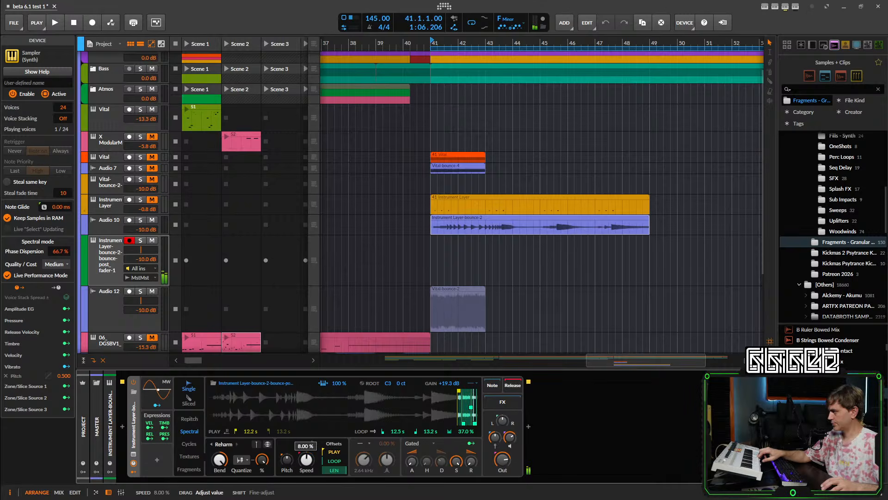
mouse_move(307, 463)
left_mouse_down()
mouse_move(306, 448)
mouse_move(306, 463)
left_mouse_up()
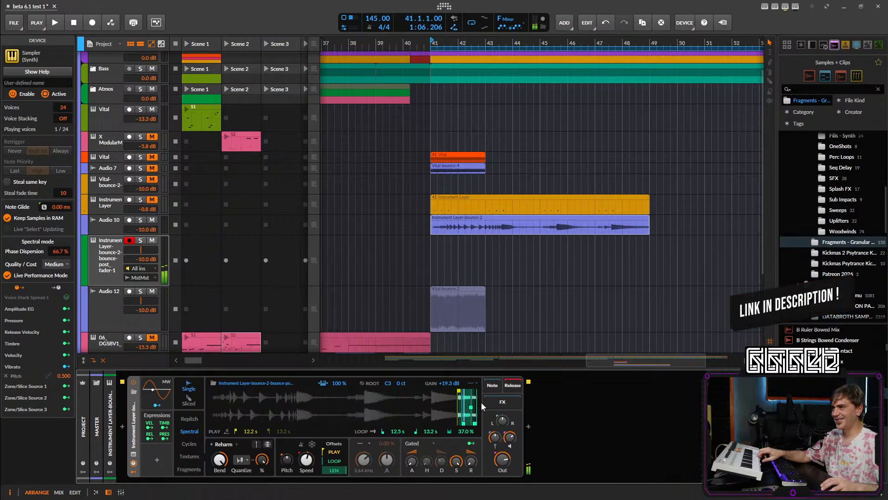
mouse_move(437, 383)
left_mouse_down()
mouse_move(437, 425)
mouse_move(442, 384)
left_mouse_up()
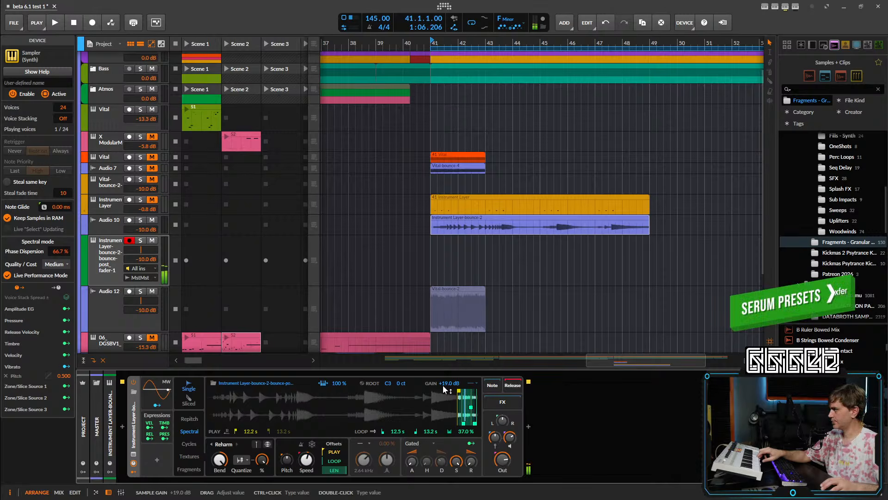
- Try reverse playback at speeds such as -65%, vary the pitch and readjust the playback speed
mouse_move(306, 459)
left_mouse_down()
mouse_move(306, 467)
mouse_move(307, 442)
mouse_move(306, 467)
left_mouse_up()
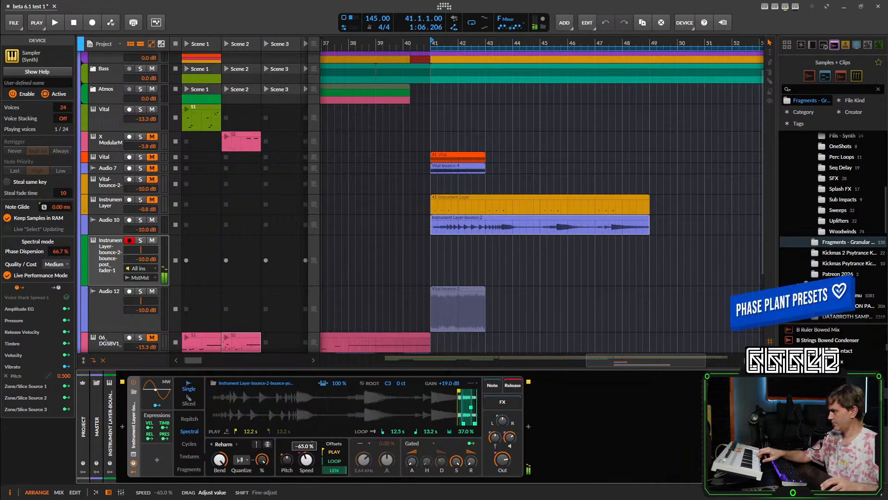
left_click_drag(306, 468, 306, 490)
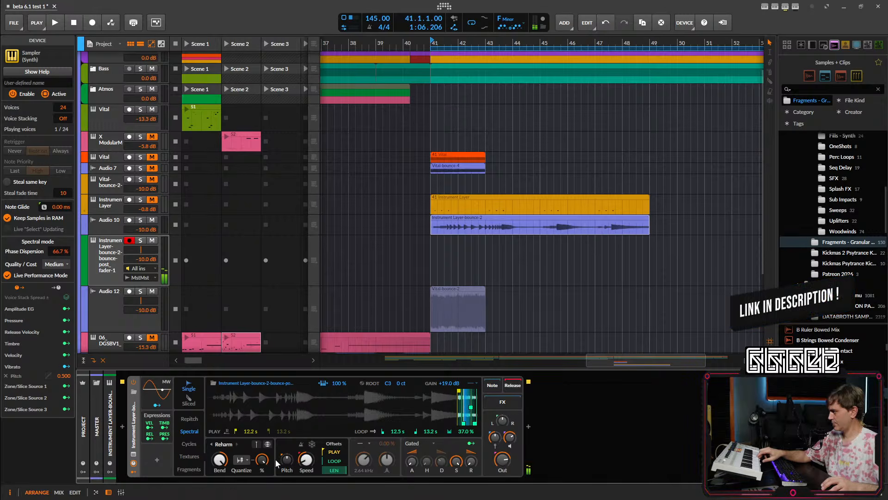
mouse_move(287, 459)
left_mouse_down()
mouse_move(287, 438)
mouse_move(307, 446)
mouse_move(299, 465)
mouse_move(310, 471)
mouse_move(287, 473)
mouse_move(288, 457)
left_mouse_up()
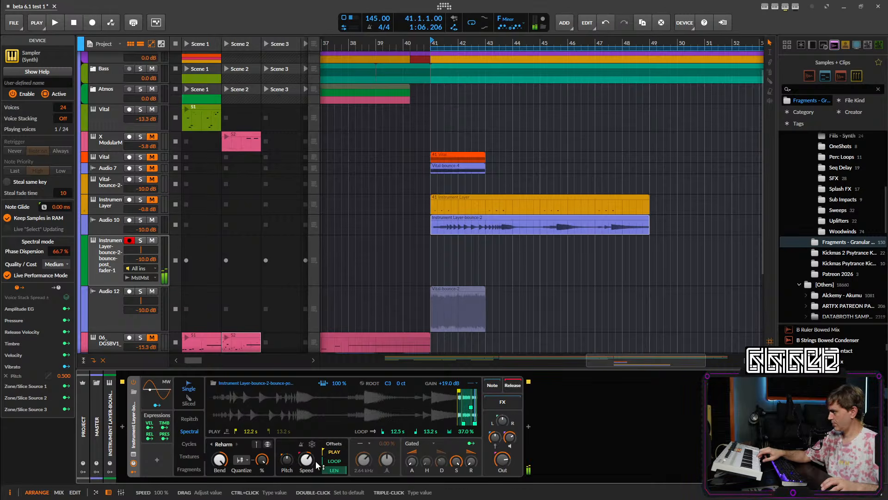
left_click_drag(510, 437, 510, 436)
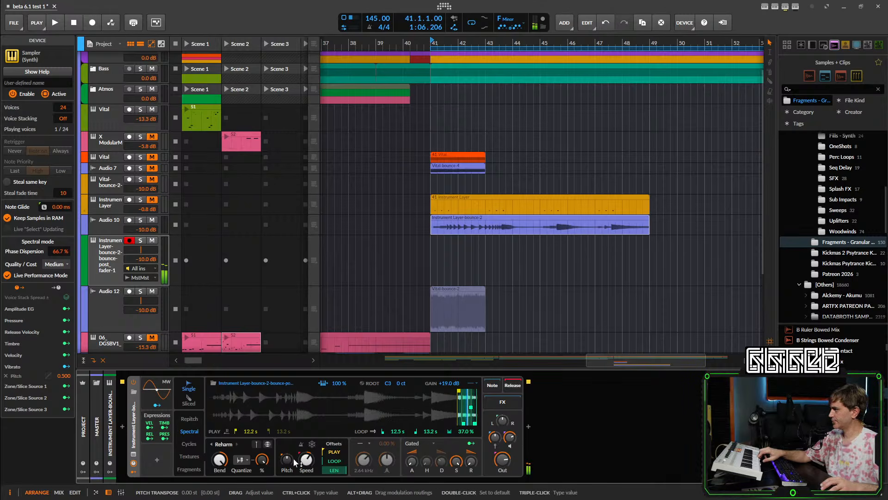
left_click_drag(308, 459, 306, 458)
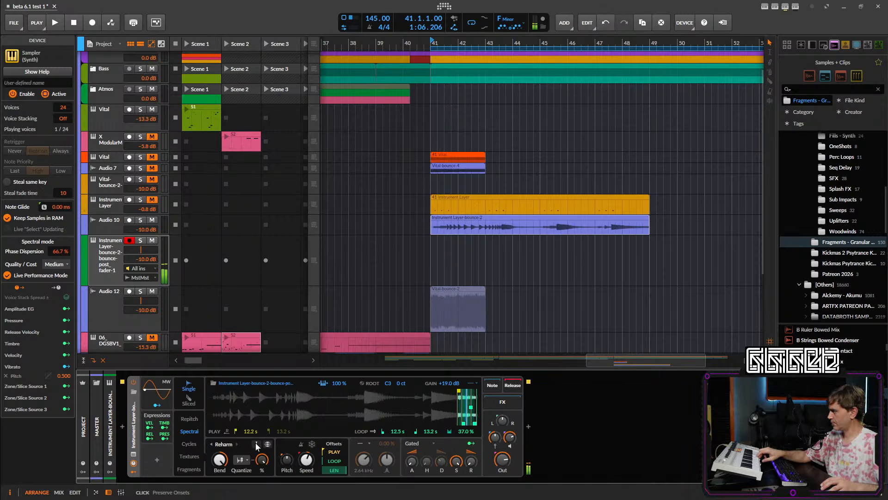
- Try preserving the sample's onsets with a changed onset sensitivity and a readjusted Reharm bend
left_click(257, 445)
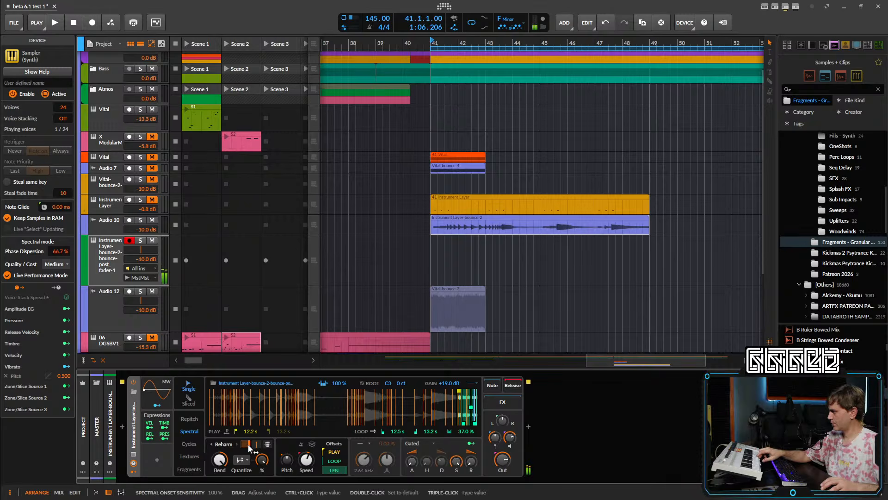
left_click_drag(248, 444, 247, 444)
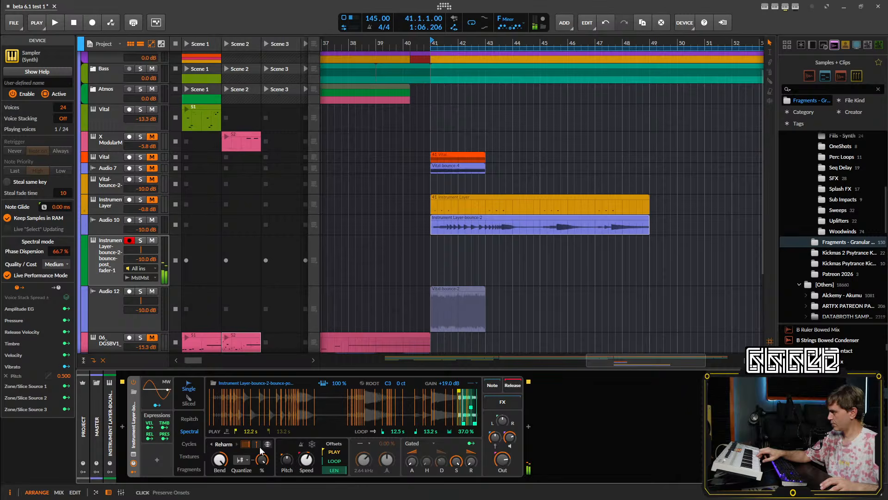
left_click_drag(220, 460, 220, 462)
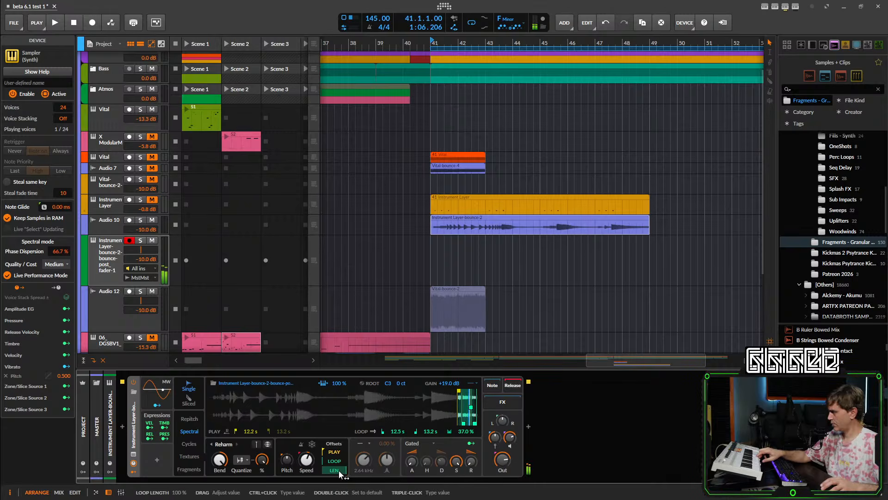
- Reshape the sample loop with a length of about 4%, an adjusted loop offset and its start at 361 ms
left_click_drag(339, 470, 338, 470)
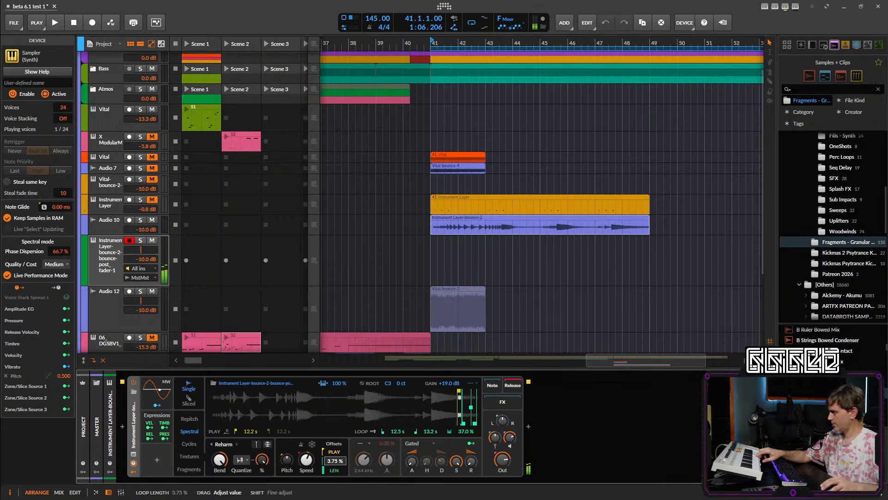
left_click_drag(339, 470, 334, 461)
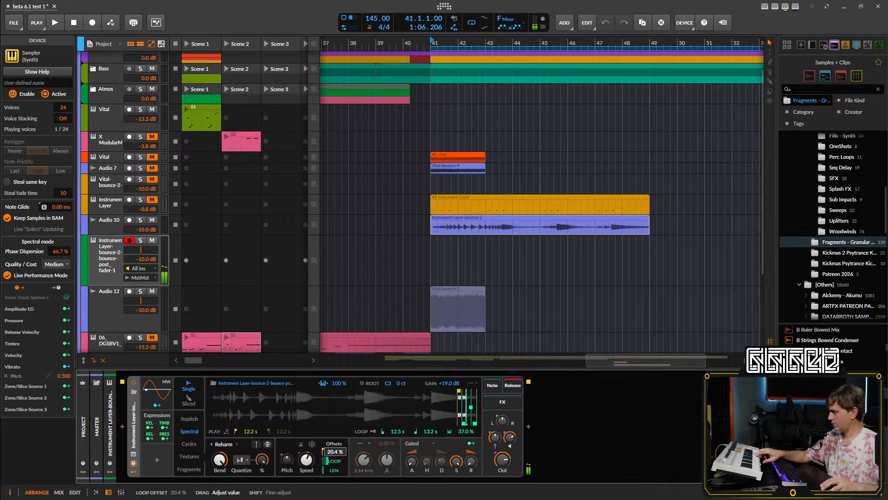
left_click_drag(334, 461, 332, 464)
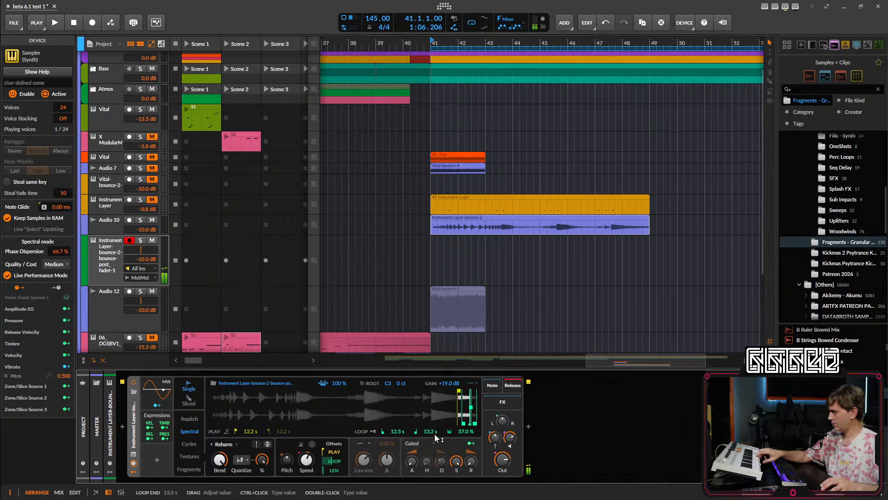
left_click_drag(397, 433, 397, 465)
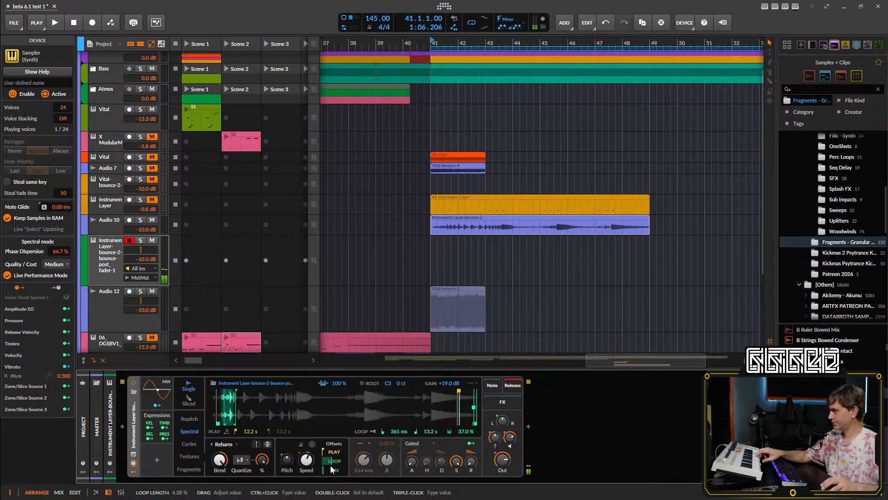
- Set the sample's play start to 400 ms and tighten the loop to end at 1.47 s with a 0% crossfade
mouse_move(333, 452)
left_mouse_down()
mouse_move(333, 442)
mouse_move(334, 468)
left_mouse_up()
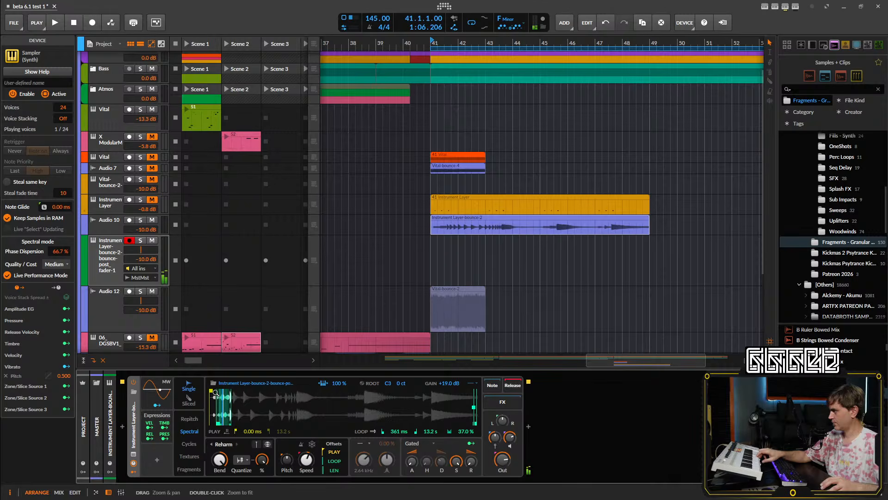
left_click_drag(211, 391, 217, 392)
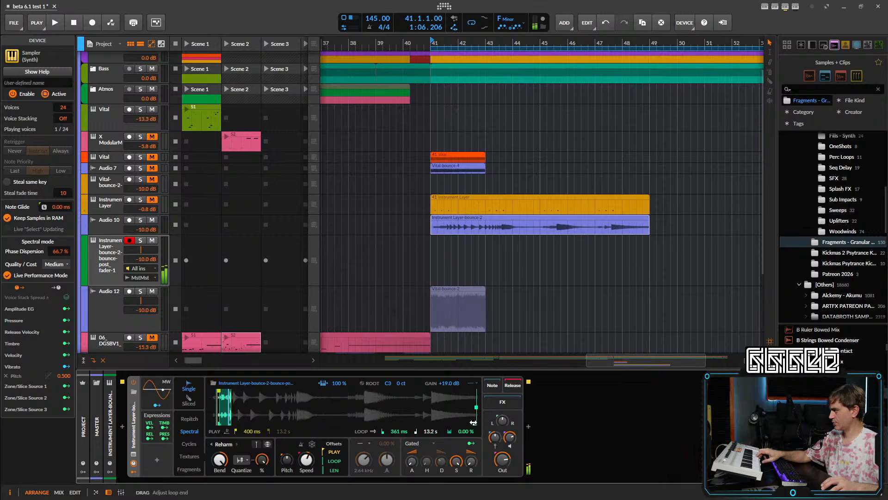
mouse_move(334, 470)
left_mouse_down()
mouse_move(329, 447)
mouse_move(327, 468)
left_mouse_up()
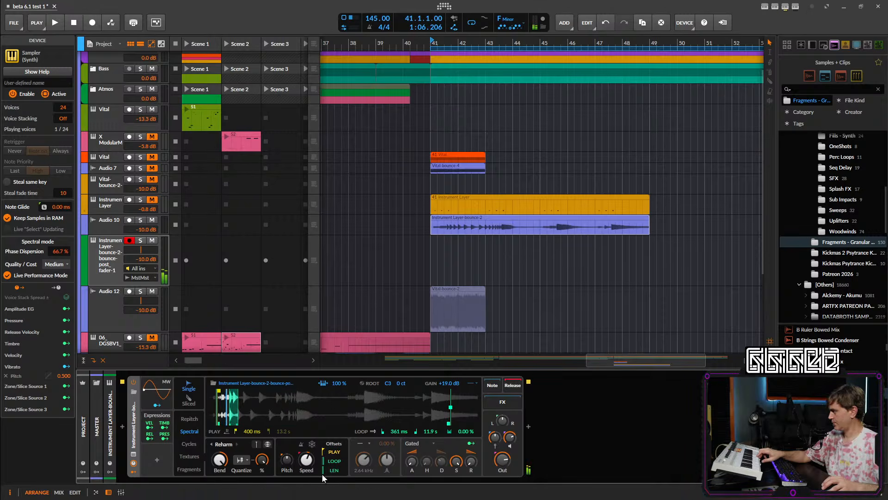
left_click_drag(323, 461, 322, 458)
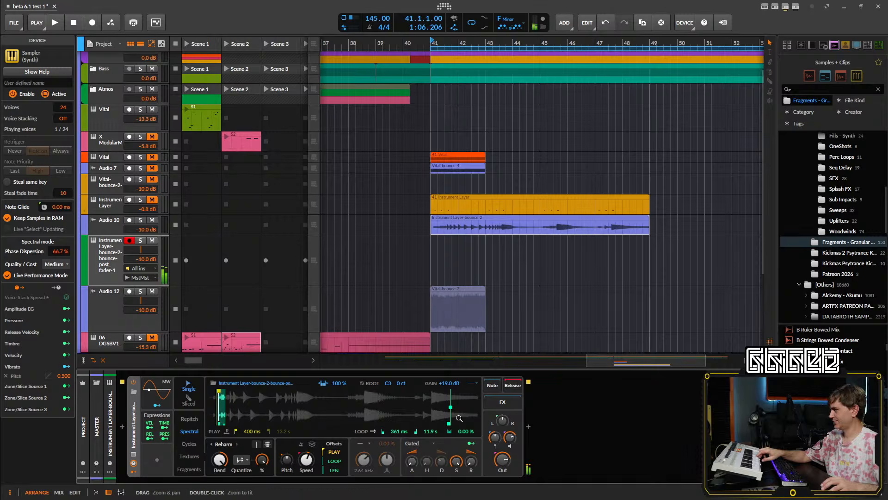
left_click_drag(450, 422, 388, 424)
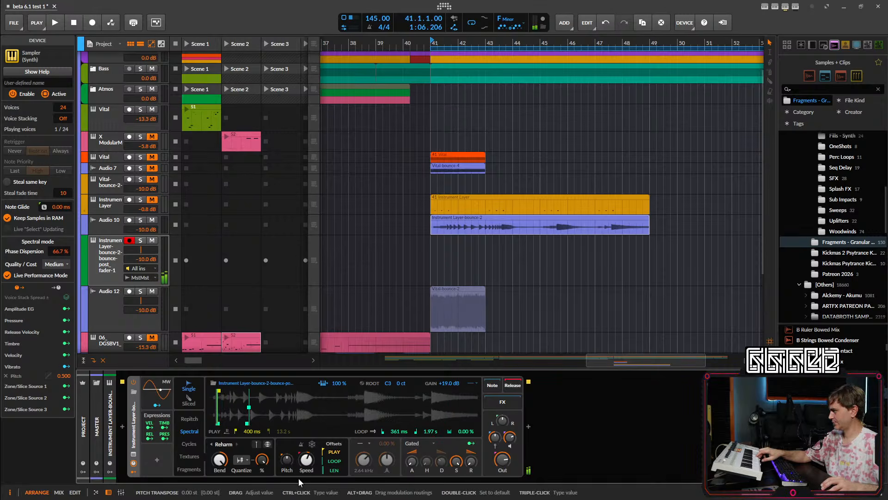
left_click_drag(332, 470, 332, 475)
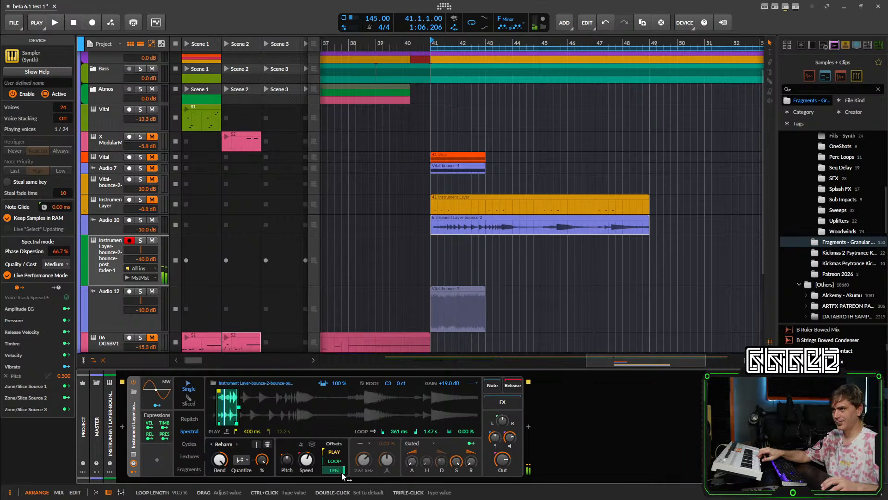
- Try loop lengths such as 11.4% and 21.9%, readjust the Reharm bend, and settle the loop length at about 39%
left_click_drag(341, 471, 326, 457)
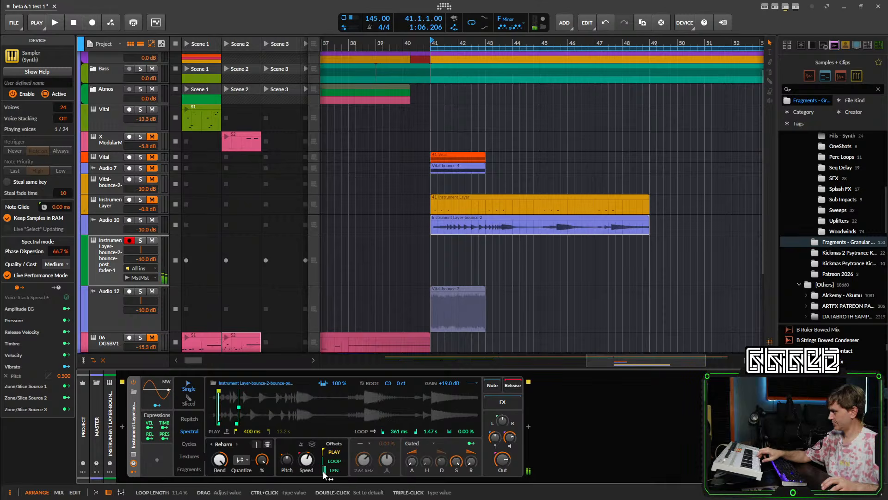
mouse_move(324, 472)
left_mouse_down()
mouse_move(331, 472)
mouse_move(325, 453)
mouse_move(332, 470)
left_mouse_up()
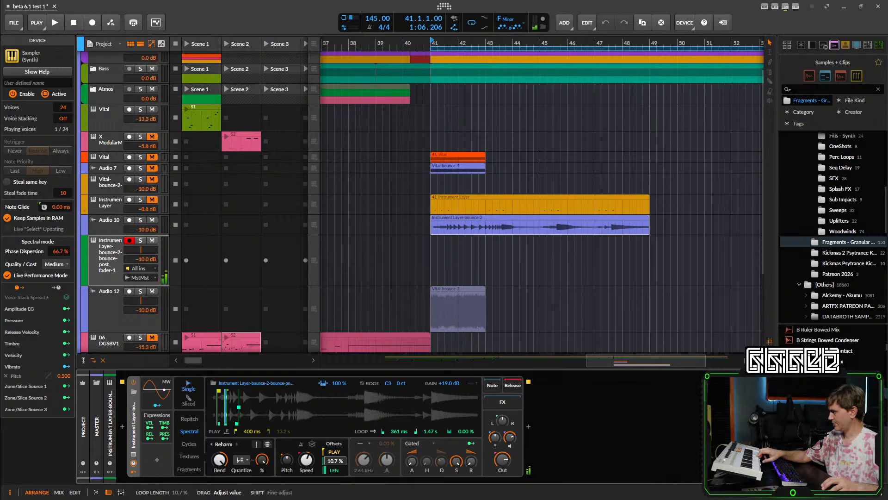
left_click_drag(331, 471, 332, 471)
left_click_drag(220, 460, 220, 458)
left_click_drag(331, 470, 331, 471)
left_click_drag(220, 459, 217, 461)
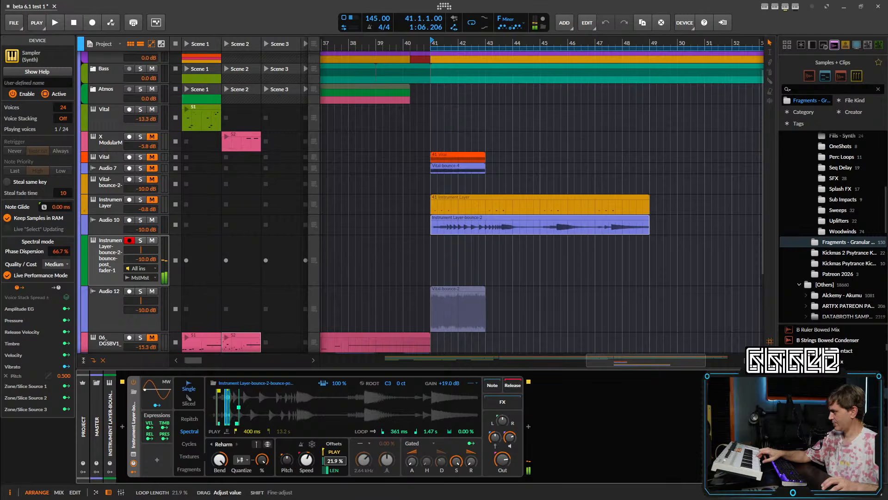
left_click_drag(331, 470, 306, 457)
left_click_drag(332, 471, 332, 469)
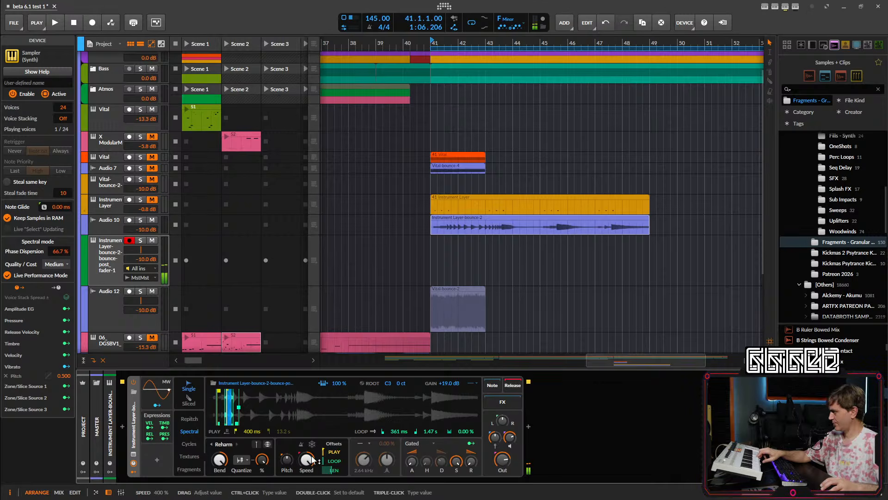
- Try different playback speeds for the looped sample, such as 83%
left_click_drag(306, 459, 306, 459)
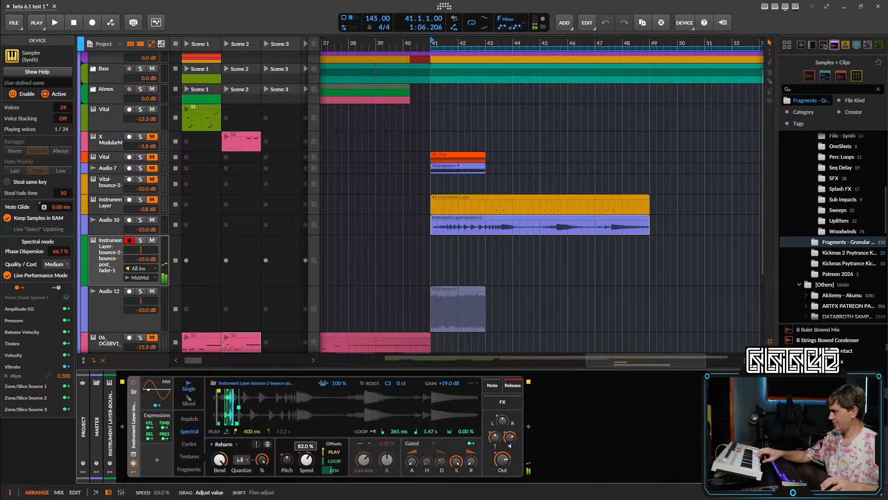
left_click_drag(307, 459, 261, 463)
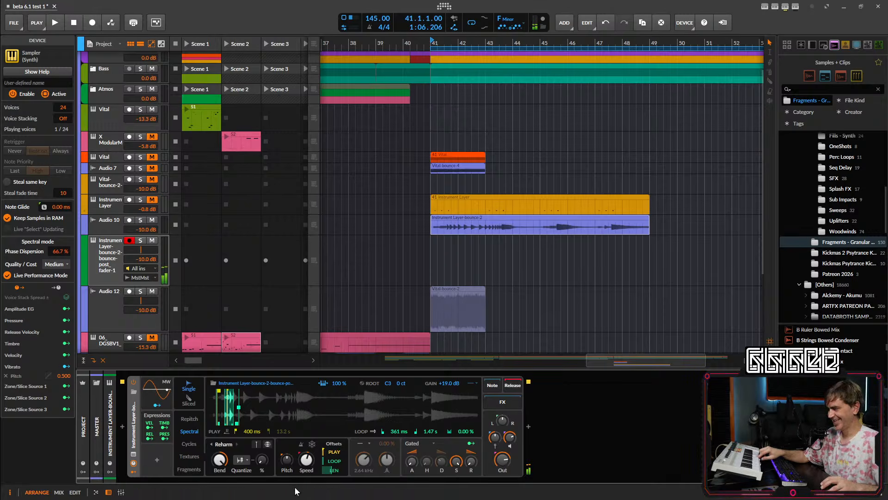
left_click_drag(307, 460, 304, 466)
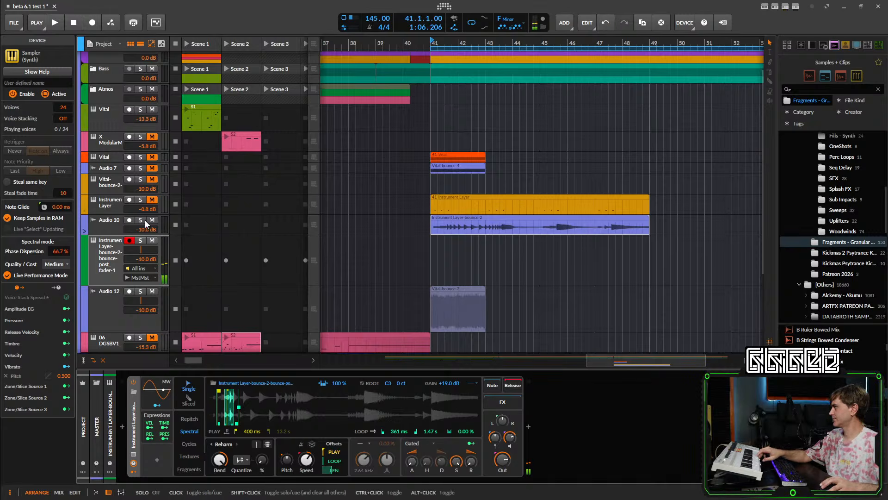
- Play the arrangement, raise the resampled track's volume to -6.6 dB, and readjust the Sampler's playback speed, trying 326%
key("space")
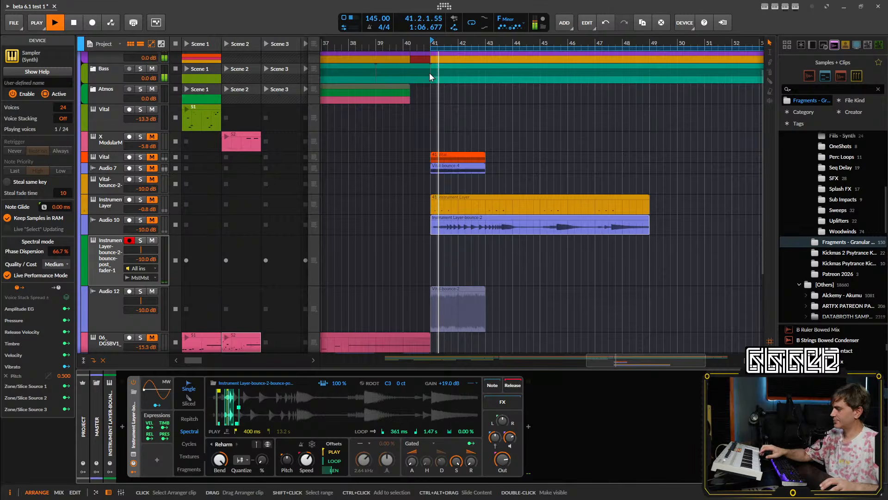
left_click_drag(140, 261, 141, 253)
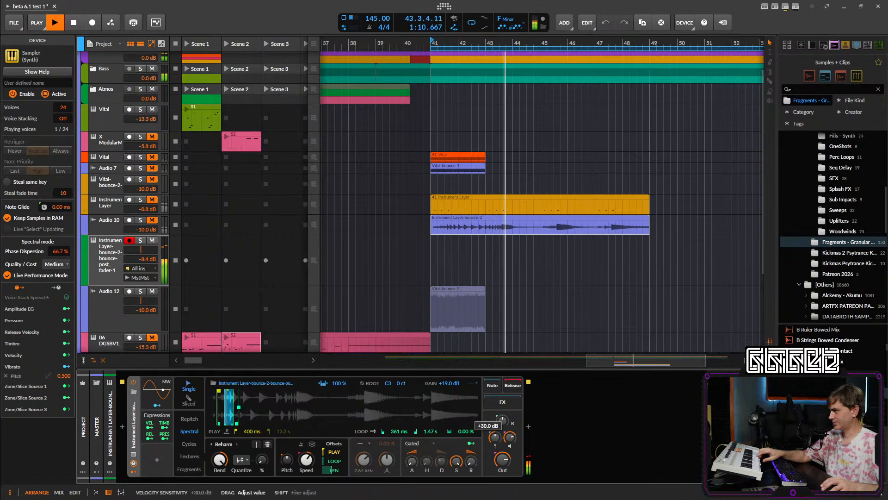
left_click_drag(306, 459, 306, 446)
left_click_drag(140, 258, 140, 251)
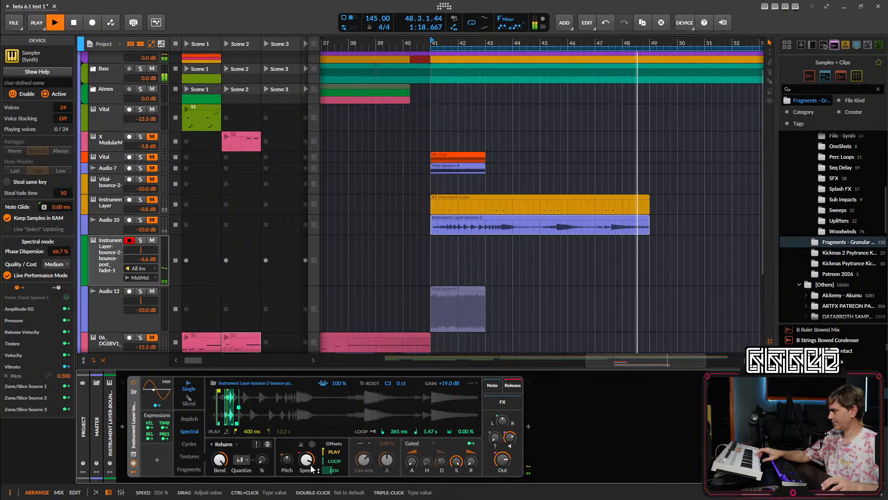
left_click_drag(304, 461, 304, 459)
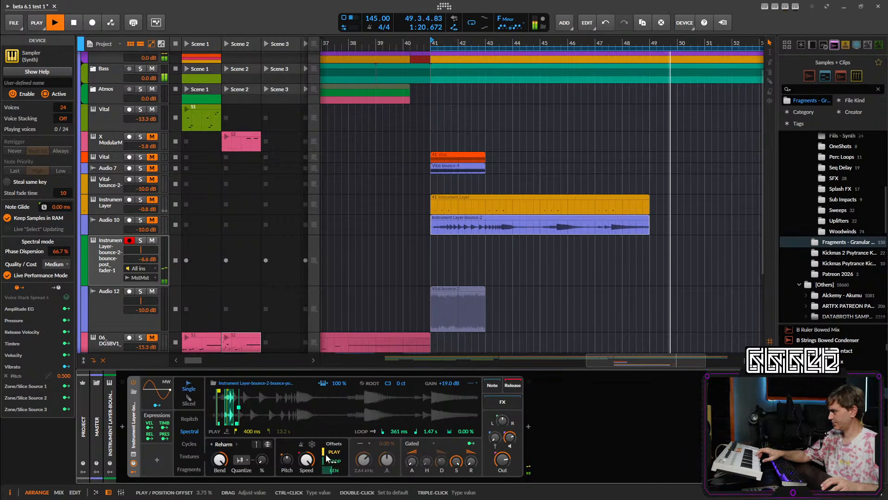
- Move the sample's play start to 993 ms, then shorten the loop length and readjust the playback speed against the running arrangement
left_click_drag(218, 392, 224, 392)
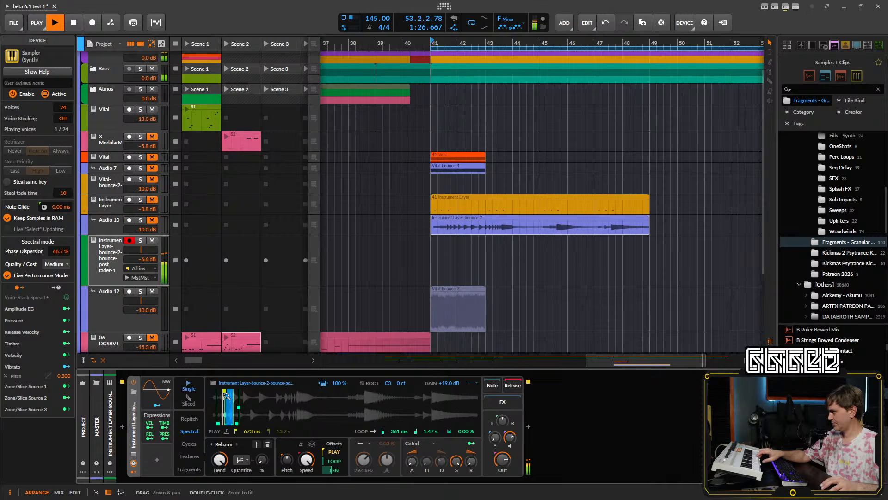
left_click_drag(224, 391, 228, 391)
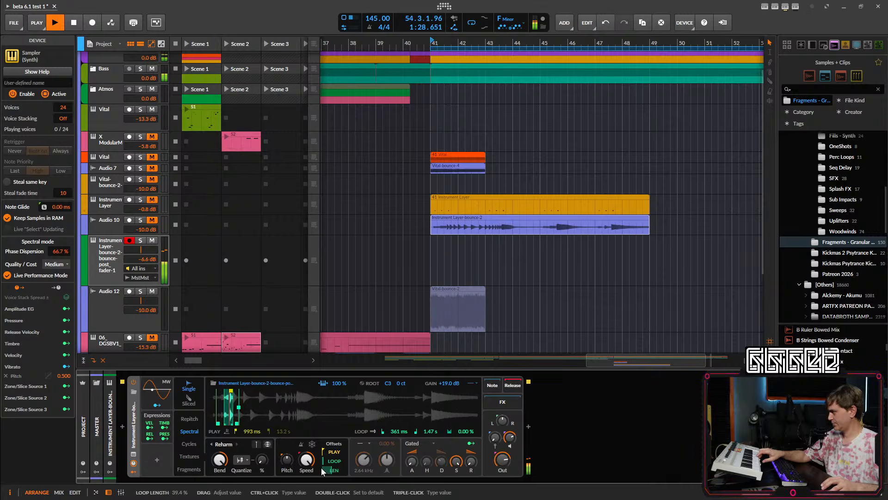
left_click_drag(327, 462, 332, 480)
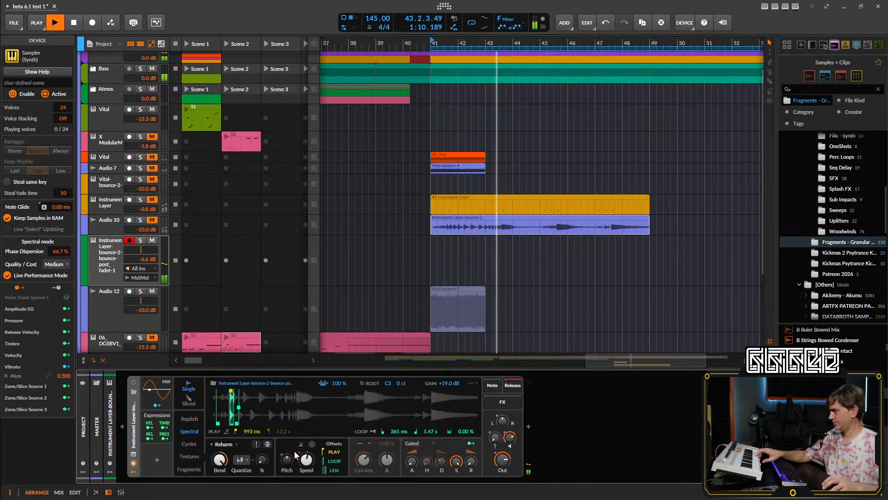
left_click_drag(306, 462, 329, 462)
left_click_drag(510, 437, 510, 444)
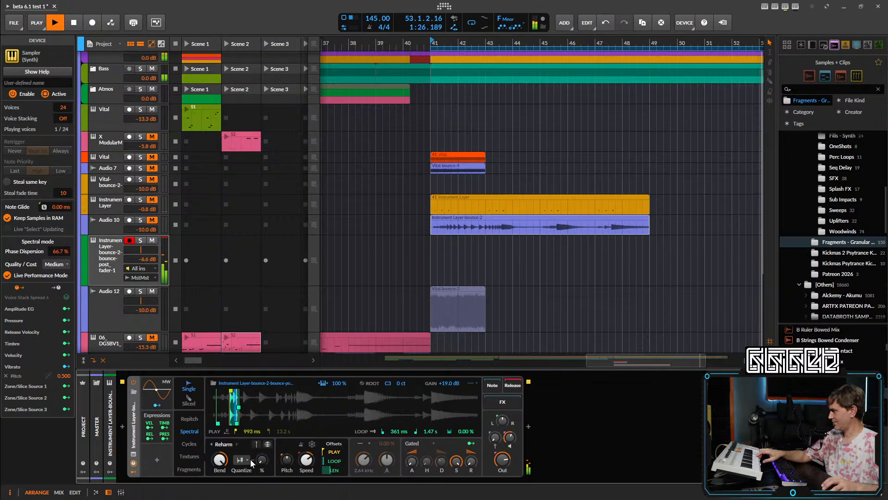
- Set the spectral harmonic quantization amount to 100%, restart the arrangement from bar 41 and readjust the playback speed
left_click_drag(264, 464, 264, 446)
mouse_move(265, 466)
left_mouse_down()
mouse_move(264, 435)
mouse_move(263, 466)
left_mouse_up()
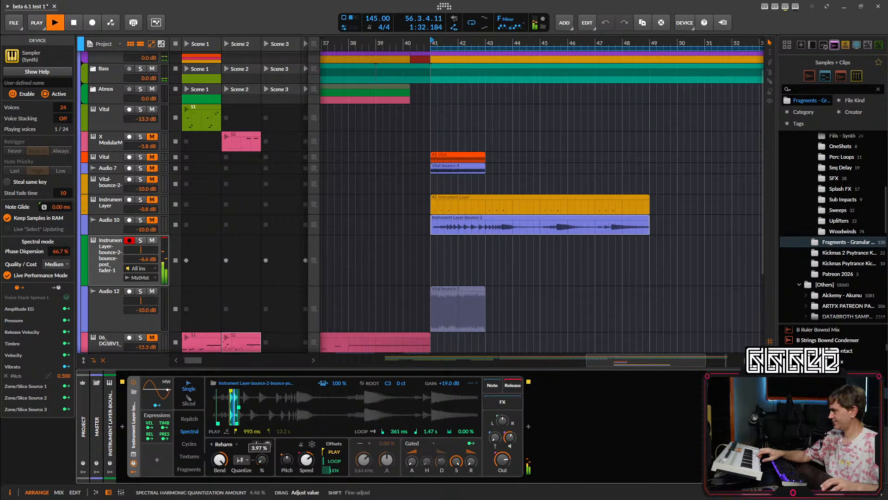
left_click_drag(262, 462, 262, 437)
key("space")
key("space")
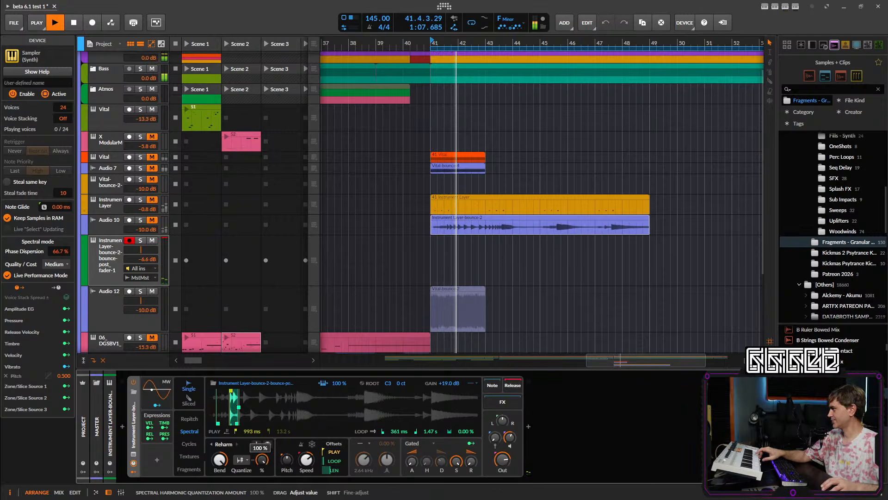
mouse_move(306, 460)
left_mouse_down()
mouse_move(306, 453)
mouse_move(303, 463)
left_mouse_up()
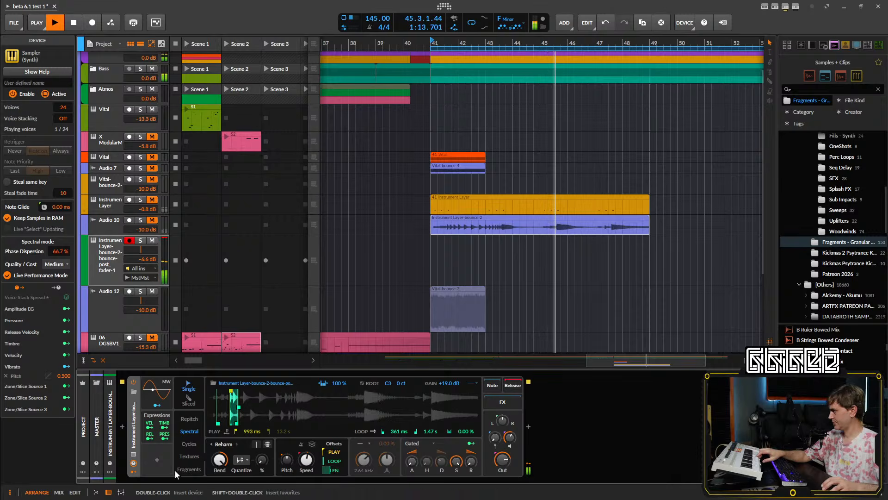
- Open the list of modulators for adding one to the Sampler
left_click(157, 459)
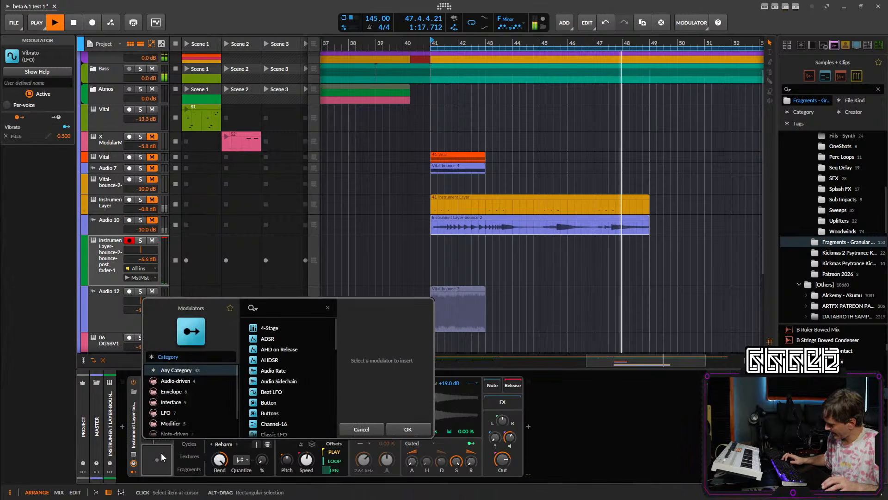
- Insert a Segments modulator on the sampler, searching the modulator list for "mseg"
type("cu")
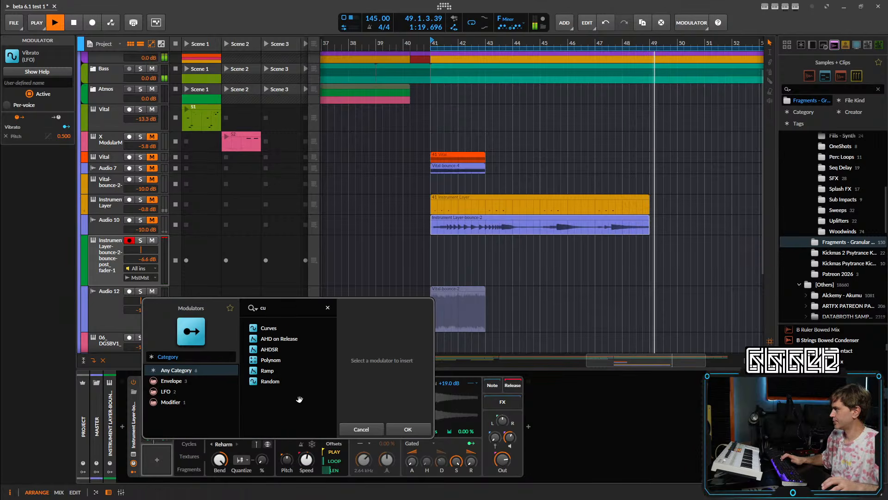
left_click(277, 328)
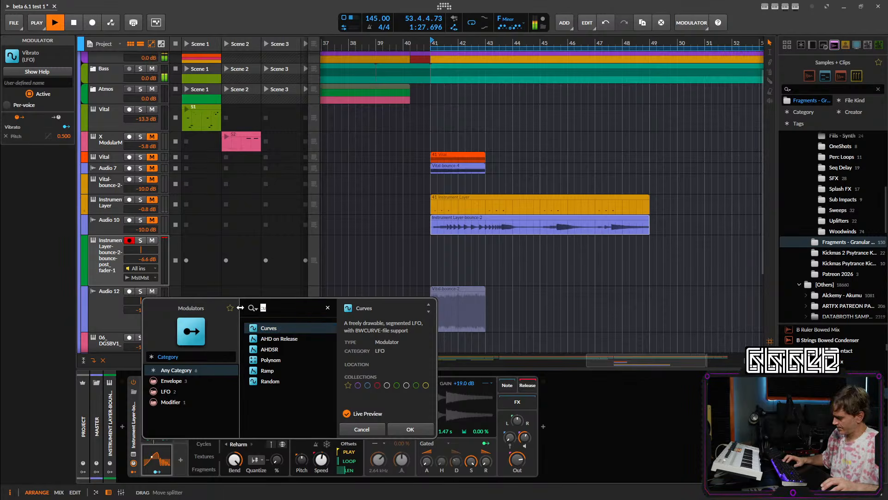
type("mseg")
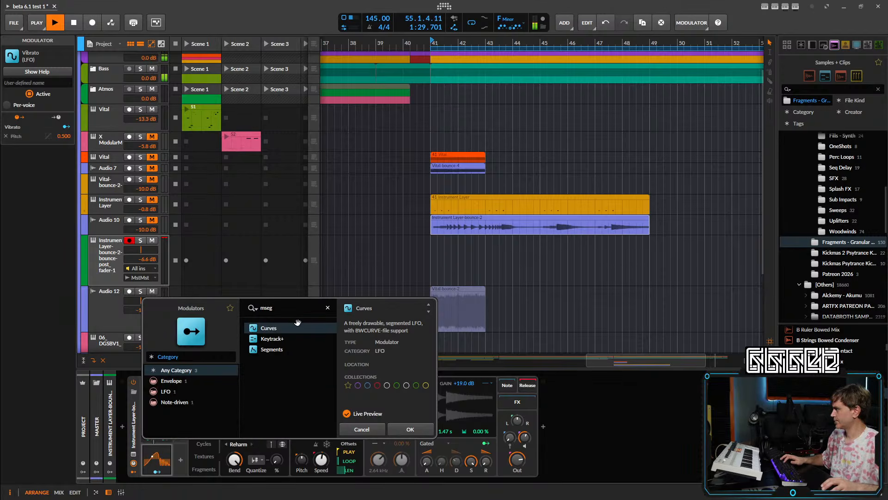
left_click(273, 349)
left_click(389, 431)
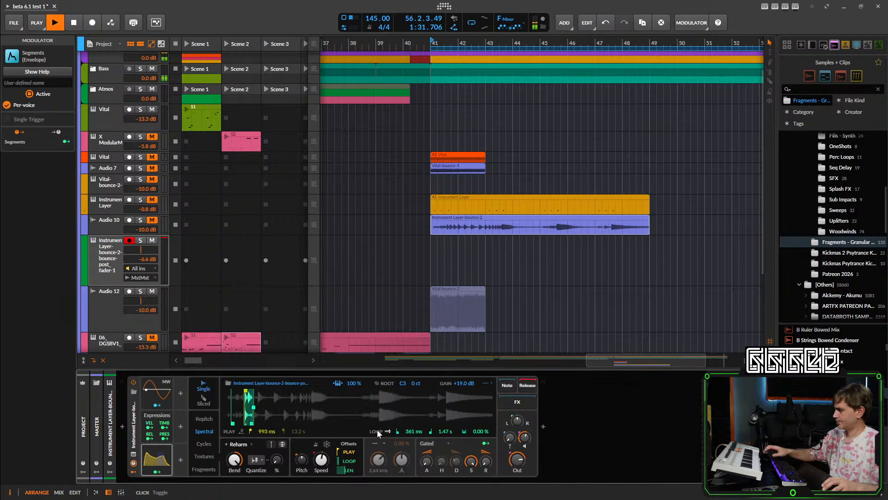
- Reshape the Segments curve into a single decay starting at full level, removing the intermediate points
double_click(153, 457)
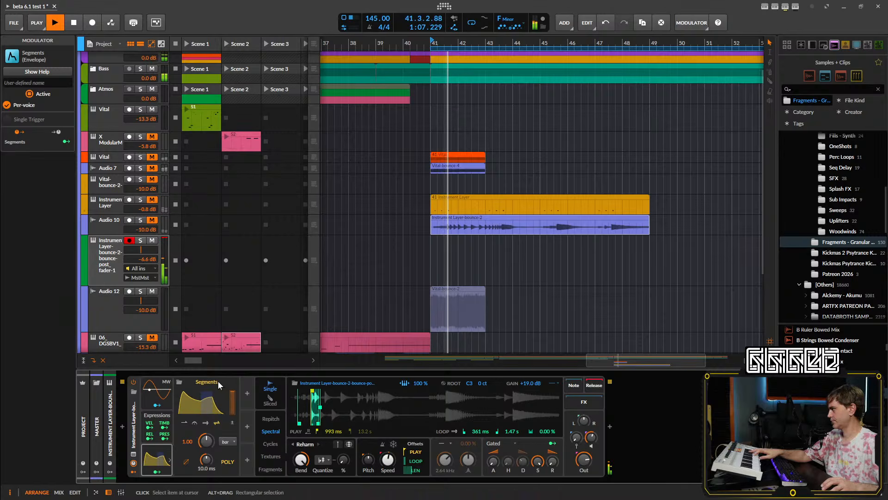
left_click(206, 400)
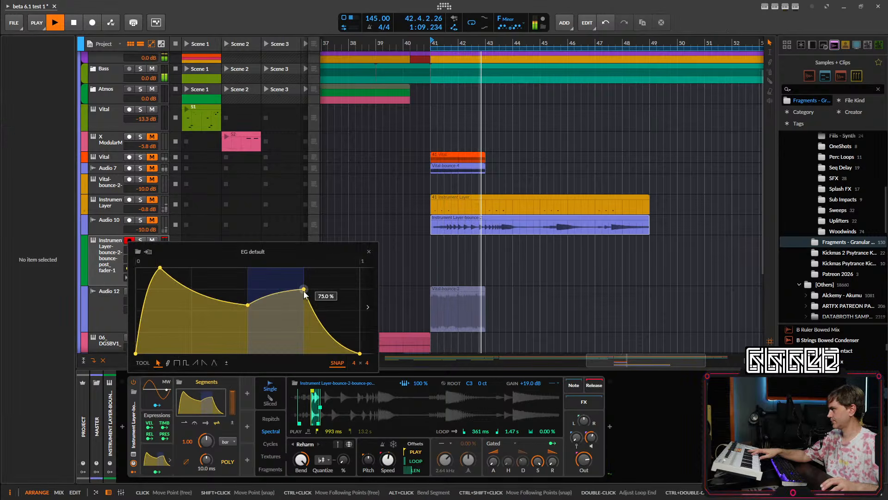
left_click_drag(304, 290, 136, 268)
double_click(160, 267)
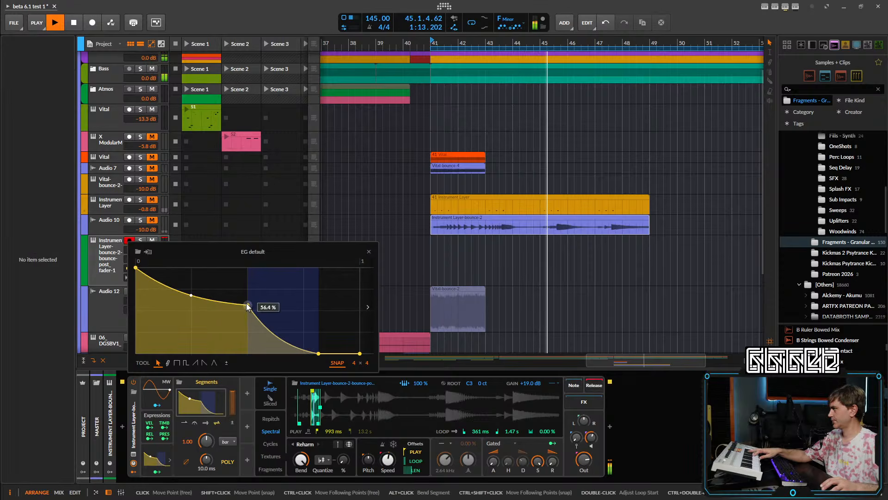
double_click(247, 306)
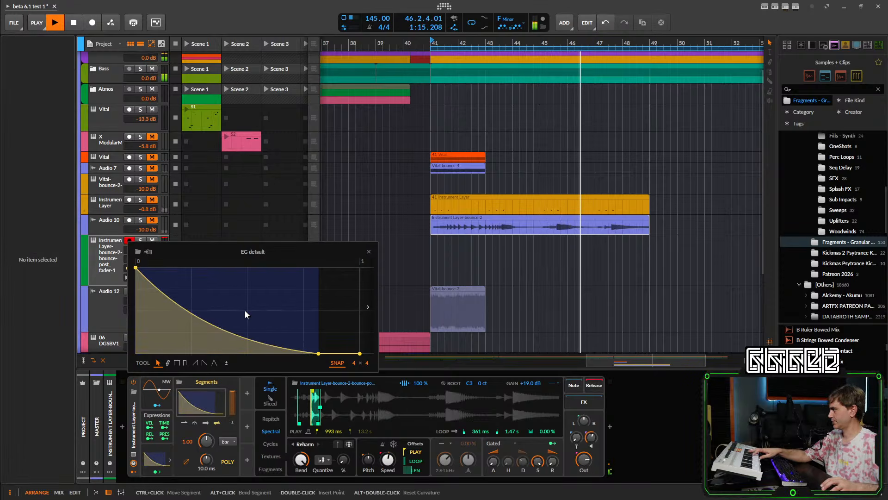
- Turn off looping for the Segments envelope and close its curve editor
left_click(200, 405)
left_click(201, 405)
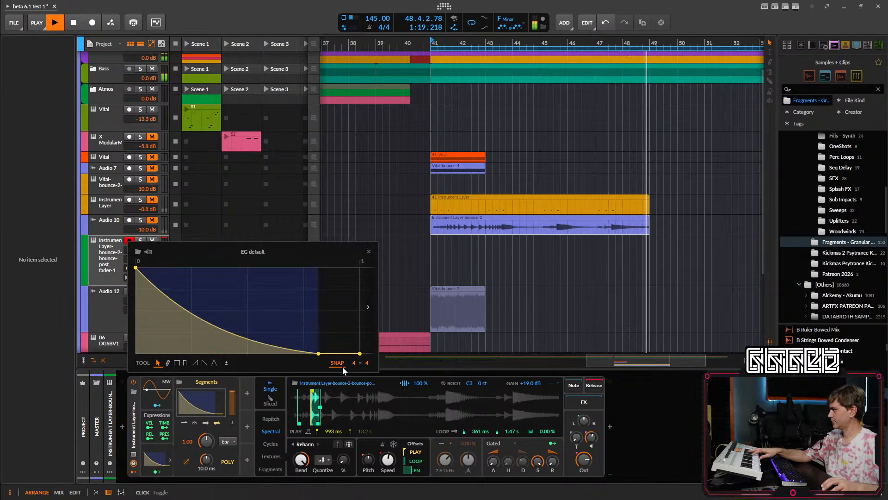
left_click(192, 409)
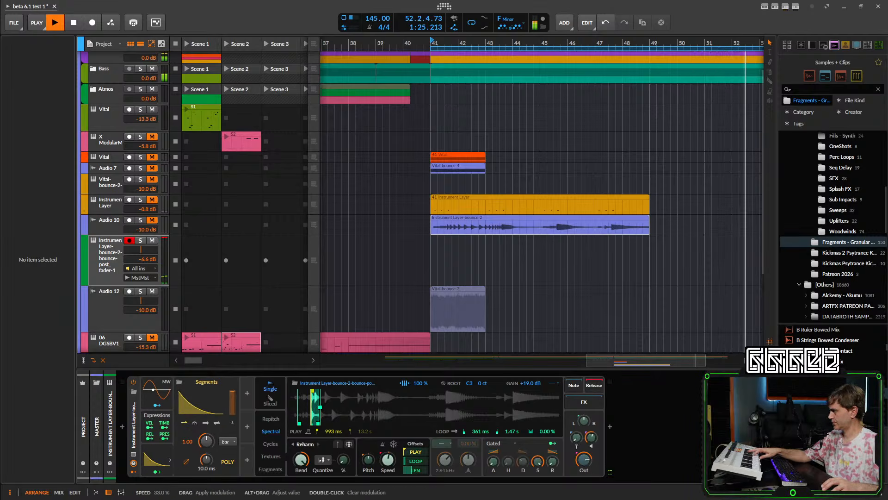
- Map the Segments envelope to Speed by 3.460, to the Quantize amount by 0.990 and to the loop length by -0.27
left_click_drag(391, 465, 391, 451)
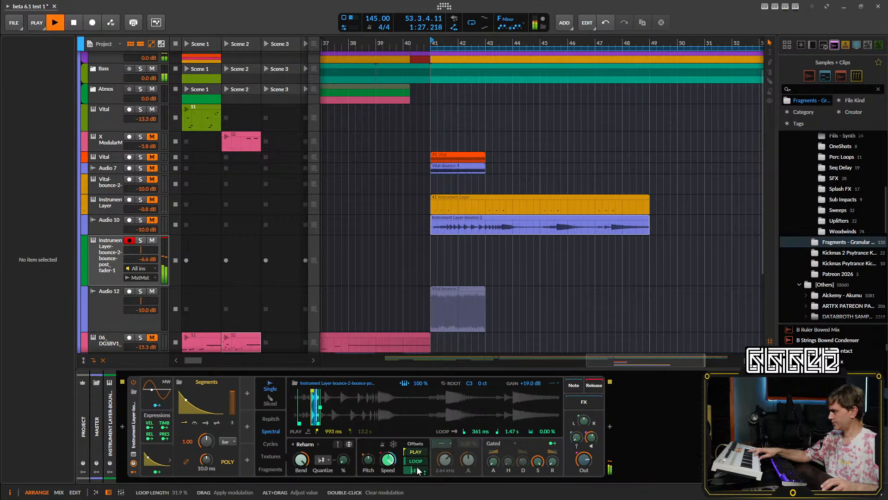
left_click_drag(355, 471, 355, 458)
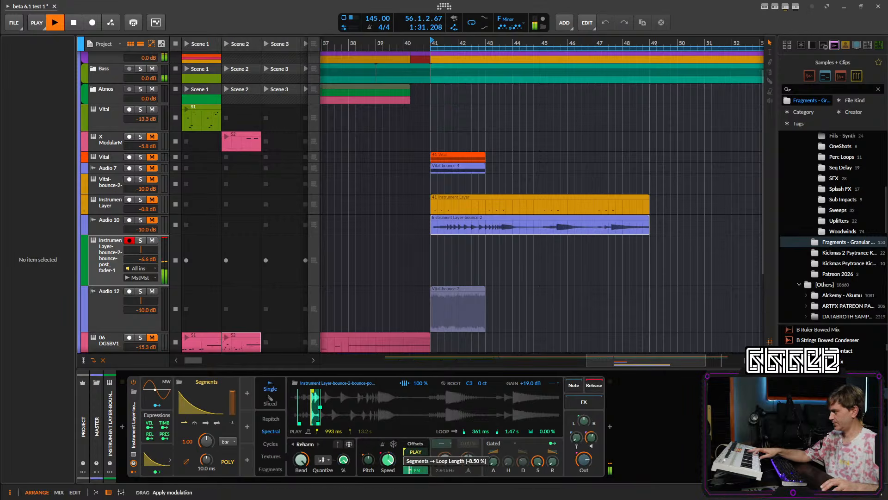
left_click_drag(416, 467, 417, 473)
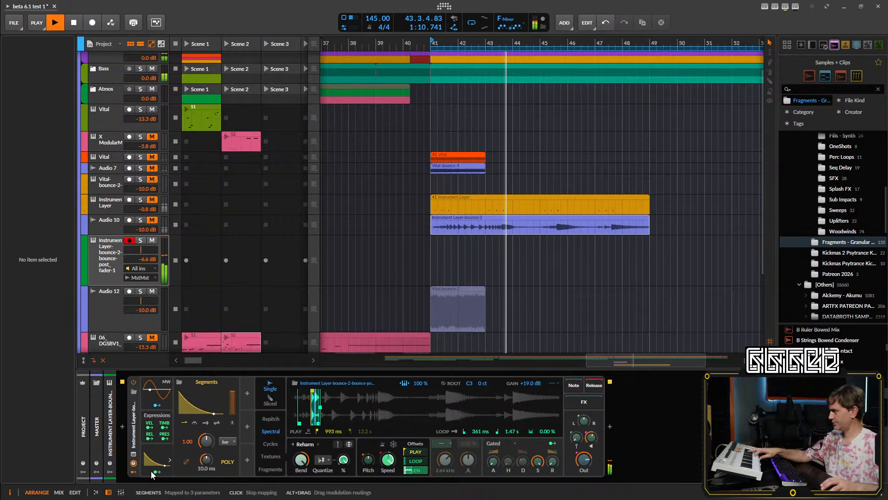
- Open the Segments curve and bend its decay outward into a convex shape
left_click(199, 411)
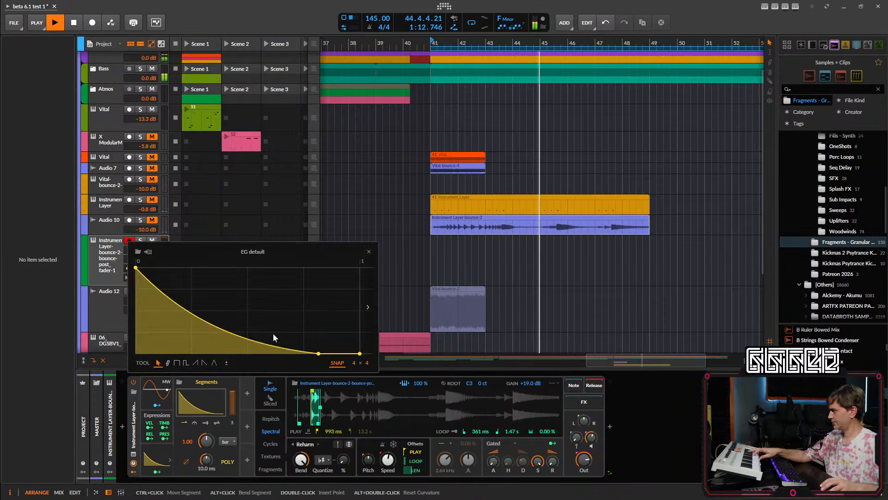
left_click(230, 332)
left_click_drag(230, 331, 218, 284)
double_click(243, 322)
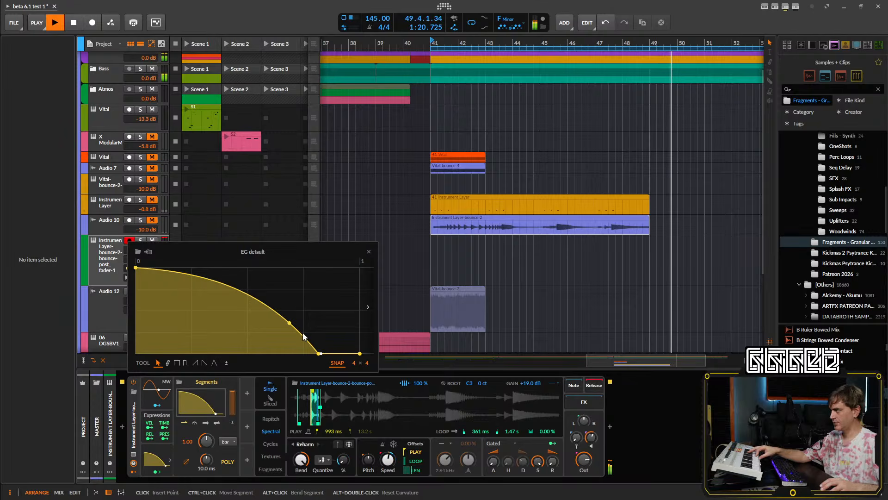
- Switch the Segments rate unit to Seconds, set the rate to 5.38 and bend the decay slightly inward
left_click(226, 441)
left_click(249, 245)
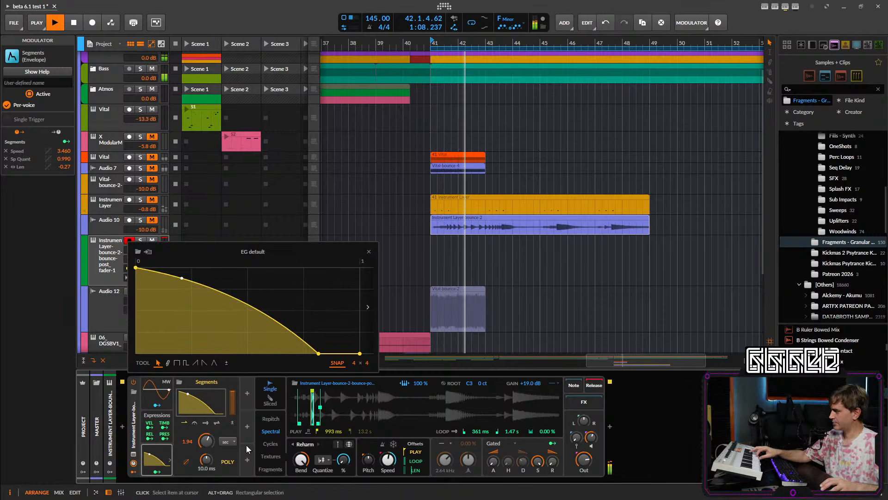
left_click_drag(202, 445, 203, 425)
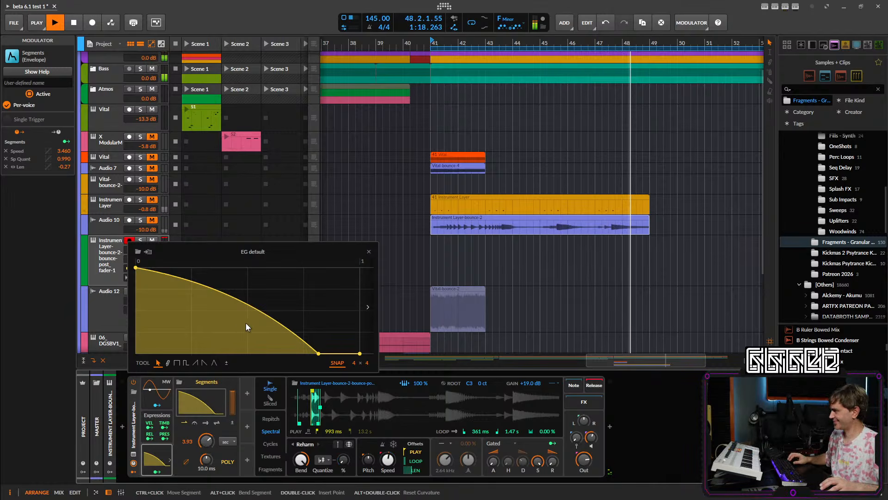
left_click_drag(257, 311, 256, 333)
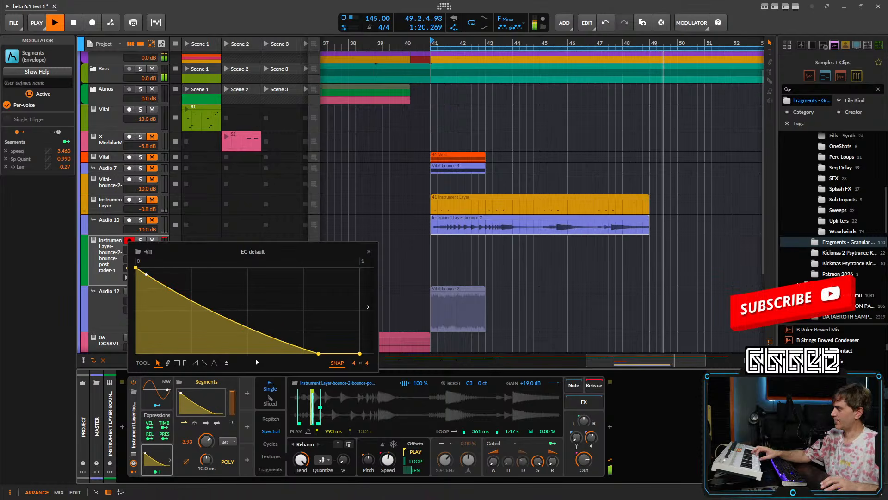
left_click_drag(201, 438, 200, 431)
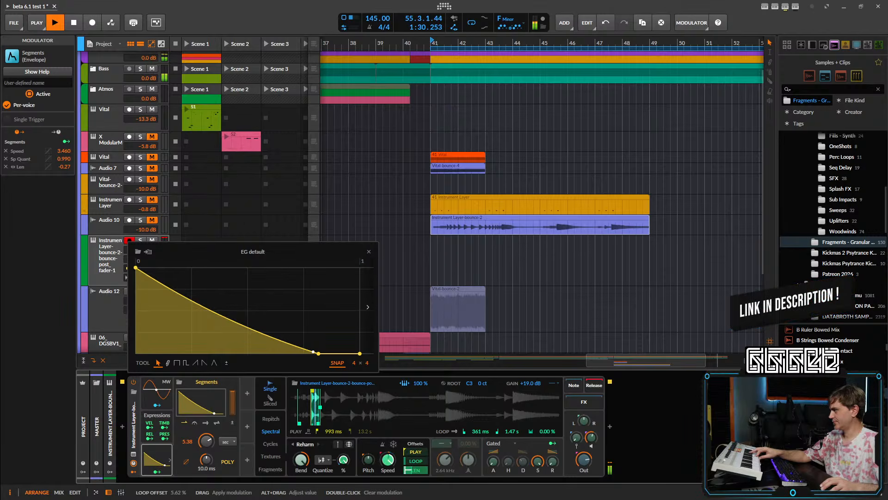
- Map the Segments envelope to the loop offset by 0.155 and set the spectral harmonic bend to +24.00 st
left_click_drag(410, 460, 416, 464)
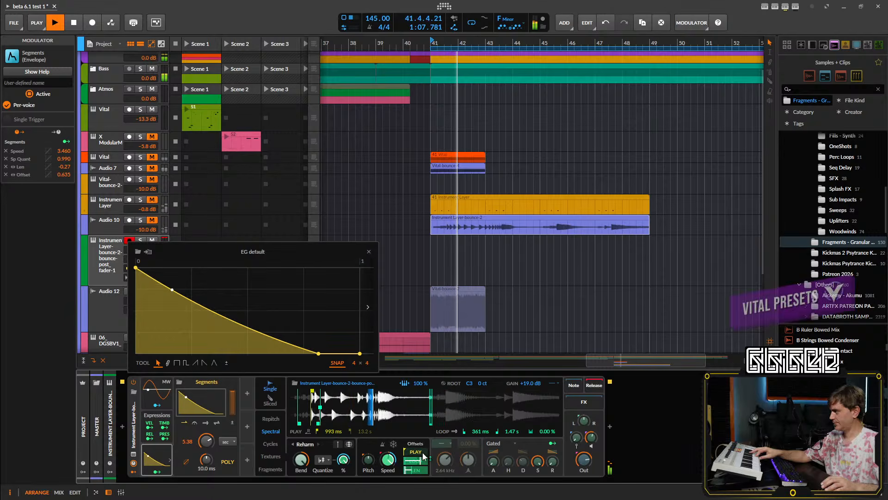
left_click_drag(430, 453, 413, 472)
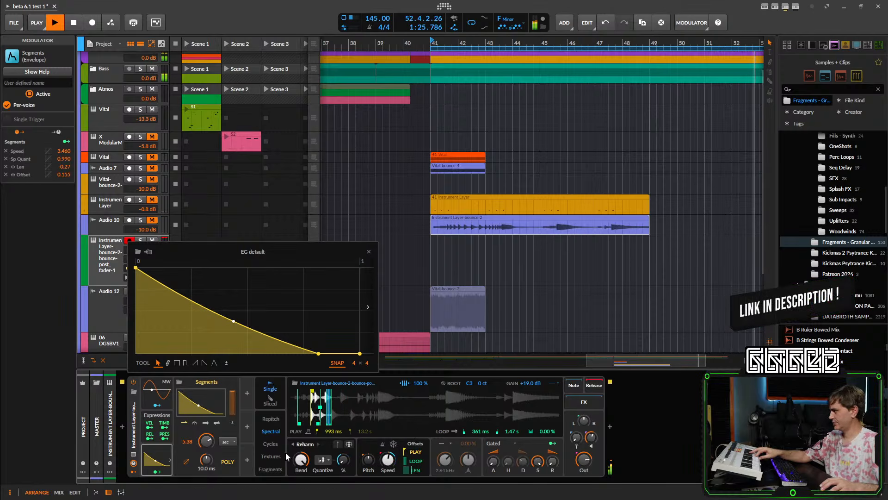
left_click_drag(301, 459, 301, 471)
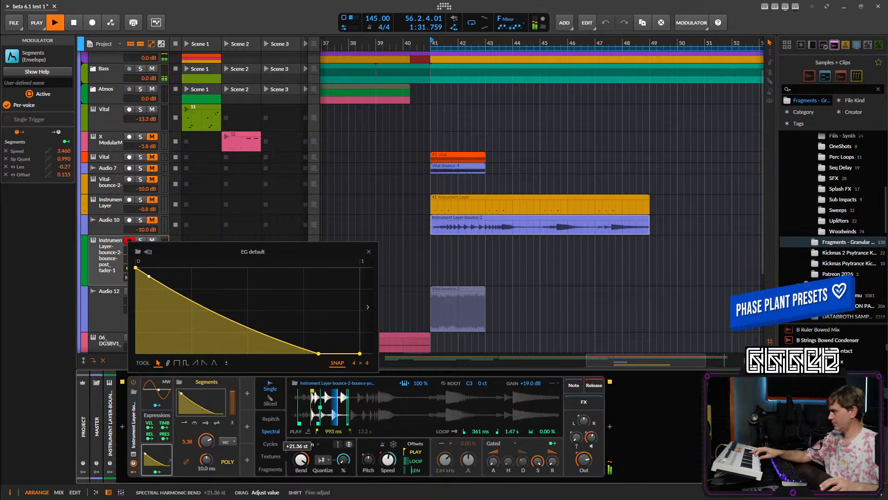
left_click_drag(300, 459, 301, 444)
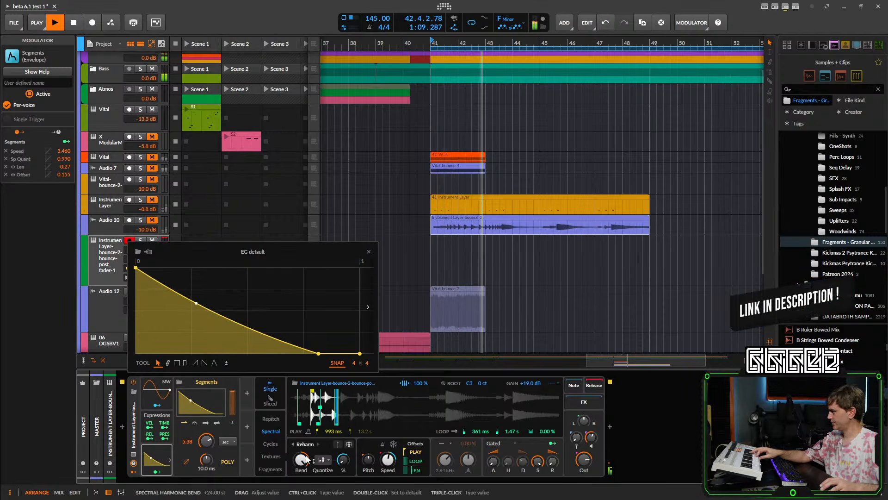
- Map the Segments envelope to the sampler's Pitch with an amount of -36.0
left_click_drag(368, 460, 368, 451)
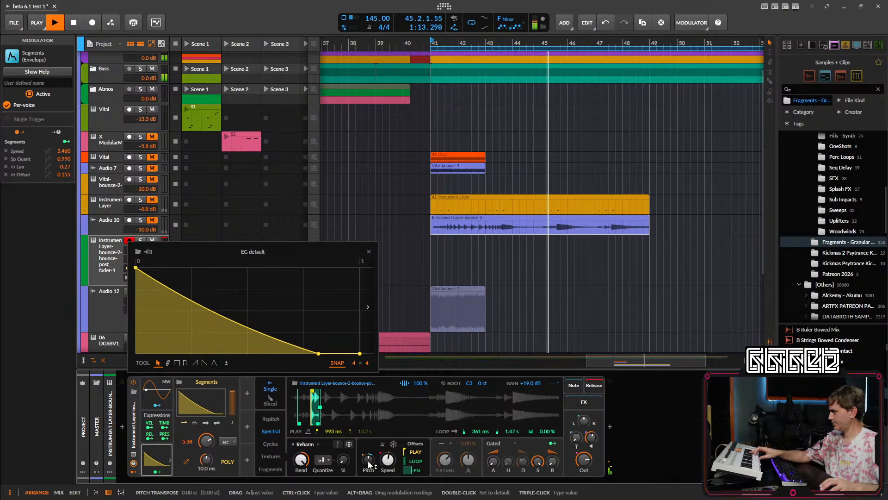
left_click(157, 472)
left_click_drag(368, 461, 369, 495)
left_click(157, 471)
left_click_drag(369, 463, 369, 428)
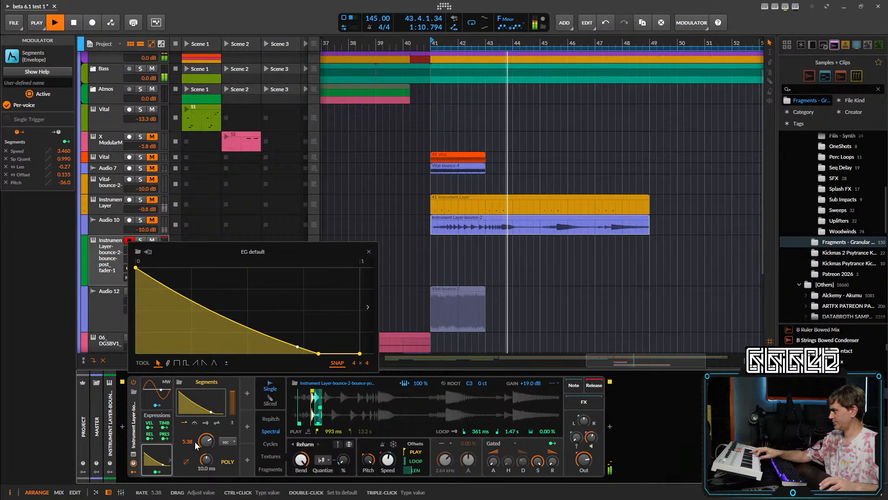
- Switch the Segments rate unit to Bar and set the rate to 4.00
left_click(227, 442)
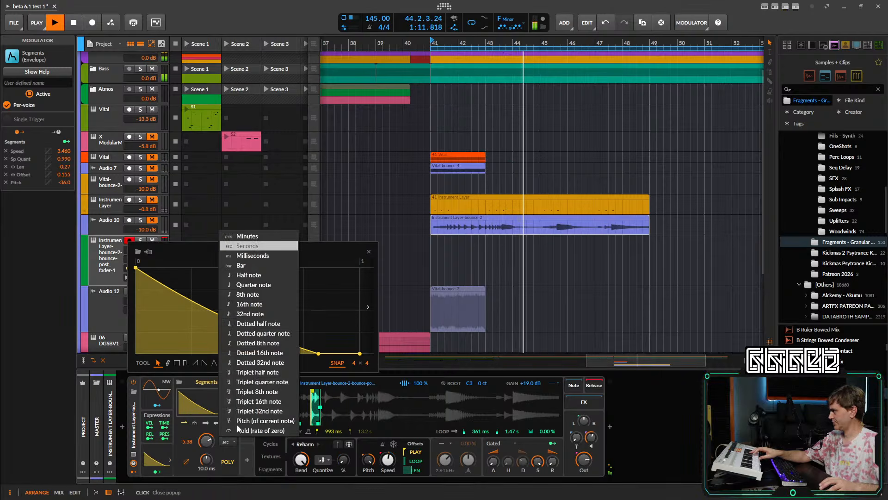
left_click(250, 265)
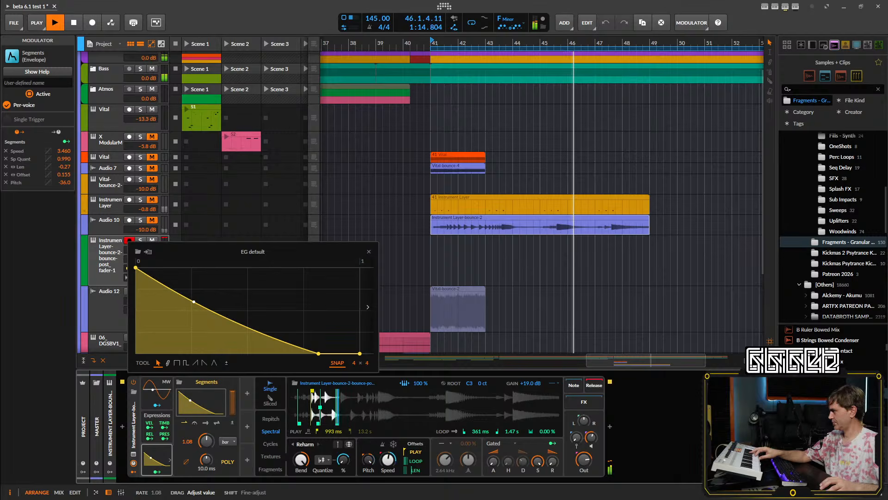
left_click_drag(206, 441, 206, 422)
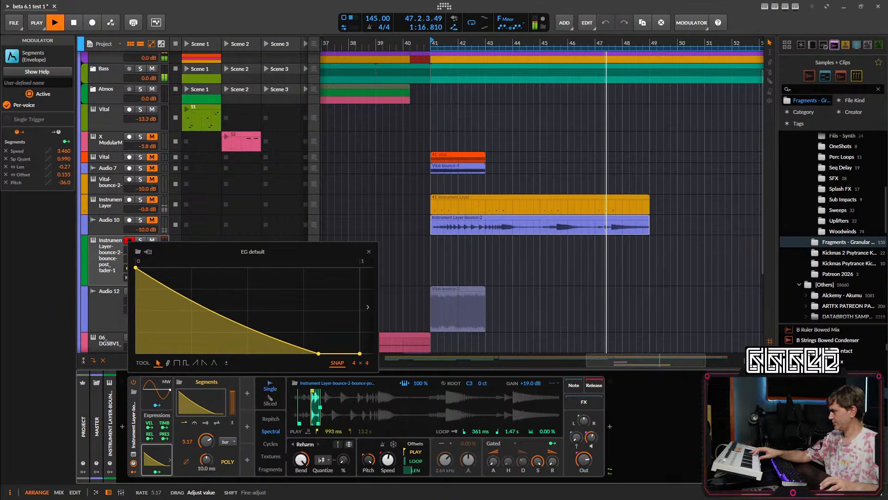
double_click(206, 440)
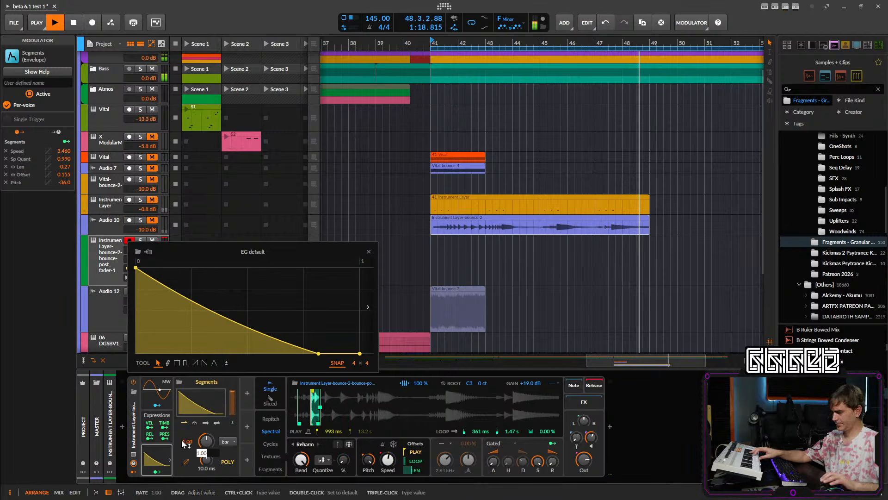
type("4")
key("Return")
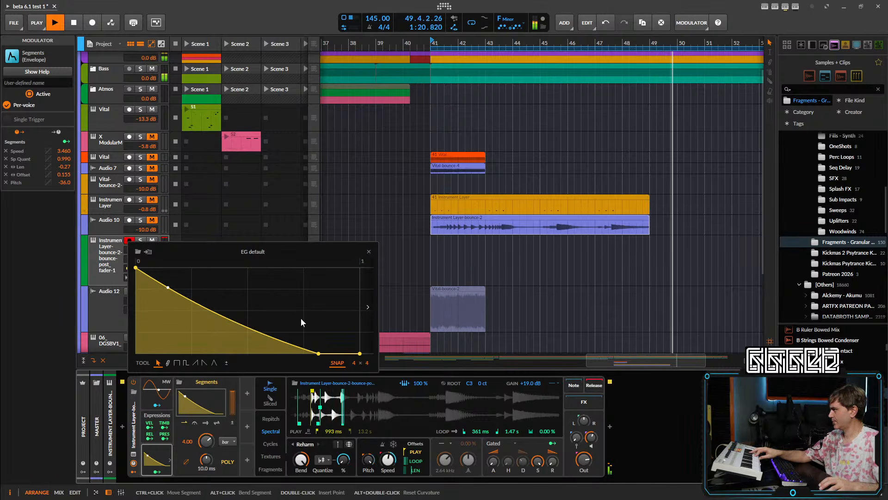
- Remove the curve's zero-level point before the end so the decay spans the full envelope, and stop playback
double_click(318, 353)
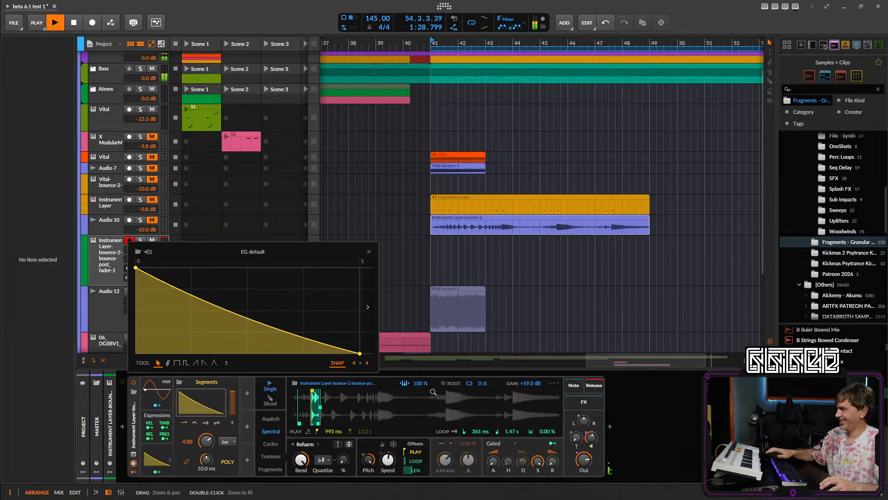
key("space")
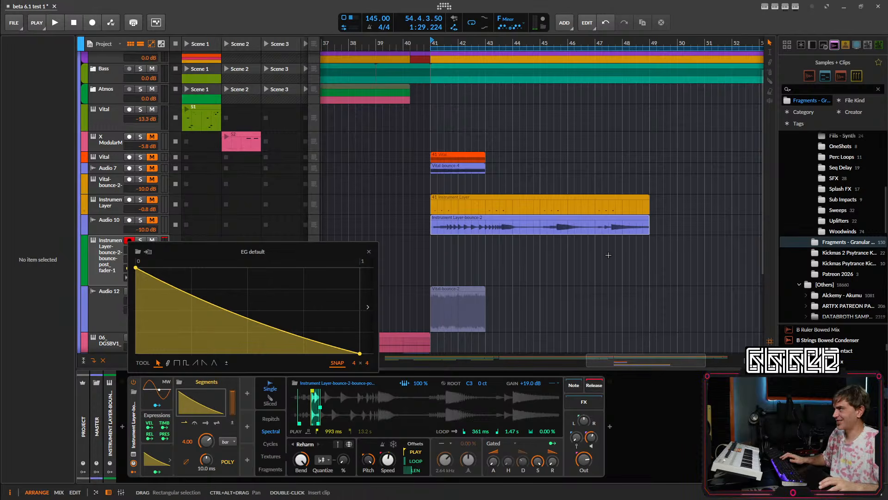
- Insert an empty one-bar clip at bar 52 on the sampler's instrument track and open it in the note editor
scroll(564, 250, "down", 2)
scroll(564, 250, "down", 2)
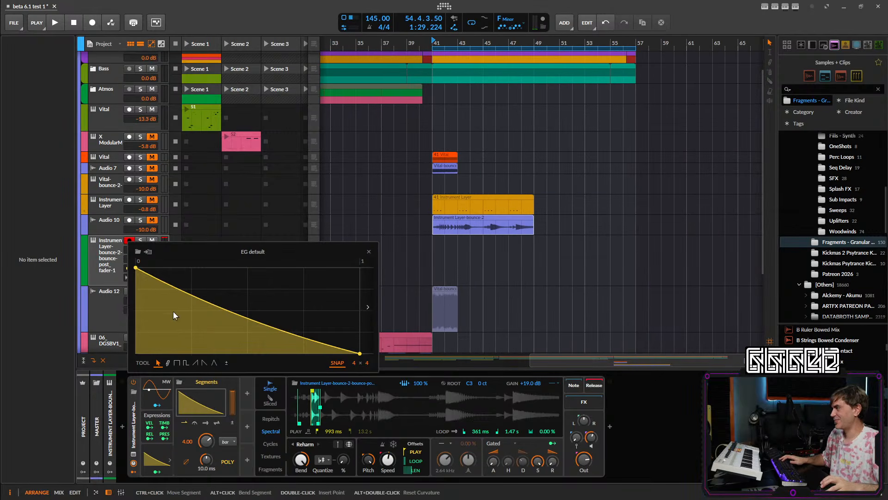
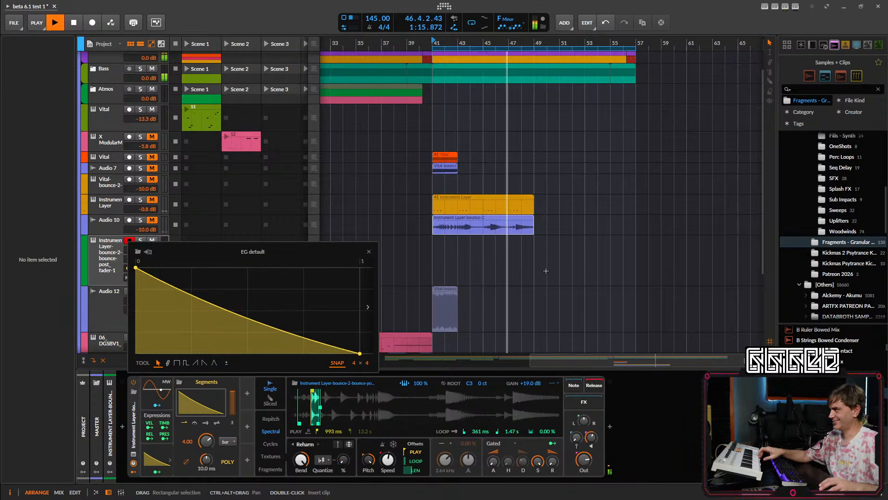
double_click(573, 261)
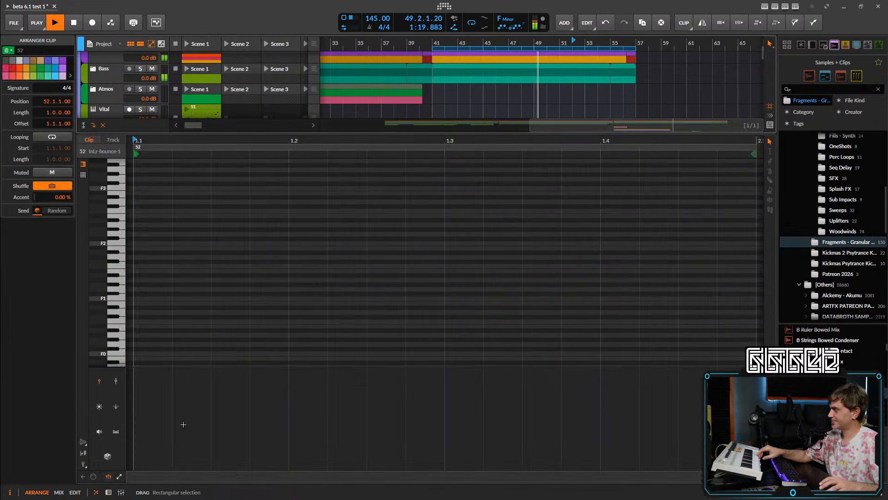
- Draw a C3 note spanning the full length of the empty one-bar clip
double_click(148, 211)
left_click_drag(174, 211, 758, 211)
scroll(620, 224, "down", 4)
left_click_drag(620, 223, 558, 221)
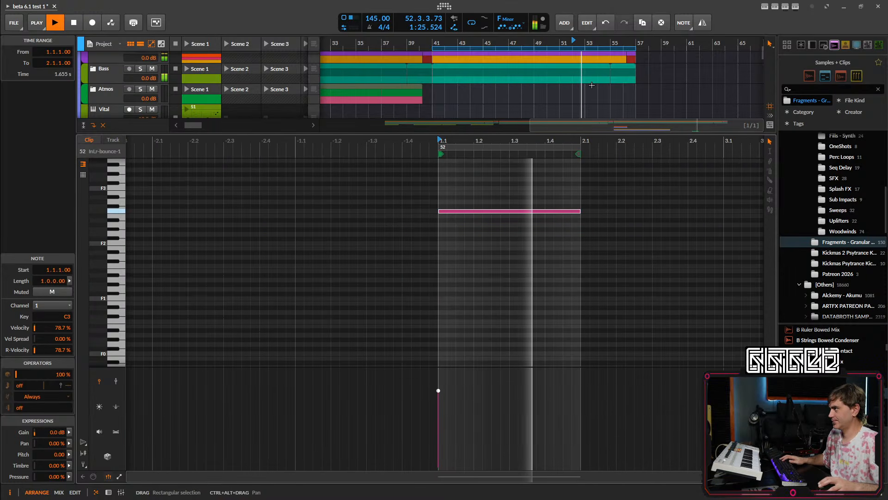
- Place the sampler clip at bar 53, stretch it with its note to four bars, and play it from there
scroll(591, 85, "down", 5)
scroll(586, 80, "up", 1)
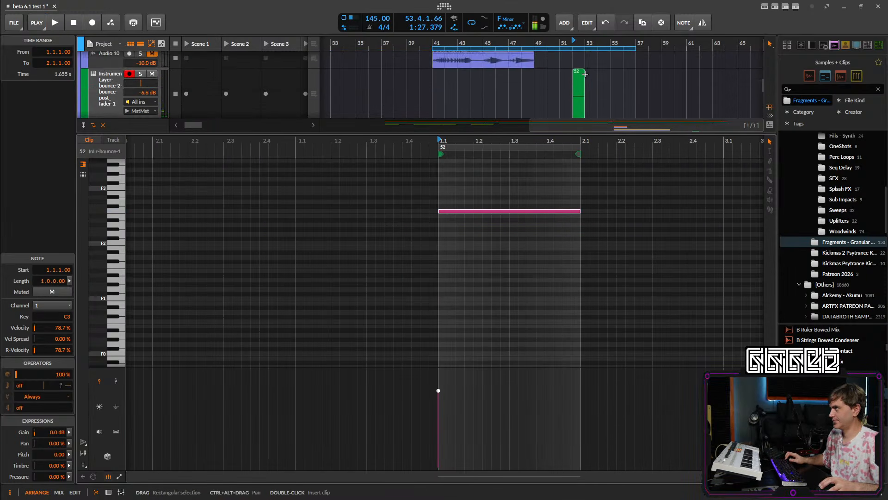
mouse_move(582, 72)
left_mouse_down()
mouse_move(623, 82)
mouse_move(609, 91)
left_mouse_up()
key("space")
left_click(585, 41)
key("space")
key("space")
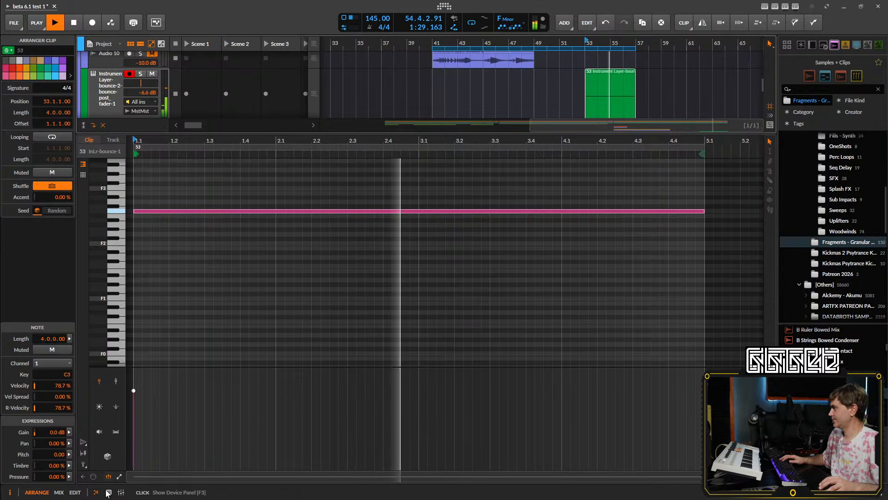
- Show the sampler's devices, lower its track volume to -8.0 dB and audition the clip in the mix
key("d")
left_click_drag(147, 120, 148, 126)
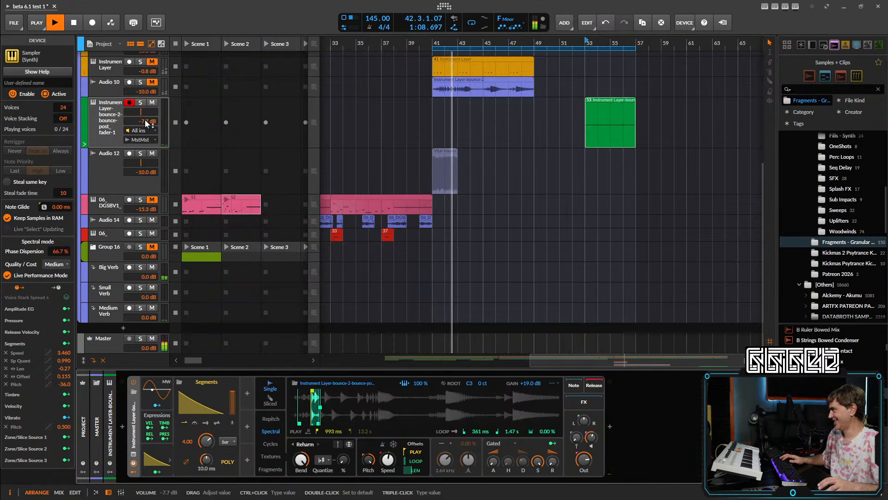
left_click_drag(144, 120, 145, 123)
key("space")
key("space")
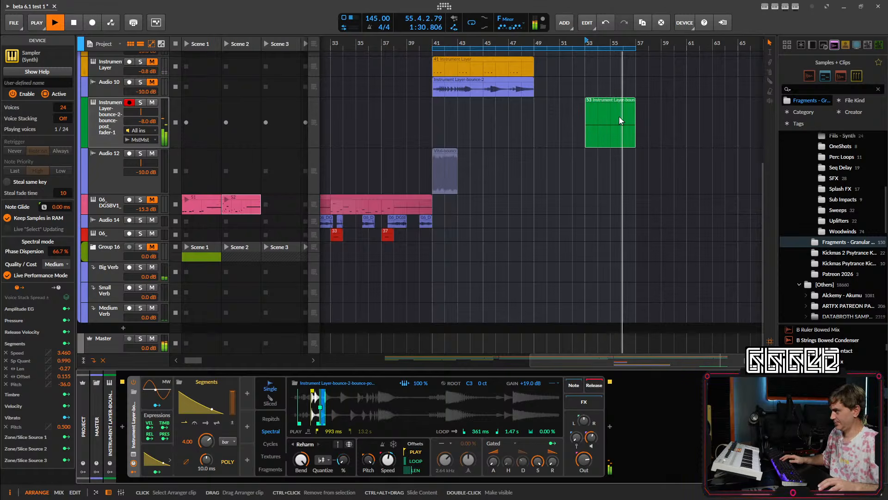
key("space")
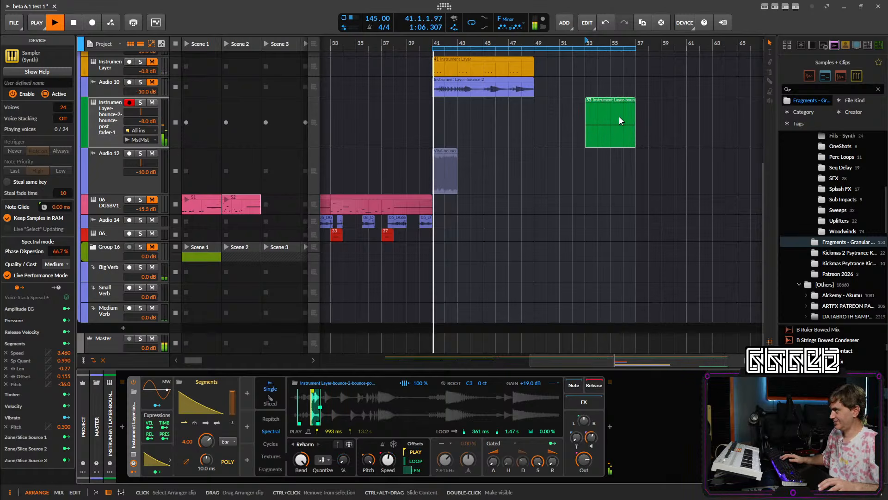
- Stretch the clip and its note to eight bars starting at bar 49, and set the Segments rate to 8.00 bars
left_click_drag(620, 117, 636, 100)
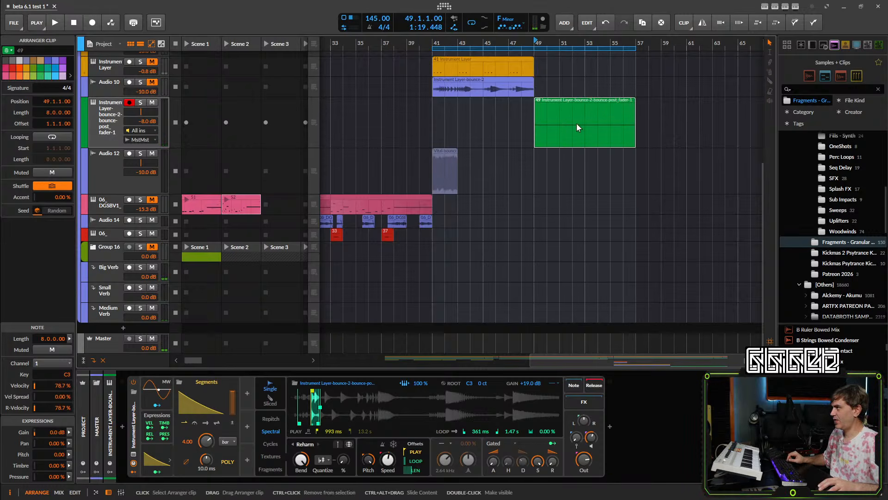
double_click(187, 442)
key("Return")
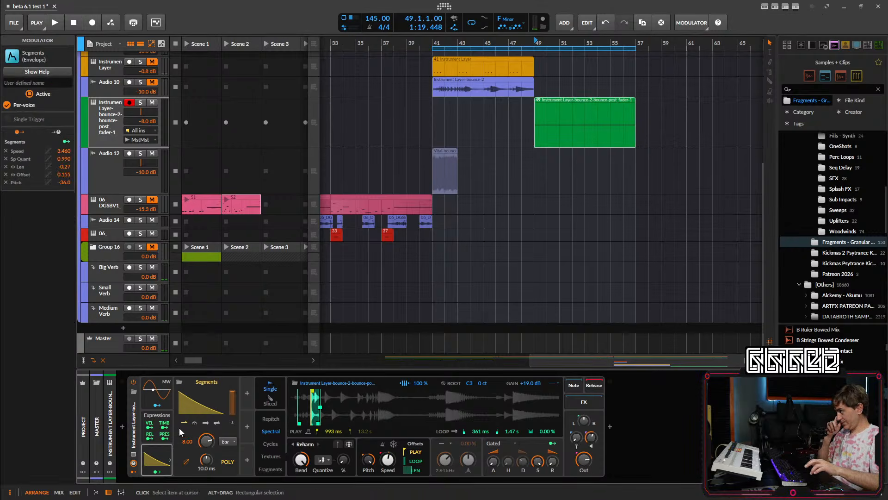
- Add a zero-level point just before the end of the Segments curve, close the curve editor and start playback
left_click(205, 410)
left_click(219, 406)
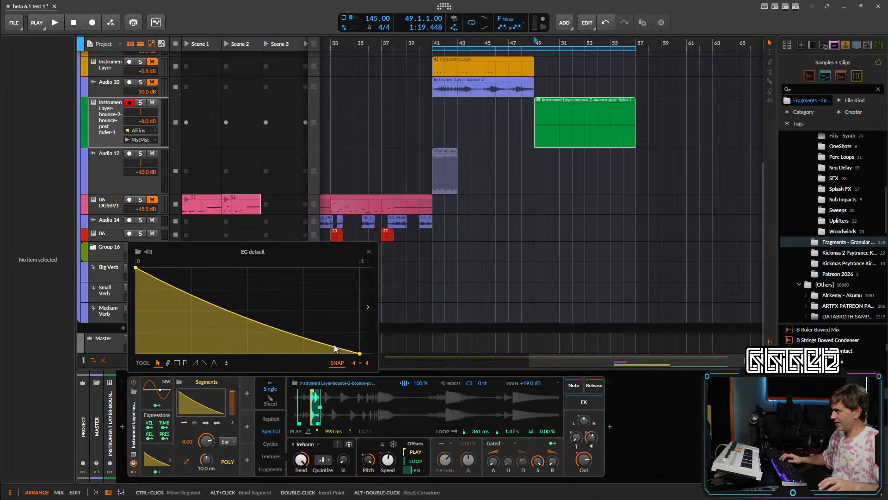
double_click(344, 351)
left_click_drag(344, 350, 343, 354)
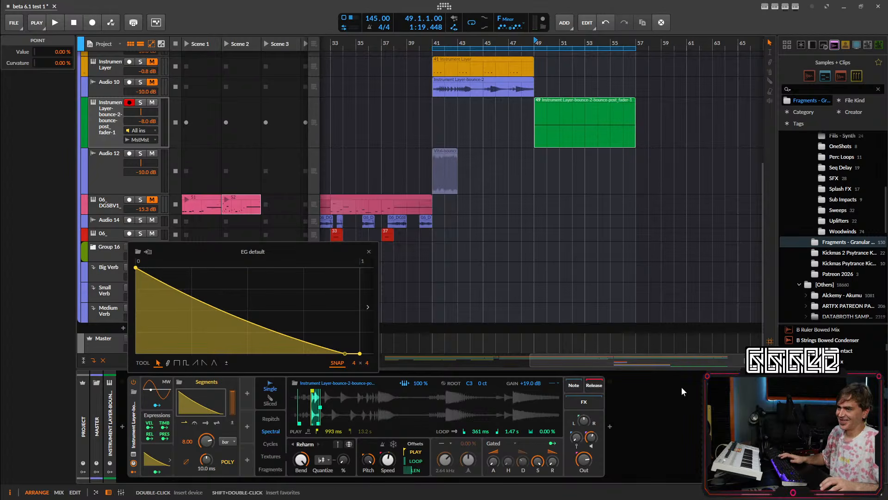
key("Escape")
key("space")
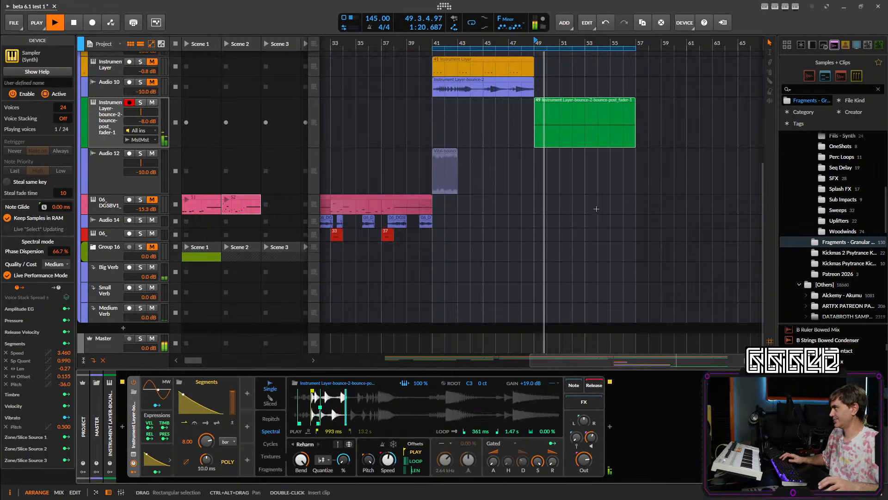
- Lower the sampler track's volume to -9.5 dB and move the curve's zero-level point slightly earlier
scroll(204, 223, "up", 3)
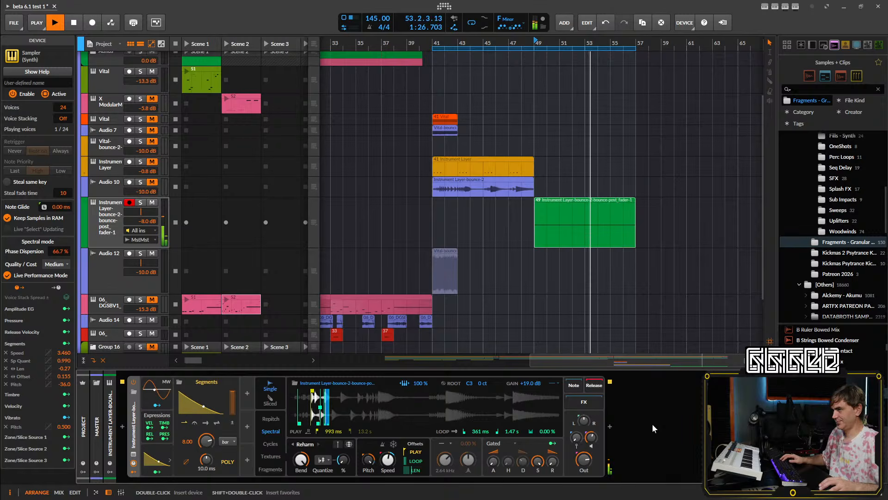
left_click_drag(630, 282, 542, 274)
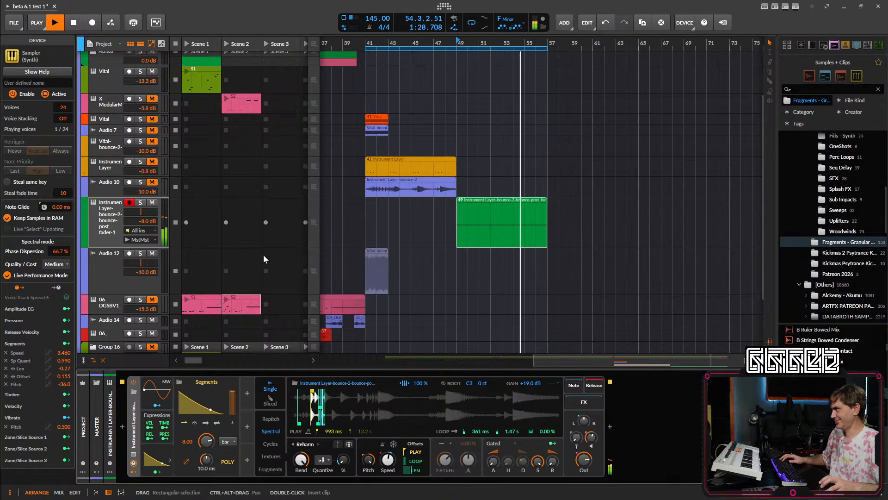
left_click_drag(164, 230, 144, 223)
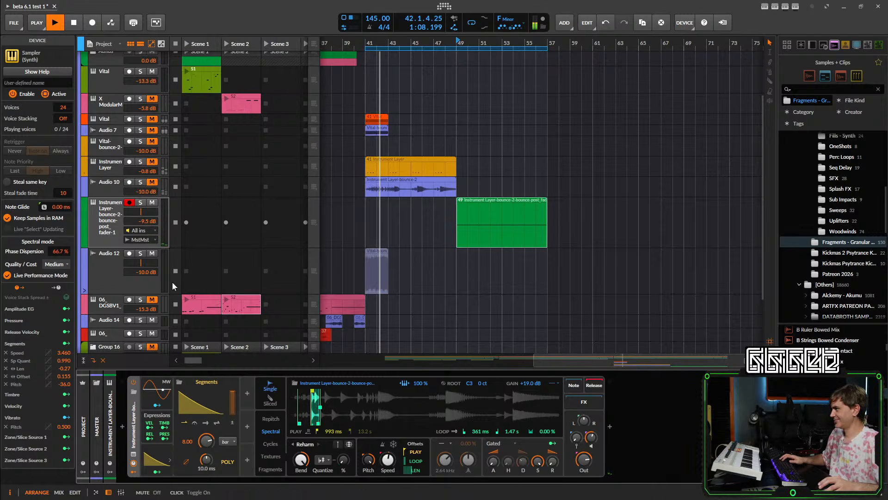
left_click(210, 393)
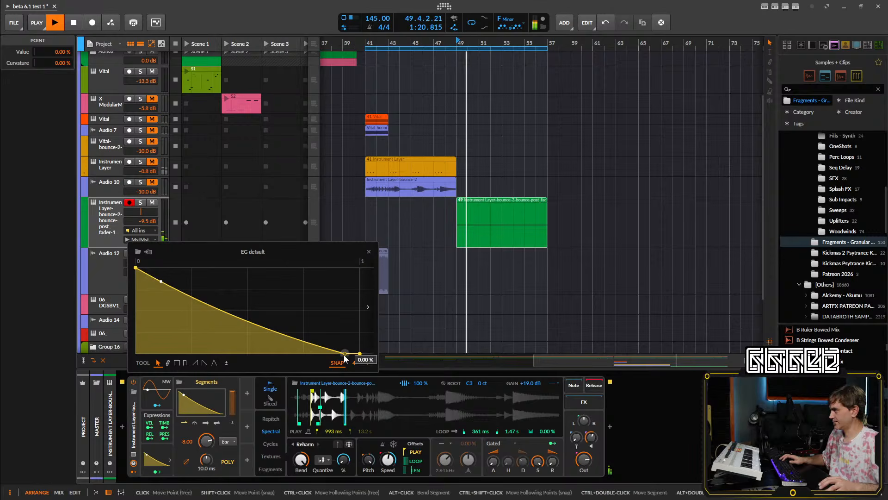
left_click_drag(340, 353, 339, 355)
left_click(368, 252)
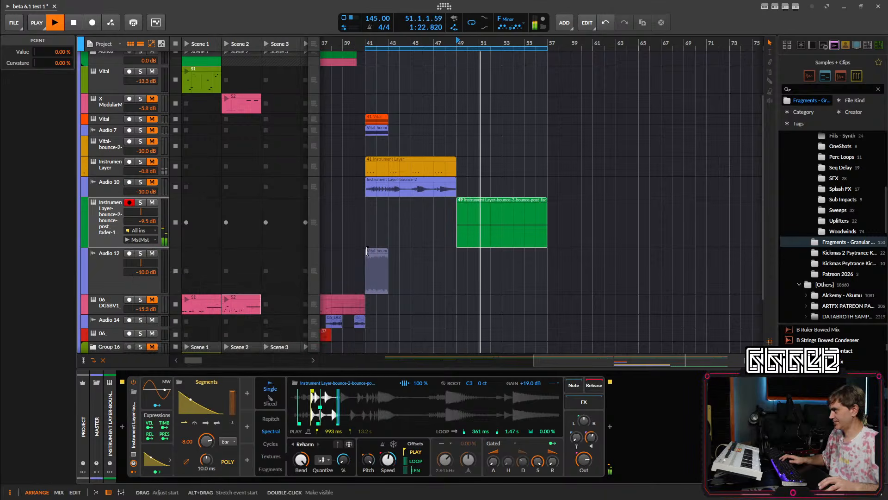
- Lower the sampler track's volume to -10.5 dB, listen to it in the arrangement and stop playback
scroll(433, 208, "down", 5)
left_click_drag(410, 204, 575, 210)
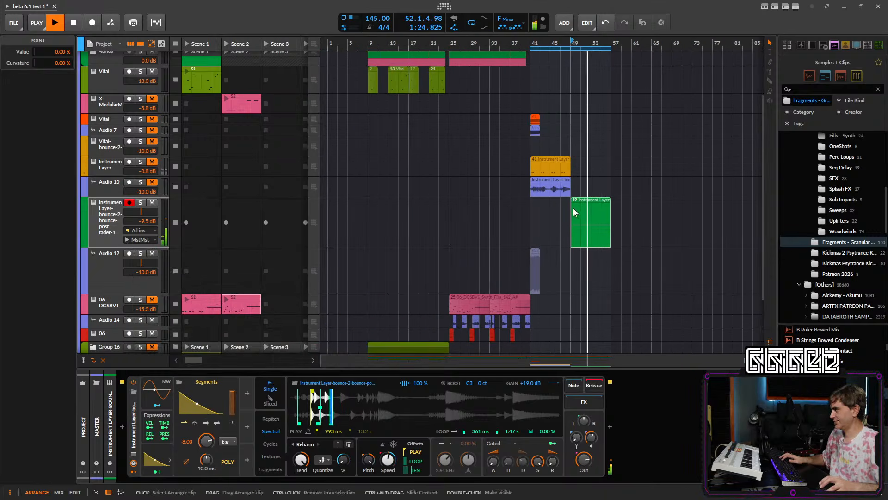
left_click_drag(141, 220, 141, 224)
scroll(591, 265, "up", 3)
scroll(599, 257, "up", 4)
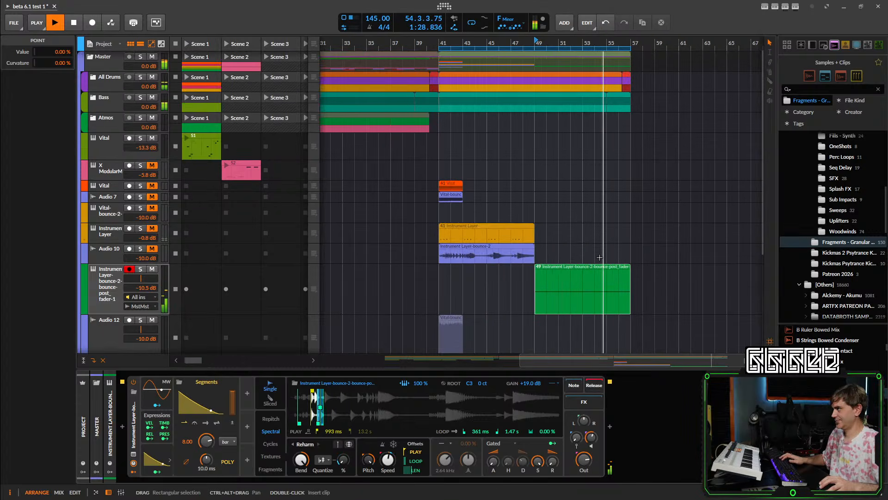
scroll(644, 238, "down", 3)
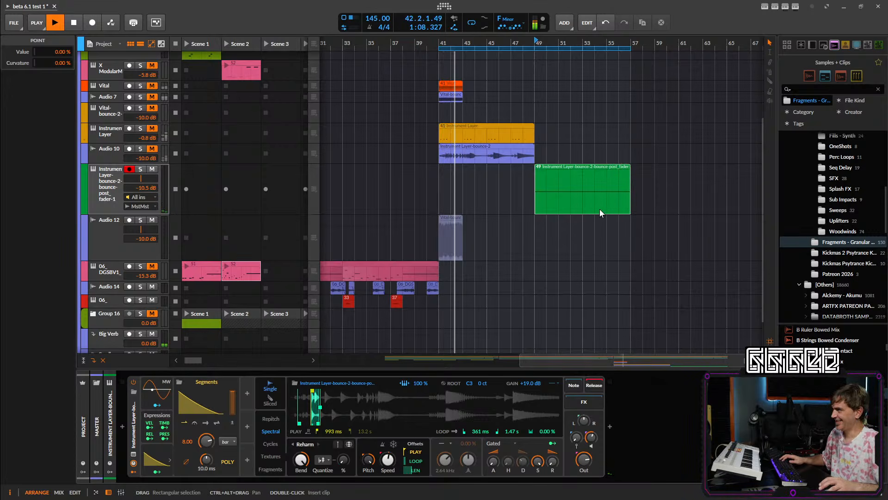
key("space")
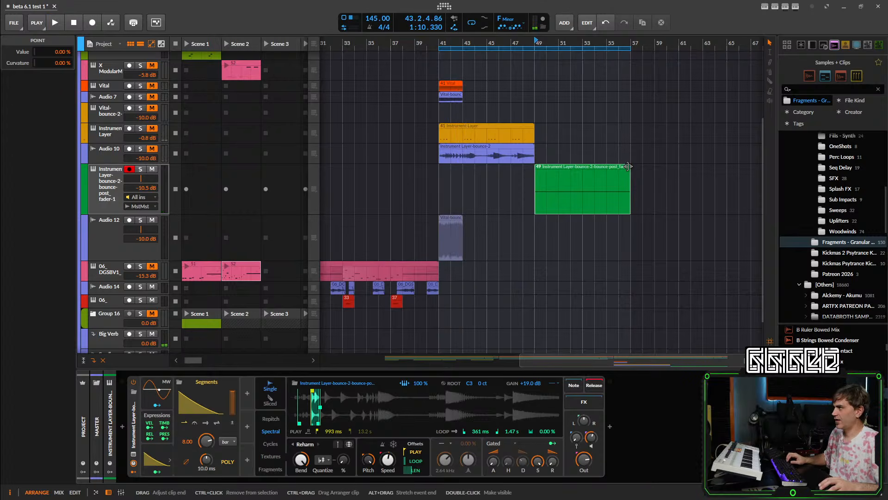
- Extend the end of the sampler clip and its note to bar 59 for a ten-bar length
left_click_drag(631, 174, 644, 174)
scroll(642, 189, "up", 3)
scroll(641, 189, "up", 1)
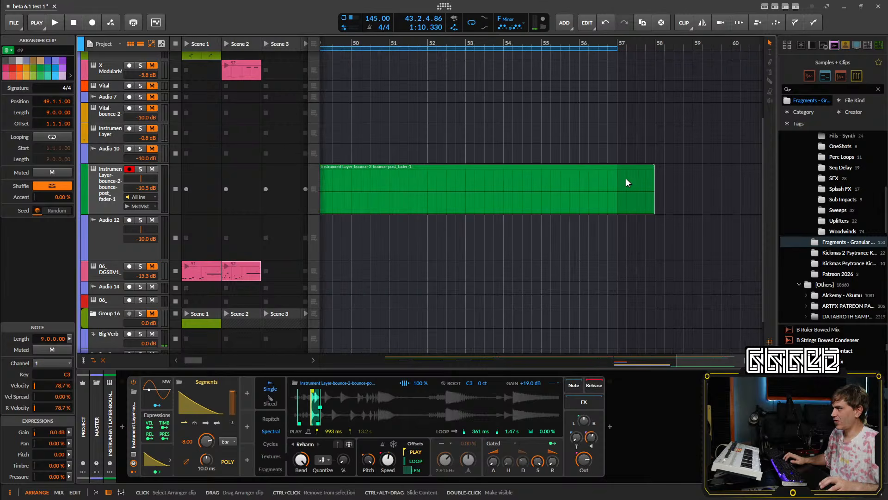
scroll(621, 177, "down", 3)
left_click_drag(634, 167, 651, 167)
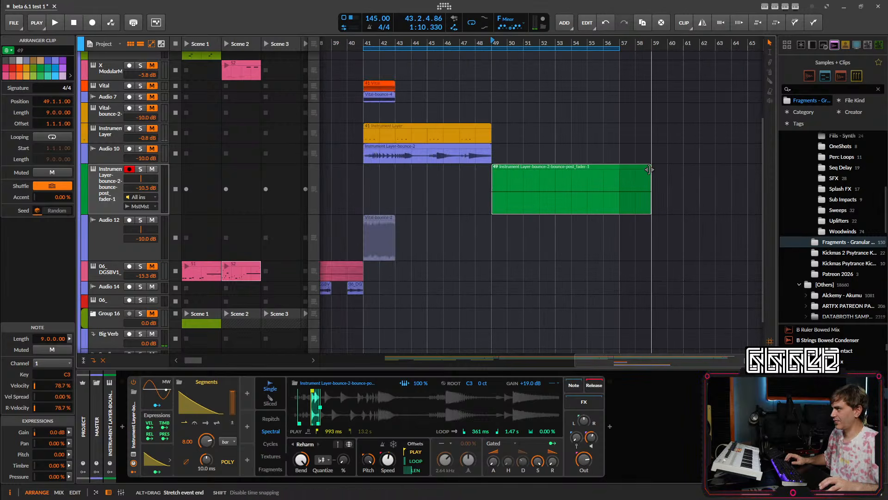
- Bounce the sampler clip to a new audio track, Post-Fader at 32-bit (floating-point), and enlarge that track's height
right_click(634, 174)
left_click(666, 462)
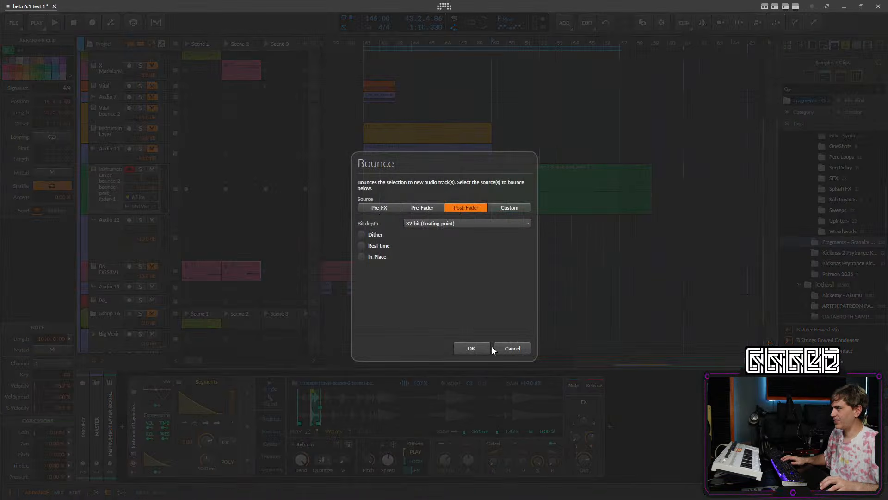
left_click(458, 348)
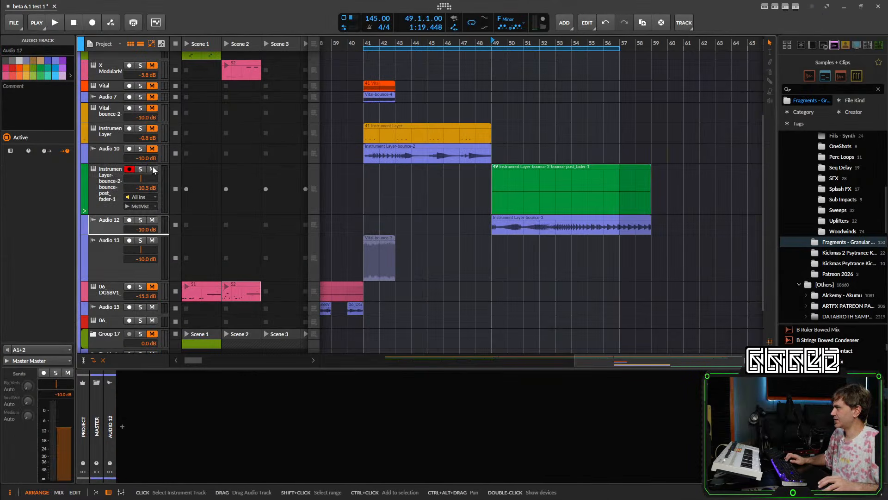
left_click_drag(113, 234, 118, 289)
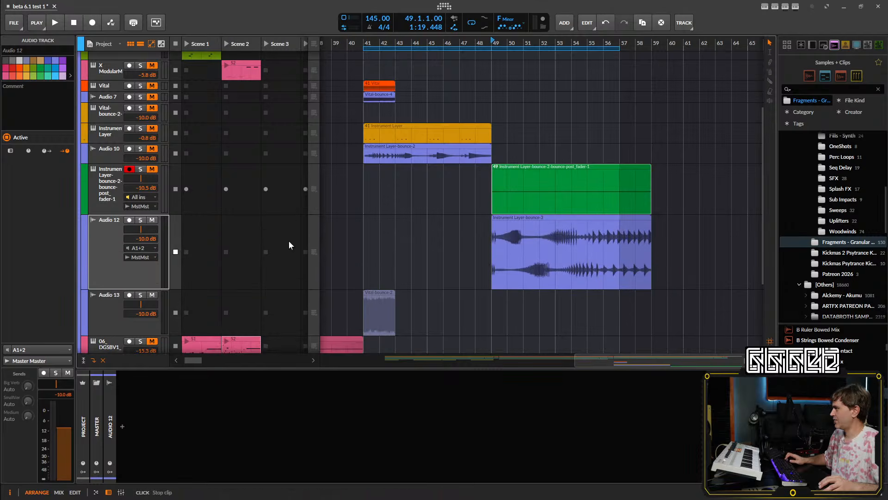
- Shift the bounced audio clip in time until one of its transients lines up with bar 57
scroll(705, 248, "up", 10)
left_click(532, 251)
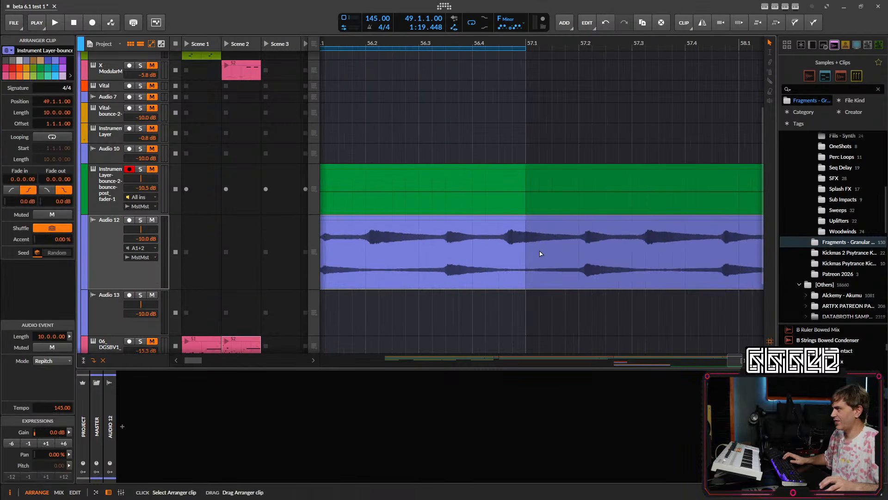
left_click_drag(540, 251, 553, 248)
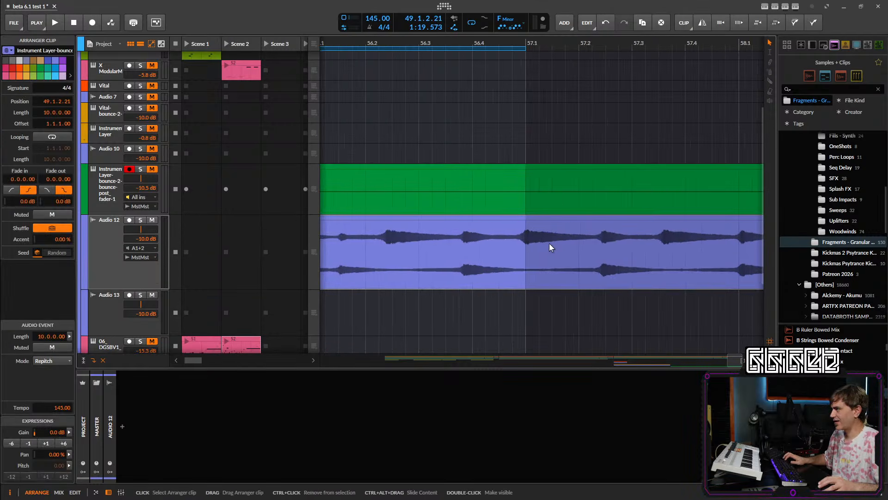
scroll(477, 261, "down", 4)
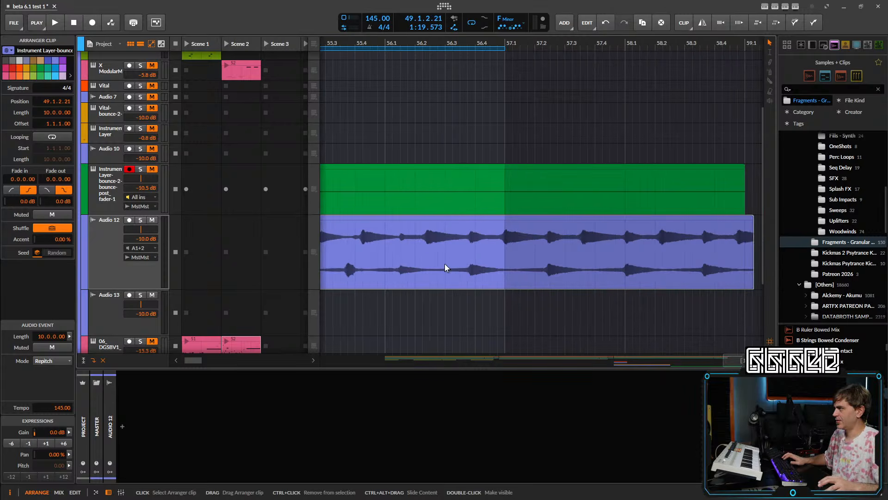
left_click_drag(445, 265, 550, 262)
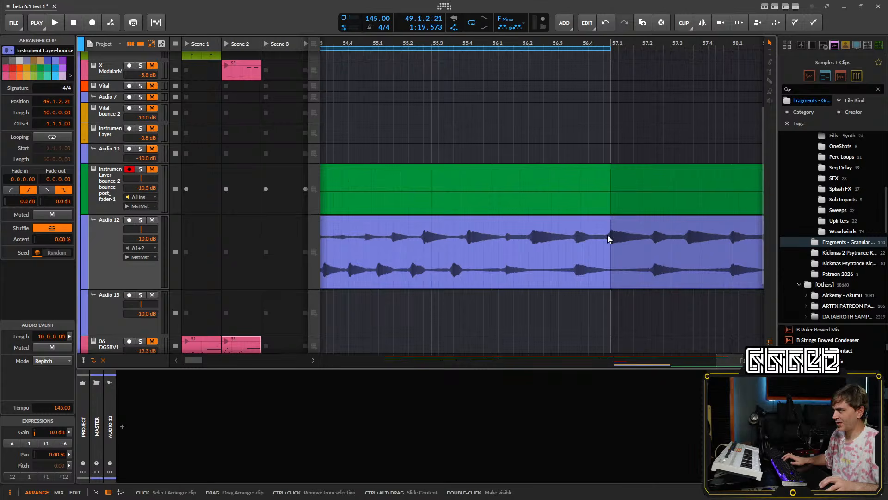
left_click_drag(663, 243, 618, 250)
- Trim the bounced clip's start to bar 49 and give it a short fade-in
scroll(615, 250, "down", 5)
scroll(615, 250, "up", 2)
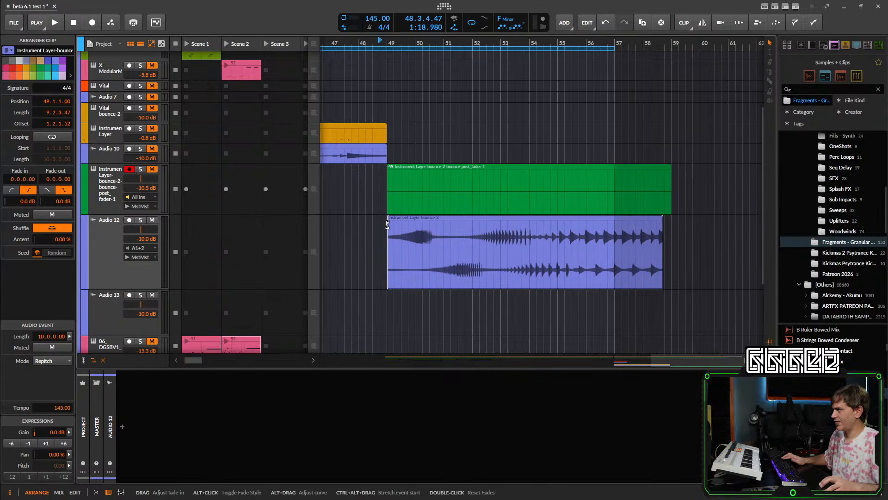
left_click_drag(388, 224, 396, 224)
left_click(473, 189)
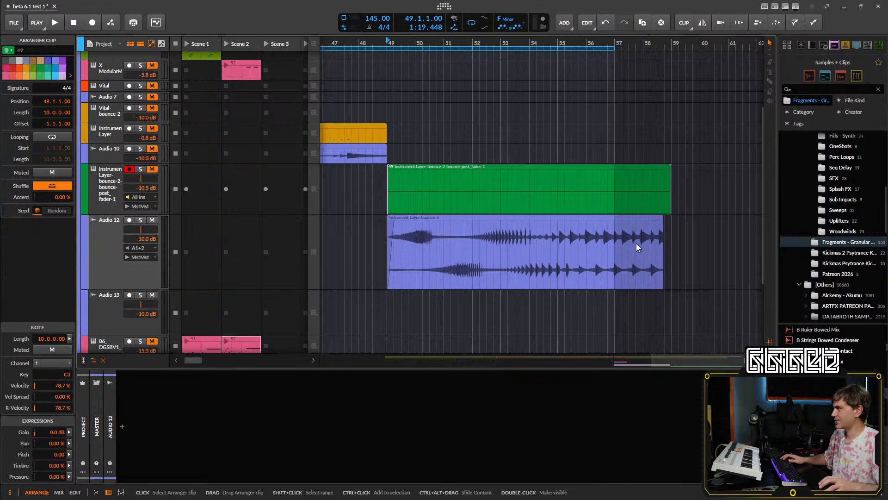
- Split the bounced audio clip at bar 57 and mute the part after the split
left_click(641, 244)
key("5")
left_click(615, 279)
left_click(634, 277)
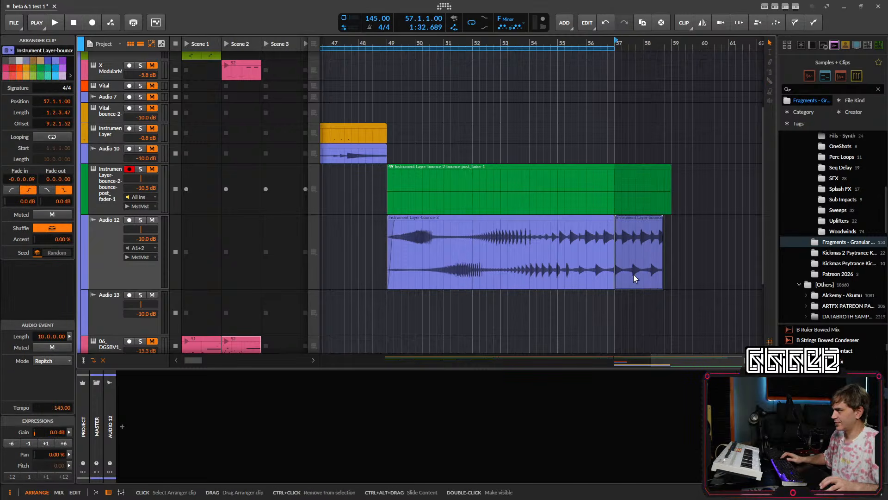
key("alt+m")
- Play the arrangement from bar 56 to hear the end of the bounced clip and the loop transition
key("space")
key("space")
left_click(587, 43)
key("space")
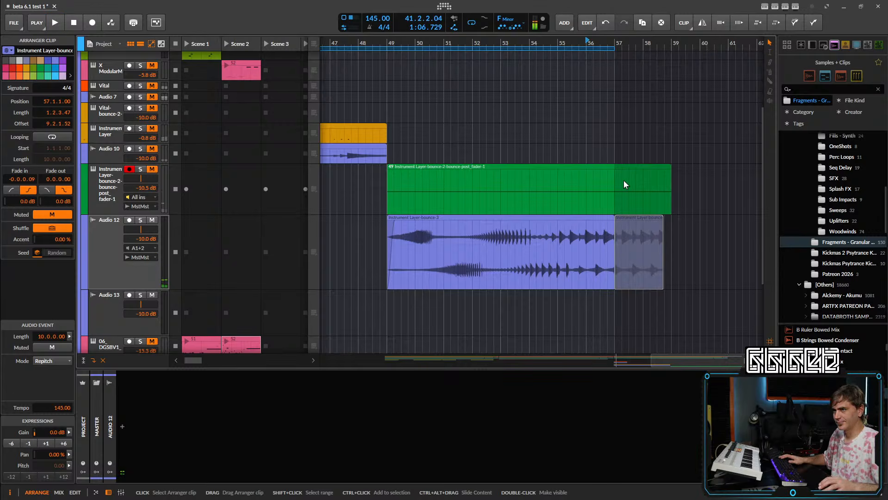
key("space")
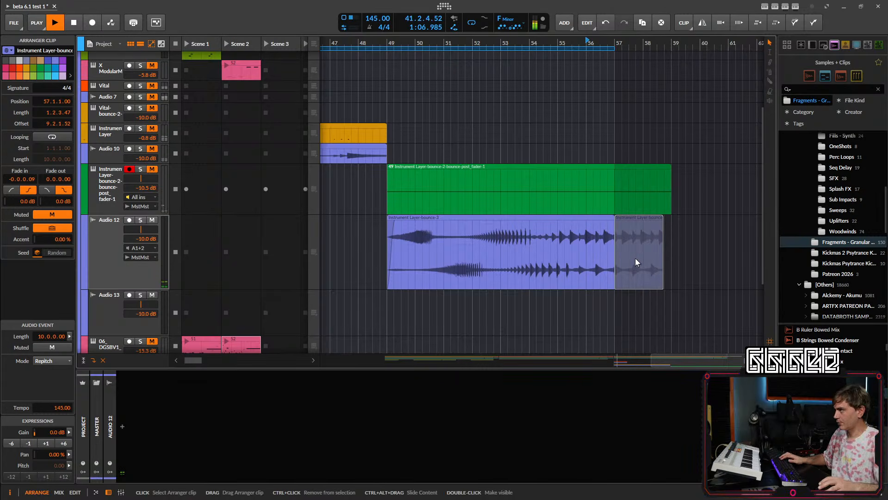
- Stop playback and delete the muted remainder of the bounced clip after bar 57
scroll(635, 258, "up", 4)
scroll(578, 317, "up", 2)
left_click_drag(578, 317, 480, 248)
key("space")
scroll(532, 254, "up", 2)
scroll(562, 275, "up", 1)
left_click(576, 295)
key("Delete")
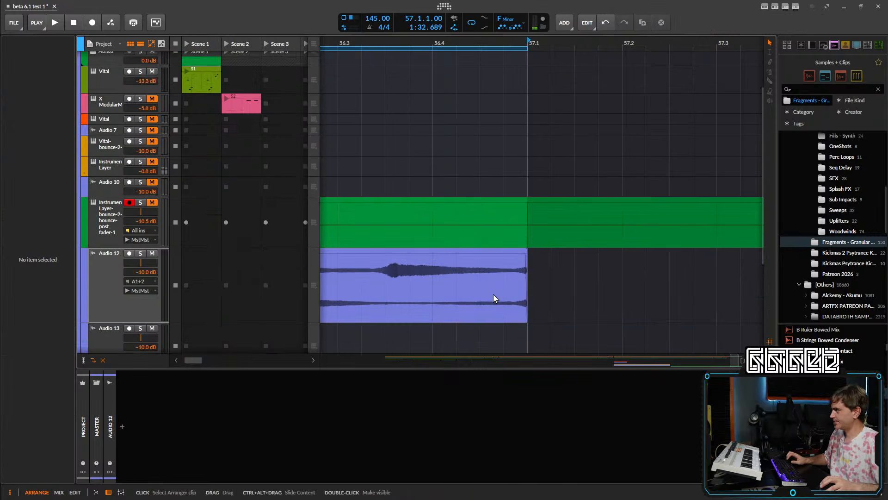
left_click(465, 291)
left_click_drag(453, 297, 469, 294)
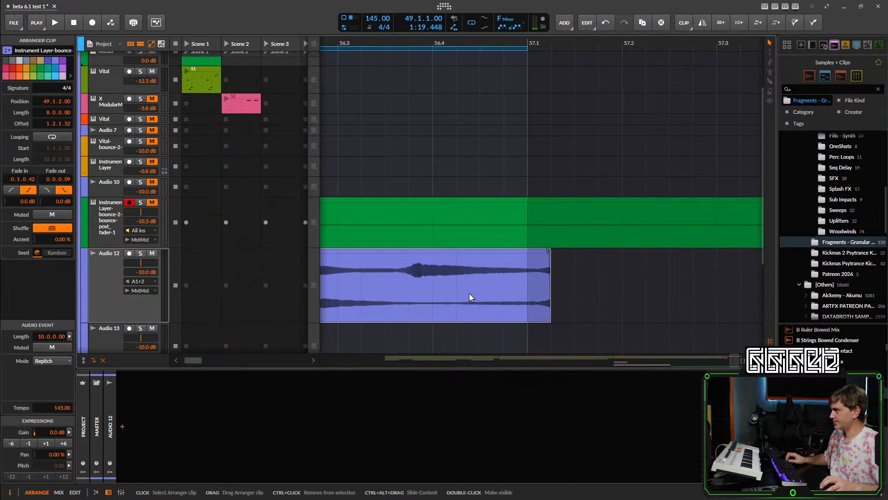
key("ctrl+z")
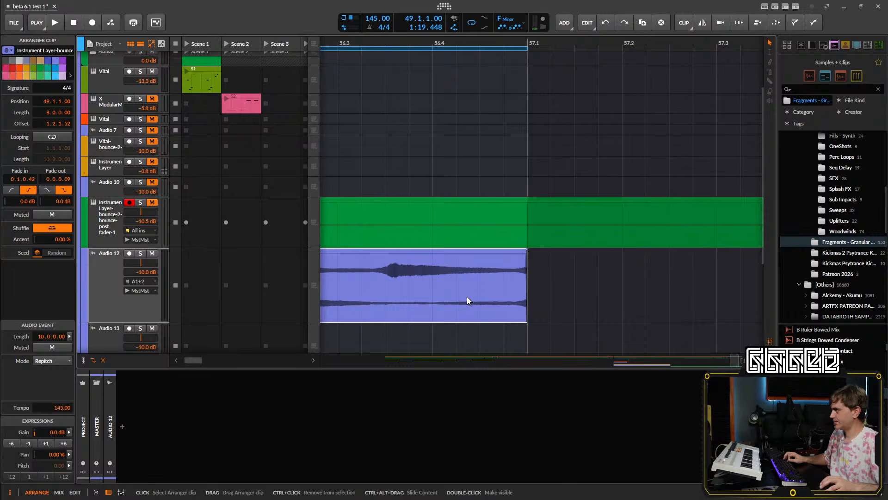
- Slide the bounced clip's audio content slightly later and extend the clip's end to bar 58
left_click_drag(468, 298, 476, 298)
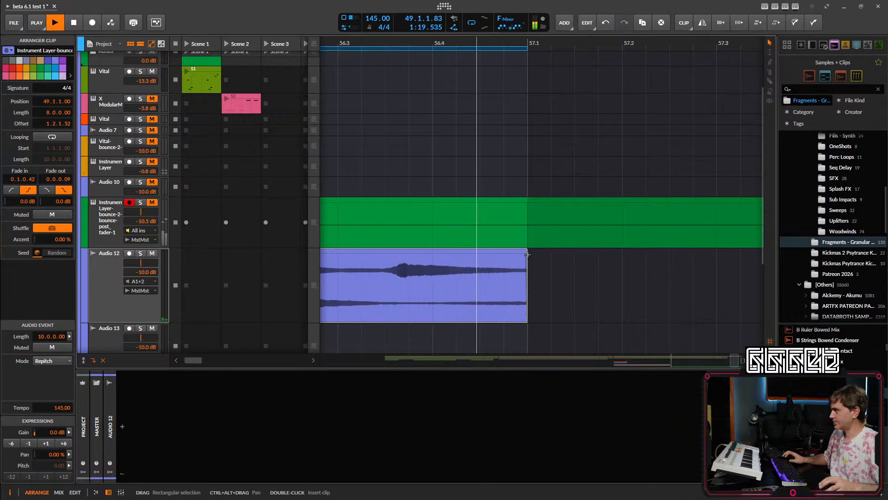
scroll(528, 254, "down", 5)
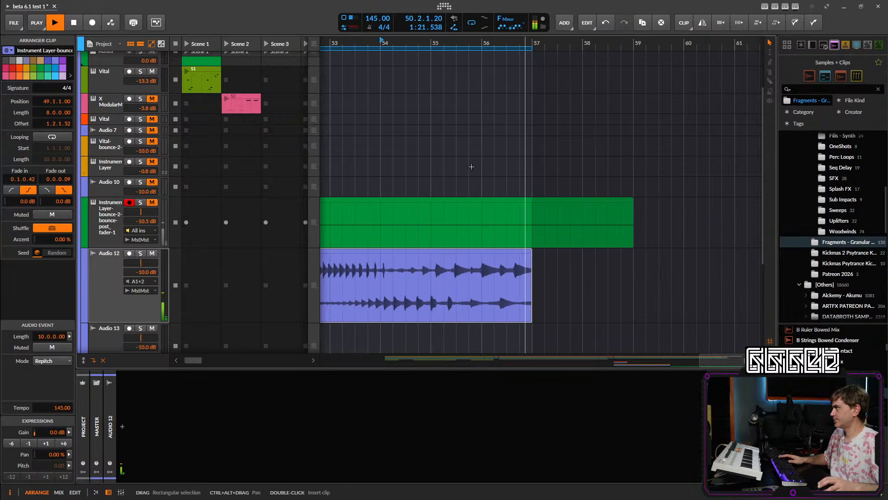
scroll(539, 271, "down", 2)
left_click_drag(541, 271, 562, 271)
scroll(561, 270, "up", 2)
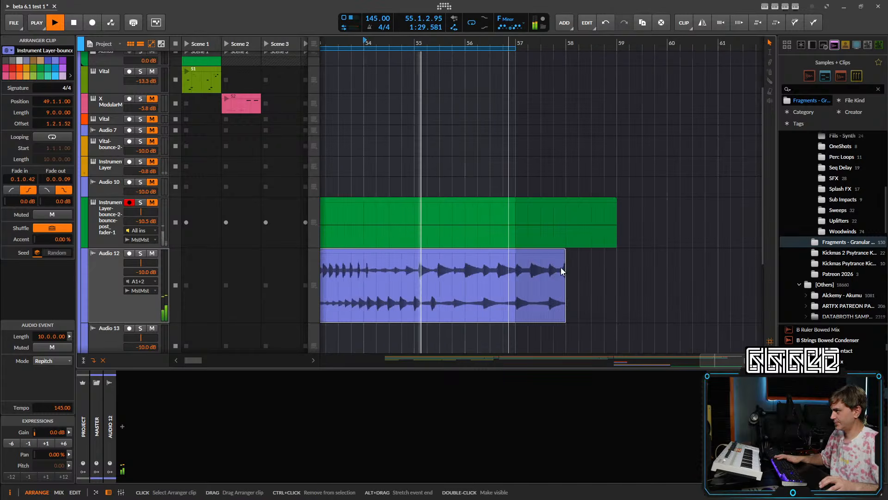
- Split the clip at bar 57 and one beat after it, and delete the remainder past the one-beat slice
scroll(561, 272, "up", 2)
scroll(450, 304, "up", 2)
key("5")
left_click(462, 318)
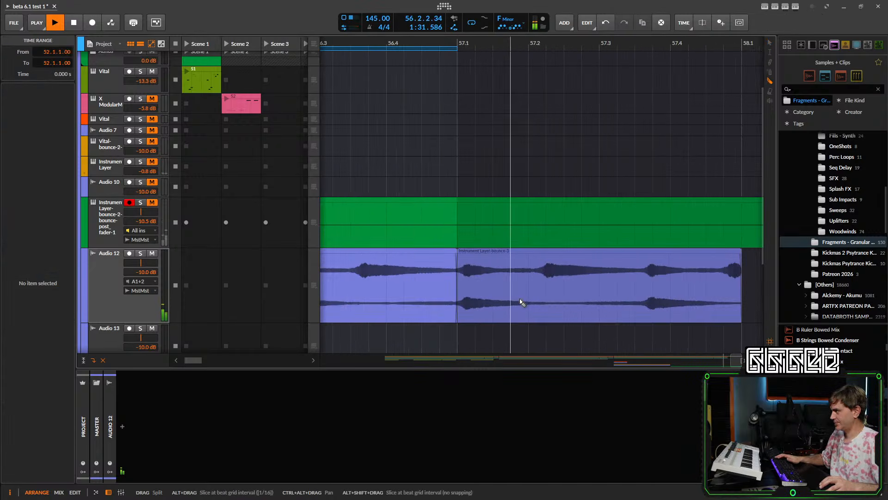
key("1")
left_click(585, 293)
key("Delete")
scroll(575, 287, "down", 4)
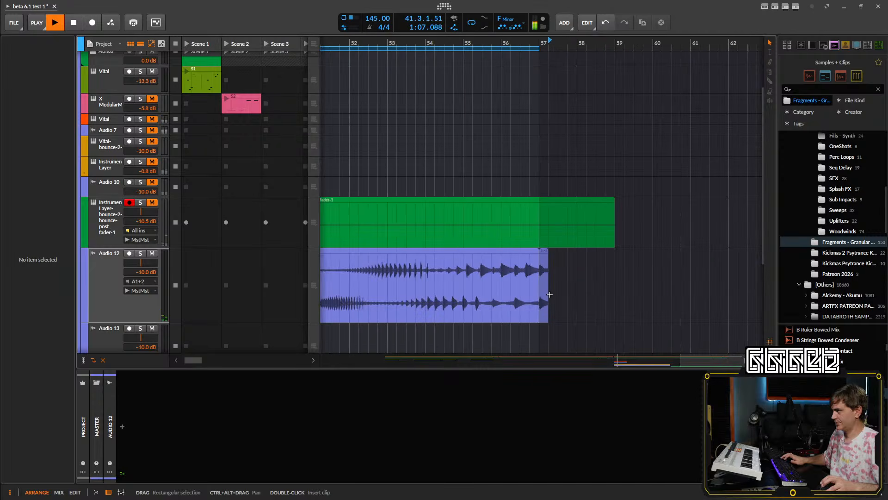
- Move the one-beat slice after bar 57 back to bar 41 on the Audio 12 track
scroll(545, 294, "down", 3)
scroll(546, 296, "up", 1)
left_click_drag(546, 298, 569, 298)
scroll(569, 296, "up", 2)
scroll(601, 287, "down", 2)
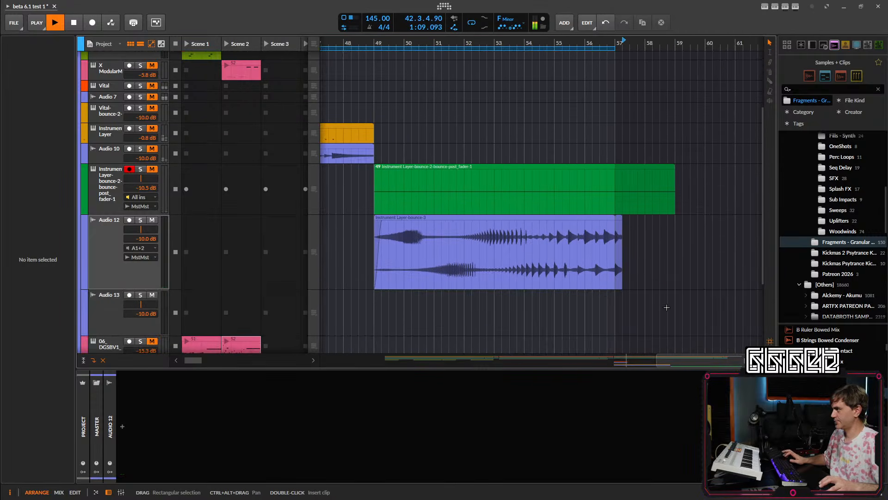
scroll(620, 277, "down", 1)
left_click_drag(620, 278, 350, 276)
left_click(699, 267)
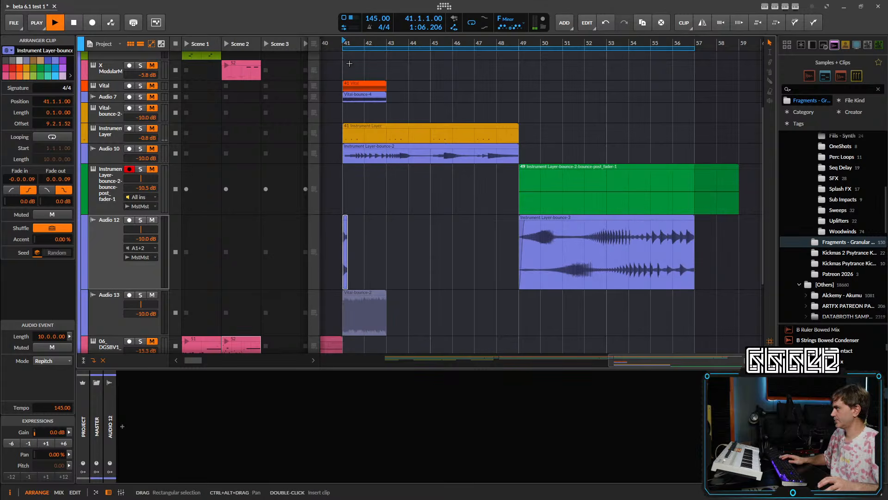
- Audition the one-beat slice at bar 41 and lengthen its fade-out to 0.0.1.11
scroll(348, 236, "up", 4)
left_click_drag(347, 236, 393, 236)
key("space")
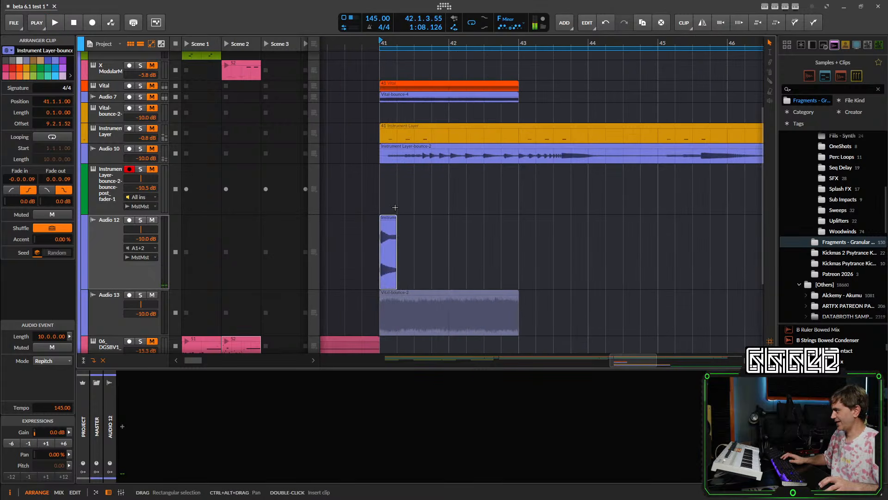
key("space")
scroll(396, 224, "up", 2)
key("space")
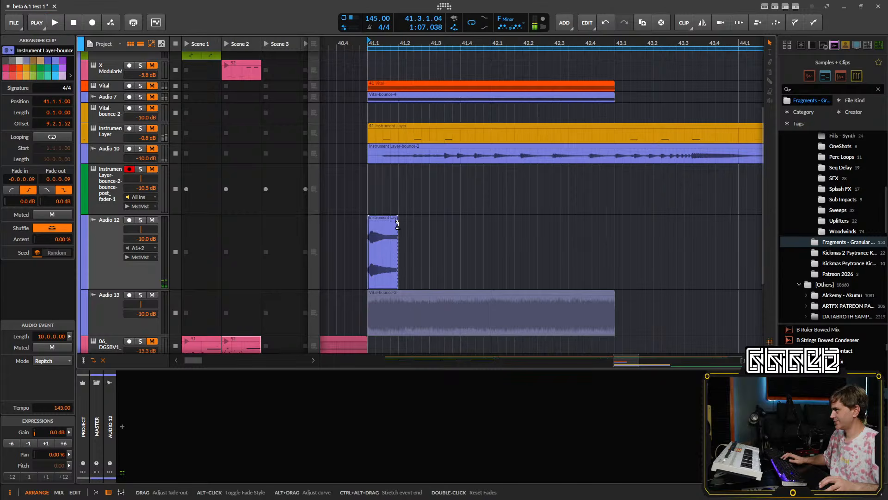
left_click_drag(389, 222, 389, 222)
key("space")
key("space")
- Normalize the one-beat slice and bounce it in place (Pre-FX)
right_click(384, 259)
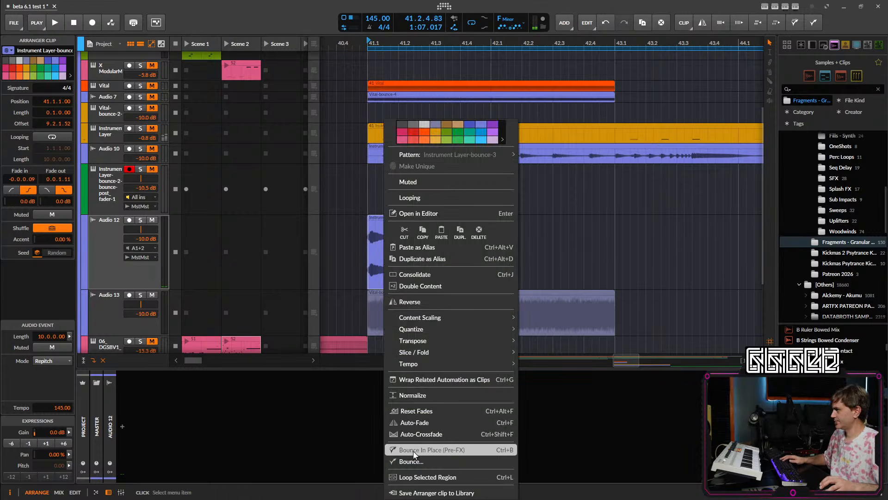
left_click(432, 395)
right_click(385, 265)
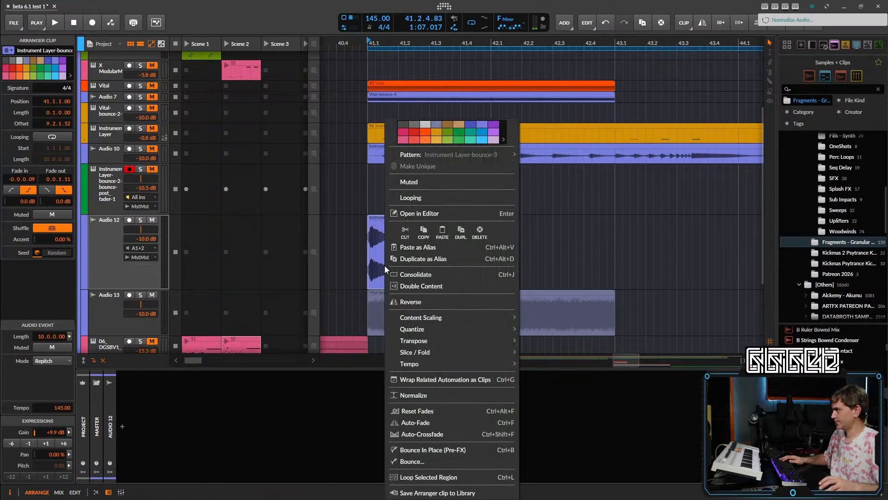
left_click(436, 452)
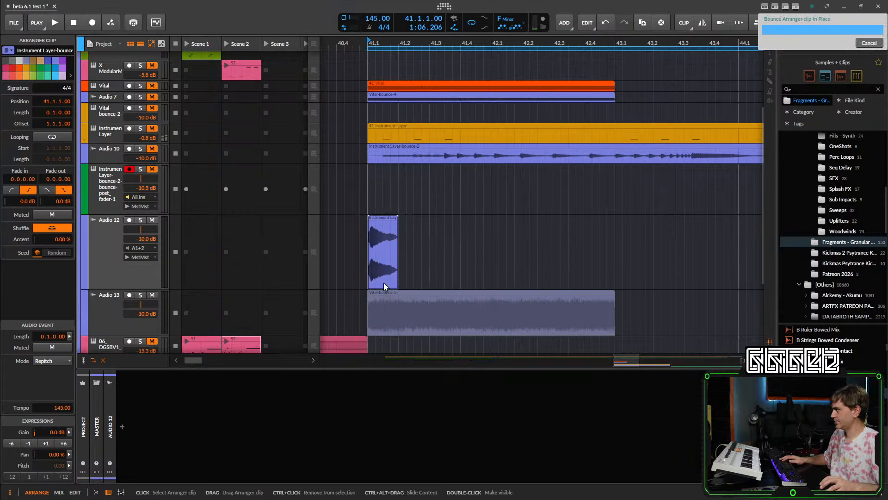
- Add an instrument track below Audio 12 and insert a Sampler on it
right_click(101, 281)
mouse_move(150, 437)
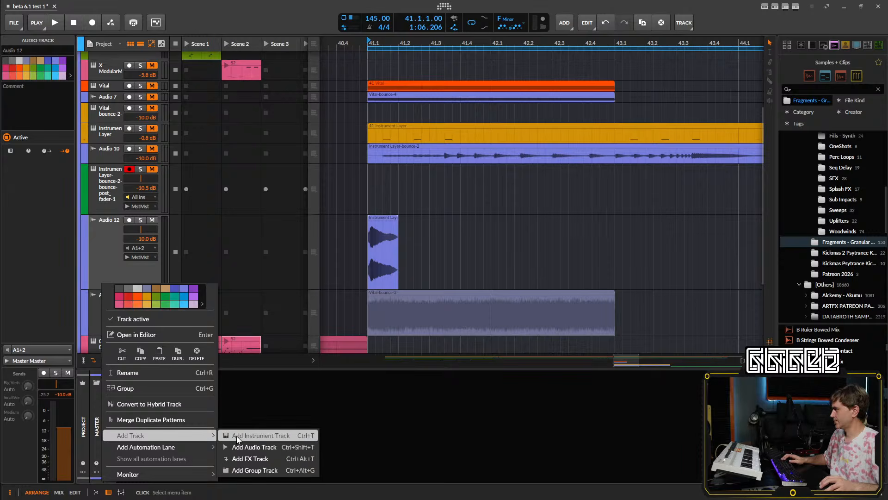
left_click(245, 437)
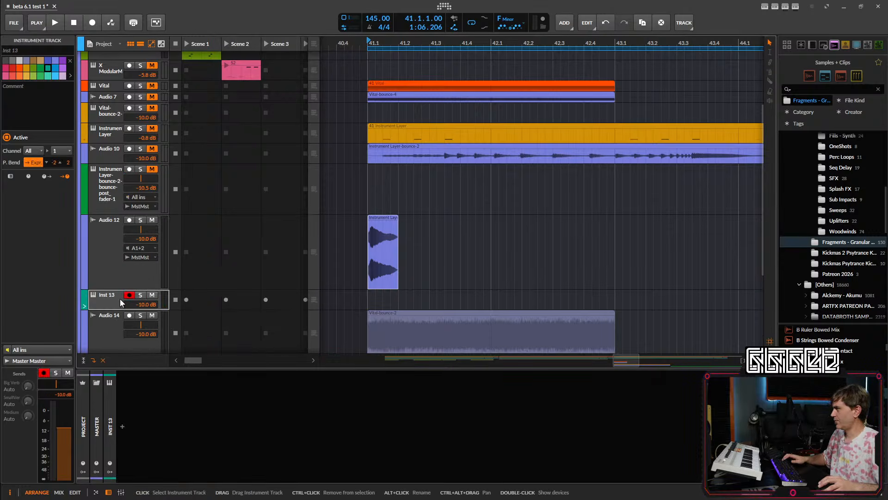
left_click(122, 426)
type("sa")
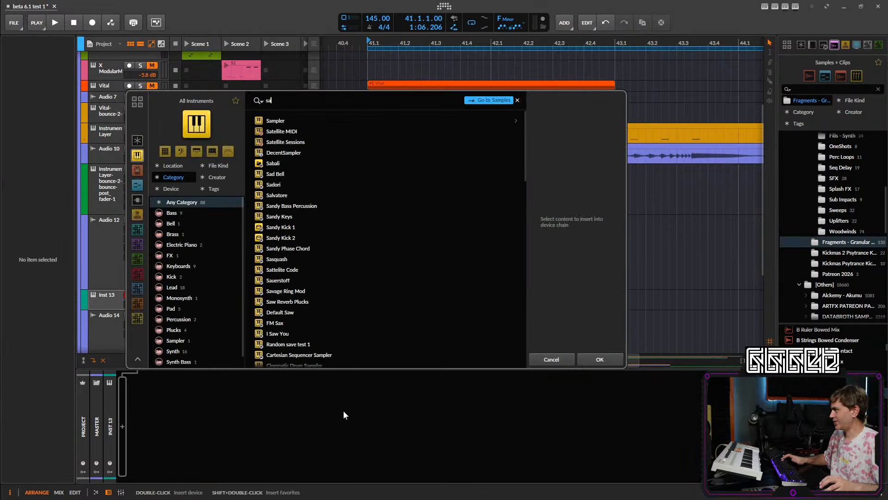
left_click(598, 357)
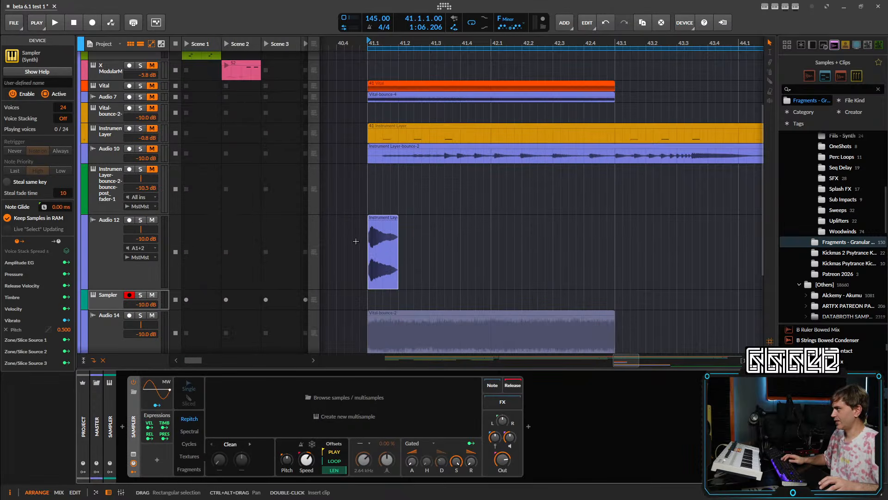
- Load the bounced one-beat slice into the Sampler and mute the slice's clip in the arrangement
left_click_drag(383, 250, 408, 416)
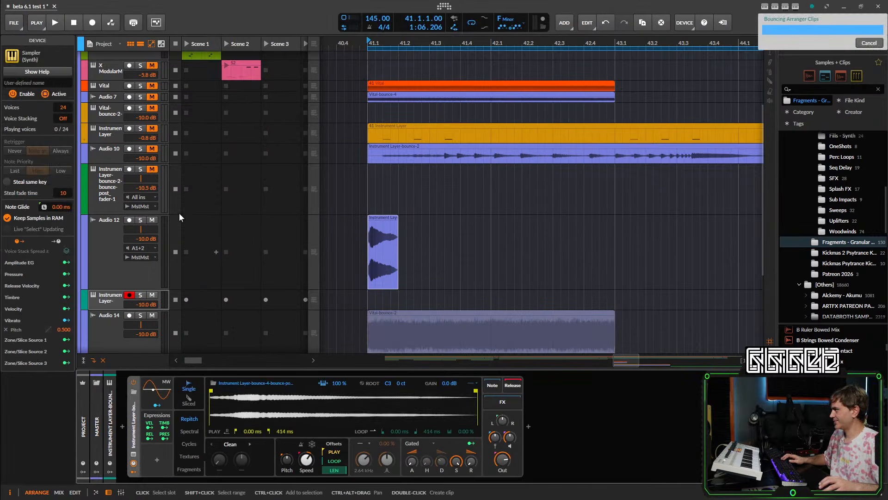
scroll(397, 241, "down", 3)
left_click_drag(430, 232, 354, 255)
key("alt+m")
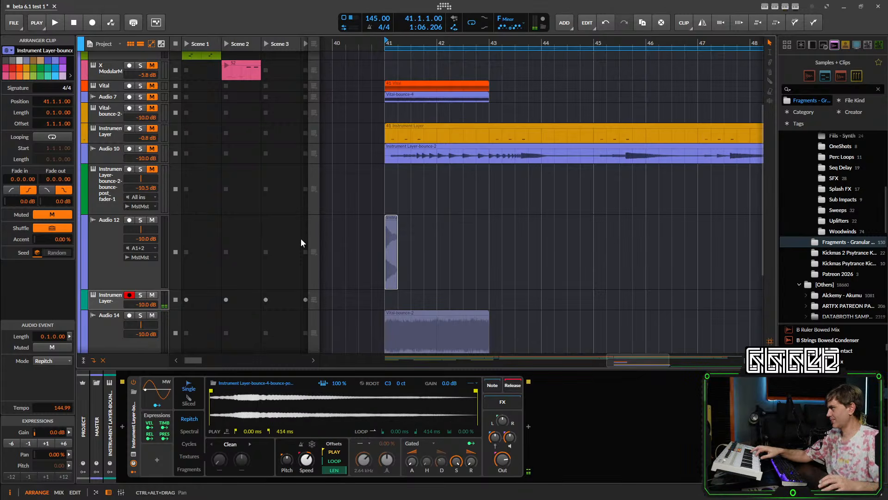
- Set the Sampler's play start to 46.7 ms and decay to 71.6 ms, with the track volume at -4.0 dB
left_click_drag(211, 392, 239, 396)
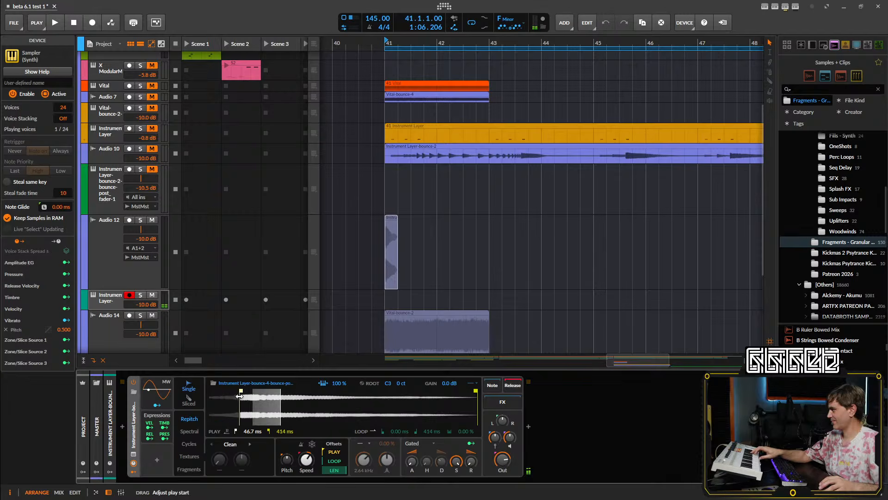
left_click_drag(110, 310, 112, 348)
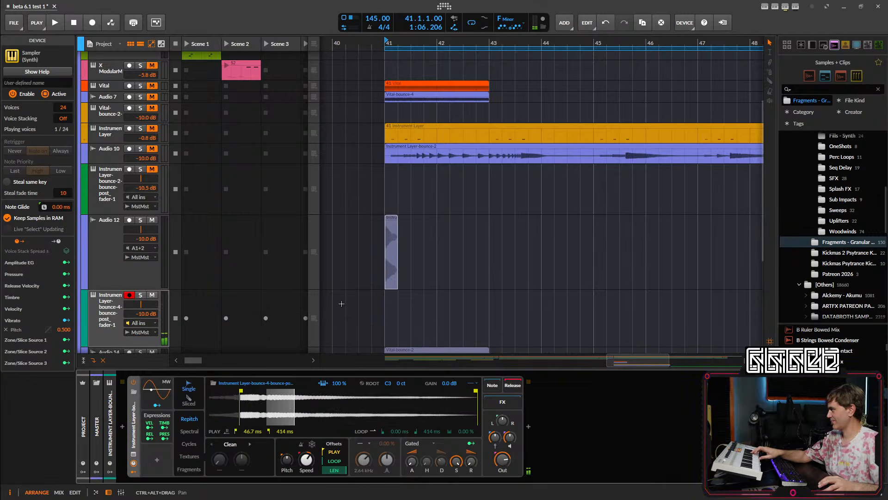
scroll(196, 275, "down", 3)
left_click_drag(141, 246, 141, 234)
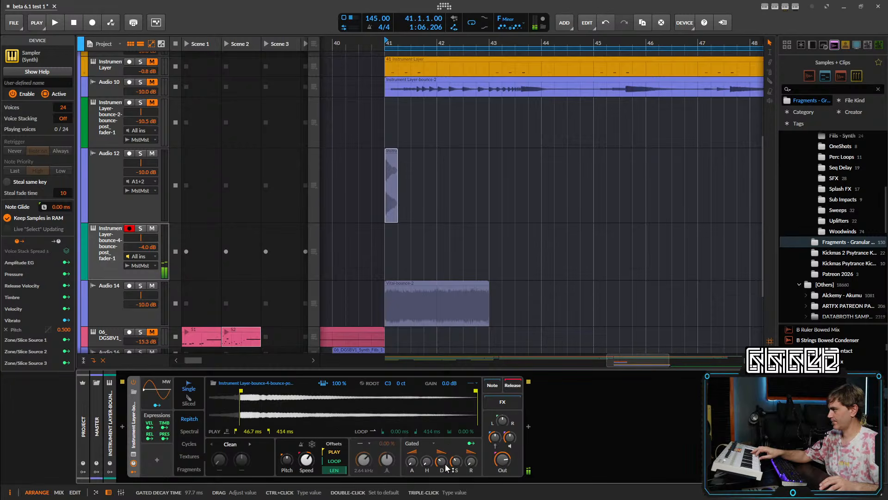
left_click_drag(445, 459, 445, 464)
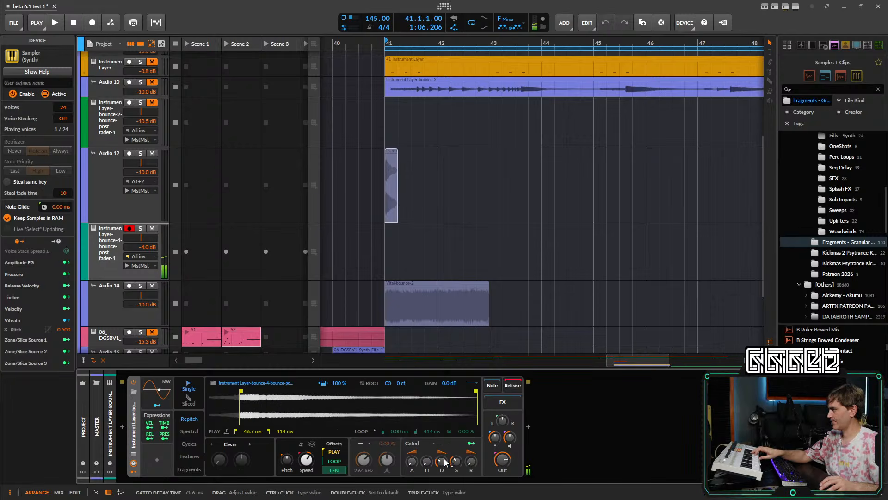
- Try the Sampler's Spectral mode with different Shift amounts and a Formant of +13.44 st
left_click(189, 431)
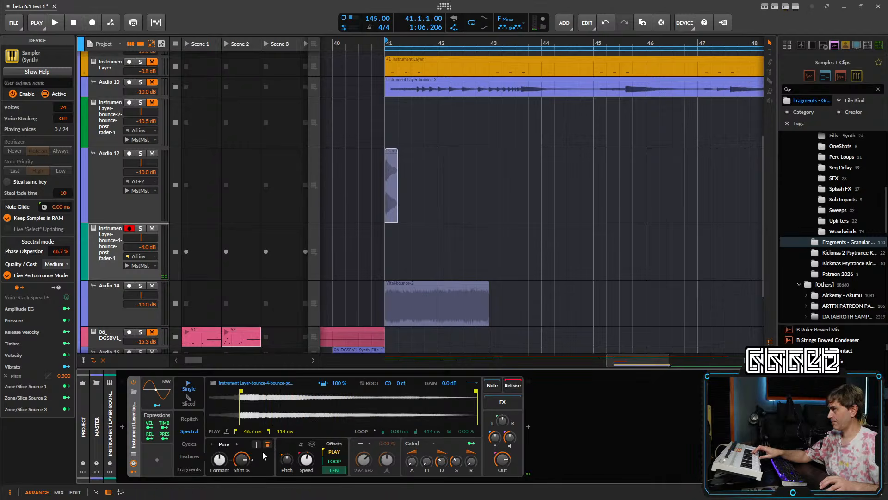
left_click_drag(219, 459, 242, 458)
left_click_drag(241, 459, 217, 448)
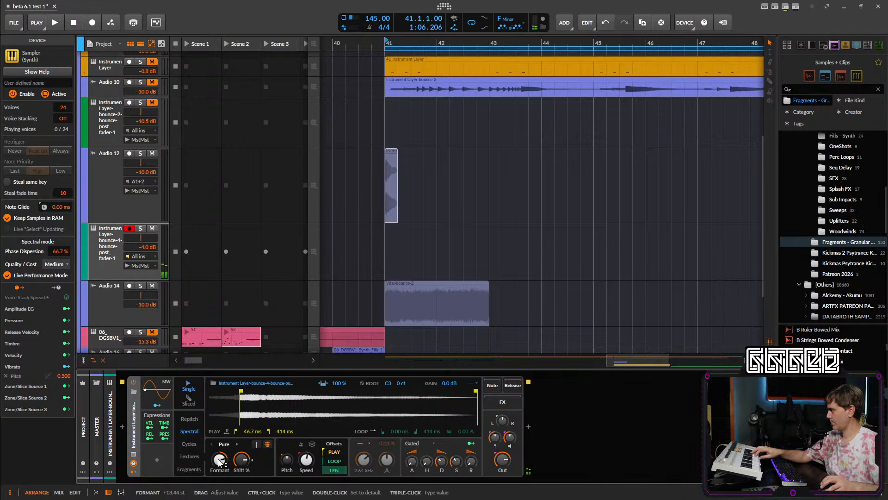
- Try the Spectral mode's Reharm algorithm with different Bend amounts, and return the Sampler to Repitch mode
left_click(224, 444)
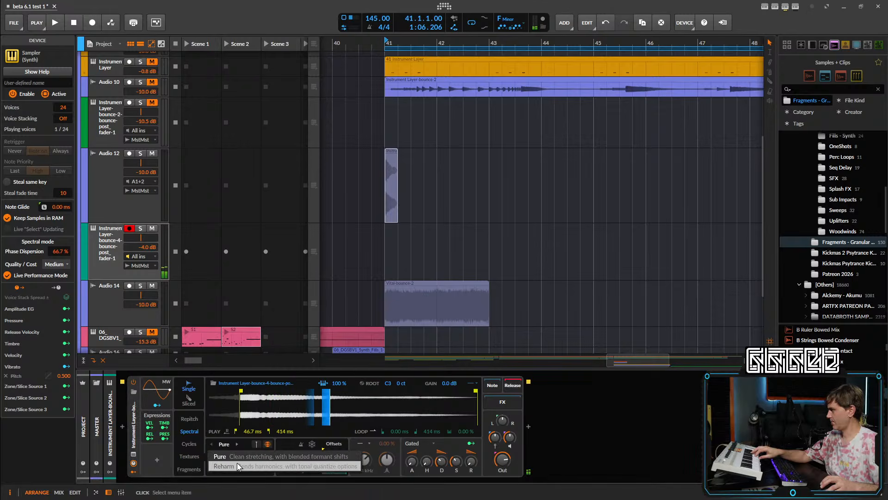
left_click(238, 465)
left_click(241, 459)
left_click(264, 488)
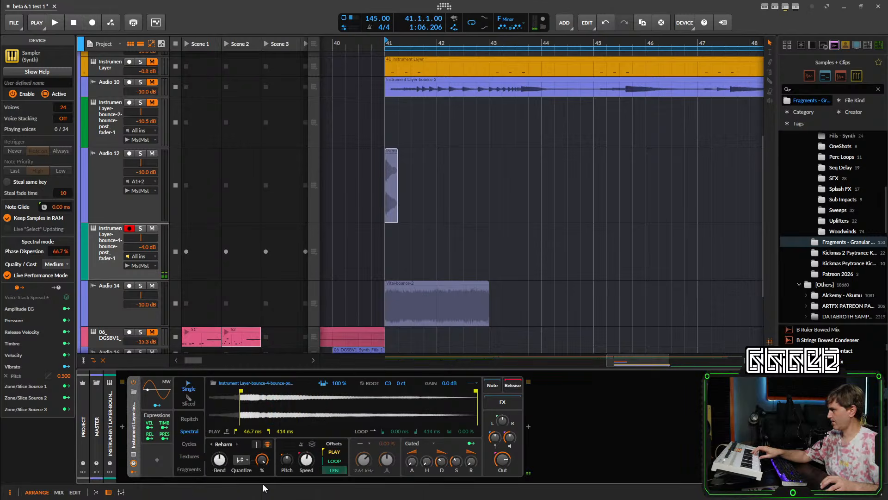
mouse_move(219, 459)
left_mouse_down()
mouse_move(220, 443)
mouse_move(221, 462)
left_mouse_up()
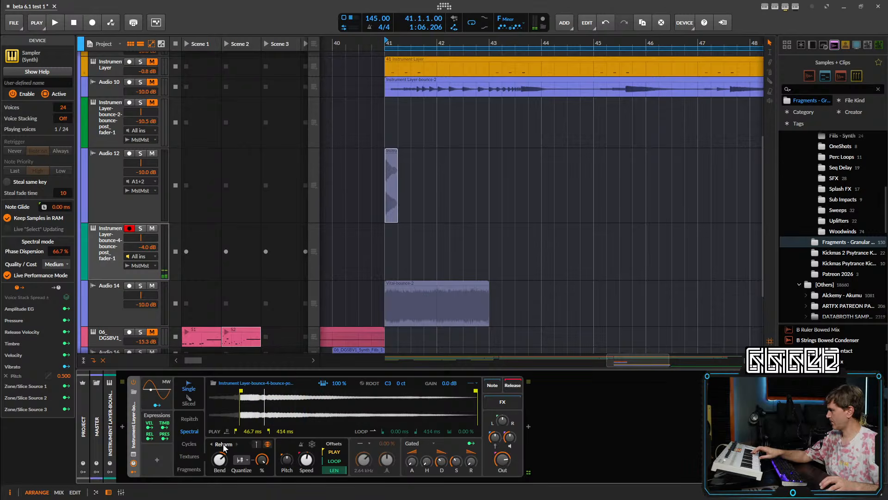
left_click(189, 418)
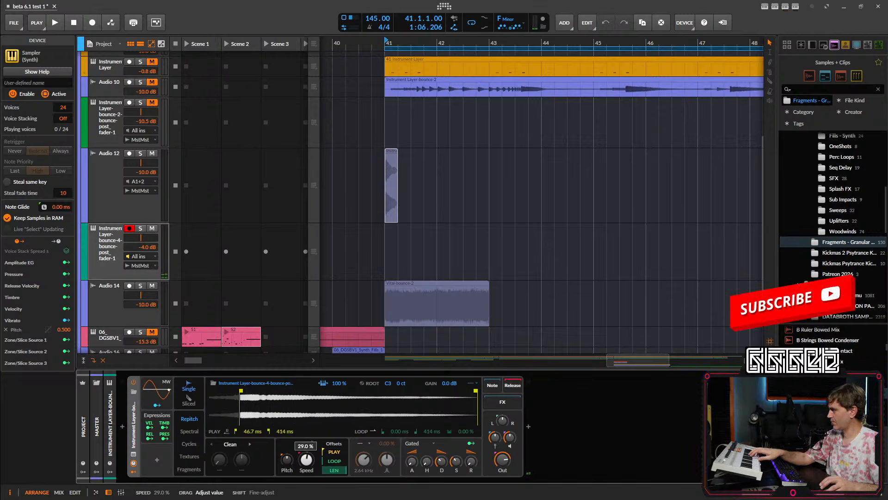
- Switch the Sampler to Fragments mode with frozen playback, set the position offset to 42.5 % and adjust the playback motion
left_click(189, 469)
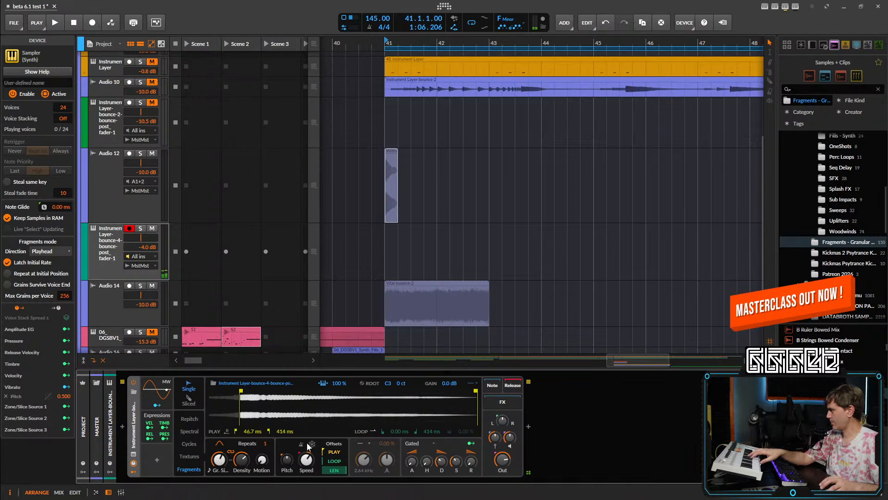
left_click_drag(314, 462, 314, 455)
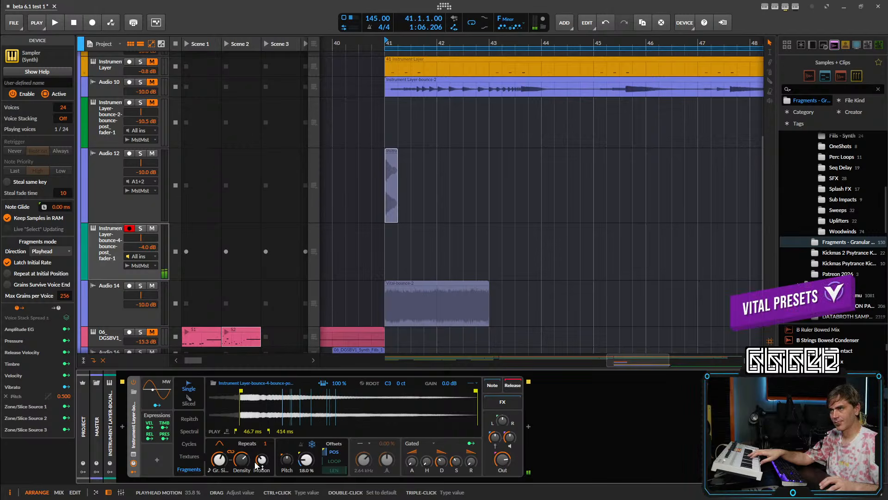
left_click_drag(262, 461, 261, 461)
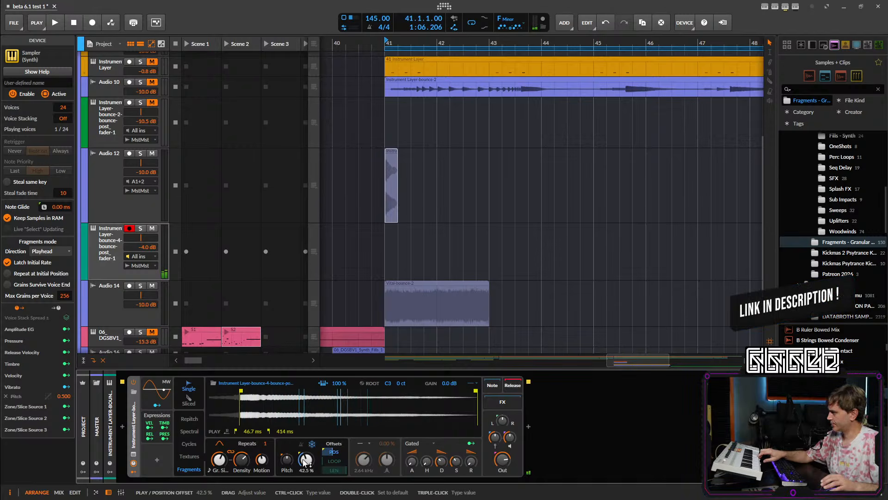
double_click(265, 467)
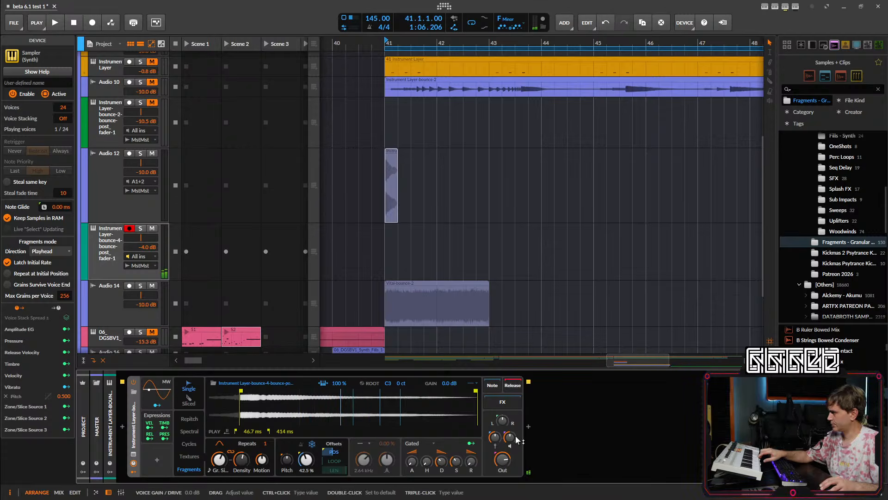
left_click_drag(517, 439, 506, 442)
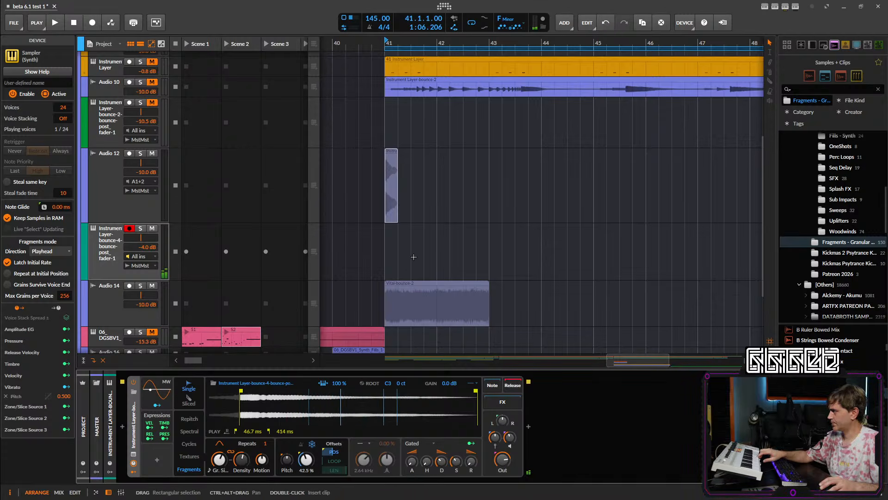
- Create a one-bar clip at bar 41 on the Sampler track, fill it with a full-length F3 note and play it
double_click(401, 245)
scroll(196, 256, "down", 5)
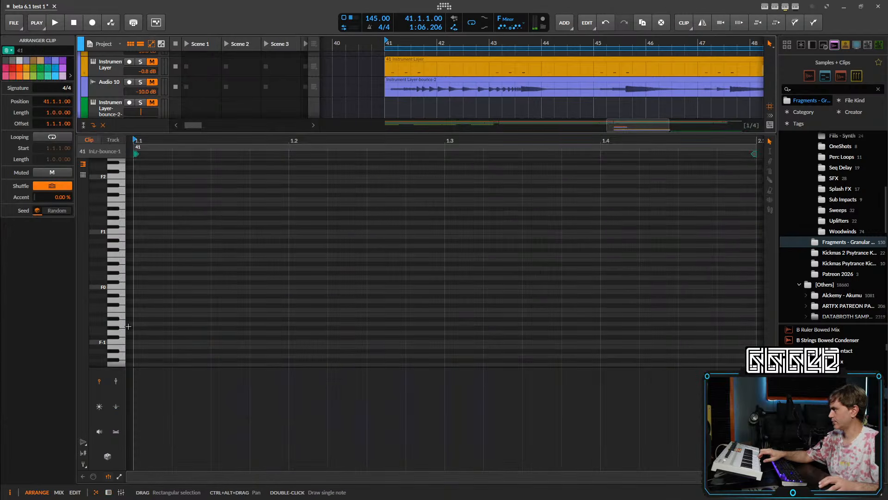
scroll(154, 325, "up", 9)
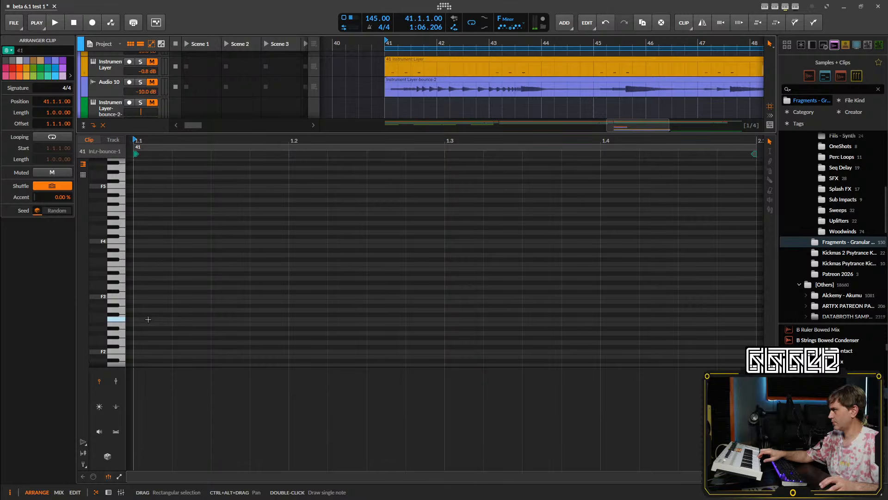
double_click(148, 297)
left_click_drag(171, 297, 757, 296)
key("space")
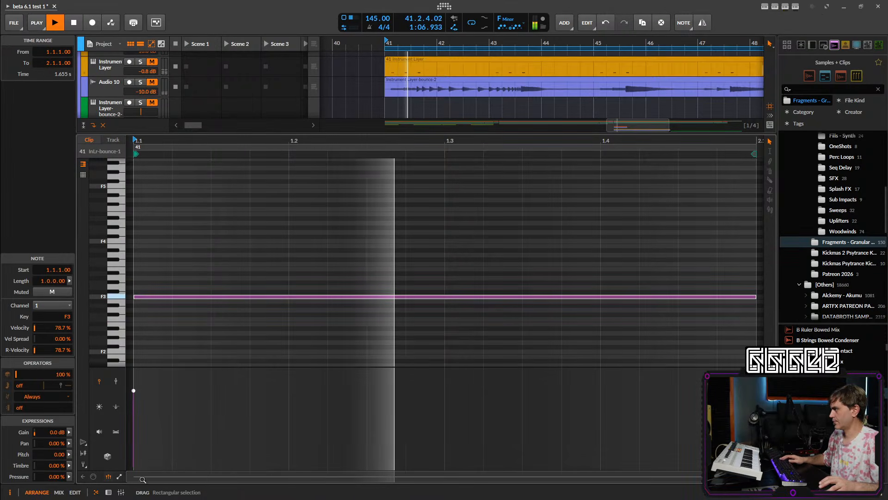
- Audition the new clip with the Sampler's devices shown and raise the voice gain/drive to +5.6 dB
left_click(109, 492)
key("space")
key("space")
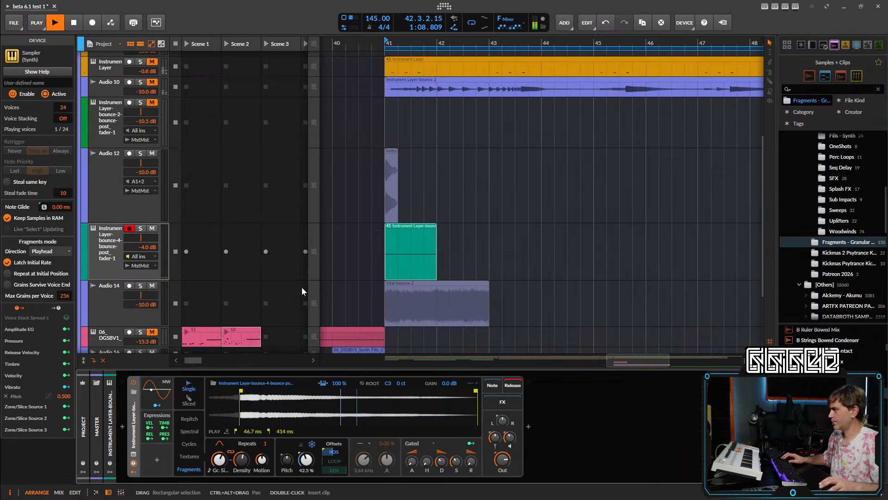
key("space")
left_click(404, 262)
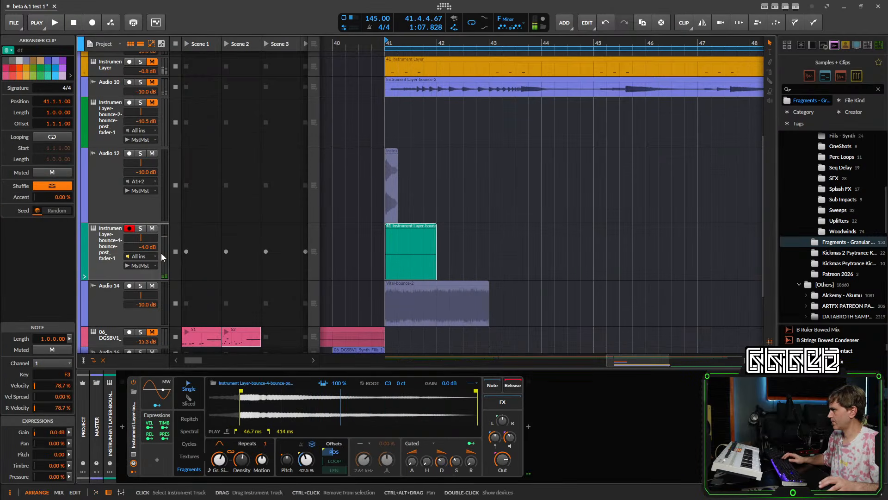
key("space")
key("space")
left_click_drag(512, 436, 512, 425)
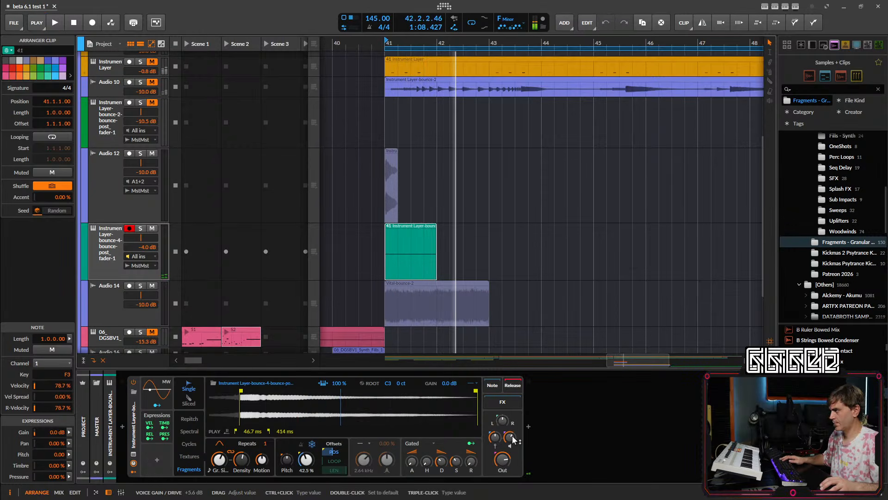
key("space")
- Add the "Big, Med, Small Reverb Send Stack" preset after the Sampler and play the result
left_click(528, 426)
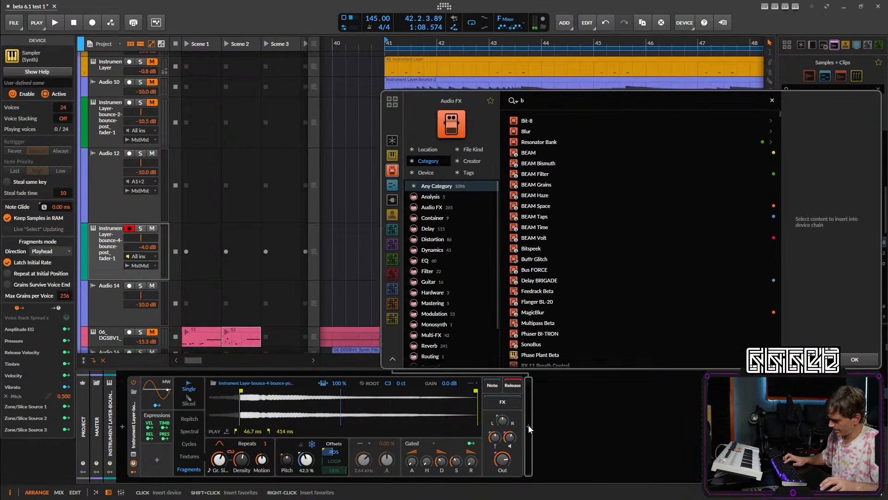
type("big")
double_click(576, 140)
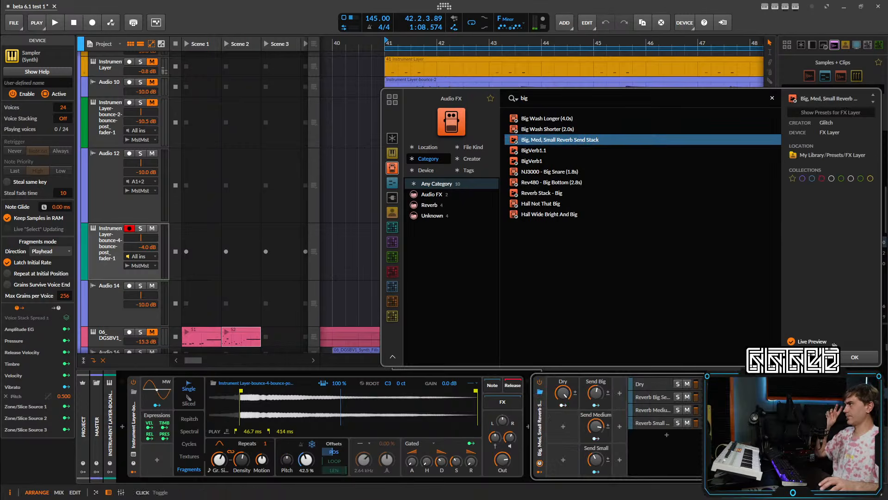
key("space")
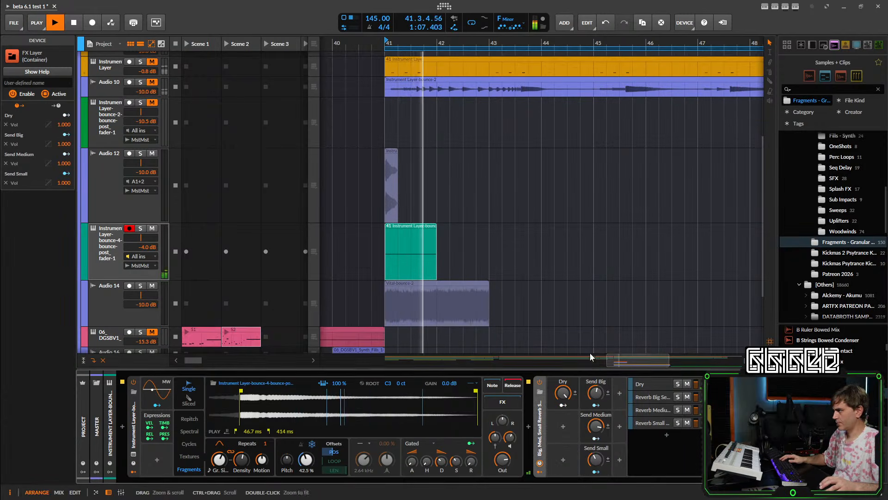
- Stretch the Sampler clip and its note to four bars, and set the track volume to -9.3 dB
scroll(453, 235, "down", 3)
key("space")
left_click_drag(445, 228, 510, 228)
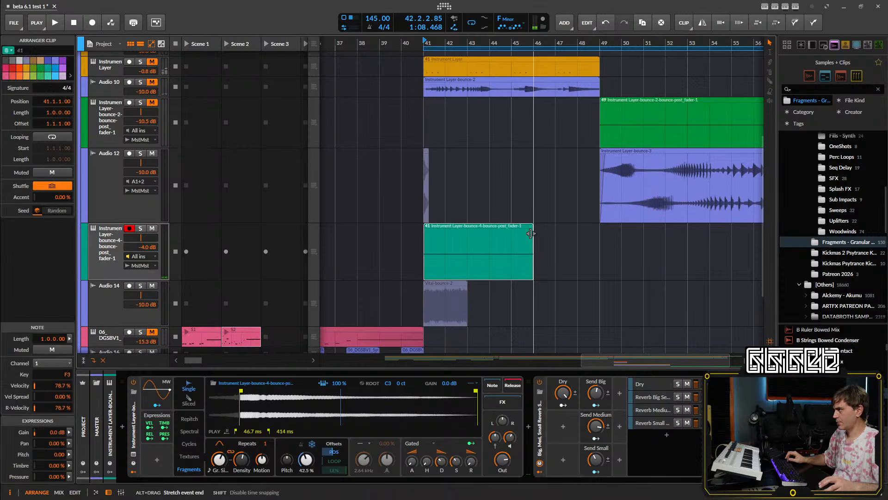
key("space")
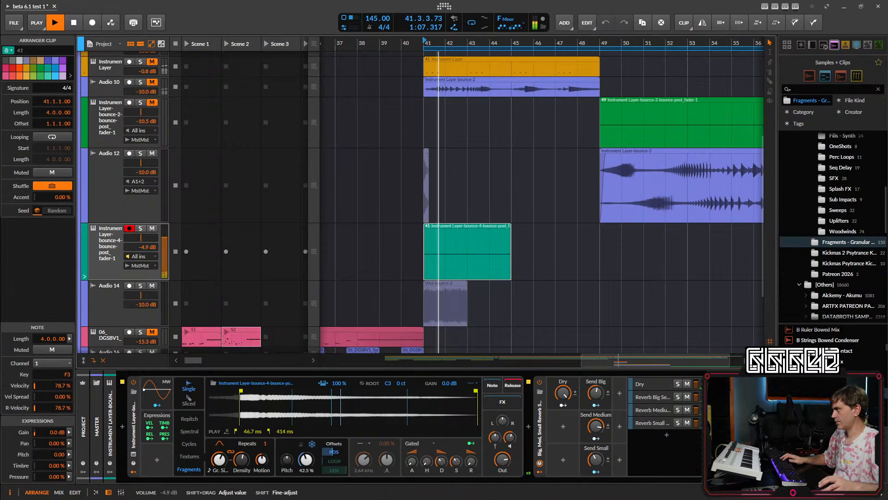
left_click_drag(165, 255, 165, 273)
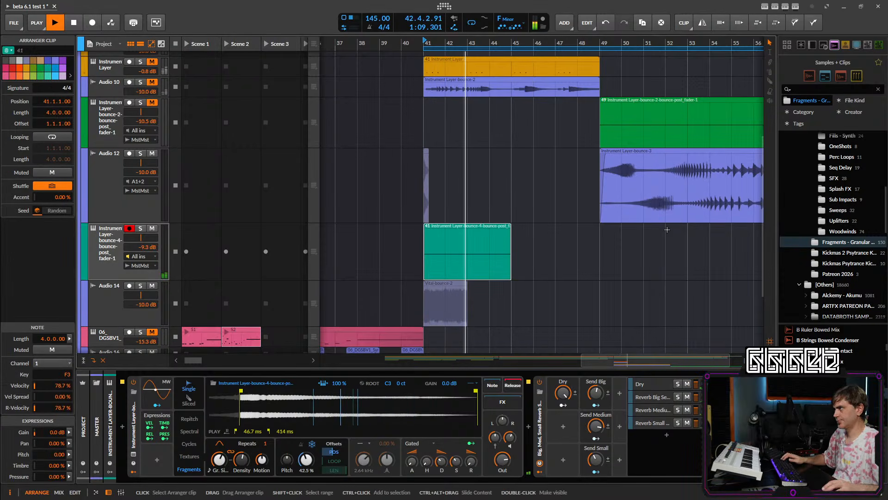
scroll(602, 239, "down", 4)
left_click_drag(639, 239, 689, 243)
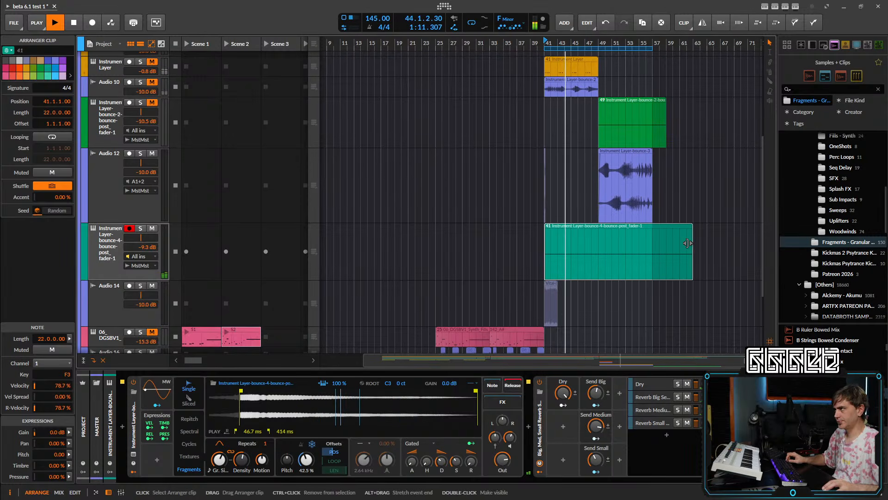
key("ctrl+z")
- Loop the four-bar Sampler clip up to bar 57, splitting off and deleting the excess beyond it
key("space")
key("space")
left_click_drag(569, 270, 688, 287)
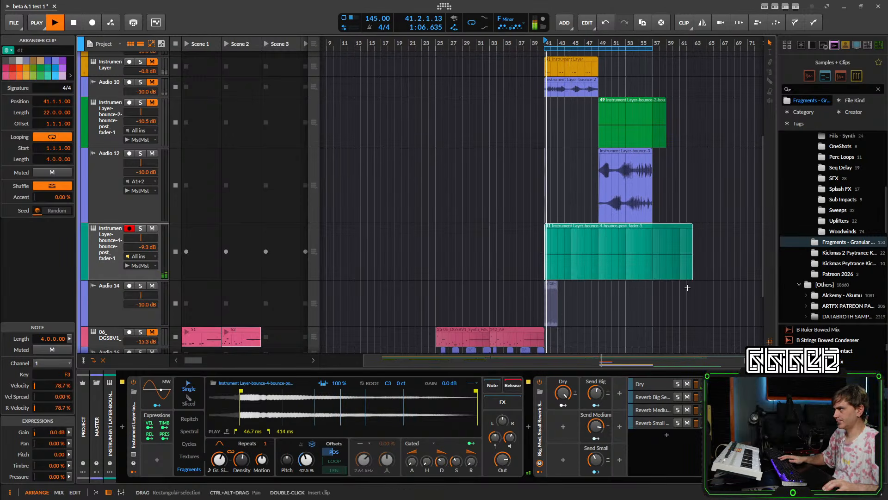
key("5")
left_click(655, 254)
left_click(673, 251)
key("Delete")
scroll(574, 232, "up", 4)
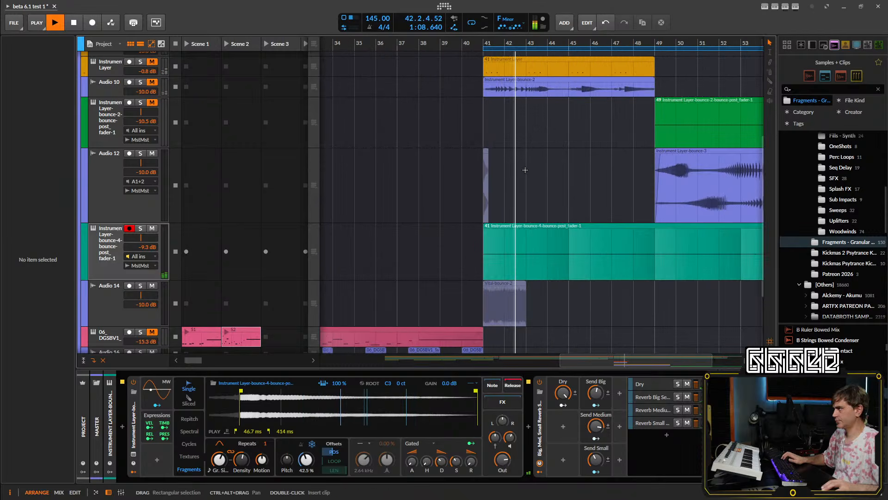
- Duplicate the Audio 12 track and remove the copy's clip at bar 49, keeping its one-beat slice at bar 41
key("space")
left_click(98, 186)
key("ctrl+shift+t")
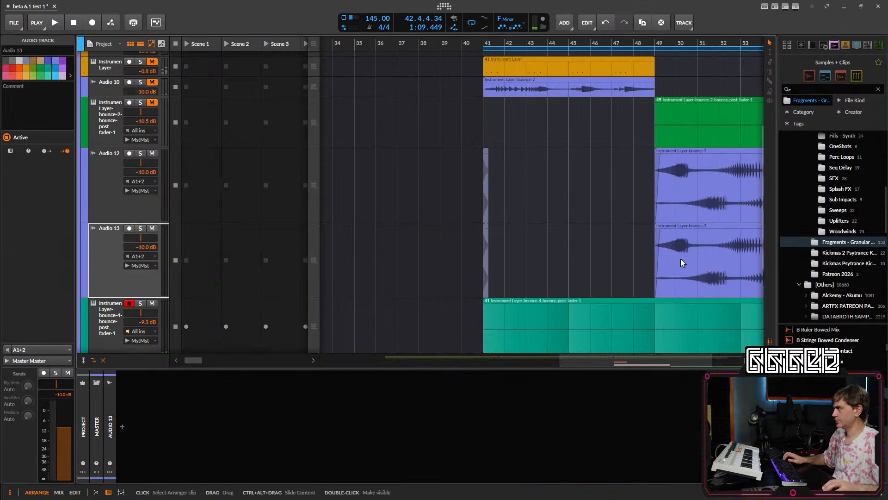
left_click(133, 261)
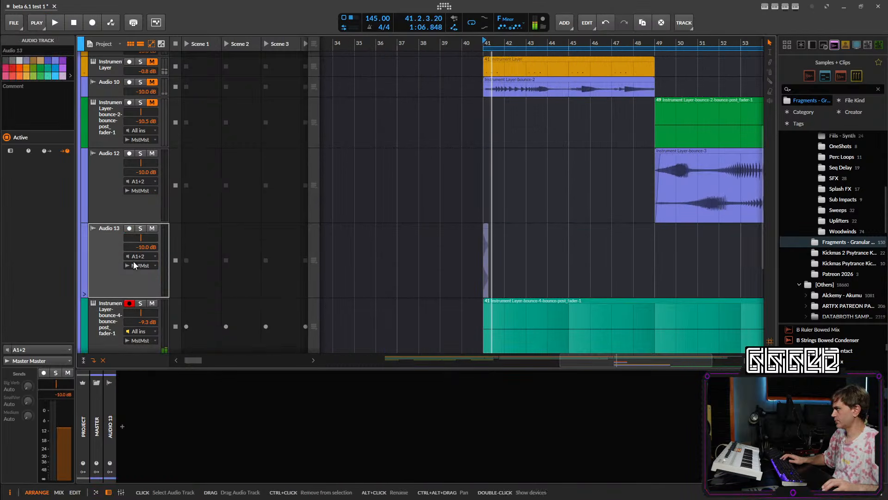
- Unmute the one-beat slice at bar 41 on Audio 13 and set the track volume to -10.8 dB
left_click_drag(504, 255, 425, 260)
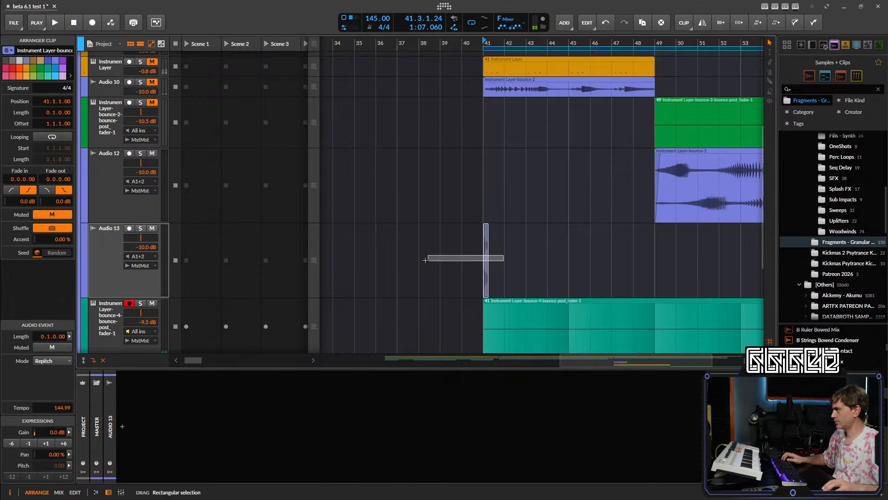
left_click(103, 263)
left_click_drag(152, 246, 153, 247)
key("space")
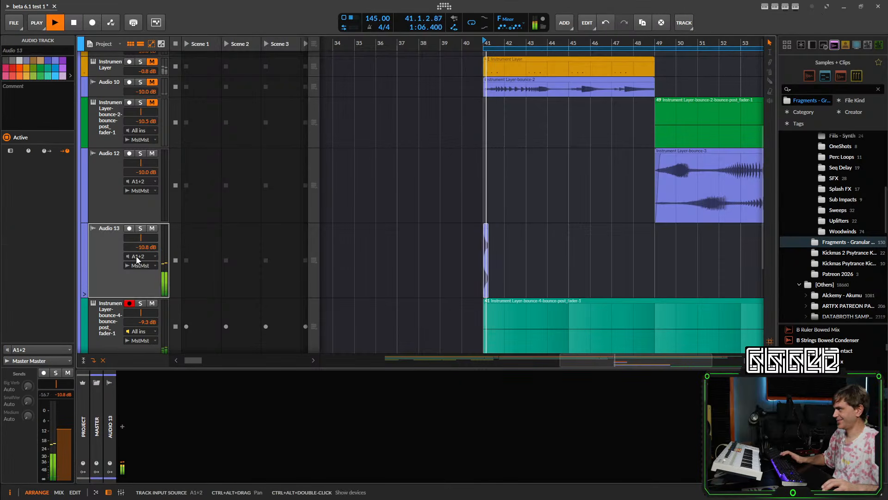
- Add the "Big, Med, Small Reverb Send Stack" preset to the Audio 13 track and play it
left_click(124, 427)
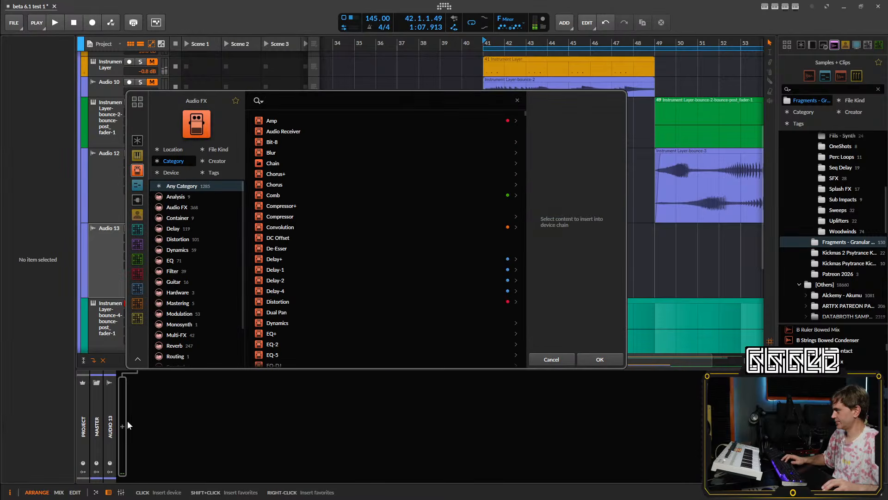
type("bog")
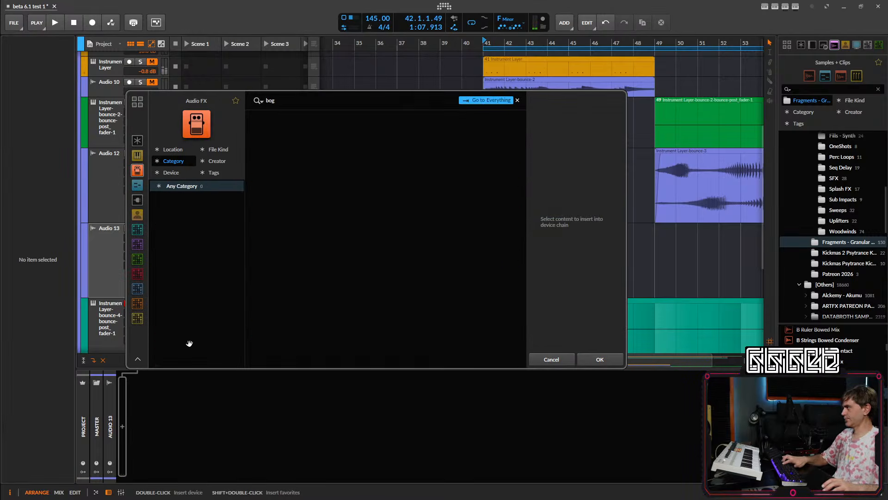
key("BackSpace")
key("BackSpace")
type("ig")
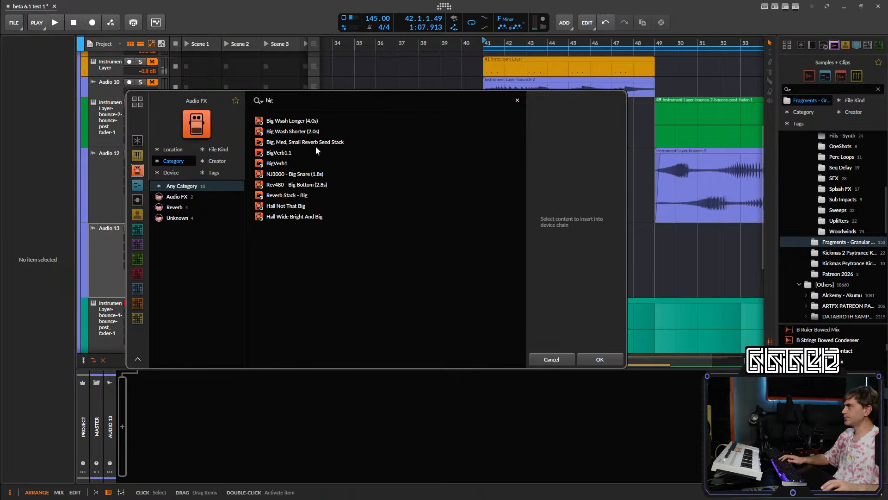
left_click(315, 145)
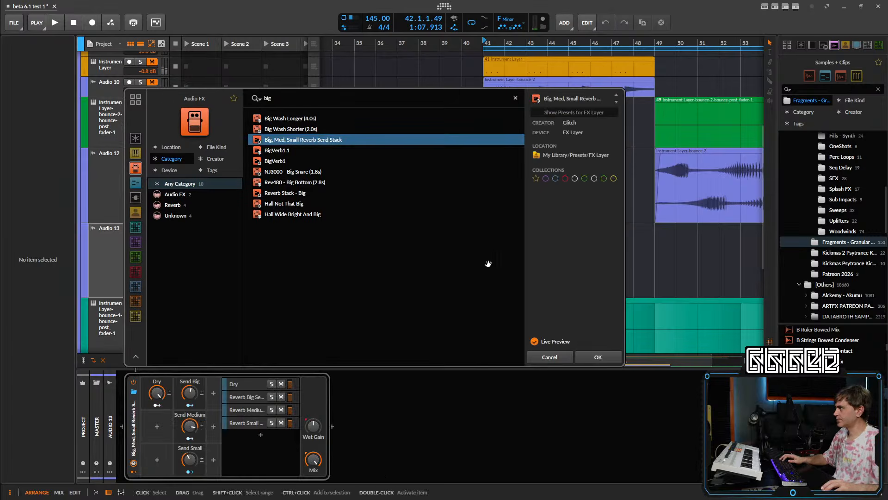
left_click(586, 355)
key("space")
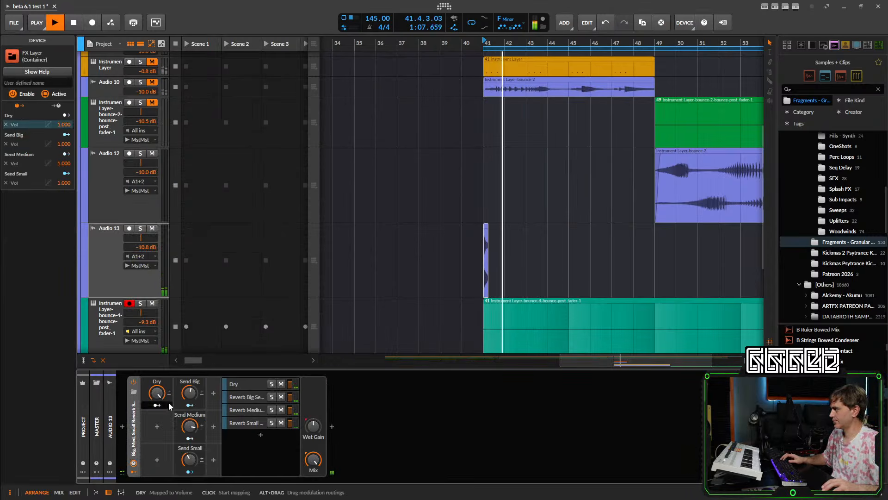
- Set Audio 13's volume to -20.0 dB and raise the Send Big amount of its reverb stack
key("space")
left_click_drag(141, 247, 141, 231)
key("space")
key("space")
left_click_drag(197, 382, 197, 376)
key("space")
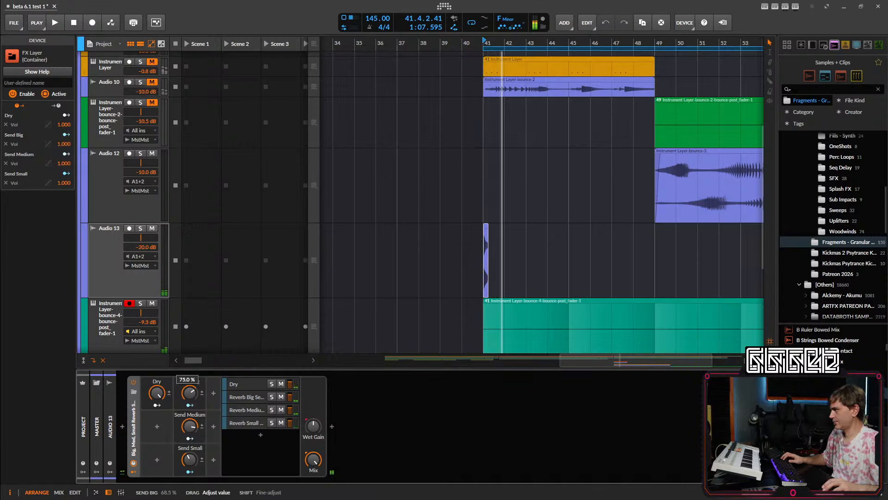
- Try the Audio 10 track unmuted during playback of the full mix, and mute it again
scroll(639, 263, "down", 5)
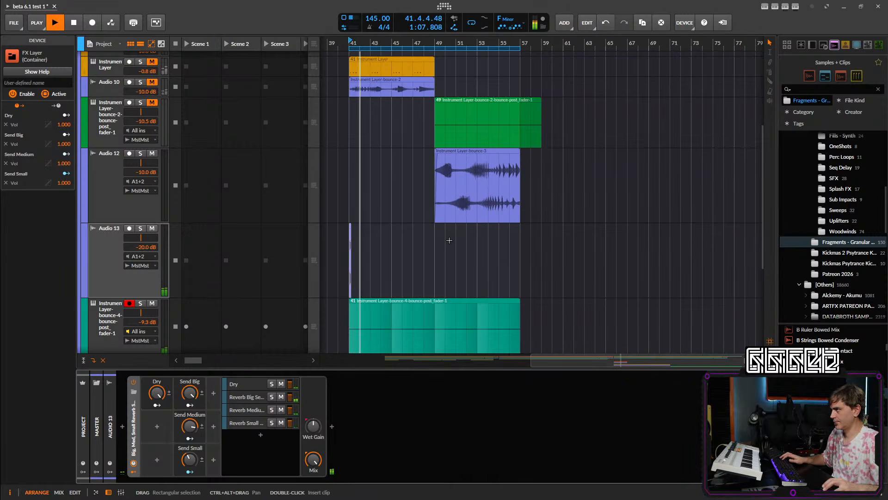
scroll(420, 220, "up", 3)
scroll(420, 220, "up", 3)
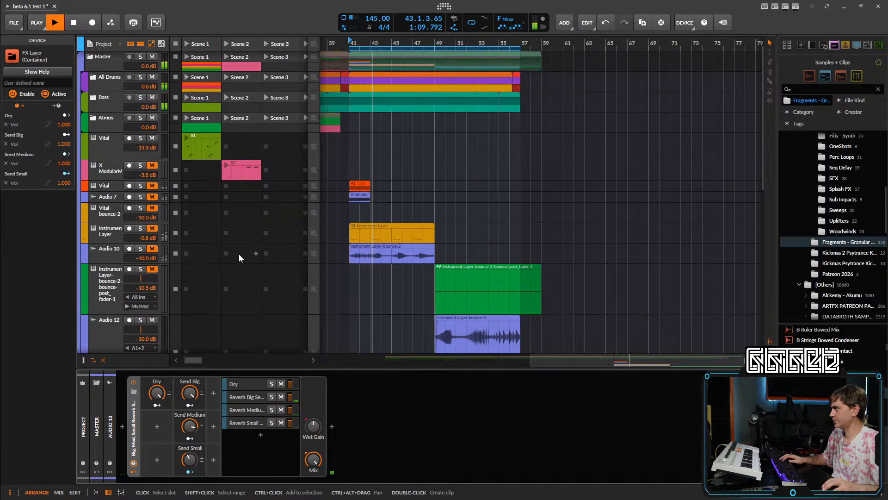
scroll(364, 219, "up", 2)
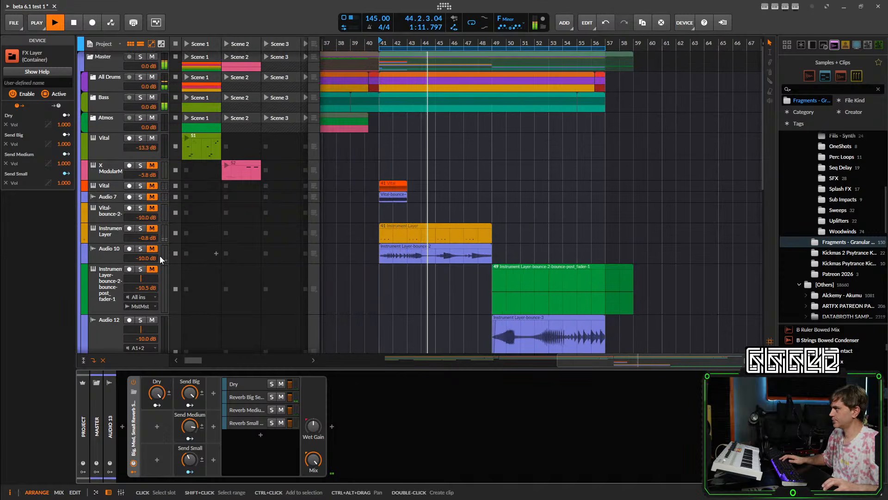
left_click(154, 245)
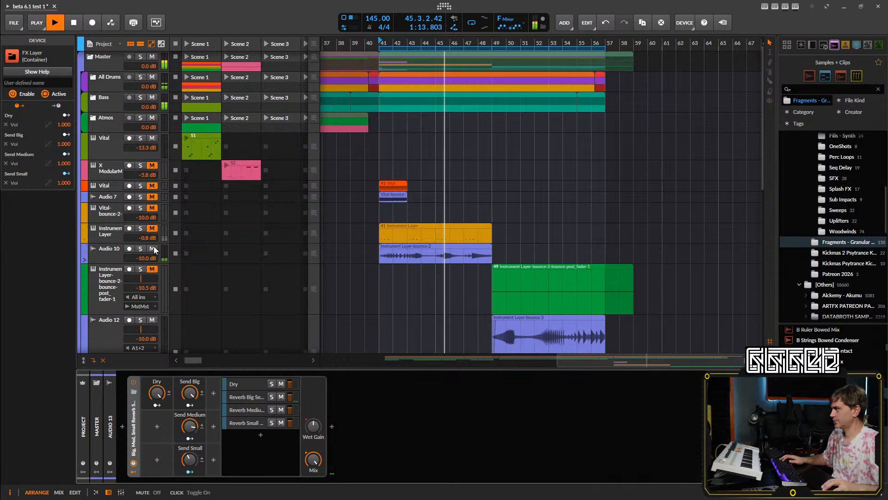
left_click(153, 246)
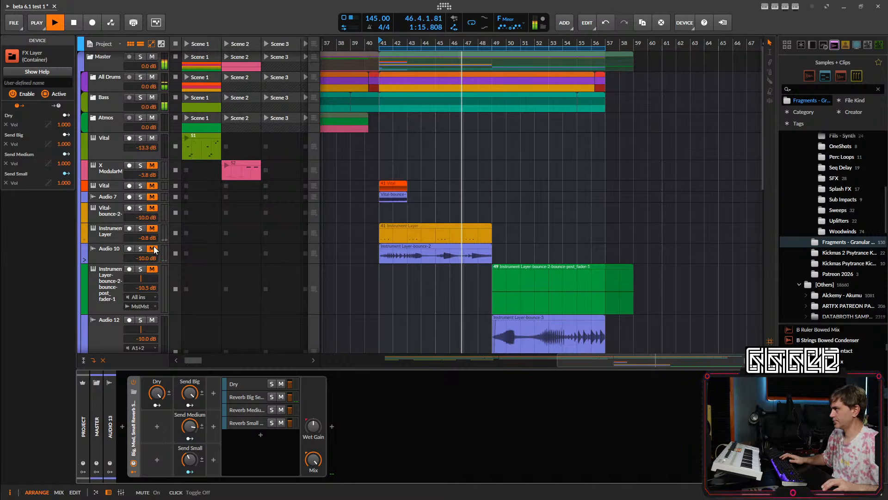
key("space")
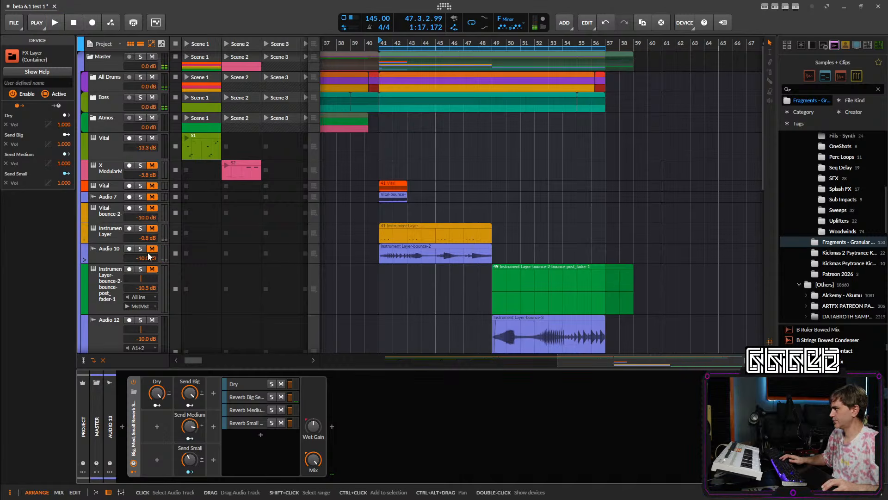
key("space")
- Lower the volume of the Fragments Sampler track to -13.0 dB during playback
scroll(350, 185, "down", 6)
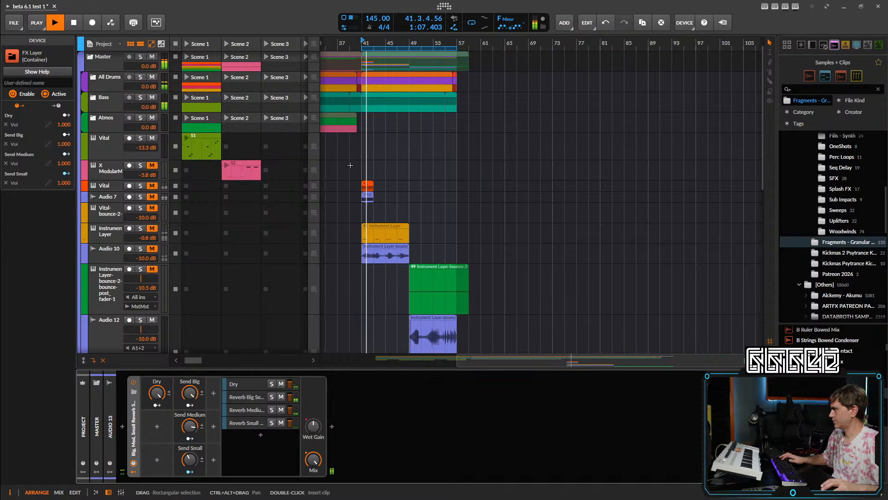
scroll(370, 162, "left", 5)
left_click(105, 119)
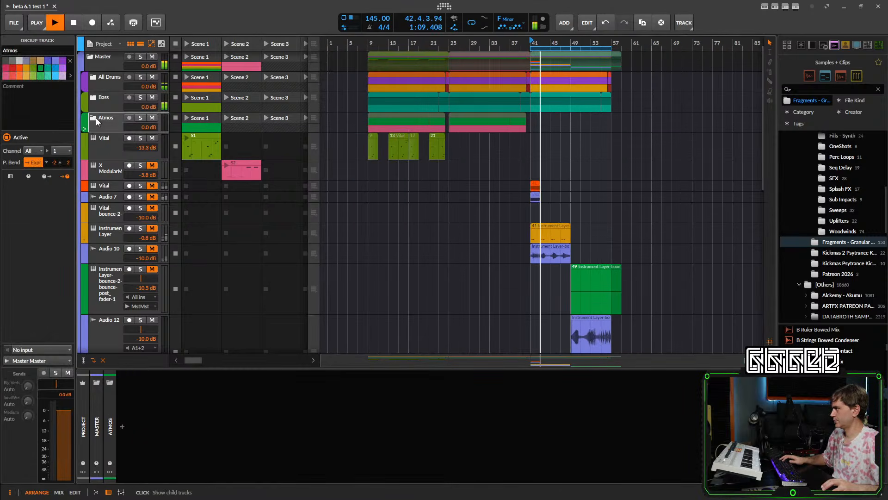
left_click(98, 119)
scroll(544, 140, "down", 2)
scroll(544, 140, "down", 6)
left_click(123, 235)
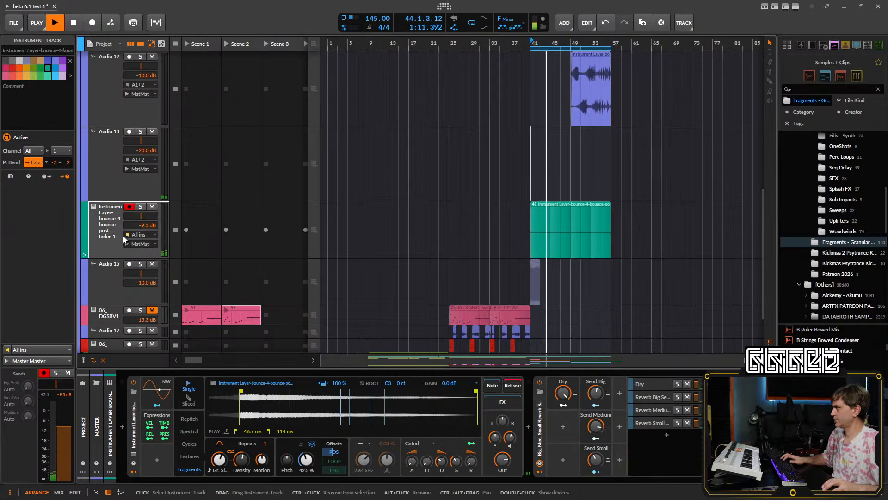
left_click_drag(148, 223, 148, 227)
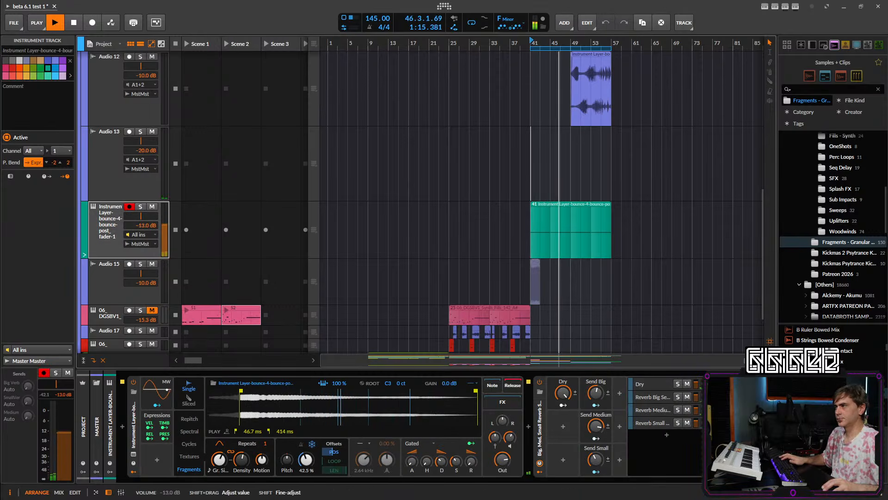
- Set the volume of the Fragments Sampler track to -12.8 dB and move the track into the Atmos group
left_click_drag(165, 225, 165, 225)
scroll(337, 196, "up", 2)
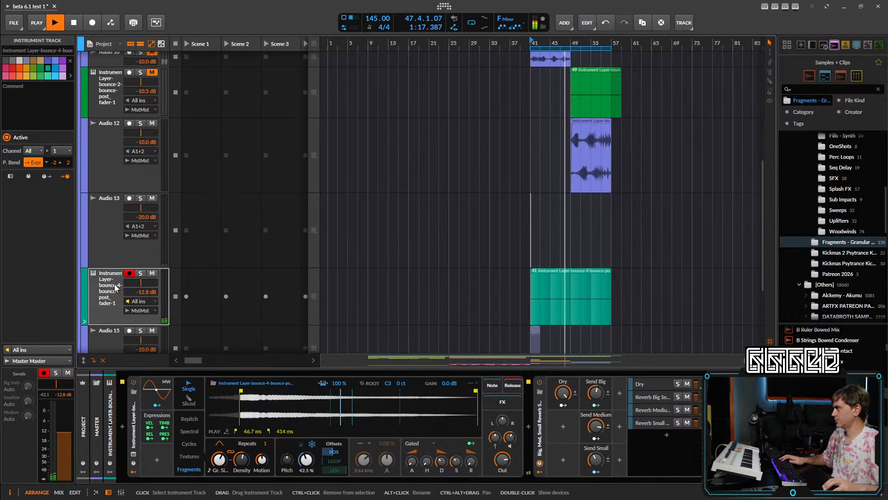
left_click_drag(112, 288, 139, 117)
scroll(224, 115, "up", 3)
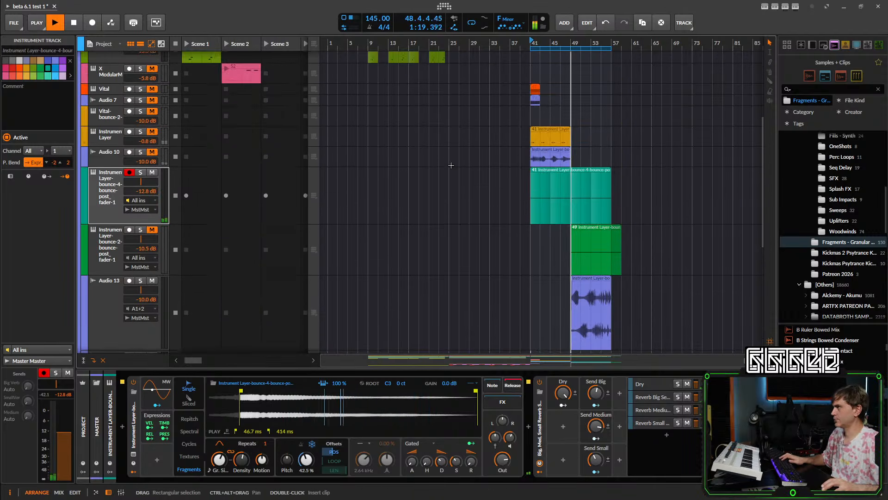
scroll(315, 206, "up", 4)
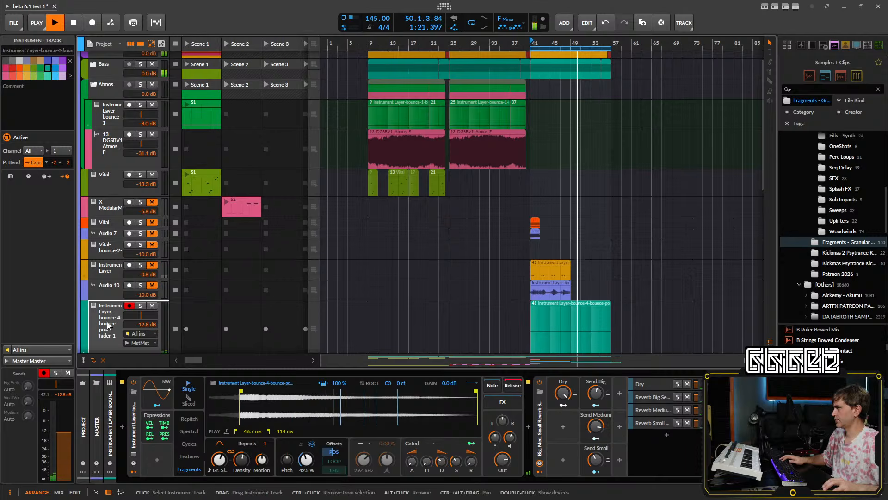
left_click_drag(108, 324, 111, 131)
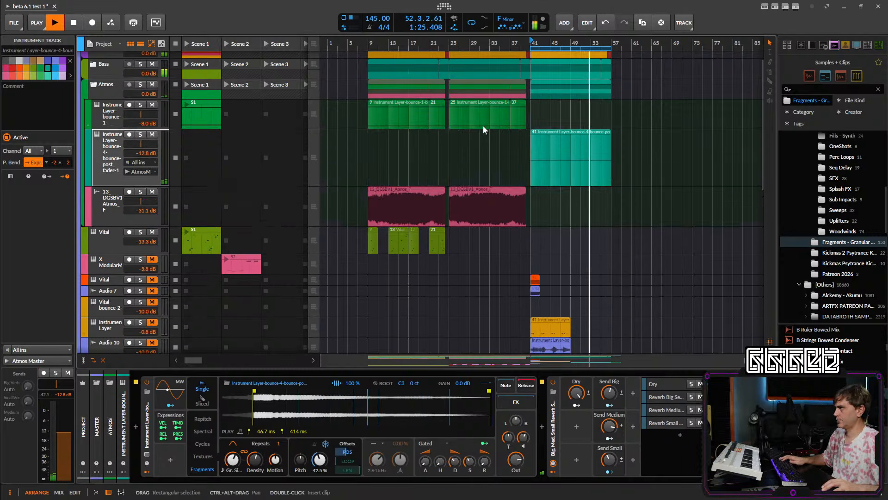
- Collapse the Atmos group to hide its child tracks
scroll(578, 238, "down", 3)
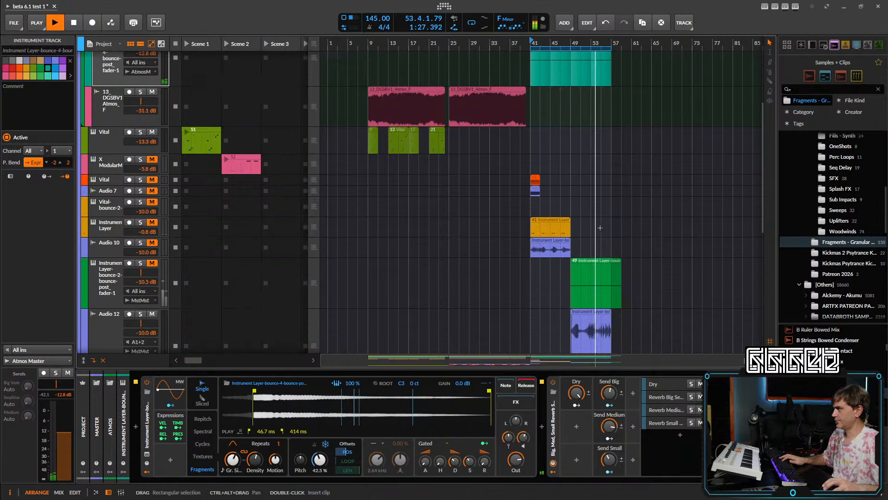
scroll(606, 245, "down", 3)
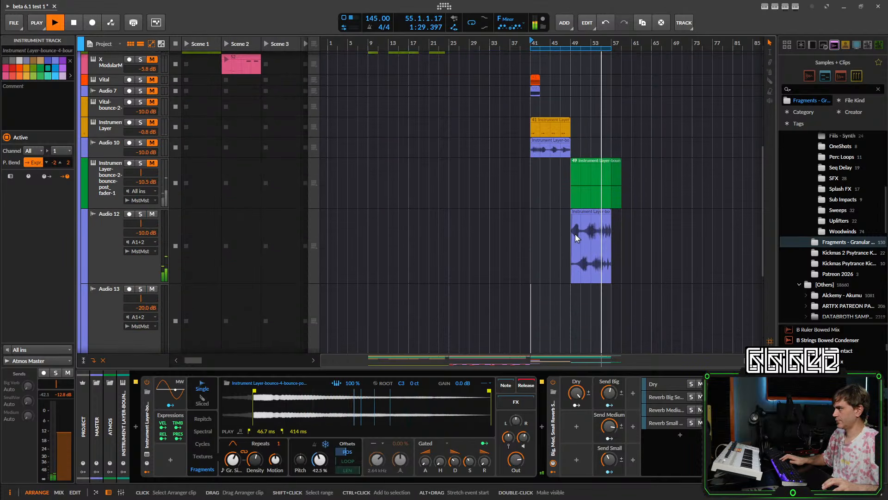
scroll(576, 234, "up", 8)
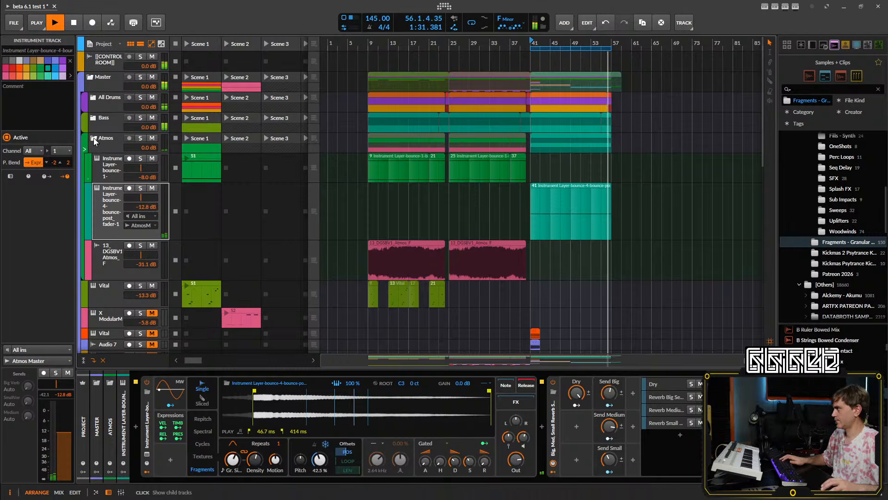
left_click(94, 140)
scroll(615, 191, "down", 4)
scroll(572, 213, "up", 3)
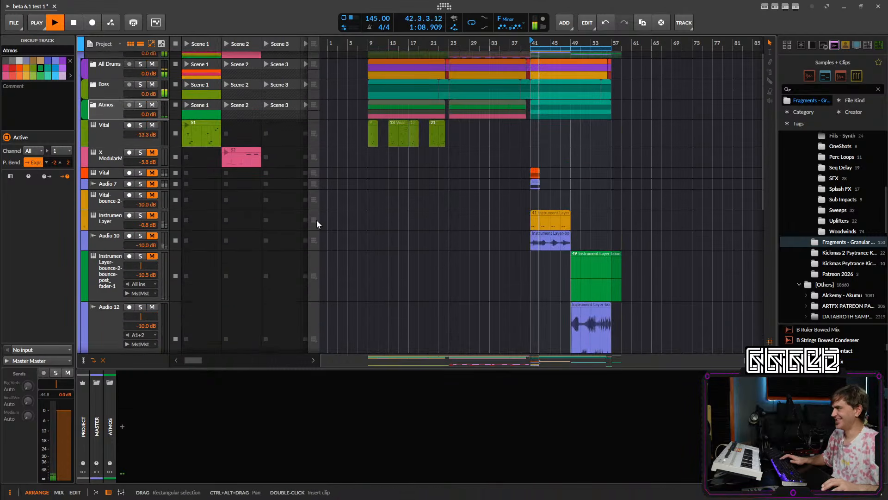
- Group the seven muted tracks from X ModularMayhem through Instrument Layer-bounce-2 and fold the new group
left_click(96, 157)
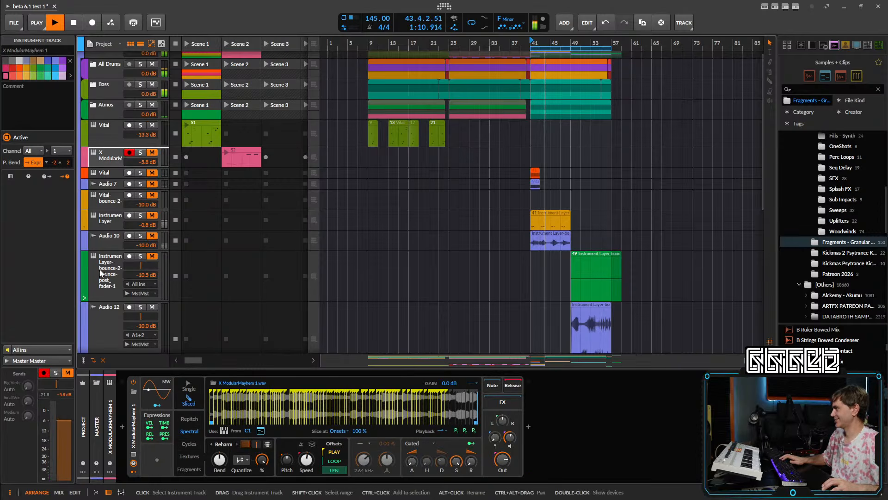
left_click(103, 287, "shift")
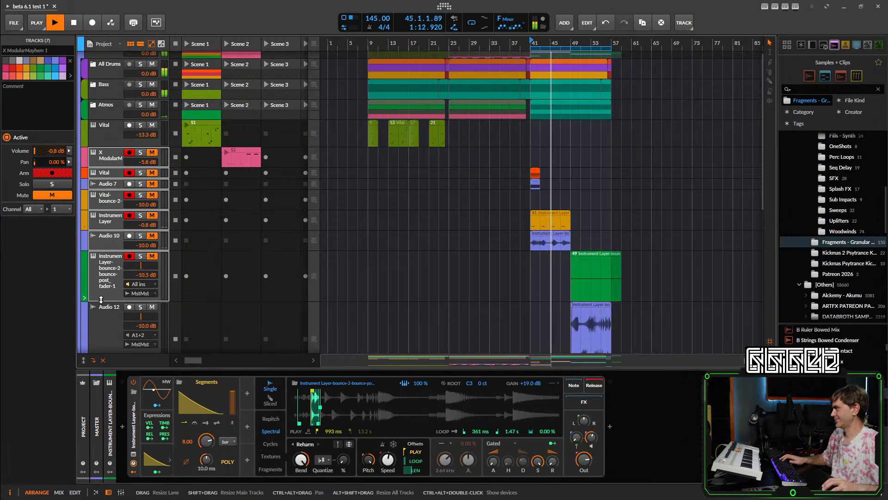
left_click_drag(101, 301, 119, 221)
key("ctrl+g")
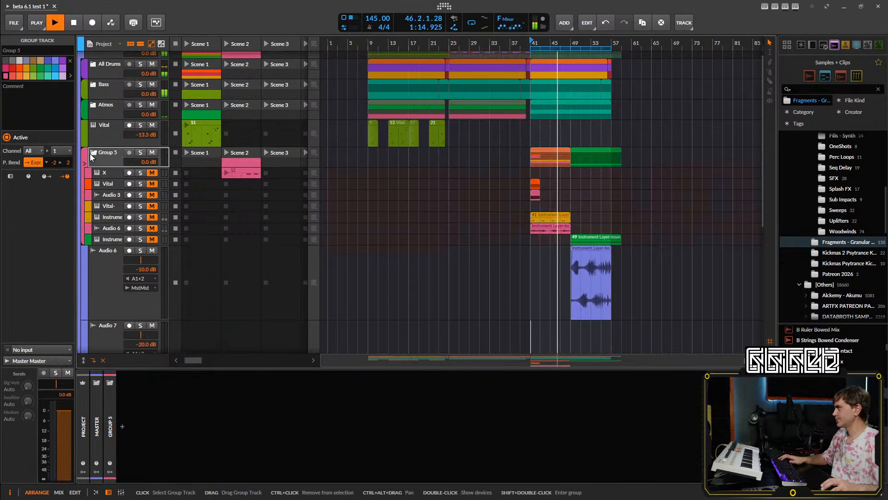
left_click(92, 153)
- Move the seven muted child tracks out of Group 5 into the muted Group 12
scroll(417, 172, "down", 5)
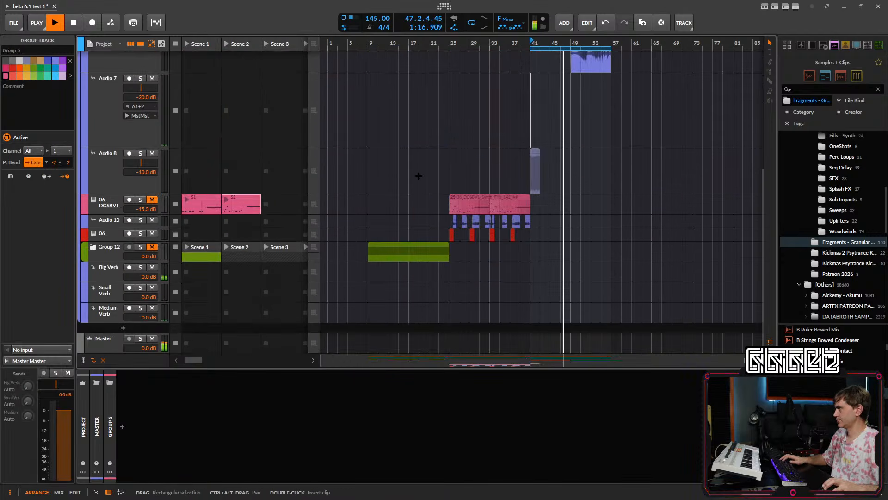
scroll(418, 176, "up", 5)
left_click(93, 184)
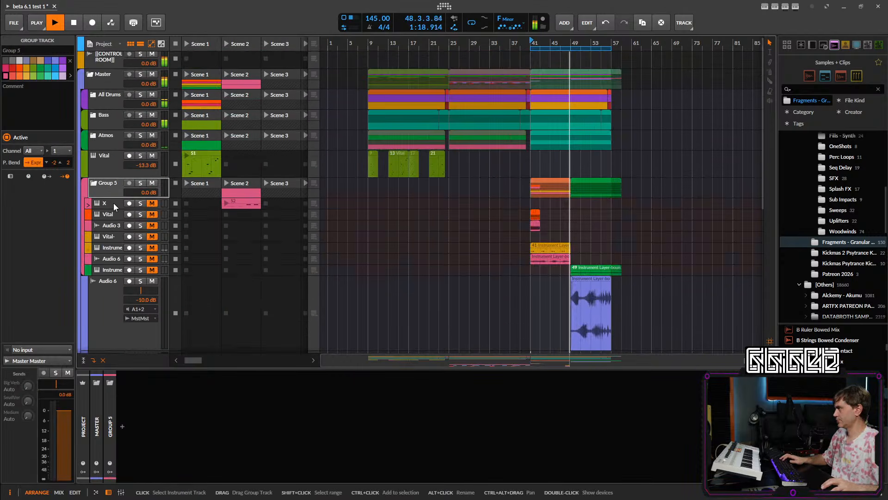
left_click(113, 203)
left_click(109, 270, "shift")
left_click_drag(109, 270, 111, 251)
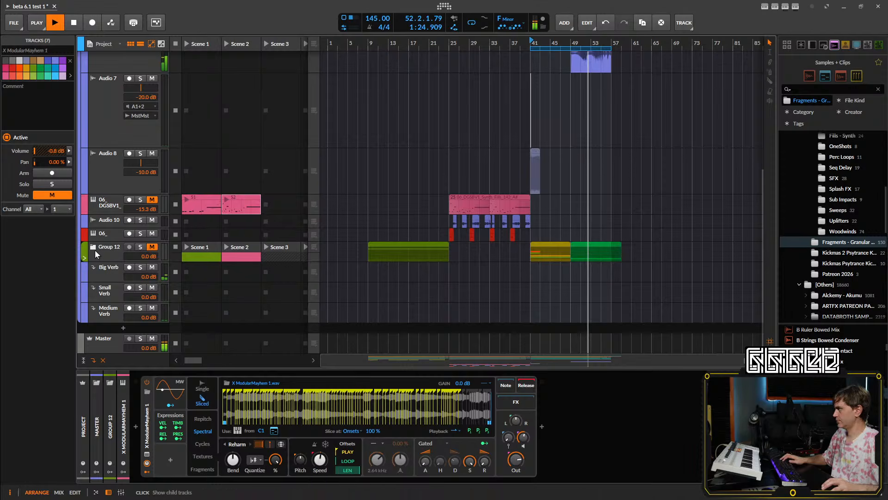
- Move the Audio 8 track, which holds the deactivated clip at bar 41, into the muted Group 12
scroll(429, 215, "up", 5)
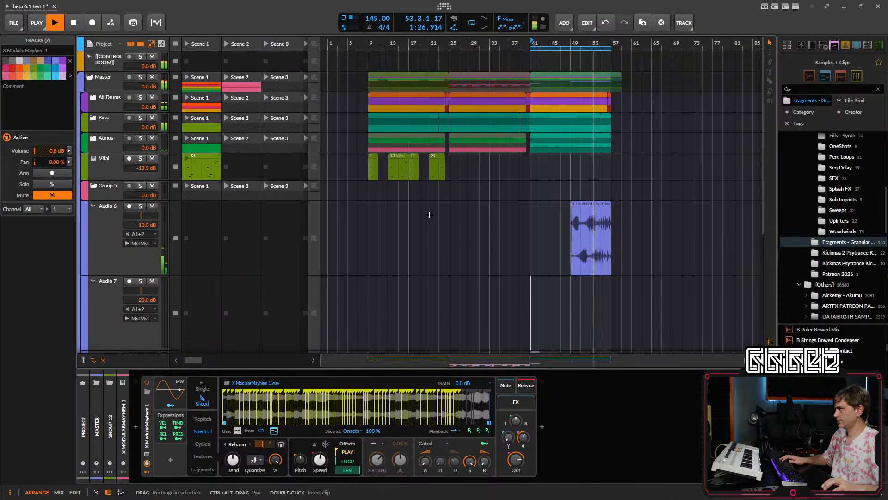
scroll(485, 228, "down", 1)
scroll(537, 248, "up", 4)
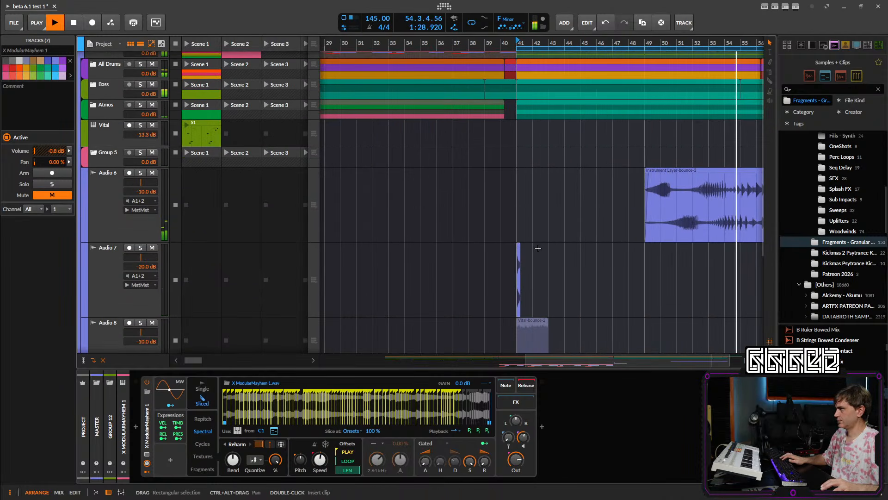
scroll(538, 248, "down", 3)
left_click(117, 269)
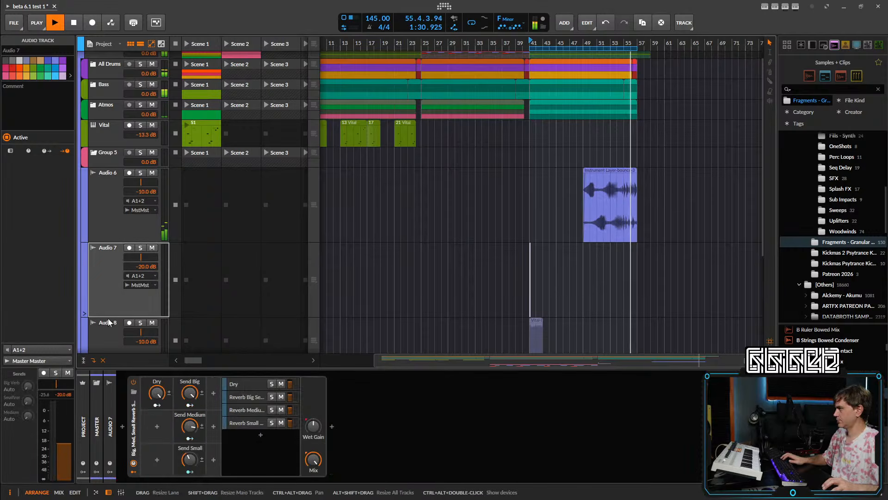
scroll(117, 268, "down", 2)
left_click(108, 276)
scroll(115, 245, "down", 3)
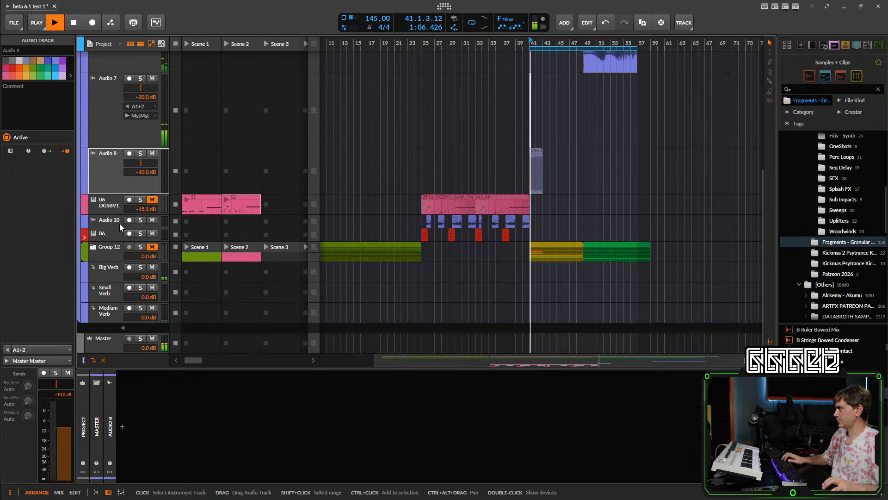
key("Delete")
scroll(466, 202, "up", 5)
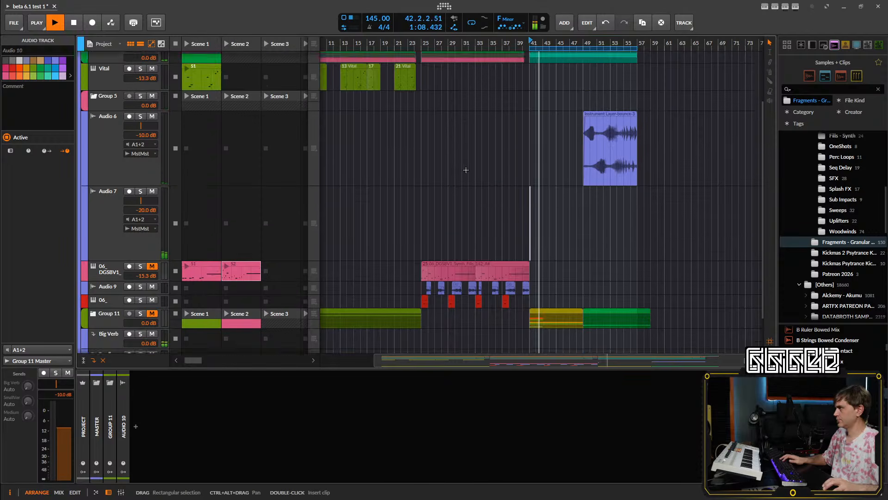
- Group the Audio 6 and Audio 7 tracks together and fold the new group
left_click(116, 207)
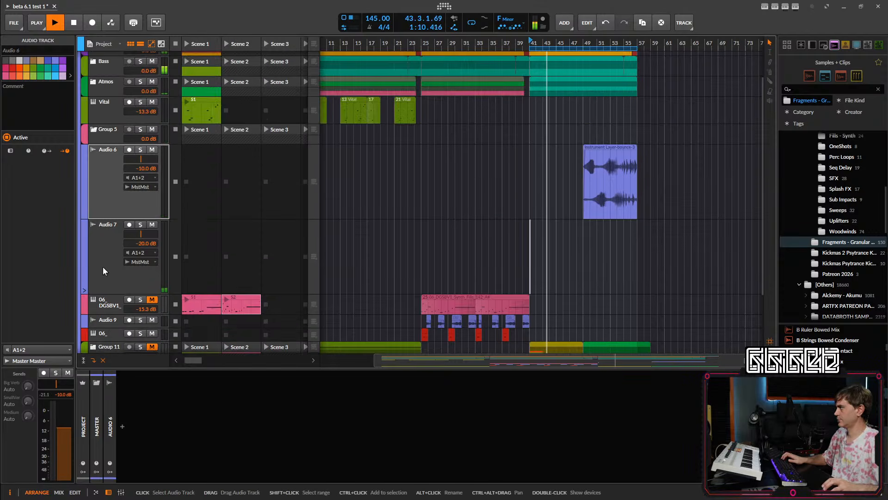
left_click(103, 267, "shift")
key("ctrl+g")
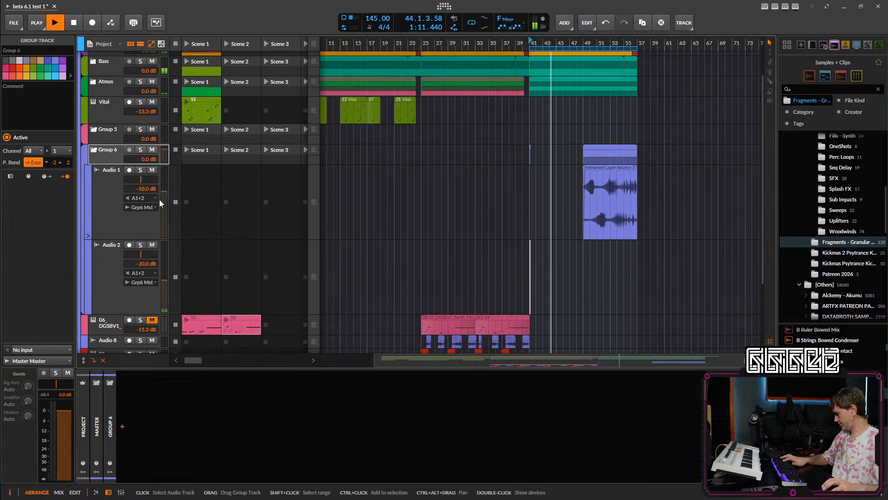
left_click(92, 152)
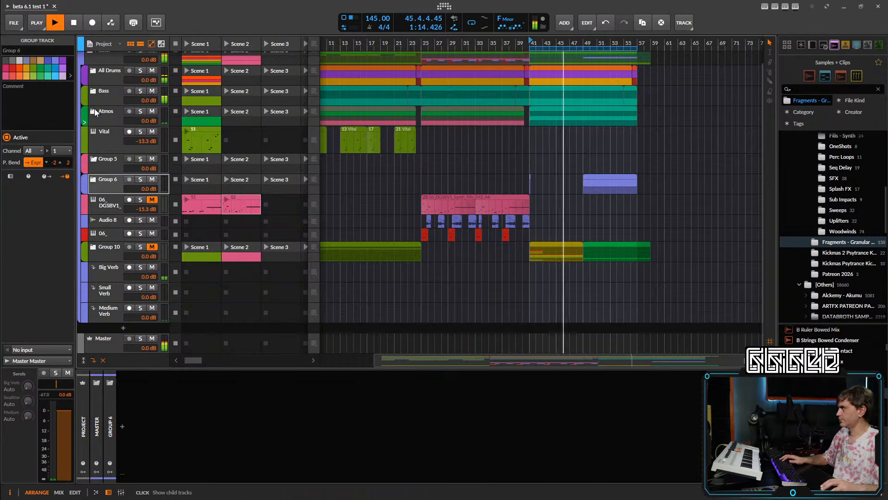
- Expand the Atmos group and lower its Fragments Sampler track to -13.4 dB
left_click(95, 110)
left_click_drag(141, 170, 140, 172)
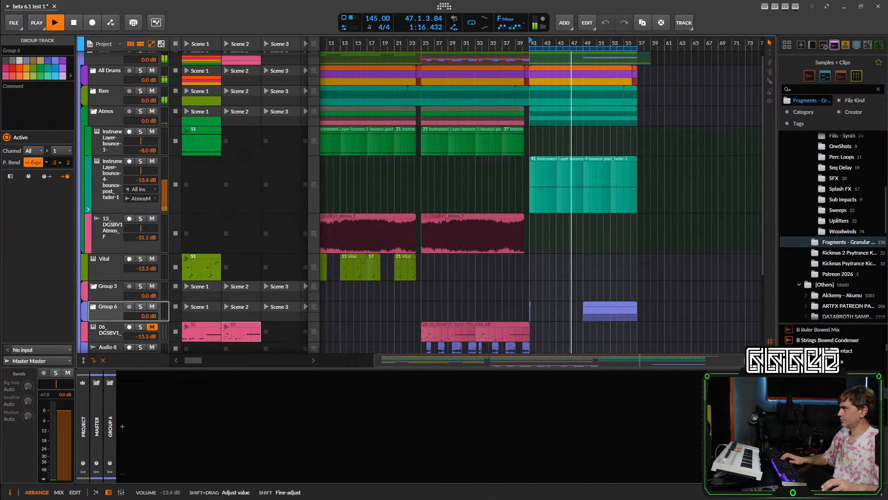
- Stop playback, copy Group 6's two clips to bars 9 and 17, and copy the 8-bar clip to bar 1
left_click_drag(509, 155, 565, 203)
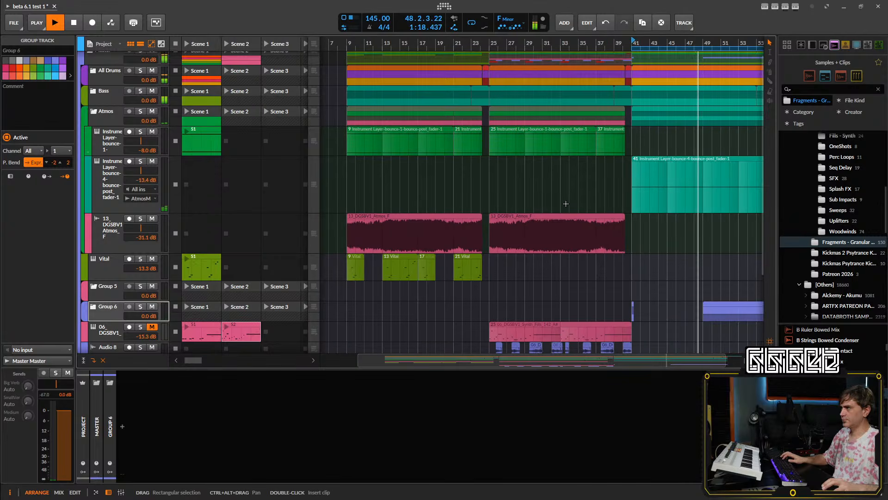
left_click_drag(630, 231, 561, 245)
scroll(561, 245, "down", 4)
scroll(574, 229, "up", 1)
scroll(581, 222, "down", 2)
scroll(587, 213, "up", 3)
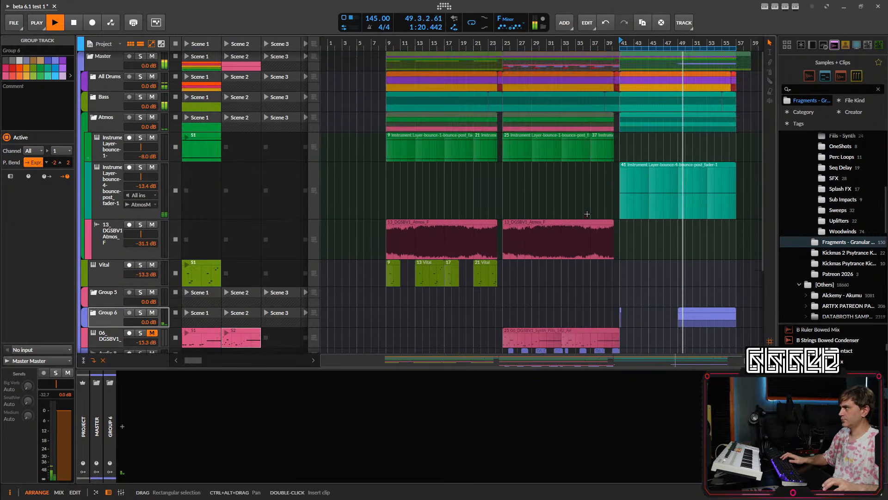
scroll(502, 189, "down", 1)
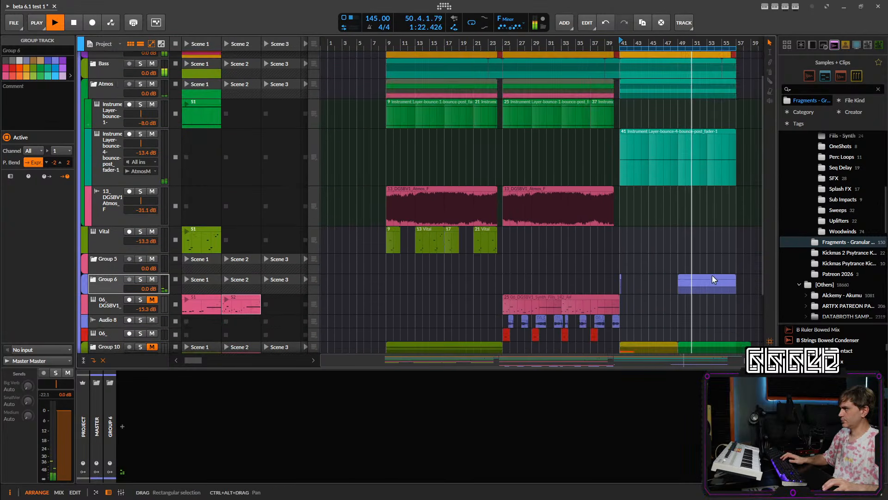
key("space")
left_click_drag(742, 276, 604, 288)
left_click_drag(714, 280, 558, 282)
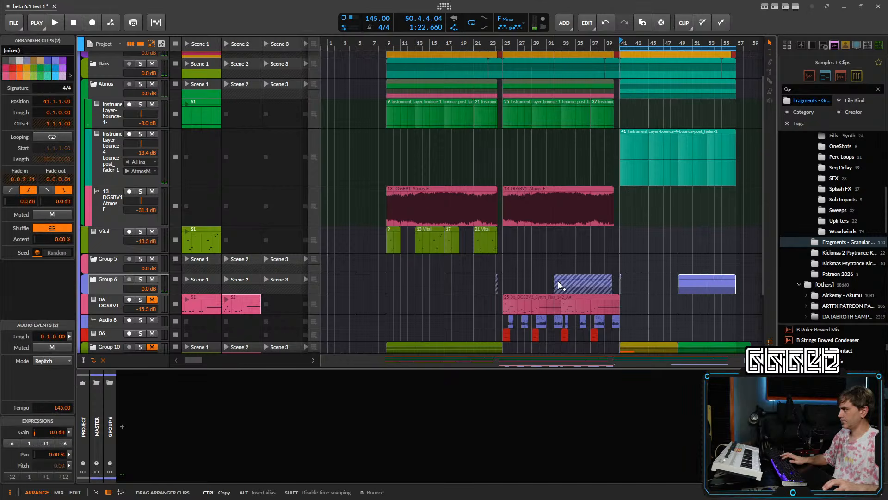
mouse_move(468, 278)
left_mouse_down()
mouse_move(478, 278)
mouse_move(340, 284)
left_mouse_up()
left_click(531, 265)
key("z")
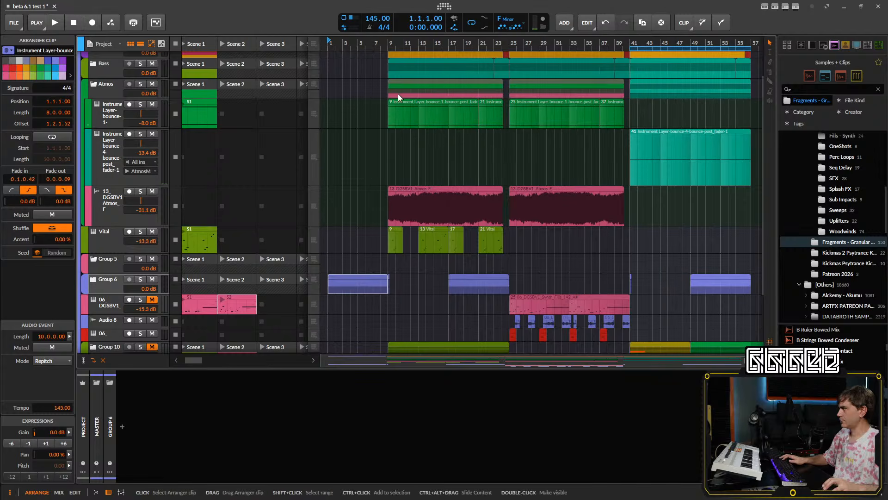
- Play from bar 1 and fill bars 1 to 9 with an 8-bar copy of the 13_DGSBV1_Atmos_F clip
key("space")
left_click(406, 200)
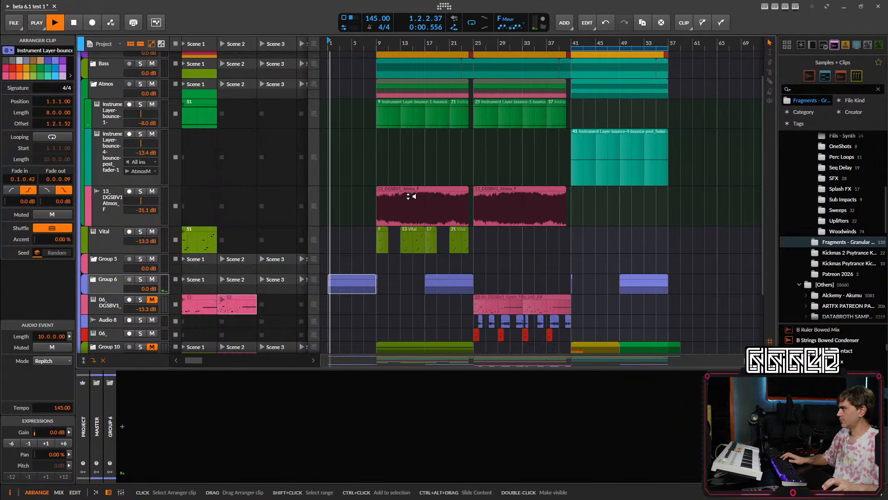
left_click_drag(543, 198, 329, 214)
key("5")
left_click(626, 207)
key("1")
left_click_drag(703, 196, 621, 206)
key("Delete")
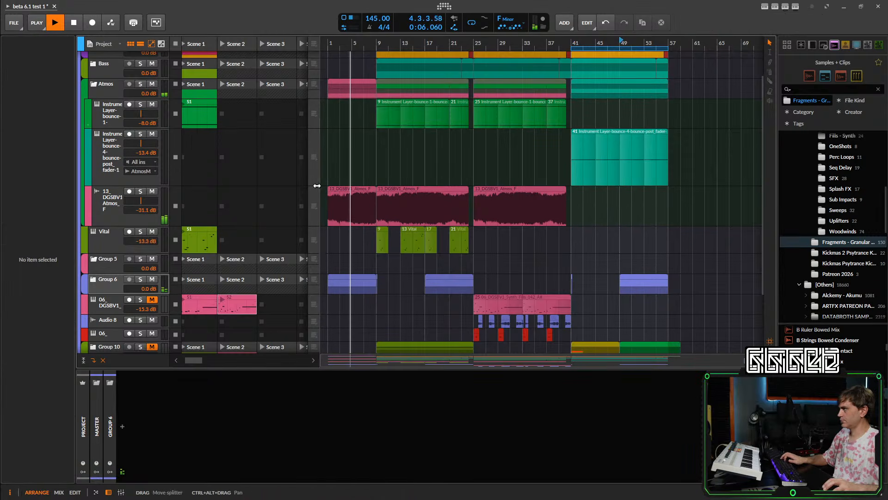
- Extend the start of the 13_DGSBV1_Atmos_F clip at bar 9 back to bar 1
left_click(355, 212)
scroll(345, 207, "up", 4)
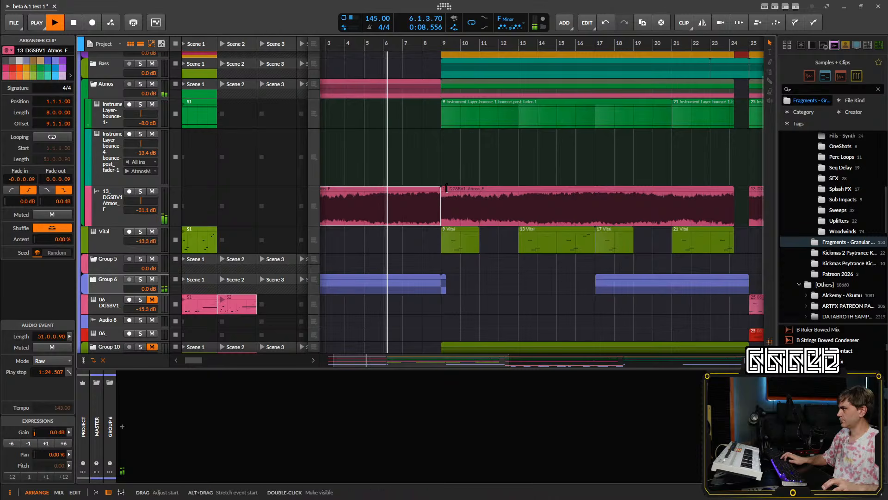
left_click_drag(442, 199, 220, 198)
- Listen to the intro running into the section at bar 9, and stop playback
scroll(390, 185, "down", 3)
scroll(390, 184, "down", 2)
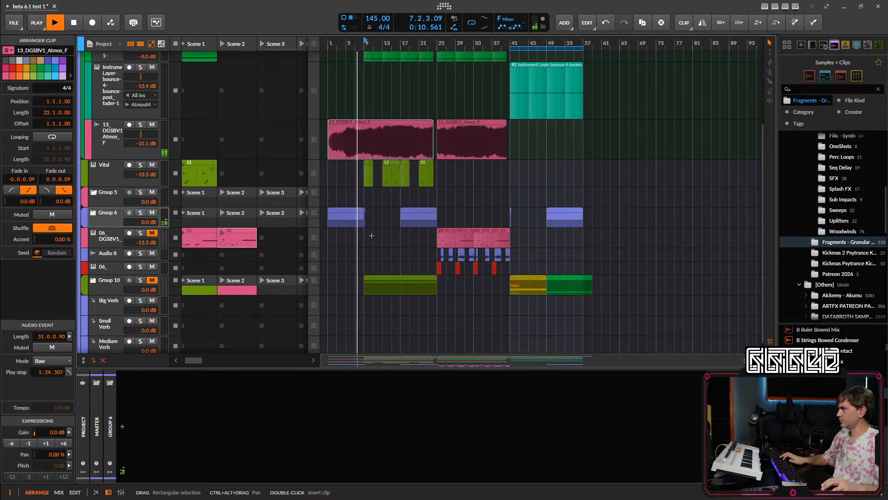
left_click_drag(413, 228, 456, 229)
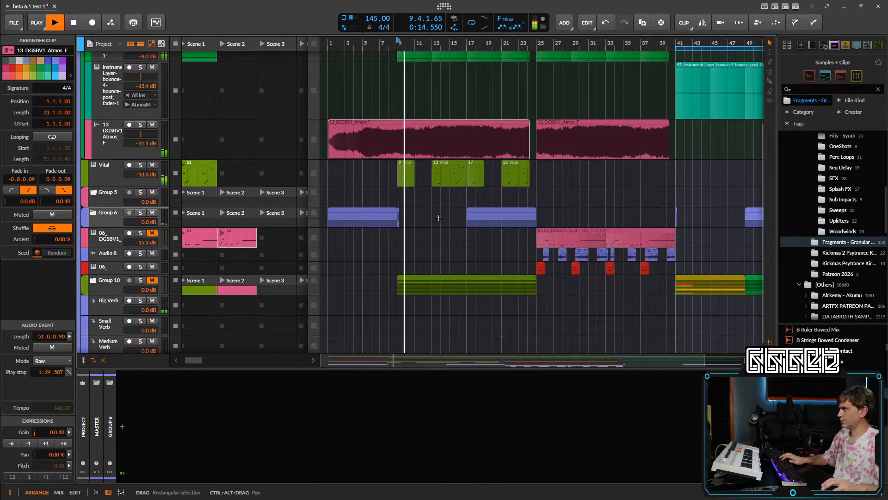
scroll(453, 243, "up", 1)
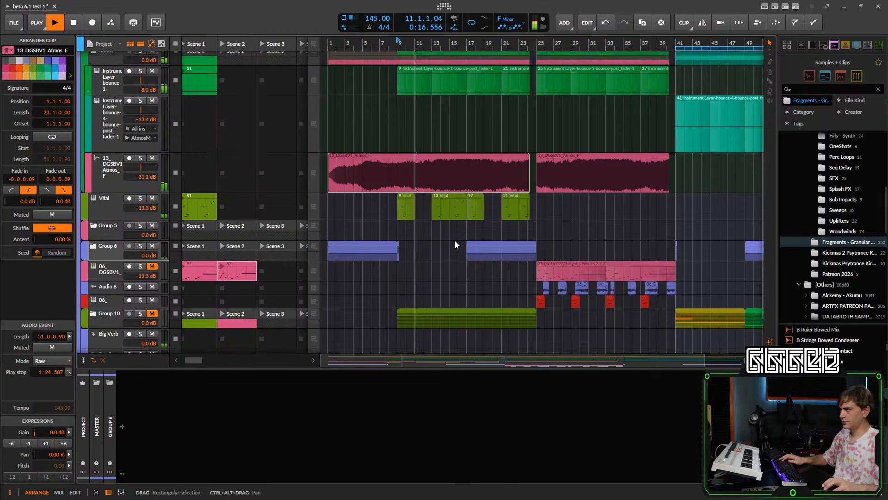
scroll(455, 244, "up", 3)
key("space")
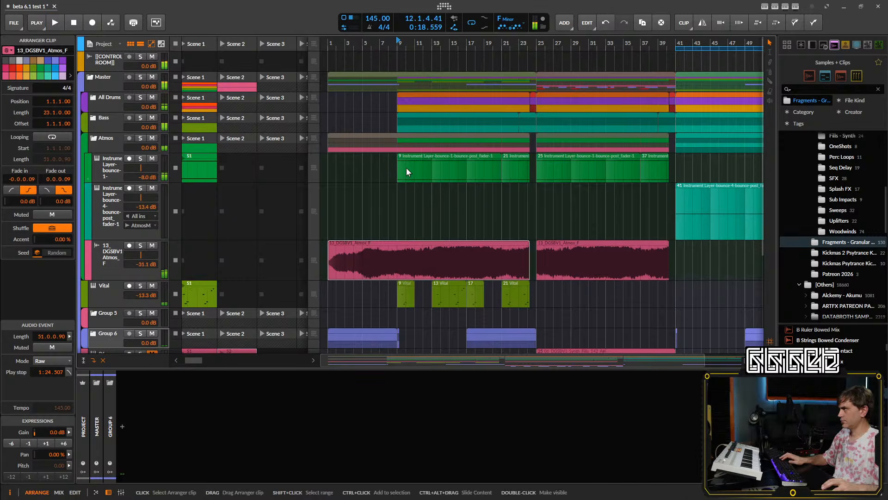
- Extend the start of the Instrument Layer-bounce-1 clip at bar 9 back to bar 1, play from bar 1, and collapse the Atmos group
left_click_drag(399, 169, 328, 169)
key("space")
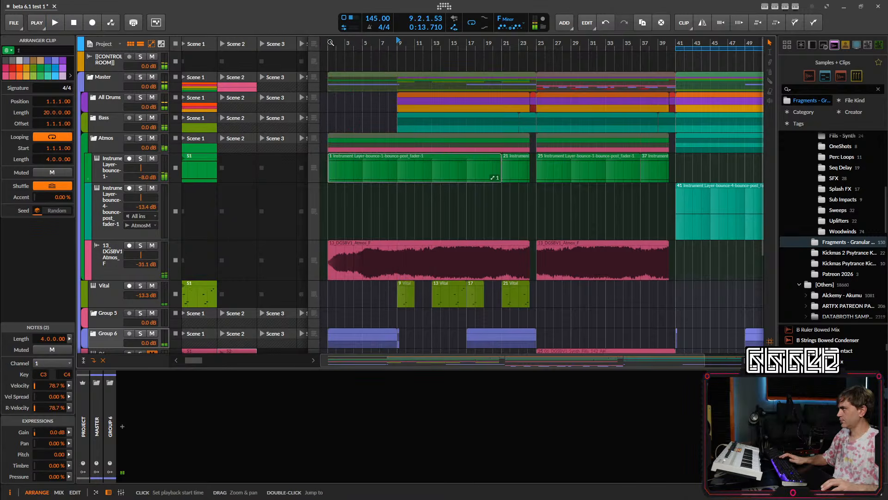
left_click(327, 47)
scroll(410, 221, "down", 5)
scroll(416, 219, "up", 4)
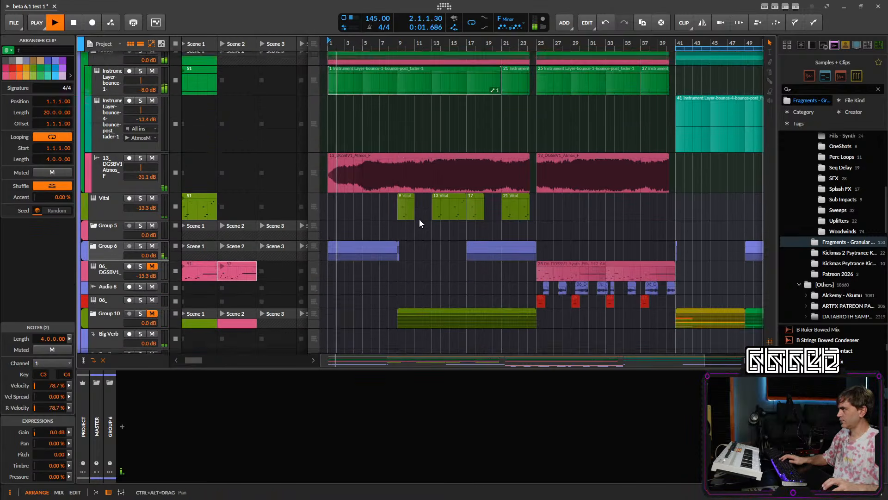
left_click(93, 119)
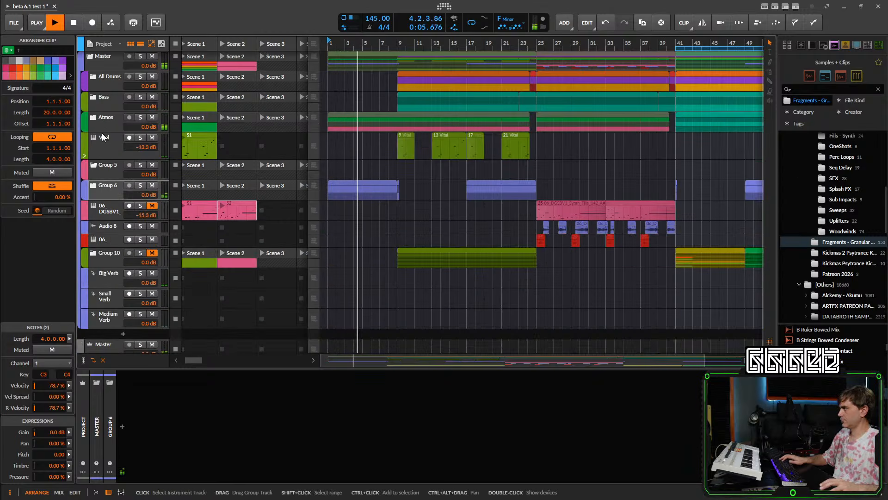
- Expand Group 6 and delete its 8-bar clip at bar 17
left_click(93, 185)
left_click(543, 190)
left_click_drag(543, 190, 450, 204)
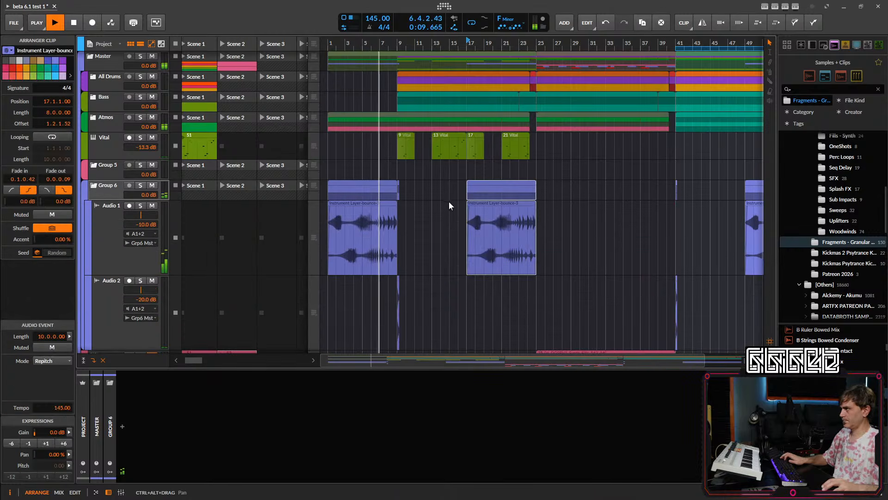
key("Delete")
- Move Group 6's clip from bar 49 to bar 33 and collapse the group
left_click_drag(645, 201, 597, 194)
scroll(513, 200, "down", 3)
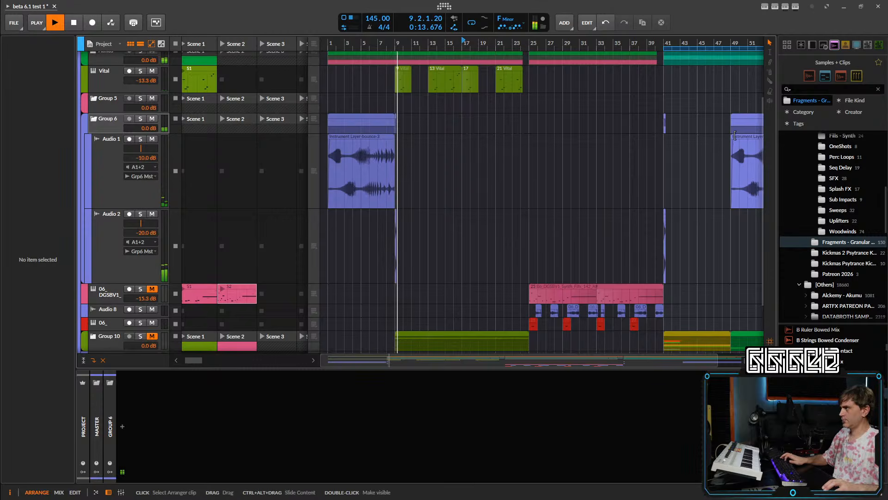
scroll(662, 132, "down", 4)
scroll(646, 157, "up", 3)
left_click_drag(644, 194, 543, 195)
scroll(626, 189, "down", 3)
scroll(626, 188, "down", 1)
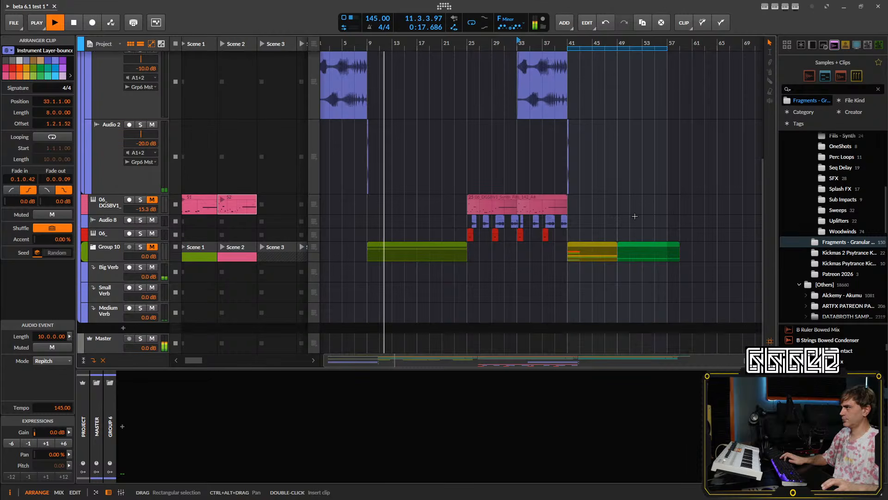
scroll(601, 222, "up", 5)
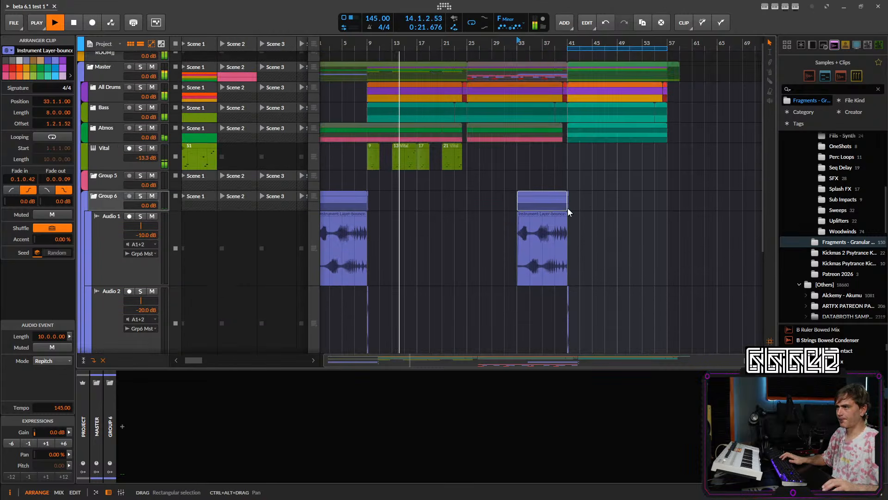
left_click(92, 196)
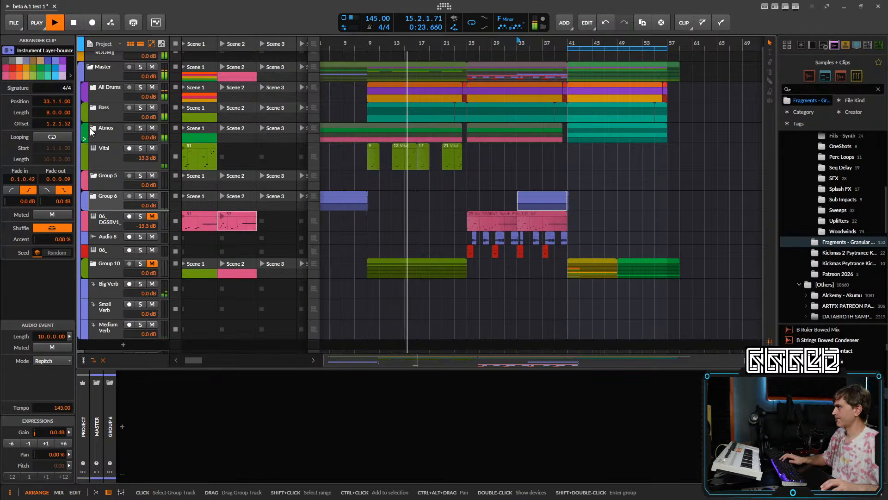
- Expand the Atmos group, move the Instrument Layer-bounce-4 clip from bar 41 to bar 25, and collapse the group
left_click(93, 128)
left_click_drag(615, 211, 518, 191)
scroll(482, 196, "down", 3)
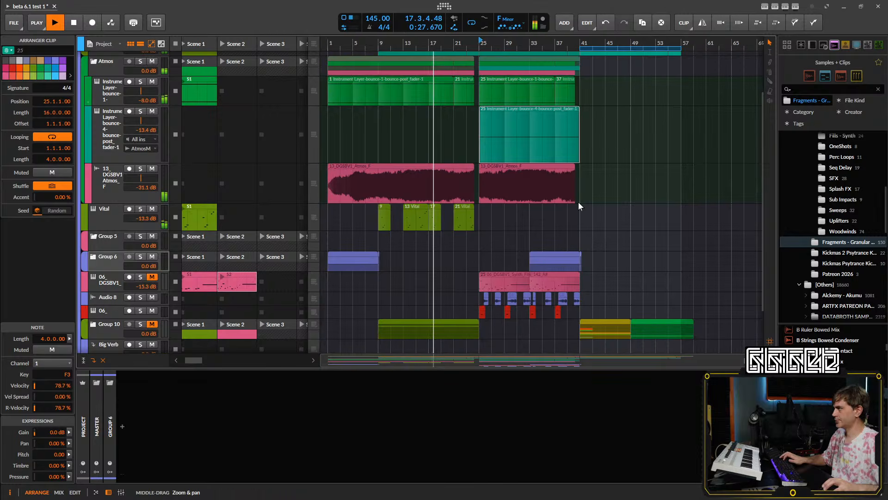
scroll(565, 205, "up", 3)
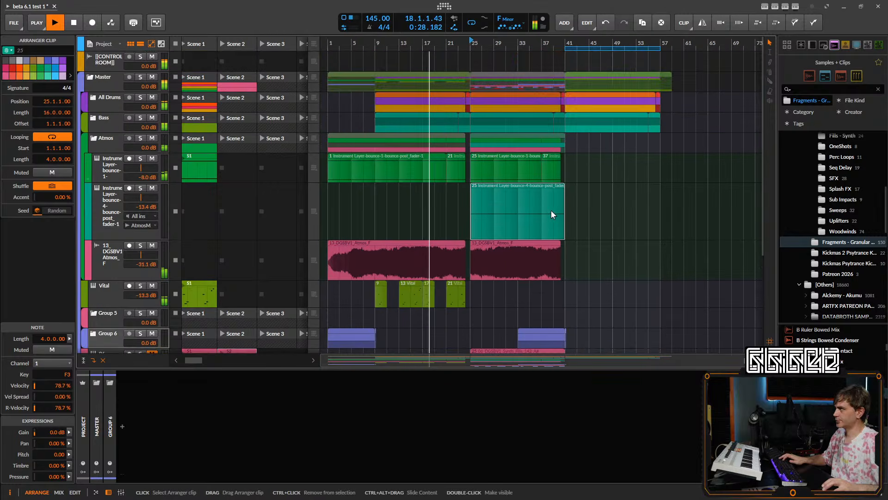
left_click(97, 139)
left_click(93, 138)
scroll(631, 179, "down", 2)
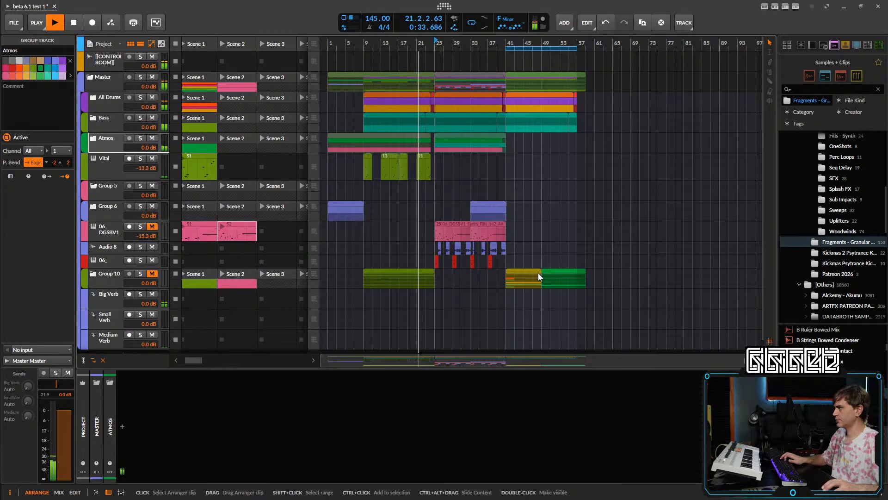
- Move Group 10's clips from bar 41 to bar 9, and delete the remaining Master group clips after bar 41
left_click_drag(628, 276, 381, 276)
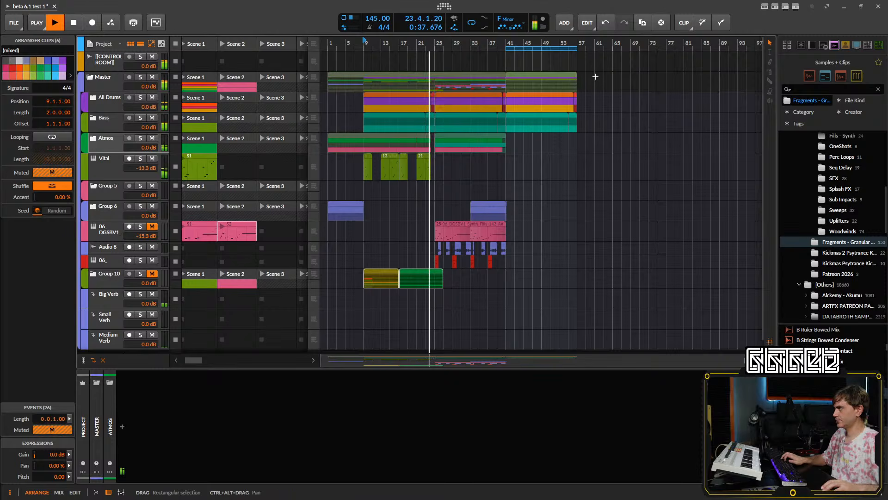
left_click_drag(596, 76, 557, 85)
key("Delete")
- Set the loop region to start at bar 9 with a length of 32 bars
left_click_drag(509, 49, 366, 51)
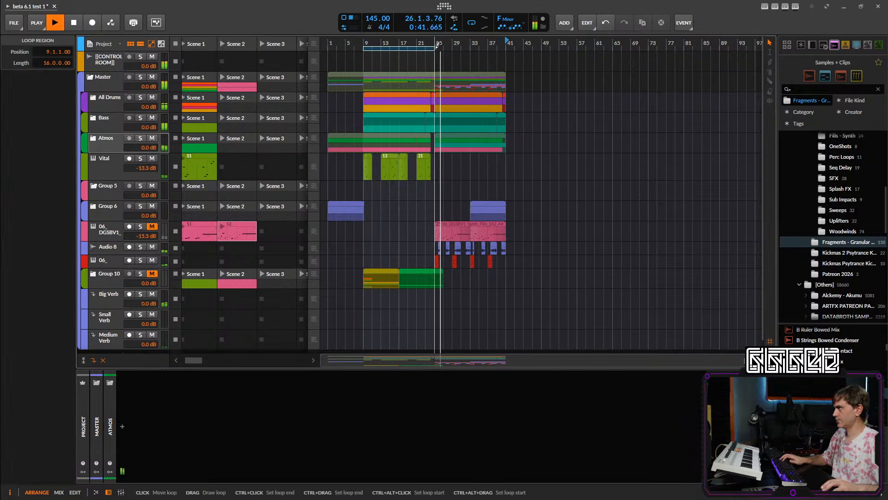
left_click_drag(437, 45, 506, 46)
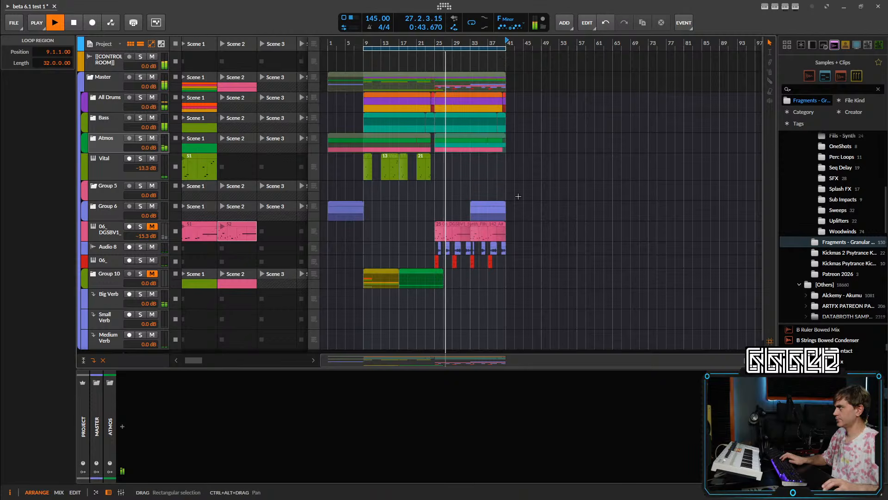
scroll(395, 322, "up", 6)
scroll(398, 268, "down", 4)
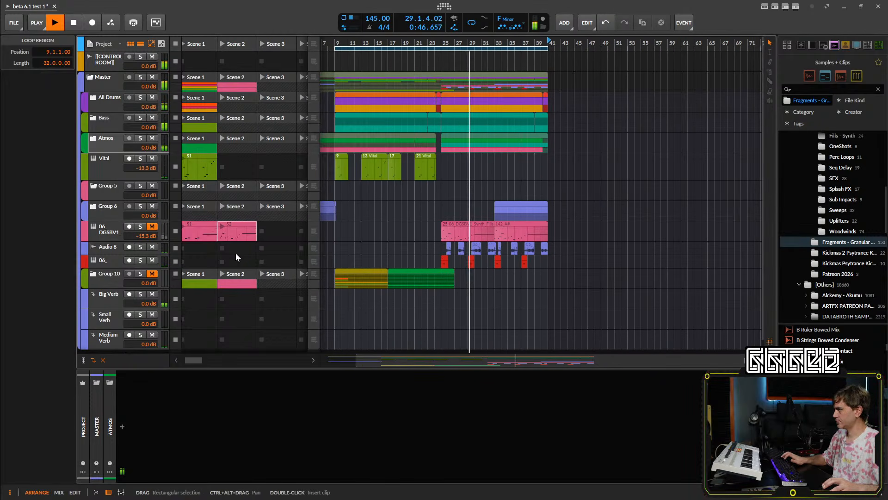
- Move the muted 06_DGSBV1_ track into Group 10, and group Audio 8 with the red 06_DGSBV1_Synth_Fills track
left_click(104, 267)
left_click_drag(110, 267, 110, 309)
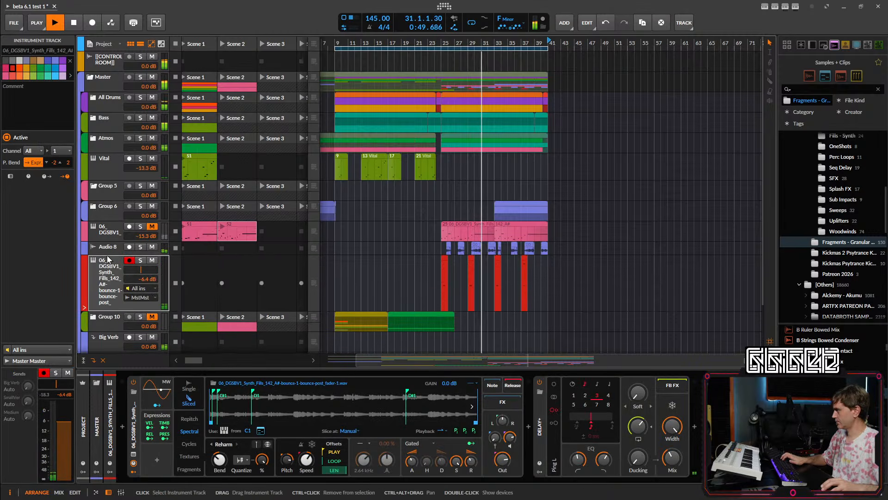
left_click(112, 249)
left_click(113, 273)
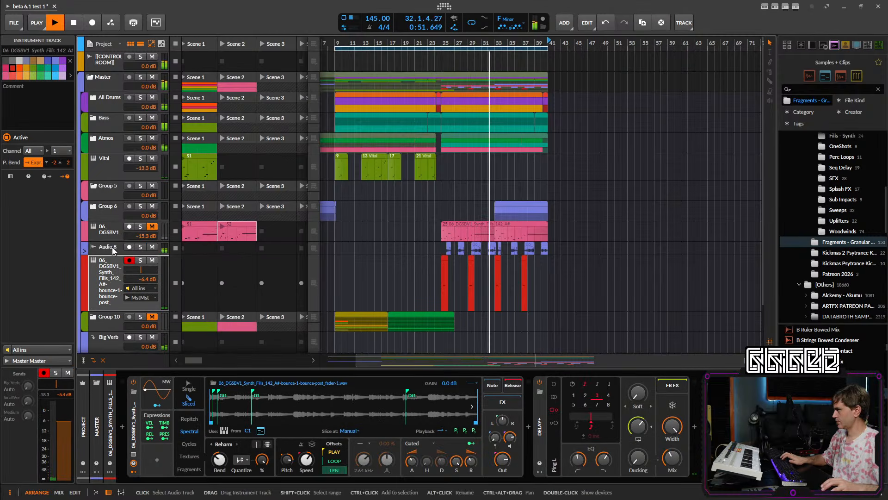
left_click(114, 247, "shift")
left_click_drag(115, 234, 112, 318)
left_click(111, 258)
key("ctrl+g")
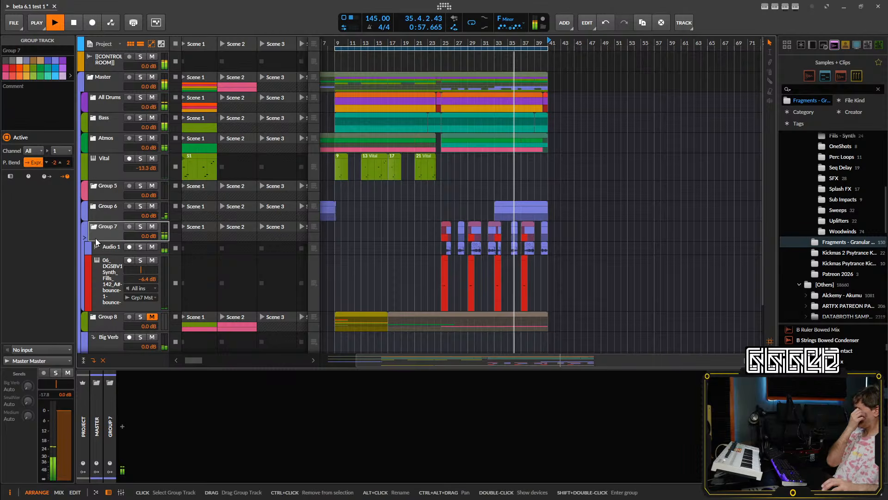
- Lower Group 7's volume to -2.8 dB and leave the group collapsed with its automation lane hidden
left_click(88, 226)
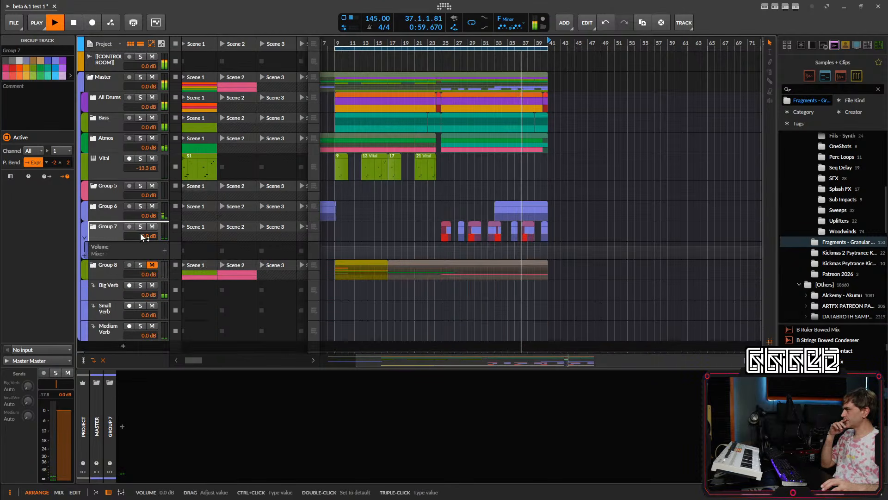
left_click_drag(148, 236, 148, 244)
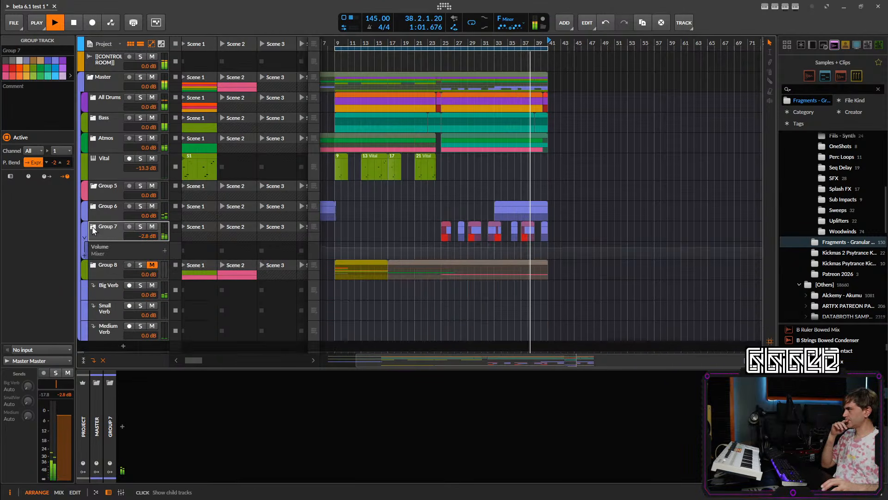
left_click(92, 231)
left_click(91, 231)
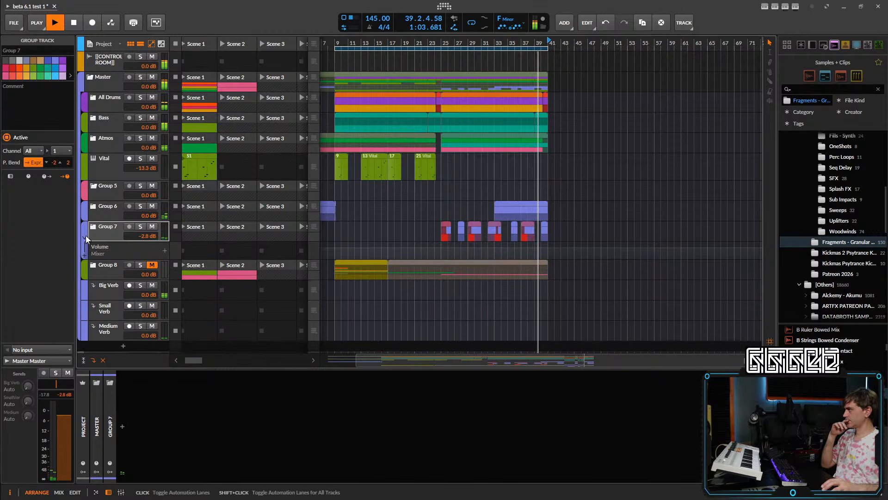
left_click(85, 235)
- Listen to the looped arrangement with the new Group 7 level and stop playback
scroll(458, 175, "down", 3)
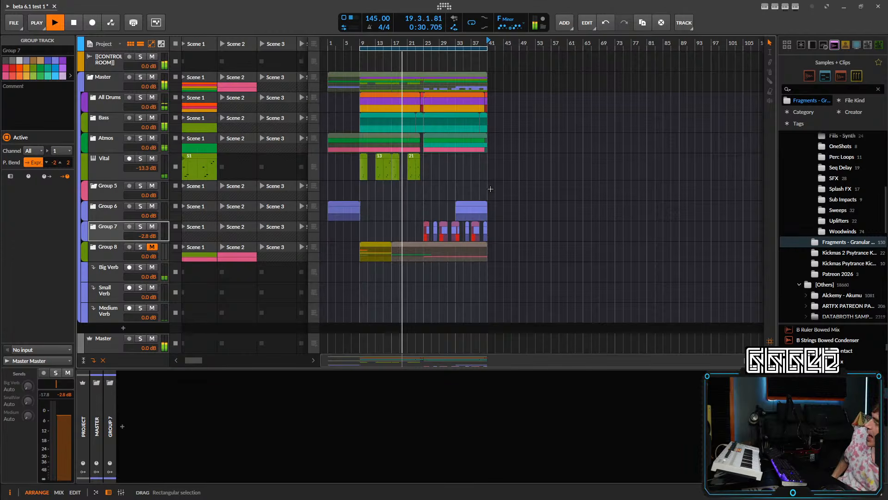
left_click(395, 444)
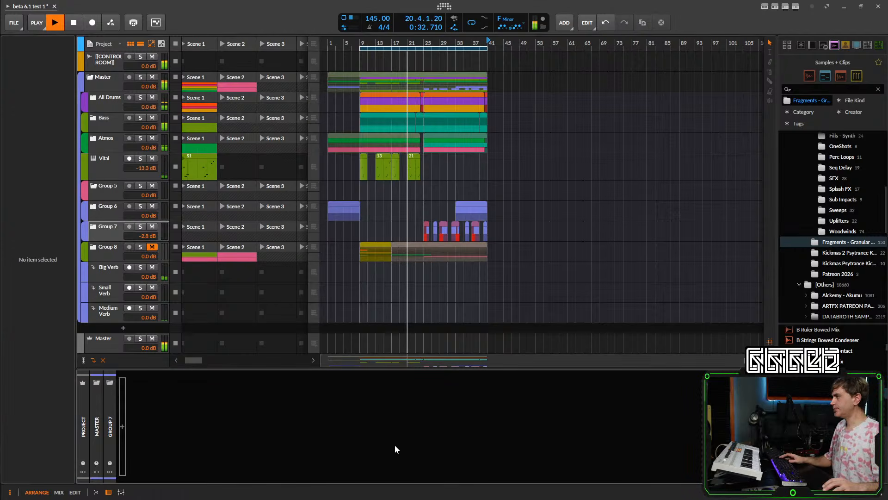
key("space")
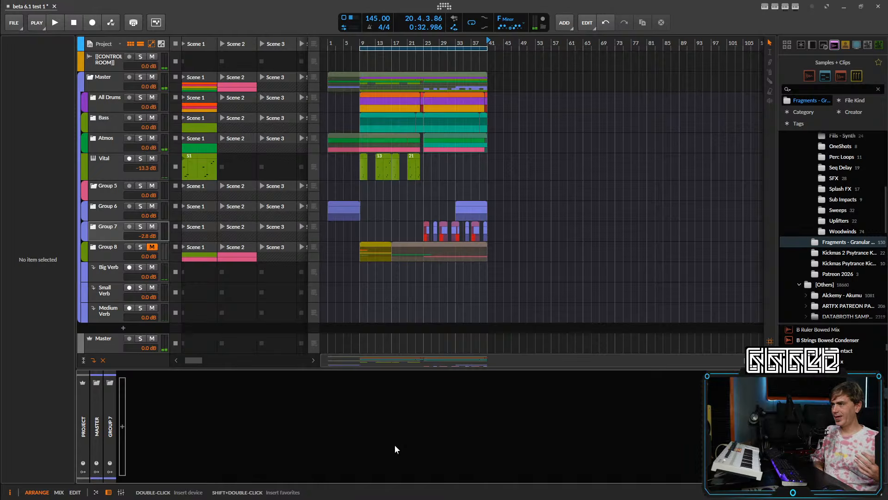
scroll(453, 142, "down", 5)
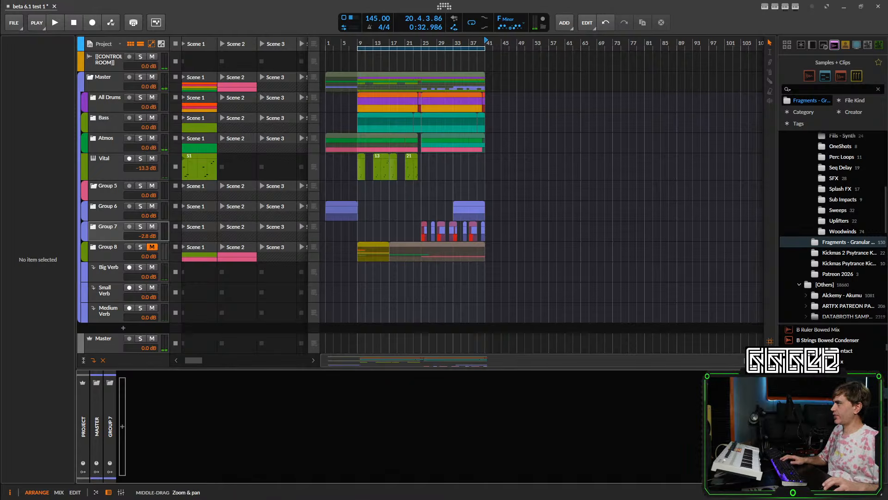
scroll(617, 167, "up", 5)
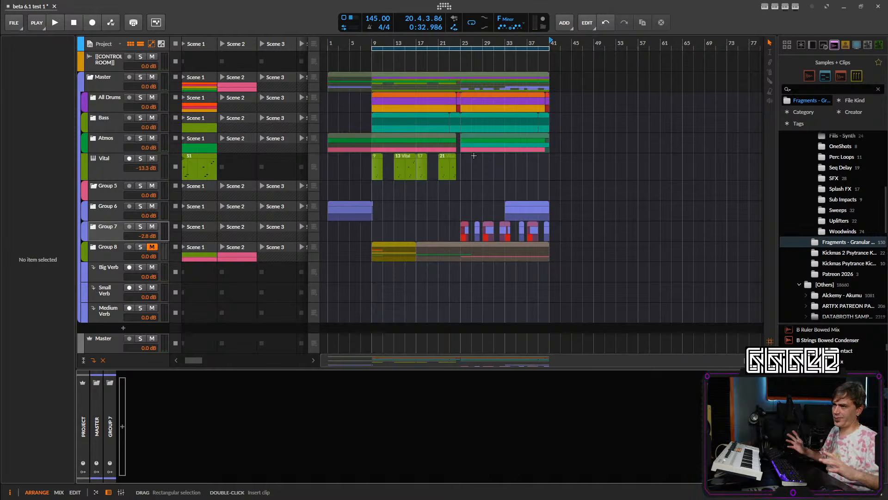
middle_click(435, 126)
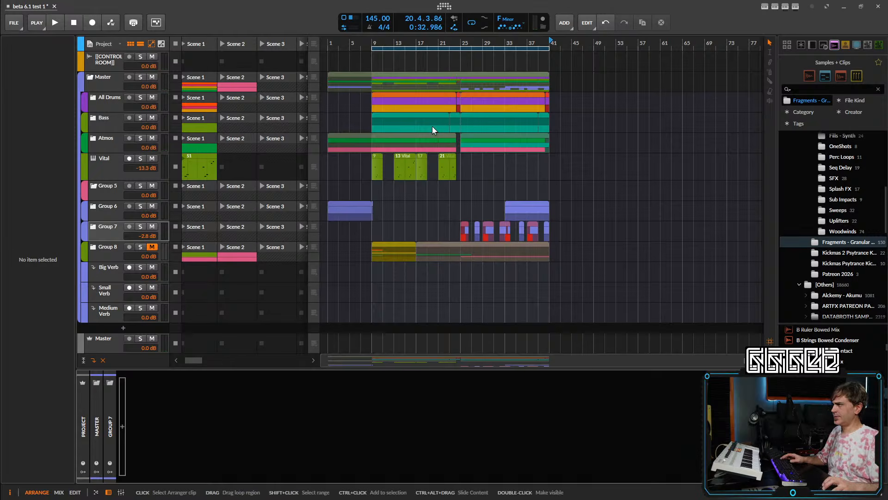
middle_click(432, 126)
middle_click(392, 93)
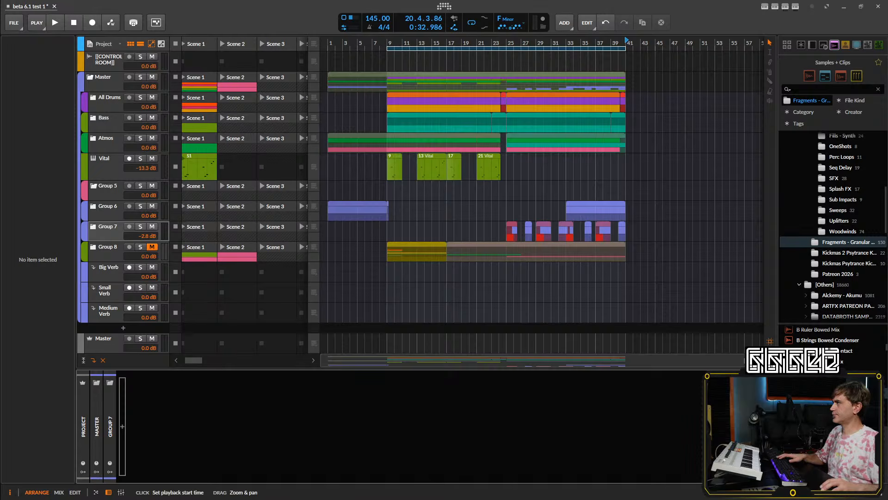
- Copy the All Drums and Bass clips of bars 9 to 25 to bar 41, and loop playback over bars 41 to 57
left_click(391, 46)
key("space")
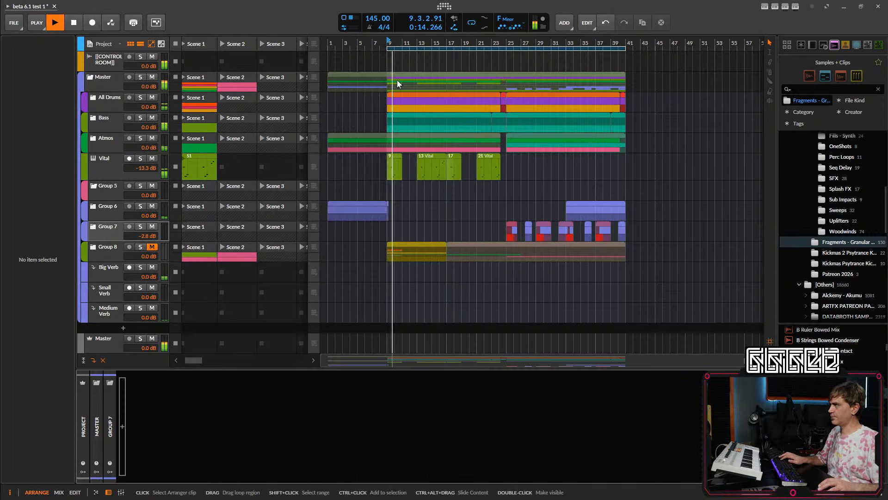
middle_click(406, 73)
left_click(412, 80)
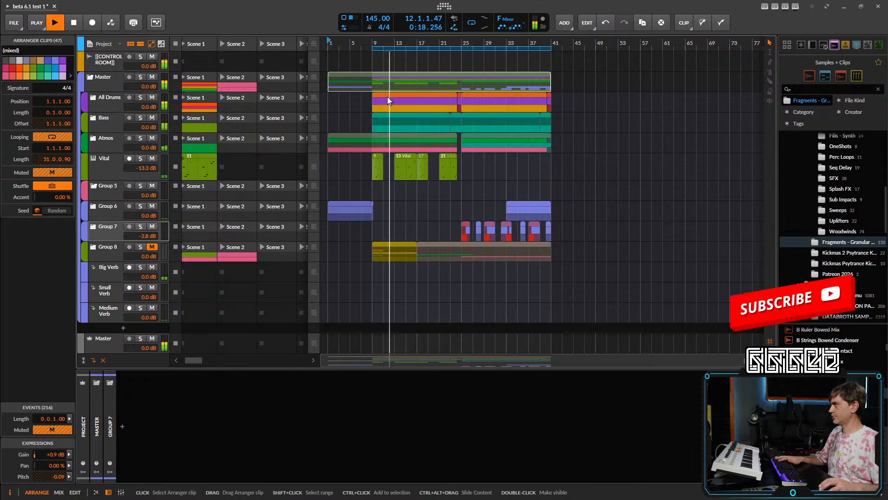
left_click_drag(360, 103, 456, 122)
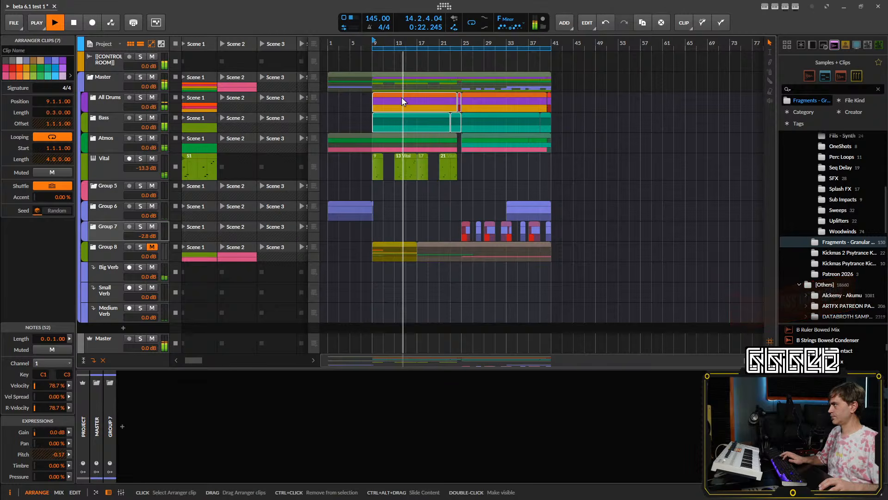
left_click_drag(411, 101, 584, 104)
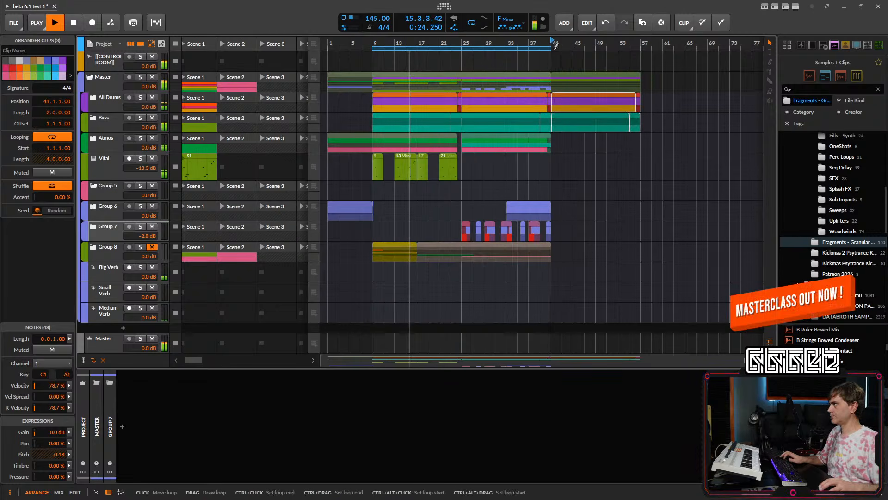
key("space")
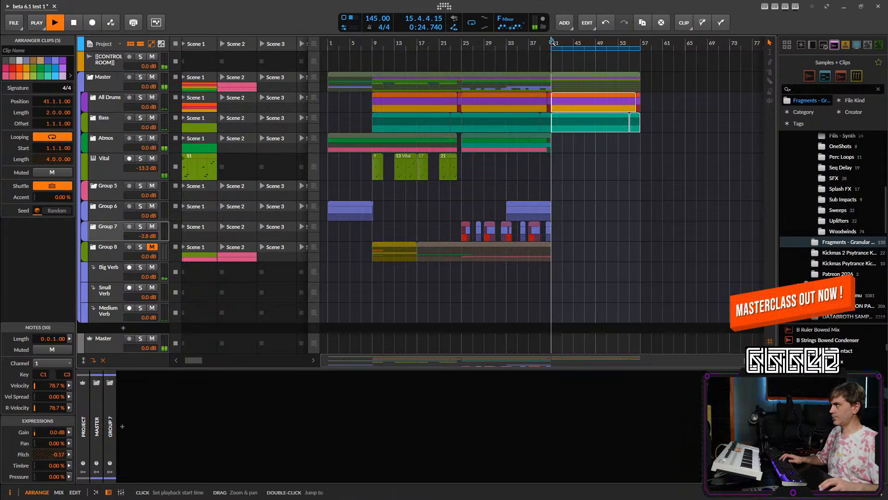
- Insert an empty clip on the Vital track at bar 41 and open it in the note editor
left_click(105, 166)
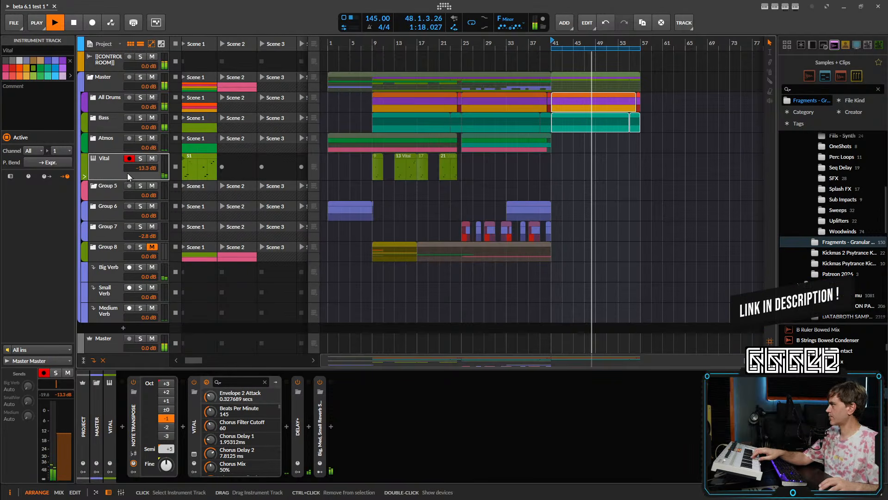
double_click(556, 166)
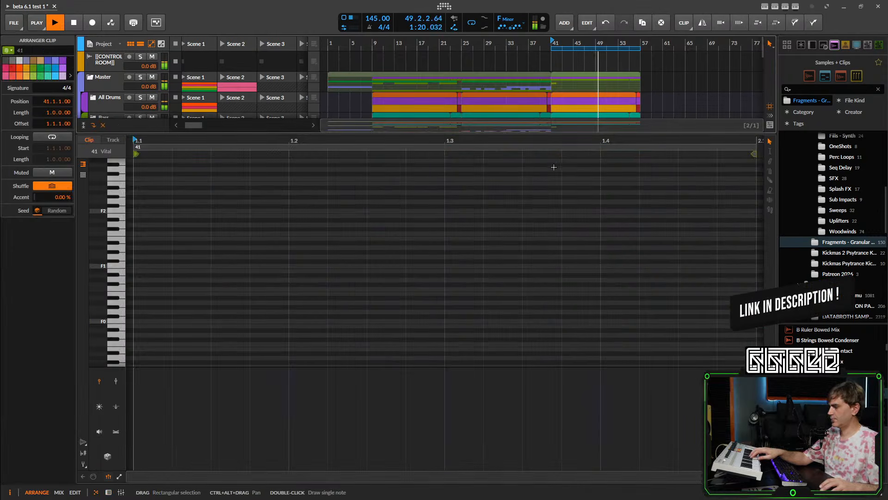
- Show the Vital track's devices and record a melody on it over the looped section from bar 41
scroll(452, 93, "down", 3)
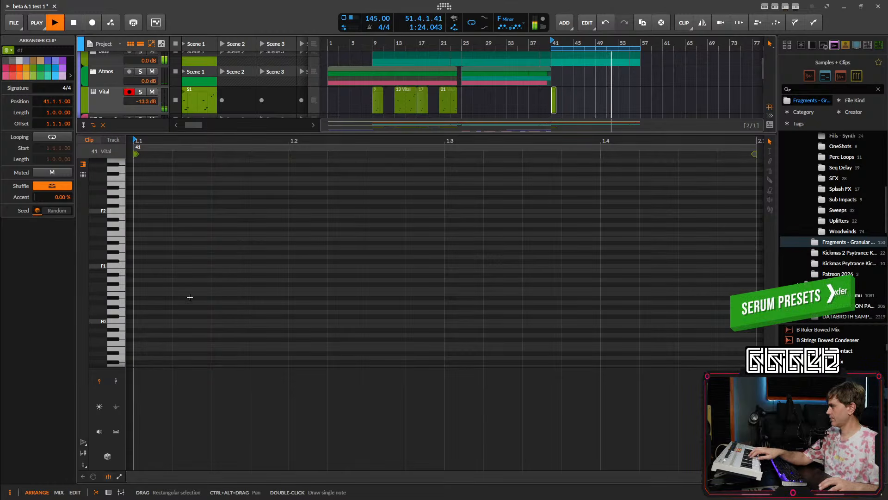
scroll(168, 327, "up", 3)
left_click(108, 493)
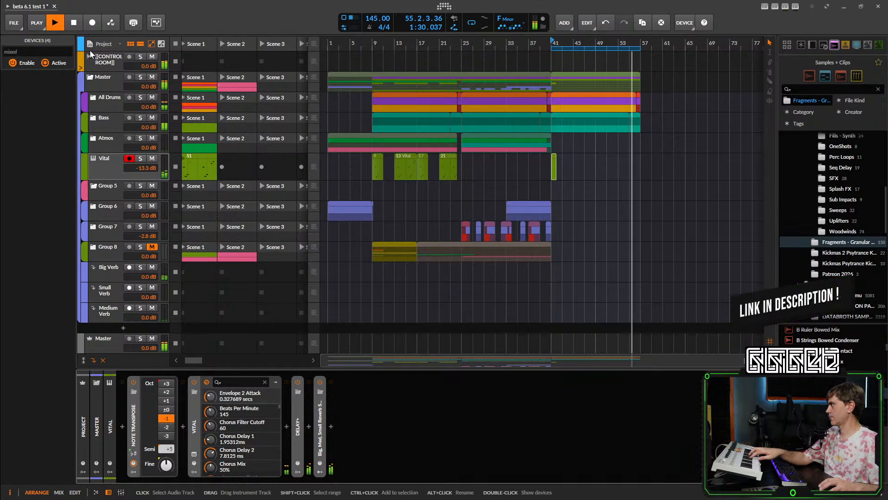
left_click(93, 23)
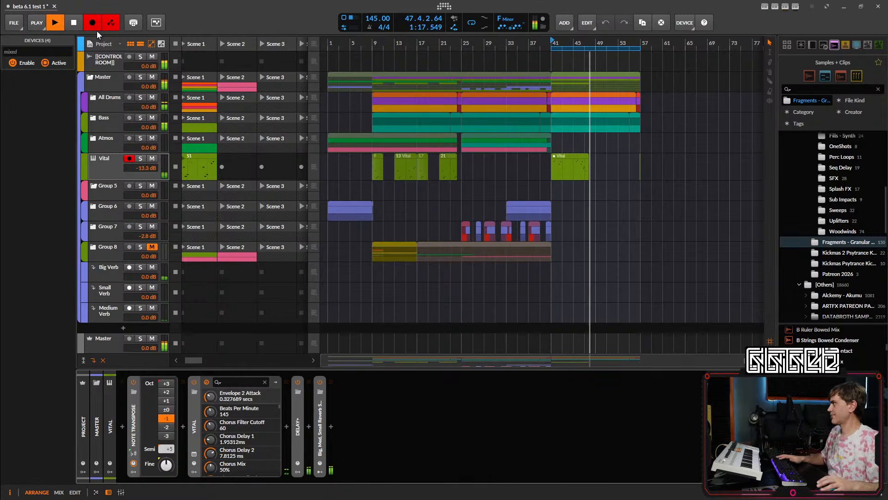
left_click(95, 25)
- Set the recorded Vital clip's length to 8 bars and remove the leftover sliver of a clip just before bar 57
scroll(646, 196, "up", 4)
left_click_drag(483, 165, 536, 162)
key("space")
left_click(511, 165)
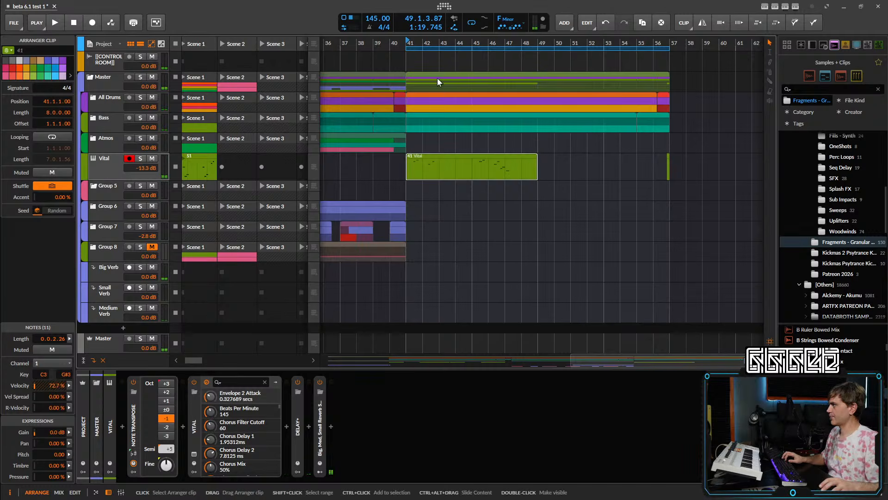
key("space")
left_click(677, 163)
- Open the recorded 8-bar Vital clip in the note editor and go through its first notes
double_click(456, 173)
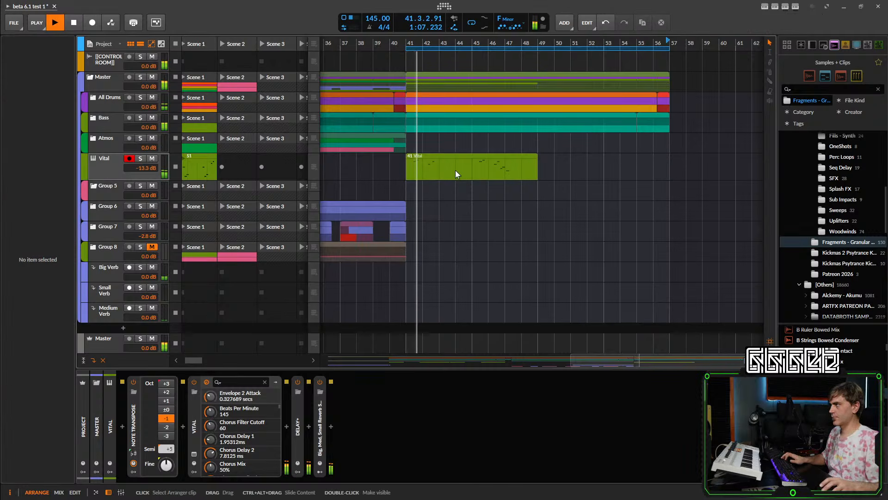
scroll(242, 294, "up", 3)
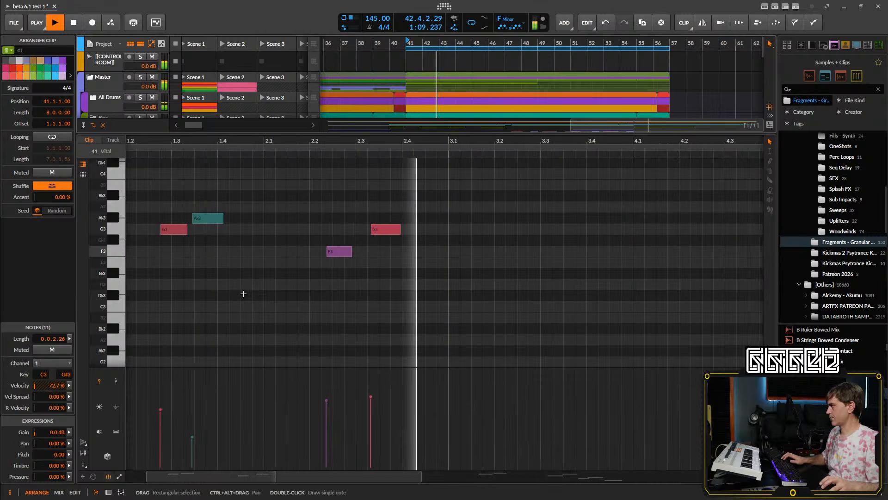
left_click(254, 290)
key("ctrl+a")
left_click_drag(201, 256, 230, 256)
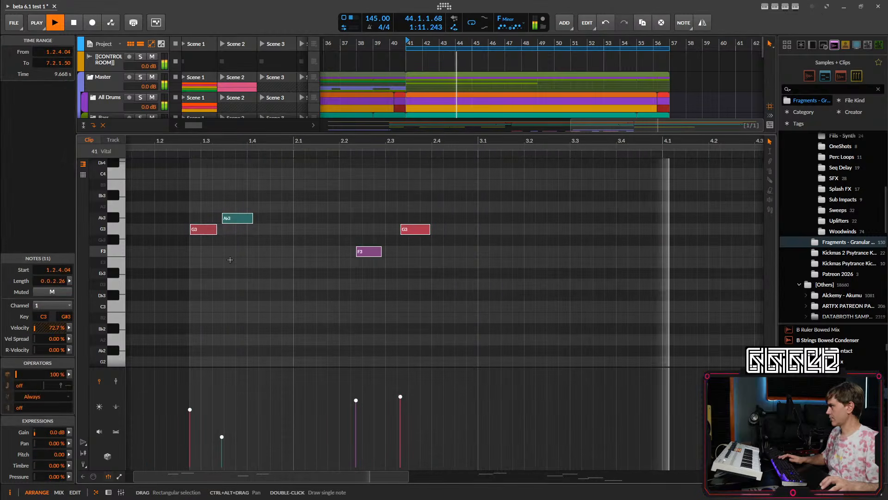
left_click(222, 255)
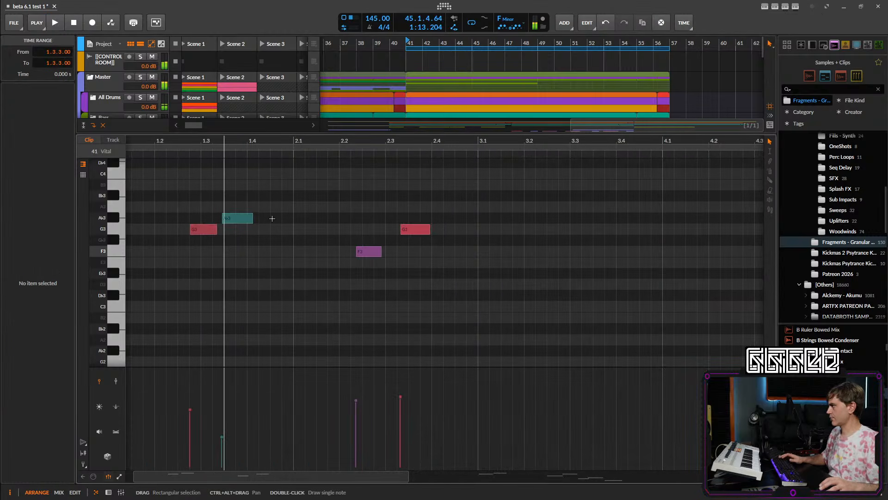
- Try to quantize the first G3 and A♭3 notes of the Vital clip during playback
left_click_drag(273, 194, 199, 238)
key("q")
key("space")
left_click(317, 274)
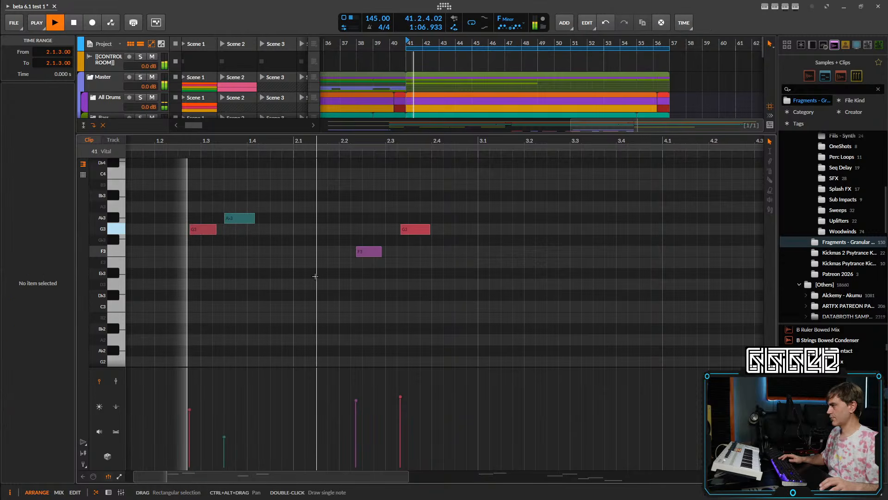
key("space")
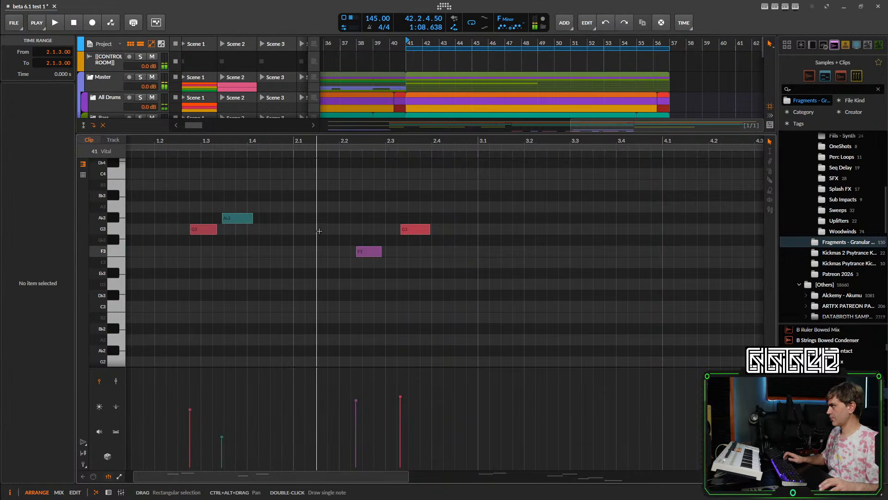
- Move the F3 and G3 notes in bar 6 of the Vital clip earlier, so that F3 starts at 6.2.1.03
scroll(314, 219, "down", 4)
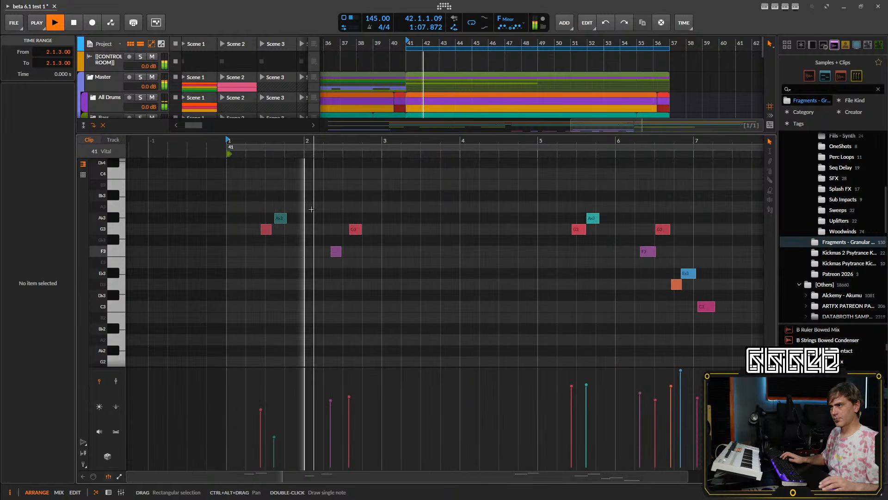
left_click_drag(399, 228, 325, 271)
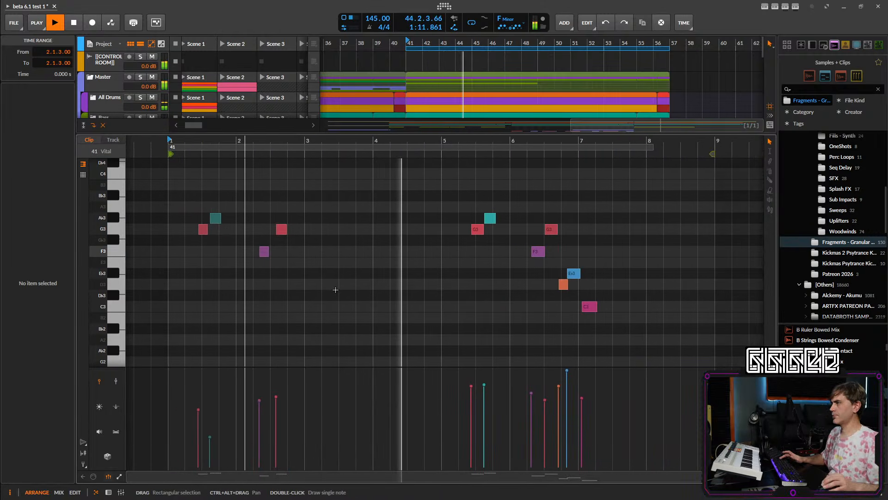
scroll(333, 290, "up", 5)
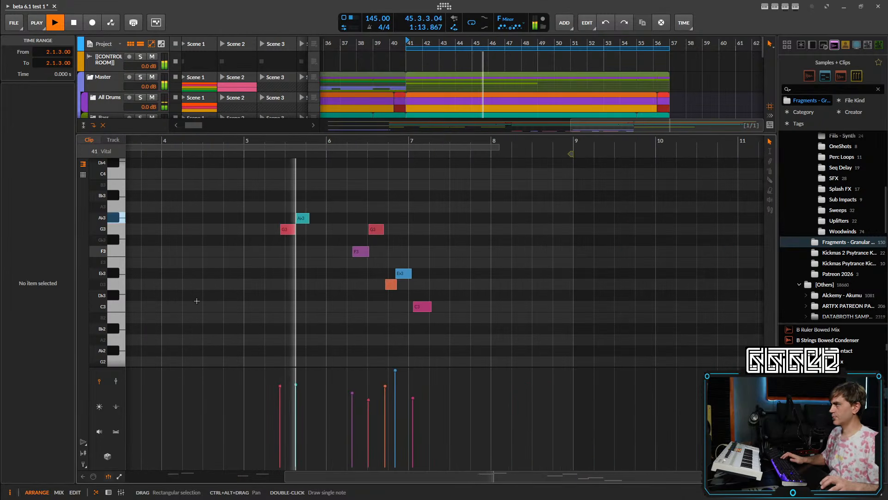
left_click_drag(325, 289, 240, 290)
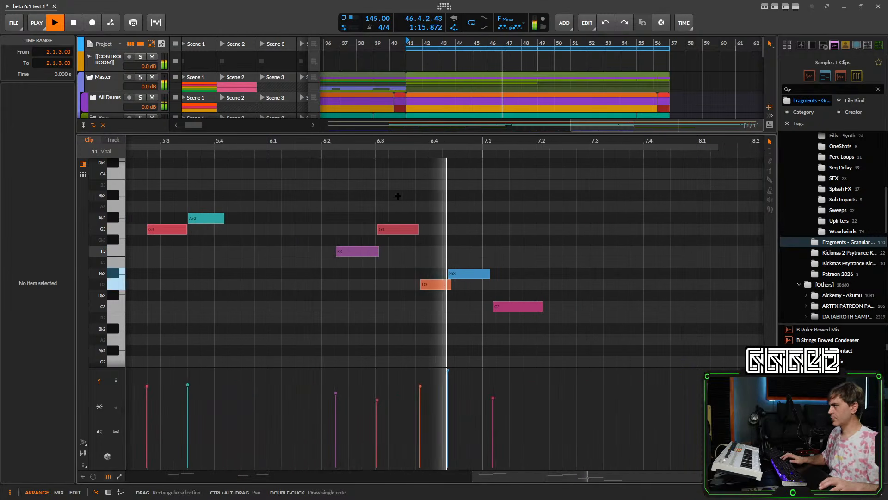
left_click_drag(403, 200, 362, 252)
key("Left")
key("space")
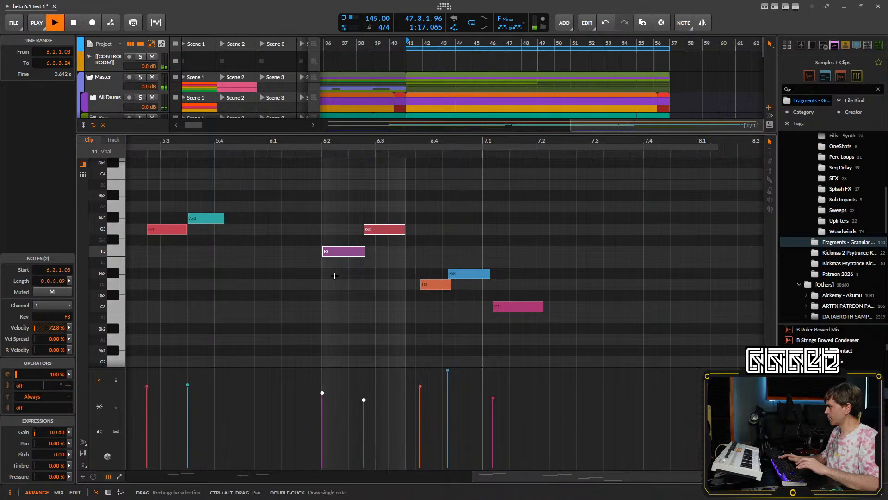
- Move the closing D3, E♭3 and C3 notes of the phrase earlier by slightly less than a sixteenth
left_click_drag(559, 258, 445, 330)
key("Left")
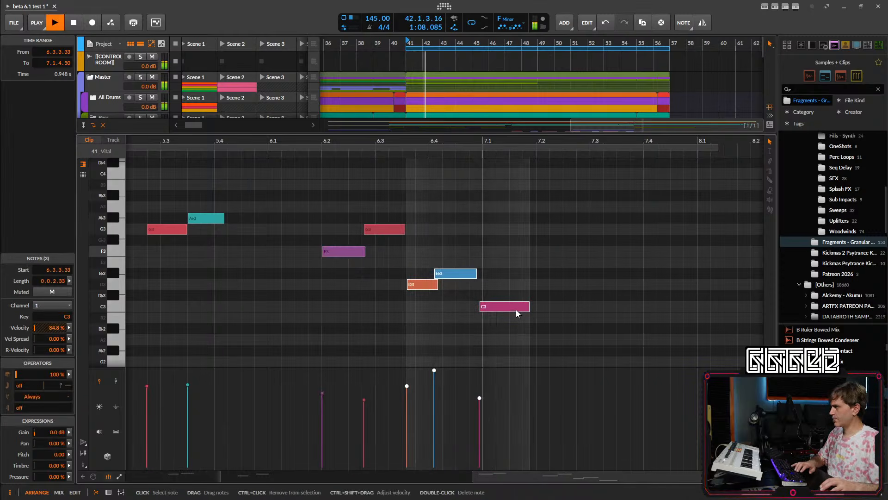
key("Right")
left_click(521, 281)
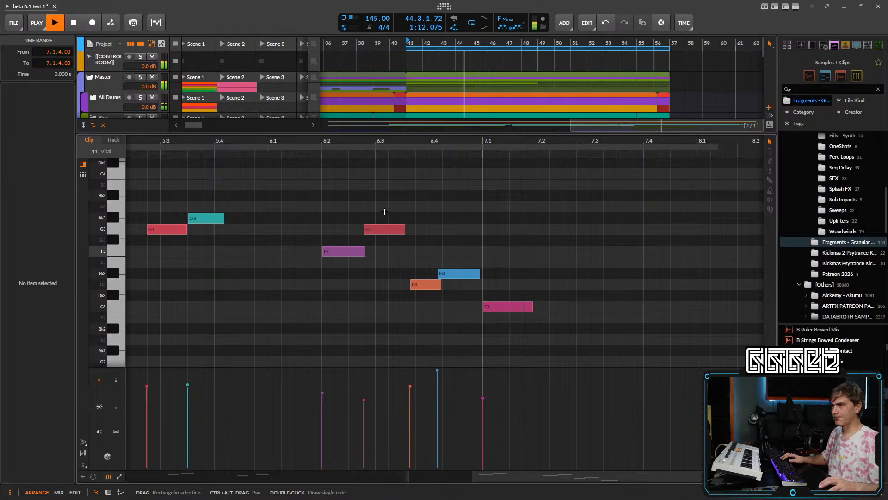
- Listen to the edited Vital melody in the loop and check its note timing in the note editor
scroll(379, 221, "down", 2)
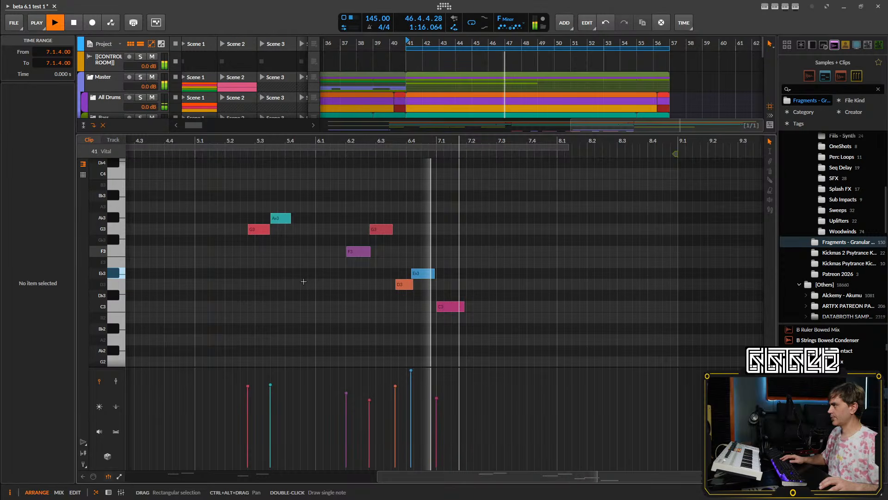
left_click(109, 492)
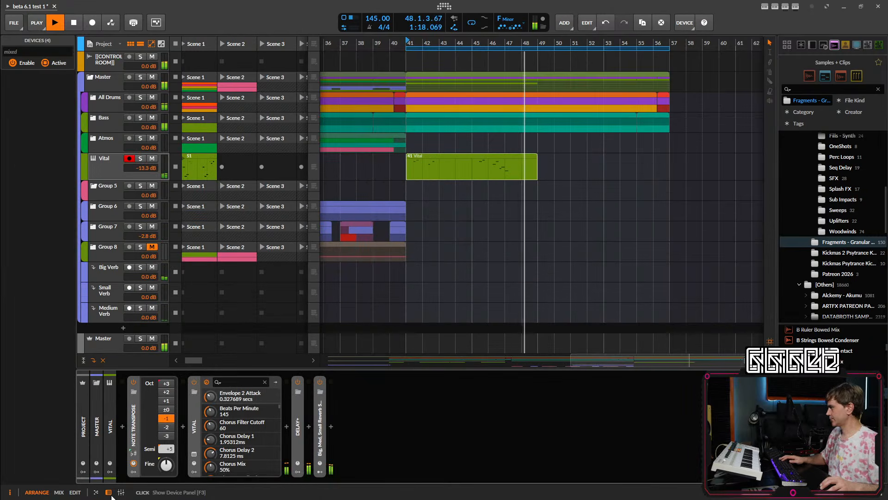
key("space")
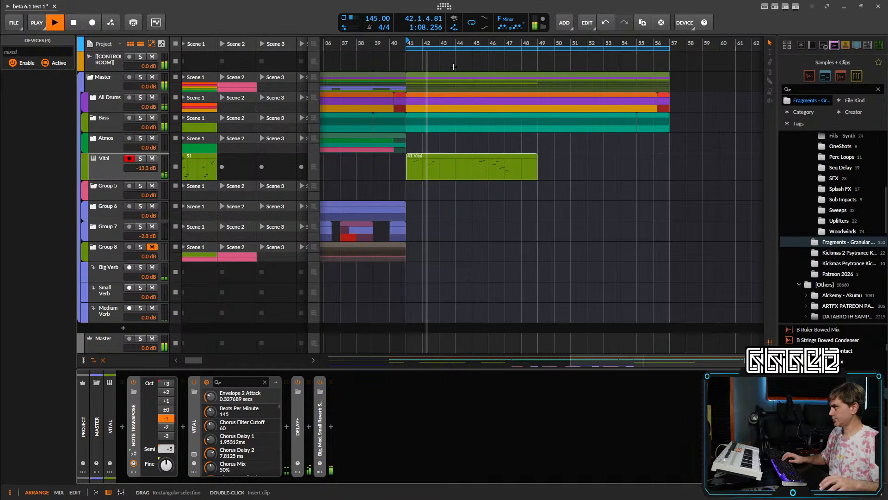
double_click(434, 161)
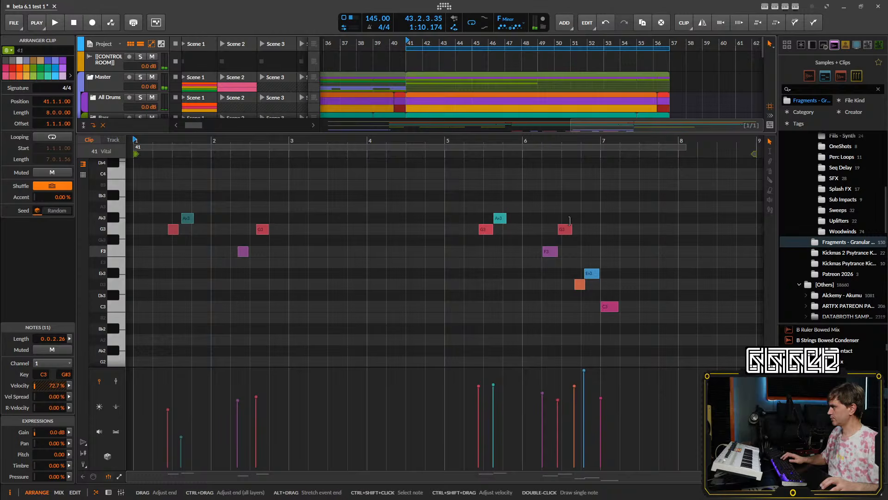
key("space")
scroll(570, 221, "up", 3)
scroll(355, 187, "down", 5)
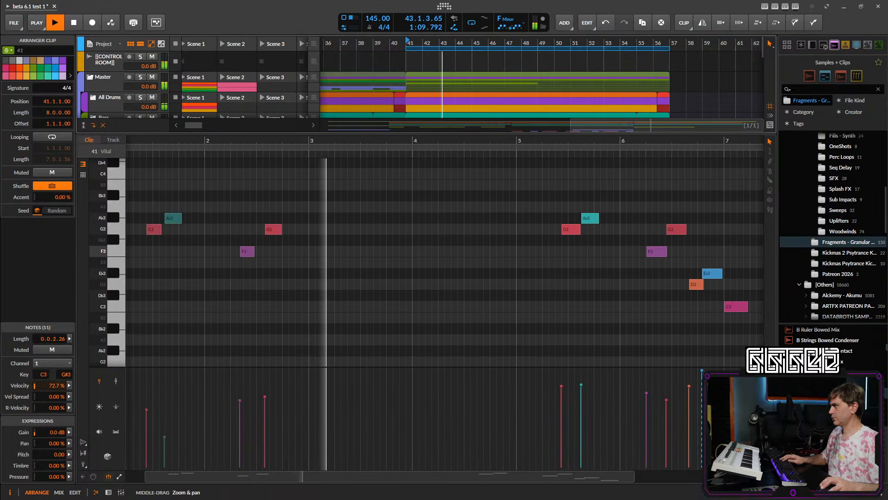
scroll(512, 218, "left", 1)
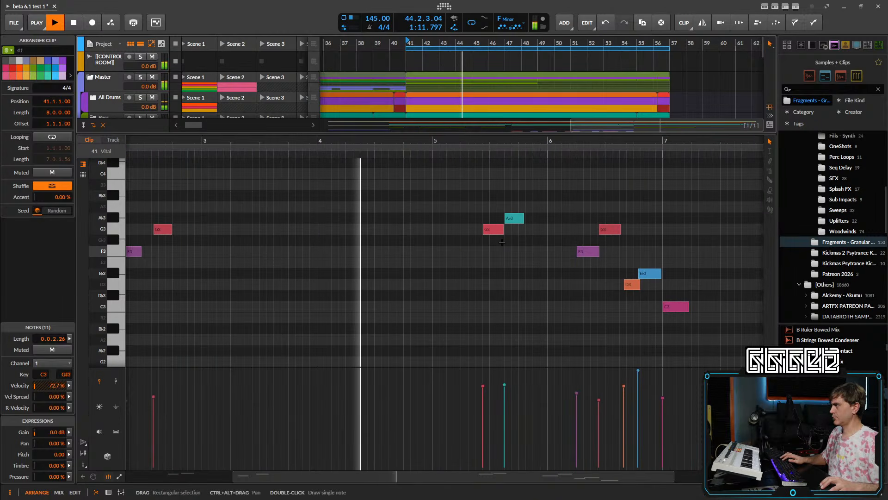
scroll(526, 255, "up", 3)
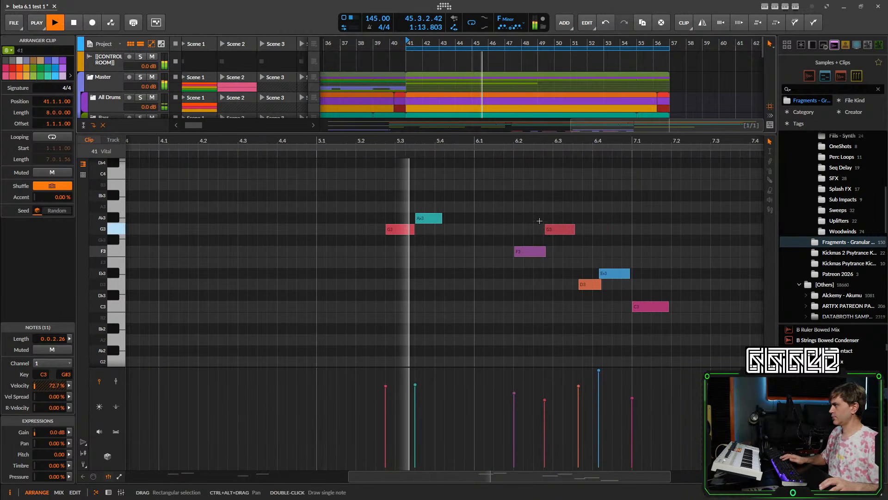
scroll(535, 212, "down", 5)
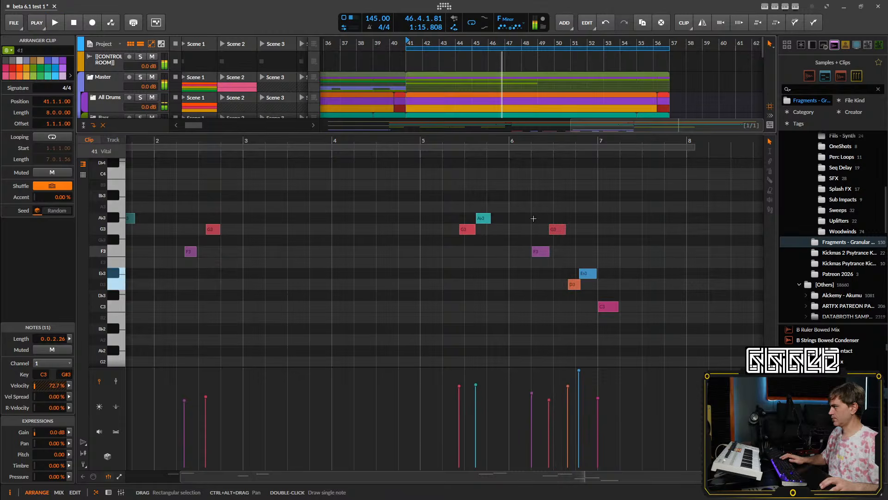
- Shift the last five notes of the Vital phrase, F3 through C3, later so that the first starts at 6.2.2.03
scroll(535, 211, "up", 3)
key("space")
left_click_drag(526, 224, 649, 307)
key("Right")
key("Right")
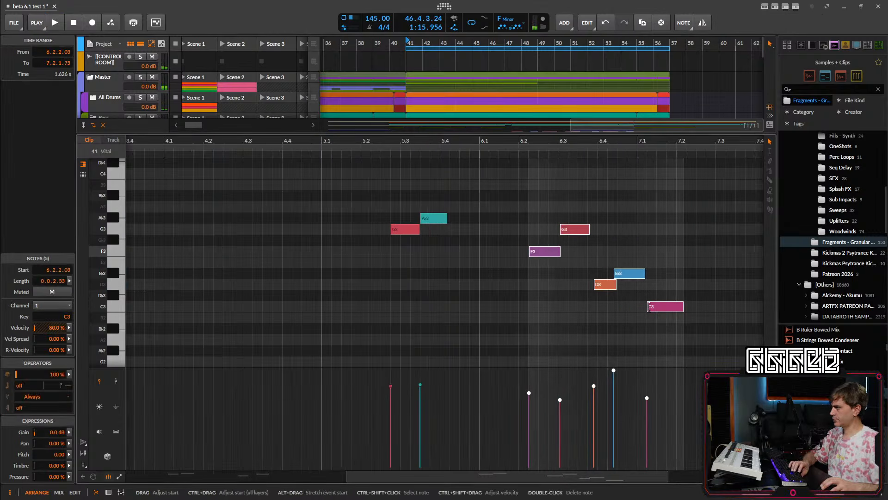
scroll(541, 317, "up", 3)
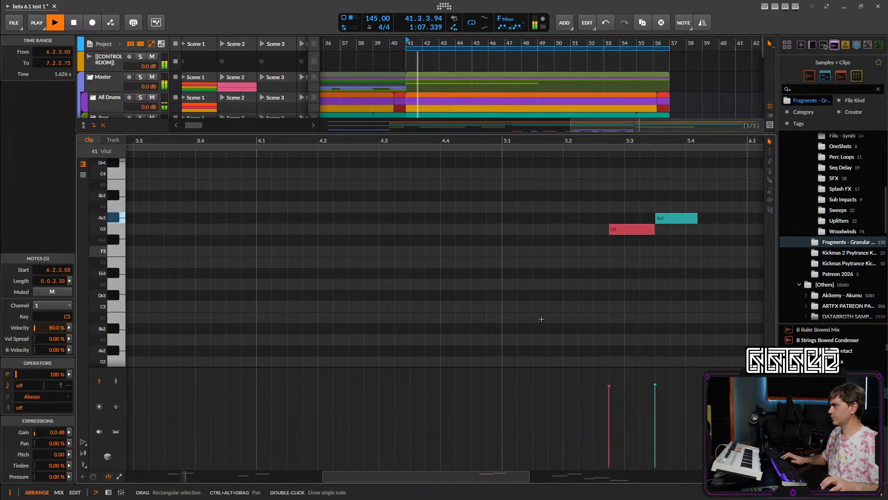
scroll(488, 314, "down", 5)
left_click_drag(231, 297, 254, 298)
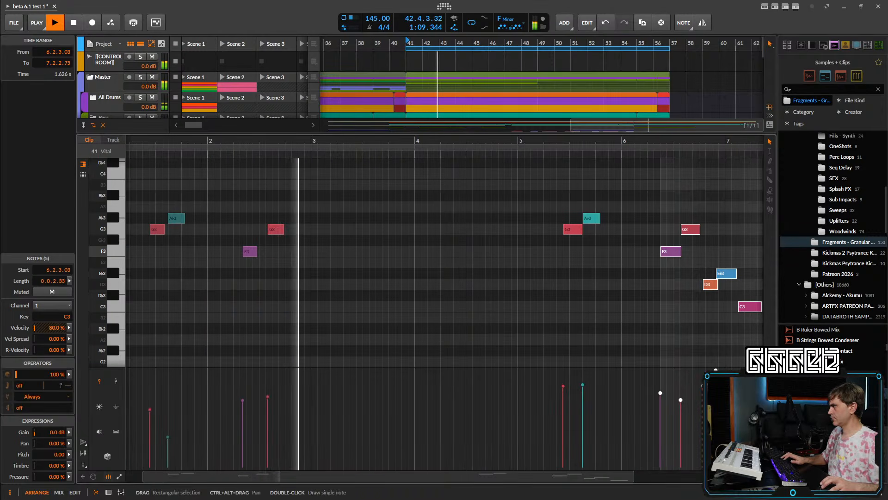
scroll(512, 257, "up", 4)
key("Left")
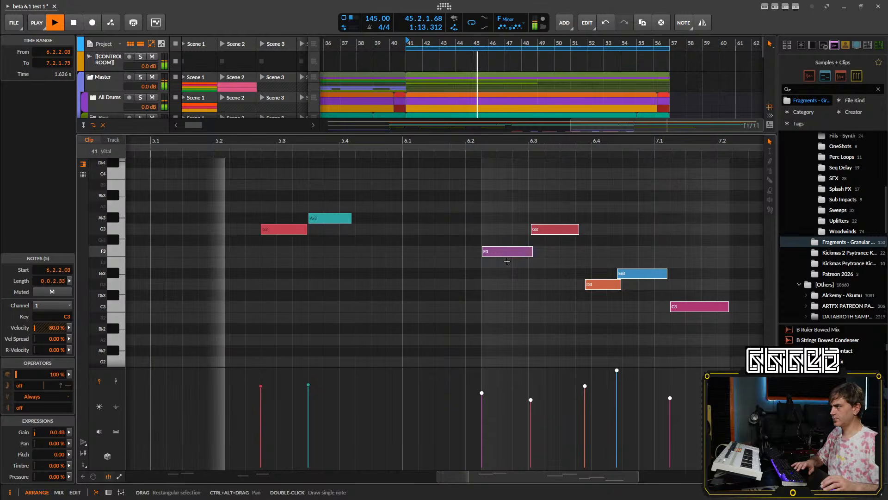
- Move the final C3 note later to start at 7.1.3.00 and play back the phrase
scroll(511, 303, "down", 3)
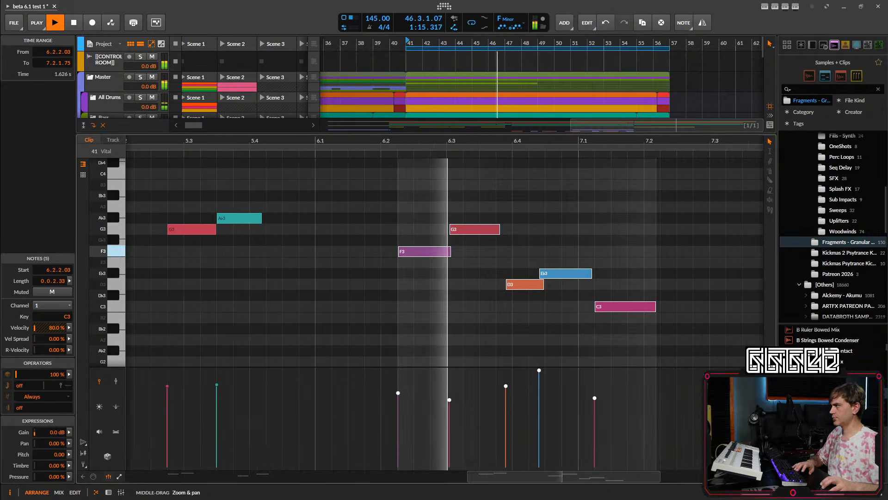
left_click_drag(427, 309, 357, 300)
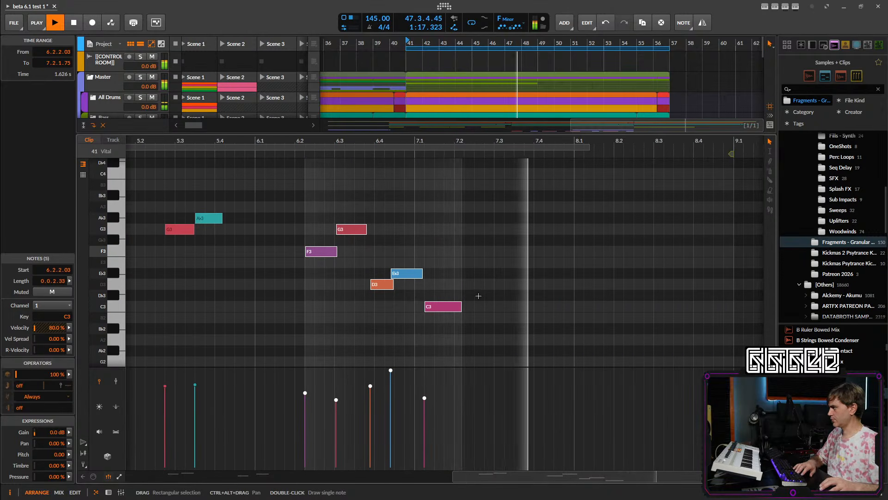
left_click_drag(478, 296, 429, 315)
key("Right")
key("space")
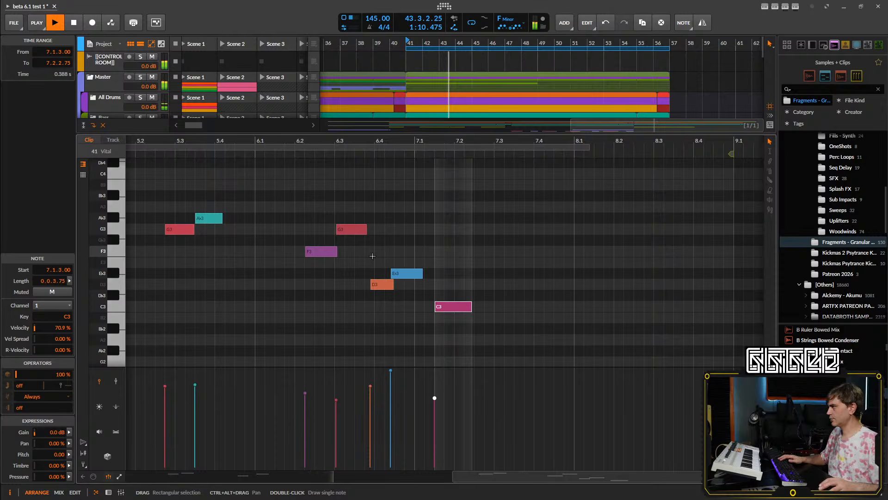
- Return to the full arrangement and extend the Vital clip to 16 bars, looping its 8-bar phrase up to bar 57
left_click(106, 493)
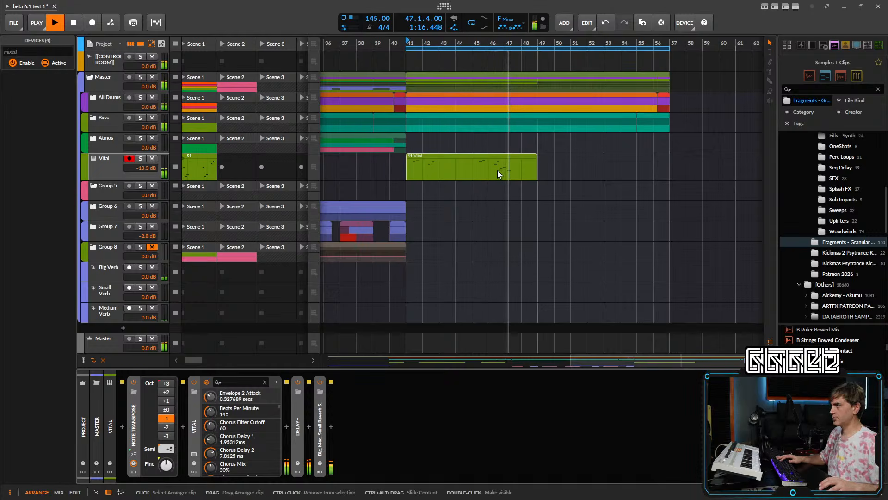
left_click_drag(538, 171, 669, 171)
scroll(487, 190, "down", 2)
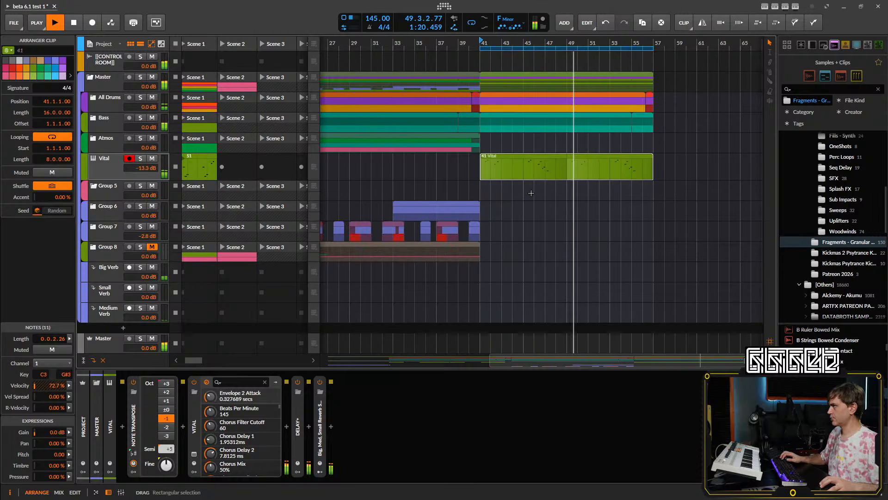
scroll(505, 208, "up", 2)
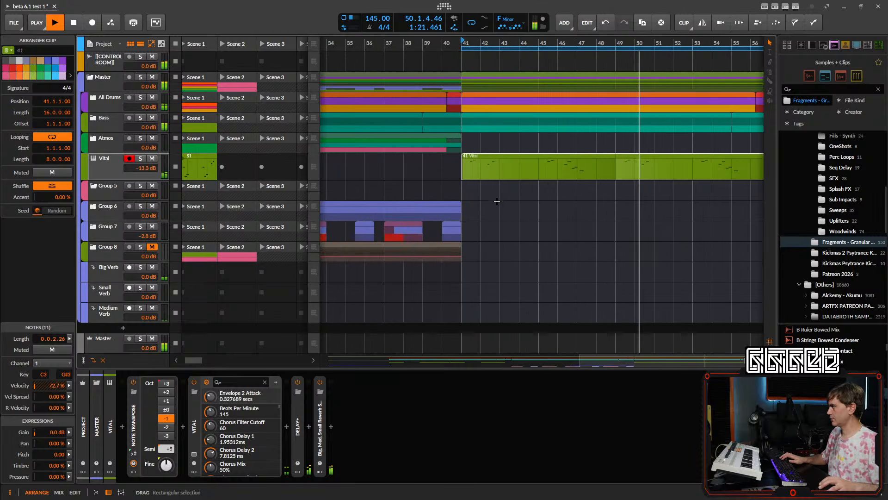
- Copy the 20-bar clip at bar 1 of the first Atmos instrument track to bar 41, looping 4 bars, and collapse the group
left_click(97, 120)
scroll(503, 208, "down", 2)
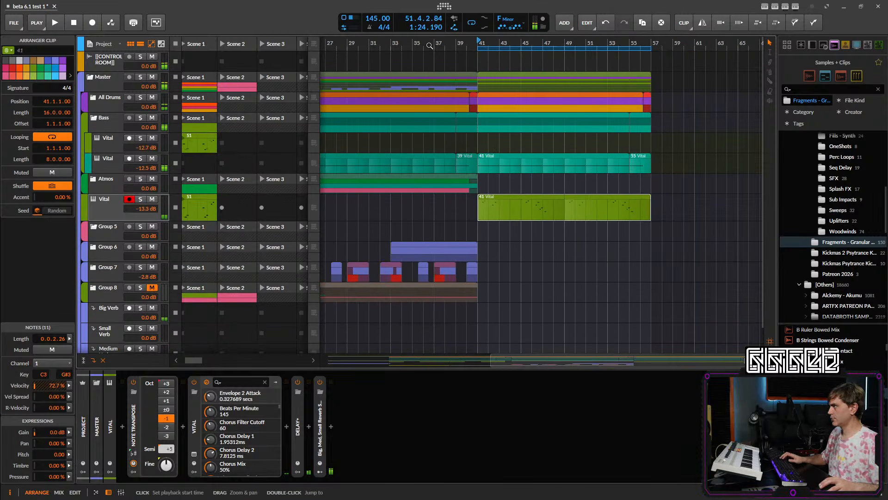
scroll(426, 61, "down", 2)
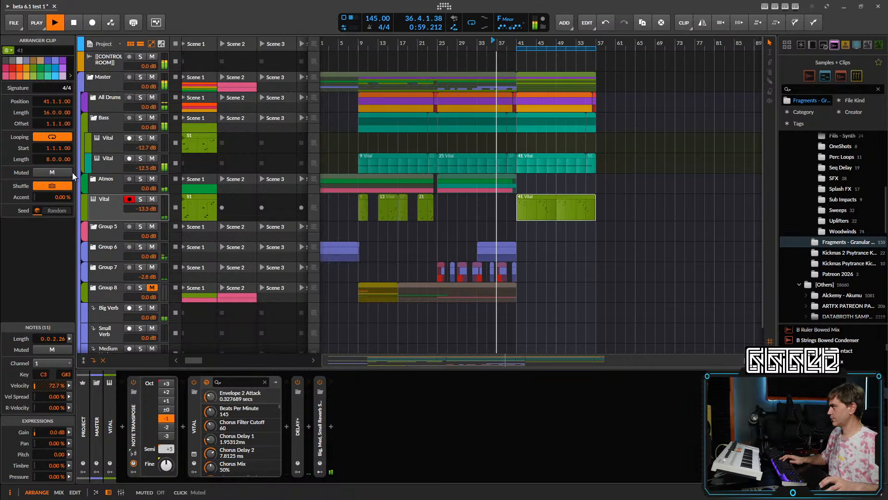
left_click(94, 180)
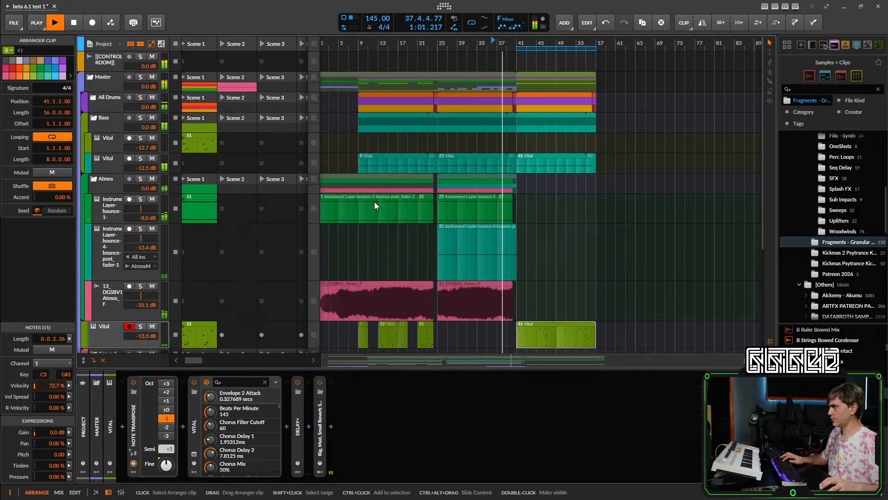
scroll(361, 209, "down", 1)
left_click(358, 207)
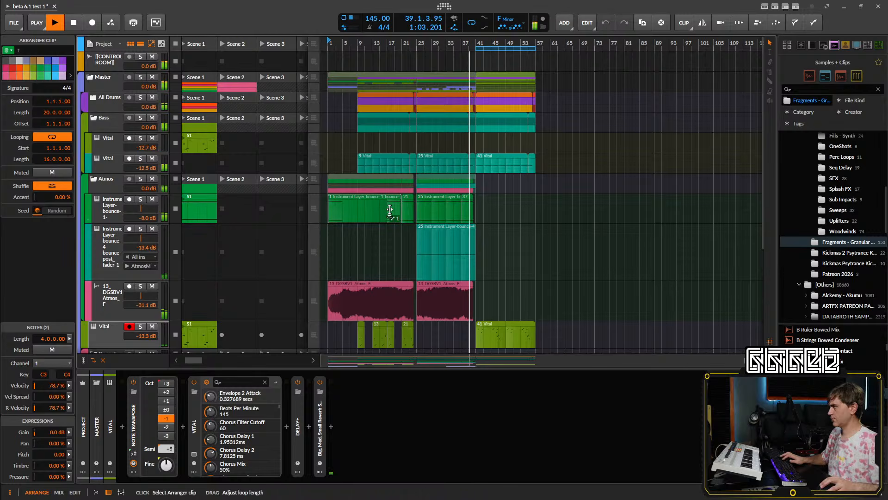
left_click_drag(351, 205, 500, 206)
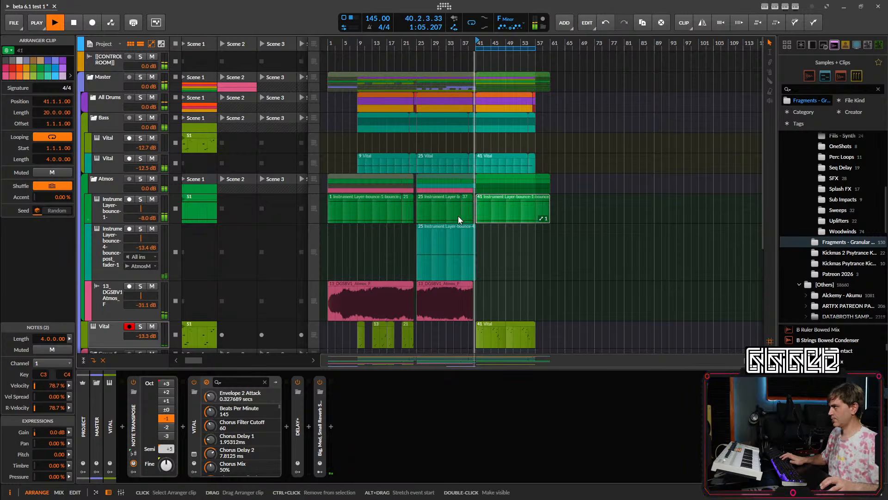
scroll(474, 219, "up", 2)
left_click(96, 178)
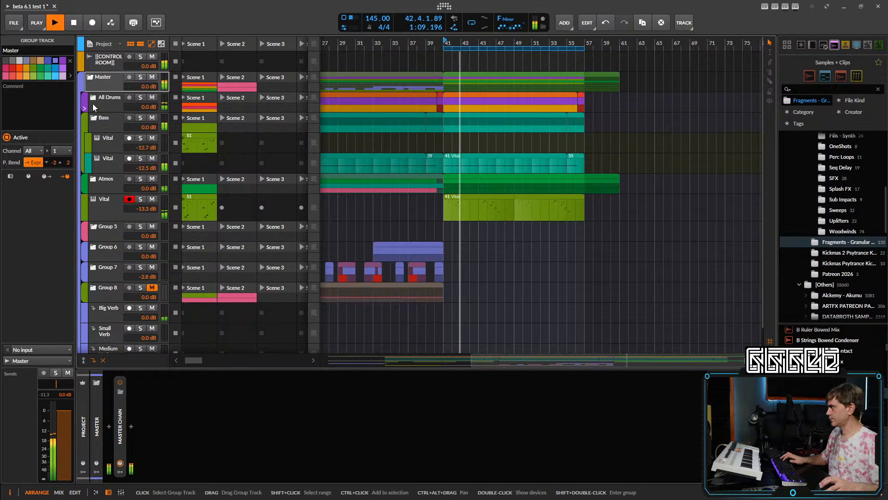
- Expand the Bass group and open the Vital bass clip at bar 41 for note editing
left_click(94, 118)
scroll(509, 184, "up", 2)
left_click(473, 166)
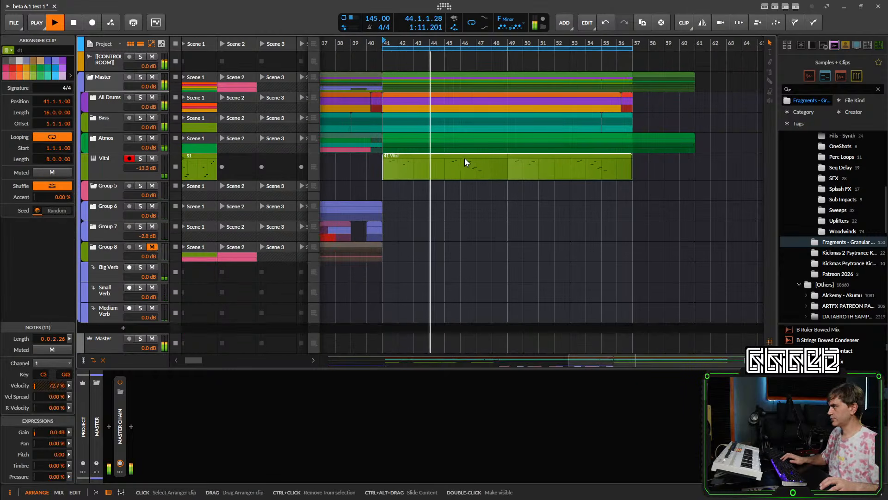
left_click(93, 118)
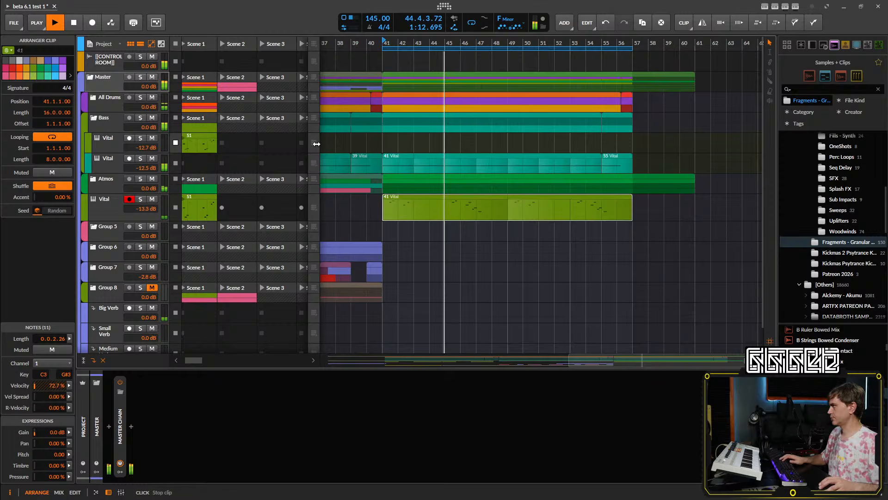
left_click(396, 168)
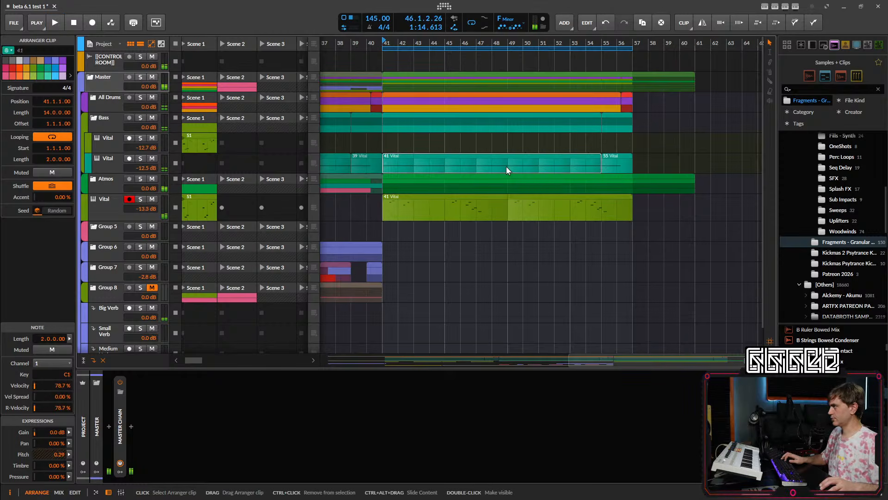
double_click(411, 167)
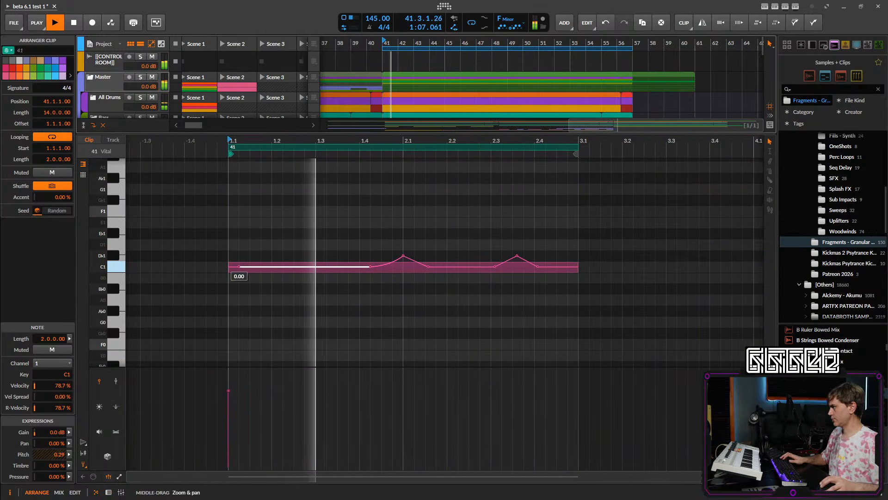
- Add a pitch bend of about 11 semitones at 1.1.3.00 on the C1 note, return it to 0 at 1.2.1.00, and audition it
scroll(286, 264, "up", 3)
left_click_drag(264, 267, 281, 223)
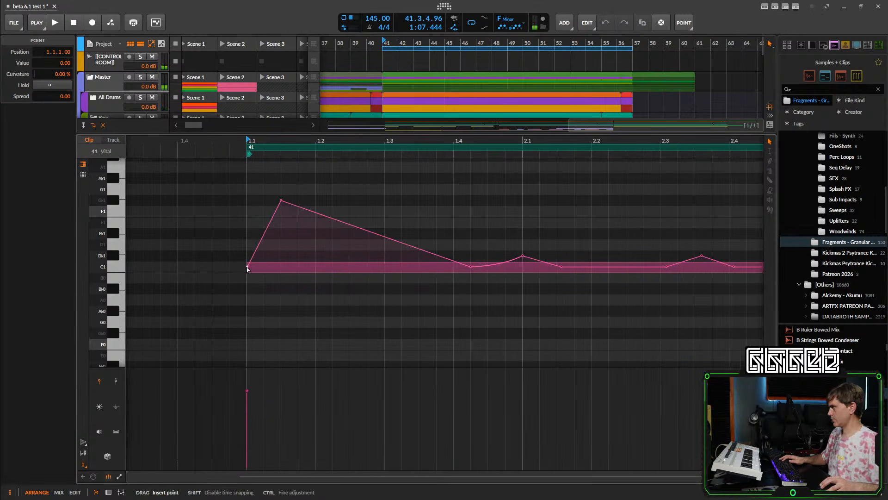
key("space")
scroll(285, 252, "up", 1)
key("space")
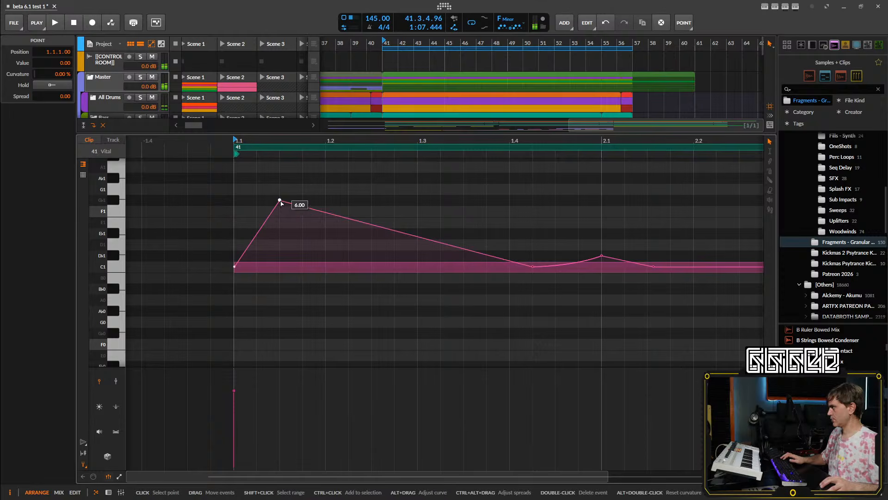
left_click_drag(281, 203, 280, 155)
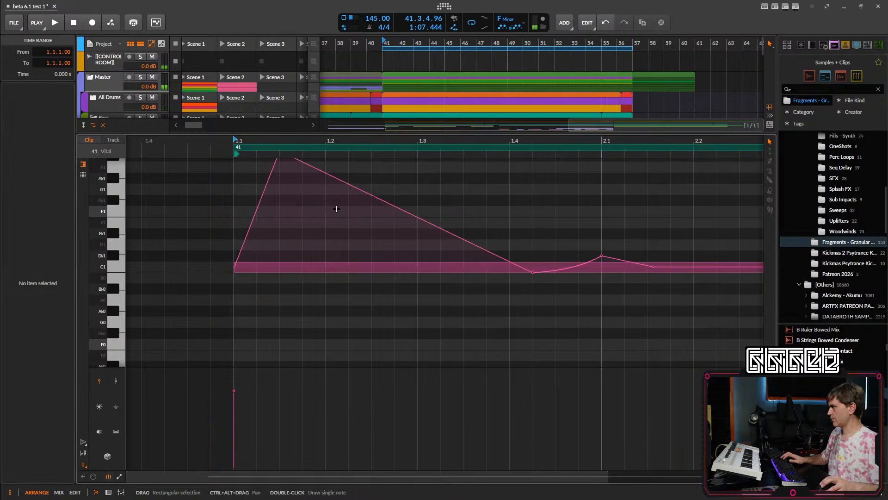
scroll(337, 209, "up", 3)
left_click_drag(329, 257, 328, 365)
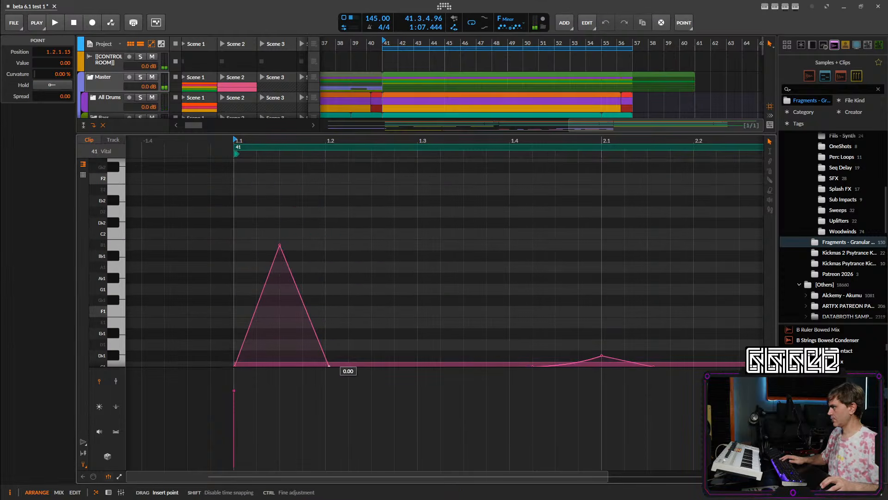
scroll(325, 365, "down", 3)
key("space")
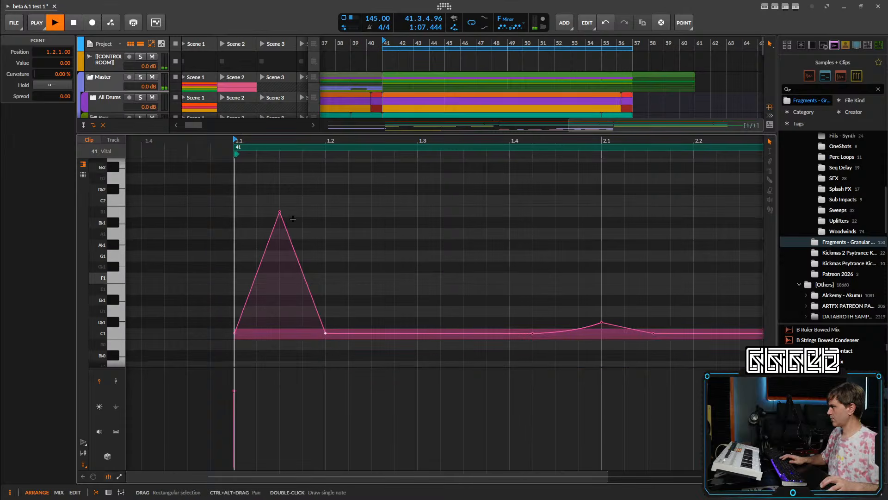
scroll(286, 211, "down", 2)
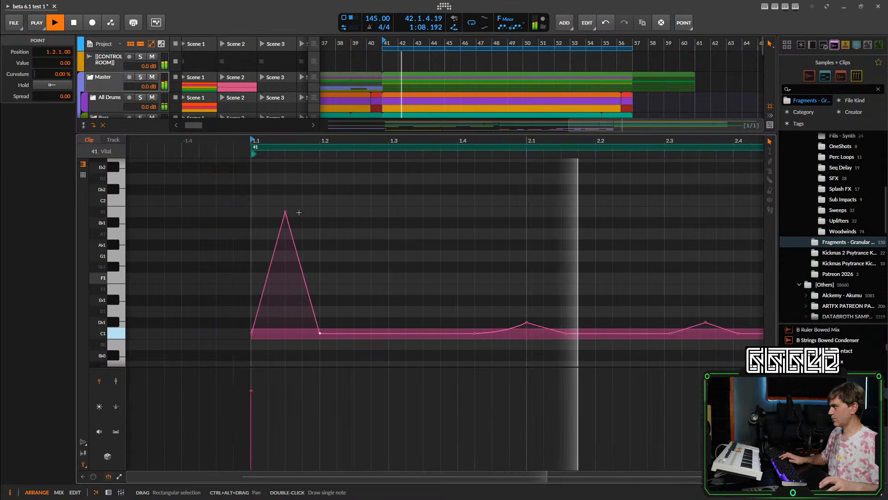
- Set the first pitch peak to 12.00 and bow its rising and falling segments outward while auditioning
key("space")
left_click_drag(285, 211, 284, 190)
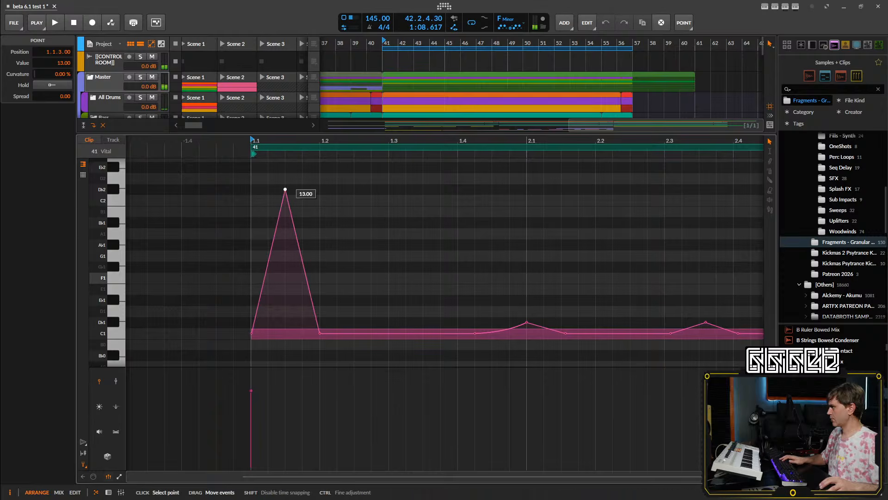
key("space")
scroll(277, 217, "up", 2)
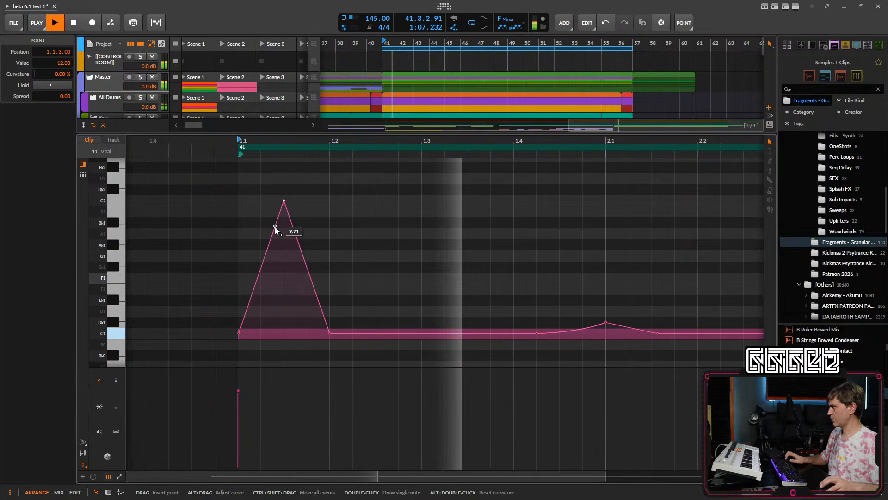
key("space")
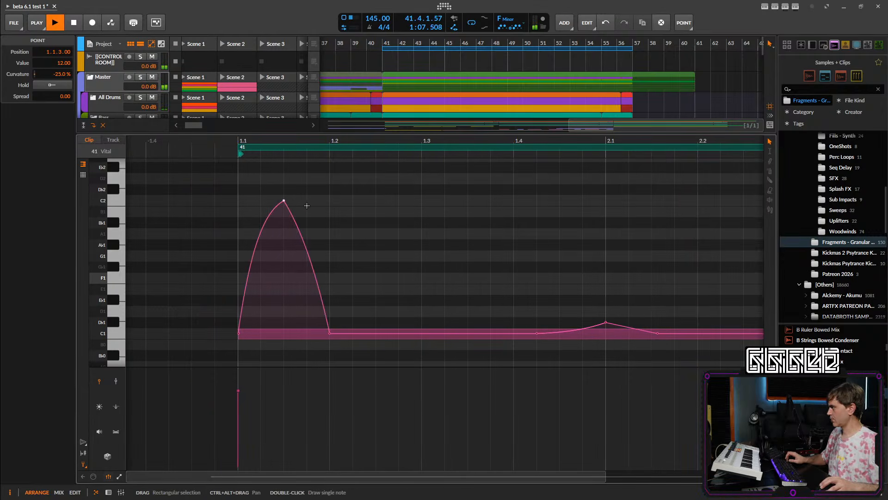
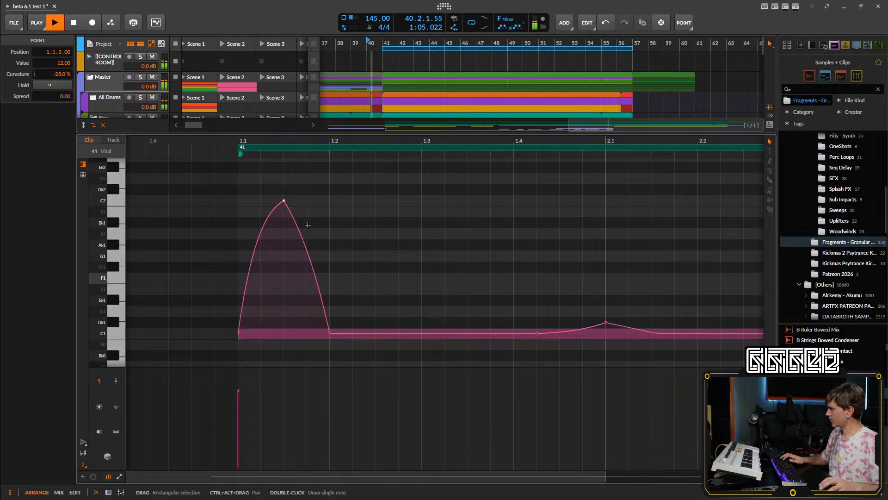
key("space")
left_click_drag(302, 232, 302, 219)
- Shift the first pitch peak to 1.1.2.00 and its end point to 1.1.4.00, and listen to the bass
left_click_drag(326, 182, 221, 347)
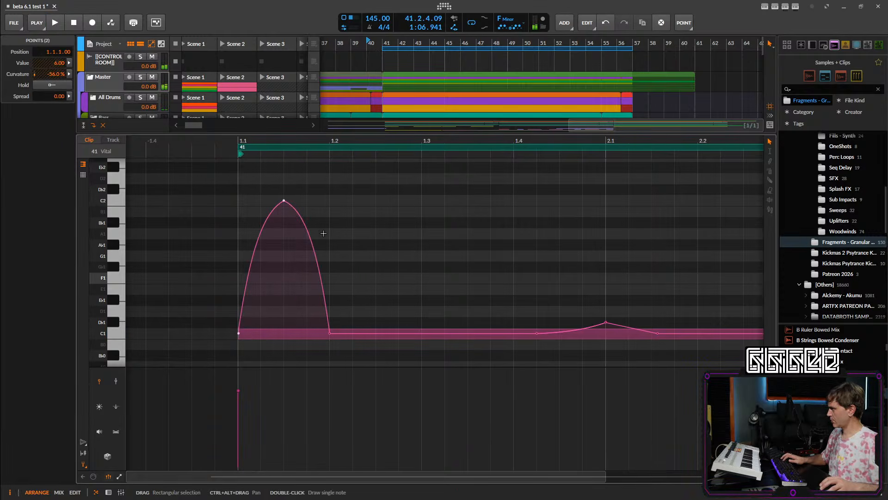
left_click_drag(348, 168, 213, 339)
left_click_drag(329, 334, 308, 335)
key("space")
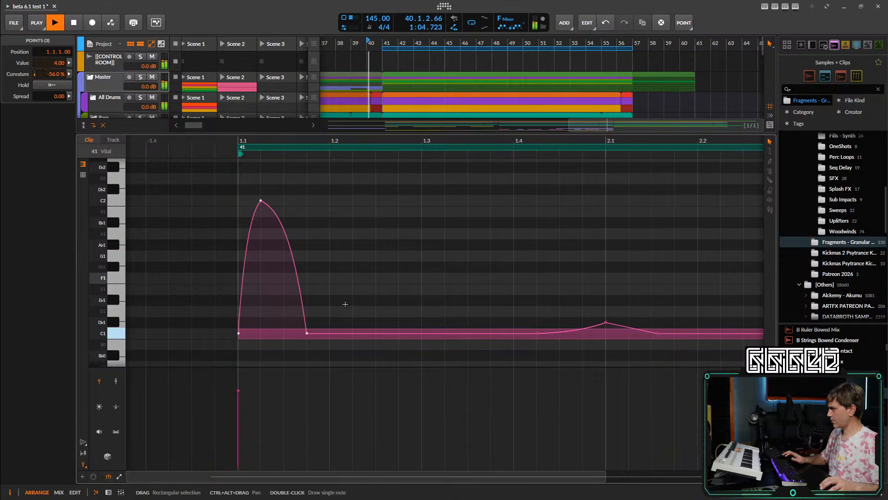
left_click(378, 274)
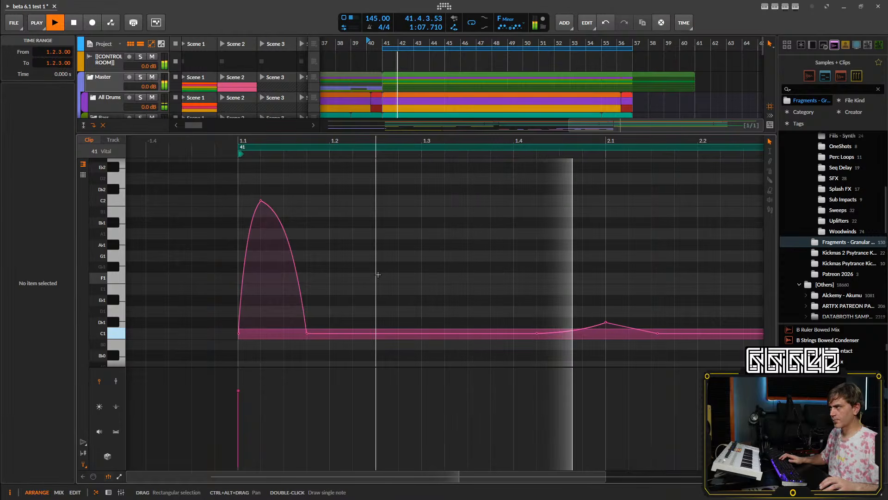
key("space")
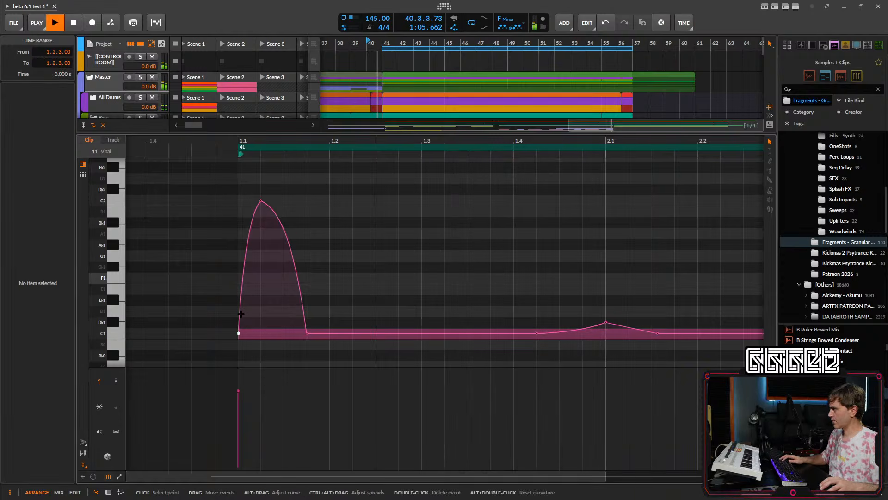
key("space")
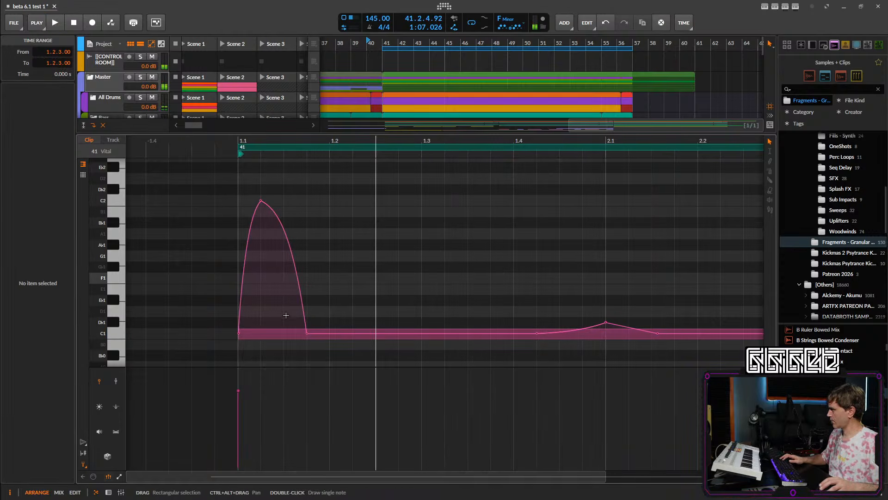
- Narrow the first pitch bend by moving its end point and peak closer to the note start, and play it back
left_click(307, 334)
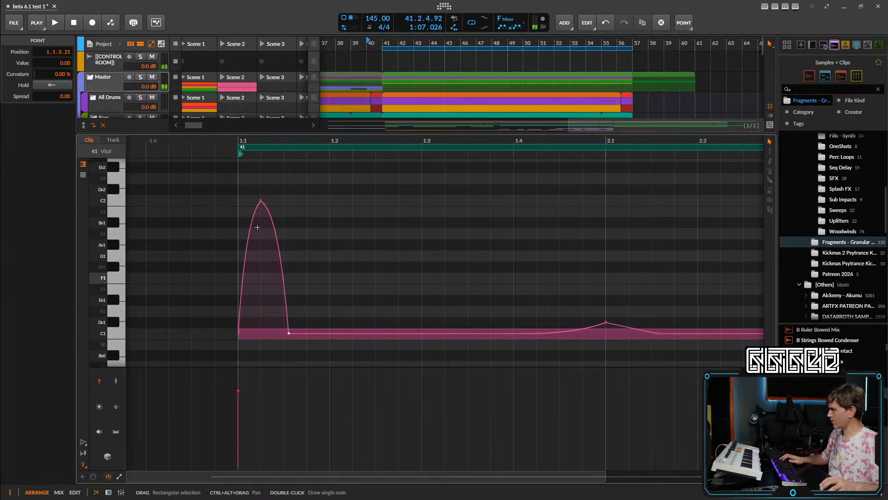
left_click_drag(261, 200, 248, 200)
key("space")
left_click(303, 239)
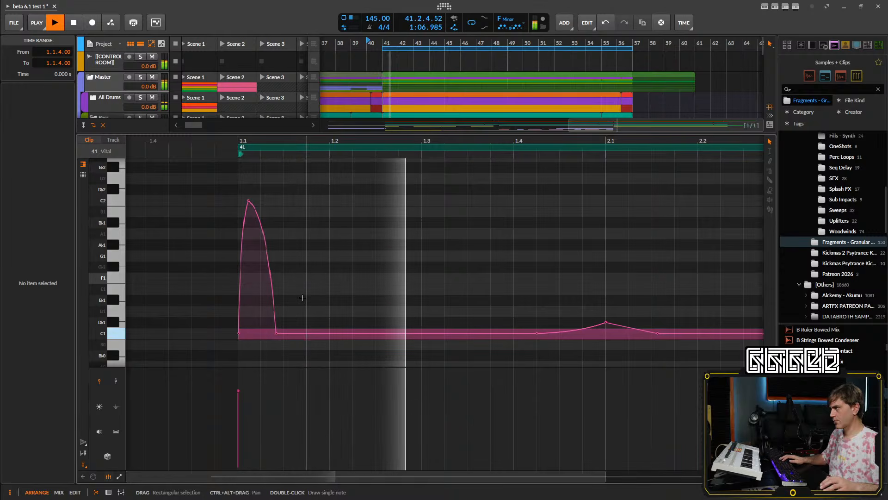
- Move the first bend's end point to 1.1.3.67 at zero pitch and straighten its falling curve while auditioning
key("space")
left_click_drag(276, 334, 284, 333)
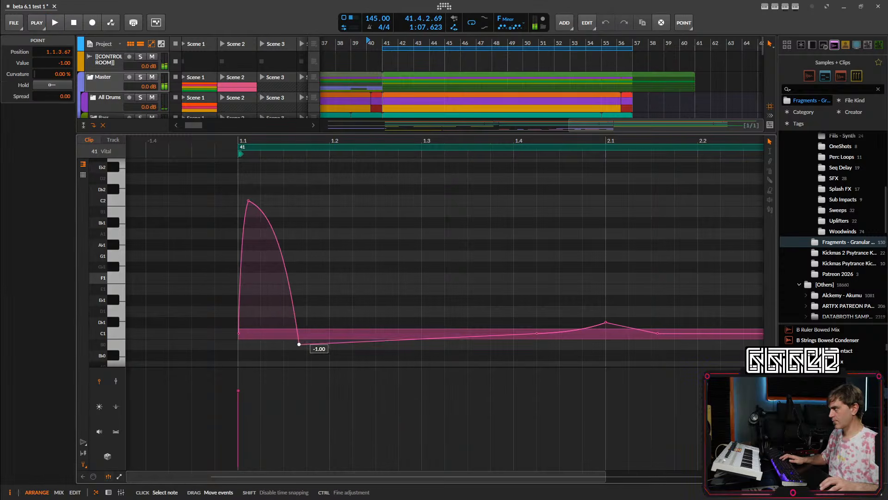
key("space")
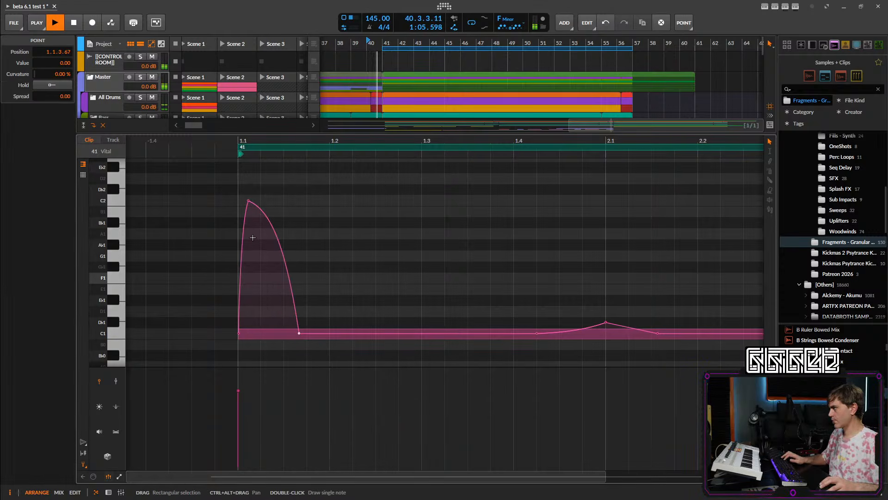
key("space")
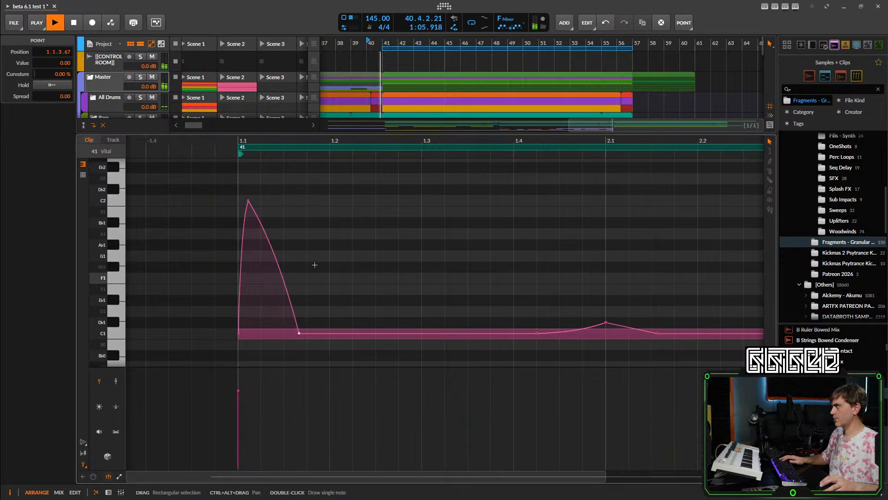
- Try raising the pitch point at 2.1.1.00 to 7.00 and listen to the result
scroll(471, 285, "down", 2)
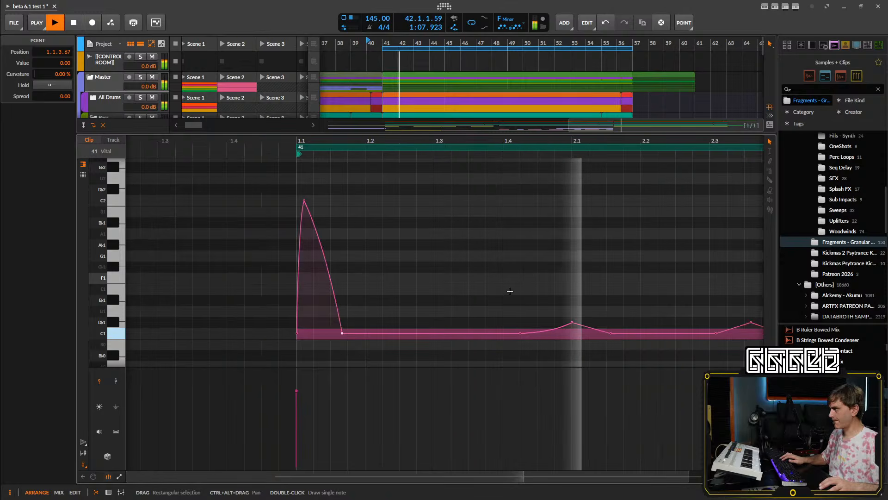
scroll(510, 291, "down", 2)
key("space")
left_click_drag(484, 322, 484, 300)
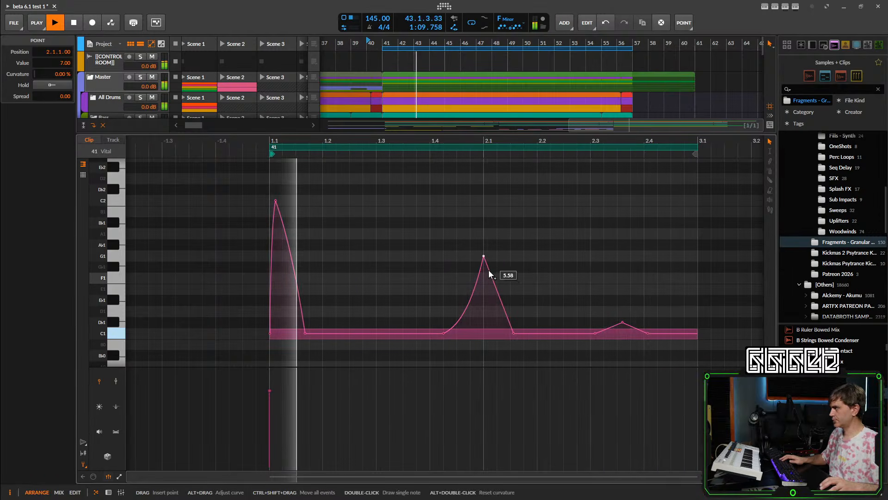
key("space")
key("space")
- Set the pitch point at 2.1.1.00 to 3.00 and listen to the looped bass note
left_click_drag(485, 257, 484, 300)
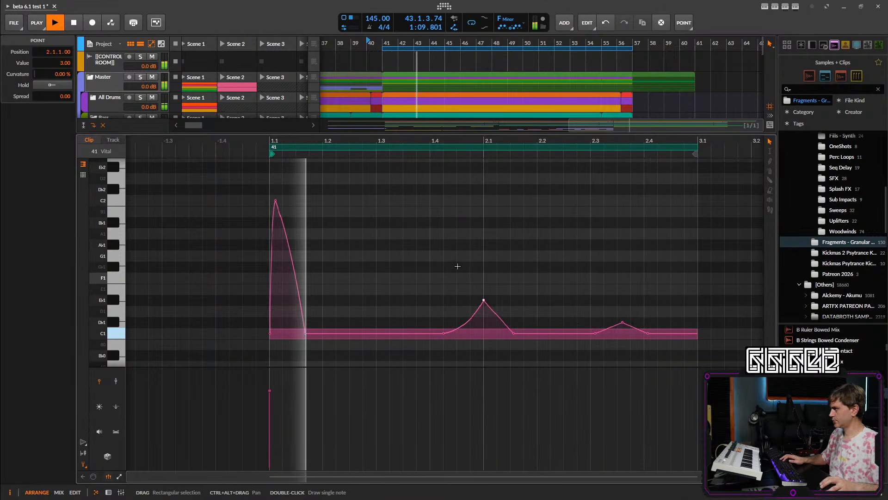
scroll(472, 266, "right", 2)
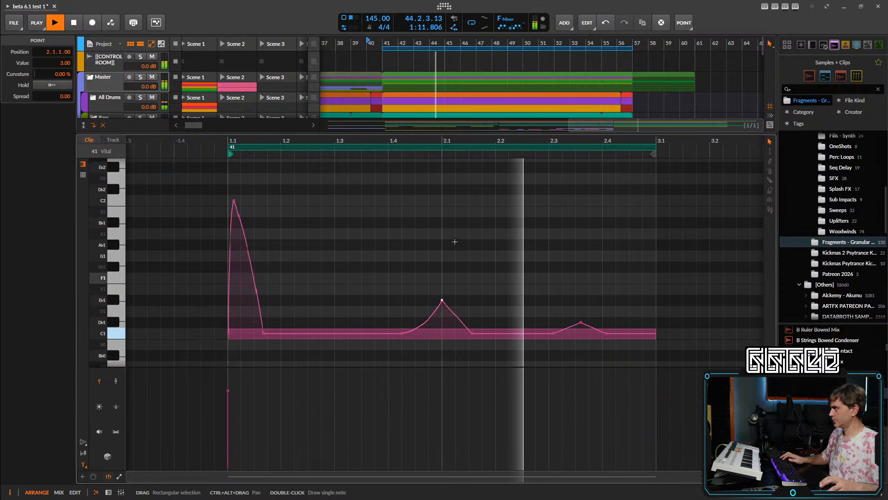
scroll(455, 242, "down", 3)
scroll(350, 232, "up", 5)
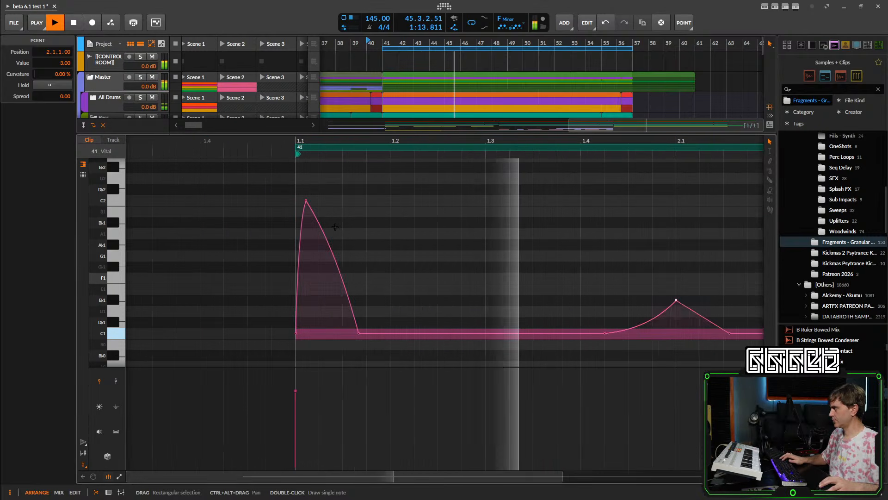
- Raise the first bend's start point to C2 and move its old peak to 1.1.2.00 at 7.00, auditioning the bass
key("space")
left_click_drag(264, 333, 284, 212)
key("space")
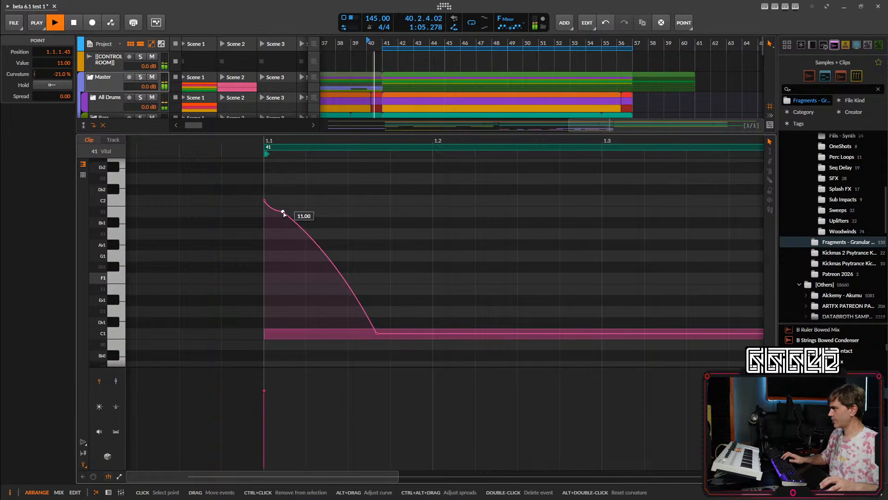
key("space")
left_click_drag(283, 212, 305, 245)
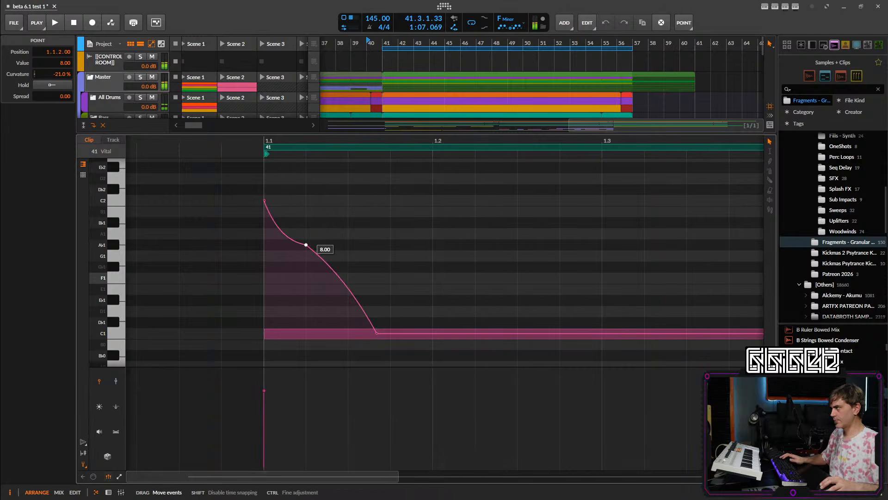
key("space")
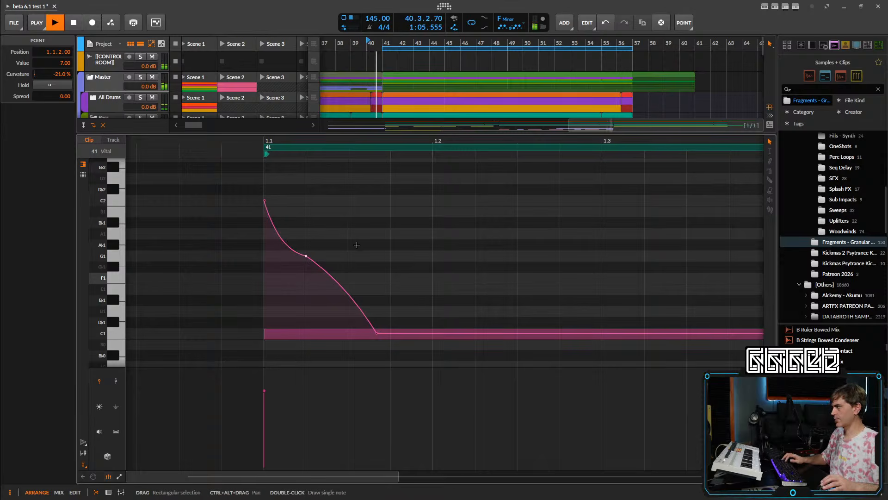
scroll(477, 276, "down", 3)
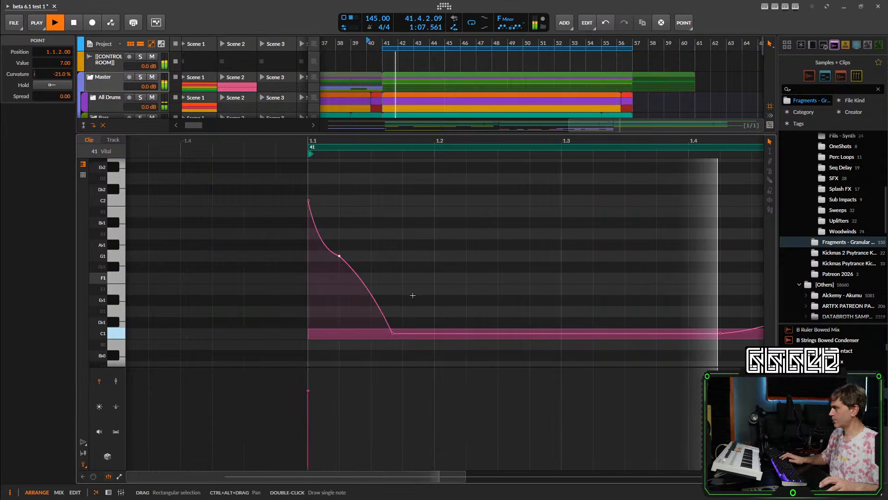
- Smooth the first bend's fall through an added midpoint, move its zero end point to 1.2.1.71, and listen to the loop
key("space")
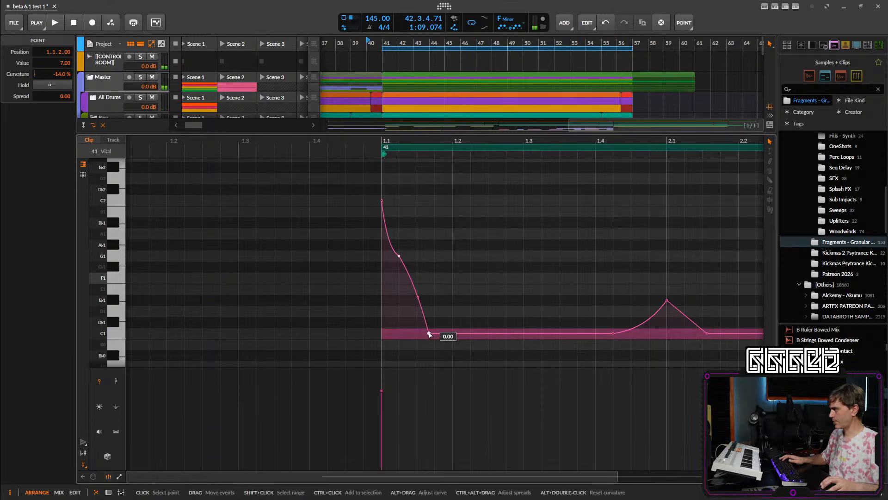
double_click(430, 334)
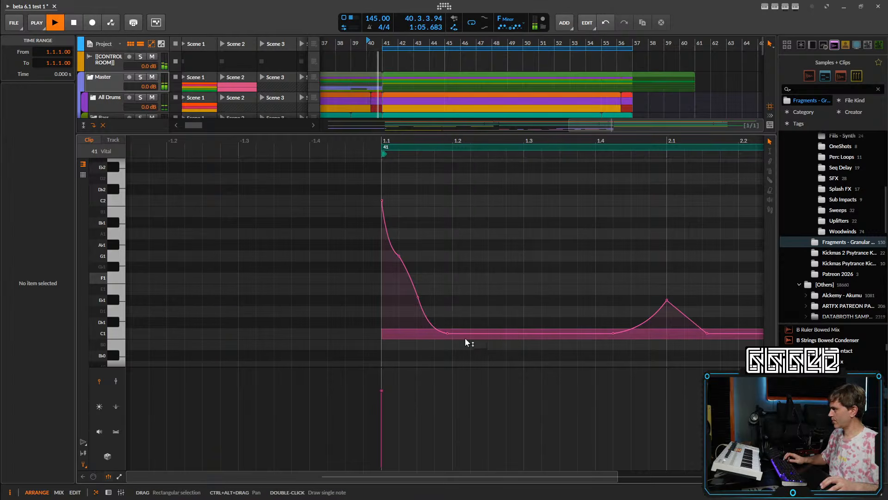
key("space")
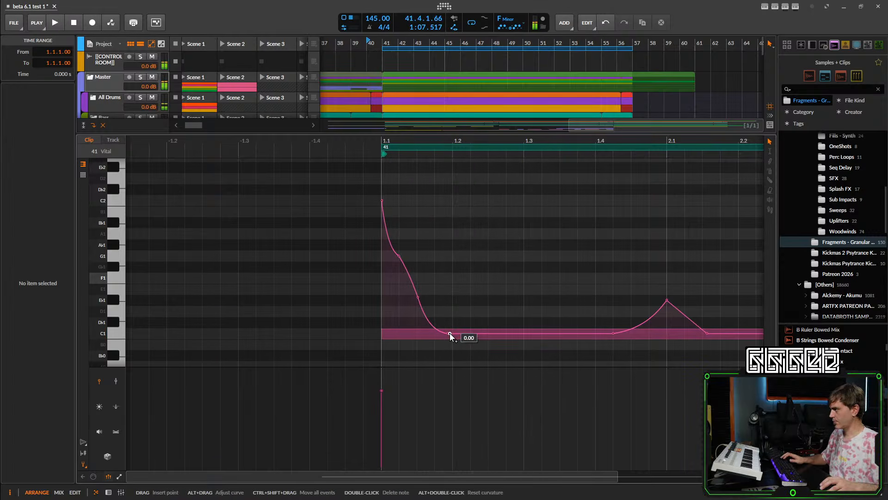
left_click(448, 334)
left_click_drag(449, 334, 466, 333)
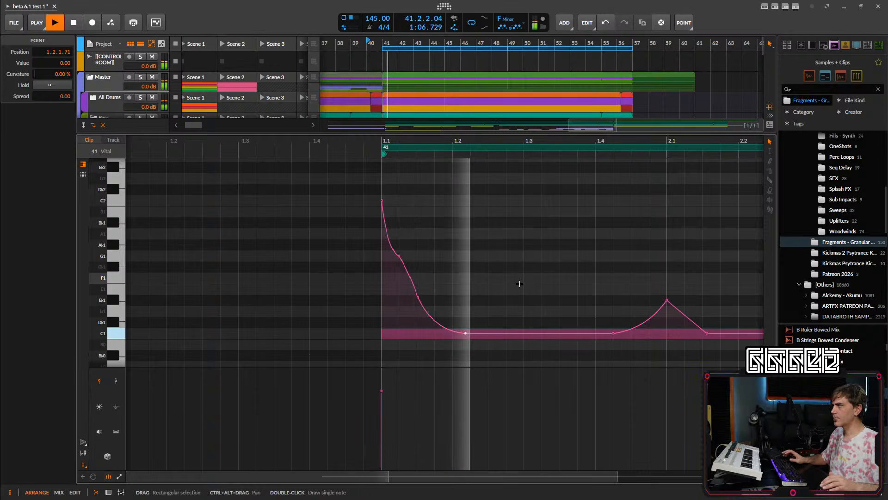
scroll(521, 250, "down", 2)
left_click_drag(509, 251, 423, 254)
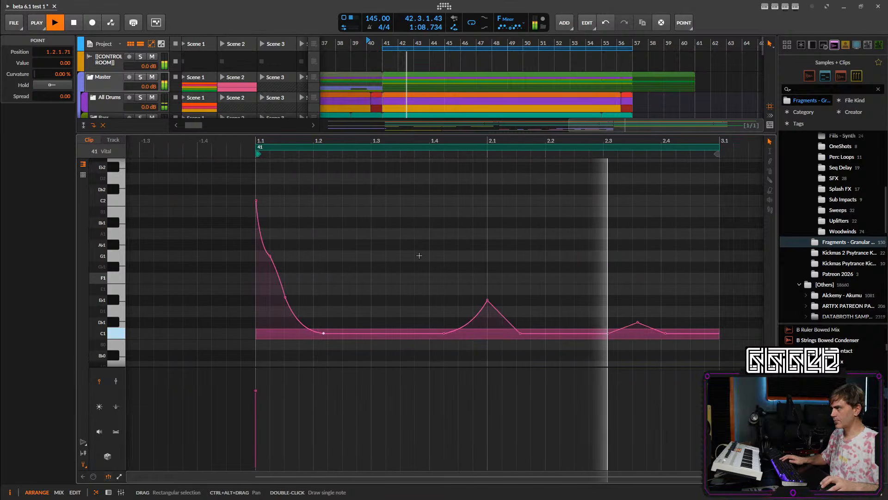
scroll(463, 244, "down", 3)
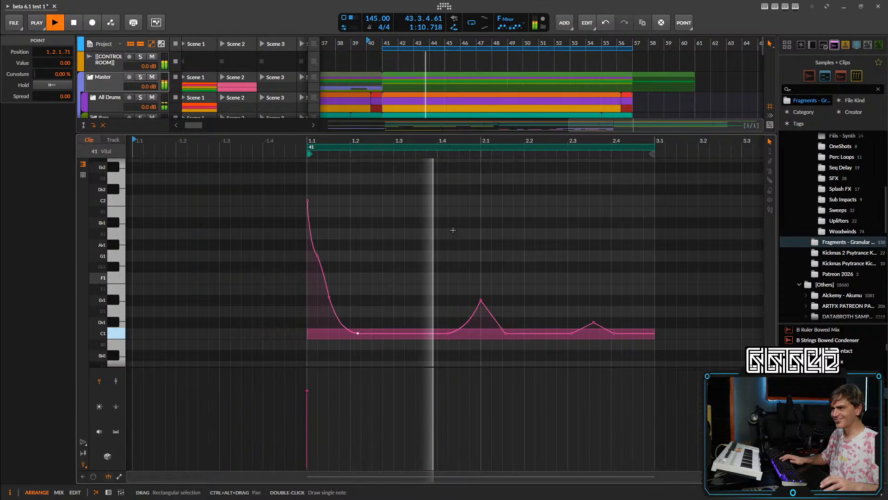
scroll(401, 226, "up", 3)
key("space")
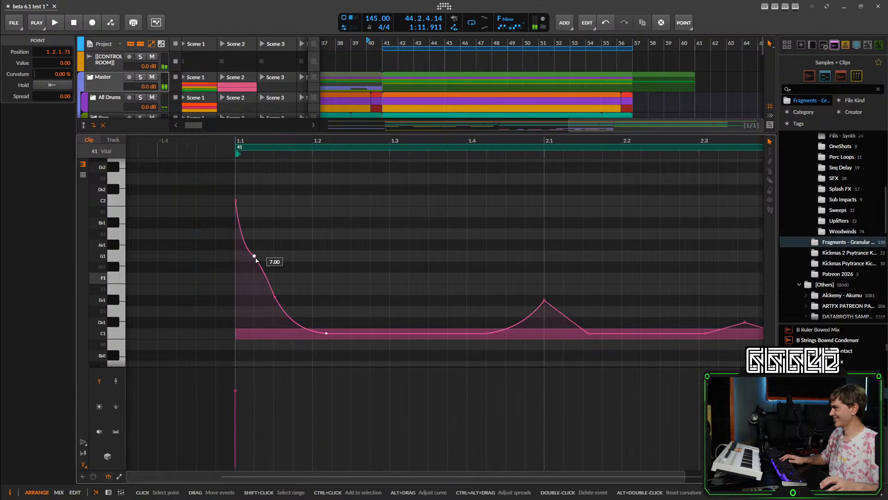
- Lower the pitch point at 1.1.2.00 to 5.00 and the start point at 1.1.1.00 to 7.00, and play the bass
scroll(253, 256, "up", 2)
left_click_drag(254, 256, 253, 267)
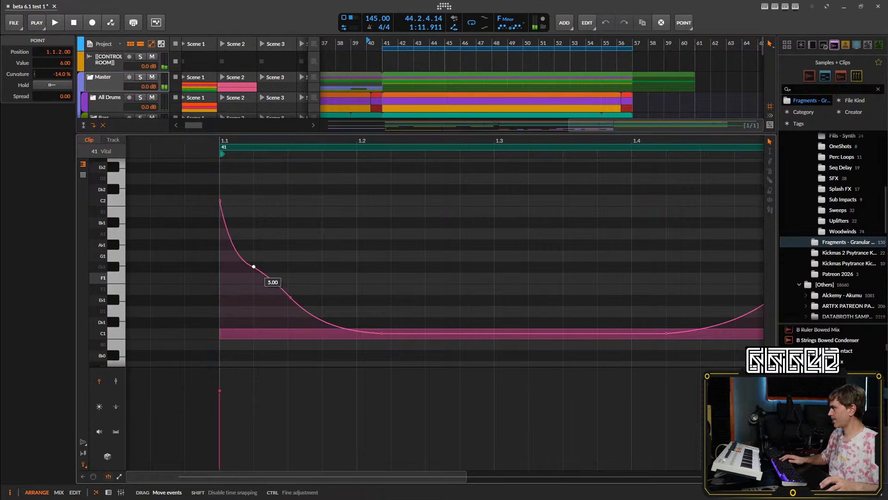
left_click_drag(221, 204, 221, 256)
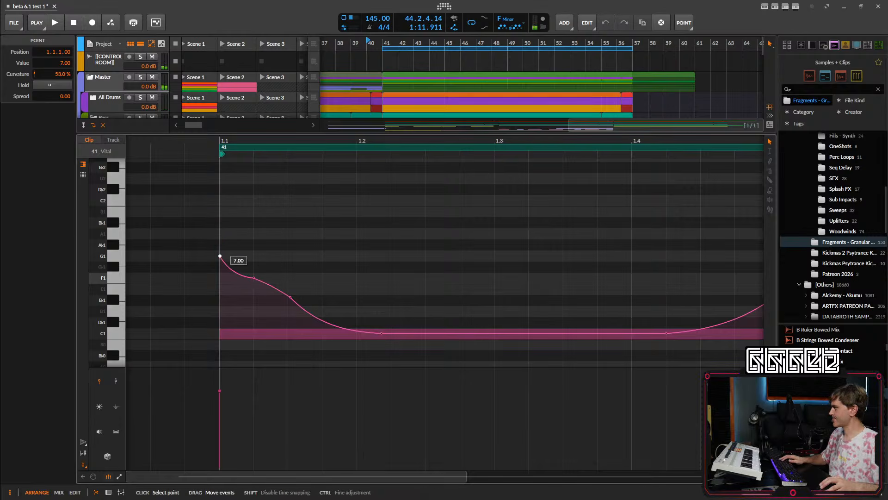
key("space")
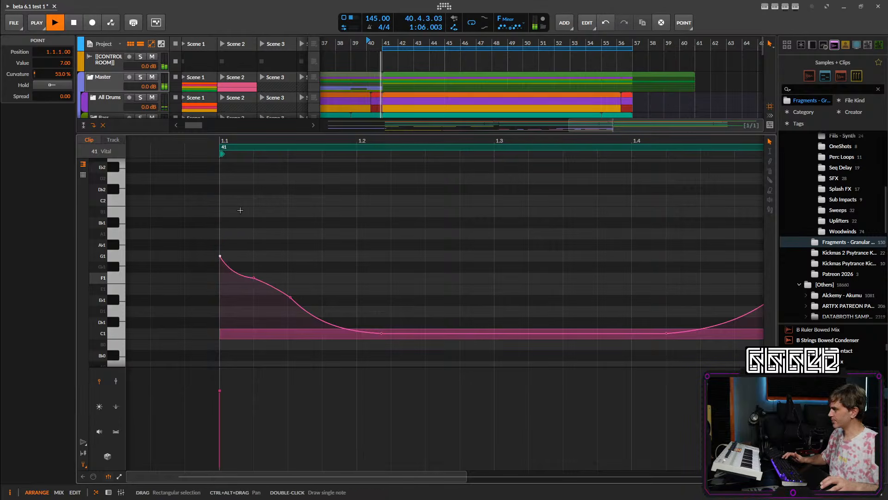
scroll(301, 208, "down", 3)
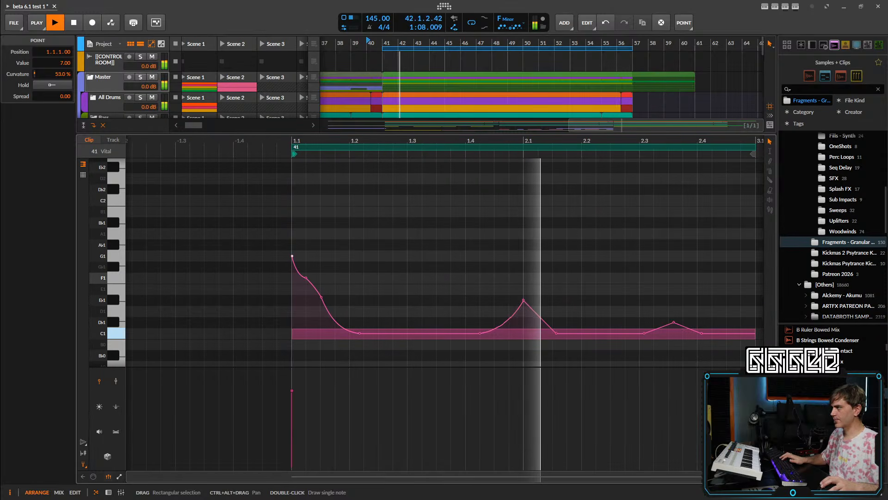
- Double the content of the Vital bass clip at bar 41 and reopen it for note editing
left_click(109, 492)
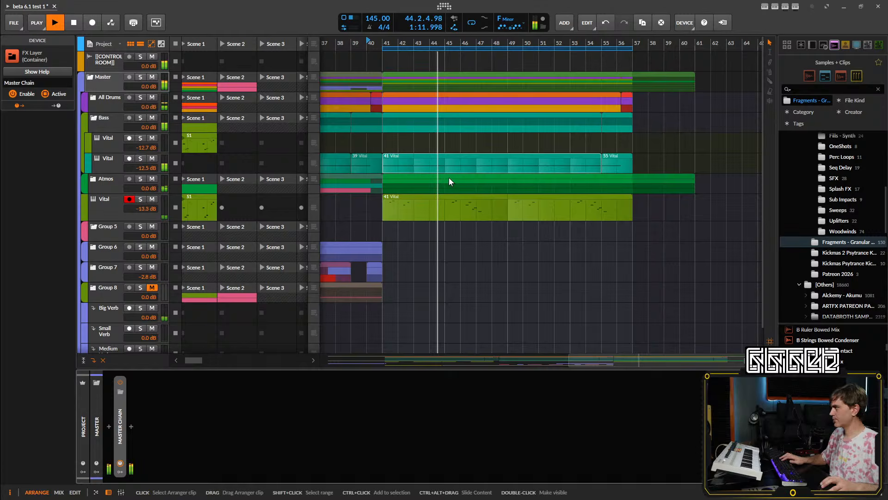
right_click(405, 163)
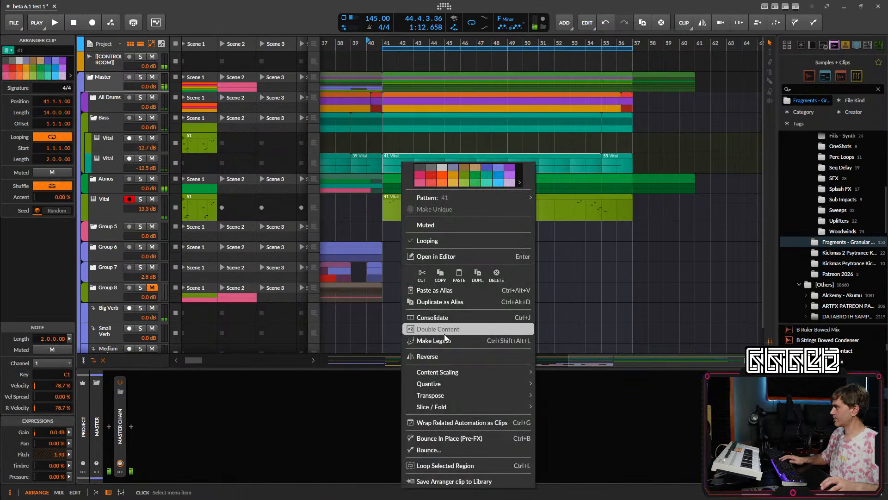
left_click(450, 329)
double_click(408, 173)
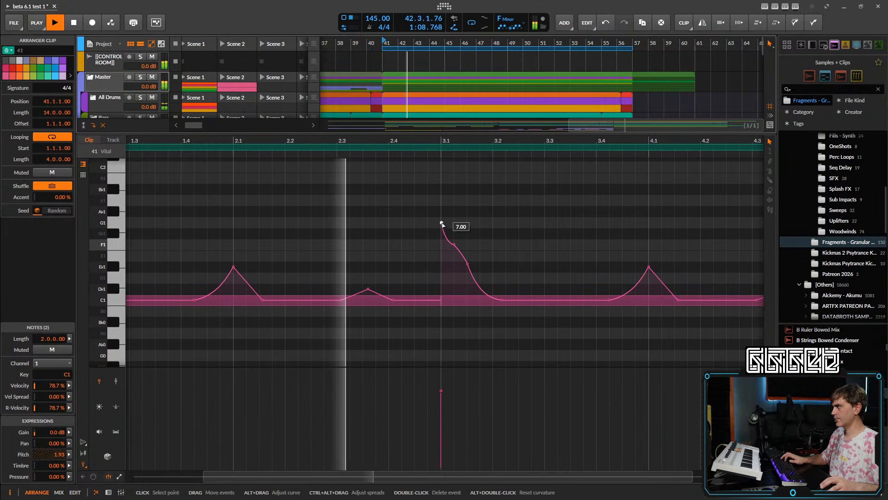
- Delete the second note's 7.00 opening pitch point, lower its starting pitch to 0.00, and remove the redundant zero point after it
double_click(442, 223)
key("space")
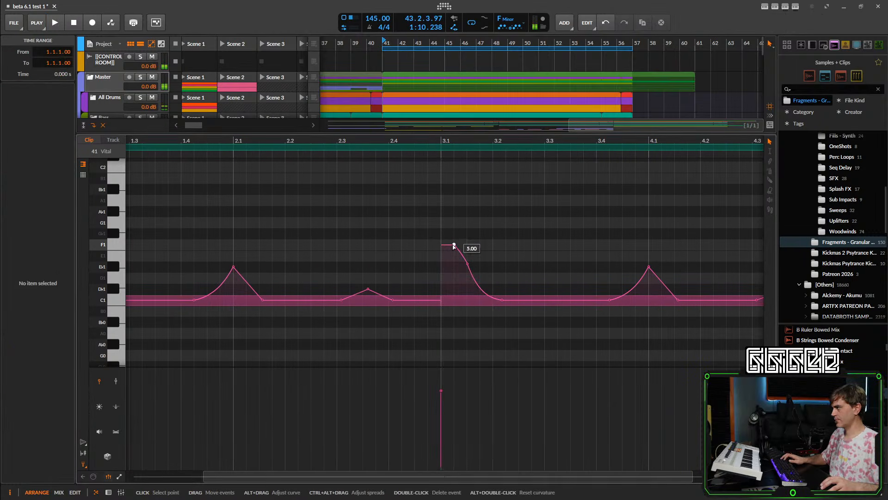
left_click_drag(454, 245, 454, 300)
key("space")
scroll(454, 305, "up", 2)
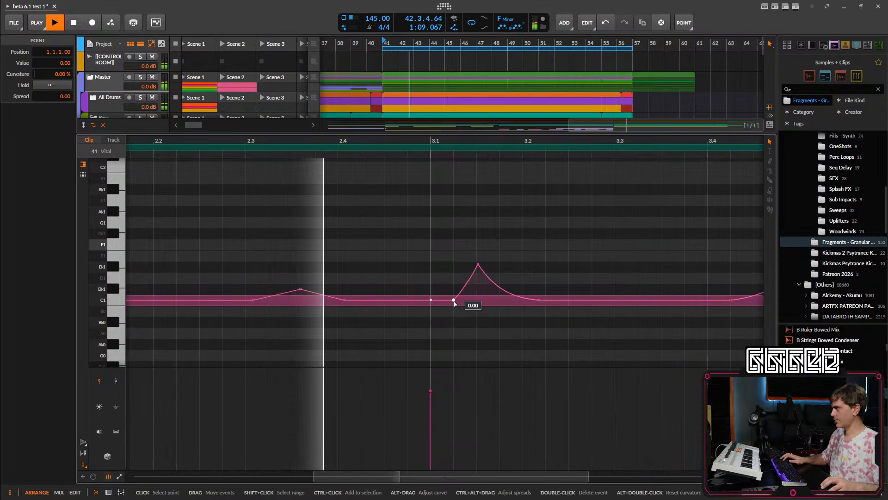
double_click(453, 300)
key("space")
key("space")
left_click_drag(453, 284, 453, 293)
scroll(444, 268, "down", 5)
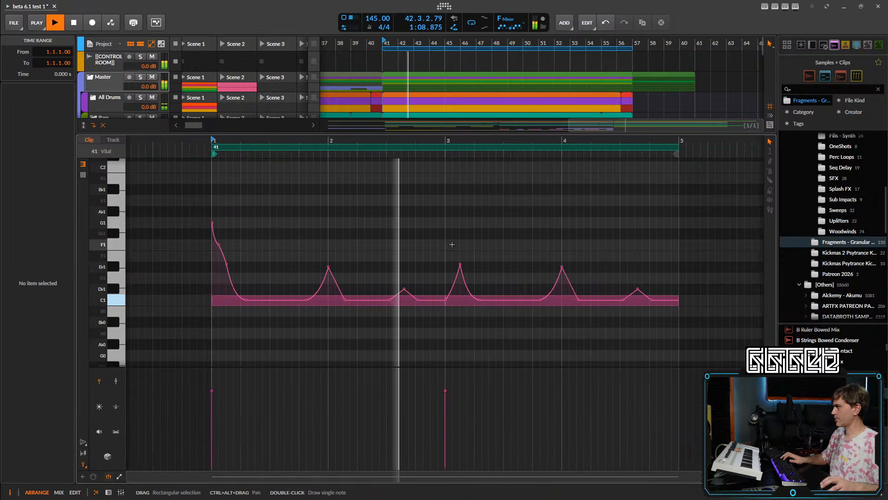
- Delete the remaining pitch peak just after 3.1 so the second note starts flat, and play it back
key("space")
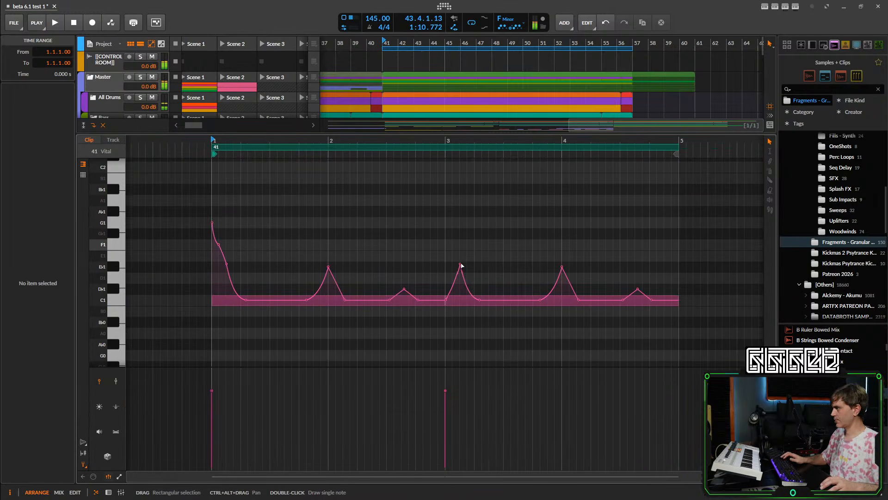
double_click(460, 265)
key("space")
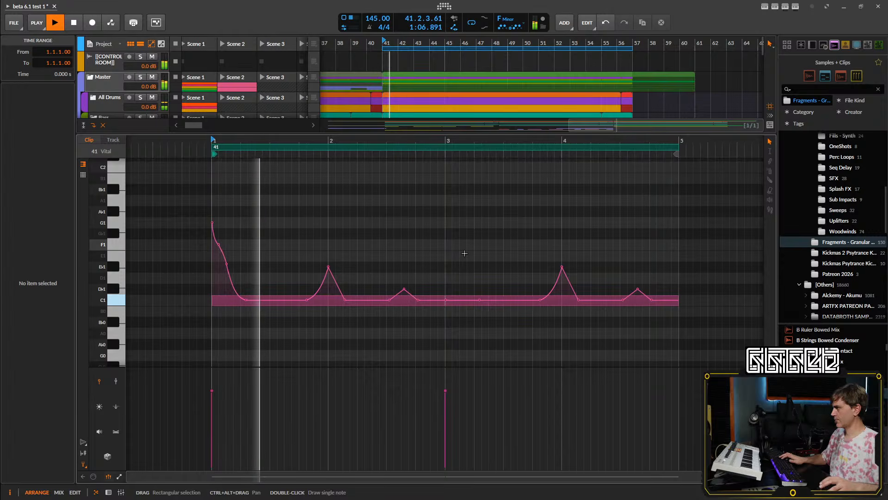
scroll(472, 244, "up", 3)
scroll(476, 259, "down", 3)
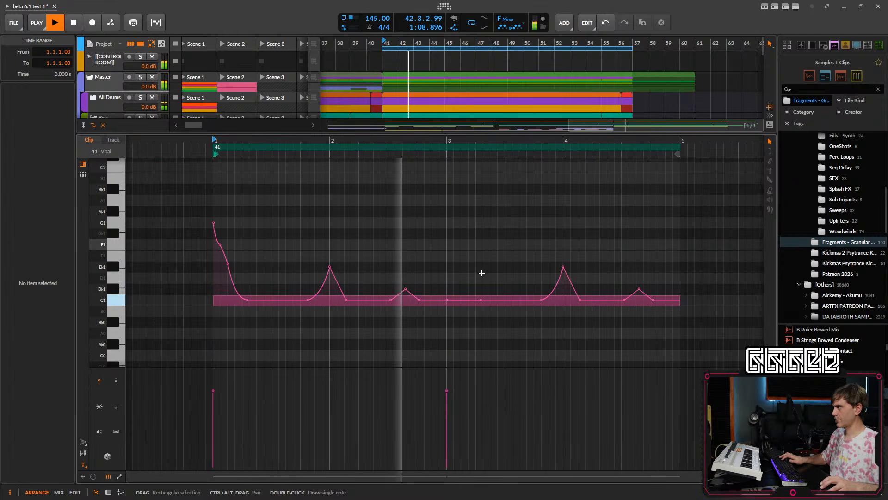
- Sustain the pitch peak at 4.1 by moving its falling end point to 2.2.3.00 within the note at 3.00, and listen
left_click_drag(493, 288, 446, 287)
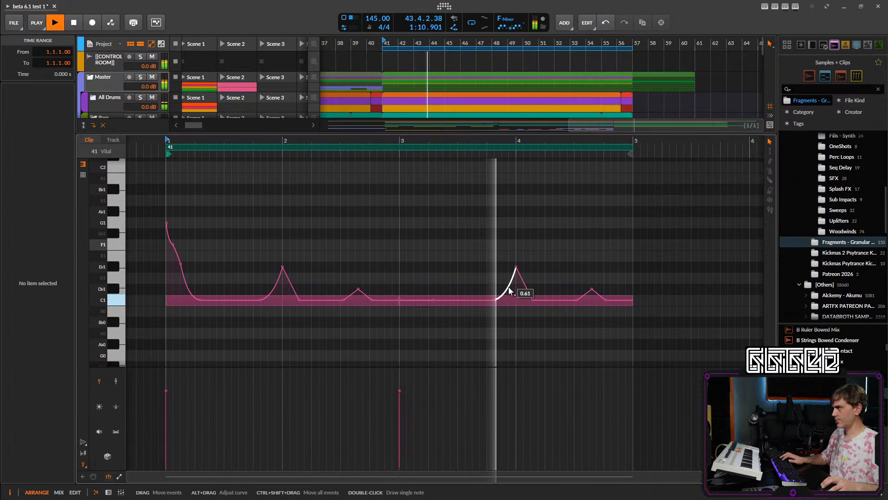
key("space")
left_click_drag(545, 300, 560, 267)
key("space")
scroll(582, 266, "up", 2)
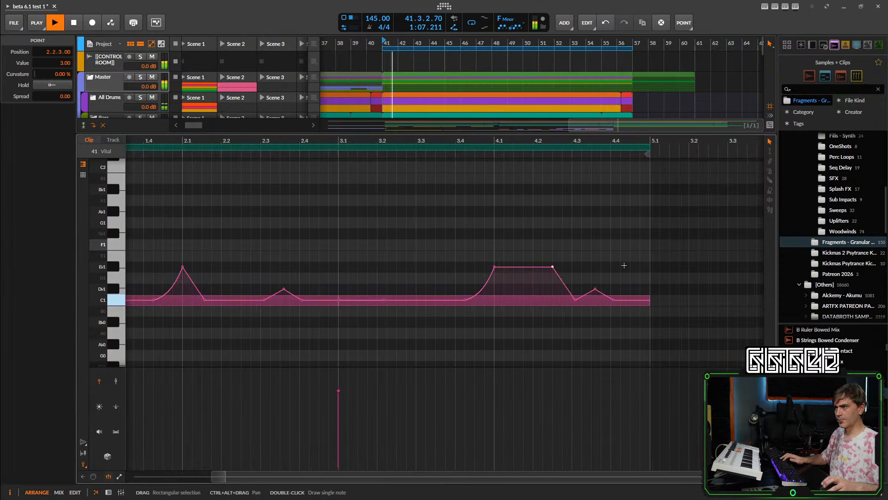
scroll(582, 267, "down", 2)
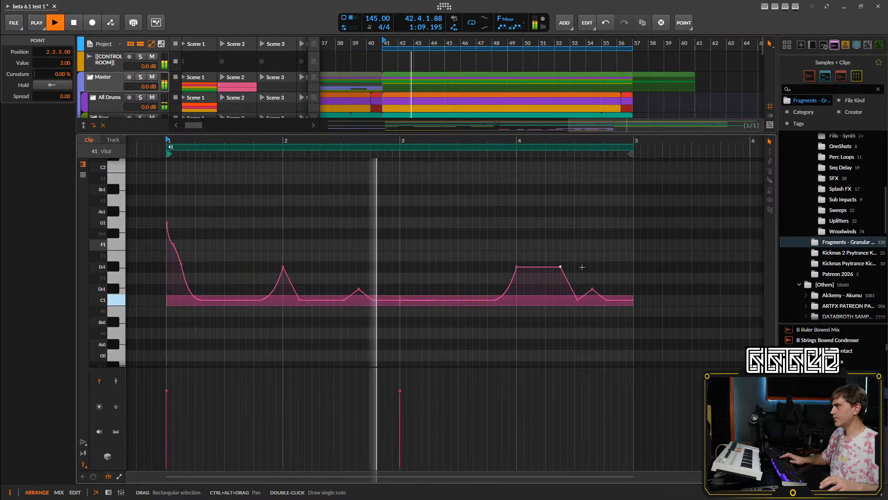
- Delete the small peak after 4.3, move the preceding point to 2.3.1.00 at 2.00, and remove the zero point at 4.4
left_click_drag(604, 264, 509, 262)
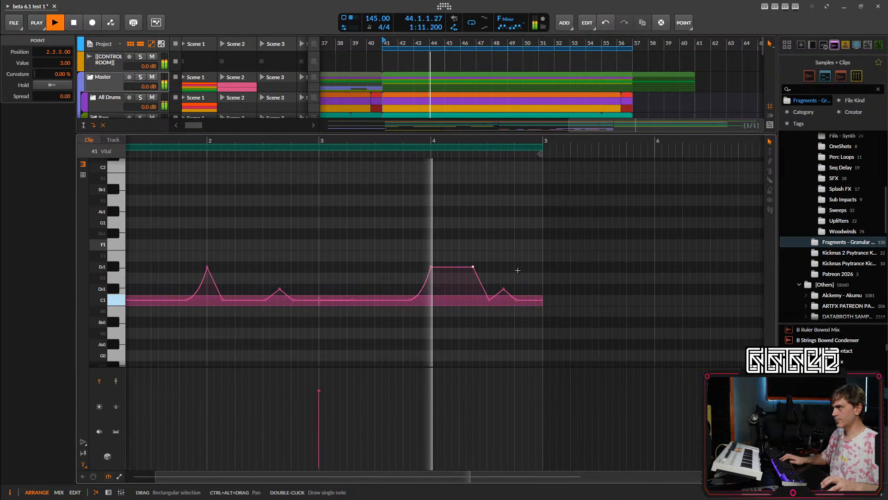
scroll(518, 270, "up", 5)
left_click(524, 274)
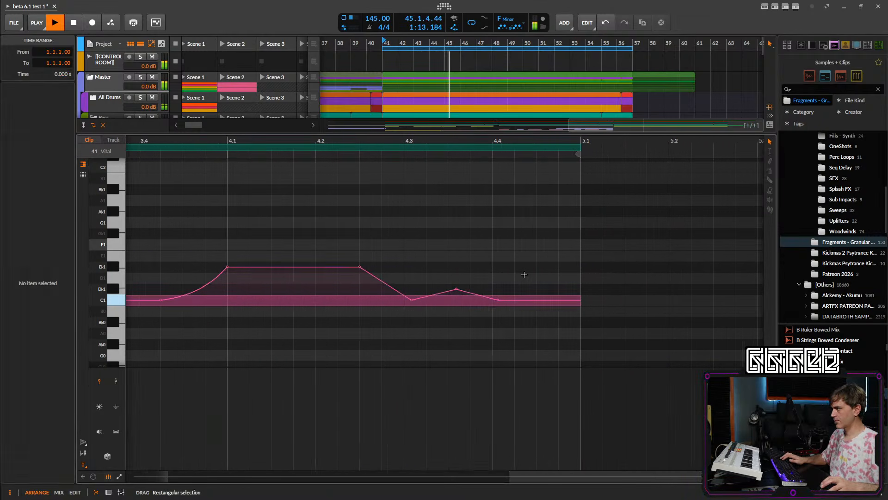
left_click_drag(524, 275, 461, 280)
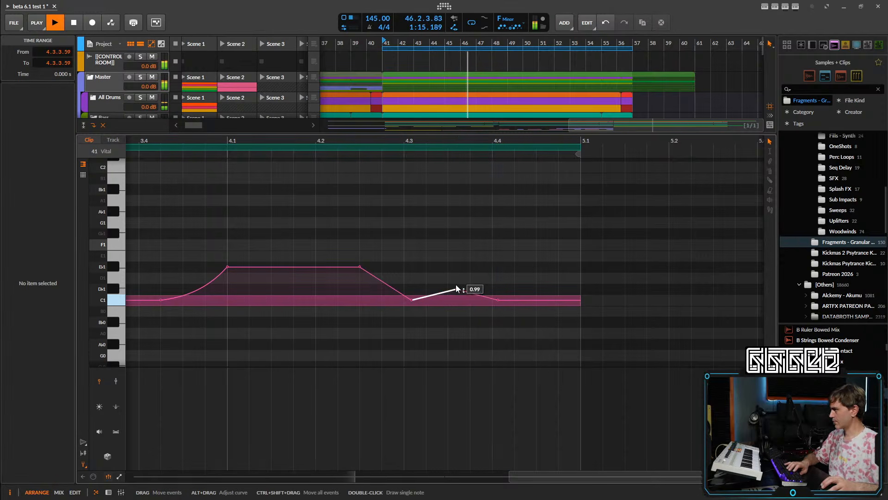
double_click(456, 289)
left_click_drag(412, 299, 404, 277)
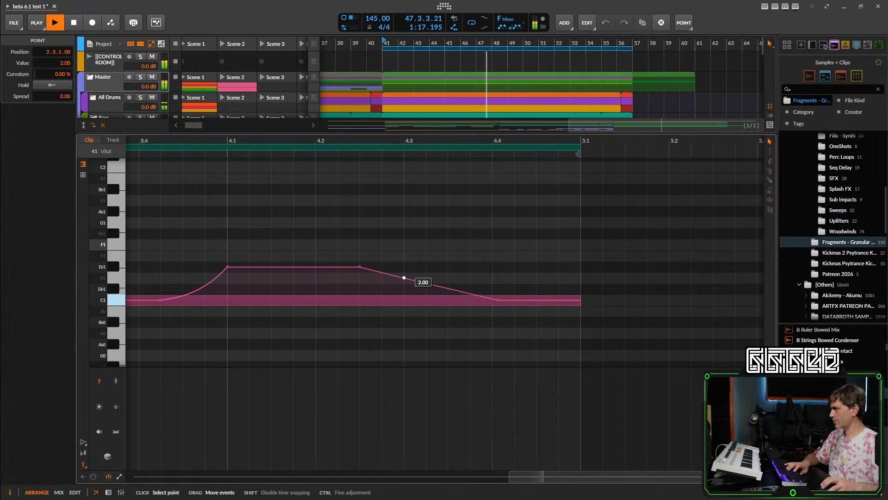
double_click(498, 300)
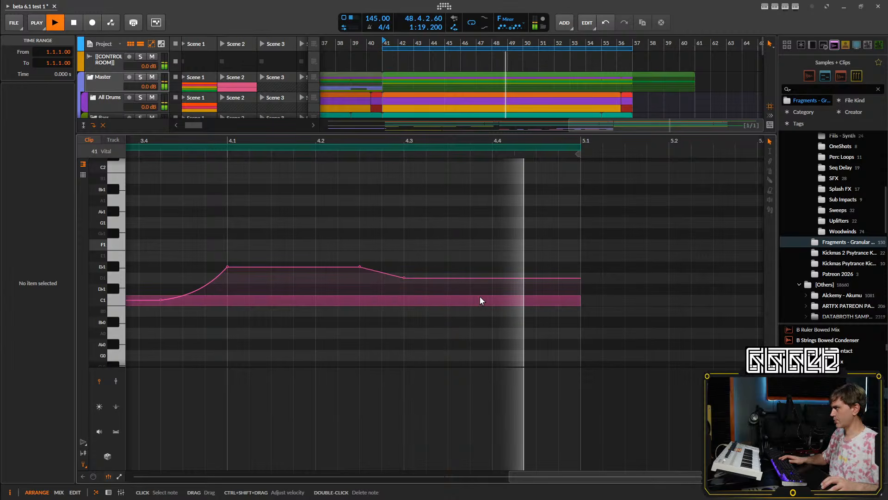
- Add a pitch point at 4.4 near the second note's end and lower it to 0.00
scroll(482, 303, "down", 3)
scroll(481, 286, "up", 3)
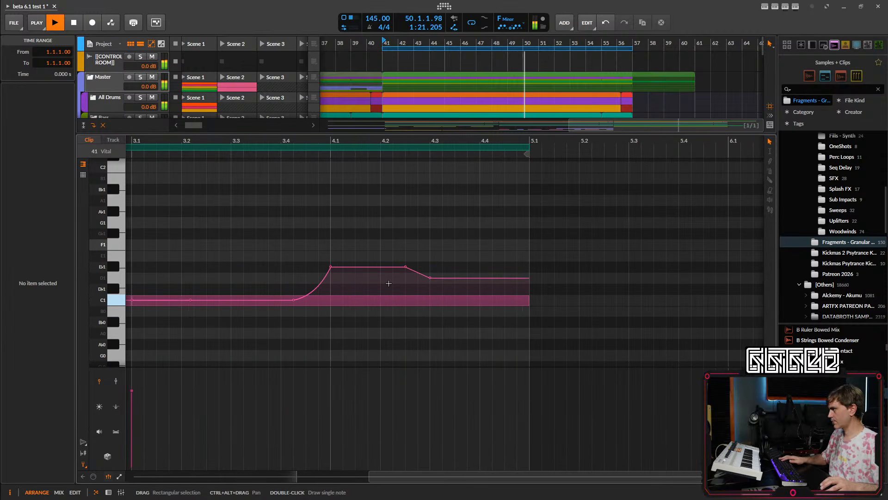
scroll(407, 276, "up", 3)
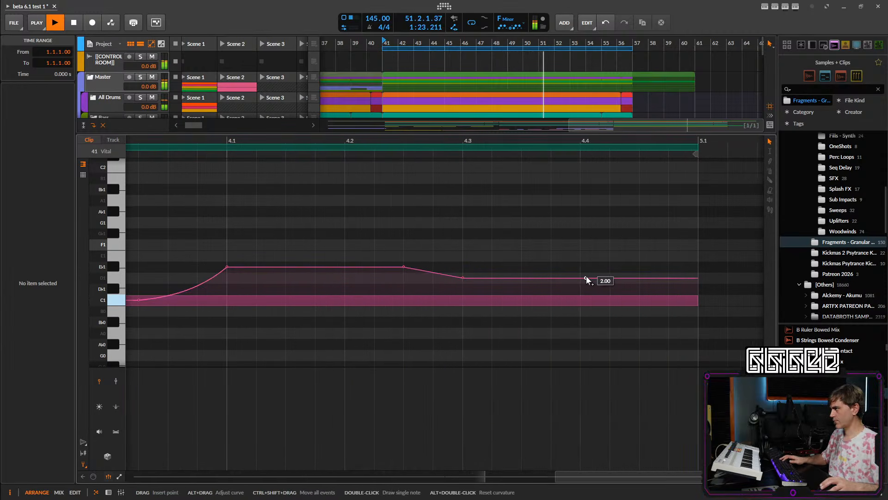
double_click(586, 278)
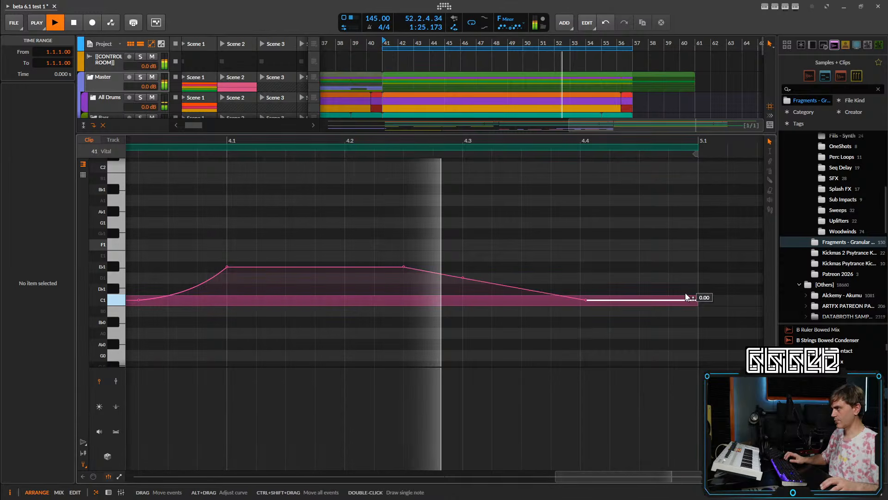
- Lower the pitch point at the second note's end to 0.00, delete the stacked points at 4.4, and listen
left_click(698, 277)
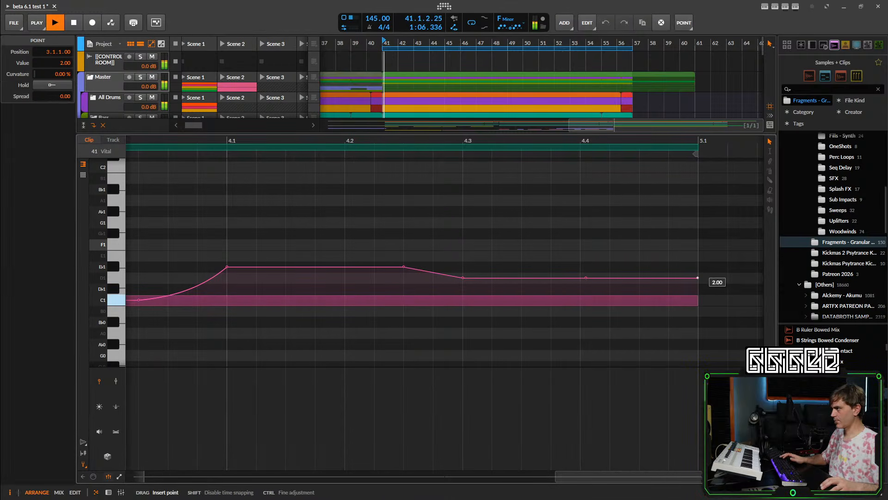
left_click_drag(697, 277, 698, 300)
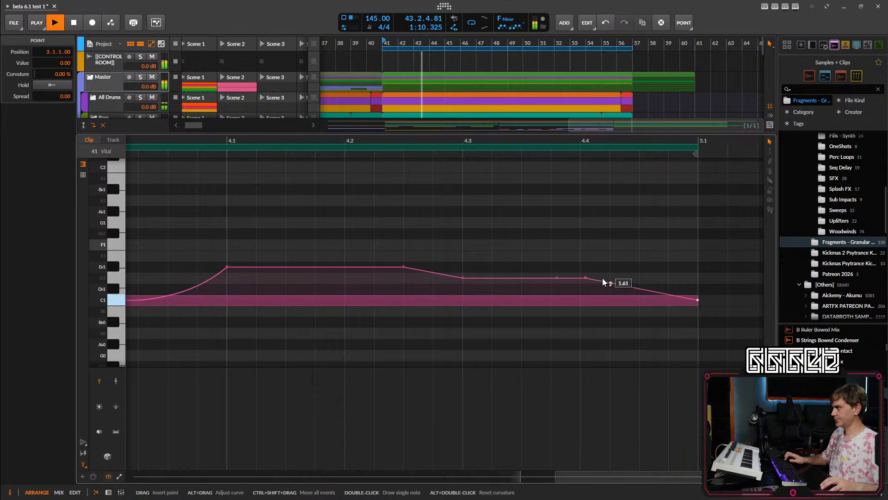
left_click_drag(599, 260, 581, 289)
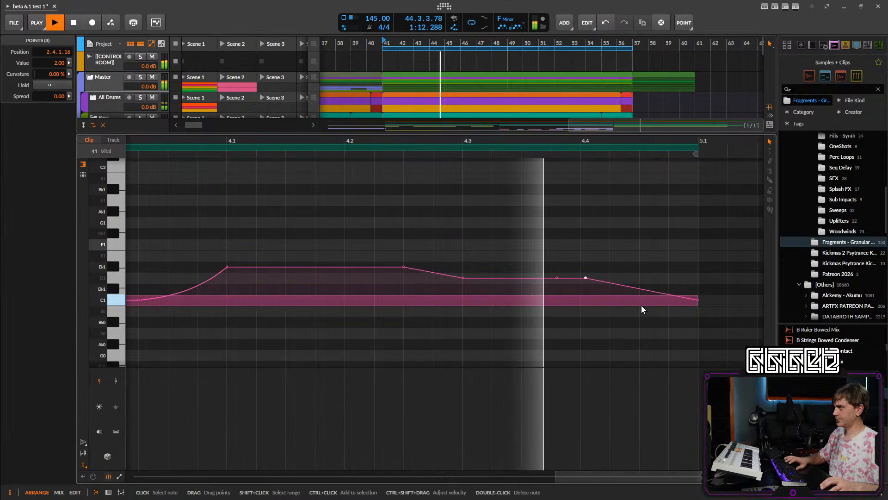
key("Delete")
scroll(613, 257, "down", 5)
key("space")
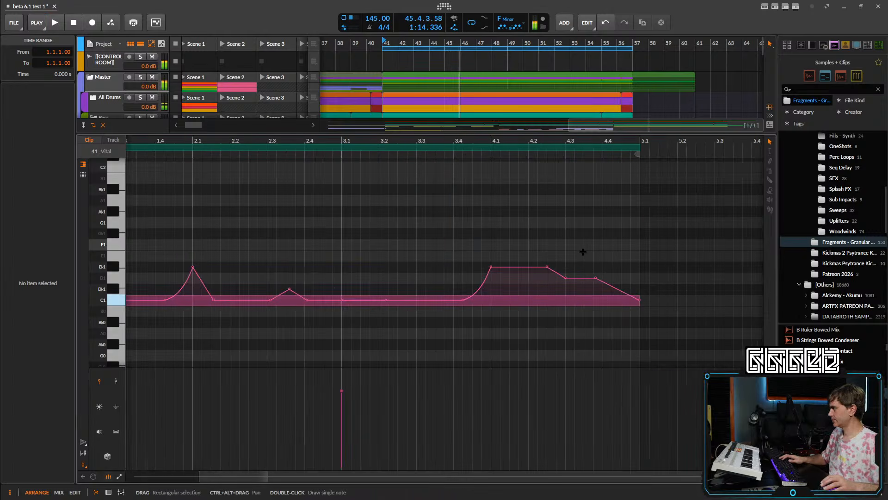
scroll(332, 313, "down", 5)
scroll(343, 310, "left", 1)
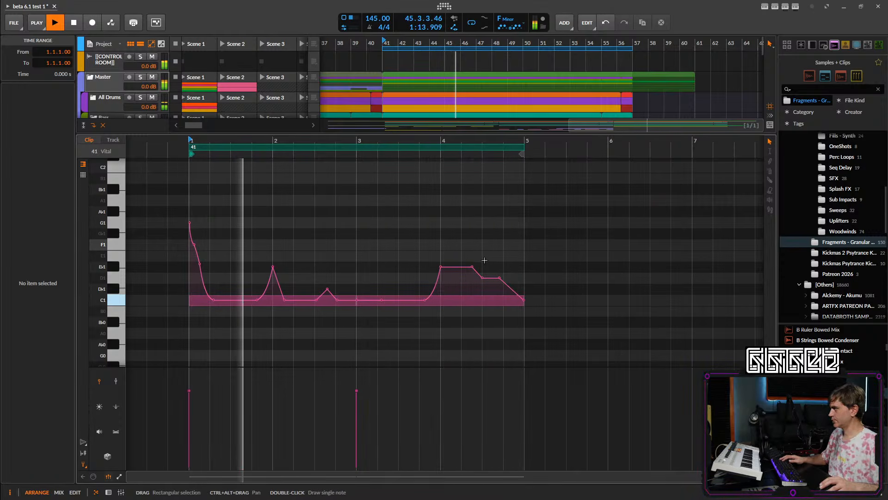
- Lower the pitch plateau at 4.1 by one semitone to 2.00 and delete the two points around 4.3
key("space")
scroll(502, 259, "up", 2)
key("space")
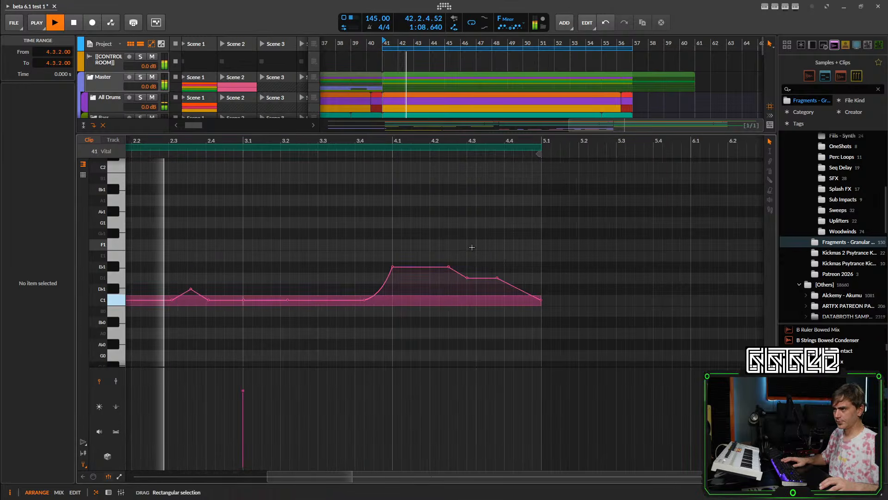
left_click_drag(472, 246, 371, 267)
key("Down")
left_click_drag(536, 252, 459, 287)
key("Delete")
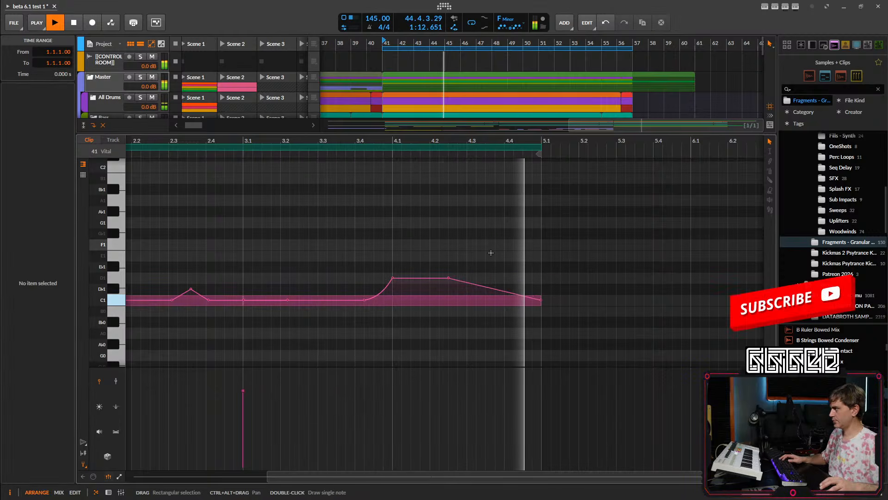
- Turn the last plateau into a single 2.00 peak at 2.1.4.00 and end its fall with a 0.00 point at 2.3.3.81
left_click_drag(484, 259, 424, 281)
left_click(398, 263)
left_click(394, 280)
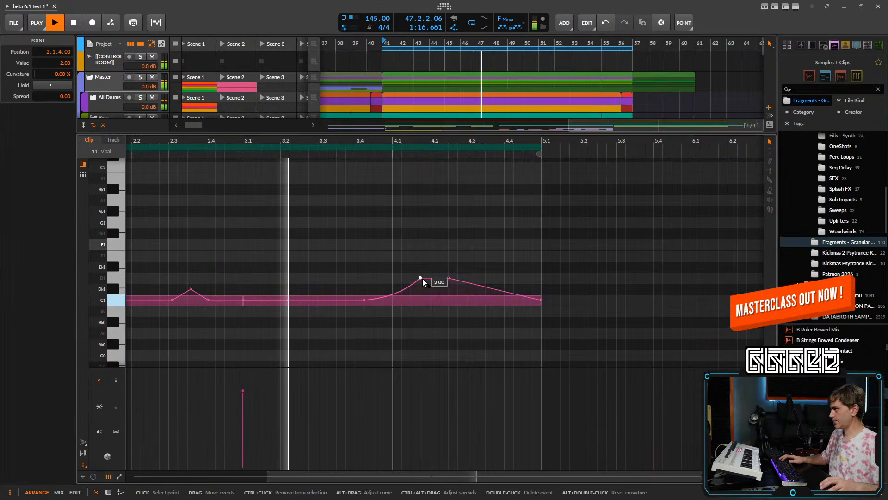
double_click(449, 277)
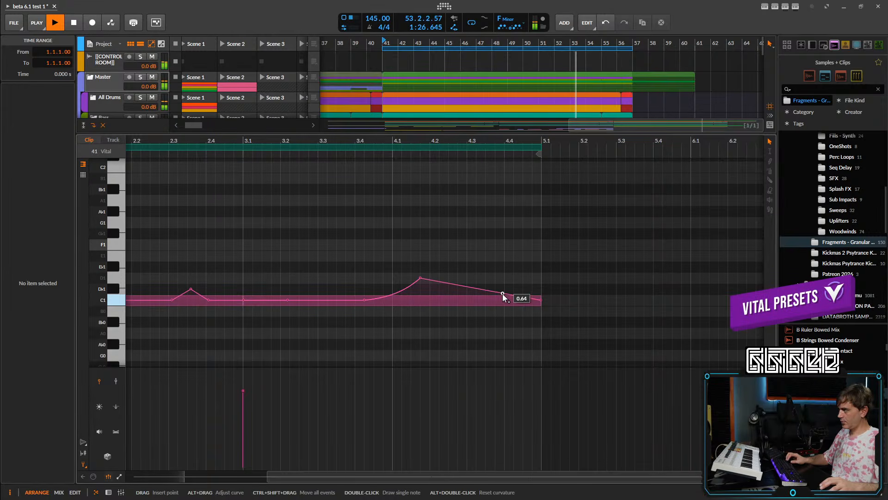
left_click_drag(503, 295, 494, 300)
scroll(494, 302, "down", 5)
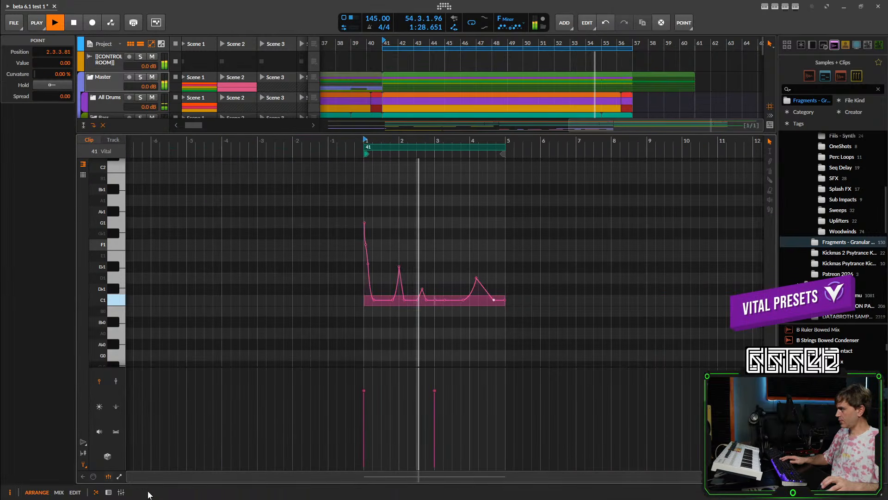
- Return from the note editor to the arrangement and copy Group 6's one-beat Audio 2 clip from bar 9 to bar 41
left_click(109, 493)
scroll(549, 286, "down", 3)
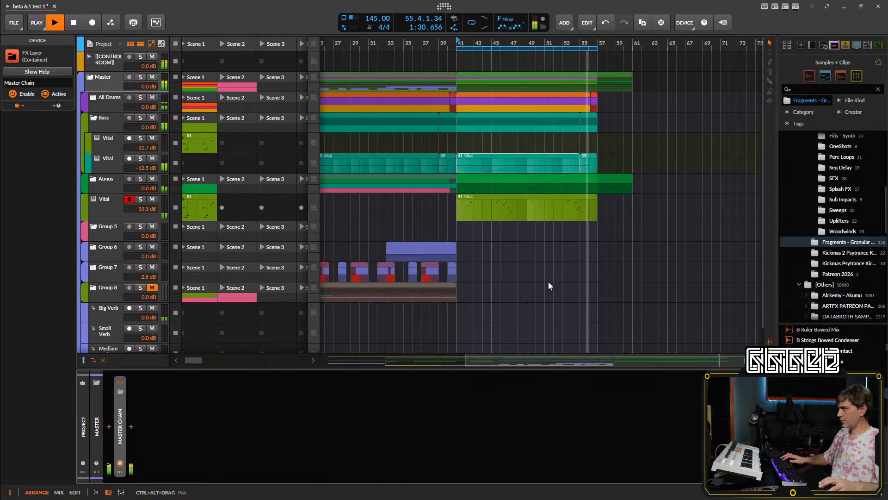
scroll(549, 286, "up", 3)
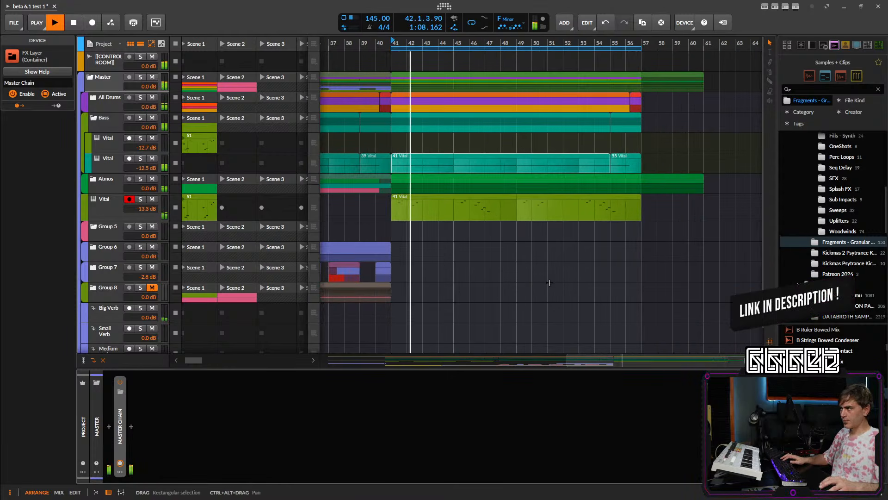
scroll(550, 283, "down", 2)
scroll(550, 275, "down", 2)
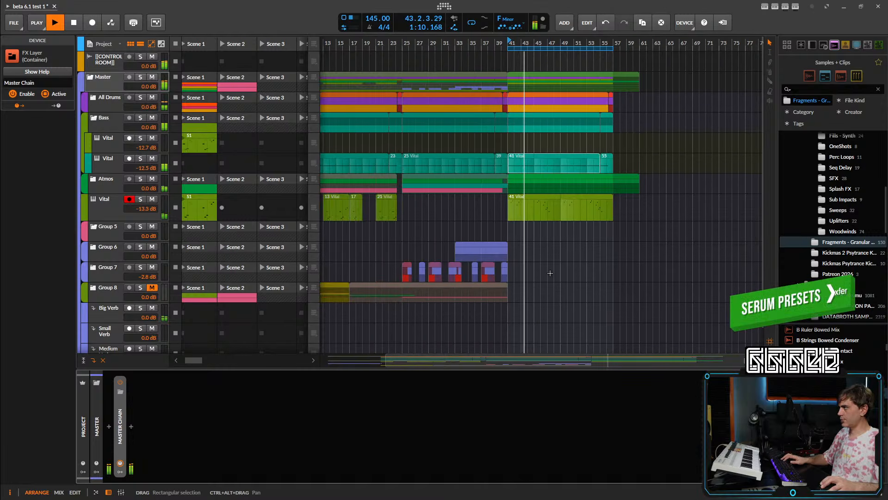
left_click_drag(550, 275, 606, 278)
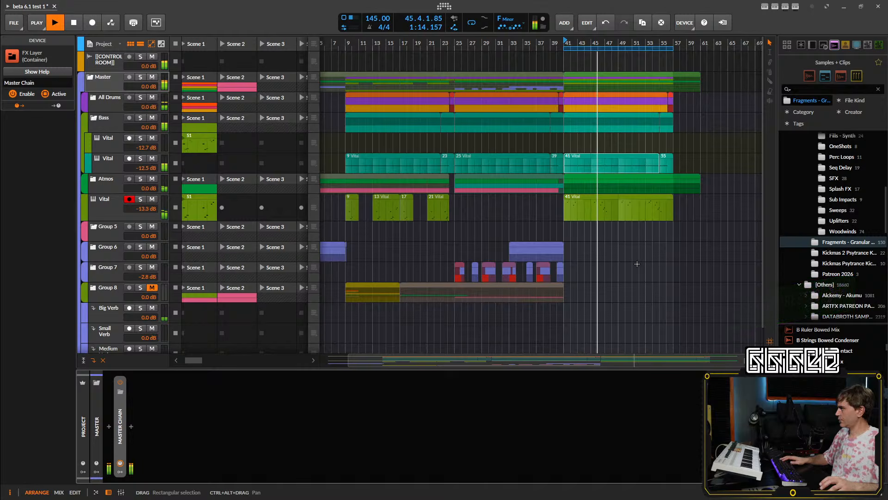
left_click(93, 248)
scroll(522, 231, "down", 3)
left_click_drag(359, 258, 340, 269)
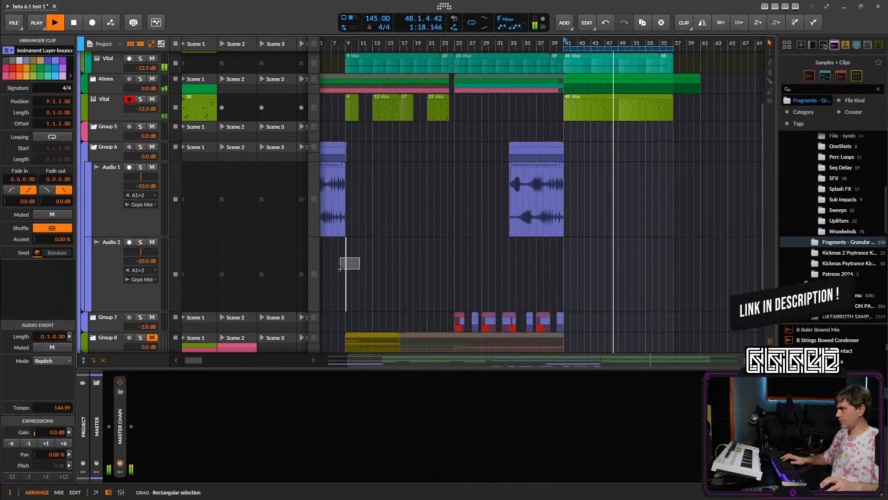
scroll(573, 274, "up", 5)
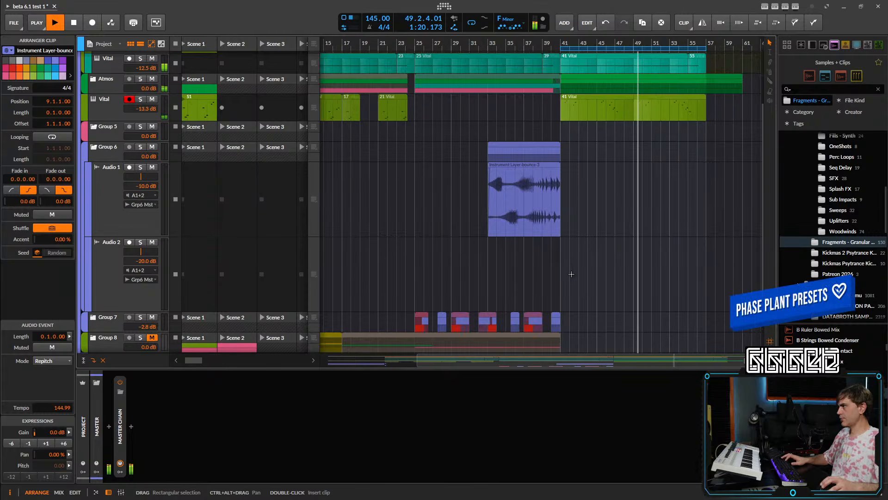
scroll(541, 255, "down", 5)
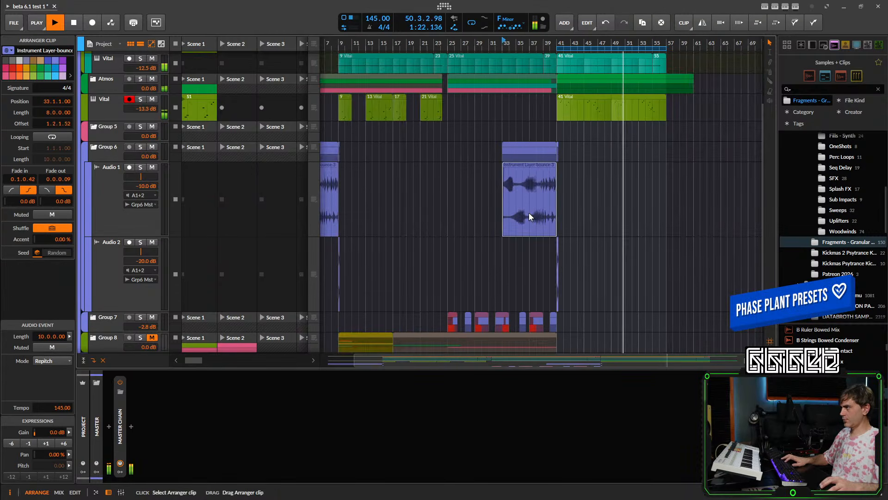
- Copy the eight-bar Audio 1 clip in Group 6 from bar 33 to bar 49
left_click_drag(529, 213, 637, 206)
scroll(640, 213, "up", 3)
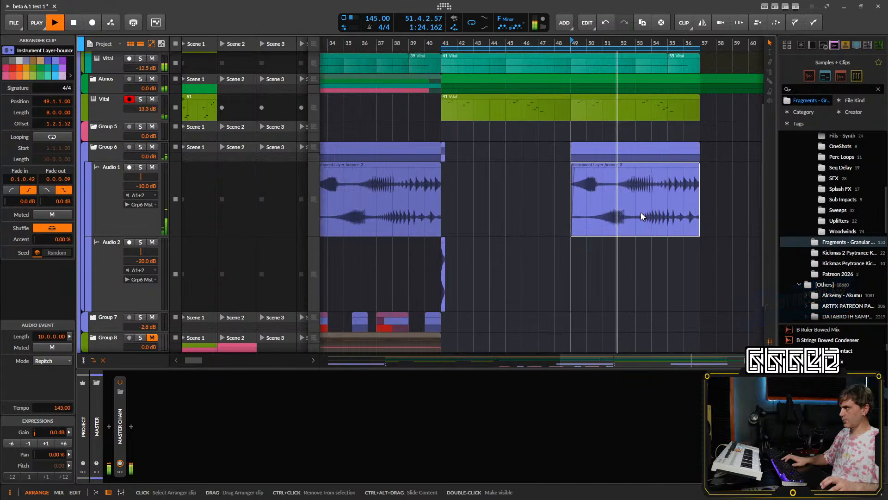
scroll(623, 196, "down", 5)
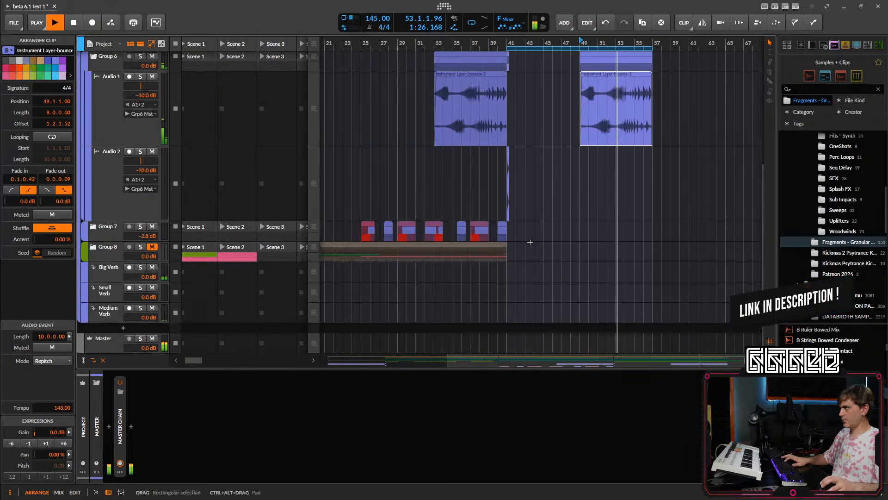
- Collapse the Bass group and Group 6, and save the project
scroll(605, 241, "up", 3)
scroll(606, 243, "up", 3)
scroll(585, 243, "left", 2)
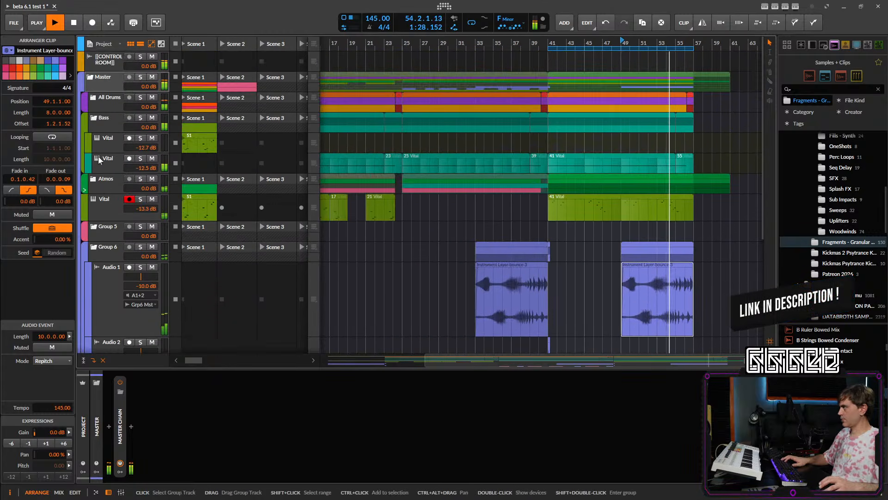
left_click(93, 119)
scroll(354, 160, "down", 2)
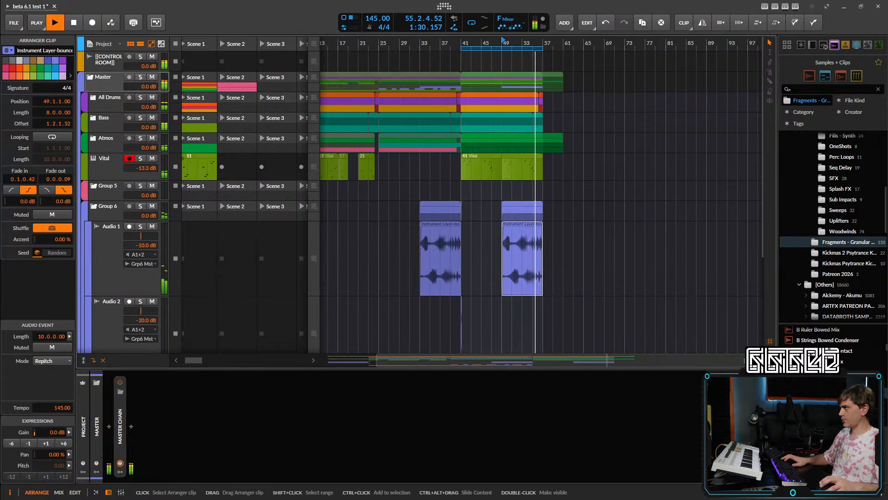
scroll(354, 167, "left", 2)
left_click(97, 206)
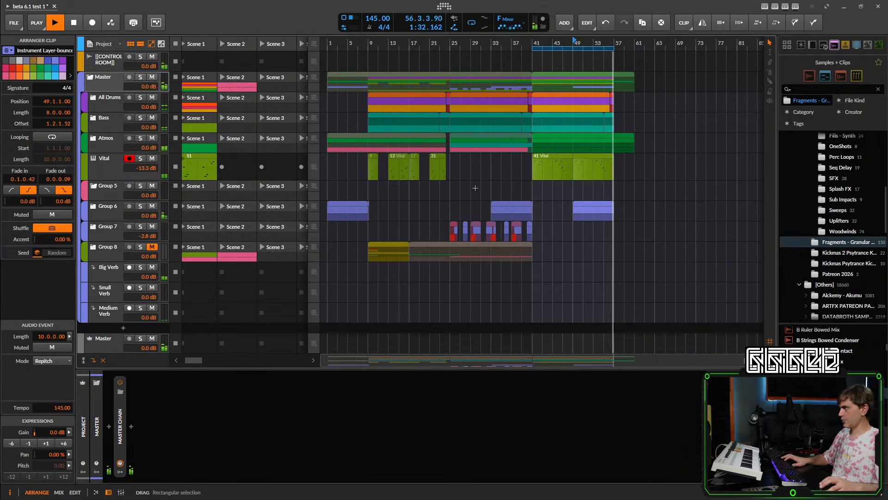
key("ctrl+s")
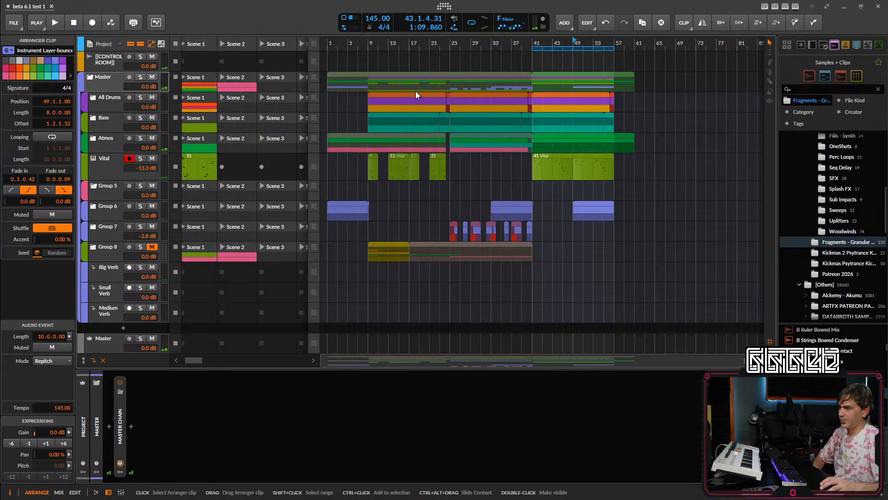
scroll(389, 92, "down", 2)
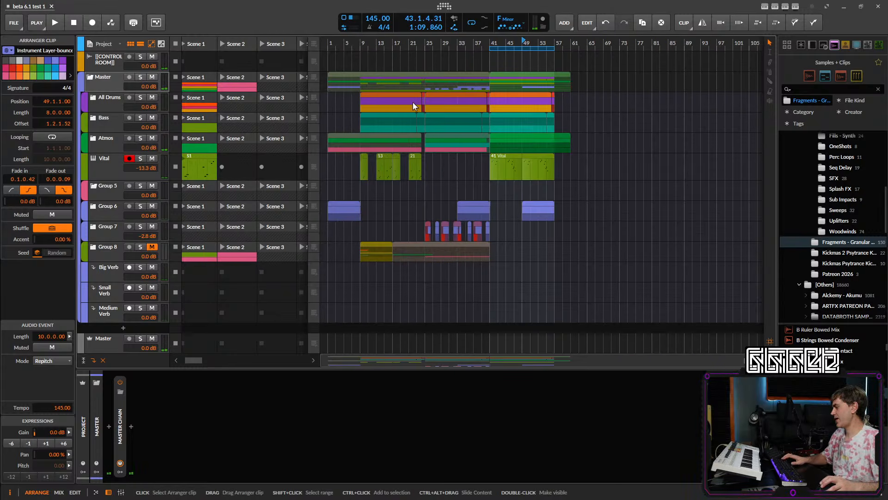
key("ctrl+s")
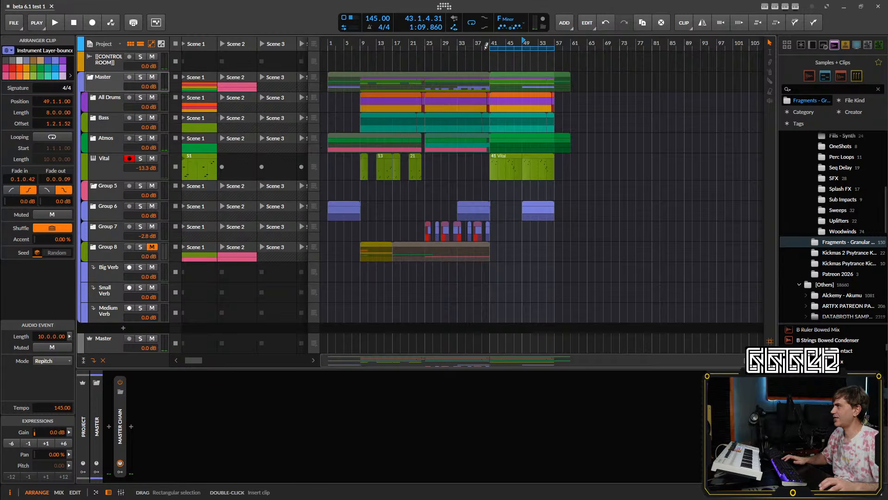
- Extend the loop region back to bar 9 for a 48-bar length, set the playback start there, and save the project
left_click_drag(494, 46, 359, 53)
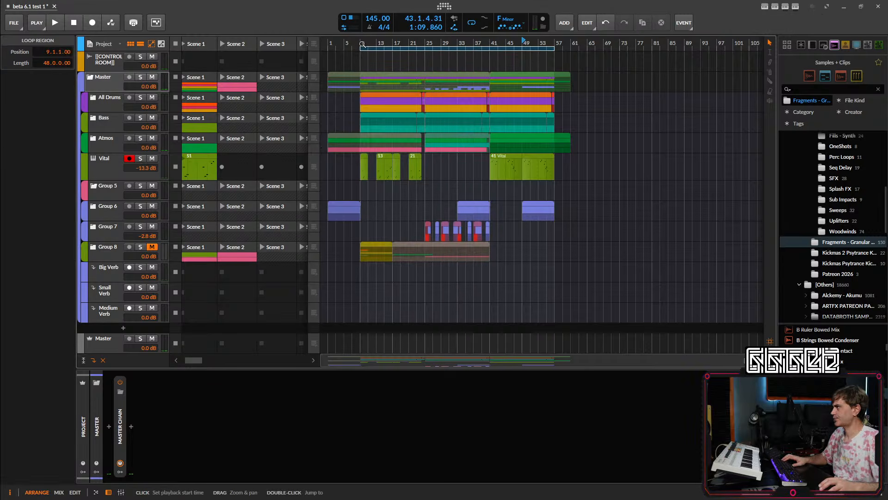
left_click(362, 44)
key("ctrl+s")
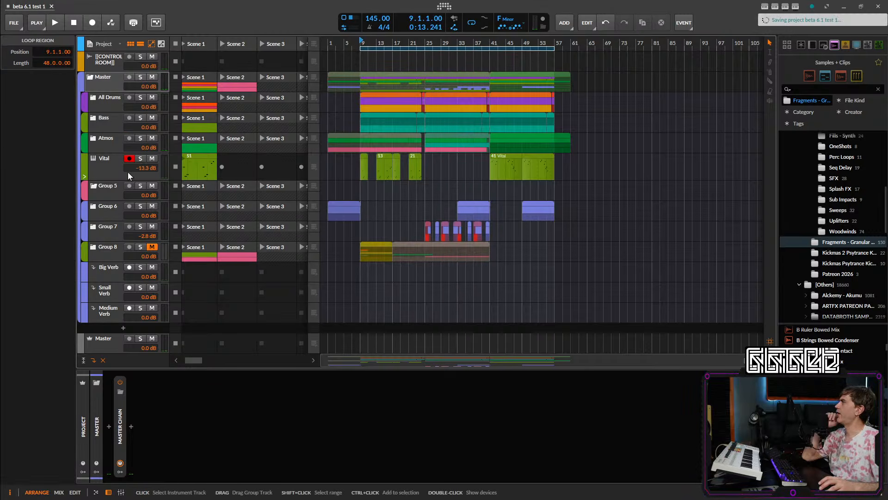
- Add a new instrument track below the Medium Verb track and load the Sampler device on it
double_click(124, 325)
type("sample")
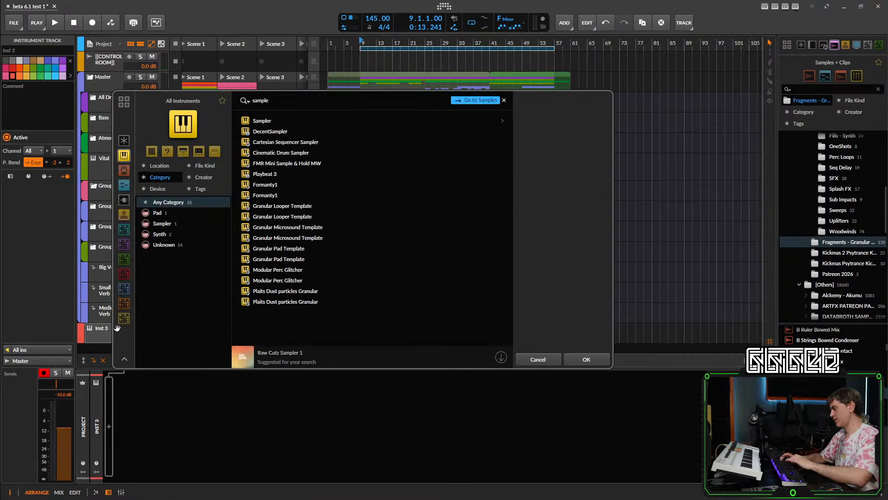
type("r")
left_click(275, 121)
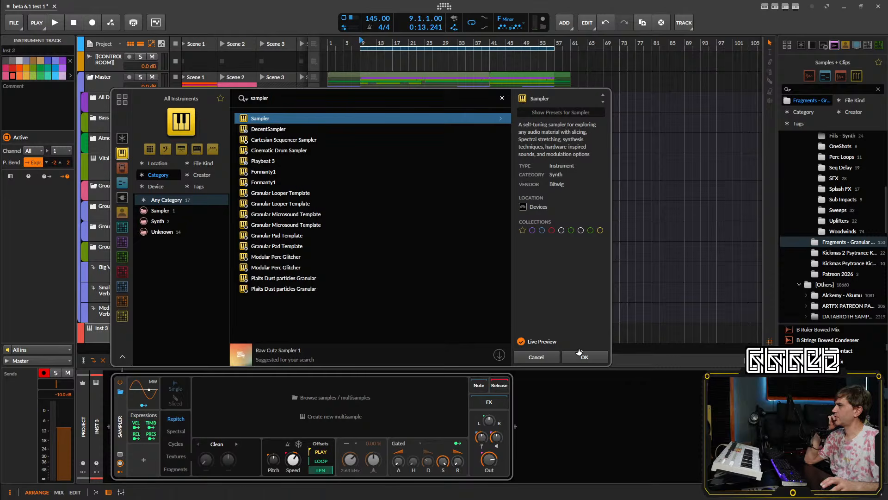
left_click(583, 357)
- Open the Sampler's help and look over its play modes and inspector parameters
left_click(124, 436)
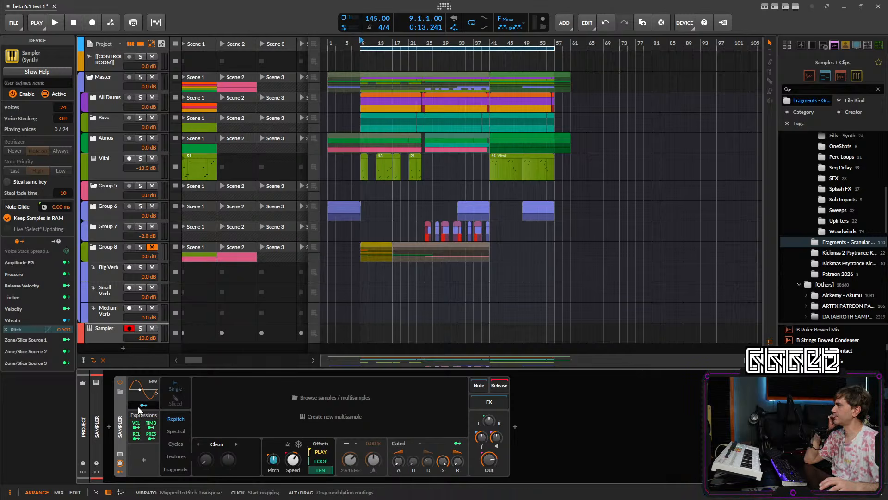
left_click(41, 72)
scroll(441, 311, "down", 5)
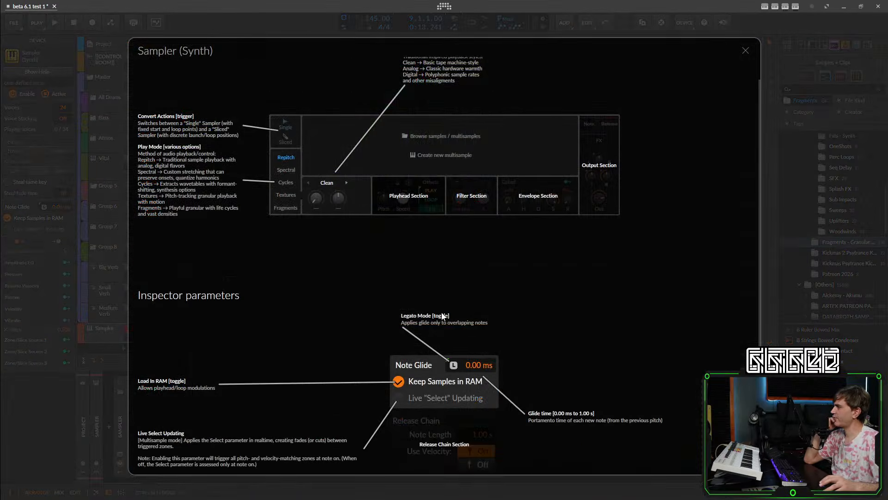
scroll(542, 301, "up", 5)
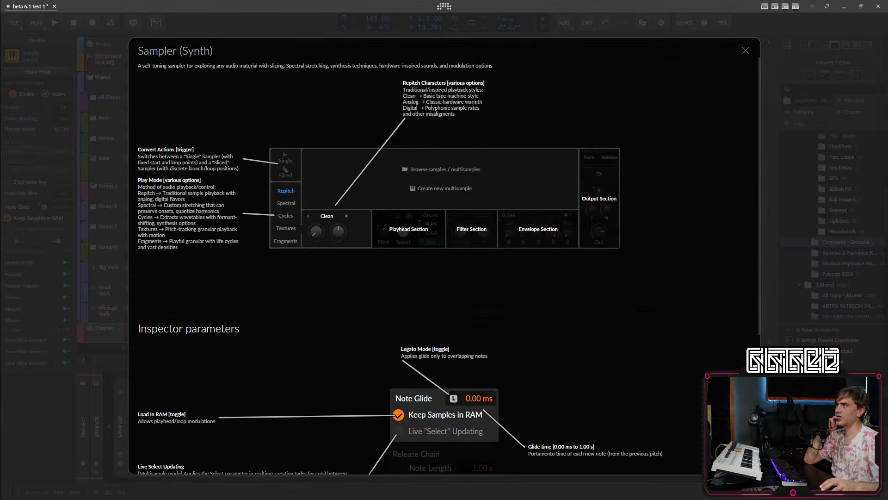
- Switch to the browser's 6.1 Beta 1 release notes and read the Sampler, Tuner and General Improvements sections
mouse_move(477, 1)
left_mouse_down()
mouse_move(477, 87)
mouse_move(477, 1)
left_mouse_up()
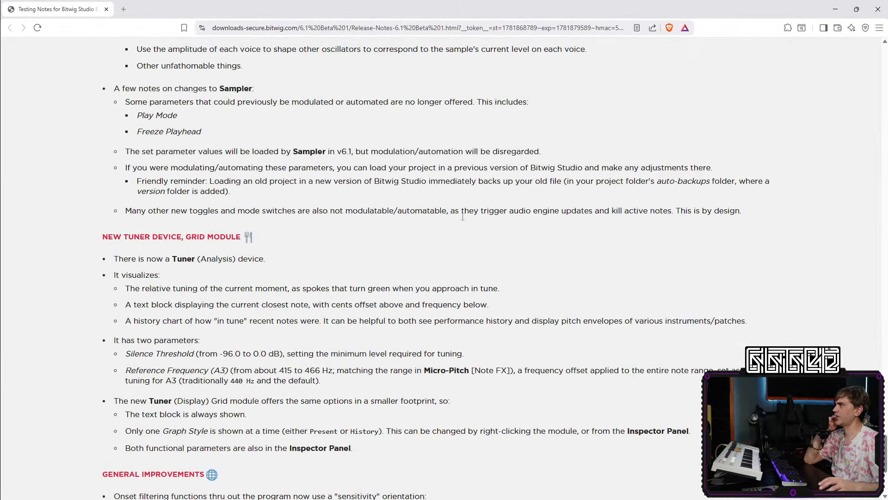
scroll(472, 240, "down", 2)
scroll(483, 278, "down", 2)
scroll(483, 282, "up", 2)
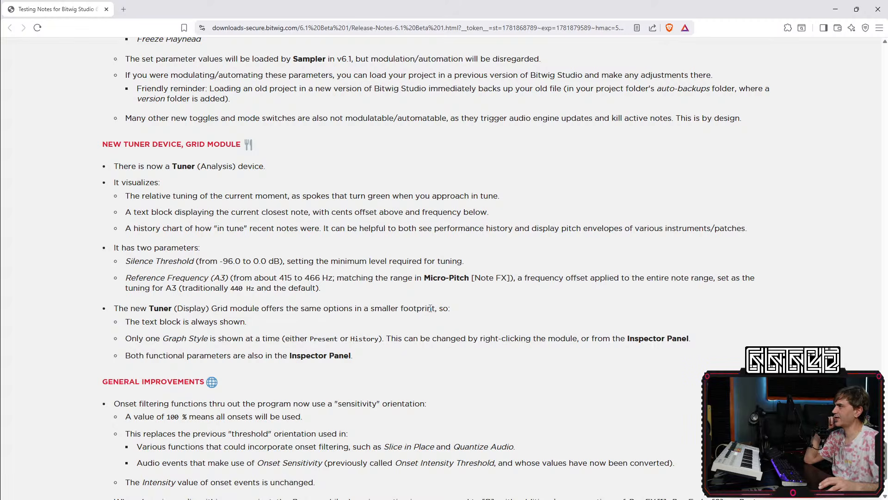
scroll(430, 308, "down", 2)
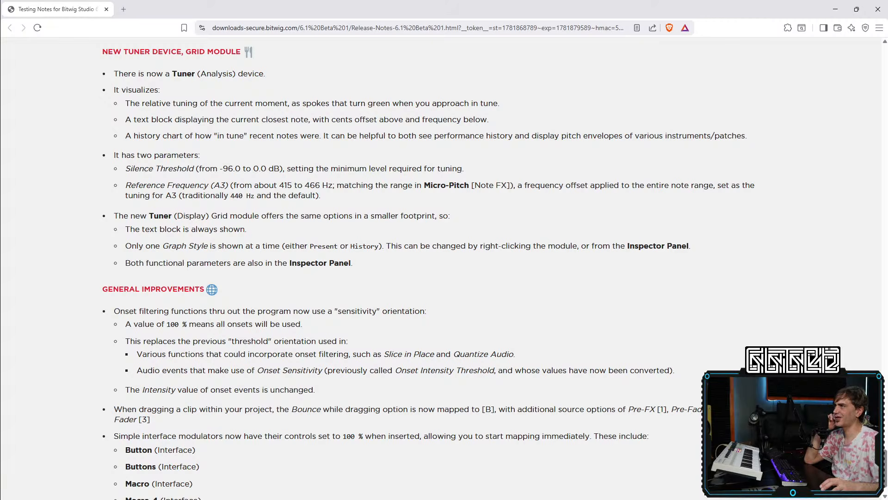
- Read the release notes on the new Tuner device, multisample editing, Grid Sampler analysis outputs and other Sampler changes
key("alt+Tab")
left_click(605, 271)
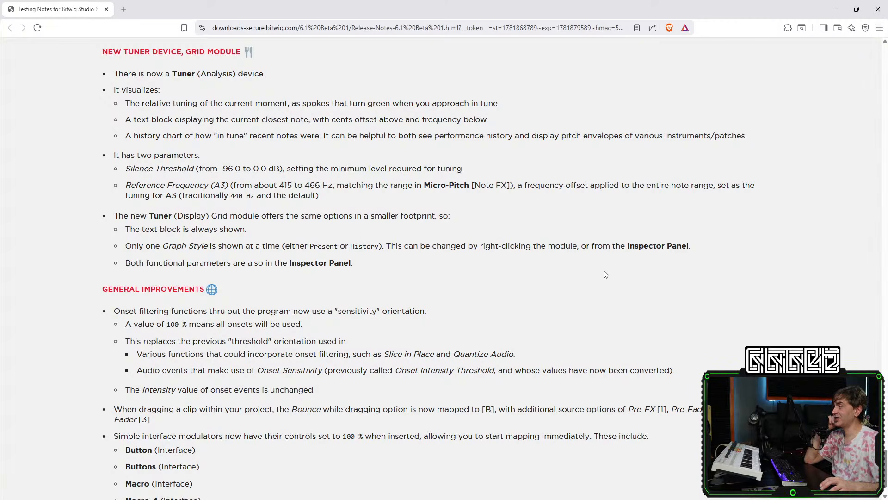
scroll(432, 301, "up", 2)
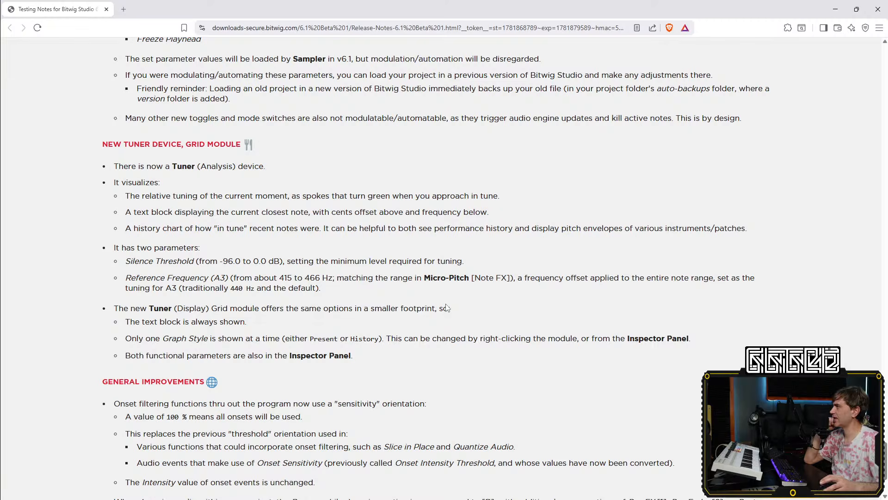
scroll(437, 397, "up", 2)
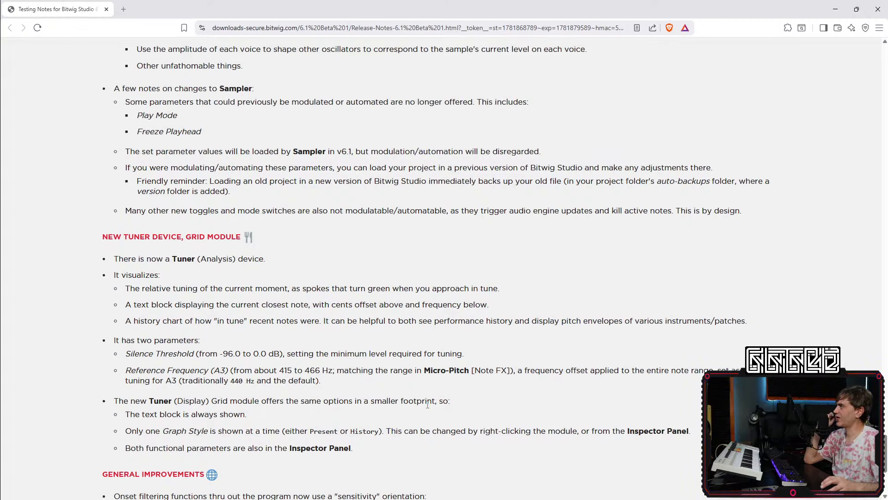
scroll(428, 404, "up", 15)
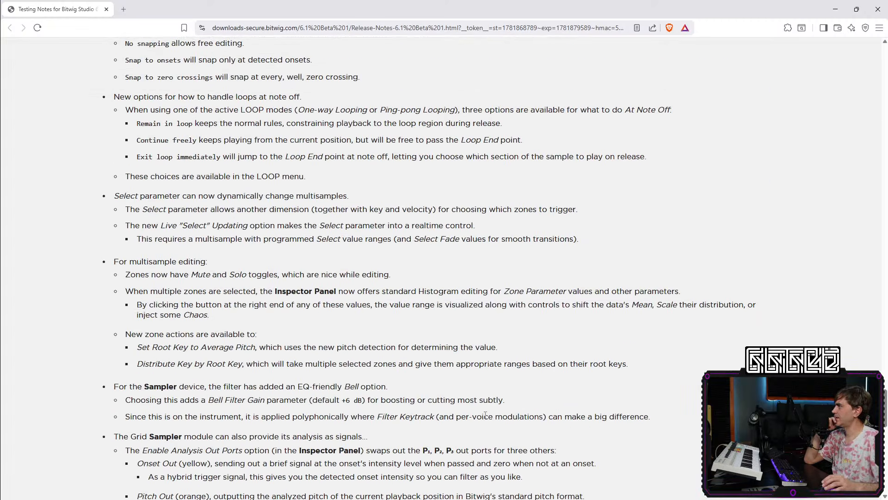
scroll(485, 414, "down", 5)
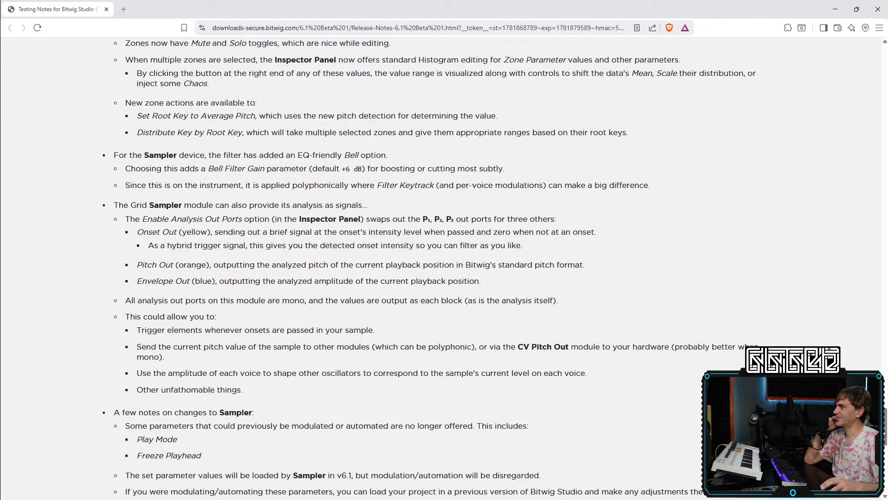
scroll(438, 268, "down", 8)
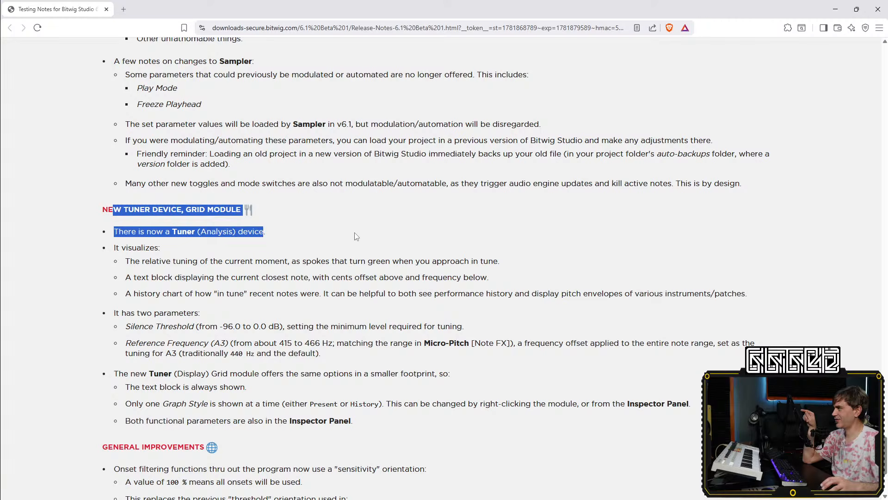
- Skim the release notes back through the Sampler play modes and slicing to the beta testing introduction, and on to Workflow Improvements
scroll(698, 367, "up", 15)
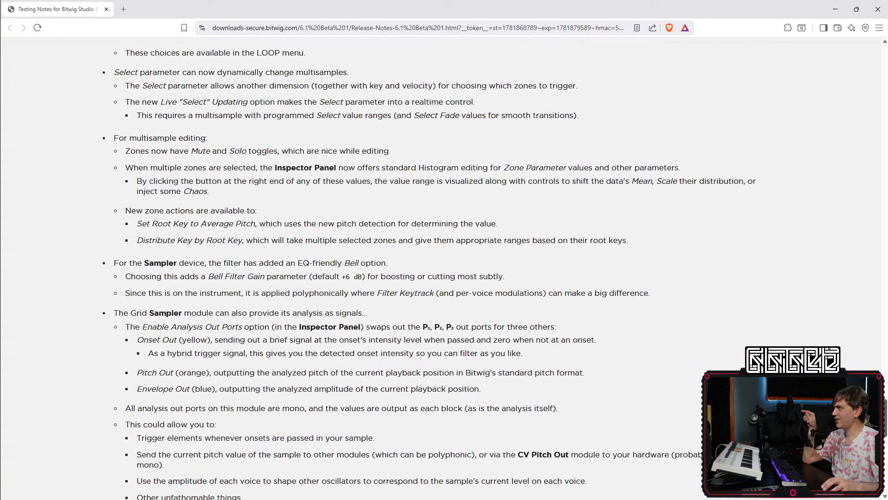
scroll(697, 366, "up", 20)
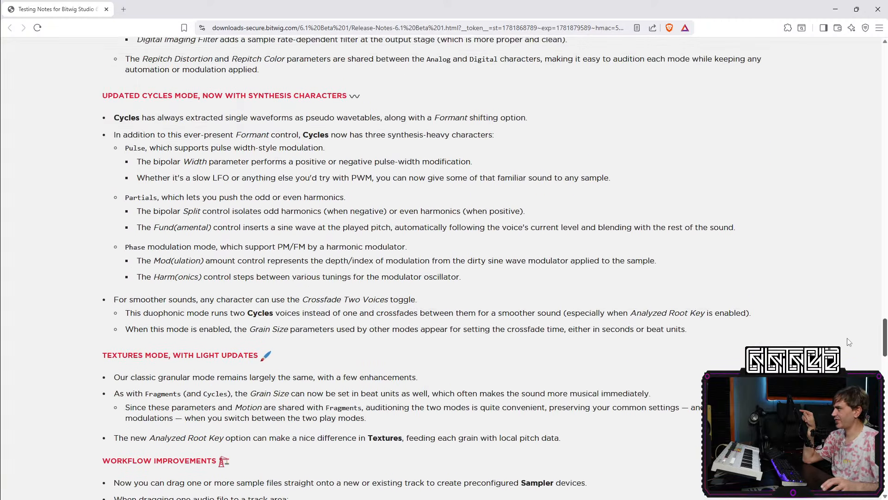
scroll(845, 317, "up", 20)
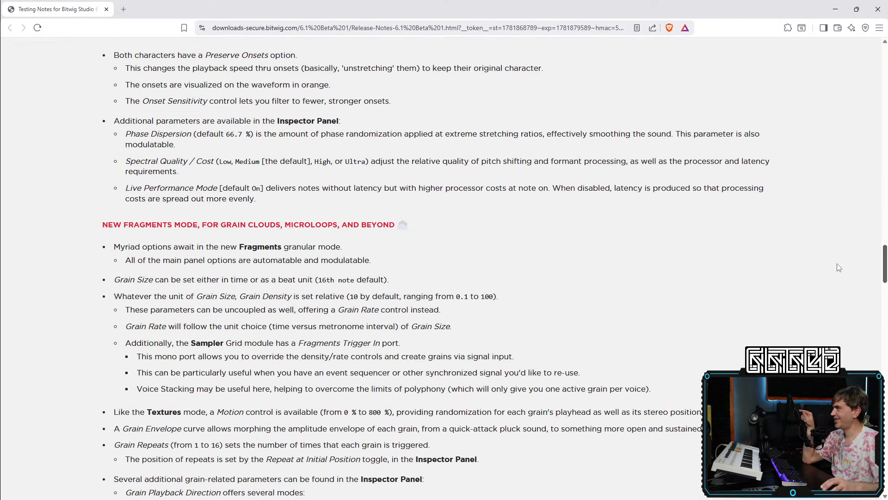
scroll(835, 249, "up", 10)
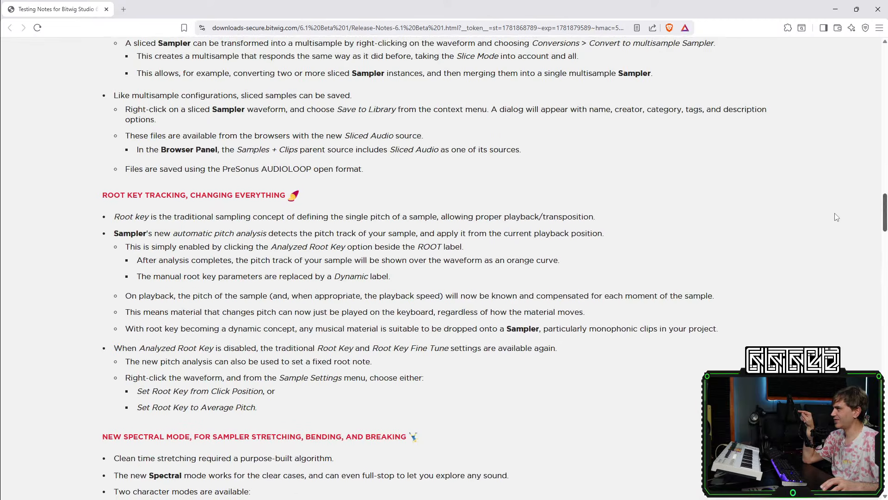
scroll(852, 217, "up", 8)
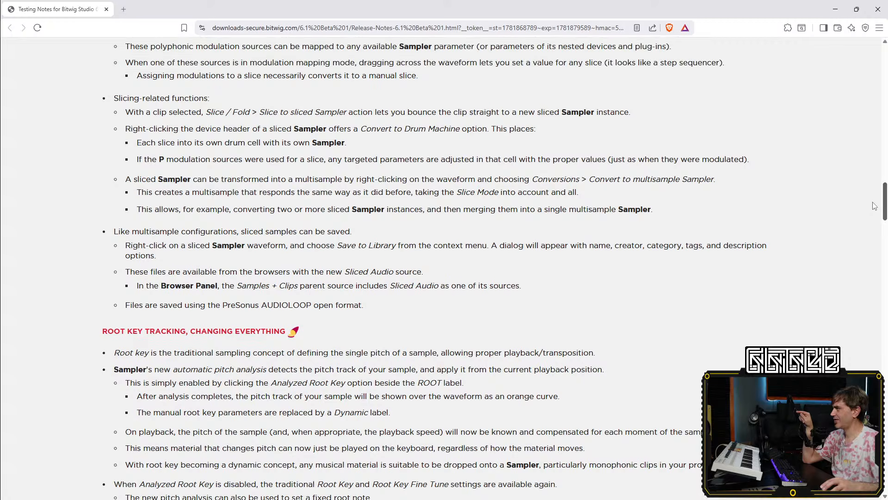
scroll(874, 134, "up", 16)
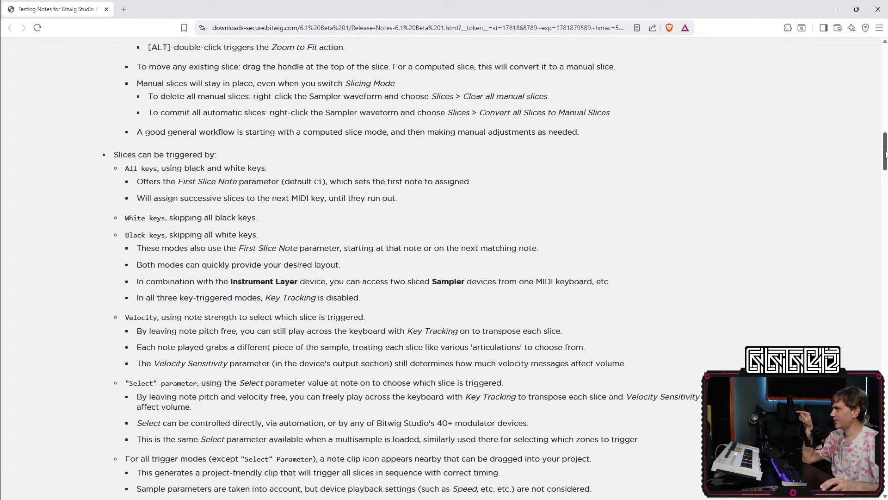
scroll(870, 130, "up", 5)
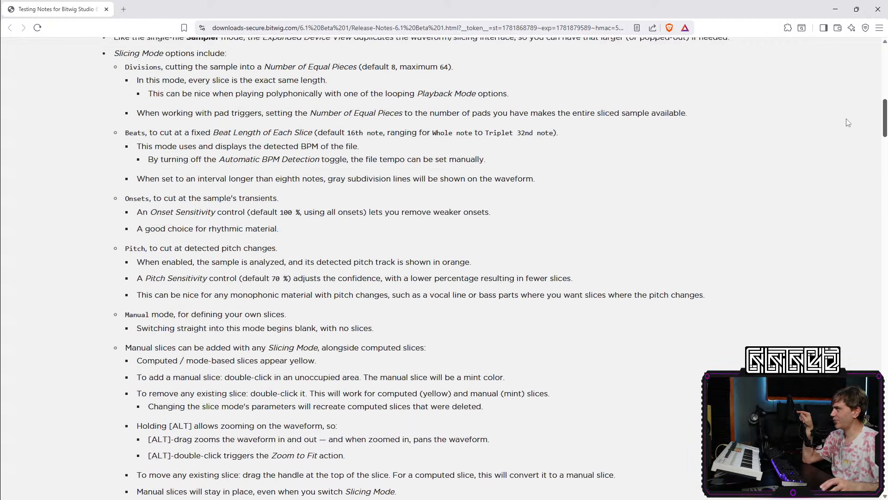
scroll(852, 115, "up", 7)
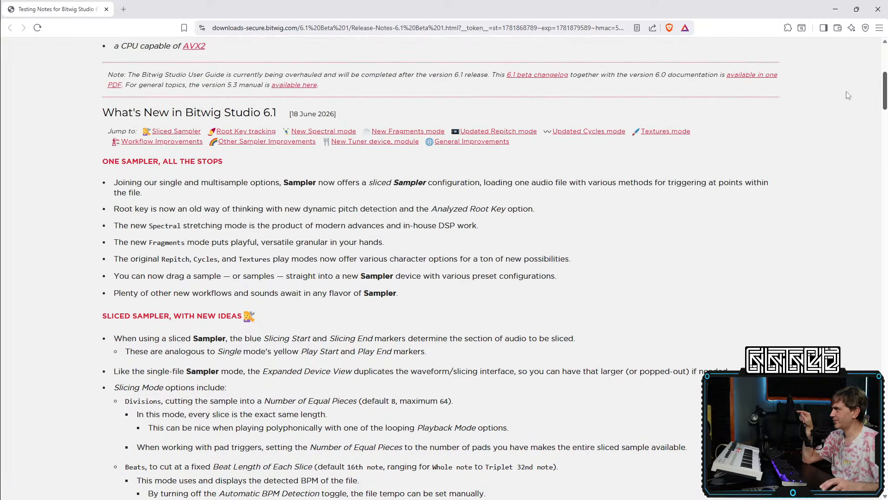
scroll(846, 88, "up", 5)
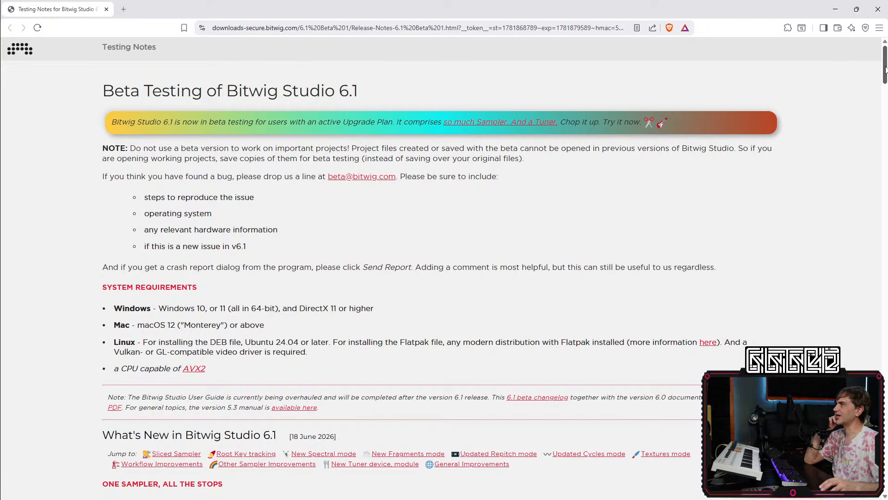
left_click_drag(884, 77, 856, 346)
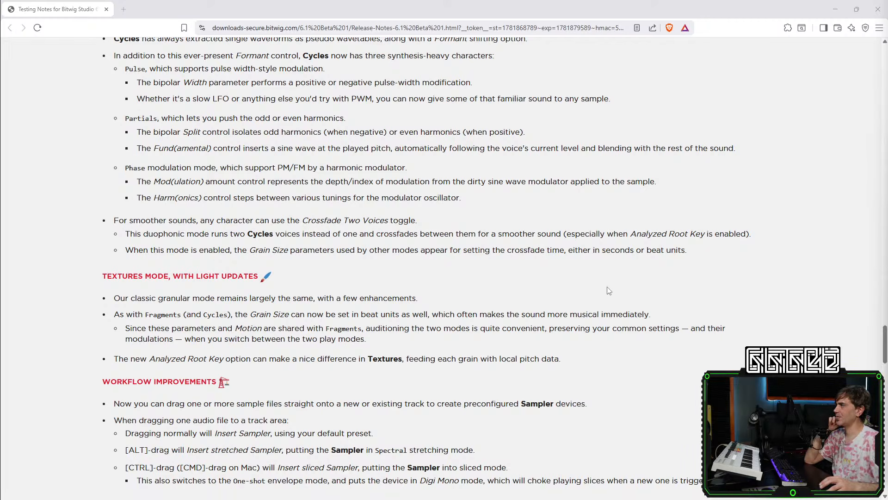
- Return to Bitwig Studio and close the Sampler help
left_click(835, 11)
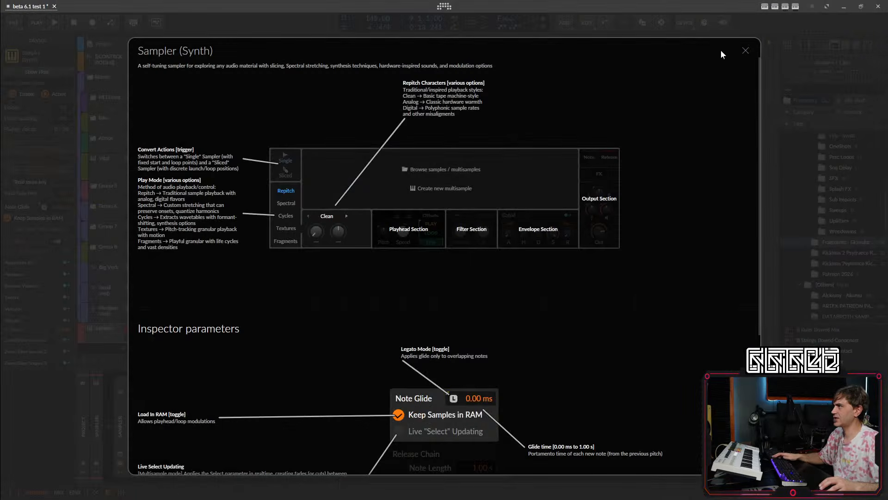
left_click(745, 51)
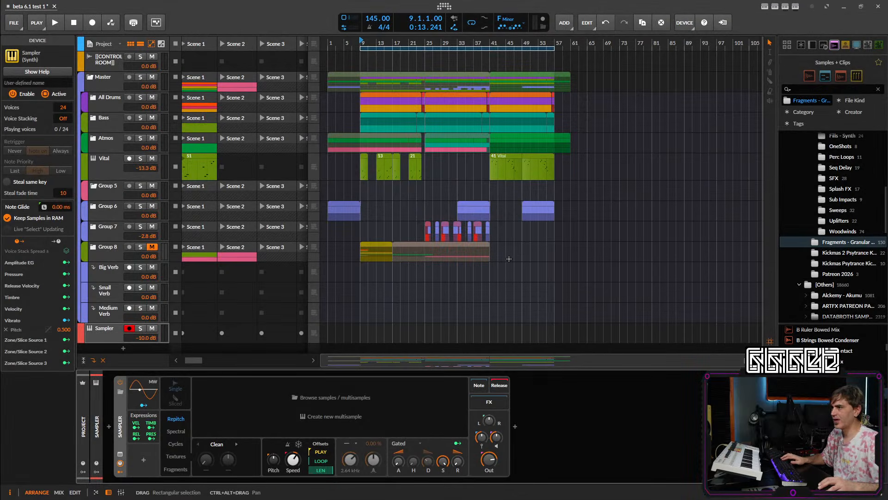
- Set the arrangement's playback start to bar 1 and save the project
scroll(508, 259, "down", 3)
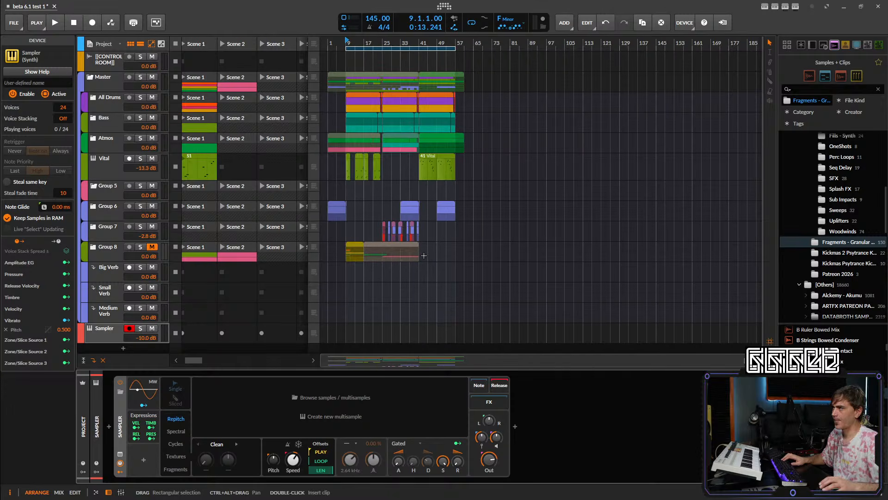
left_click(329, 42)
key("ctrl+s")
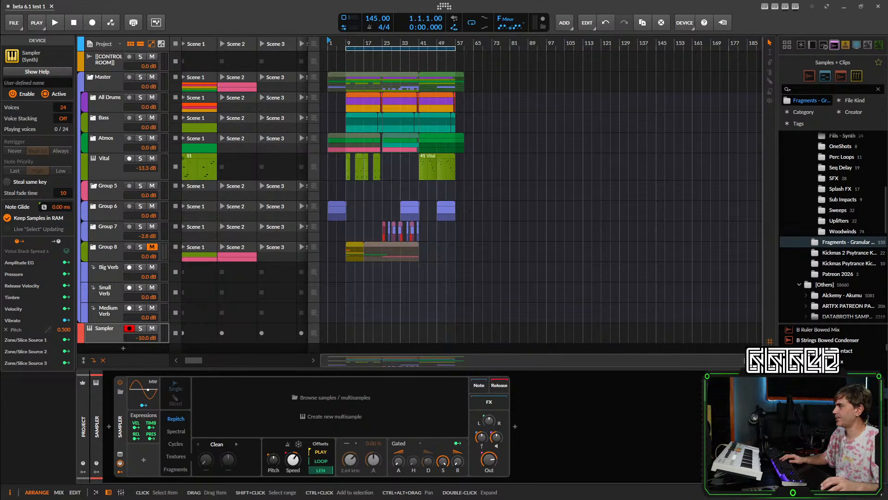
- Play the whole arrangement from bar 1 through the section starting at bar 41, and stop playback
key("space")
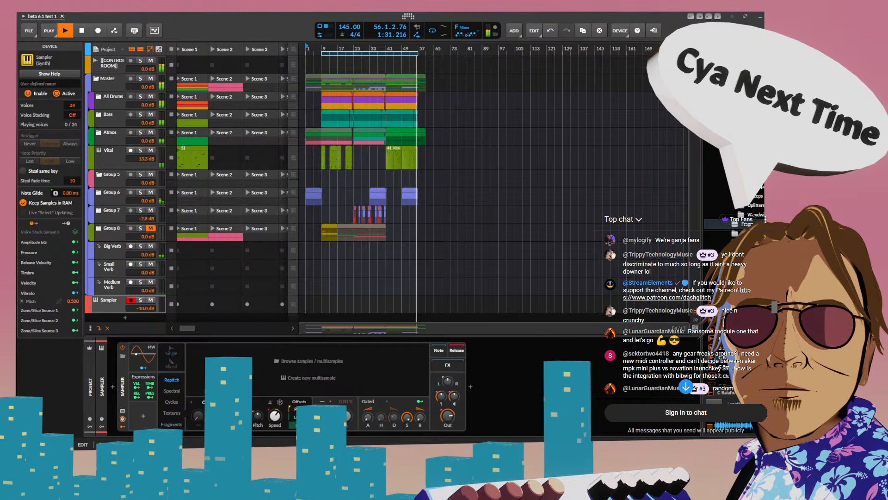
key("space")
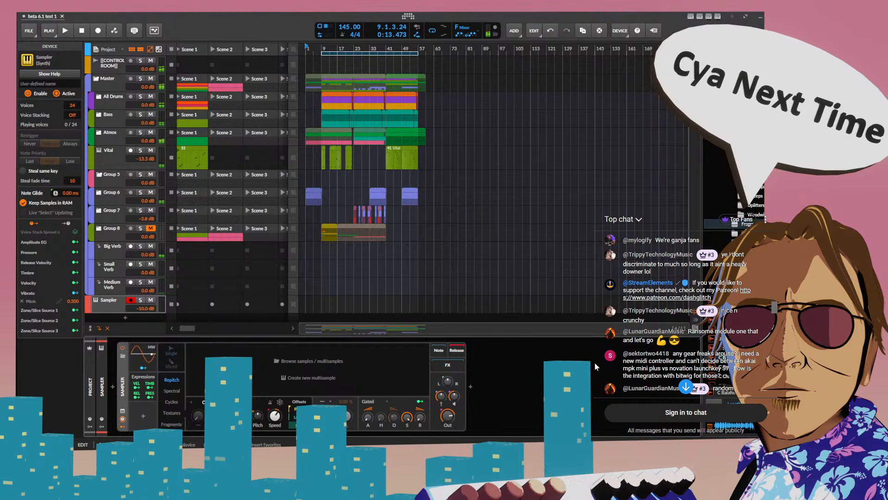